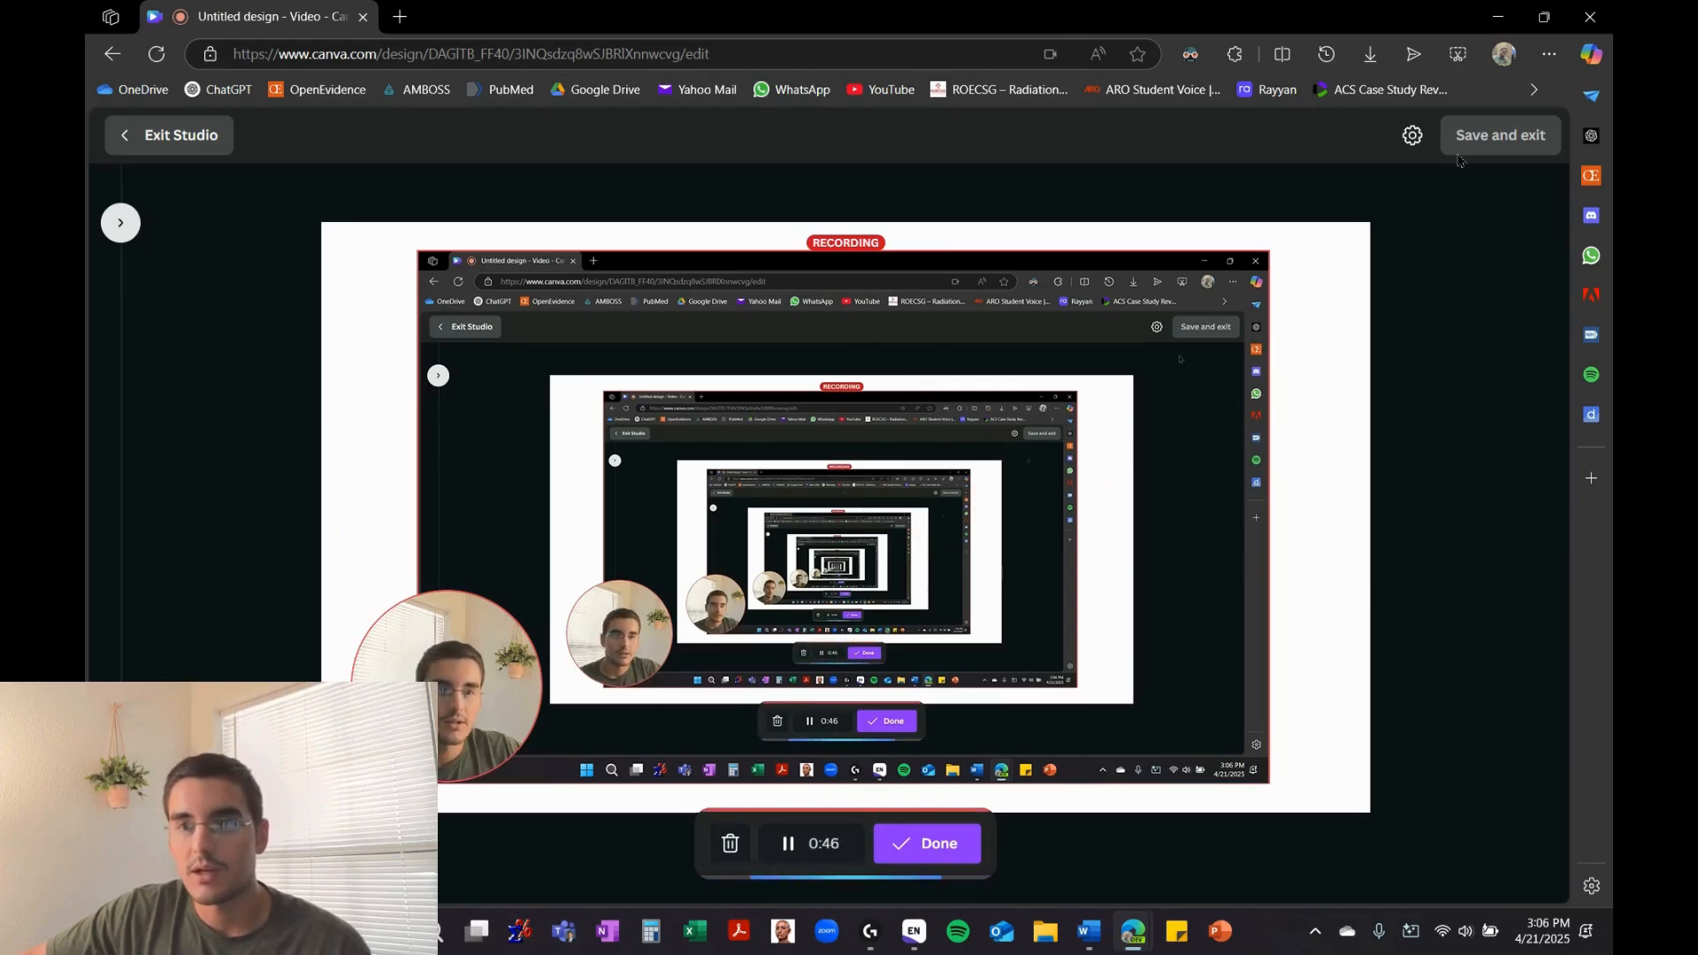
Switch from the browser to the blank Word document and display the EndNote 21 tools
left_click(1501, 16)
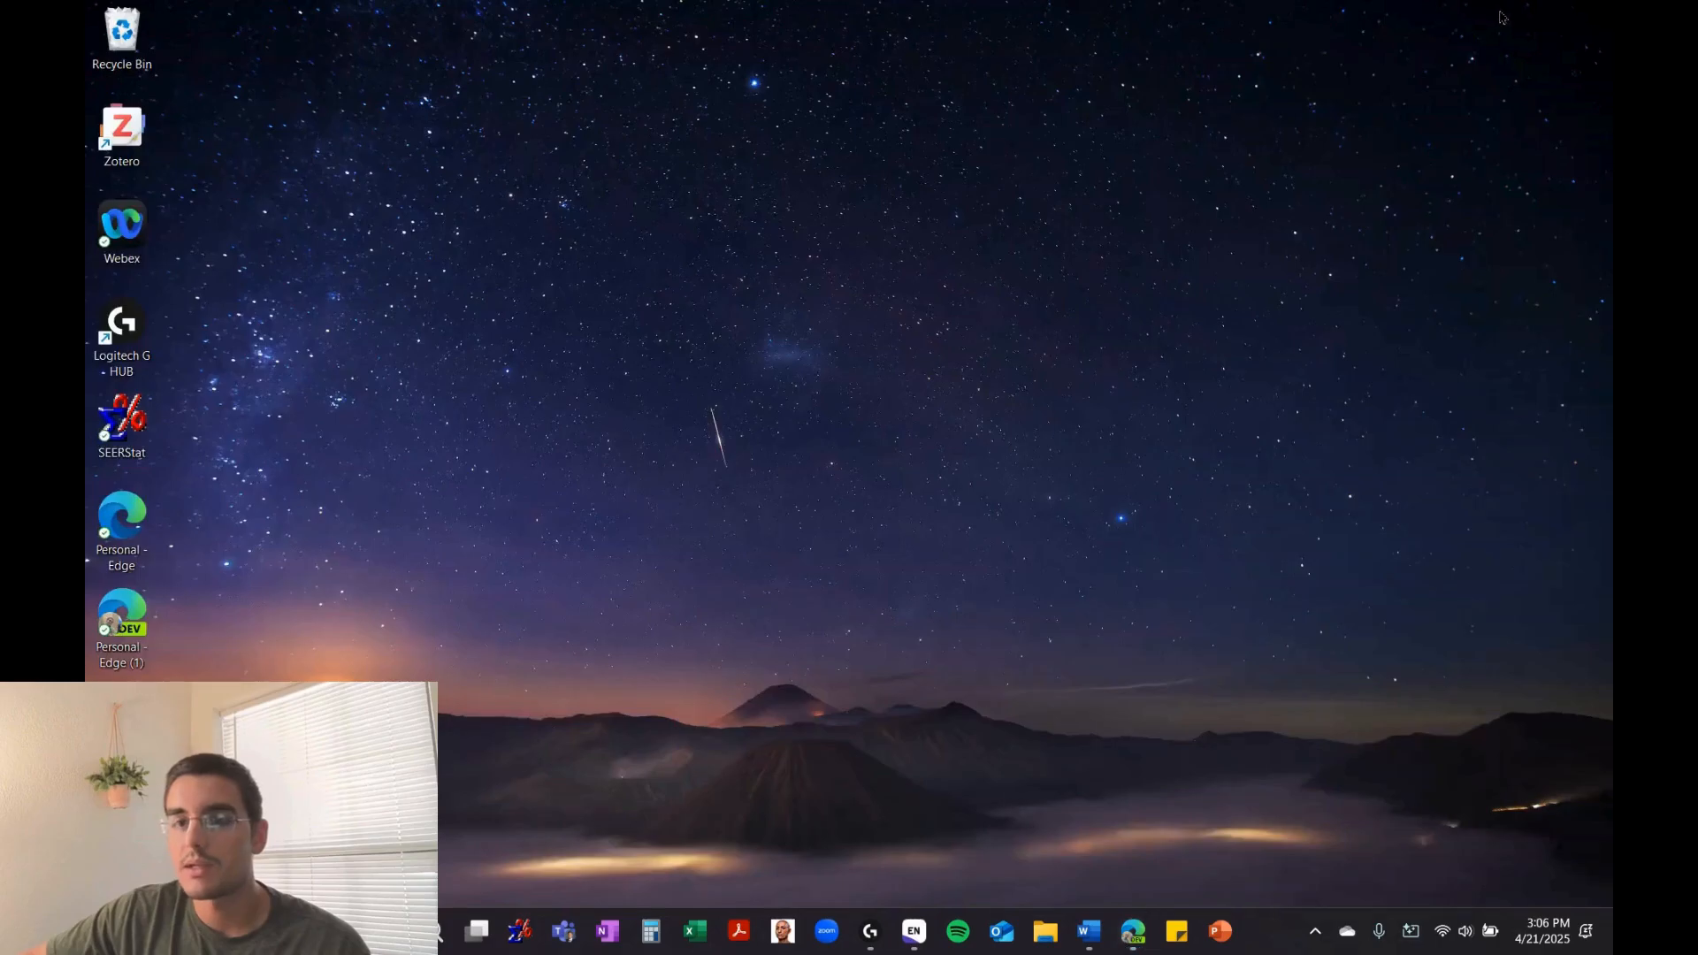
left_click(1083, 932)
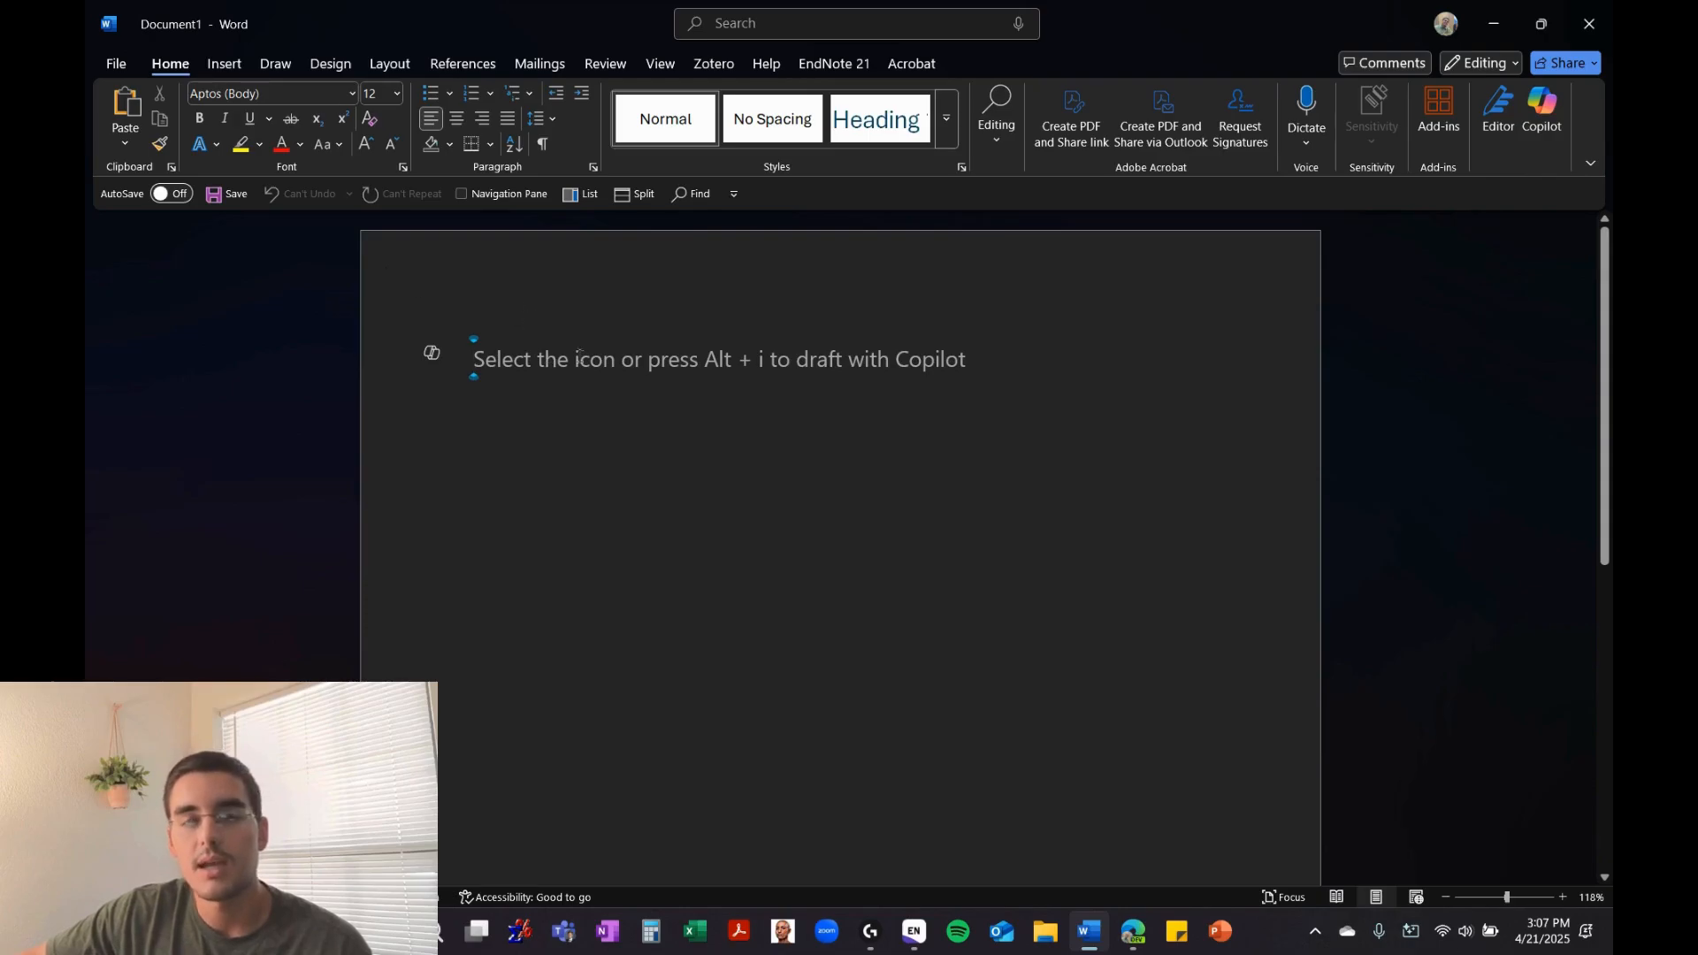
left_click(822, 65)
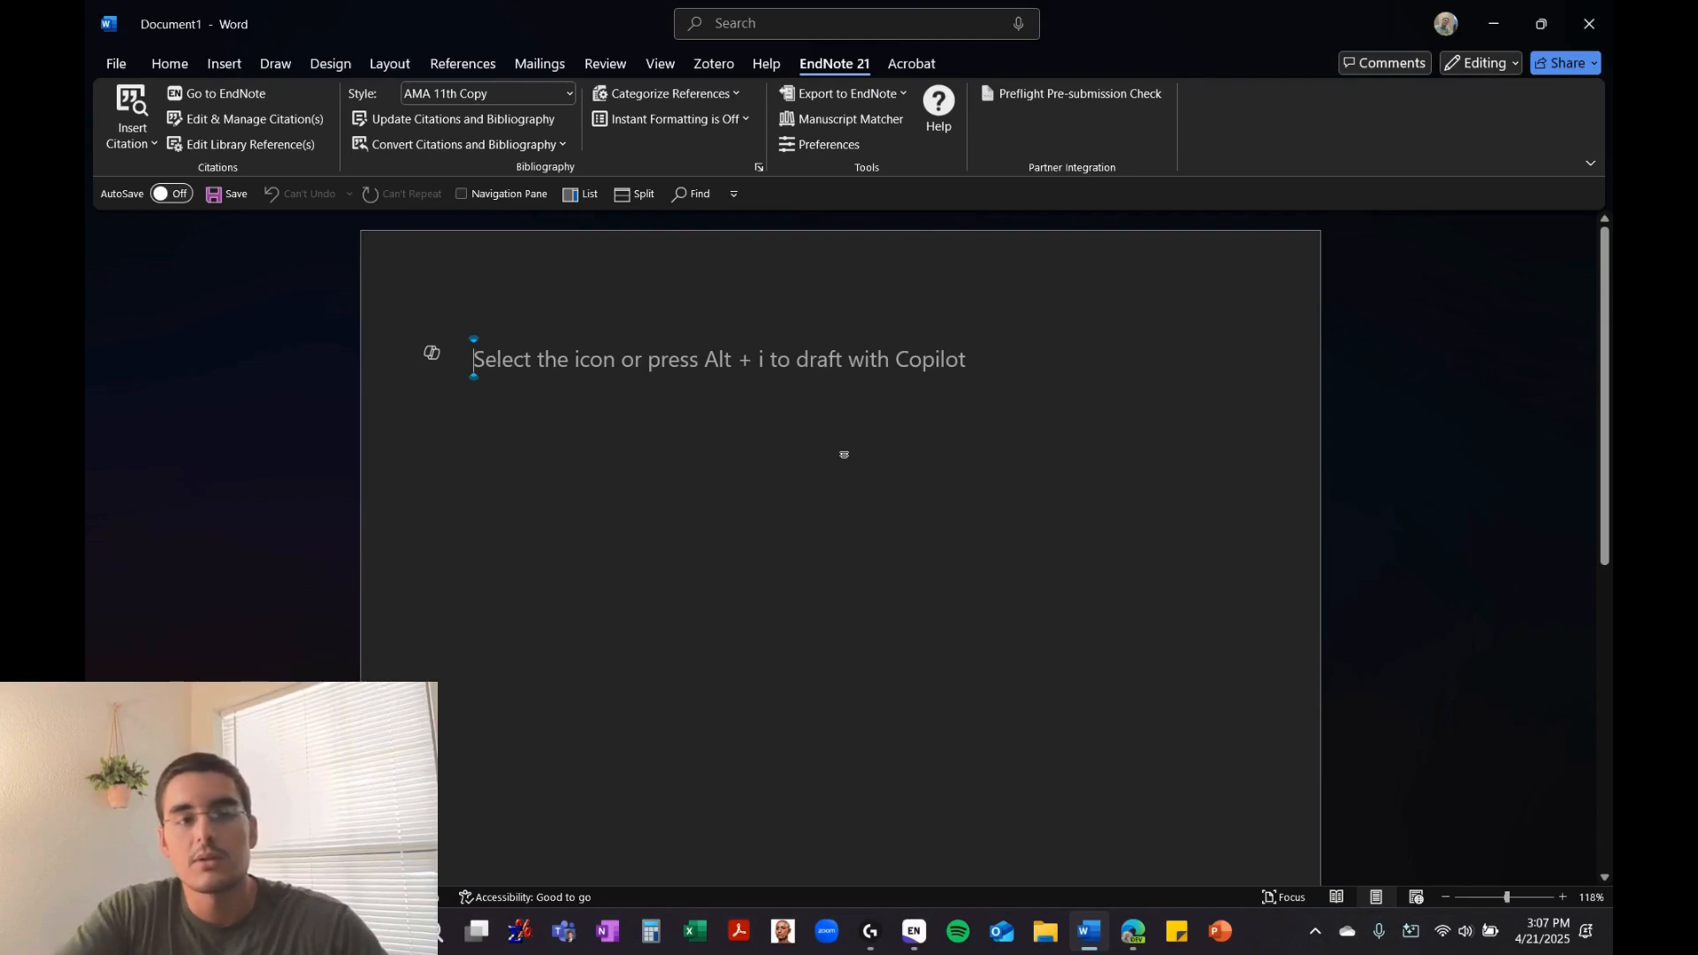
Write the first title page lines "Title", "Authors" and "Affiliations", each in its own paragraph
type("Title")
key("Return")
type("A")
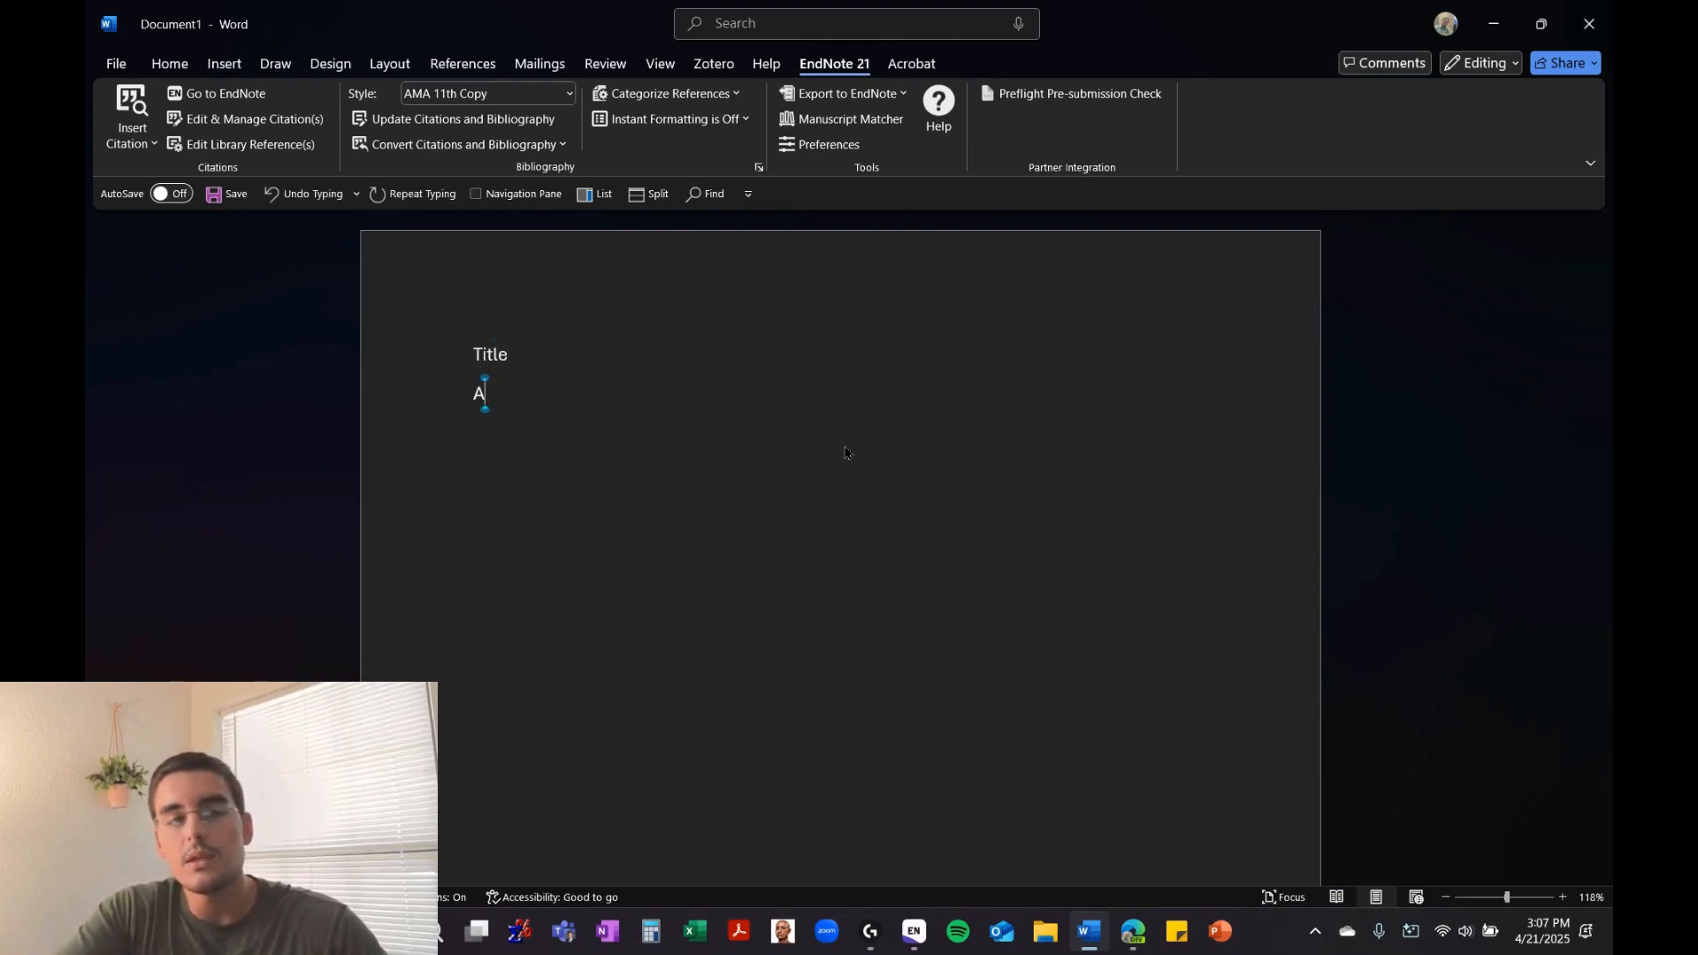
type("uthors")
key("Return")
type("AFf")
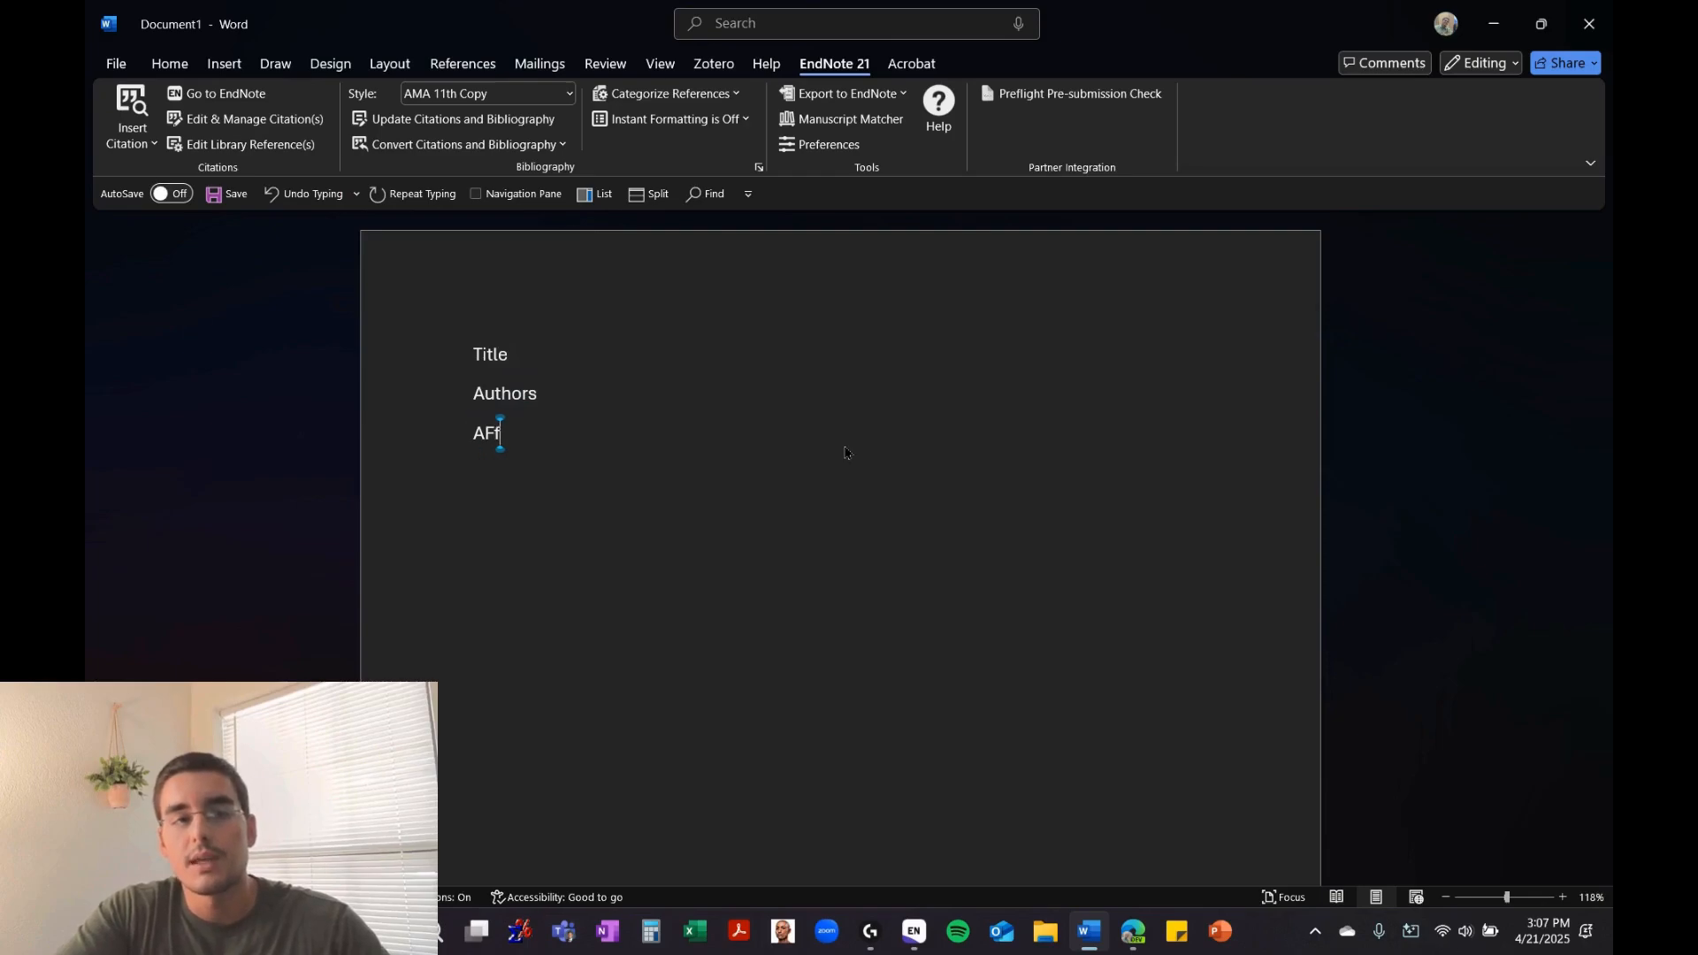
key("BackSpace")
type("ffiliatio")
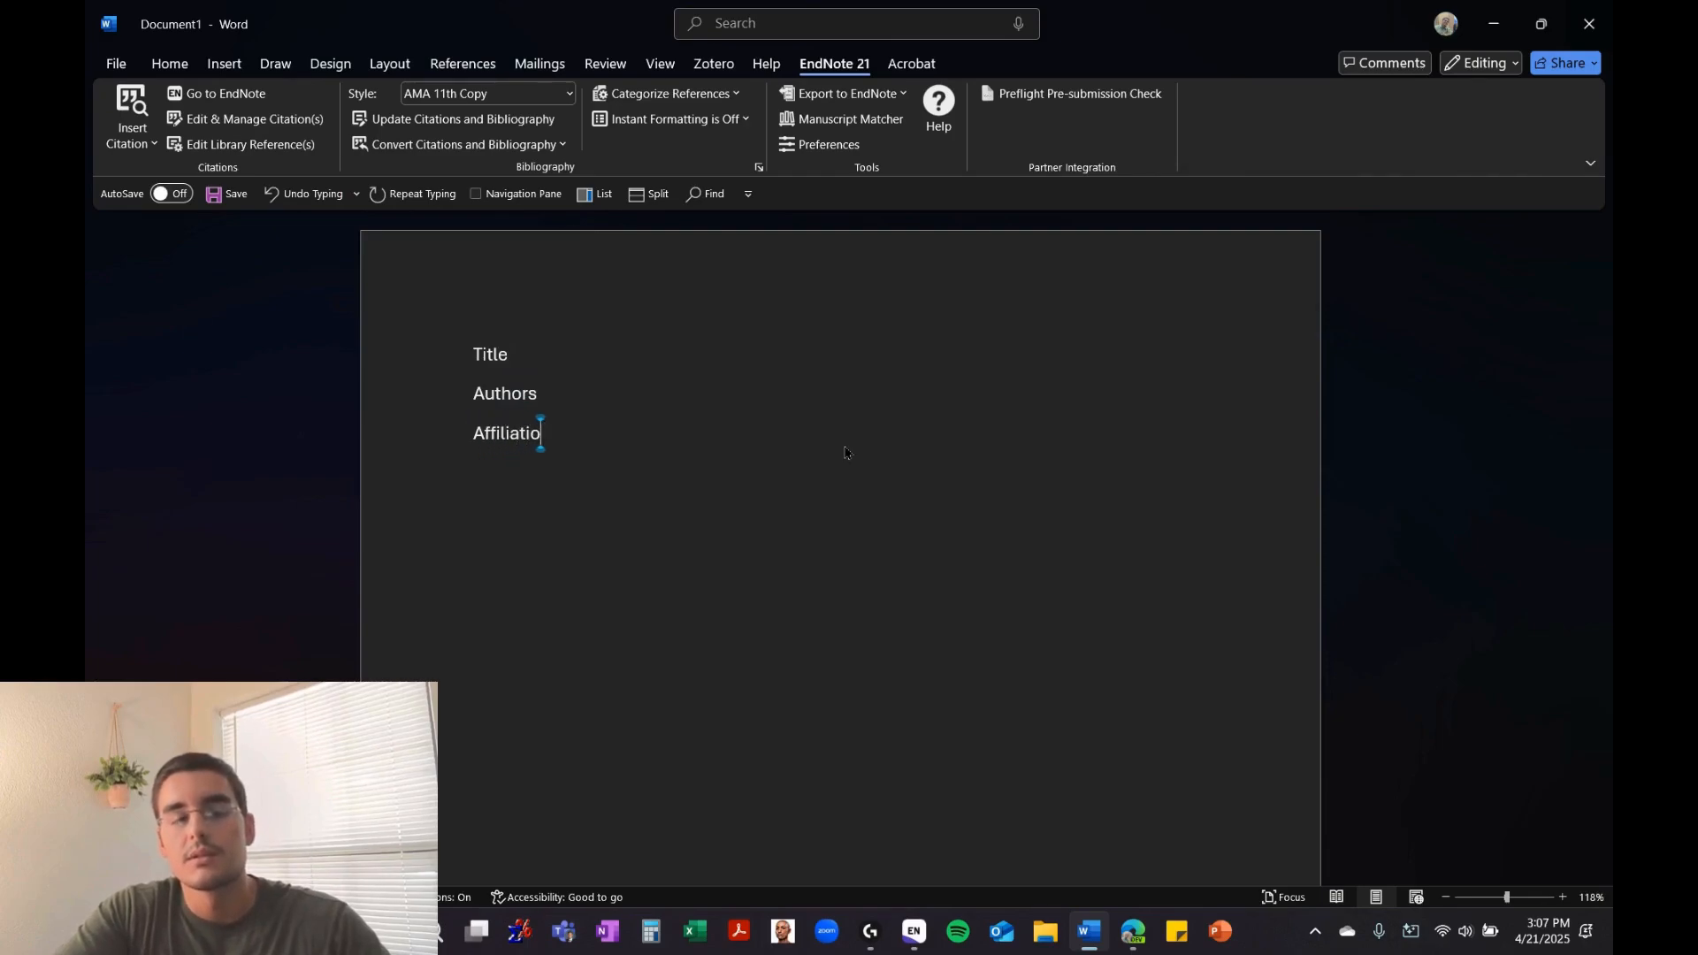
type("ns")
key("Return")
Add "Corresponding author:" below Affiliations, followed by separate placeholder lines "Name", "Address", "phone number" and "email"
type("Corr")
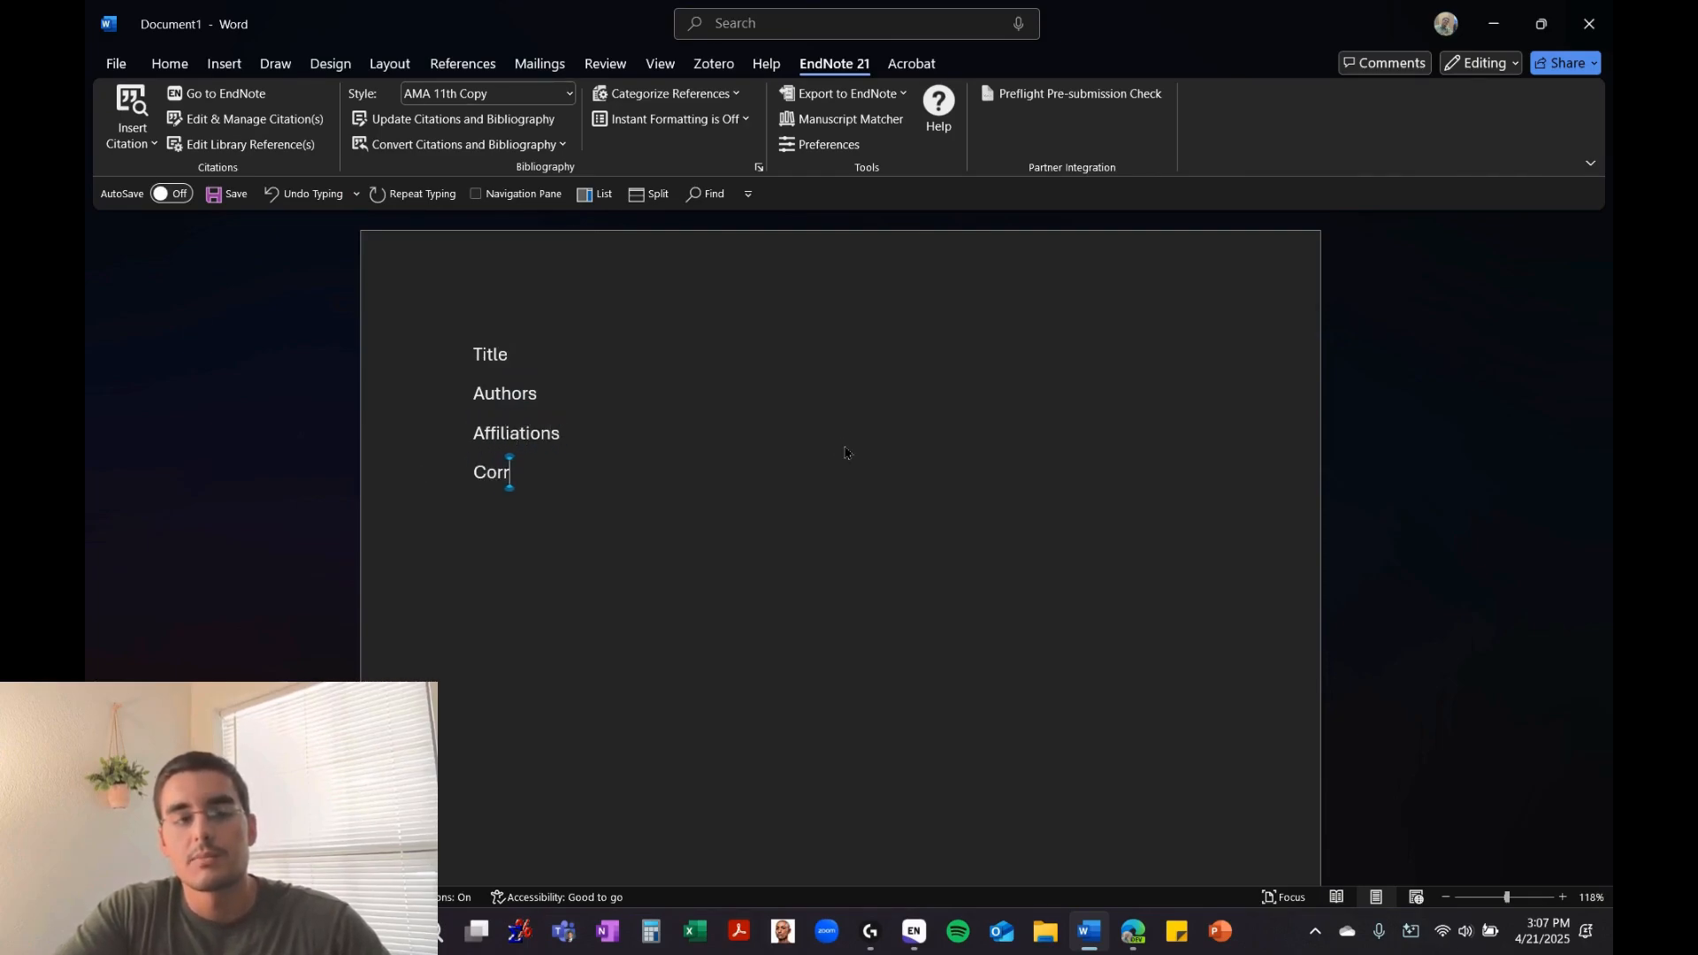
type("esponding author:")
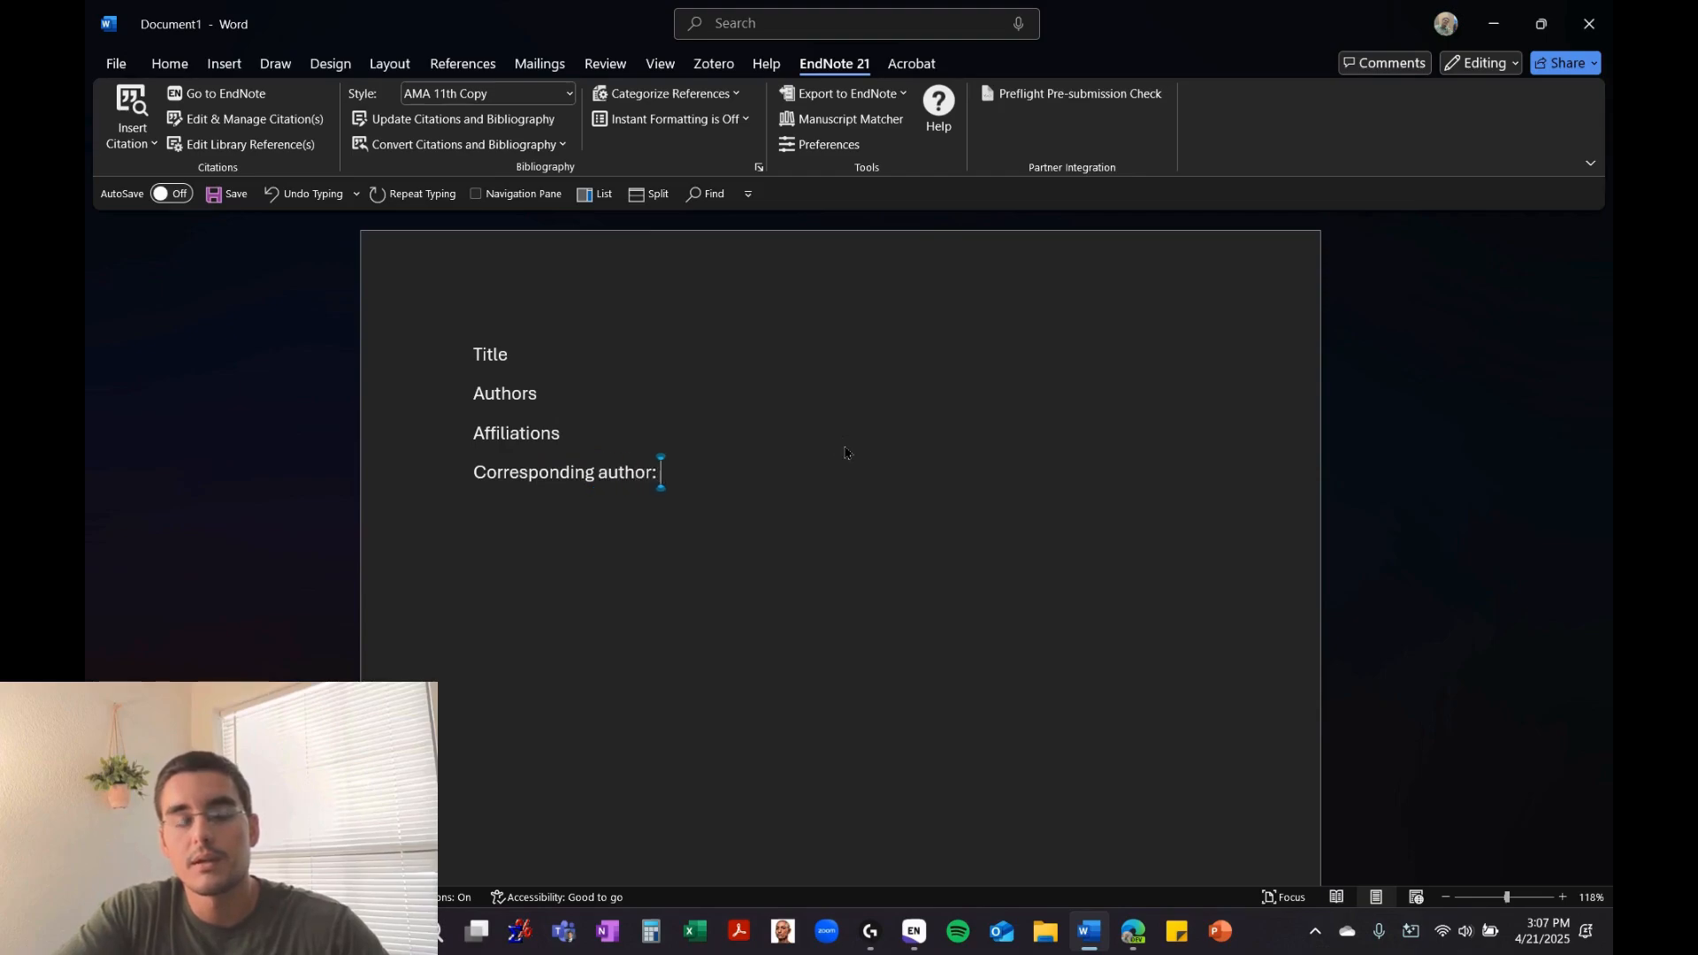
key("Return")
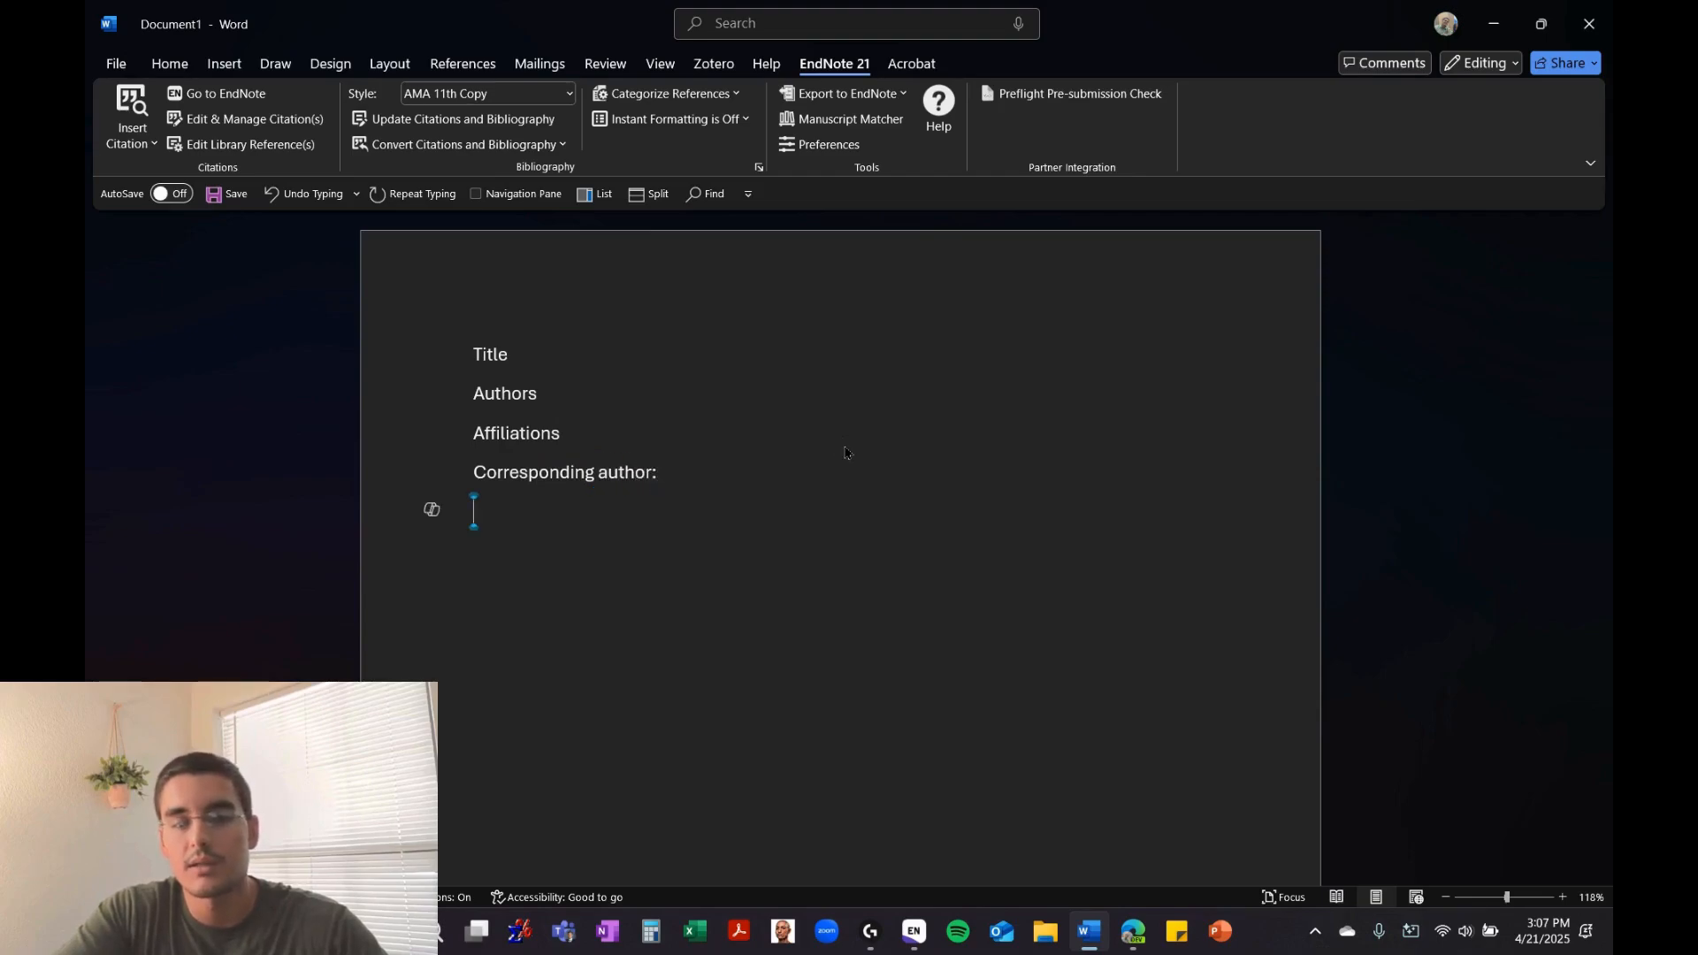
type("name")
key("Return")
type("address")
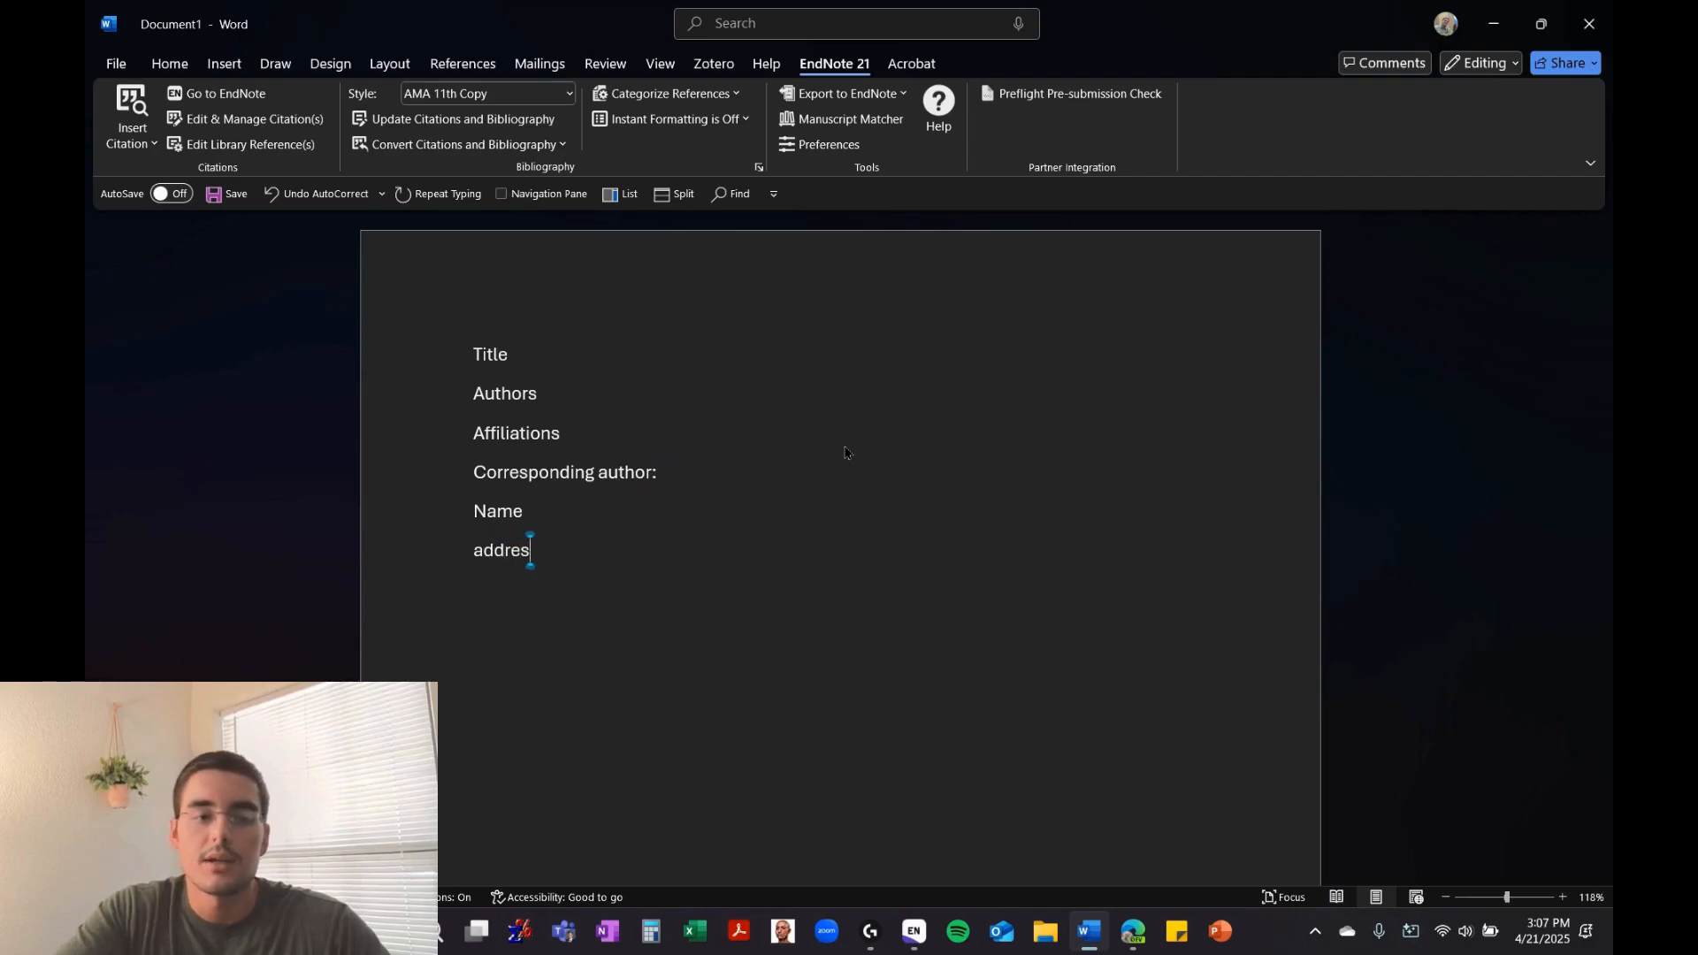
key("Return")
type("phone")
key("Tab")
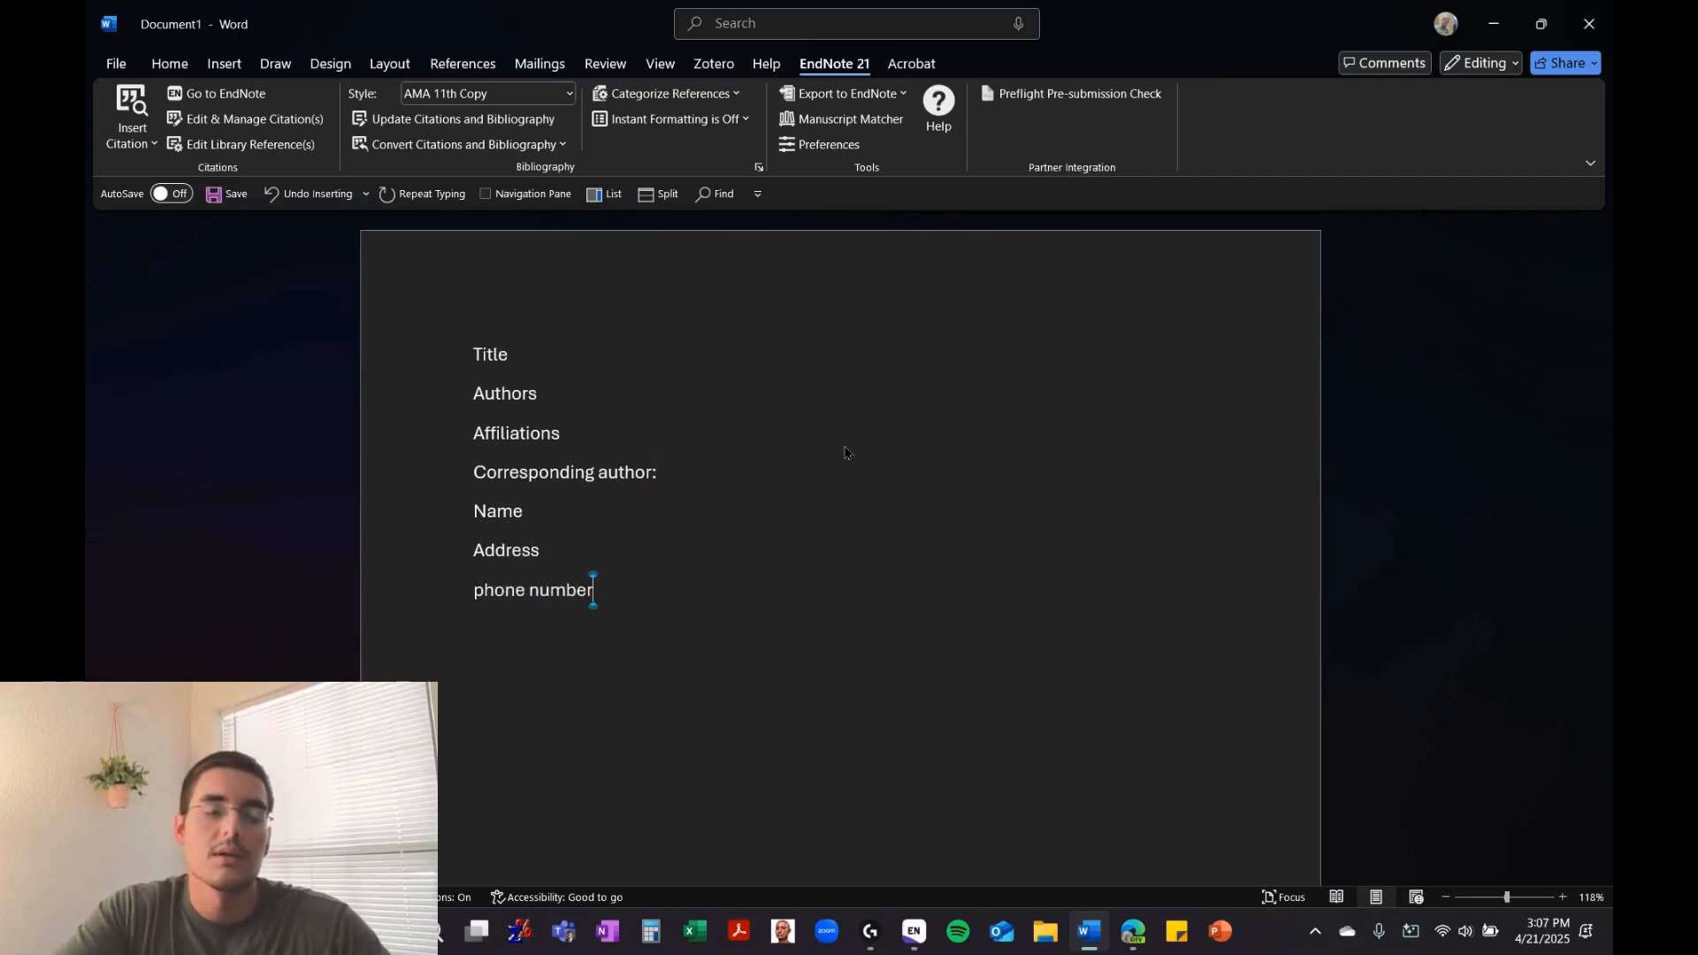
key("Return")
type("email")
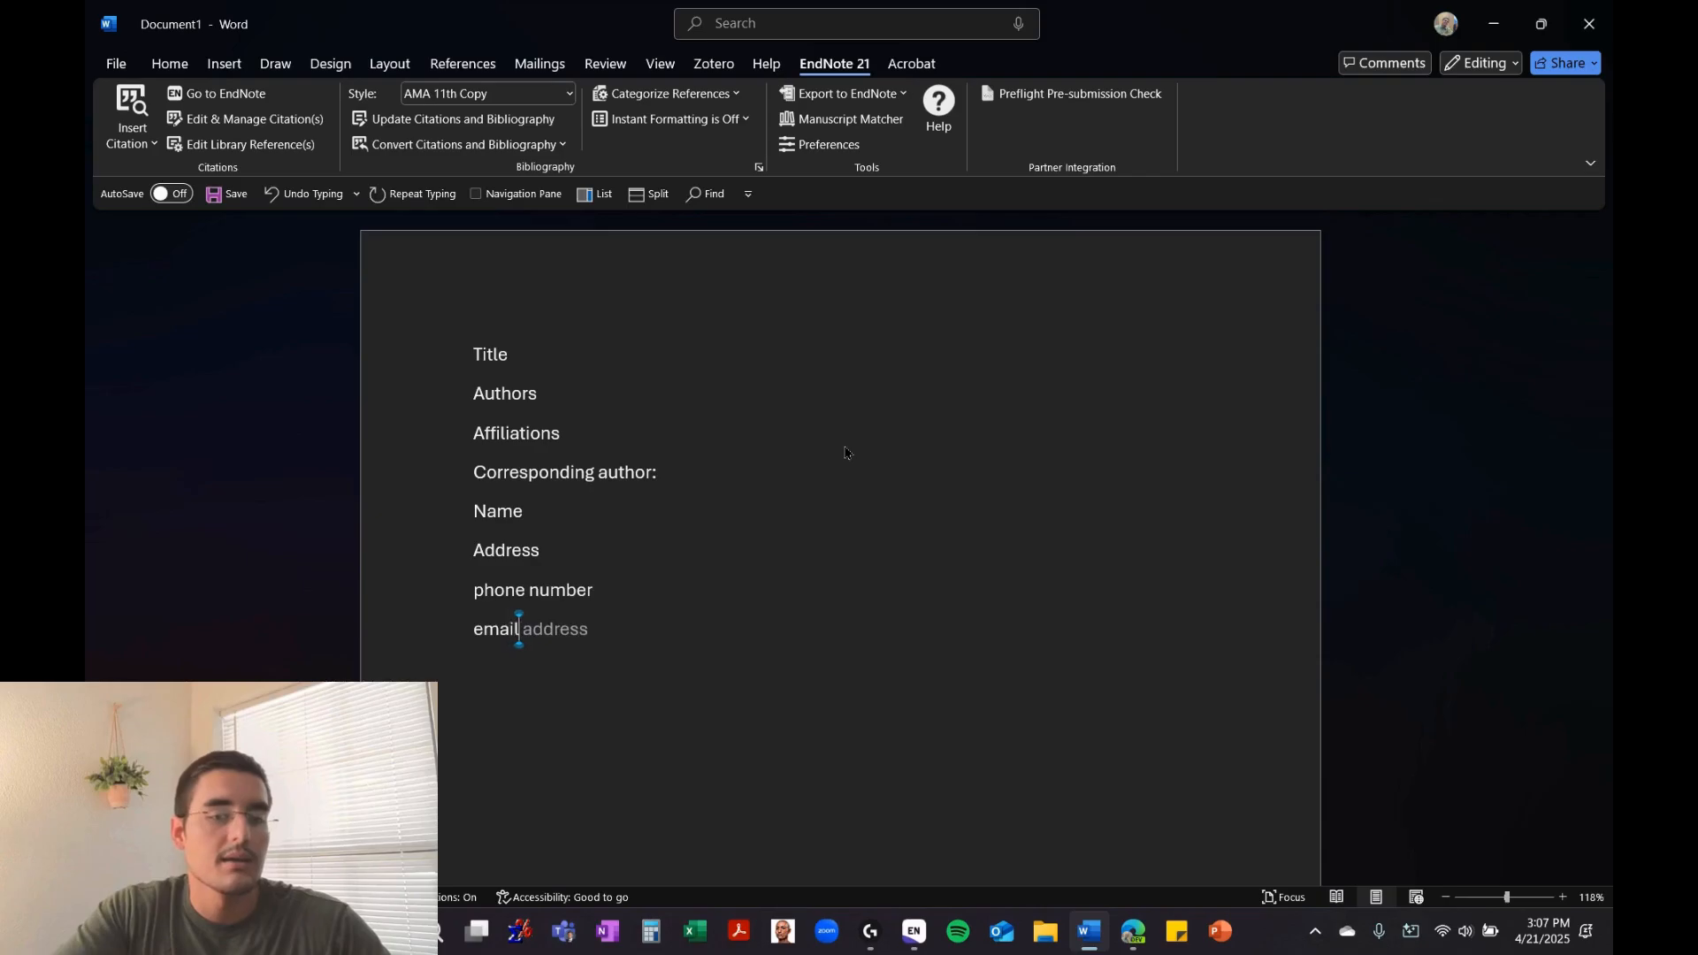
key("Return")
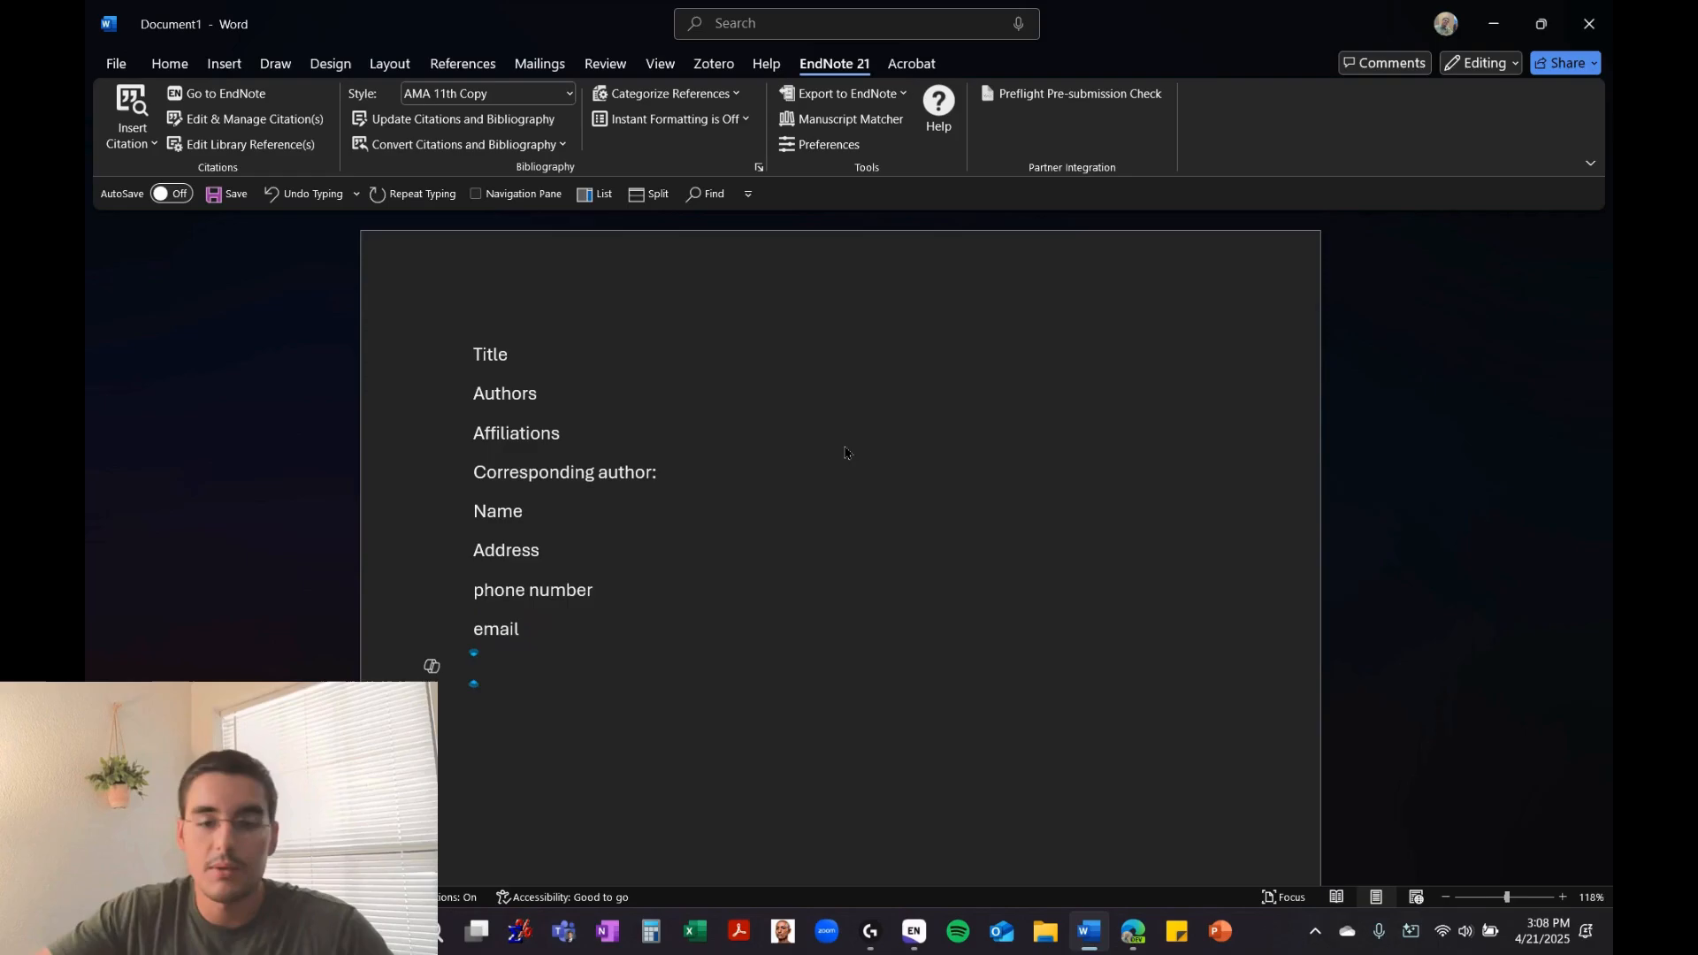
Insert a "department" line between Name and Address, and a blank line below "Corresponding author:"
key("Up")
key("Up")
key("Up")
key("Return")
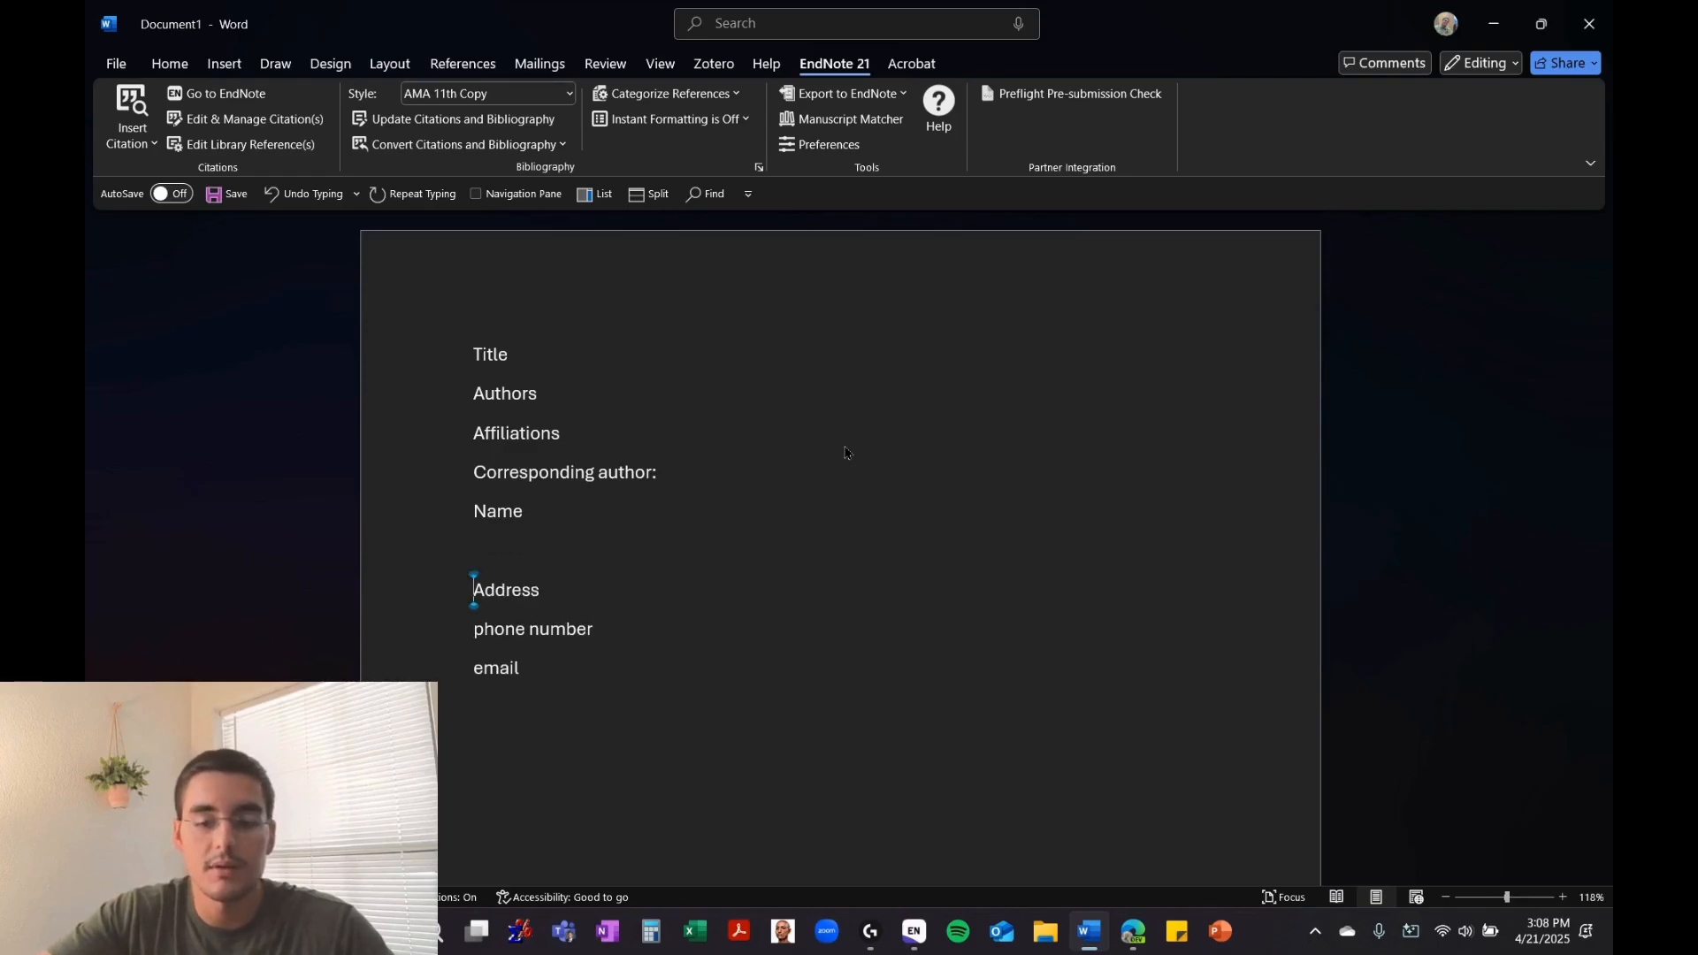
key("Up")
type("department")
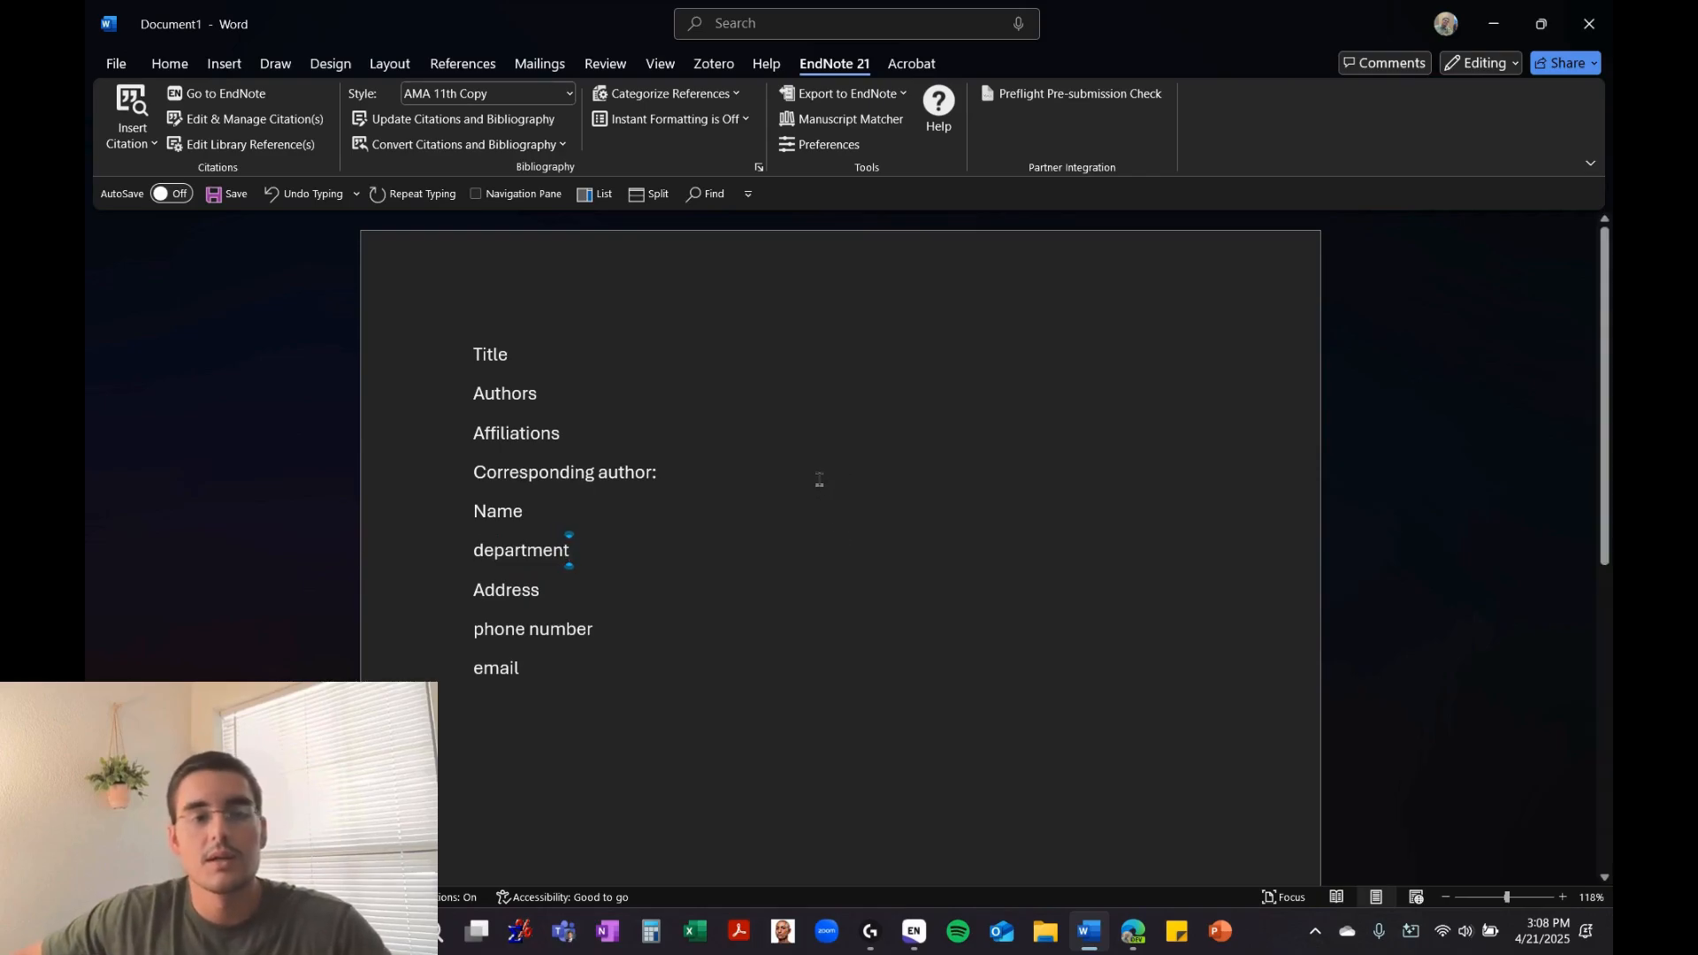
left_click(814, 477)
key("Return")
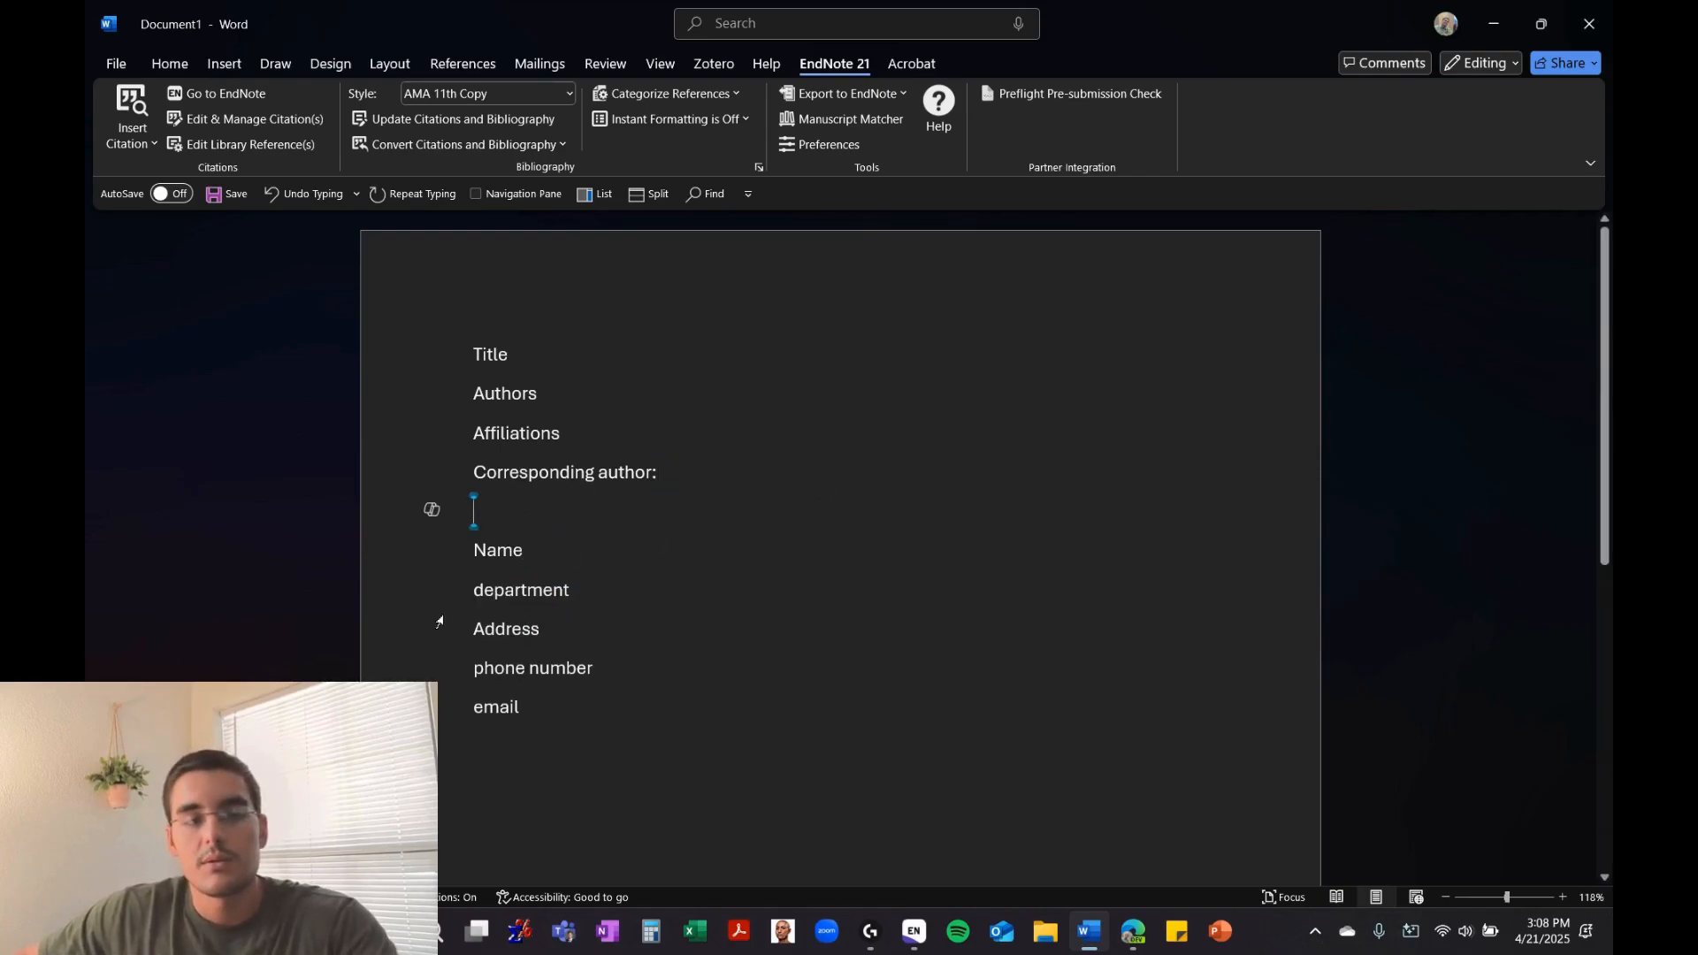
Start a new page after the email line and list "abstract", "background" and "methods" on separate lines
left_click(608, 705)
scroll(873, 697, "down", 2)
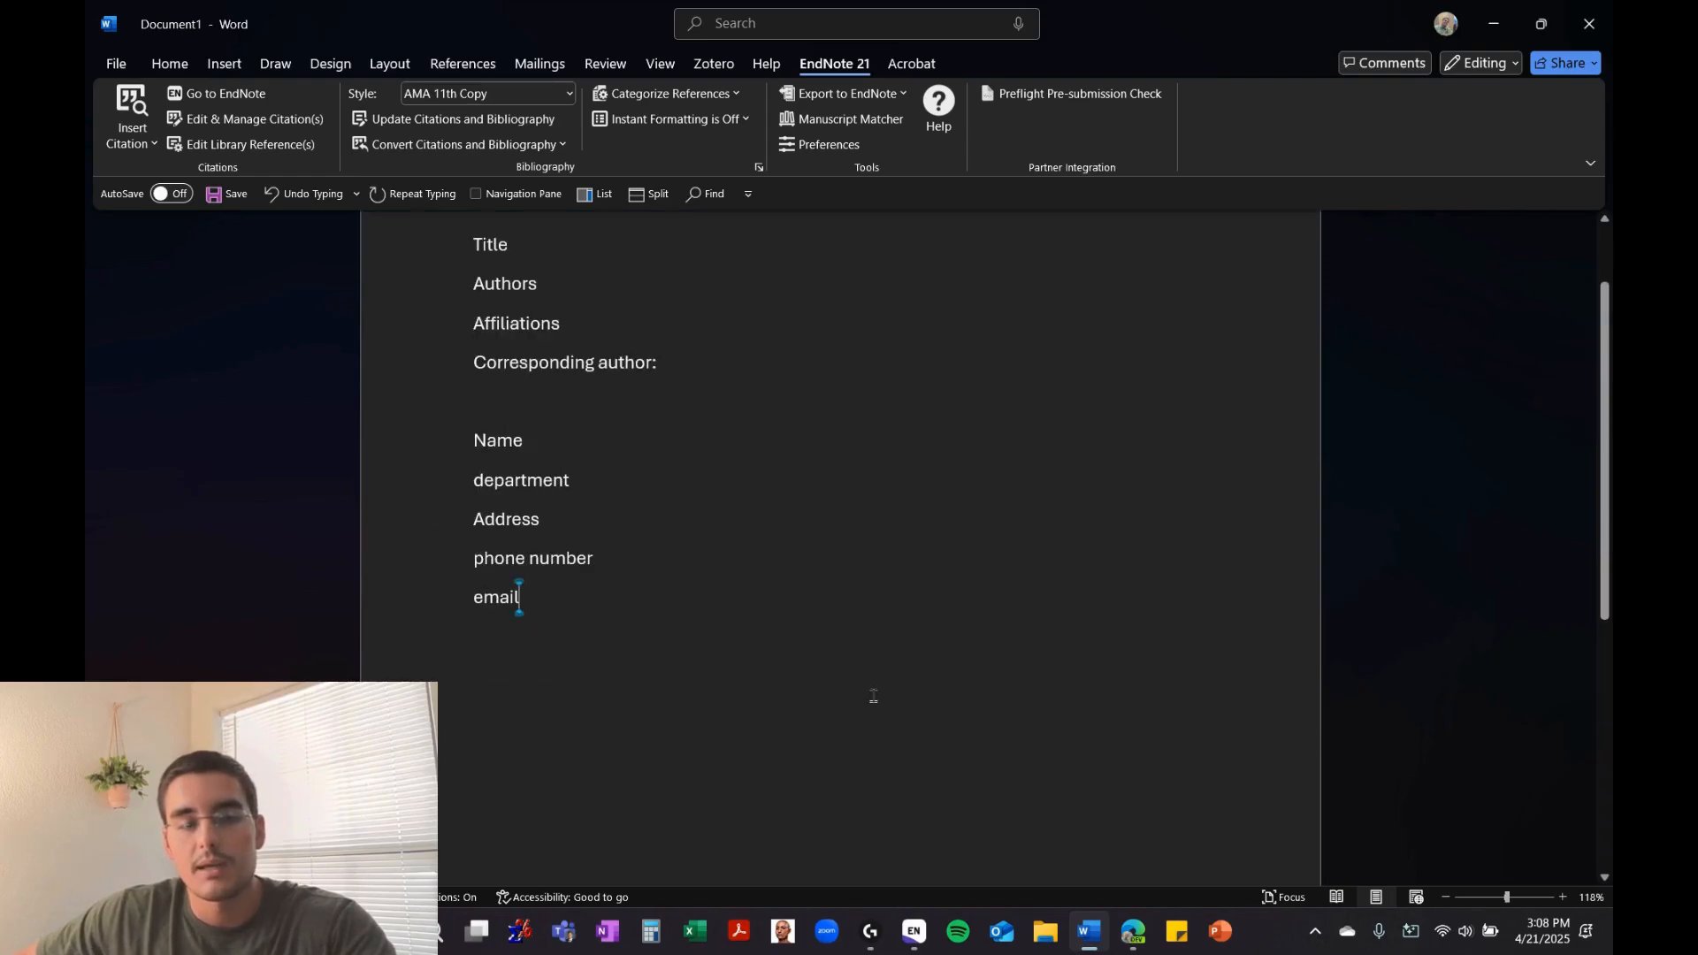
scroll(873, 697, "up", 2)
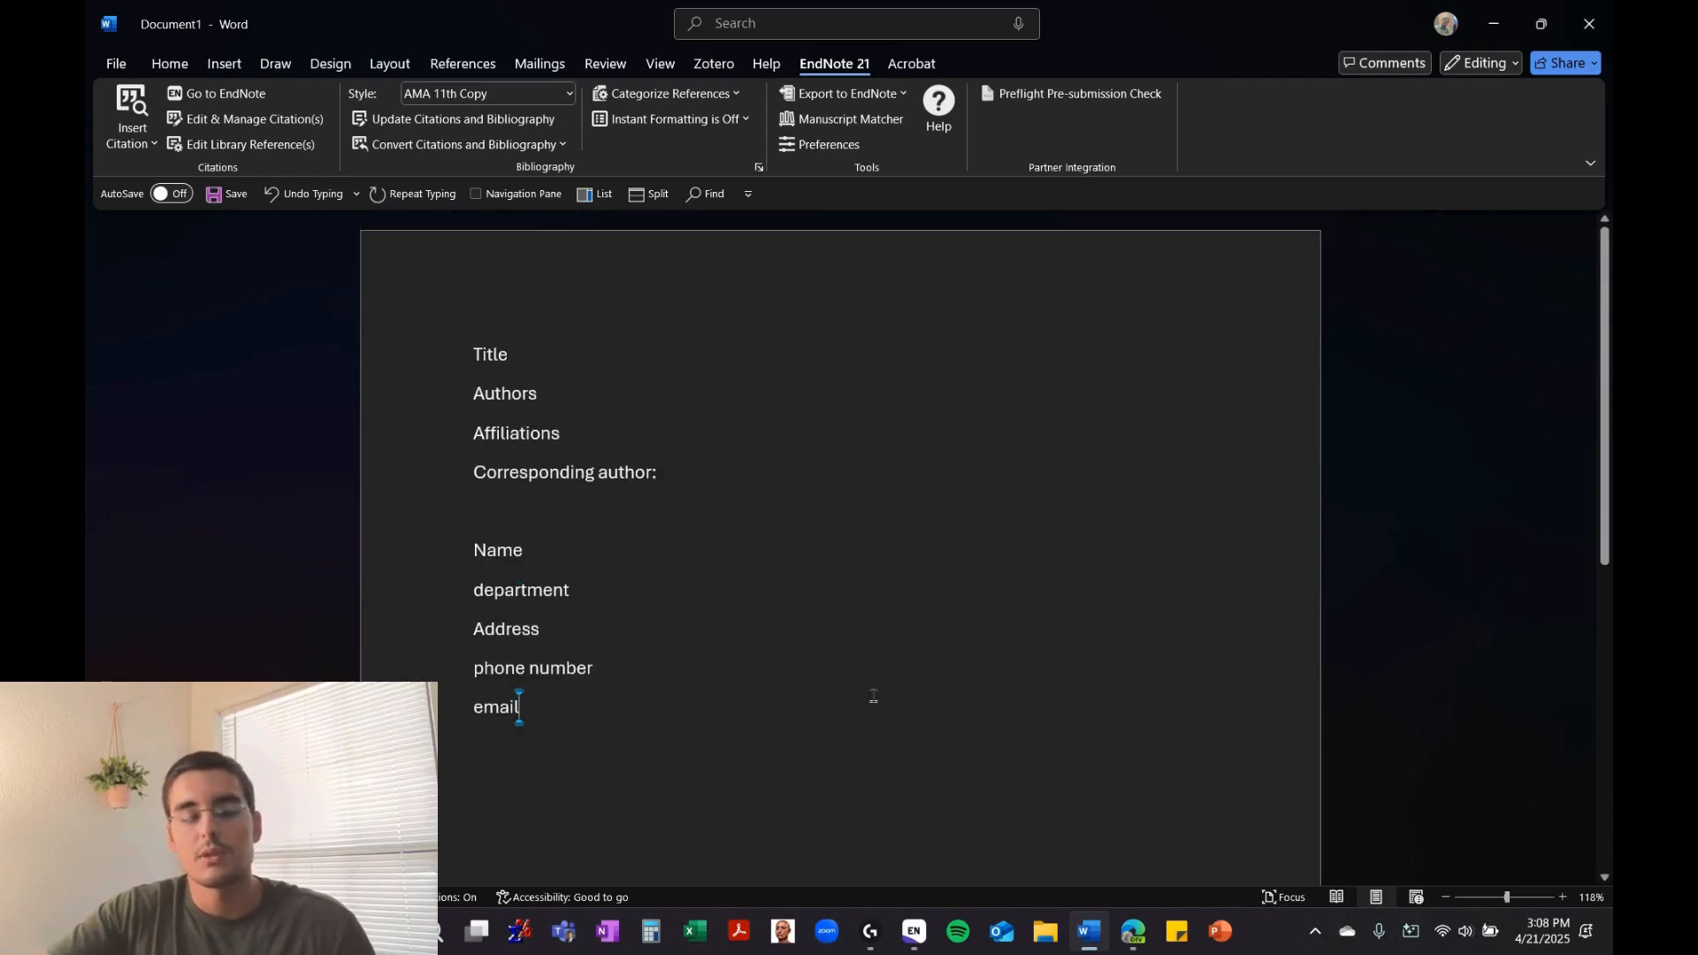
key("ctrl+Return")
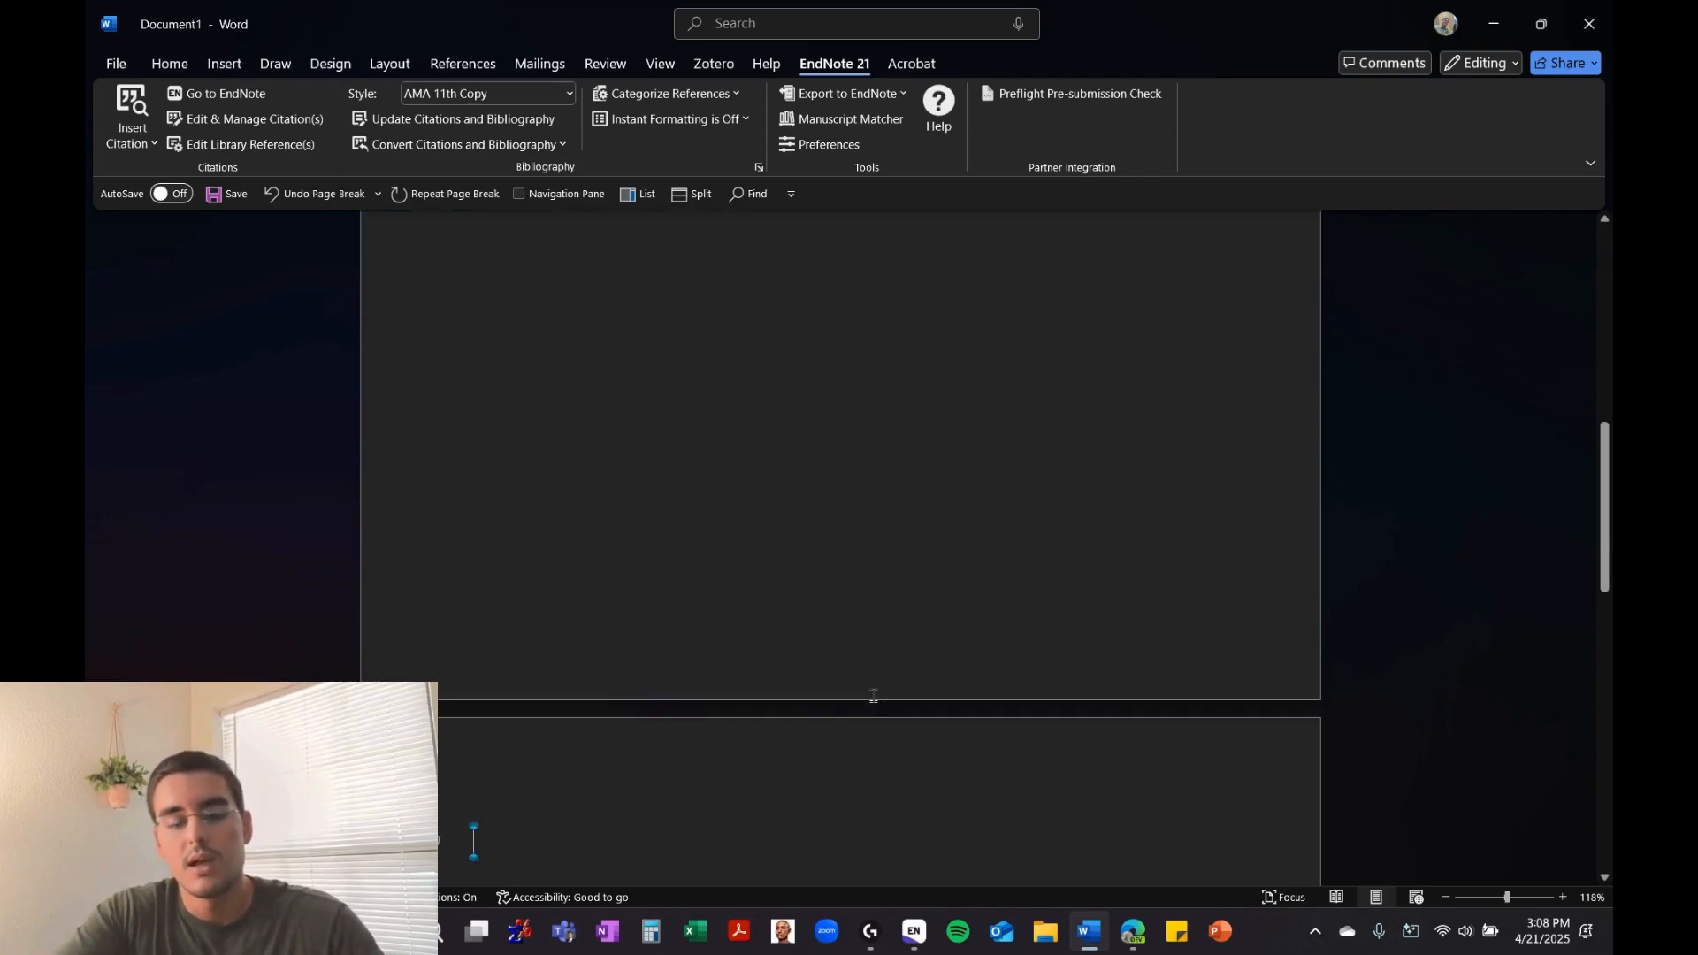
type("abstract ")
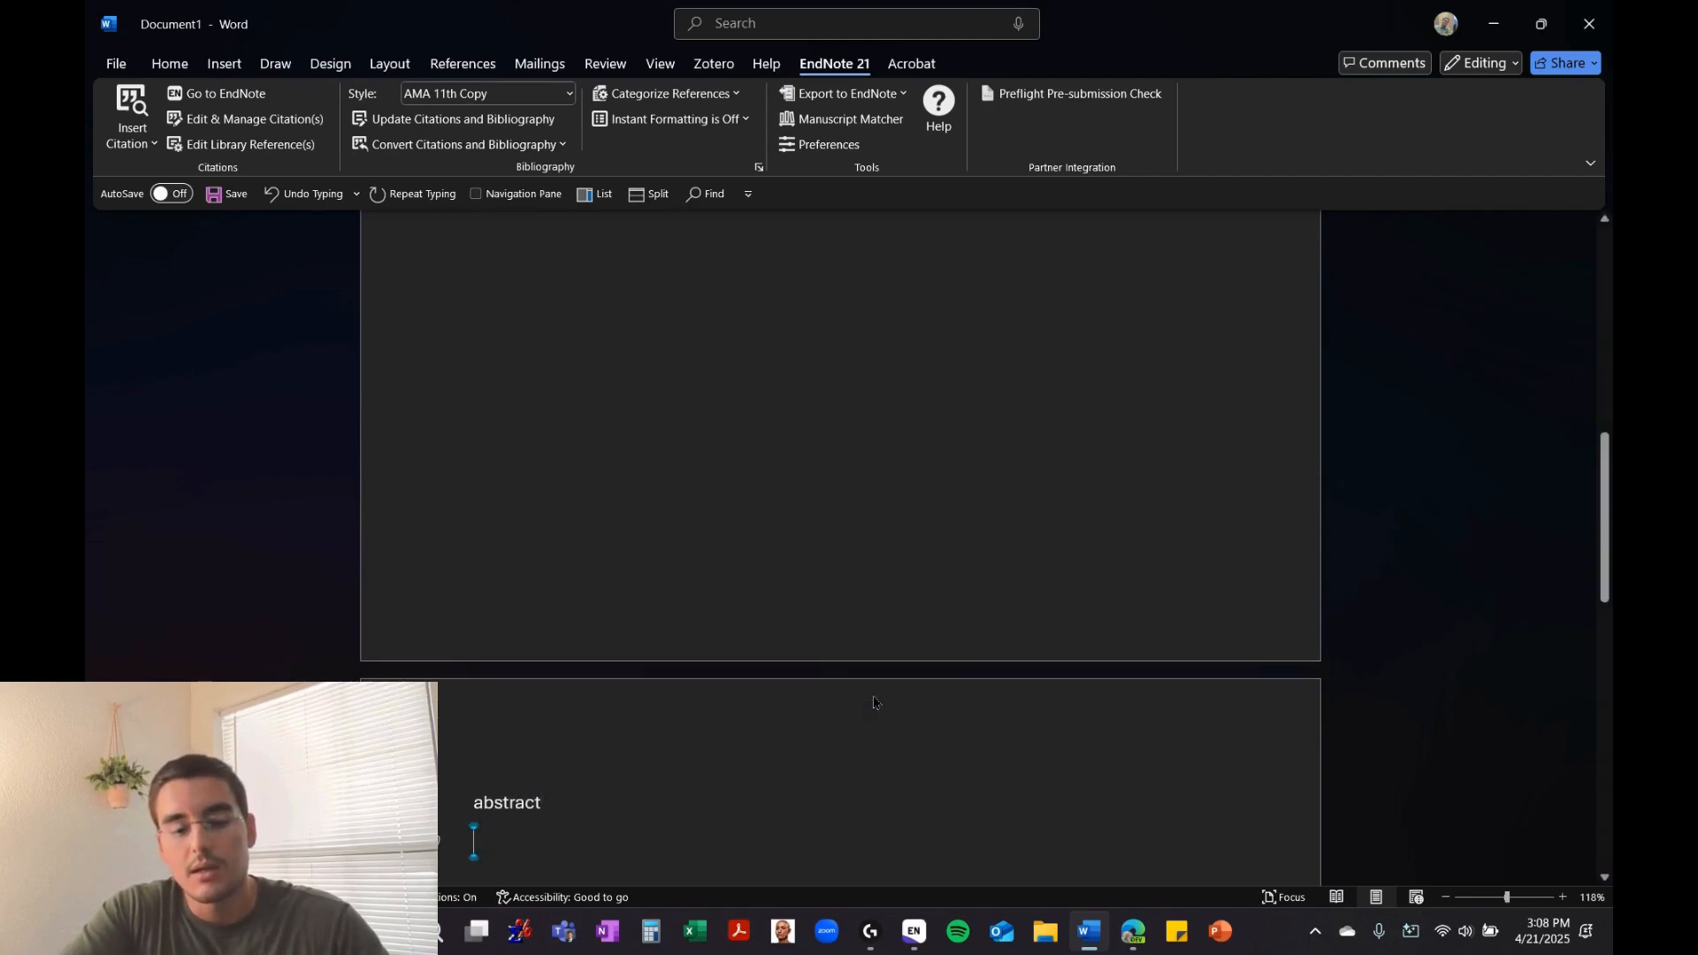
type("background")
key("Return")
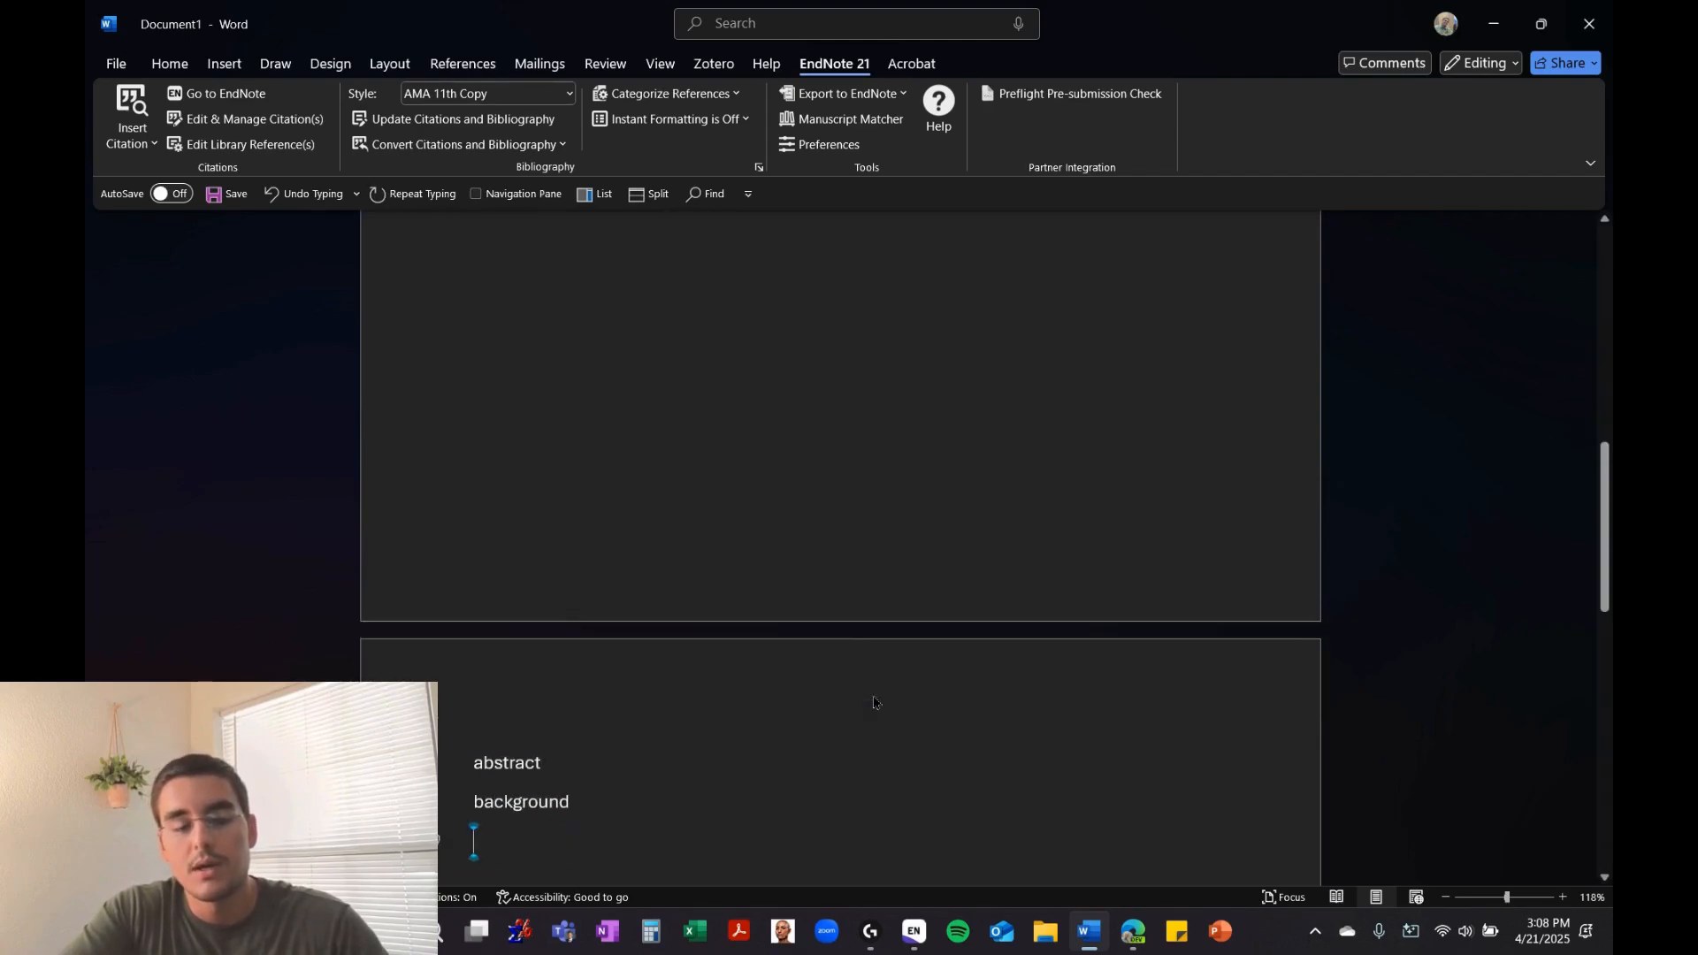
type("methods ")
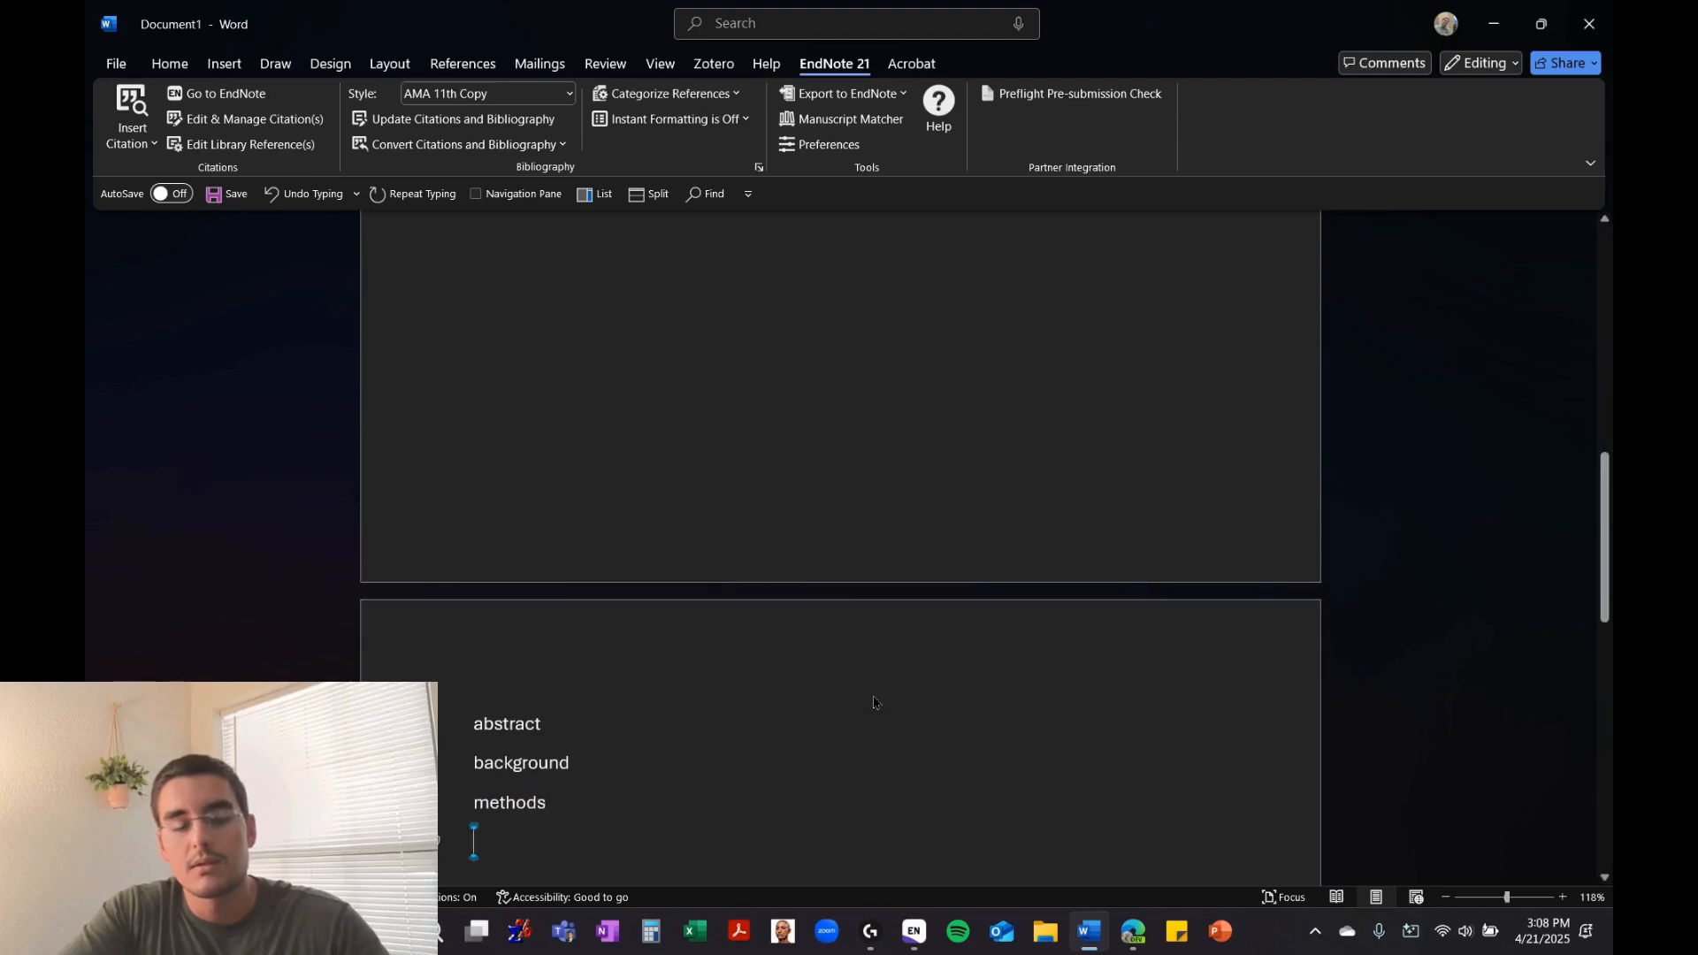
Continue the abstract page with separate lines "results", "conclusions", "future directions" and "keywords"
type("results")
key("Return")
type("conclusions")
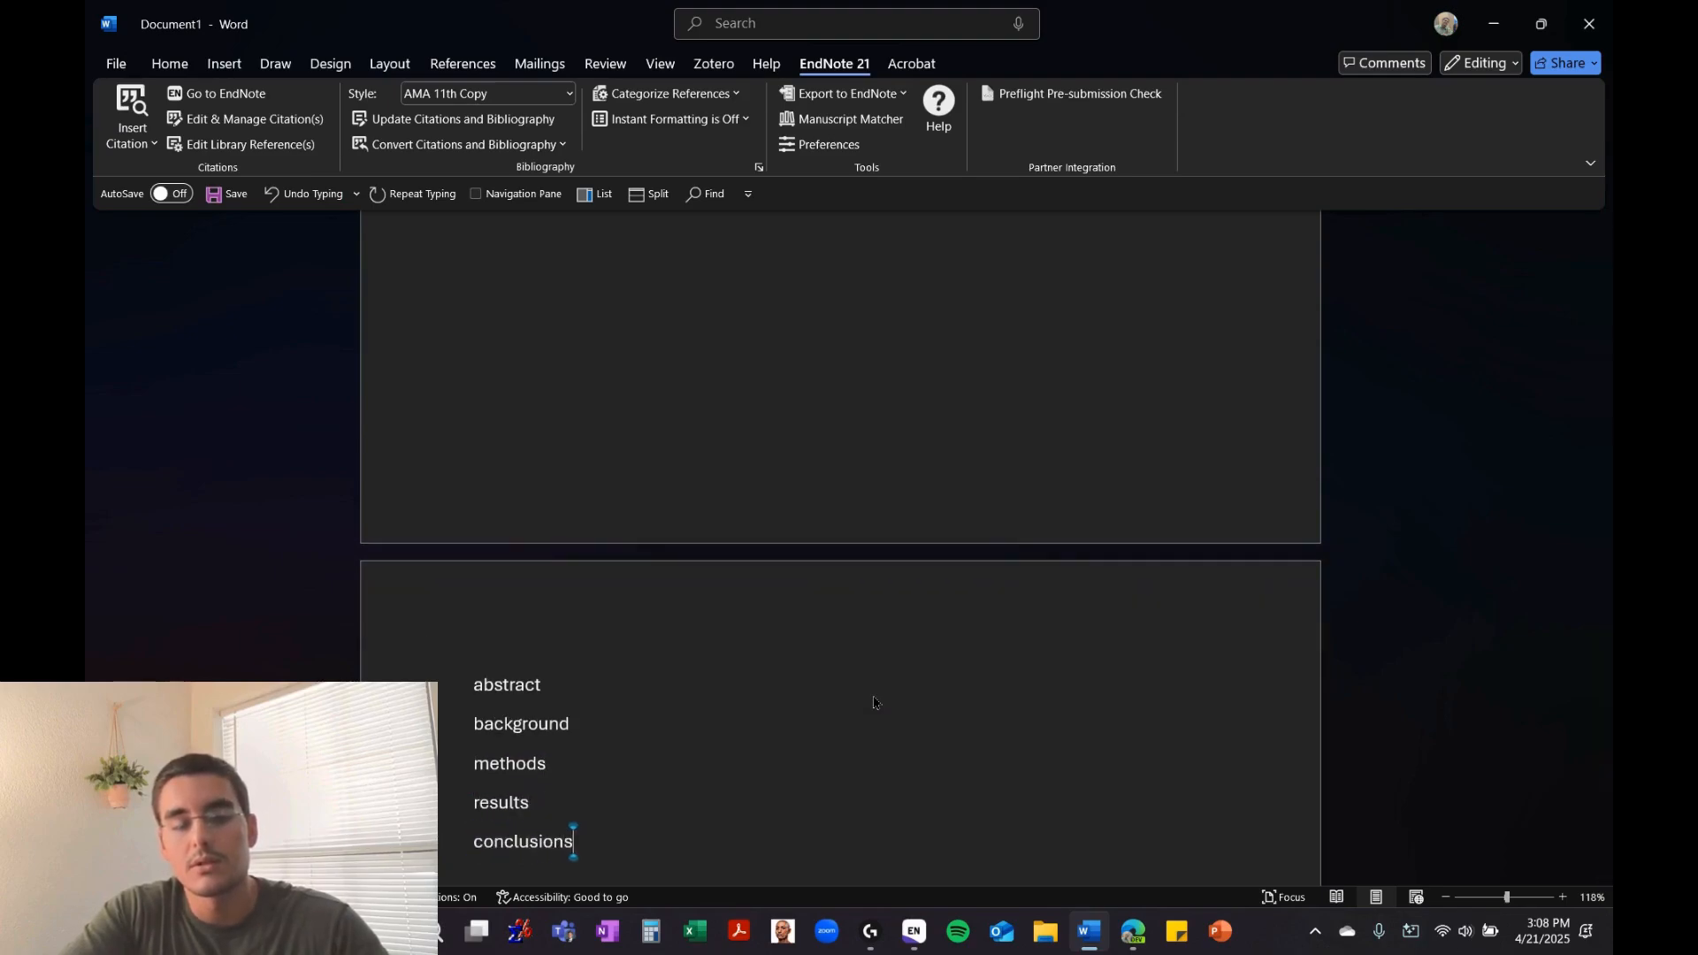
key("Return")
type("future")
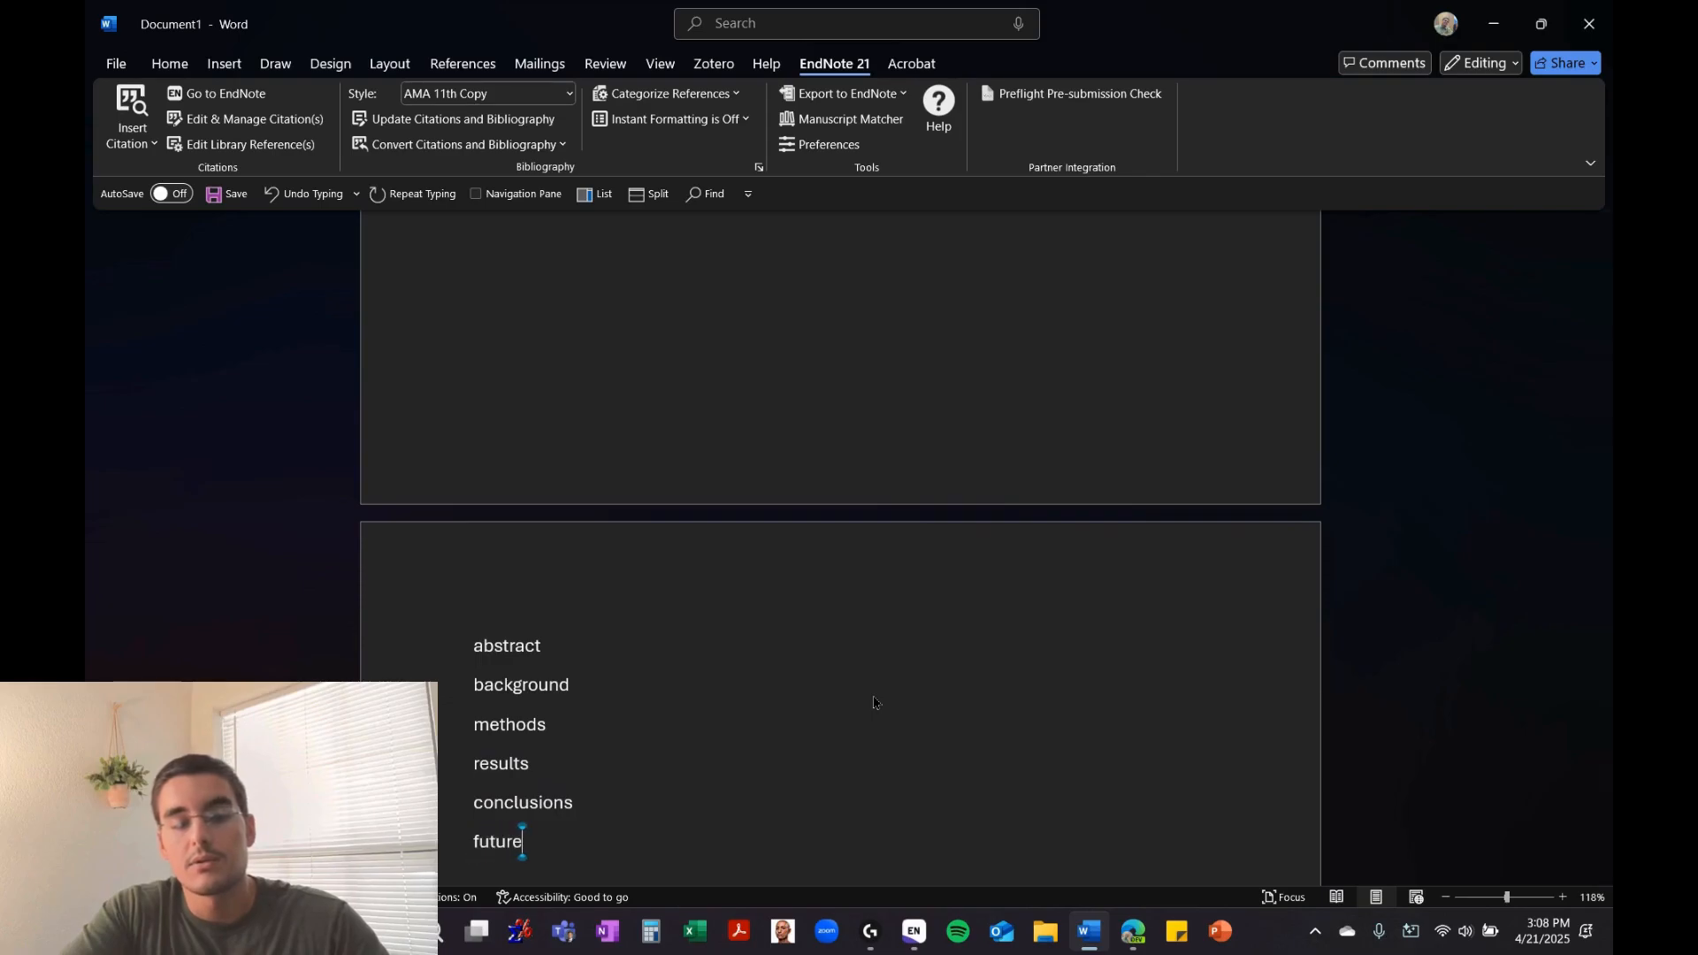
type(" directions")
key("Return")
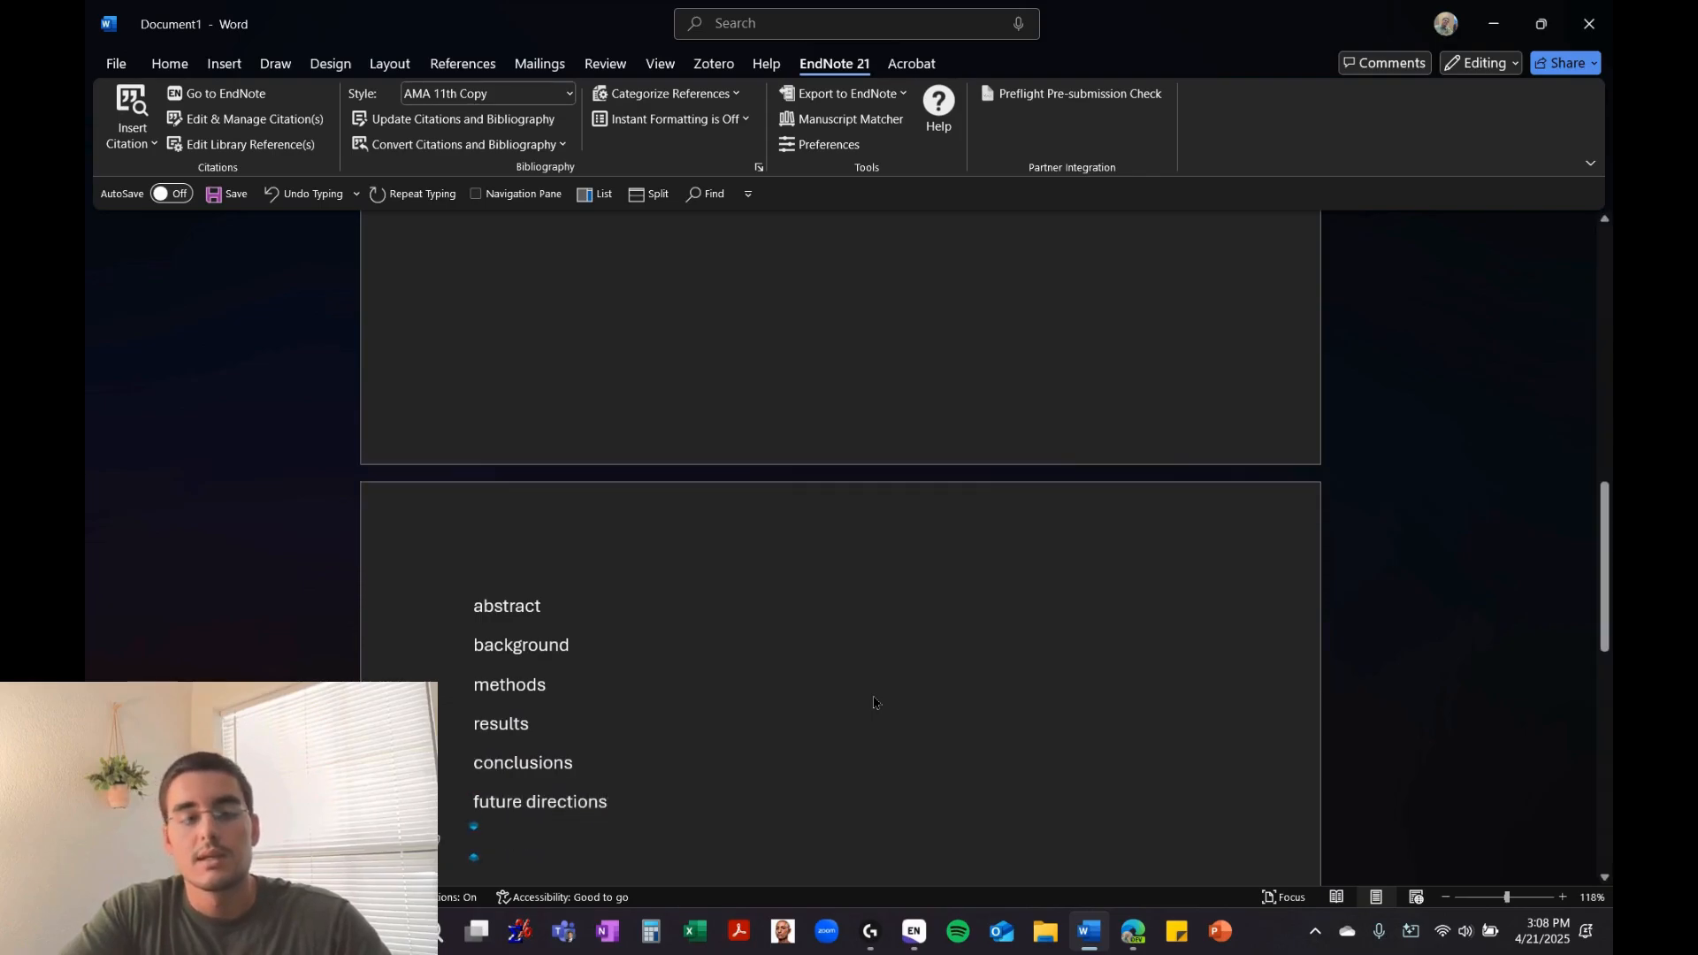
type("ke")
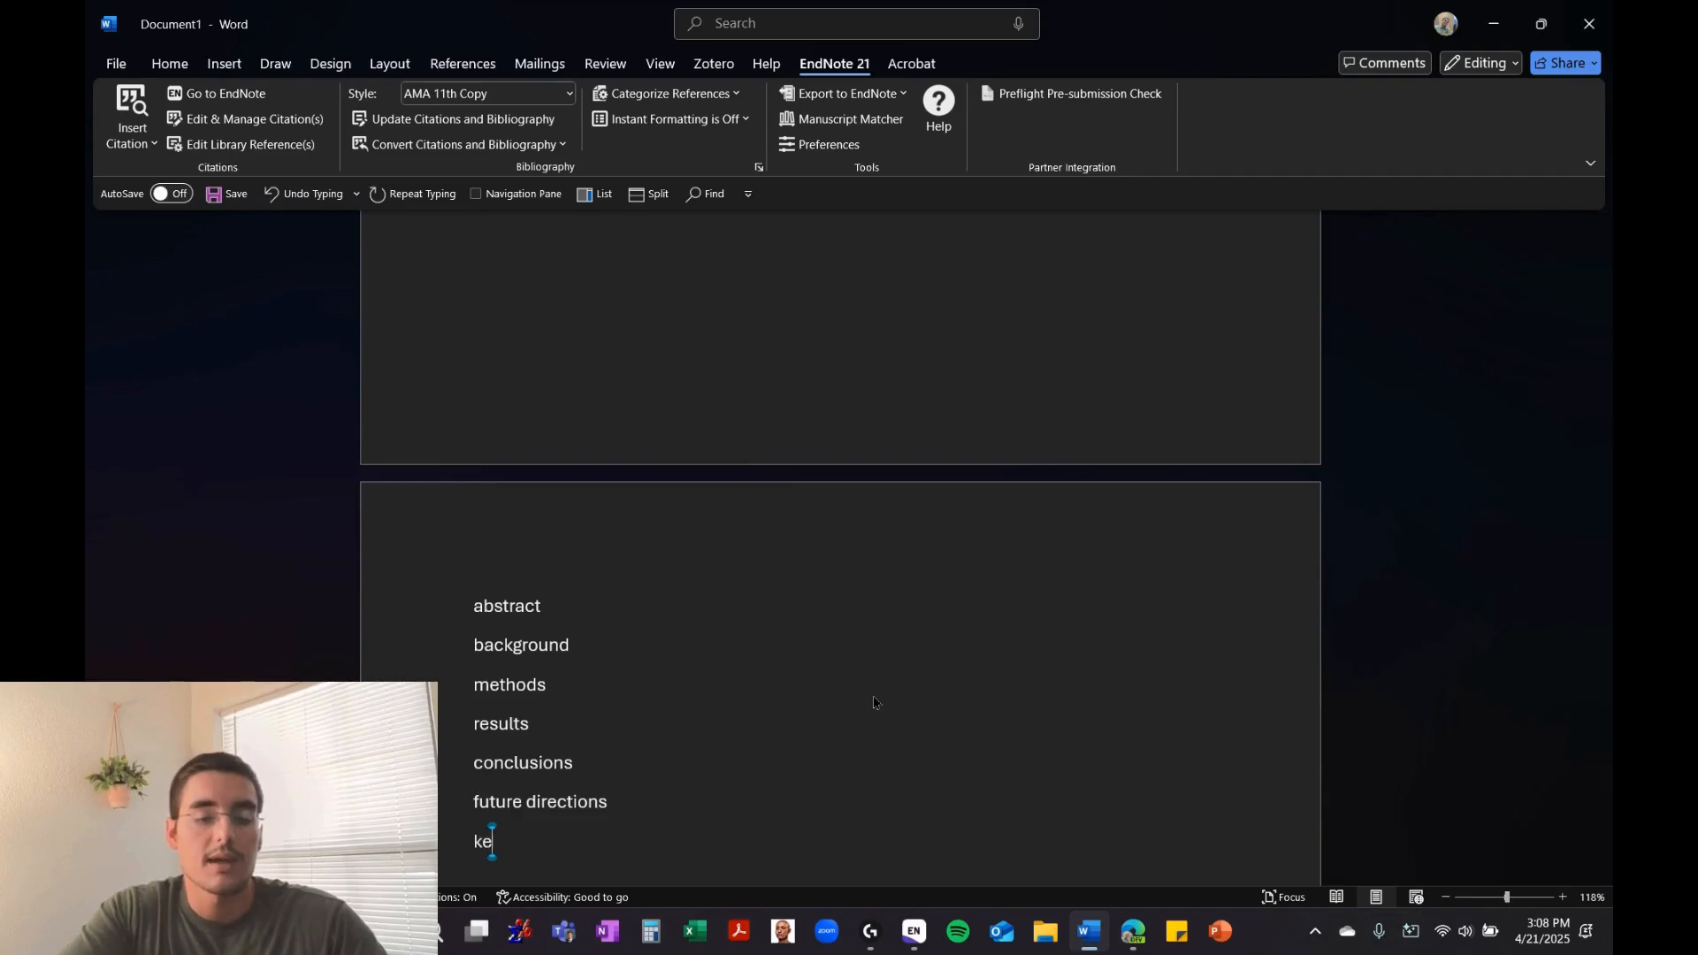
type("ywords:")
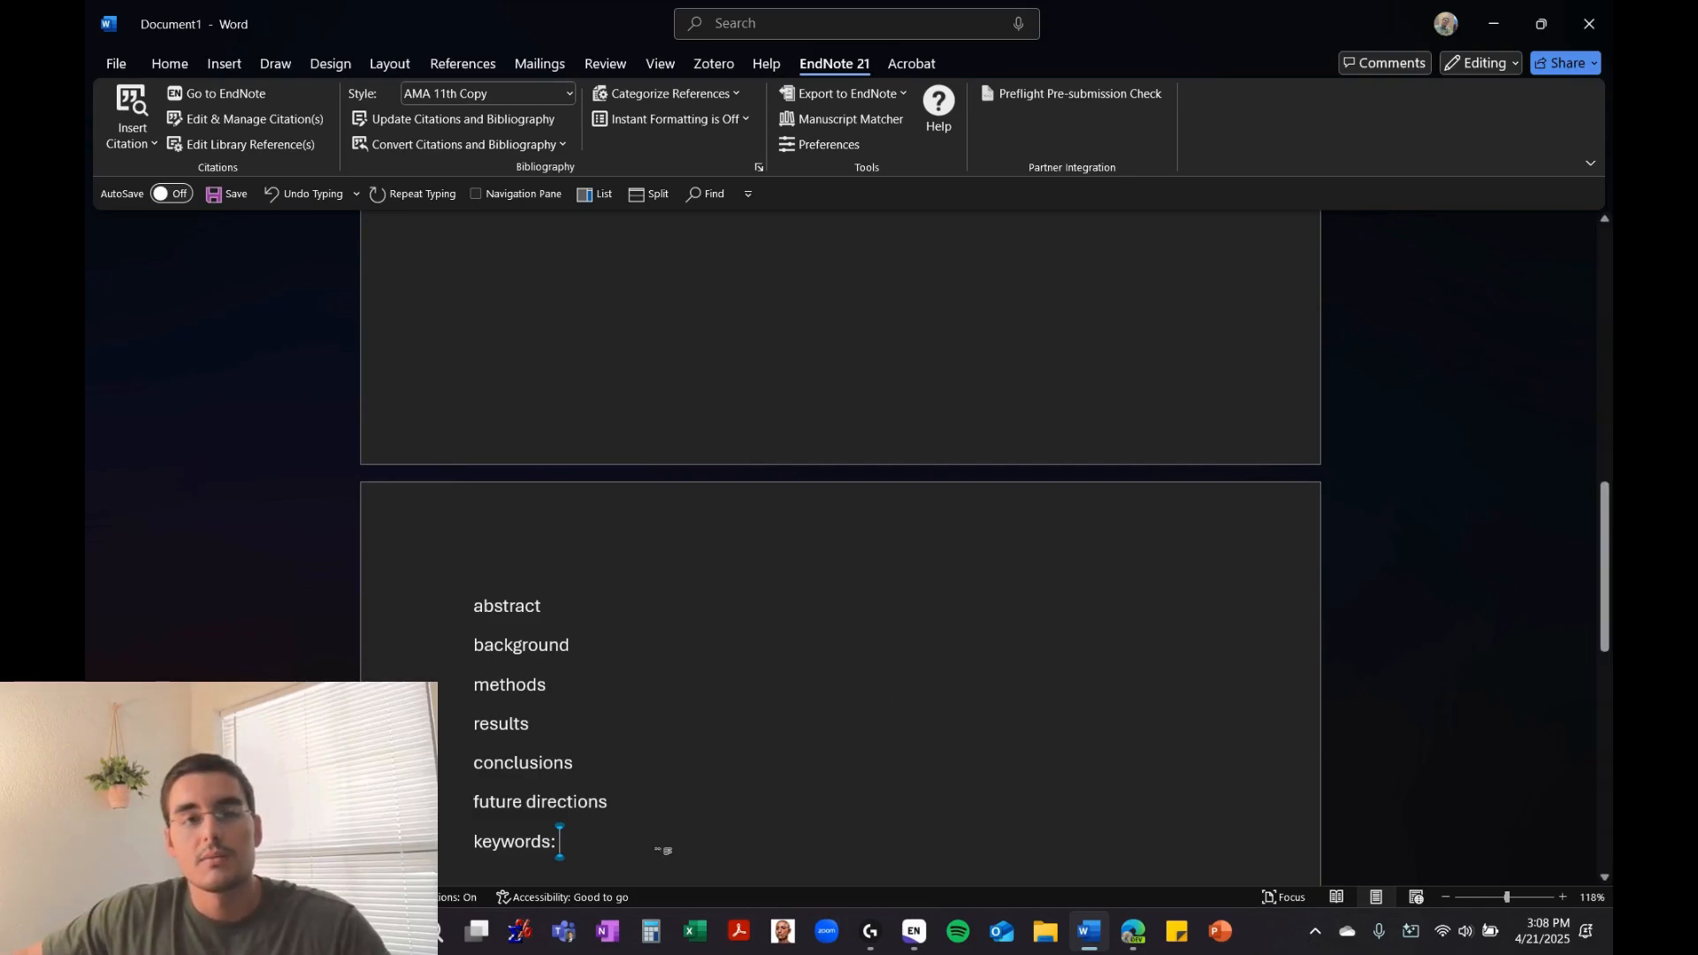
scroll(723, 825, "down", 2)
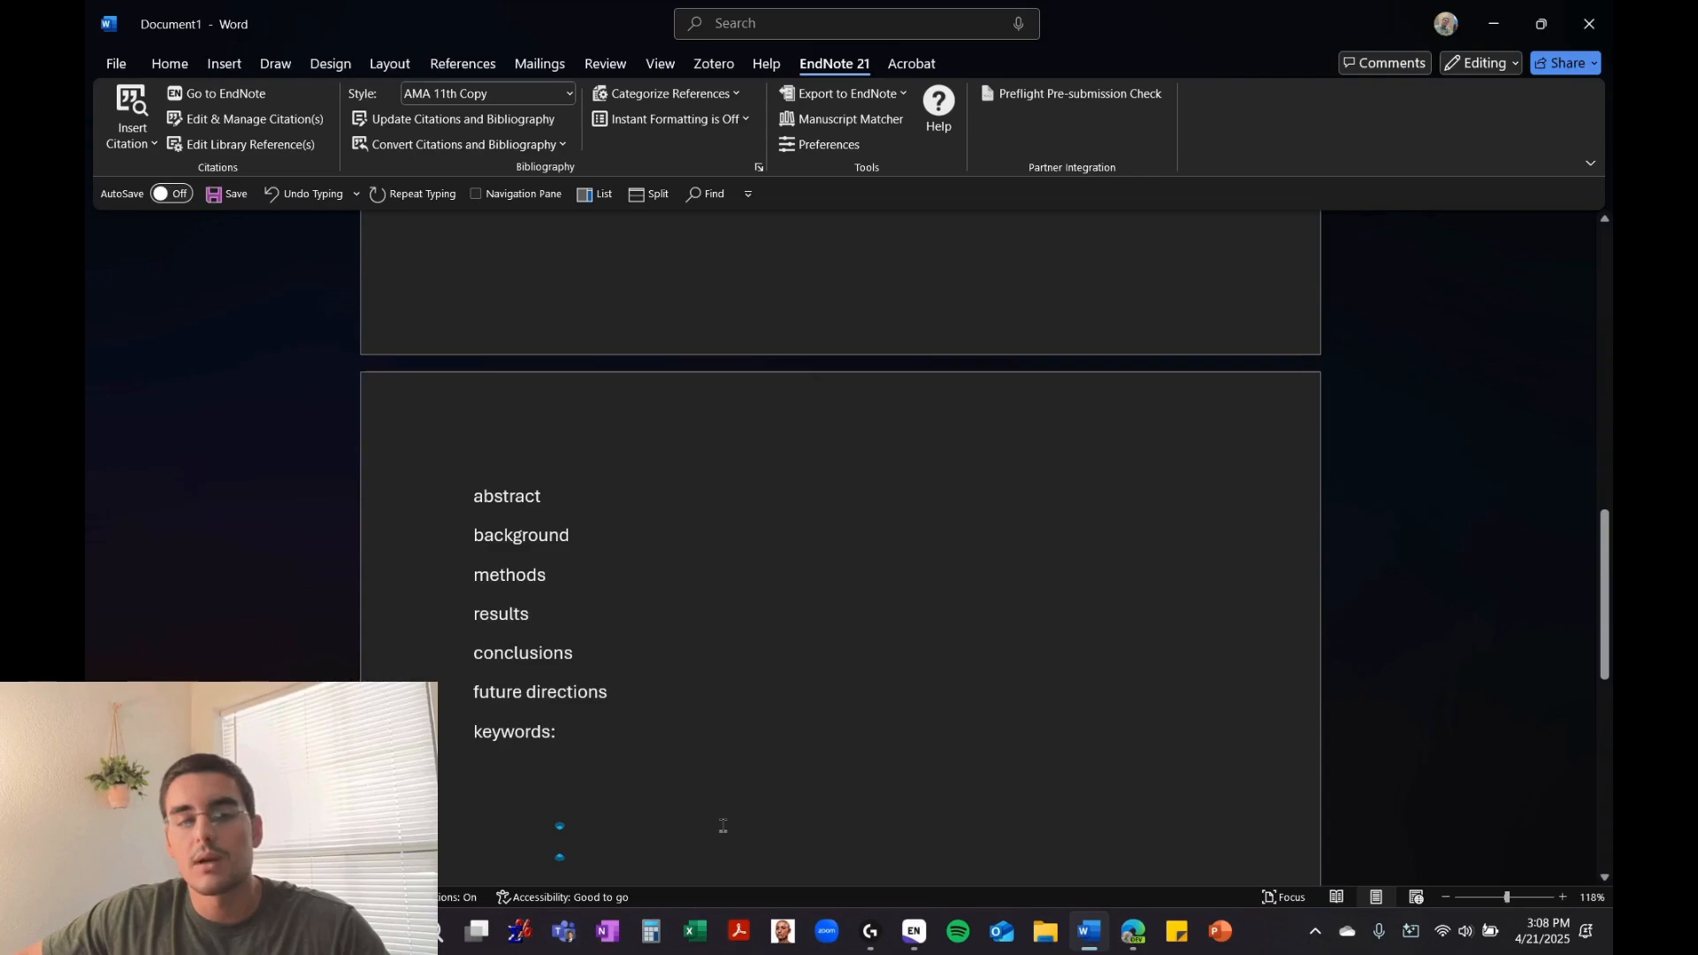
key("BackSpace")
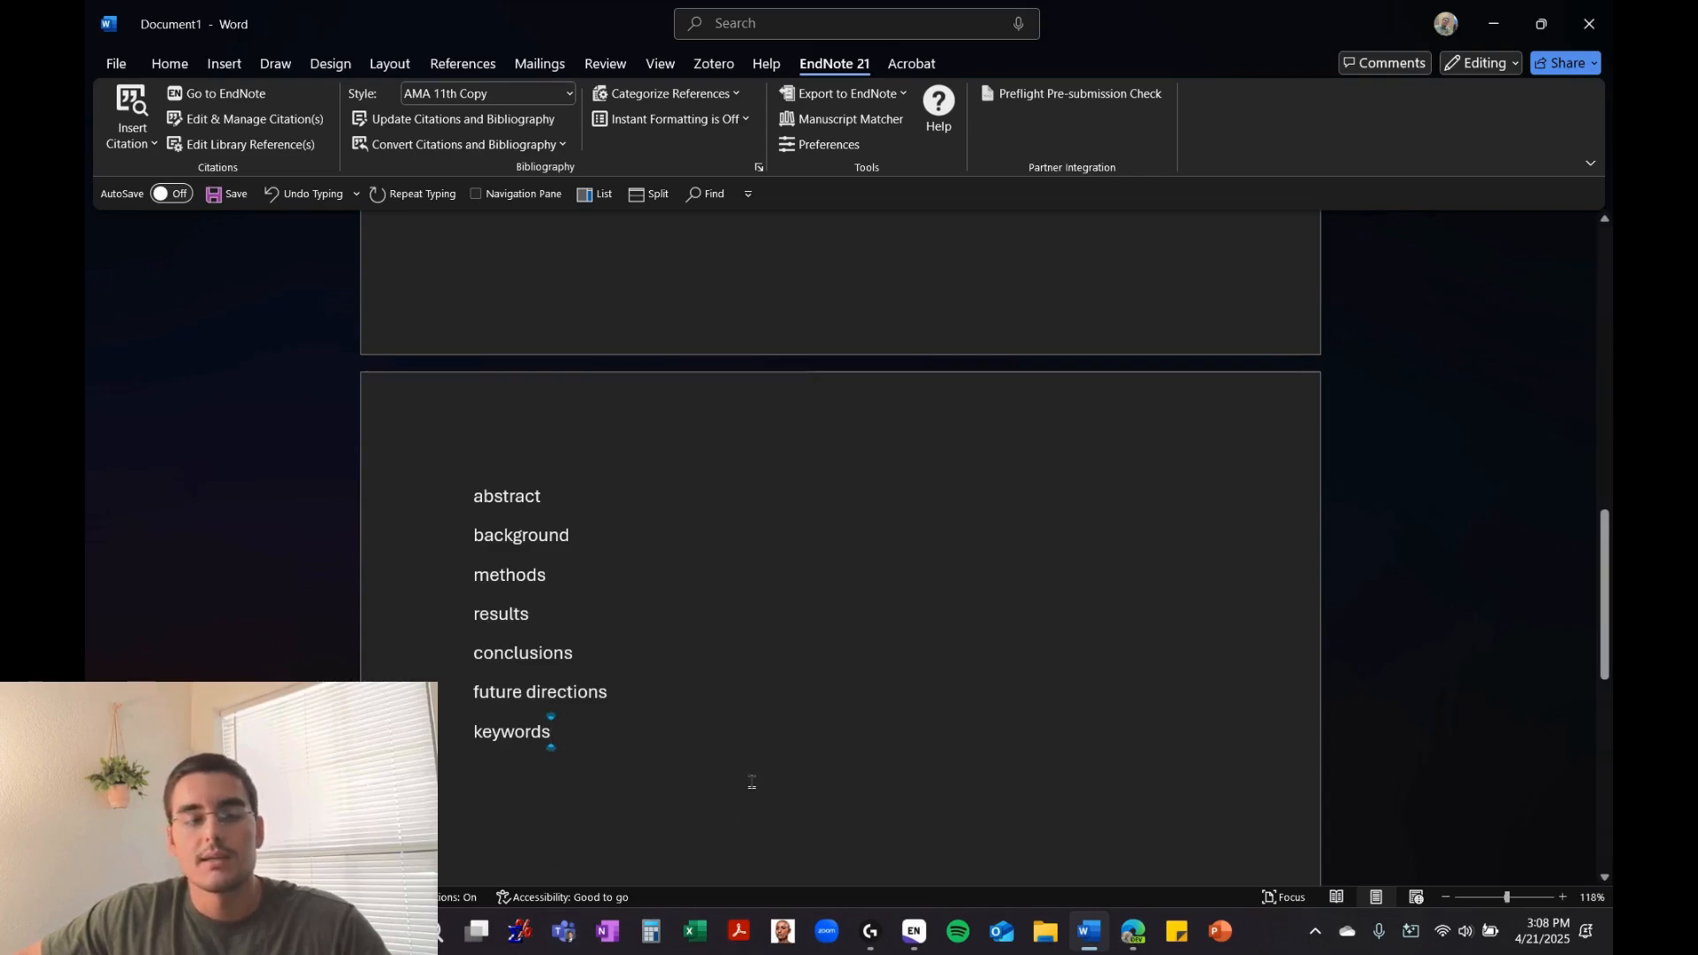
Start a new page after the keywords line and add the heading "abbreviations:"
key("ctrl+Return")
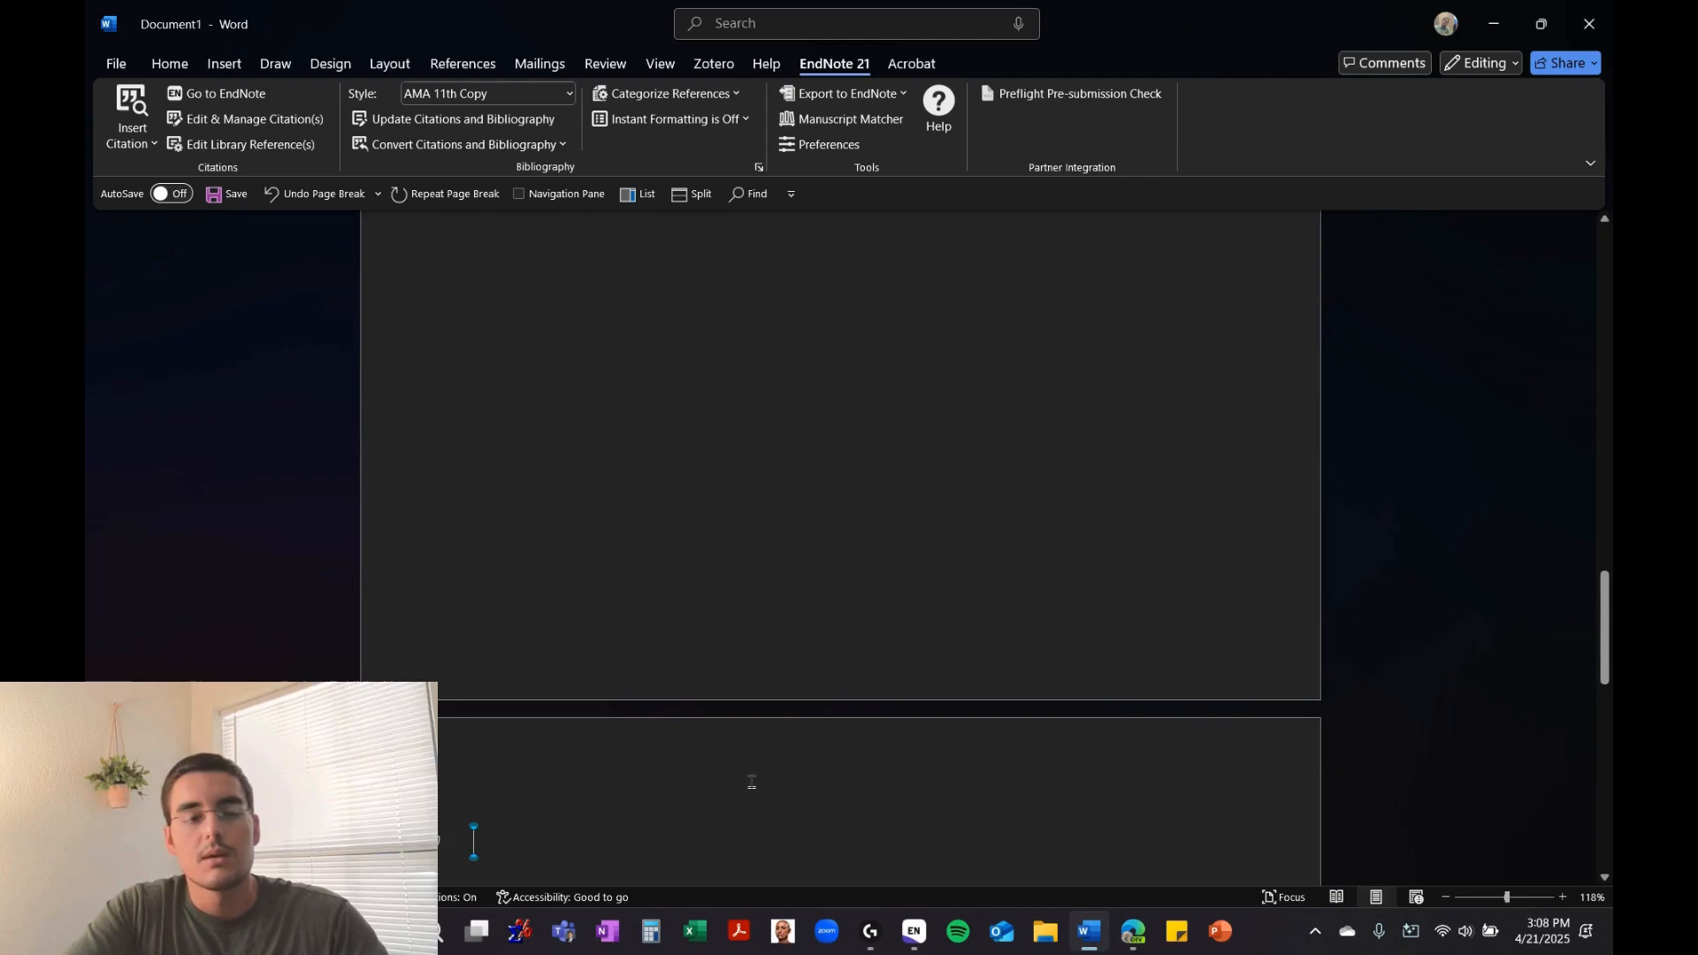
type("abbreviations")
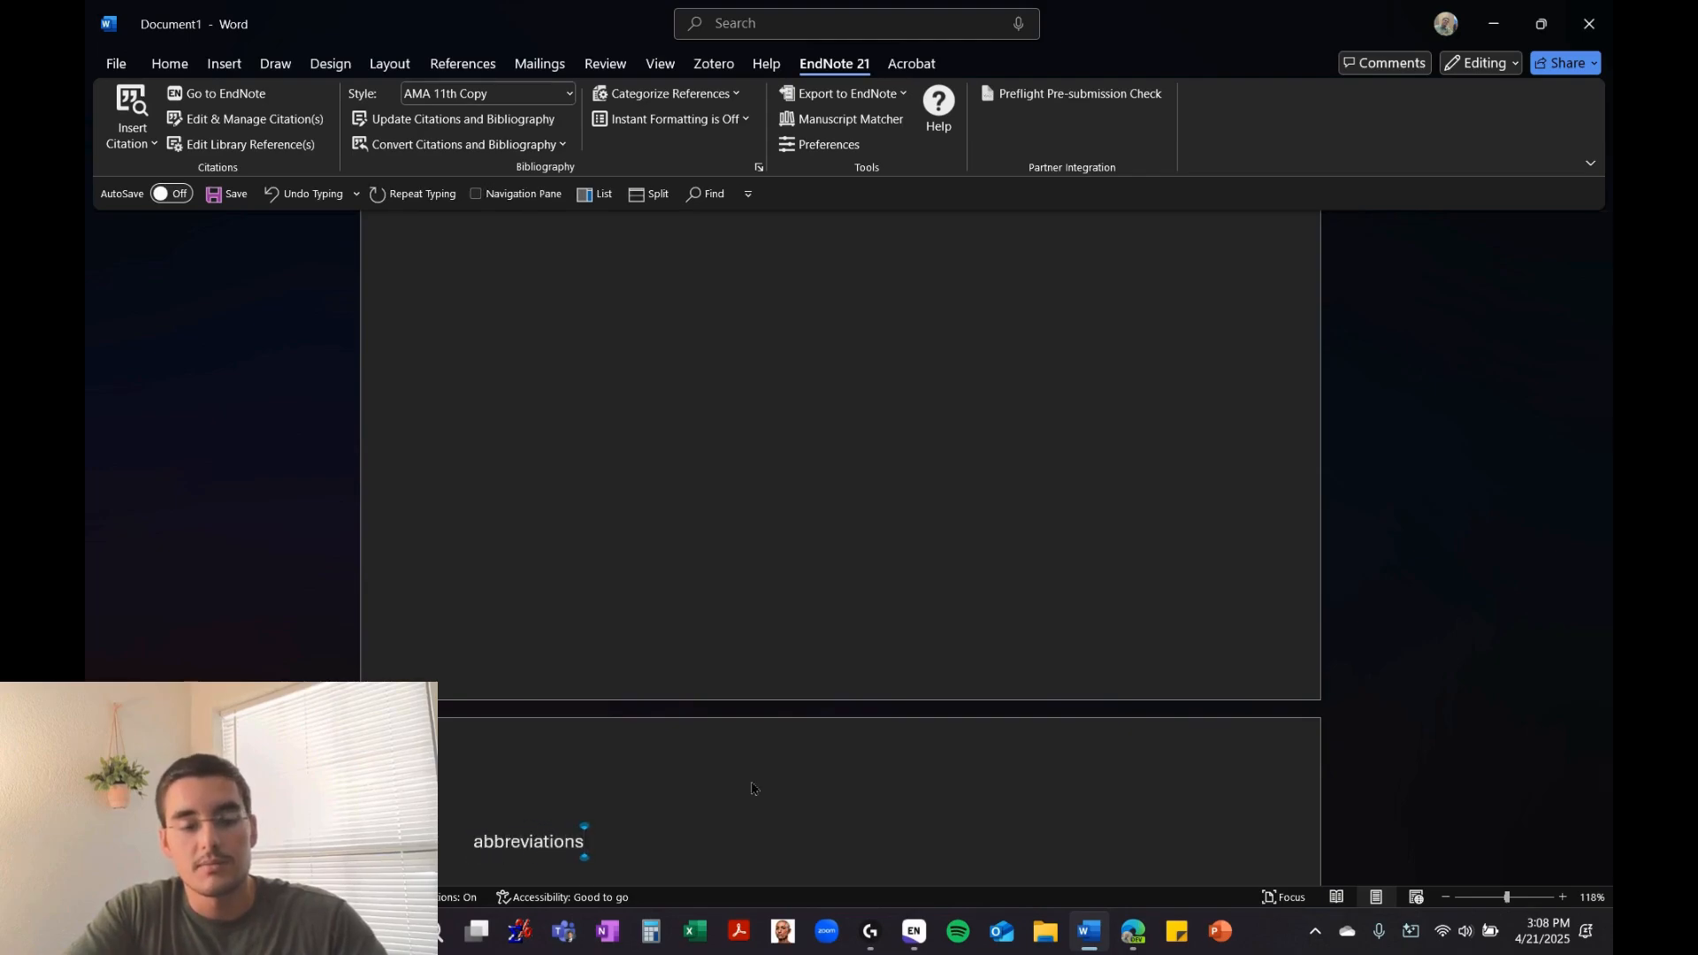
type(":")
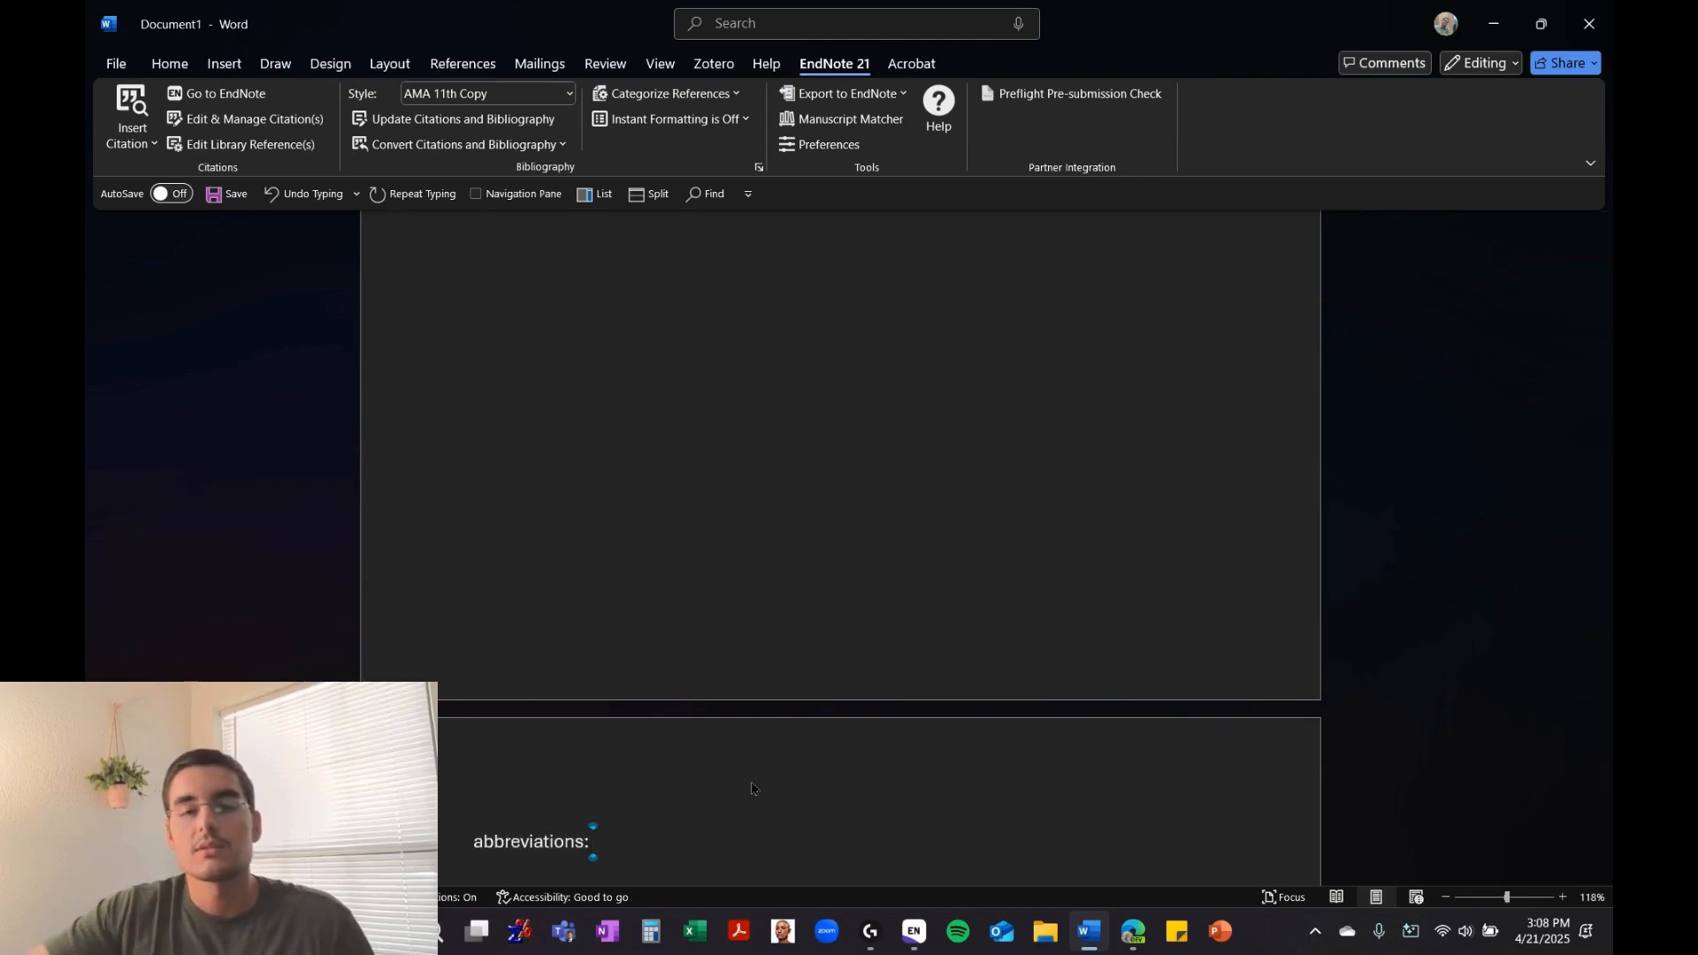
Start a new page after the "abbreviations:" line and add the heading "introduction:"
scroll(757, 761, "down", 5)
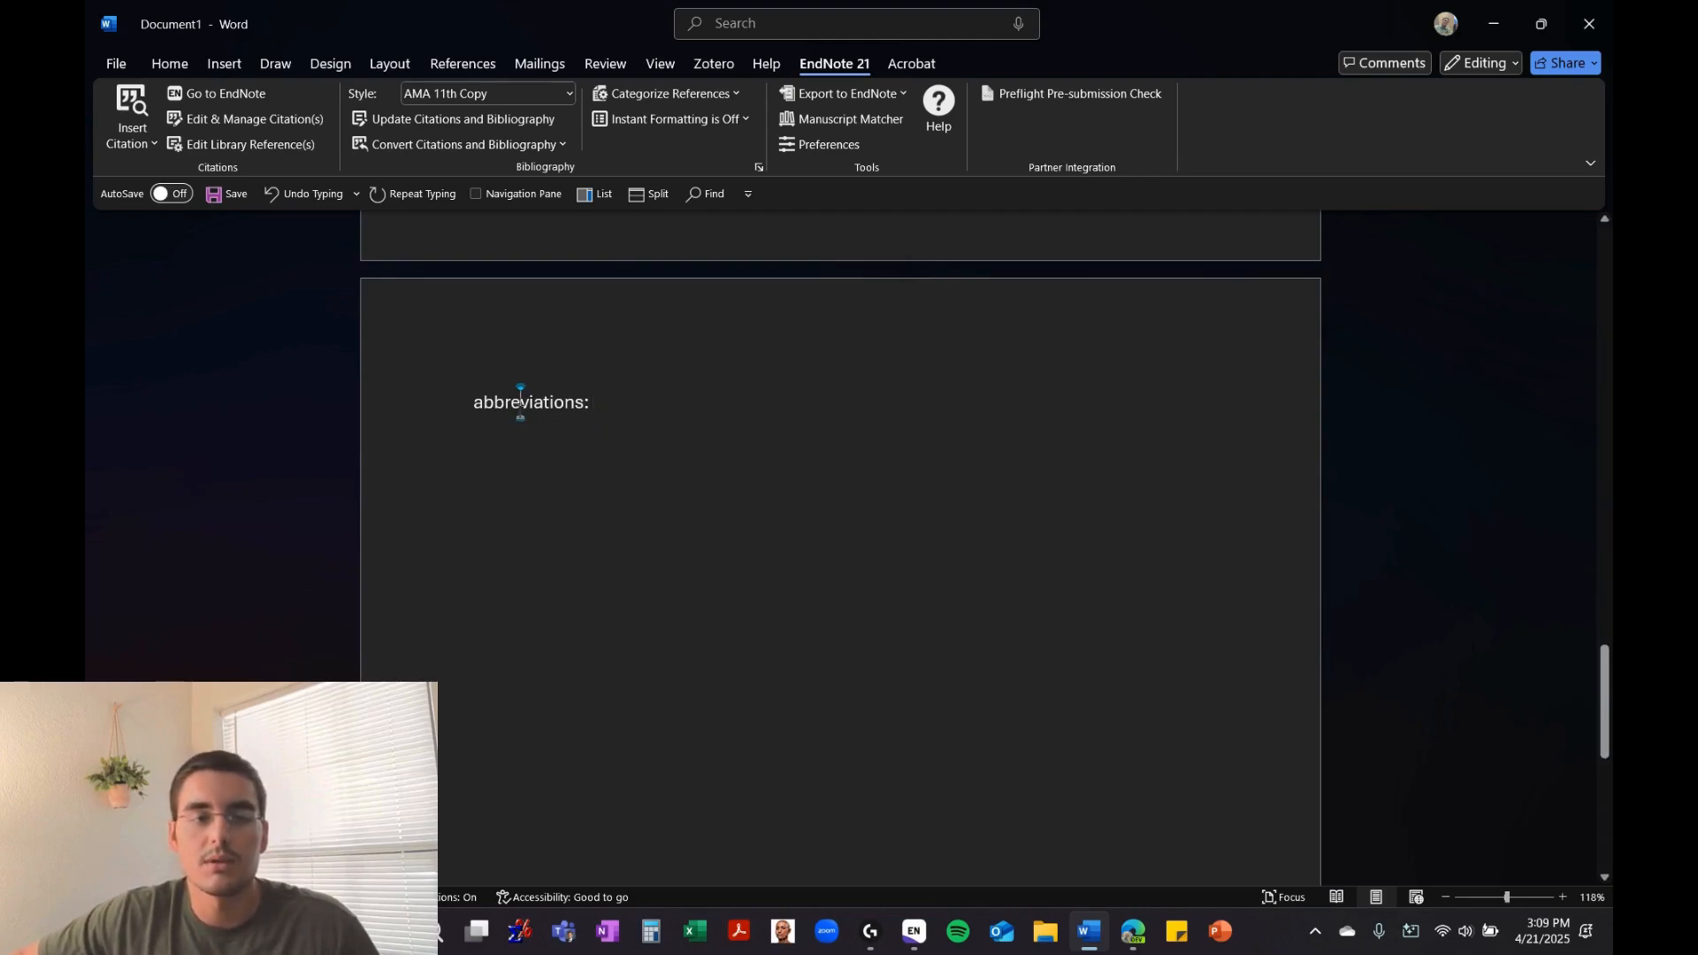
double_click(522, 404)
left_click(647, 421)
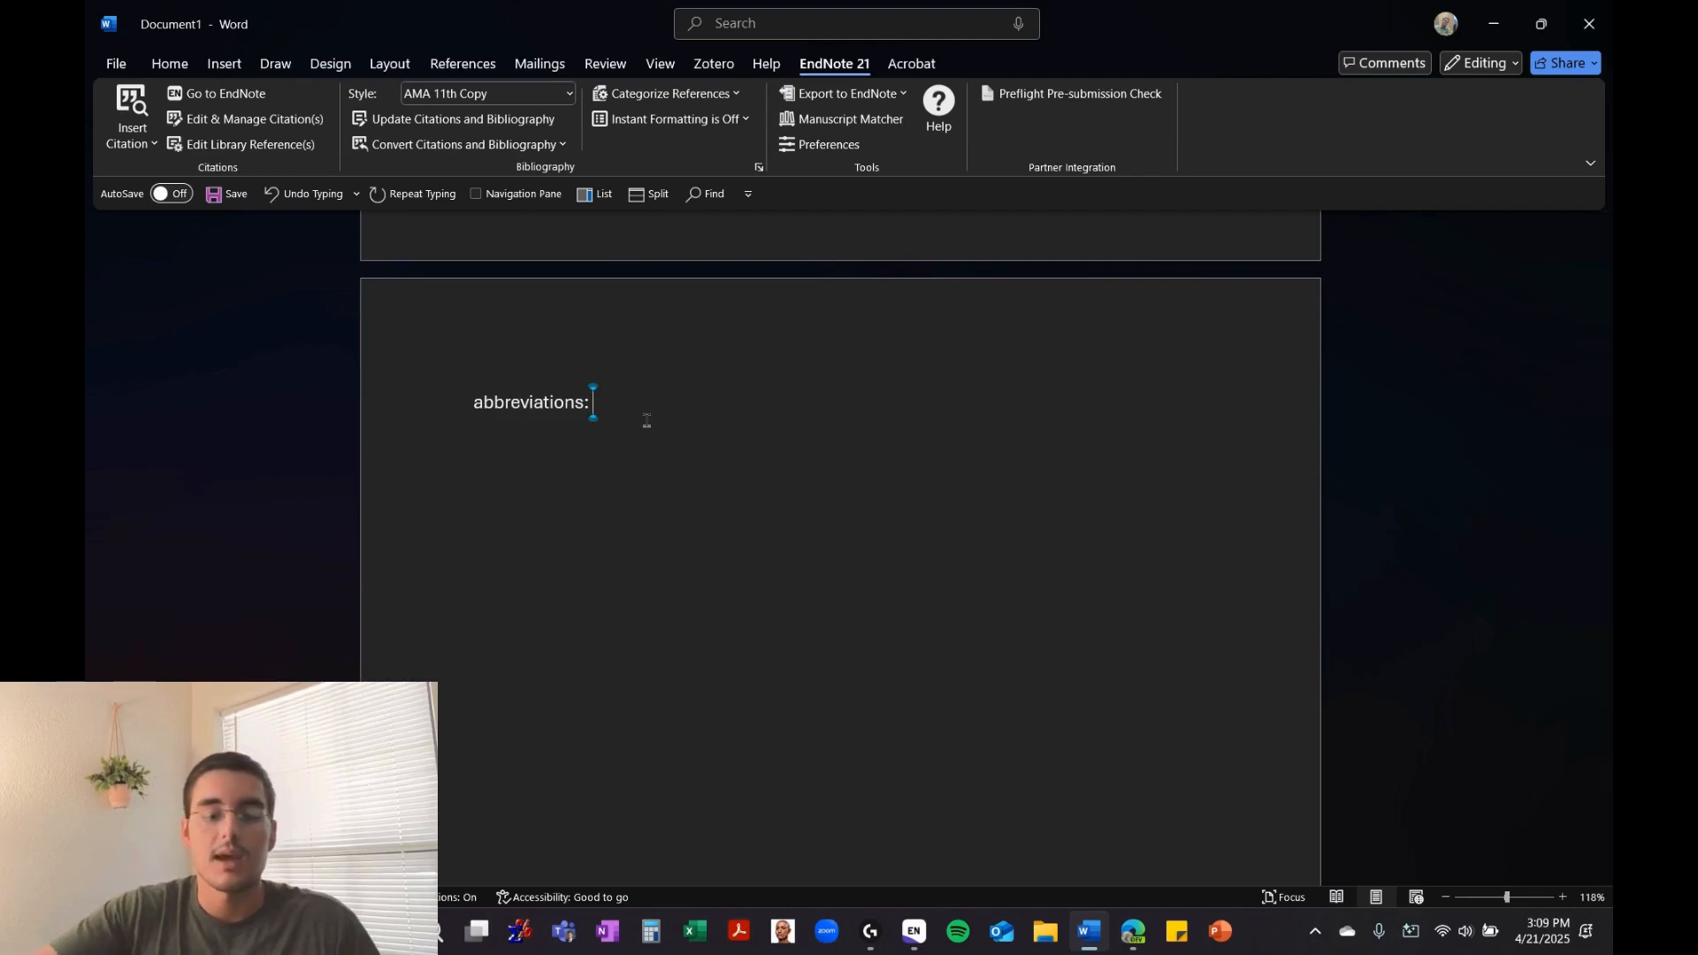
key("ctrl+Return")
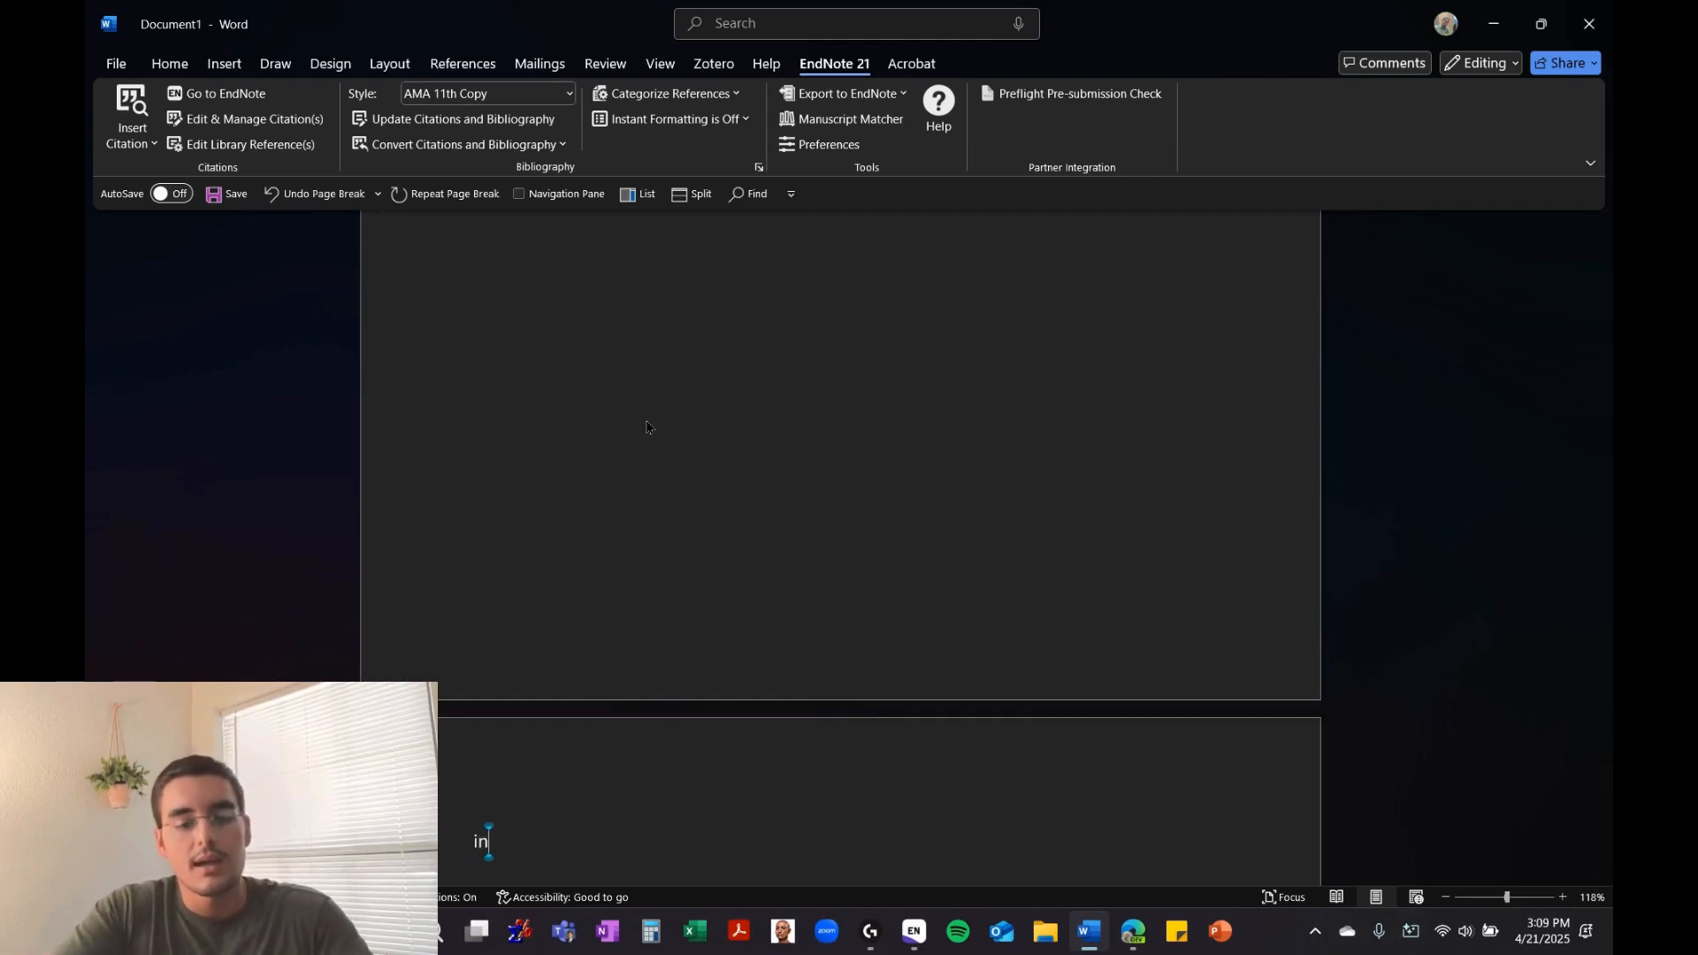
type("introduction:")
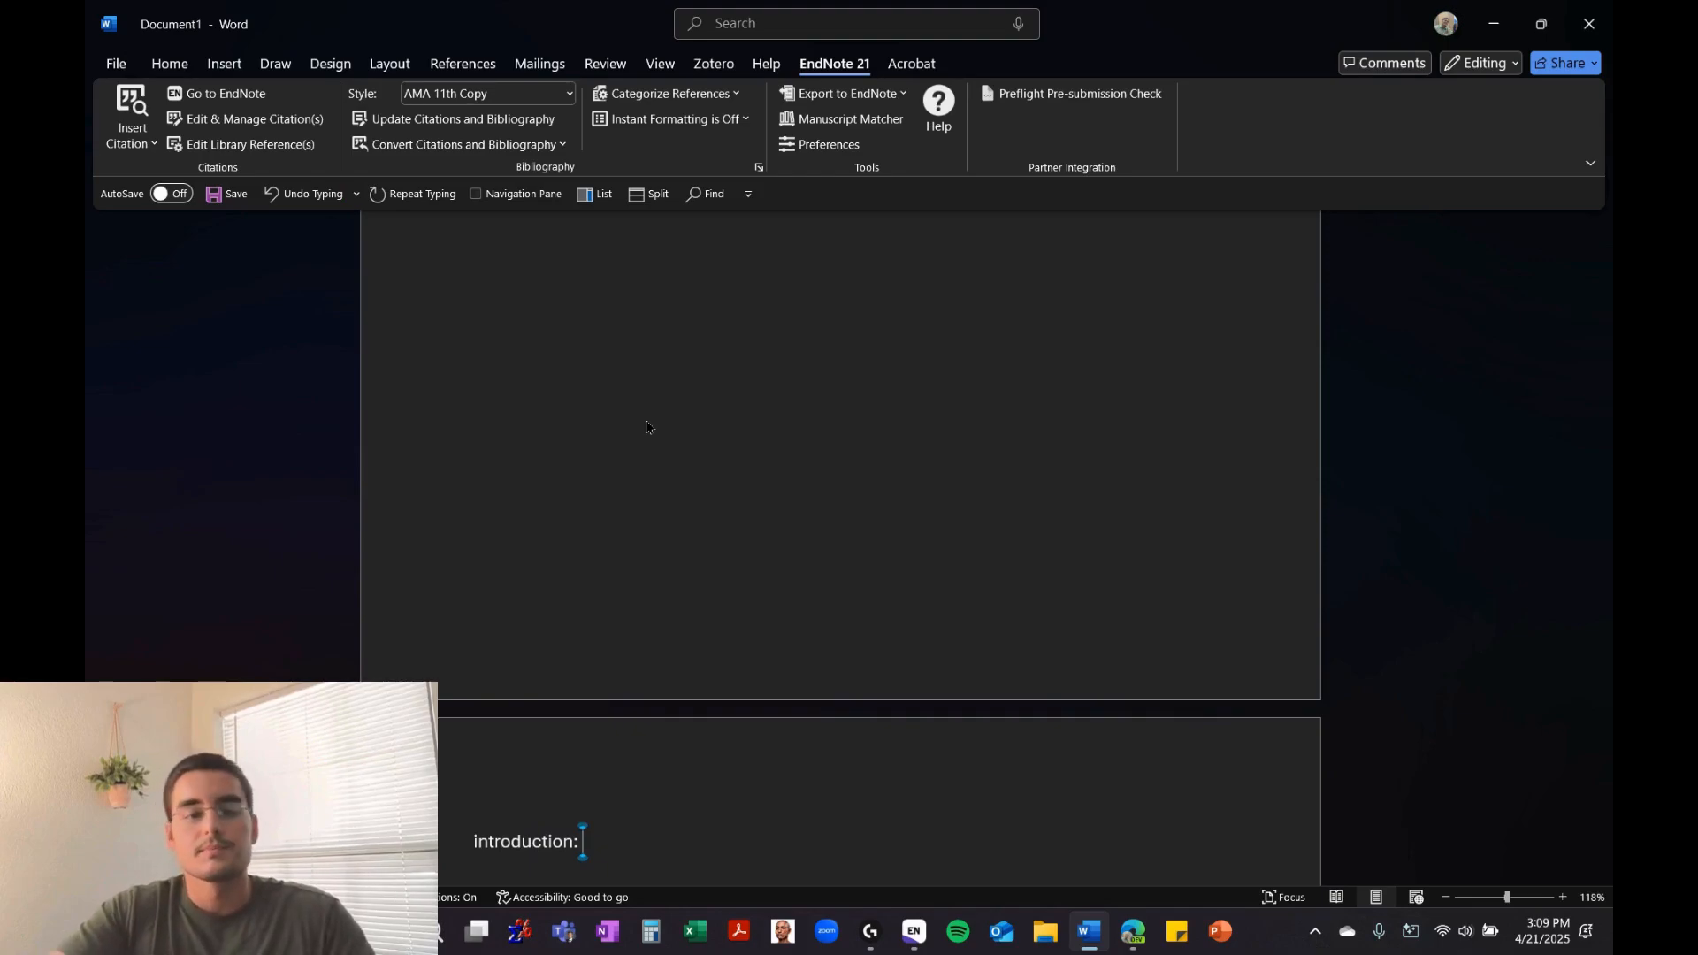
Replace the word "introduction" in the new page's heading with "background", keeping the colon
key("Left")
key("Left")
key("ctrl+shift+Left")
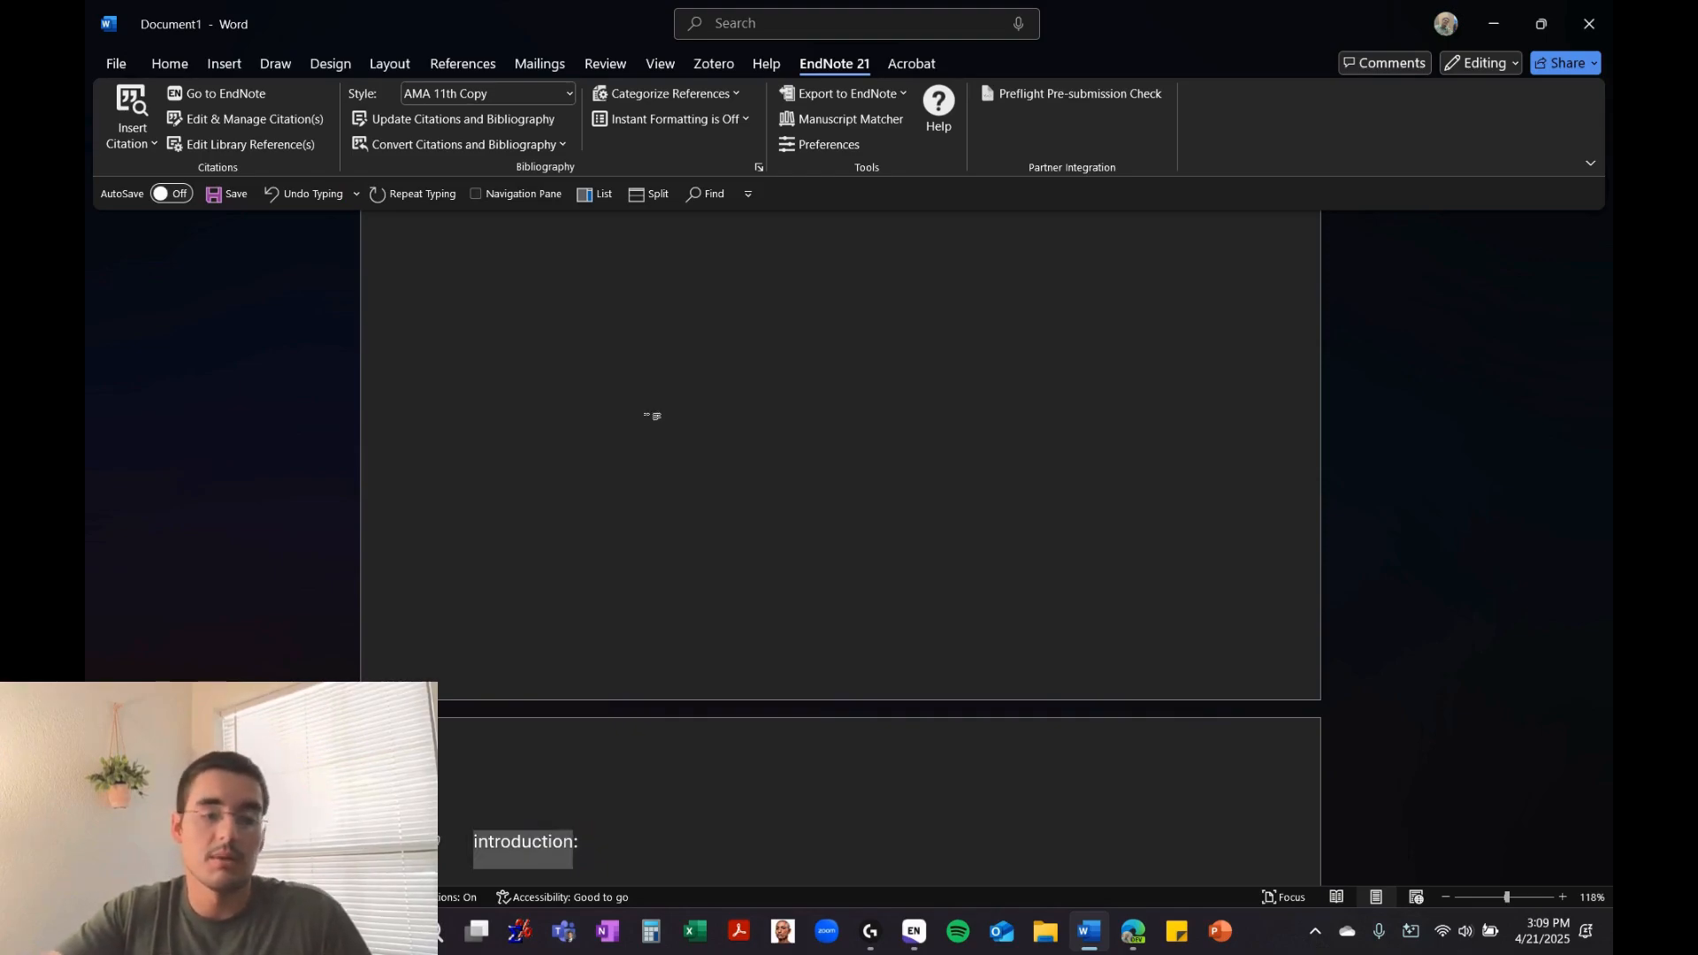
type("background:")
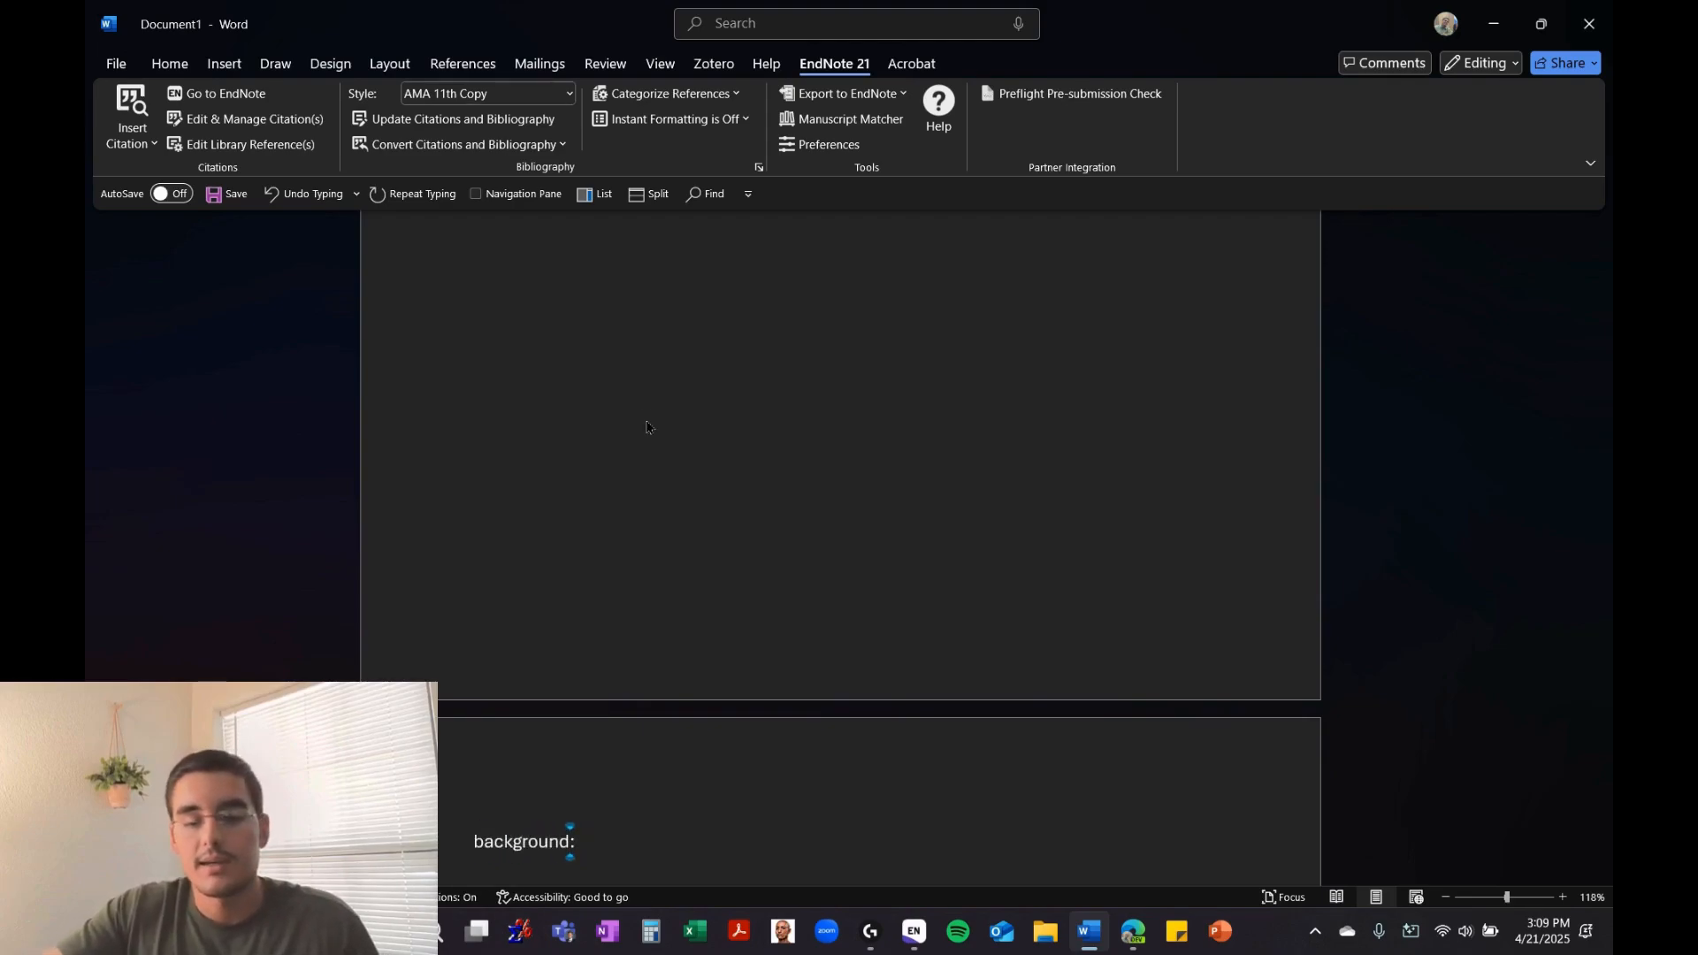
key("Right")
scroll(642, 419, "down", 5)
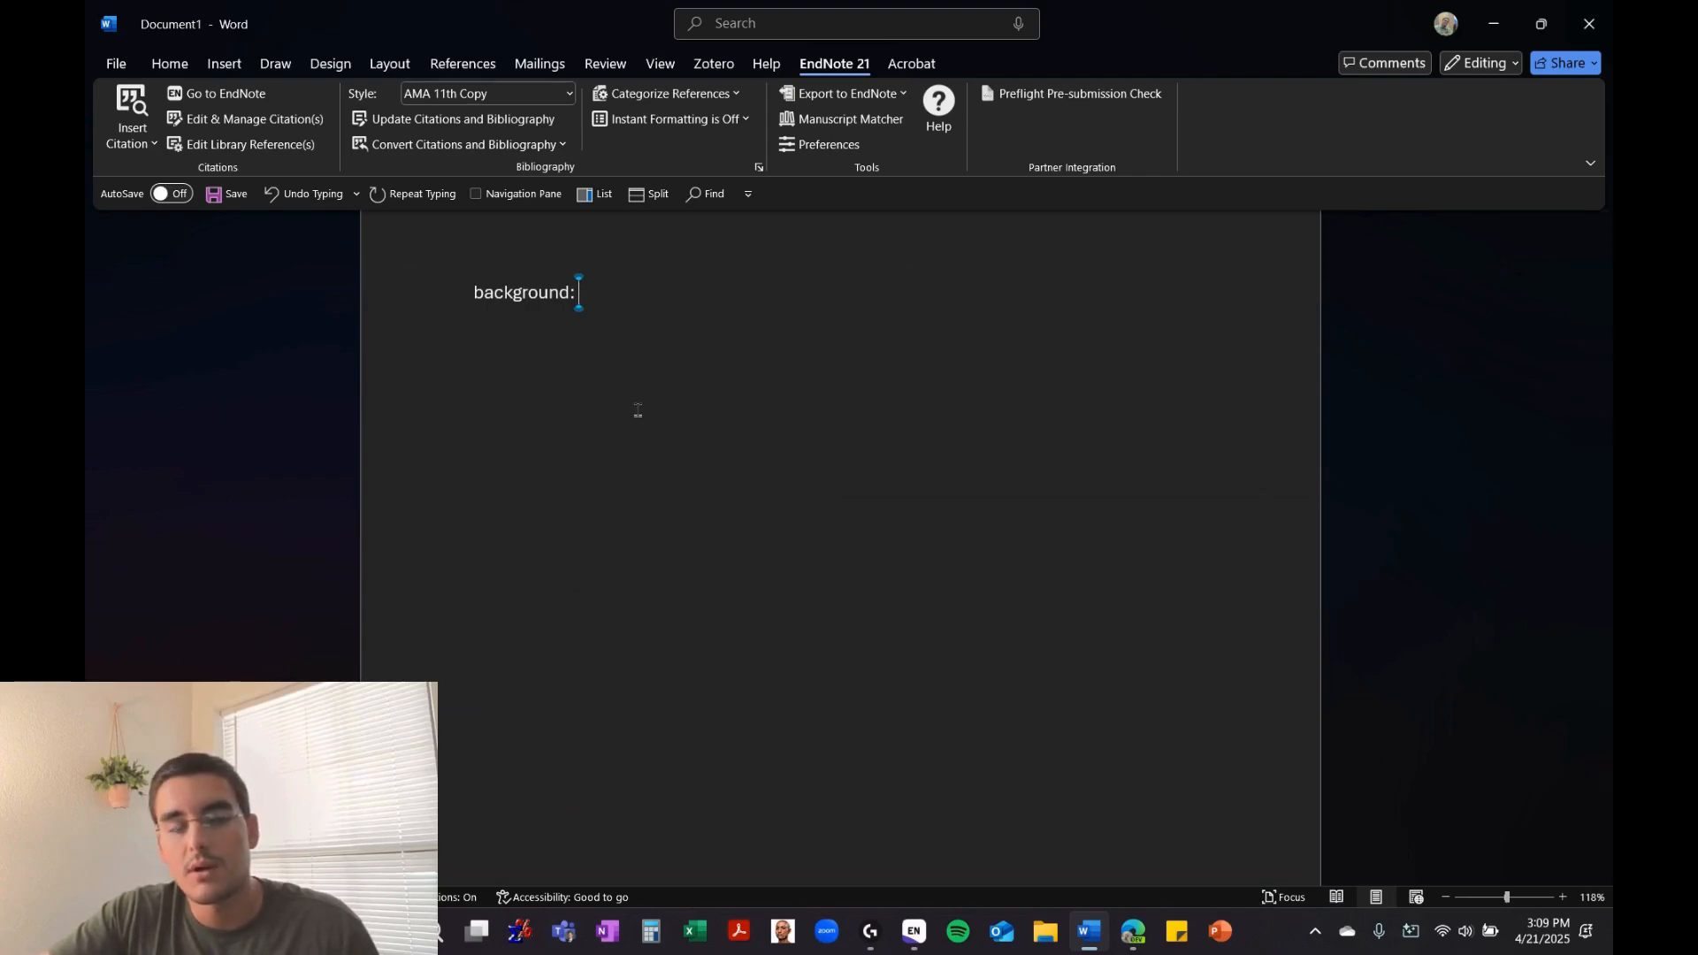
Add two new pages after the background page, headed "methods:" and "results:"
key("ctrl+Return")
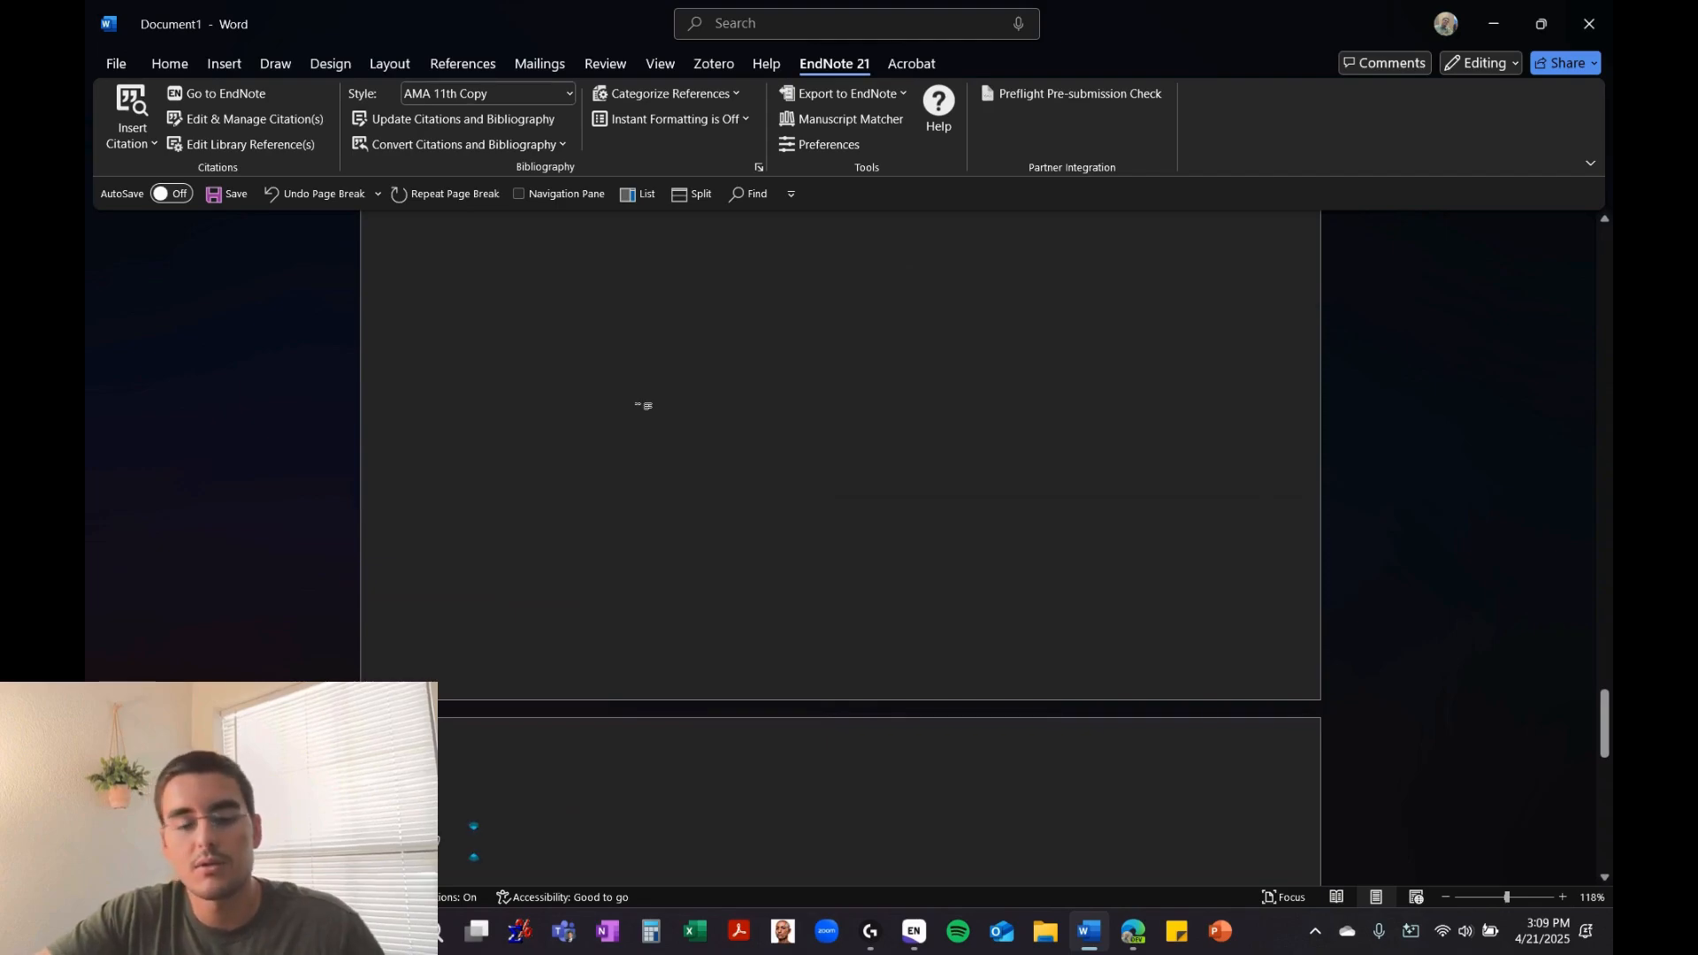
type("methods:")
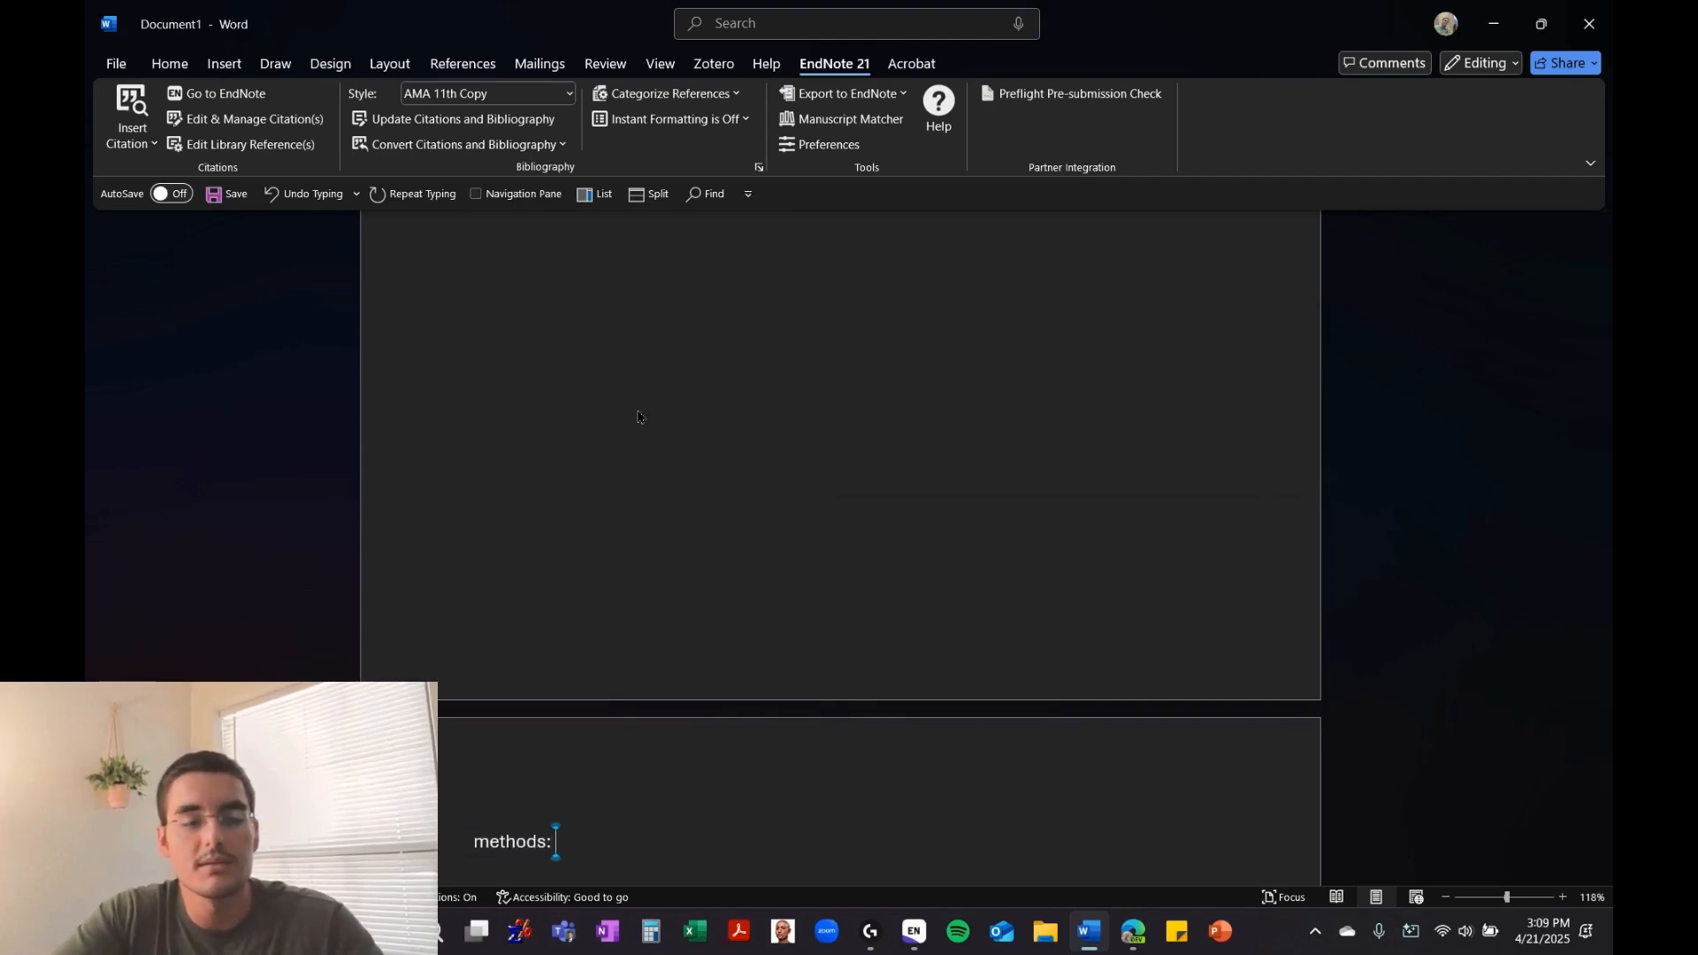
key("ctrl+Return")
type("results")
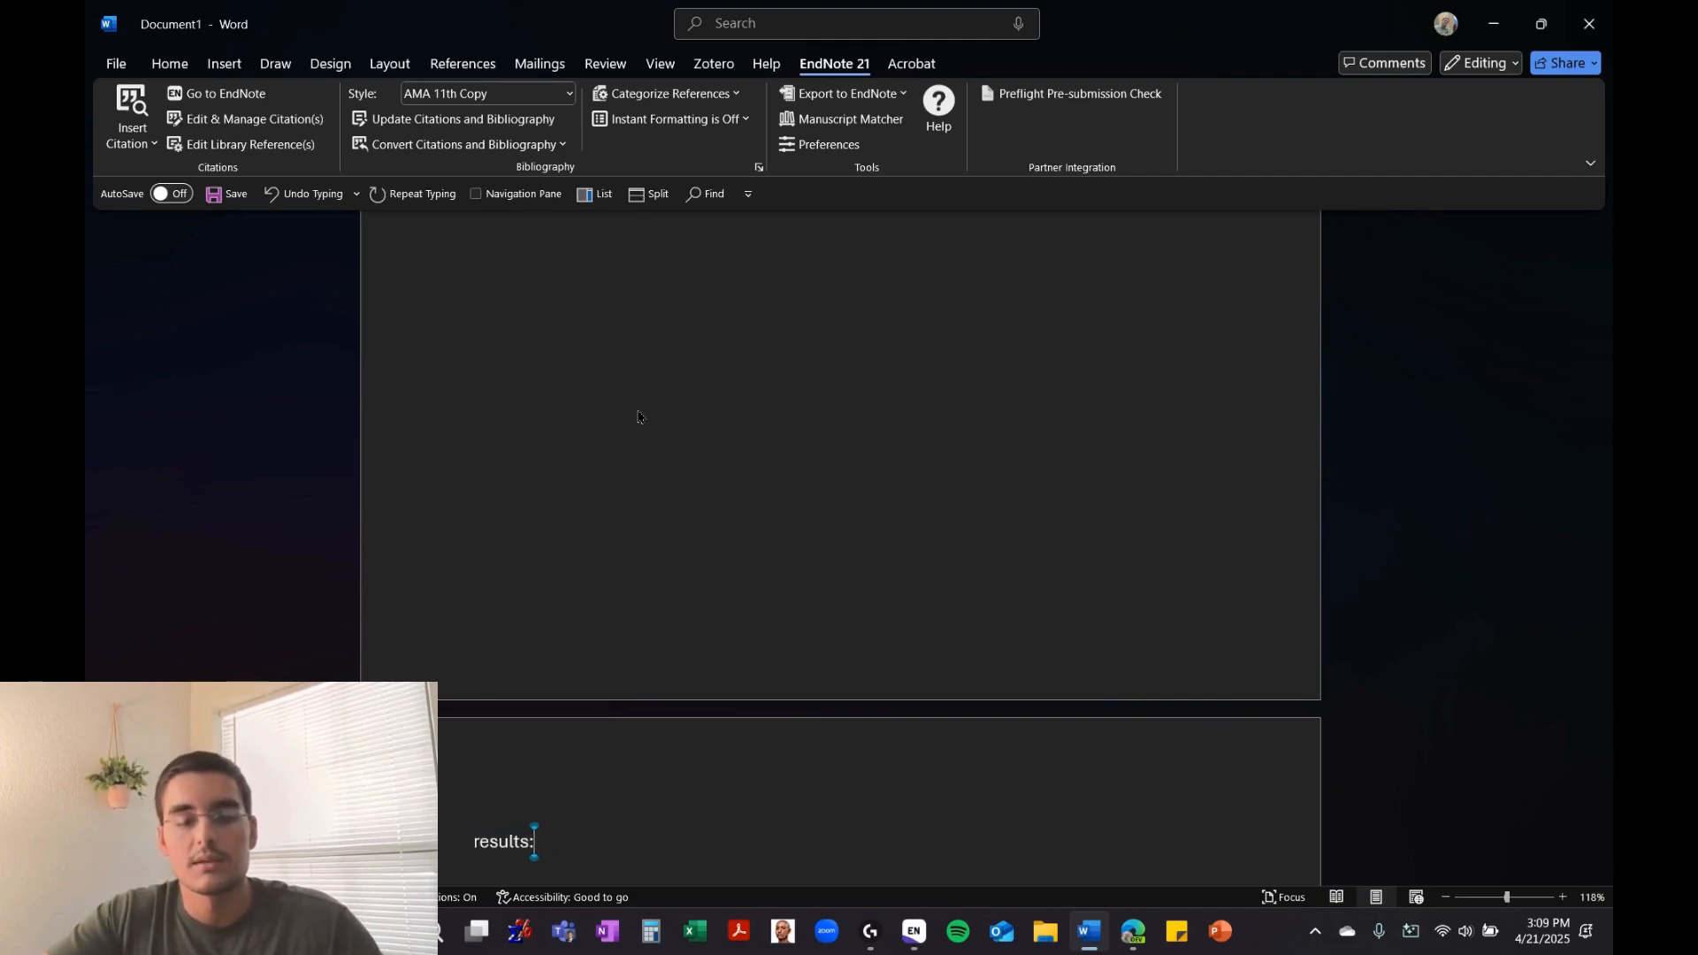
Add two new pages after the results page, headed "discussion:" and "future directions:"
key("ctrl+z")
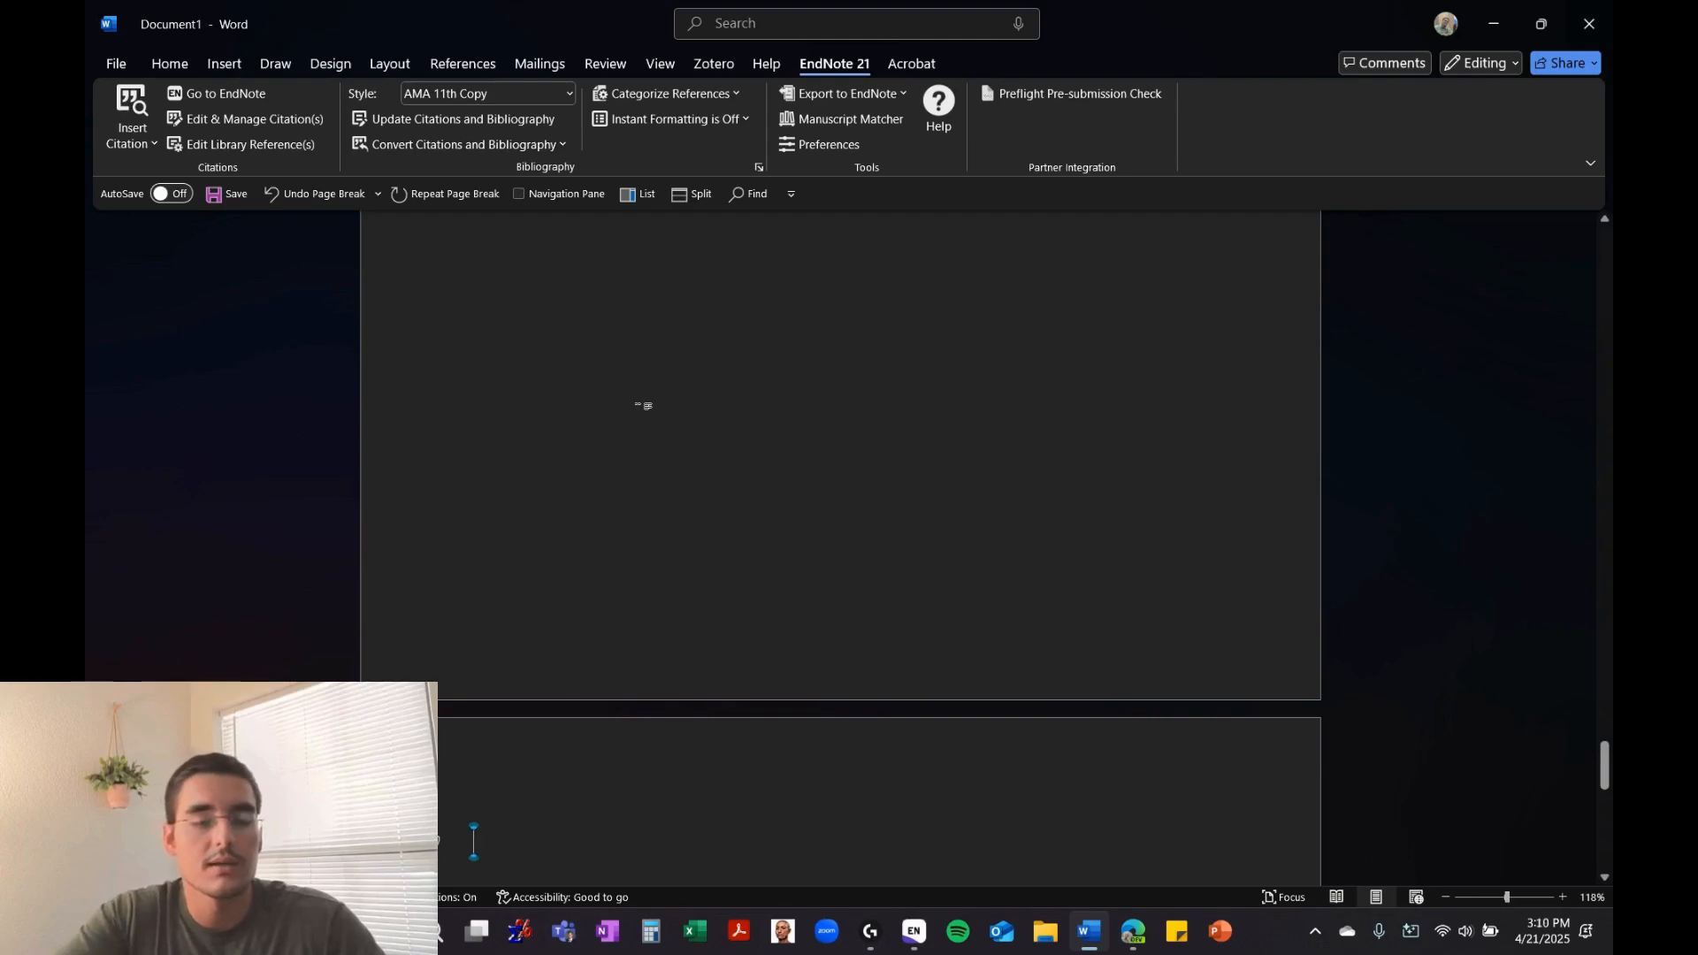
type("discussi")
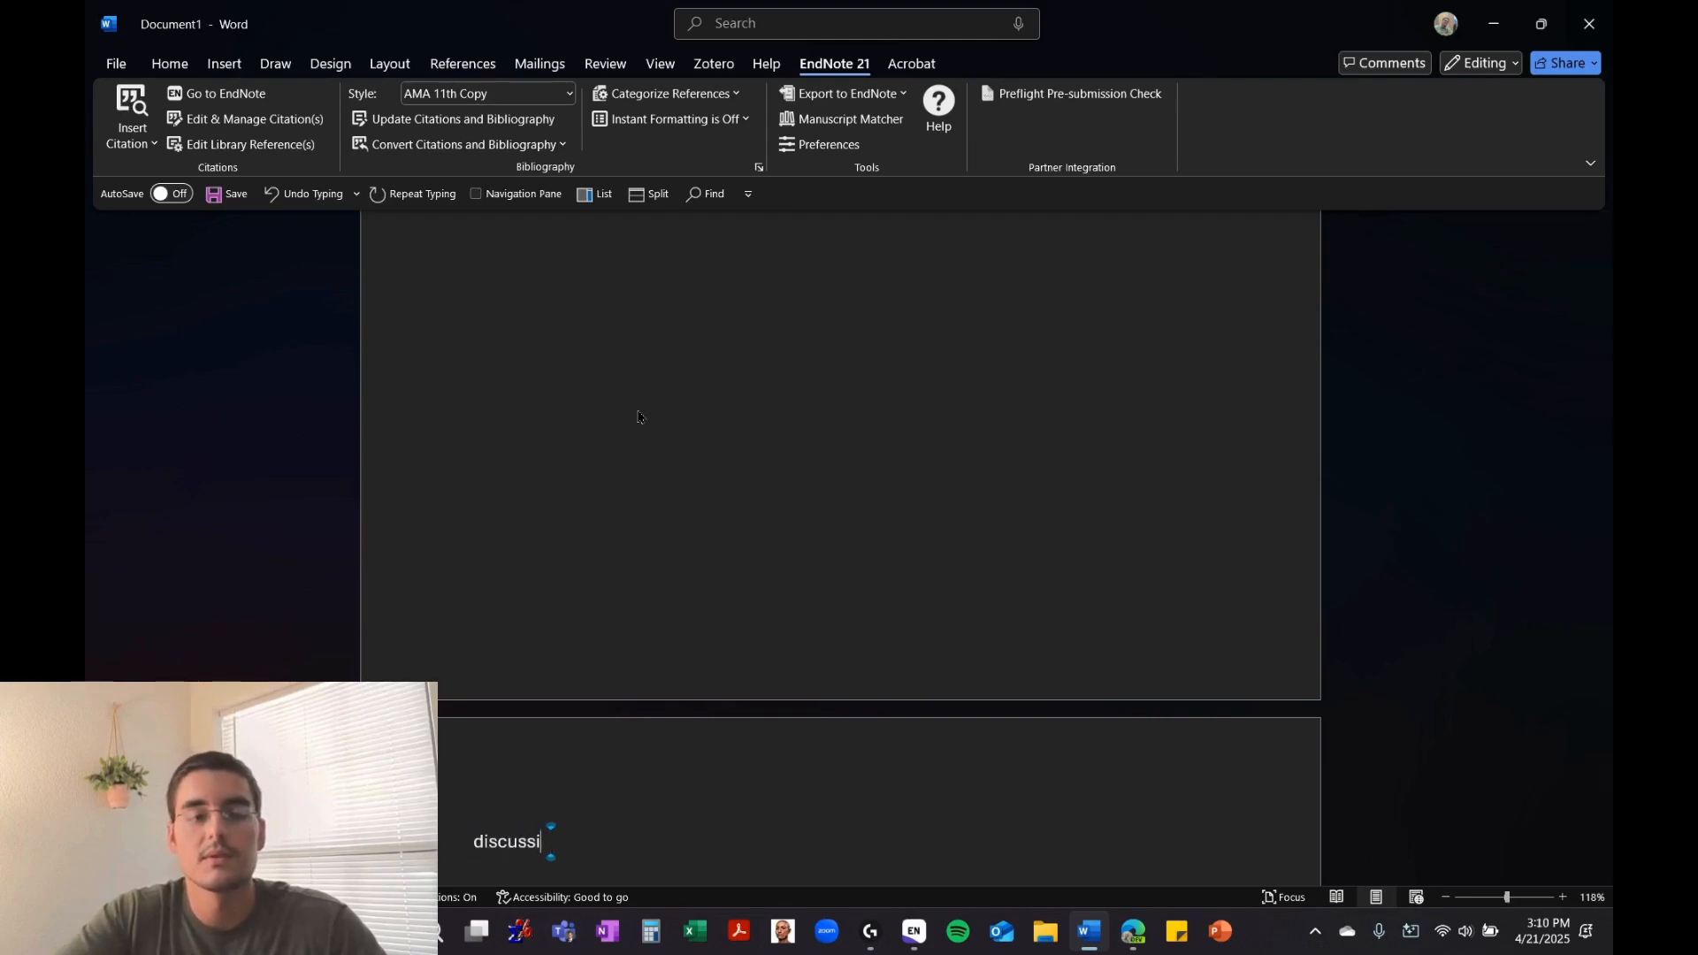
type("on:")
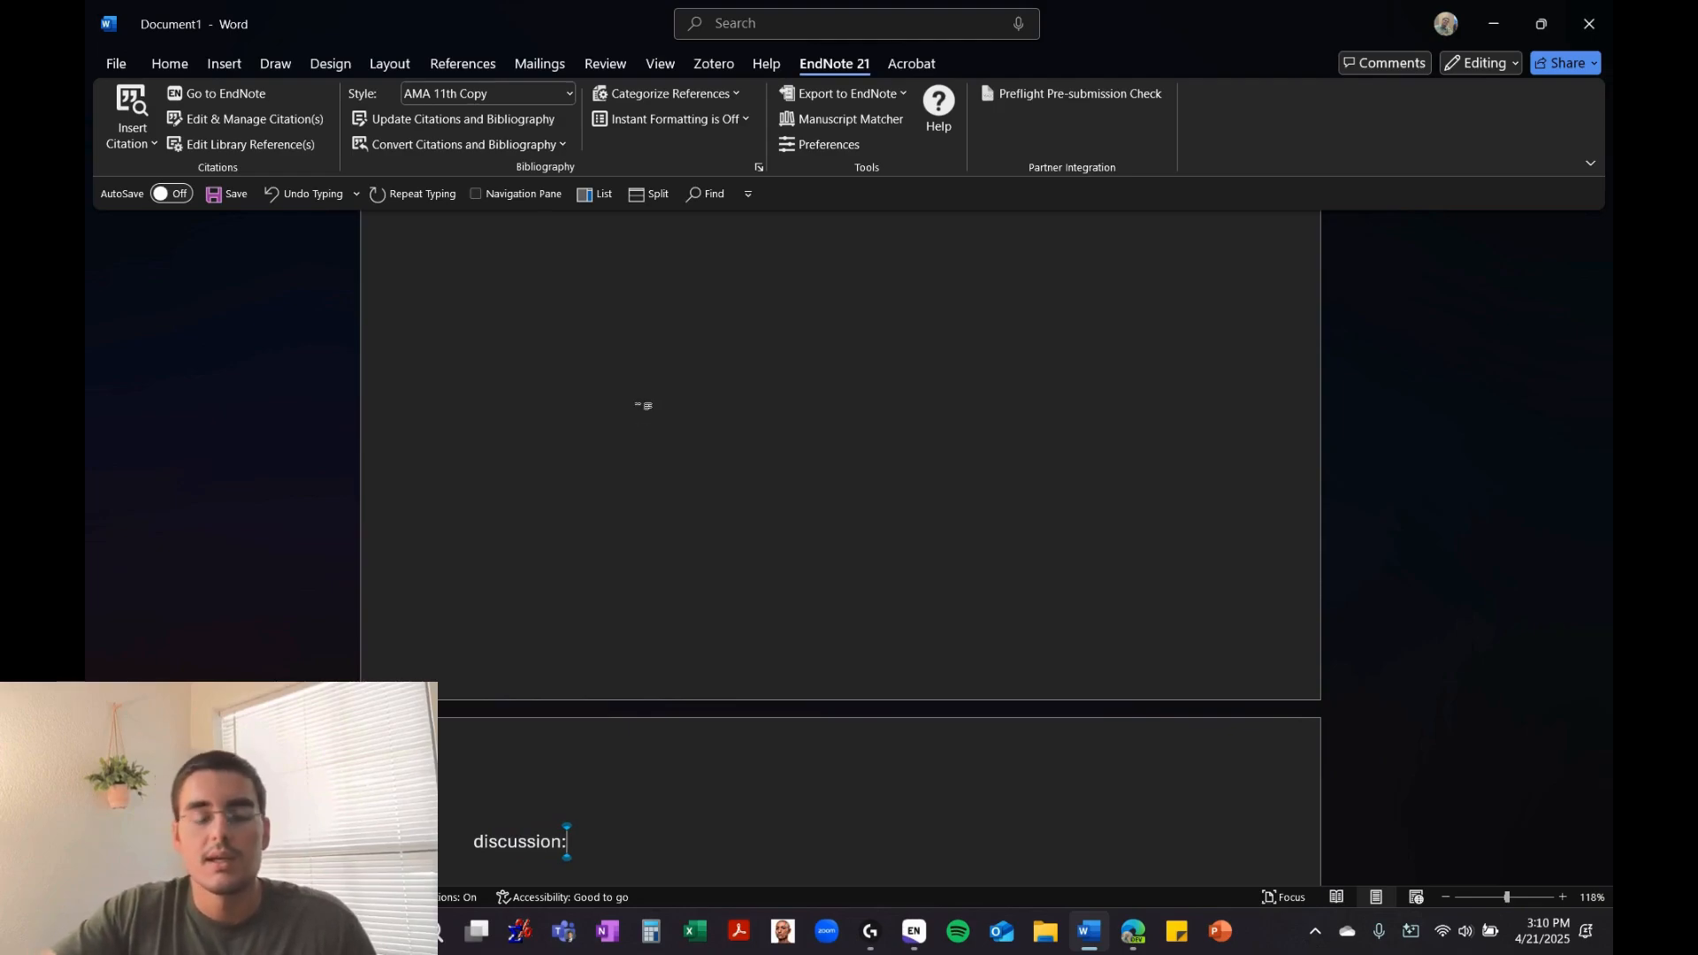
key("ctrl+z")
type("future di")
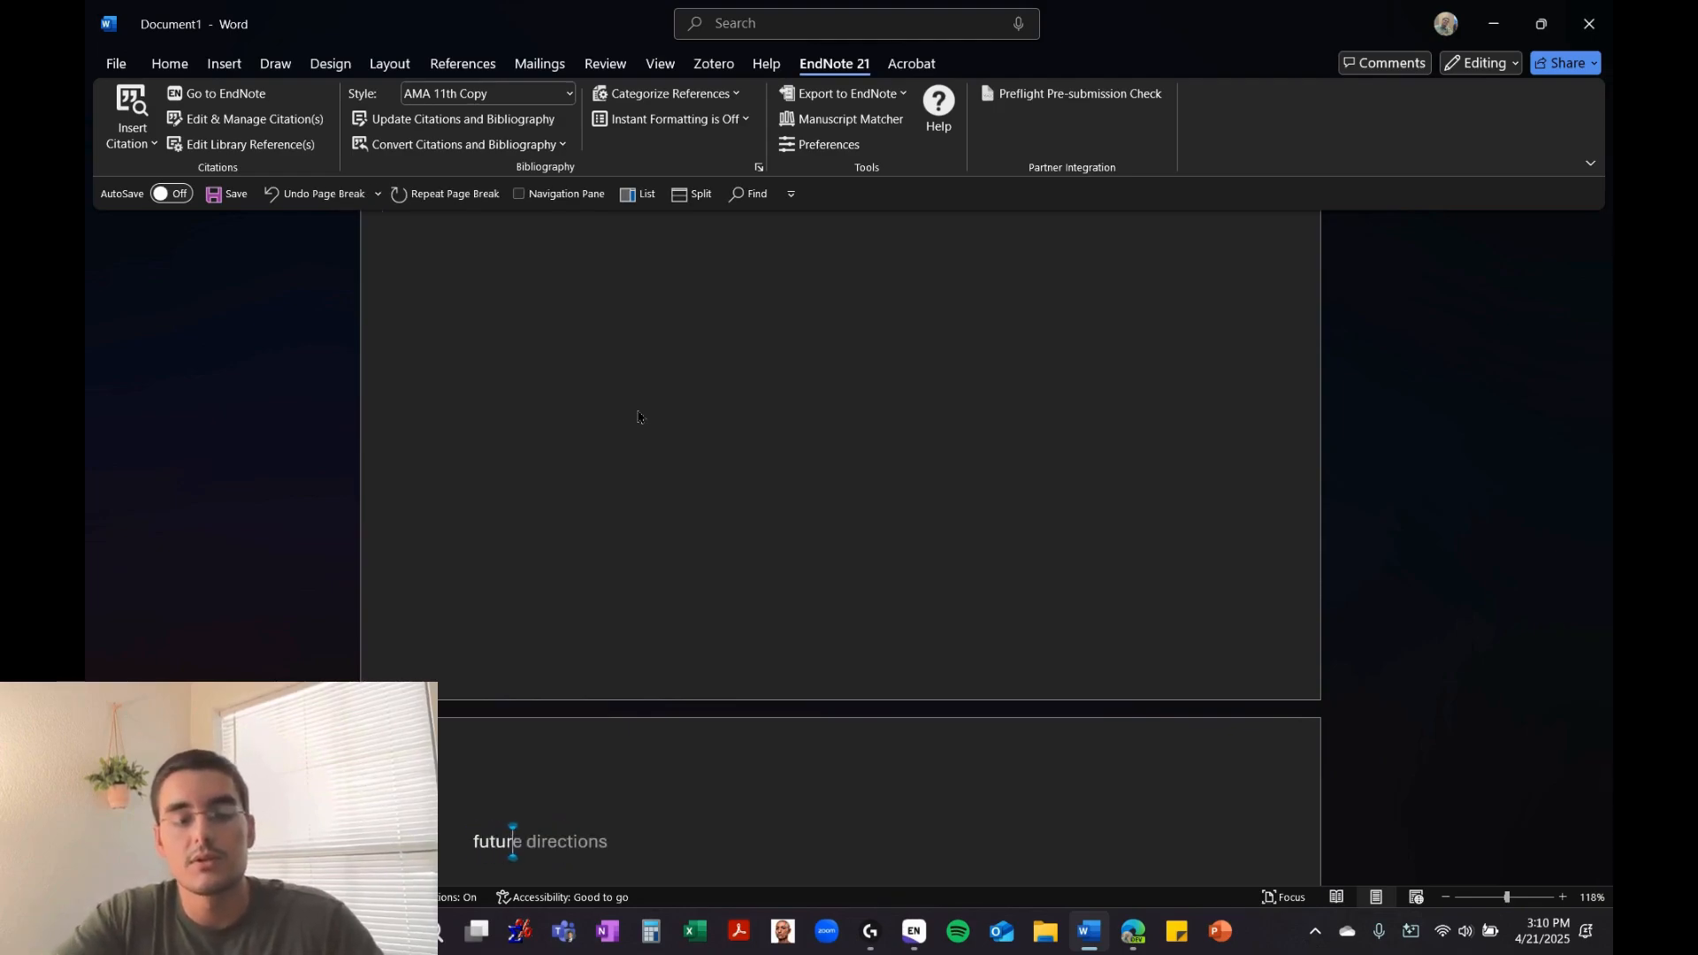
type("rections:")
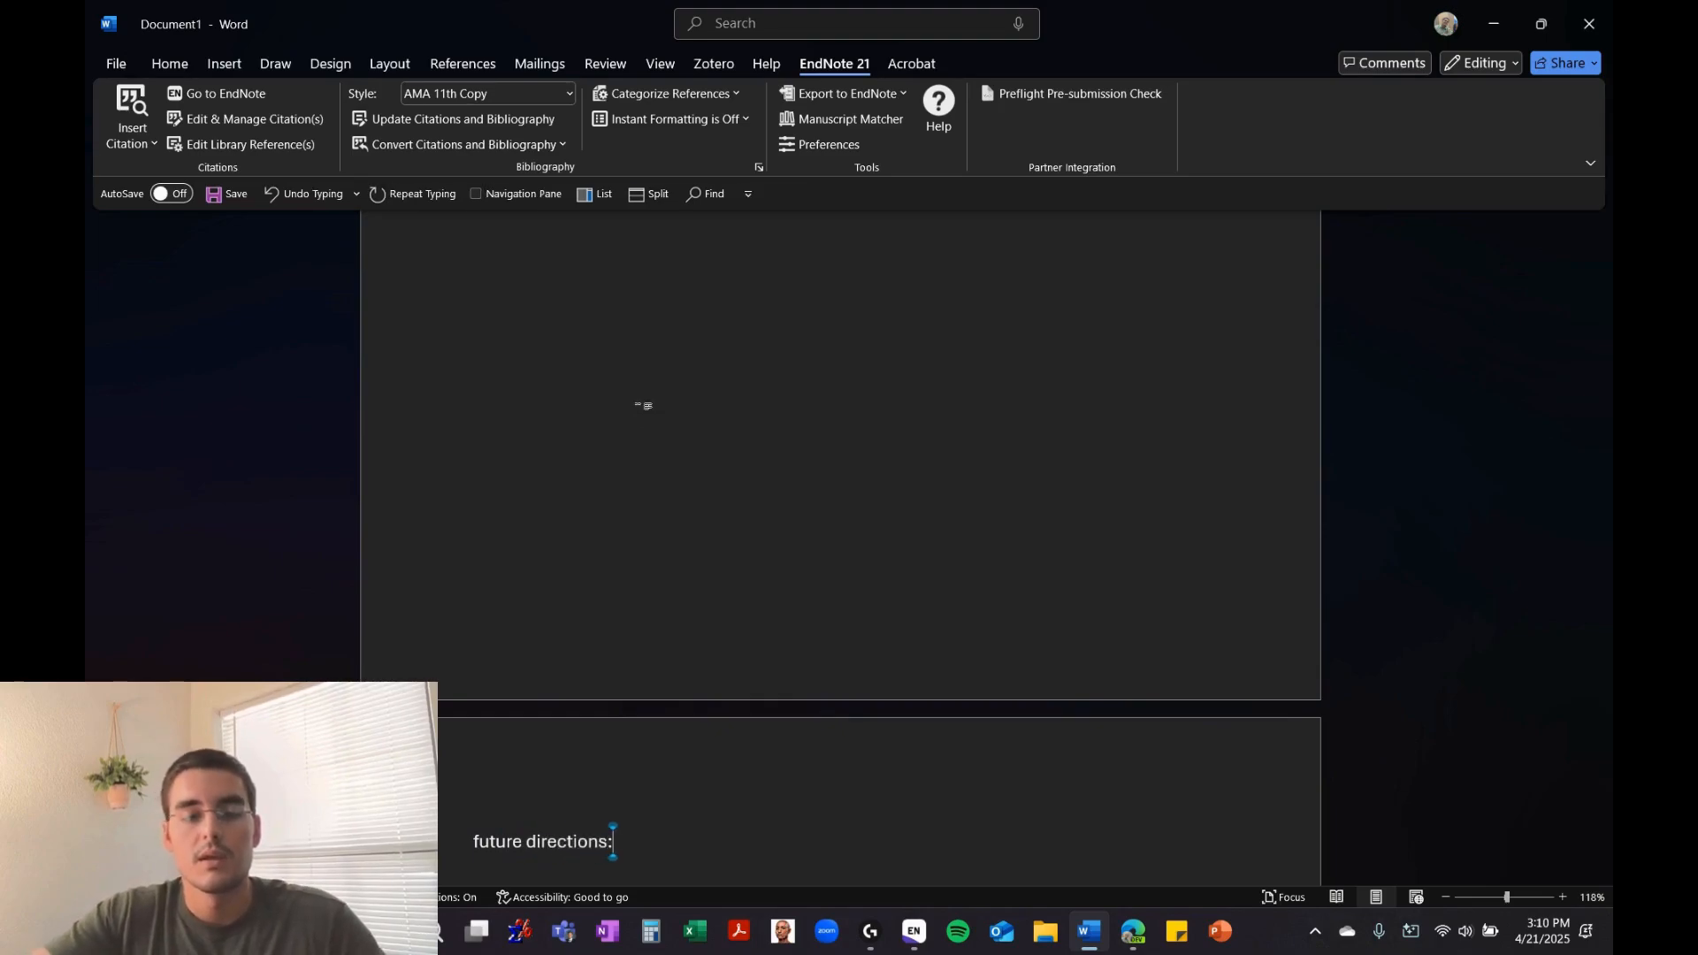
Add an empty line below "future directions:" and start a new page headed "citations:"
key("Return")
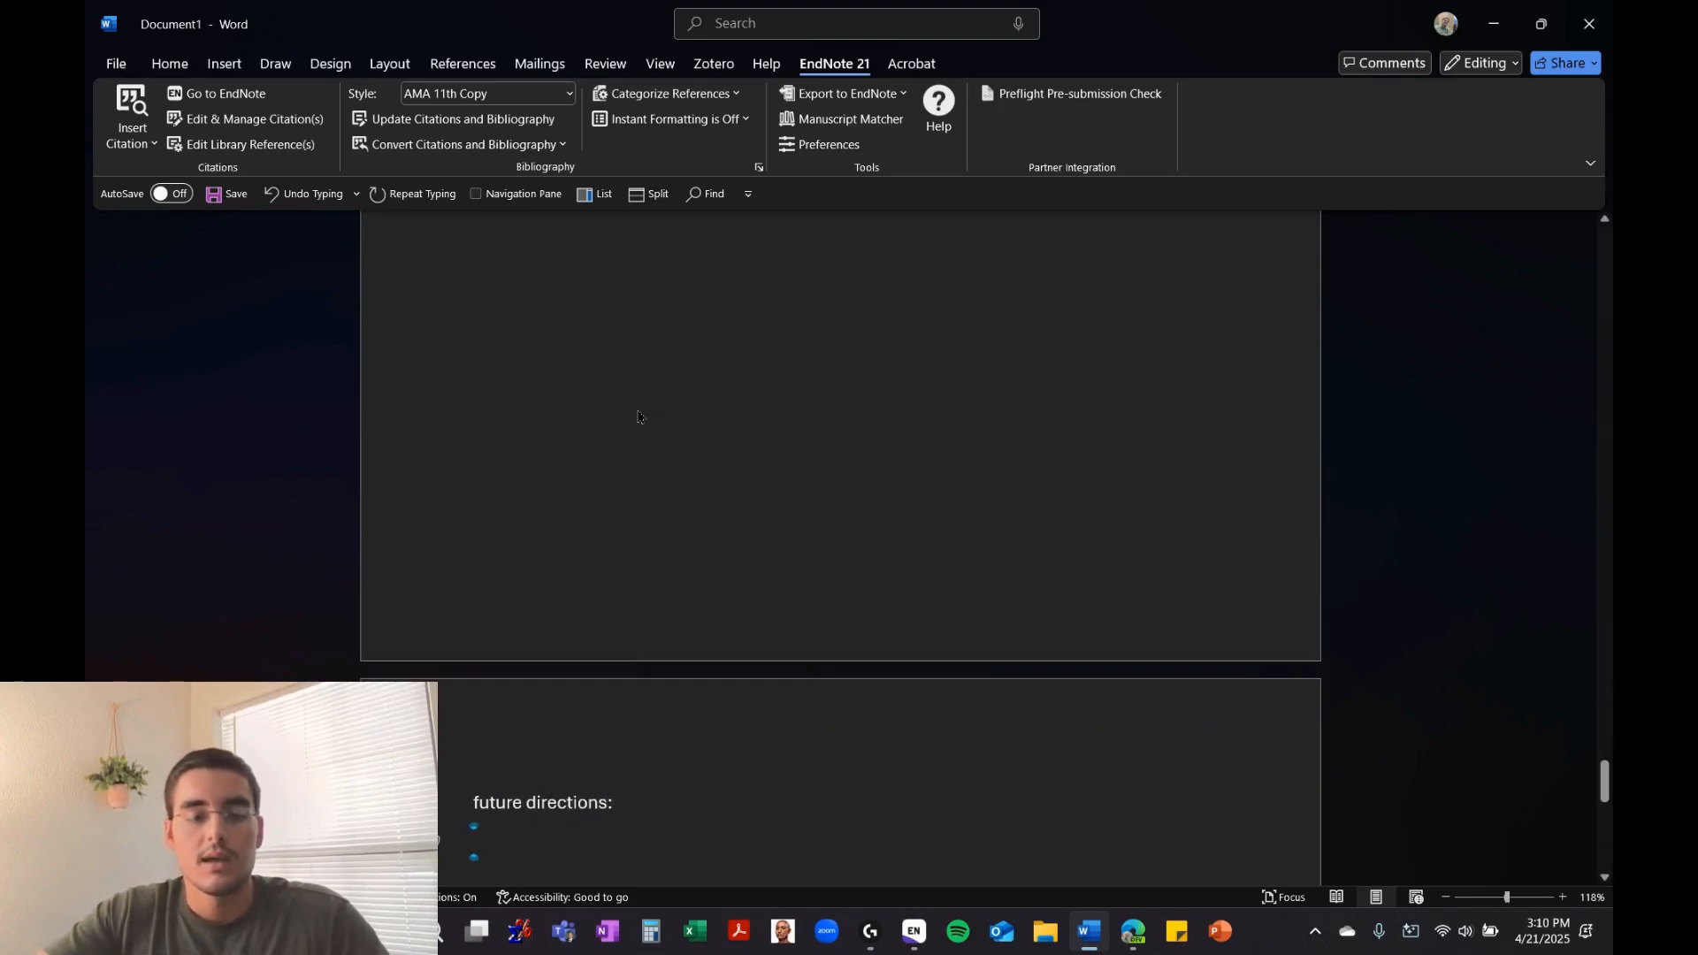
key("ctrl+Return")
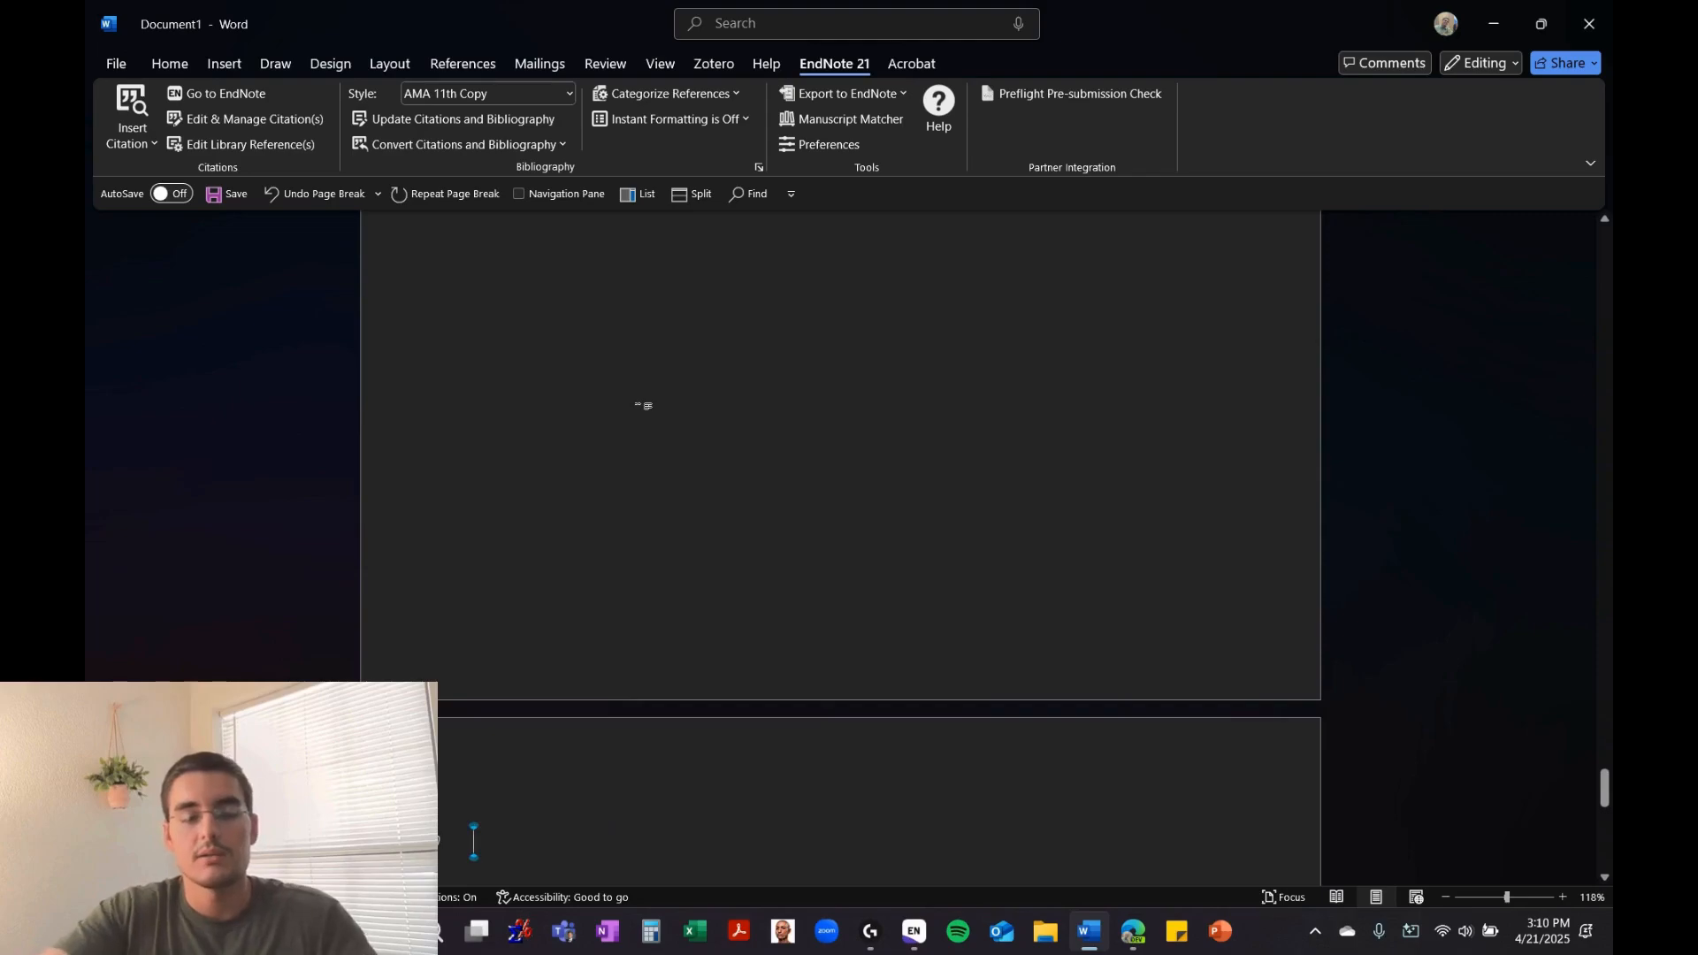
type("citations:")
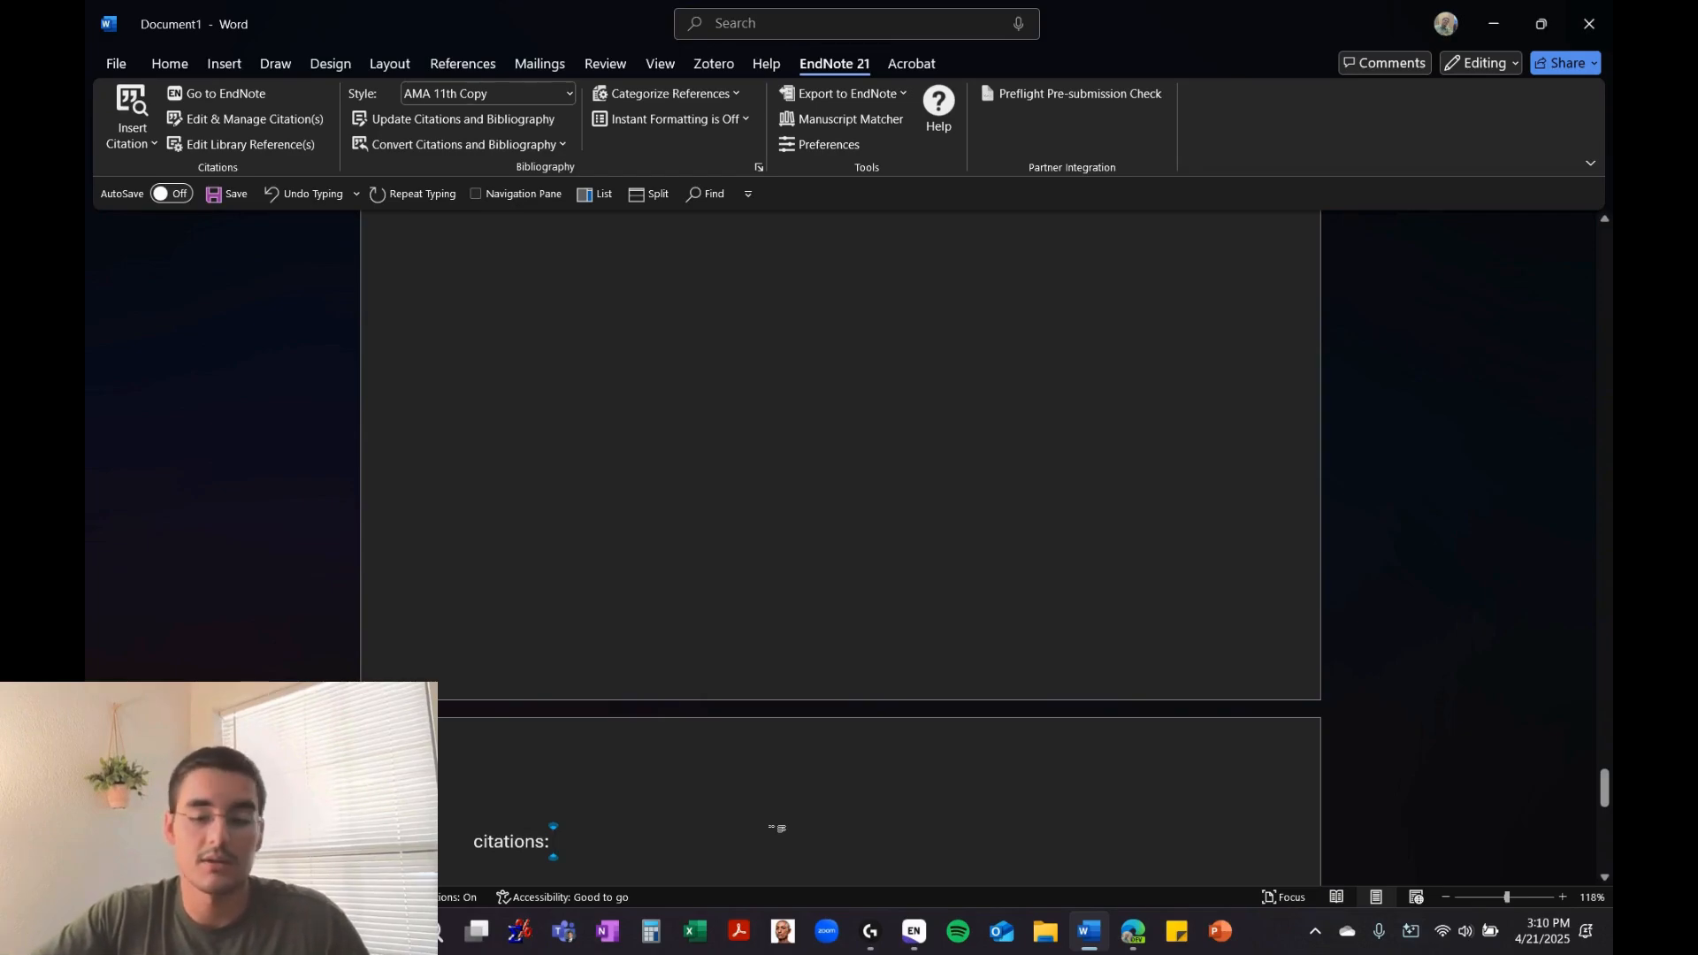
Start a new page after the citations page headed "figures/tables:", with the placeholder line "[image]" and a new line below it
key("ctrl+z")
type("figure")
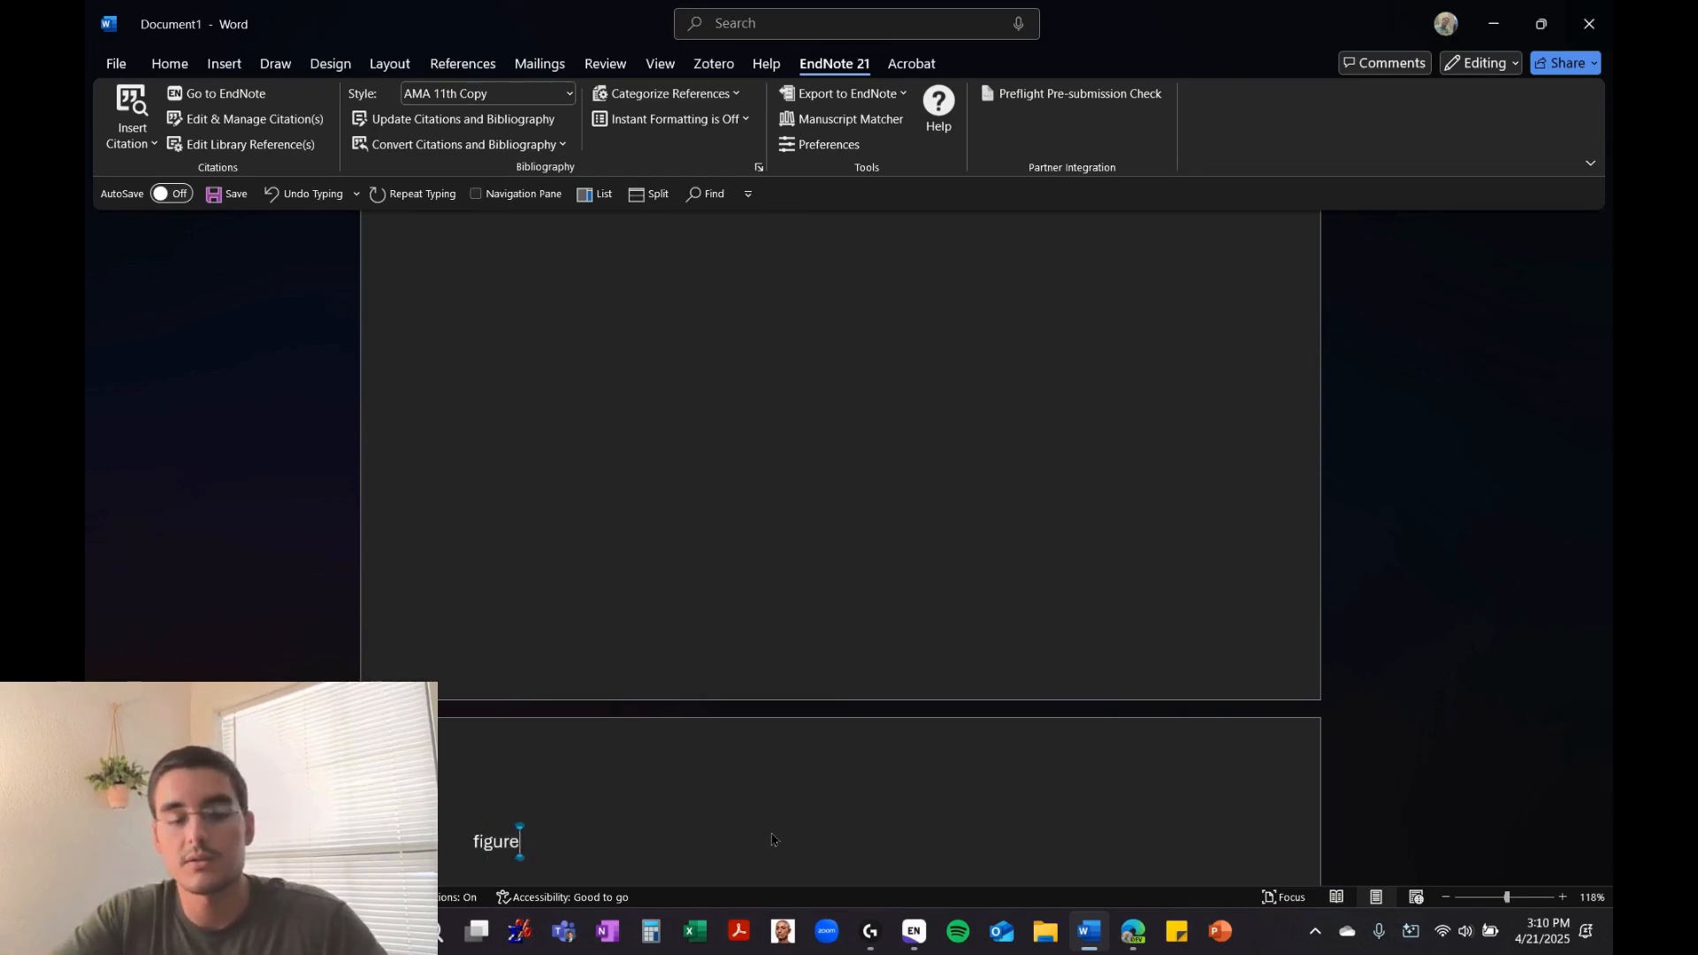
type("s/tables:")
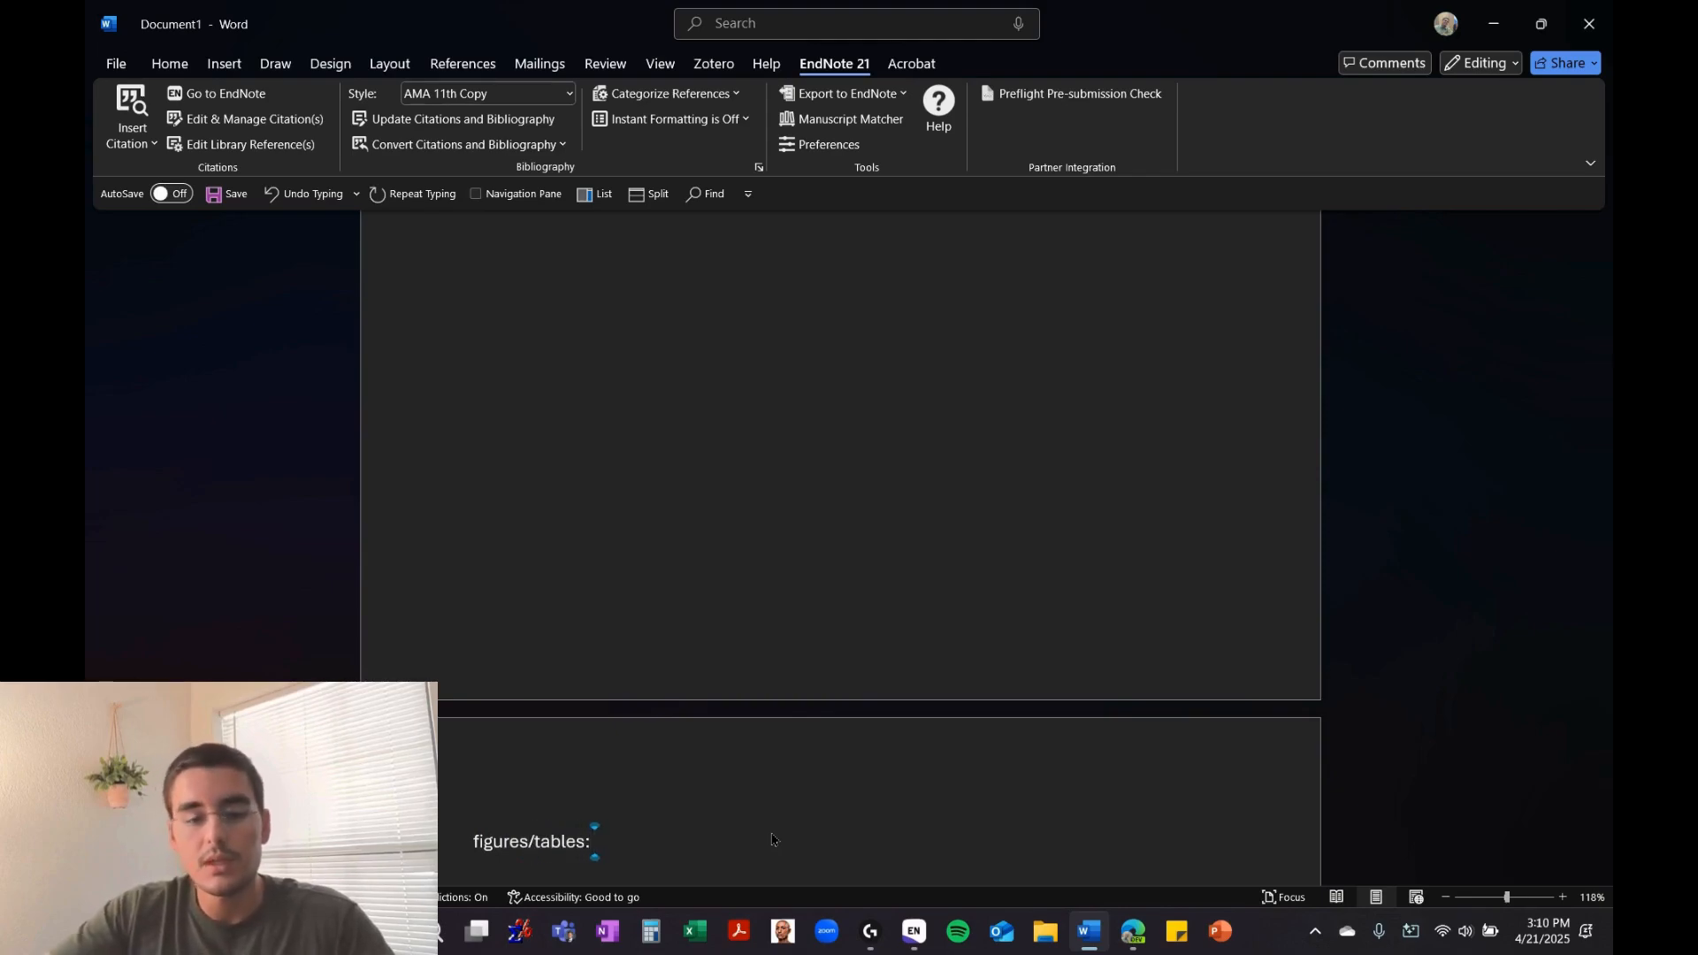
key("Return")
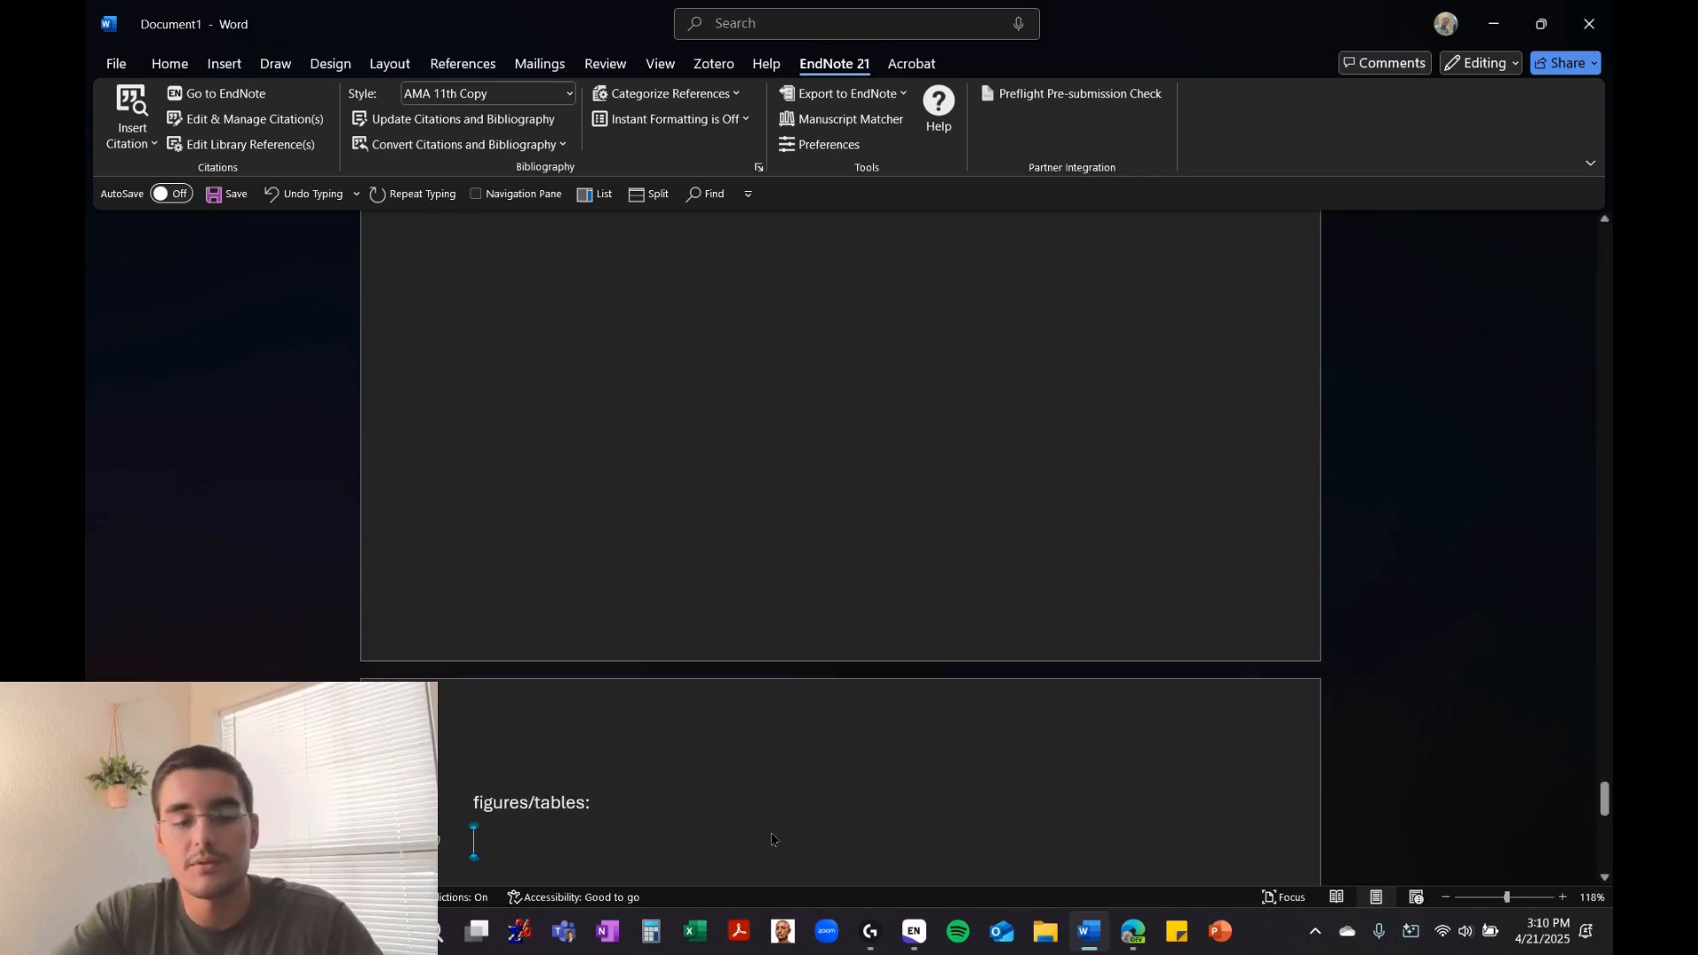
type("[im")
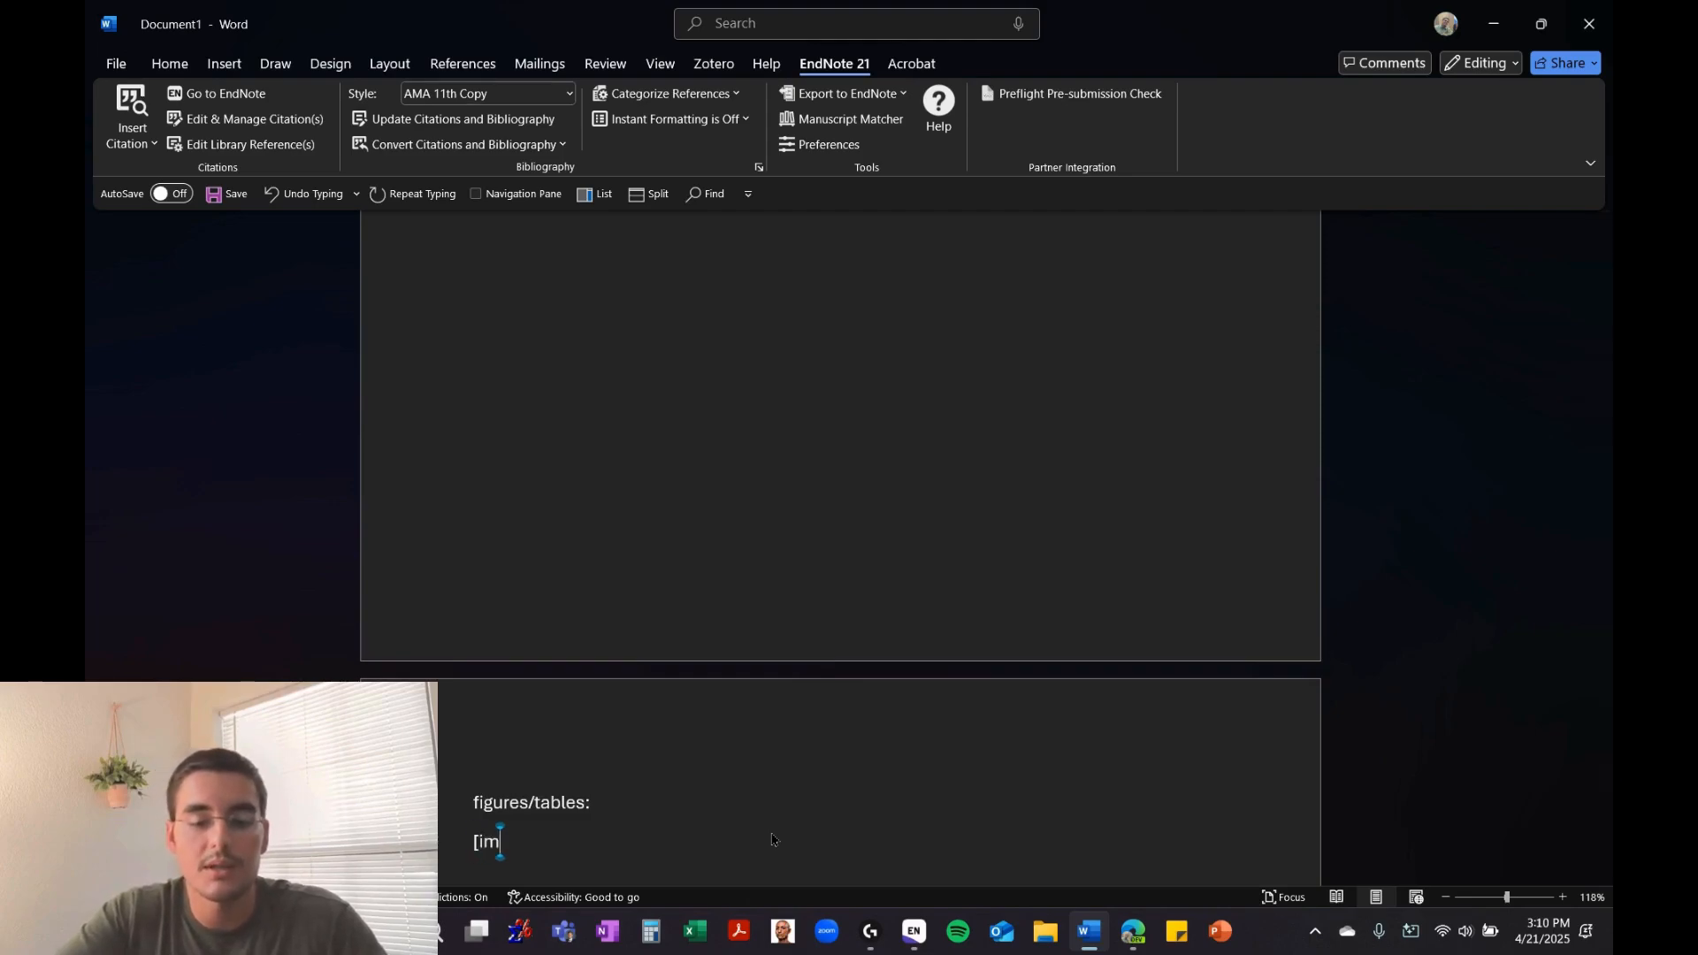
type("age]")
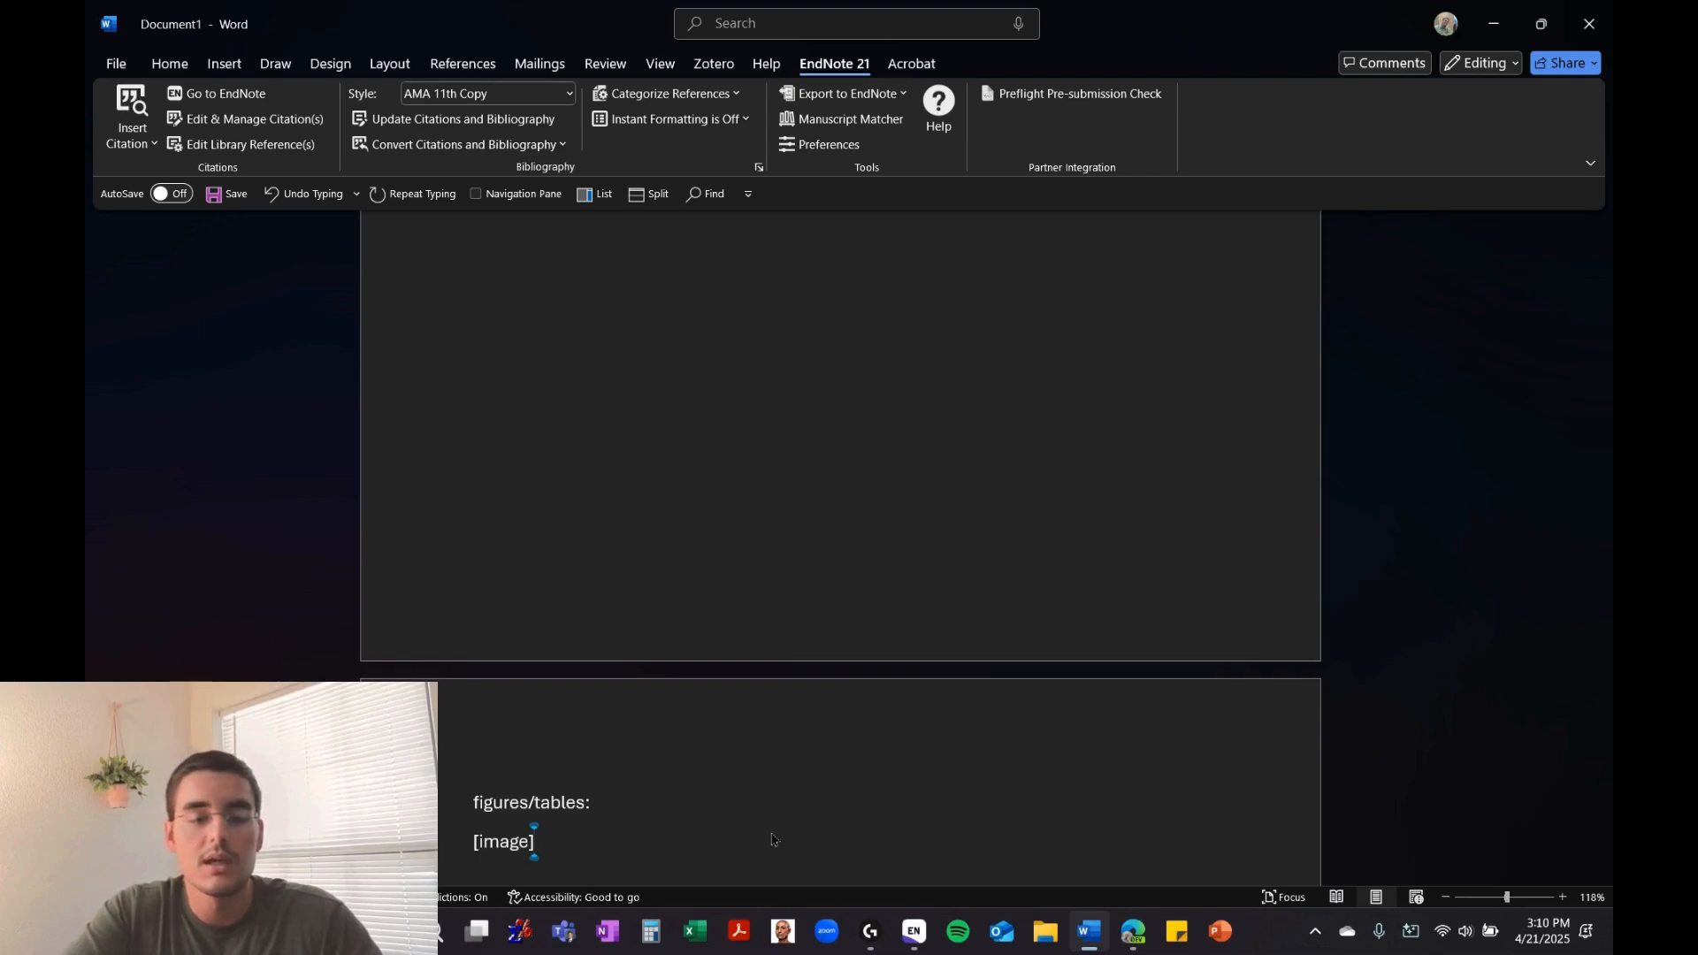
key("Return")
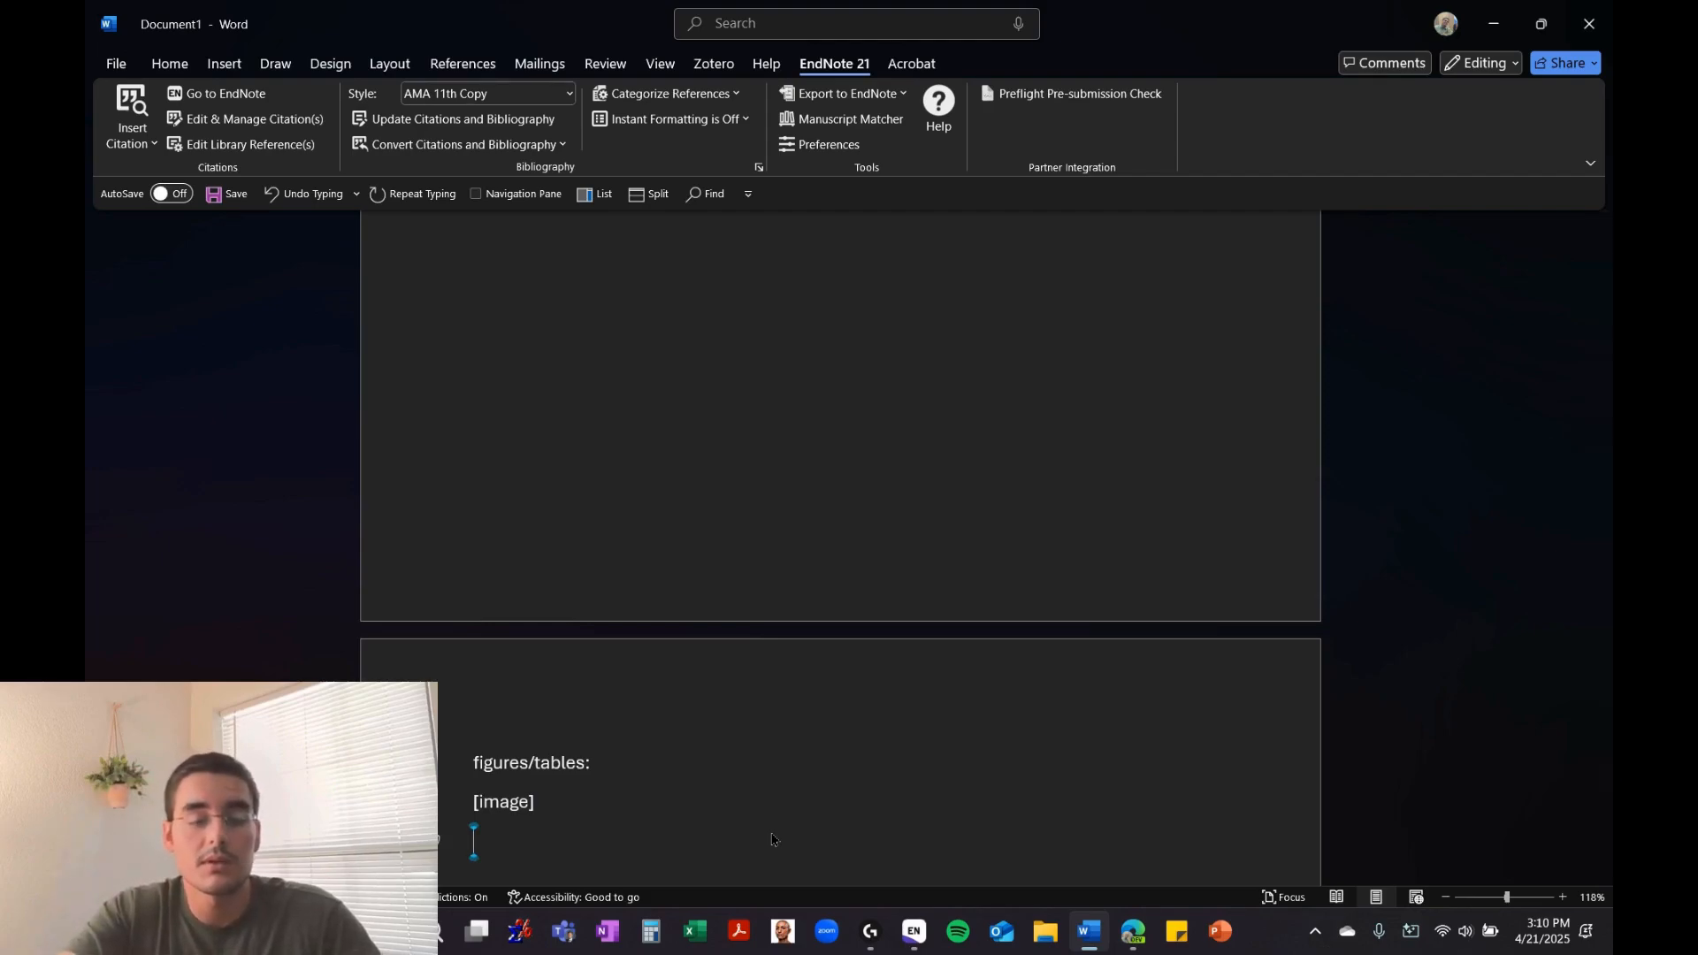
type("Figure l")
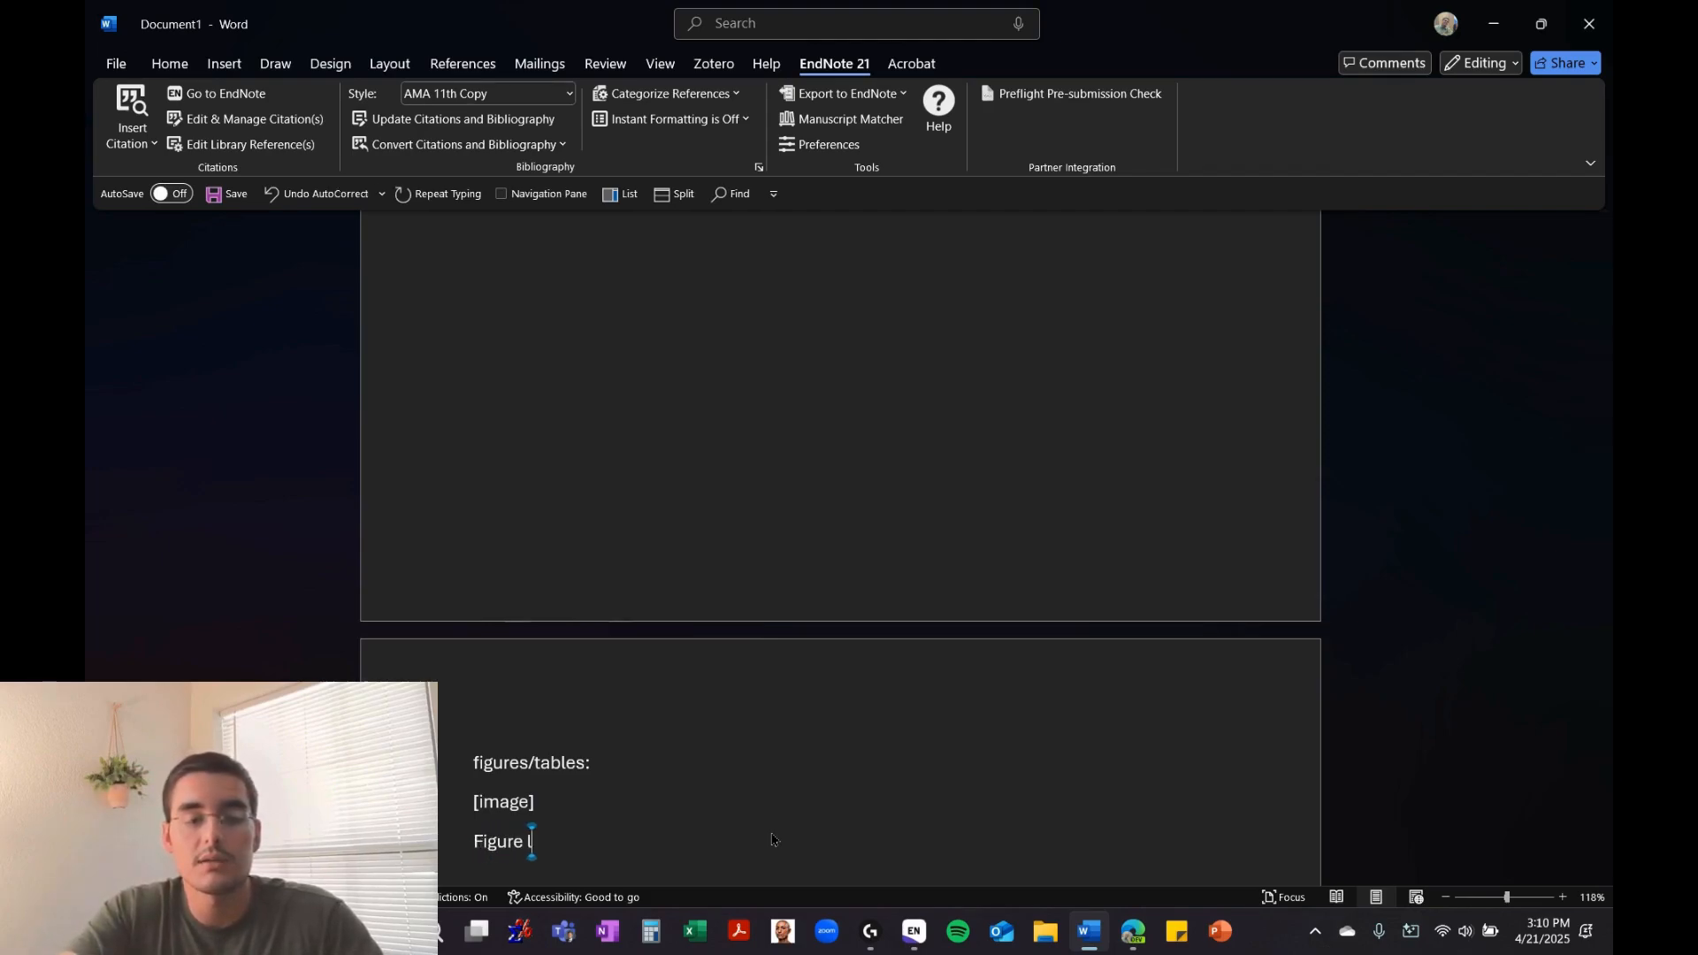
type("egend:")
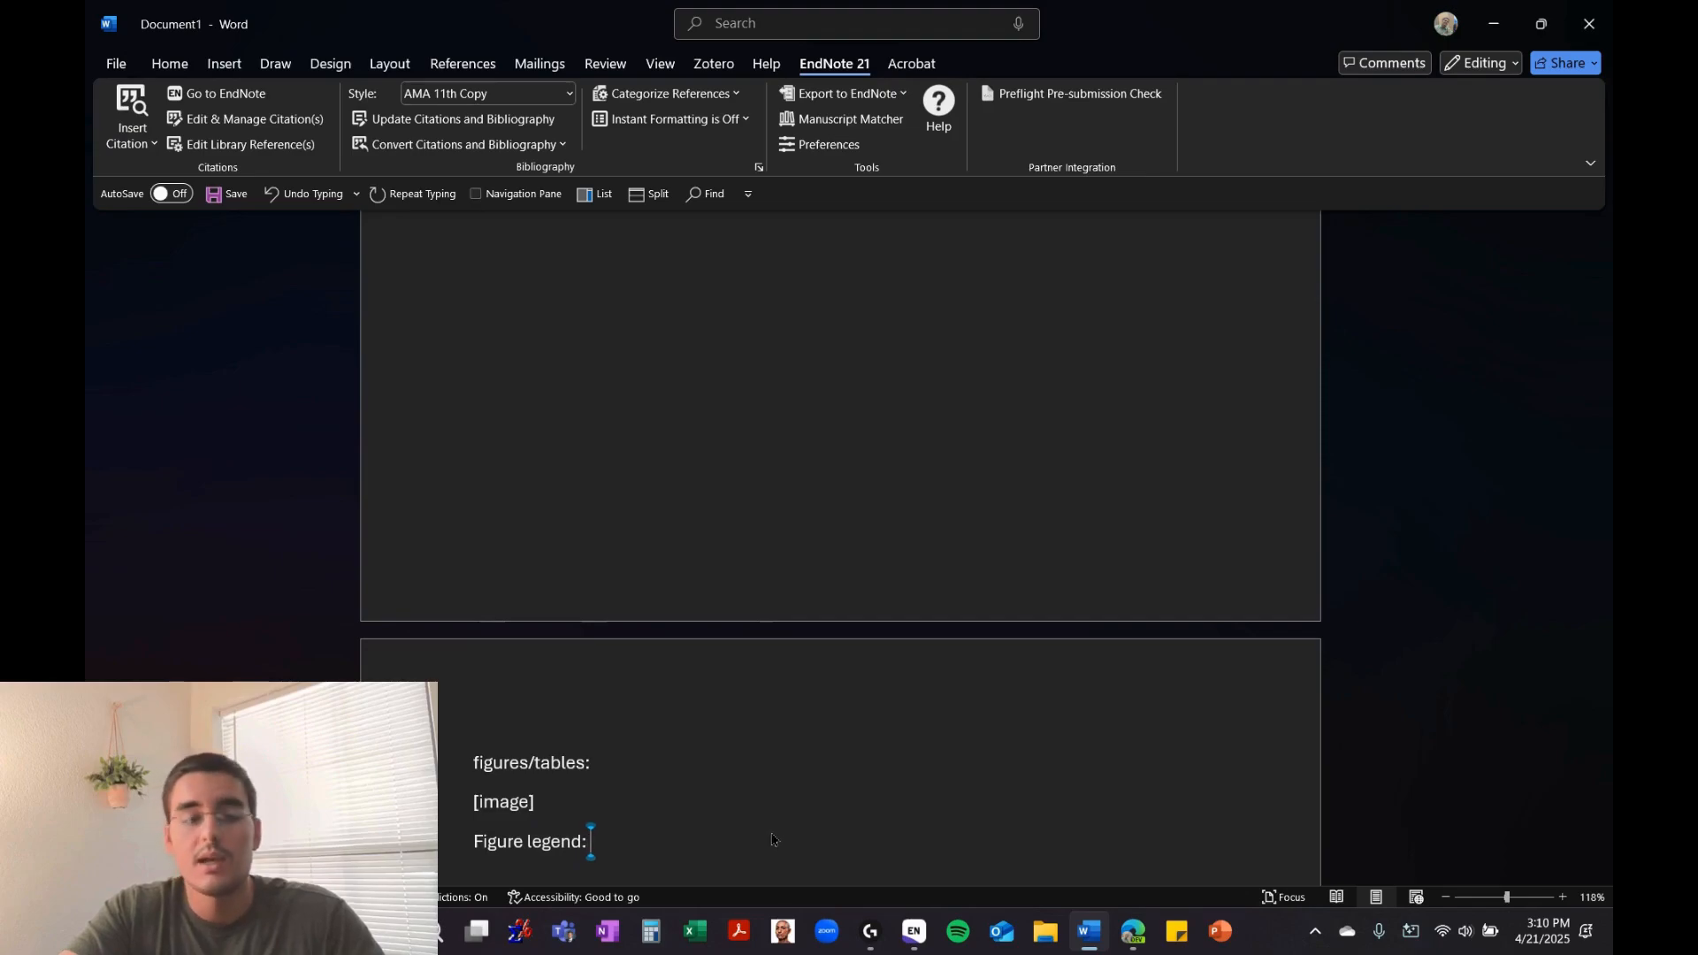
key("BackSpace")
key("BackSpace")
key("BackSpace")
key("BackSpace")
key("BackSpace")
key("BackSpace")
key("BackSpace")
key("BackSpace")
key("BackSpace")
key("BackSpace")
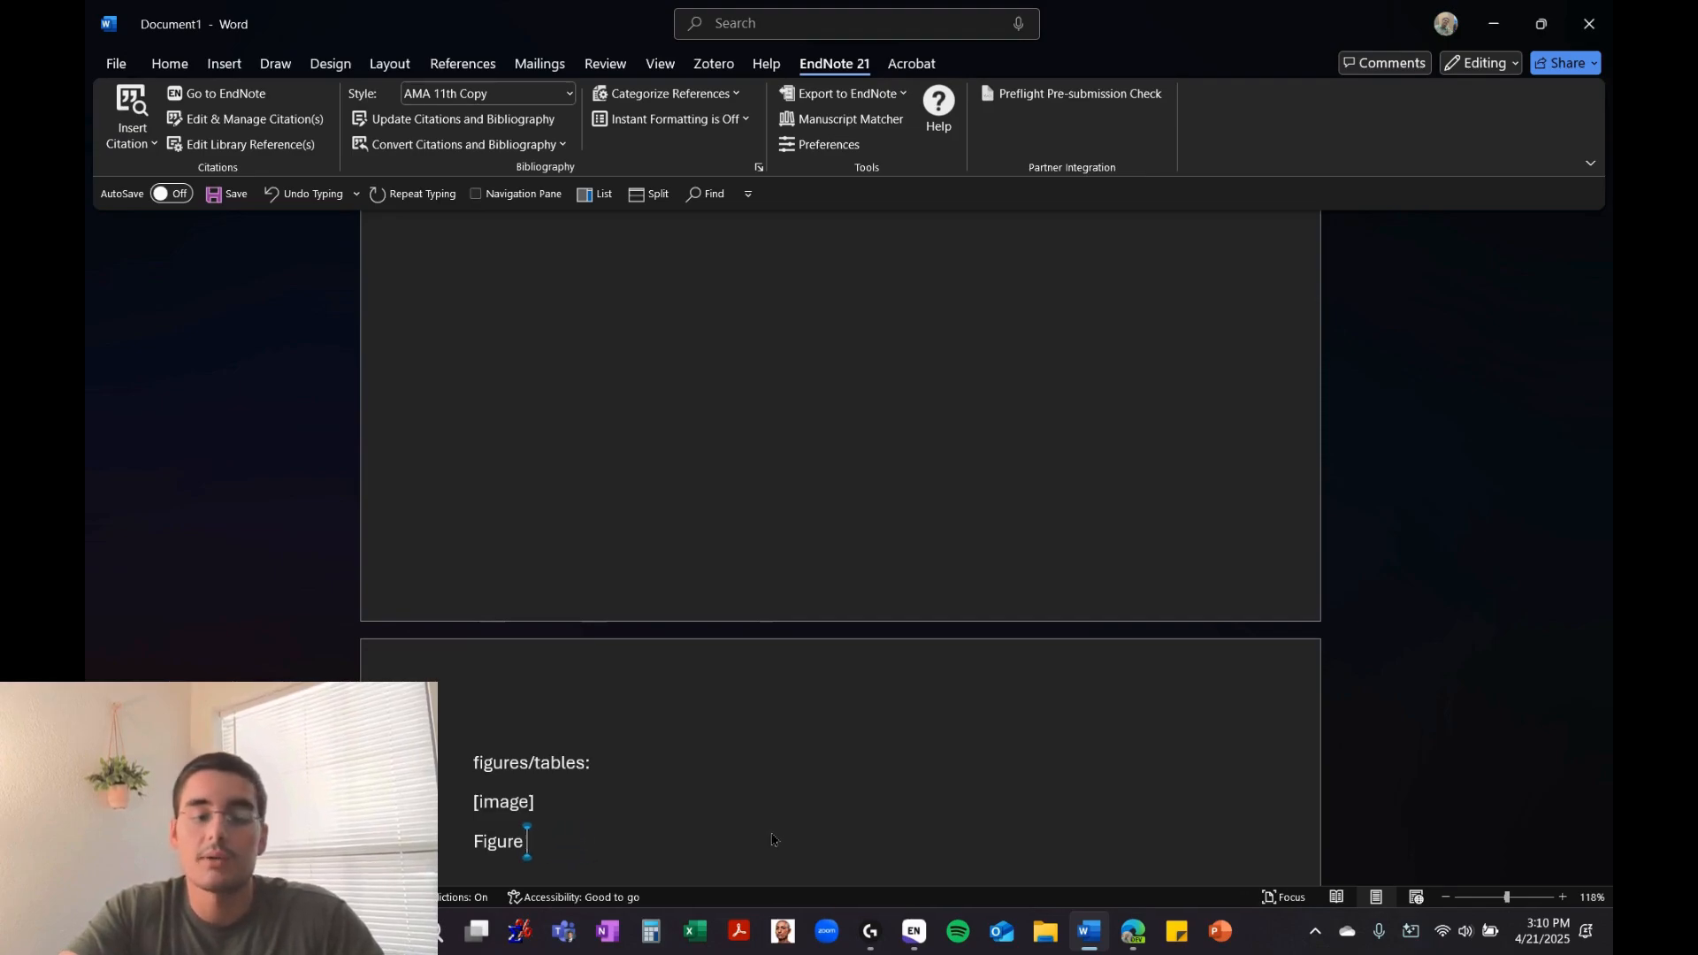
key("BackSpace")
key("BackSpace")
key("BackSpace")
key("BackSpace")
Enter the lowercase line "figure legends:" below "[image]" and begin a new line after it
type("fig")
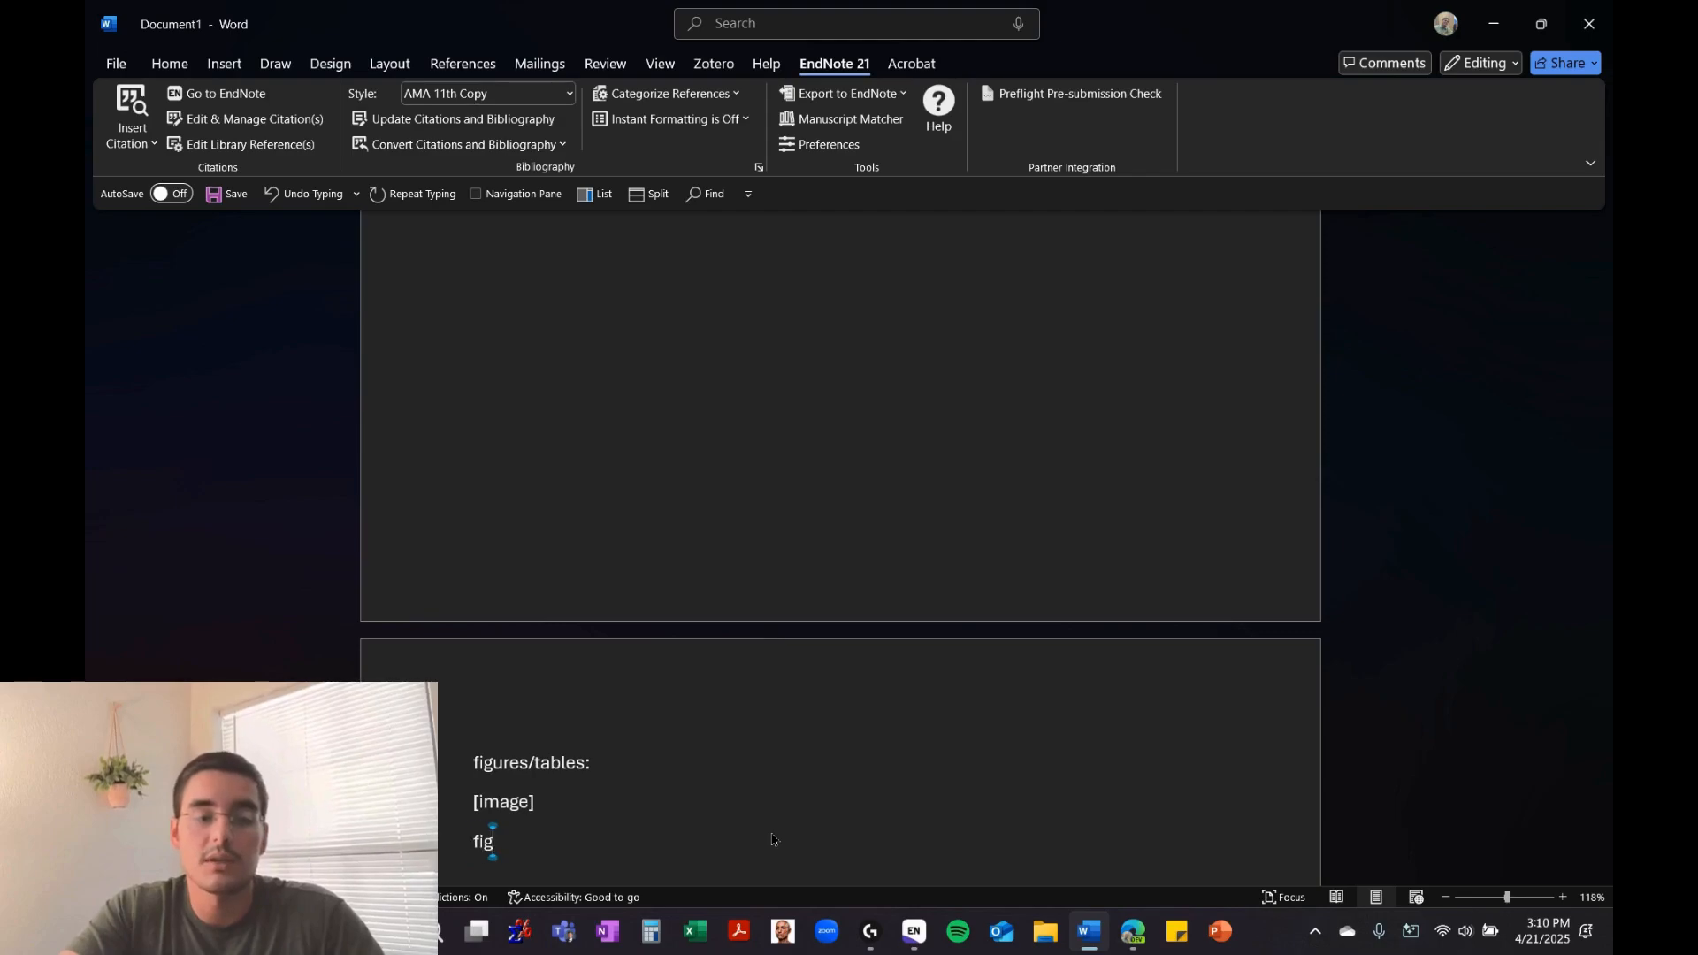
type("ure legends:")
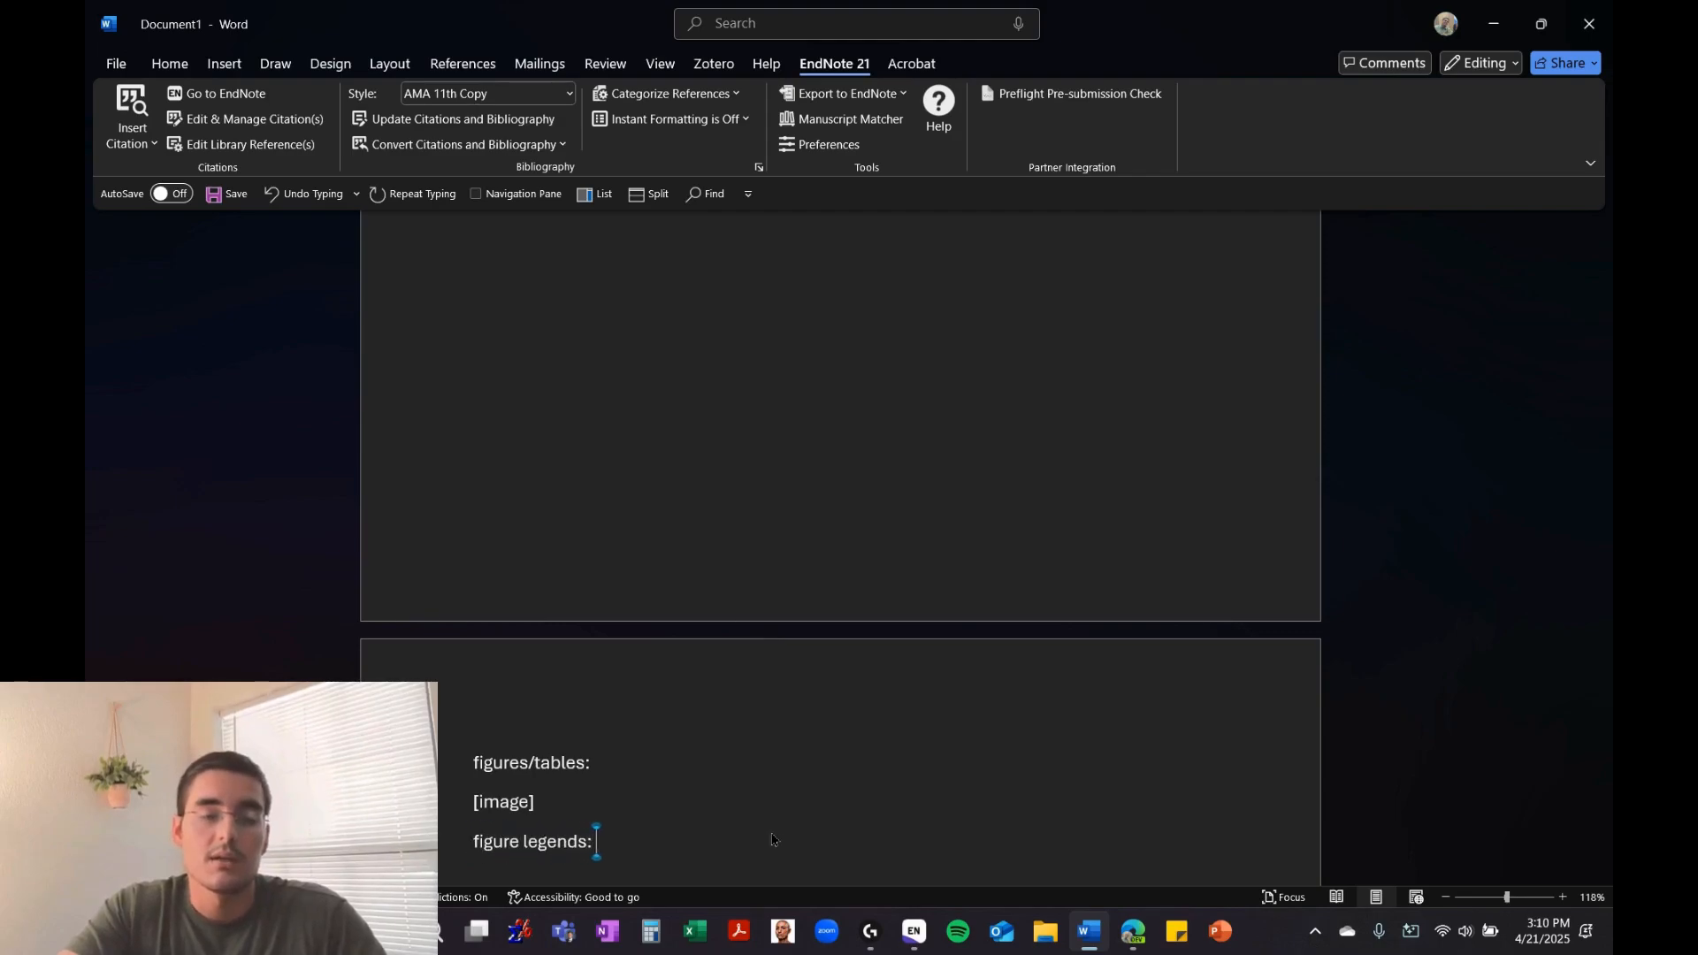
key("Return")
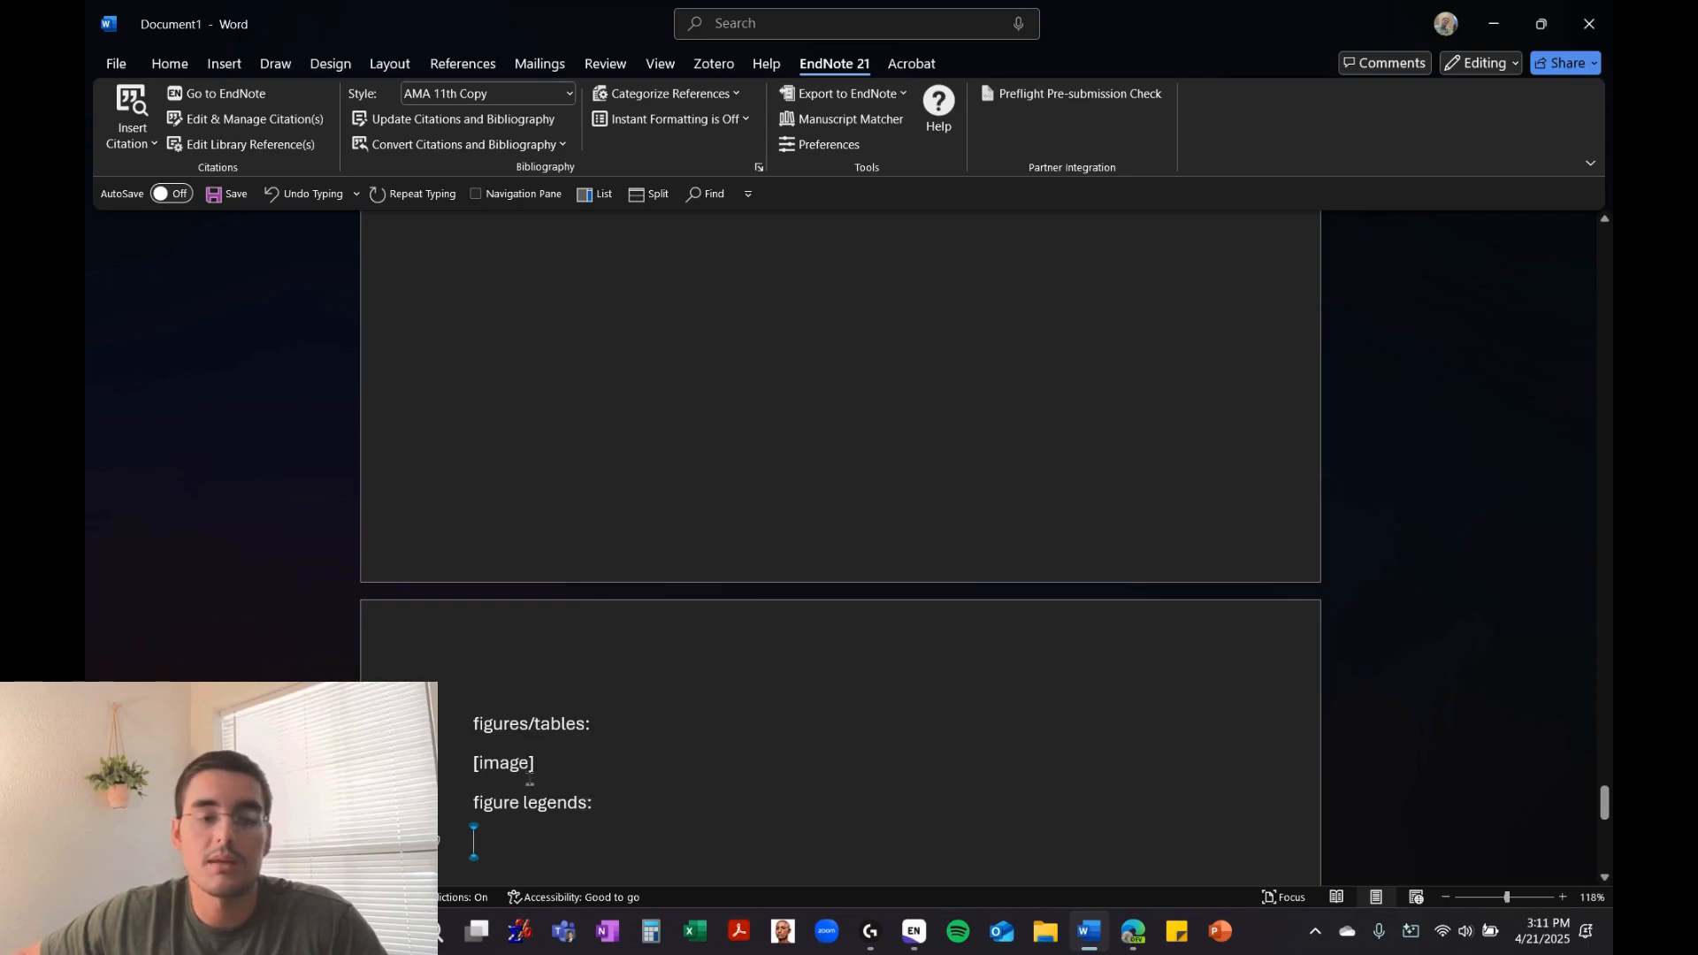
Move the "figure legends:" line onto its own new page and add the line "figure 1." below it
left_click_drag(471, 722, 629, 728)
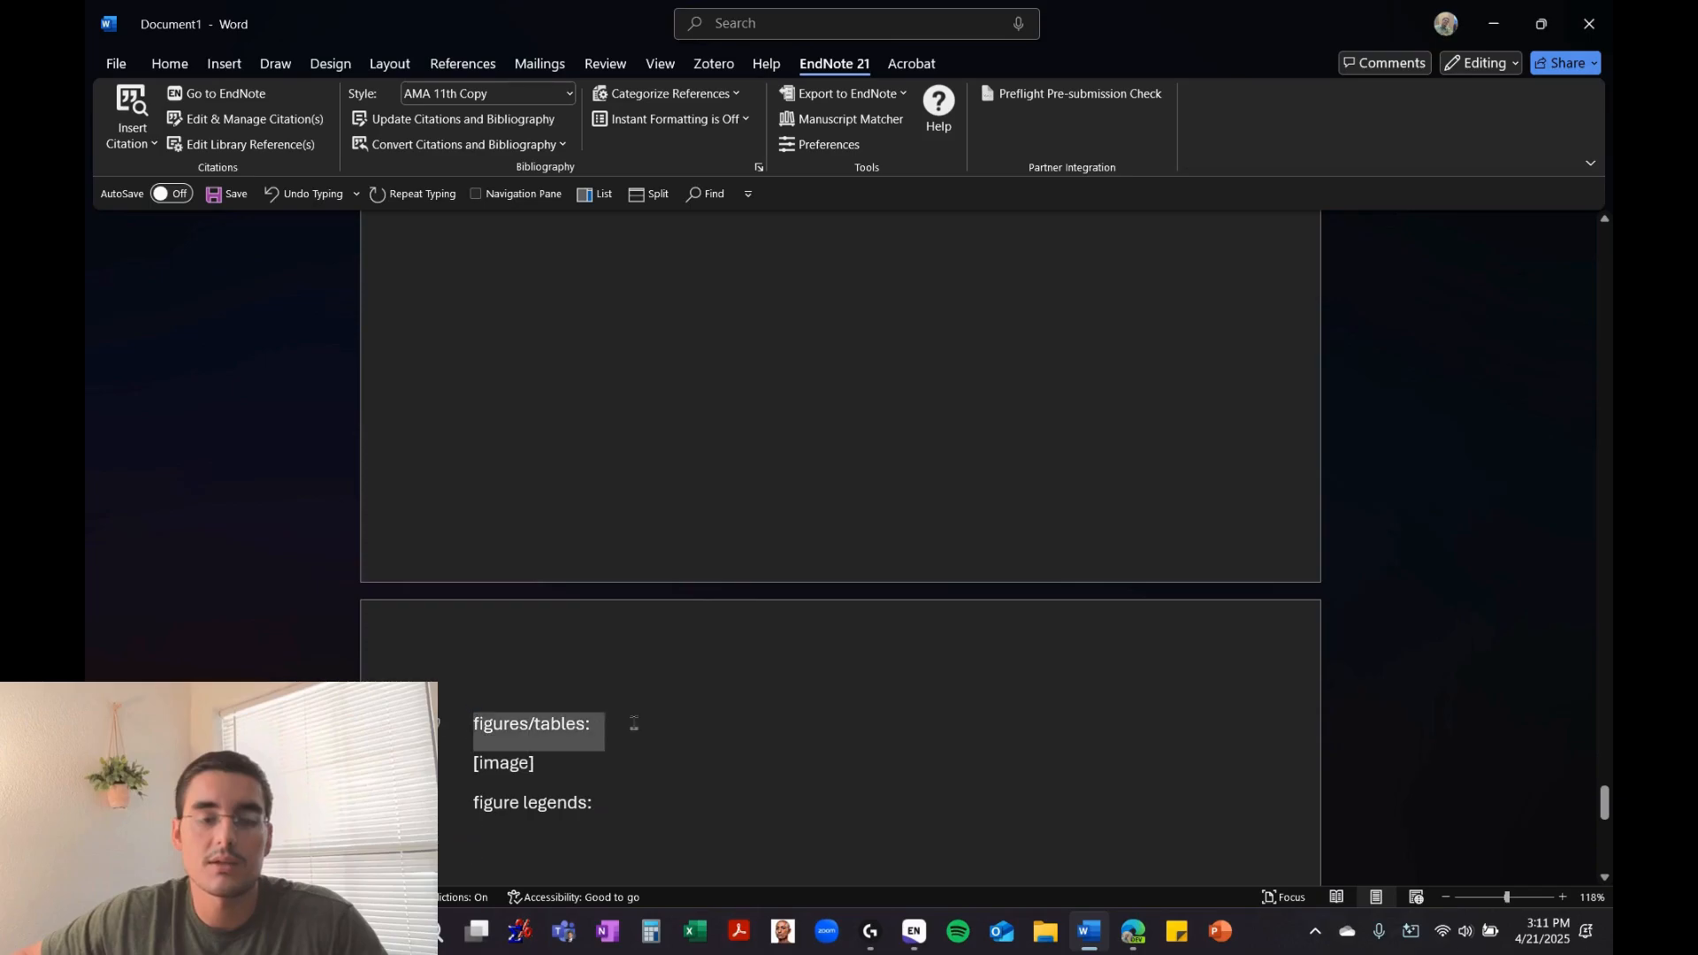
left_click(618, 766)
left_click(470, 805)
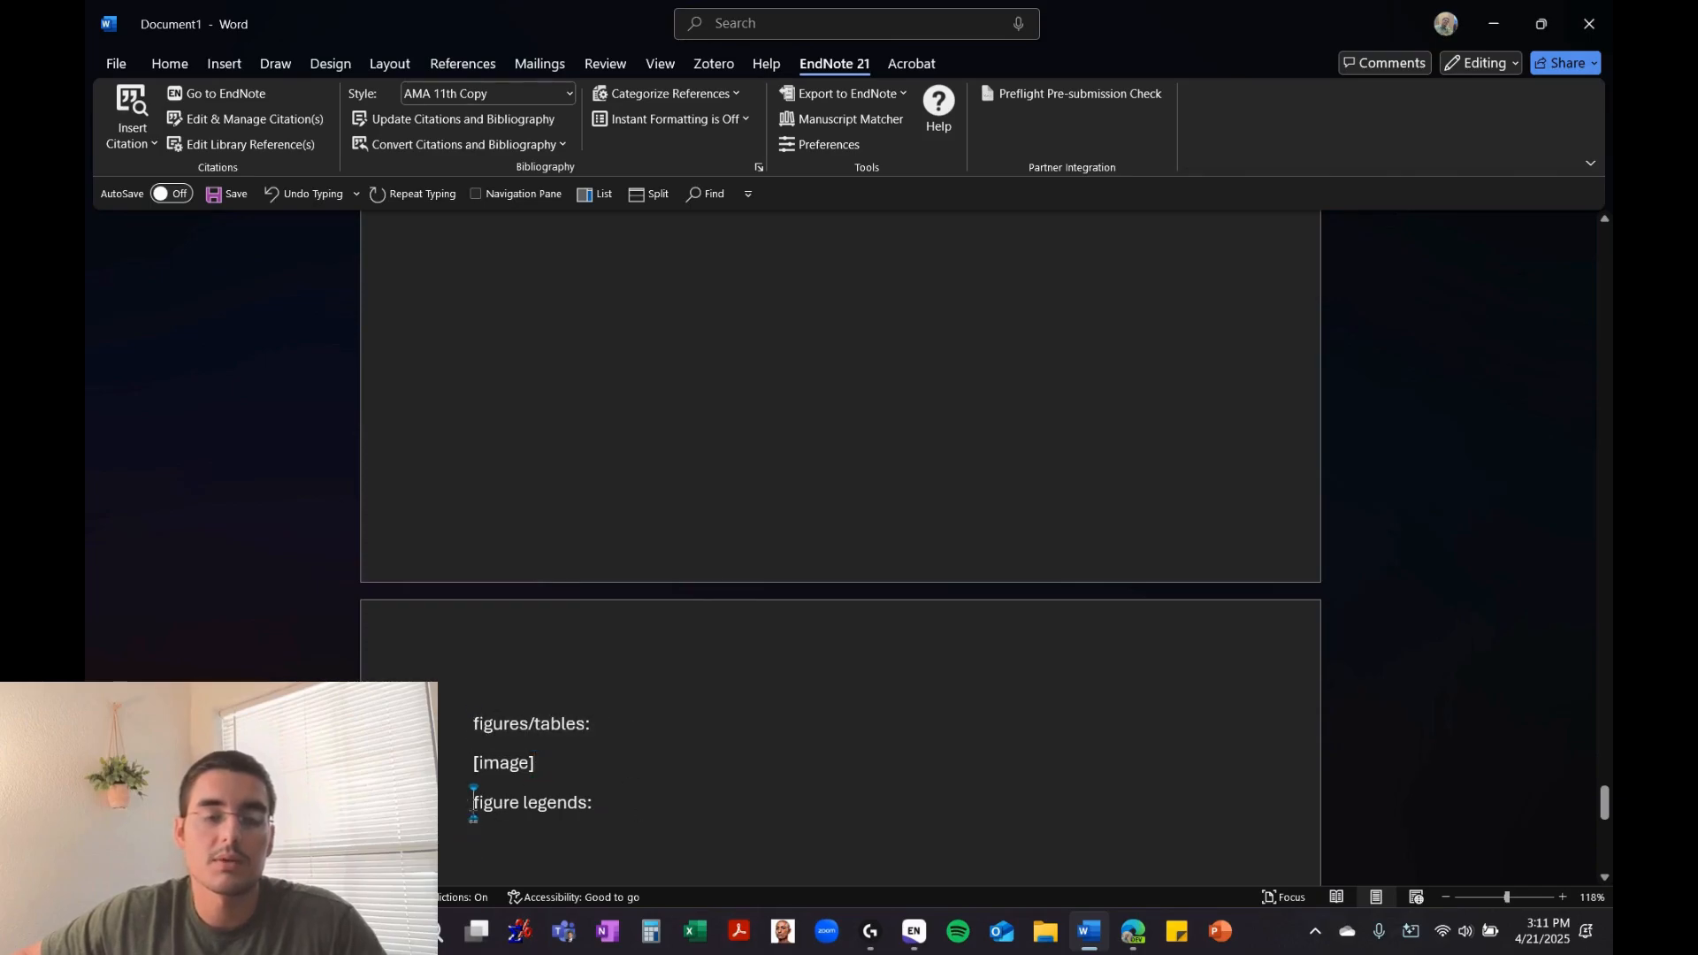
key("ctrl+Return")
scroll(663, 832, "down", 2)
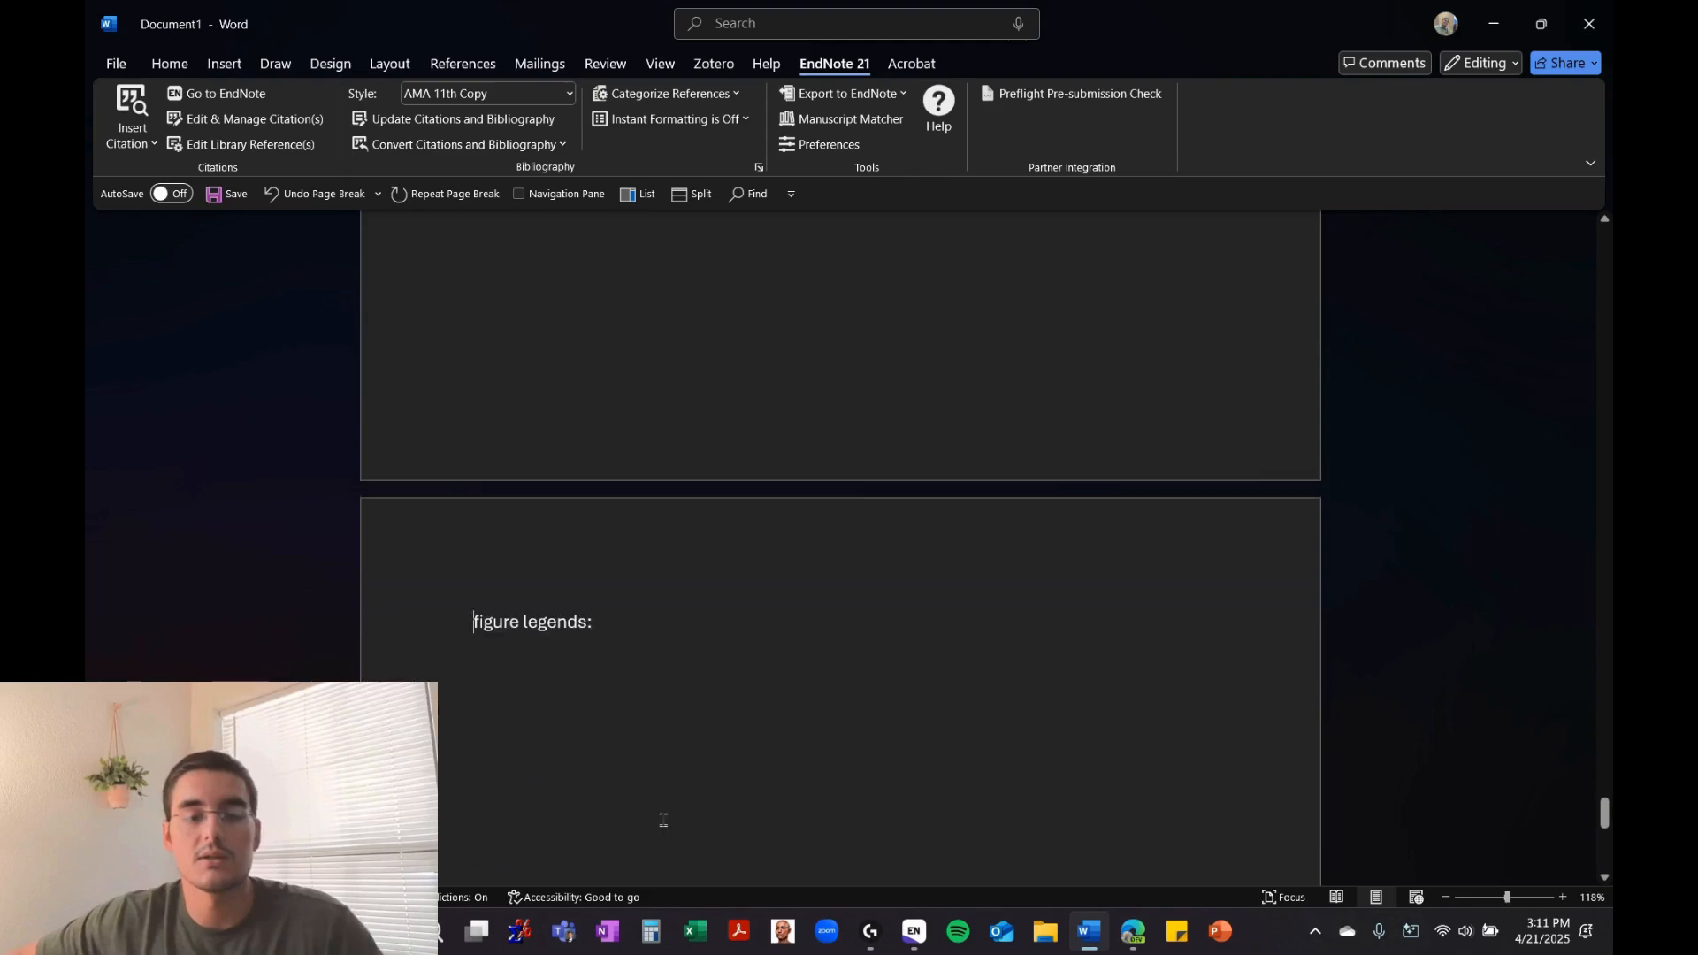
left_click(596, 690)
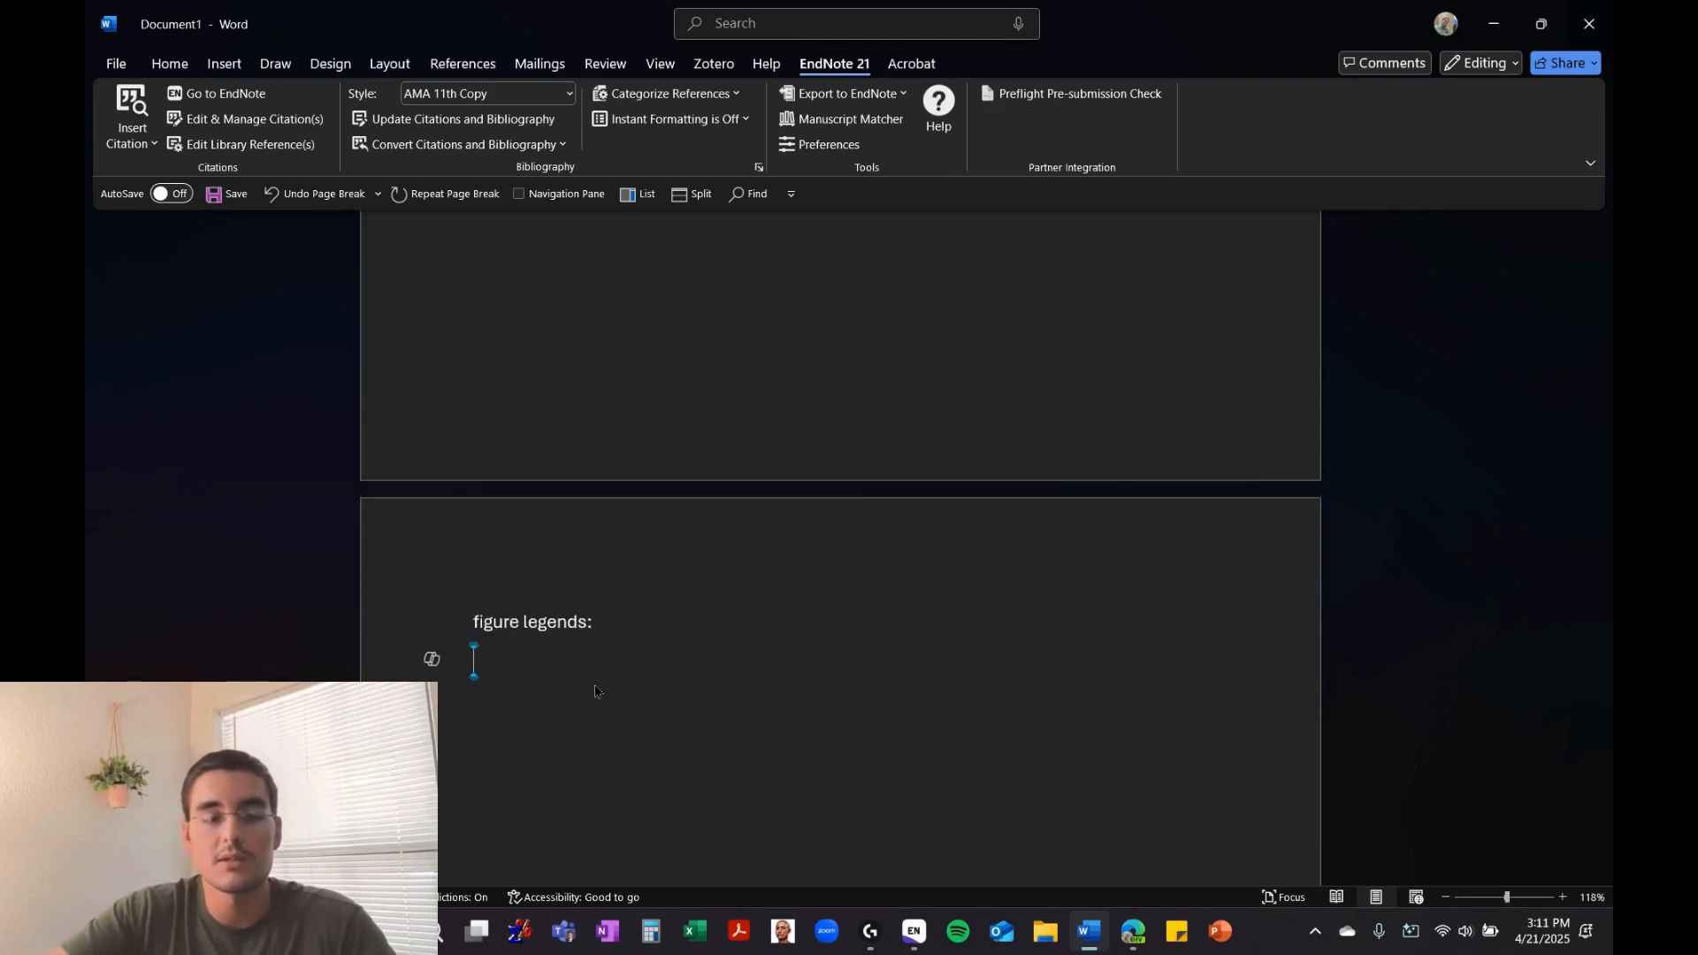
type("figure 1. ")
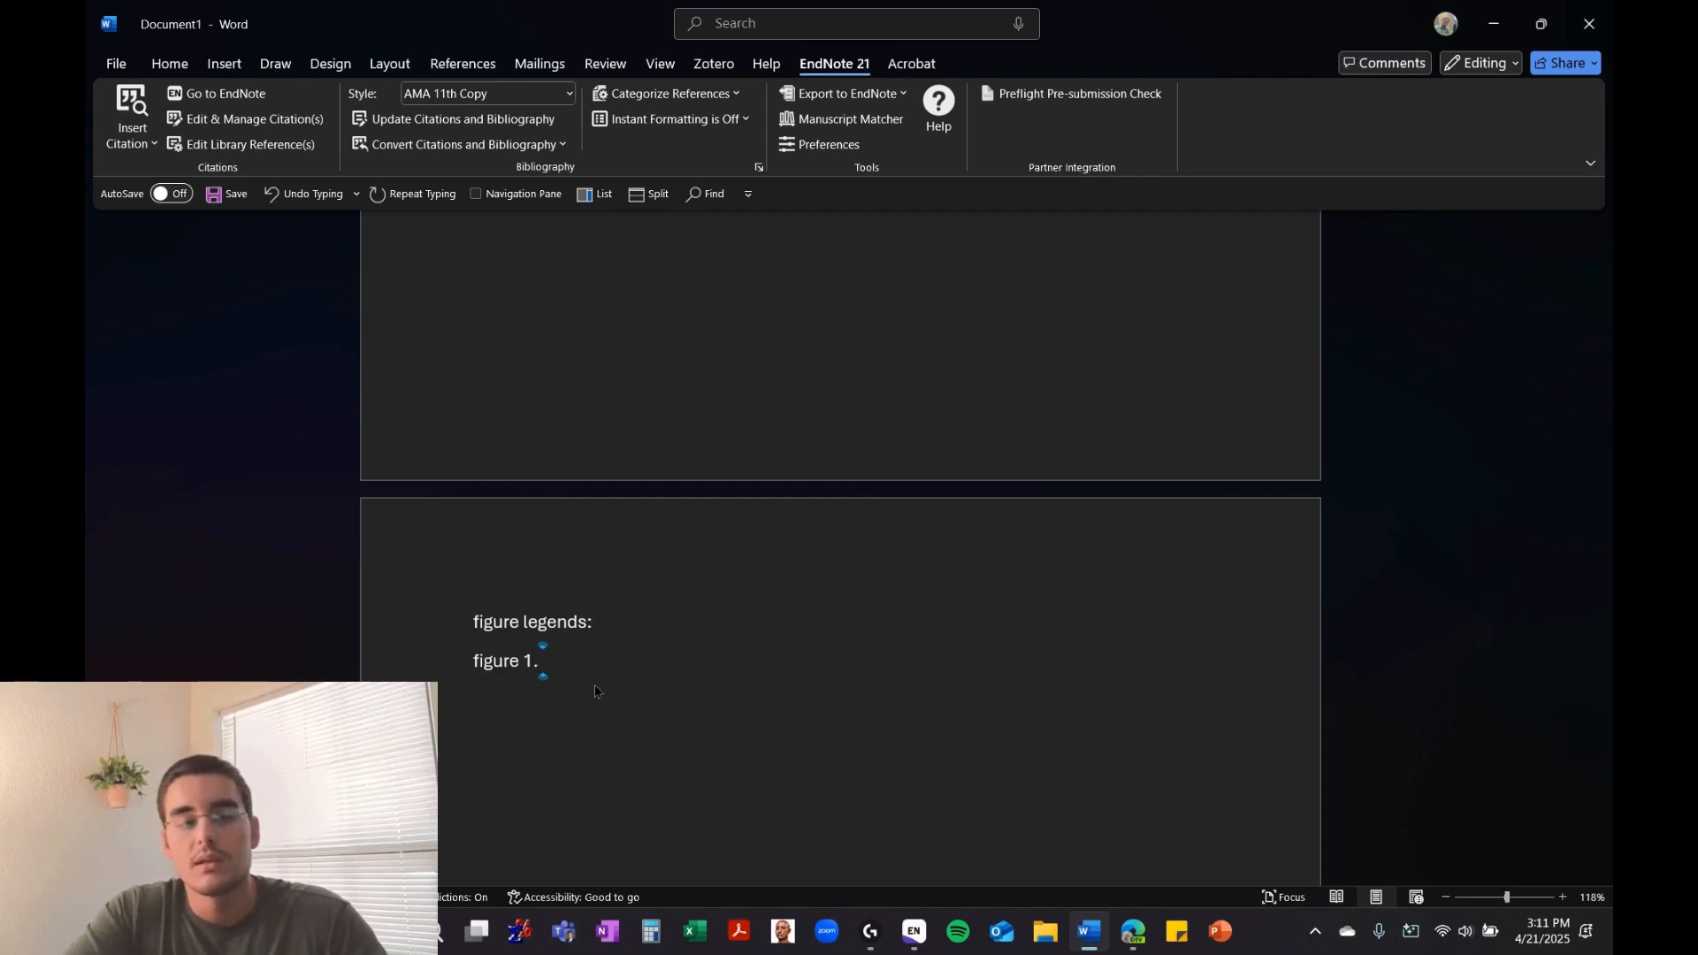
Complete the figure 1 line below "figure legends:" so it reads "figure 1. flow chart of ..."
type("flow ch")
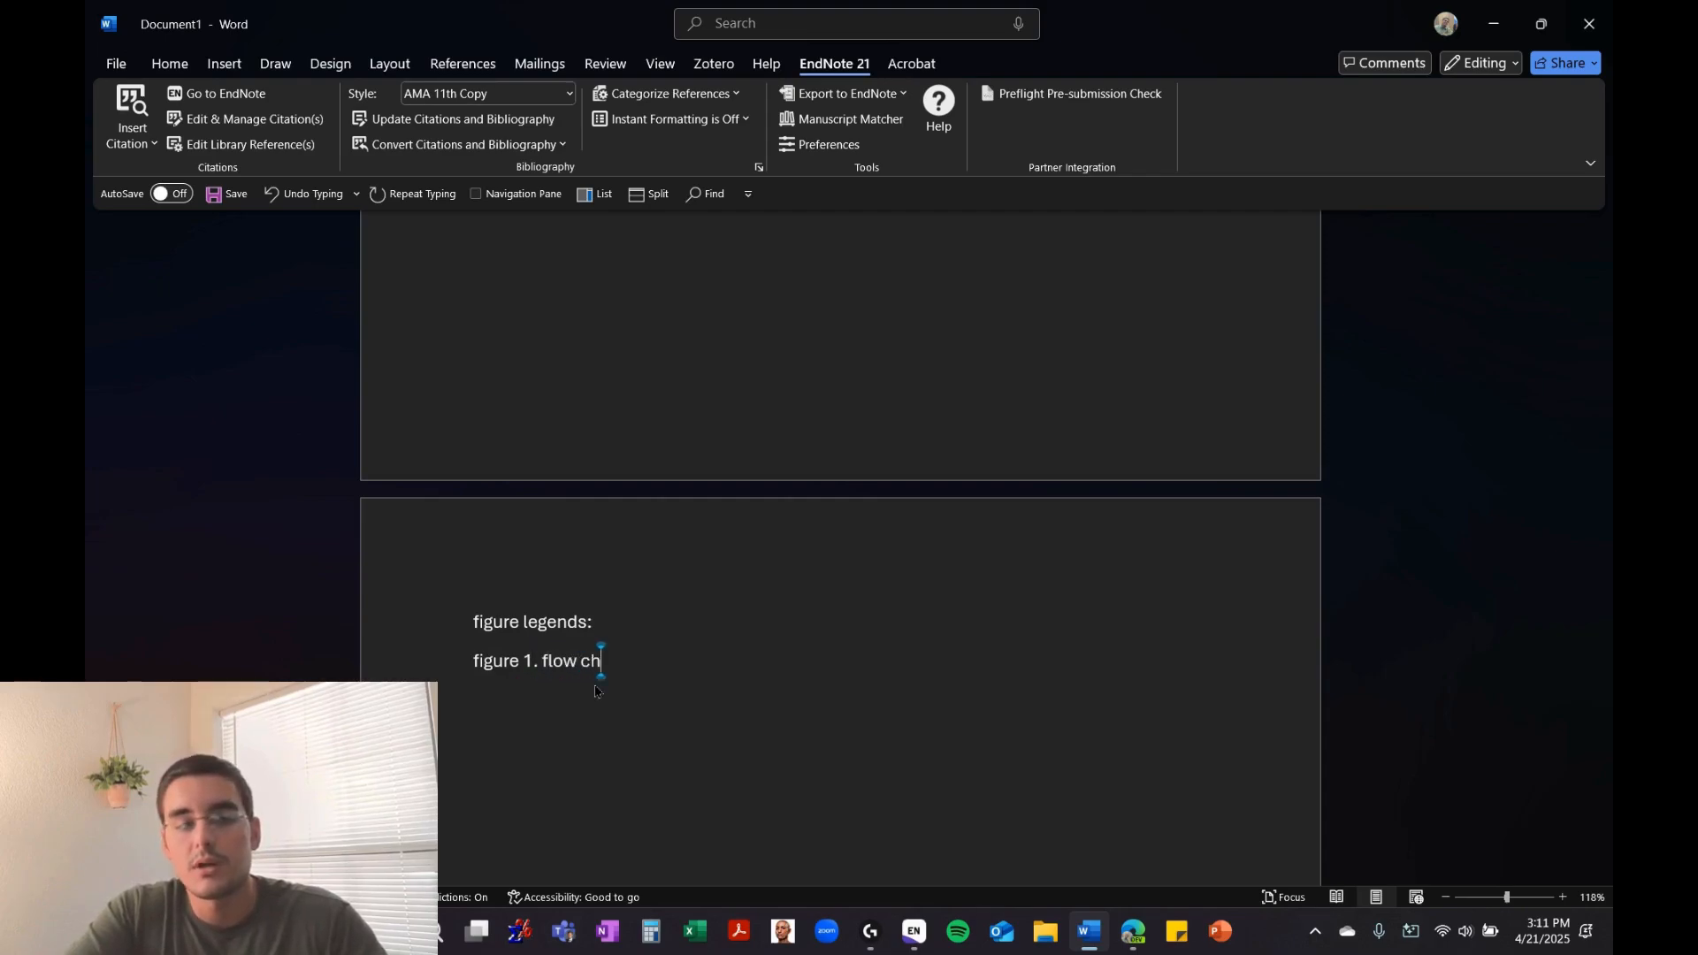
type("art of pr")
key("BackSpace")
key("BackSpace")
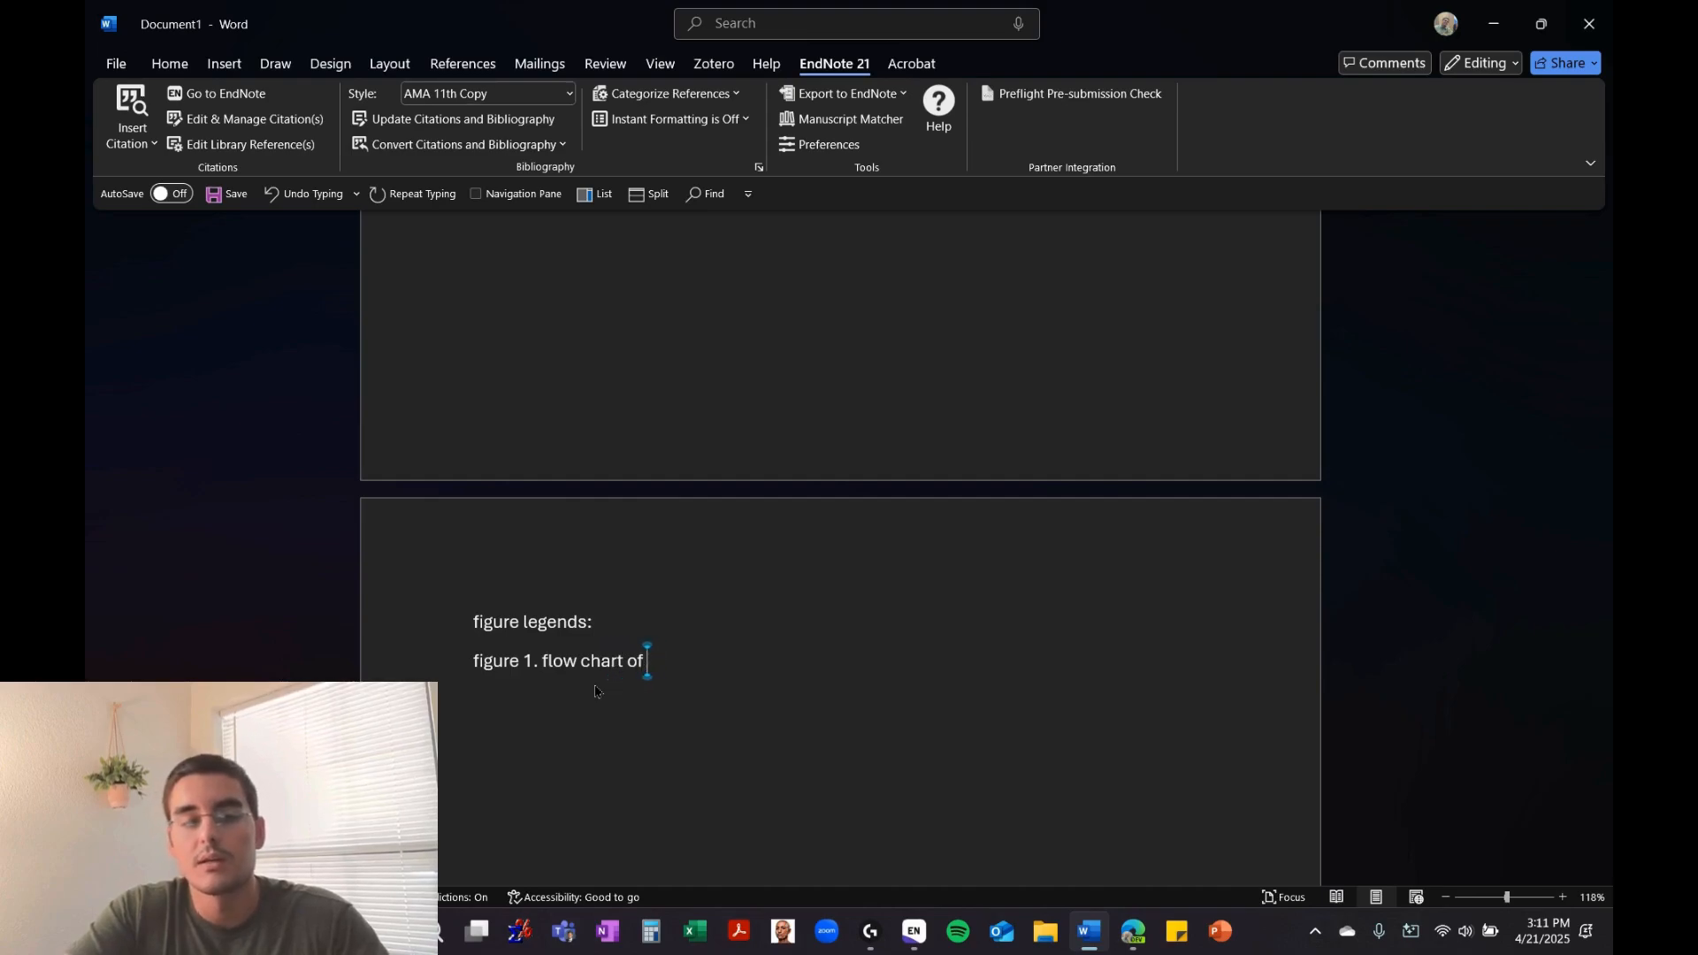
type("...")
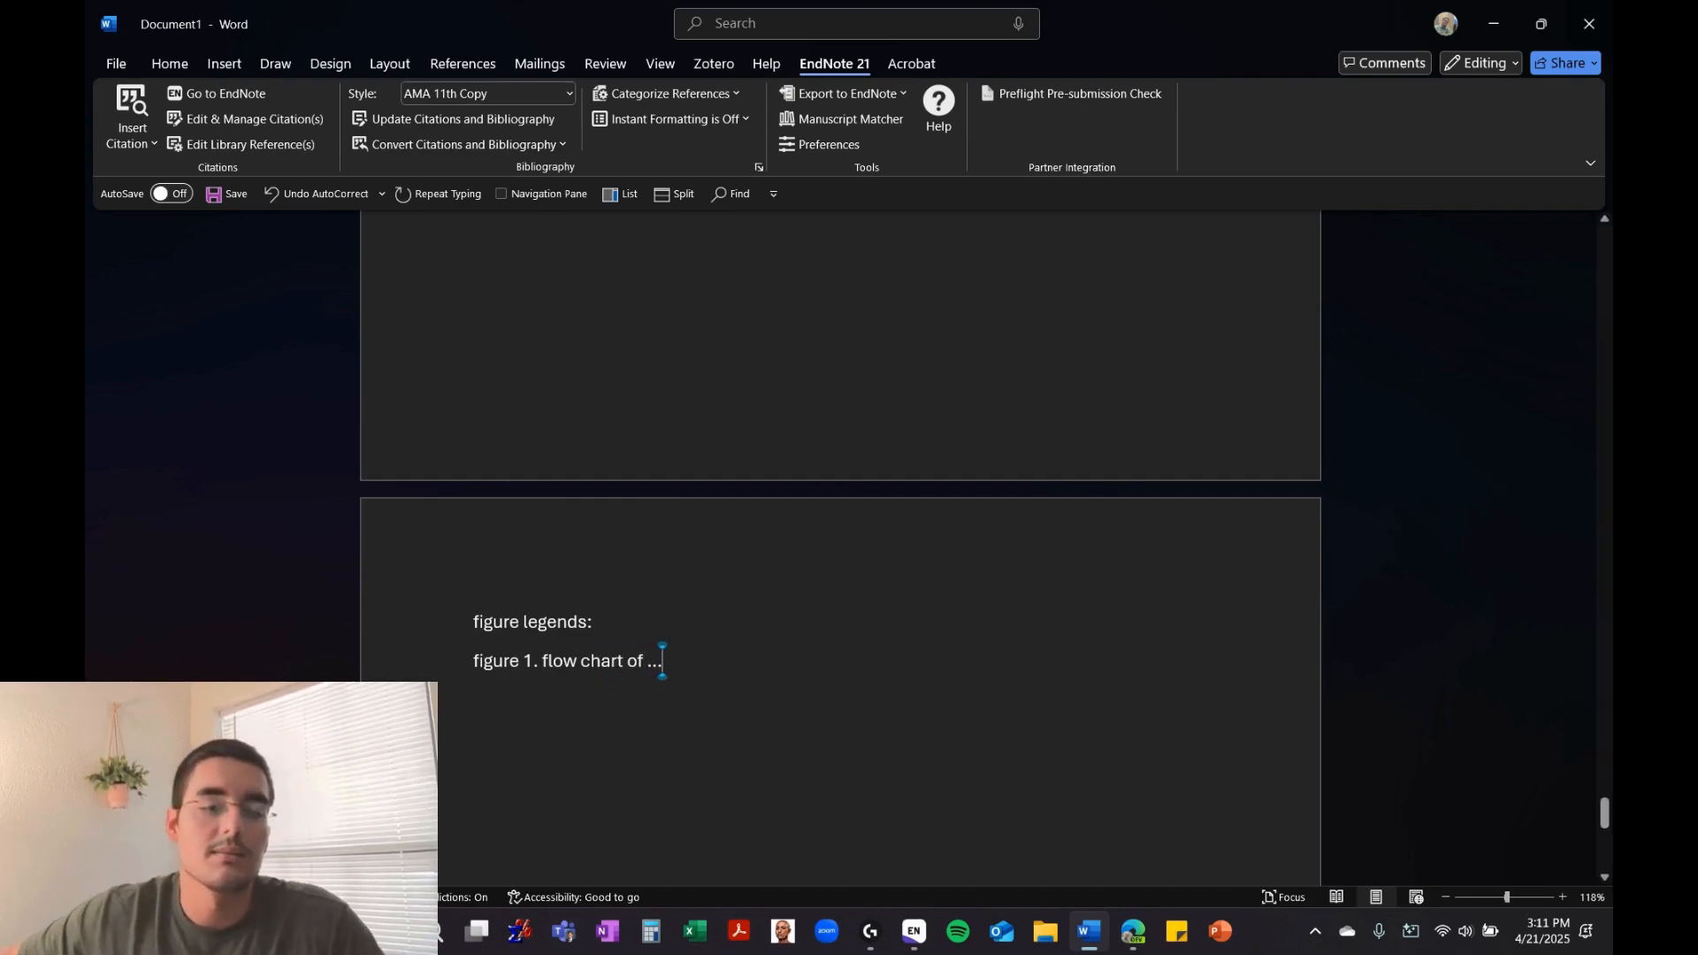
Add the line "Figure 1." below the "[image]" placeholder on the figures/tables page
scroll(699, 690, "up", 5)
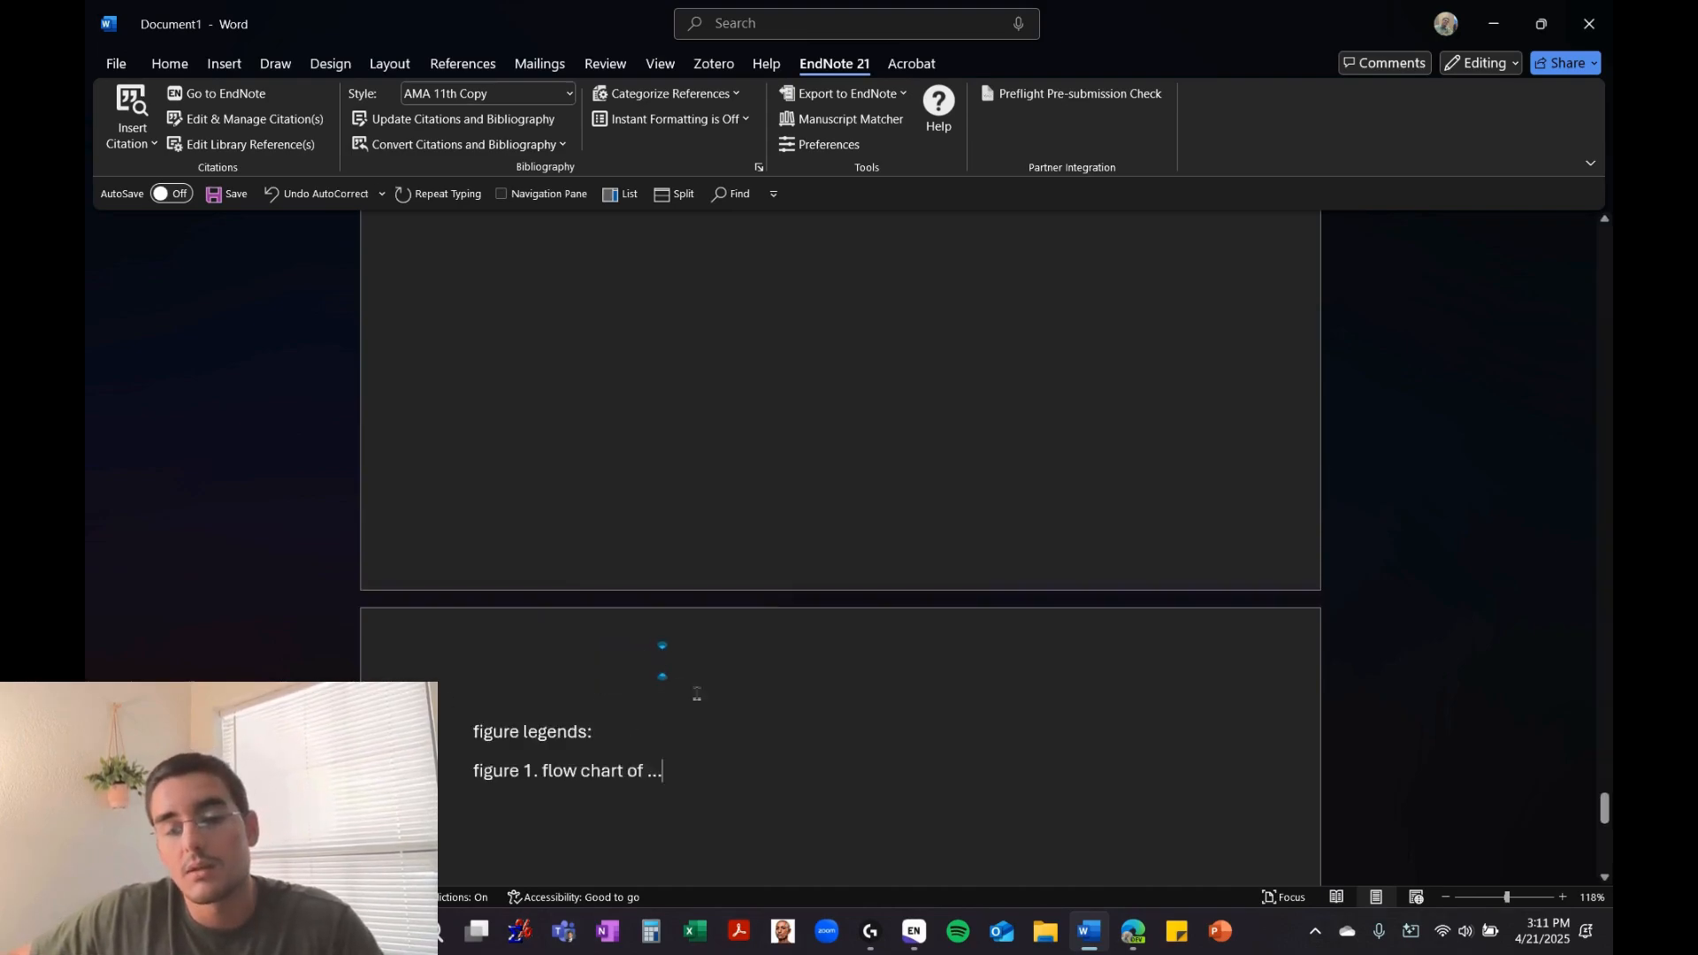
scroll(701, 690, "up", 5)
left_click(685, 720)
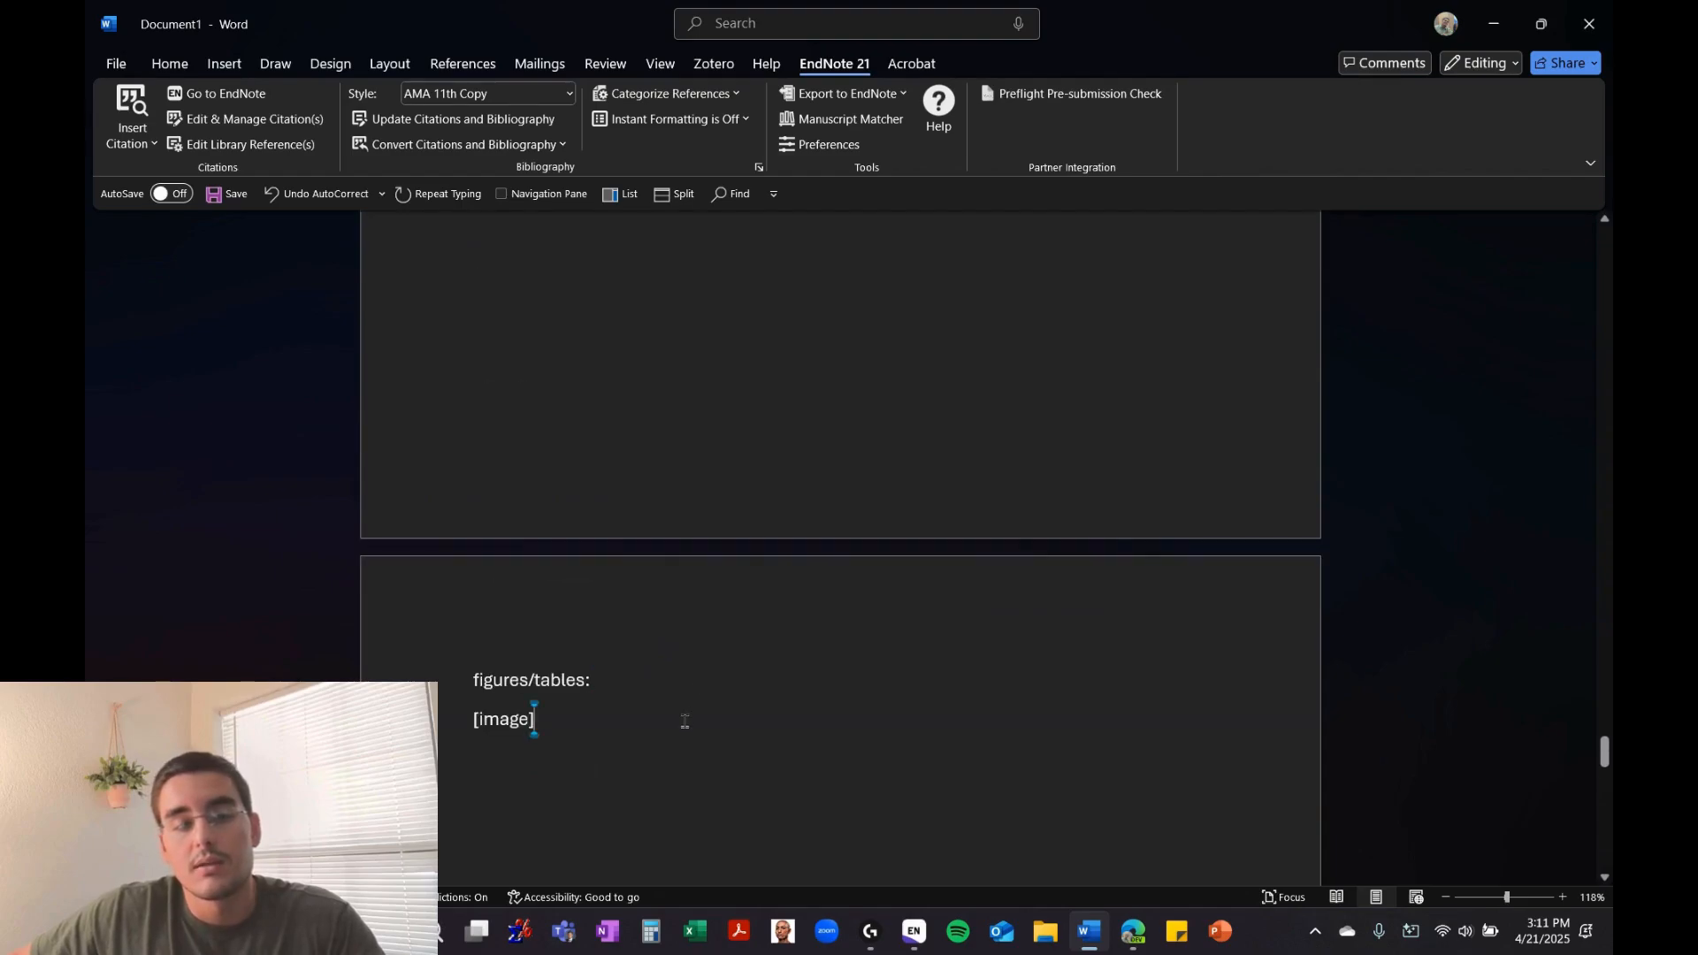
left_click_drag(463, 719, 548, 723)
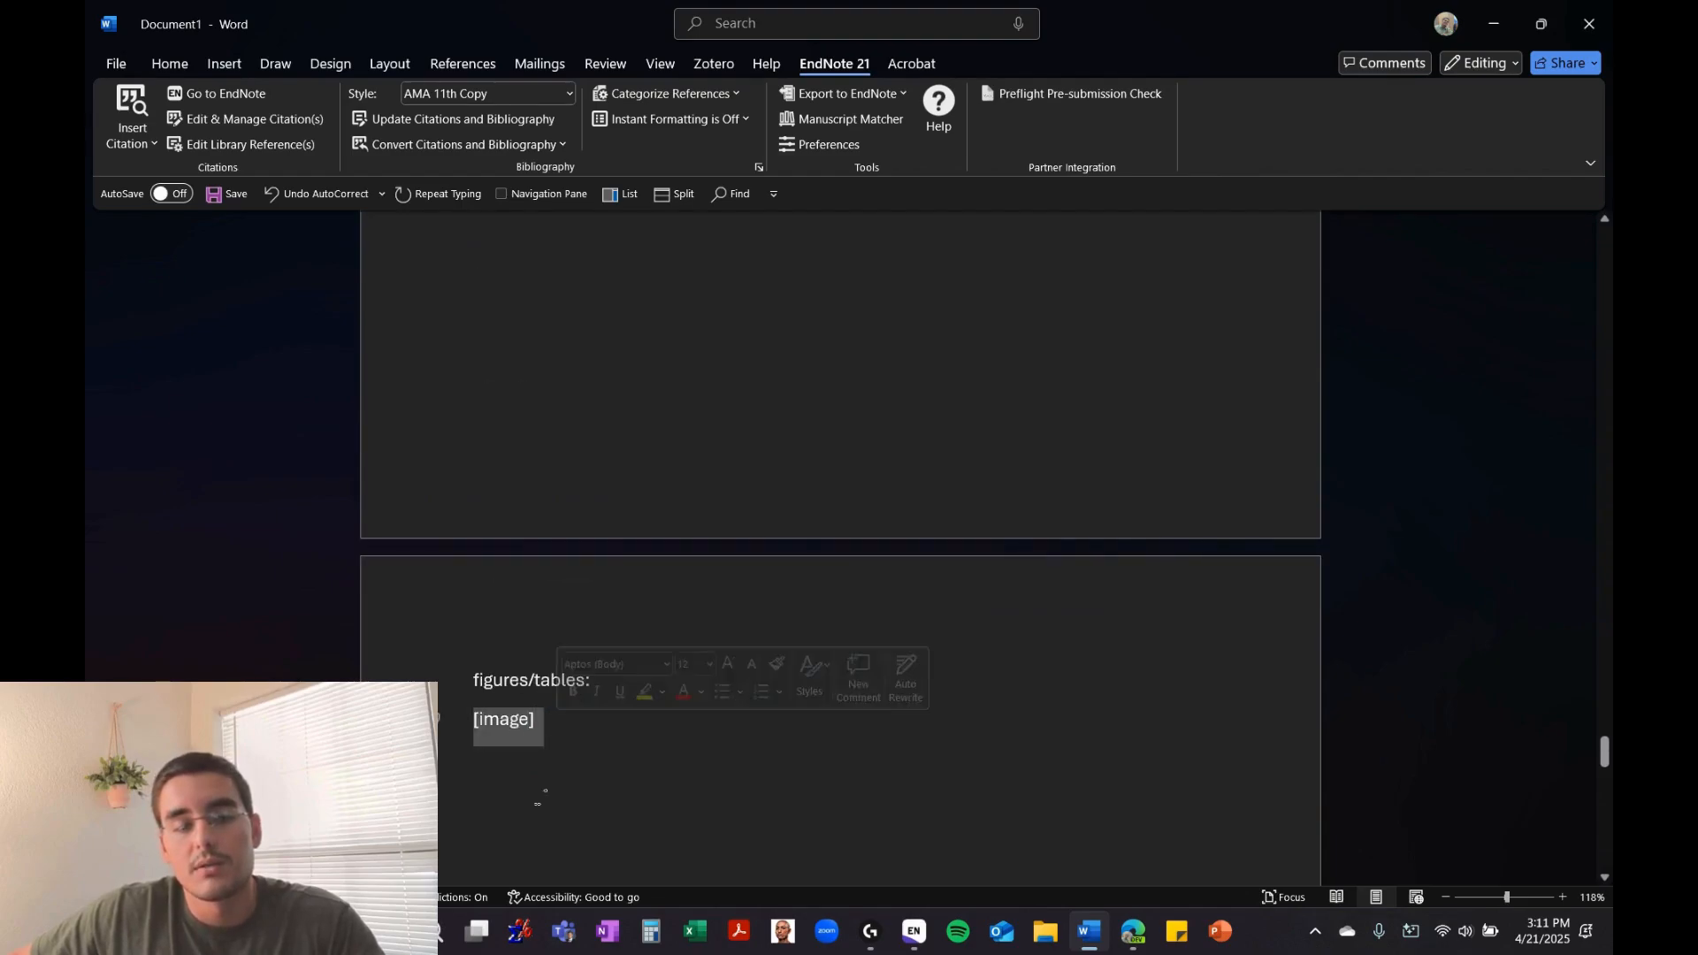
left_click(573, 748)
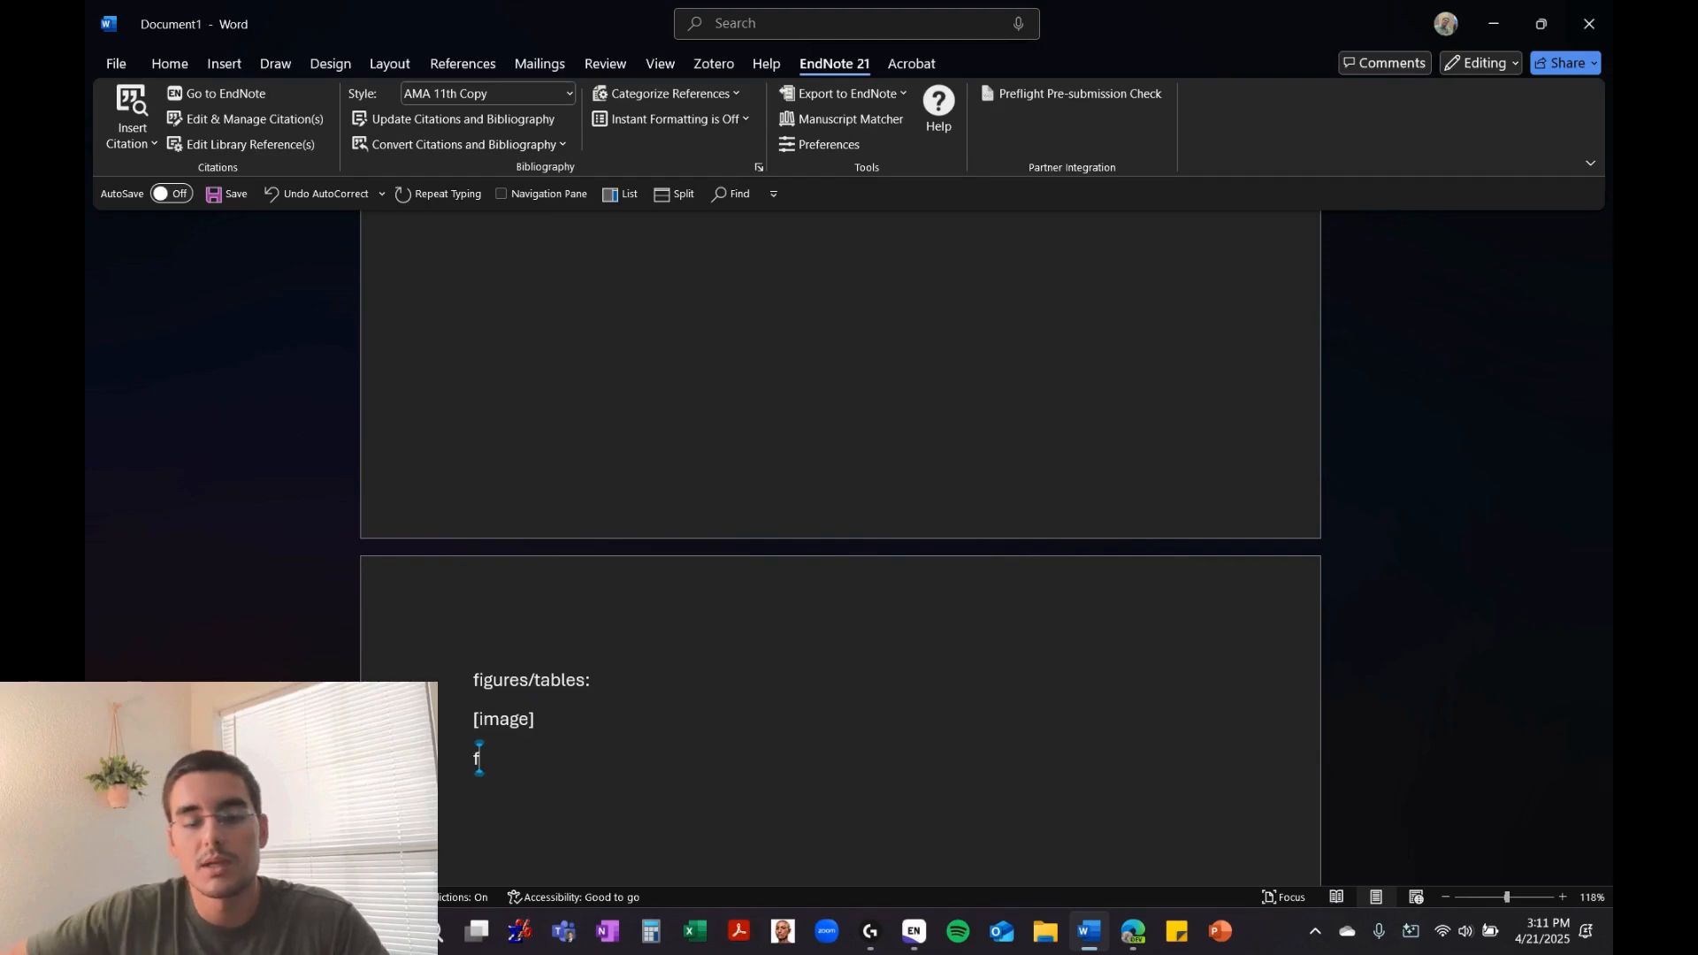
type("Figure 1.")
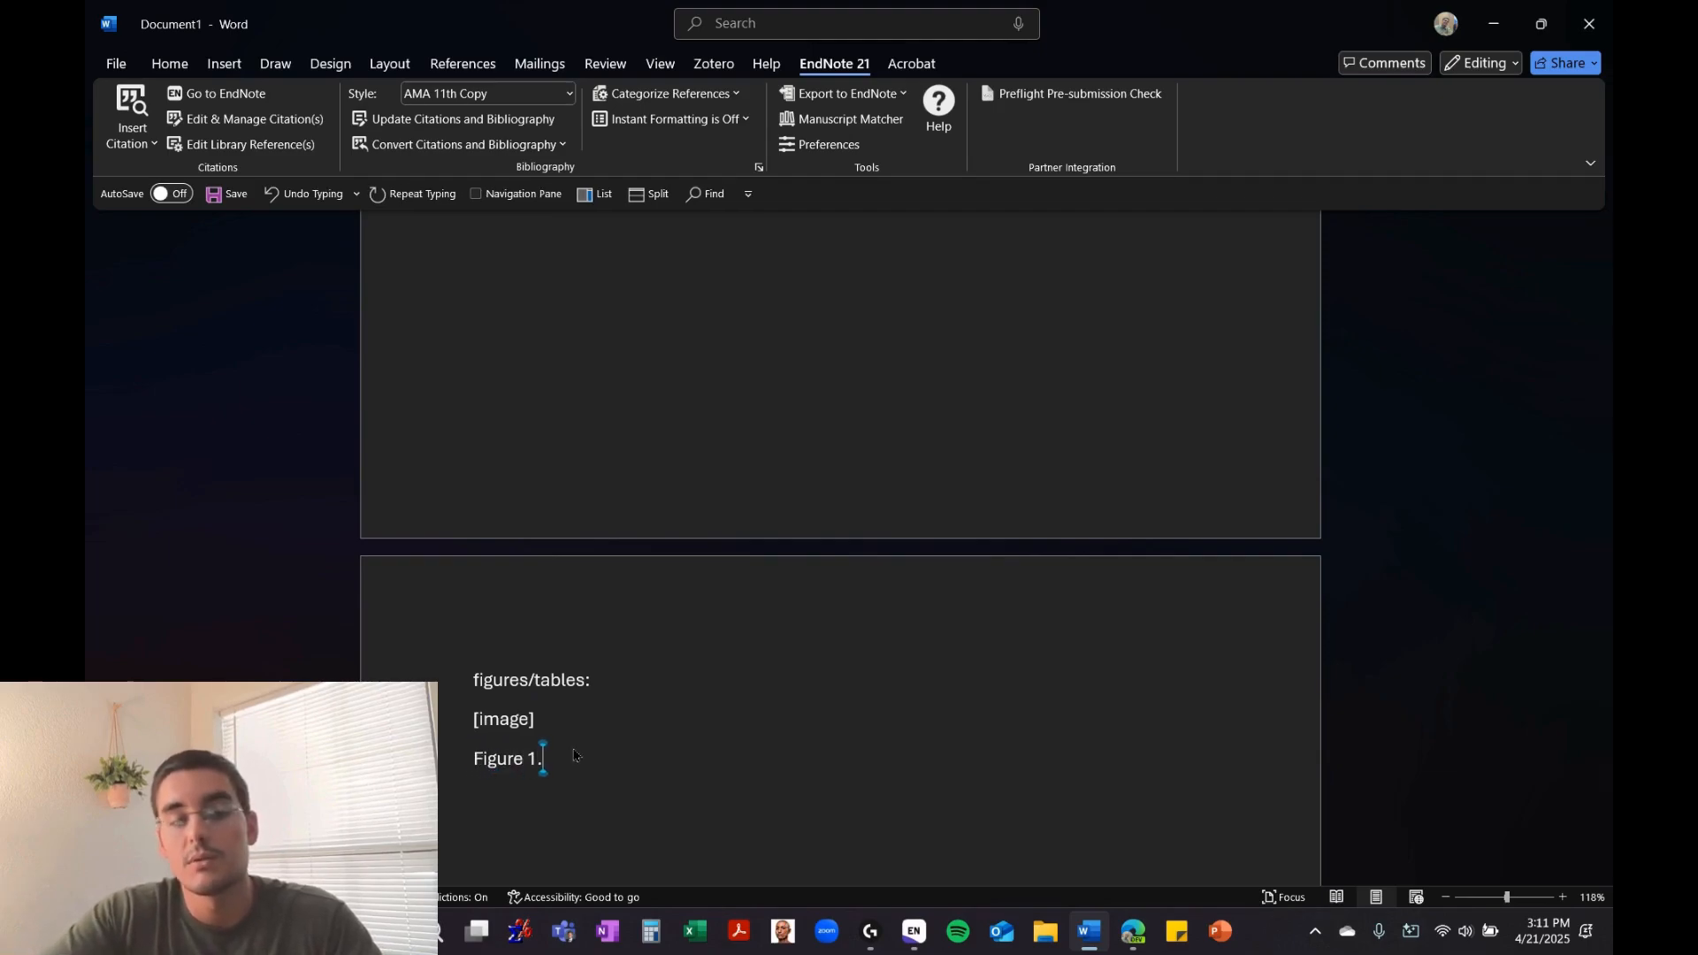
Delete the "[image]" and "Figure 1." lines below the "figures/tables:" heading
key("shift+Left")
key("shift+Left")
key("shift+Left")
key("shift+Left")
key("shift+Left")
key("shift+Left")
key("shift+Left")
key("shift+Left")
key("shift+Left")
key("shift+Left")
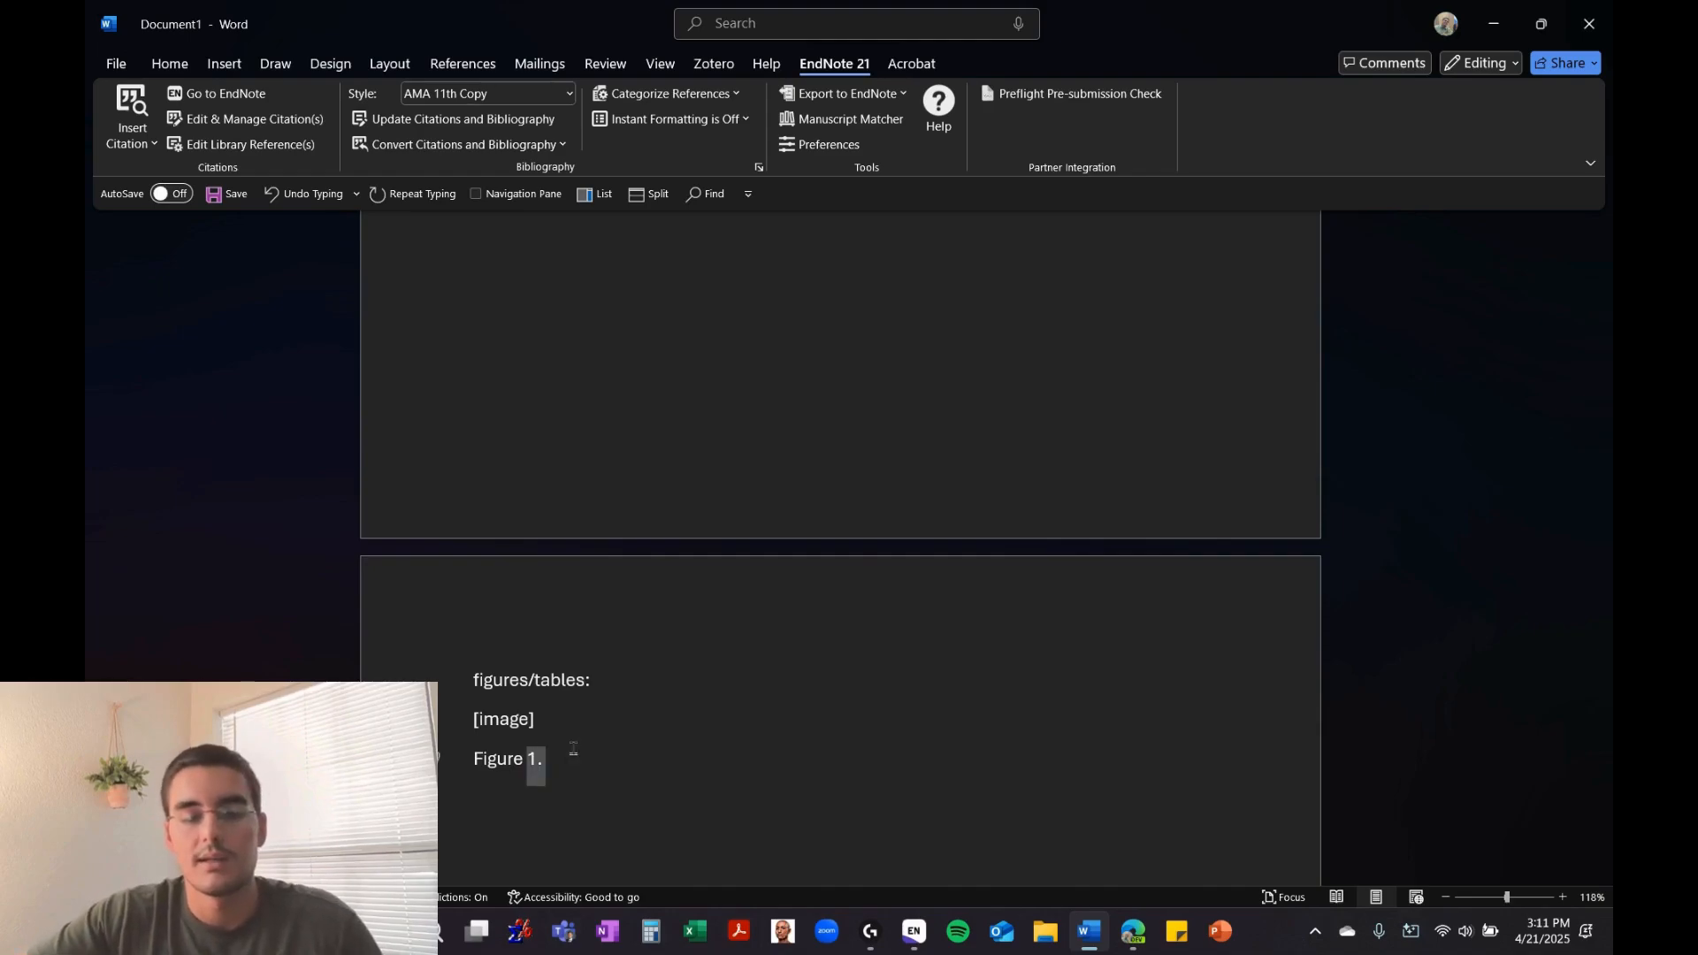
key("shift+Left")
key("shift+Left")
key("shift+Left")
key("shift+Left")
key("shift+Left")
key("shift+Left")
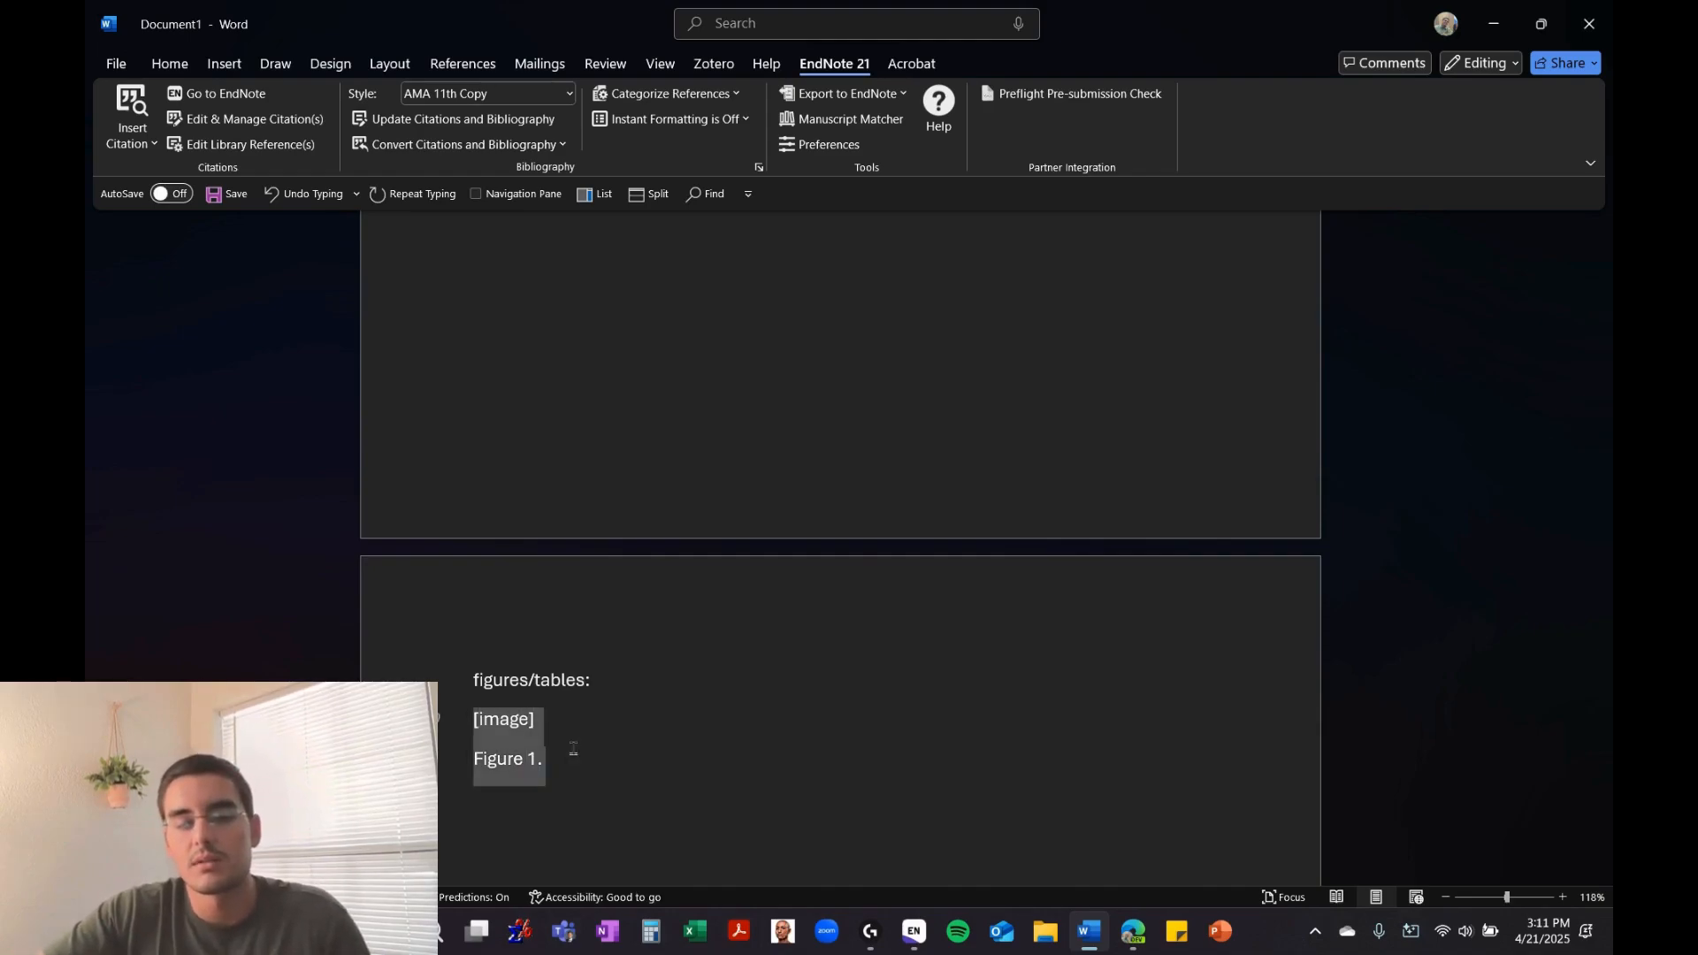
key("BackSpace")
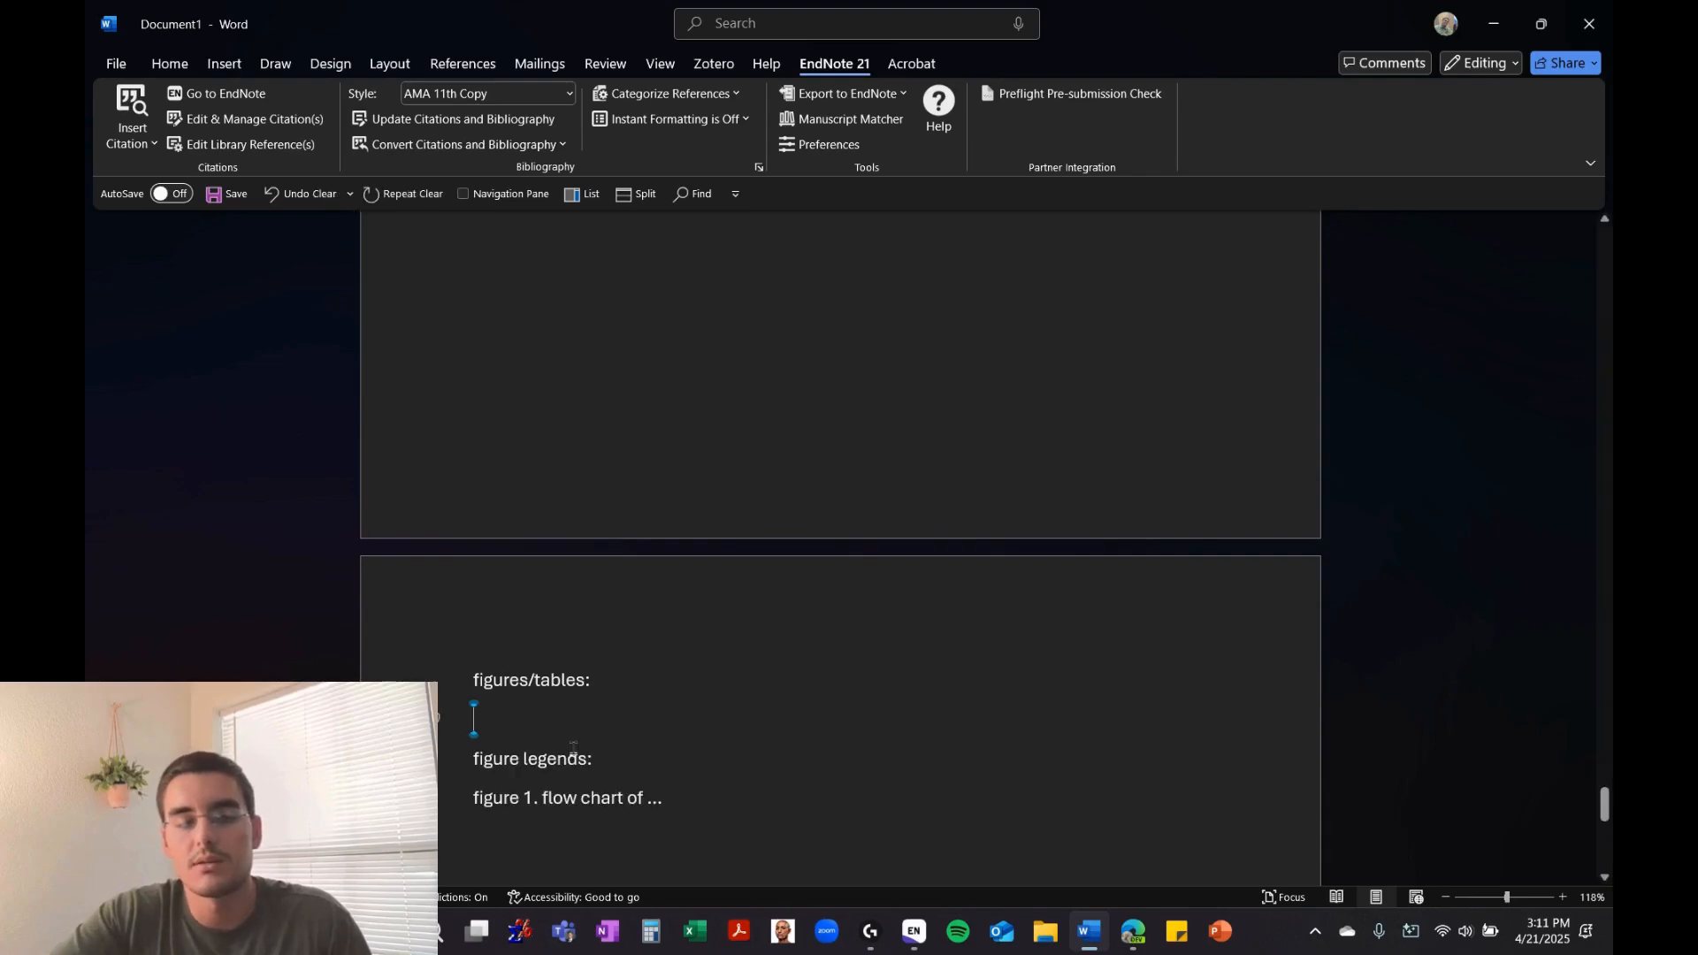
Remove the "figure legends:" heading and the empty line so the flow chart legend directly follows "figures/tables:"
key("Delete")
key("Delete")
key("Delete")
key("Delete")
key("Delete")
key("Delete")
key("Delete")
key("Delete")
key("Delete")
key("Delete")
key("Delete")
key("Delete")
key("Delete")
key("Delete")
key("Delete")
key("Delete")
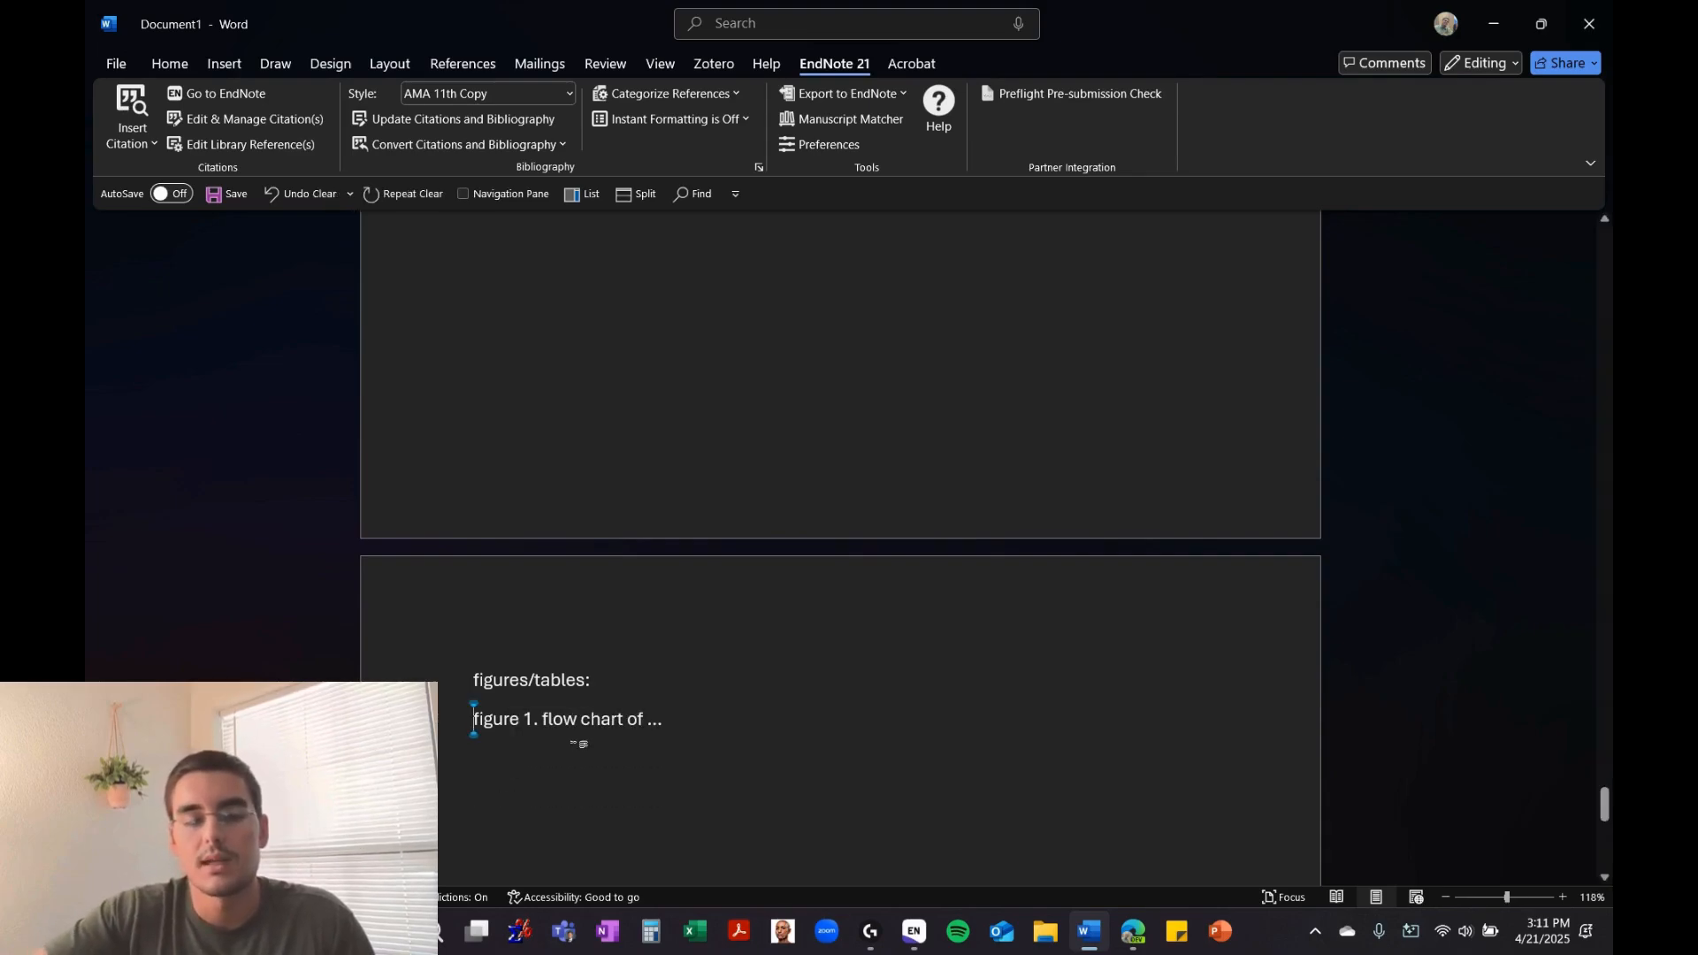
Insert the placeholder line "[image of figure 1]" between "figures/tables:" and the flow chart legend
key("Return")
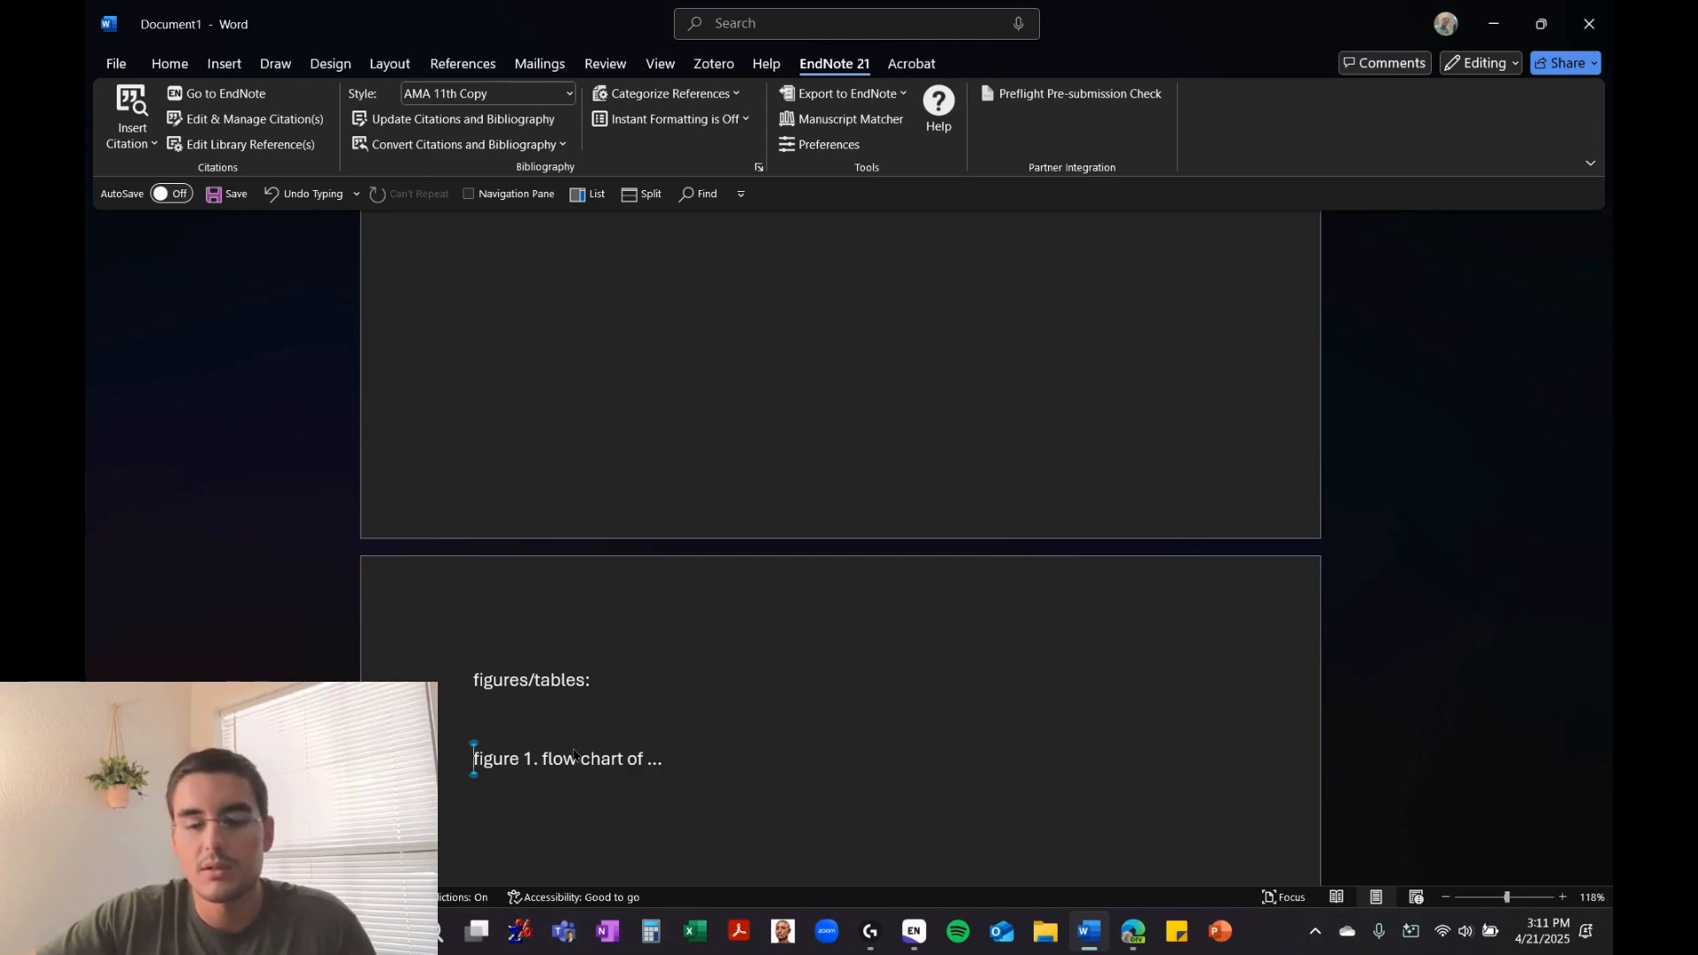
type("[imag")
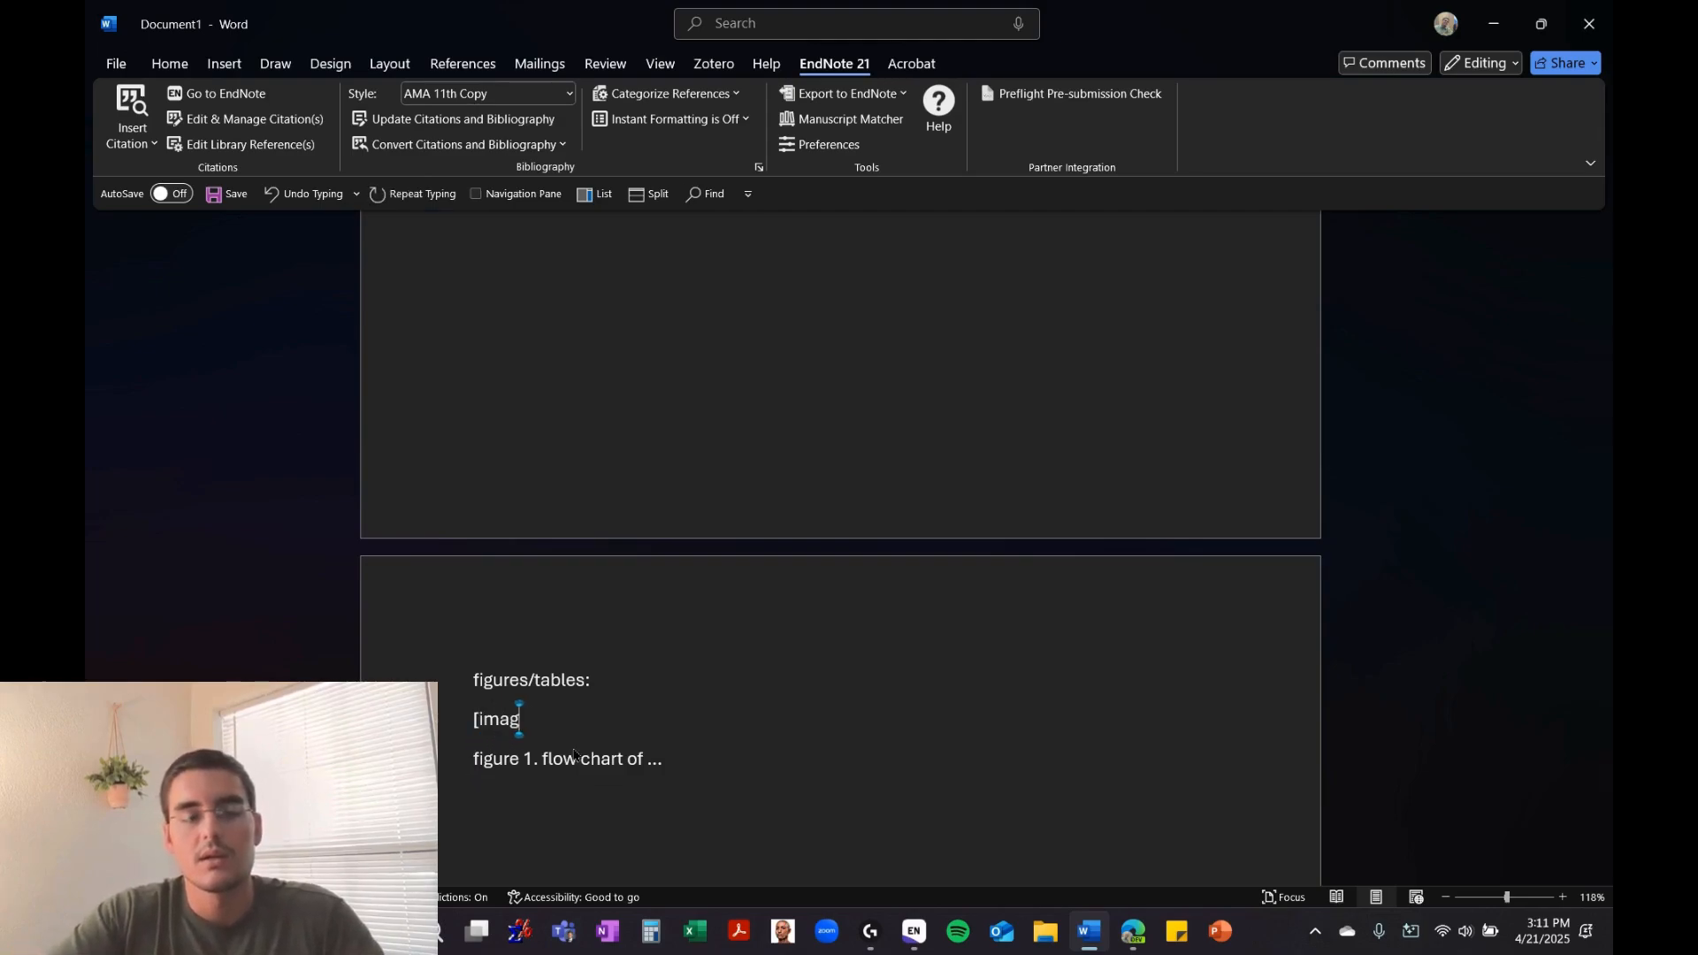
type("e of figure ")
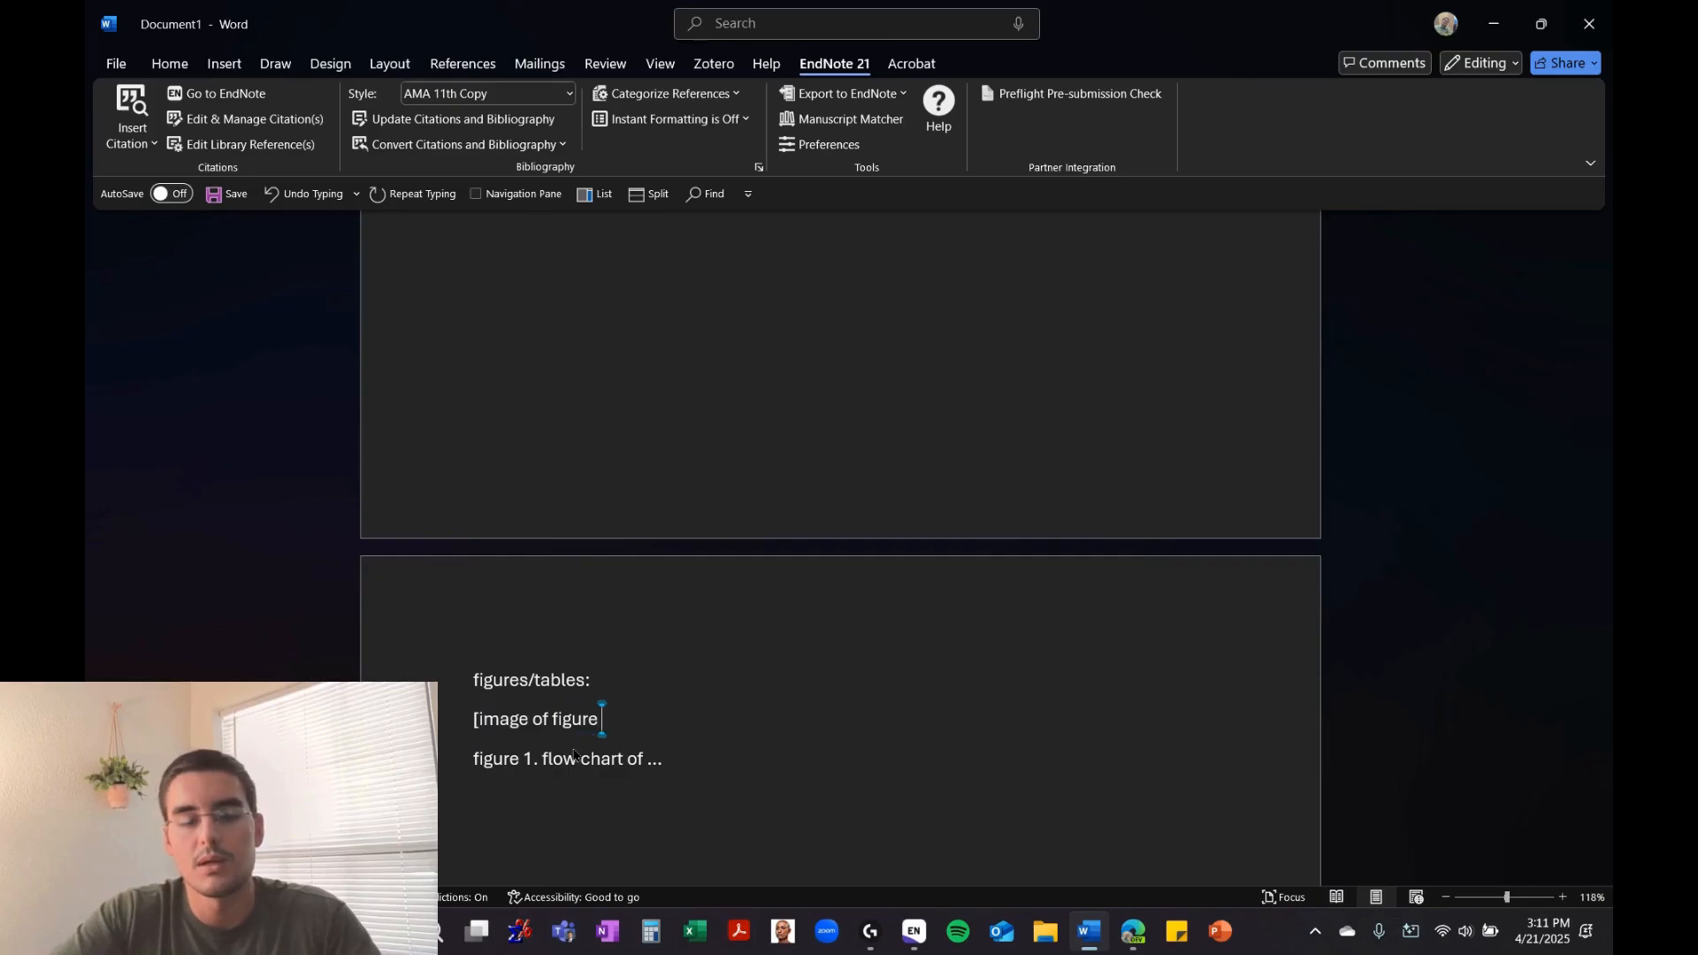
type("']")
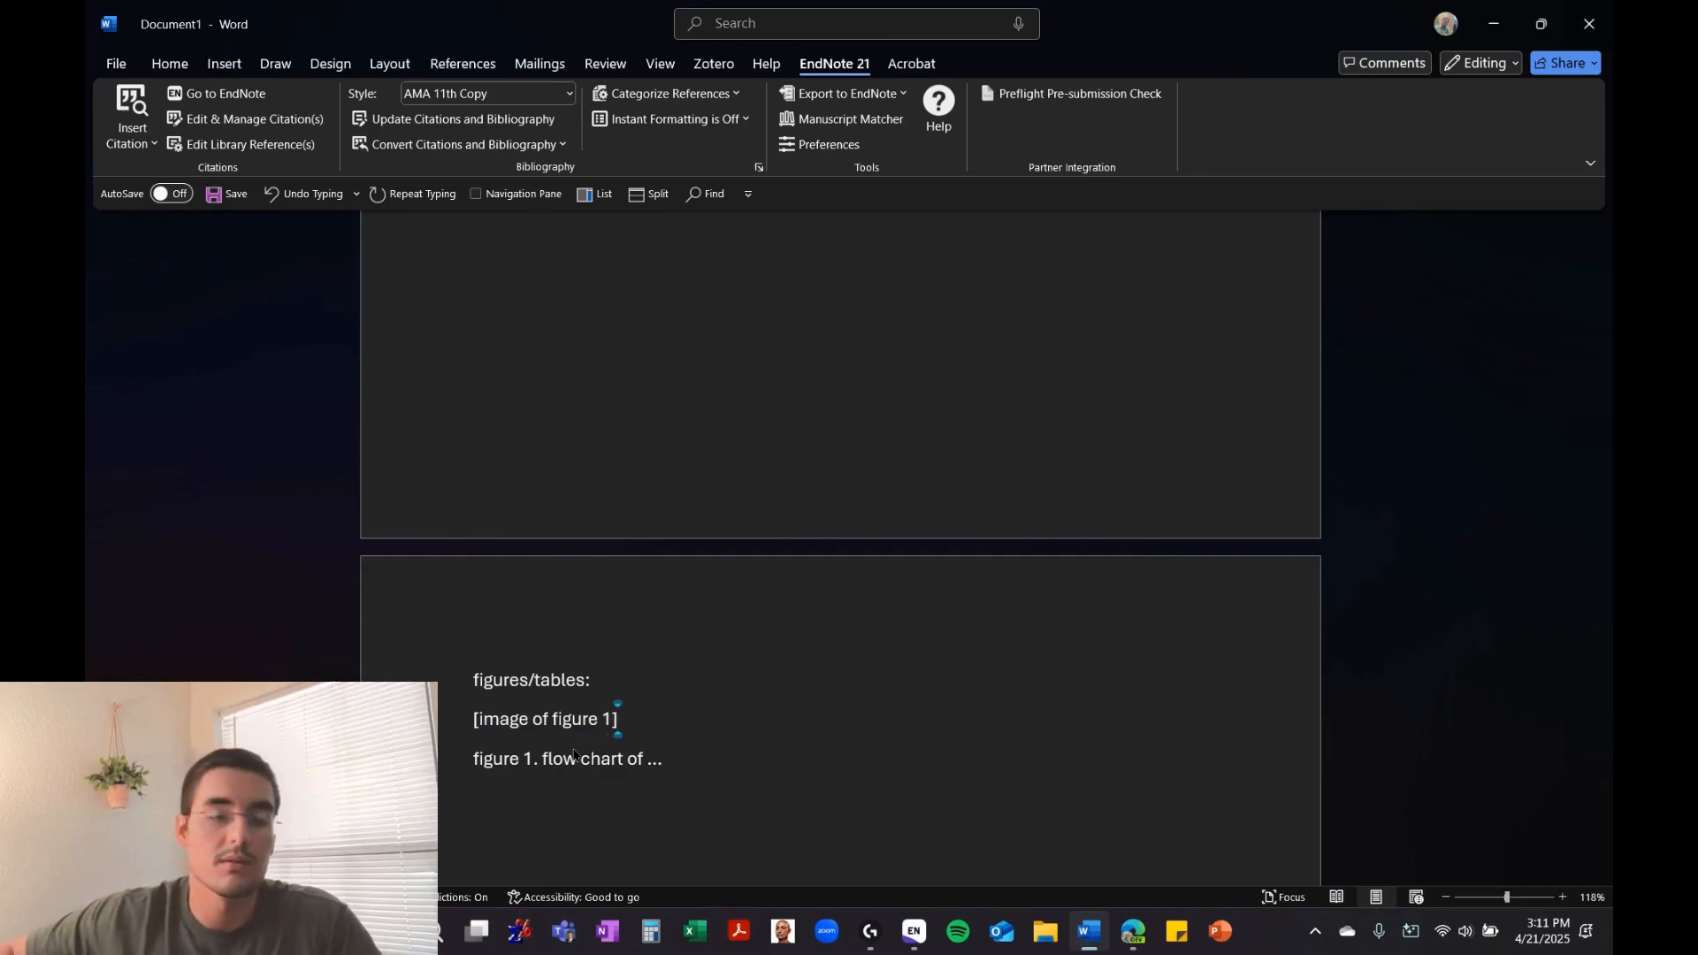
double_click(677, 752)
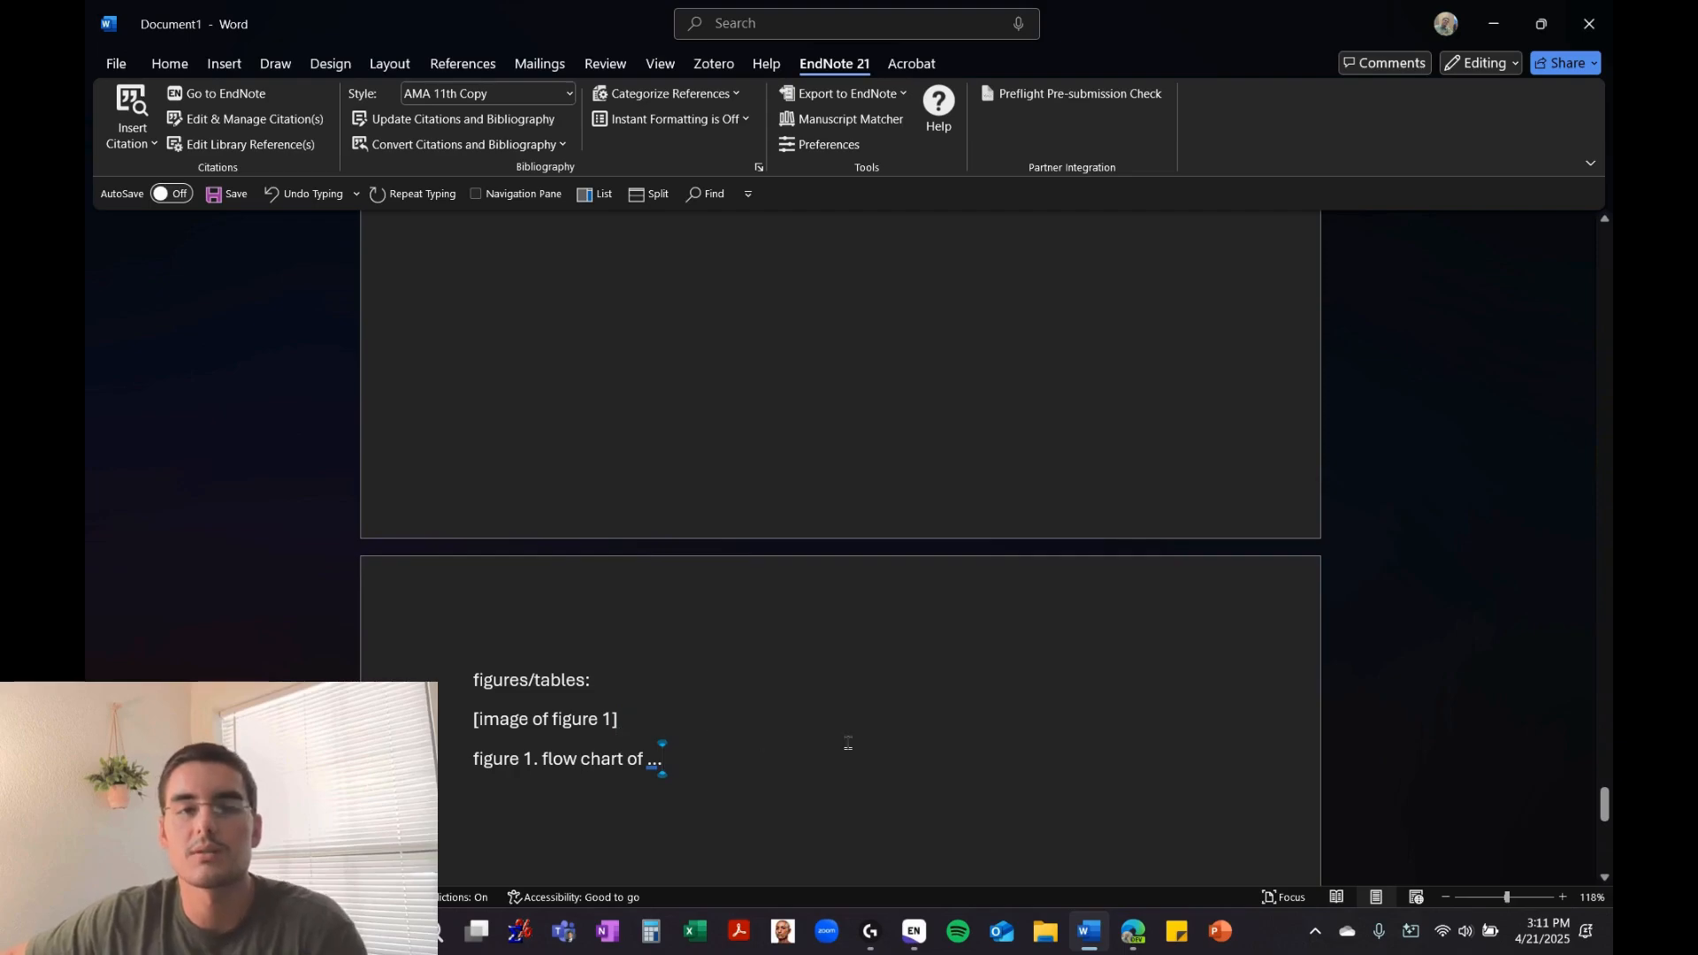
Review the outline's pages from the figures/tables page back to the abstract and abbreviations pages
scroll(942, 720, "down", 6)
scroll(942, 720, "up", 10)
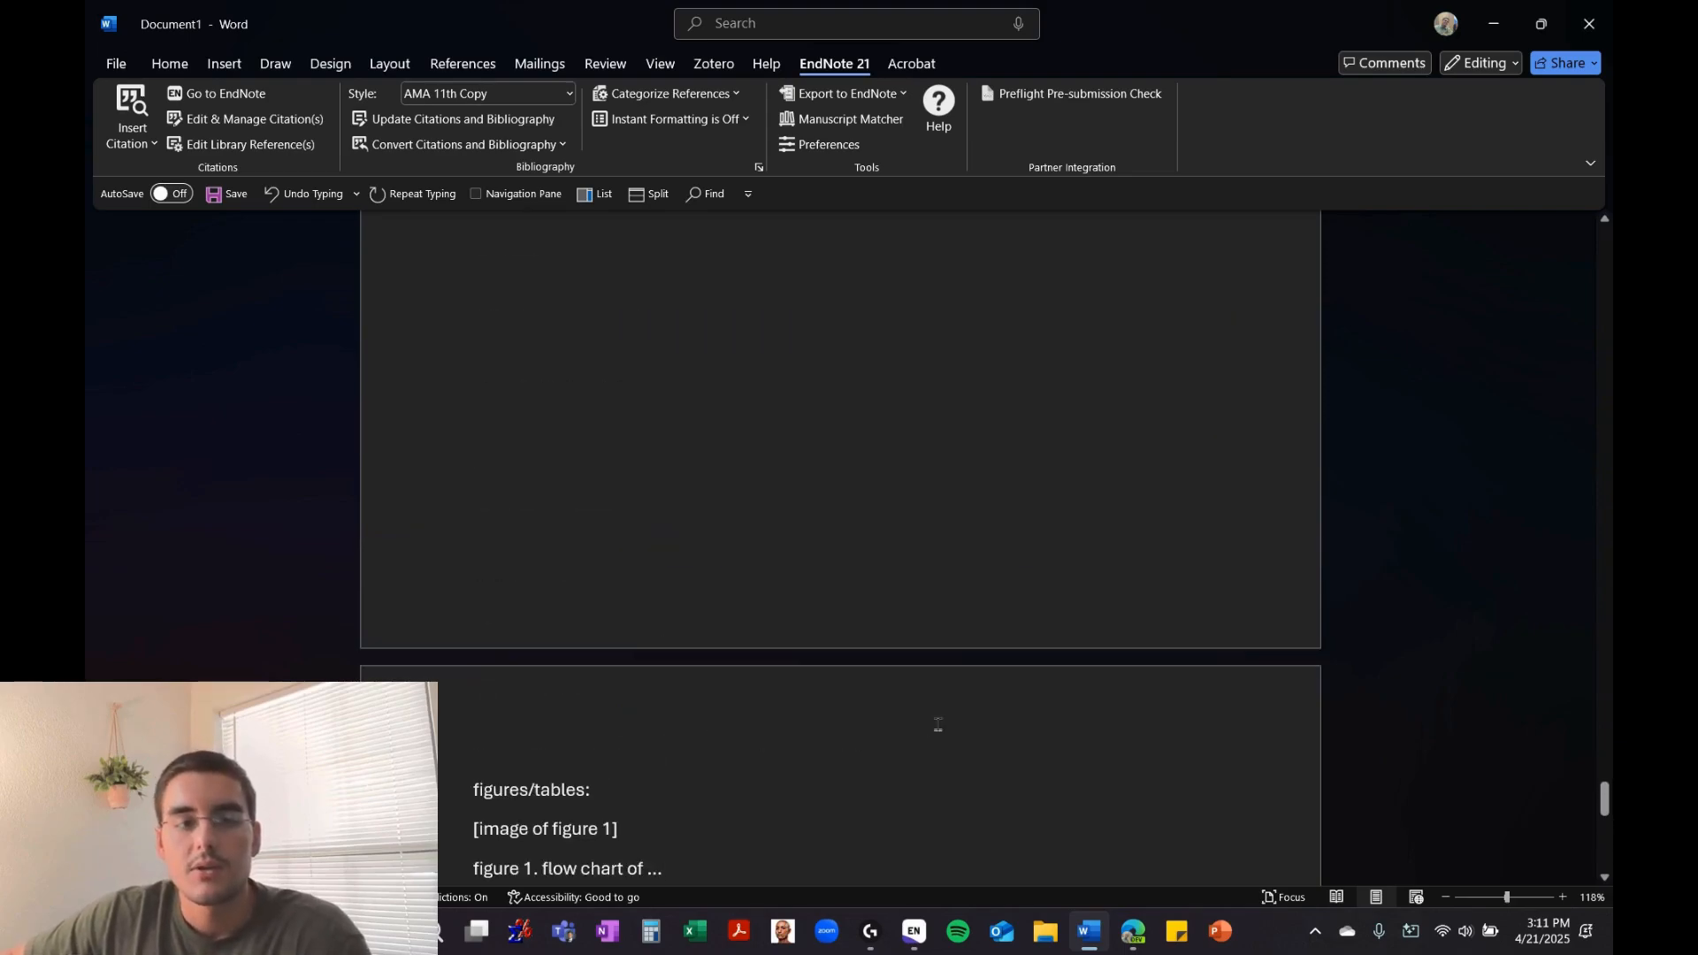
scroll(942, 720, "up", 10)
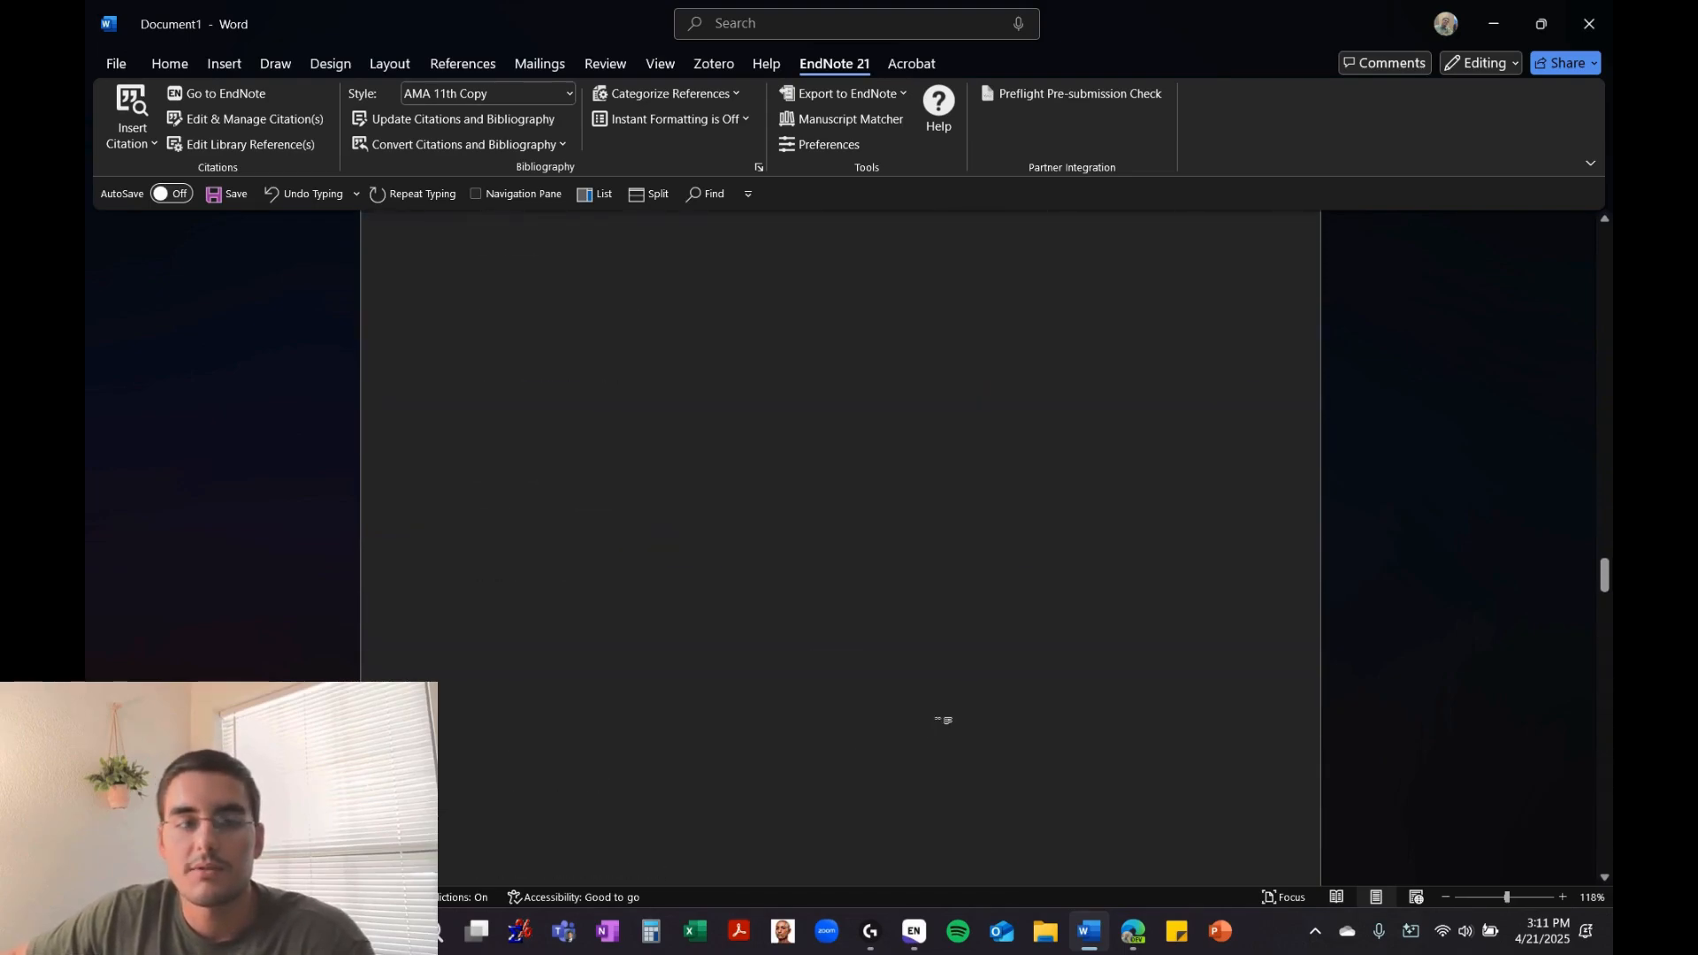
scroll(942, 720, "up", 5)
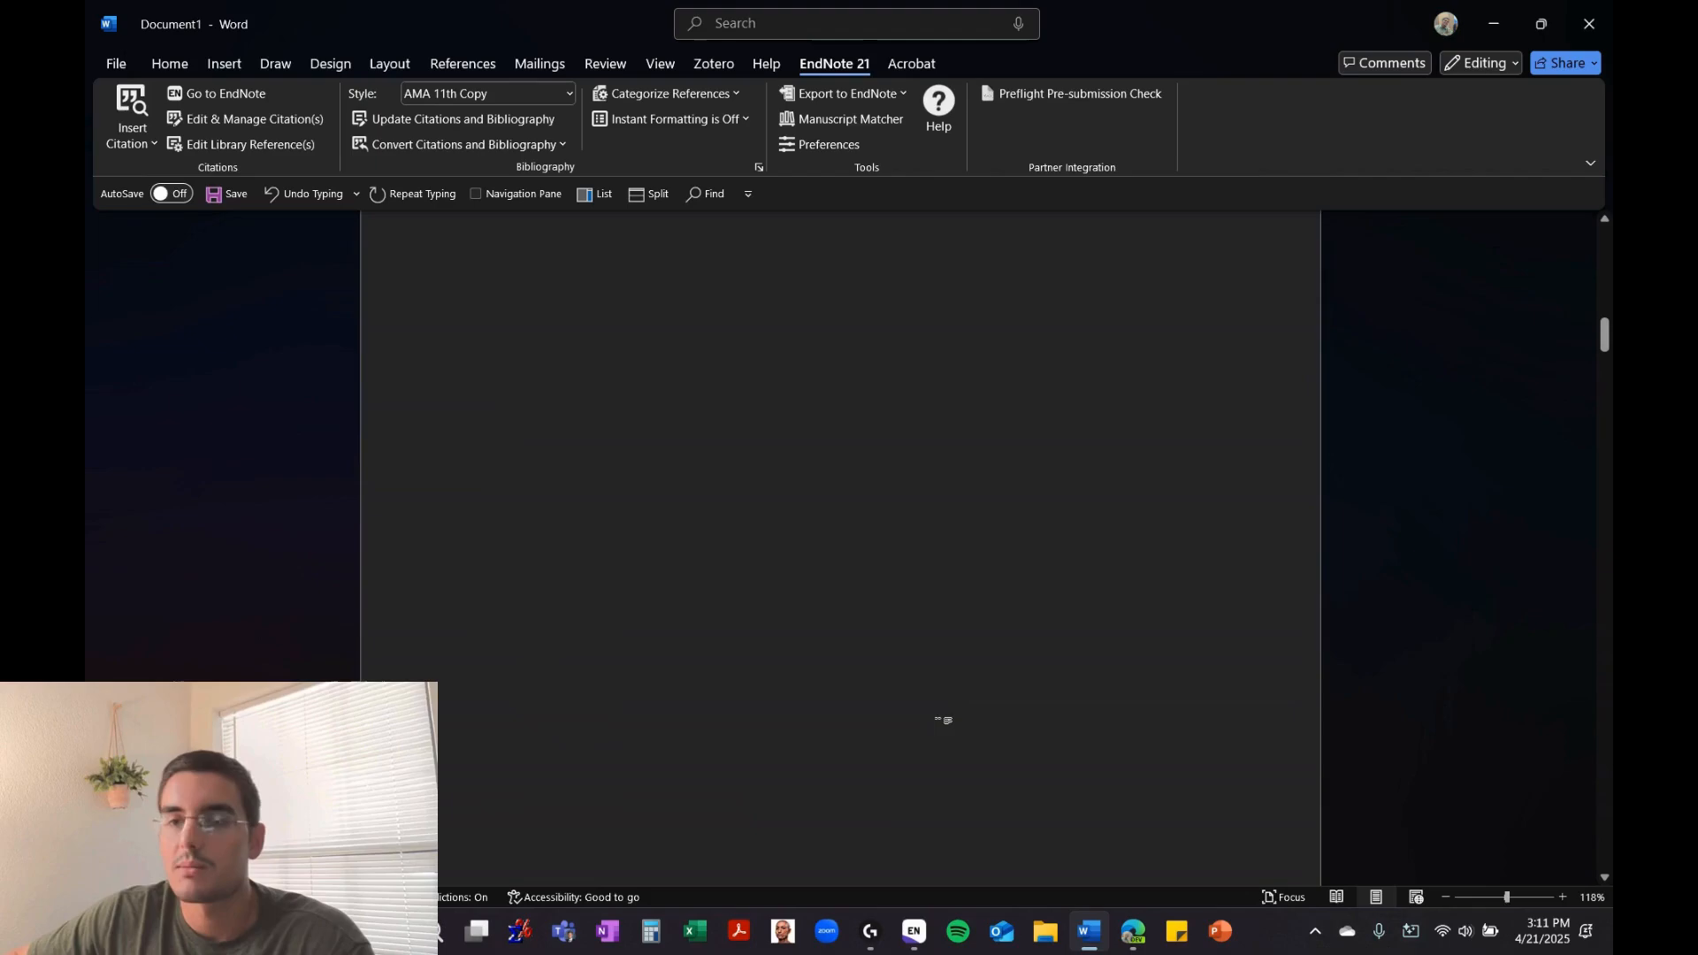
scroll(942, 720, "down", 3)
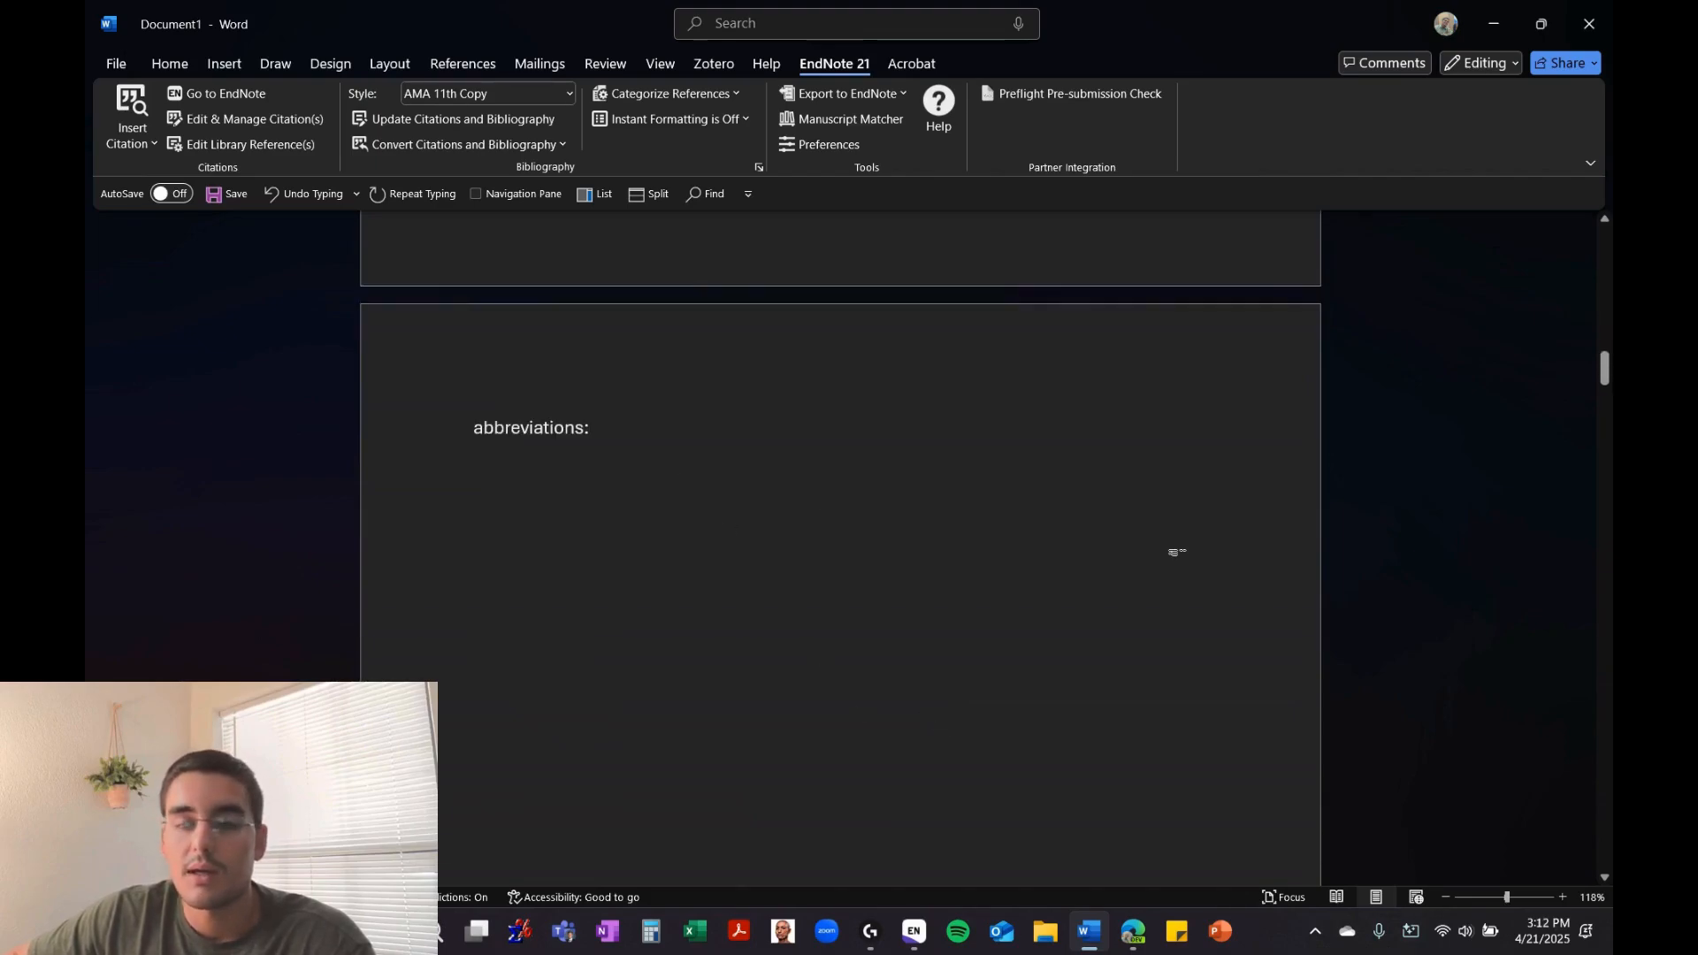
scroll(1177, 552, "up", 10)
scroll(1181, 555, "down", 5)
scroll(1183, 557, "down", 2)
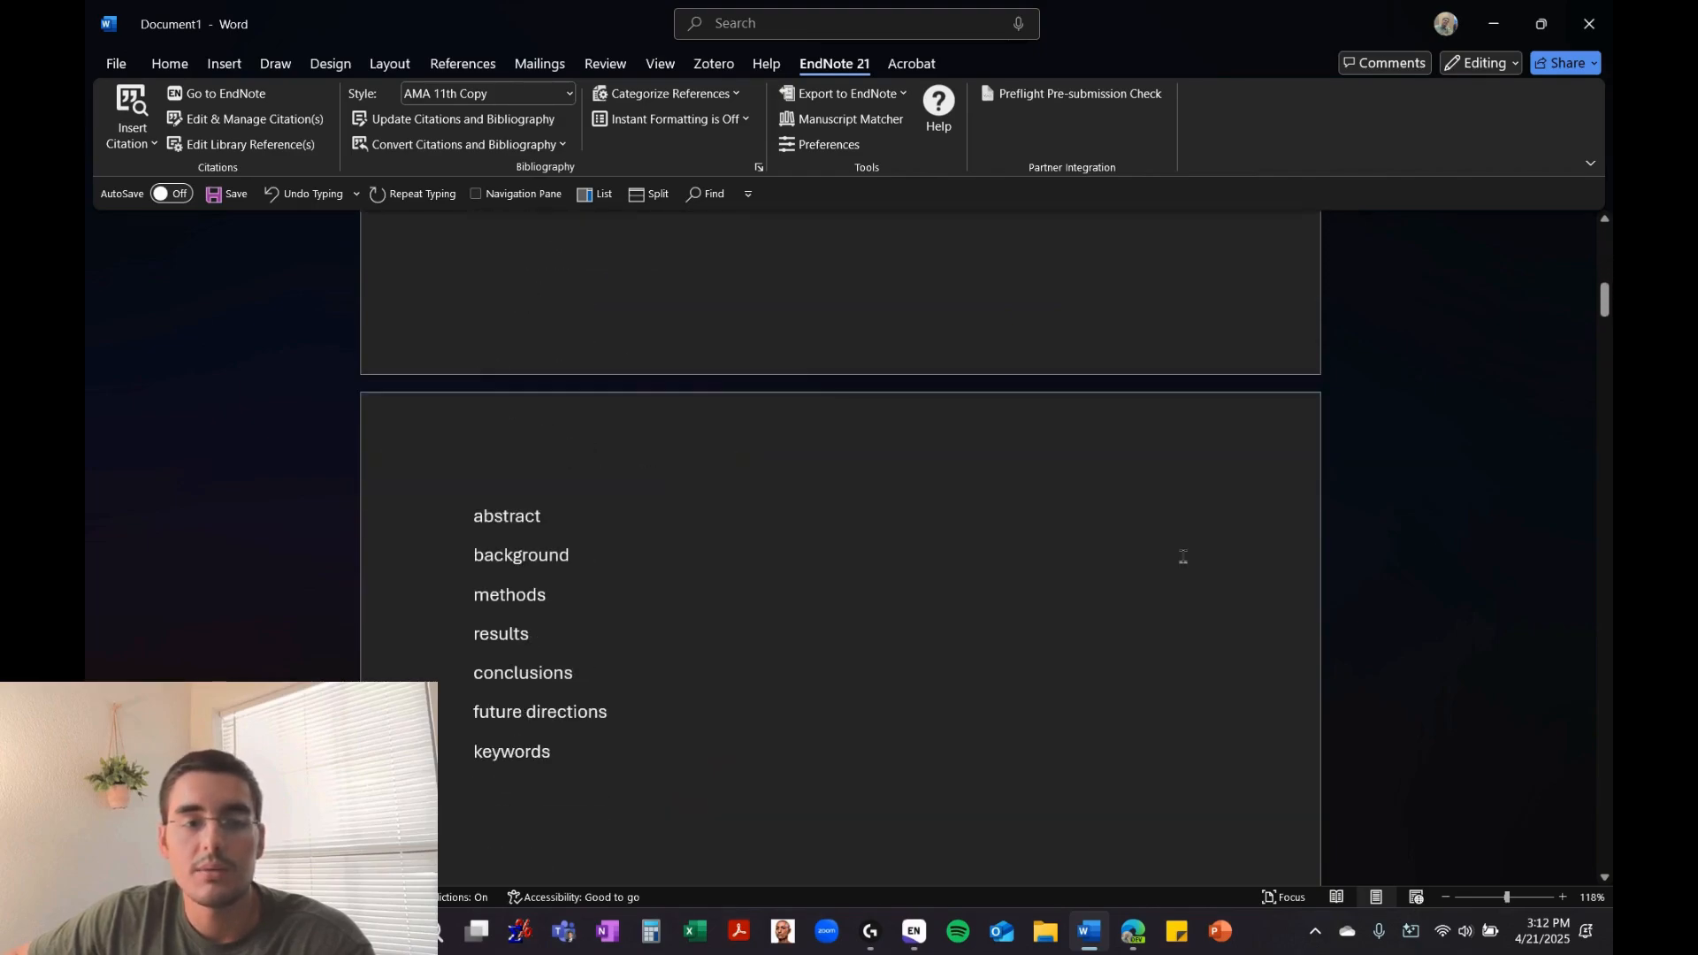
Add the line "history of radiotherapy in head and neck cancer" below "background:" and begin a new line after it
scroll(708, 581, "down", 10)
scroll(708, 581, "down", 12)
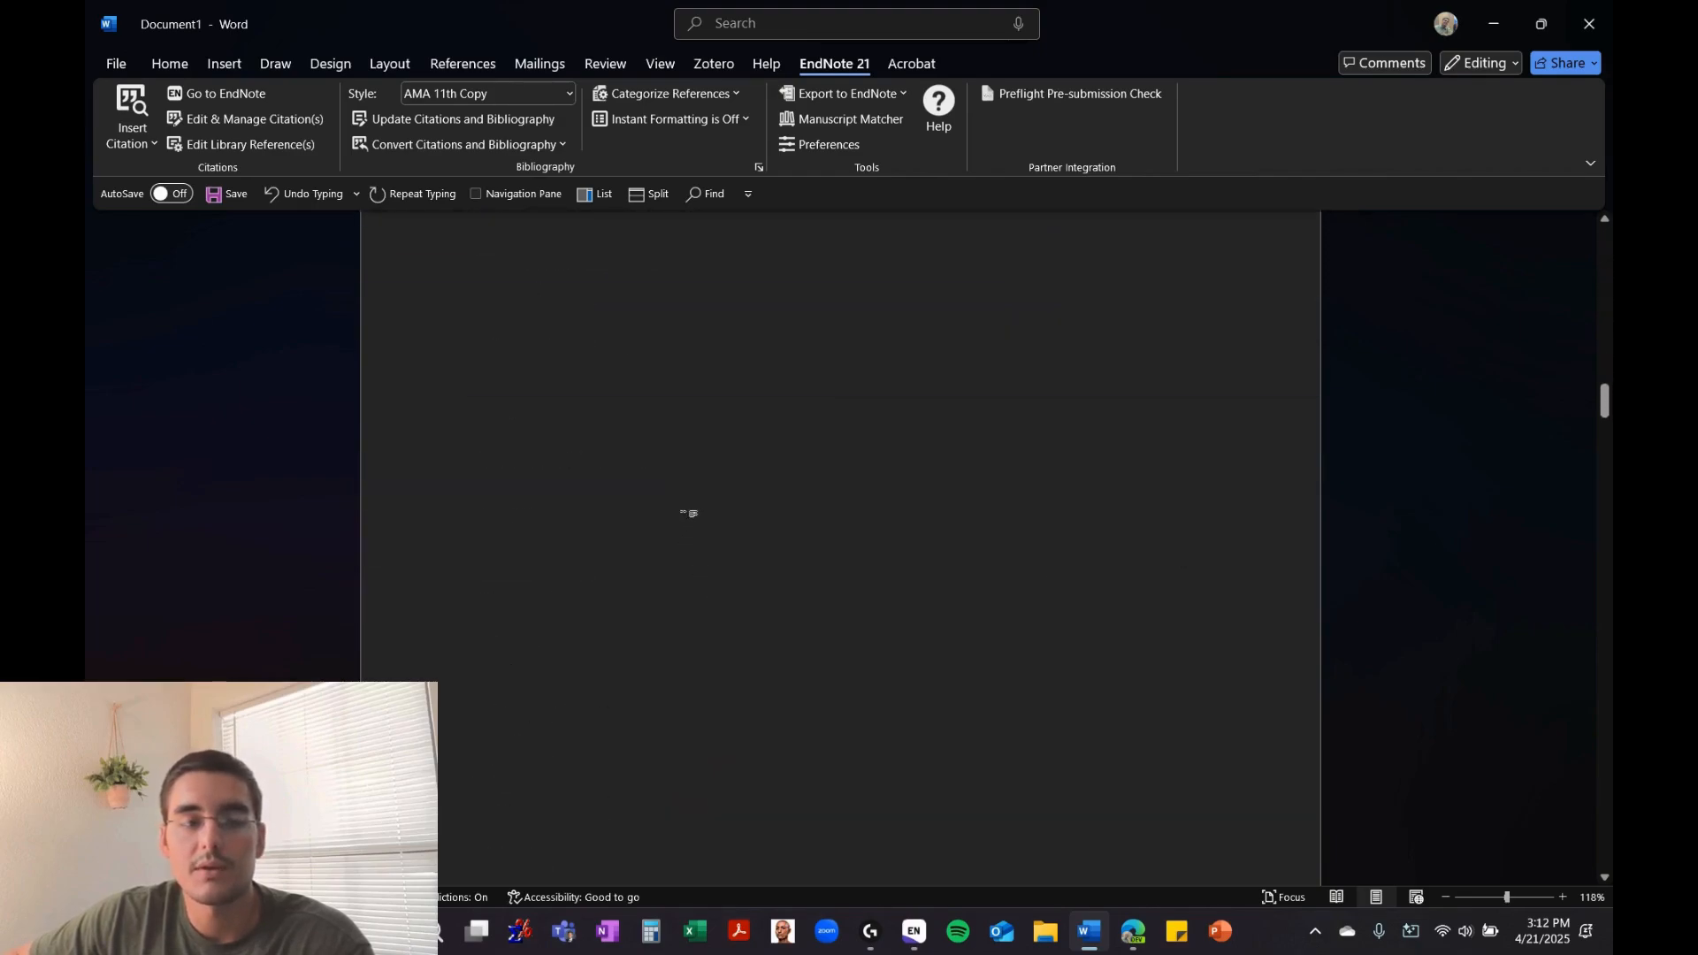
left_click(671, 385)
key("Return")
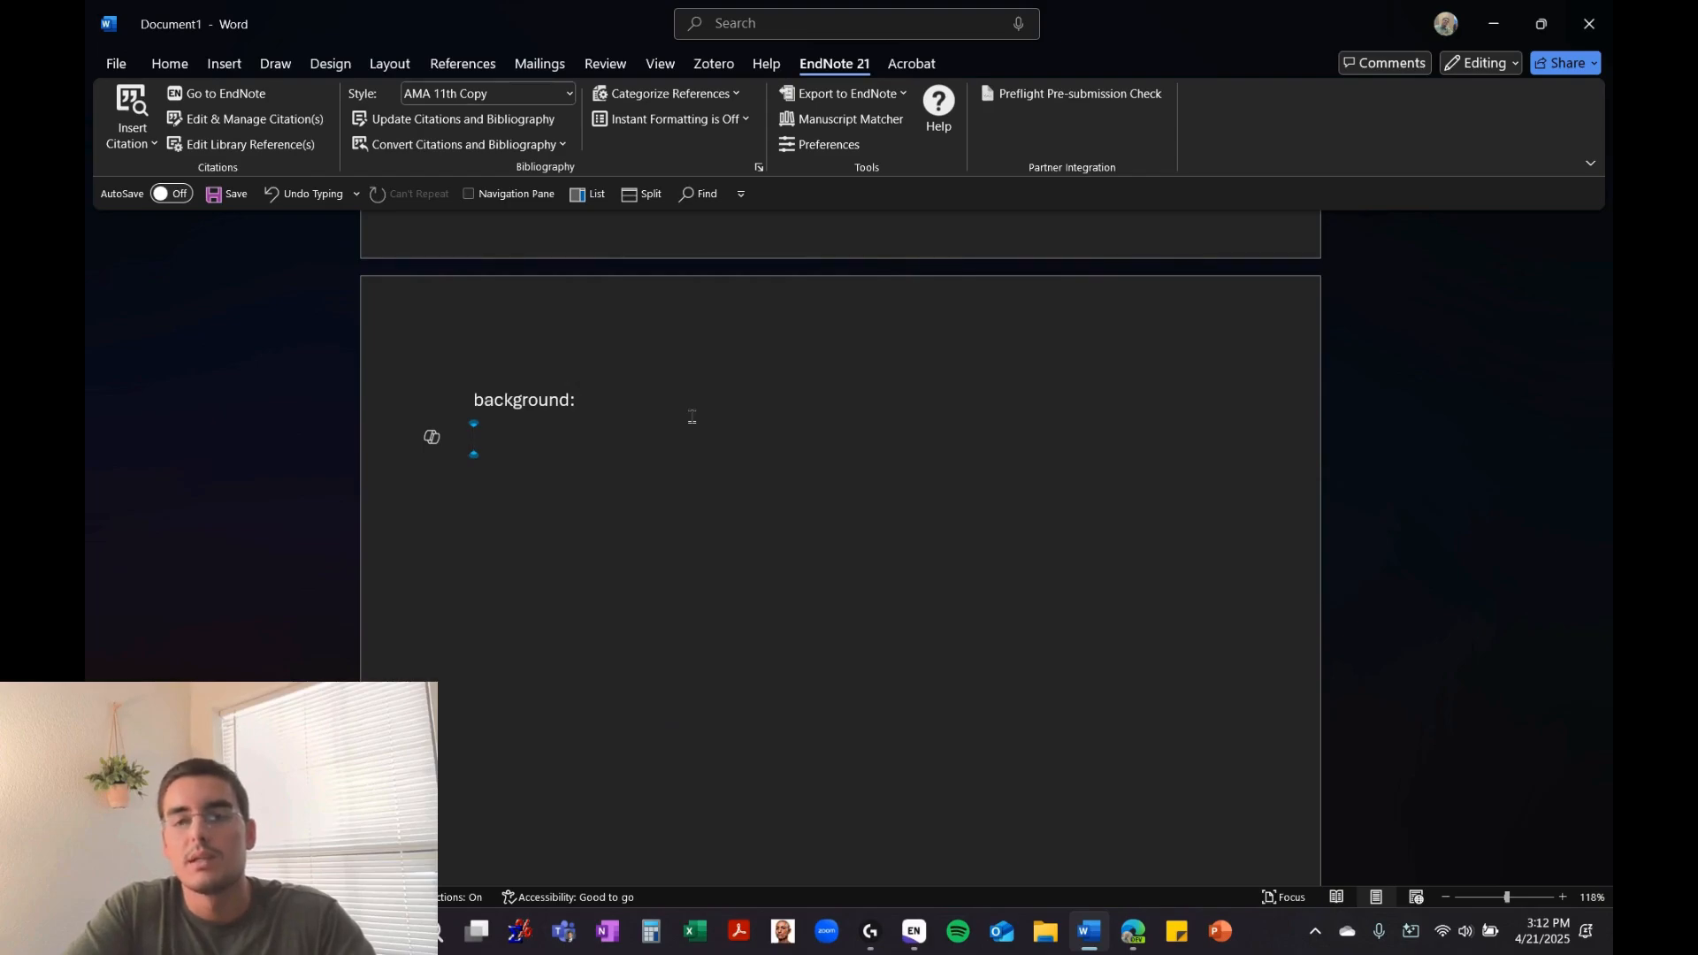
type("history of")
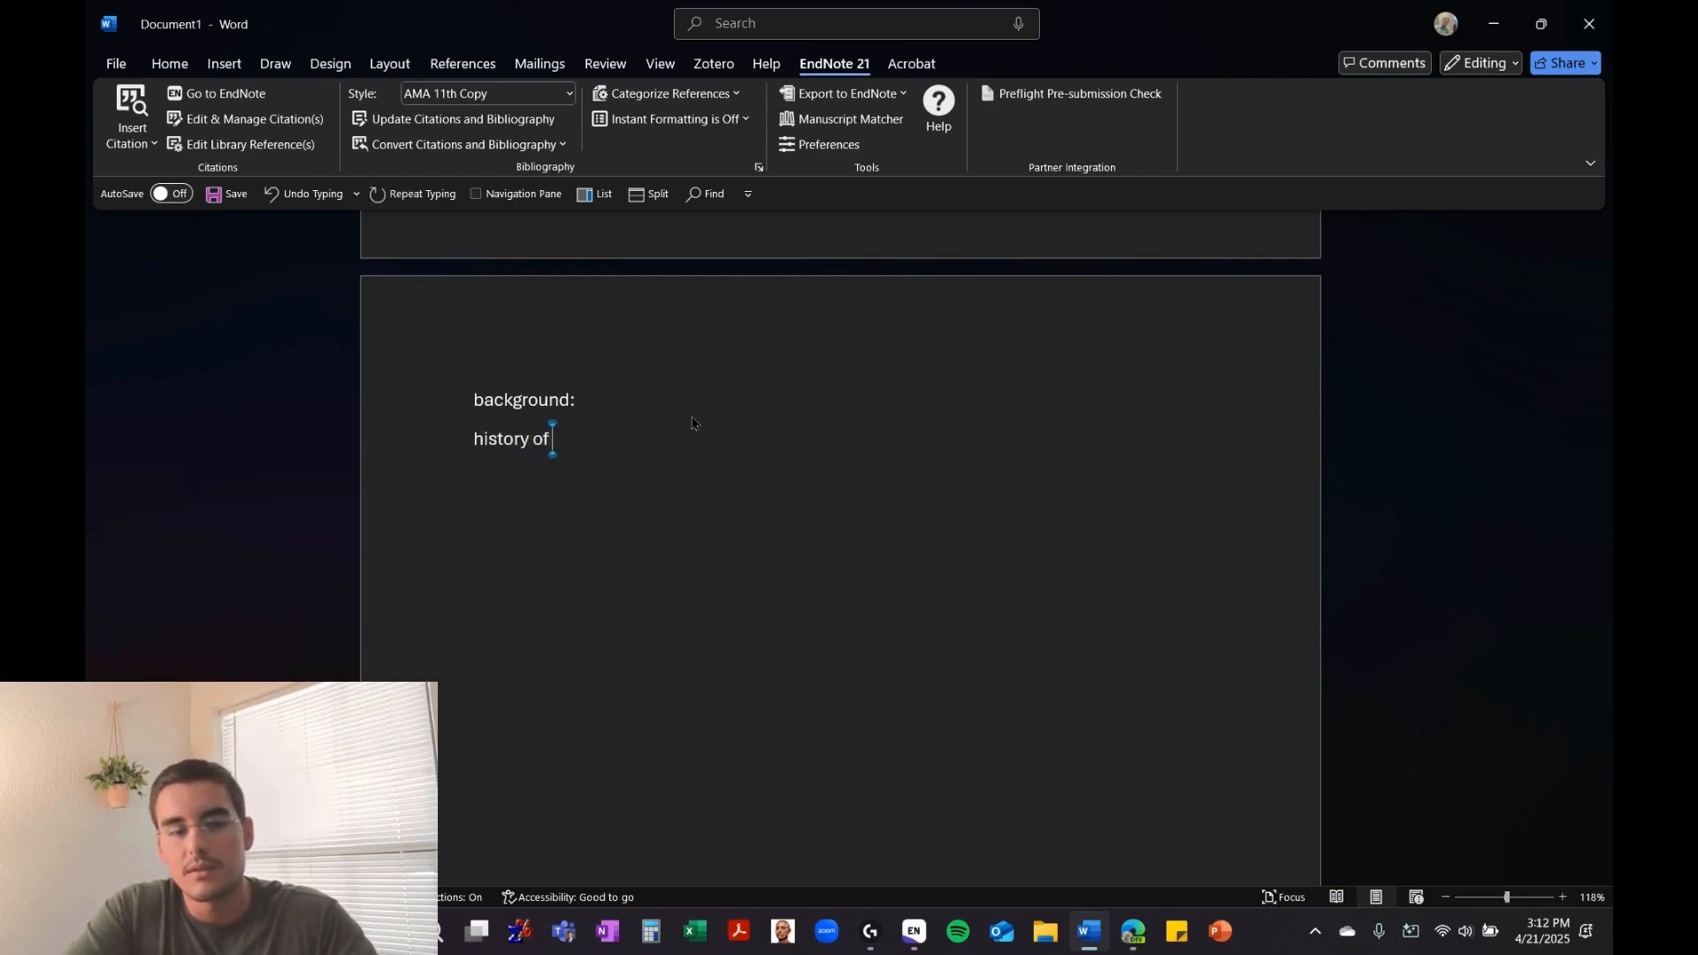
type(" radiotherapy")
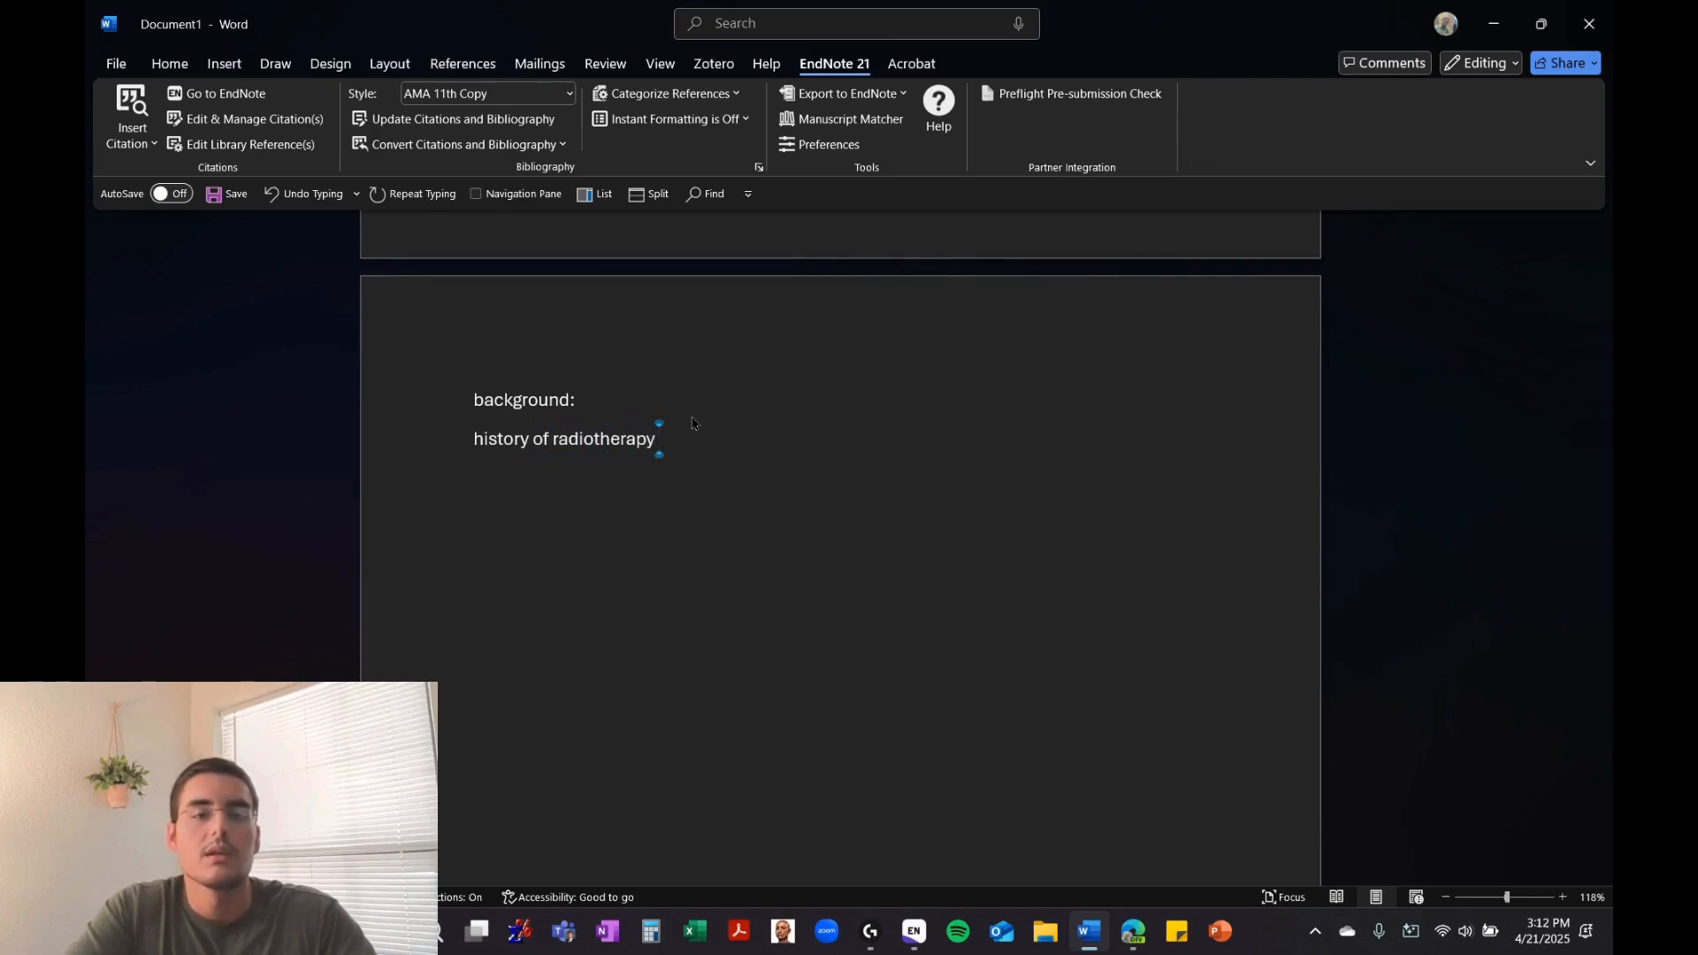
type(" in head and")
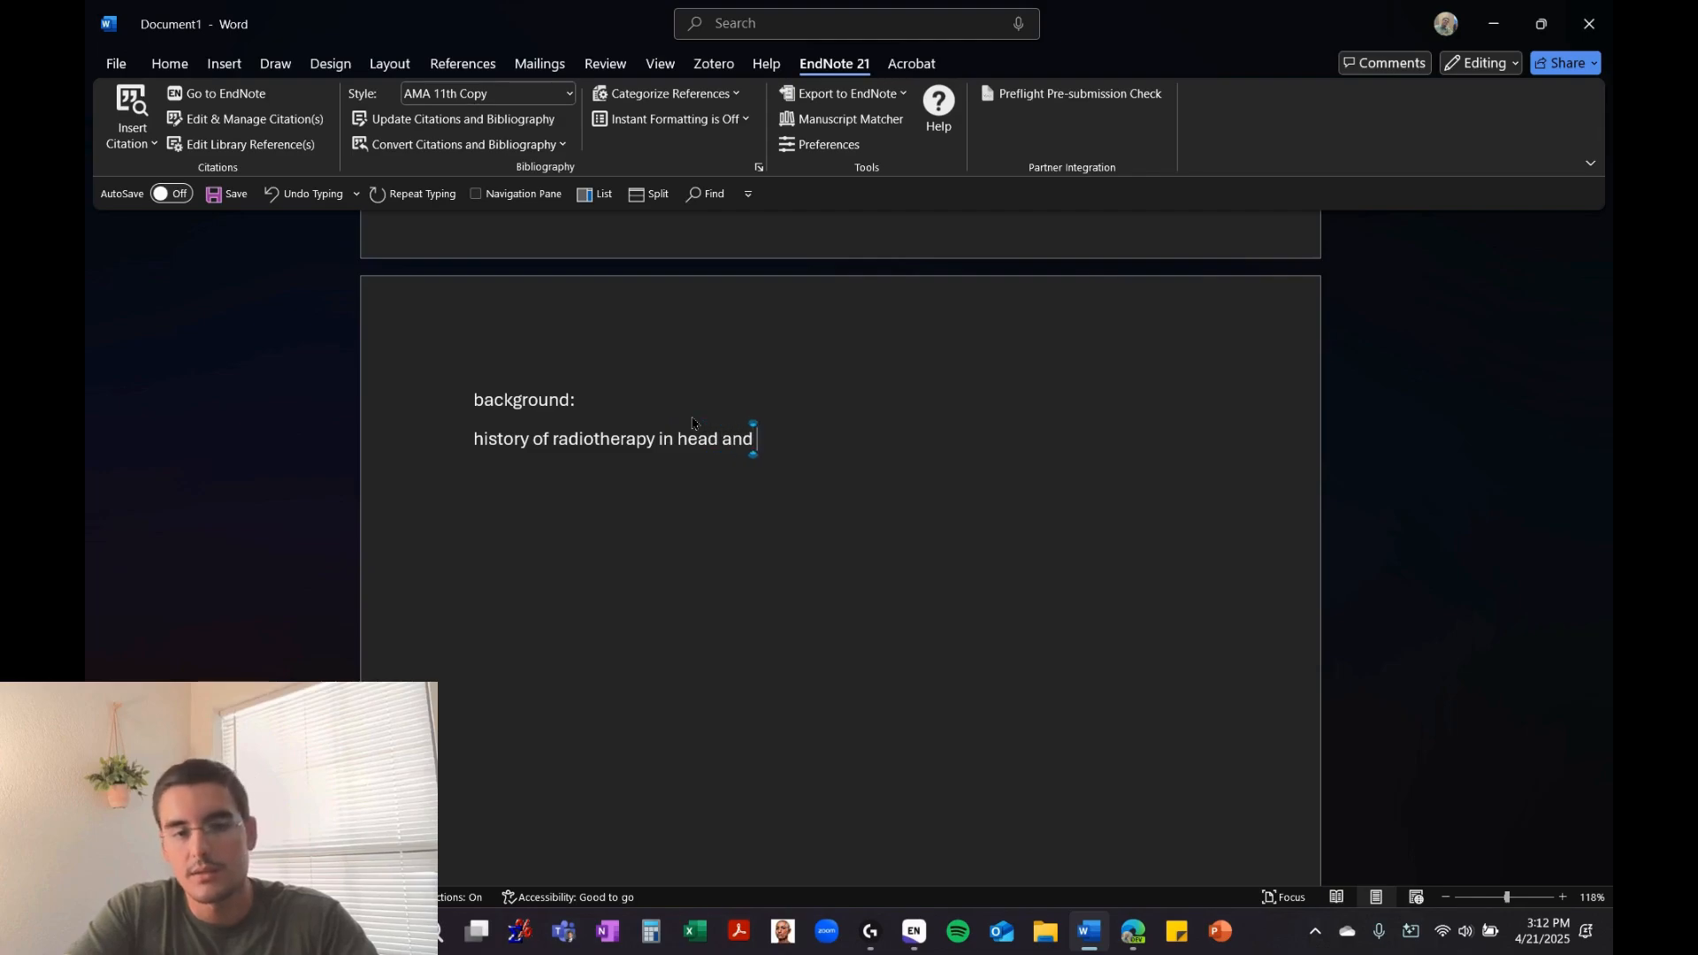
type(" neck cancer")
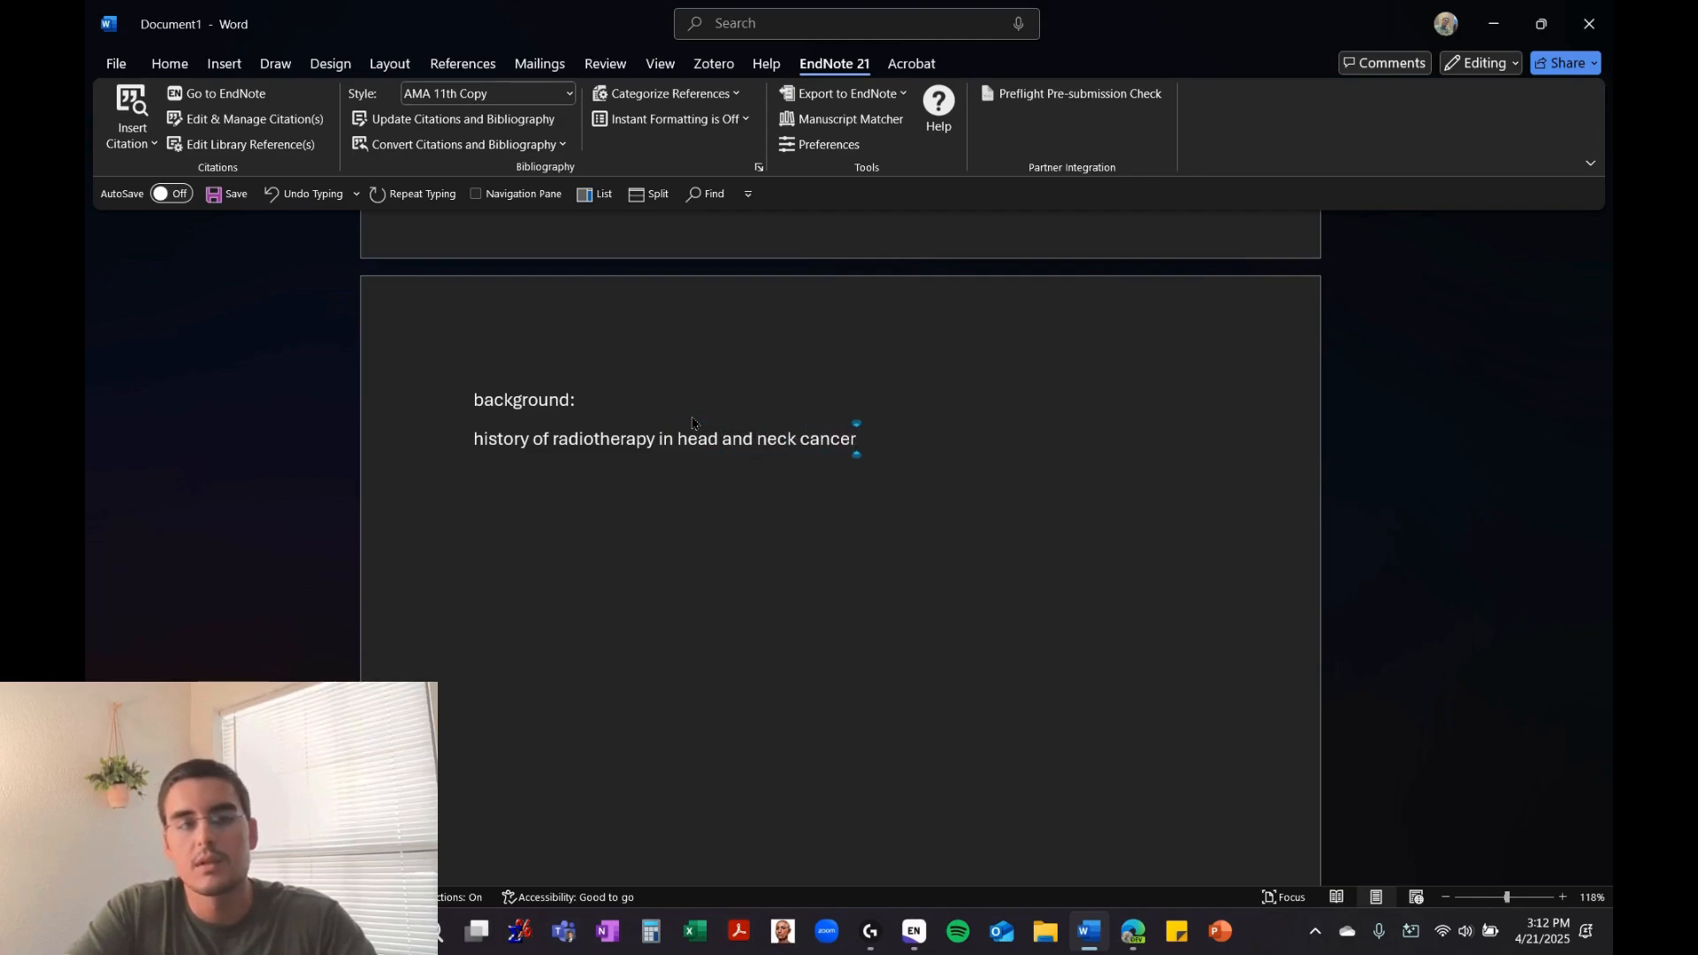
key("Return")
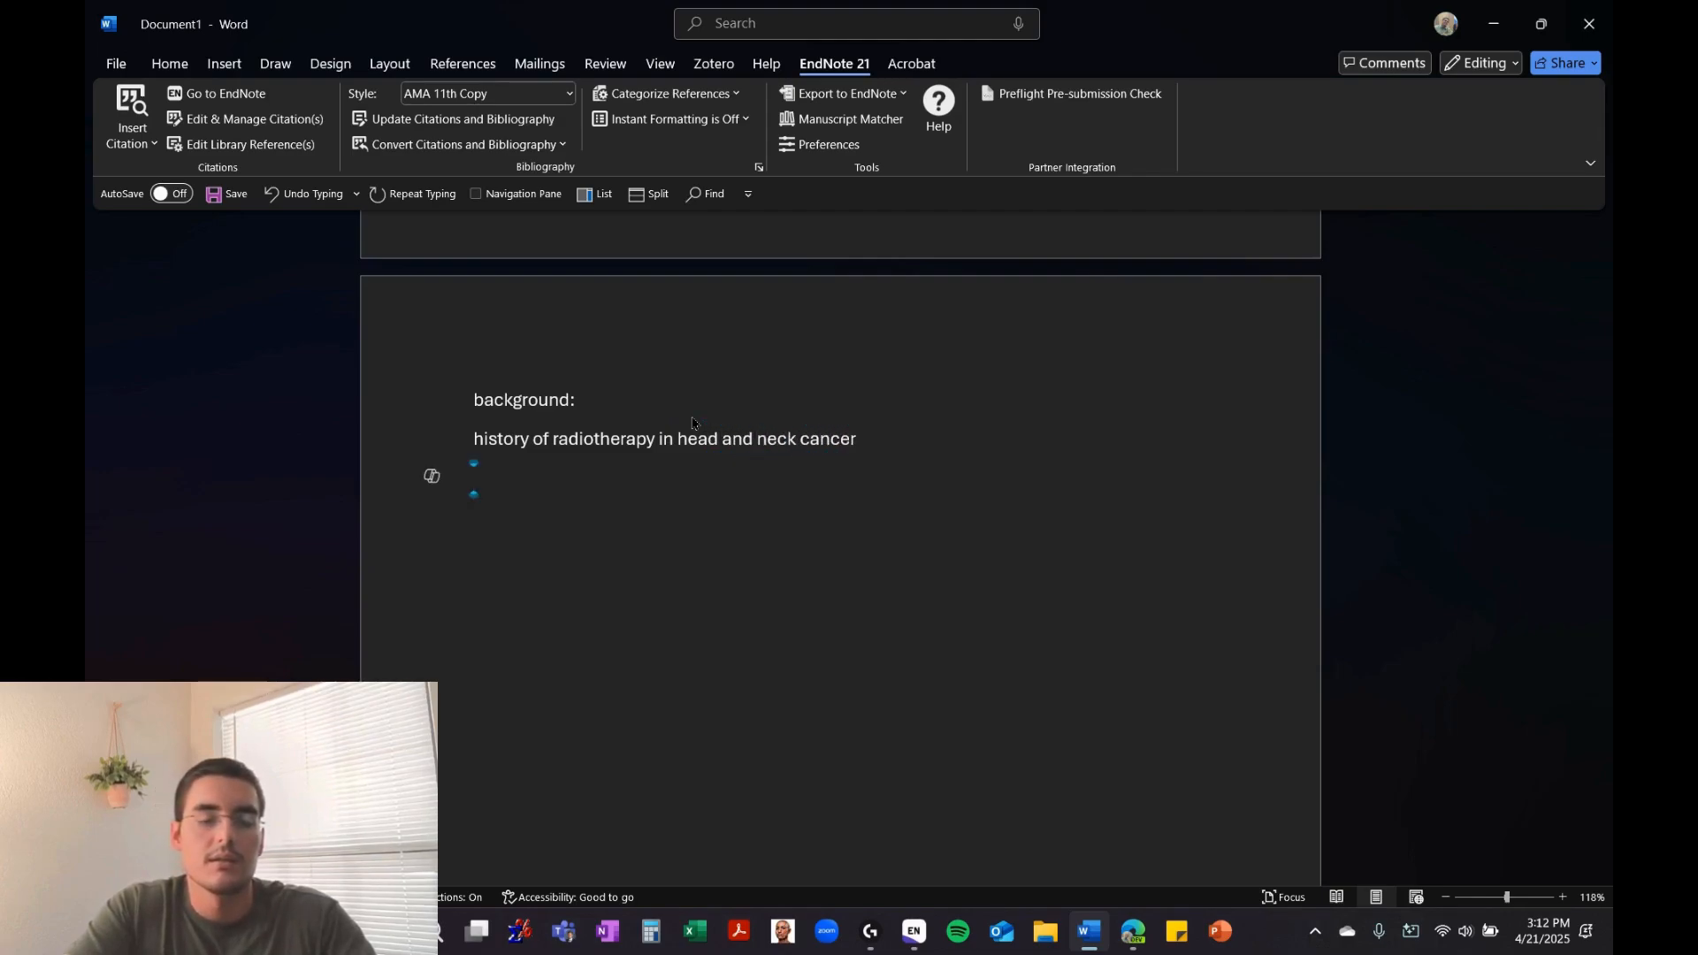
Add the lines "current treatment modalities" and "future research" to the background section, and select the radiotherapy history line
type("current ")
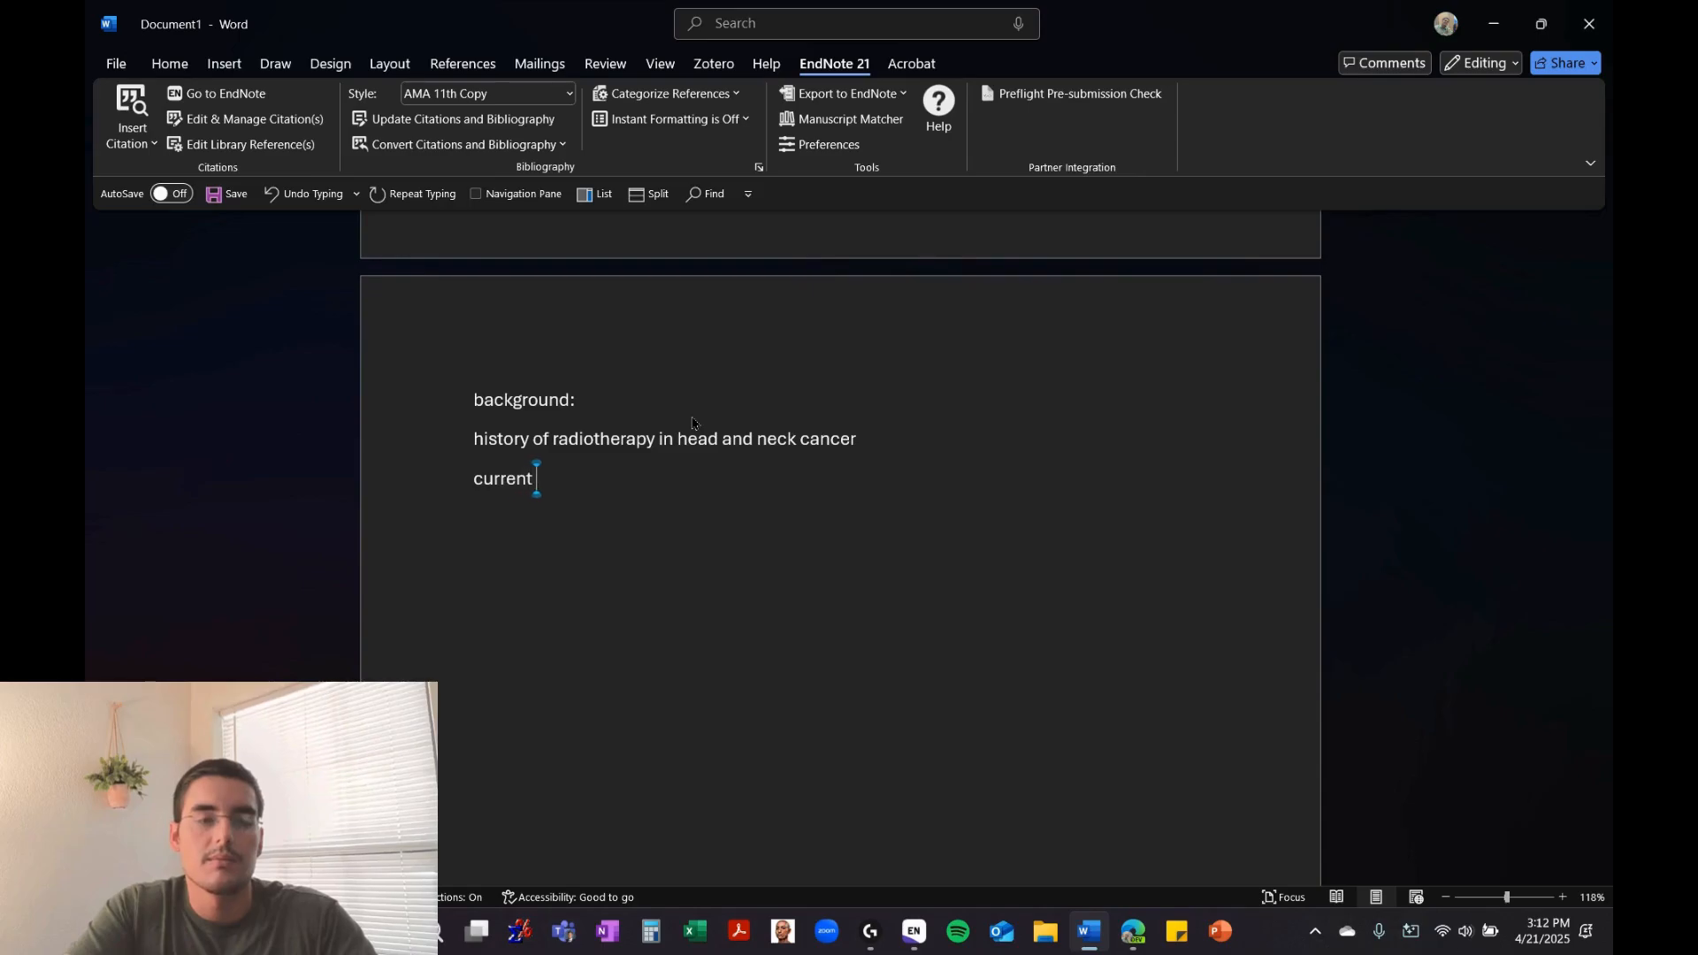
type("treatment mo")
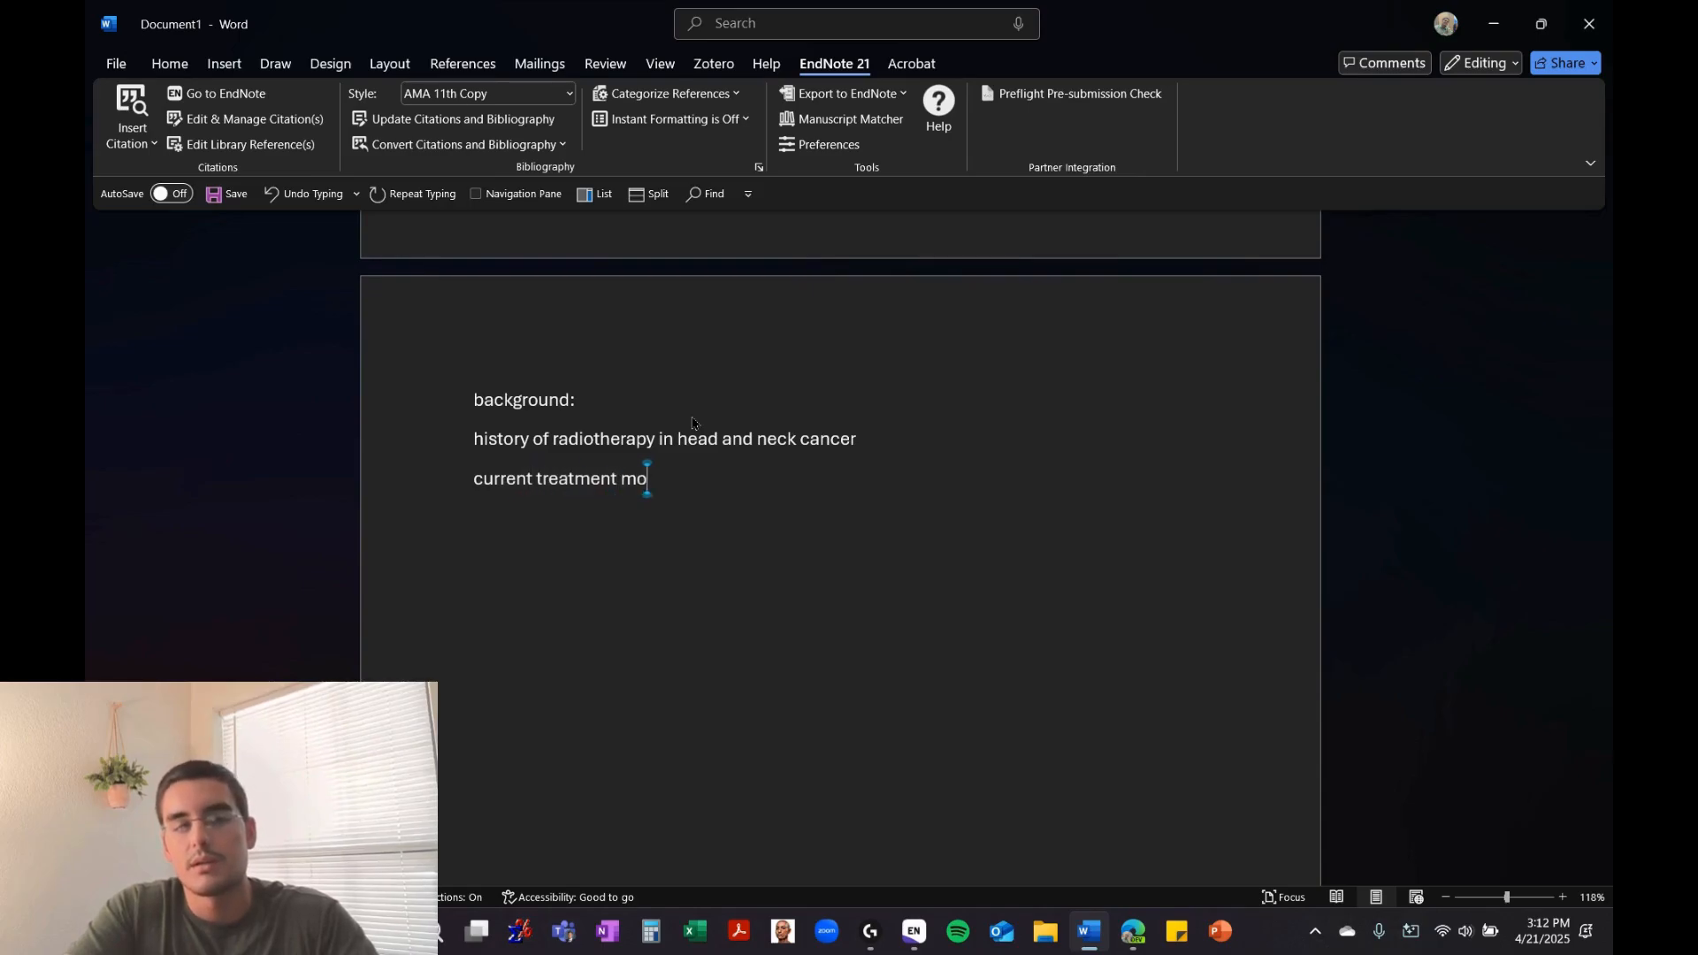
type("dalities")
key("Return")
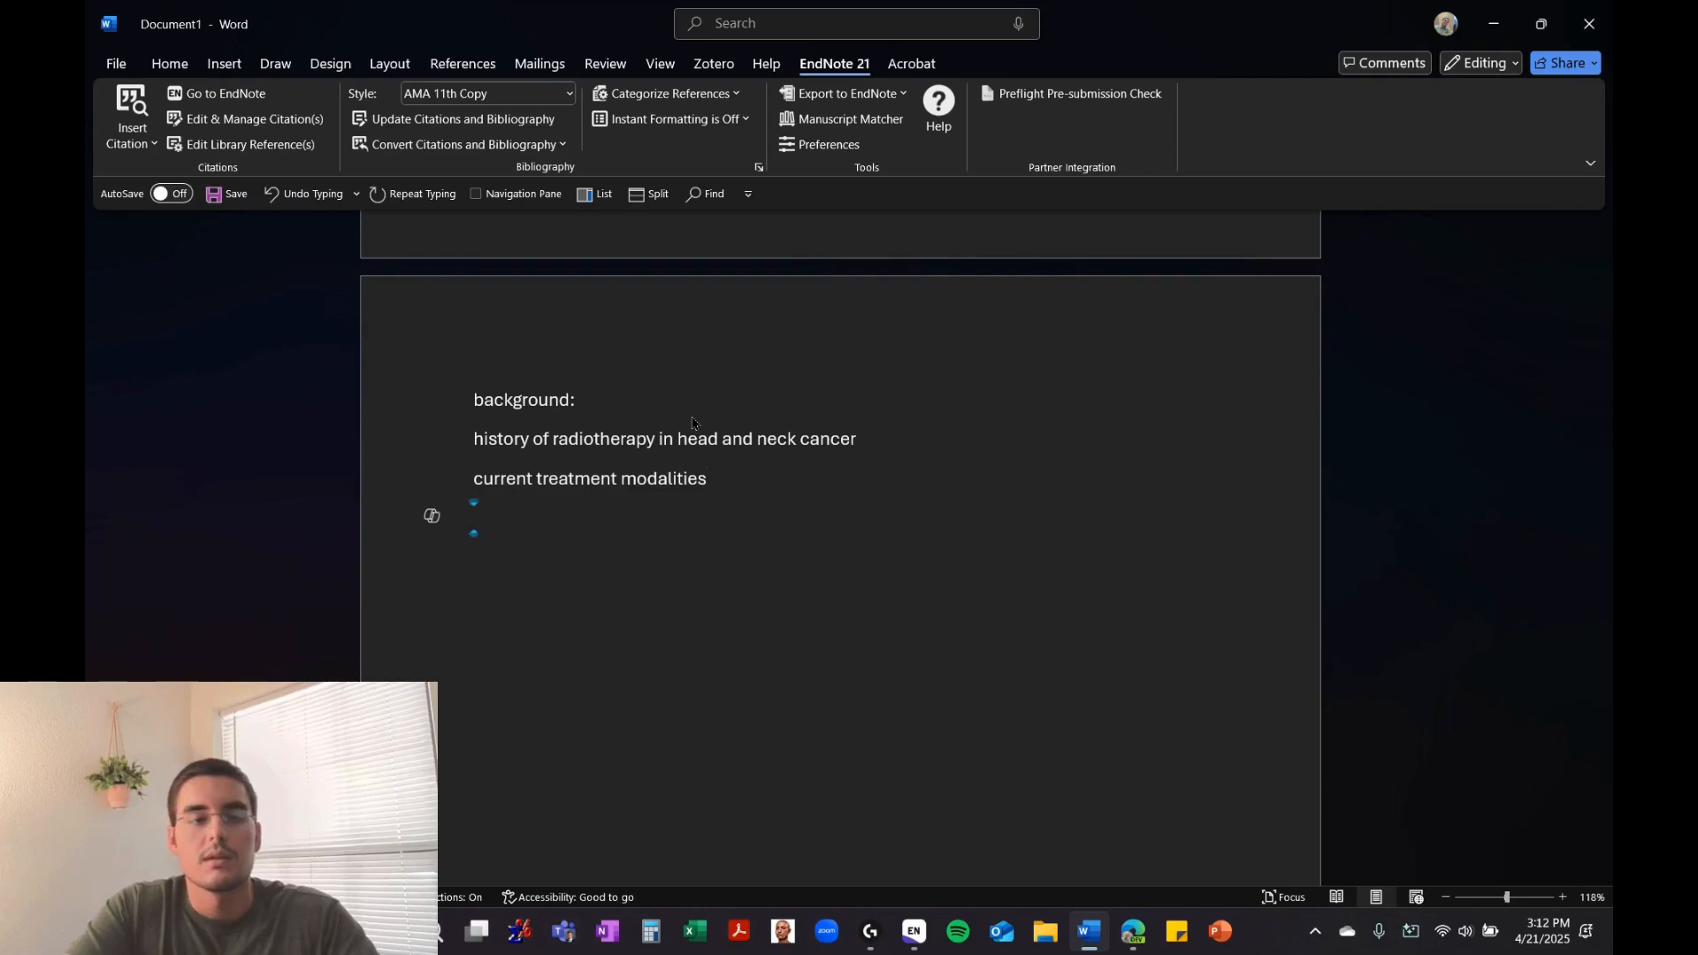
type("future ")
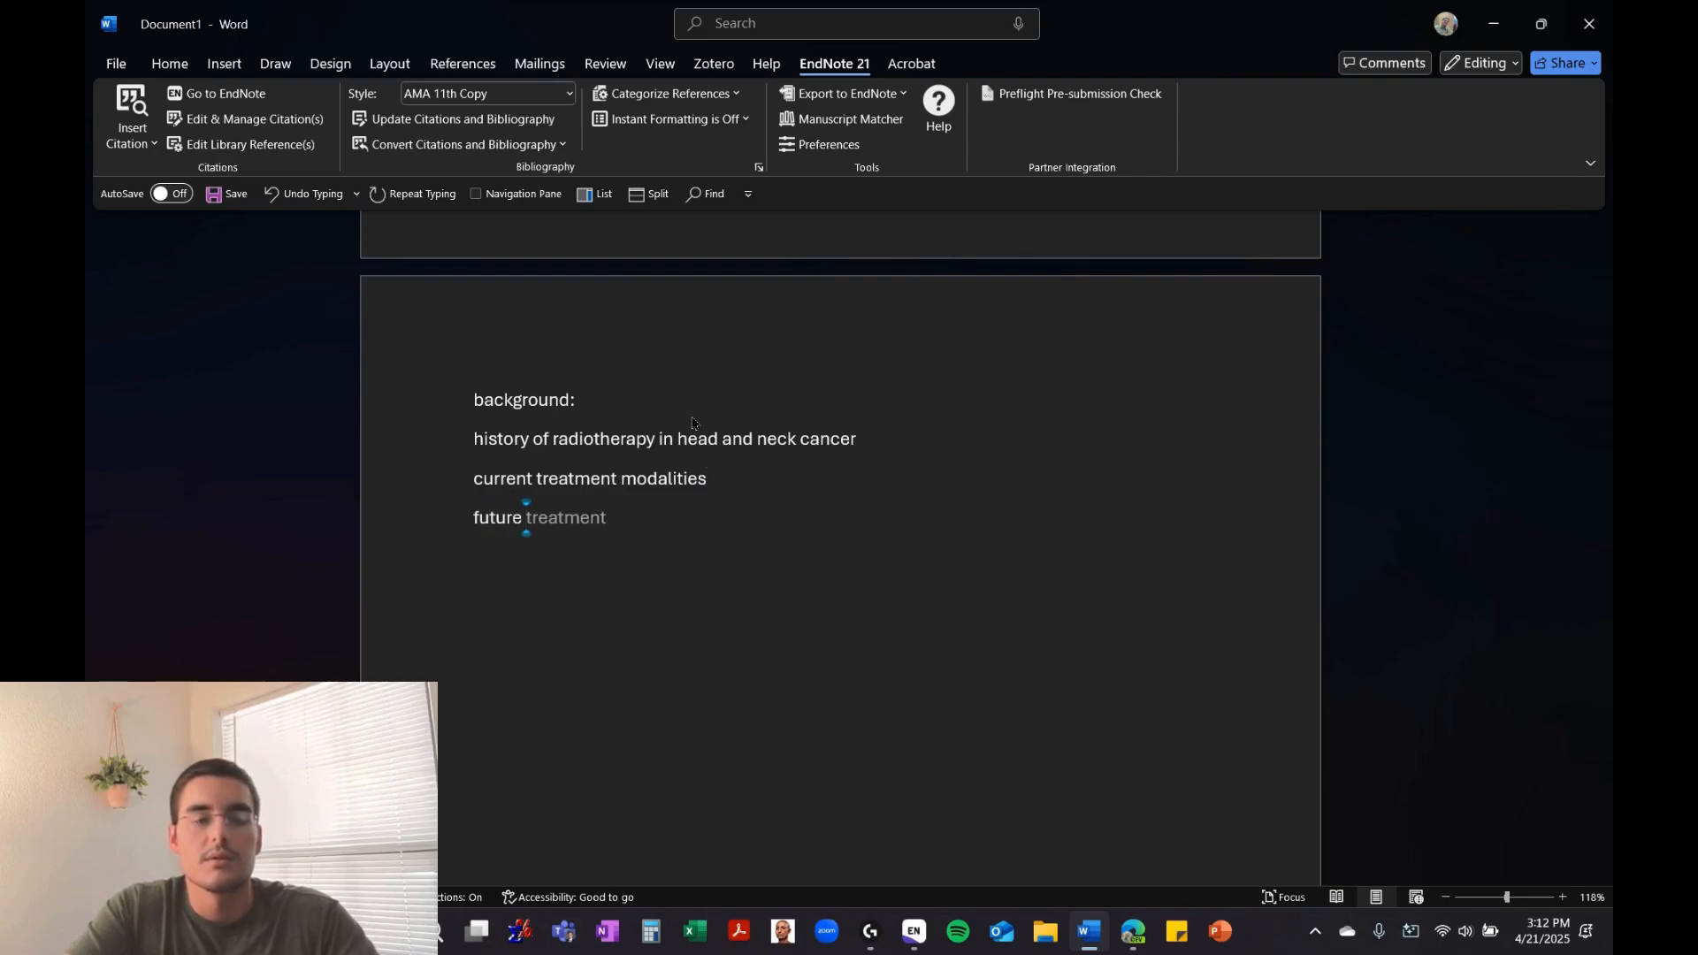
type("research")
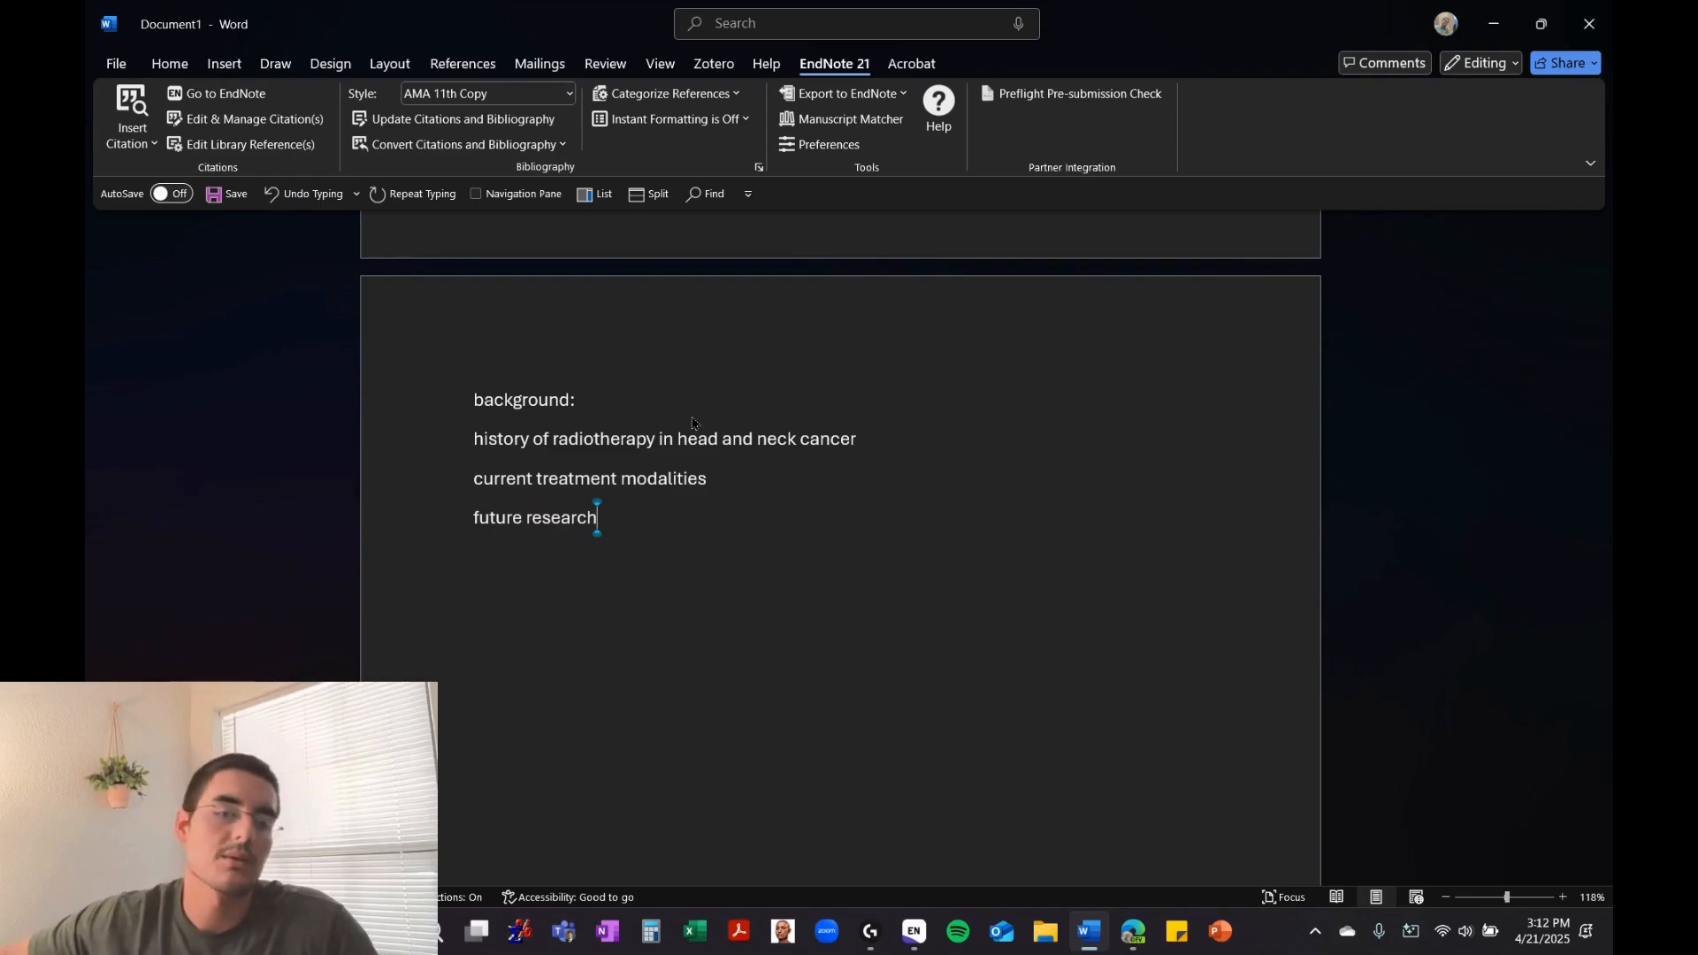
triple_click(487, 440)
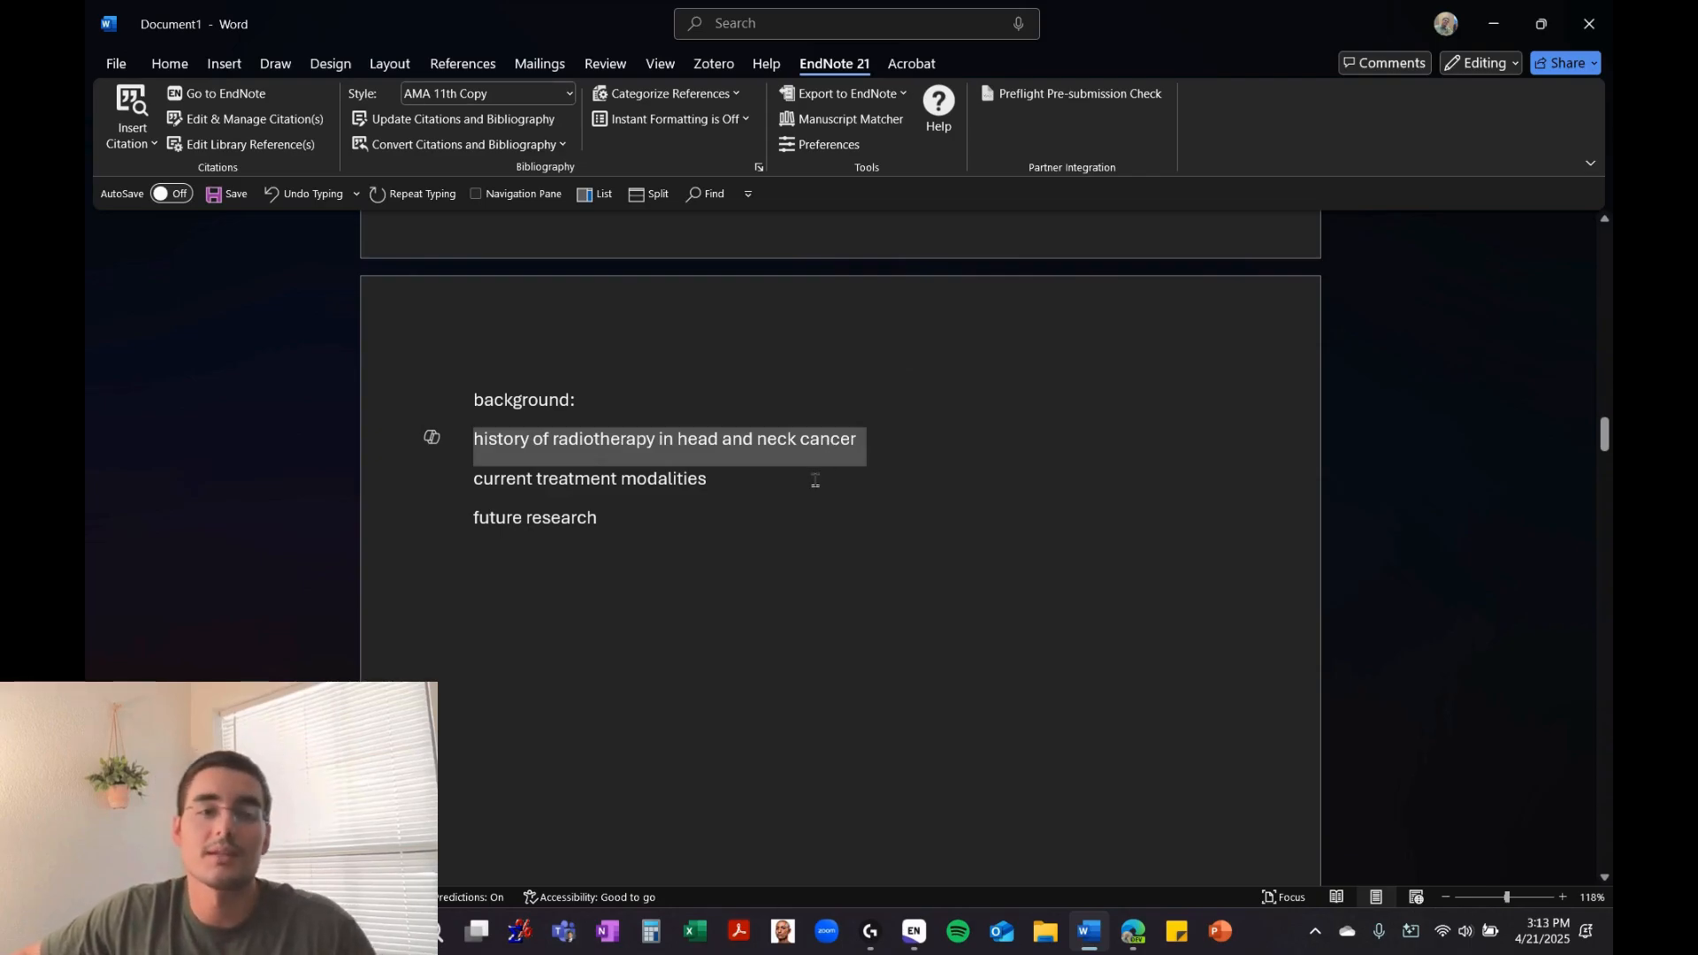
Copy the background line "history of radiotherapy in head and neck cancer" and switch to ChatGPT in the Edge browser
left_click(541, 452)
left_click_drag(478, 428, 871, 442)
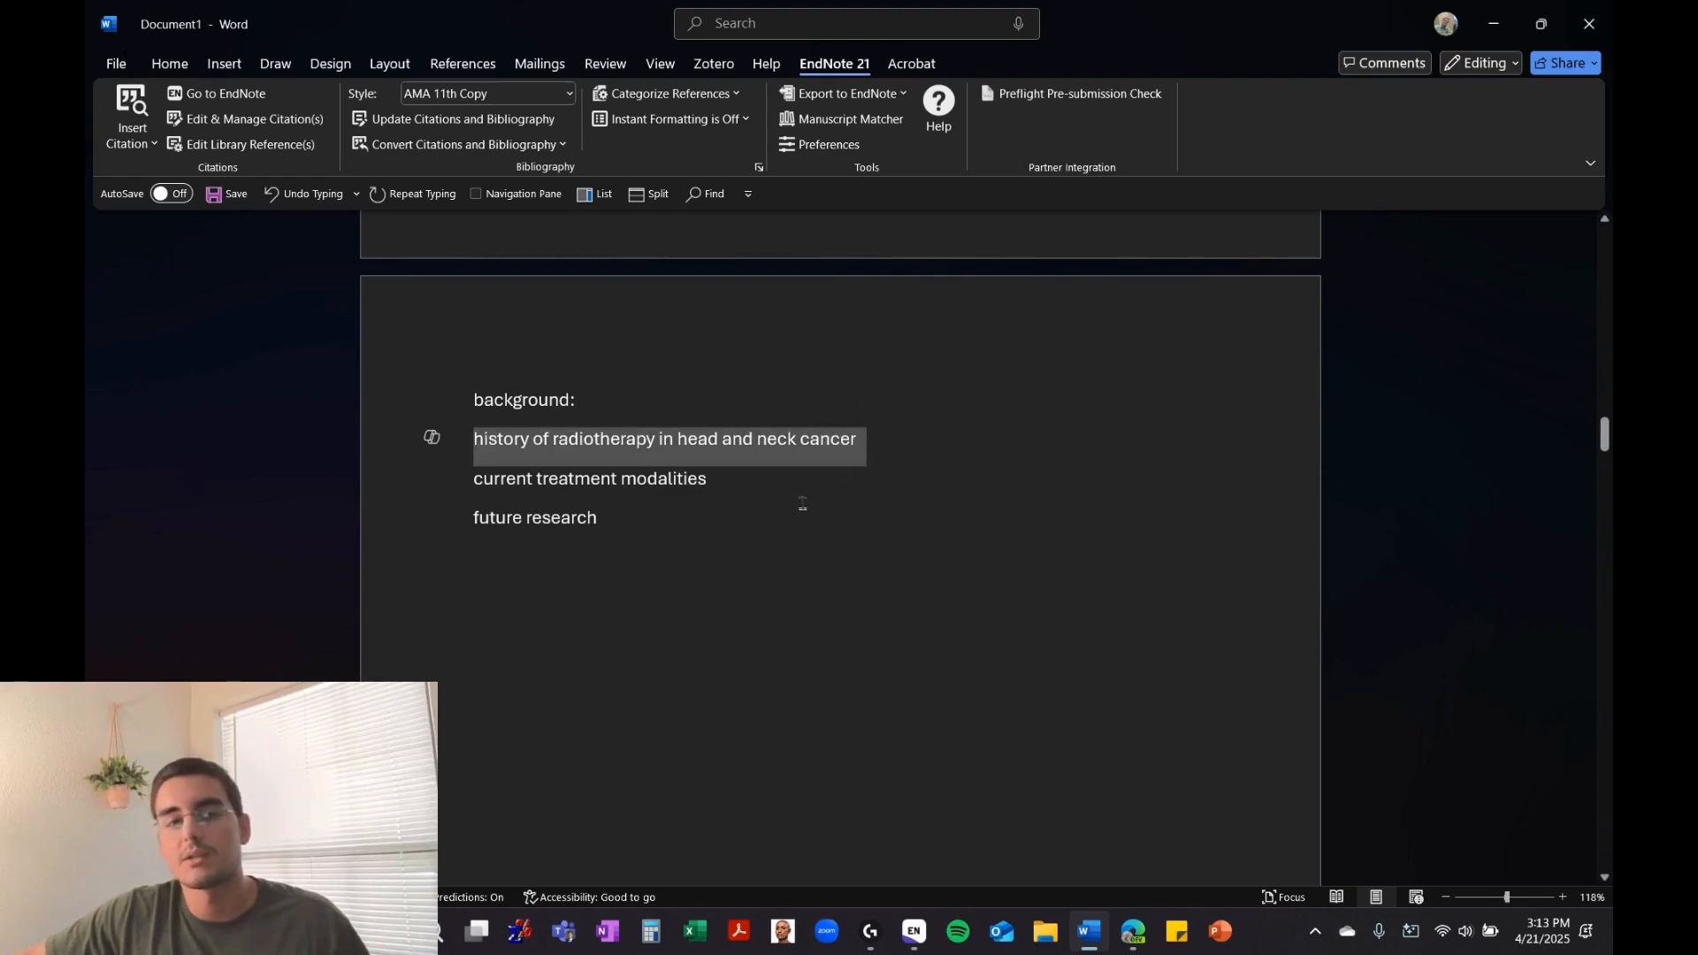
key("ctrl+c")
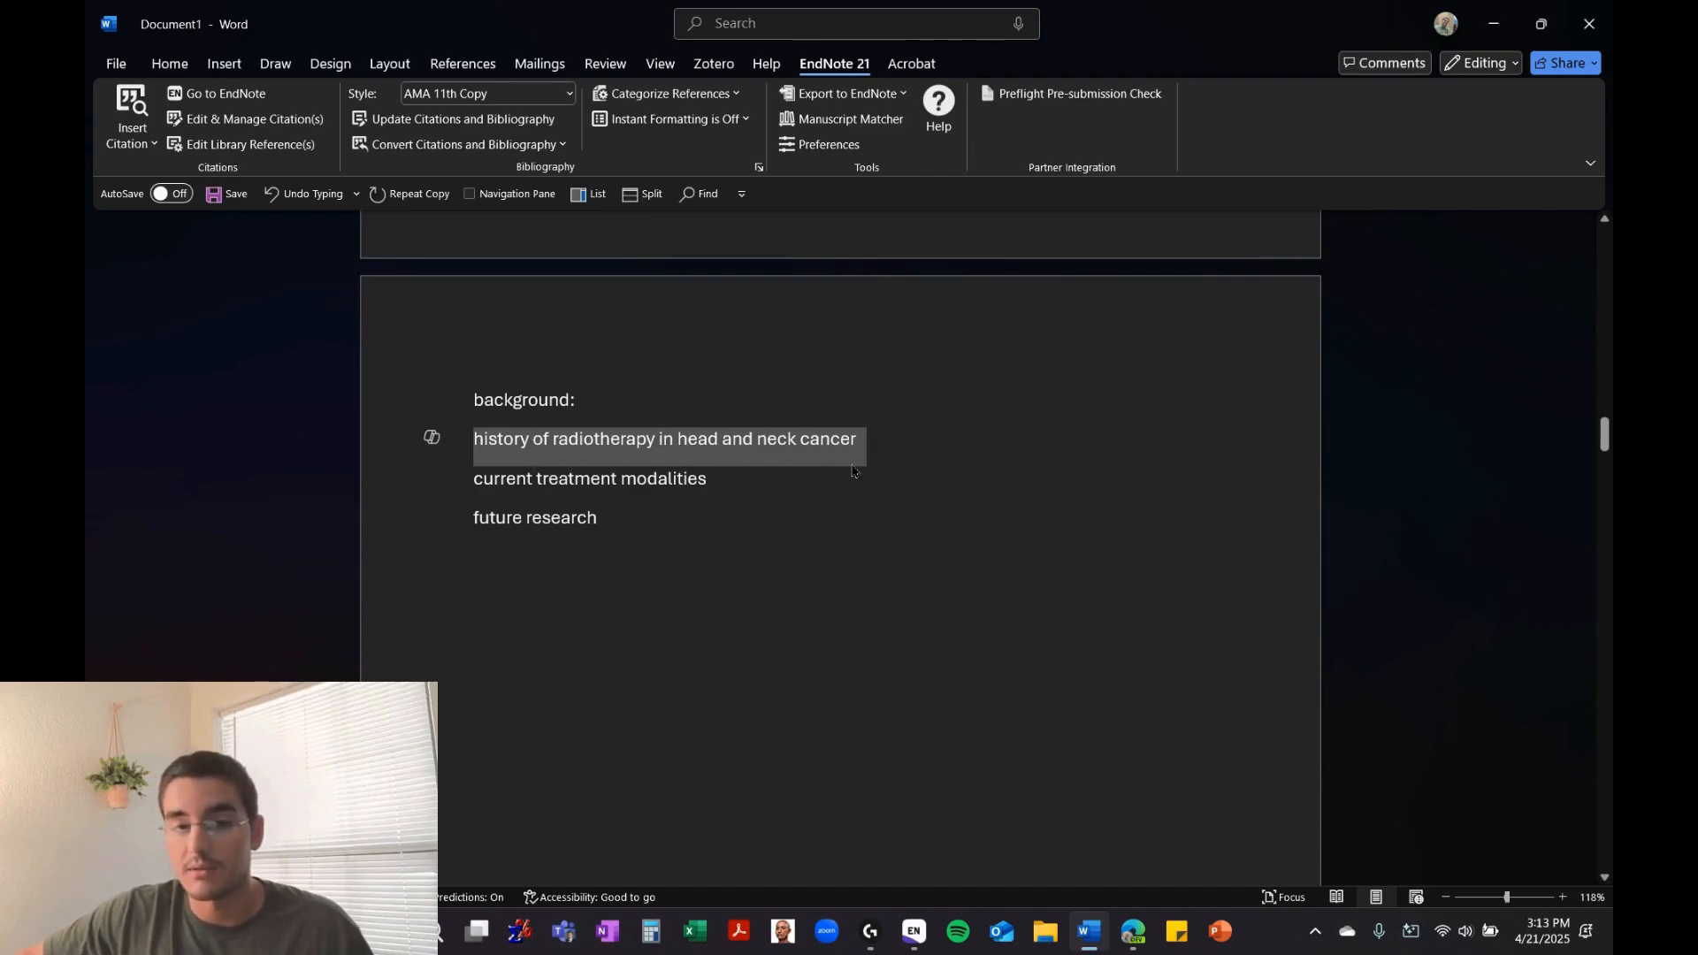
left_click(1133, 931)
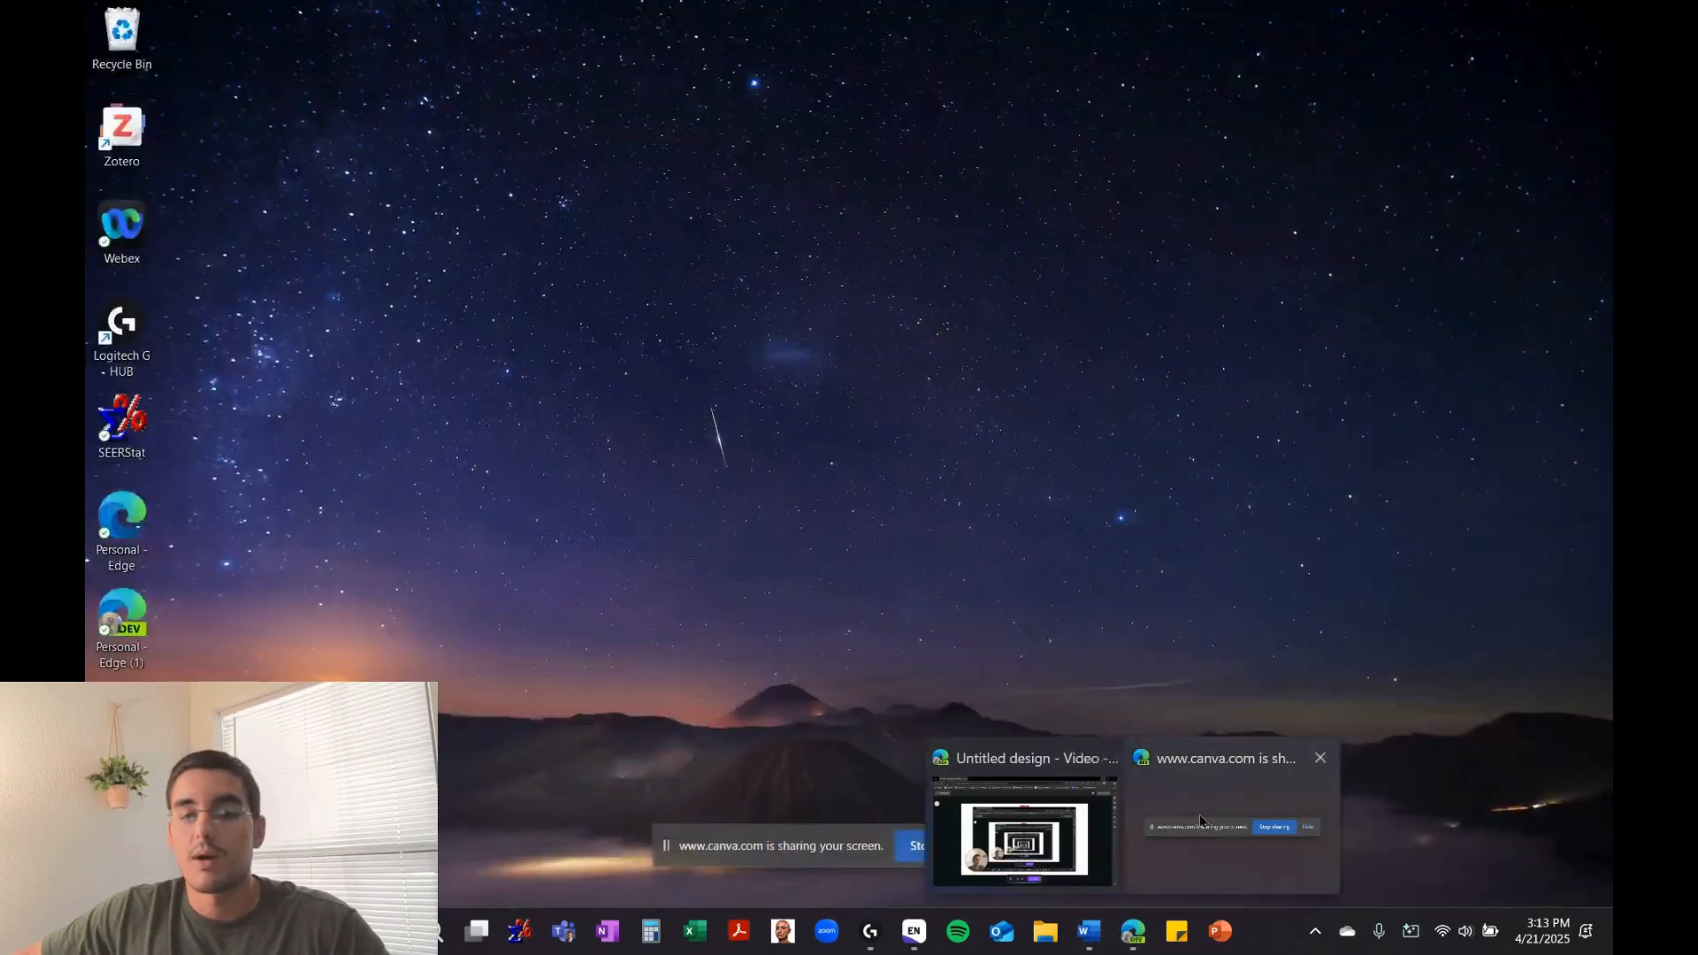
left_click(1087, 823)
left_click(402, 17)
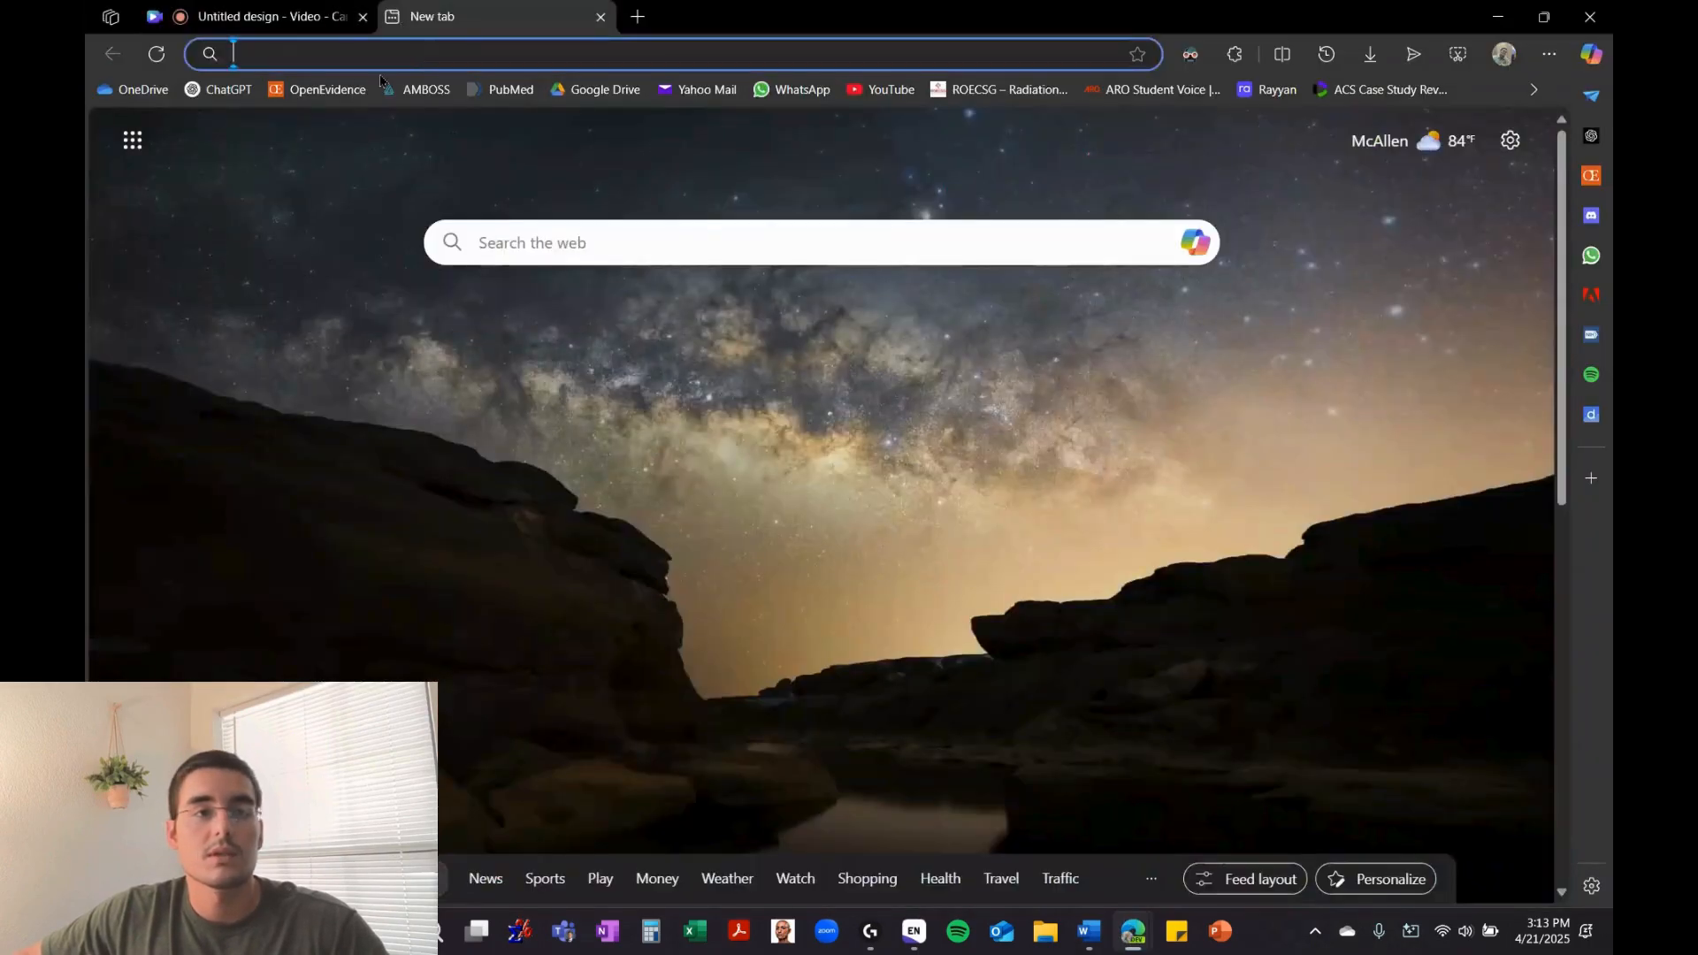
left_click(213, 91)
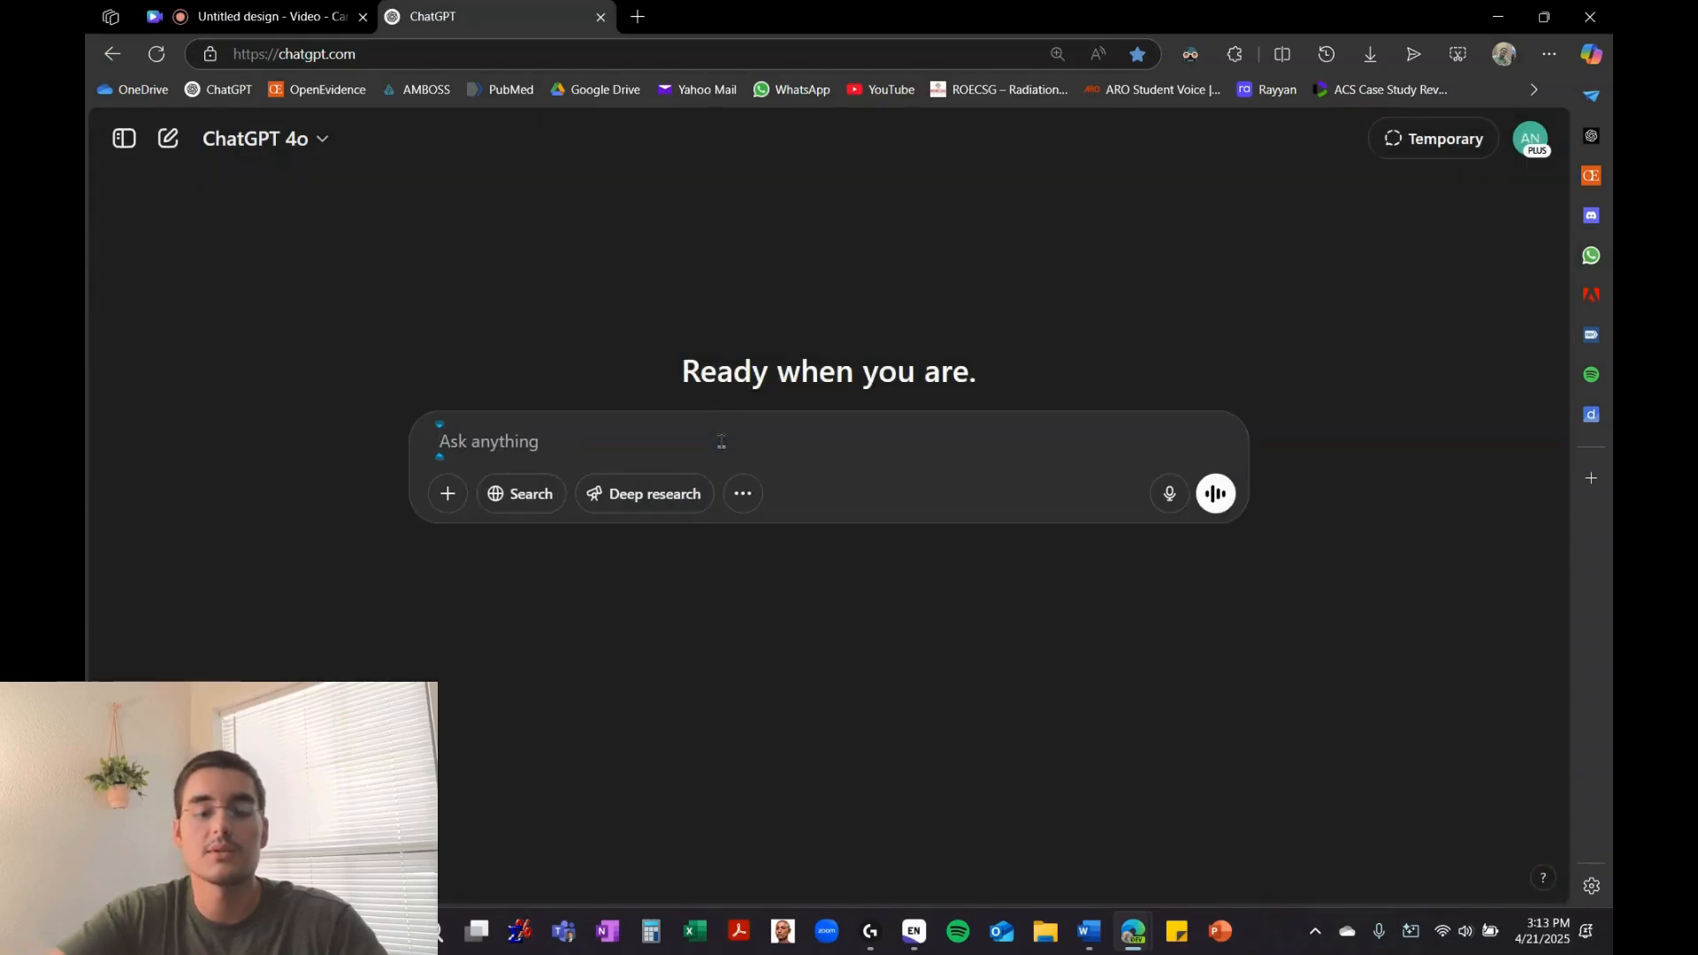
Ask ChatGPT "give me pubmed search terms that return articles that correspond to the following topic: history of radiotherapy in head and neck cancer"
type("giv")
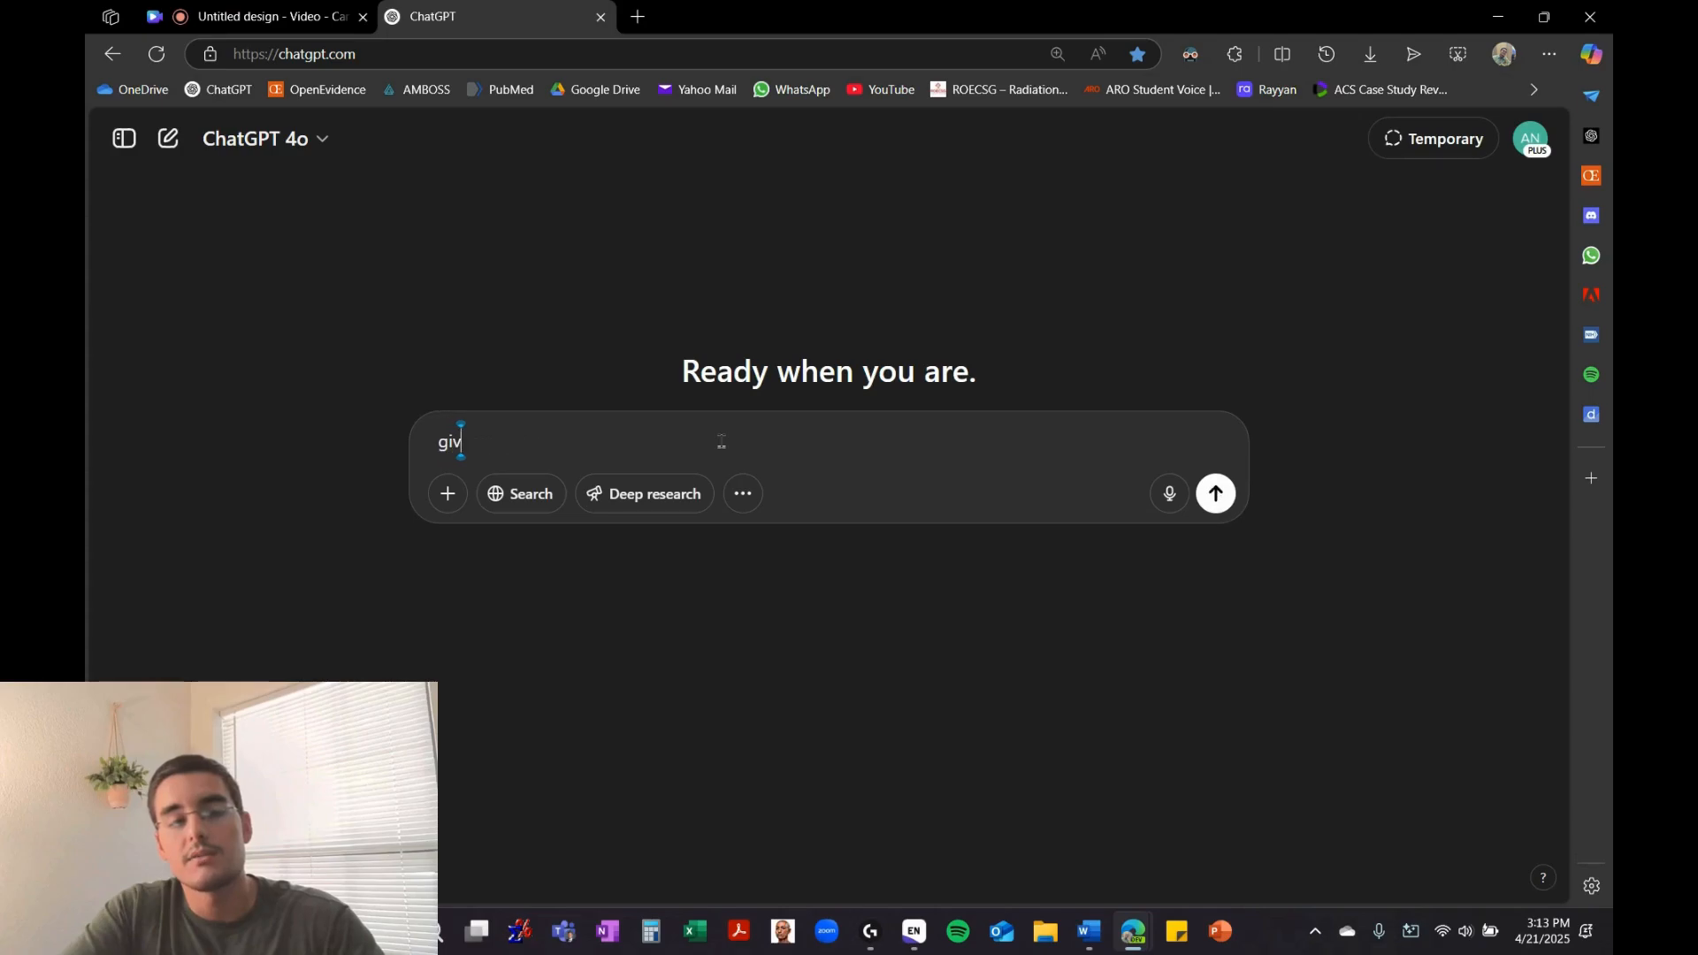
type("e me pubmed search")
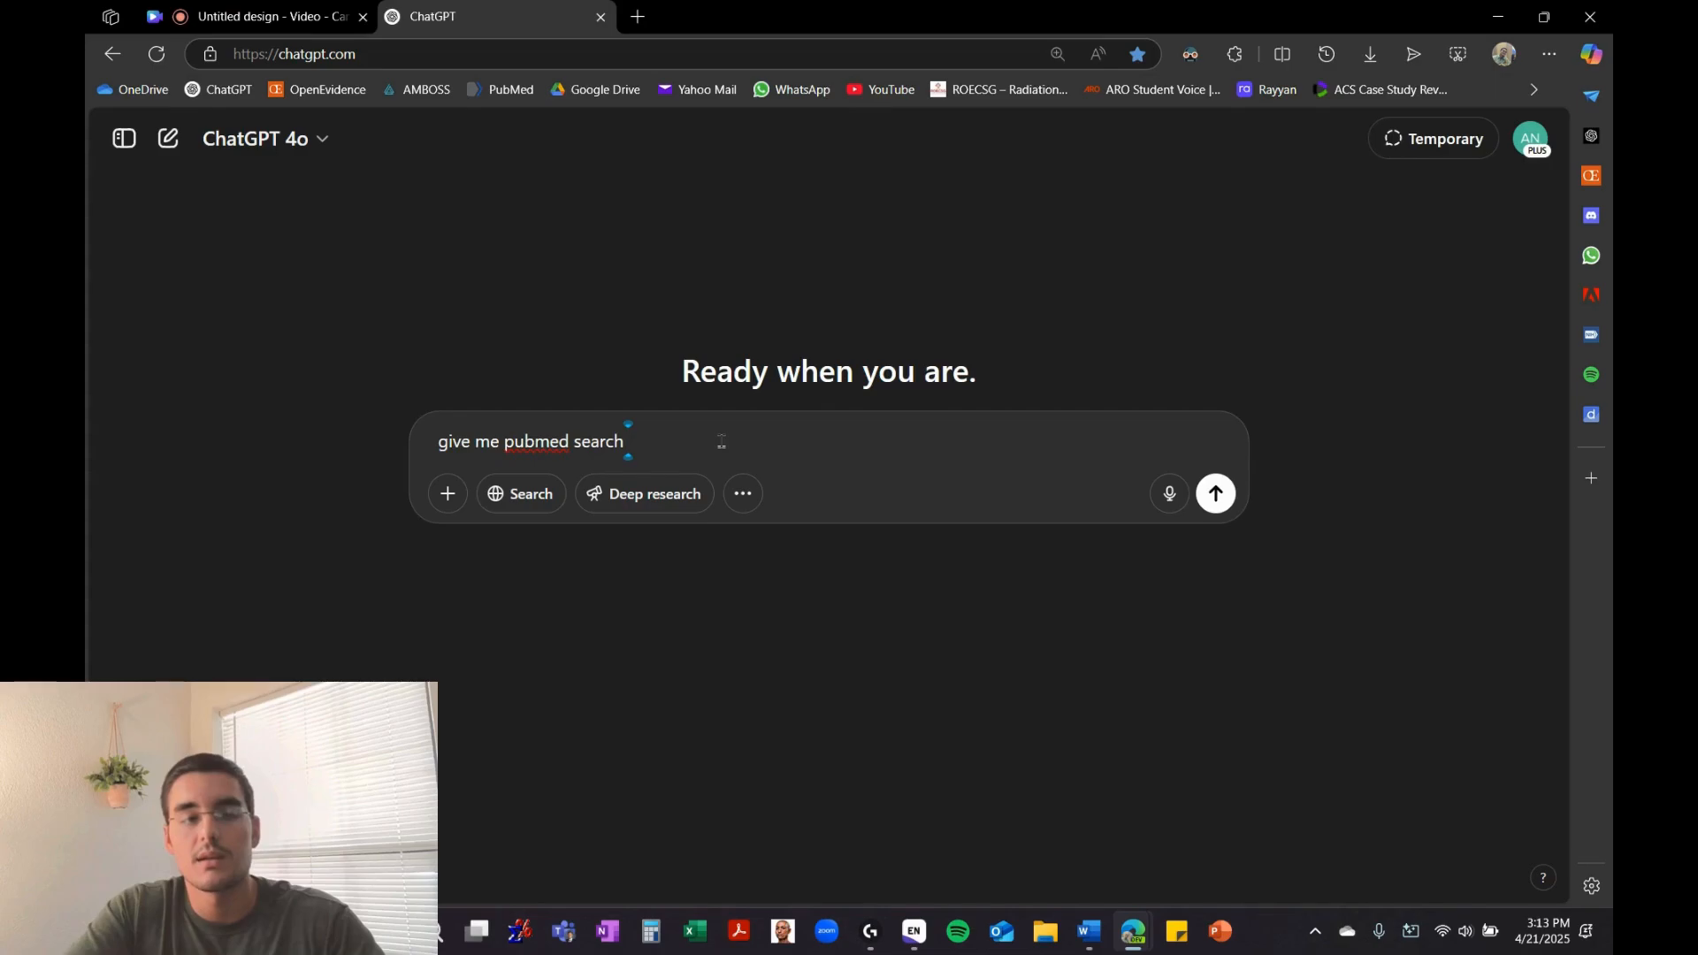
type("terms that ")
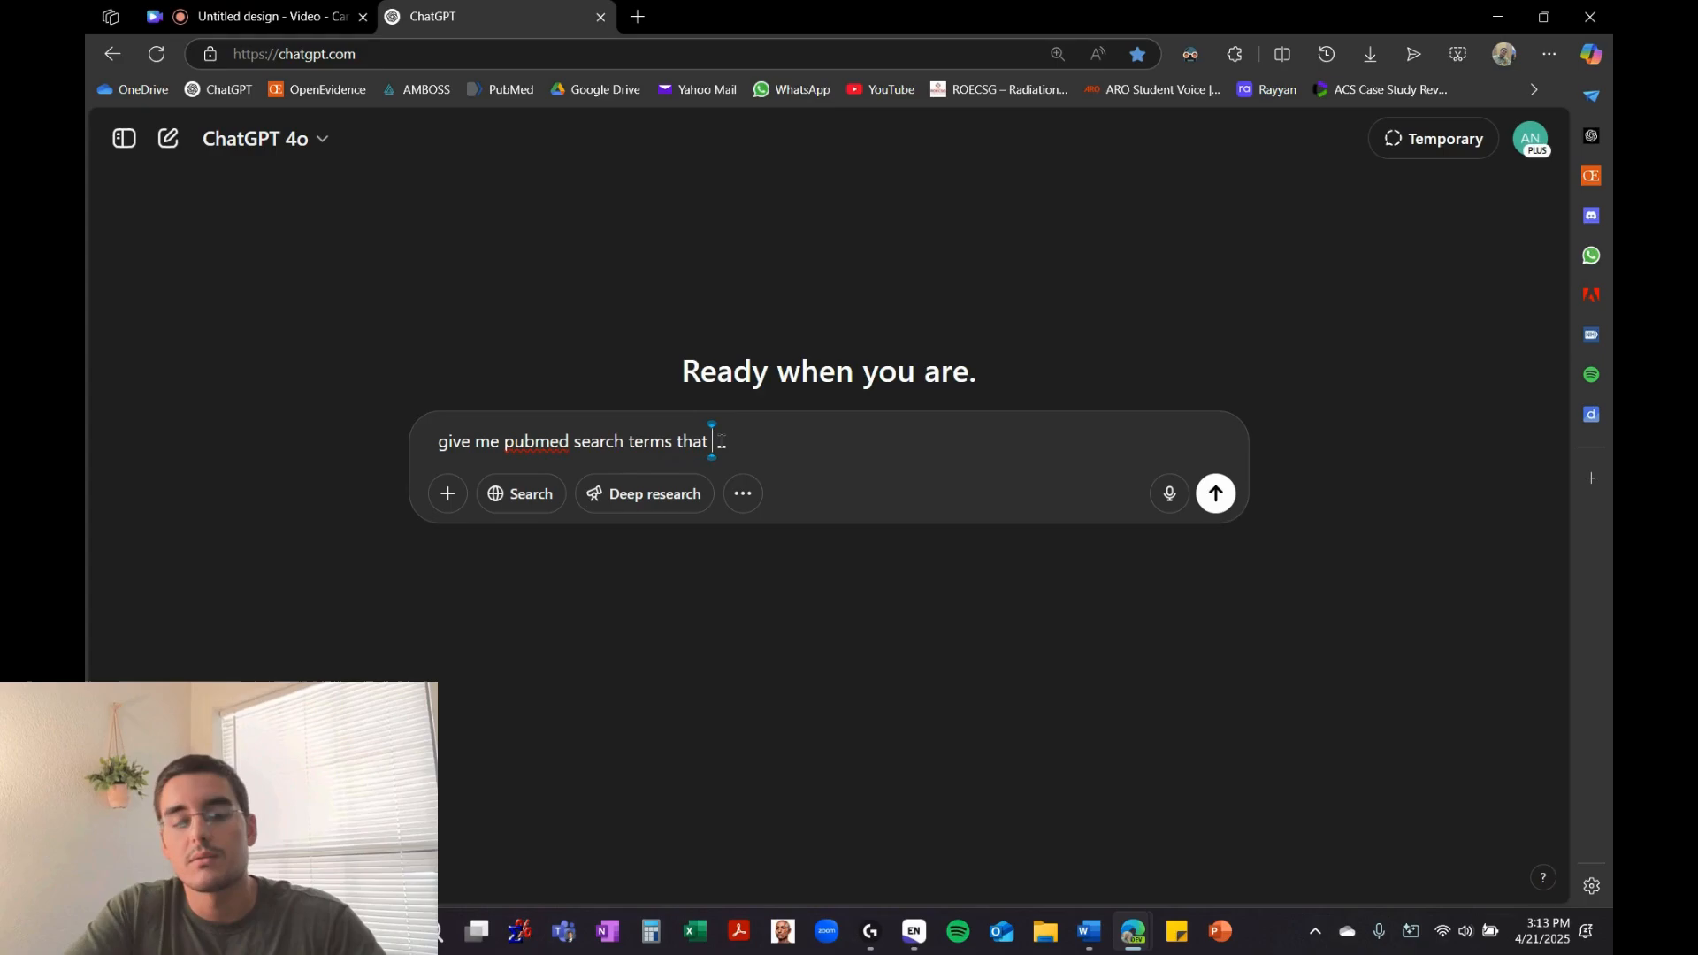
type("return articles")
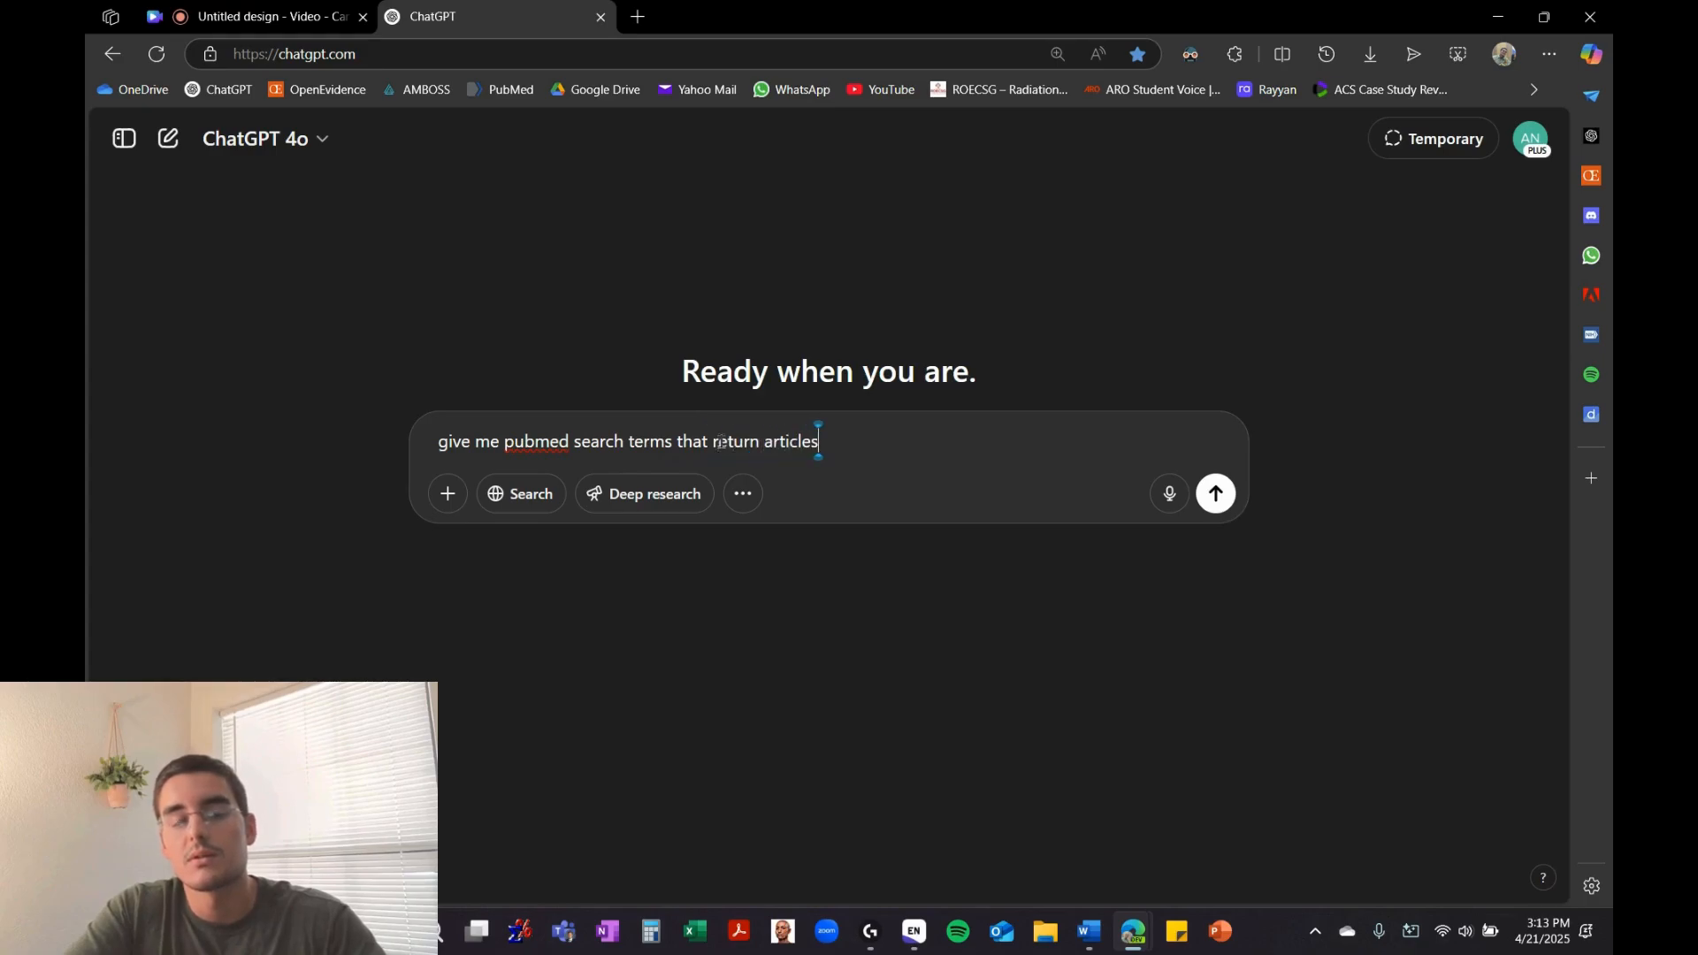
type(" that corres")
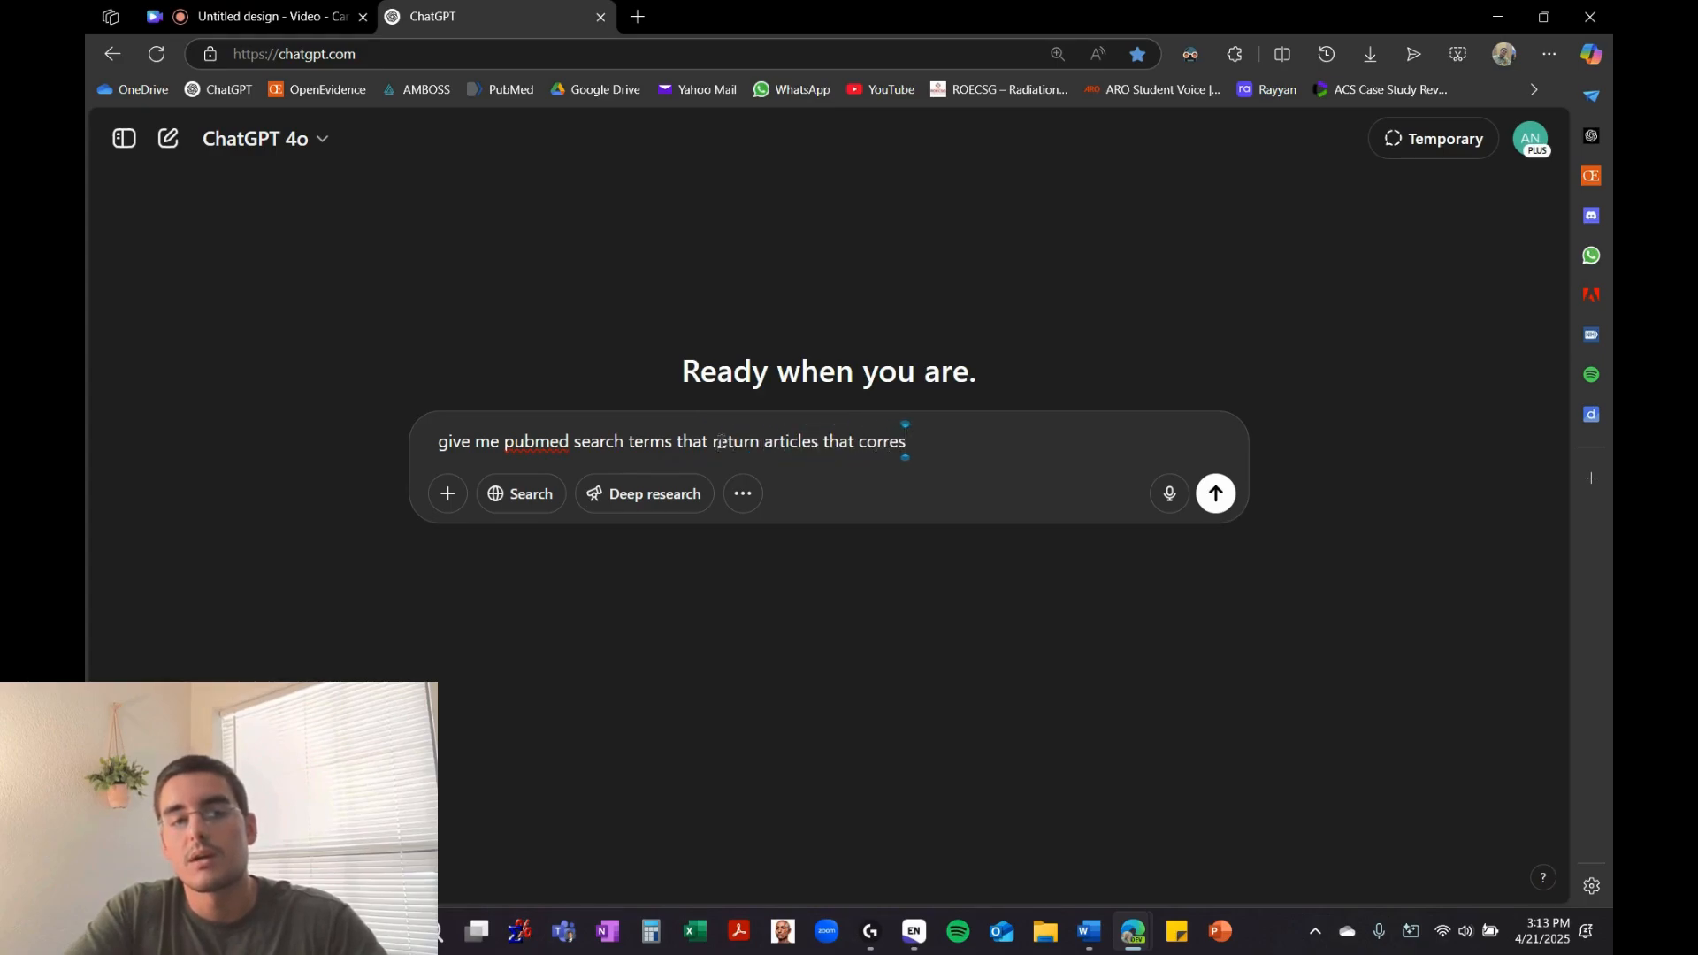
type("pond to the ")
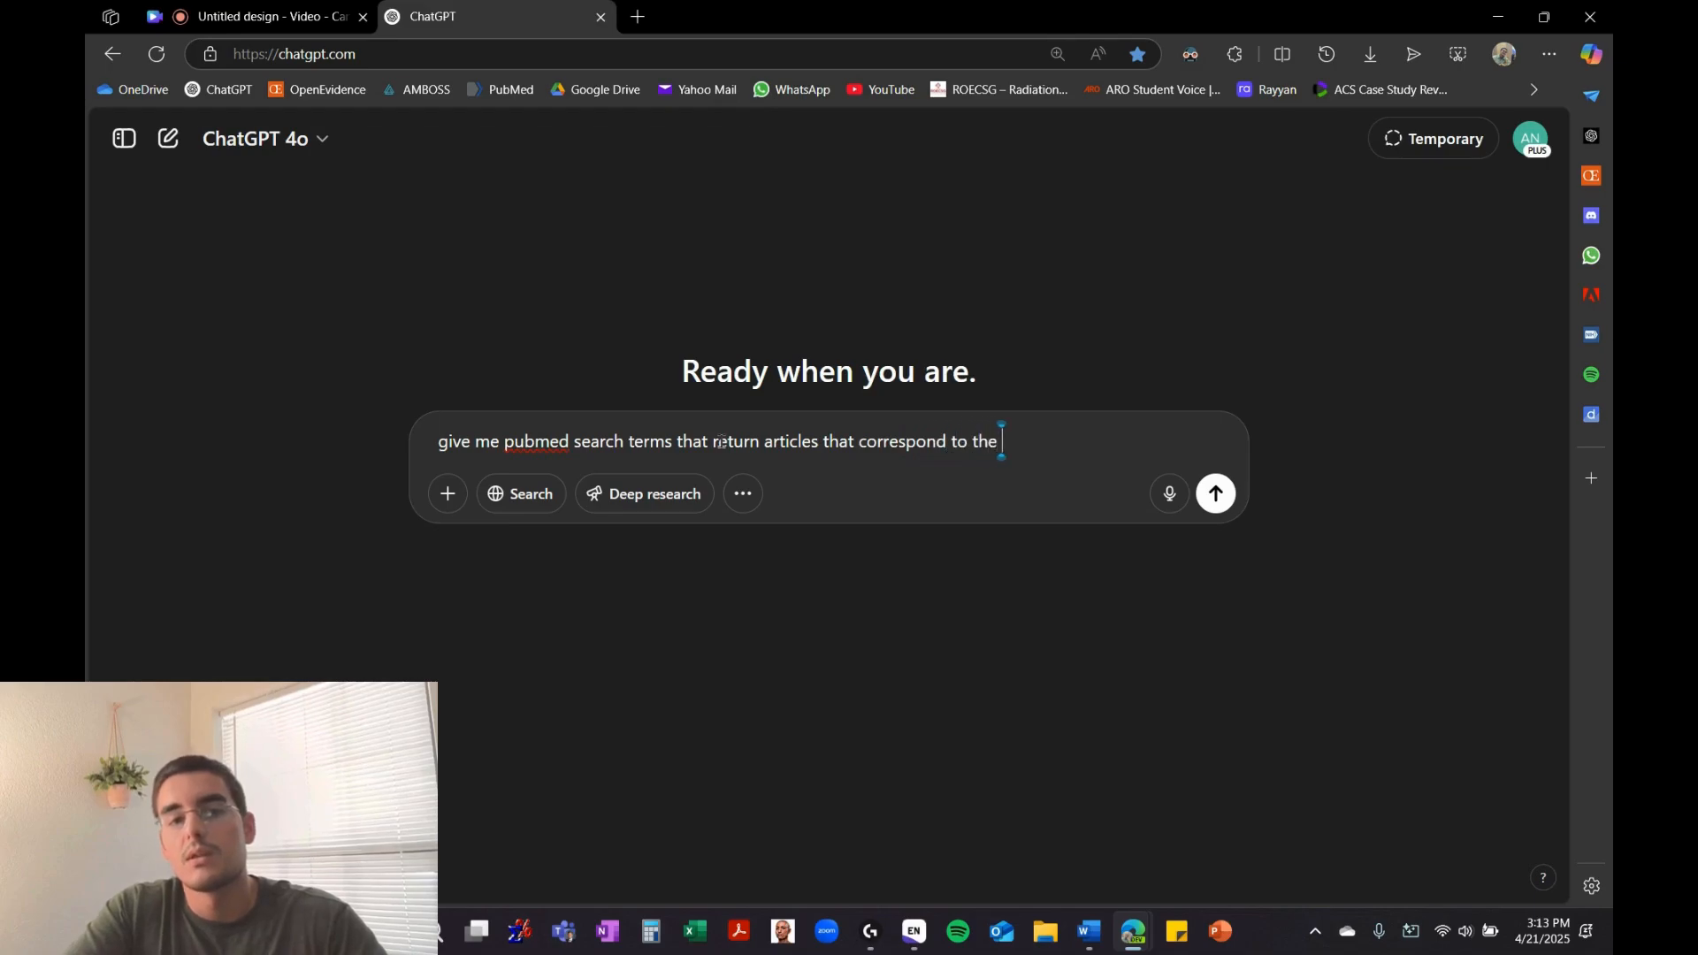
type("following topic:")
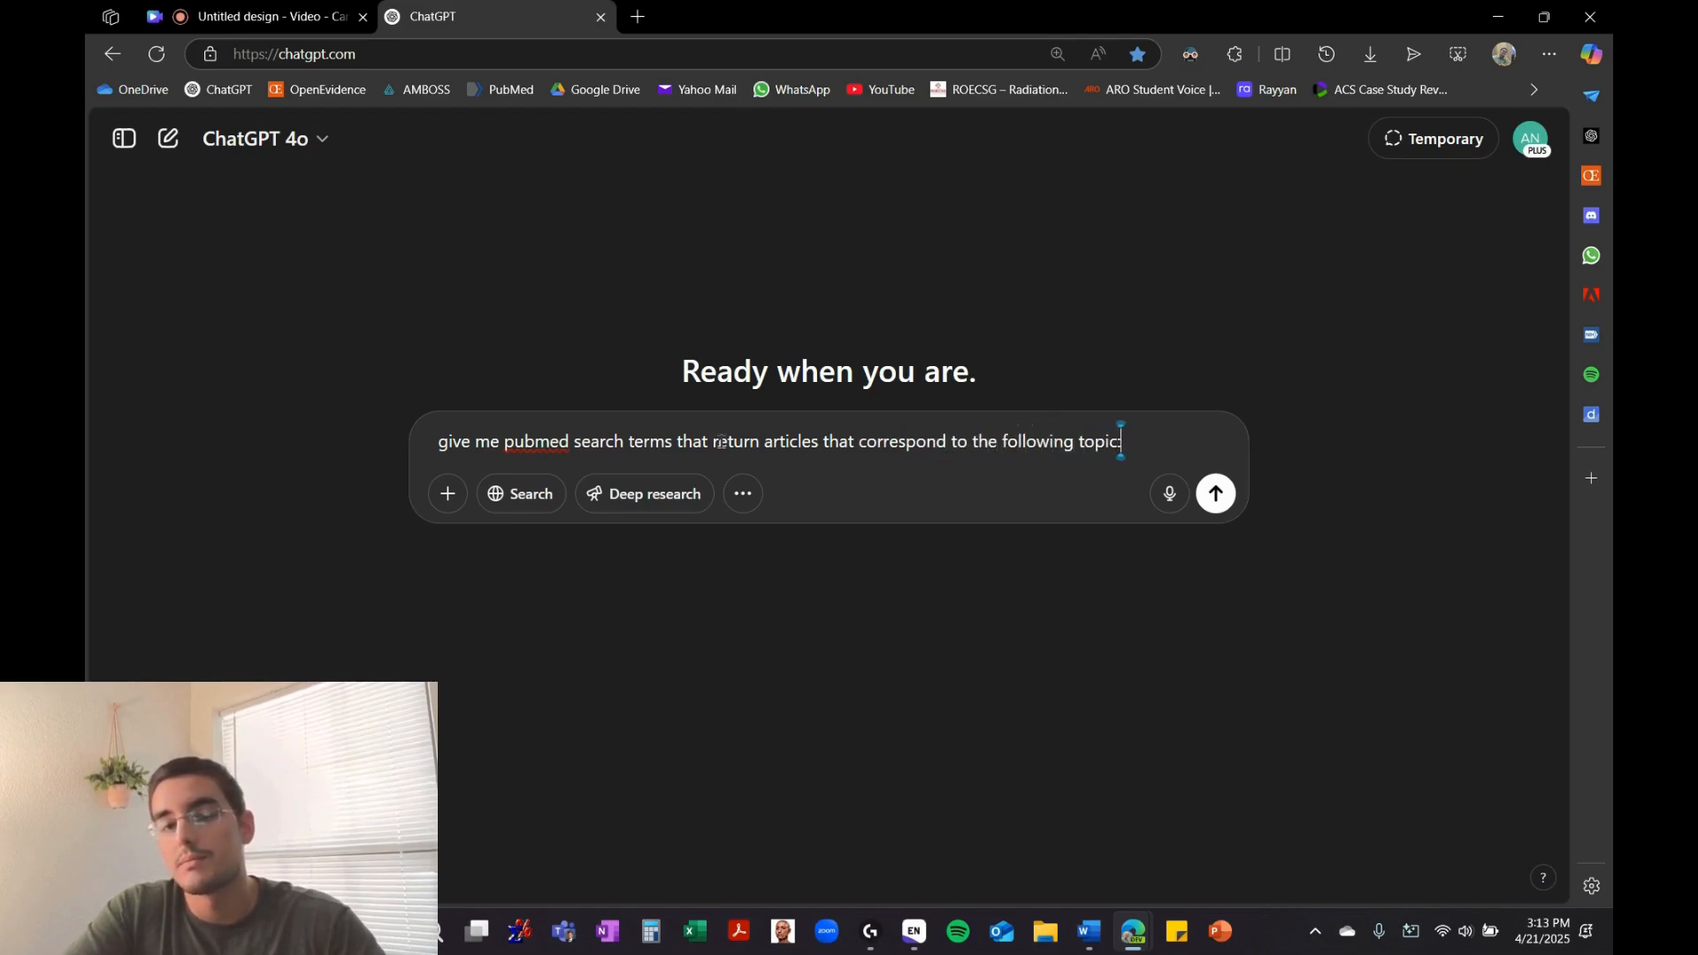
key("ctrl+v")
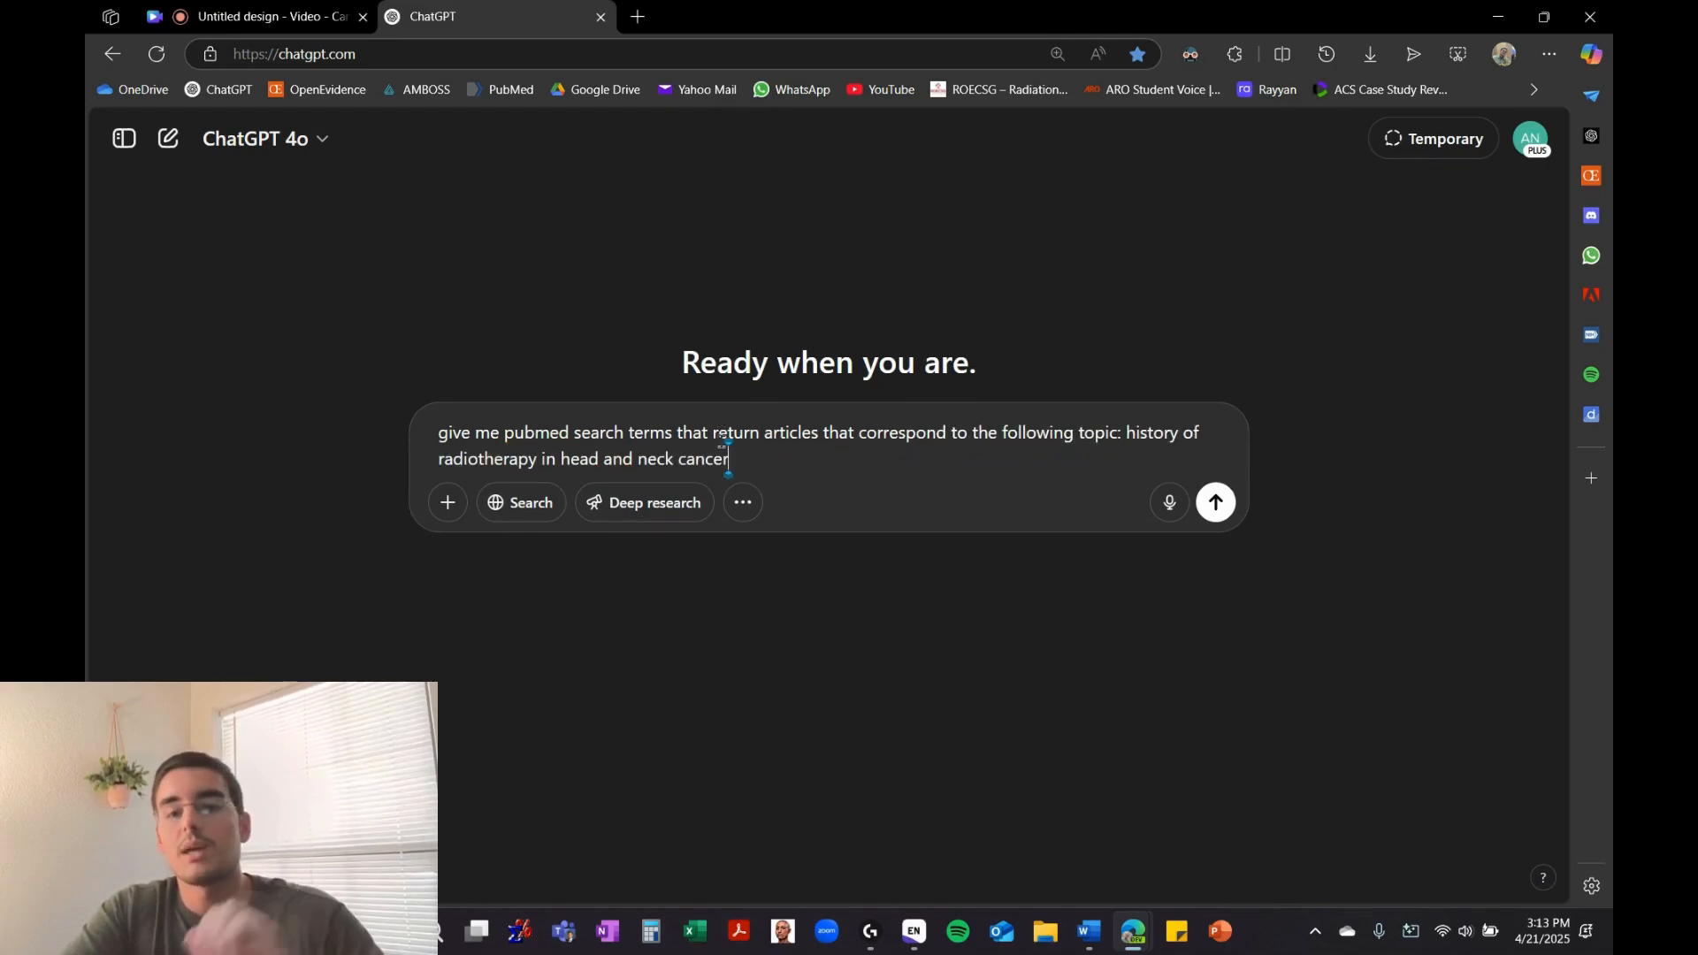
left_click(1220, 511)
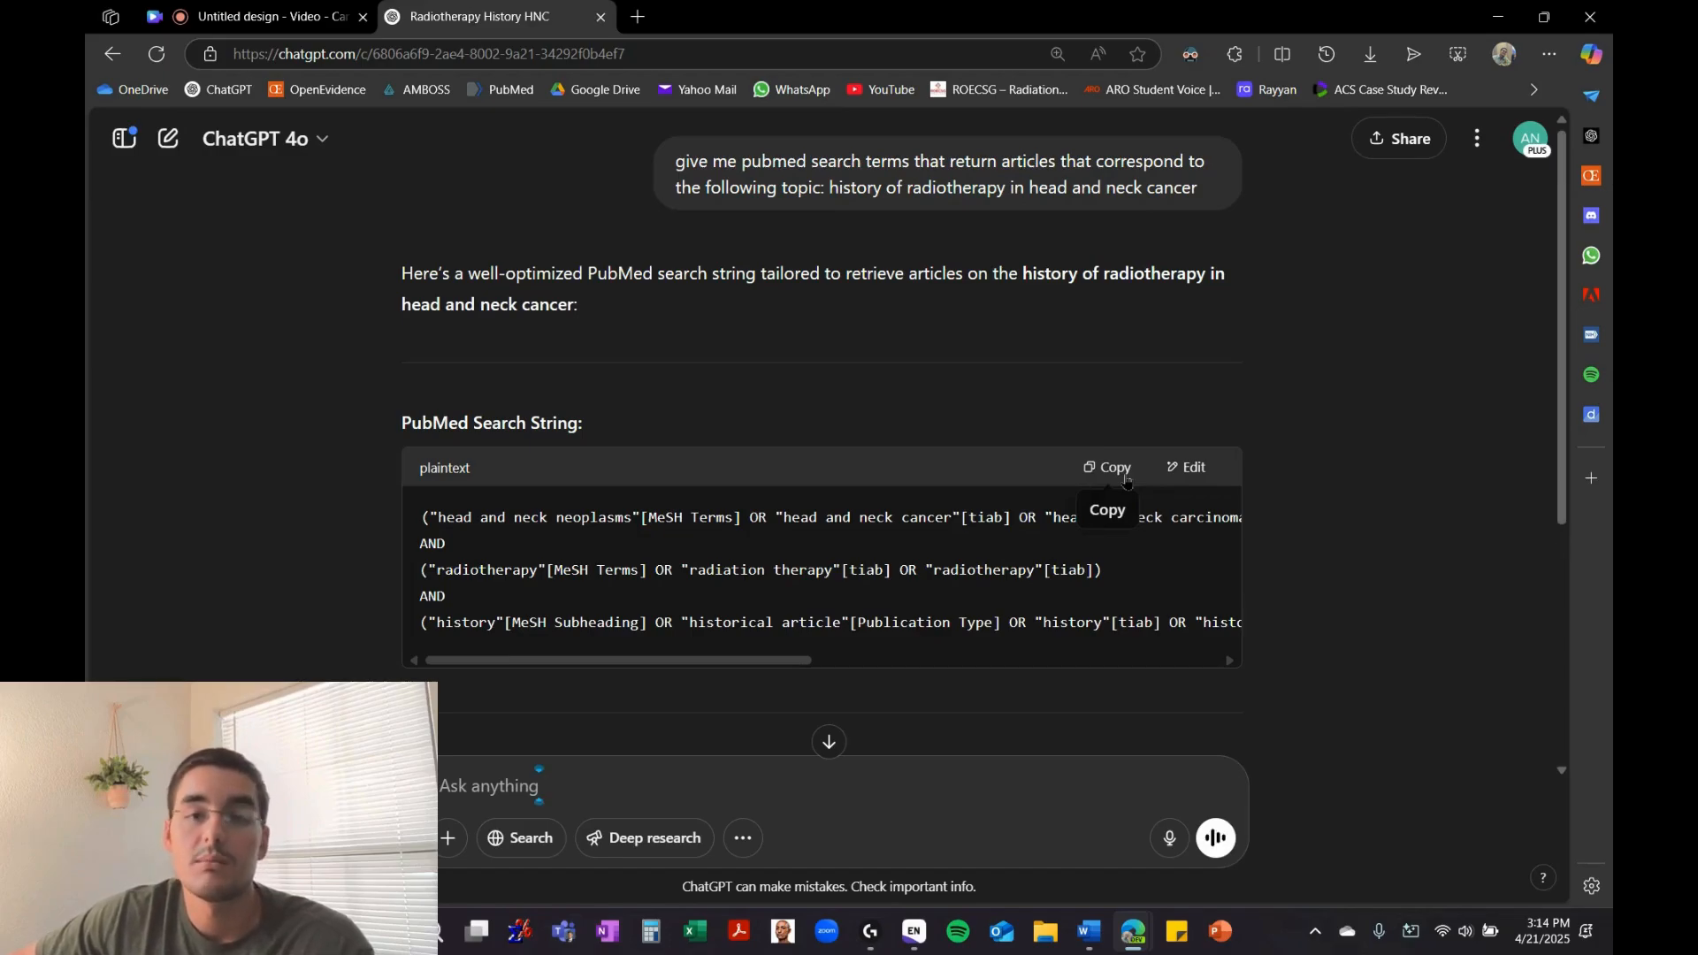
Look over the generated answer and copy its PubMed search string
scroll(1017, 468, "down", 4)
scroll(922, 455, "up", 2)
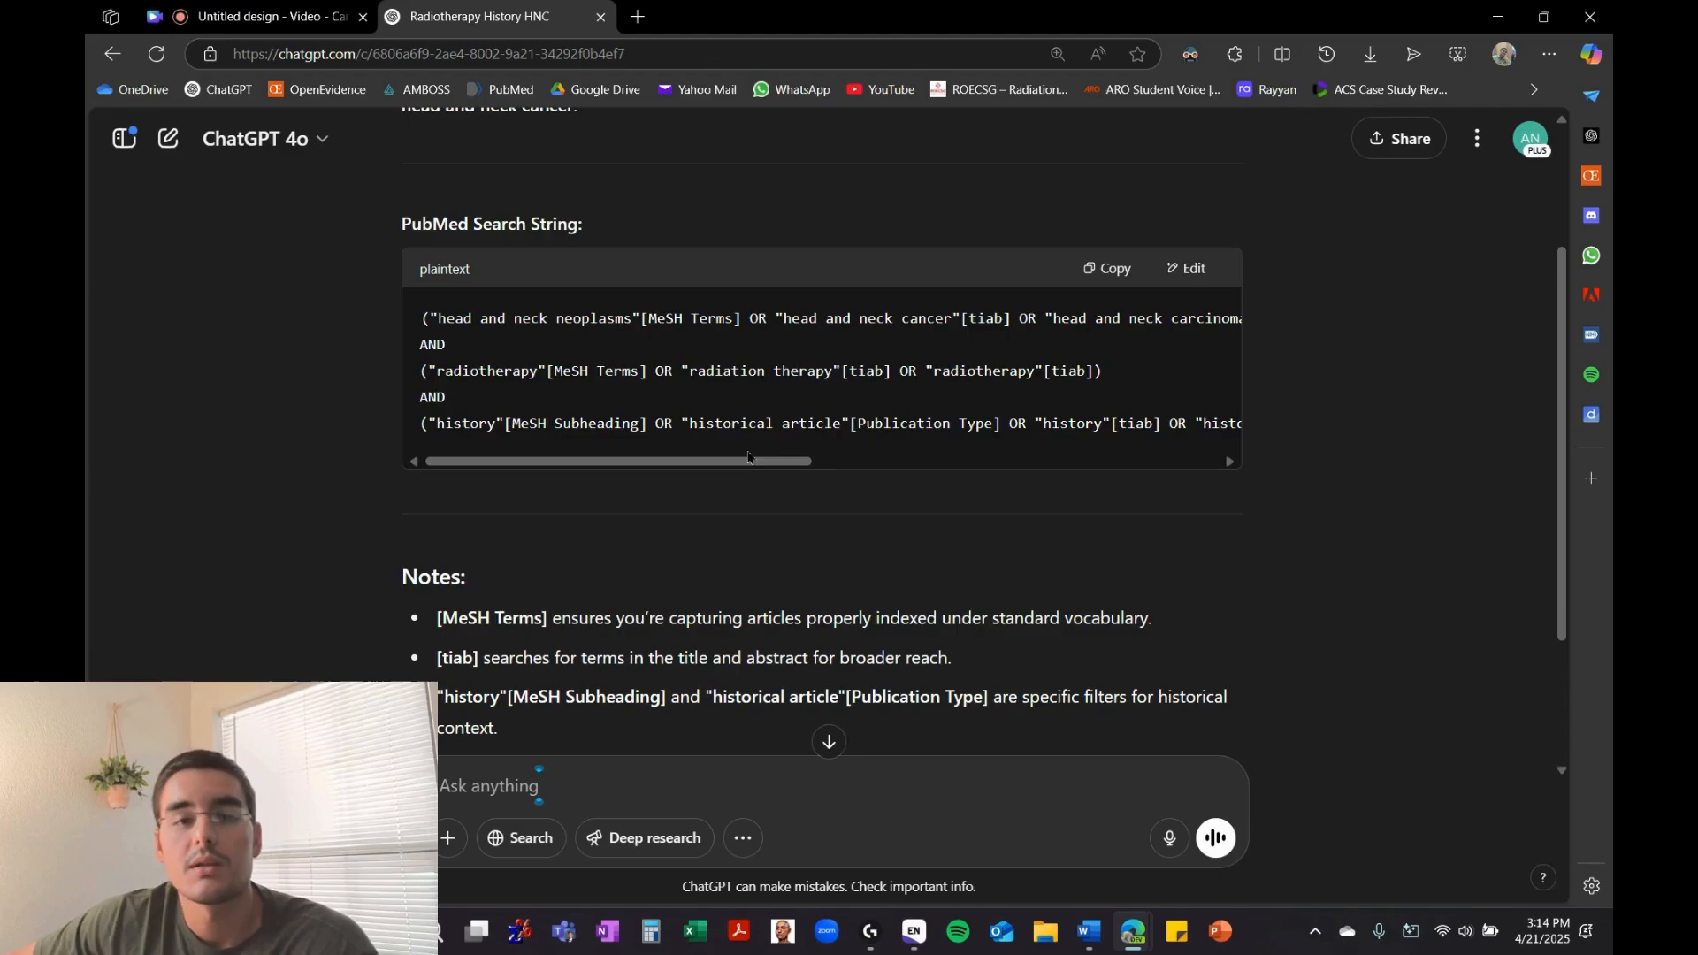
mouse_move(777, 461)
left_mouse_down()
mouse_move(1191, 456)
mouse_move(783, 459)
left_mouse_up()
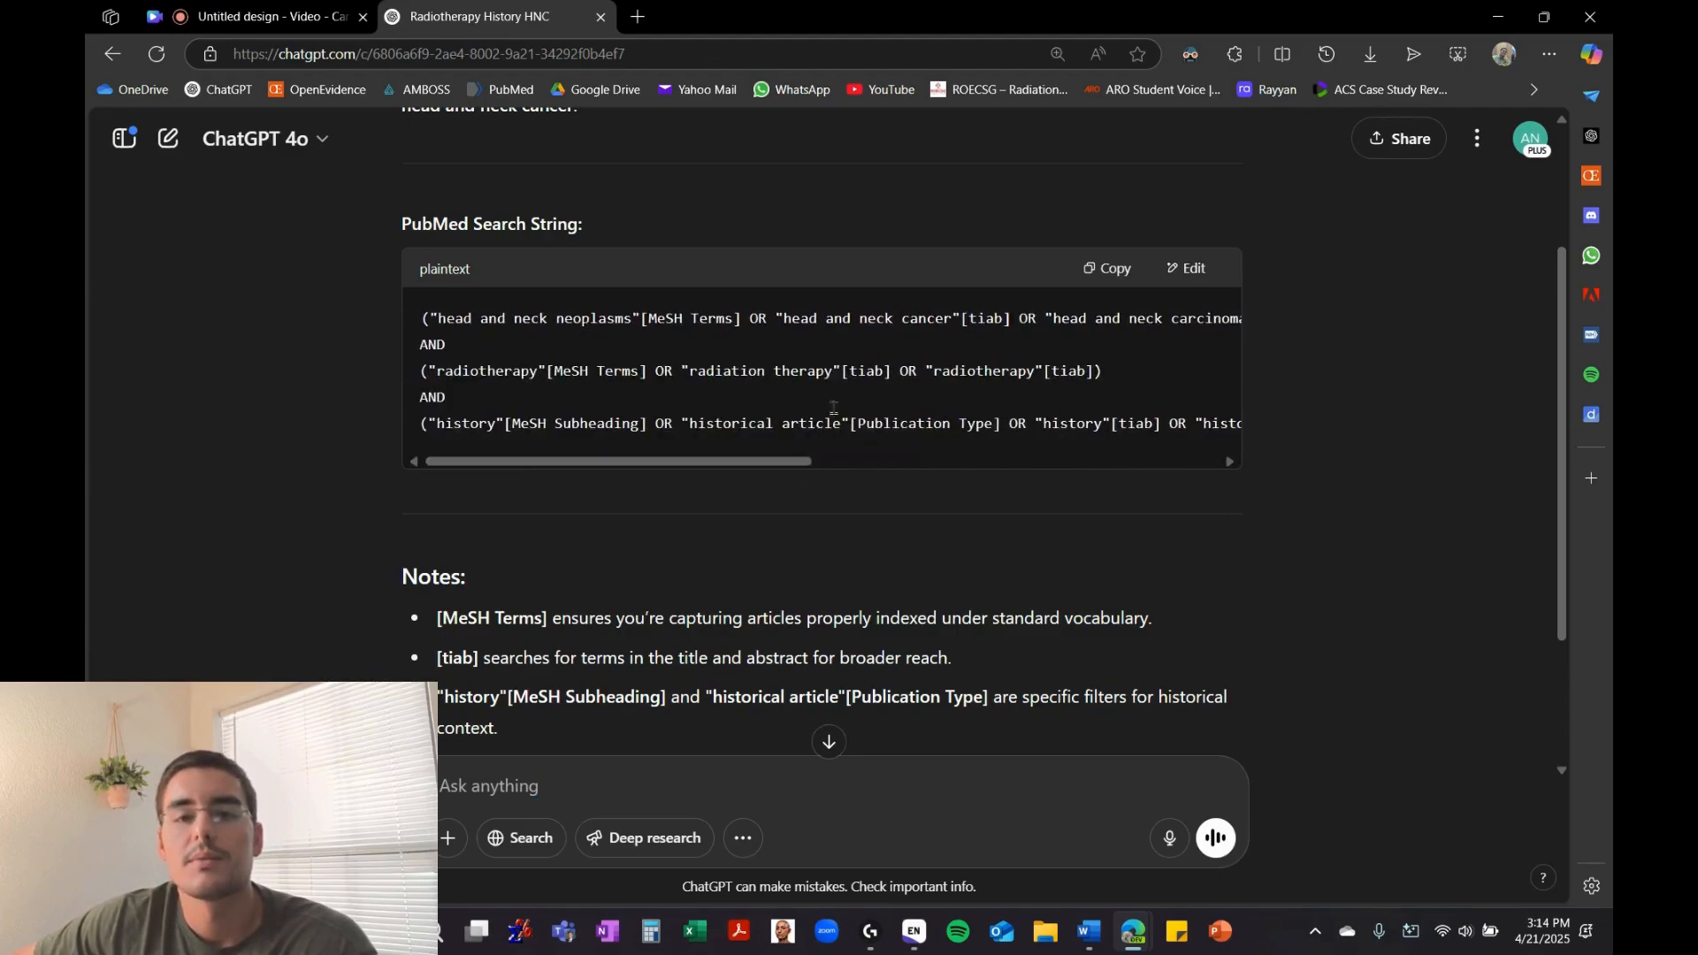
left_click(1107, 272)
Open PubMed in a new browser tab, search with the copied search string, and glance through the first results
left_click(637, 16)
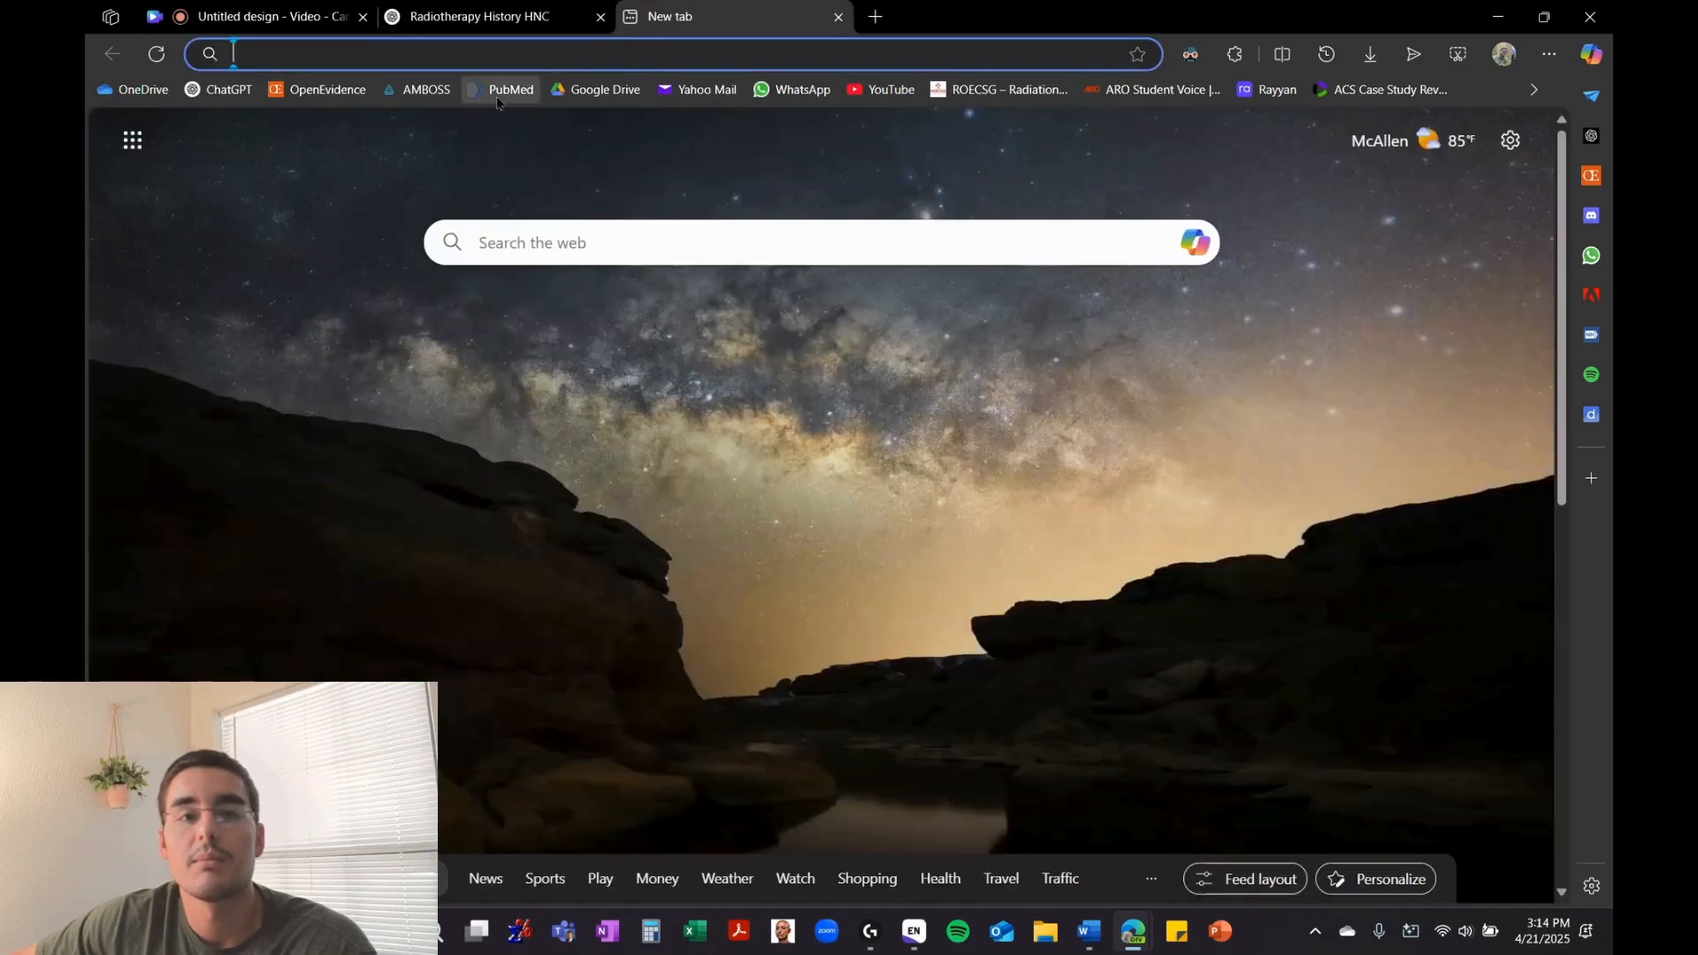
left_click(502, 90)
left_click(565, 437)
key("ctrl+v")
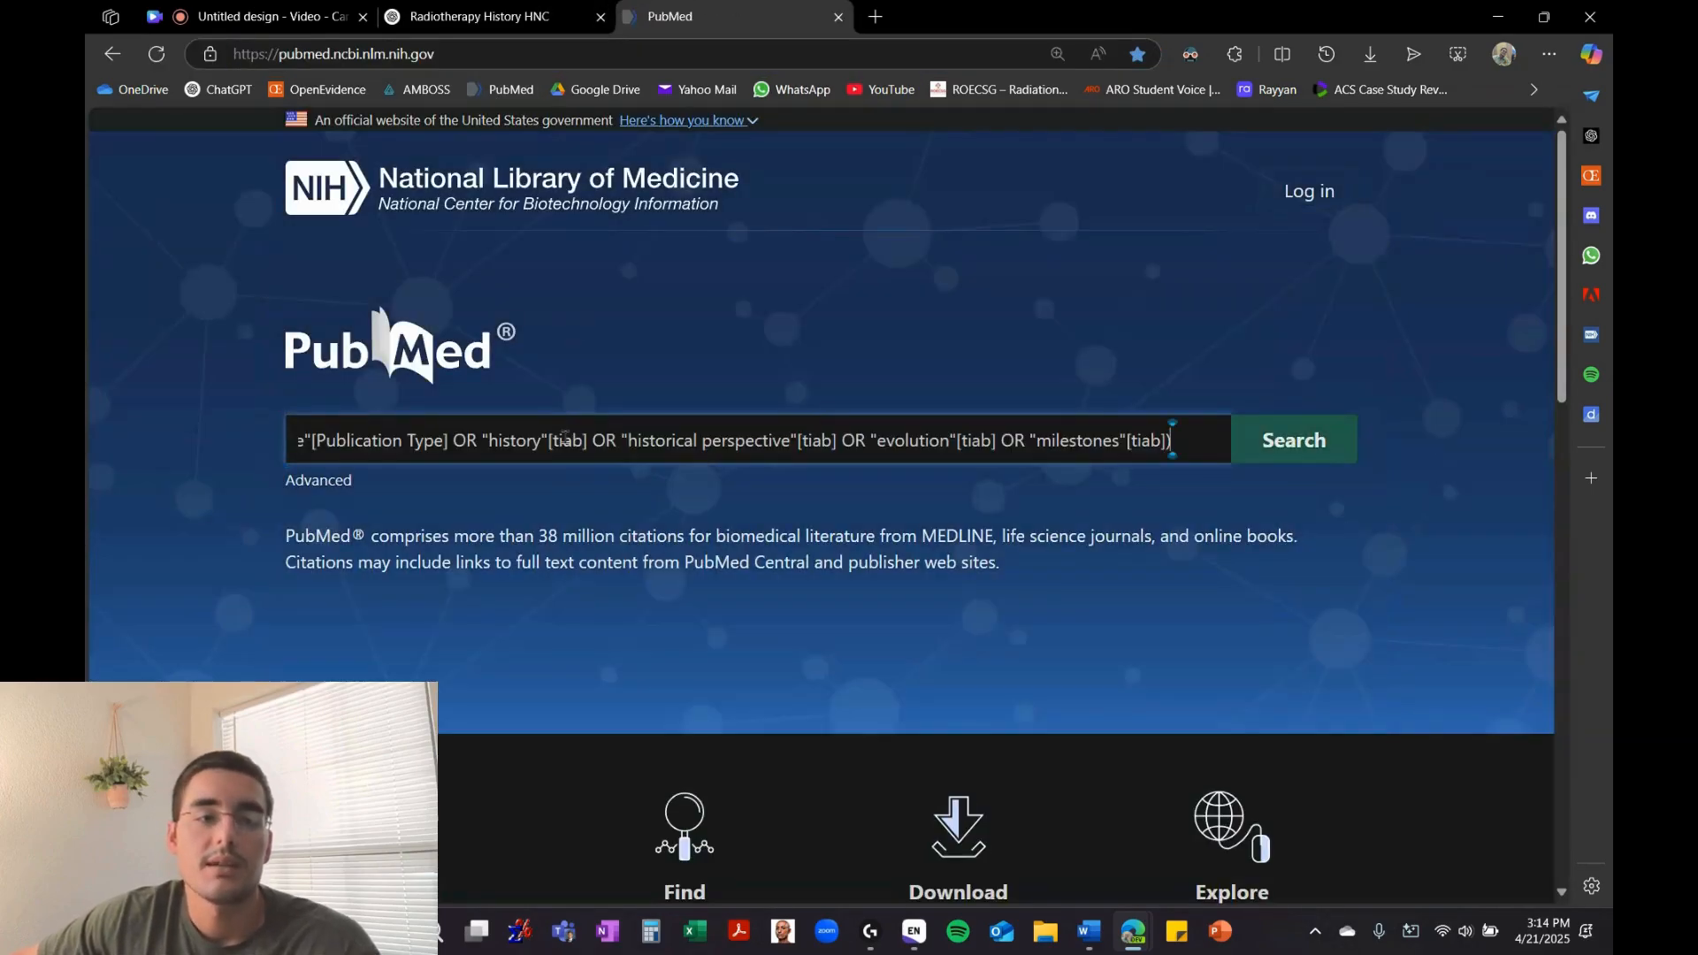
left_click(1287, 458)
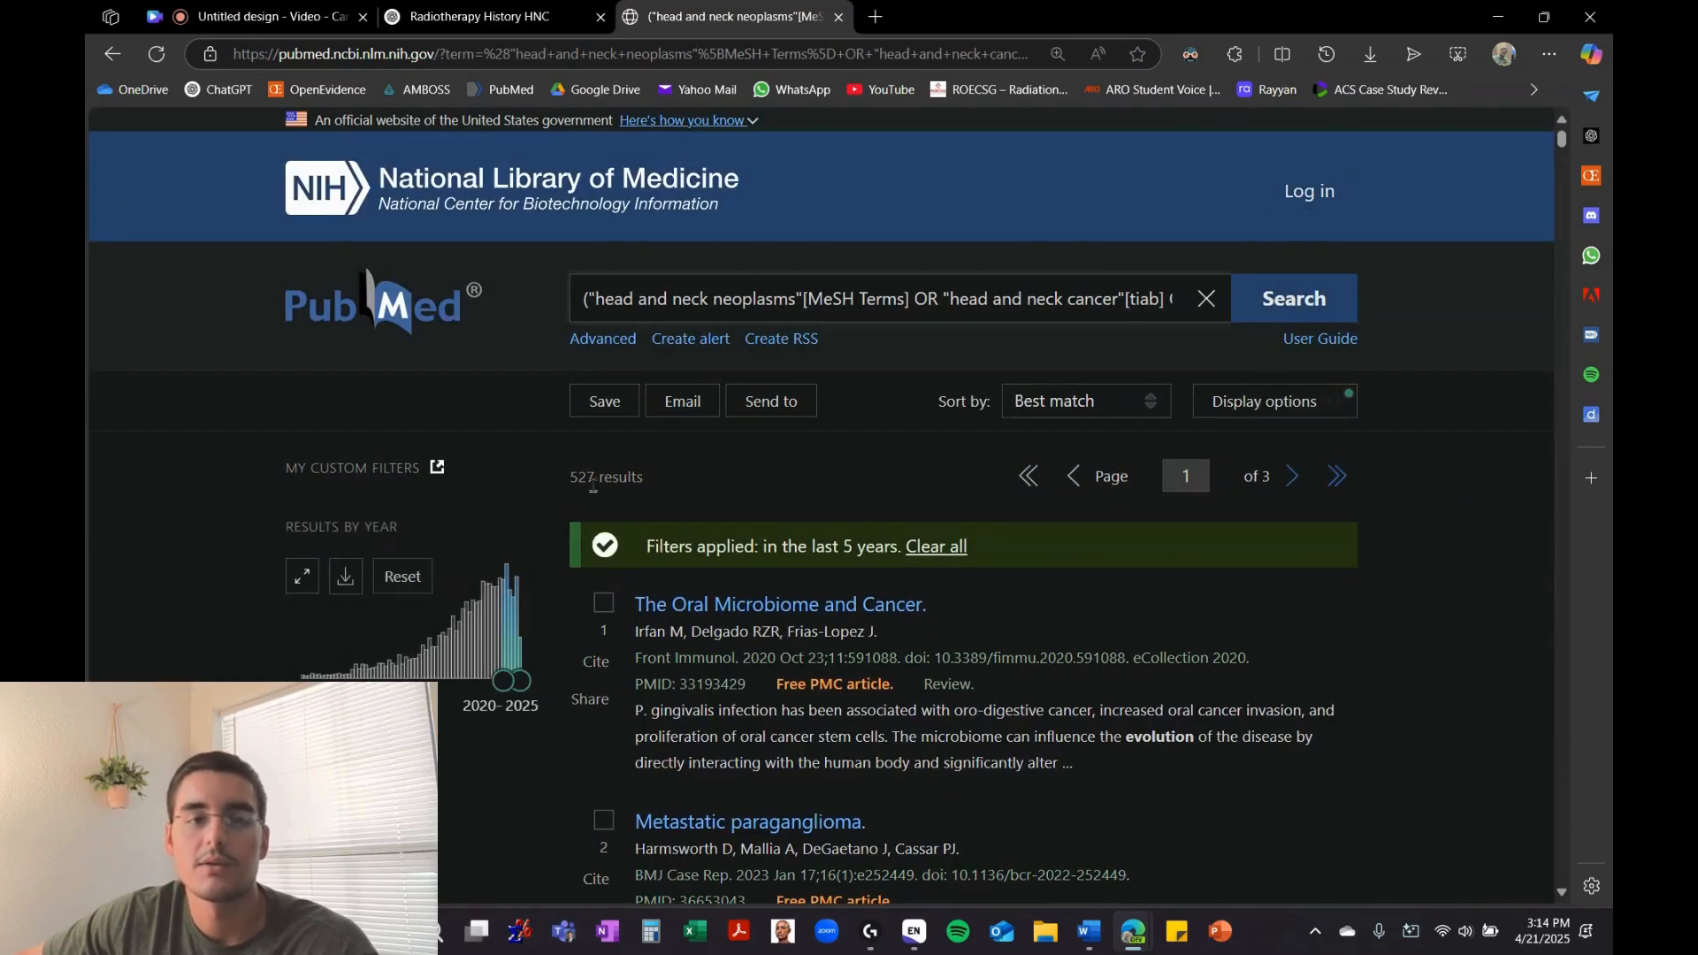
scroll(575, 499, "down", 2)
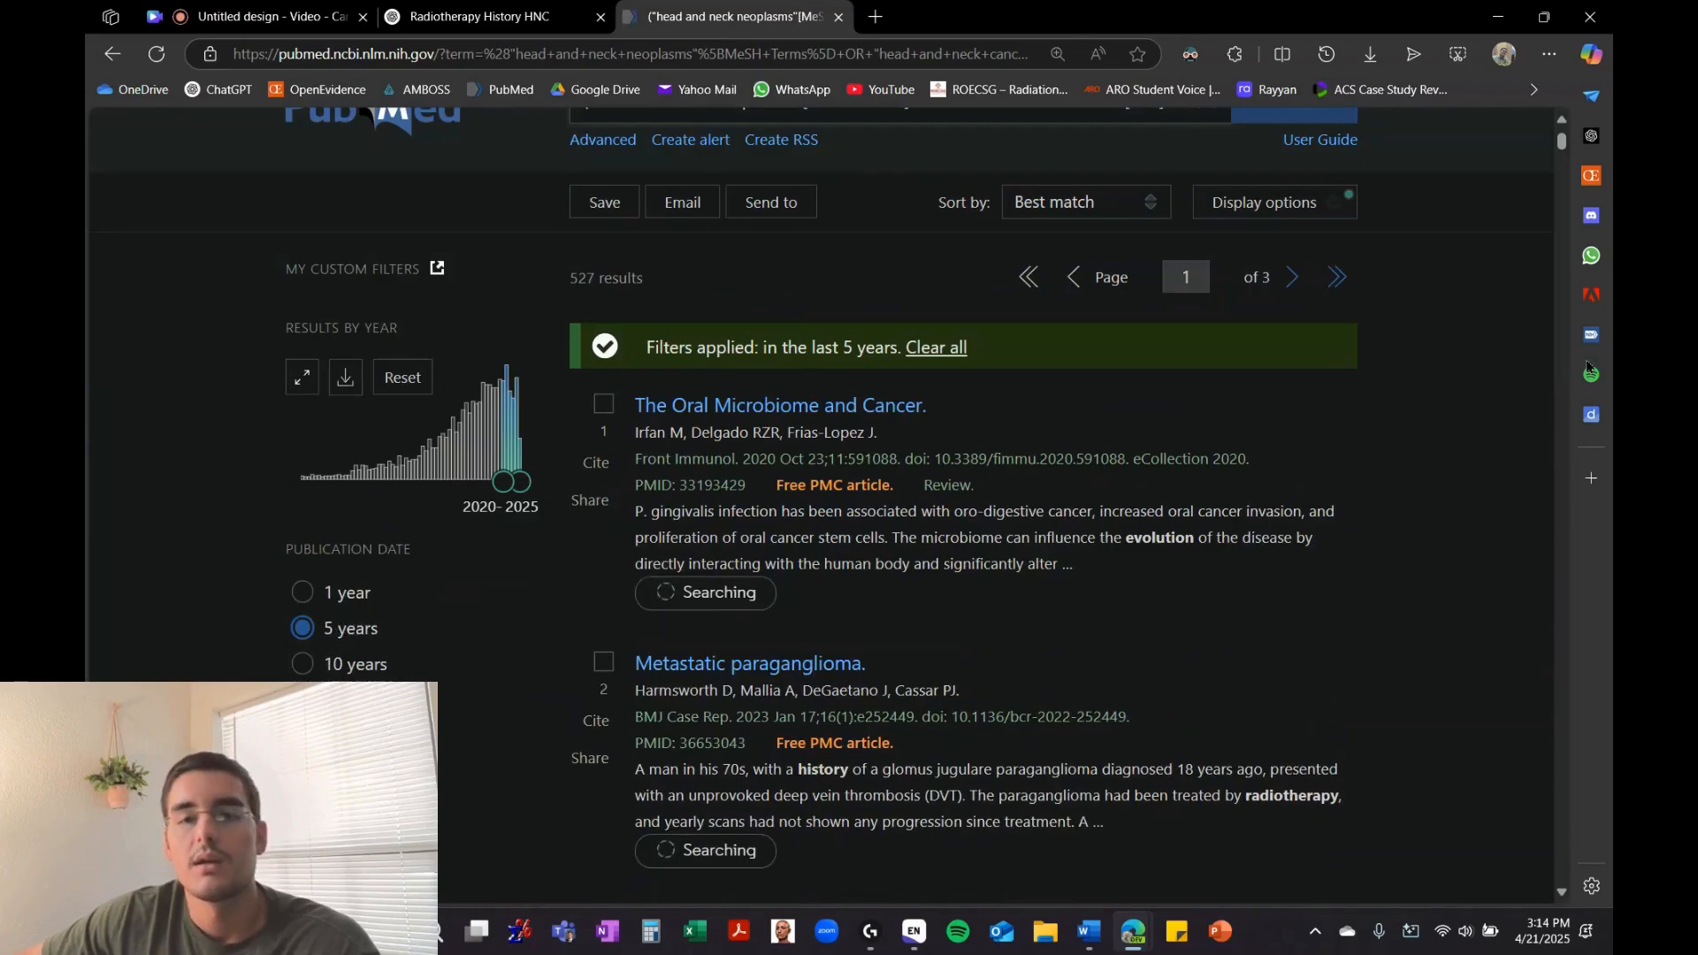
scroll(1448, 433, "up", 2)
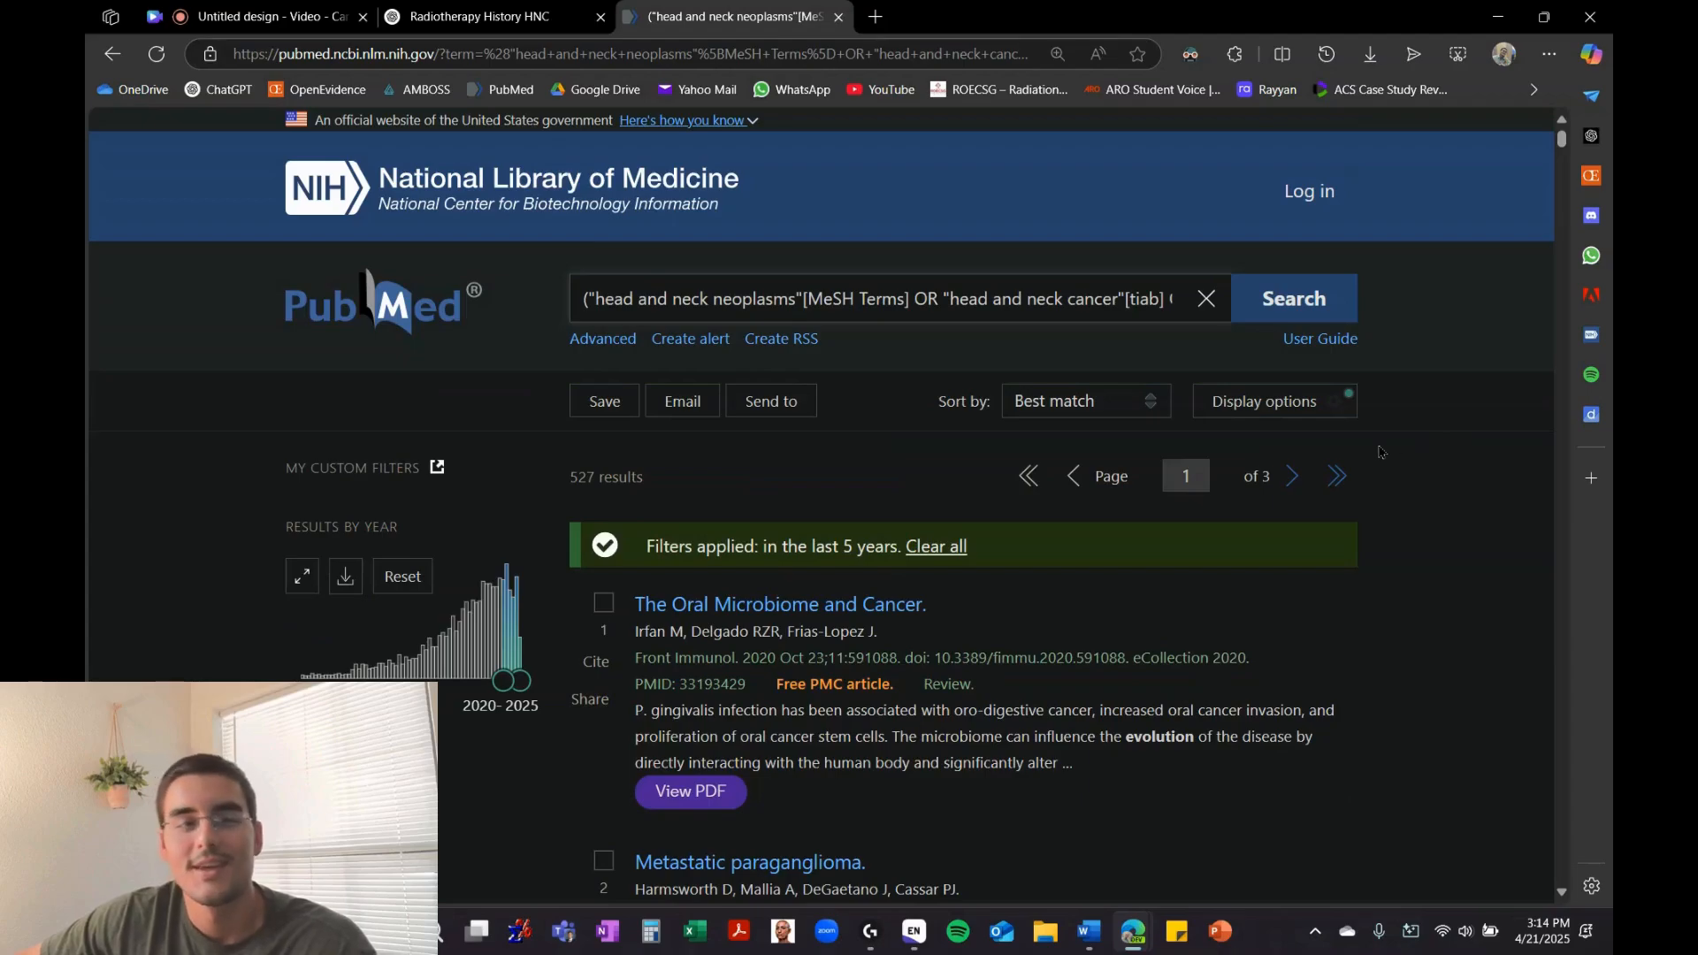
Set up saving the citations of all results on this page to a file in Abstract (text) format
left_click(602, 403)
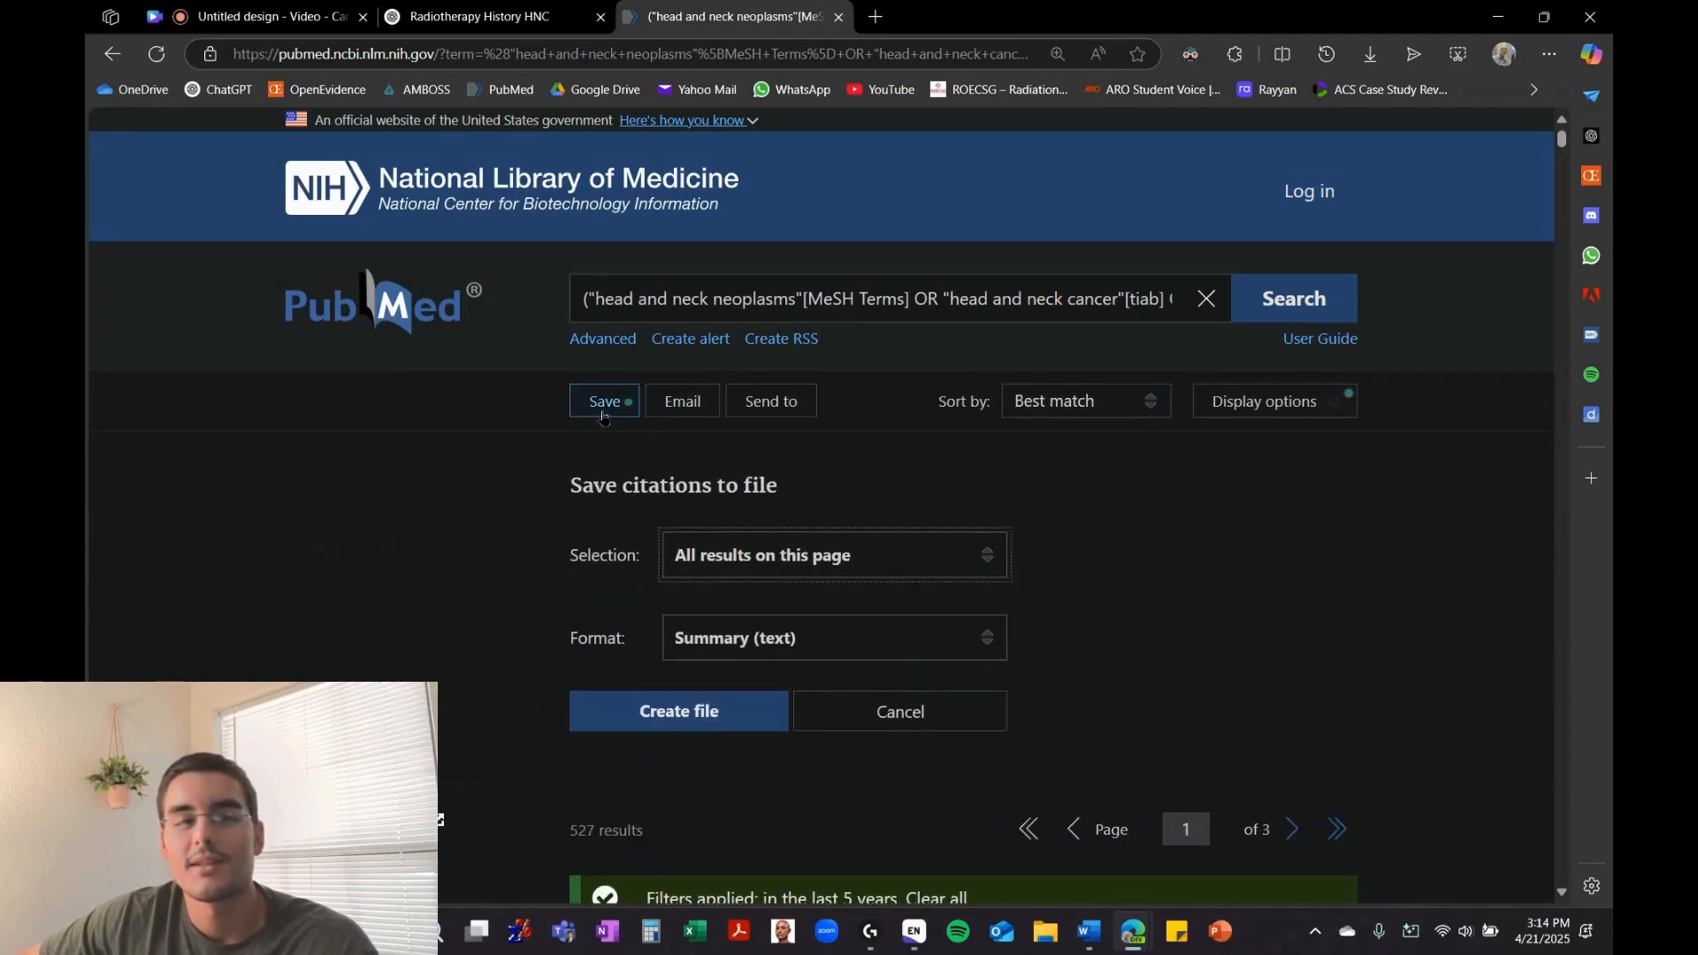
left_click(984, 642)
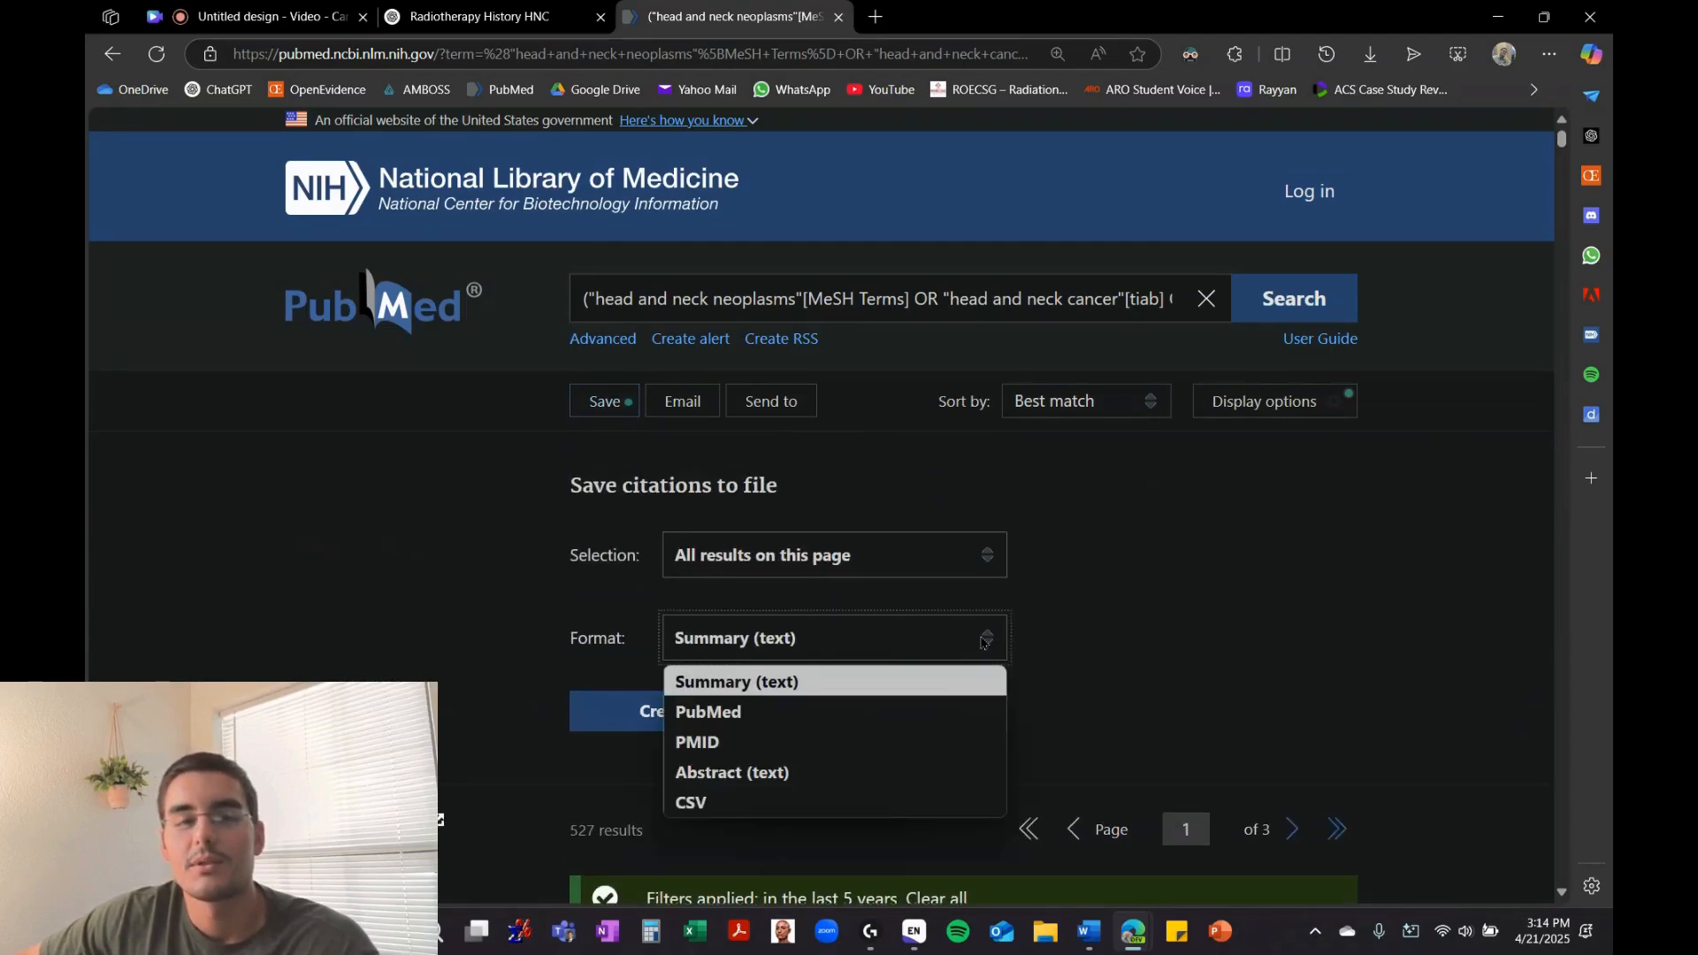
left_click(911, 772)
Check the display options and the available sort orders of the PubMed results
left_click(1256, 407)
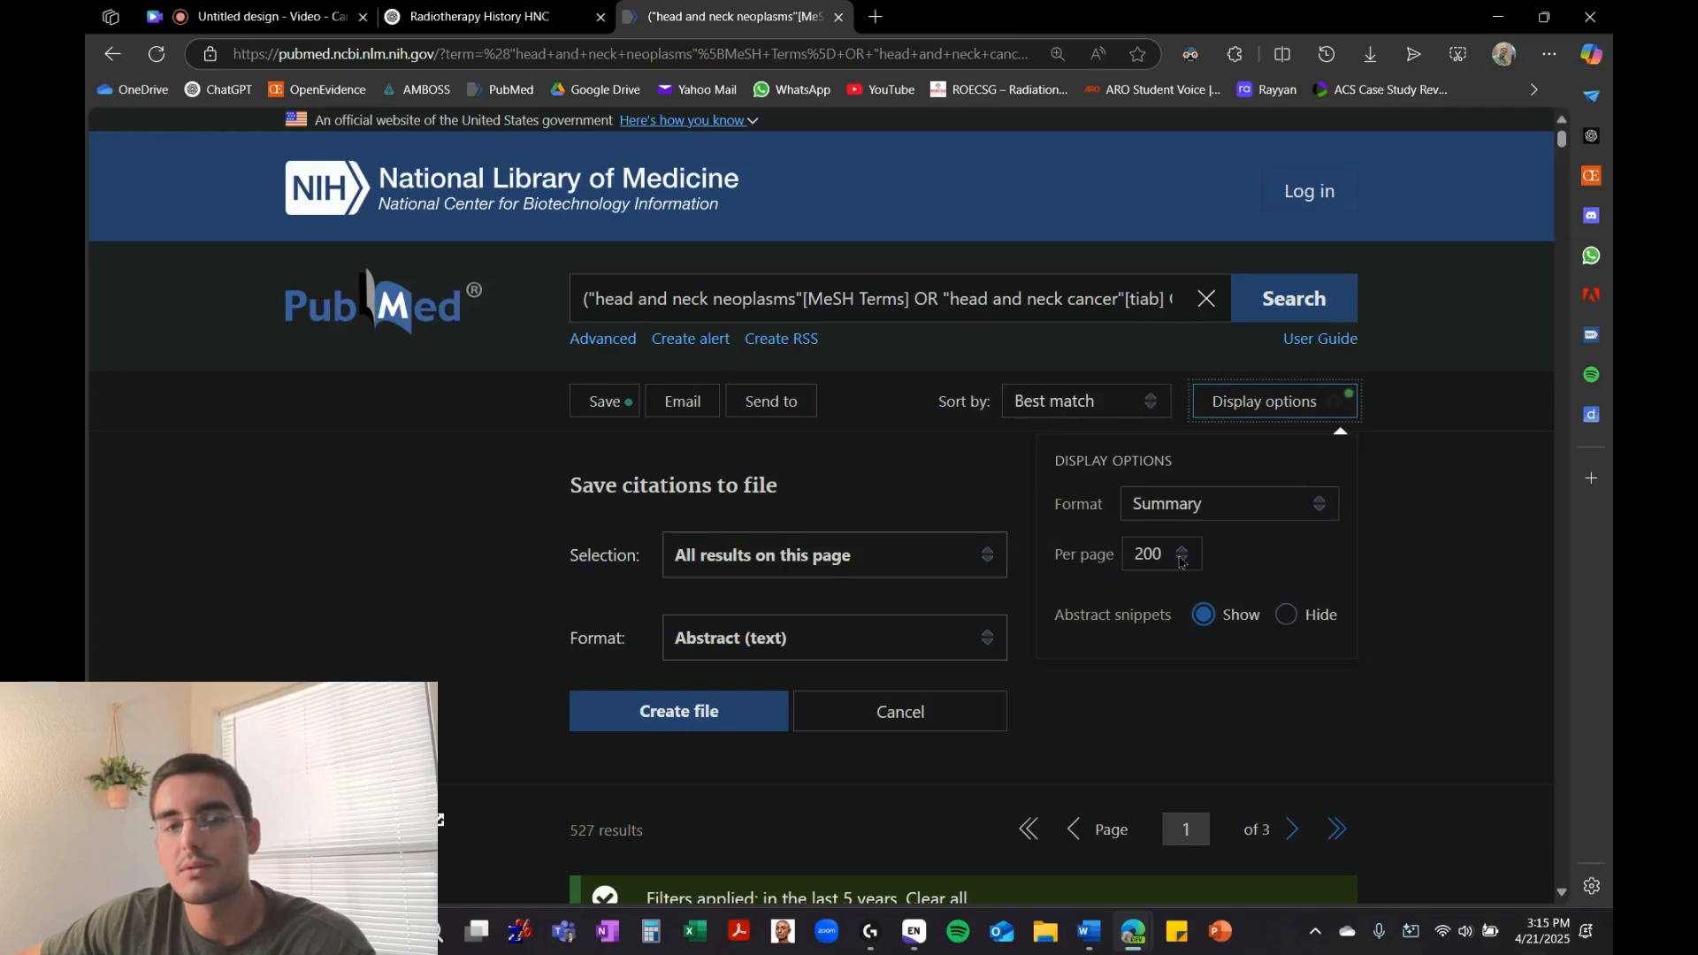
left_click(1002, 494)
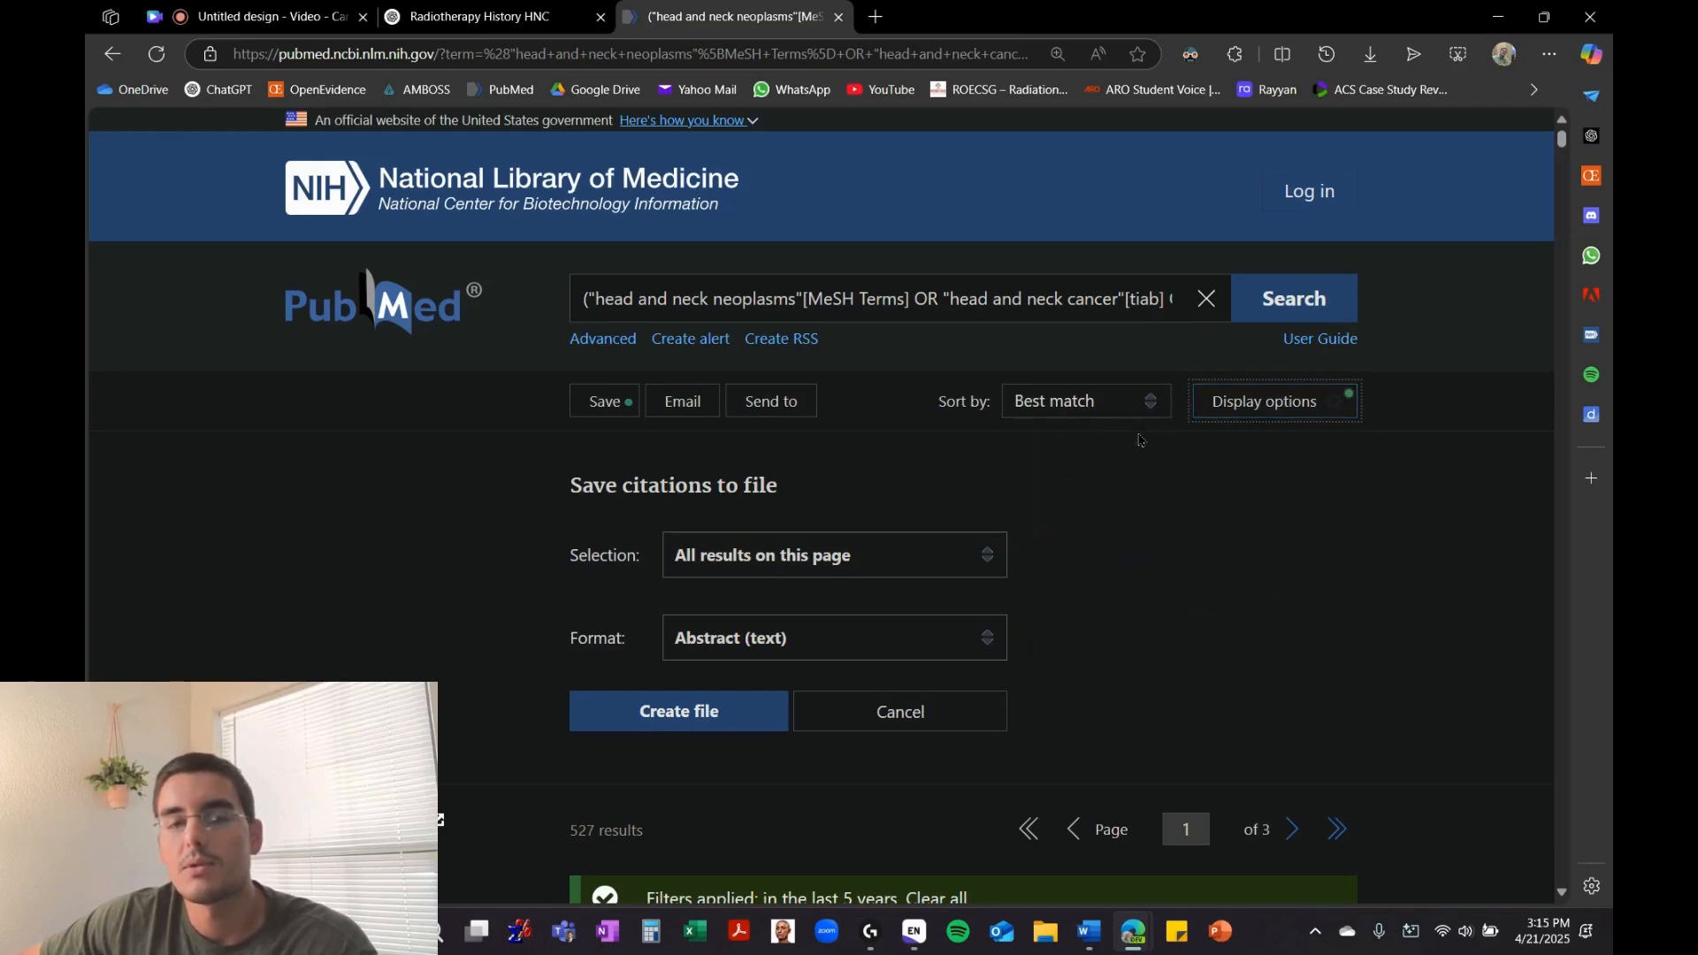
left_click(1151, 406)
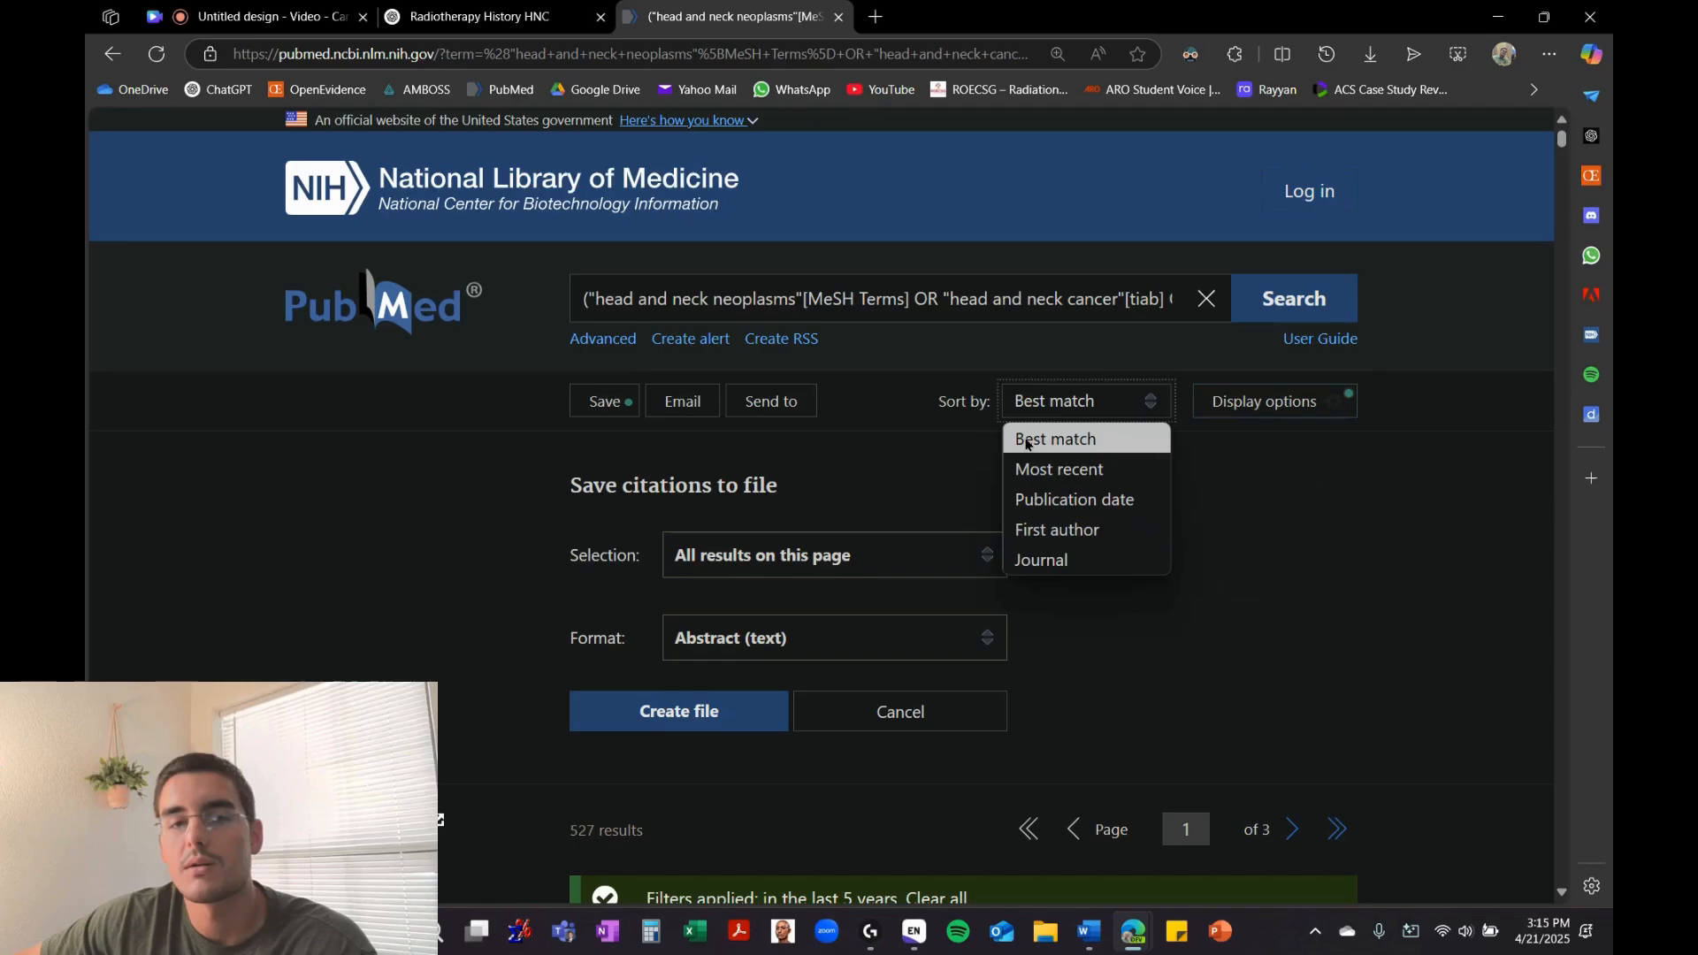
left_click(1022, 301)
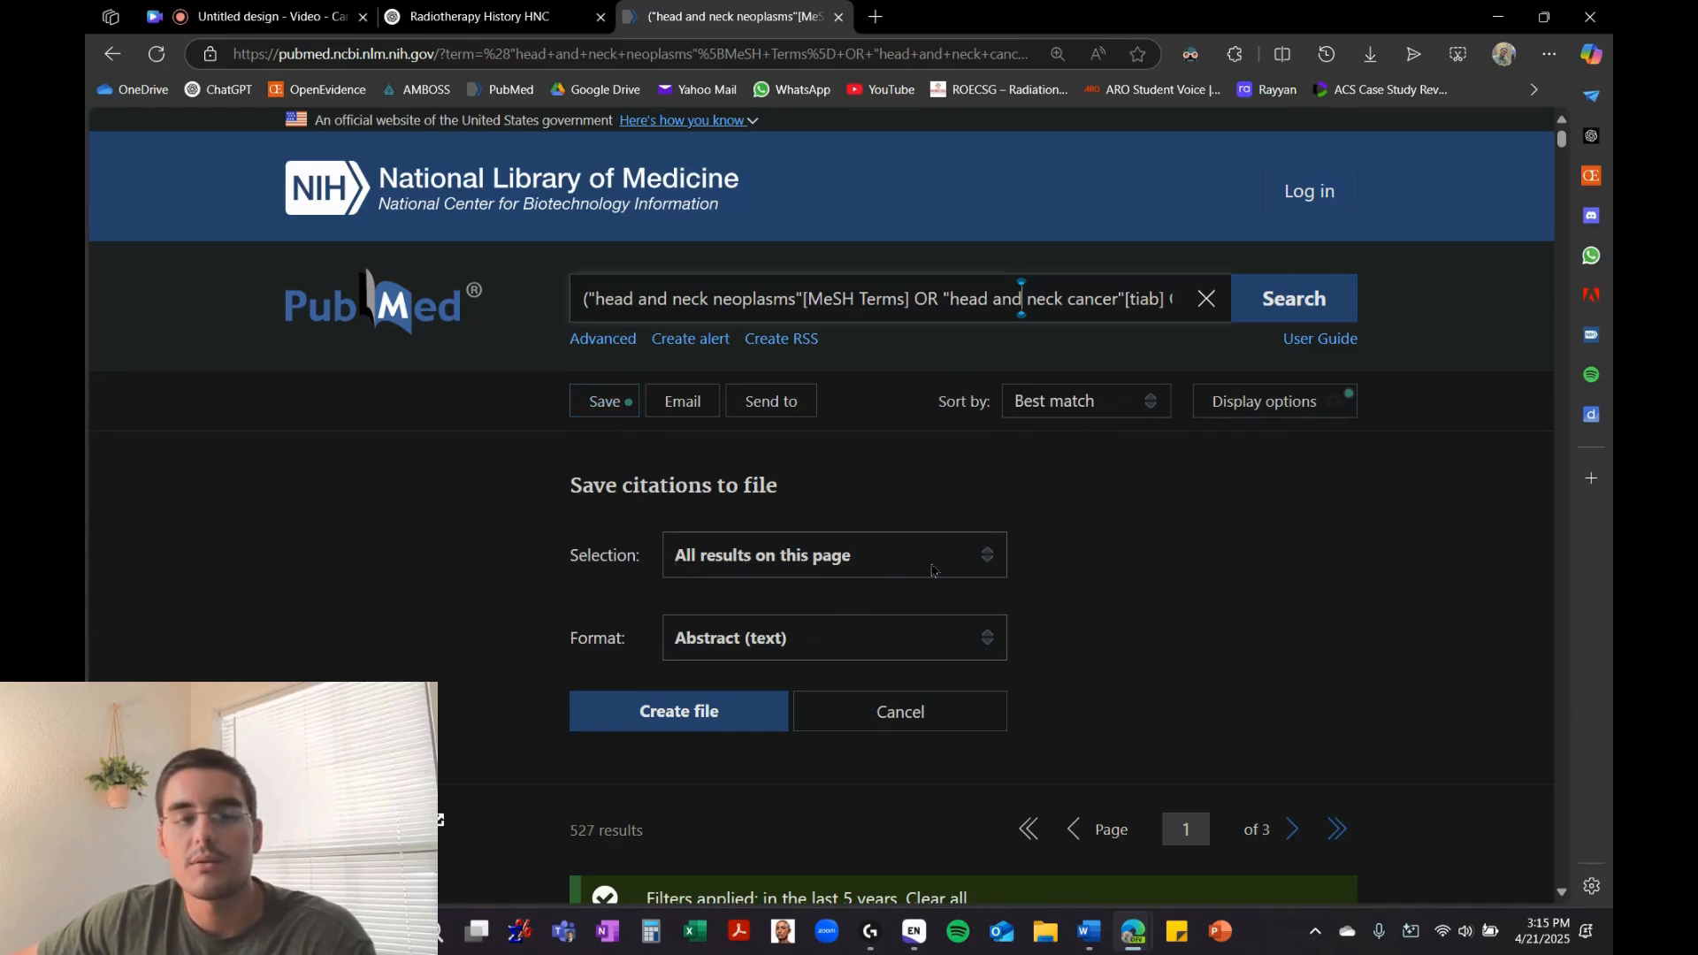
Keep Abstract (text) as the citation format and create the file to download it
left_click(912, 645)
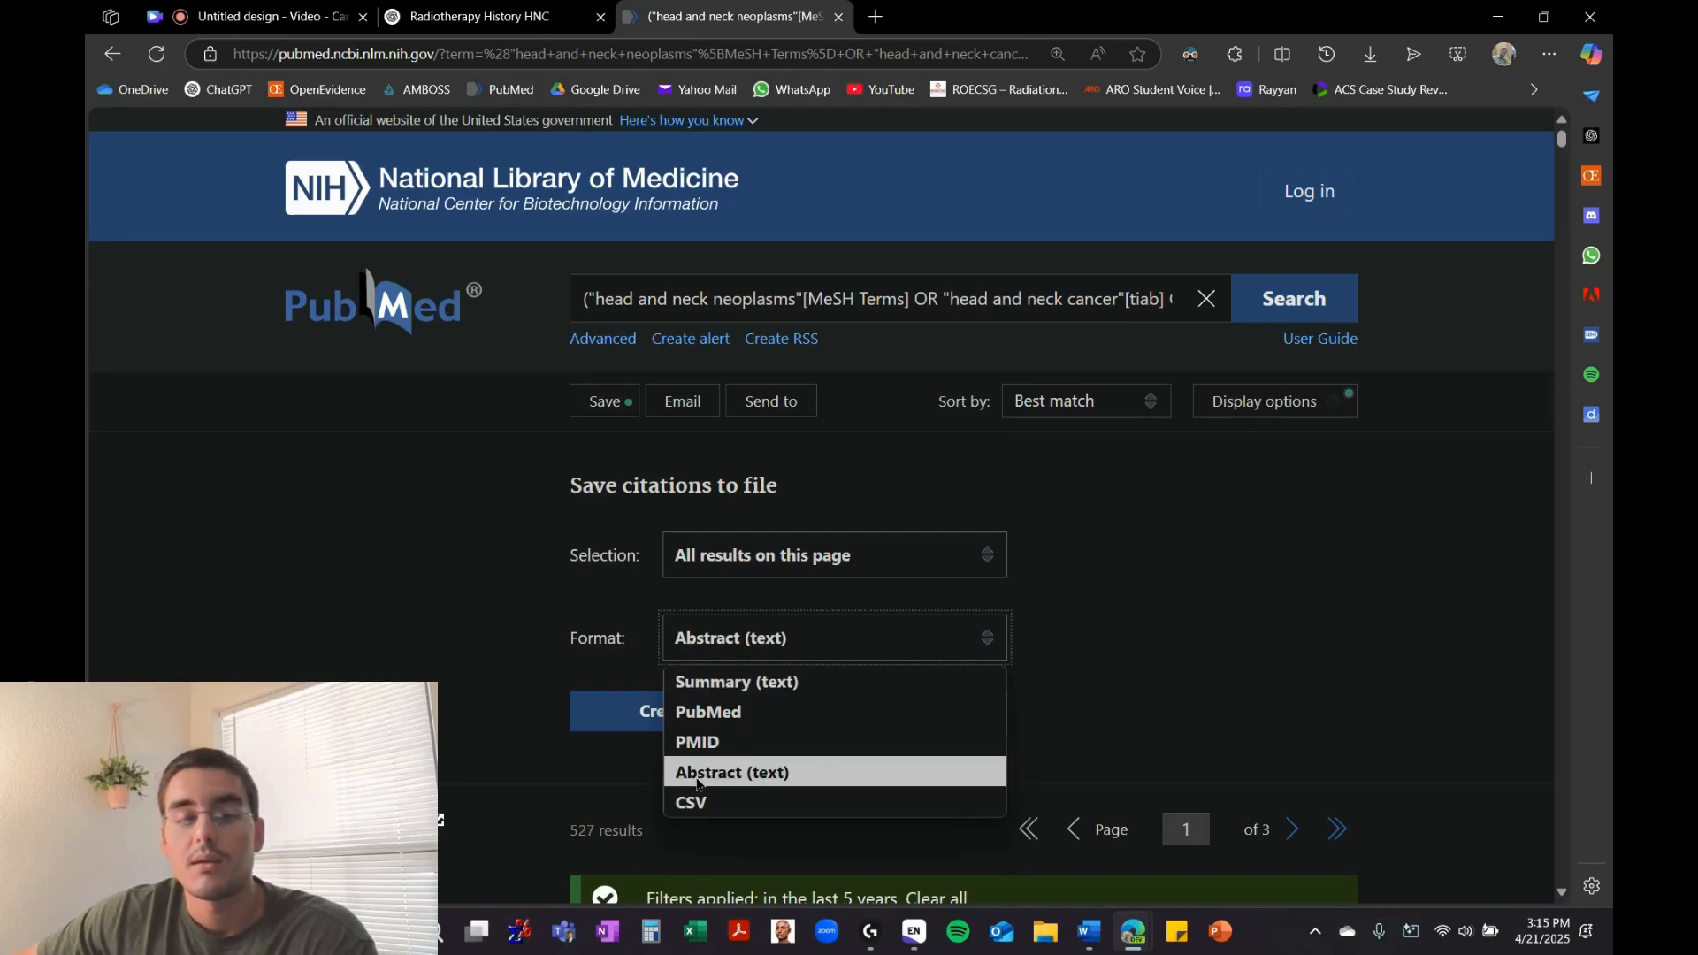
left_click(742, 775)
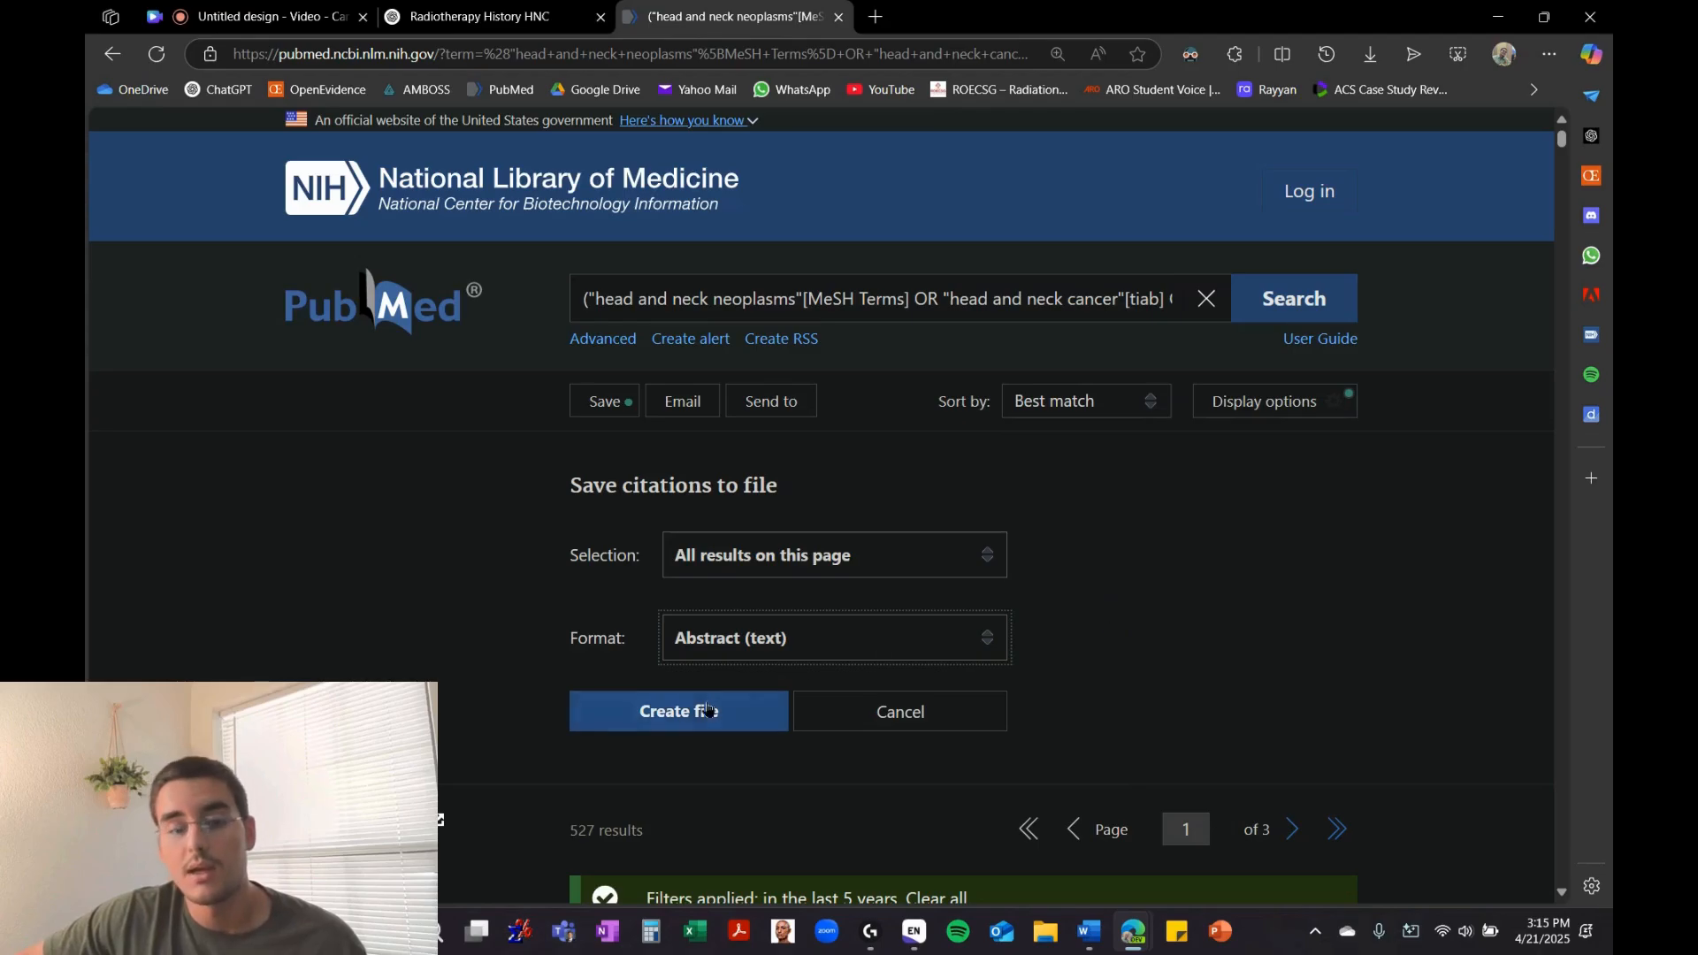
left_click(654, 721)
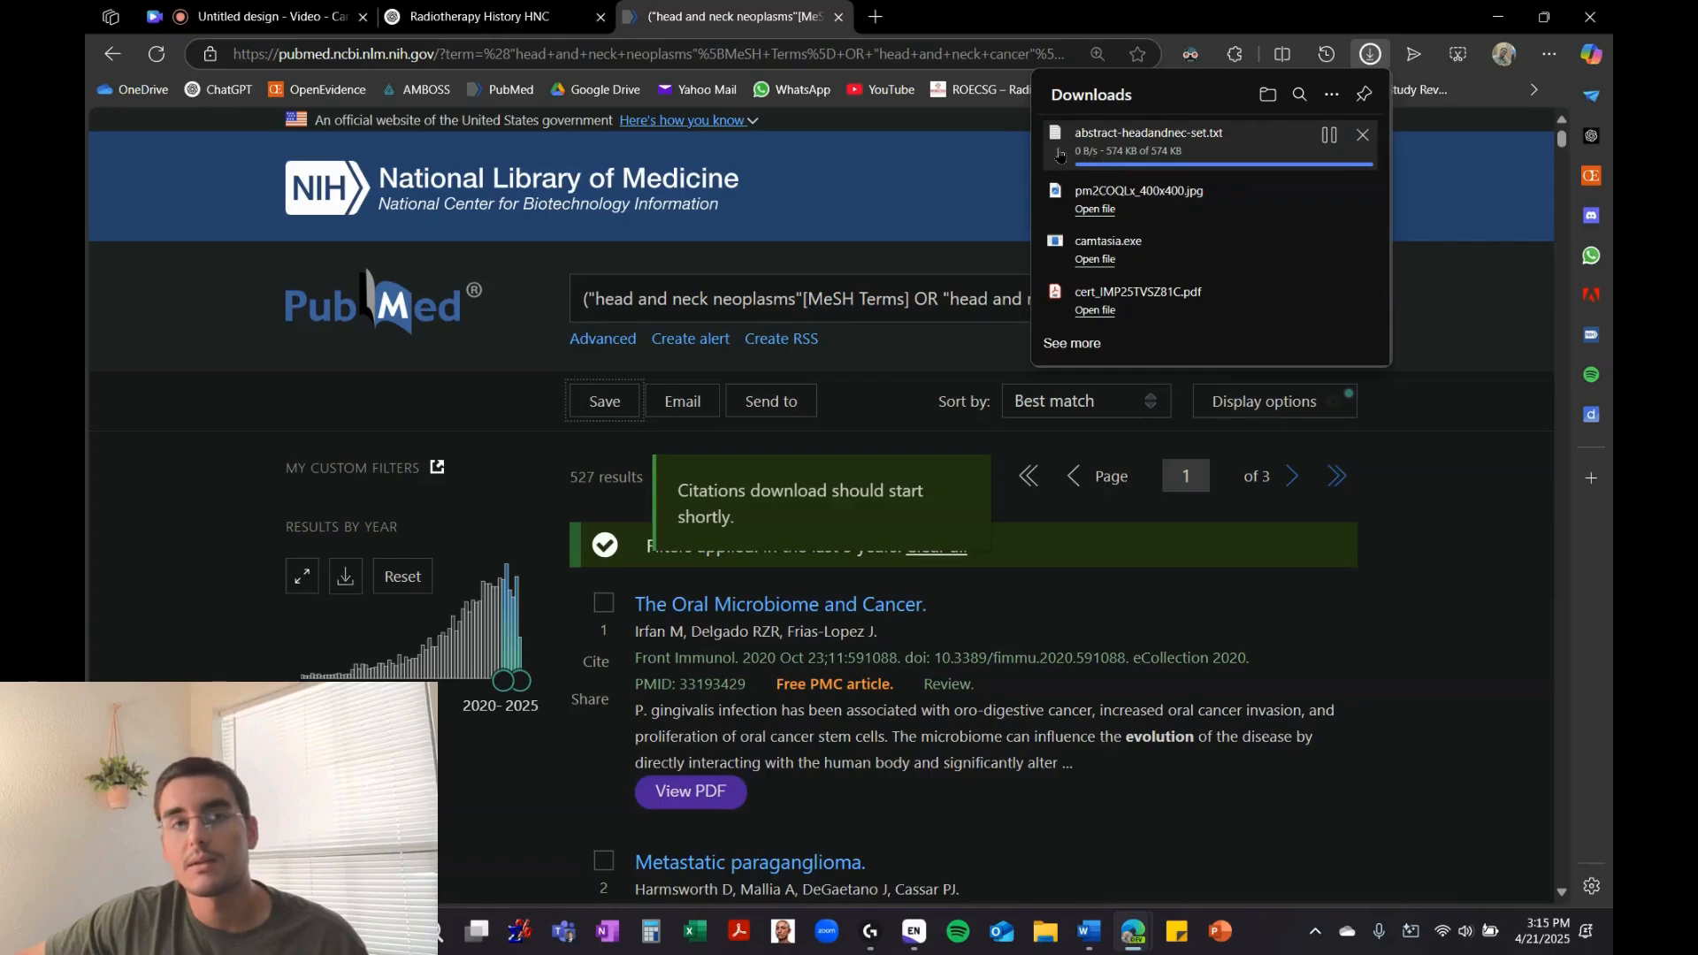
Attach the downloaded file abstract-headandnec-set.txt to the radiotherapy history conversation in ChatGPT
left_click(477, 17)
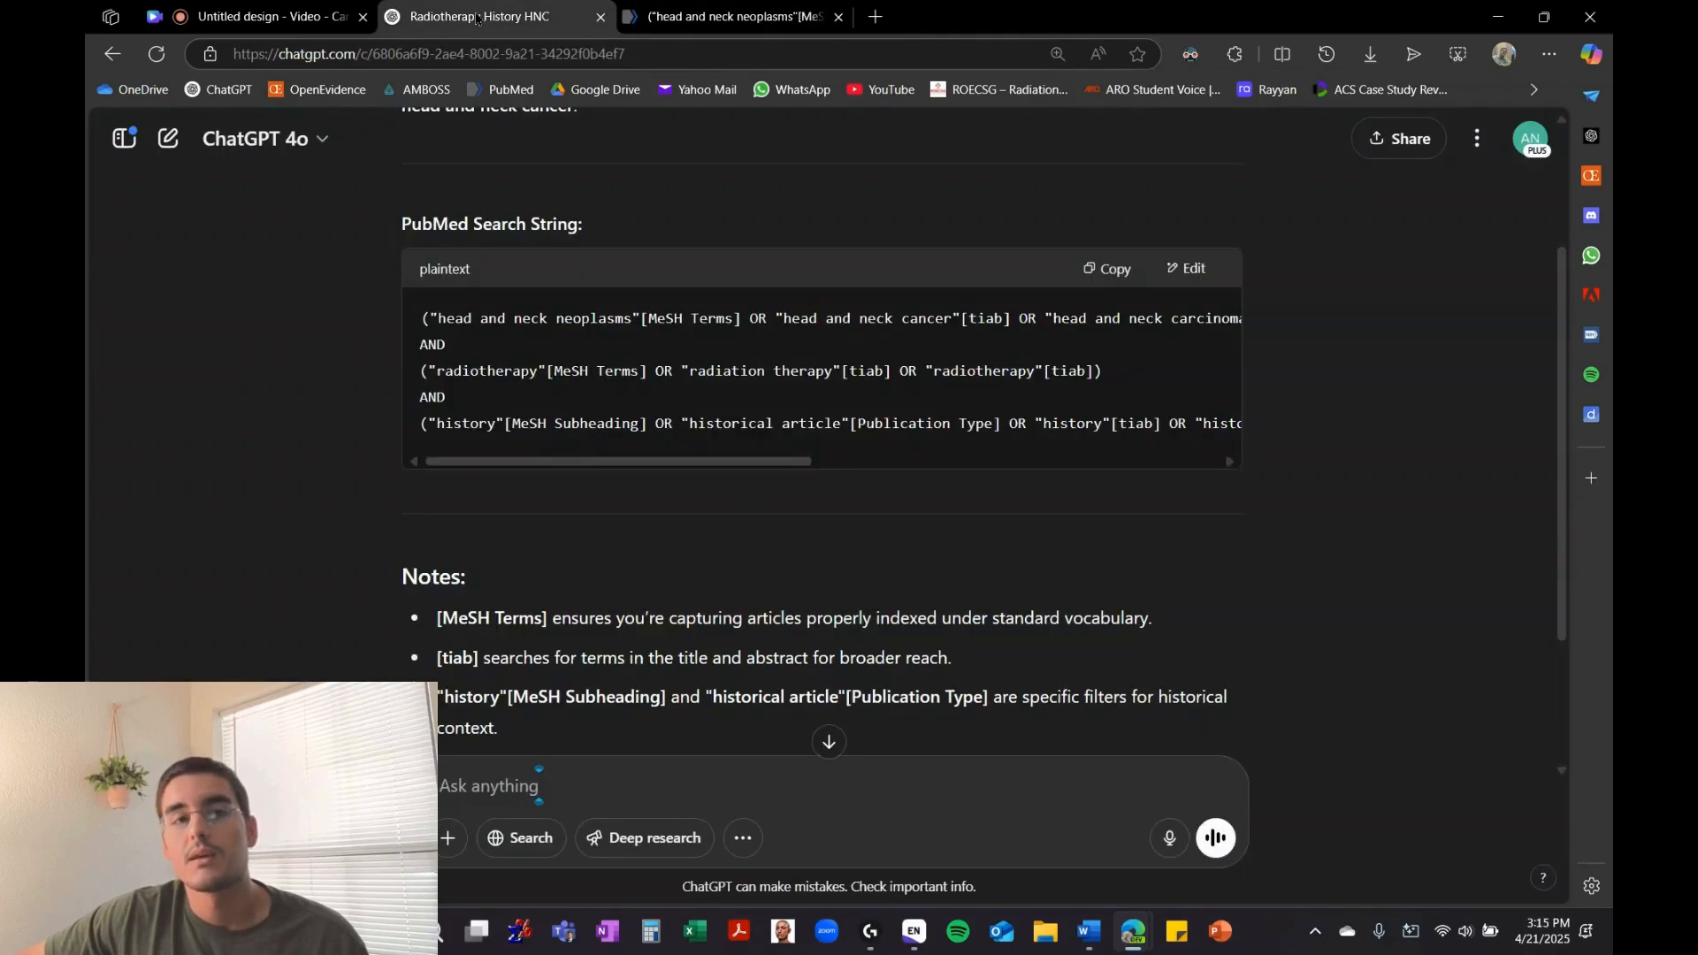
left_click(1371, 54)
left_click_drag(1194, 146, 708, 796)
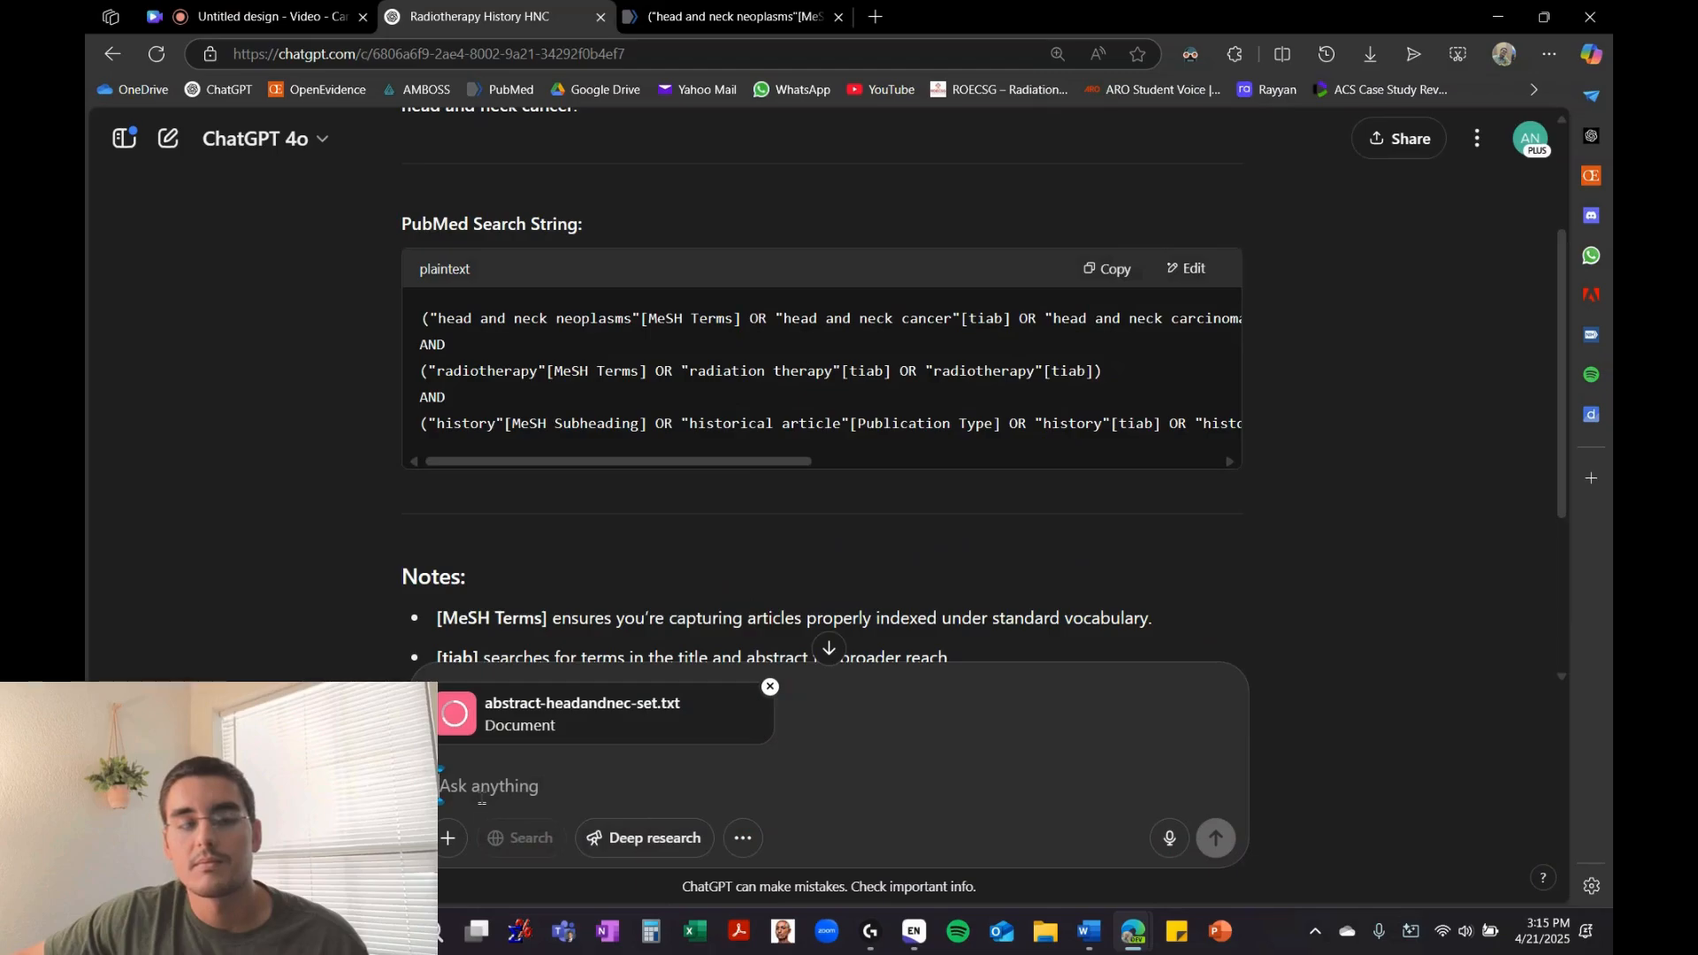
Open the "chatGPT prompts" note in Sticky Notes, place it beside the chat, and bring the bullet-summary prompt into view
left_click(1177, 932)
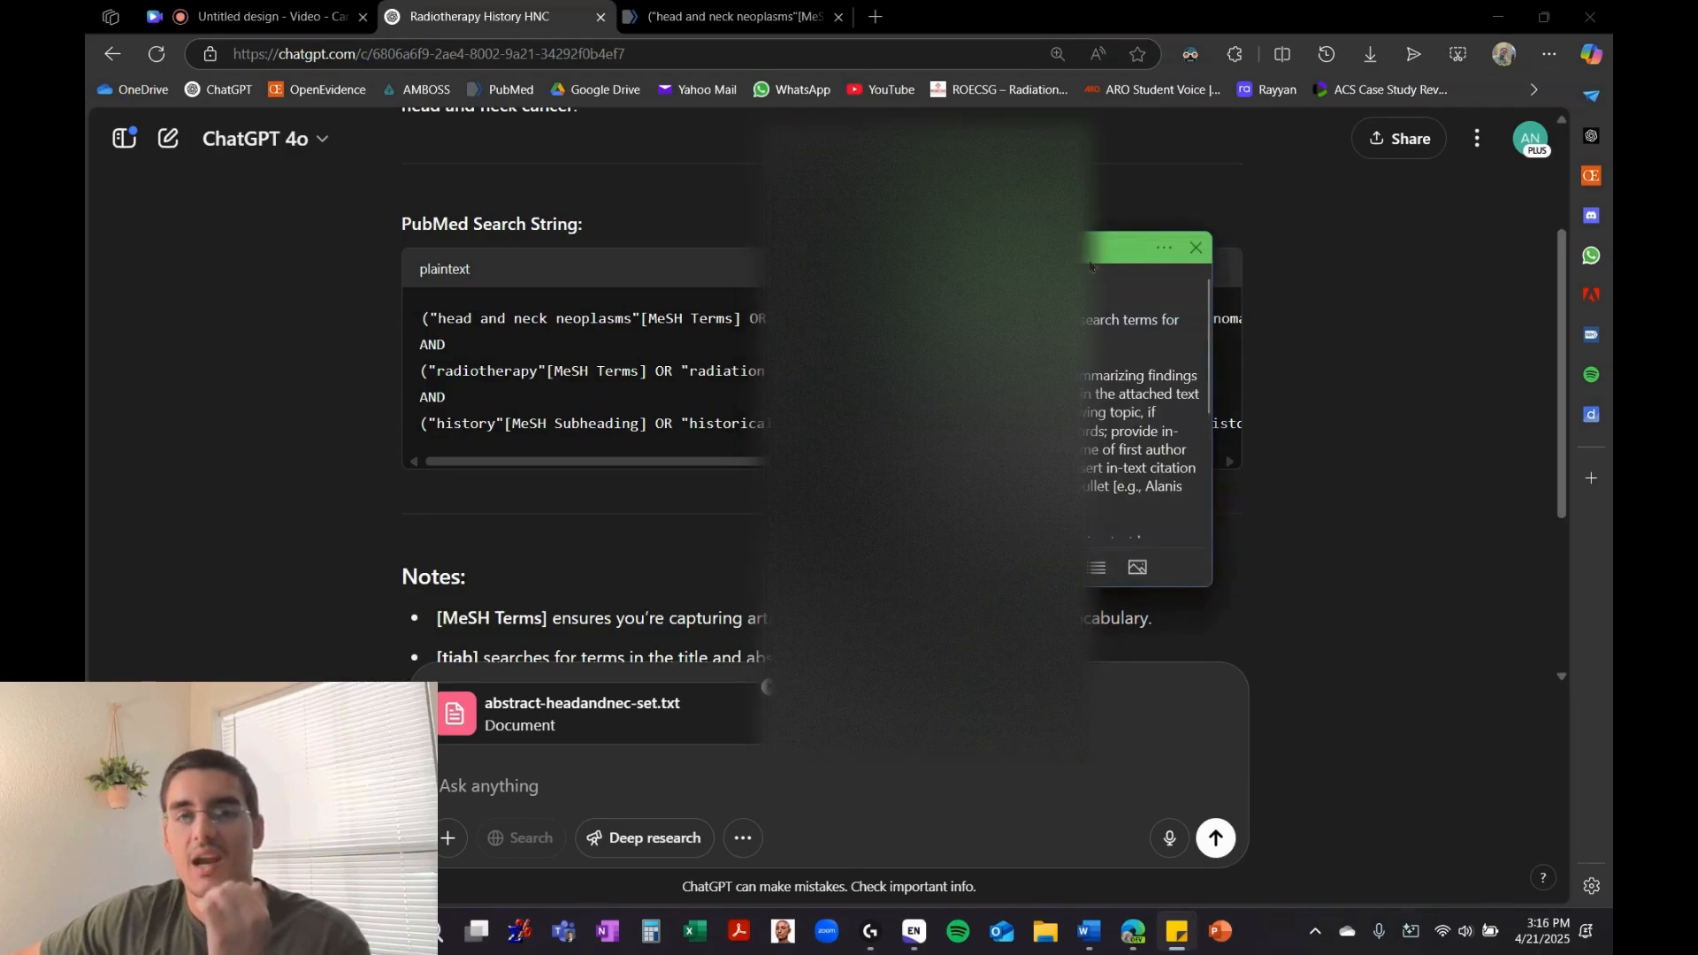
left_click_drag(1091, 266, 1403, 298)
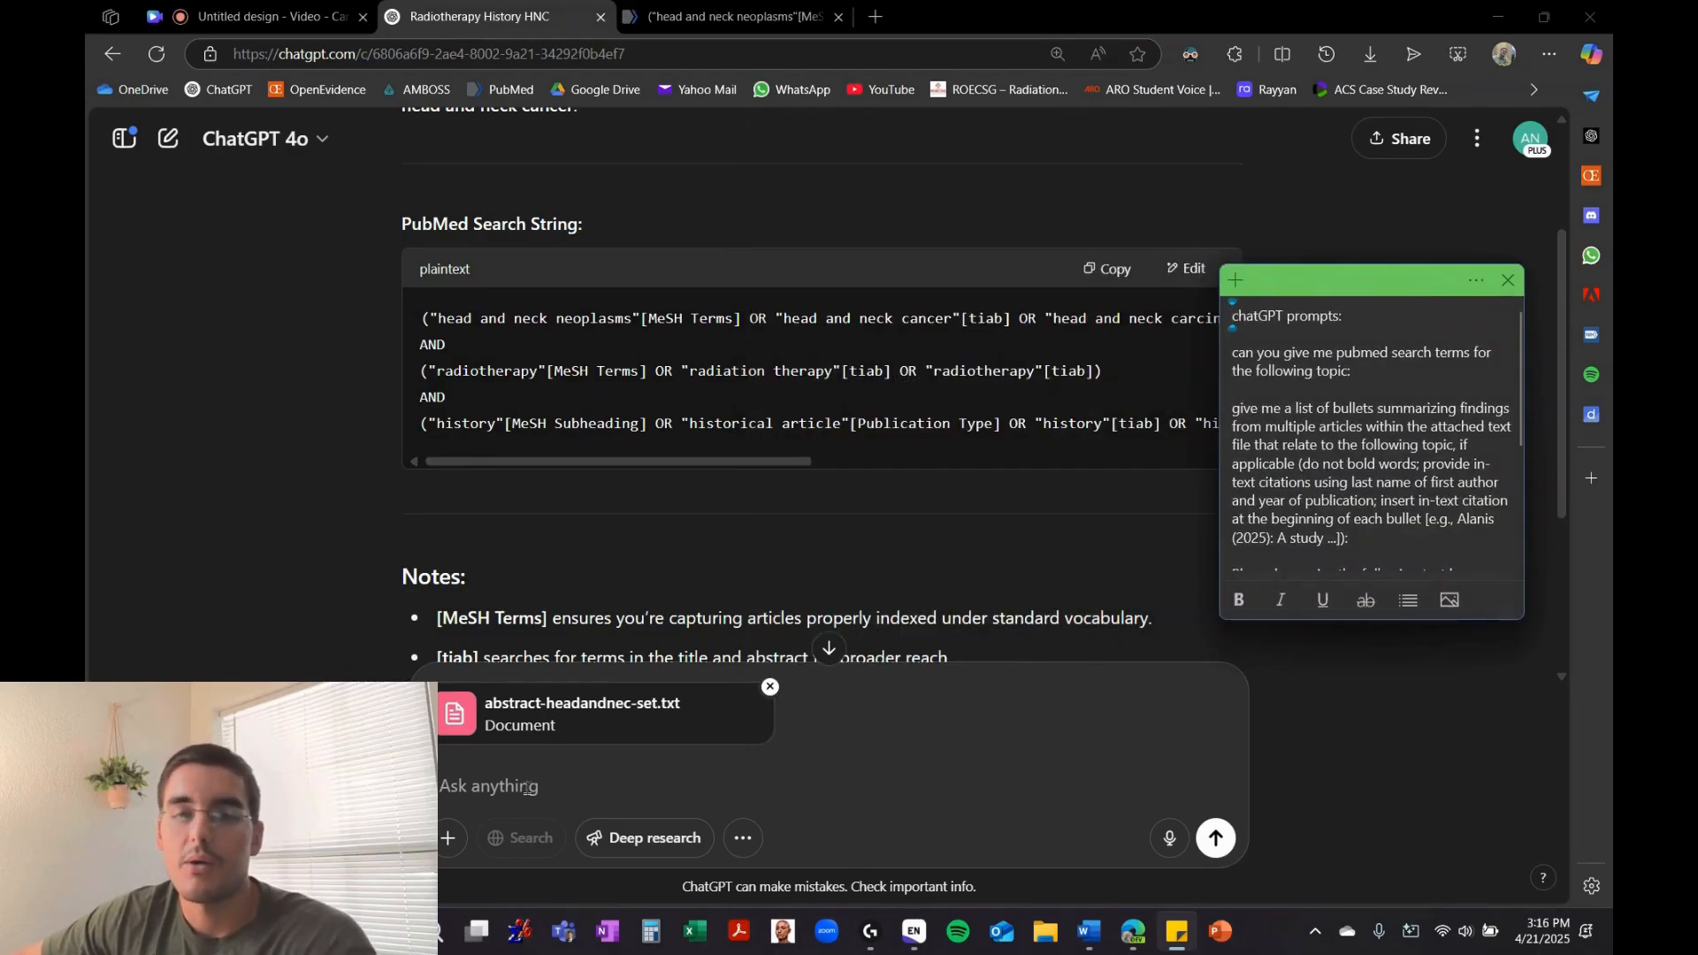
scroll(1338, 472, "down", 1)
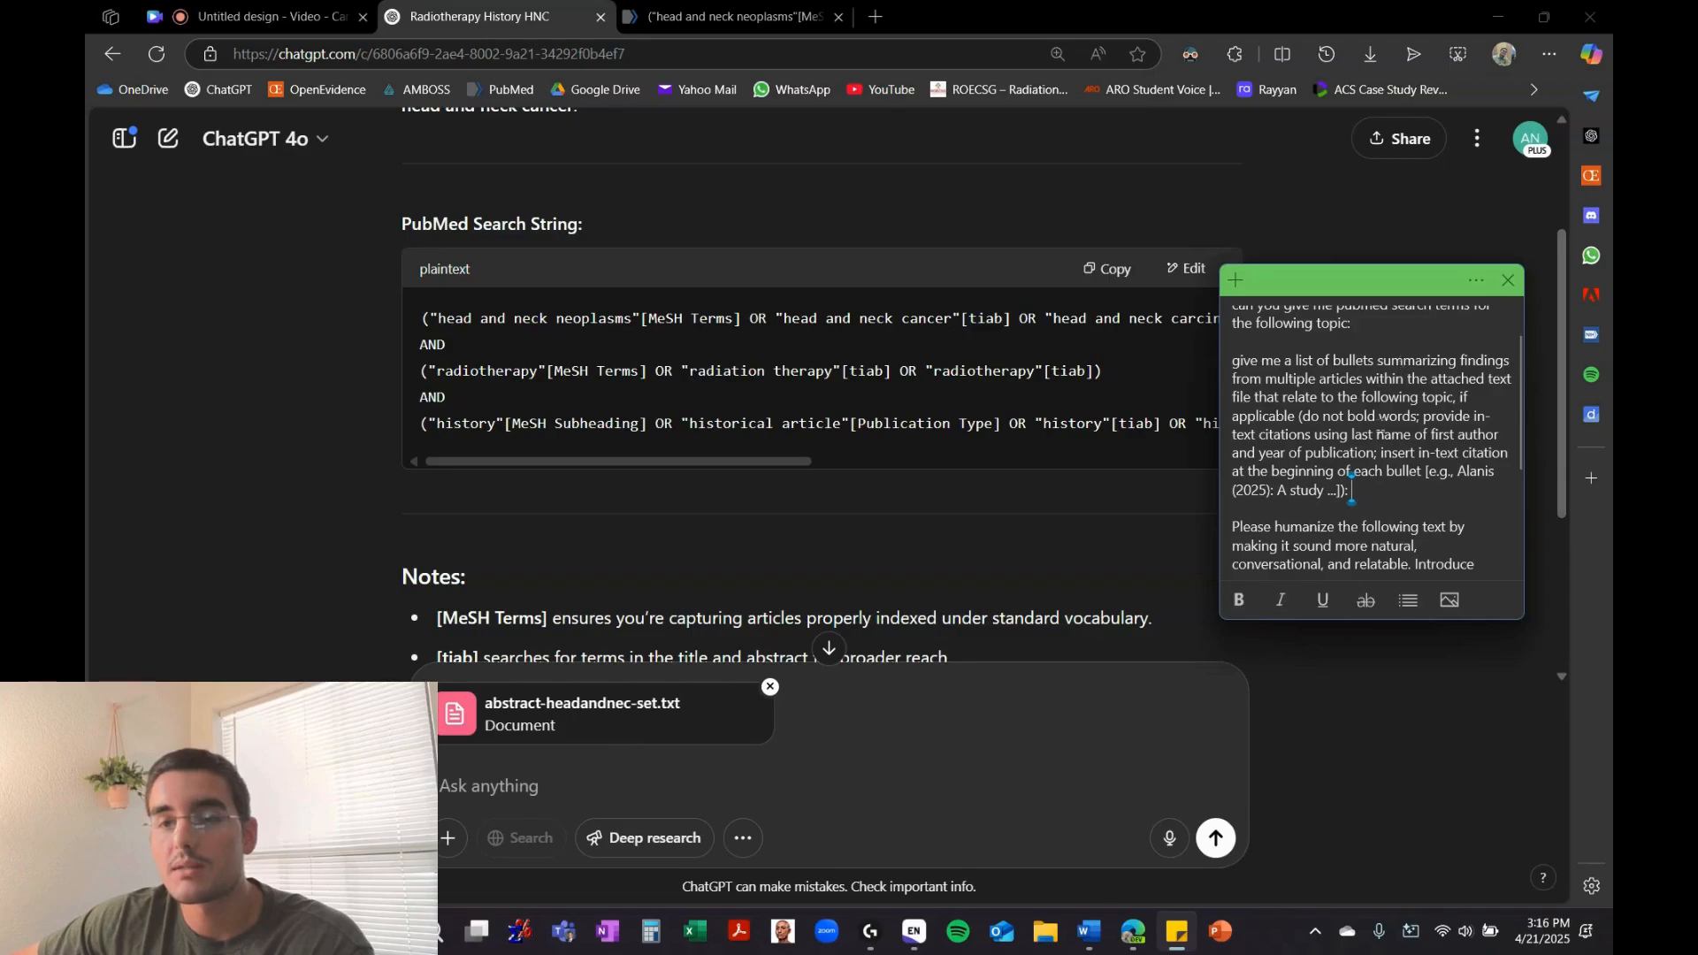
Copy the bullet-summary prompt from the sticky note into the ChatGPT message that has abstract-headandnec-set.txt attached
left_click_drag(1352, 490, 1228, 370)
key("ctrl+c")
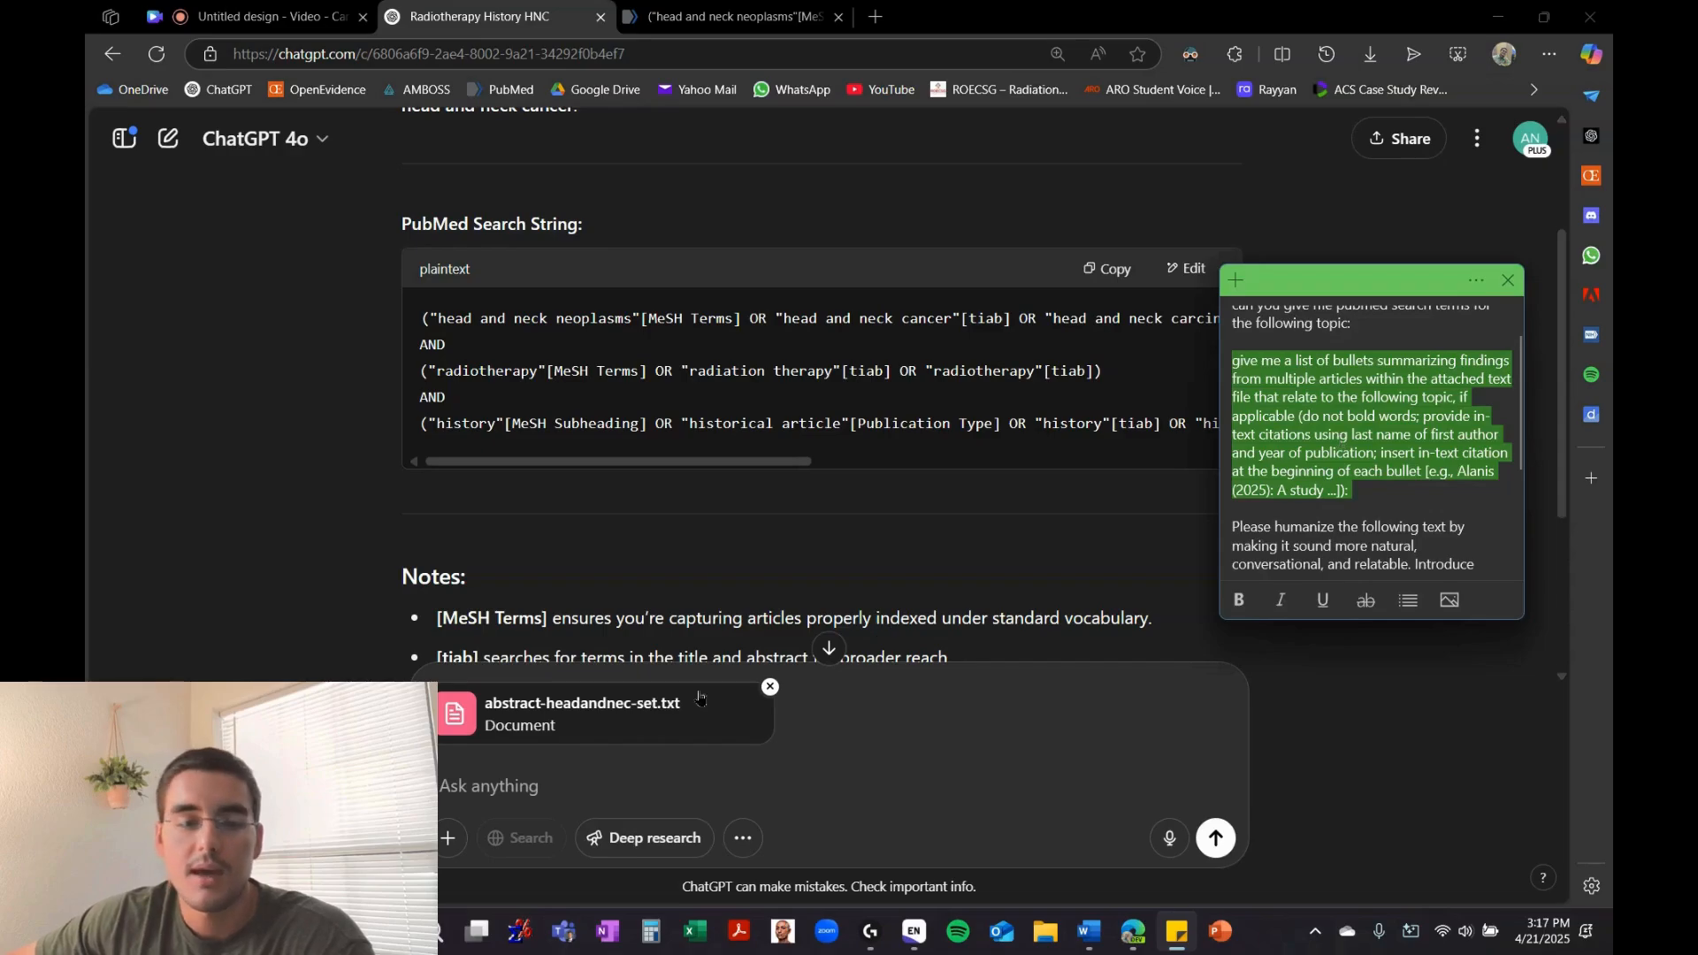
left_click(511, 776)
key("ctrl+v")
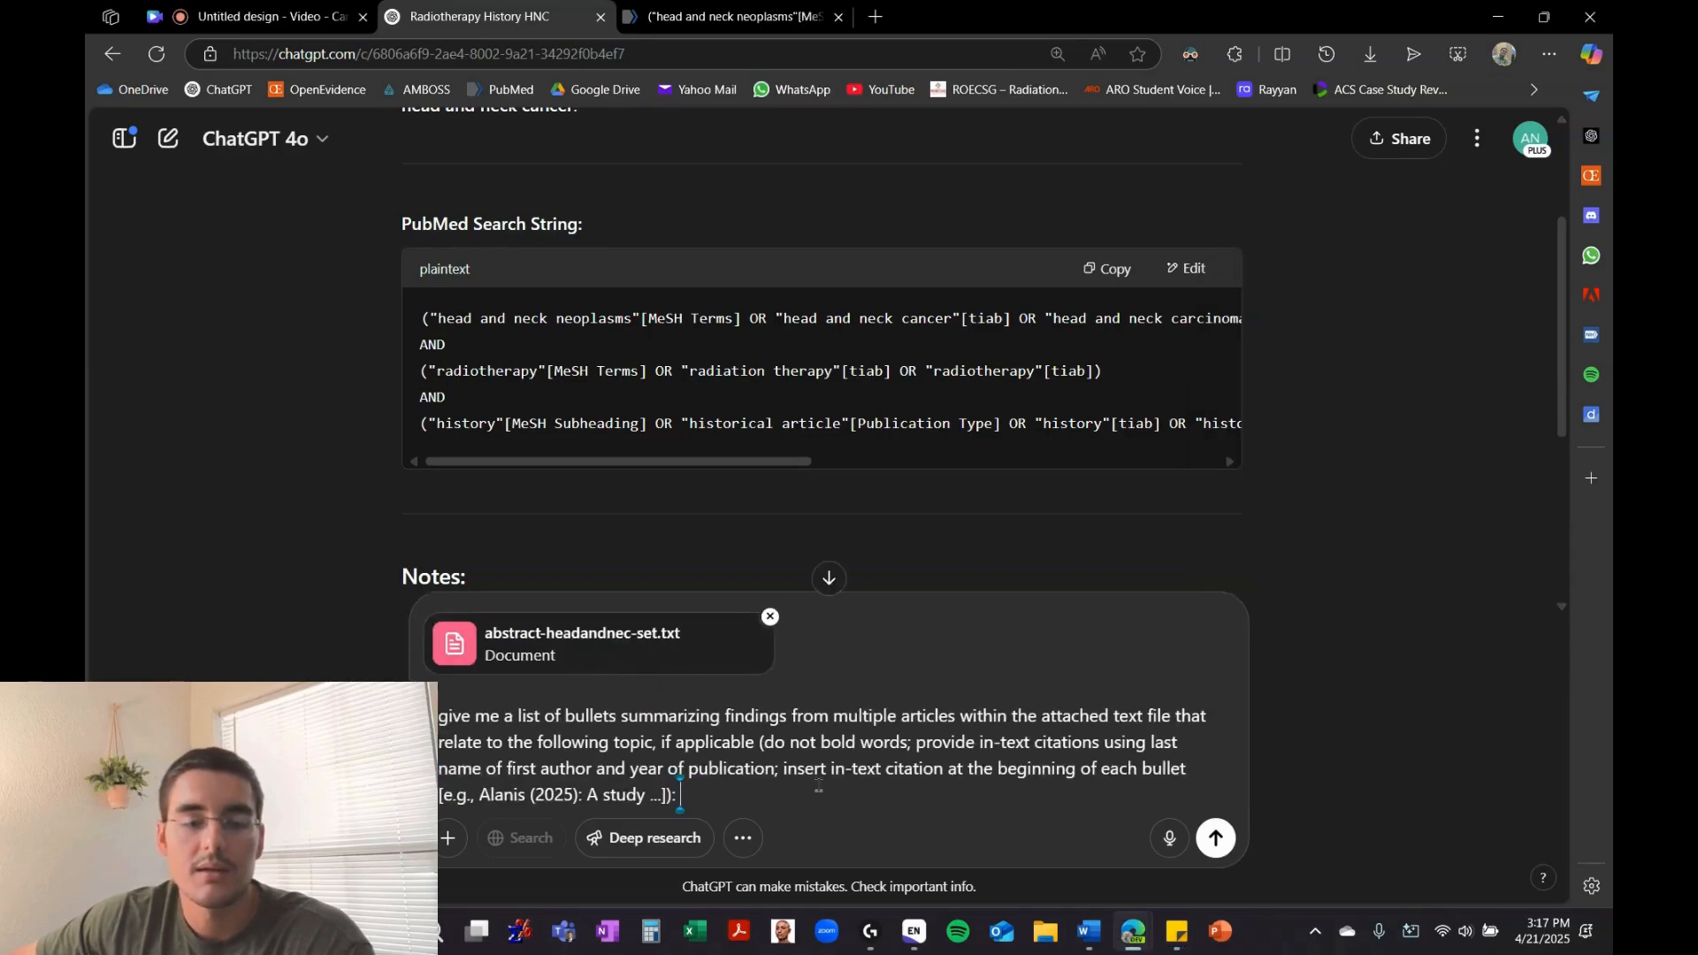
Complete the prompt with the topic "history of radiotherapy in head and neck cancer" from the Word outline and send it
key("alt+Tab")
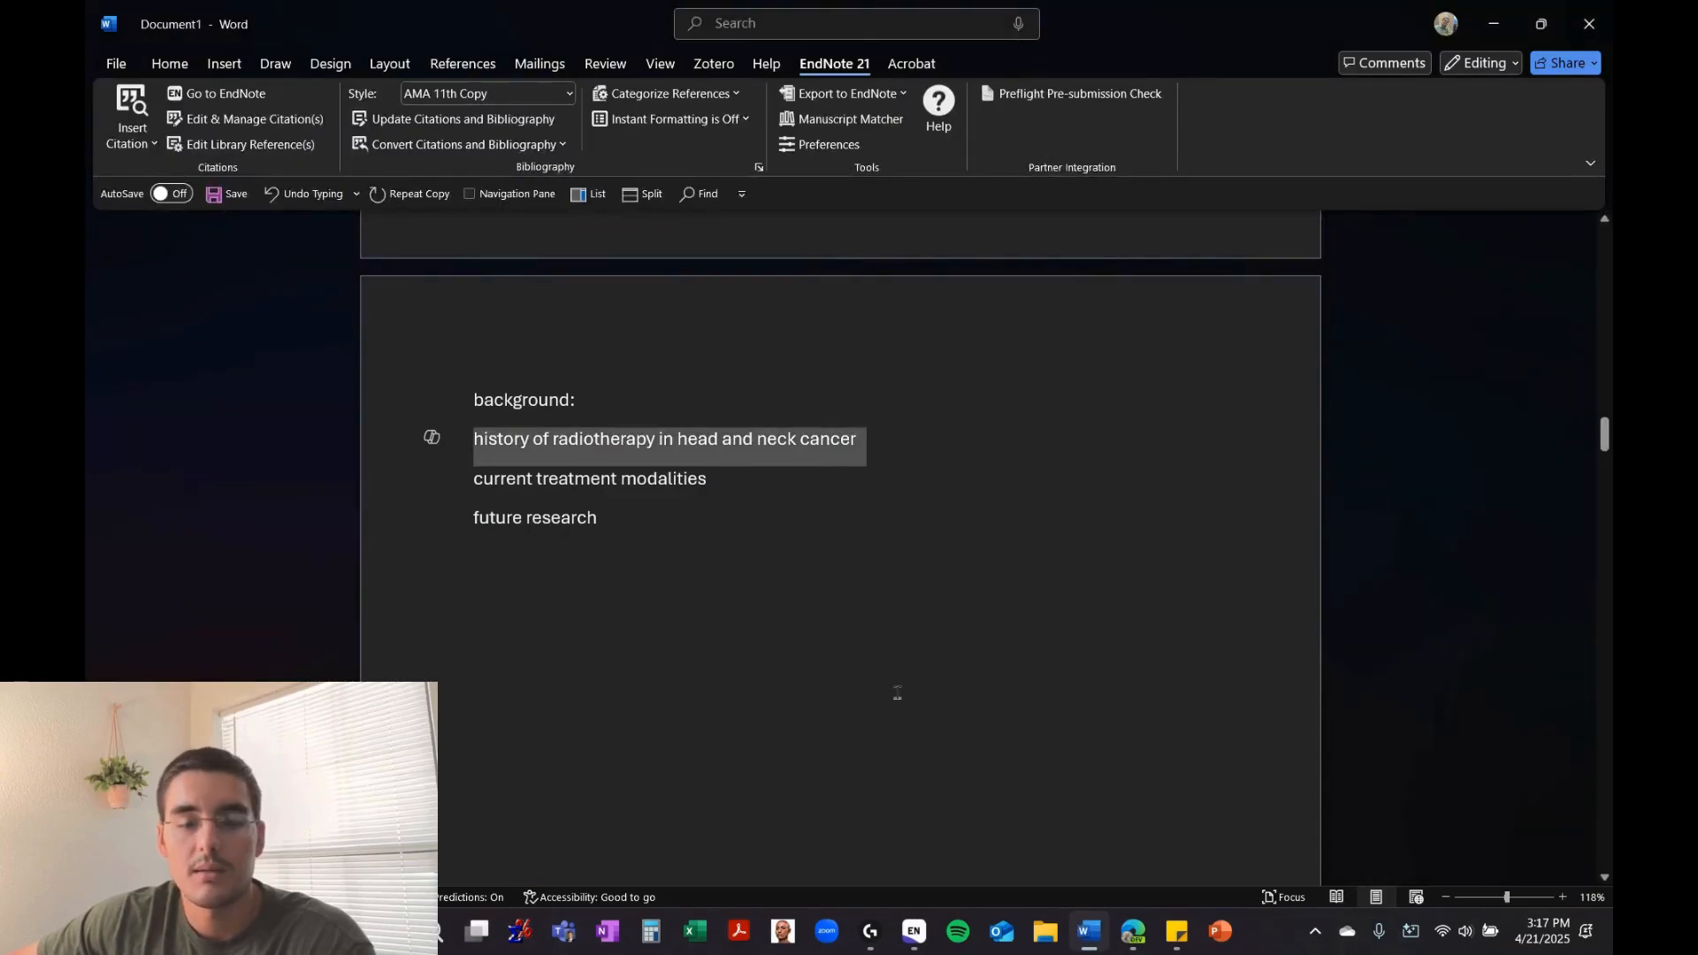
mouse_move(1133, 931)
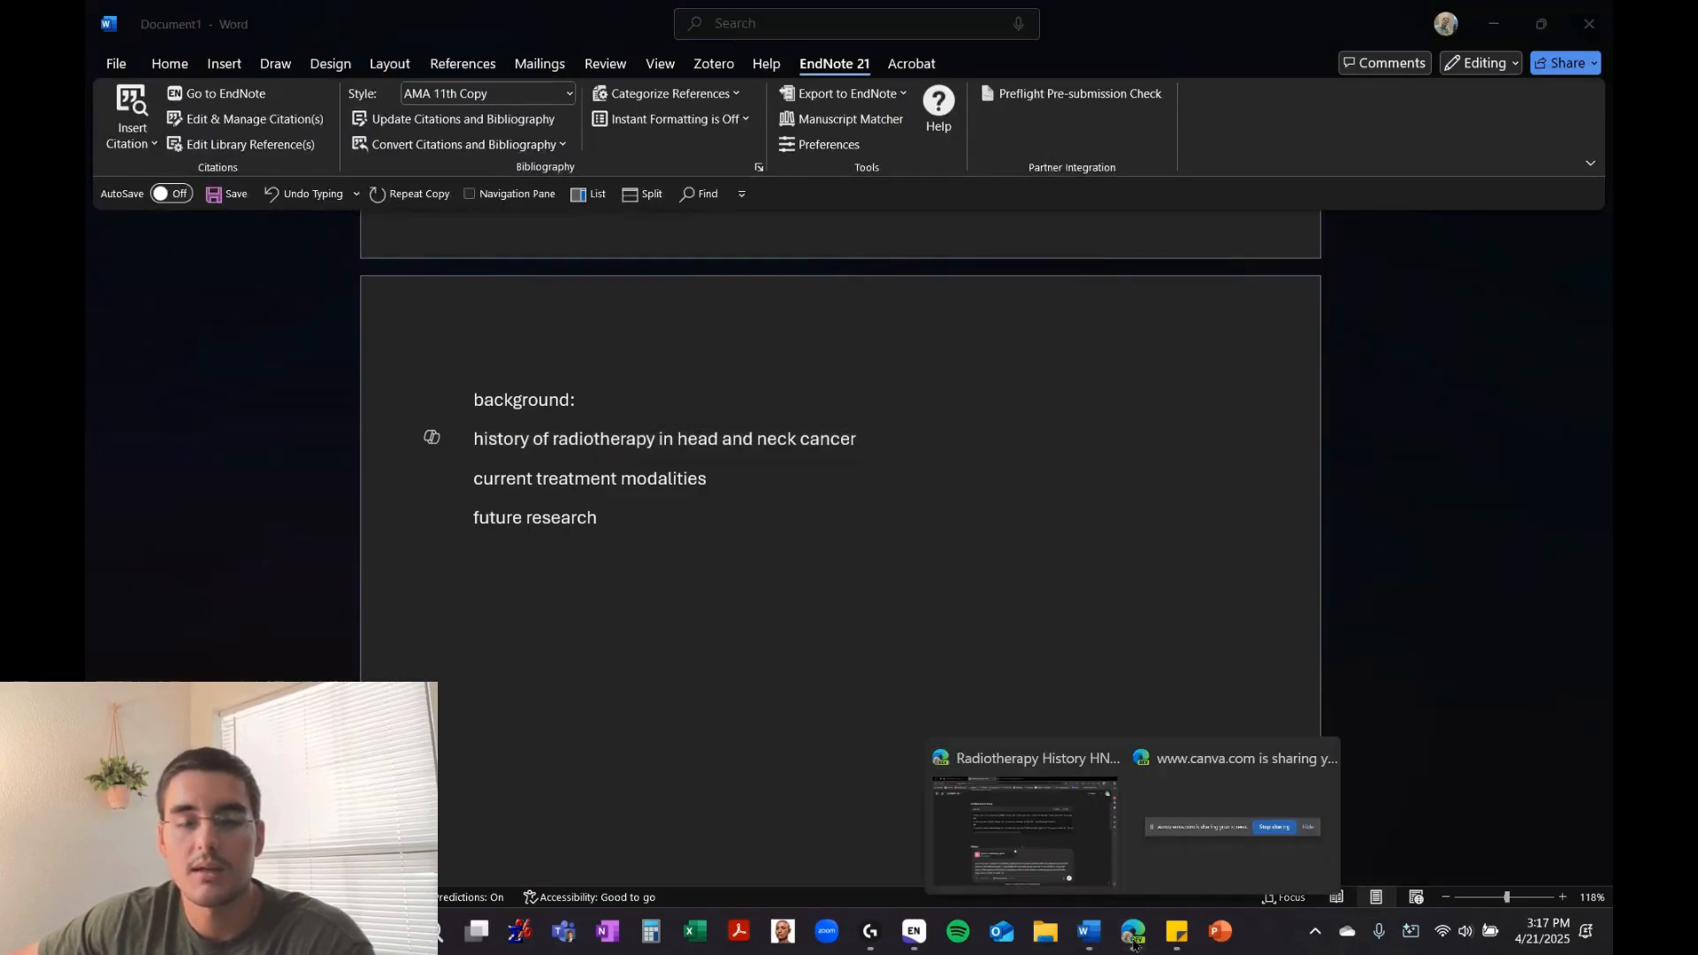
left_click(1046, 845)
type("history of radiotherapy in head and neck cancer")
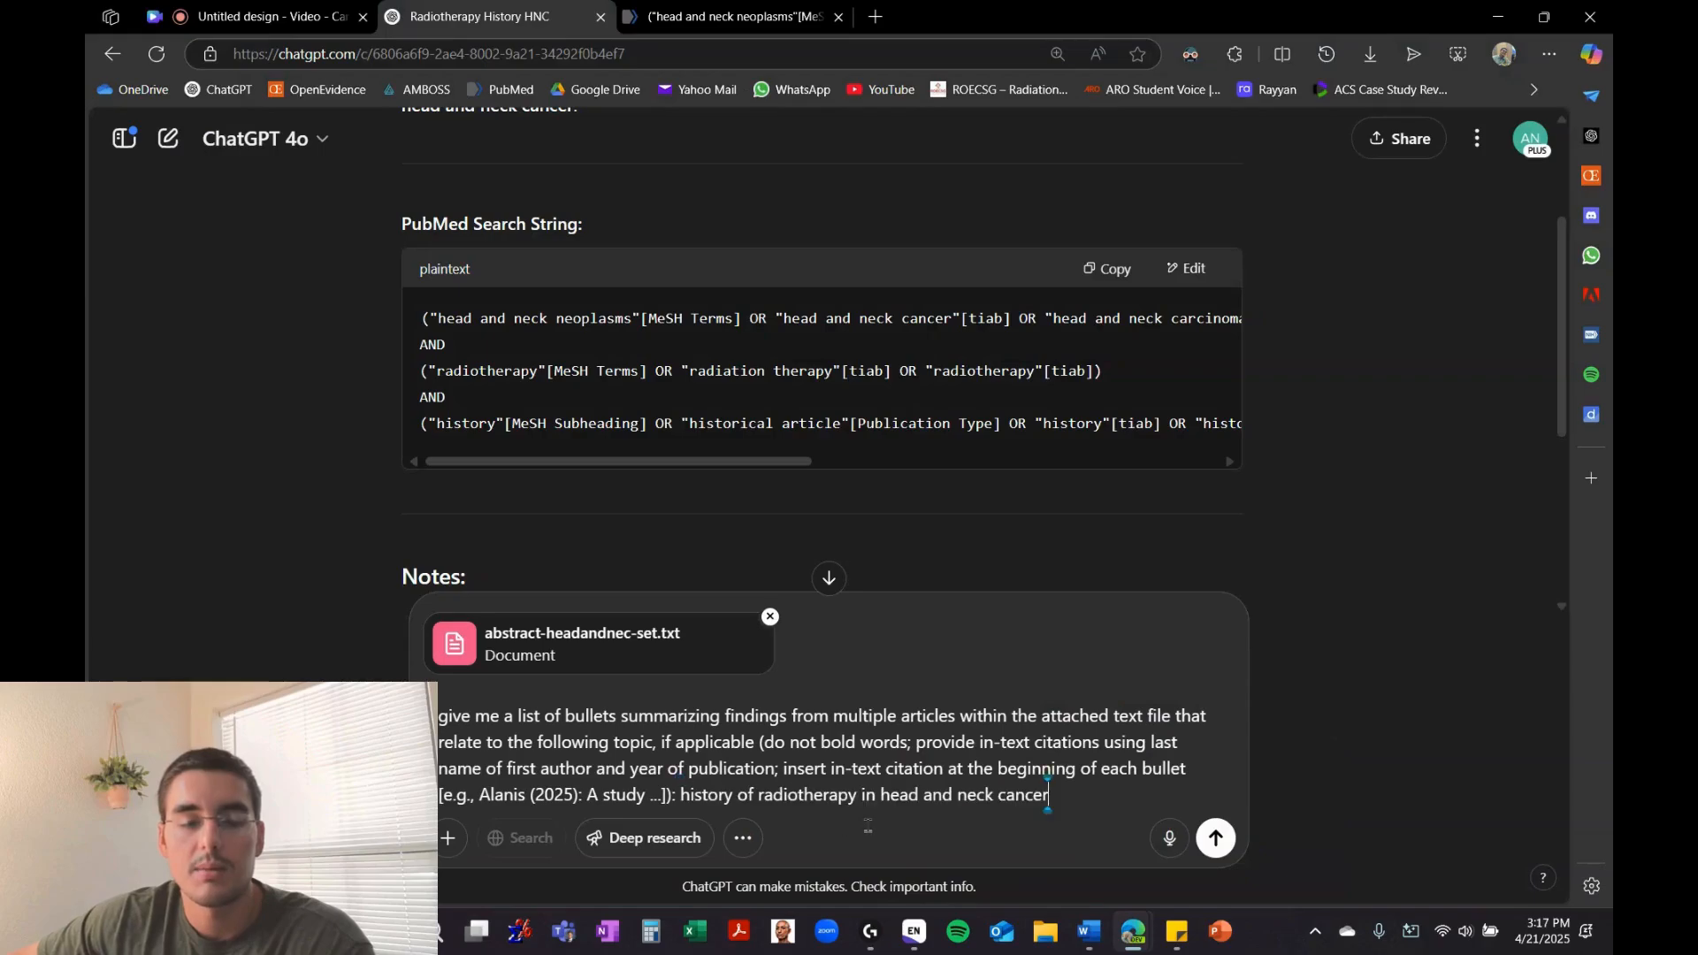
left_click(1217, 838)
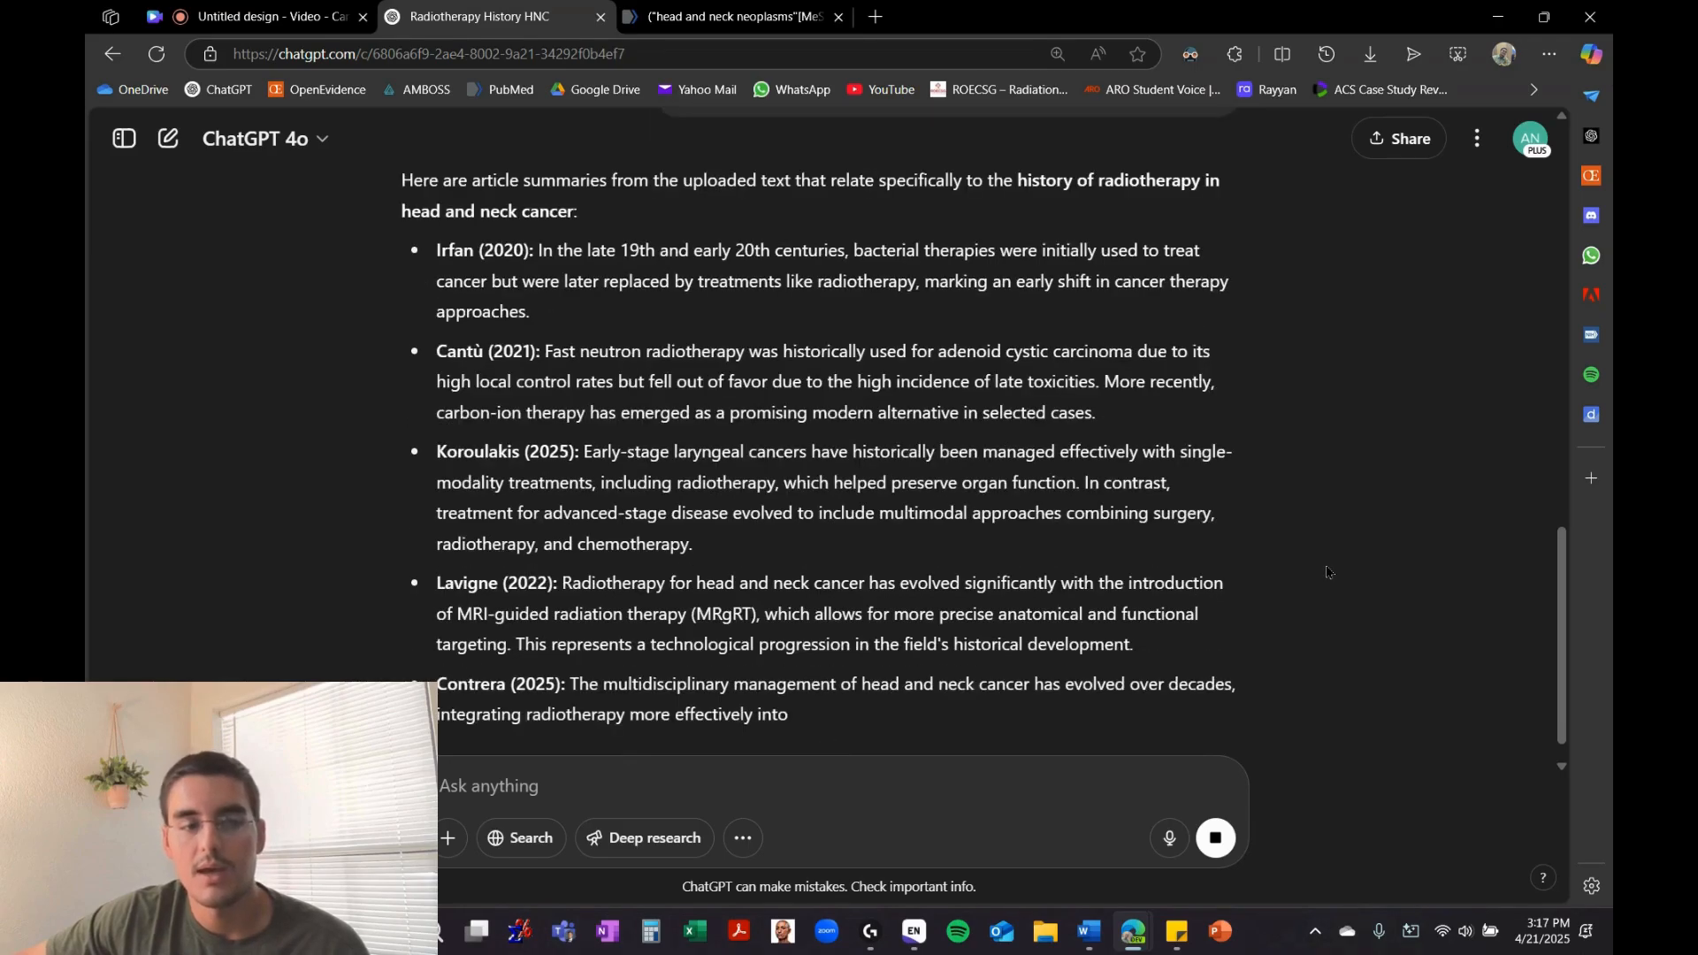
Copy all the article summary bullets from ChatGPT into Word beneath "history of radiotherapy in head and neck cancer", keeping text only
scroll(1476, 481, "down", 2)
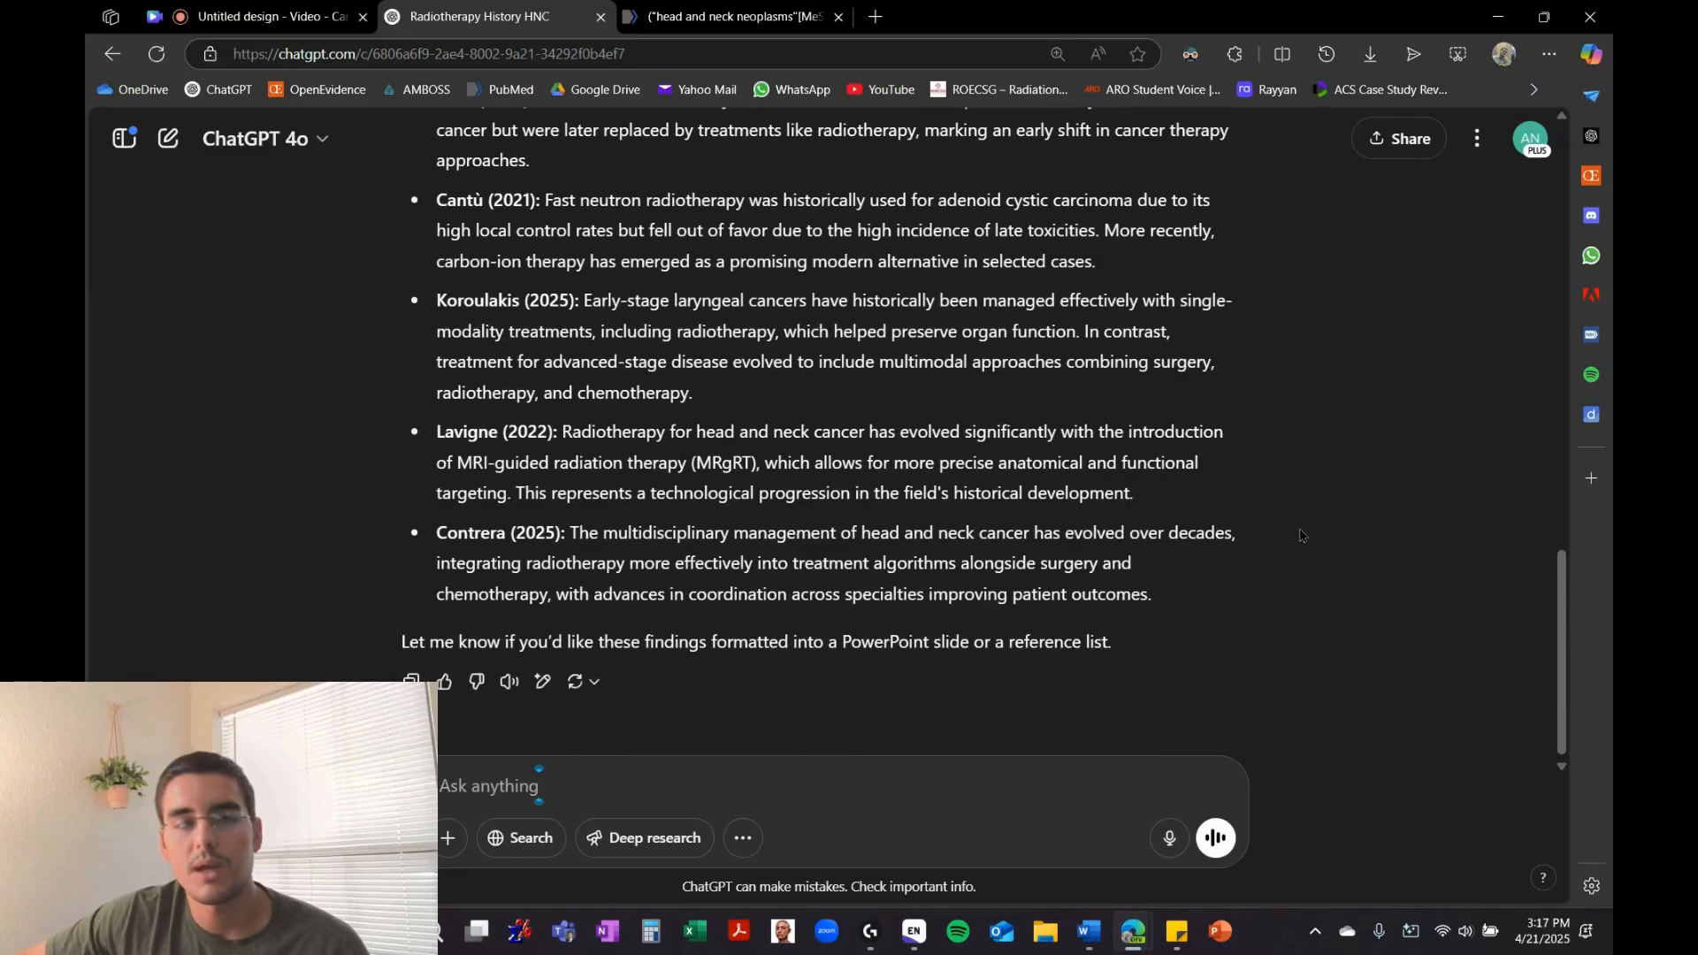
left_click_drag(1163, 601, 422, 295)
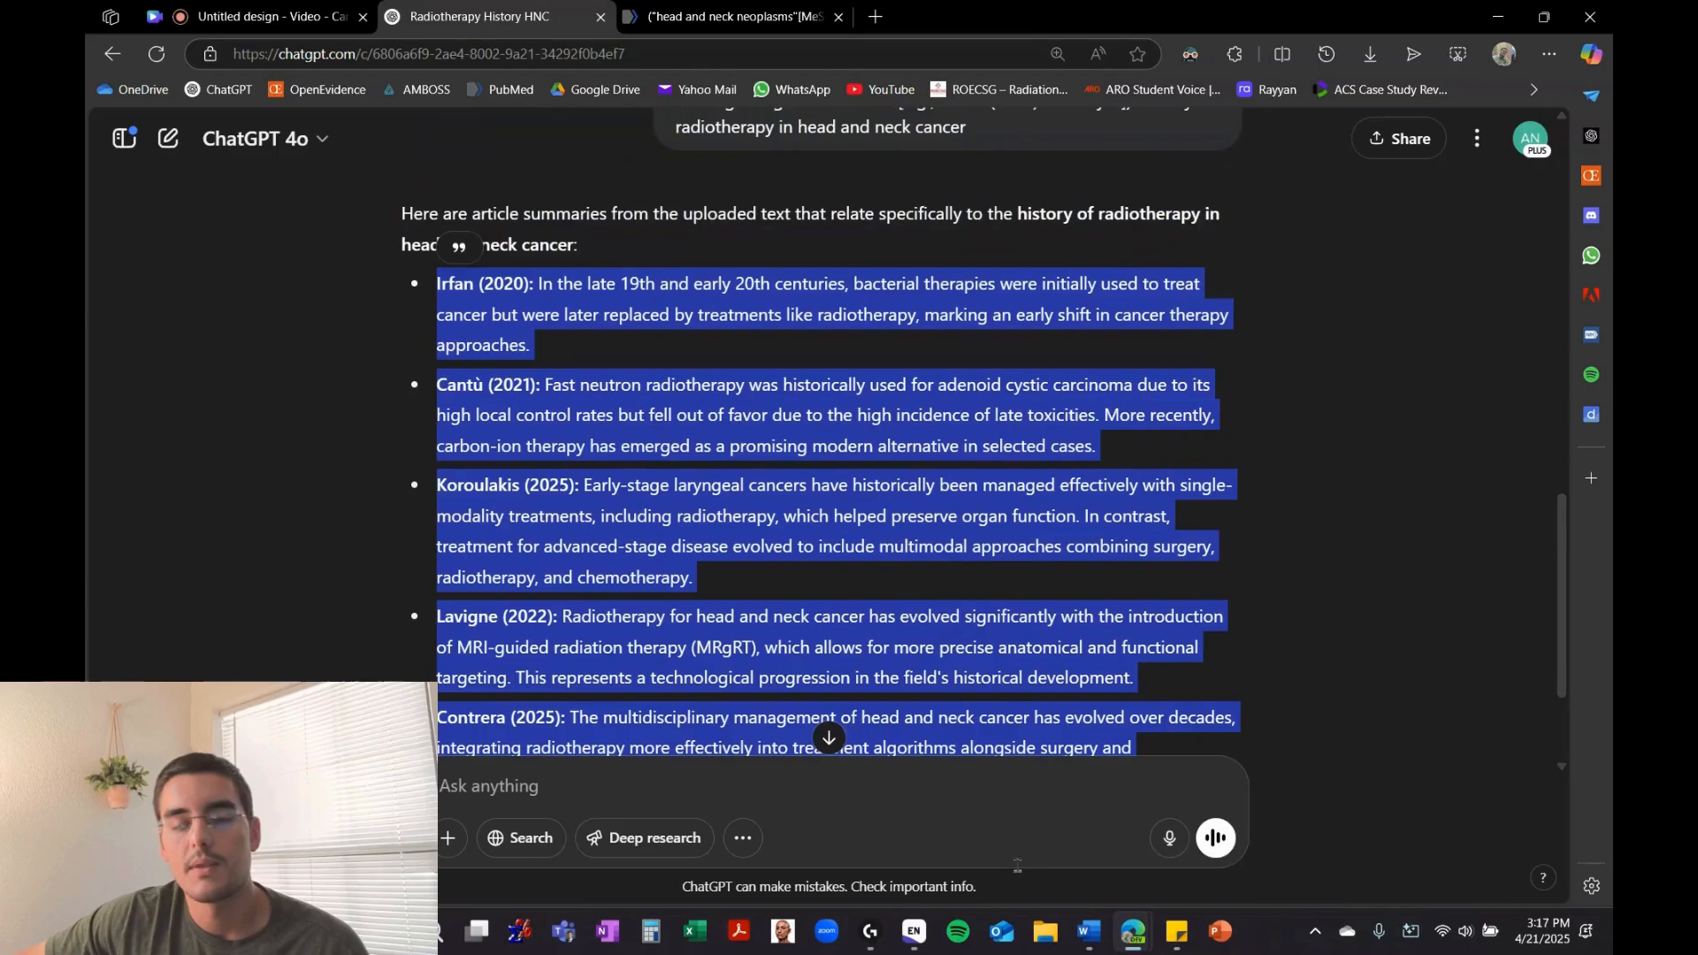
left_click(1097, 931)
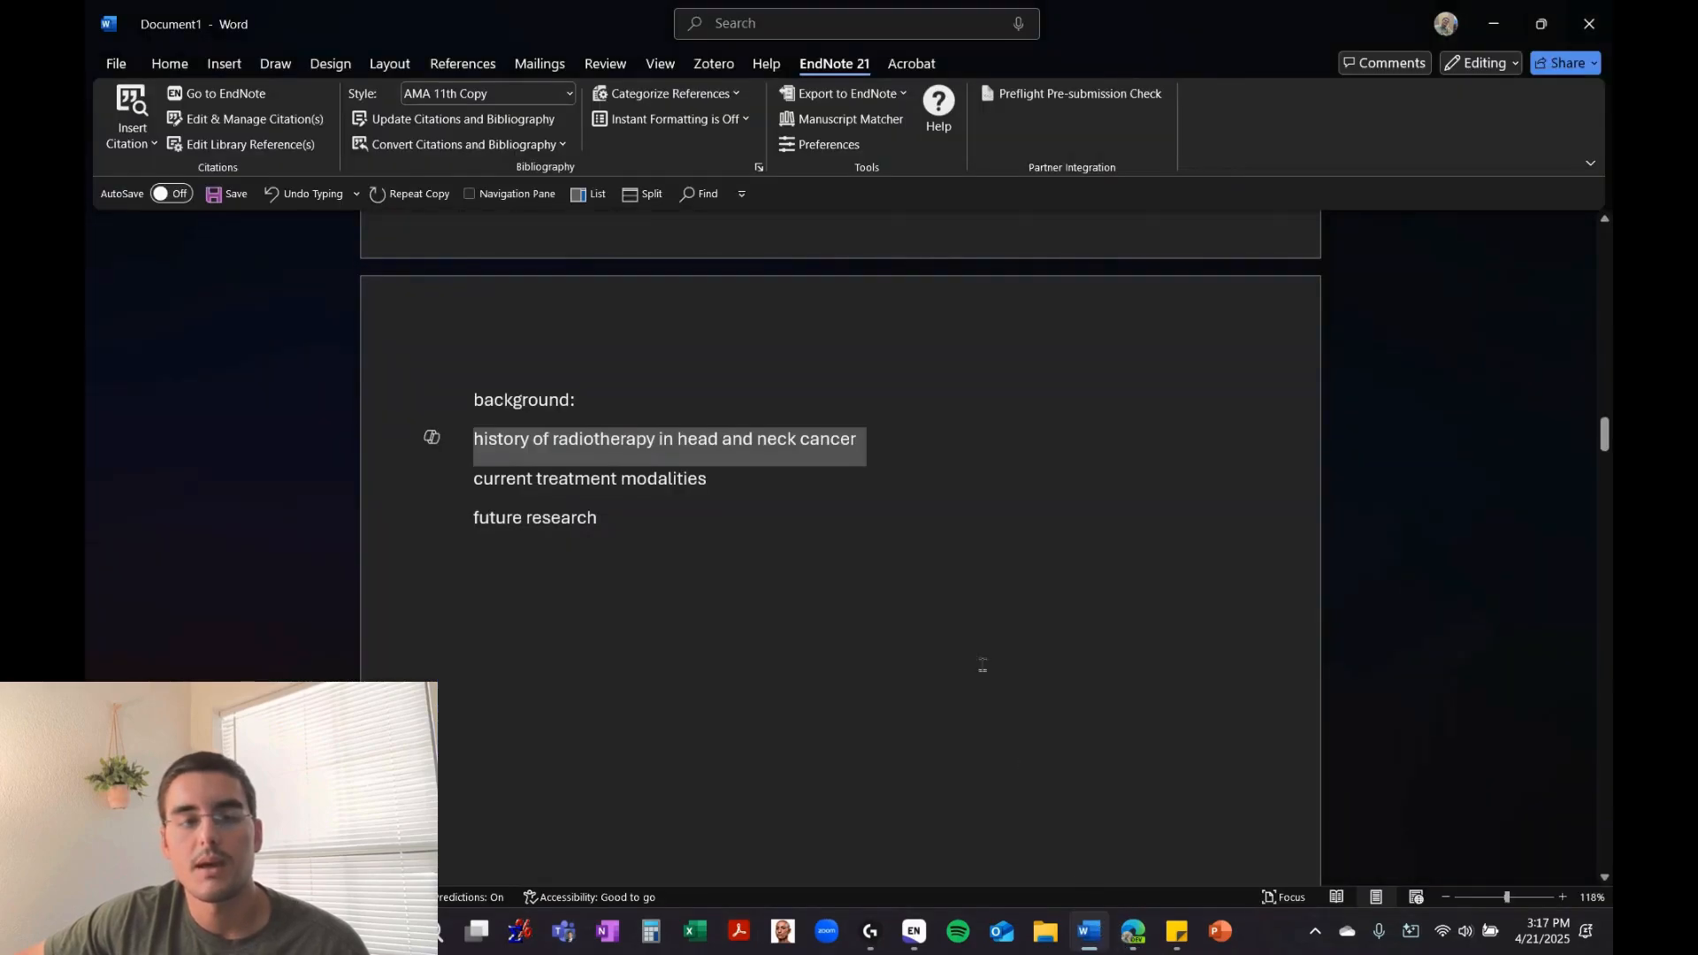
left_click(914, 456)
key("Return")
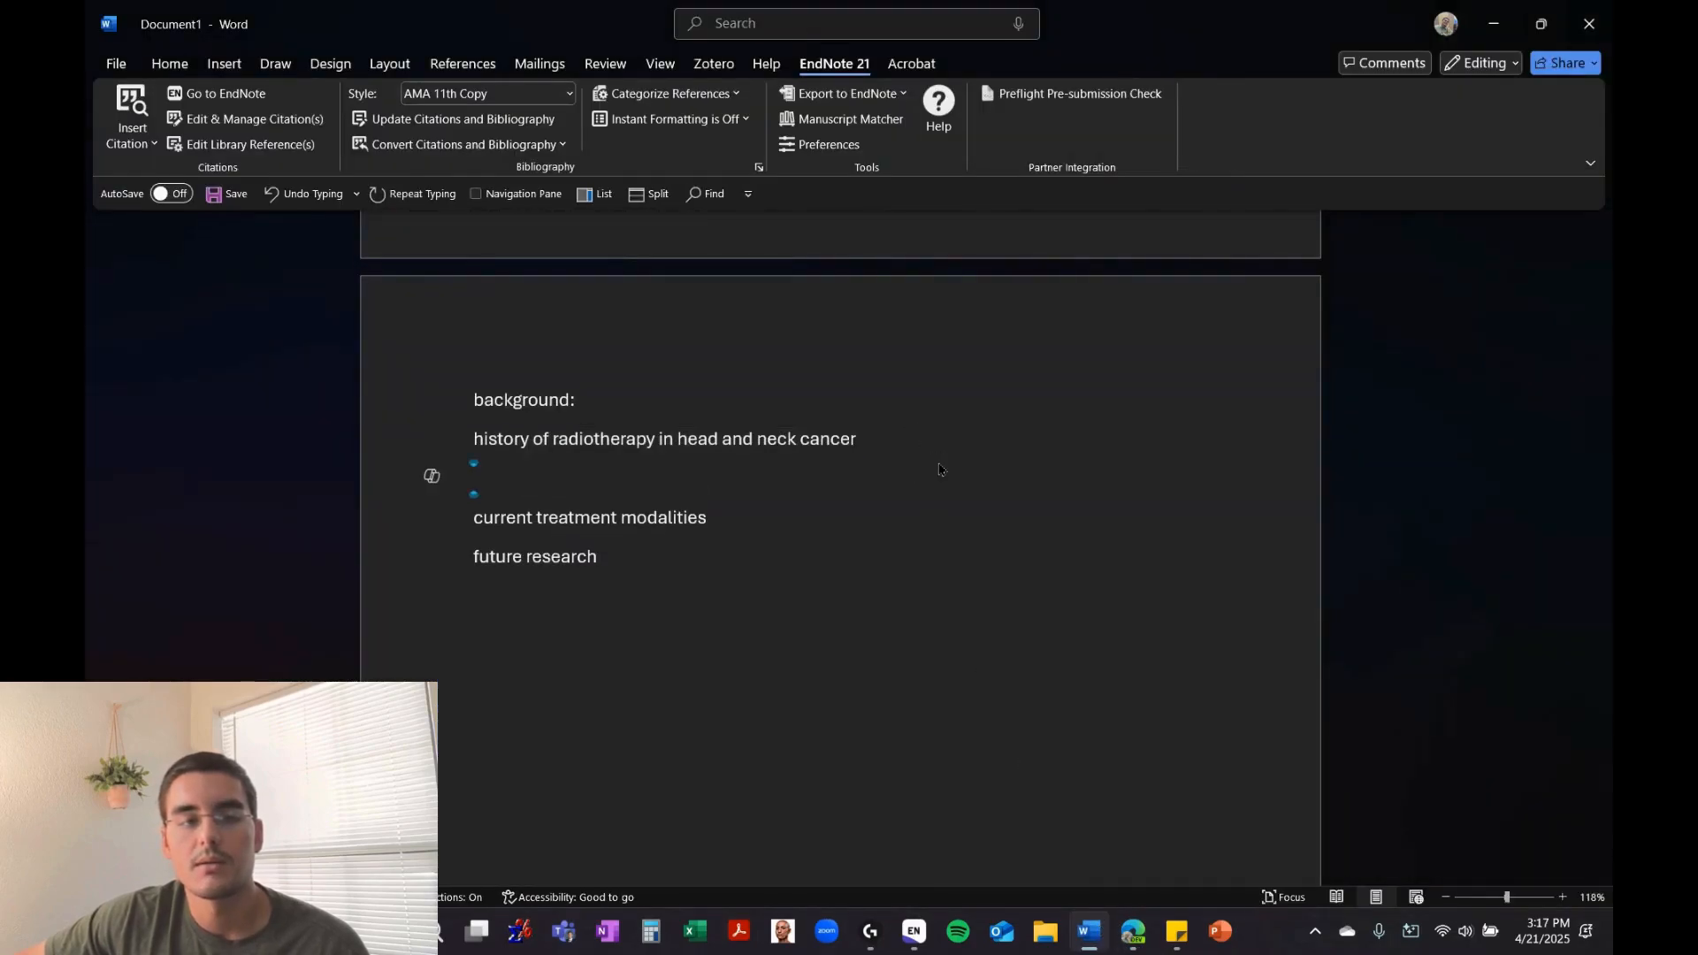
type("? Irfan (2020): In the late 19th and early 20th centuries, bacterial therapies were initially used to treat cancer but were later replaced by treatments like radiotherapy, marking an early shift in cancer therapy approaches. ? Cantù (2021): Fast neutron radiotherapy was historically used for adenoid cystic carcinoma due to its high local control rates but fell out of favor due to the high incidence of late toxicities. More recently, carbon-ion therapy has emerged as a promising modern alternative in selected cases. ? Koroulakis (2025): Early-stage laryngeal cancers have historically been managed effectively with single-modality treatments, including radiotherapy, which helped preserve organ function. In contrast, treatment for advanced-stage disease evolved to include multimodal approaches combining surgery, radiotherapy, and chemotherapy. ? Lavigne (2022): Radiotherapy for head and neck cancer has evolved significantly with the introduction of MRI-guided radiation therapy (MRgRT), which allows for more precise anatomical and functional targeting. This represents a technological progression in the field's historical development. ? Contrera (2025): The multidisciplinary management of head and neck cancer has evolved over decades, integrating radiotherapy more effectively into treatment algorithms alongside surgery and chemotherapy, with advances in coordination across specialties improving patient outcomes.")
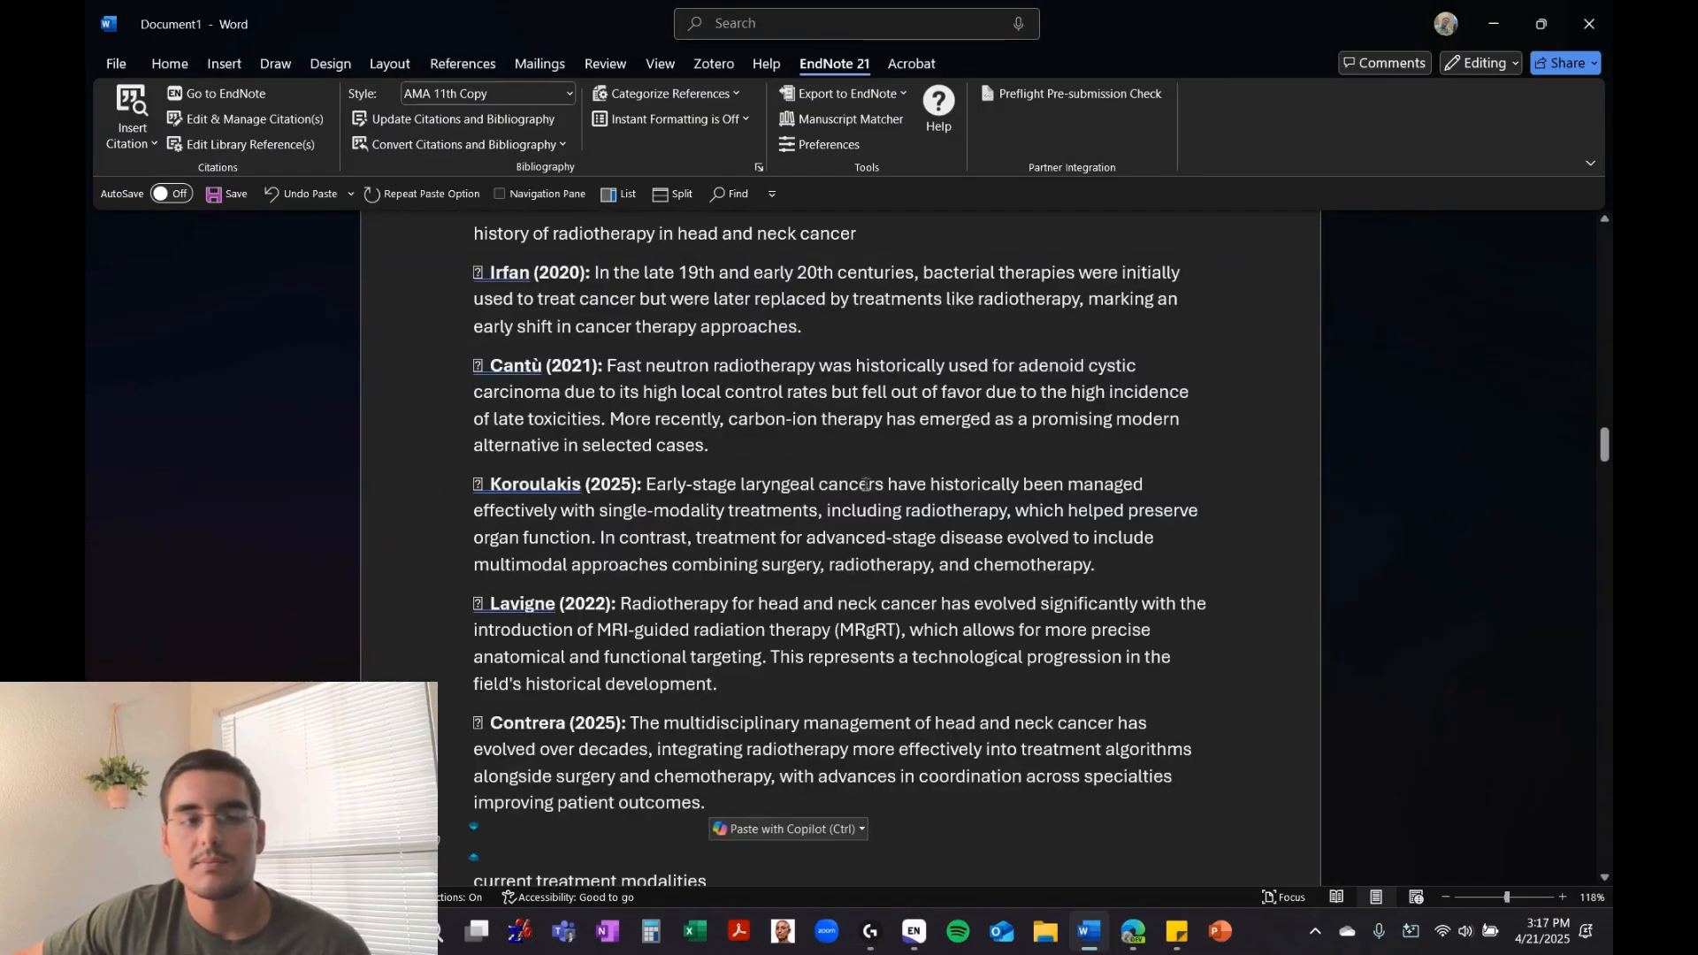
key("ctrl")
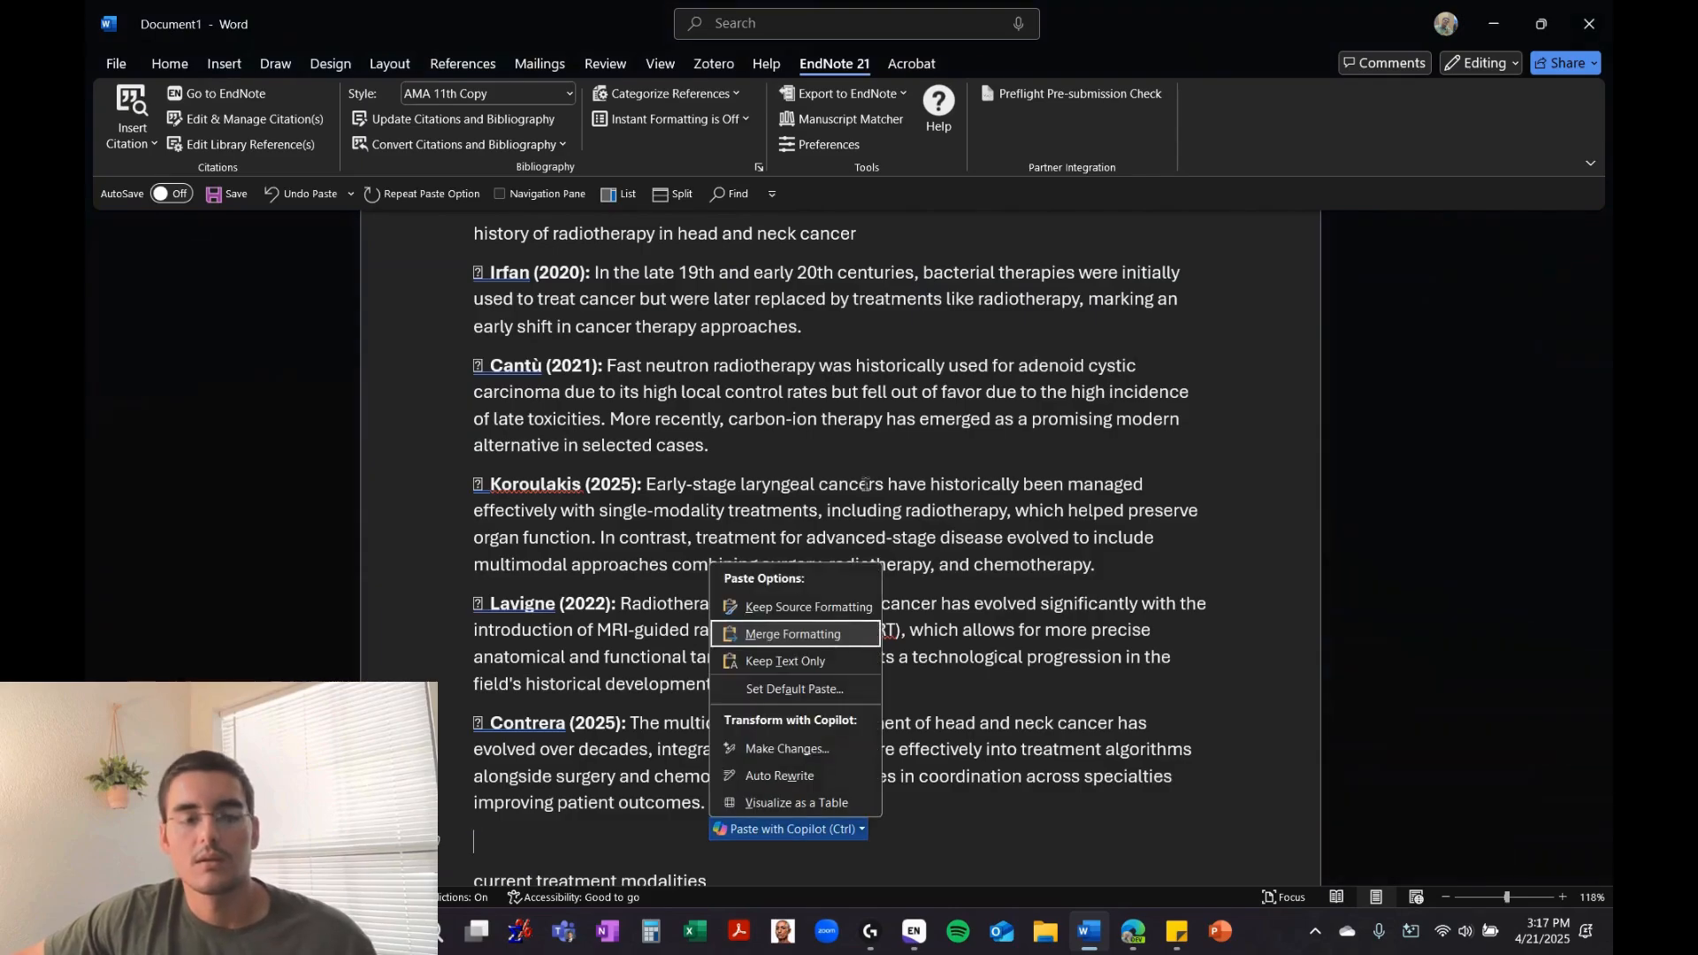
left_click(814, 662)
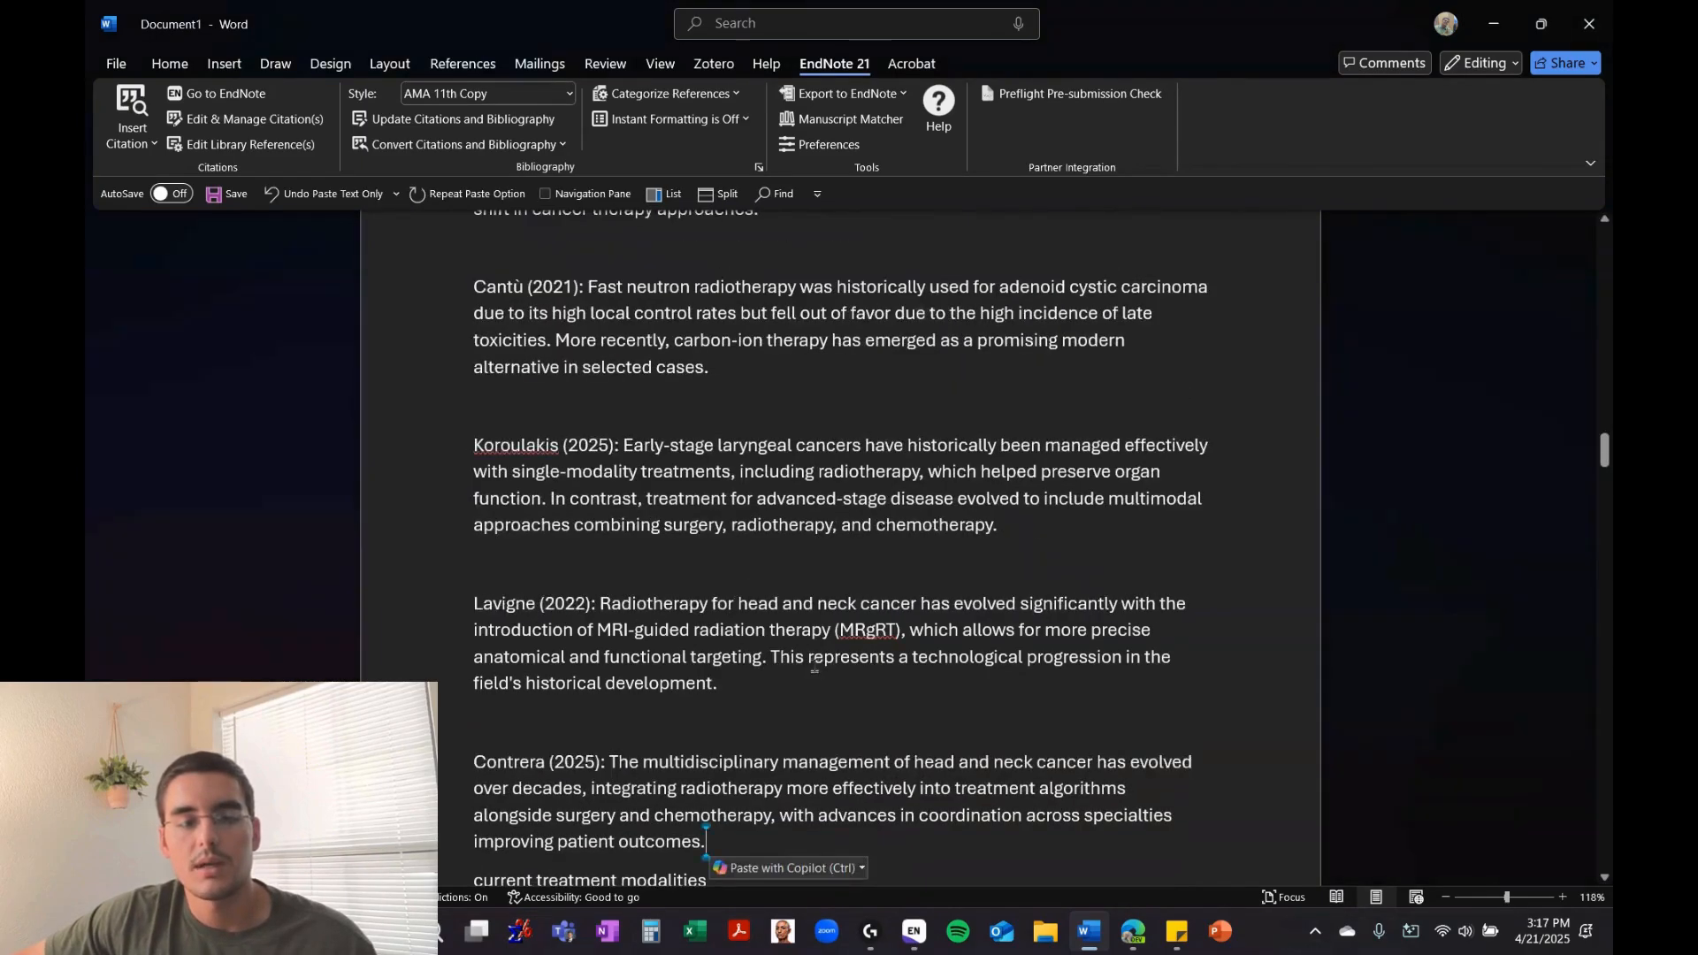
Format the pasted article summaries as a bulleted list and delete the empty lines between them
left_click_drag(707, 842, 463, 474)
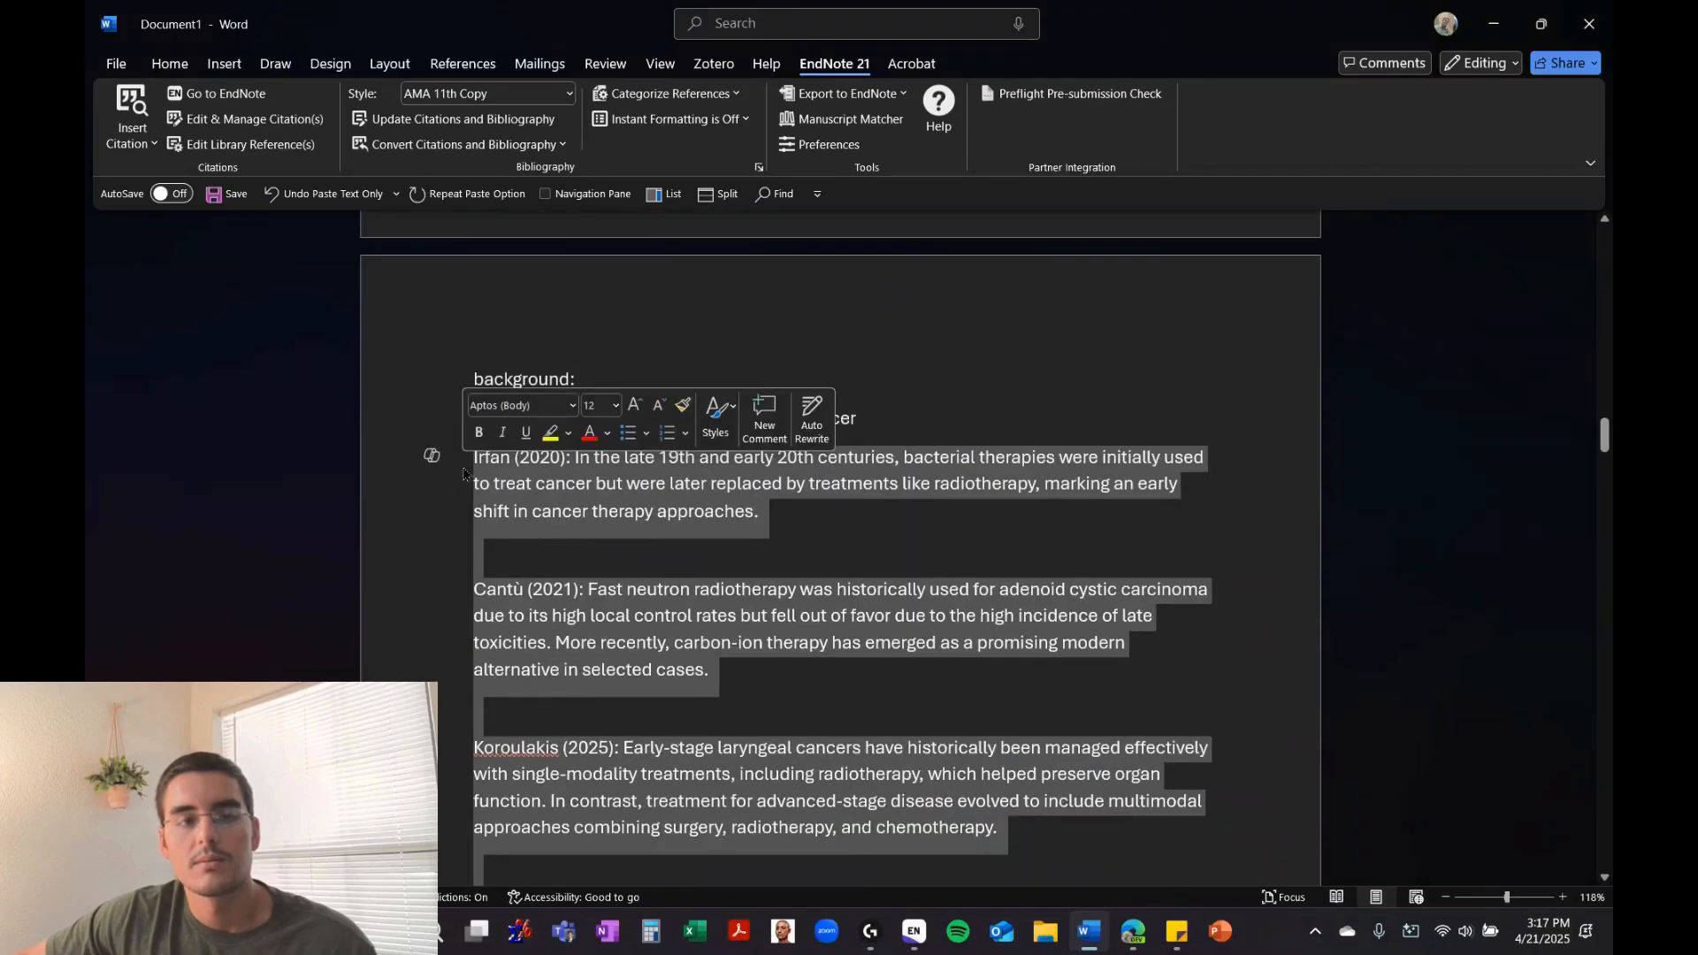
left_click(627, 435)
left_click(928, 541)
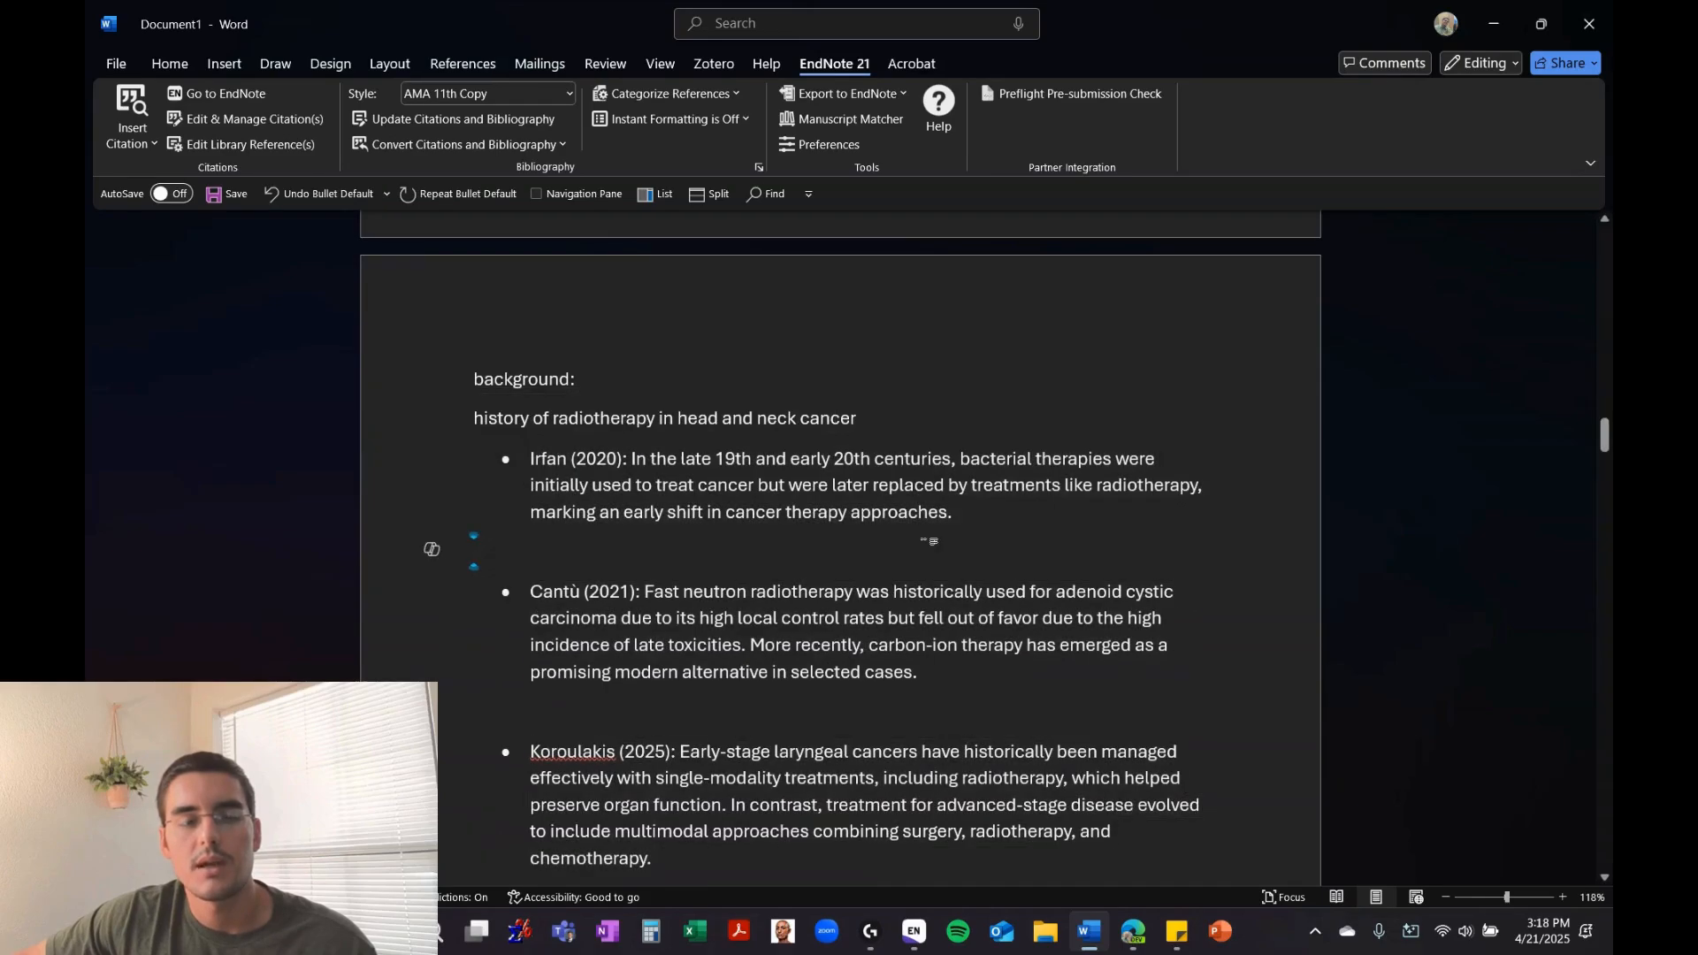
key("Delete")
left_click(884, 674)
key("Delete")
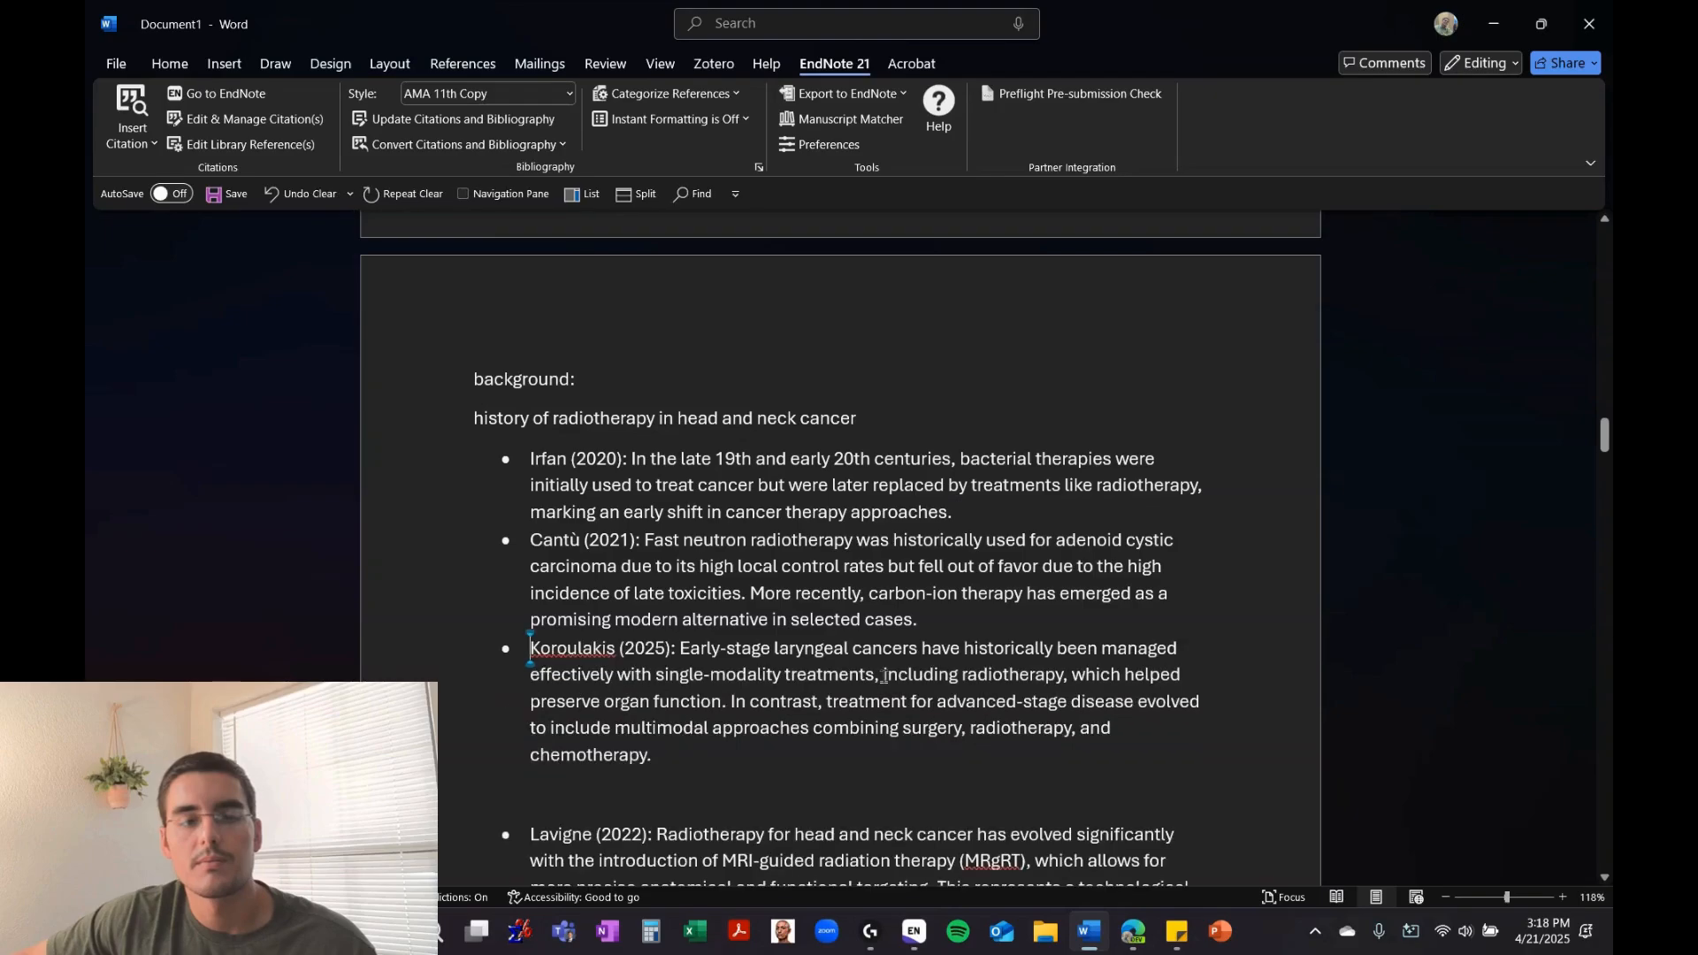
left_click(781, 798)
key("Delete")
scroll(801, 705, "down", 3)
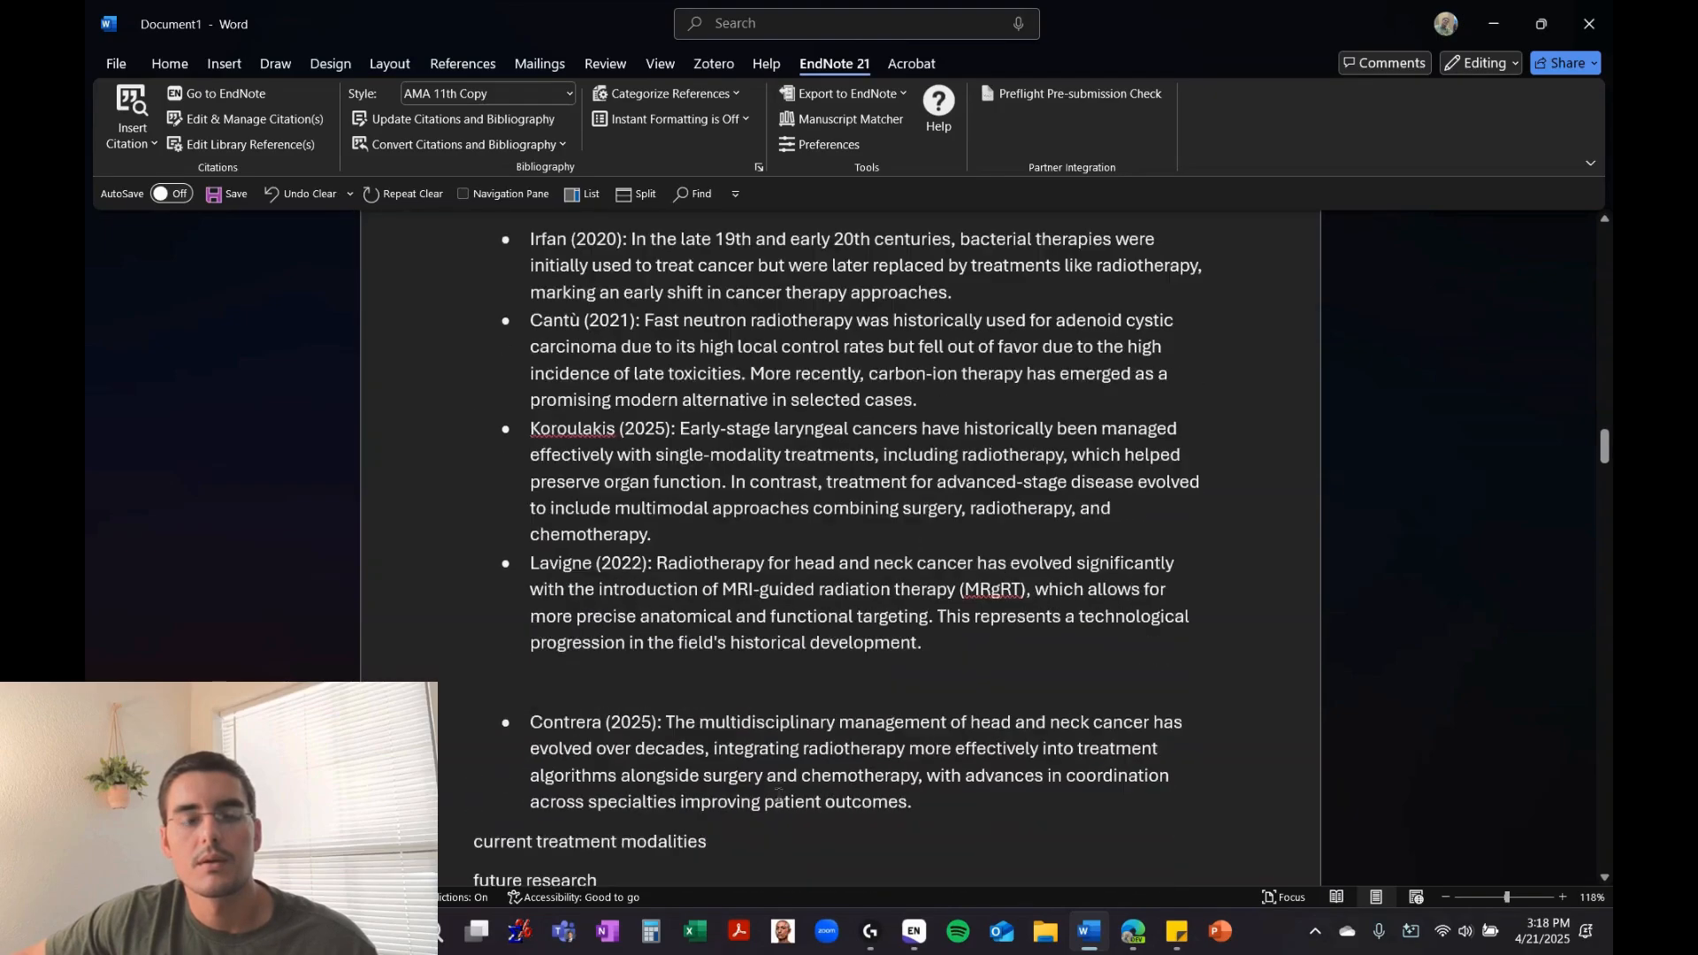
left_click(761, 674)
key("Delete")
key("Delete")
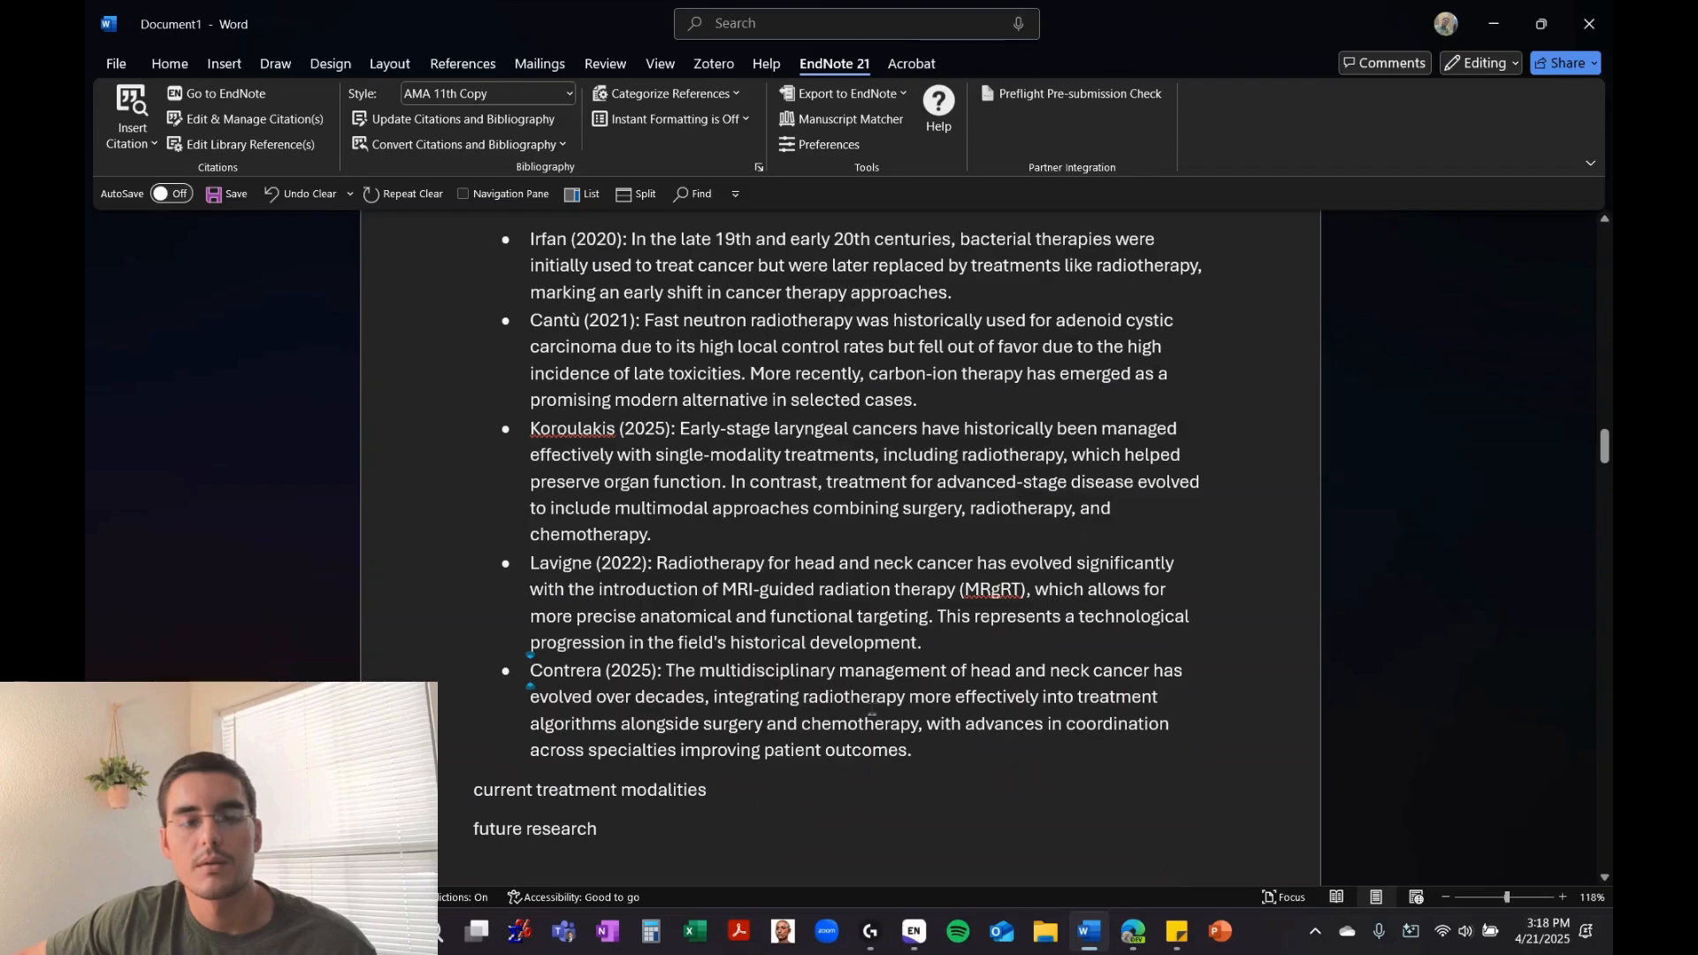
left_click(1013, 748)
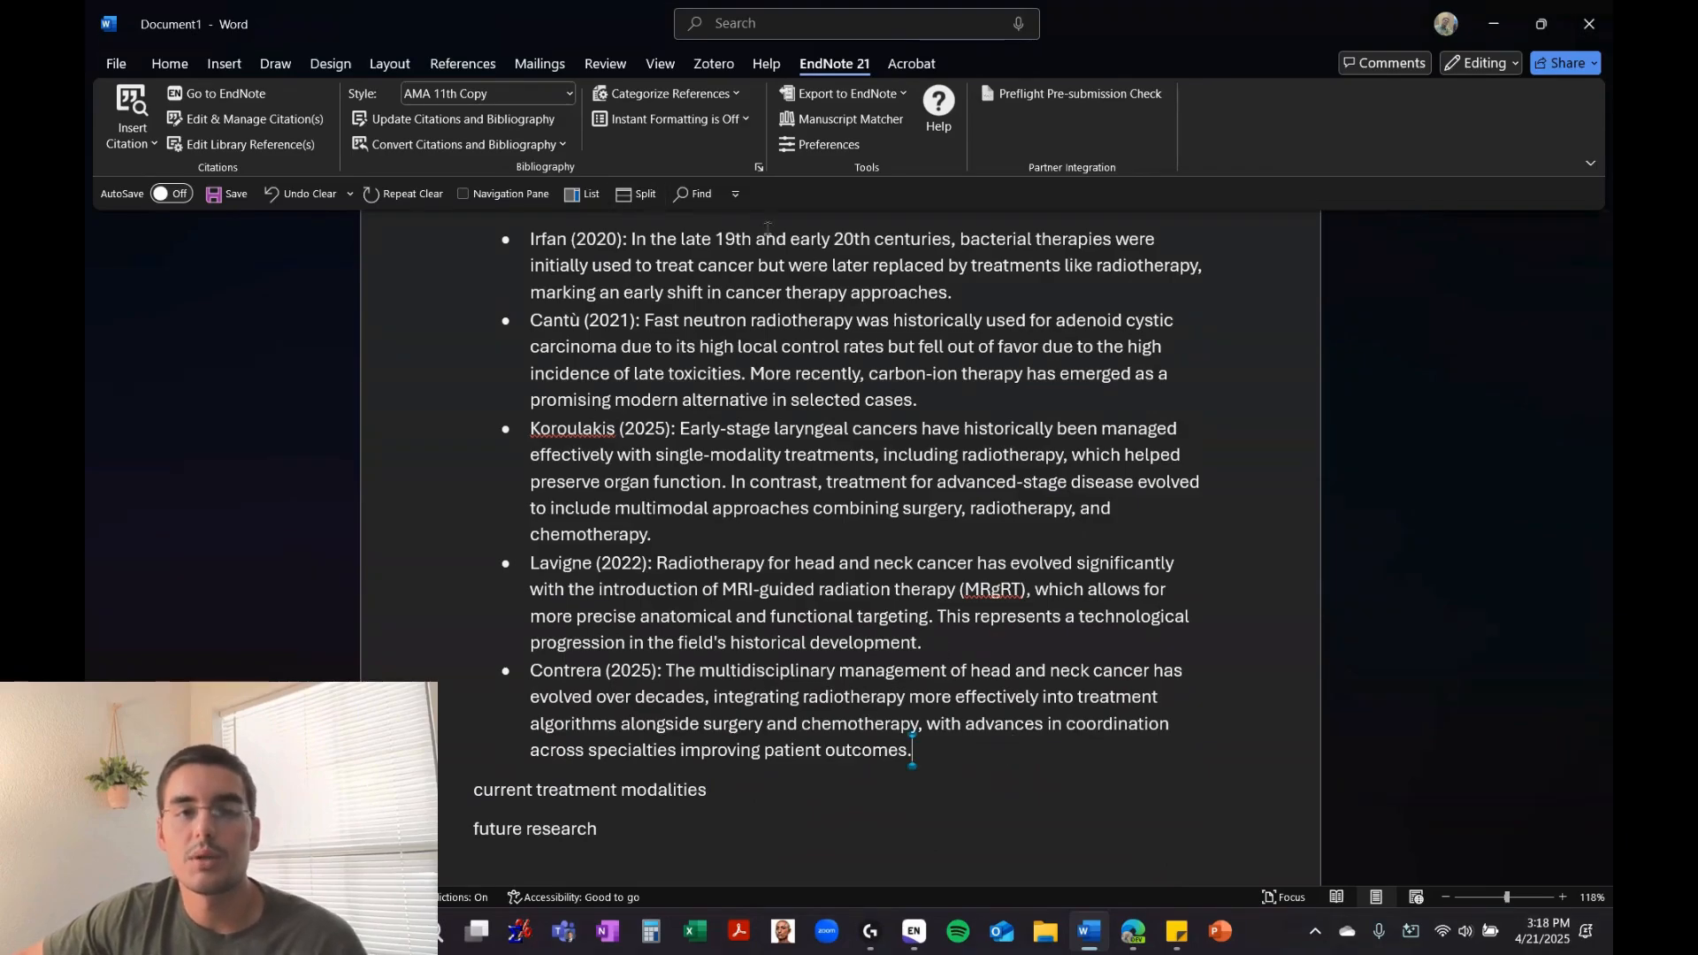
Arrange the Word document and the ChatGPT conversation side by side, with the summary bullets in view in both
left_click(960, 403)
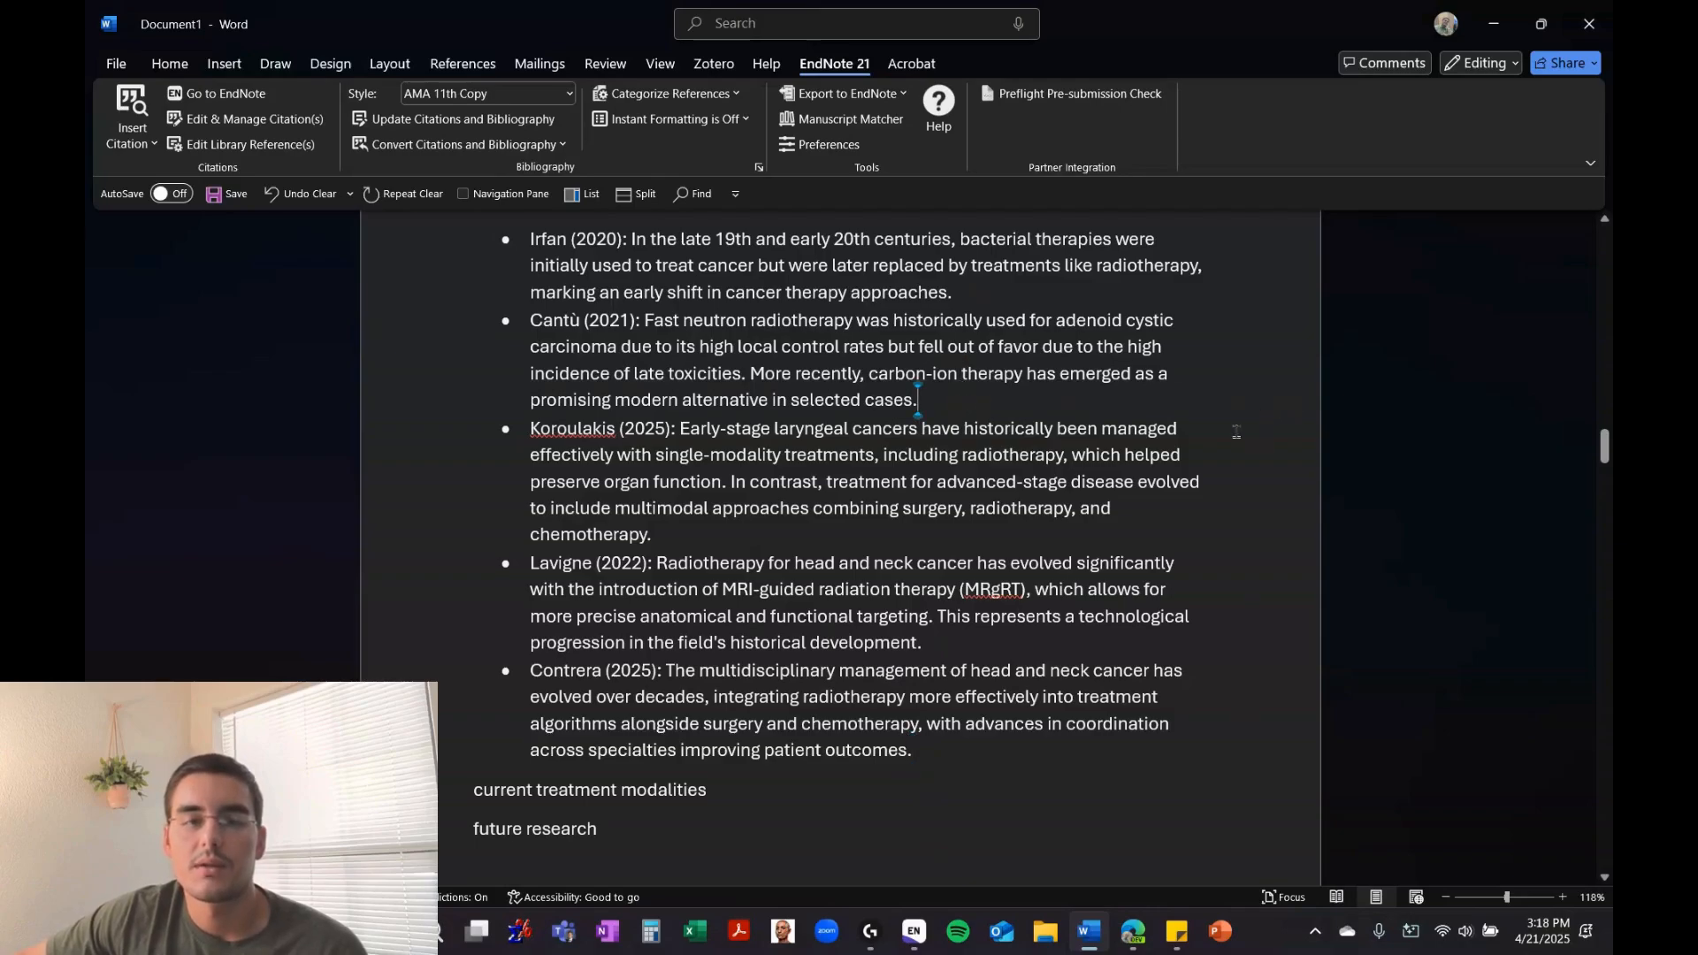
left_click_drag(665, 432, 531, 430)
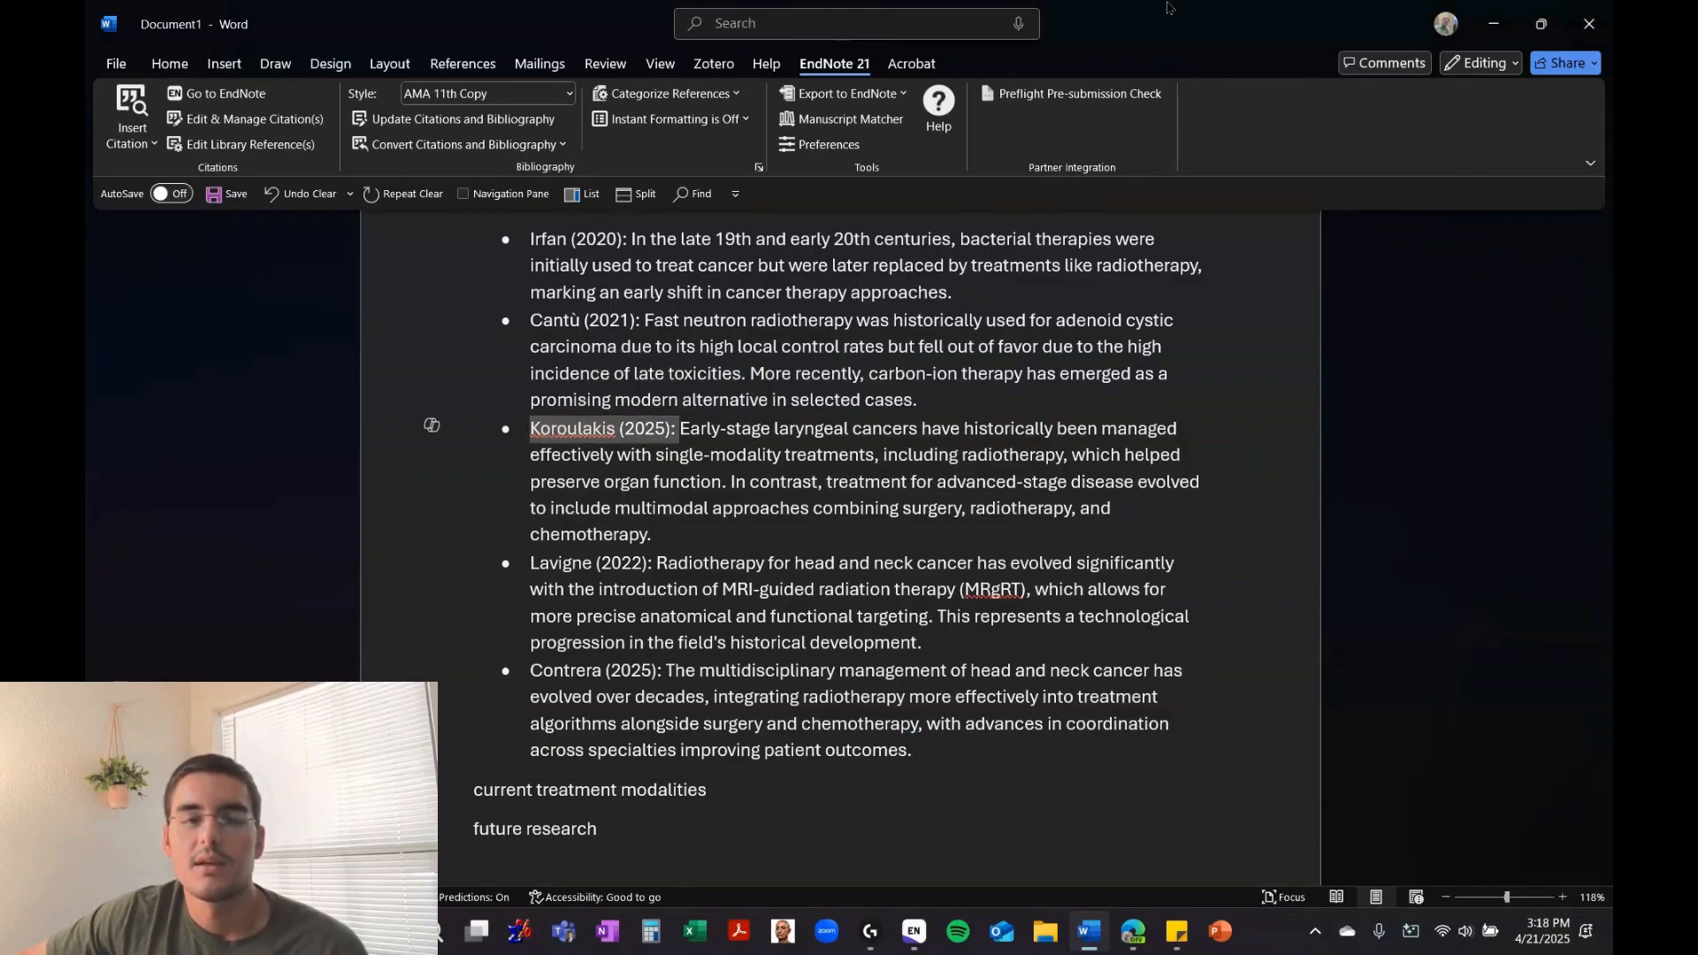
key("super+Right")
left_click(377, 204)
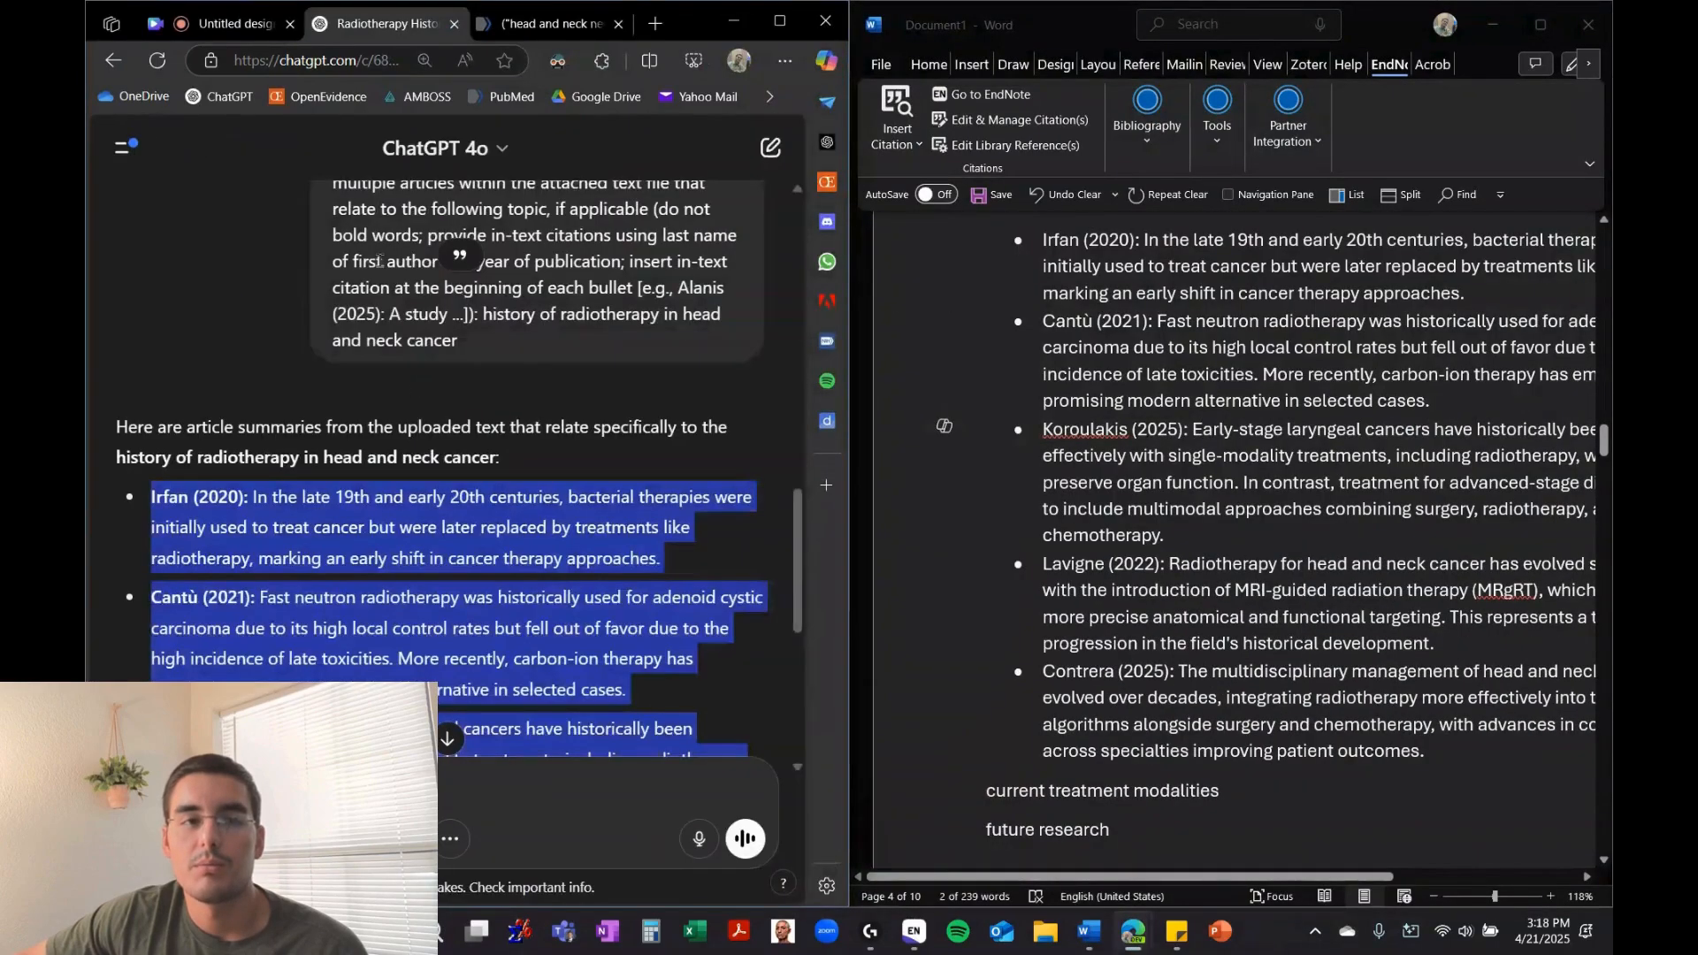
scroll(1162, 541, "right", 3)
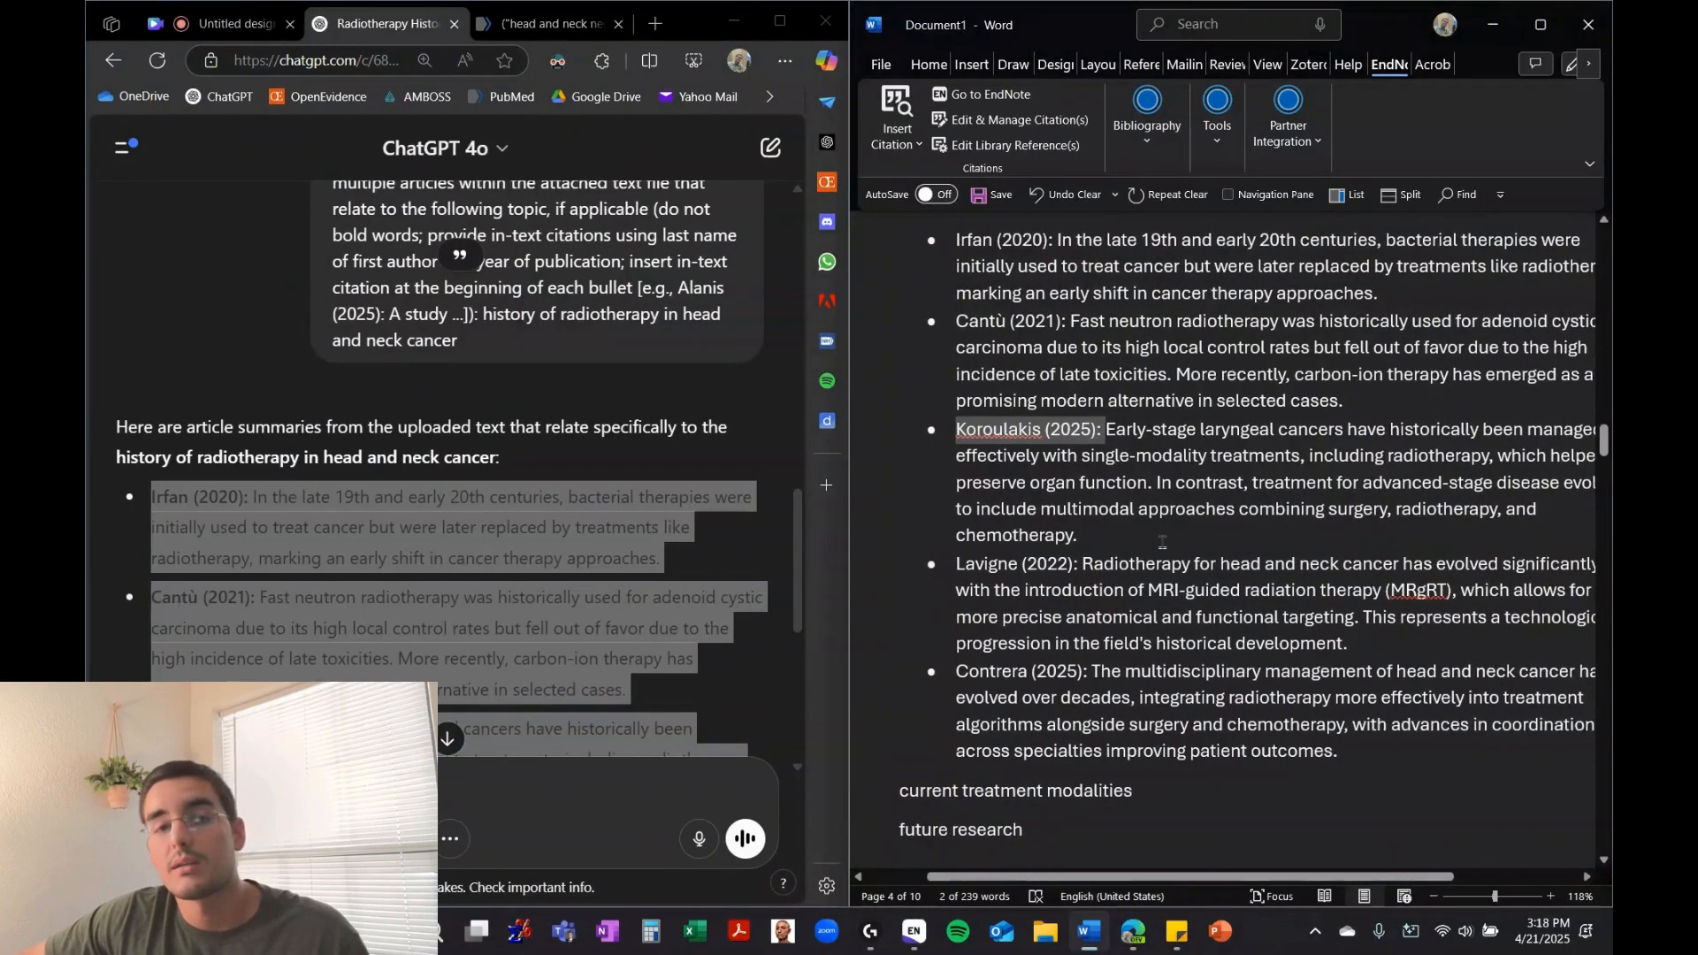
scroll(1187, 537, "left", 1)
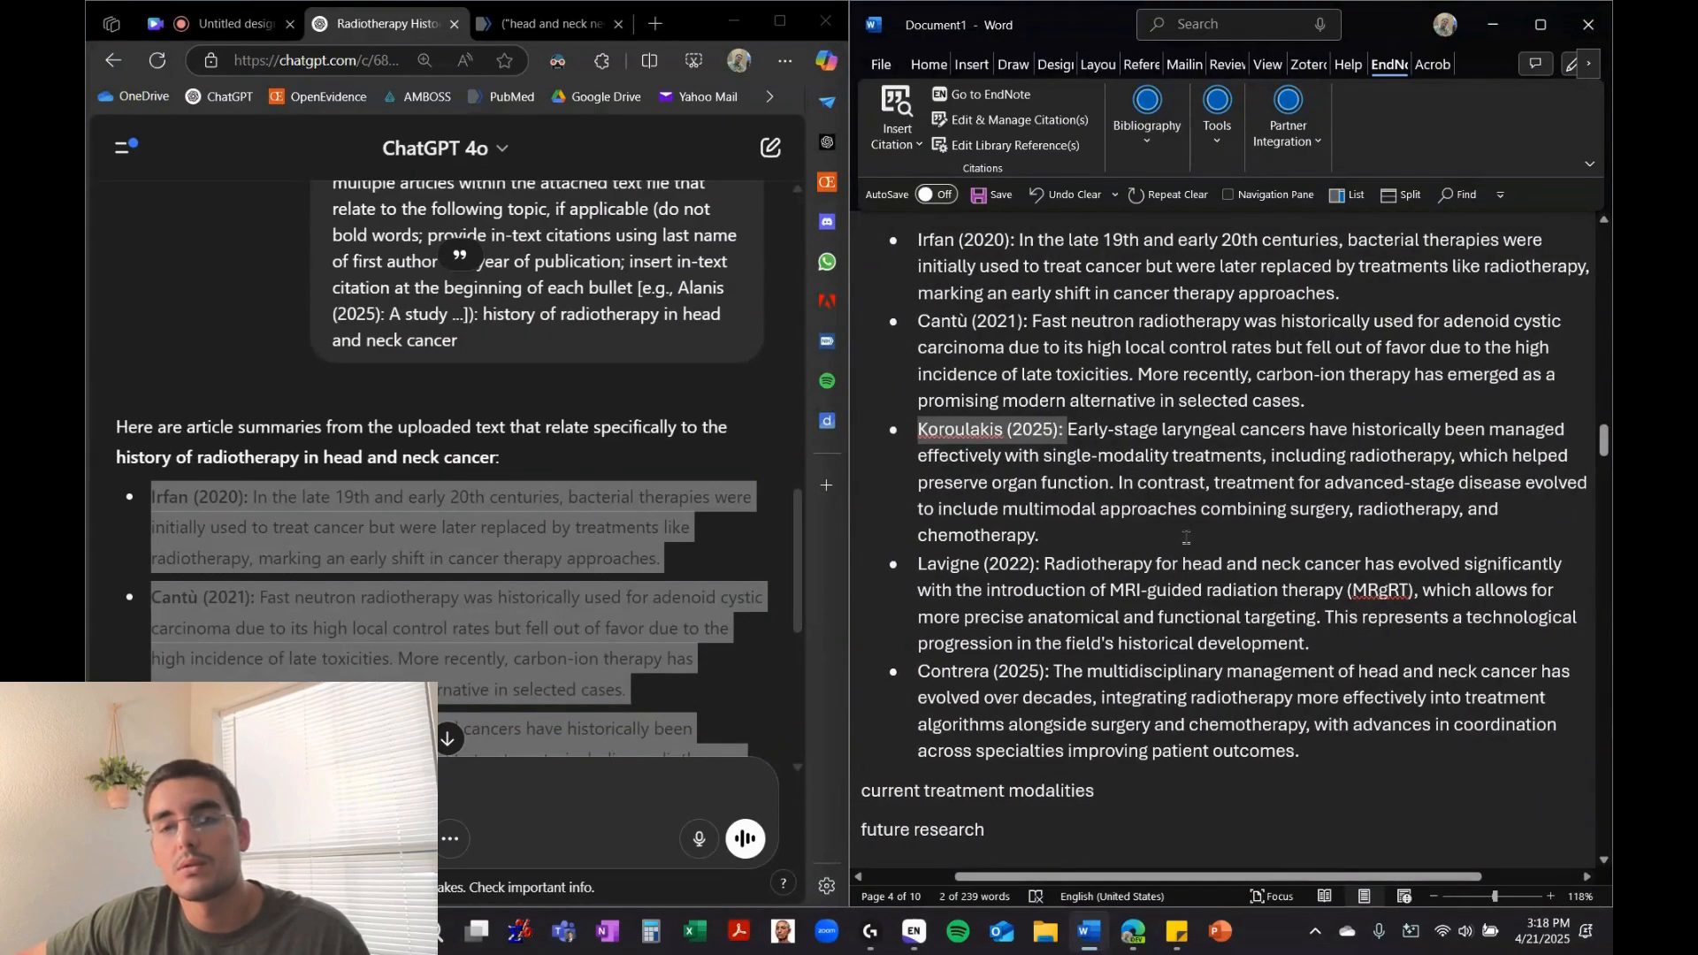
scroll(599, 465, "down", 2)
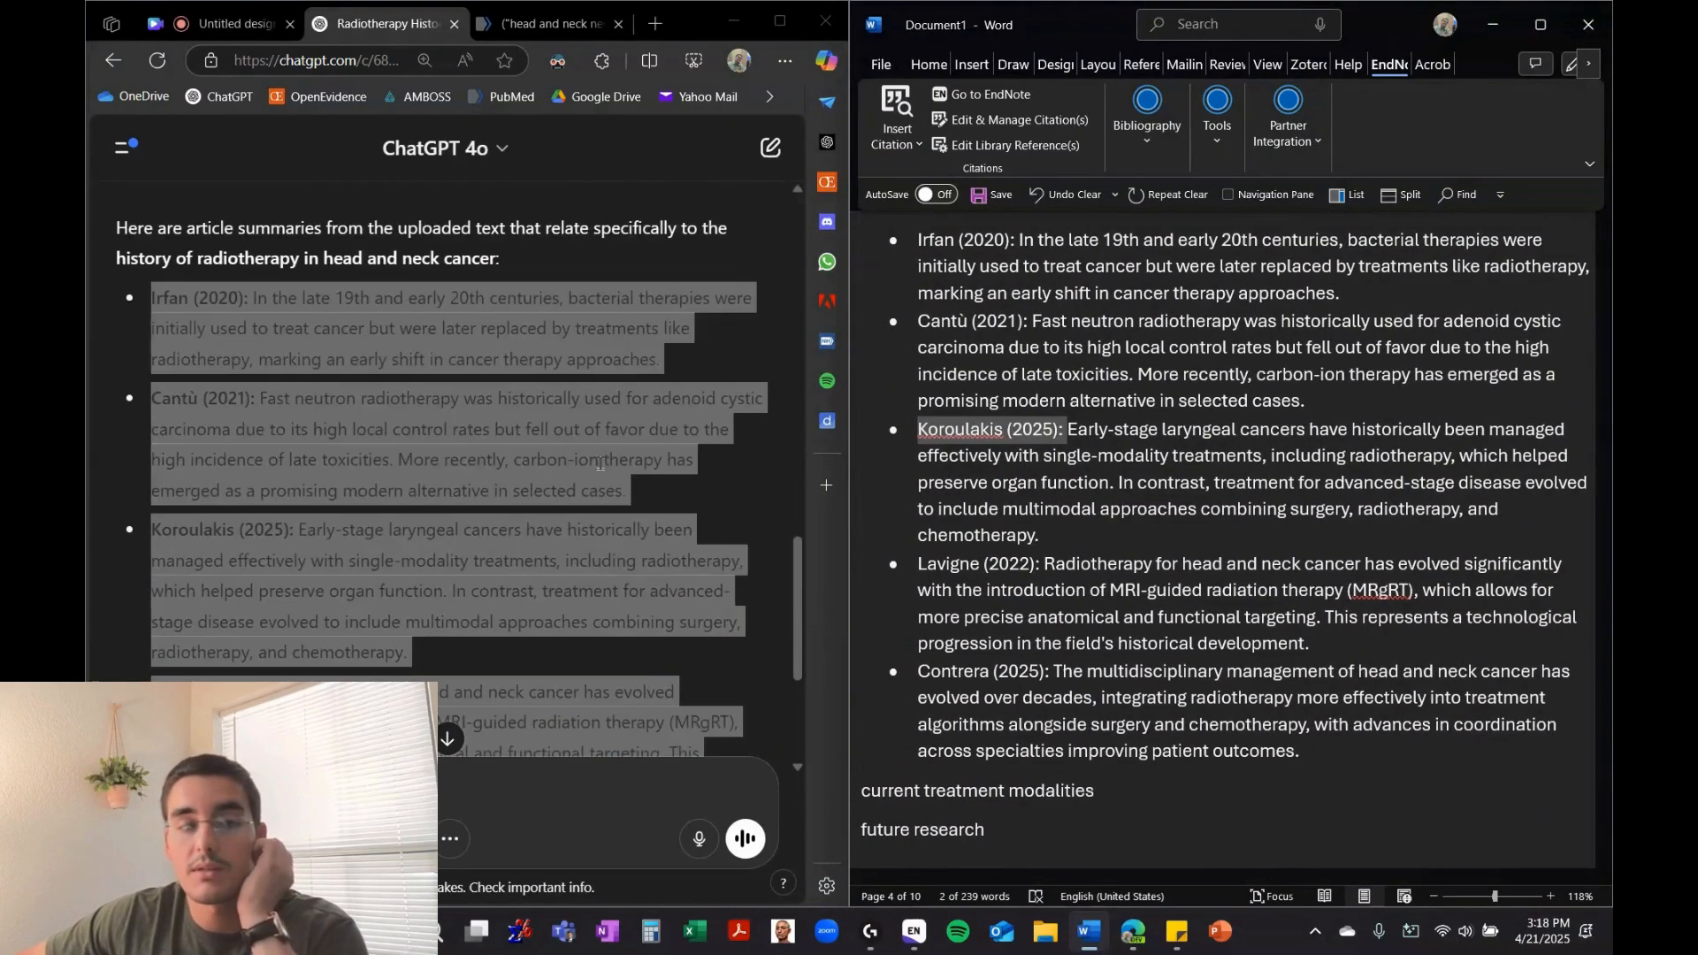
left_click(657, 481)
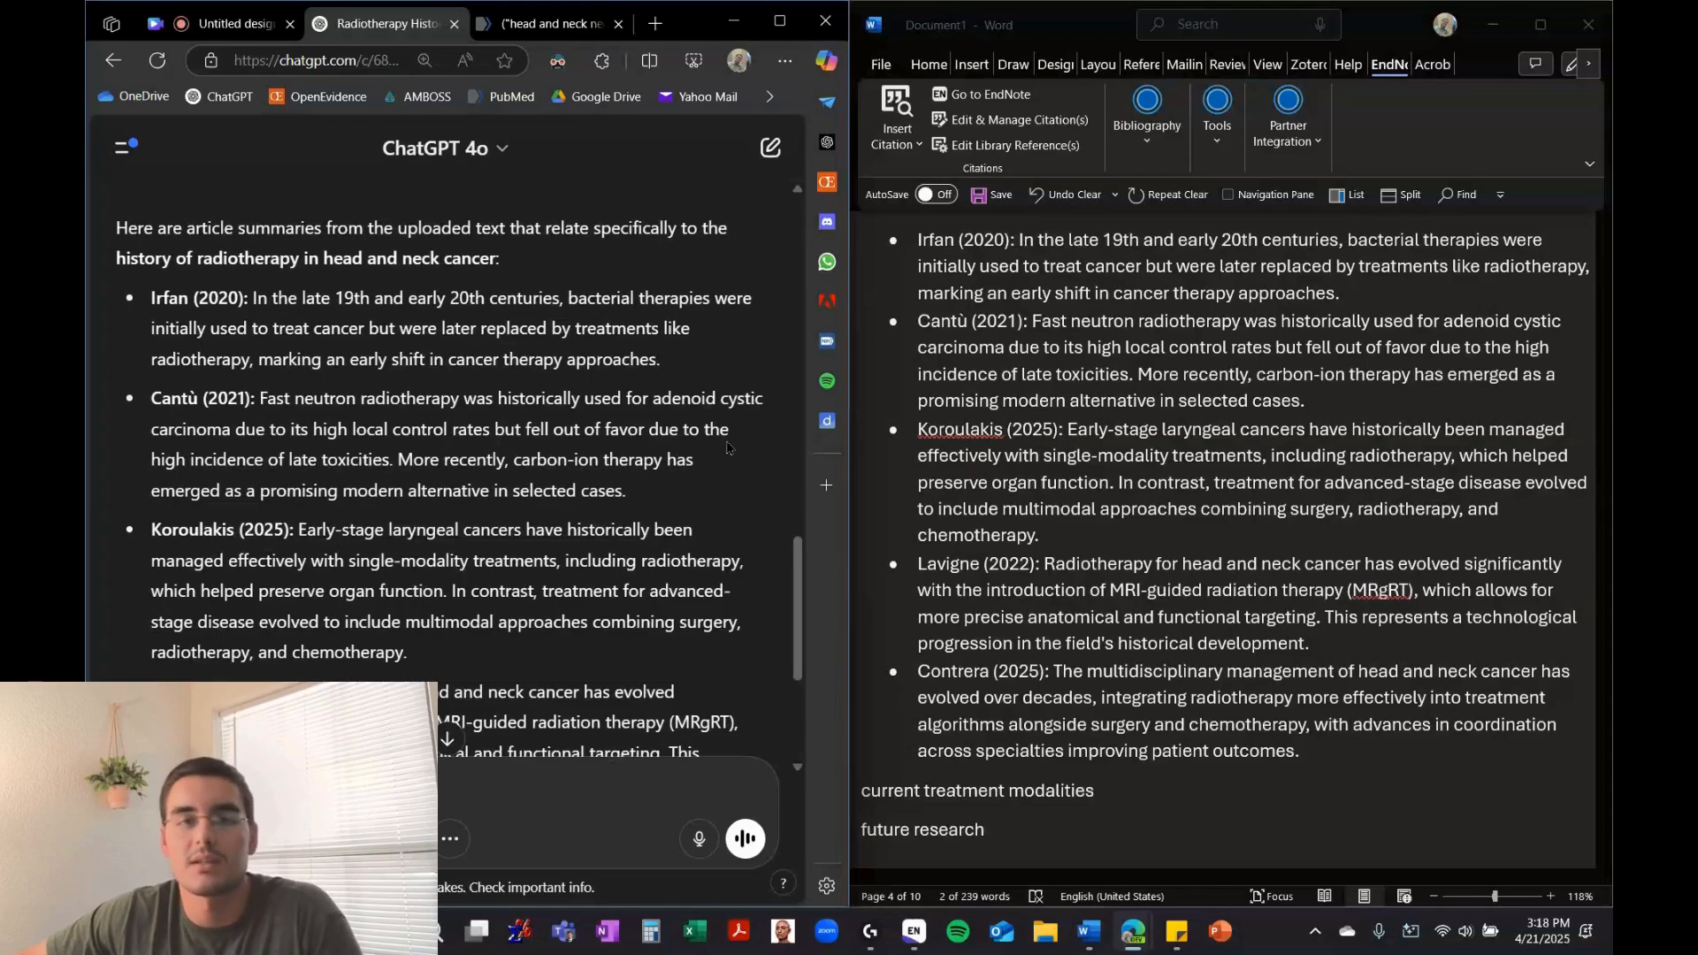
Open the downloaded abstract-headandnec-set.txt beside the Word document and close the Virtual Lecture Series.txt file
left_click(548, 24)
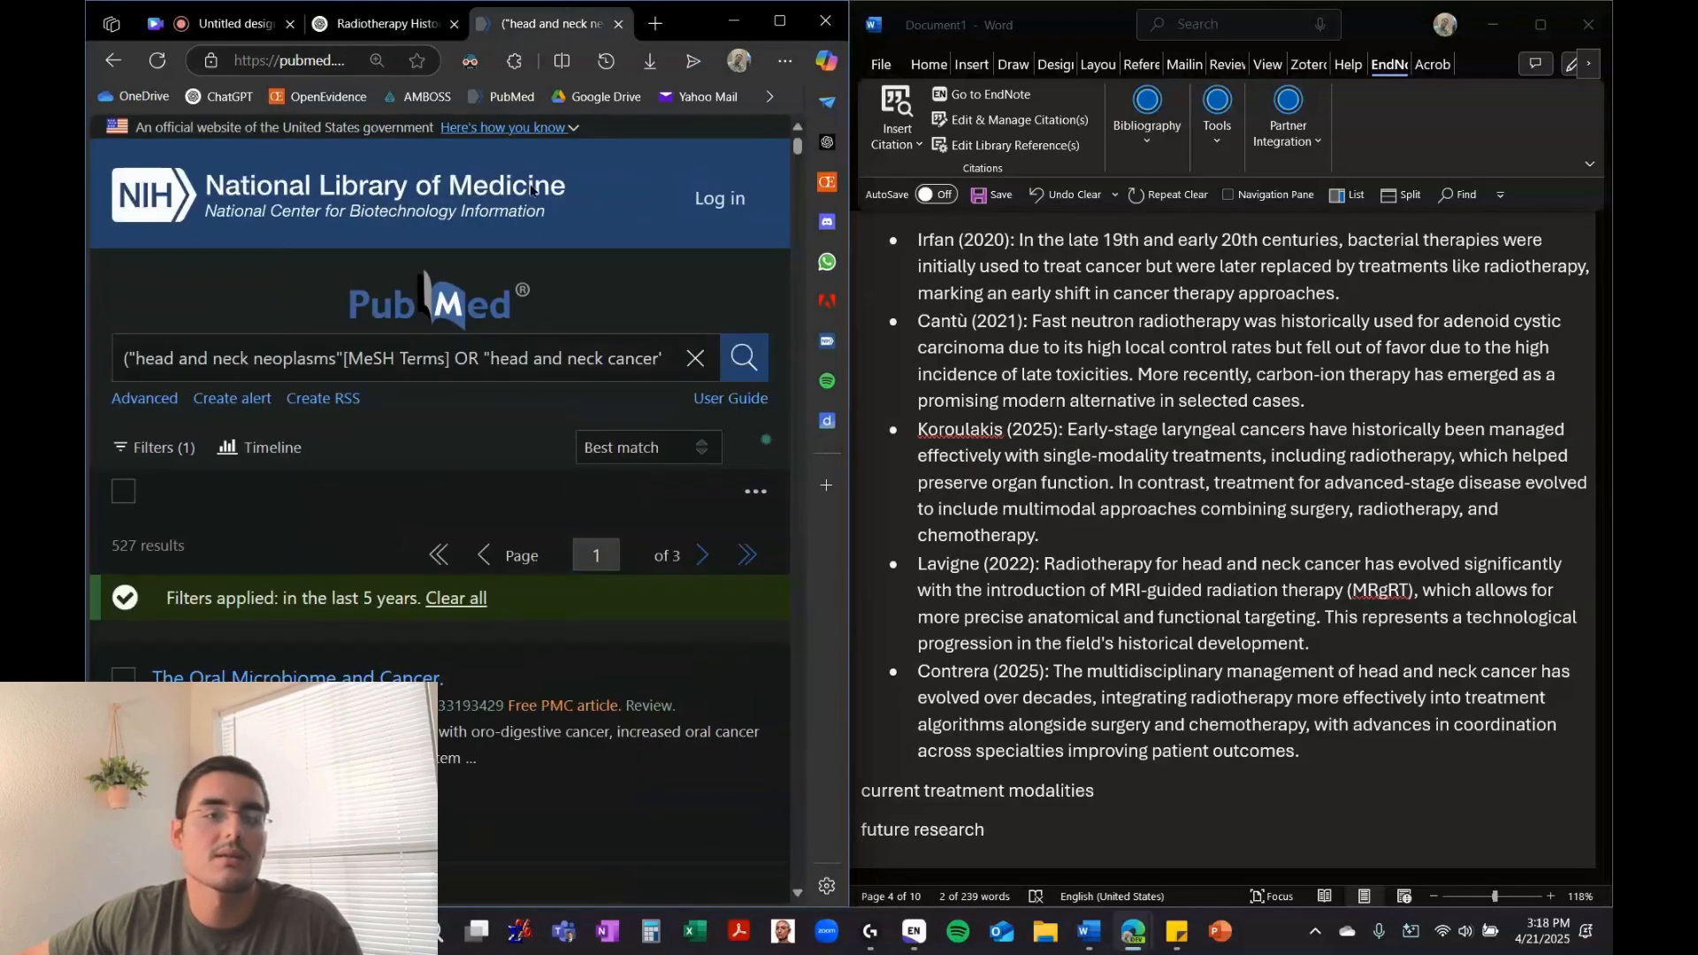
left_click(387, 24)
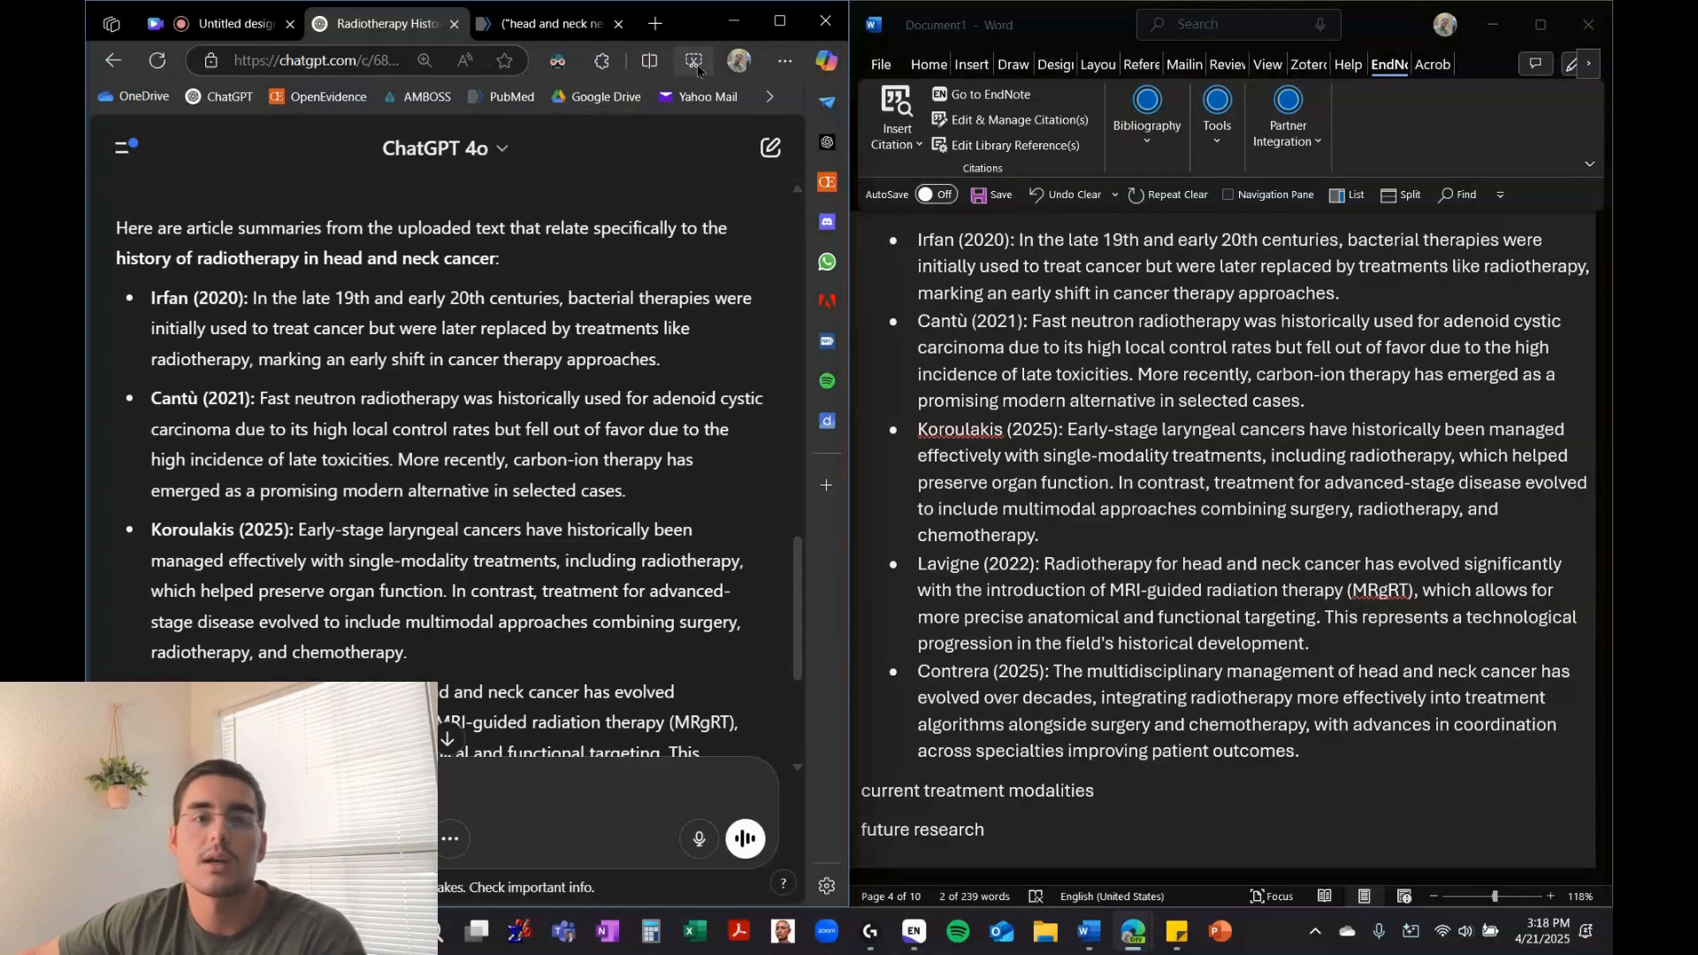
left_click(785, 60)
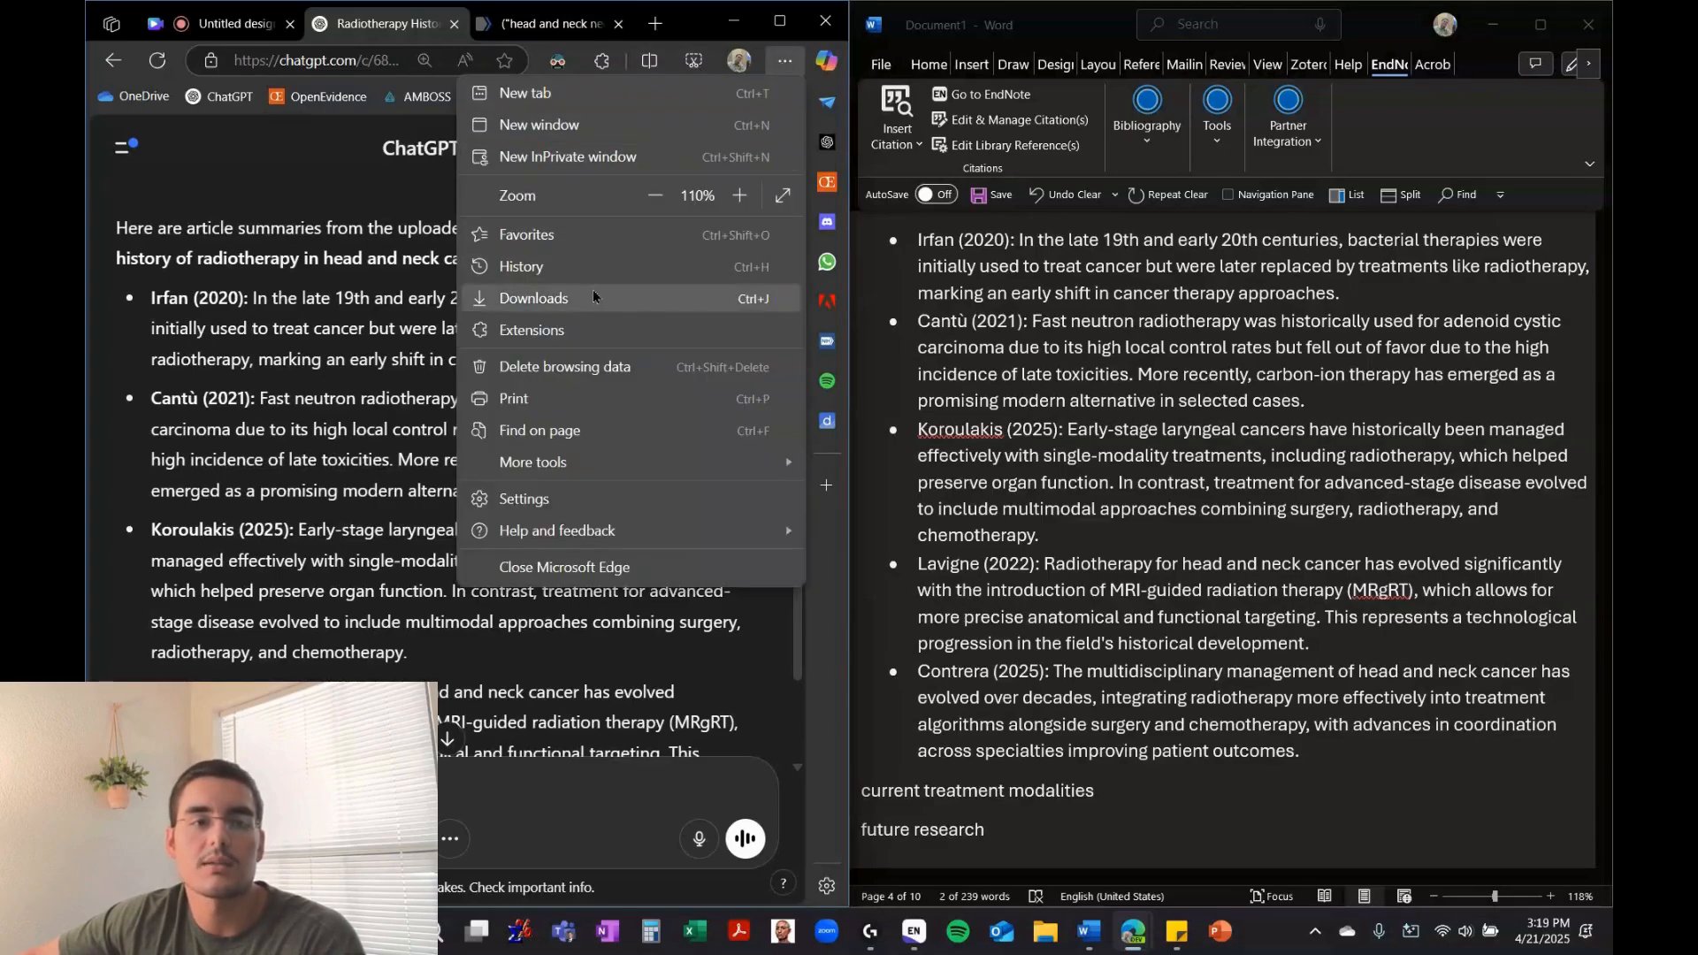
left_click(531, 298)
left_click(413, 143)
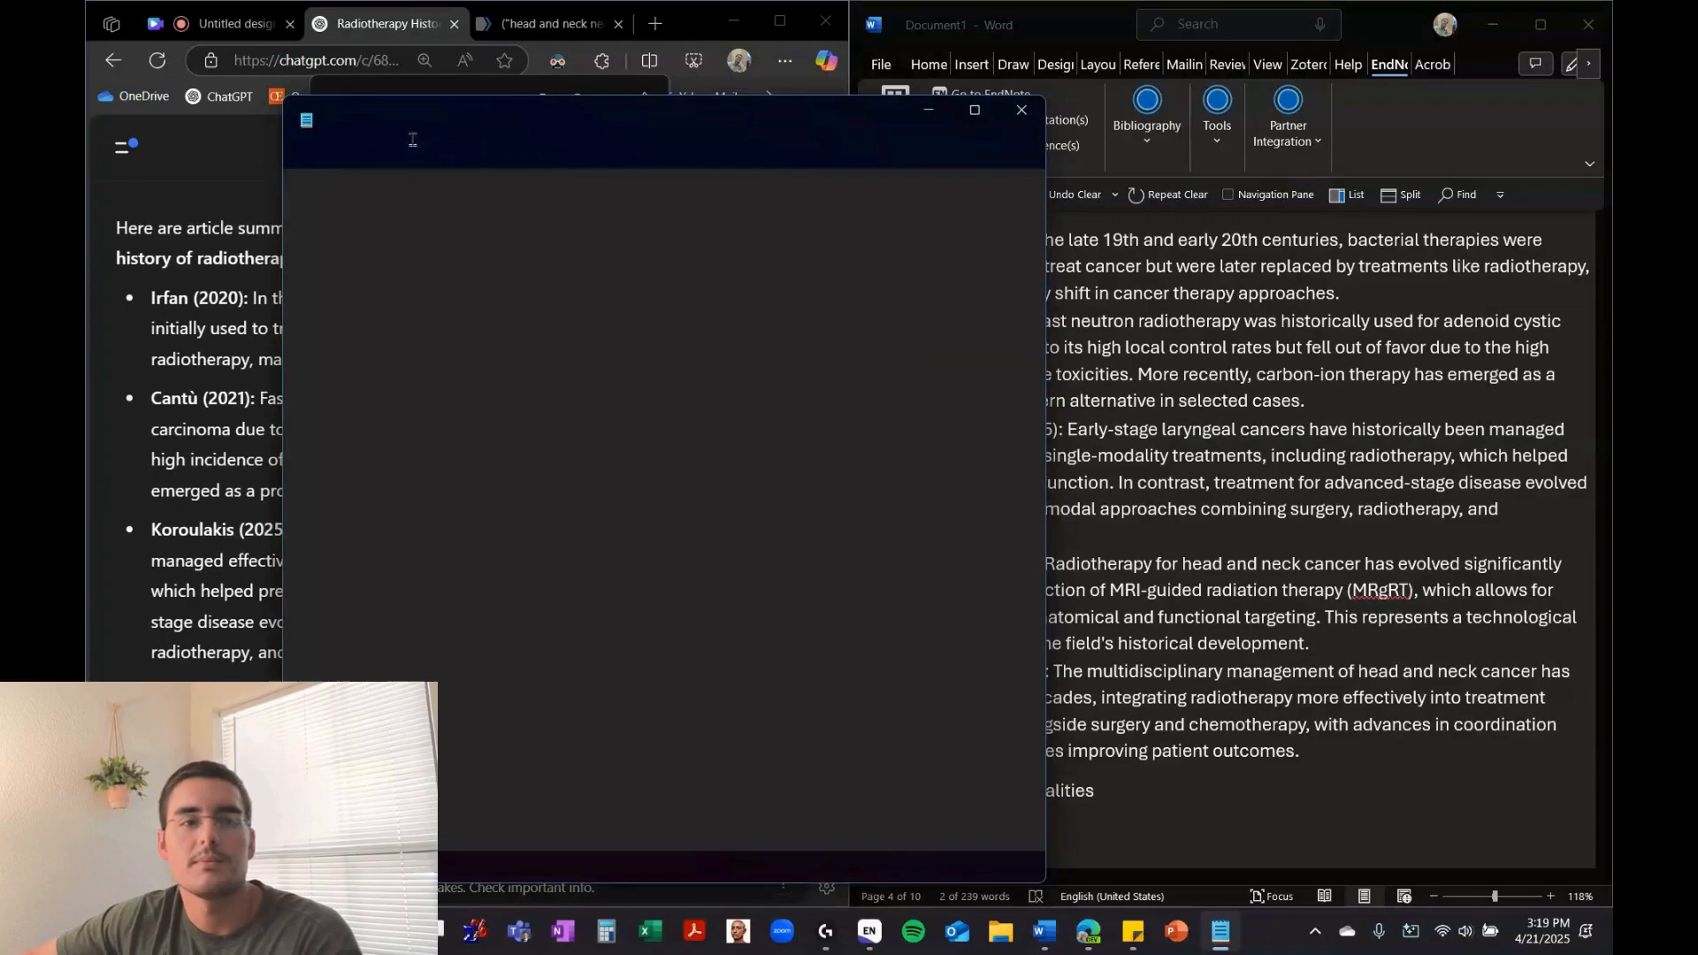
left_click_drag(863, 124, 88, 124)
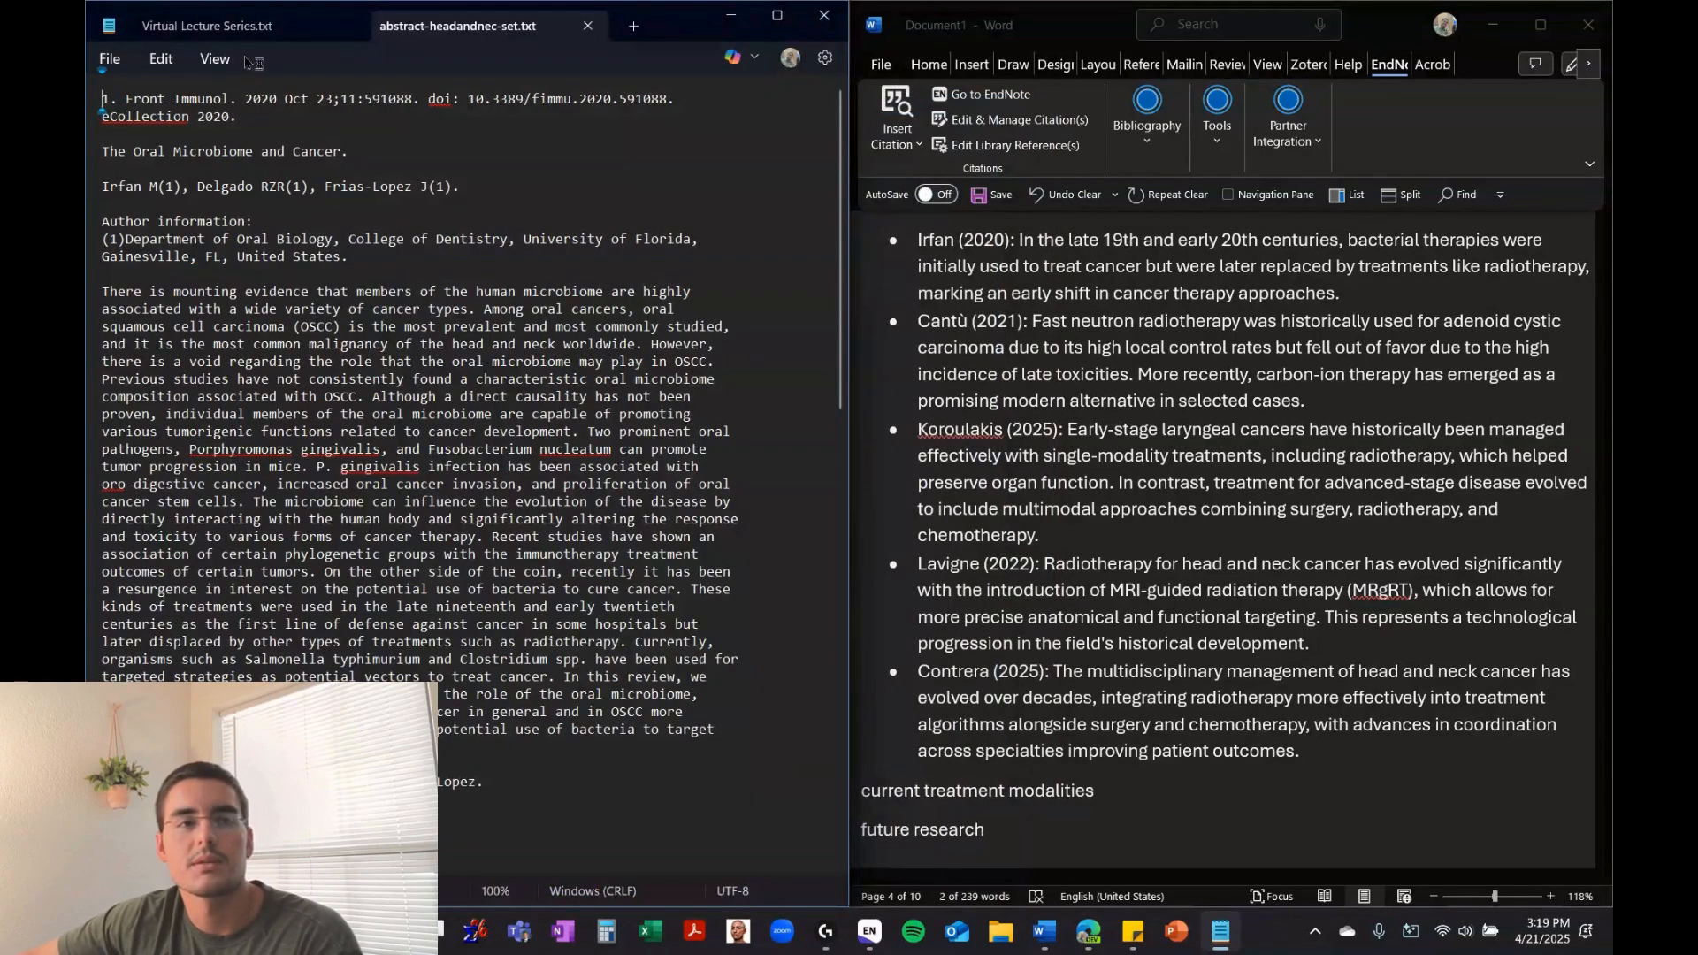
left_click(349, 30)
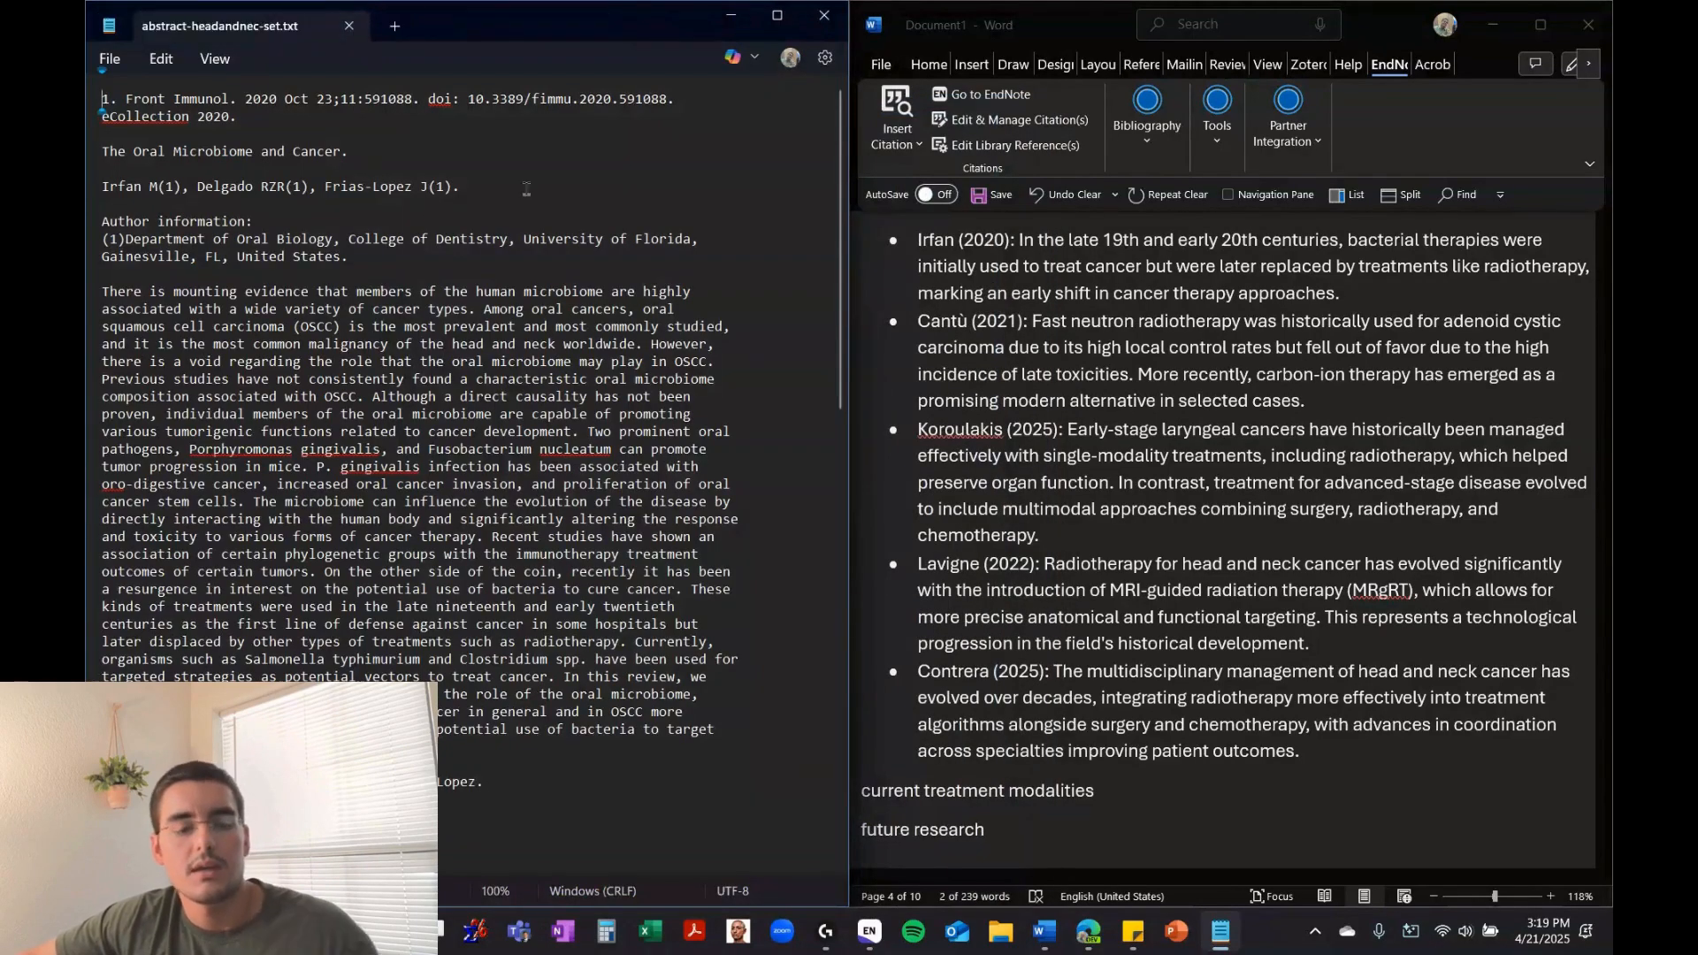
Search abstract-headandnec-set.txt for the surname of the author cited in the 2020 bullet on bacterial therapies
key("ctrl+f")
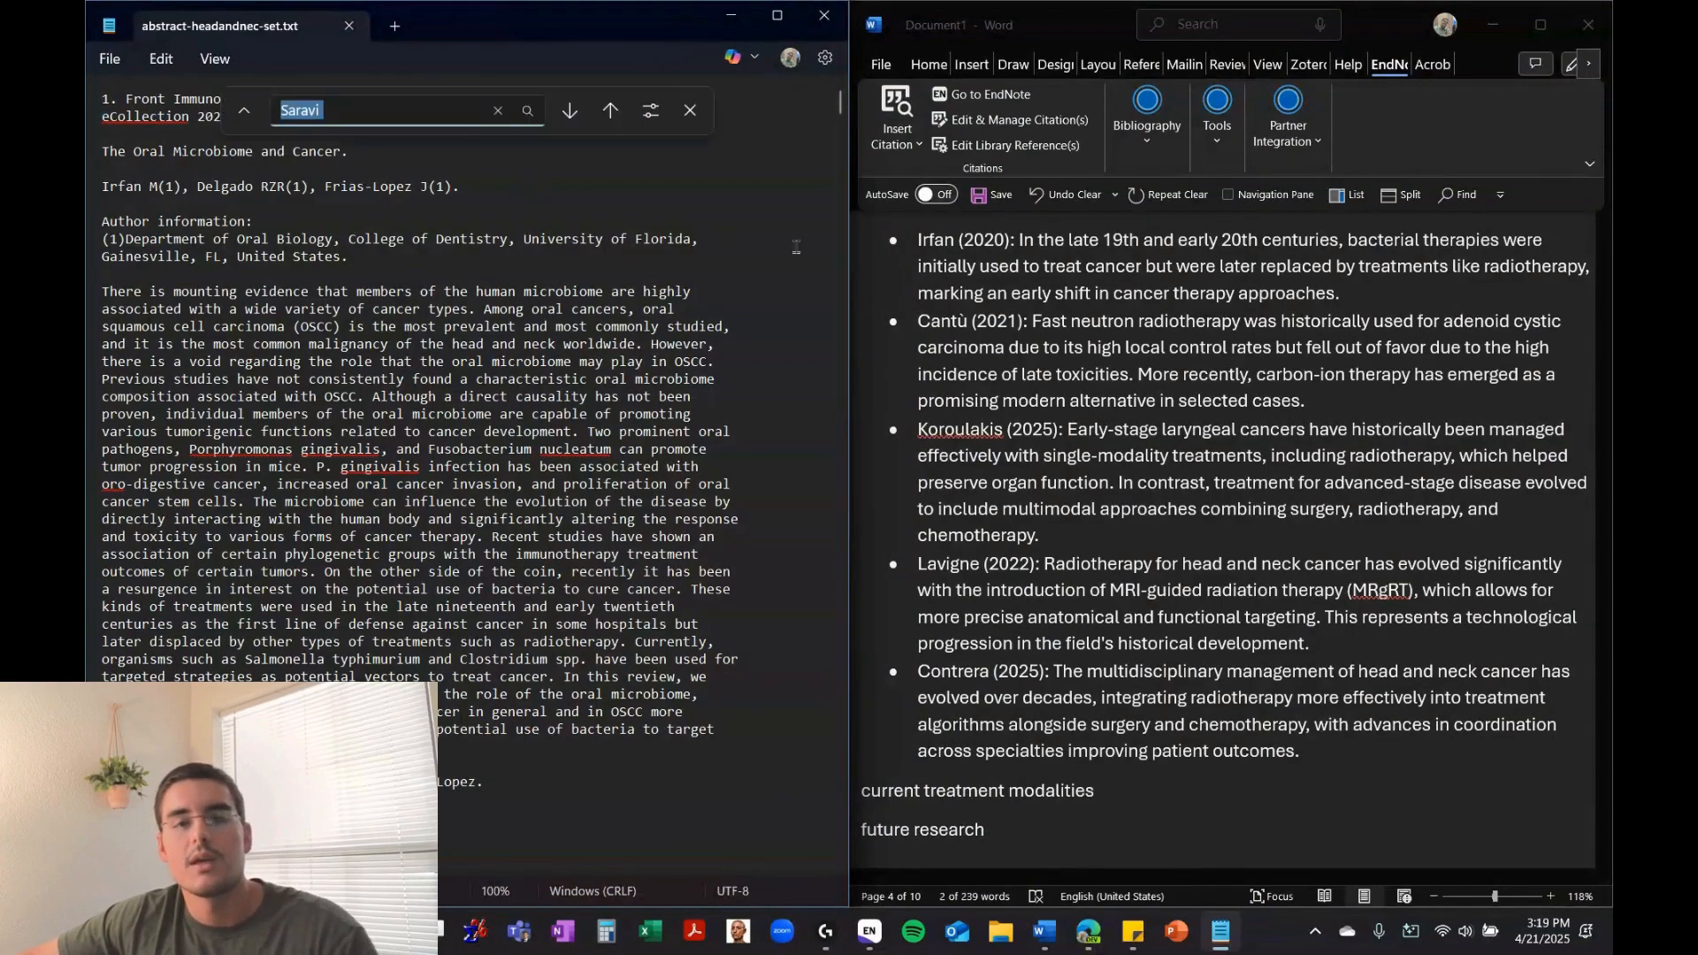
double_click(938, 240)
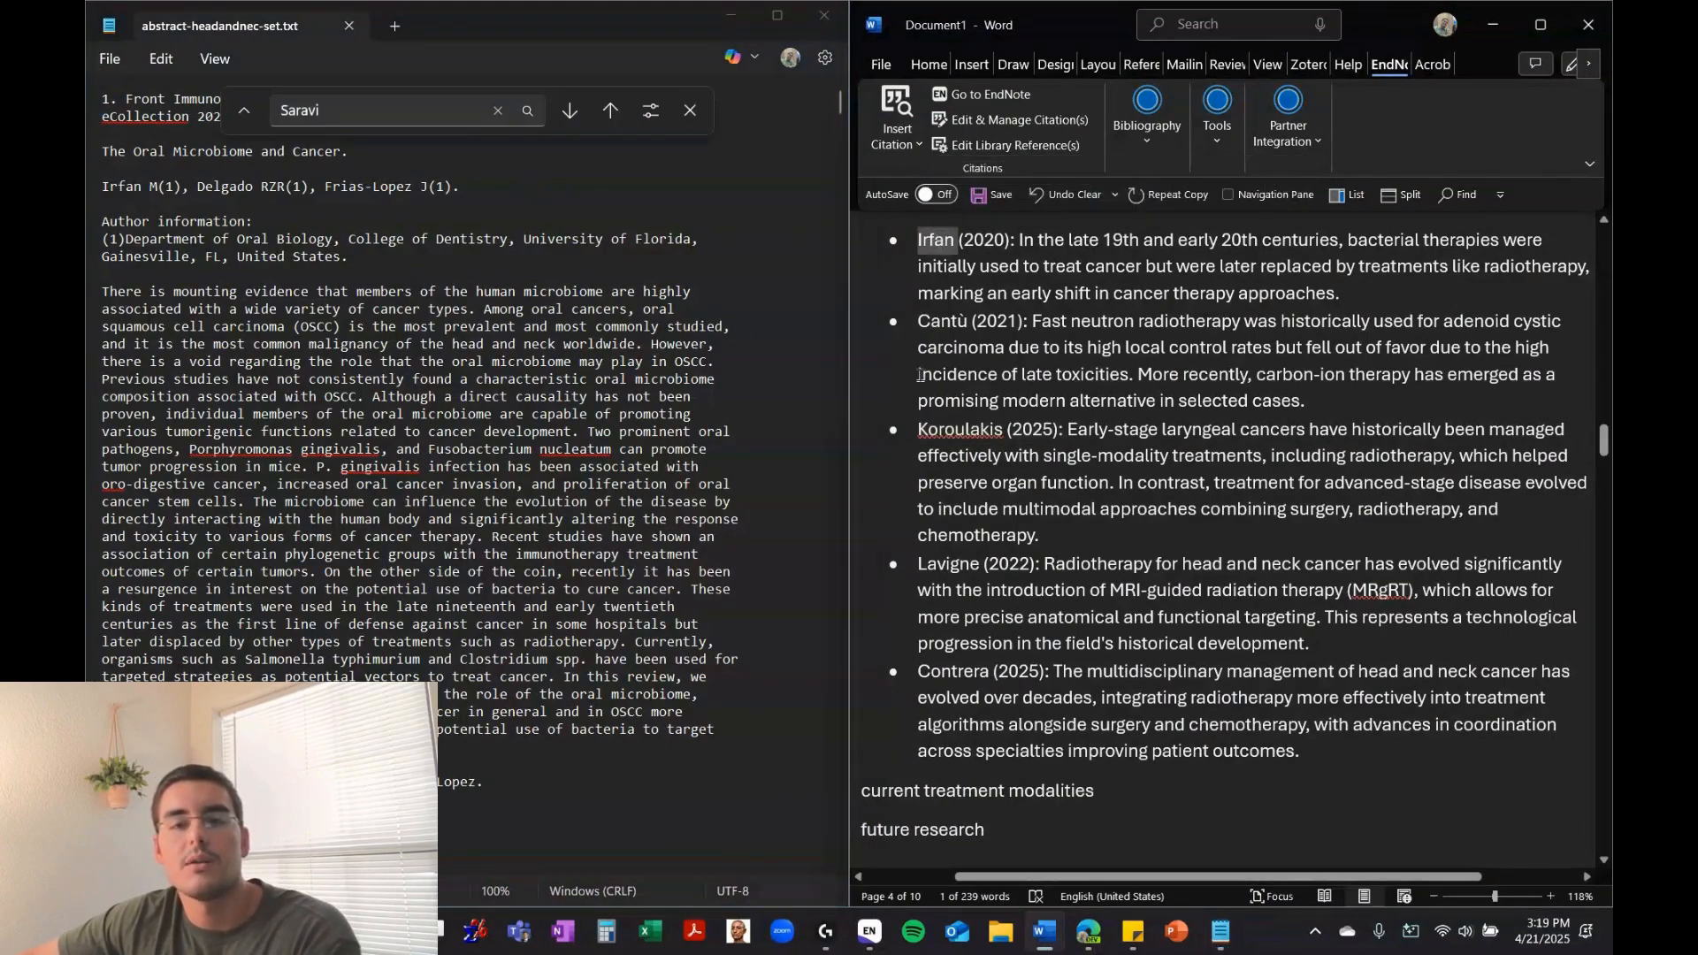
left_click(365, 112)
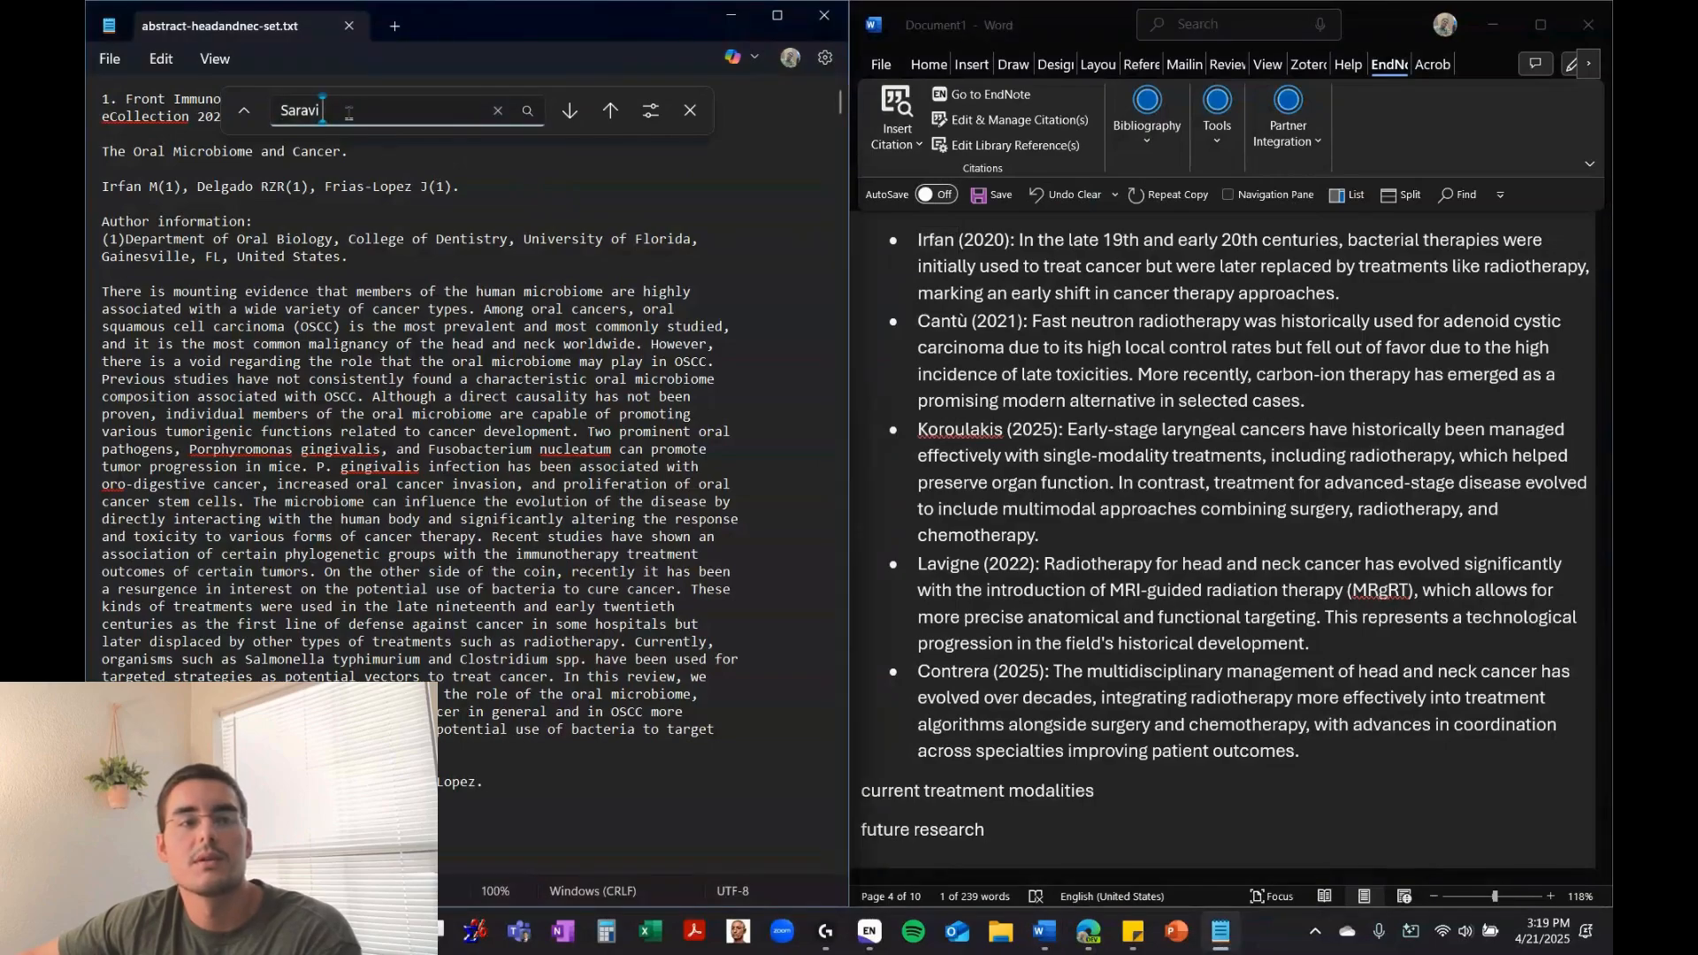
key("ctrl+a")
type("•\tIrfan")
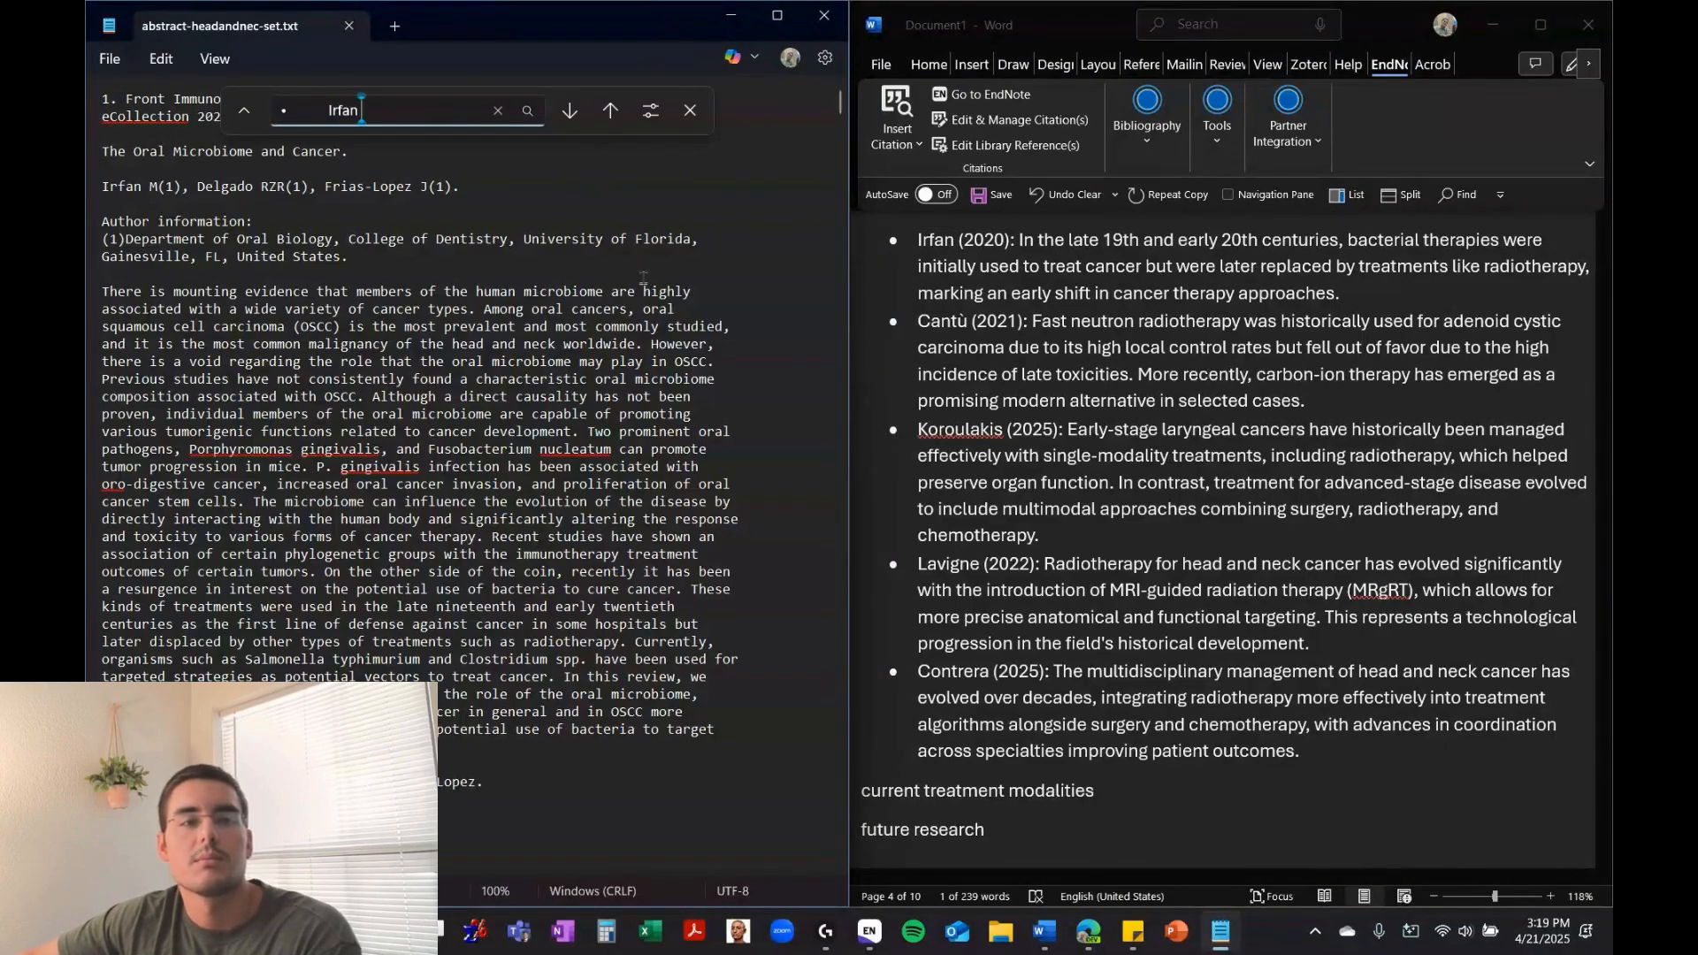
left_click(329, 110)
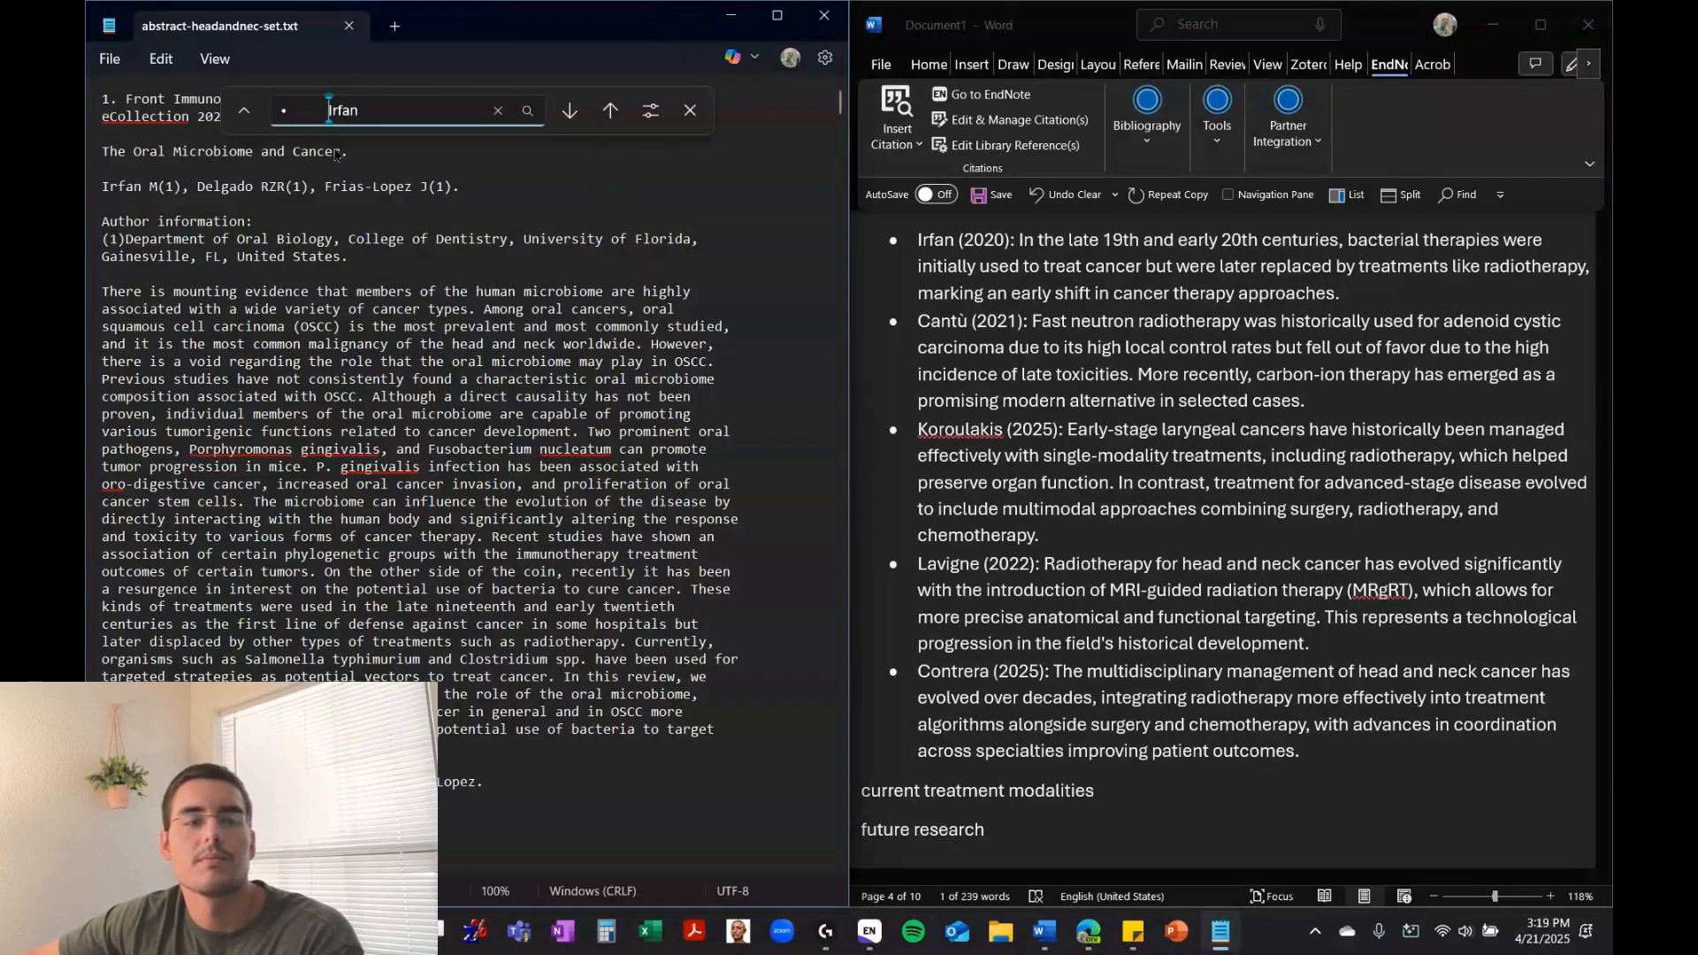
key("BackSpace")
key("BackSpace")
key("Return")
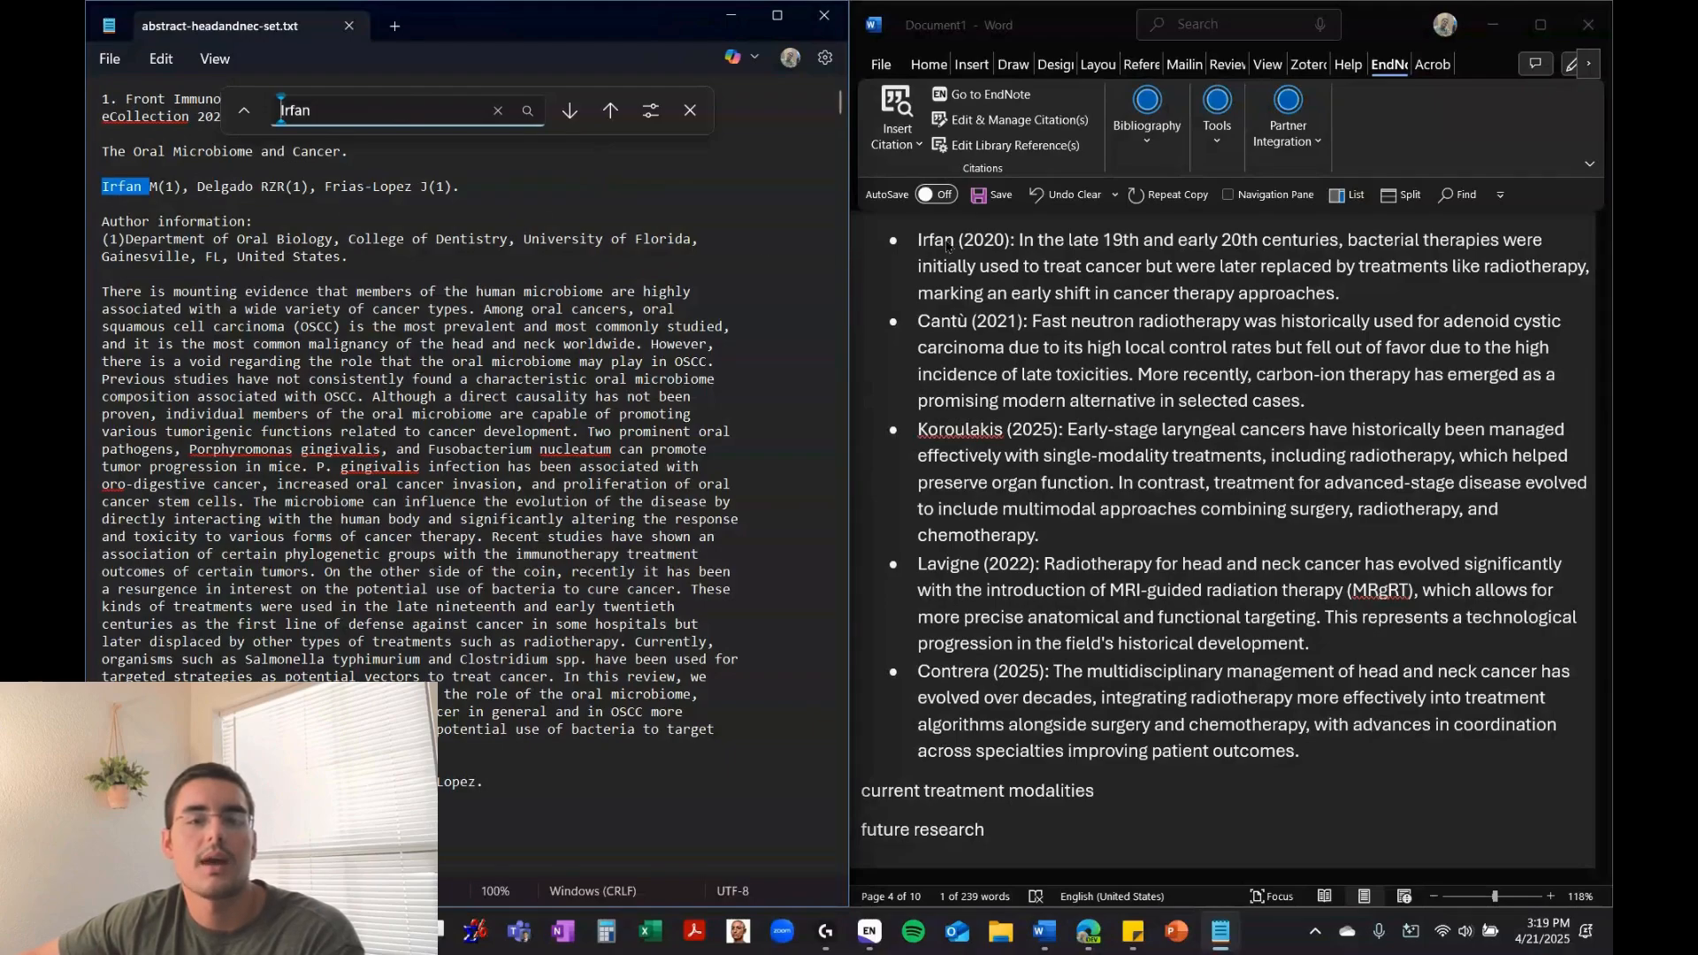
Compare the source entry "The Oral Microbiome and Cancer" with the 2020 bullet's date, topic and "19th and early 20th centuries" claim
scroll(140, 185, "up", 1)
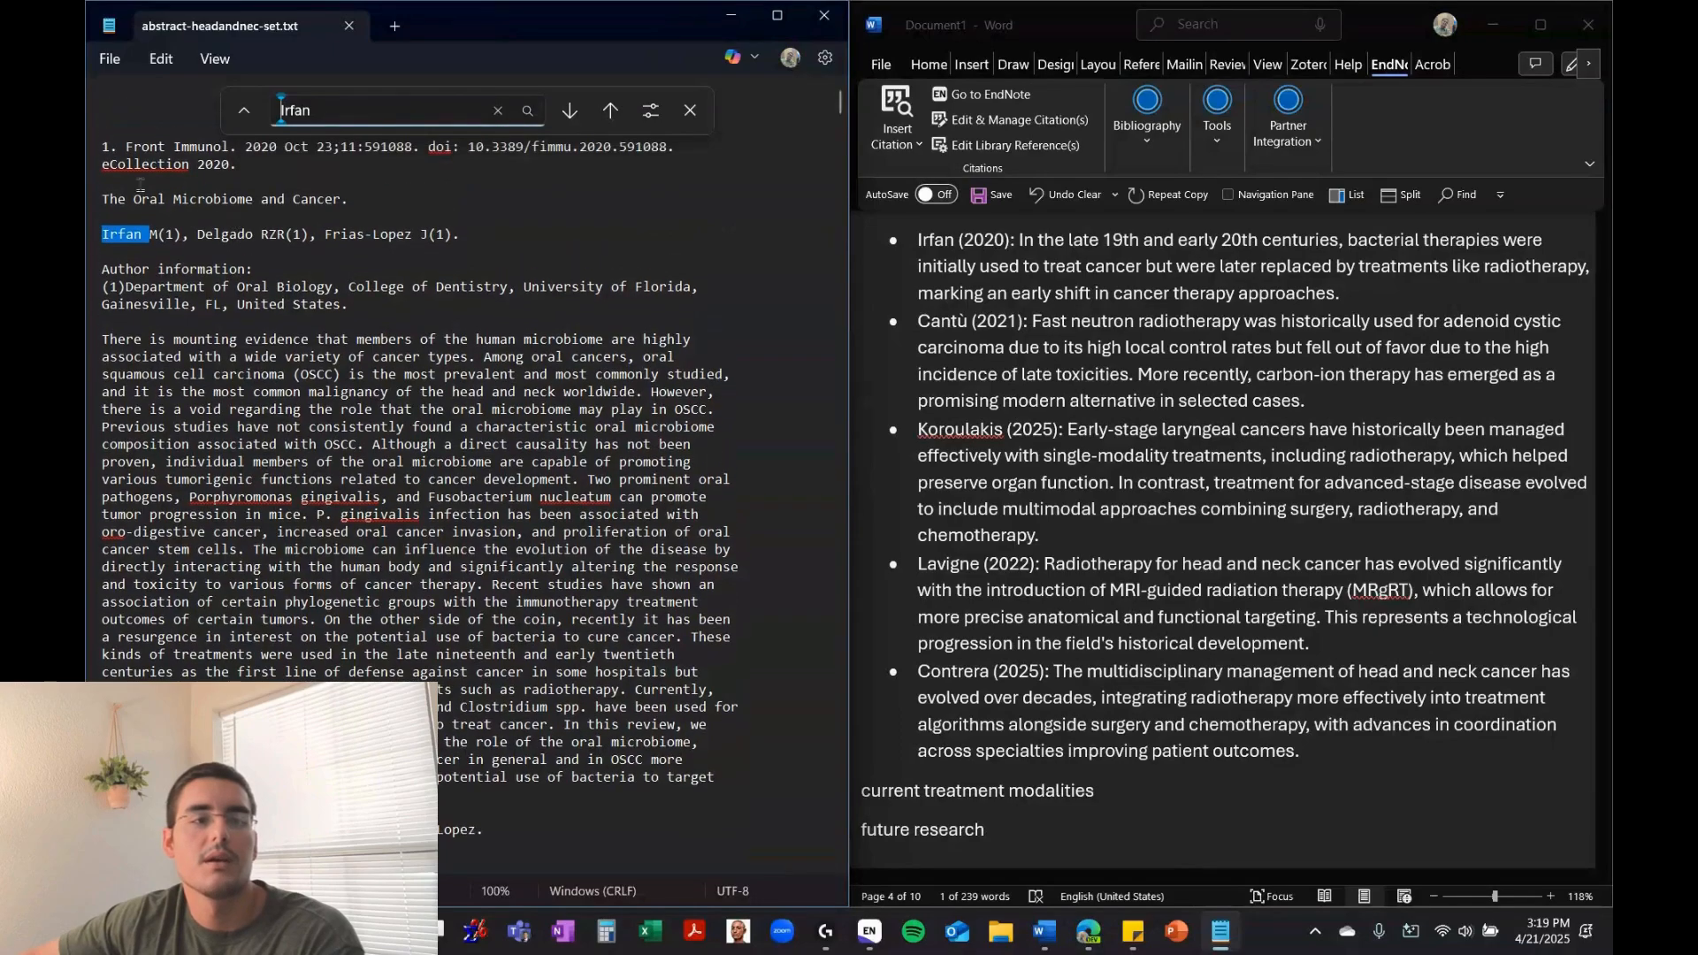
left_click(97, 147)
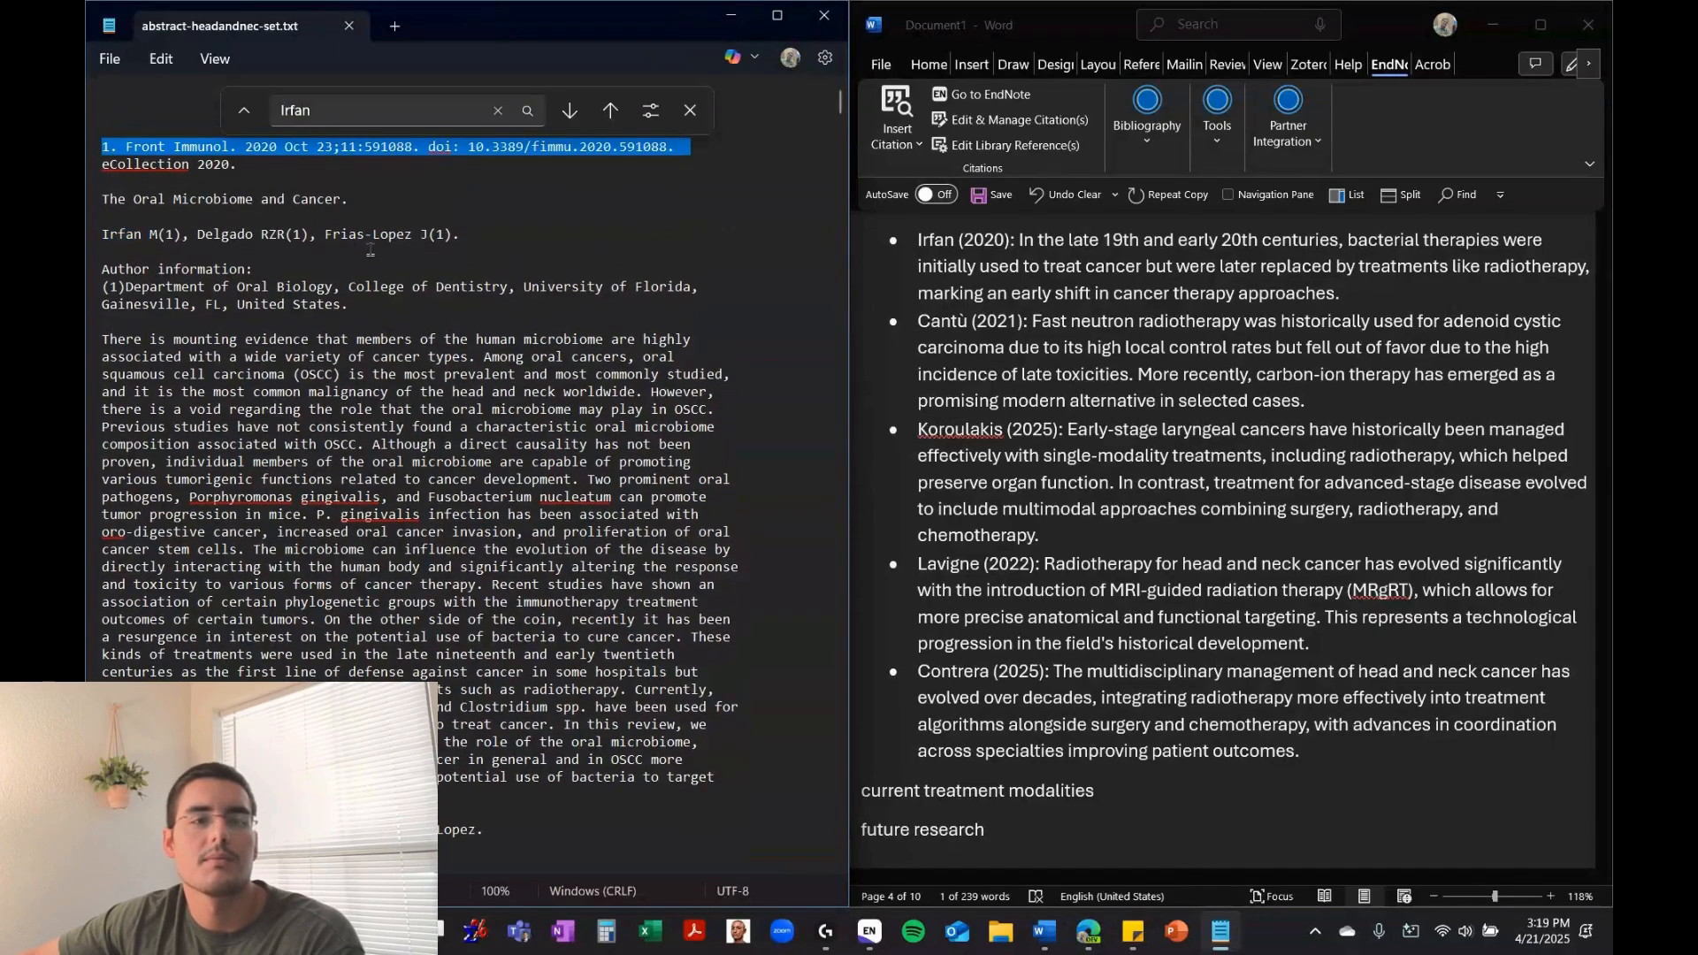
scroll(354, 247, "up", 1)
left_click_drag(367, 213, 100, 213)
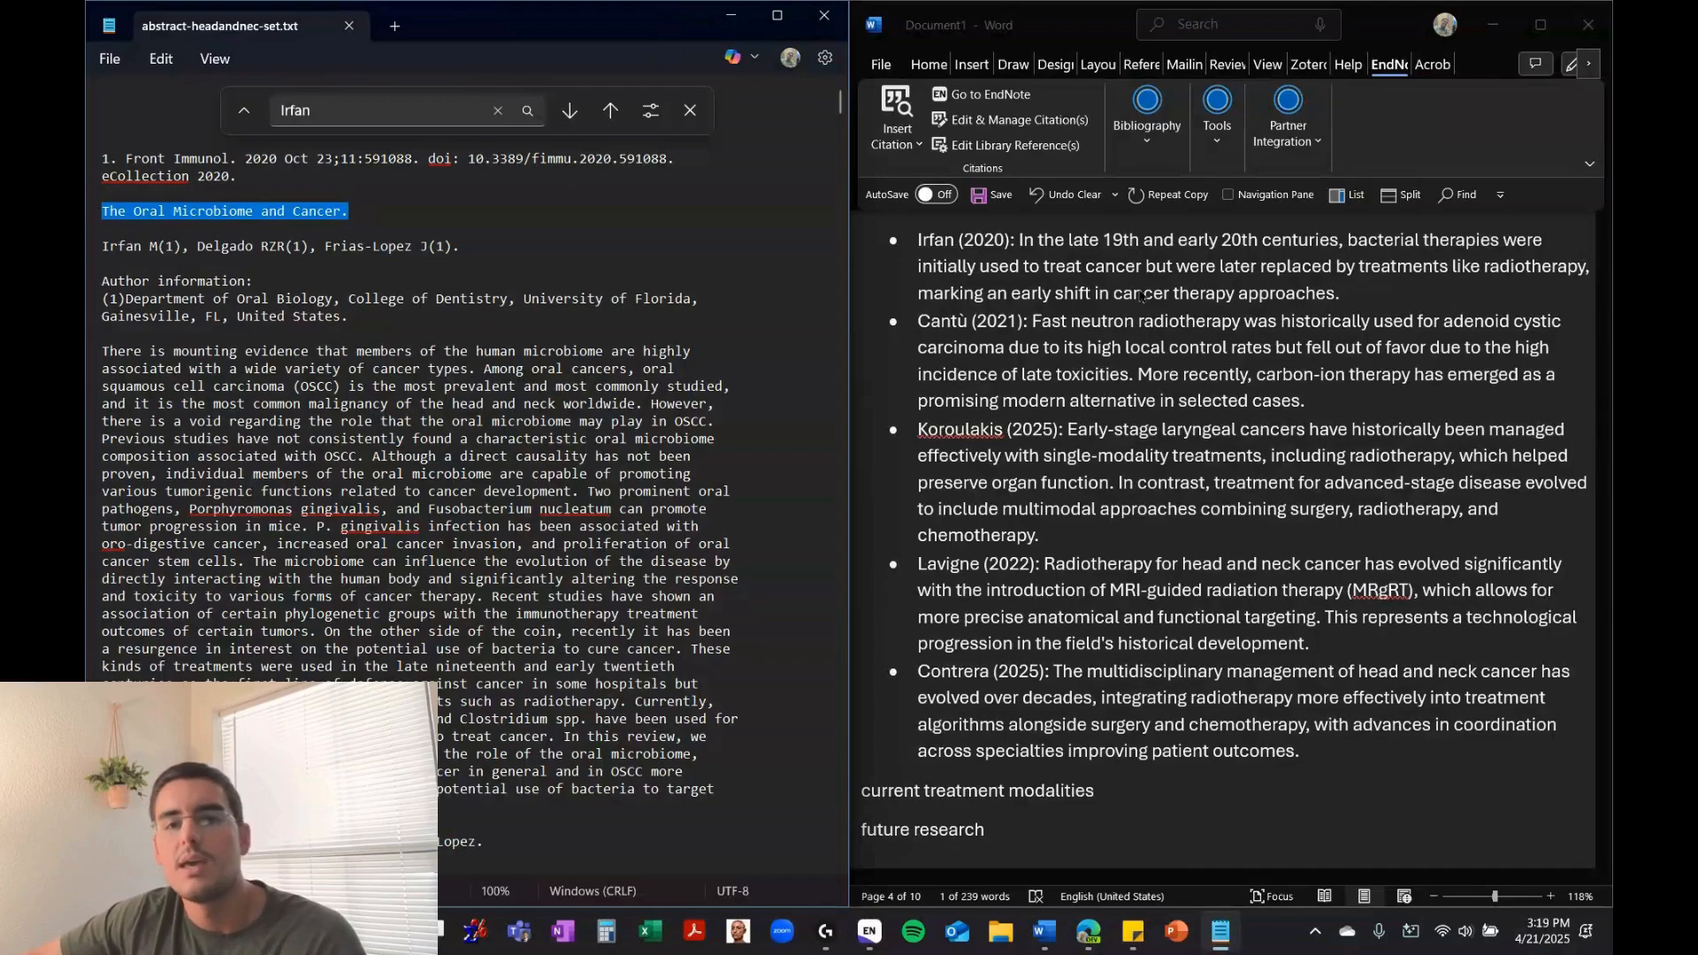
left_click(1111, 237)
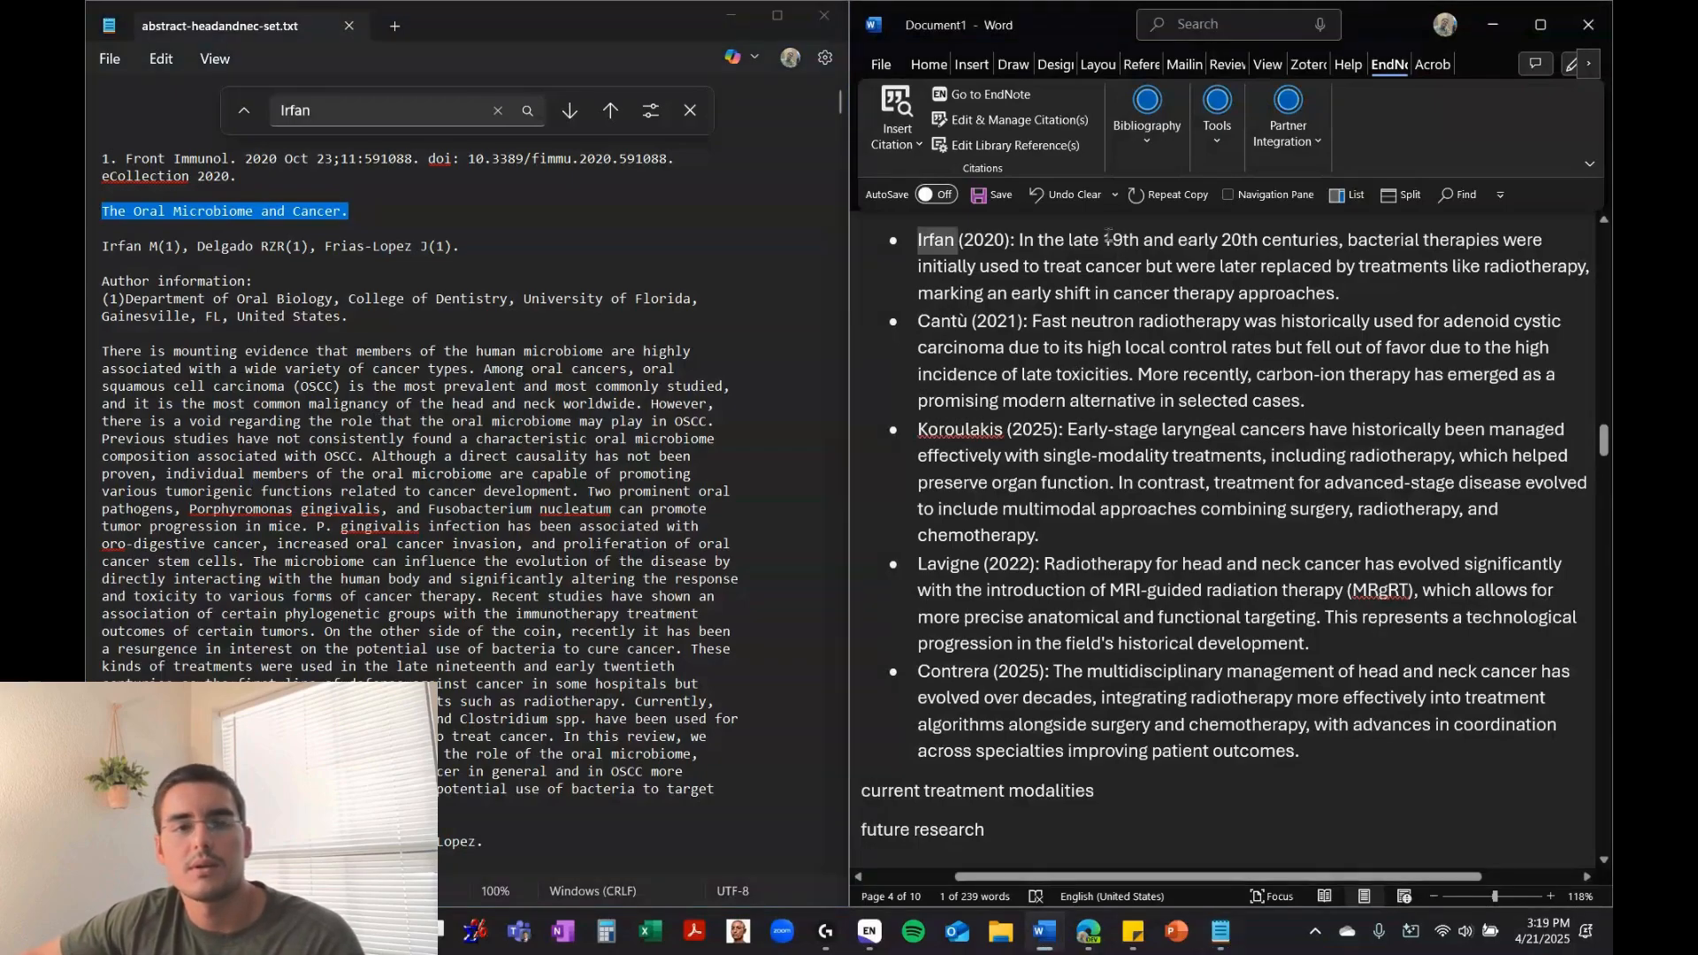
left_click_drag(1106, 239, 1339, 240)
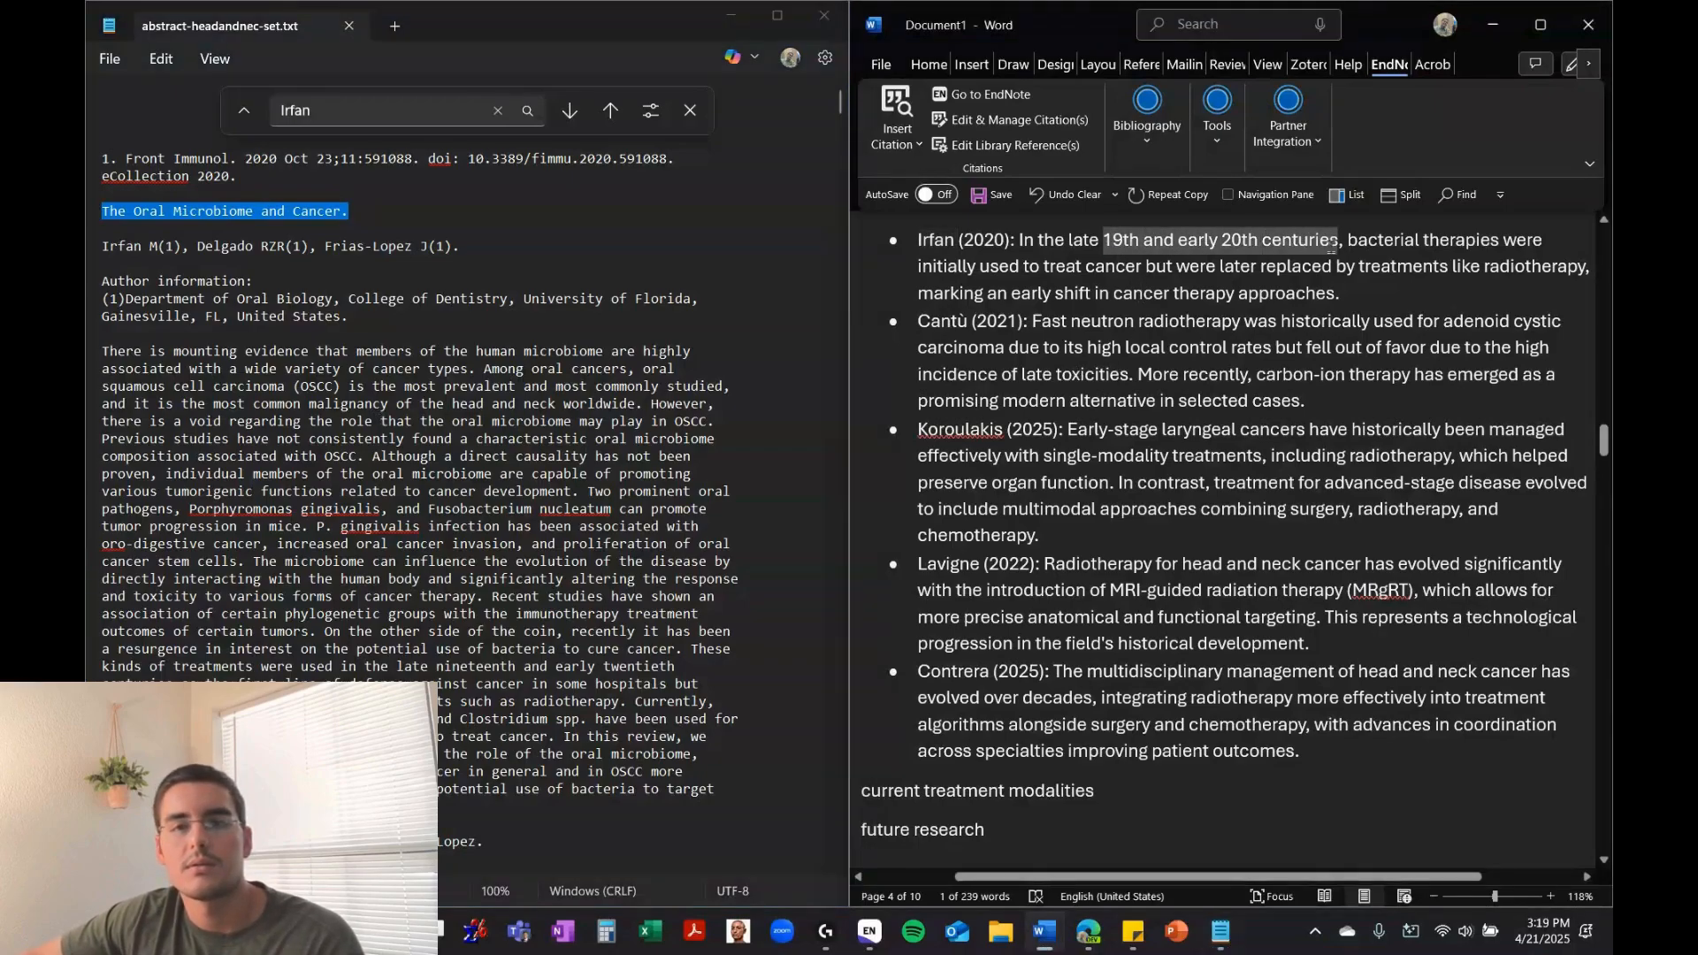
left_click(215, 404)
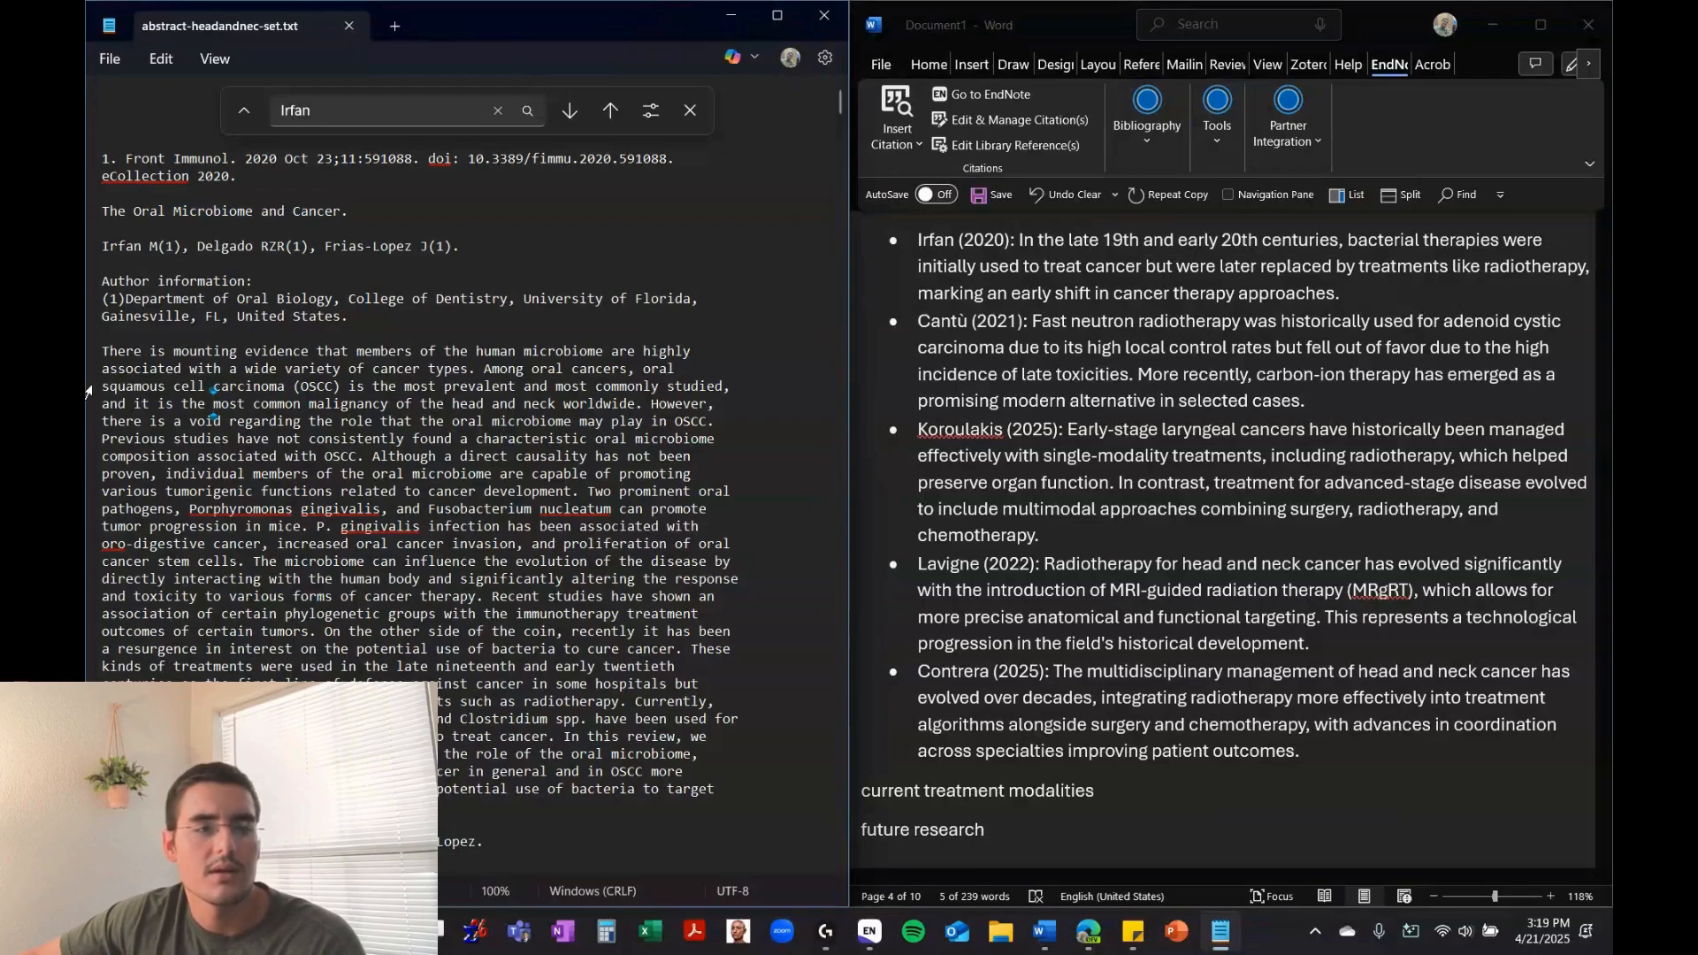
left_click_drag(109, 387, 305, 387)
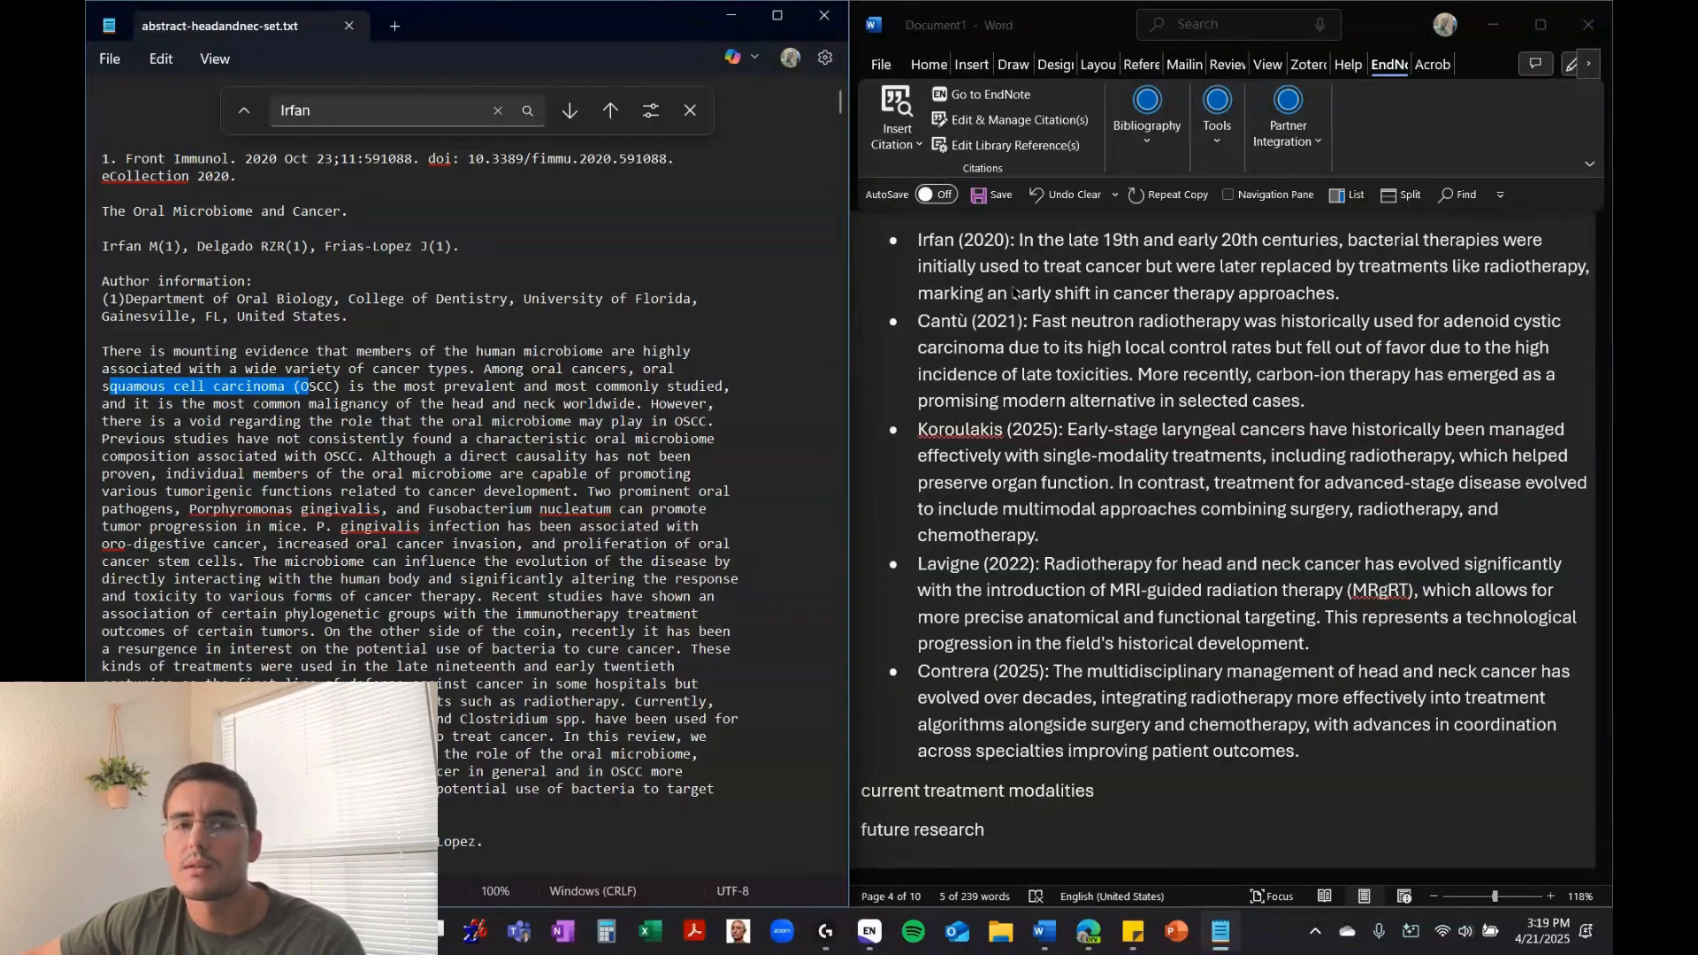
left_click(977, 272)
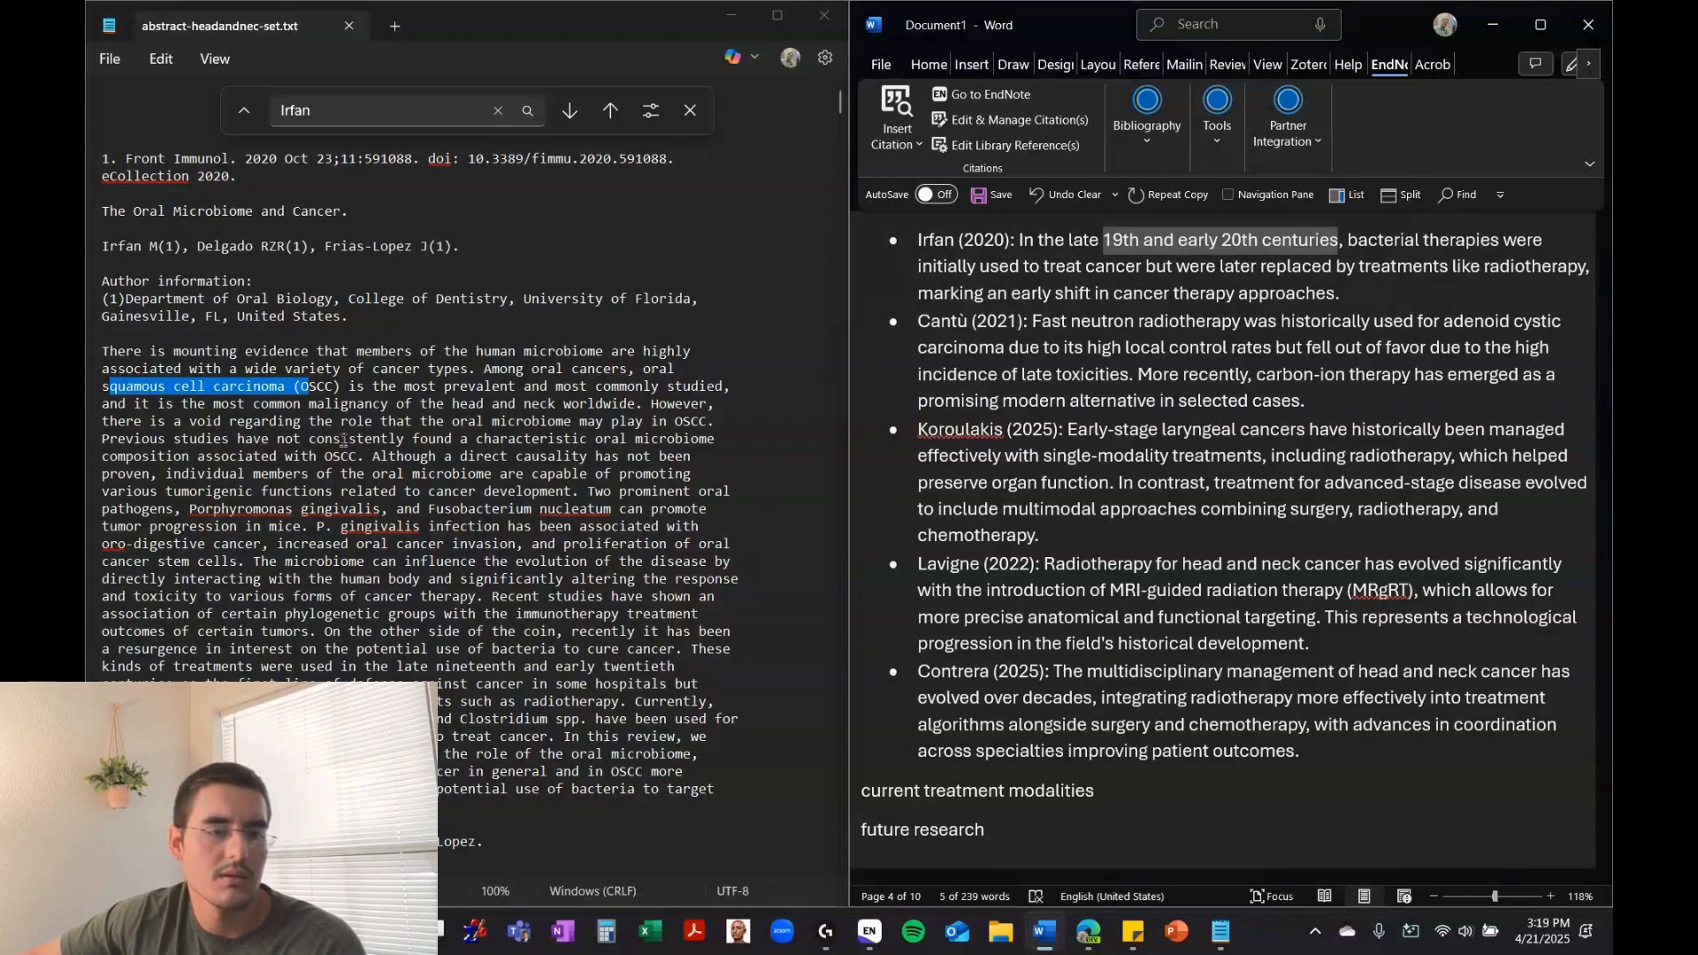
left_click(343, 440)
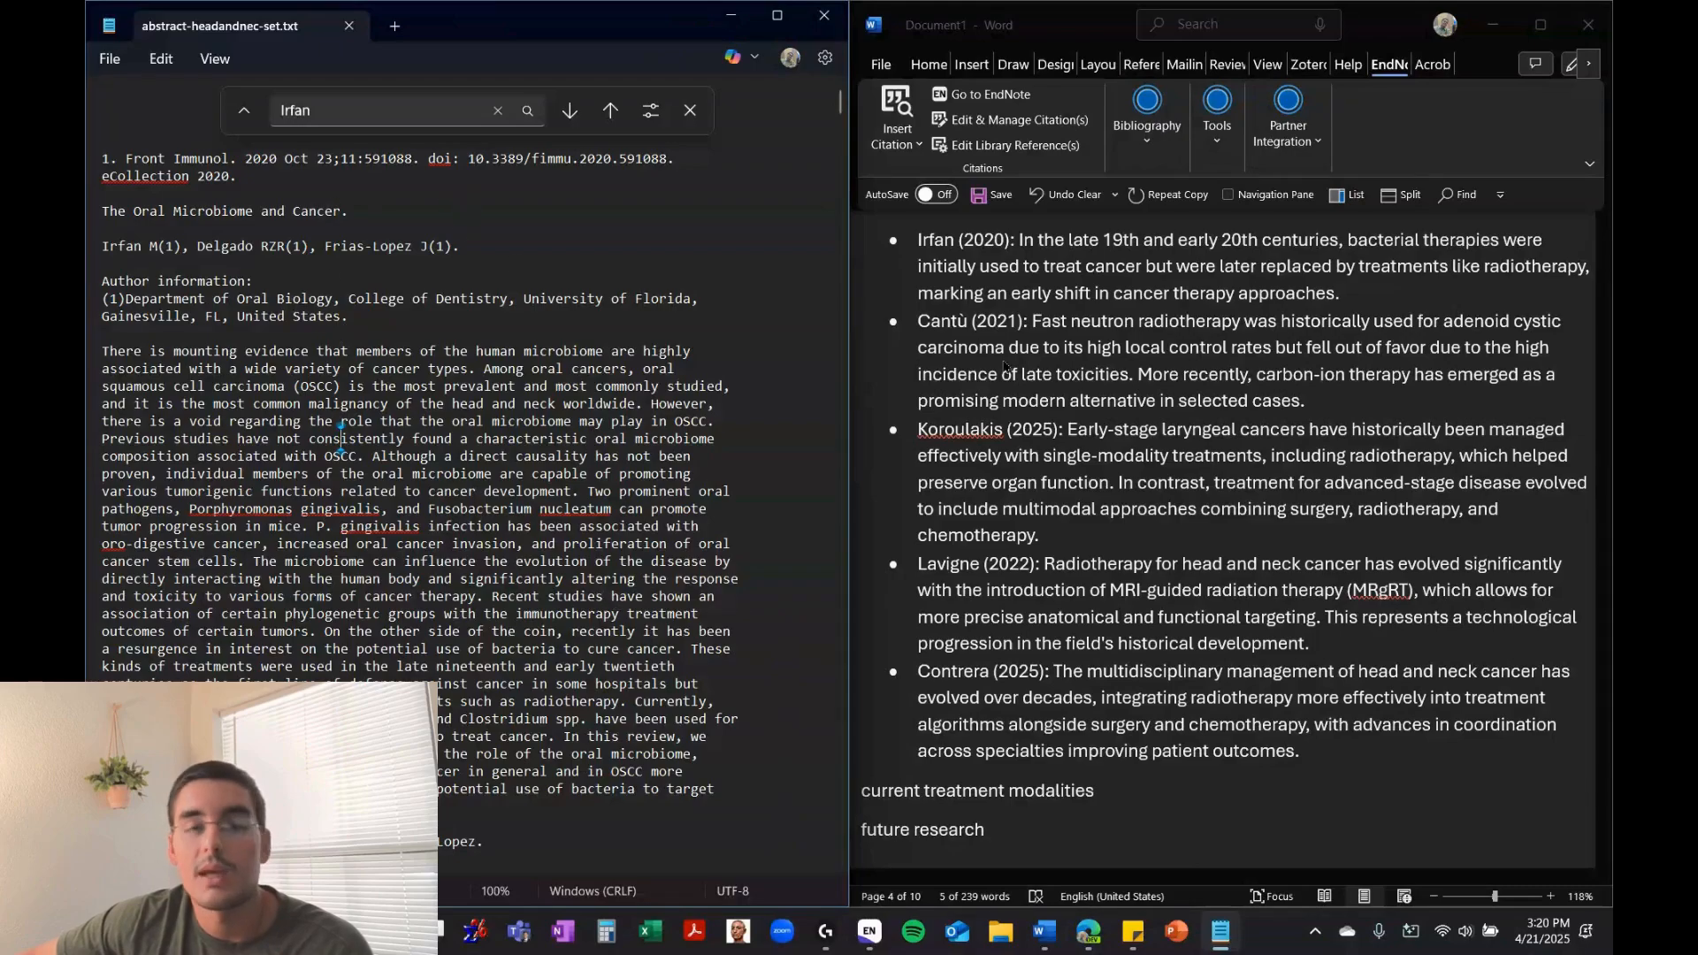
Try to search the abstracts file using the author surname copied from the 2021 fast neutron radiotherapy bullet
left_click(941, 321)
mouse_move(940, 321)
left_mouse_down()
mouse_move(936, 252)
mouse_move(947, 336)
left_mouse_up()
key("ctrl+c")
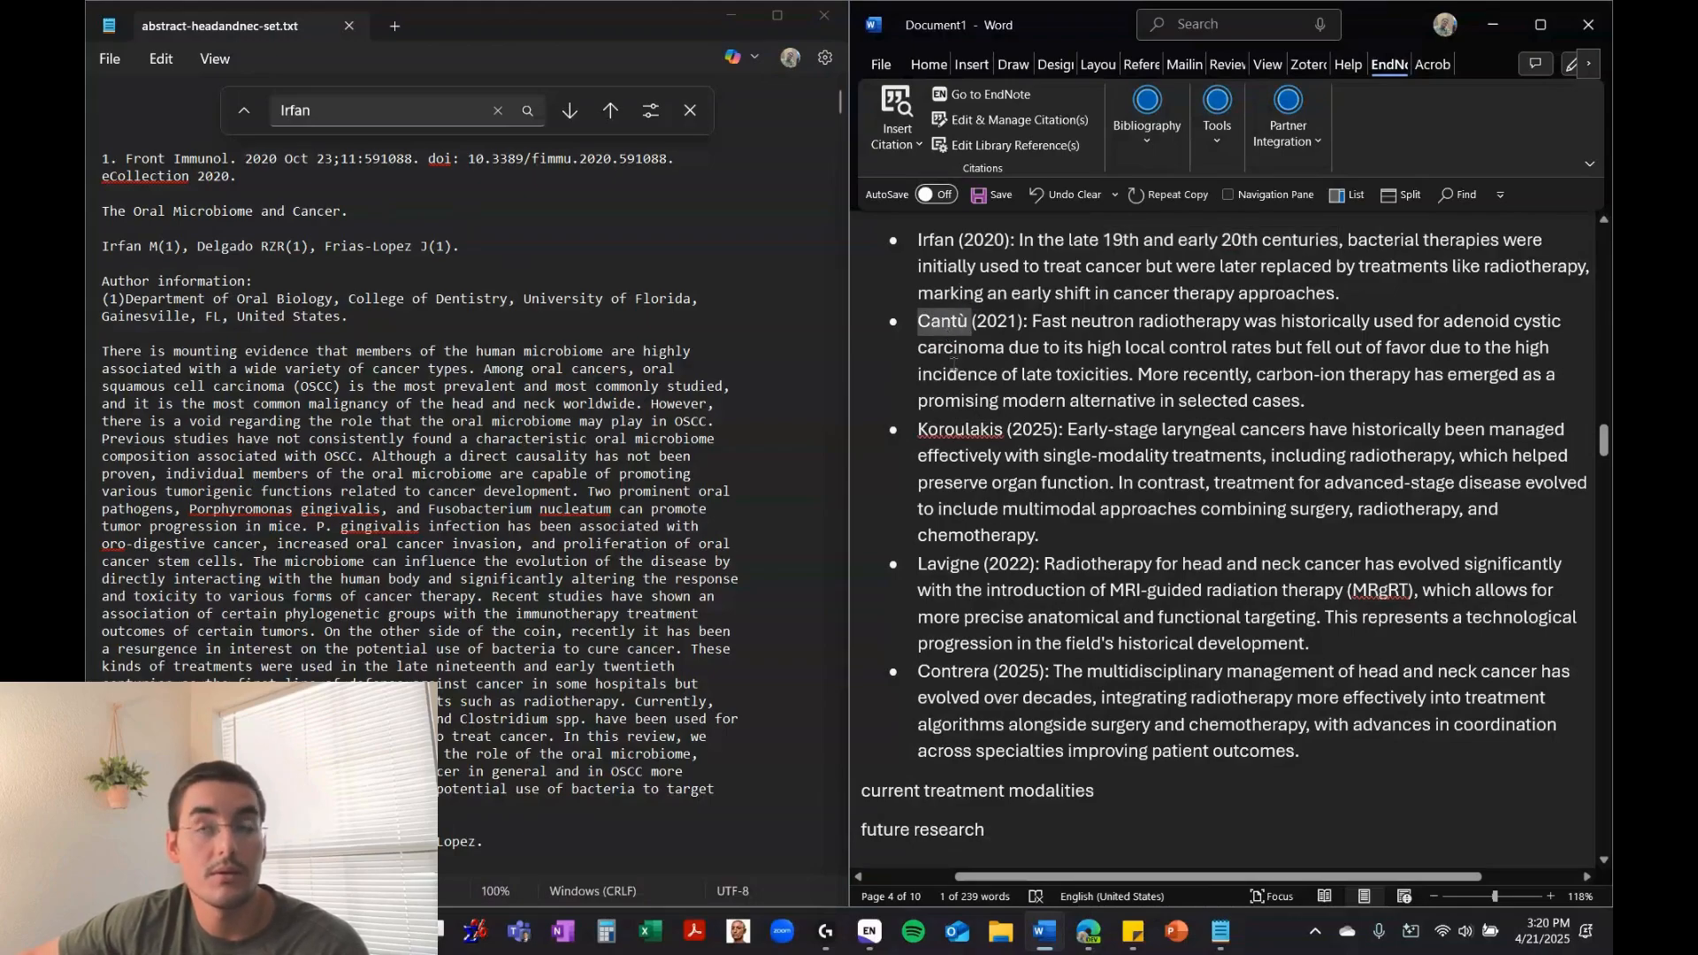
left_click(335, 116)
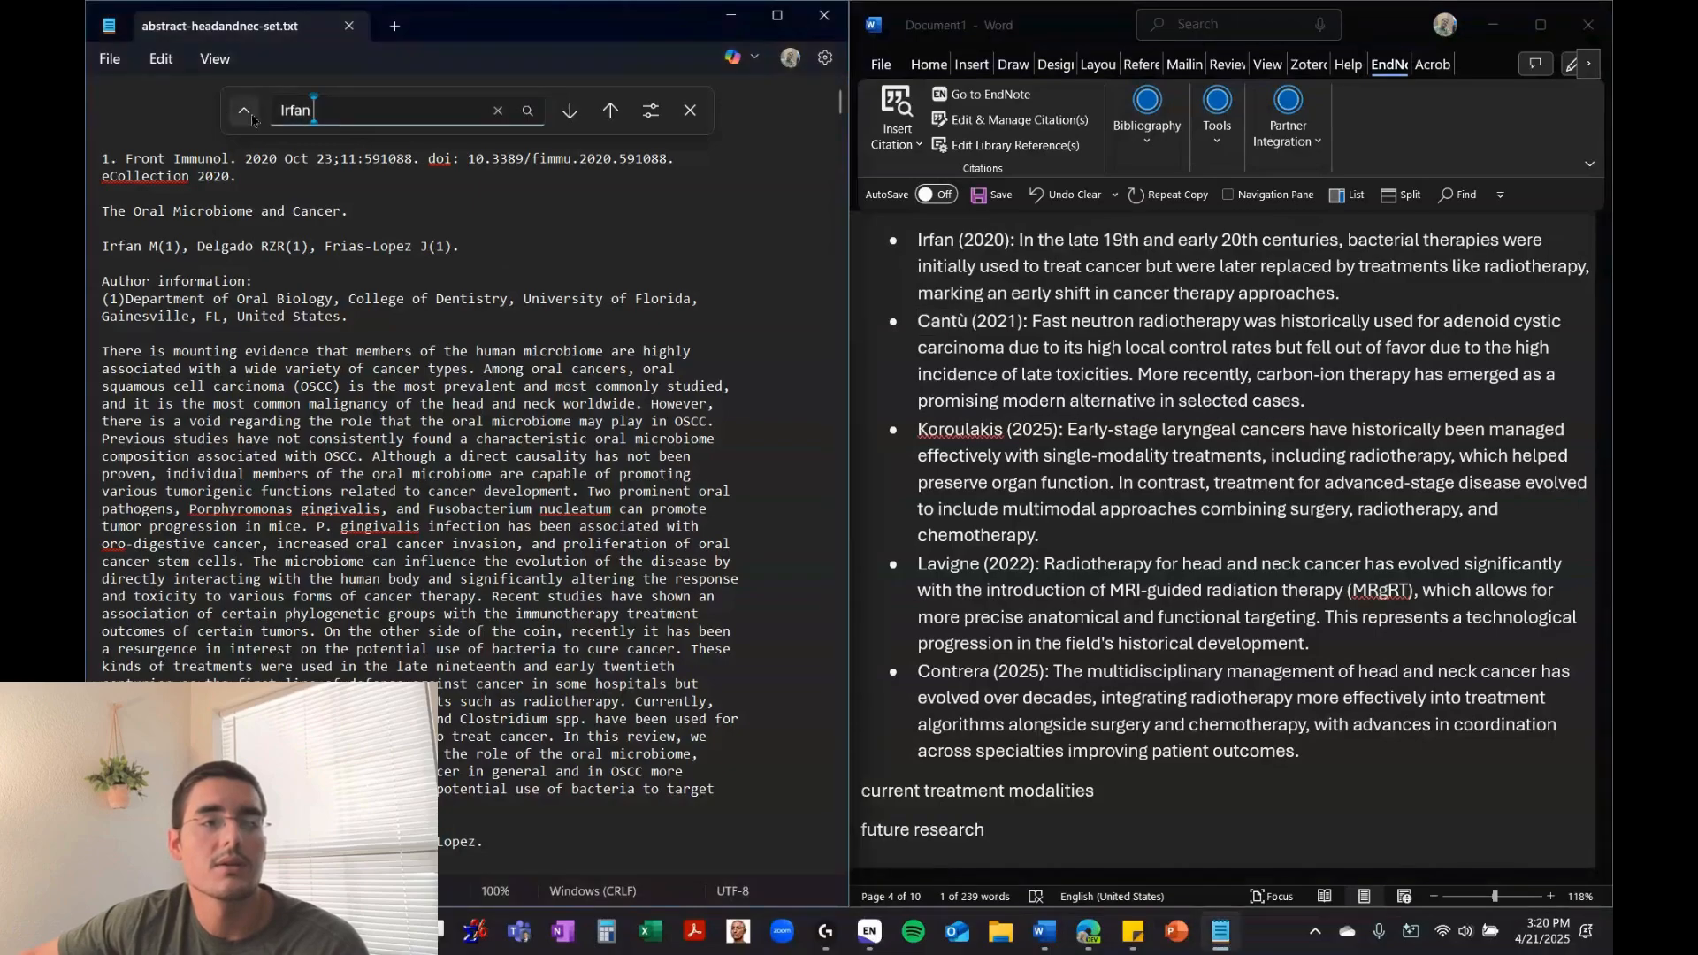
left_click_drag(324, 116, 259, 115)
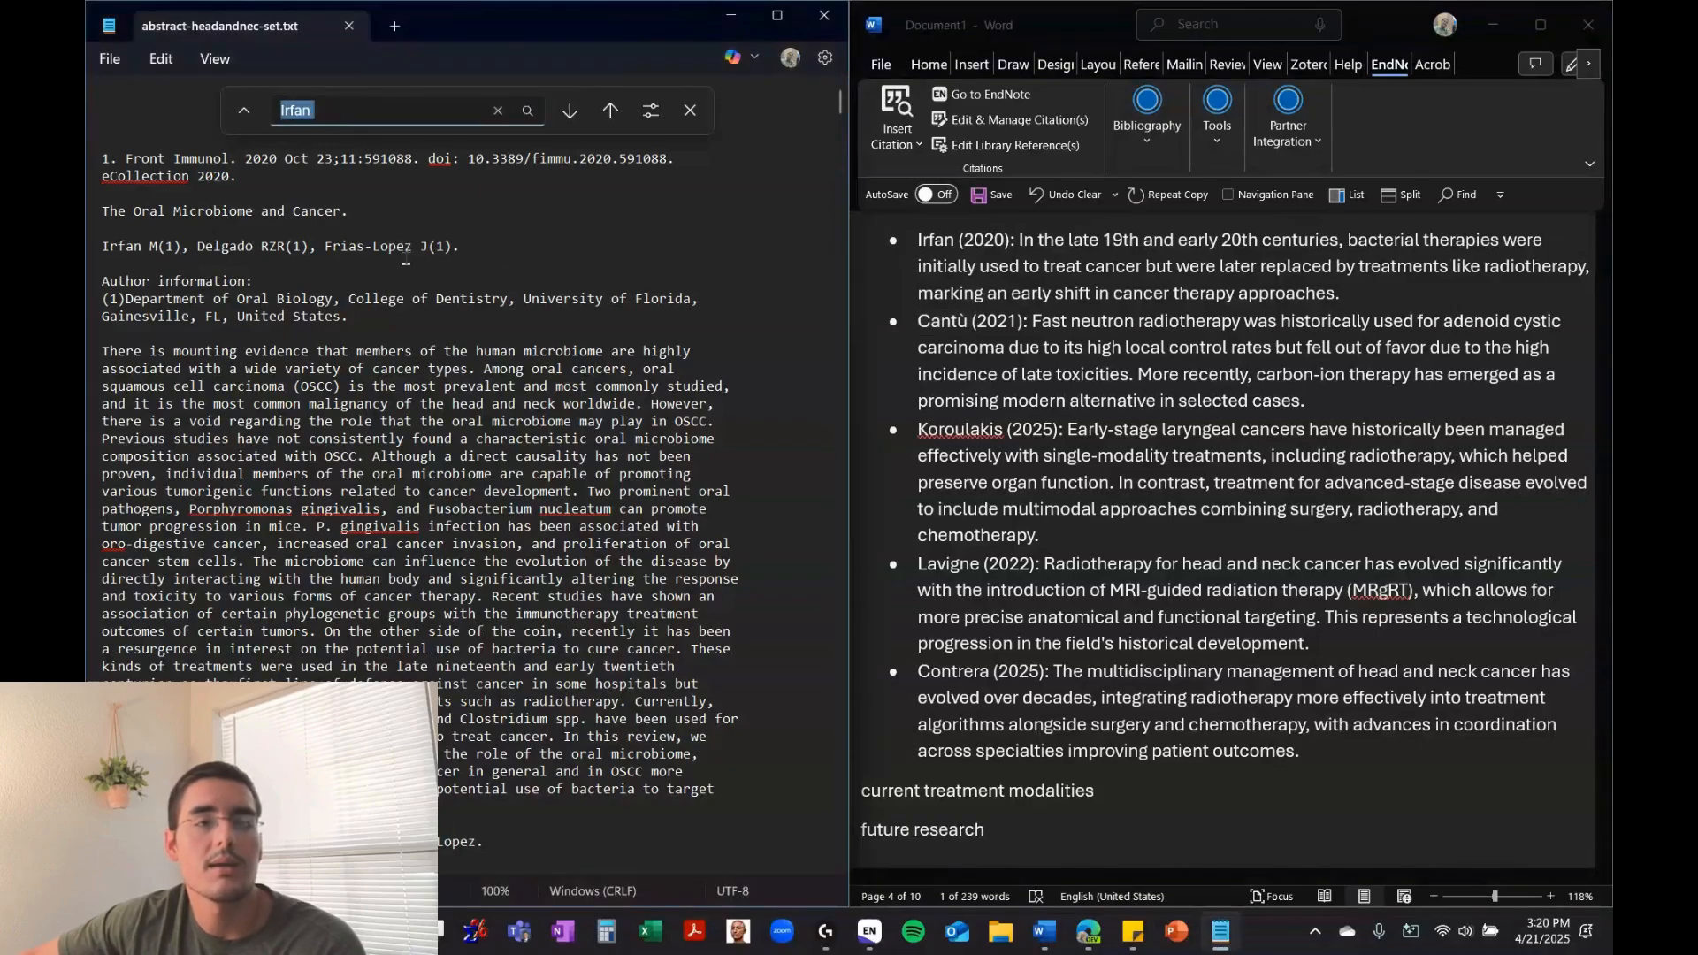
key("Return")
key("ctrl+f")
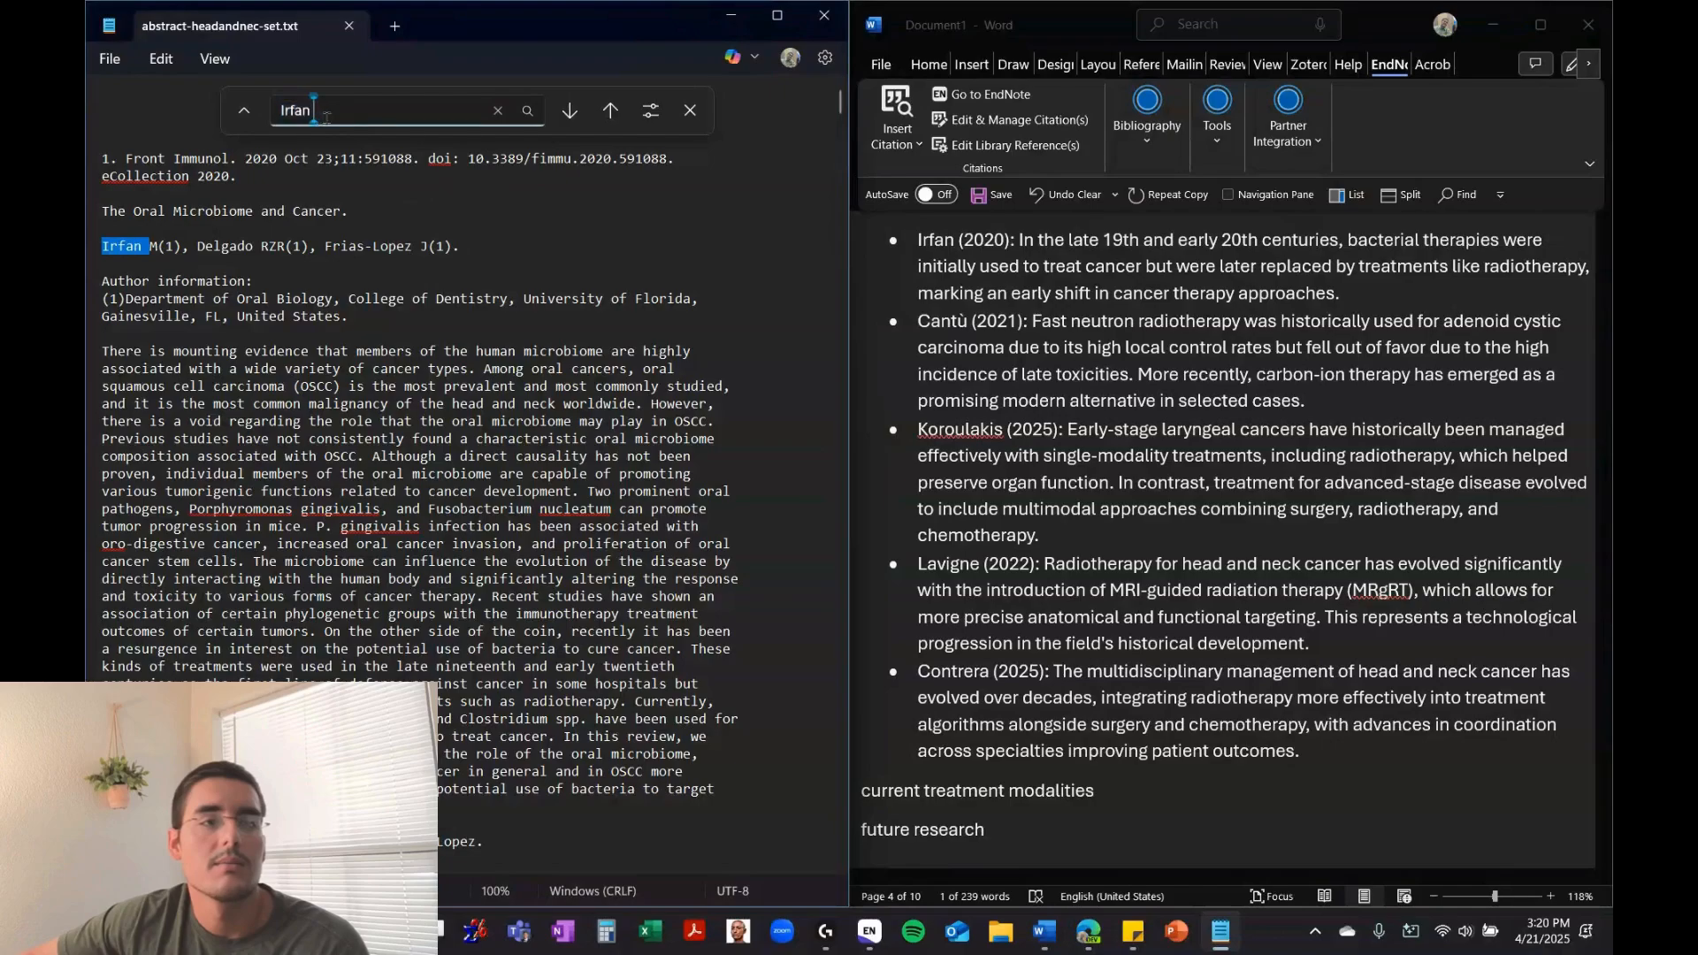
key("Return")
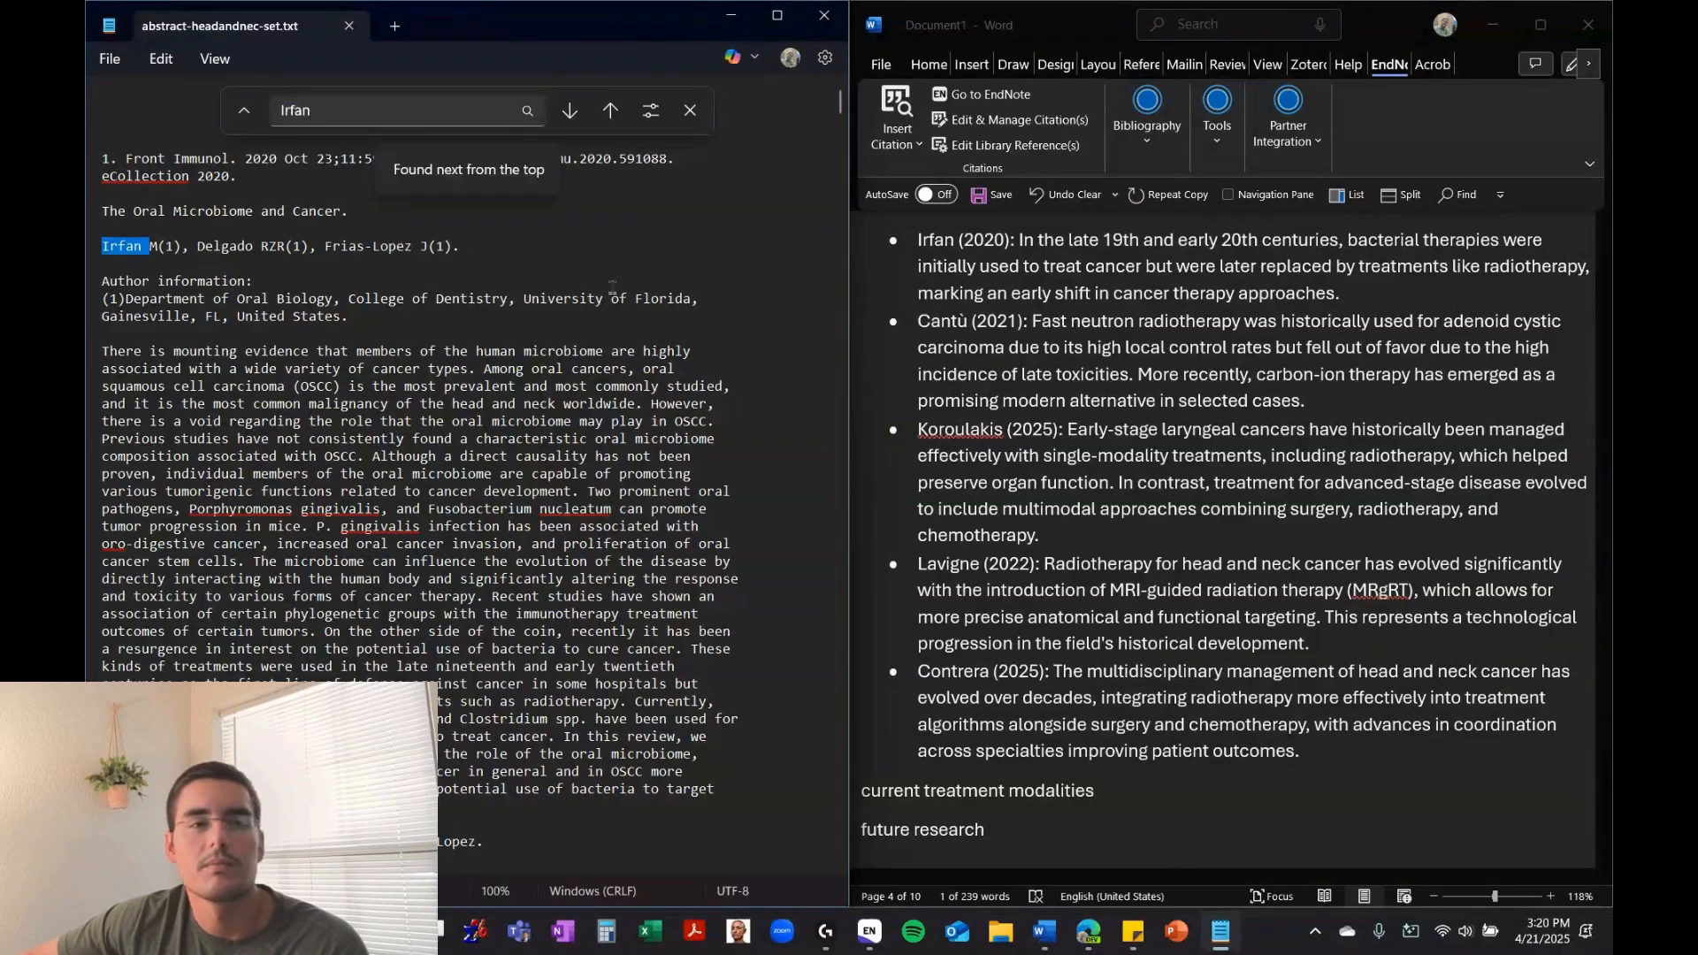
double_click(943, 328)
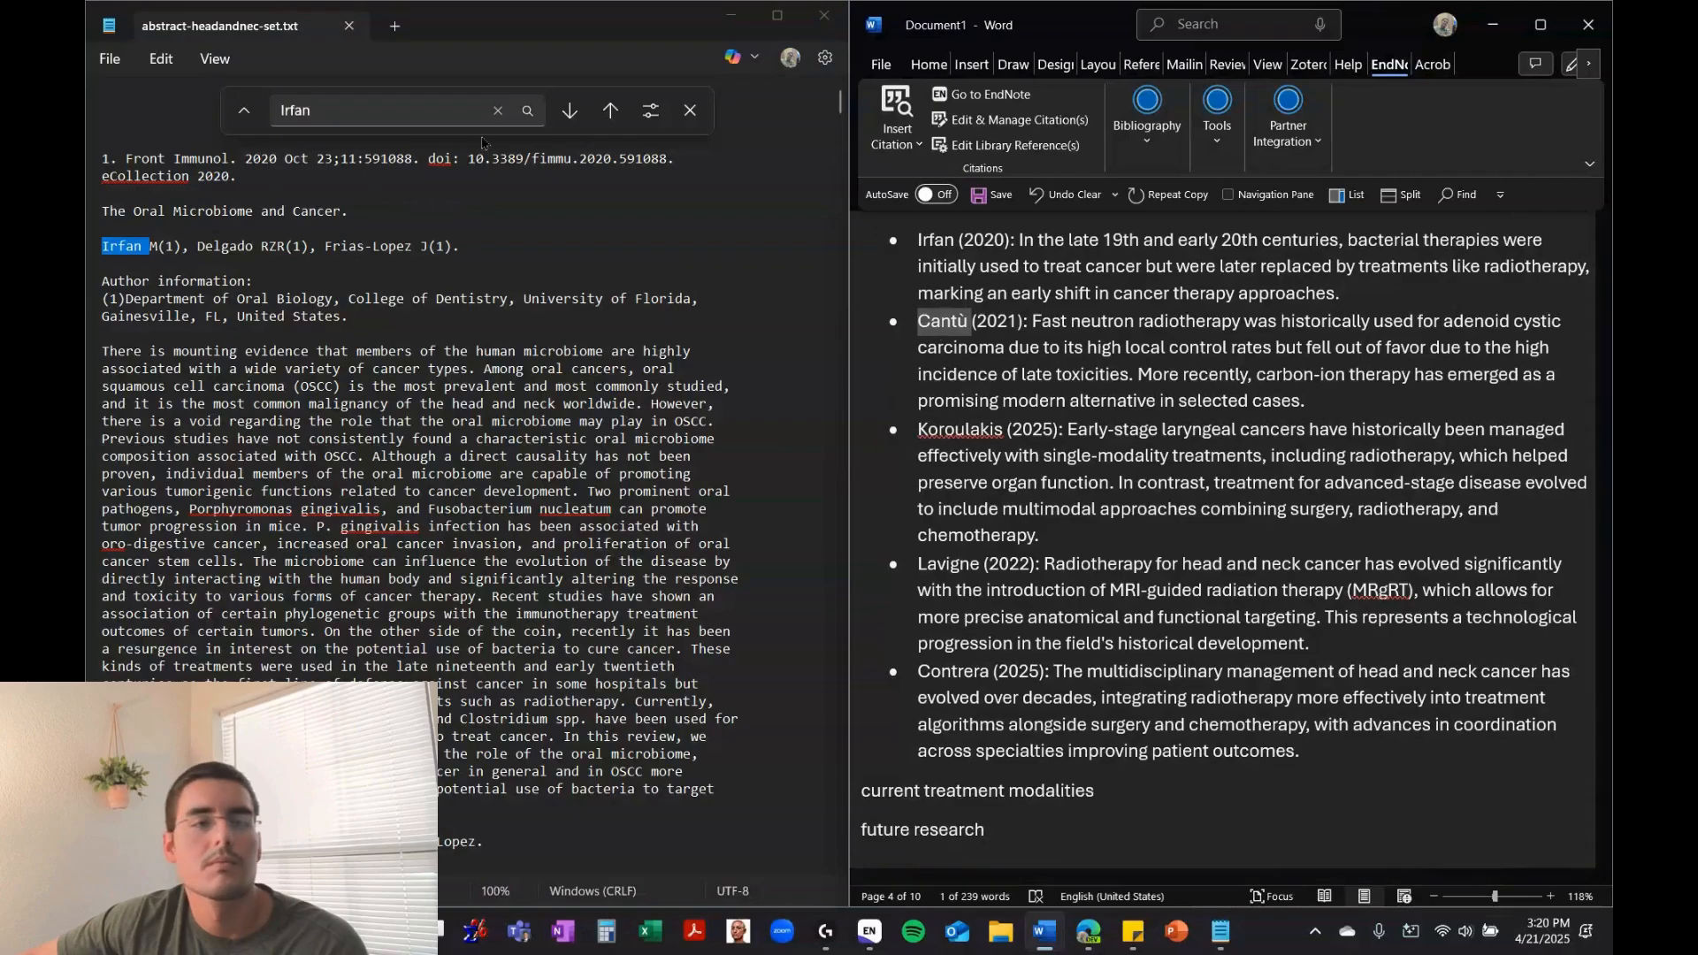
left_click(314, 110)
left_click_drag(314, 110, 272, 115)
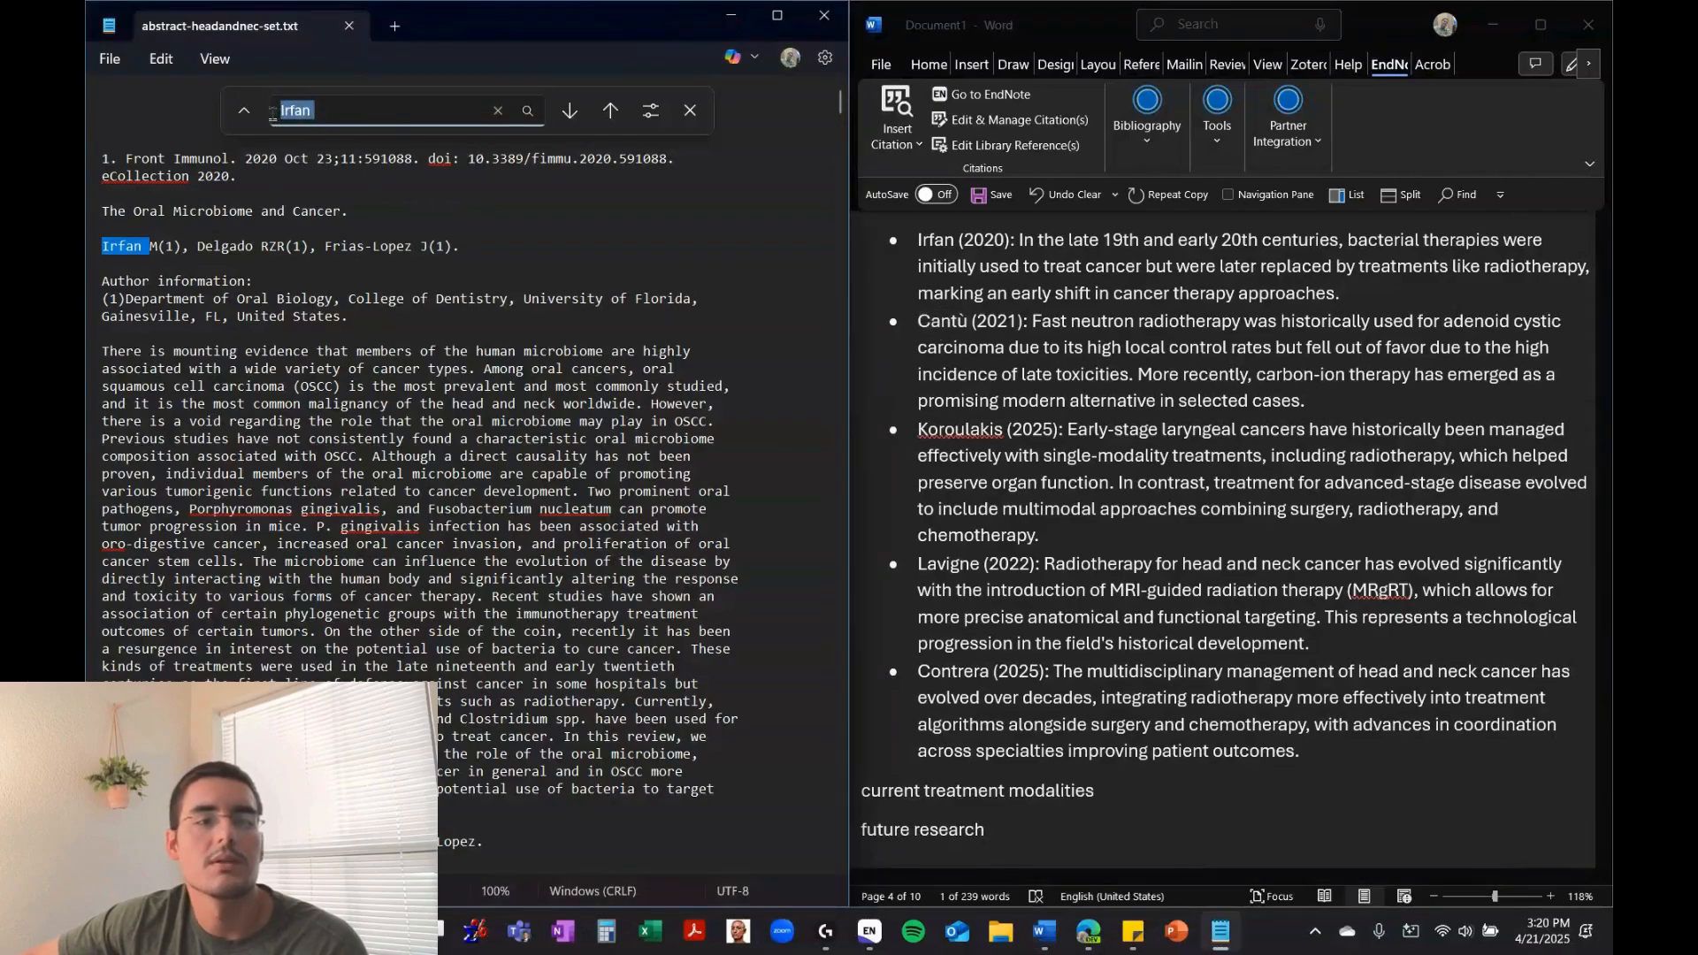
key("Return")
Search the abstracts file for the 2021 bullet's author surname, spelled without its accent
double_click(435, 116)
type("cantu")
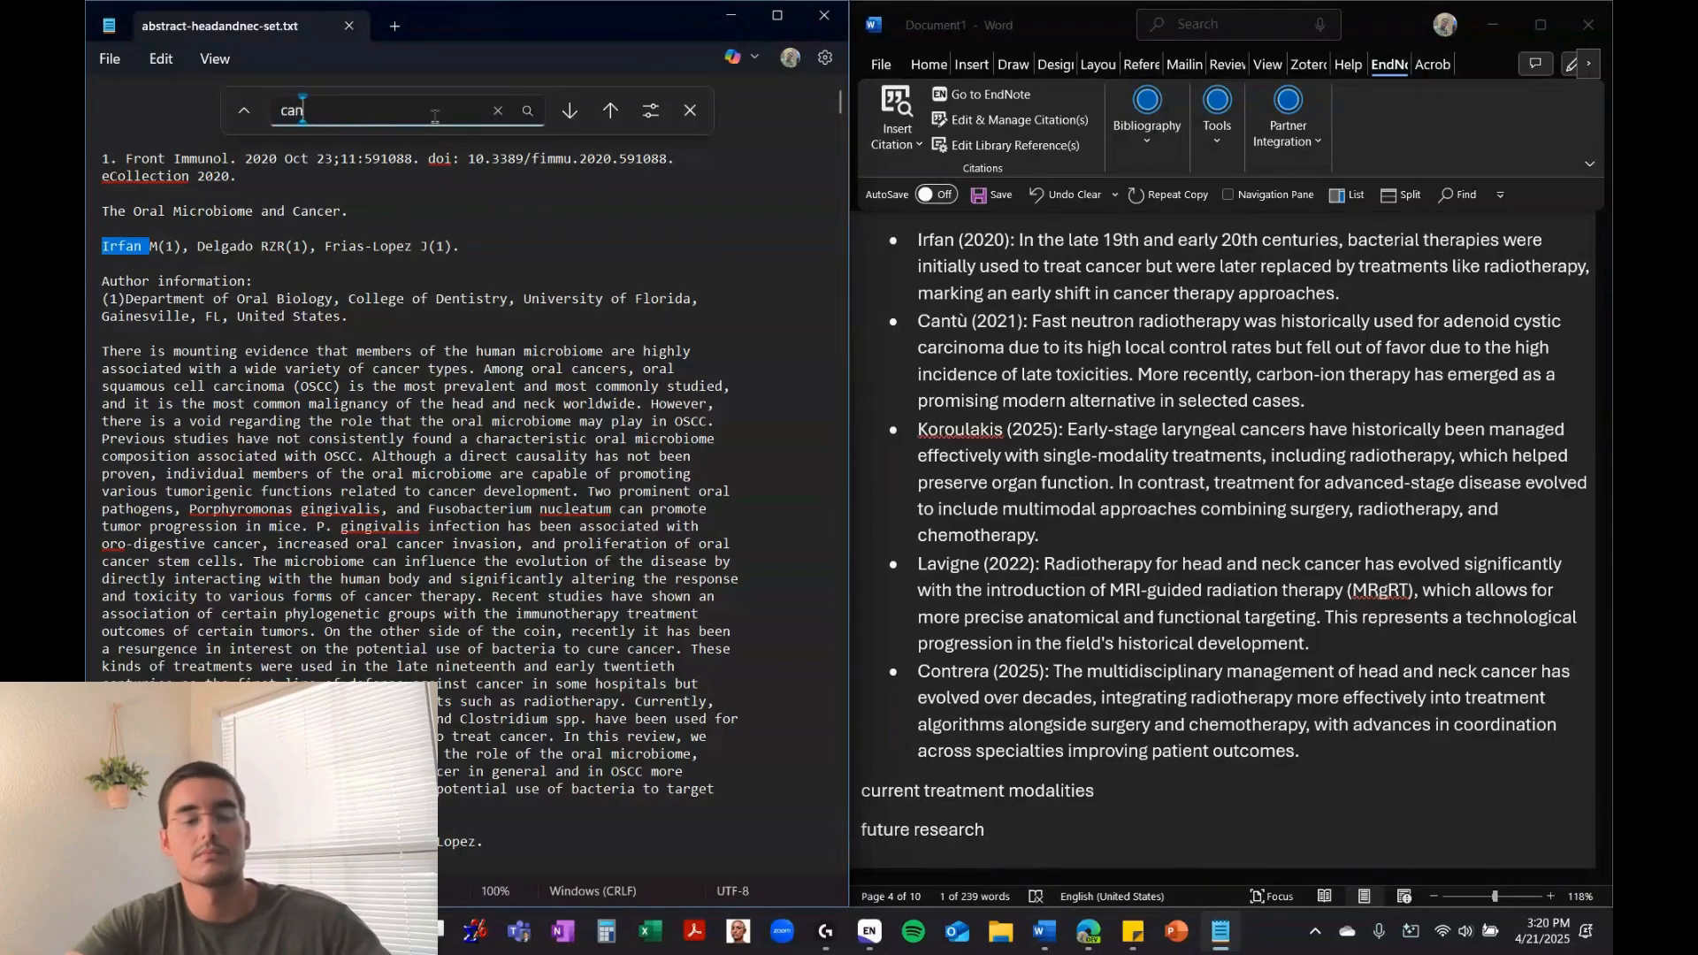
key("Return")
key("Return")
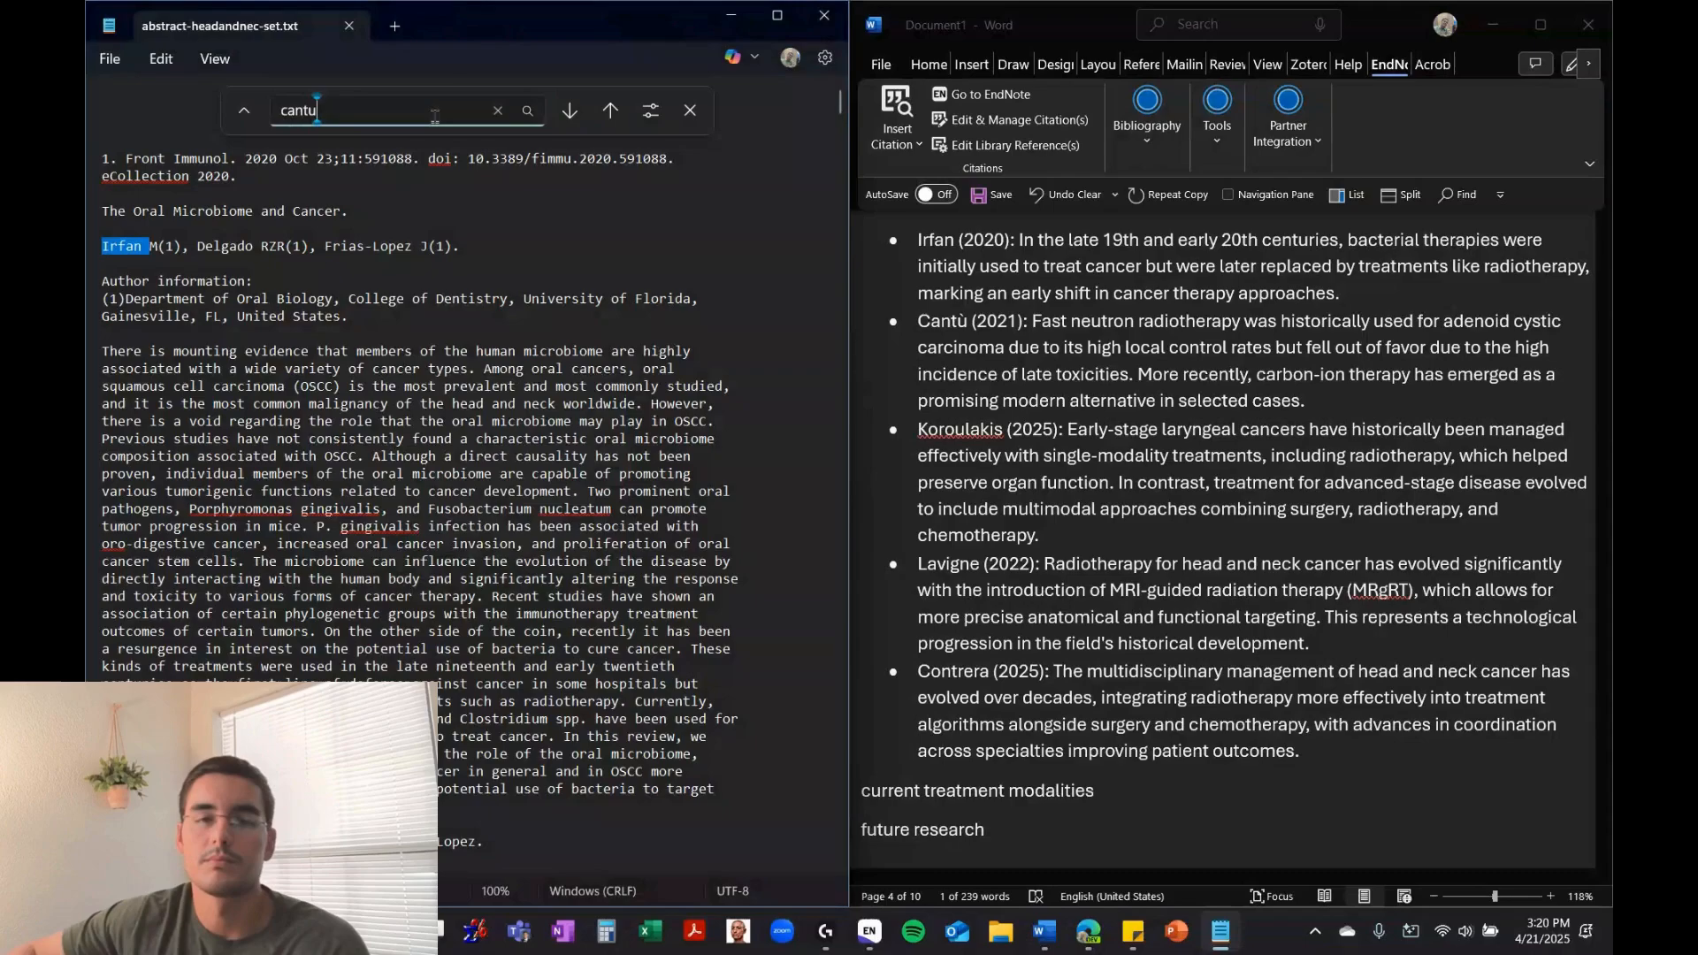
Search the abstracts file for the author surname copied from the 2025 early-stage laryngeal cancer bullet, without the bullet character
left_click(960, 455)
double_click(959, 432)
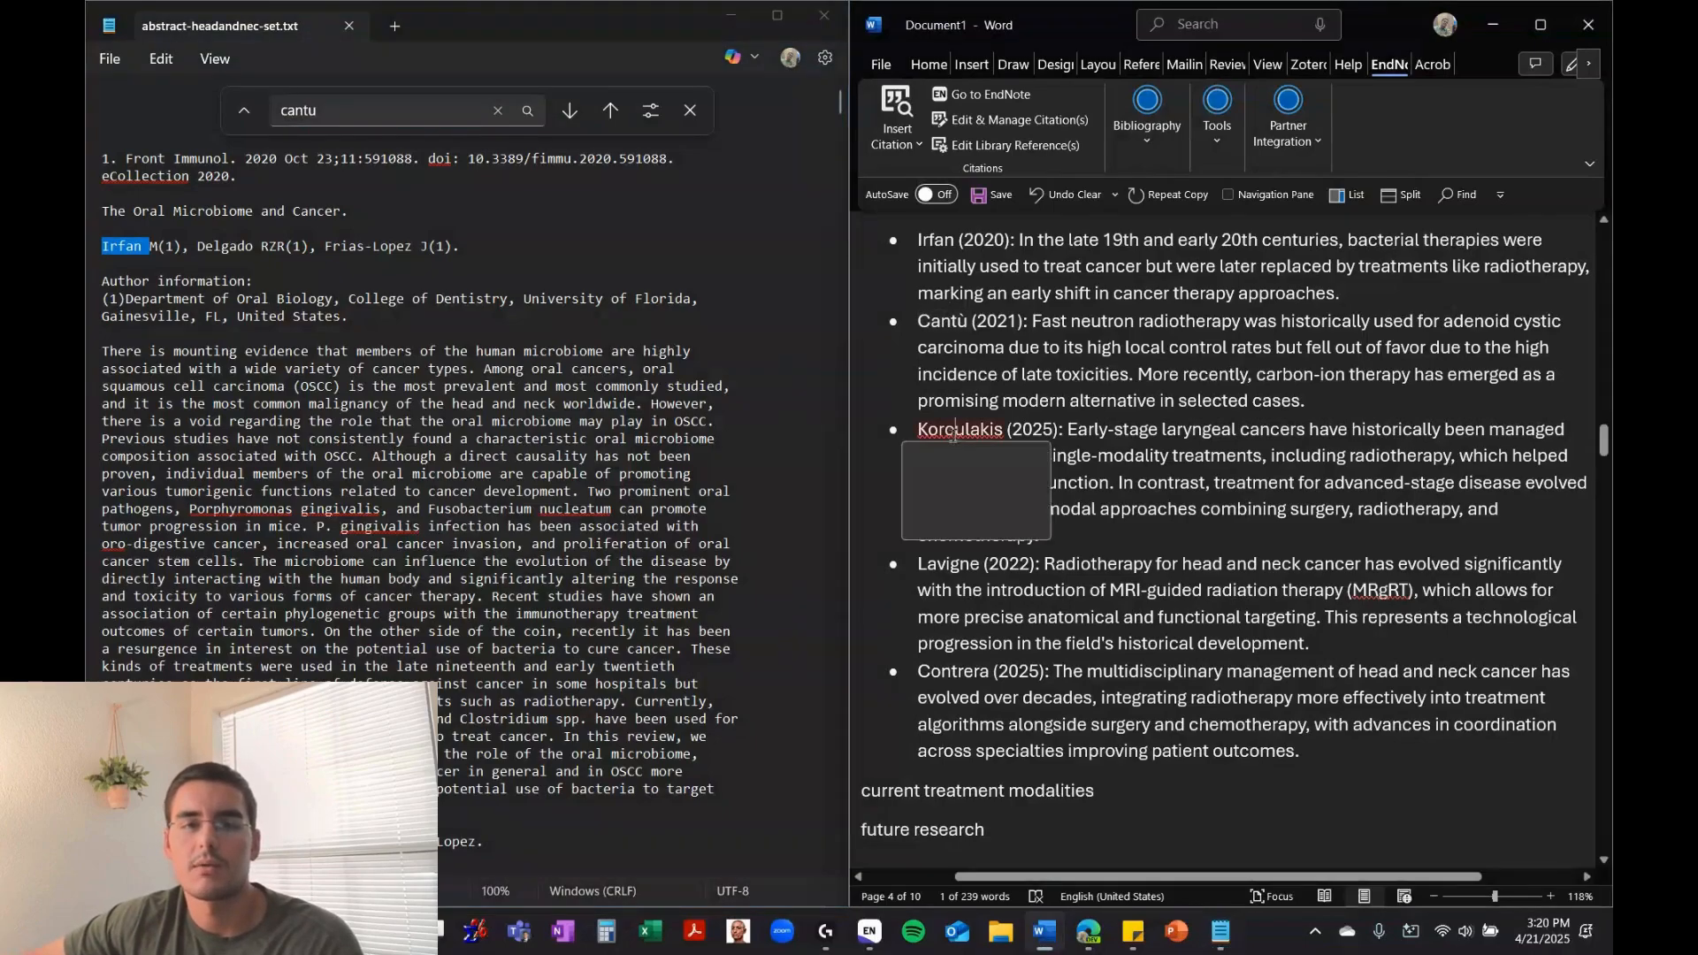
left_click(364, 107)
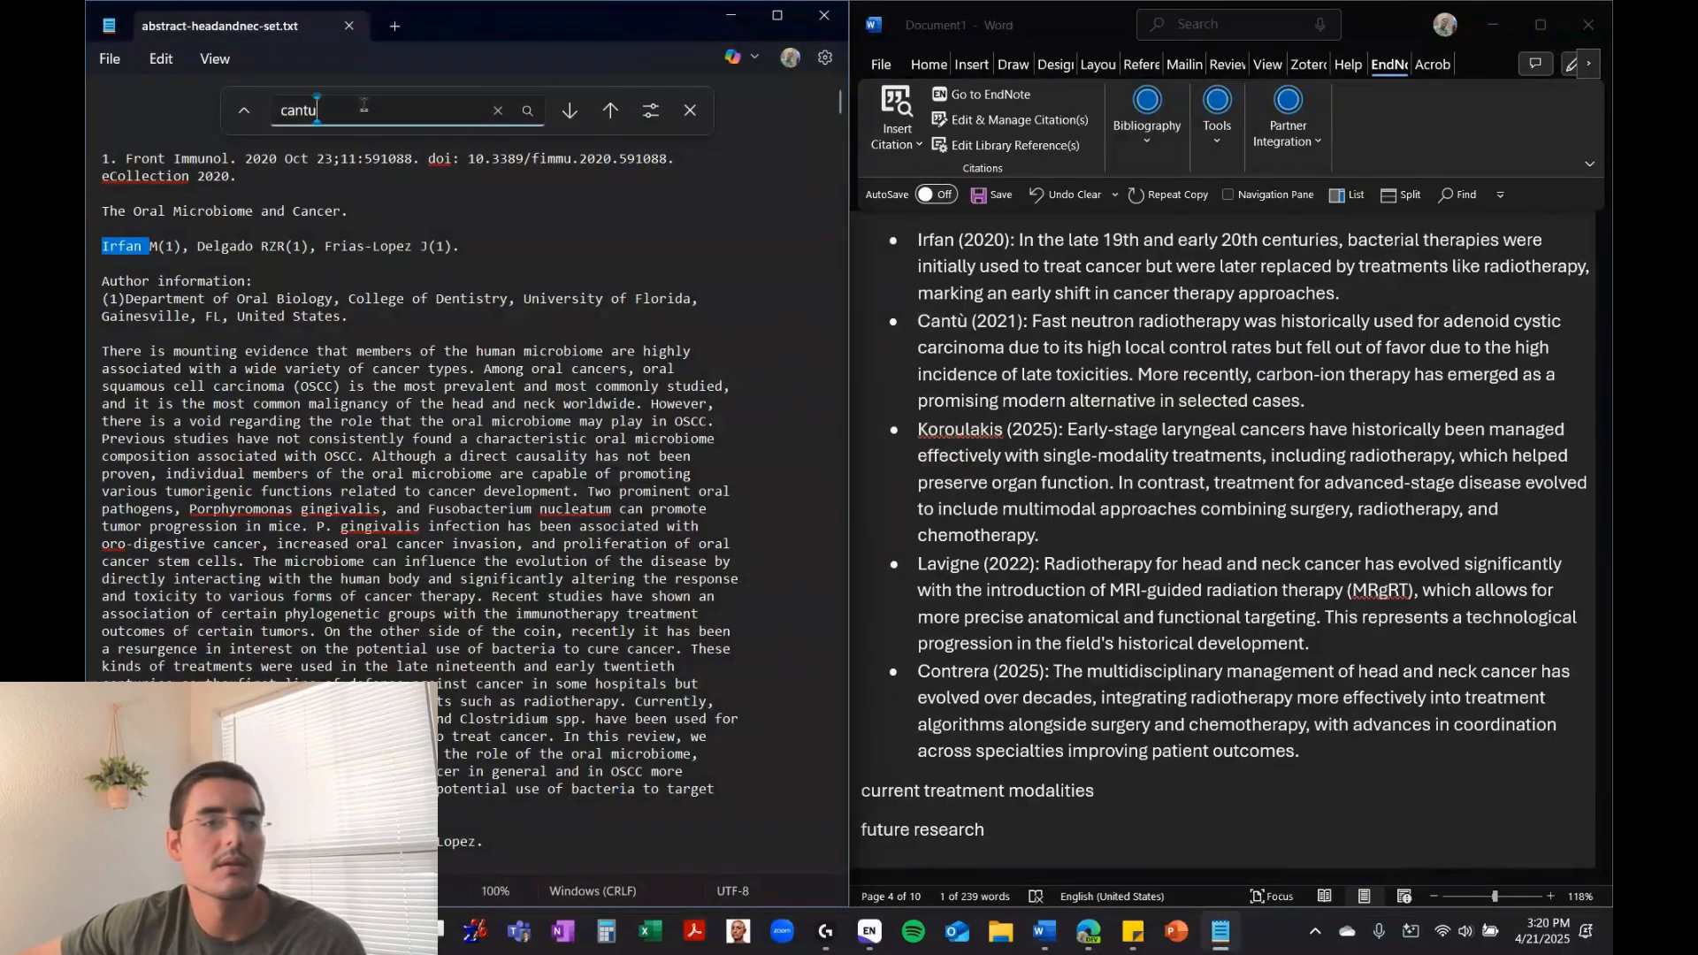
double_click(363, 107)
key("ctrl+v")
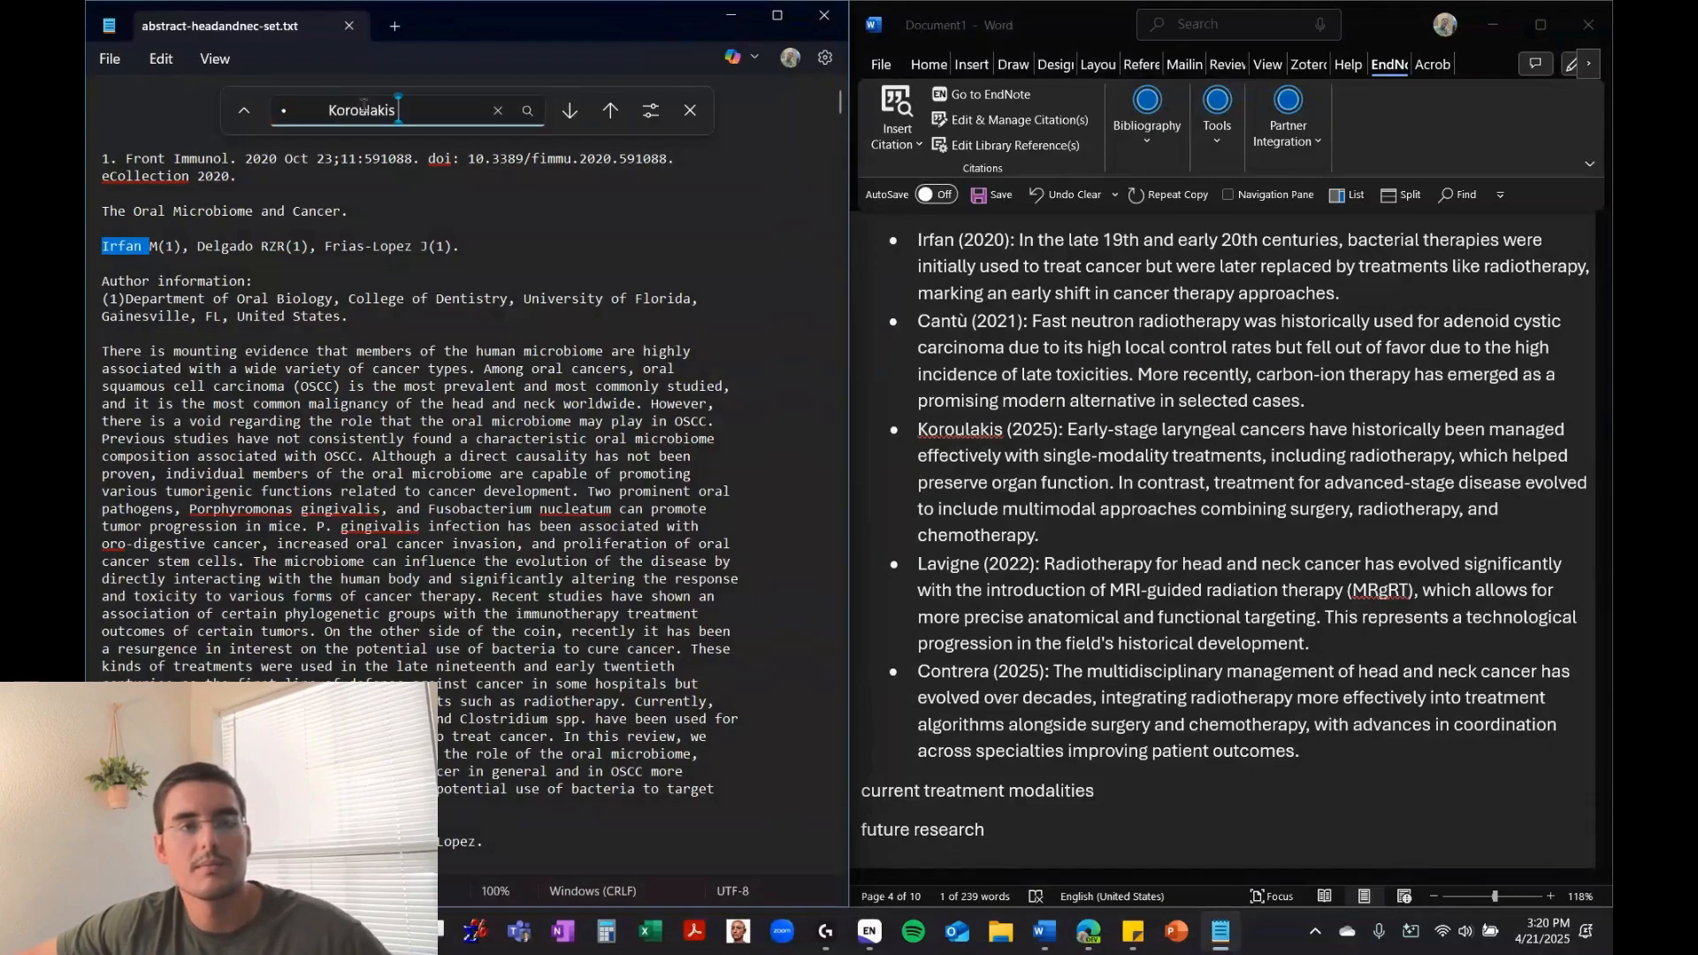
key("BackSpace")
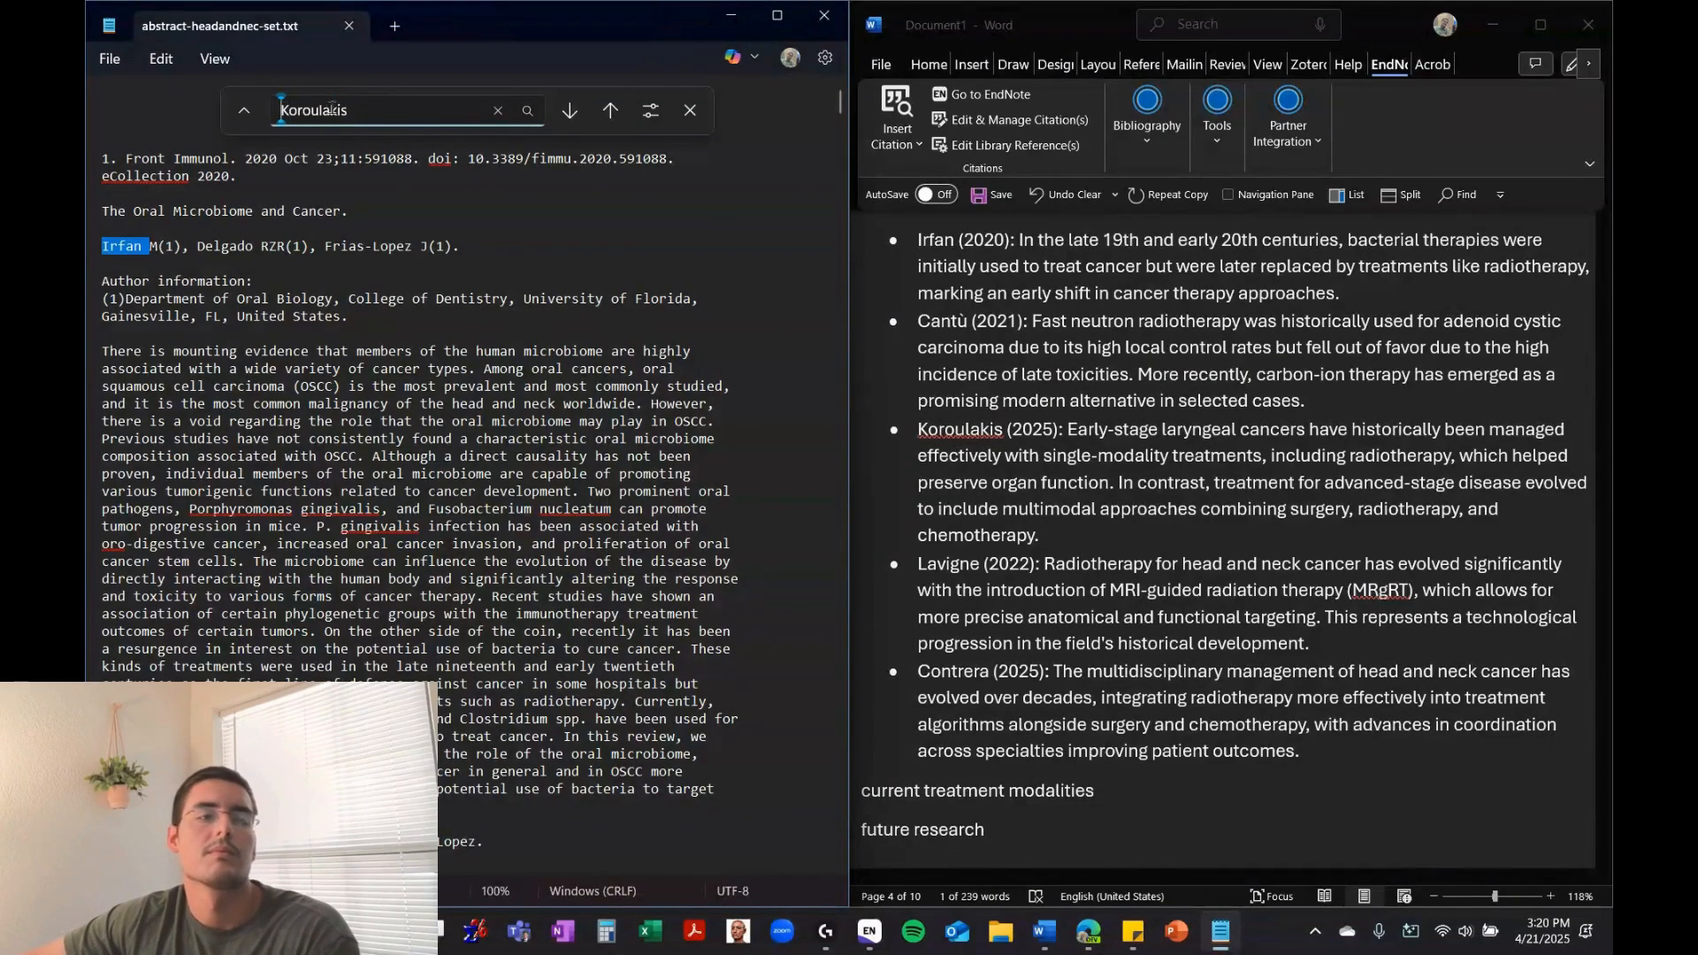
key("ctrl+v")
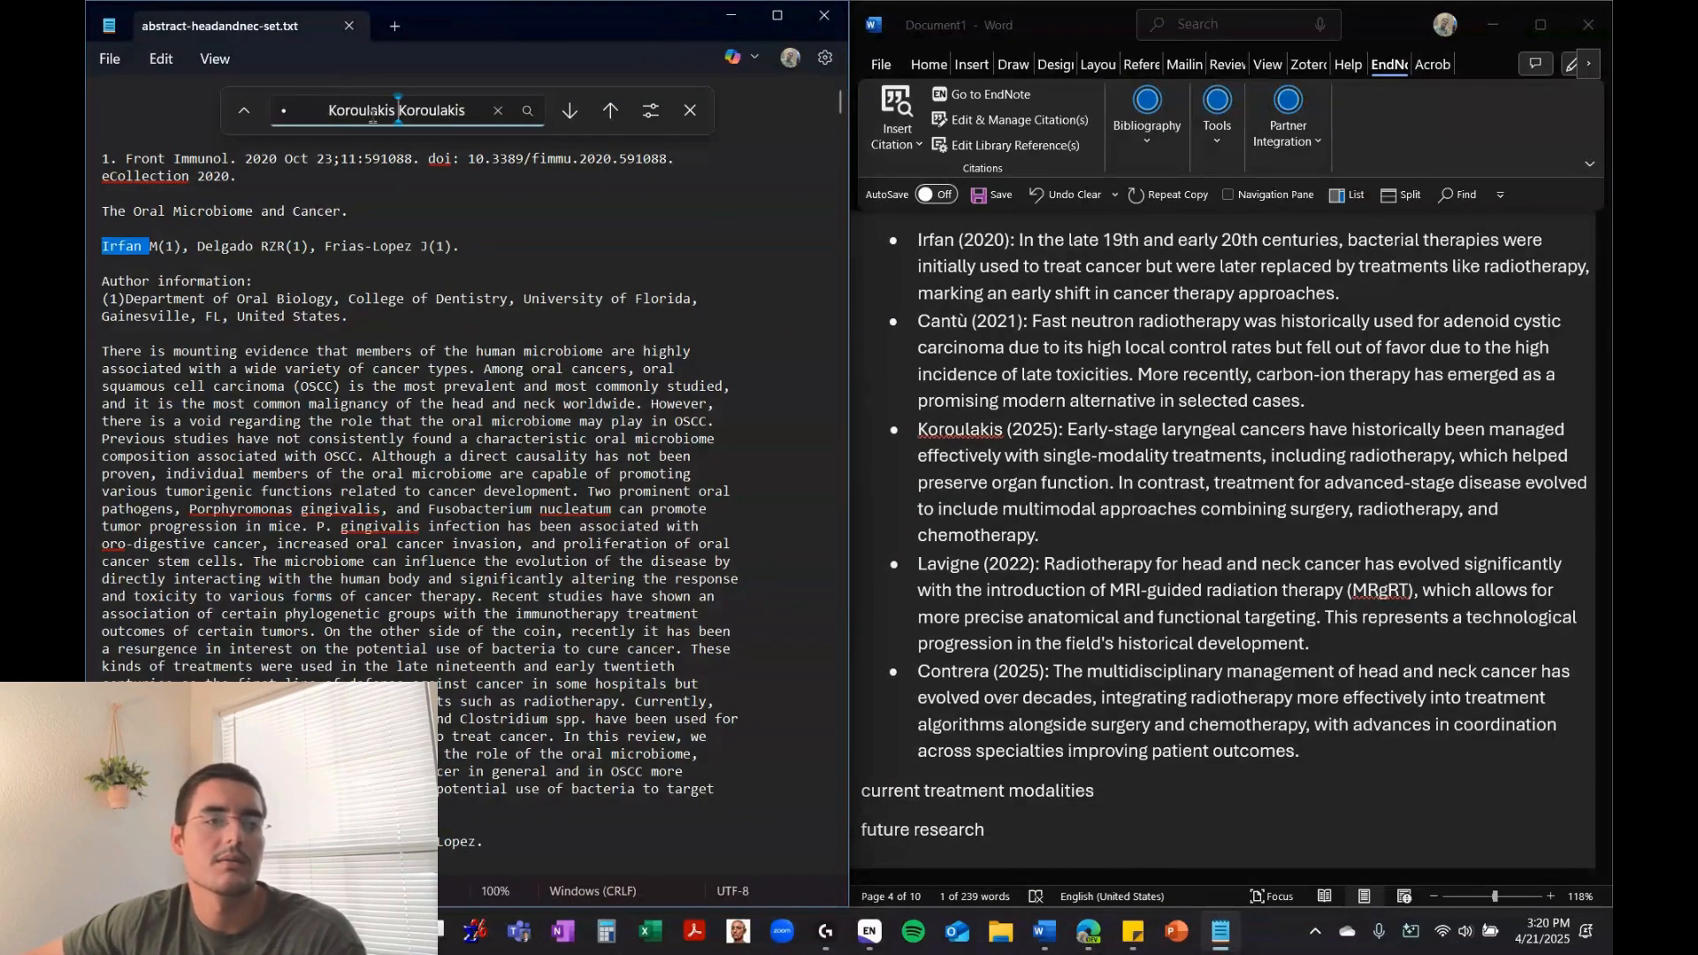
key("BackSpace")
key("BackSpace")
key("BackSpace")
key("BackSpace")
key("BackSpace")
key("BackSpace")
key("BackSpace")
key("BackSpace")
key("BackSpace")
key("BackSpace")
key("BackSpace")
key("BackSpace")
key("BackSpace")
key("BackSpace")
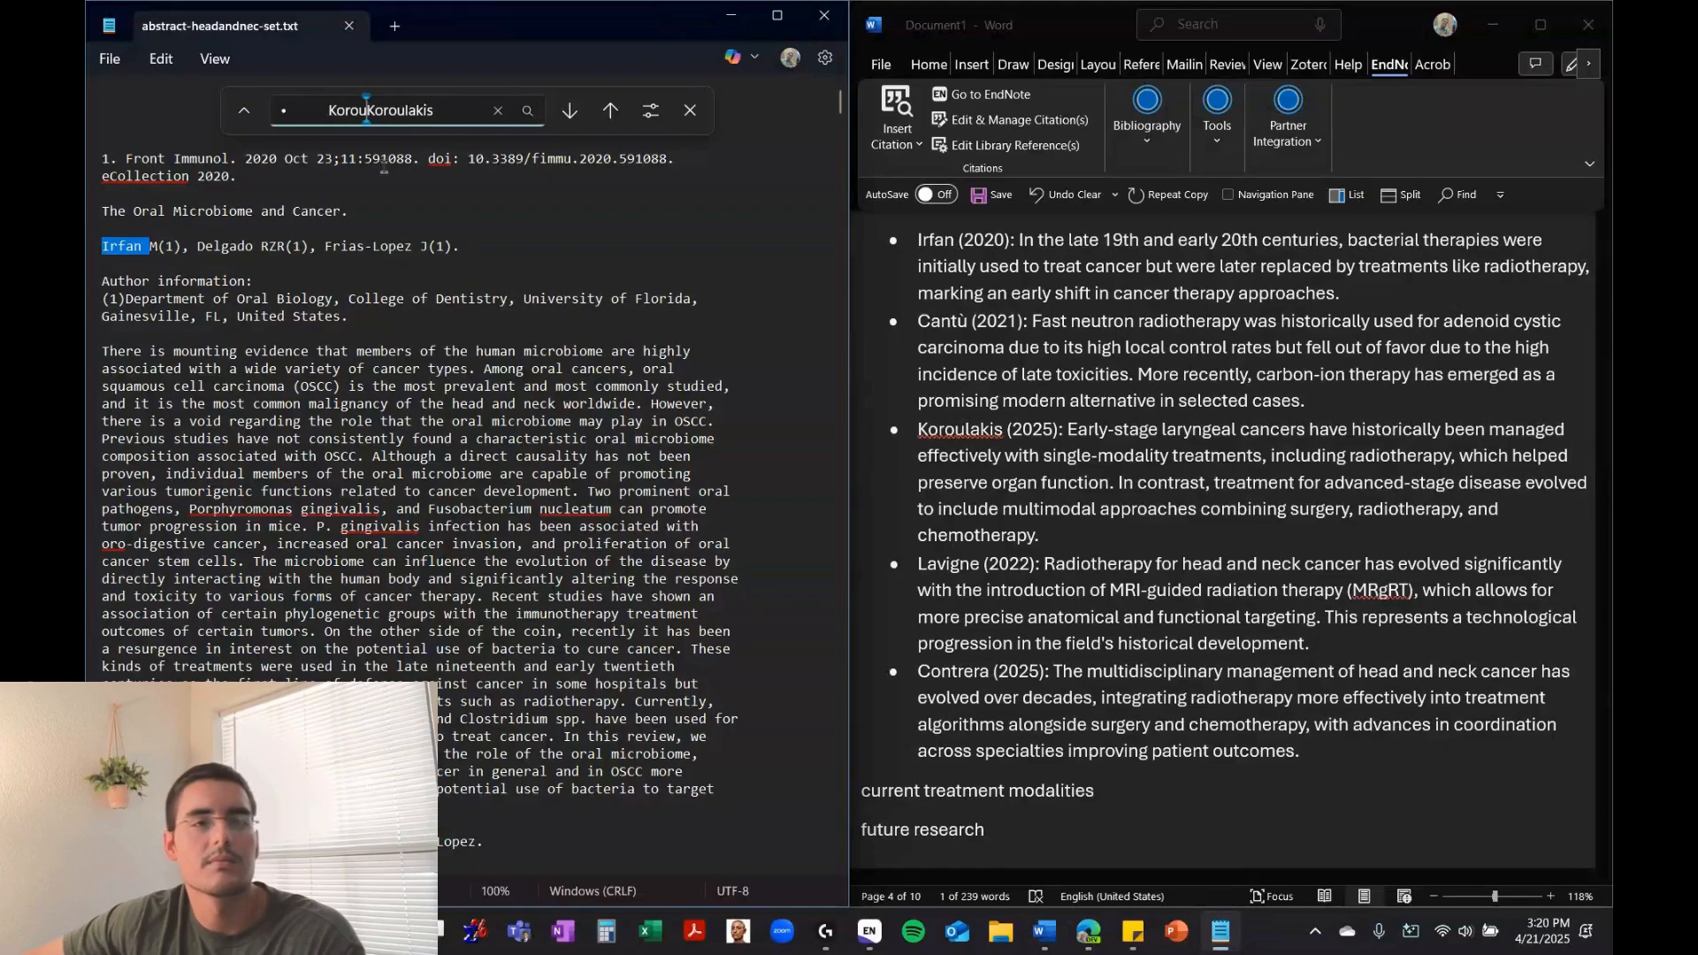
key("Return")
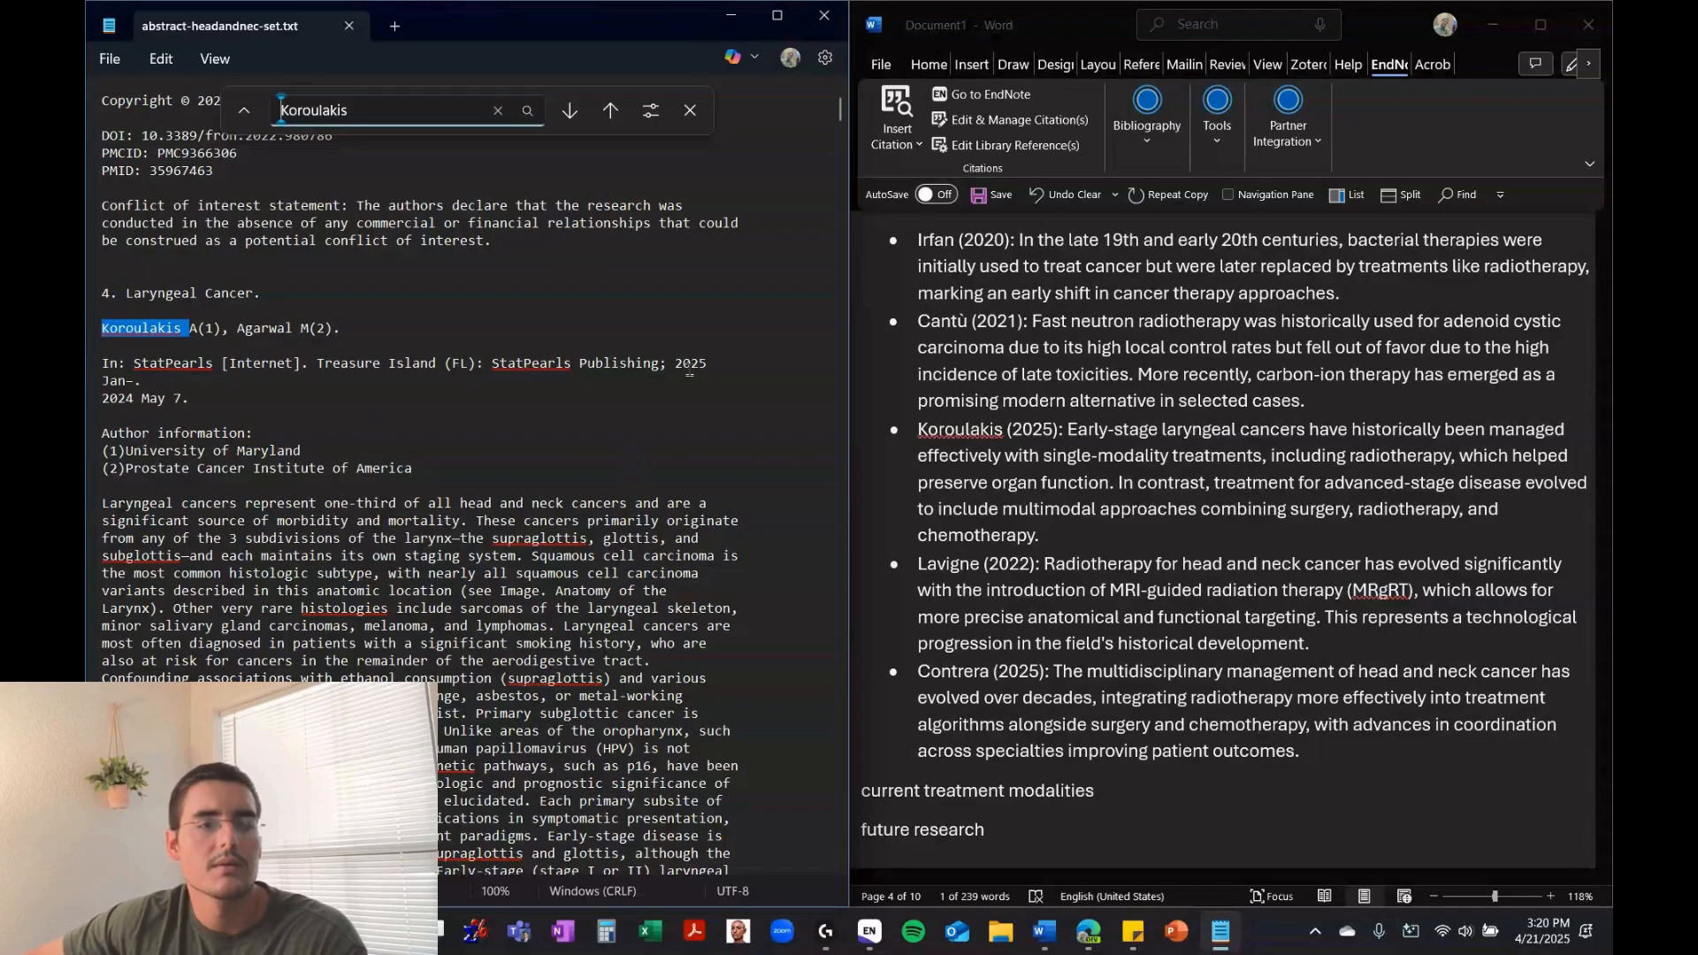
Compare the publication year and the title "Laryngeal Cancer" in the source entry with the 2025 bullet on laryngeal cancers
double_click(690, 366)
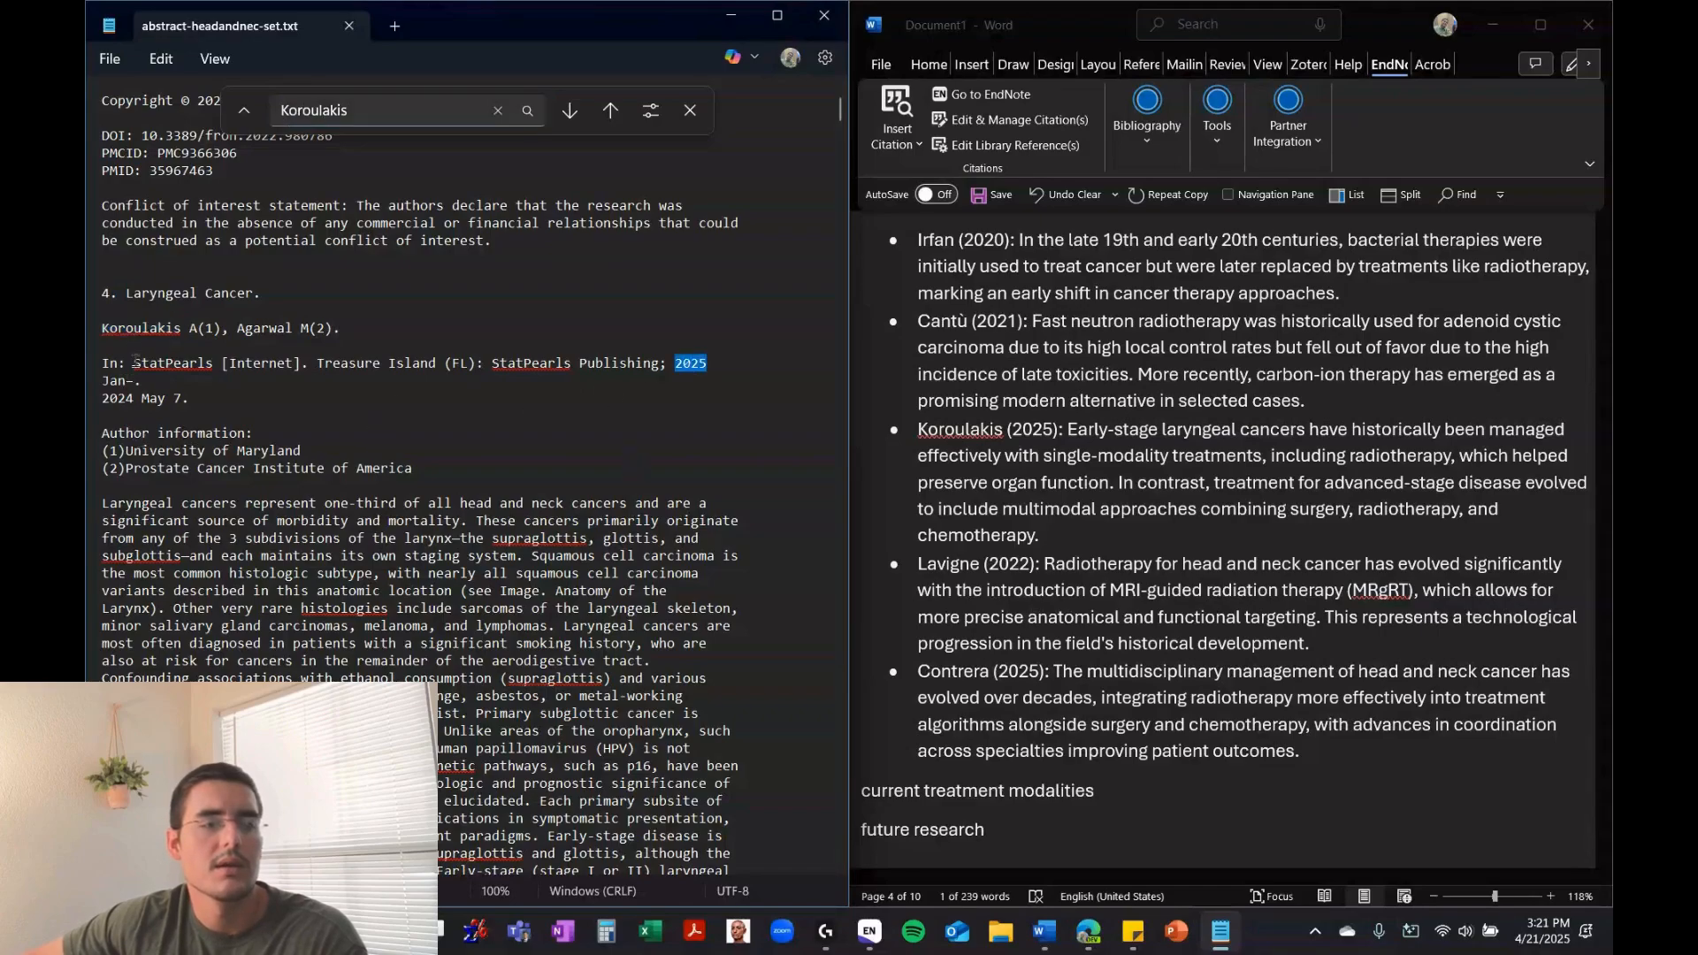
scroll(135, 360, "down", 2)
double_click(159, 189)
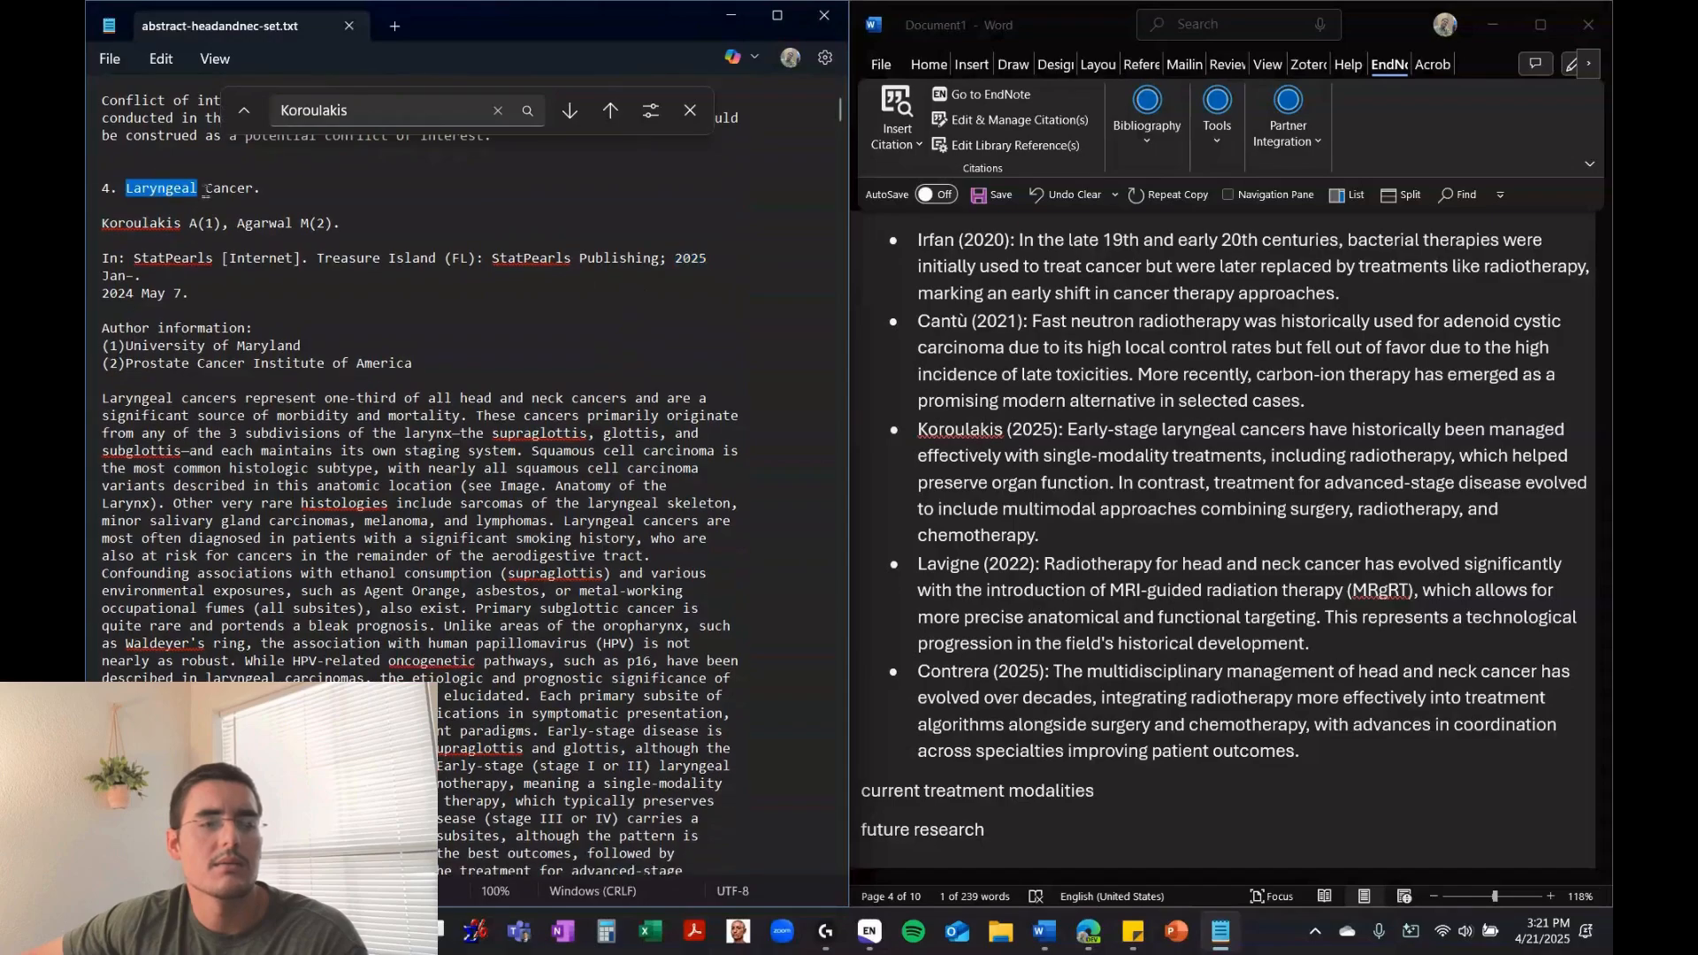
left_click_drag(206, 191, 254, 190)
left_click(1039, 326)
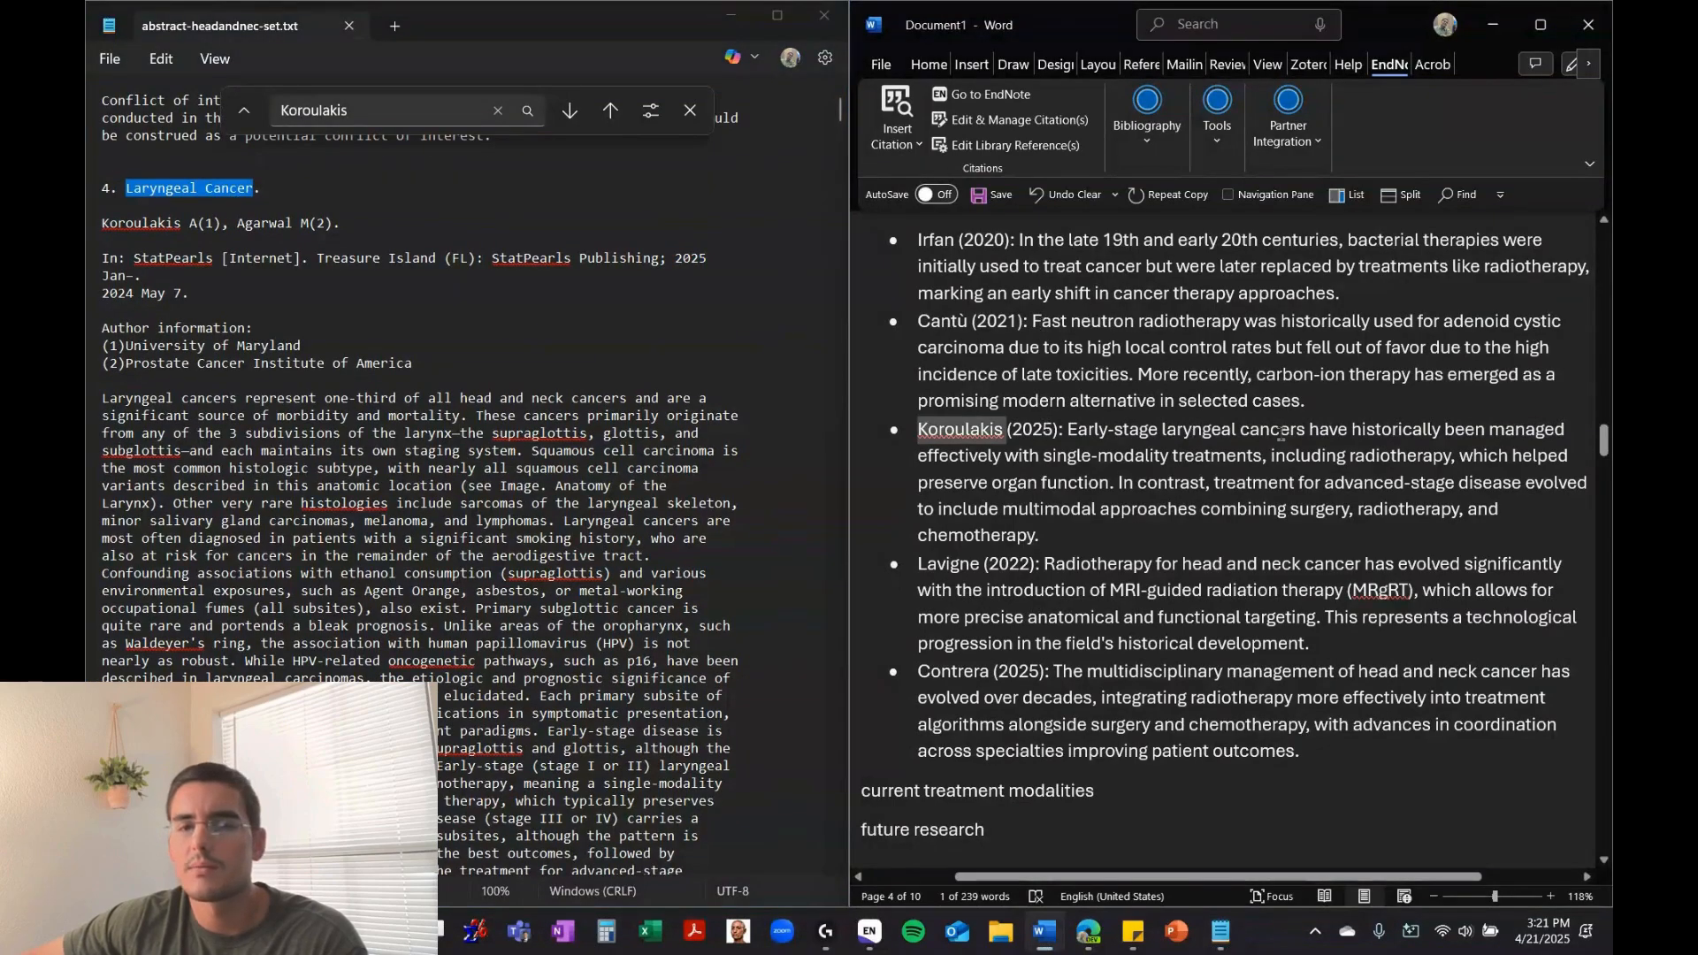
left_click_drag(1199, 440, 1306, 434)
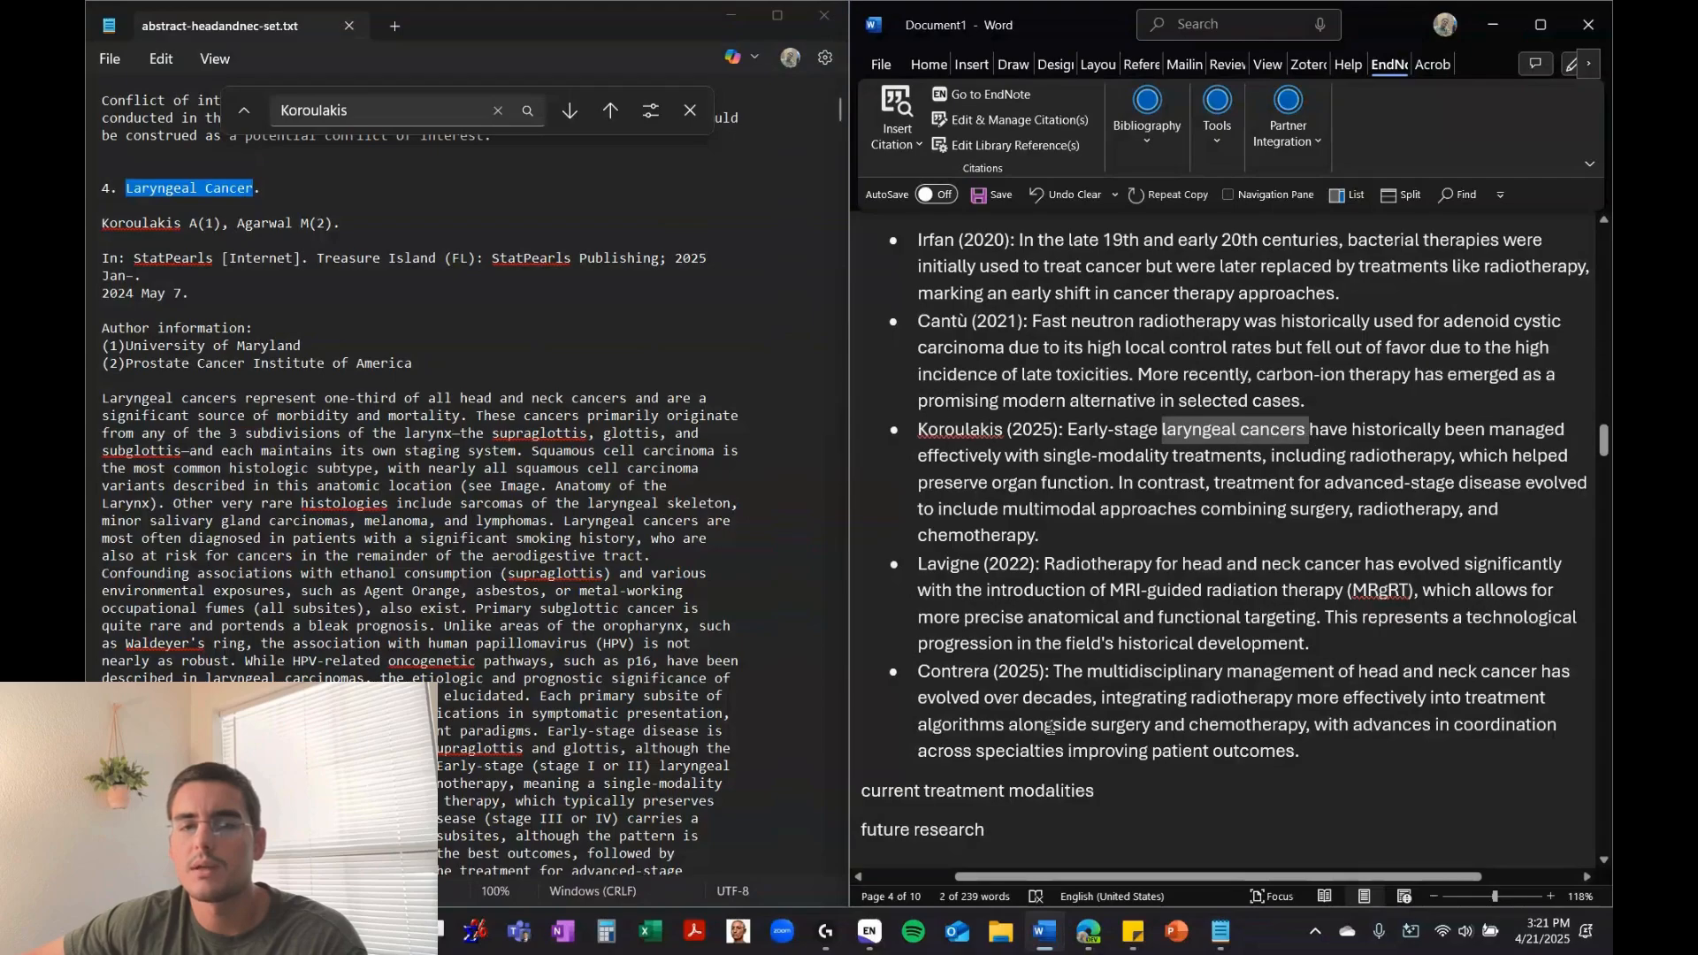
Compare the 2025 bullet's statements on early- and advanced-stage laryngeal cancer treatment with the "Laryngeal Cancer" abstract in the source file
scroll(484, 520, "down", 2)
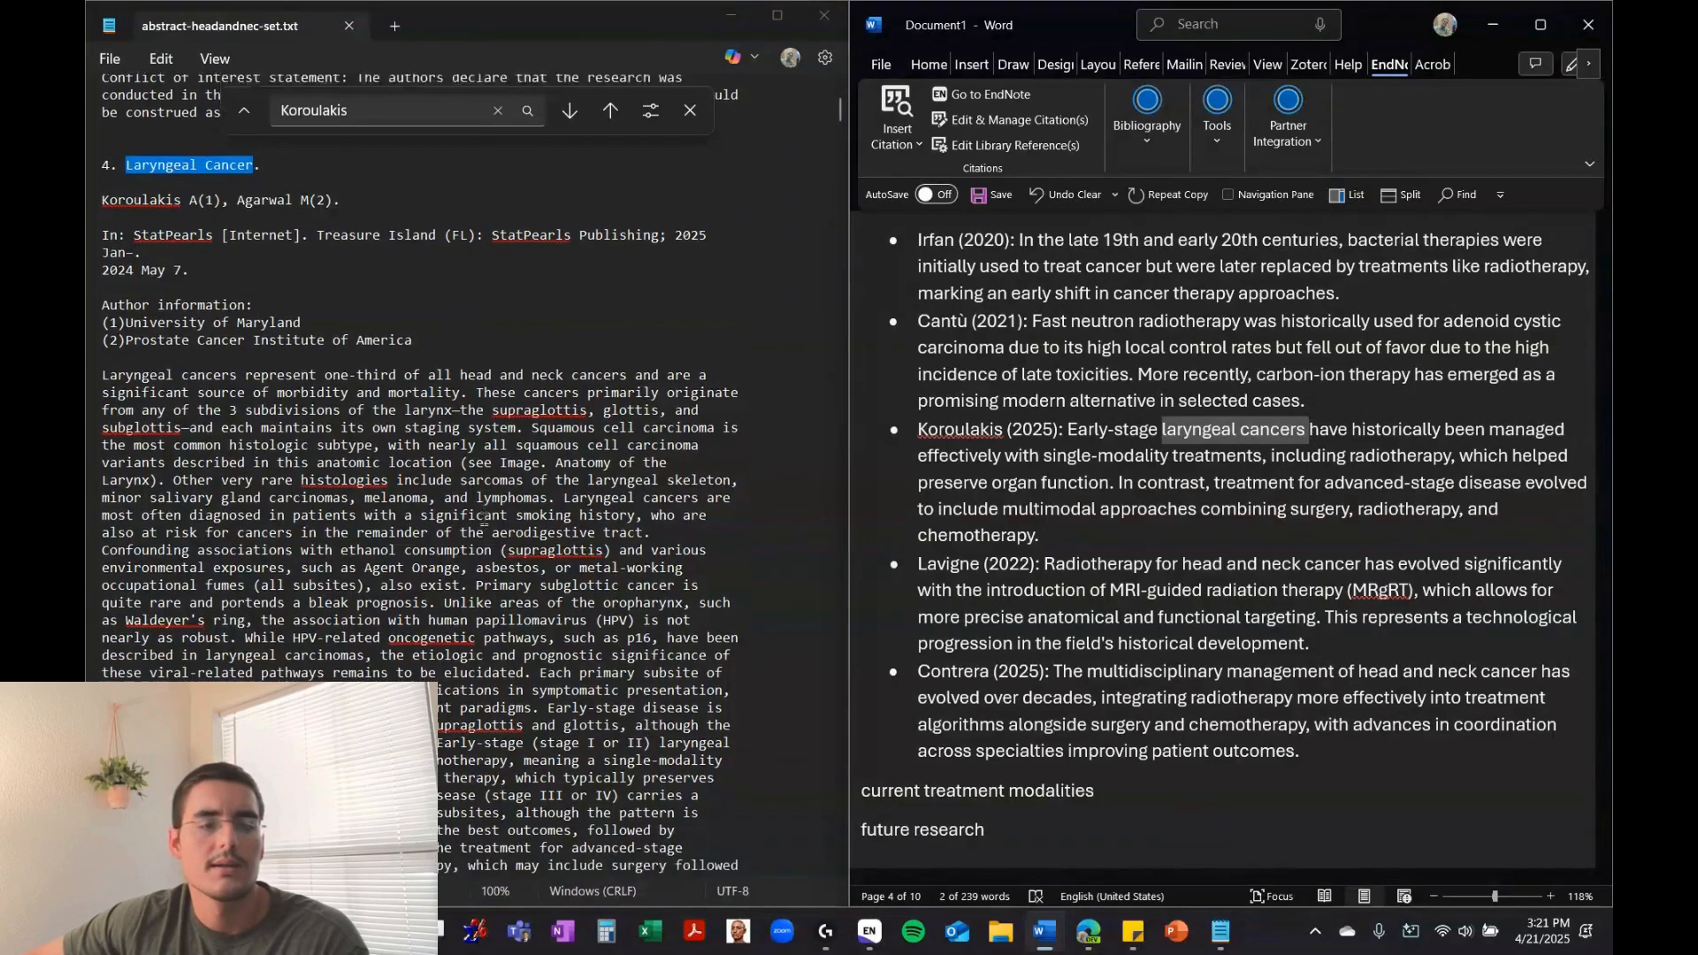
scroll(484, 520, "down", 2)
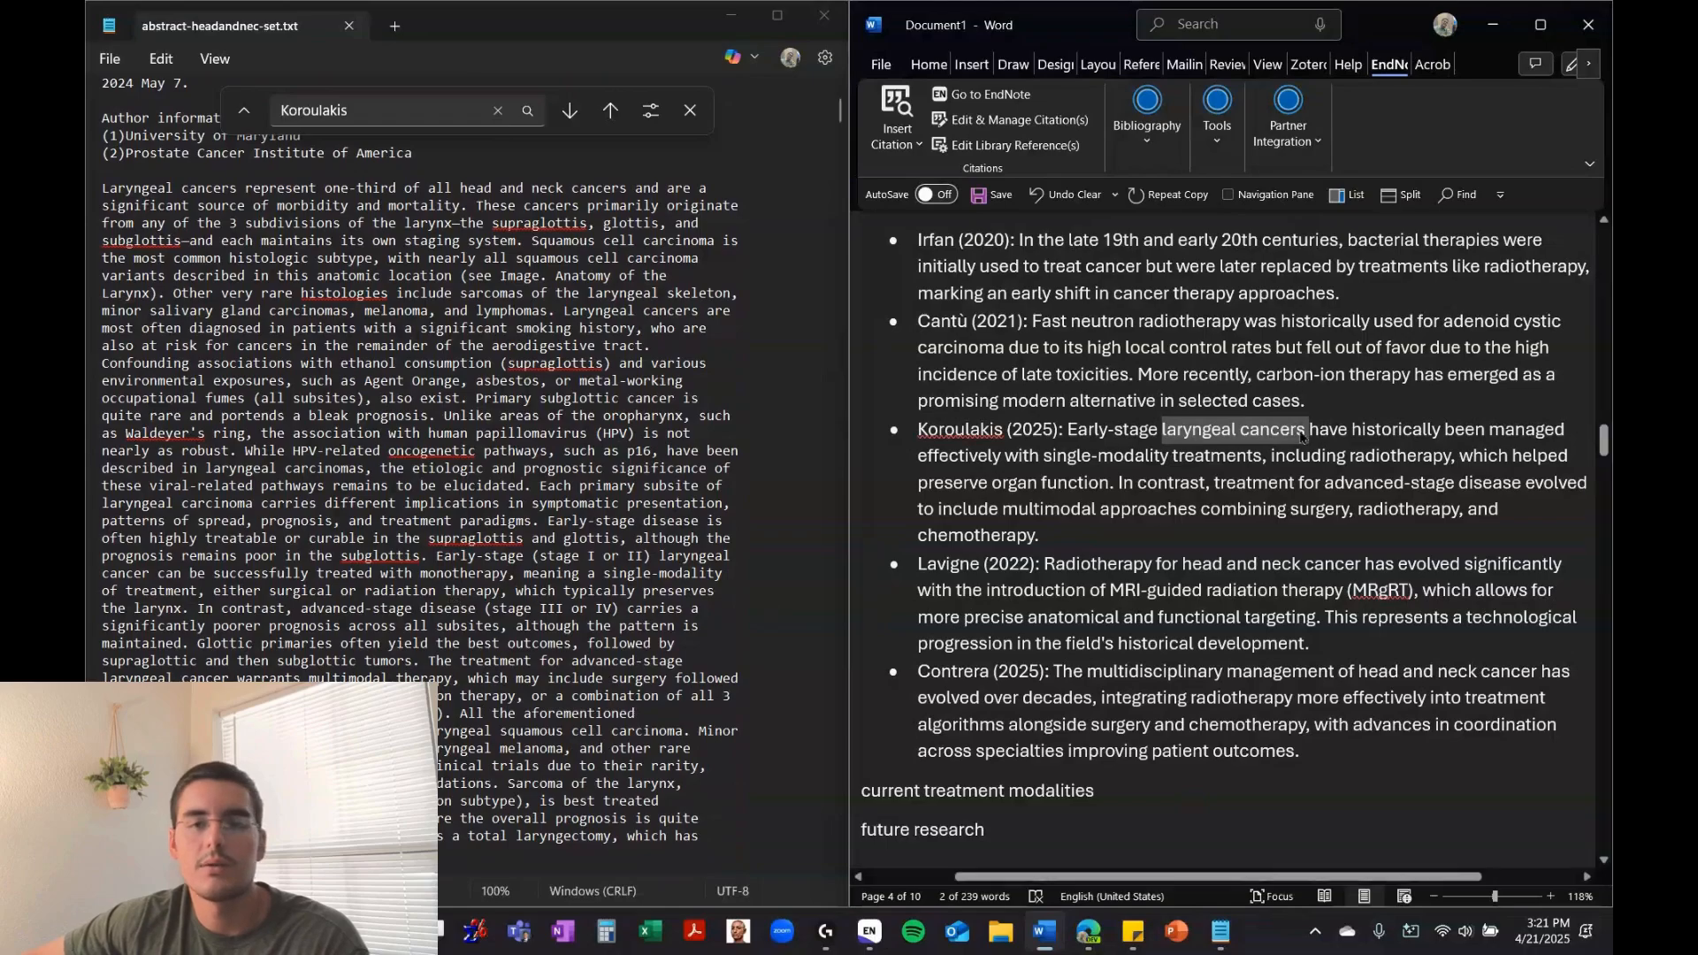
left_click(1345, 433)
left_click_drag(1117, 431, 1309, 512)
left_click_drag(109, 206, 500, 801)
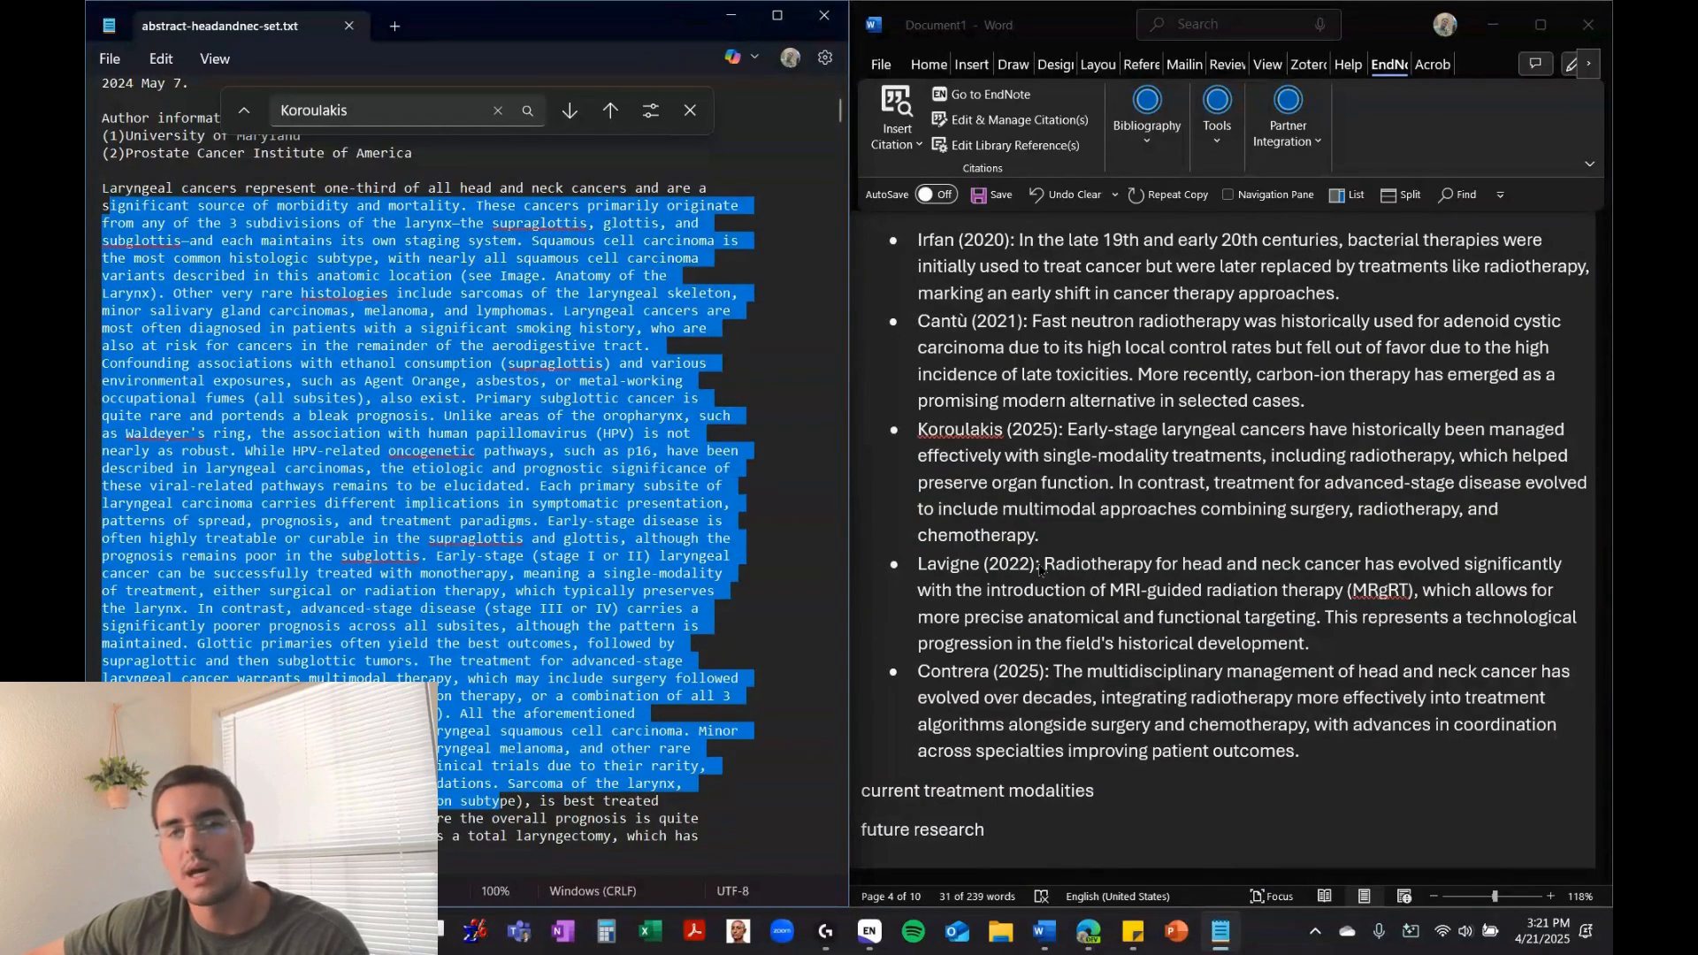
scroll(323, 488, "up", 2)
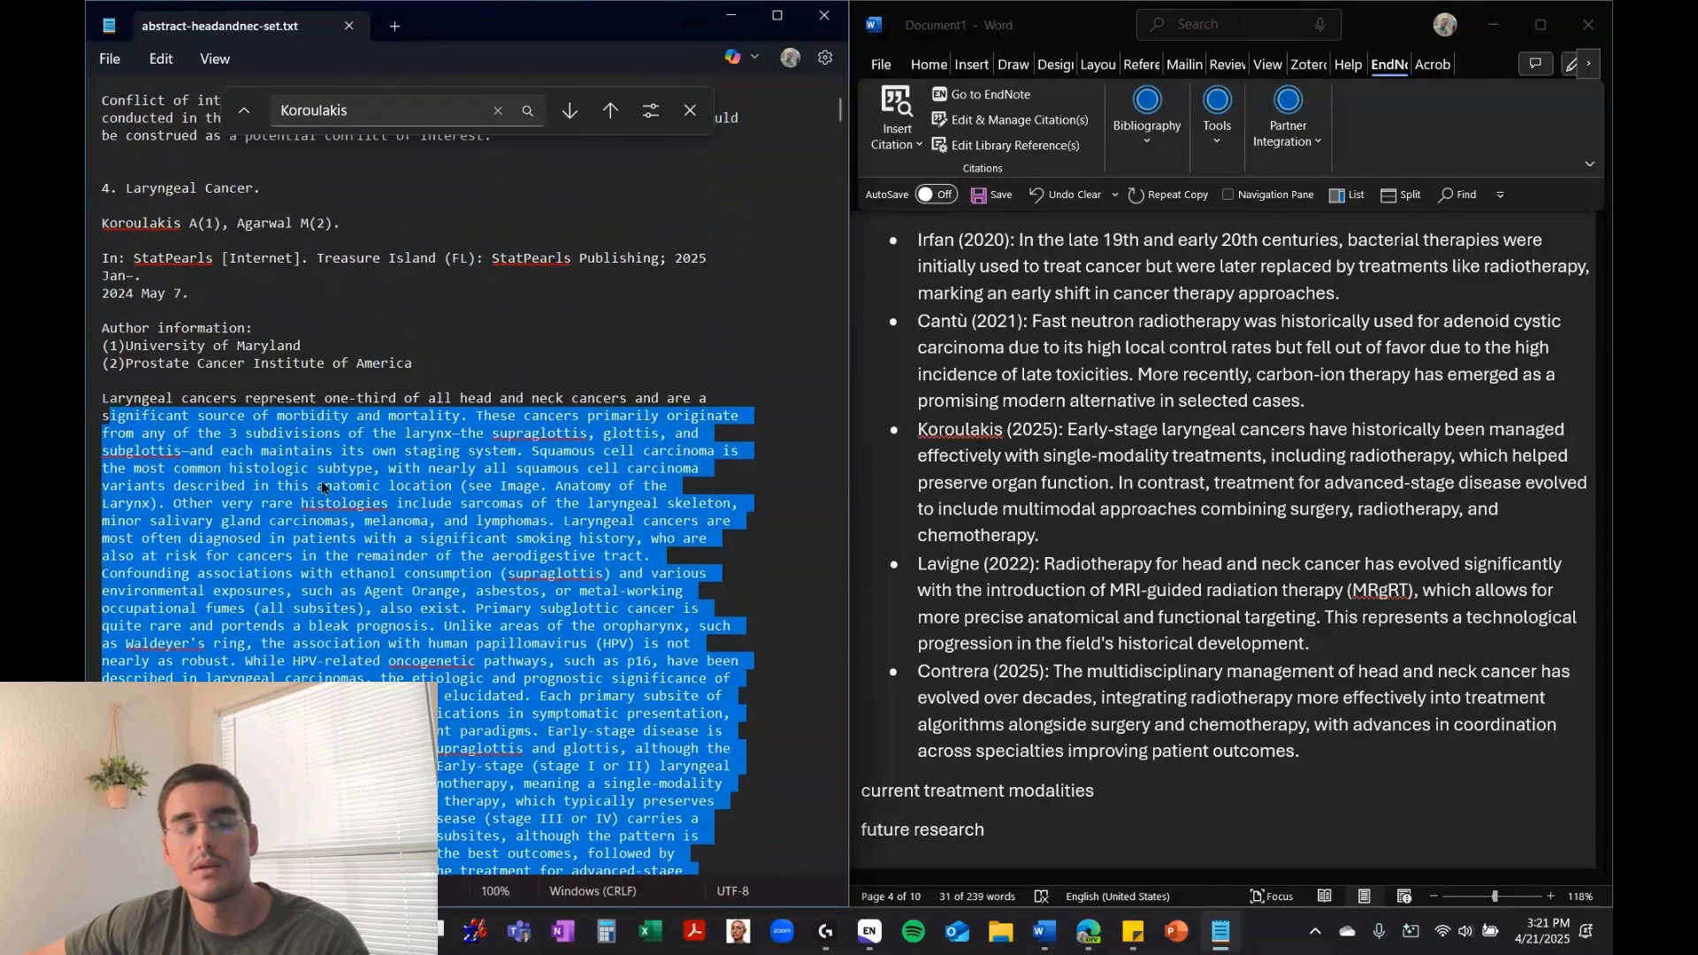
scroll(403, 206, "down", 4)
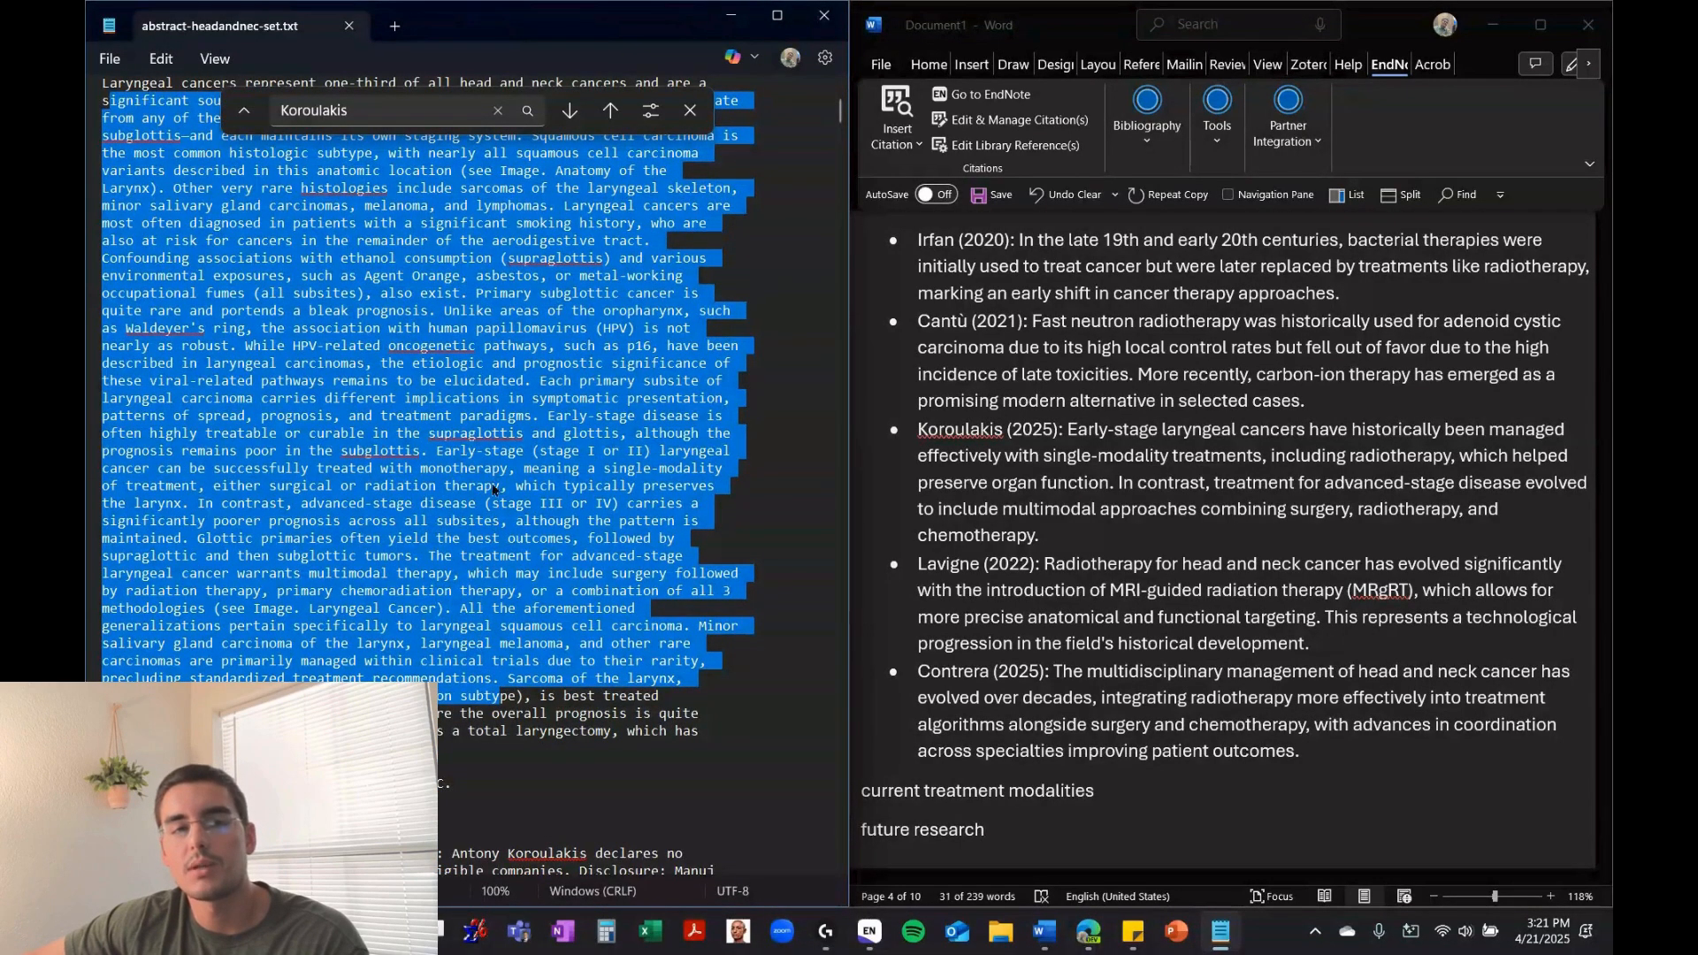
key("alt+Tab")
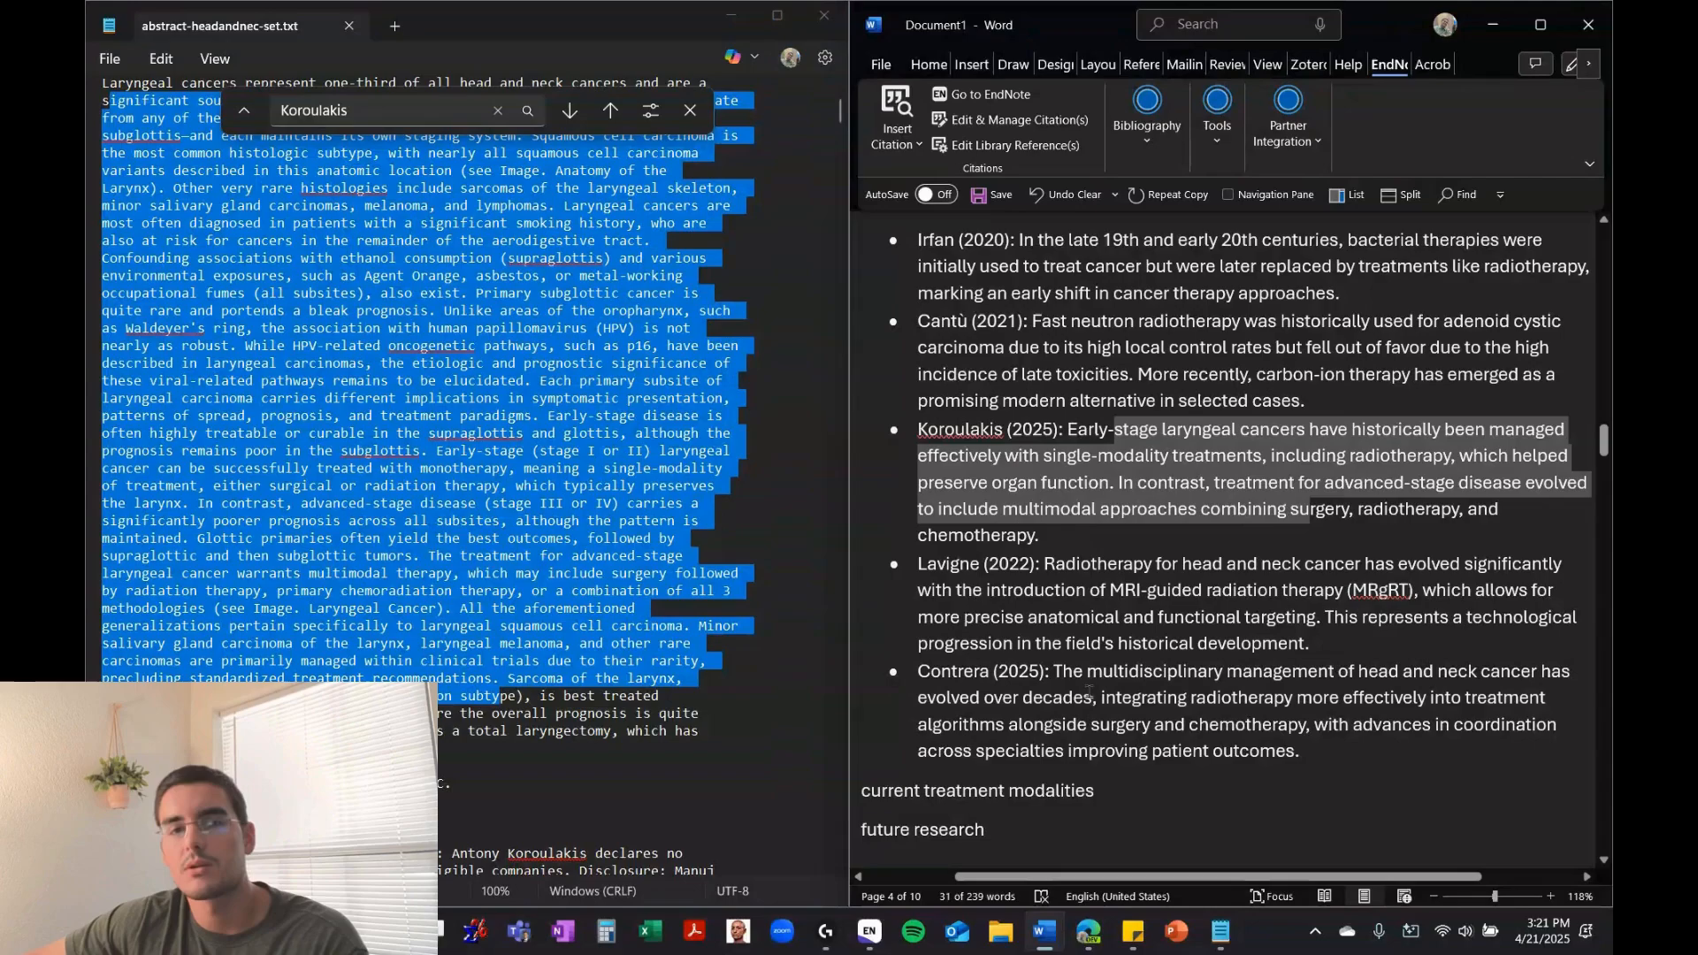
scroll(1196, 564, "up", 1)
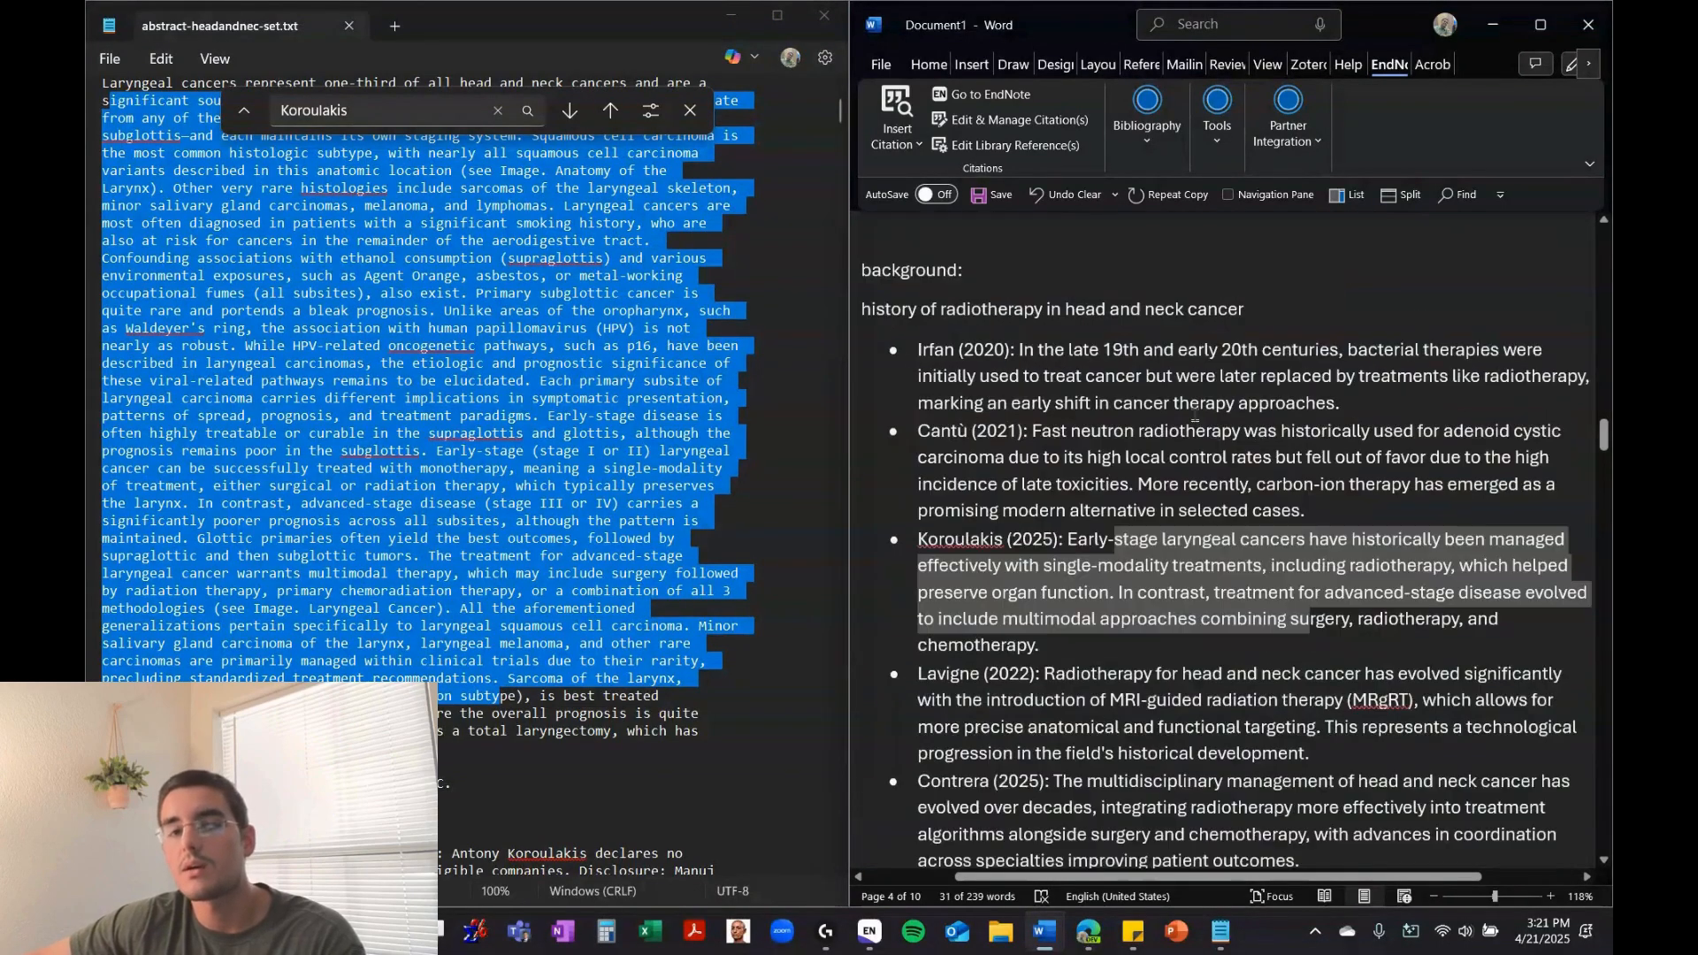
Maximize the document window and highlight the 2020 bullet's summary of bacterial therapies for review
left_click(1542, 26)
left_click(908, 303)
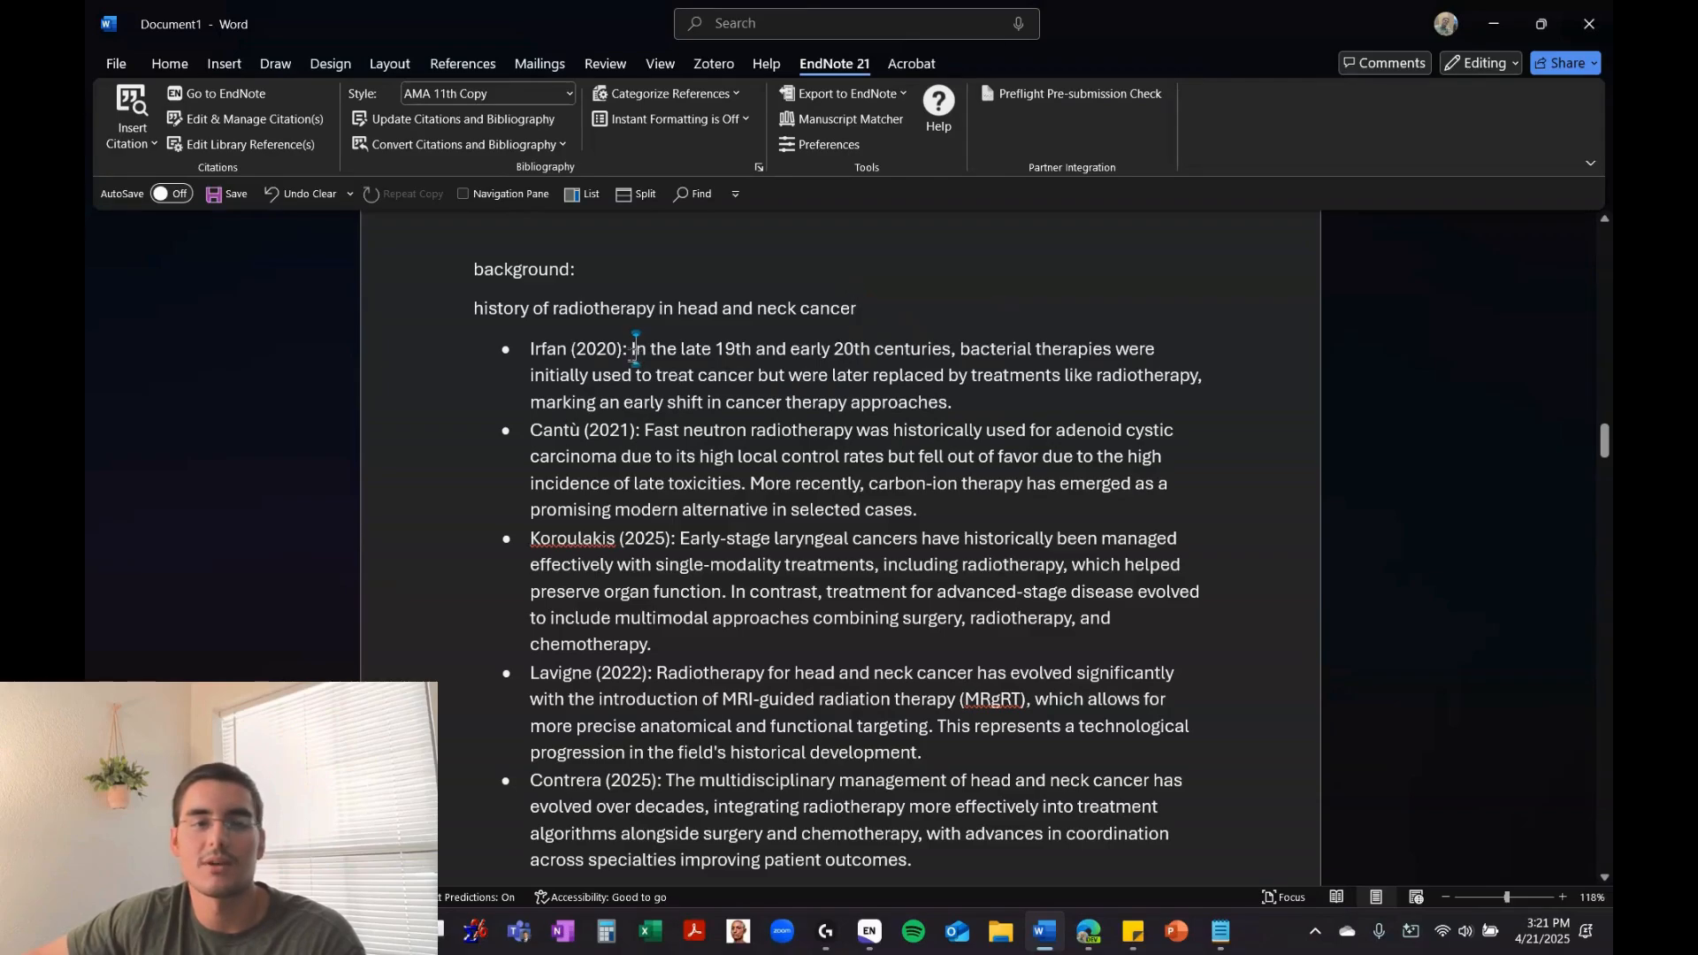
left_click_drag(634, 348, 951, 402)
left_click(982, 430)
left_click(979, 403)
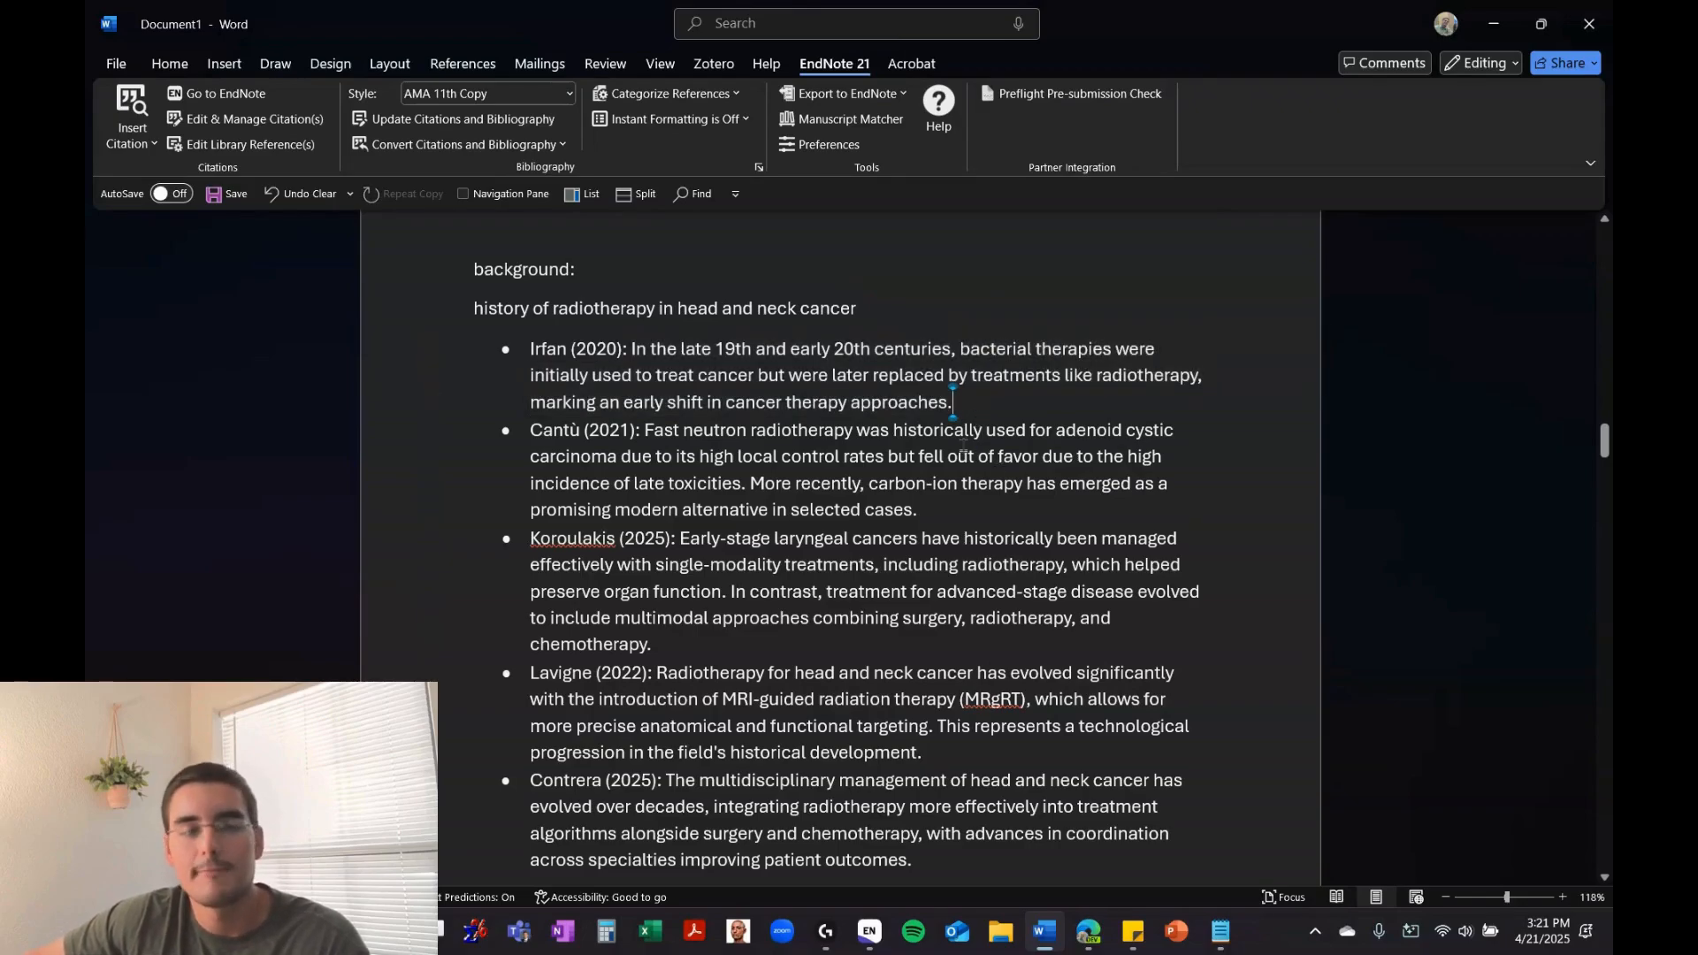
Add a label line with the author's first name and "writing:" beneath the radiotherapy history heading, followed by a blank line
left_click(959, 292)
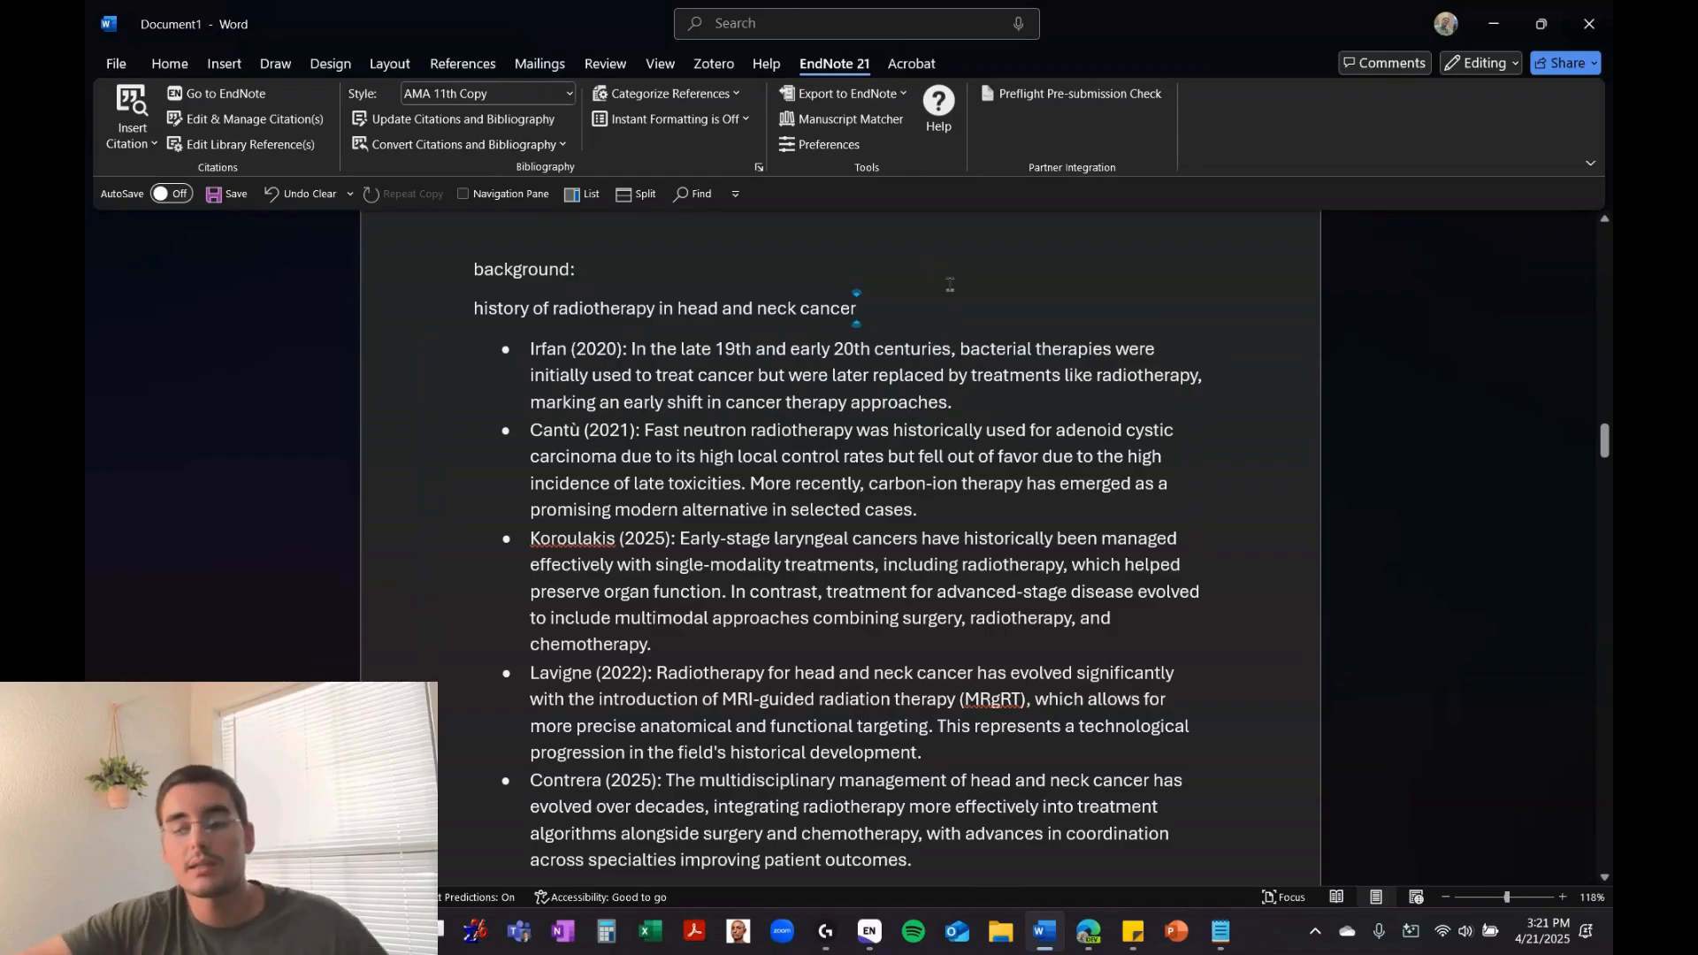
key("Return")
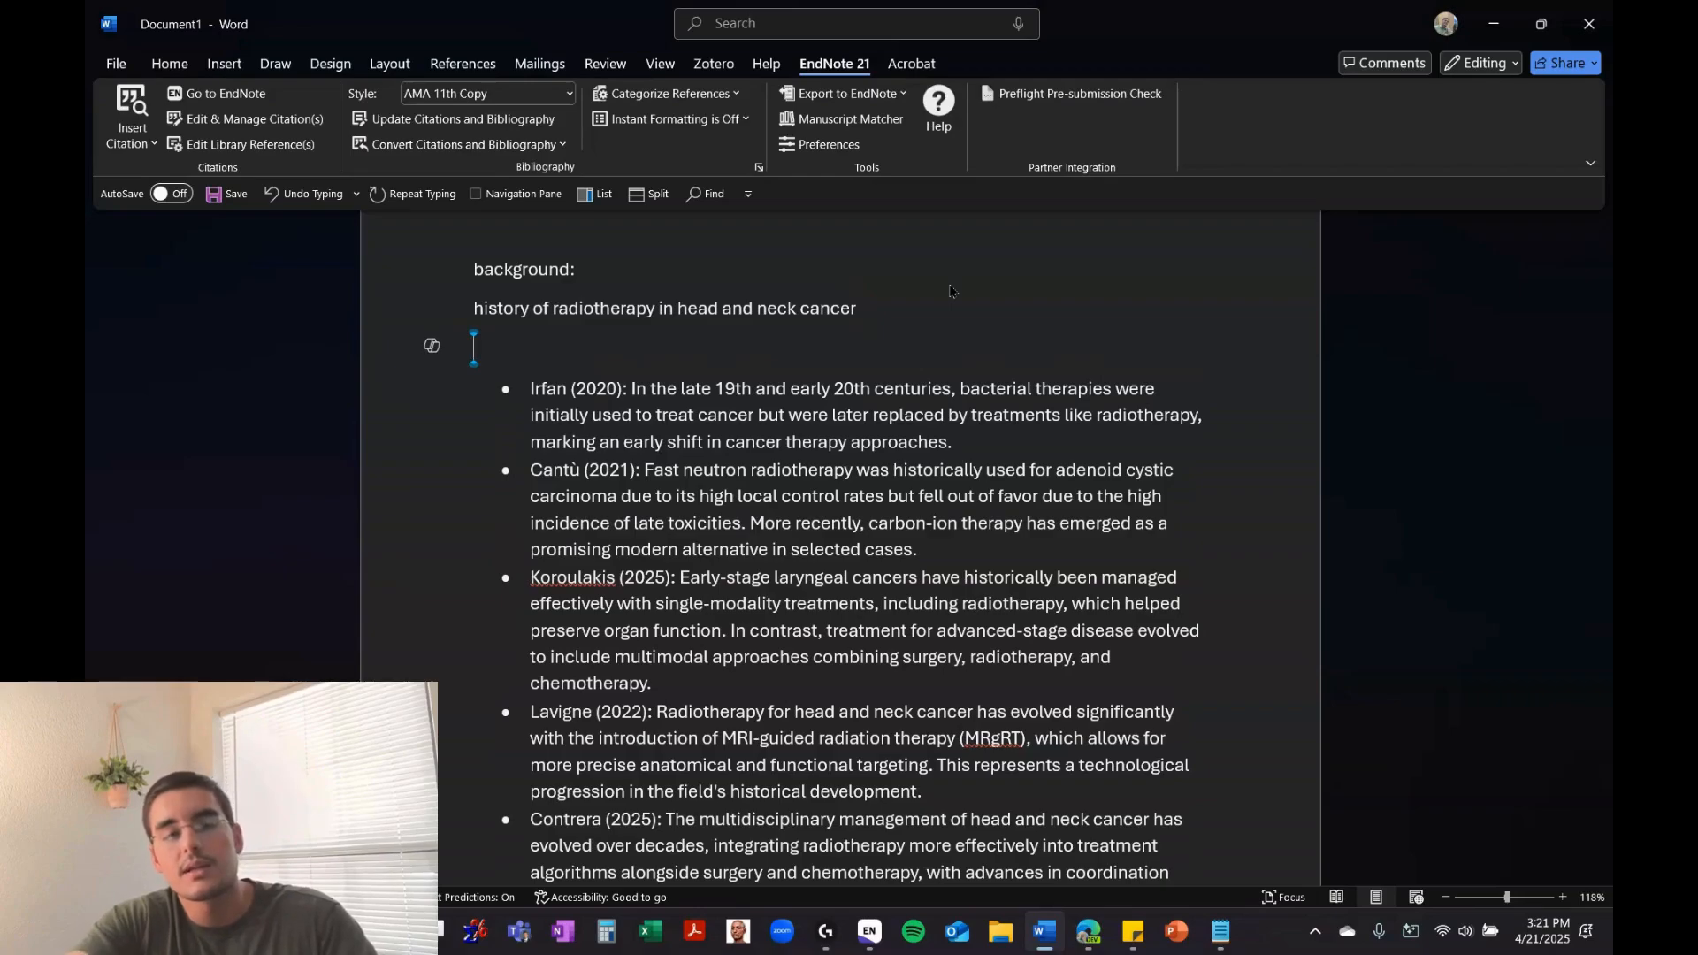
type("ANther")
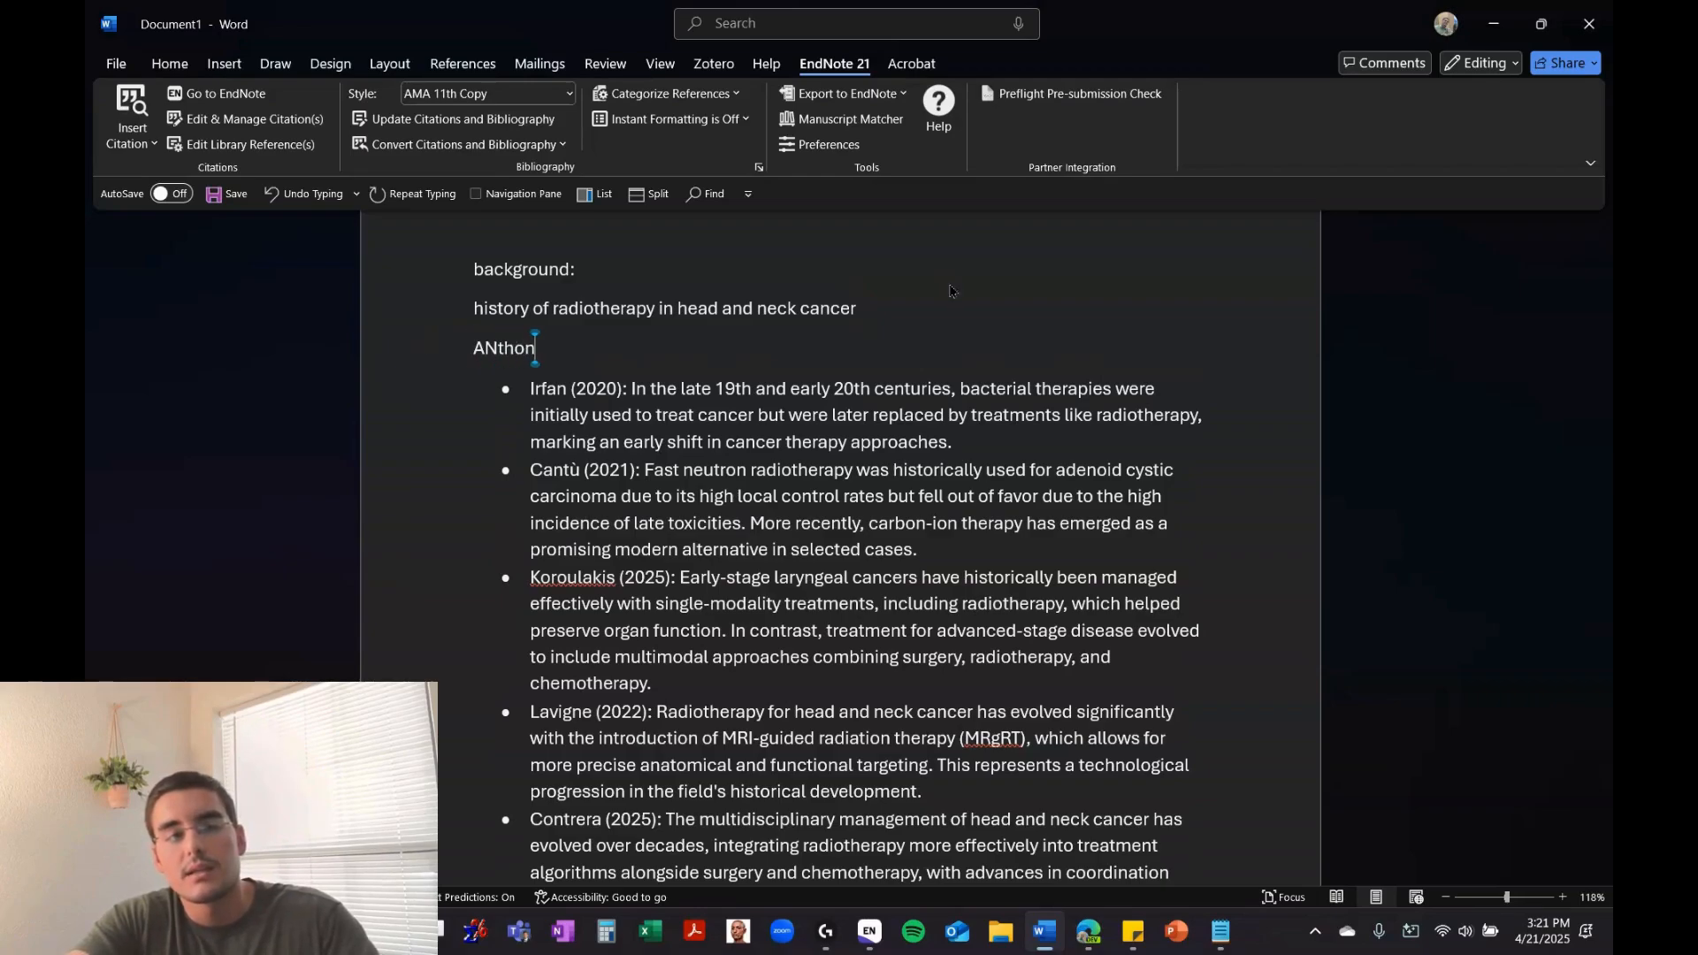
key("BackSpace")
key("BackSpace")
key("BackSpace")
key("BackSpace")
key("BackSpace")
type("nthony's ")
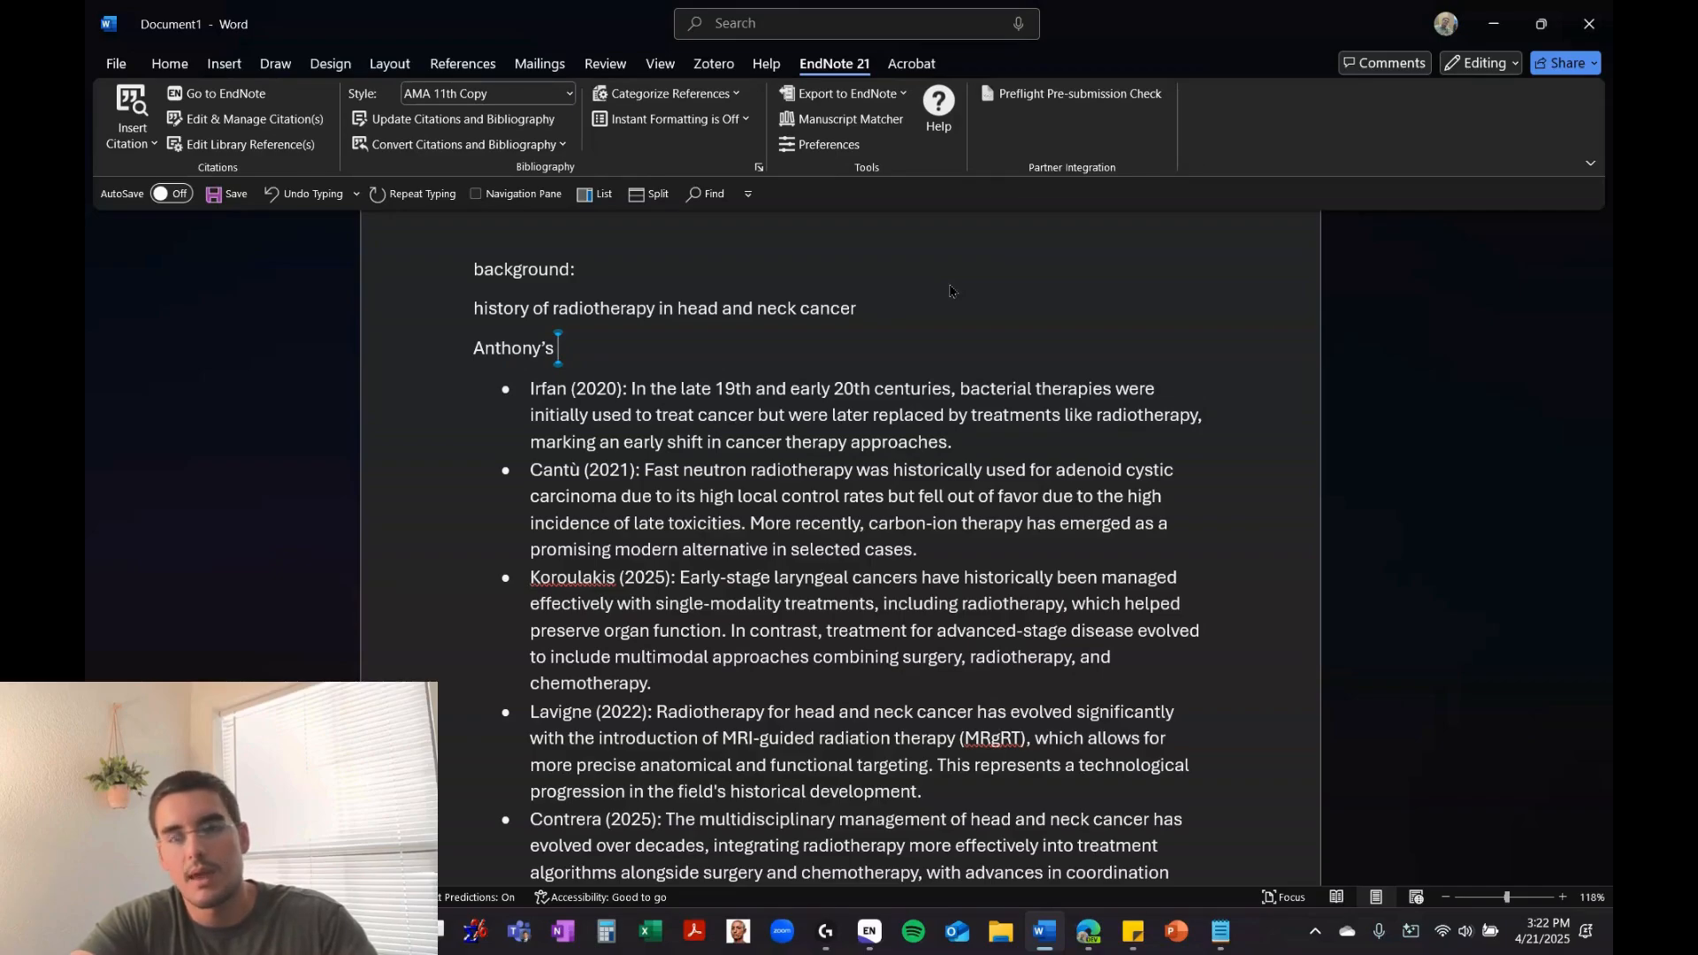
type("writing:")
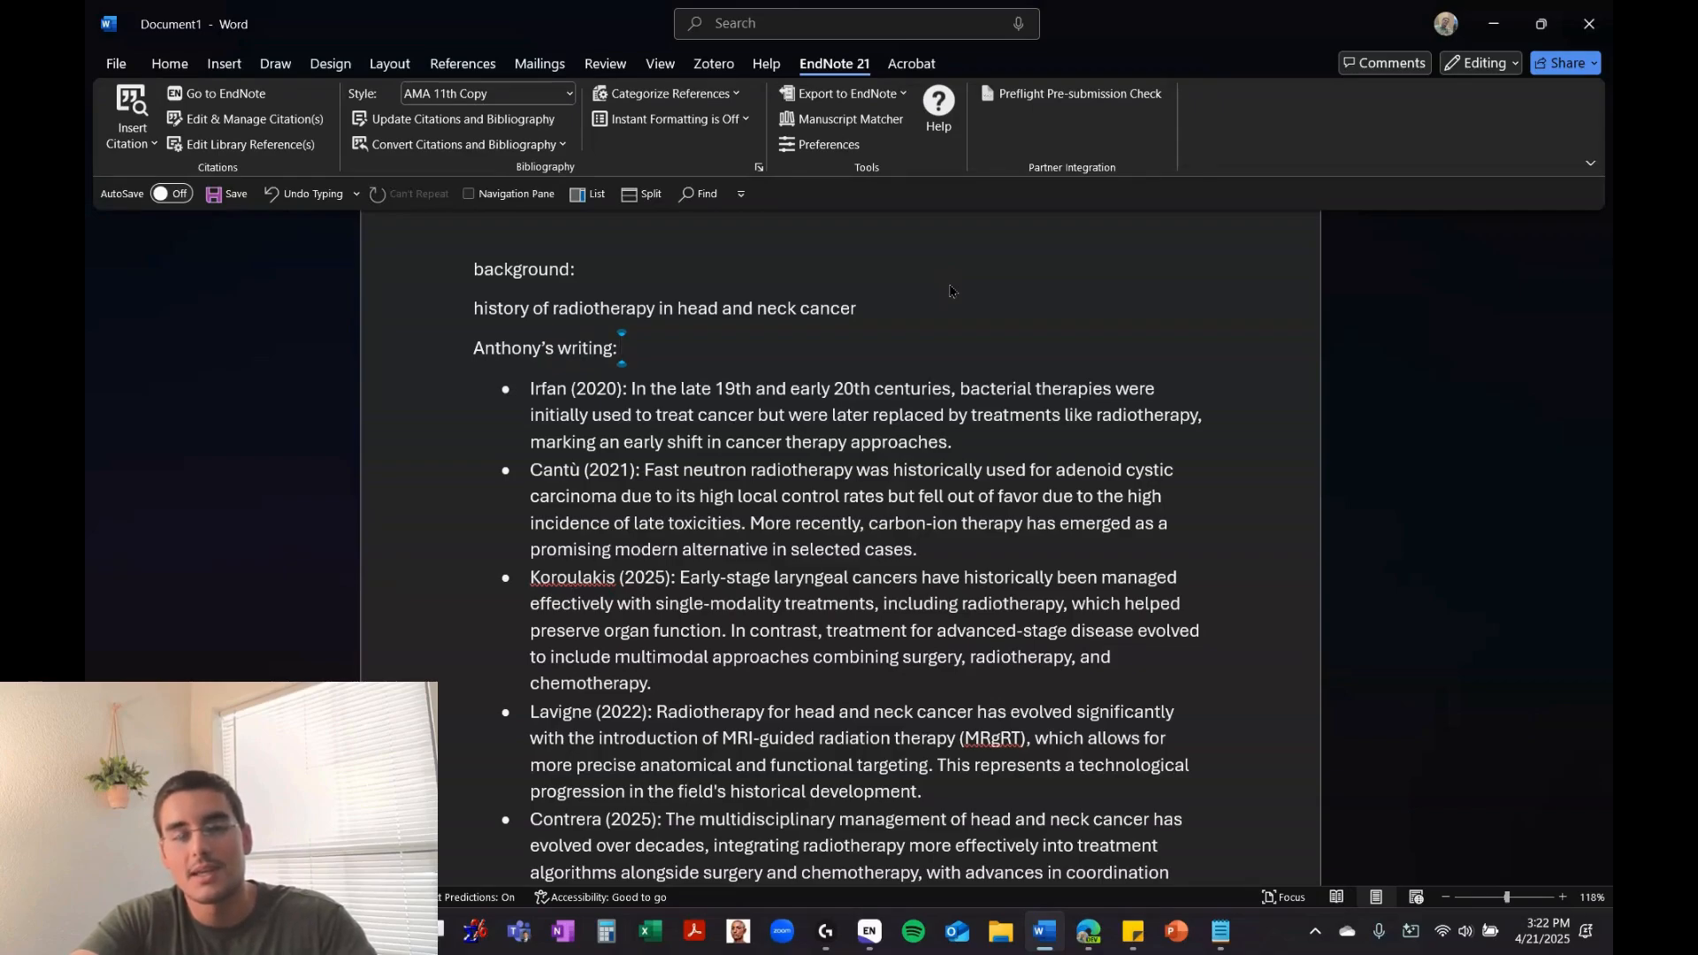
key("Left")
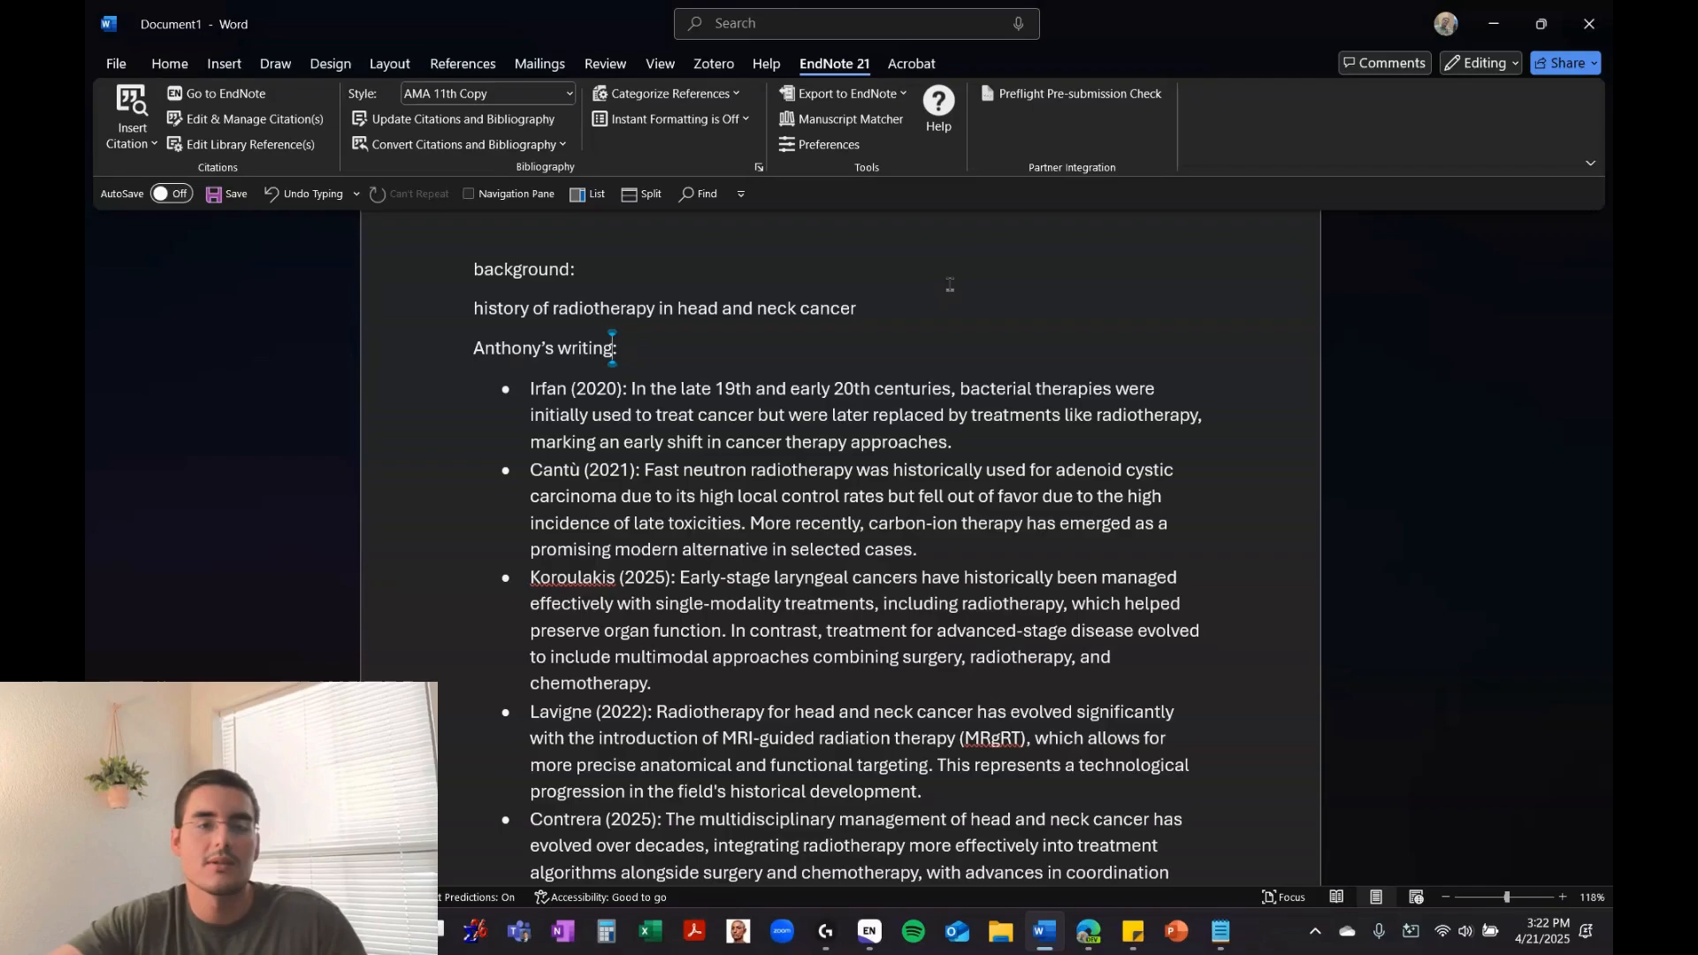
key("Right")
key("Return")
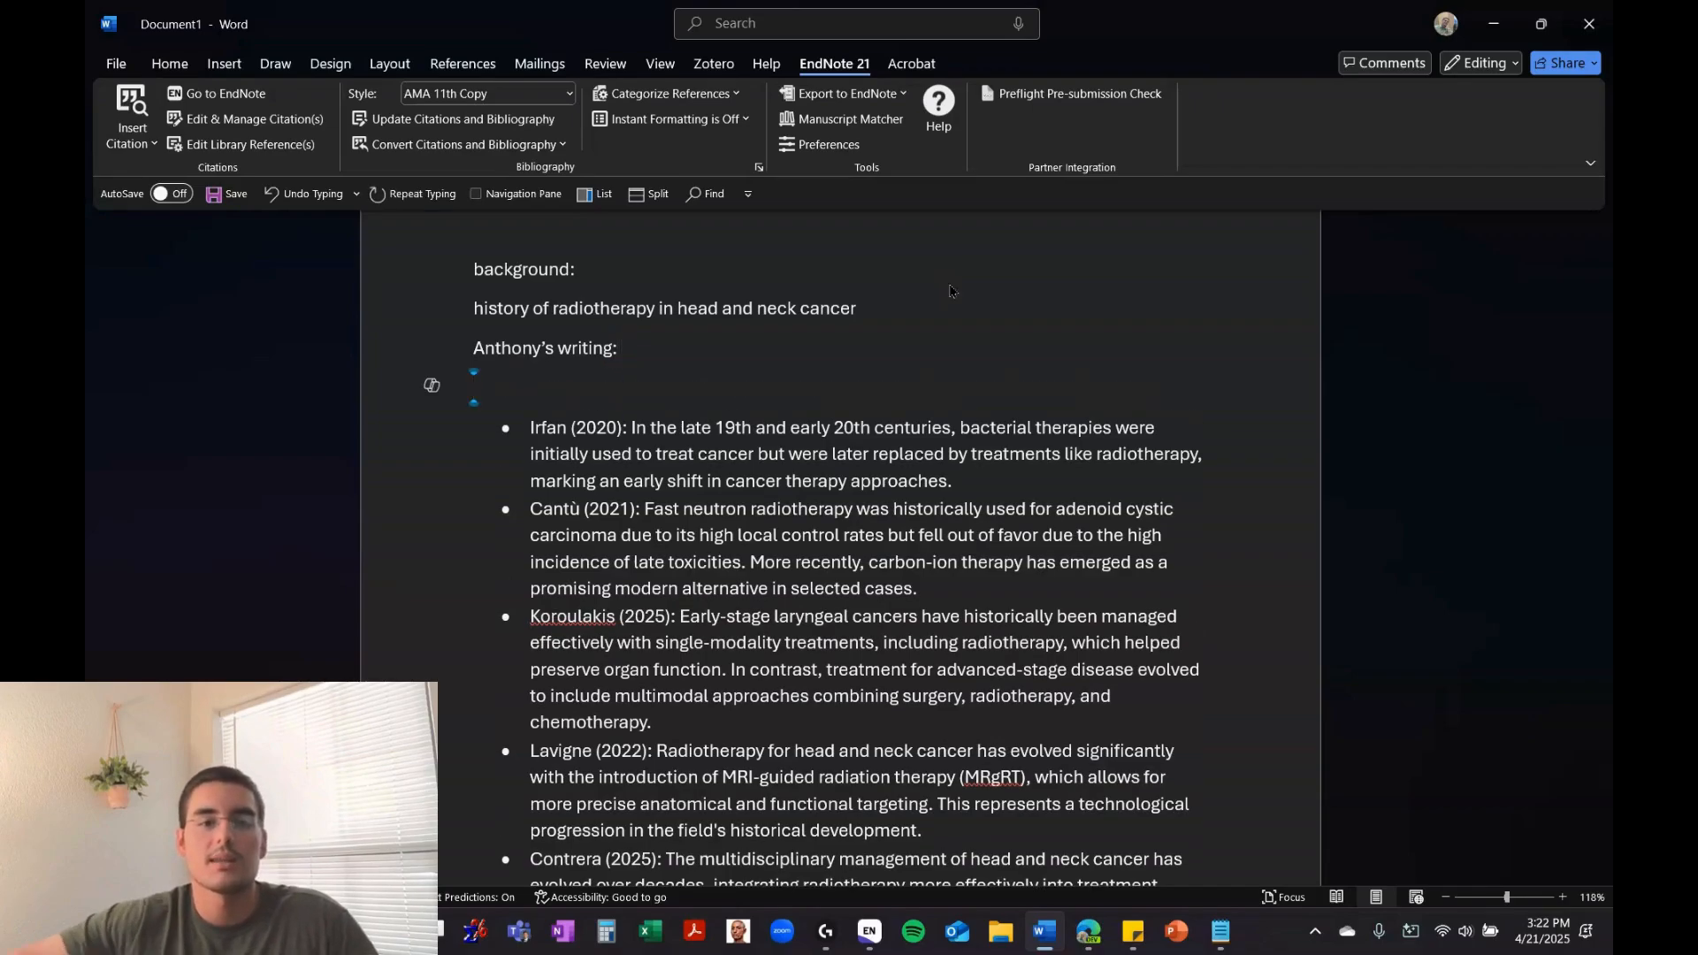
Split the document window into two panes around the history of radiotherapy section
scroll(960, 389, "down", 1)
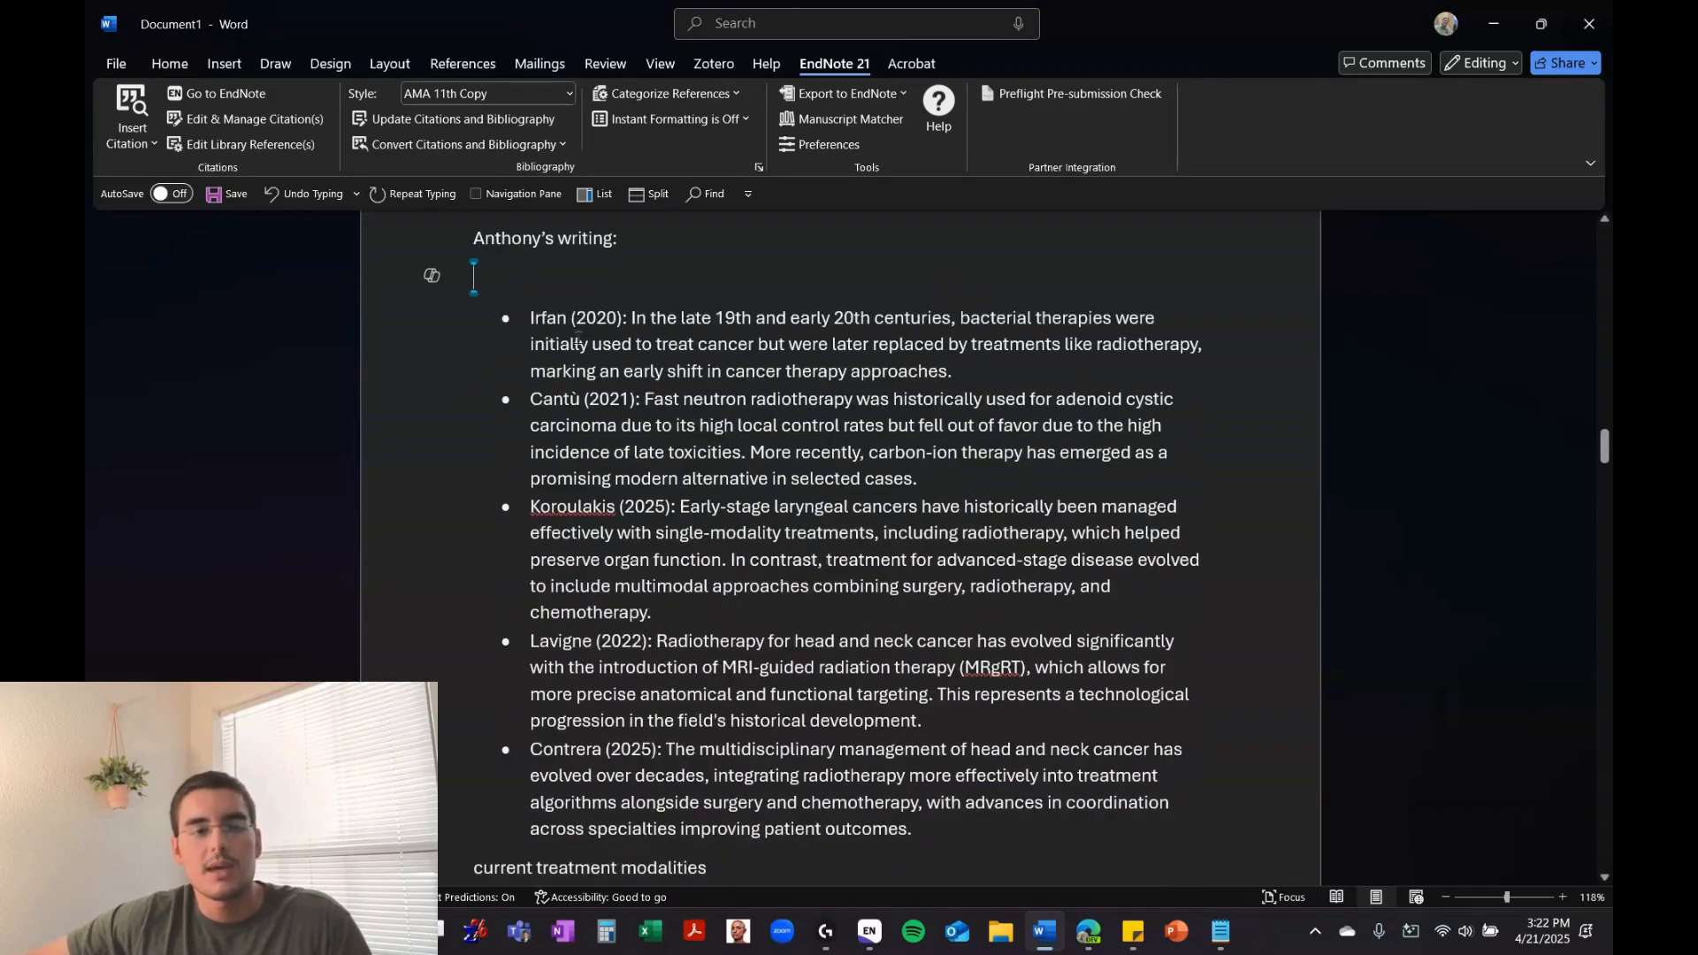
left_click_drag(531, 317, 892, 646)
left_click(892, 645)
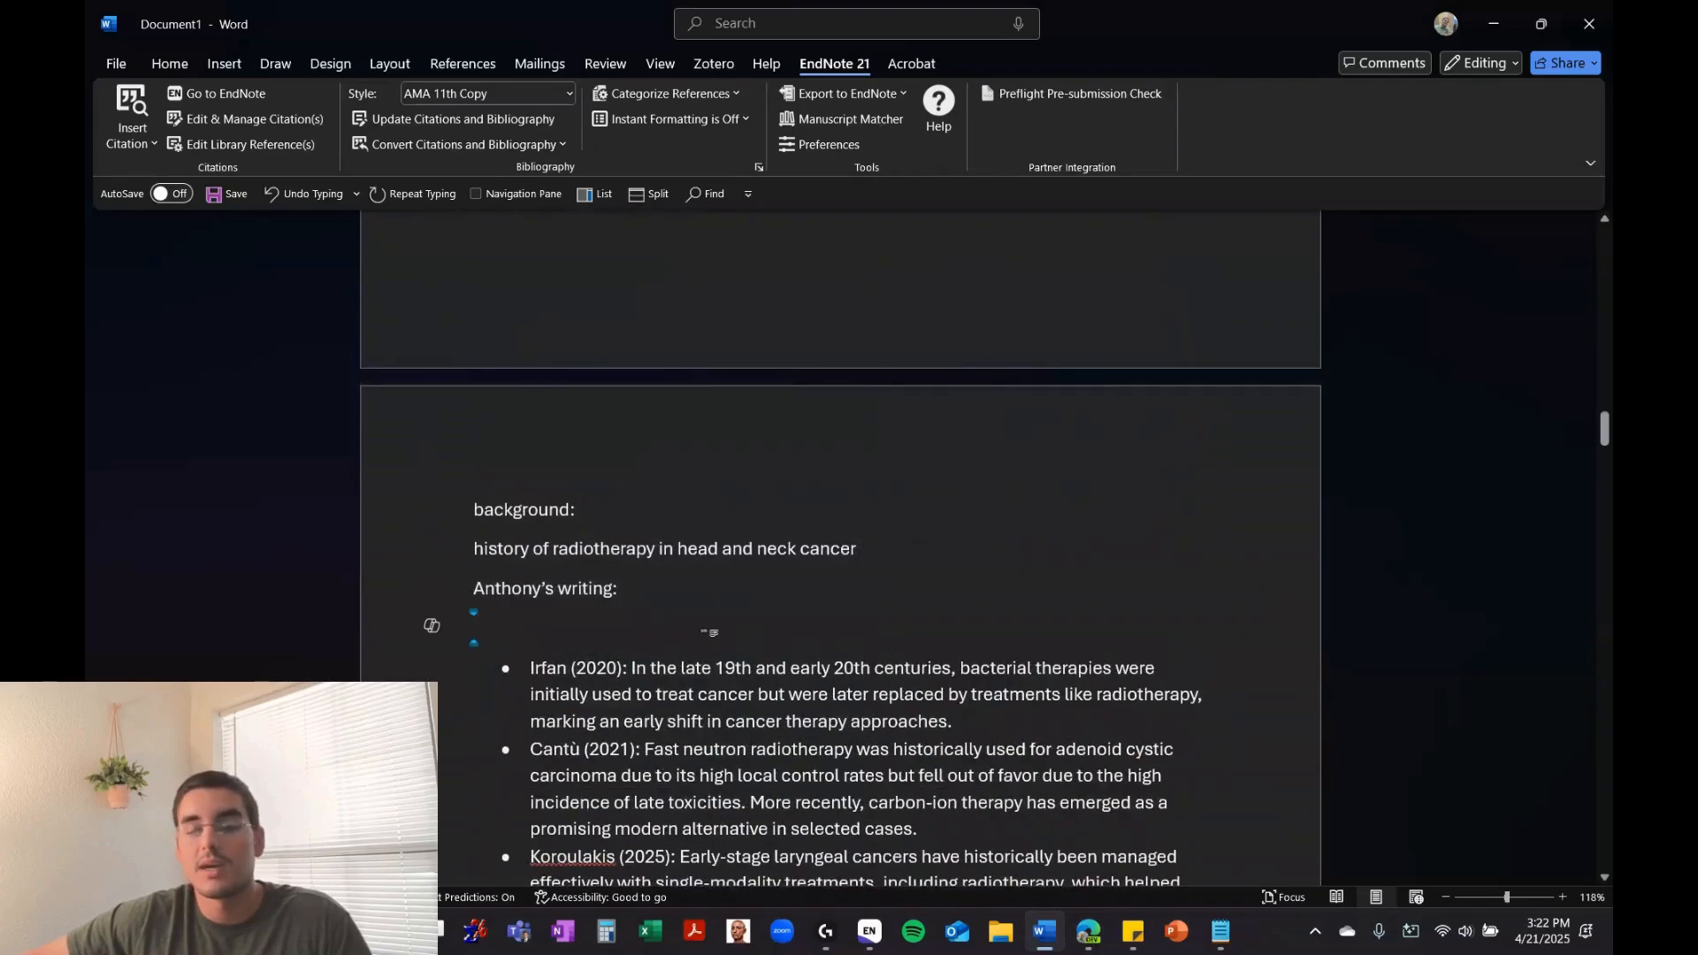
scroll(708, 632, "down", 2)
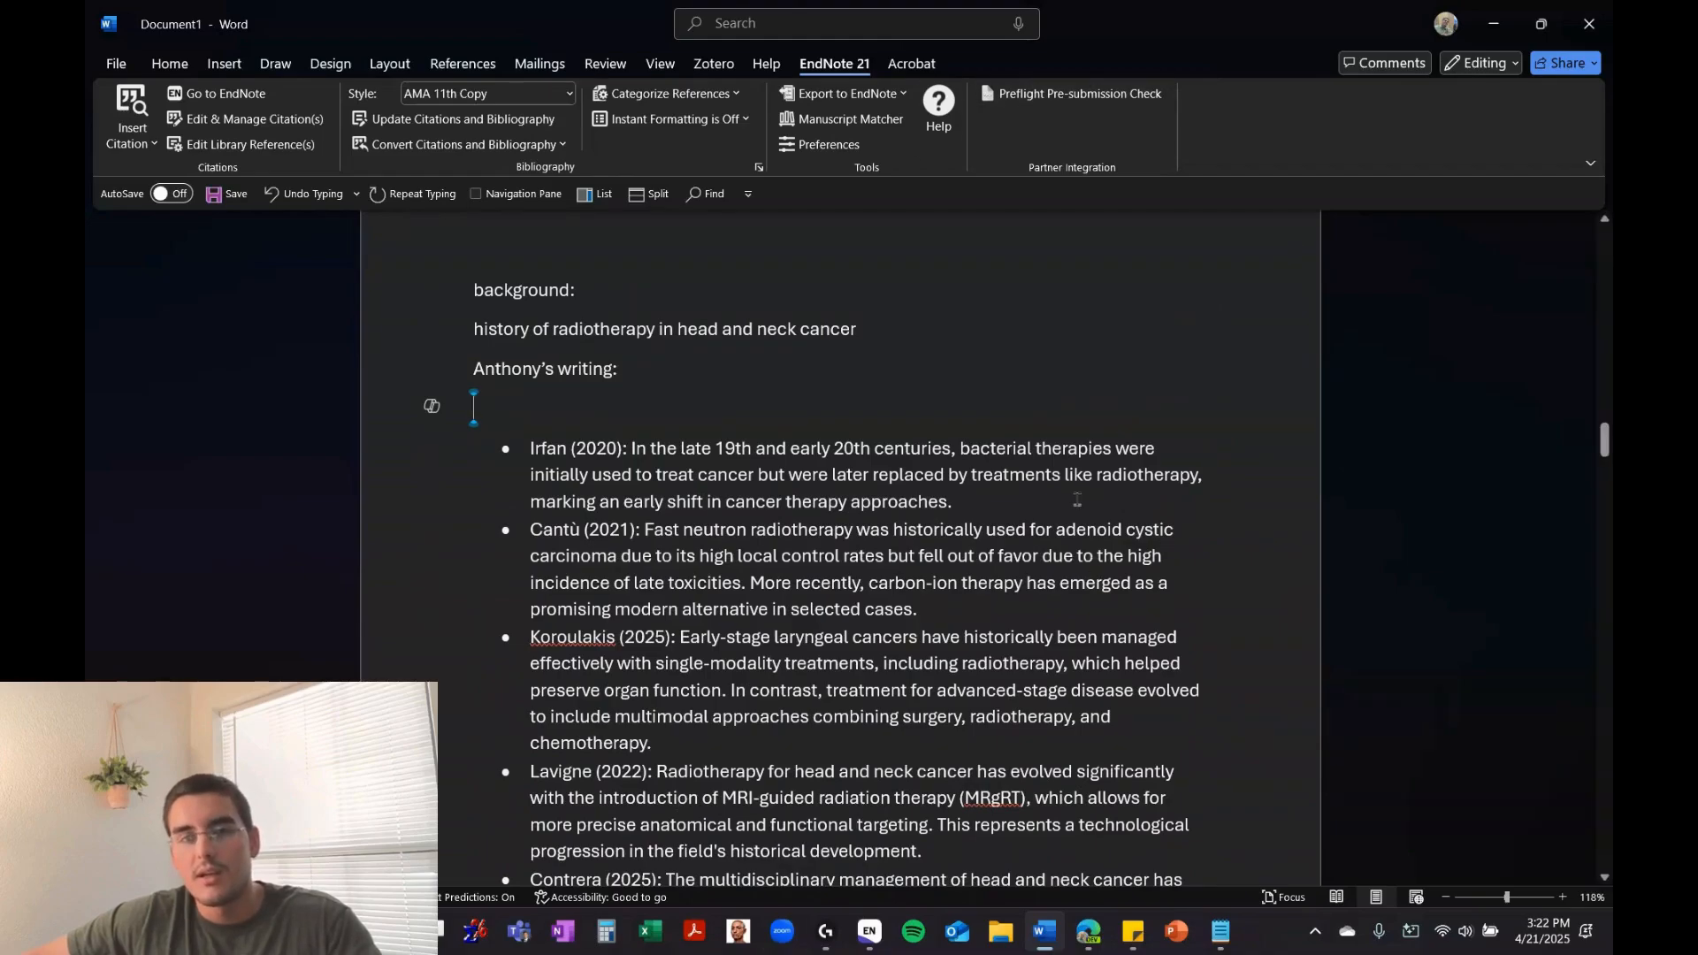
left_click(667, 59)
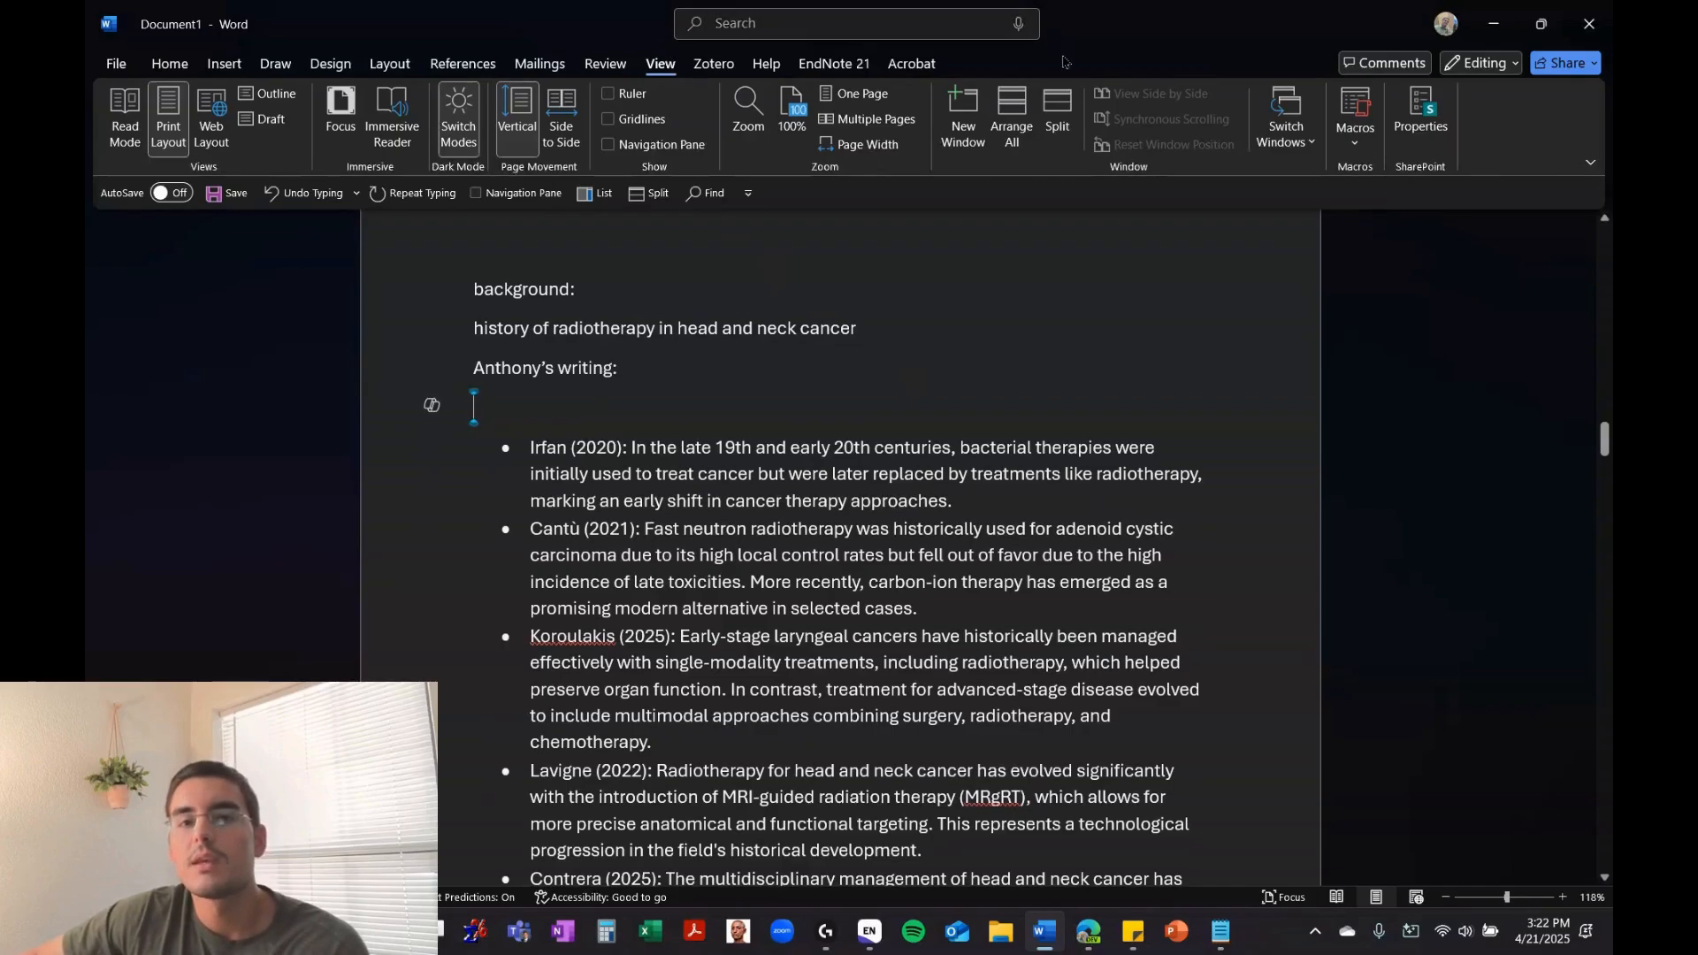
left_click(1062, 132)
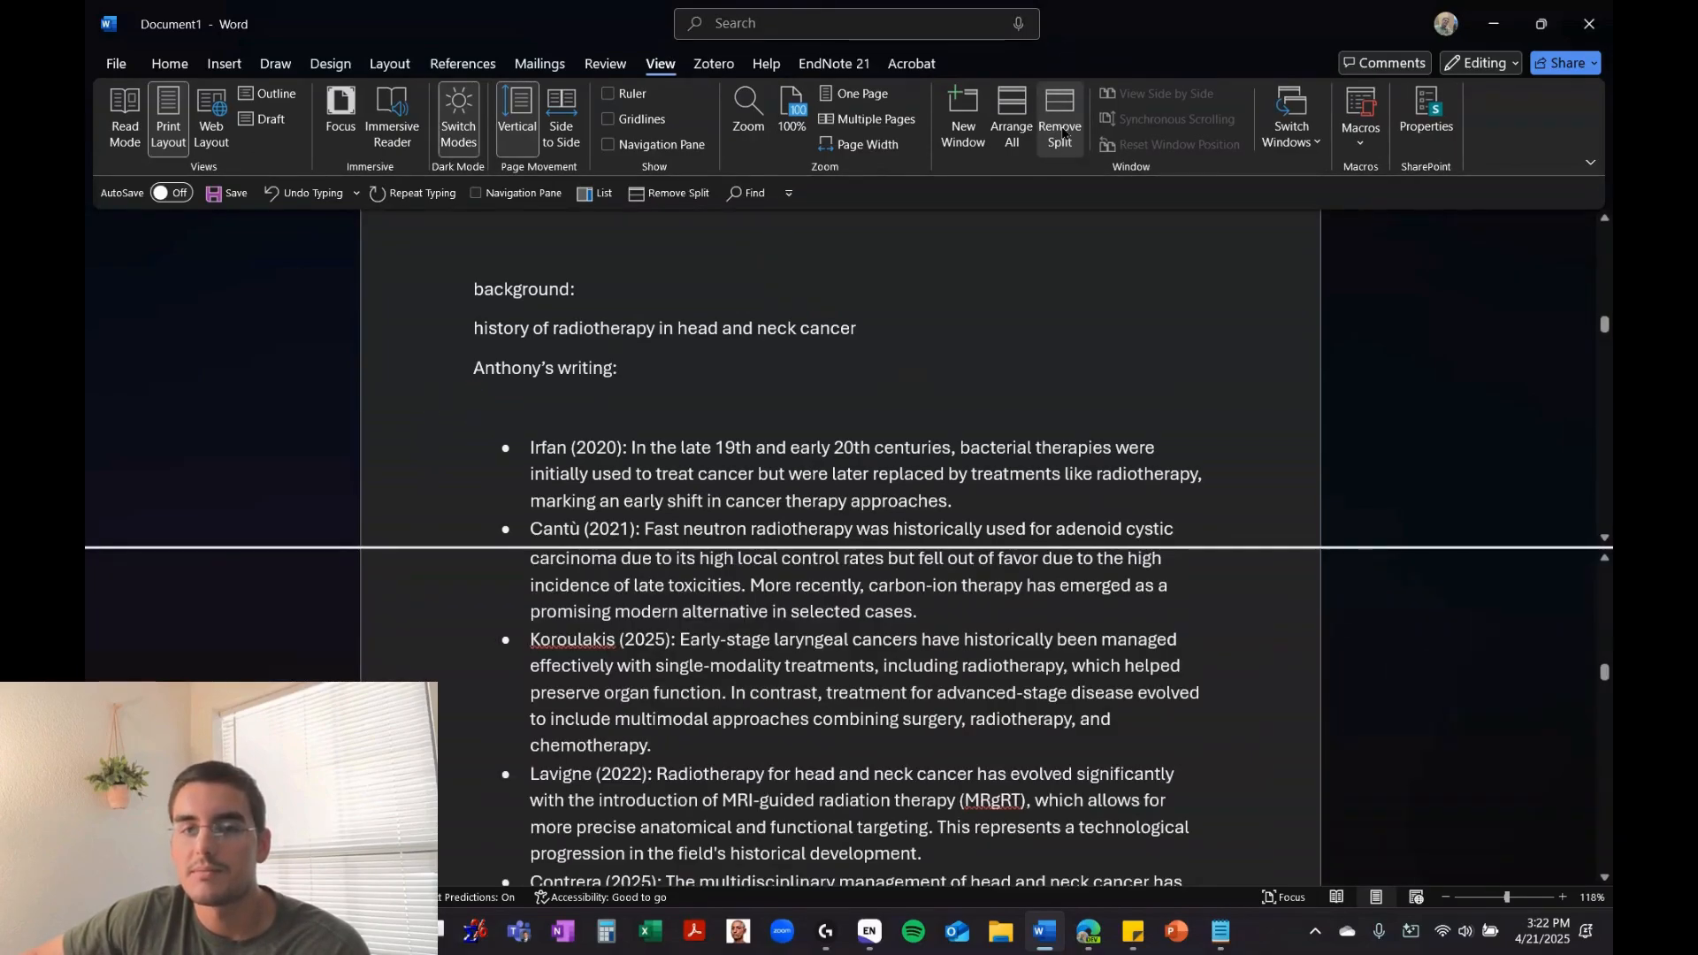
Place the cursor on the blank writing line in the upper pane and show the remaining citation bullets in the lower pane
scroll(818, 681, "down", 5)
scroll(819, 681, "down", 5)
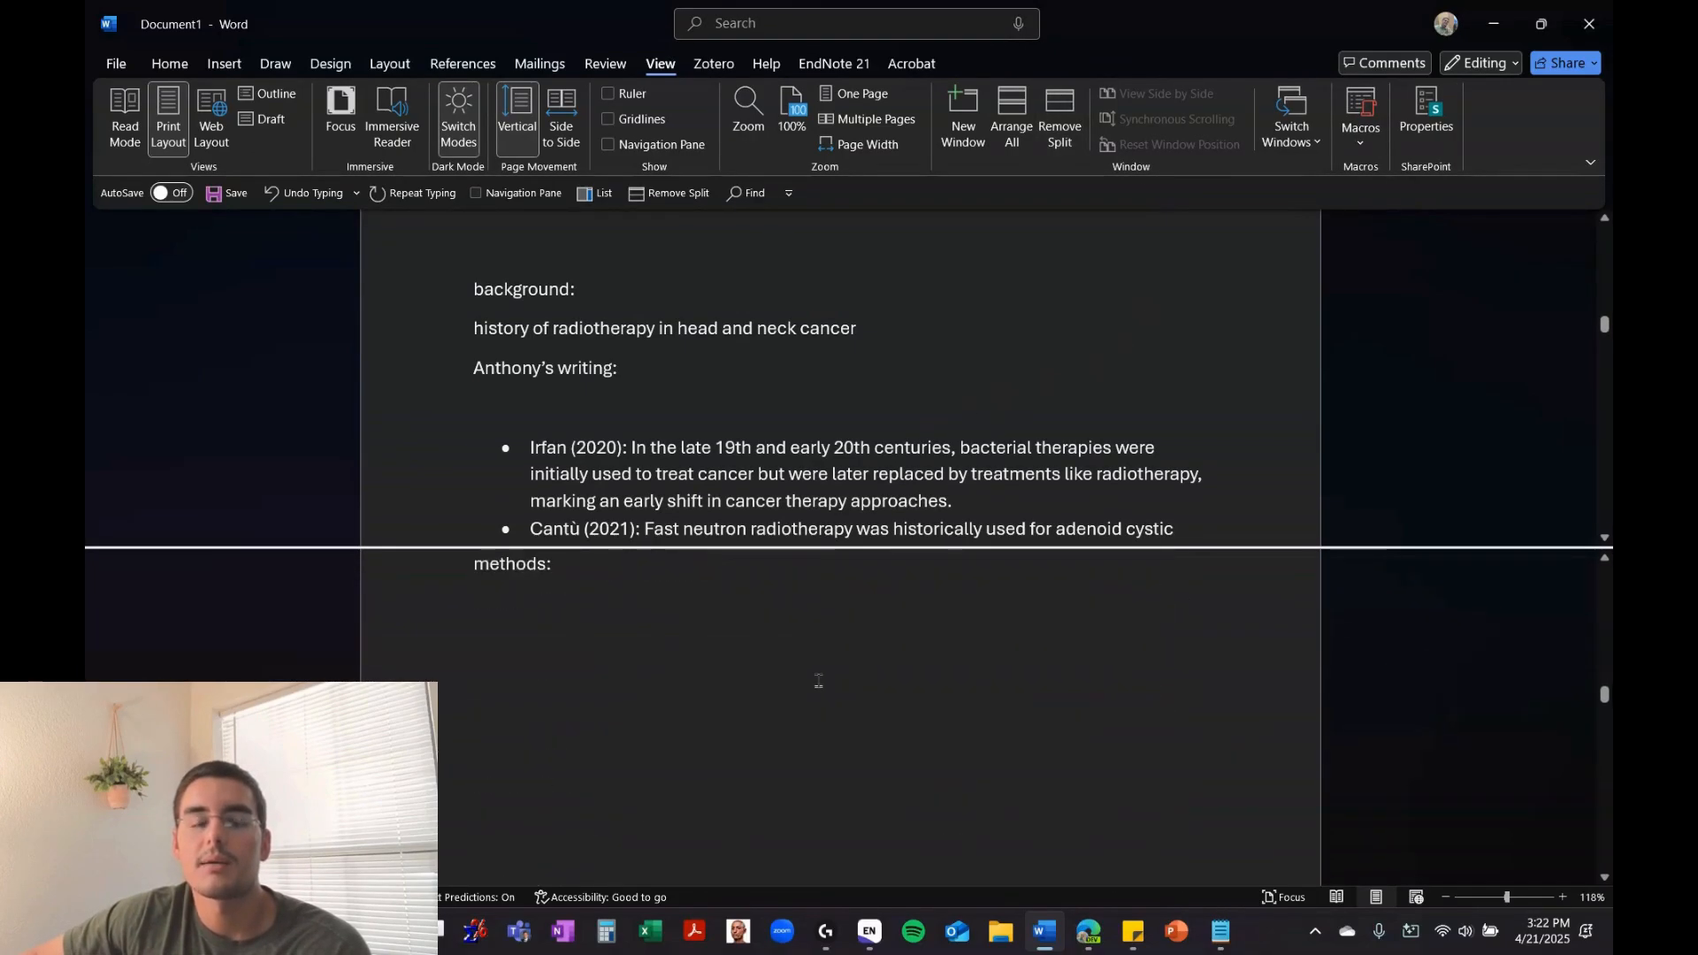
scroll(818, 681, "down", 3)
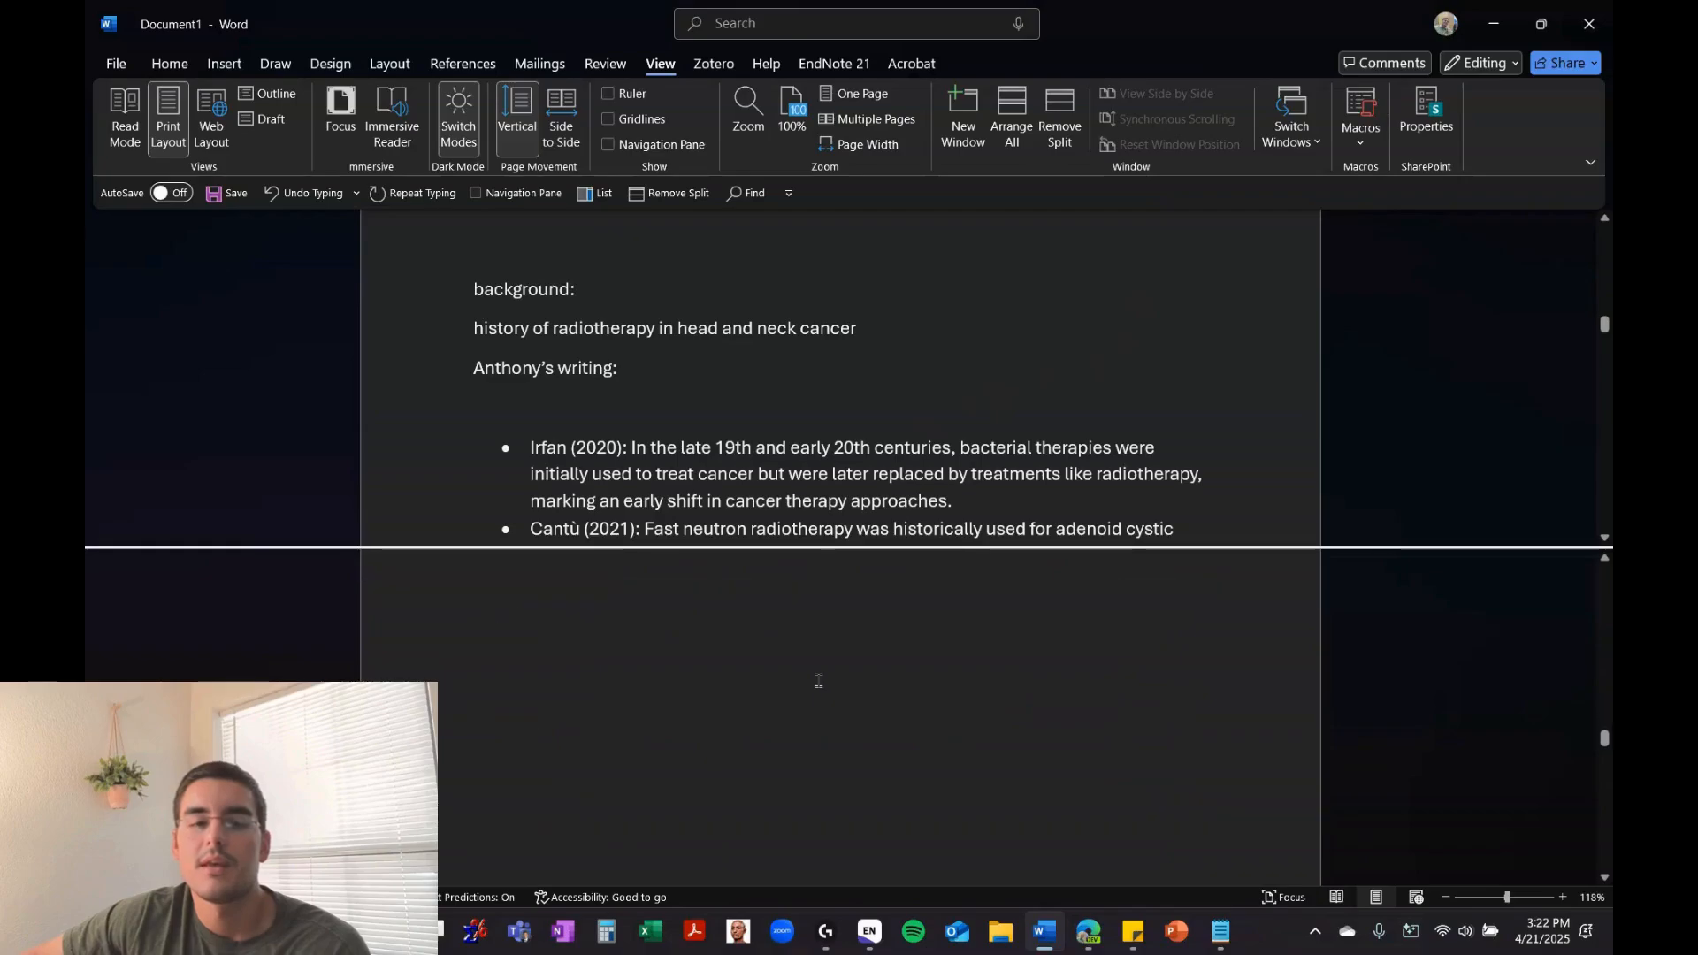
scroll(743, 480, "up", 5)
scroll(747, 476, "down", 5)
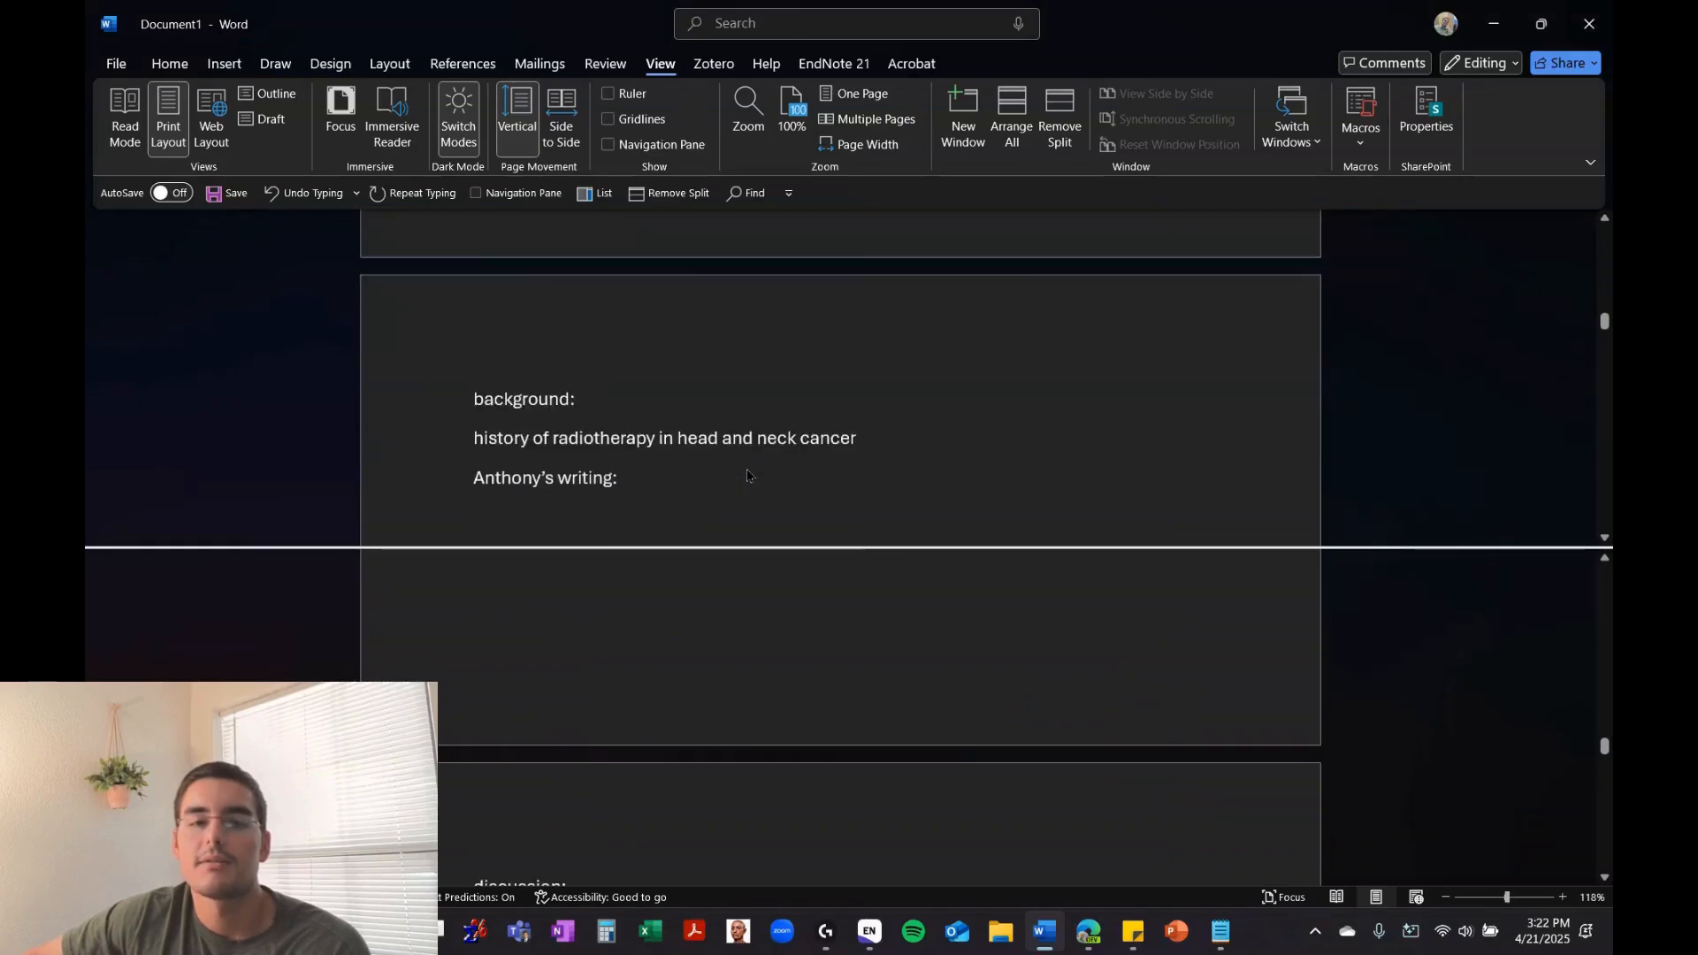
left_click(727, 288)
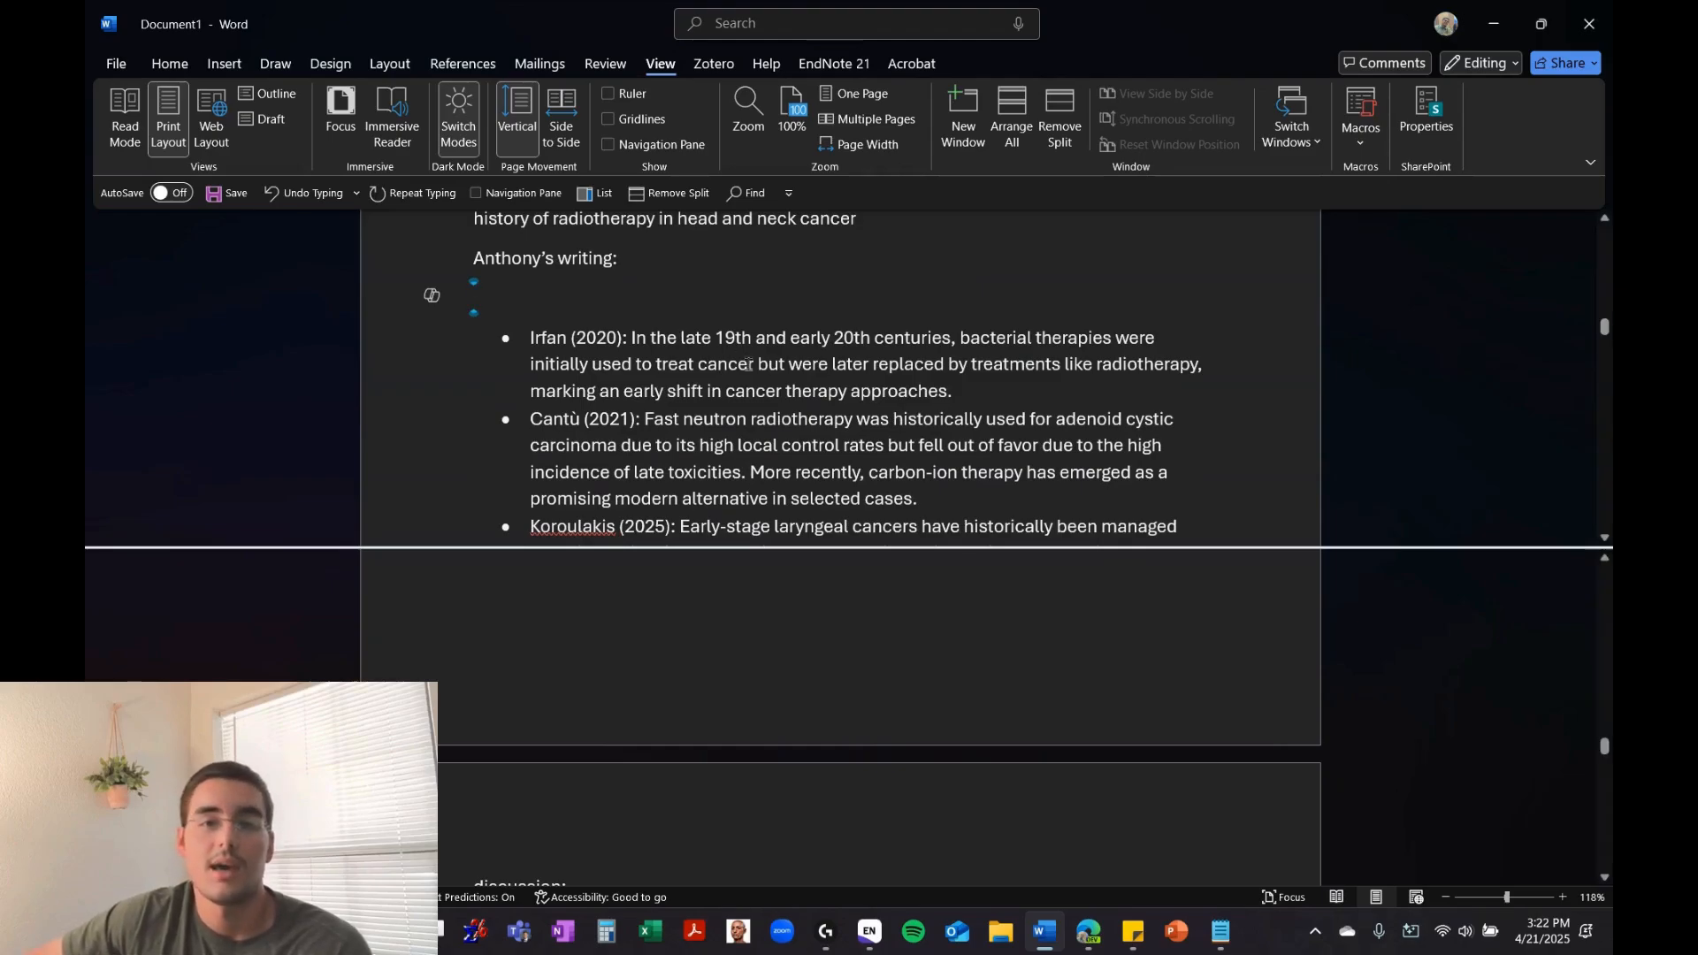
scroll(858, 736, "up", 3)
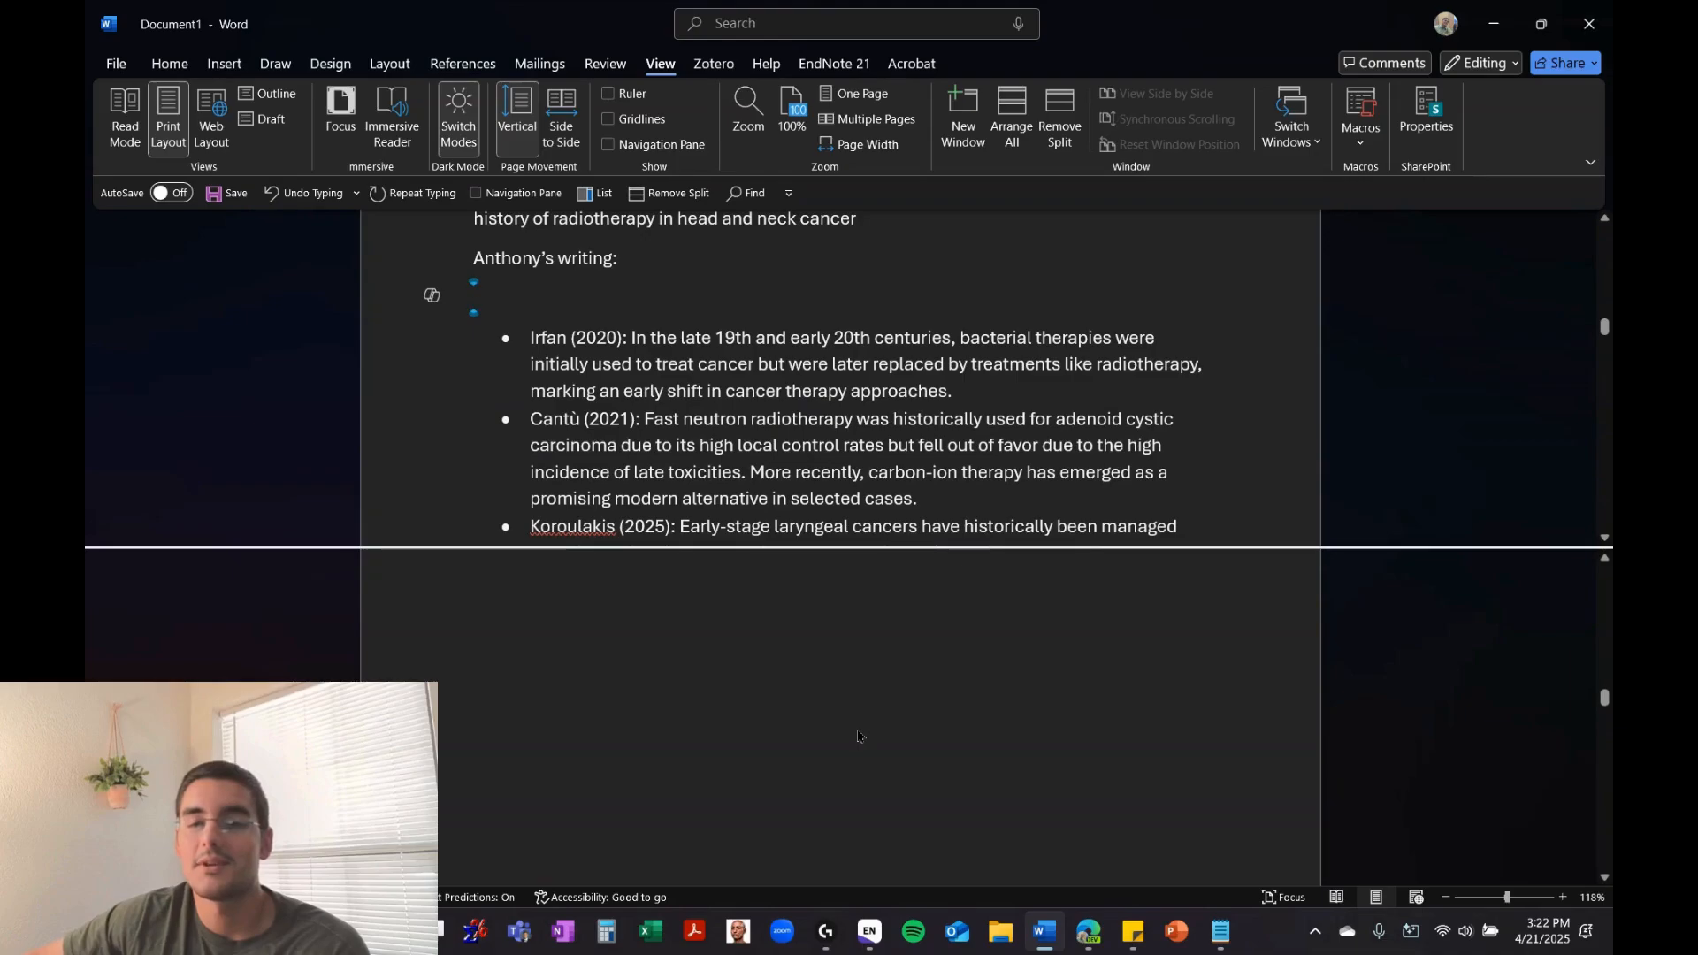
scroll(858, 736, "up", 3)
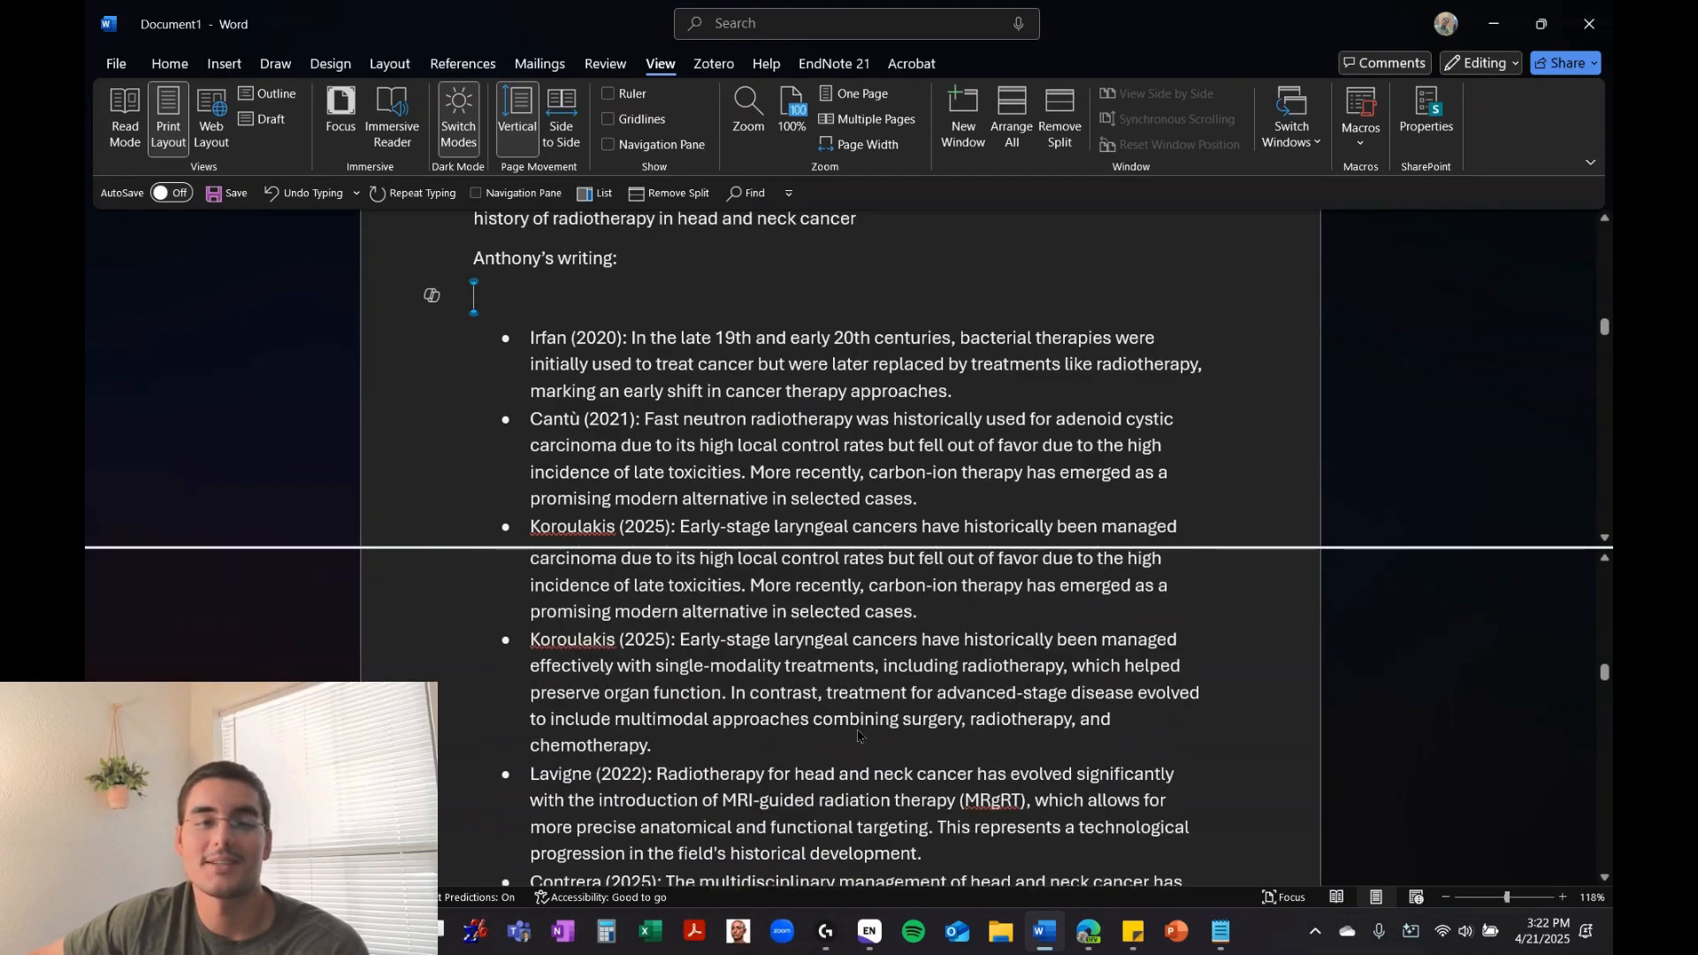
scroll(858, 736, "down", 1)
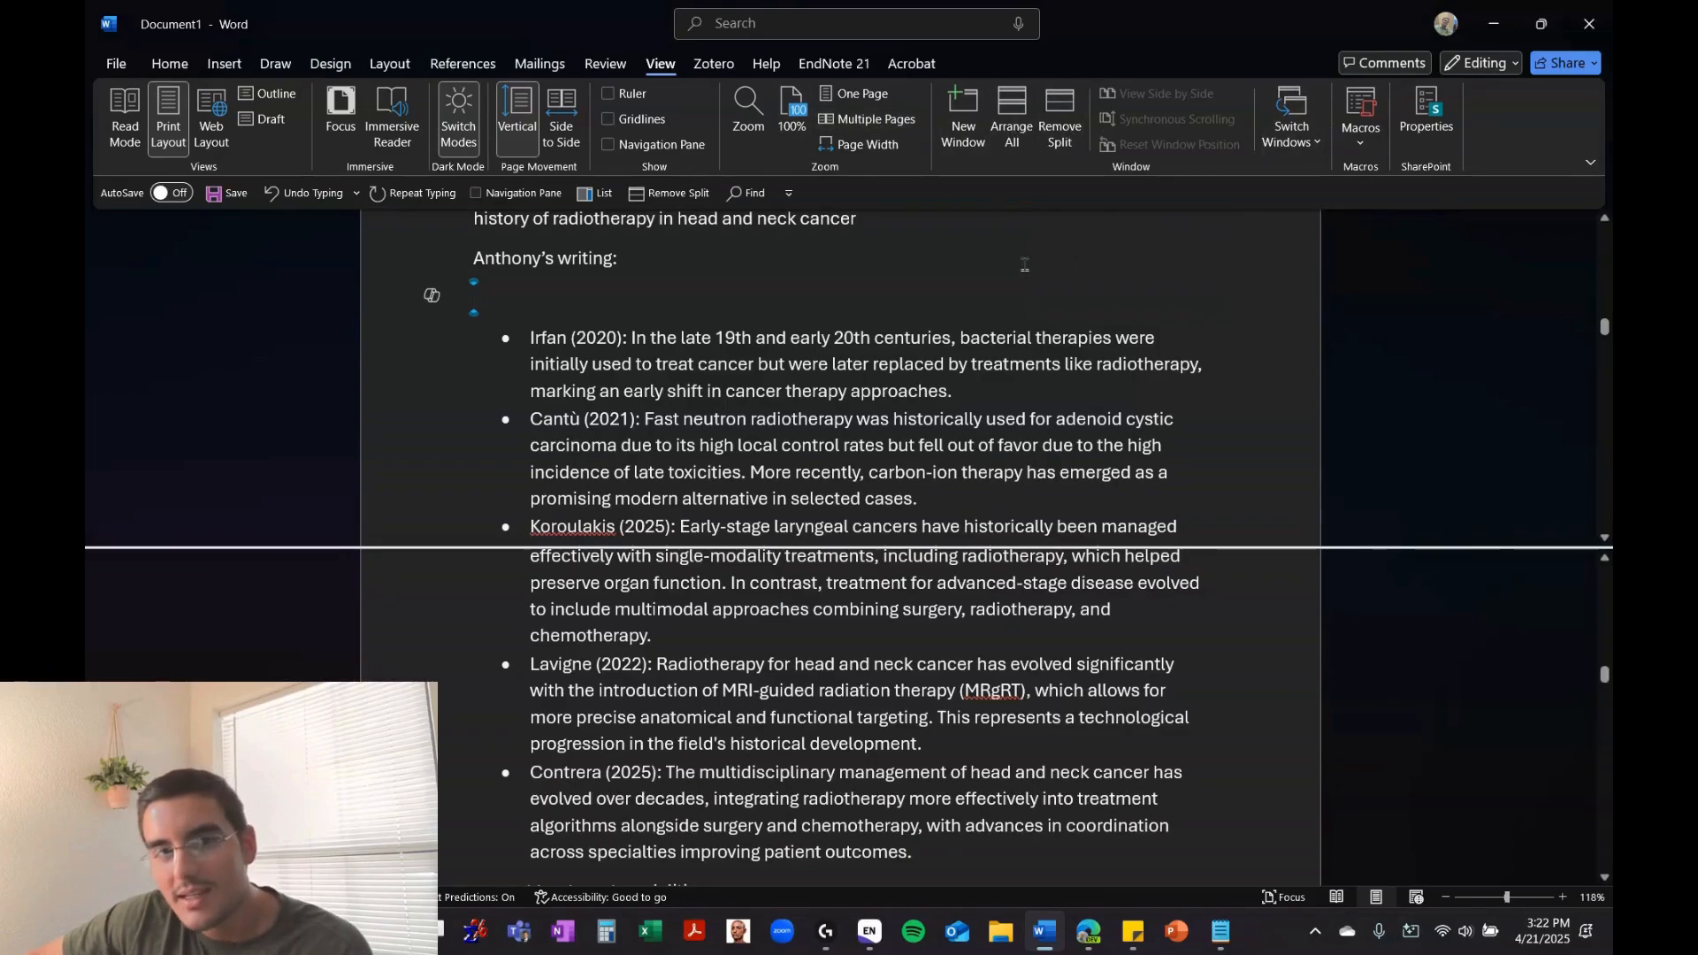
Check the options for adding the split command to the Quick Access Toolbar, leaving them unchanged
right_click(1072, 142)
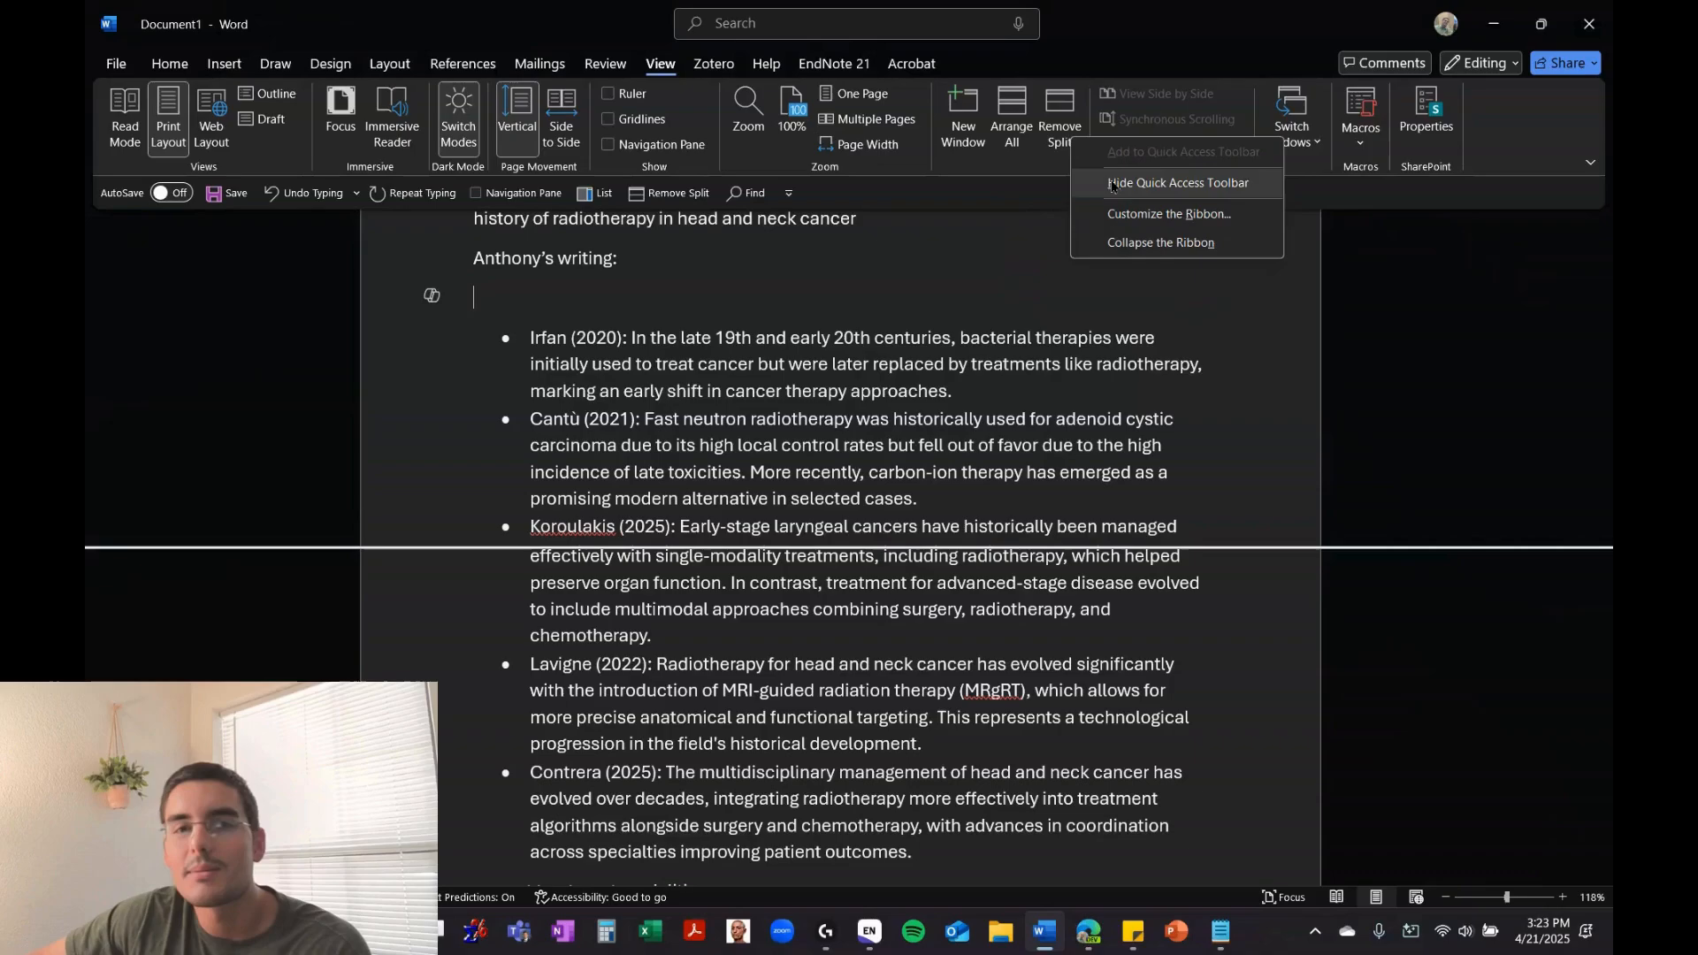
left_click(1009, 214)
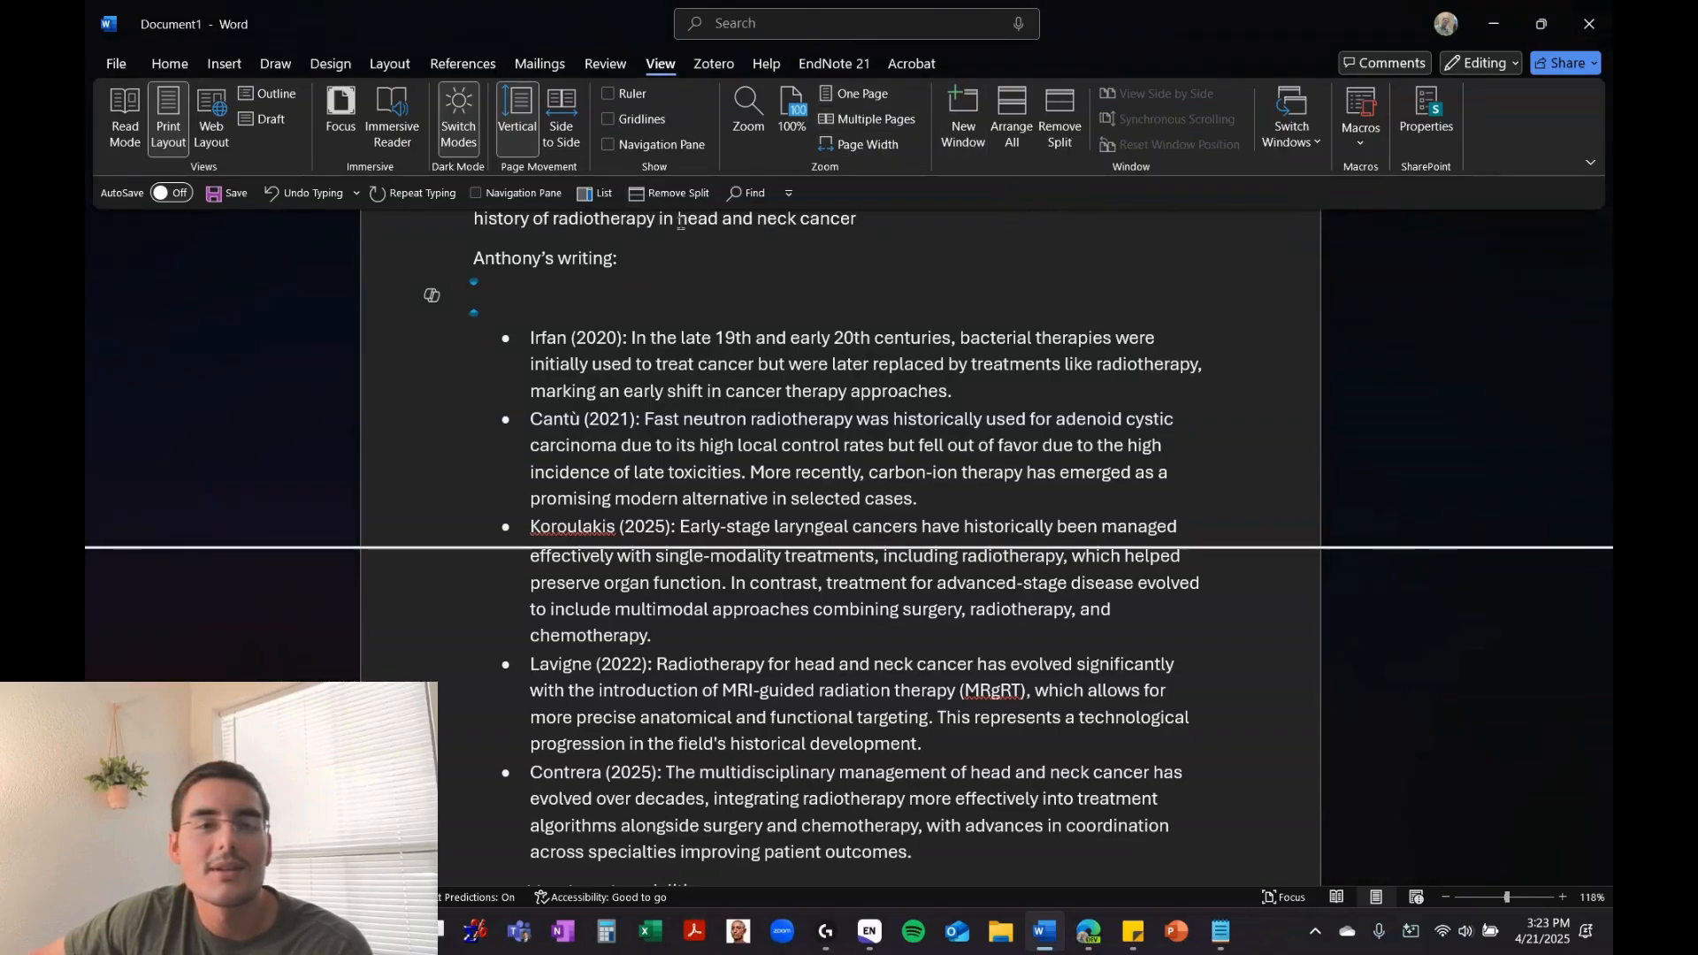
scroll(814, 411, "up", 1)
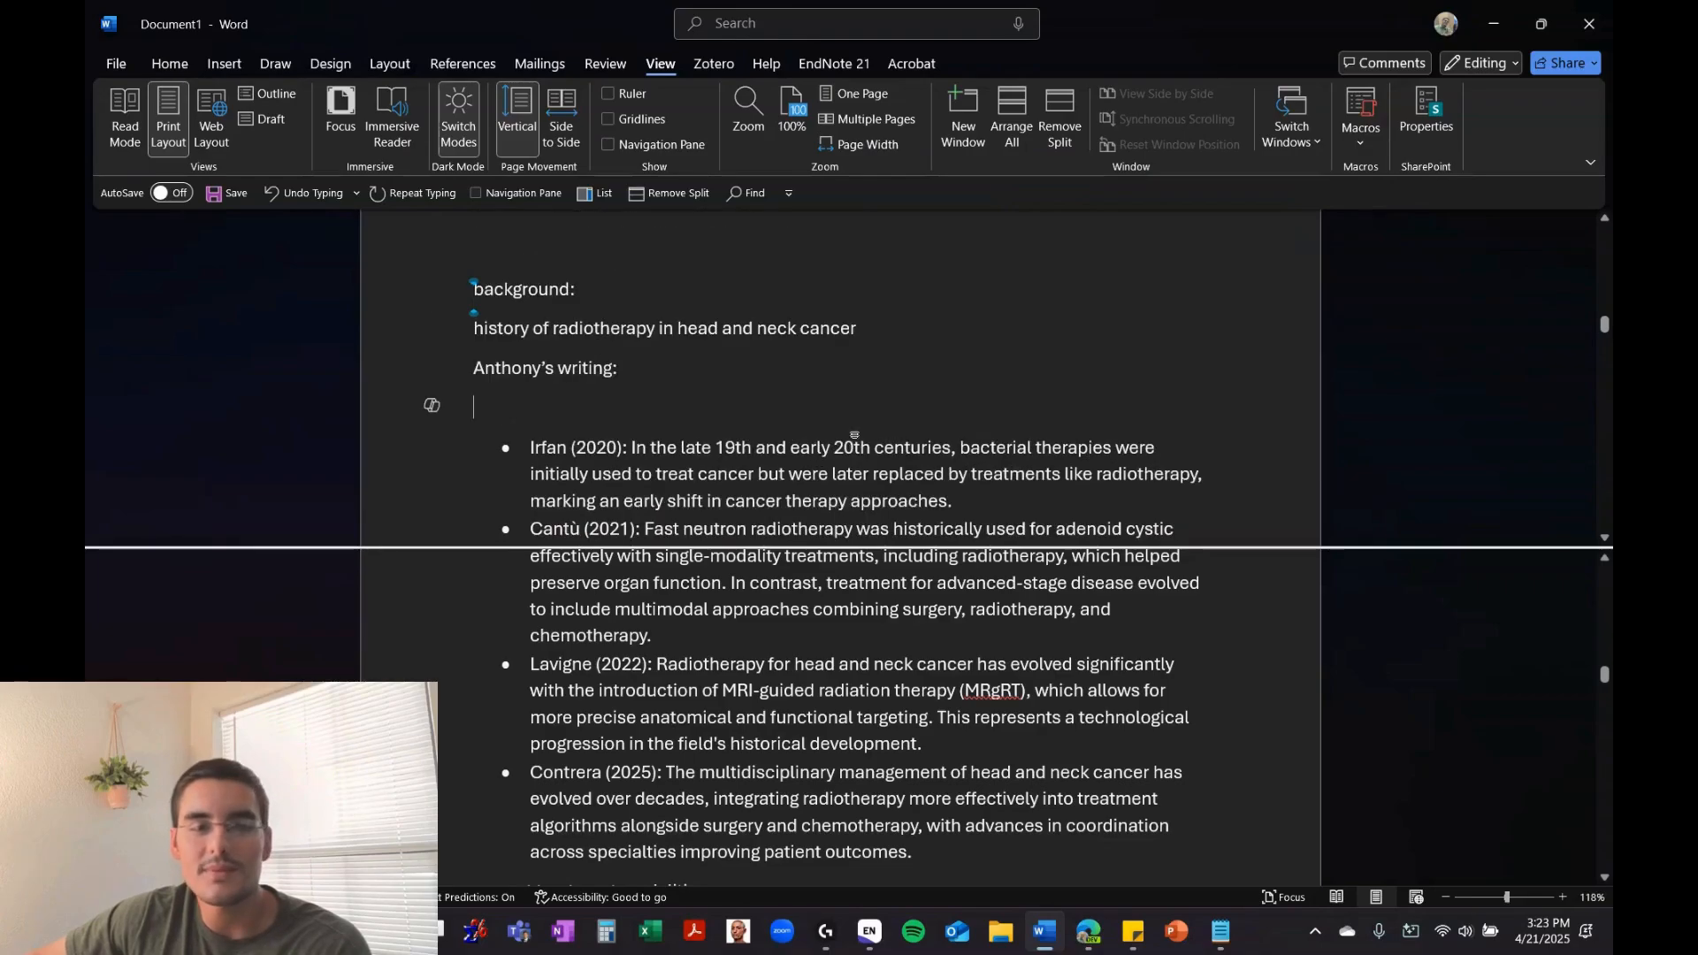
scroll(856, 429, "down", 1)
scroll(899, 404, "up", 1)
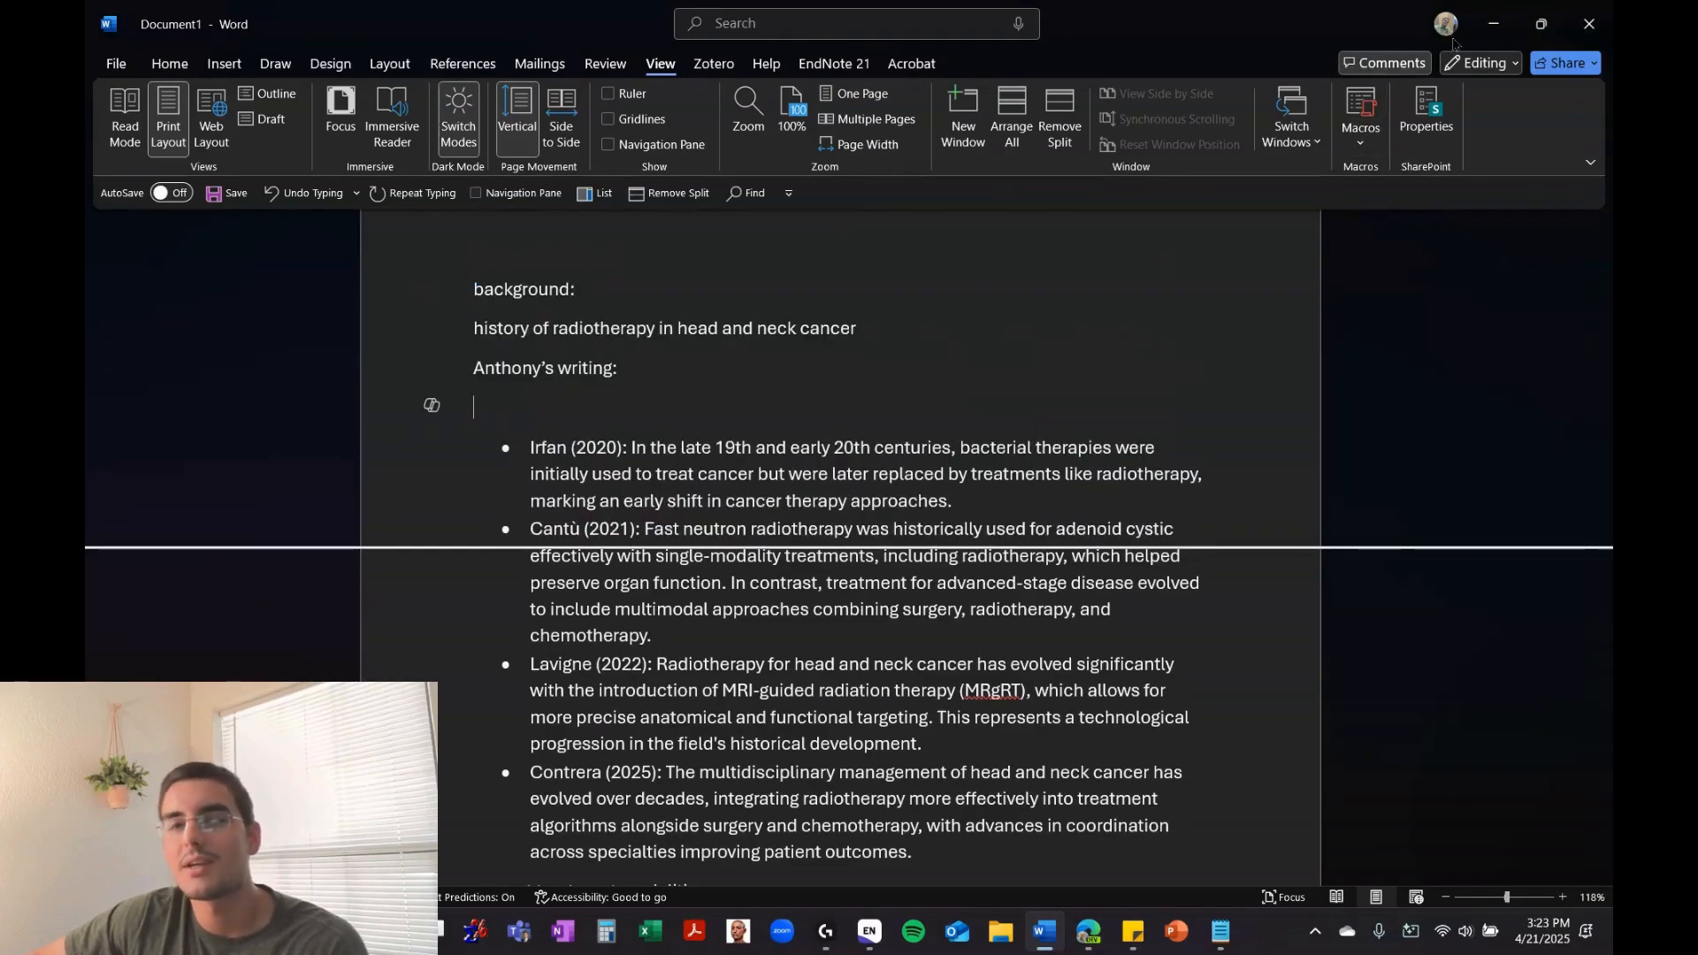
Switch to the Edge browser, open OneDrive in a new tab with the window maximized, and create a blank online Word document
left_click(1495, 26)
left_click(731, 15)
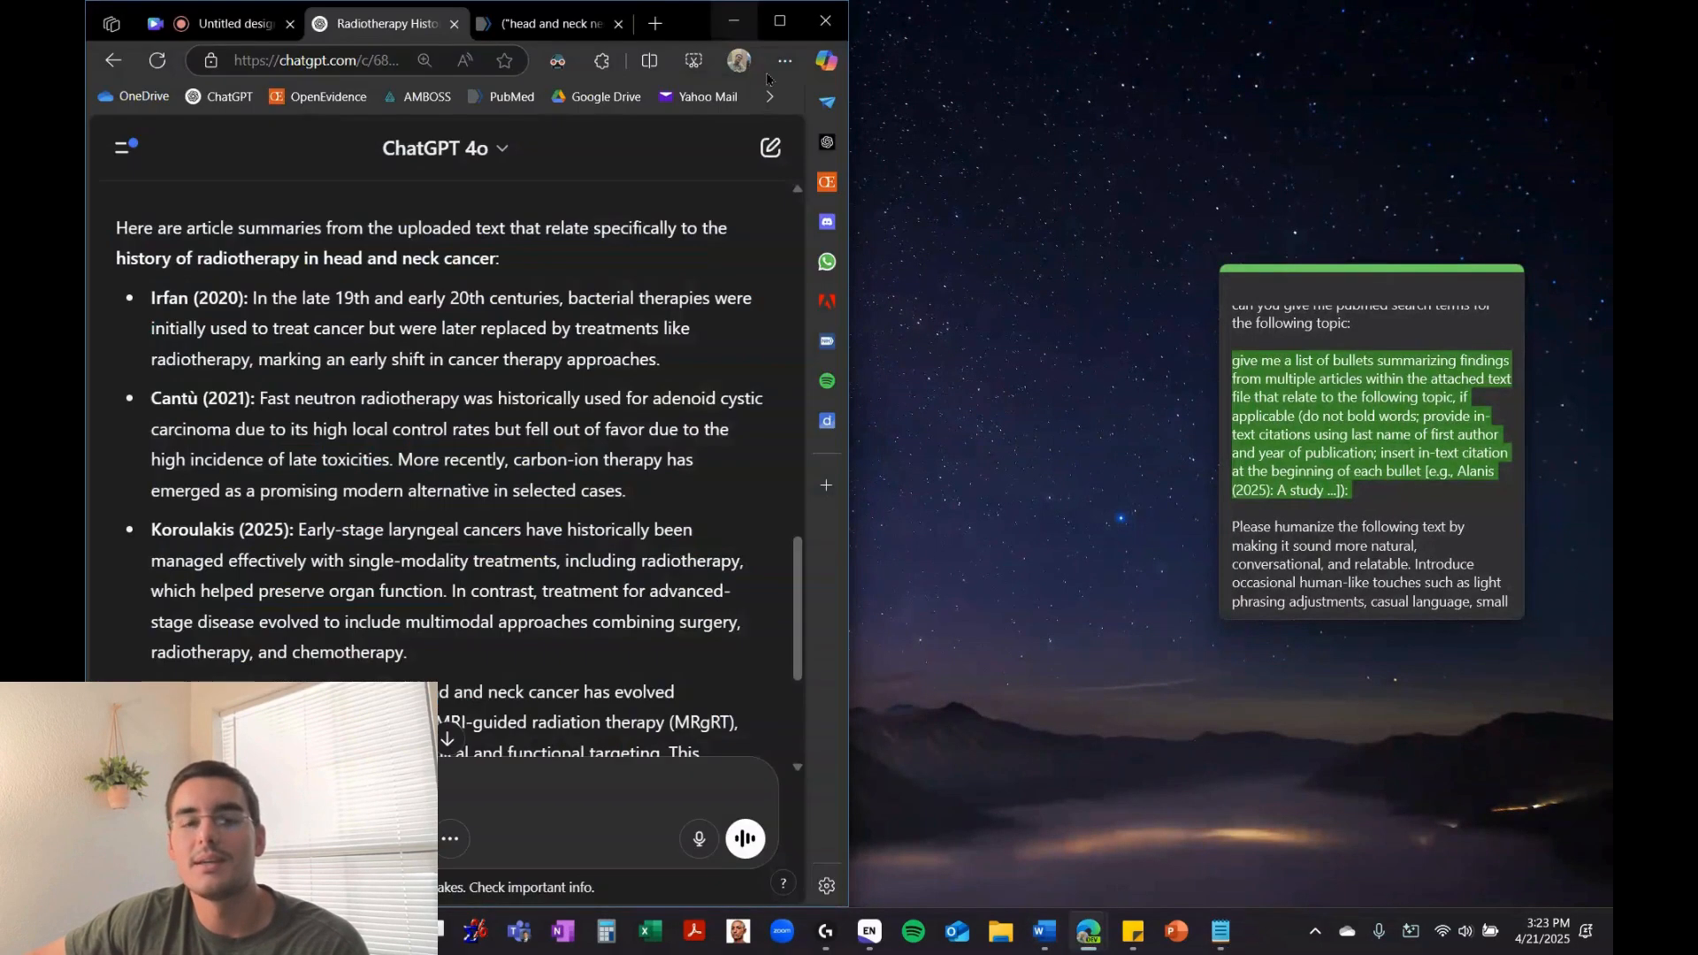
left_click(655, 23)
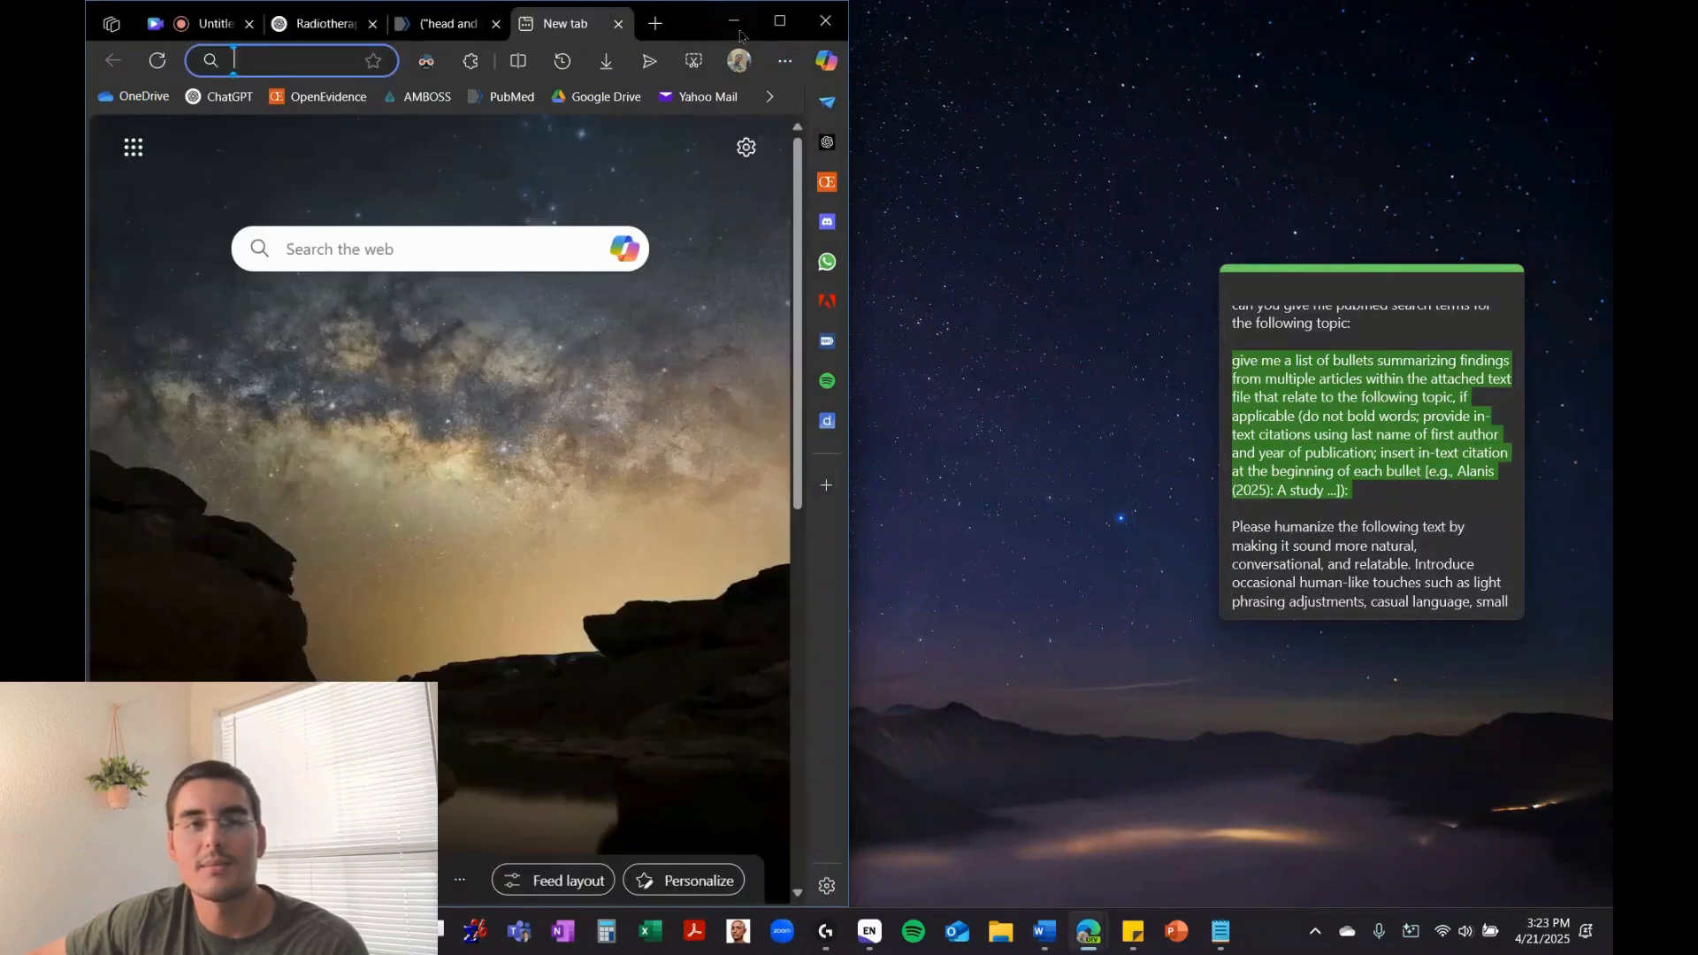
left_click(780, 20)
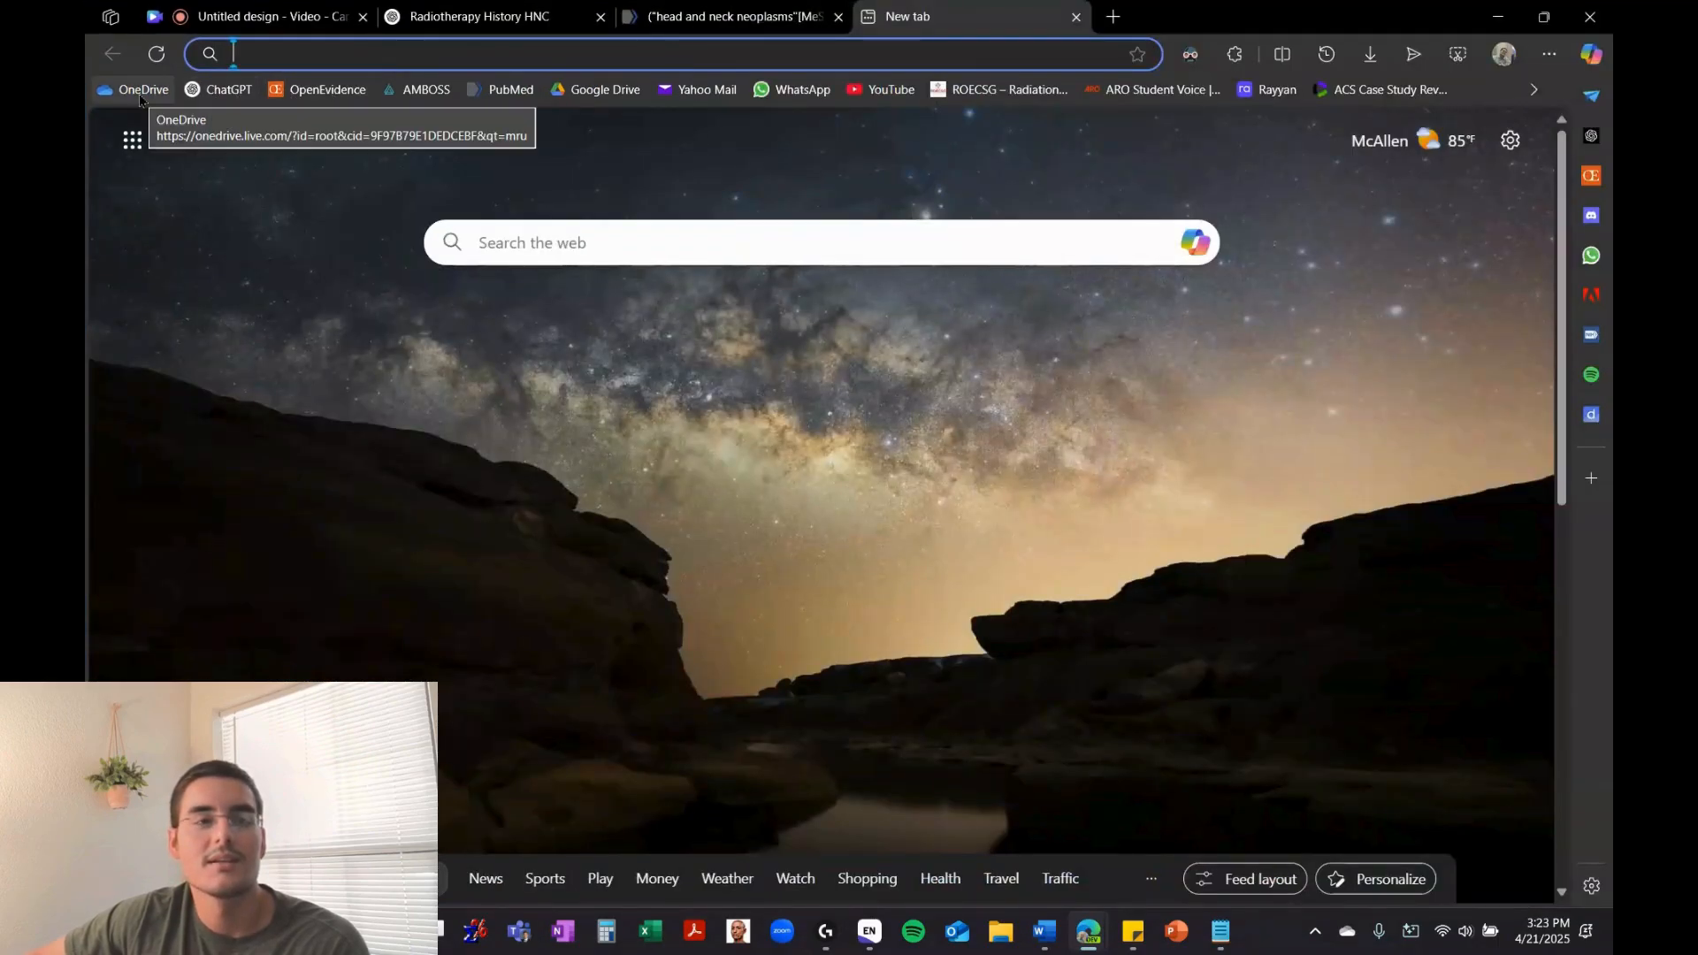
left_click(140, 92)
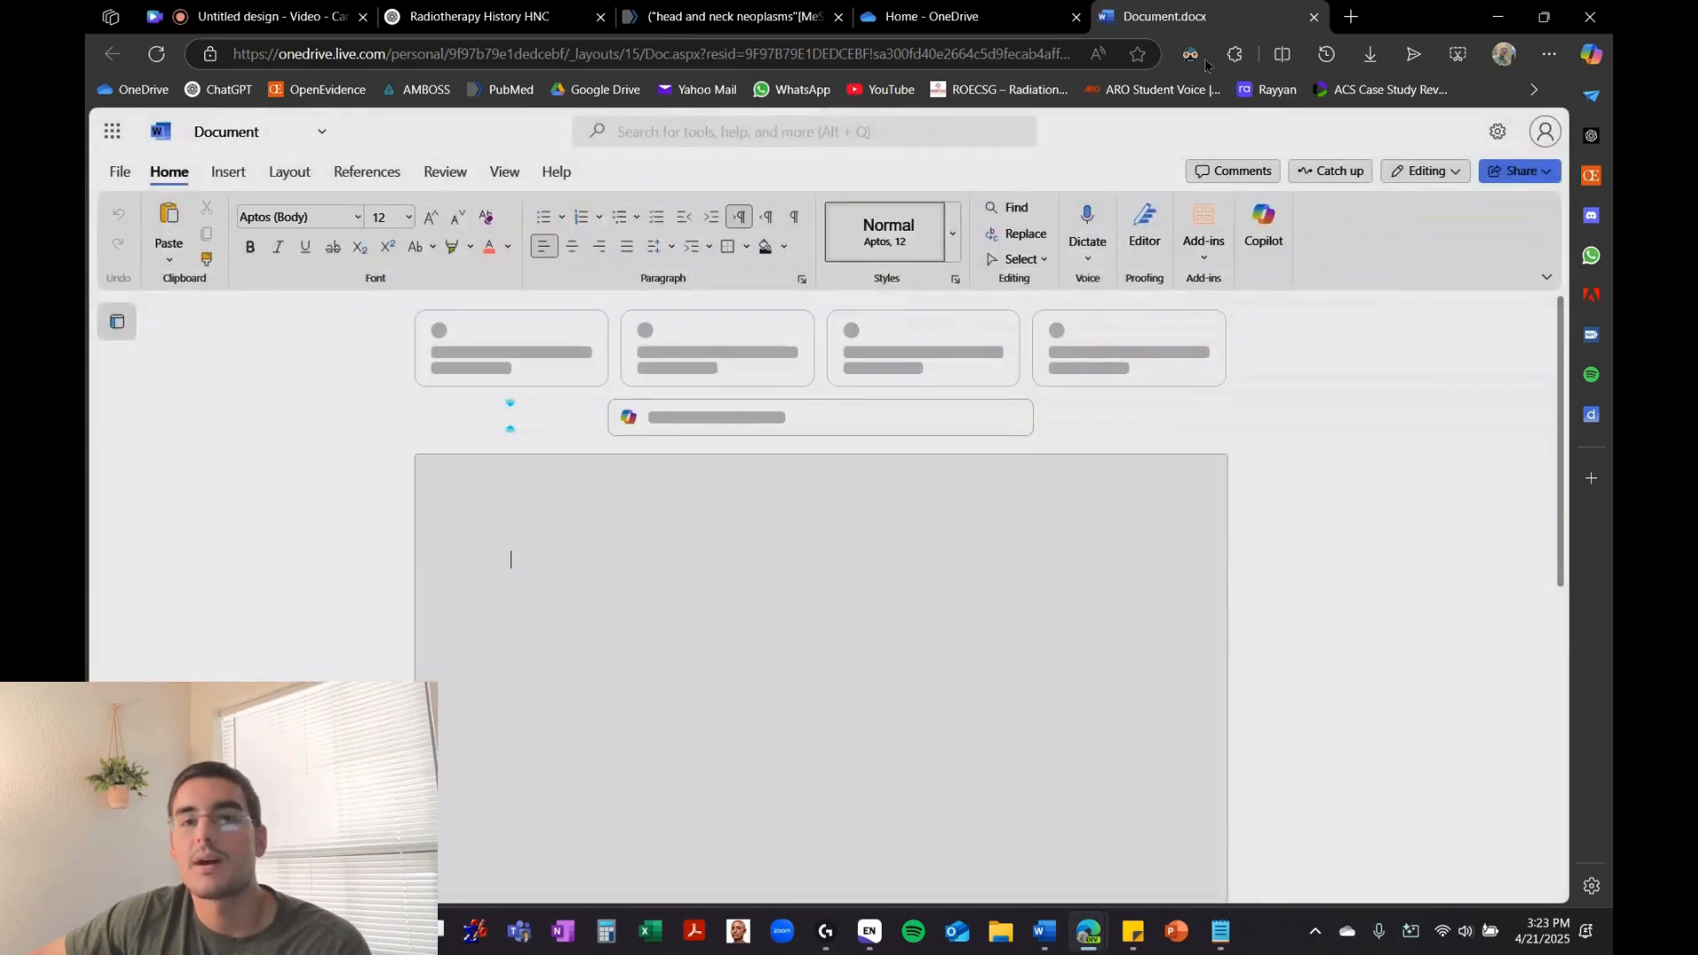
Turn off the Dark Reader extension for onedrive.live.com
left_click(1187, 62)
left_click(1162, 133)
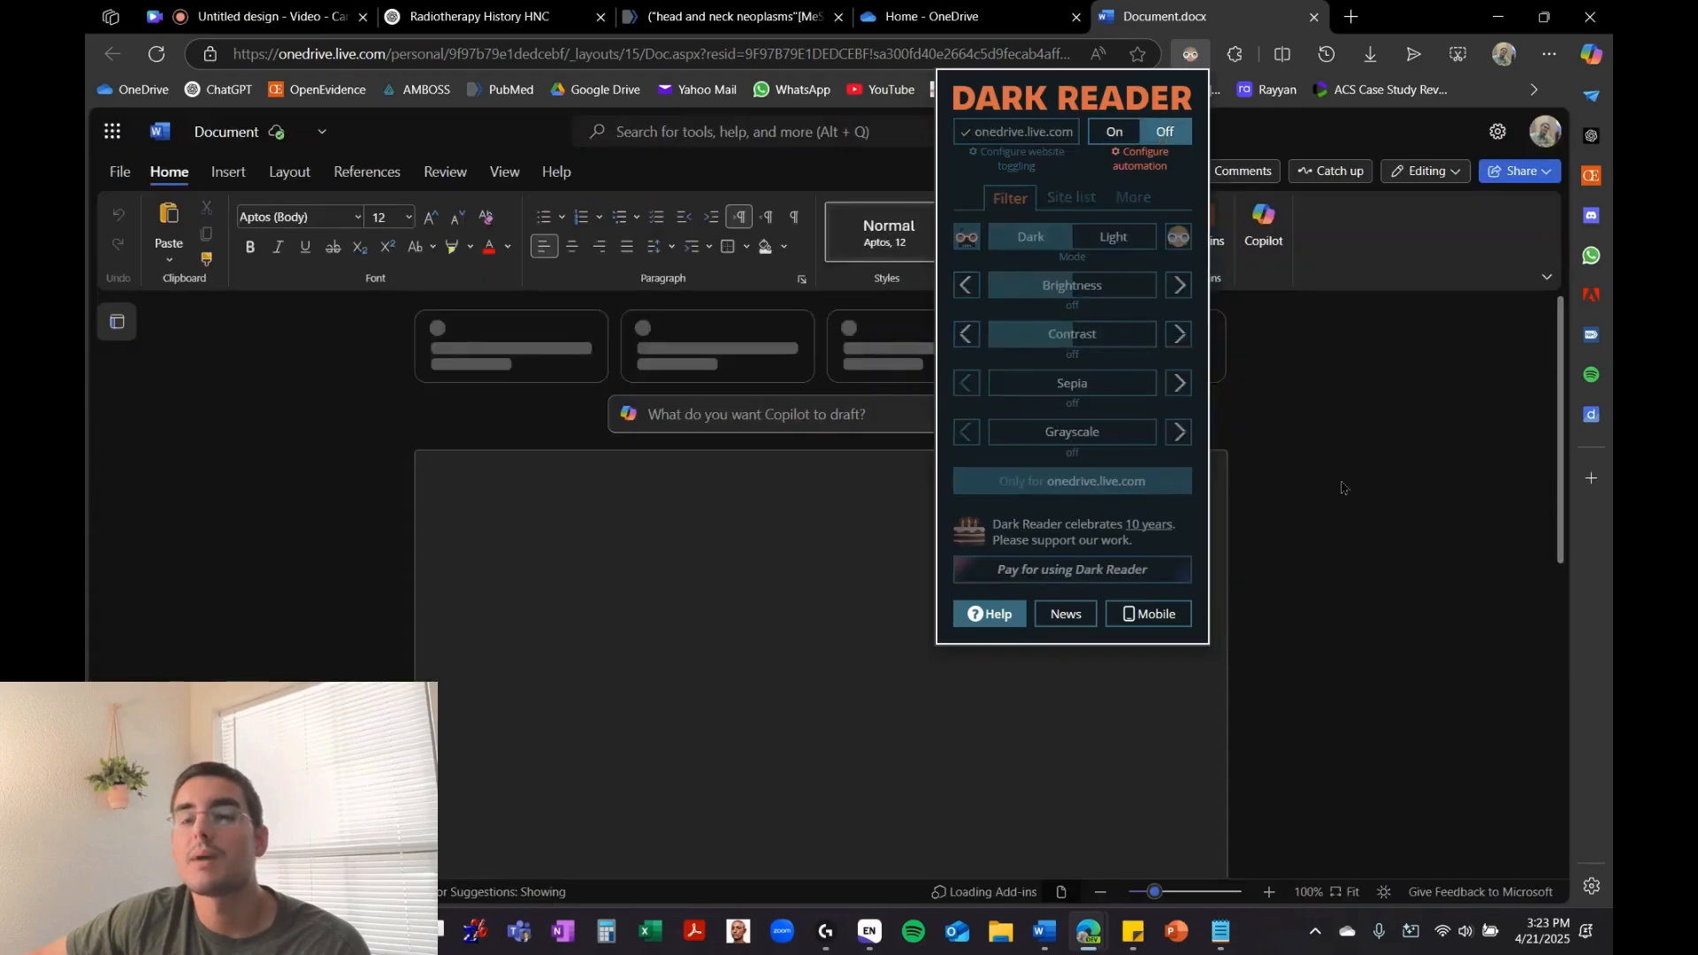
left_click(851, 641)
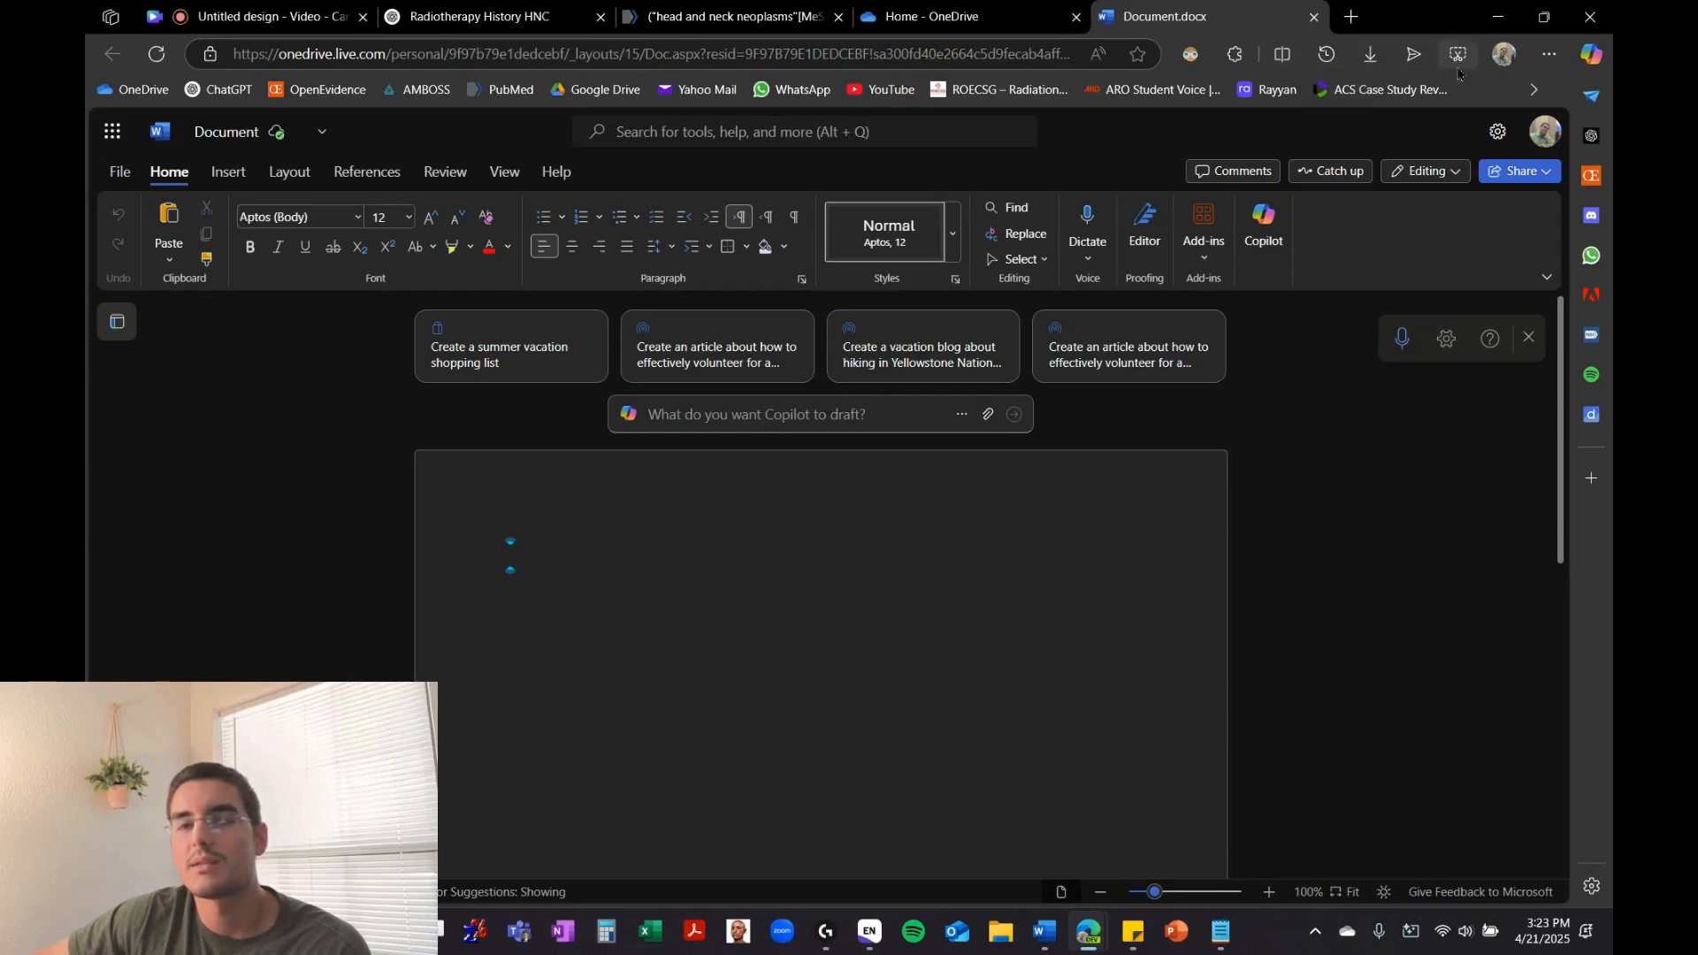
Display the blank online Word document side by side with itself in the browser's split screen
left_click(1550, 55)
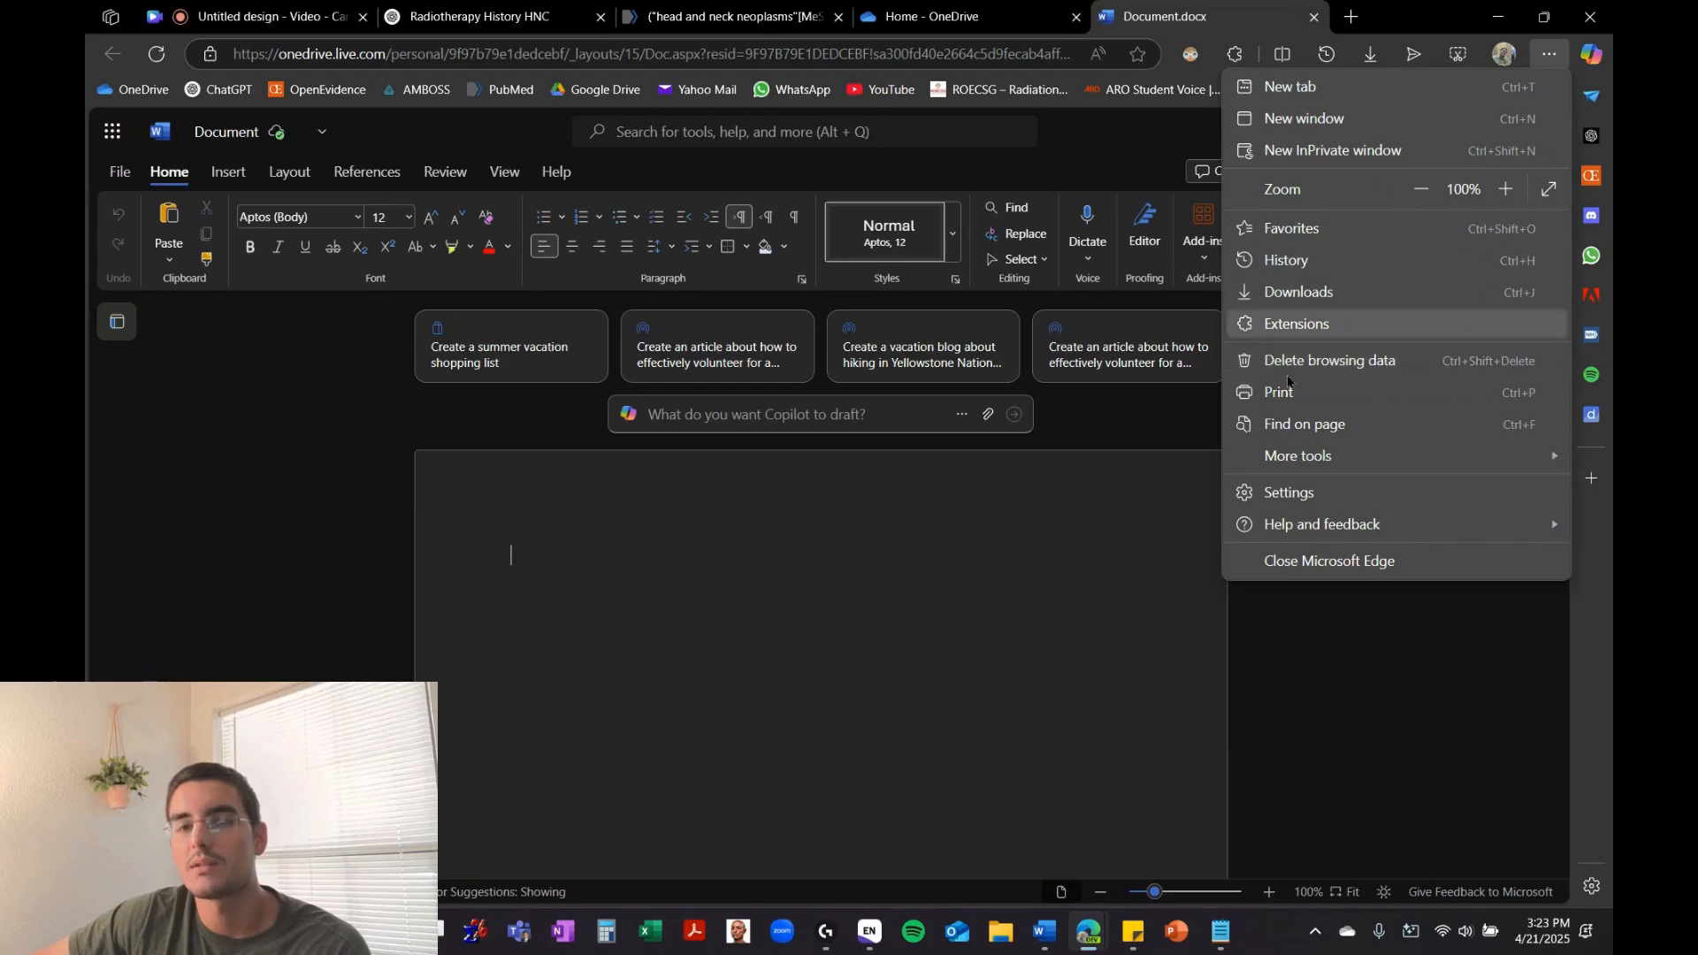
left_click(999, 644)
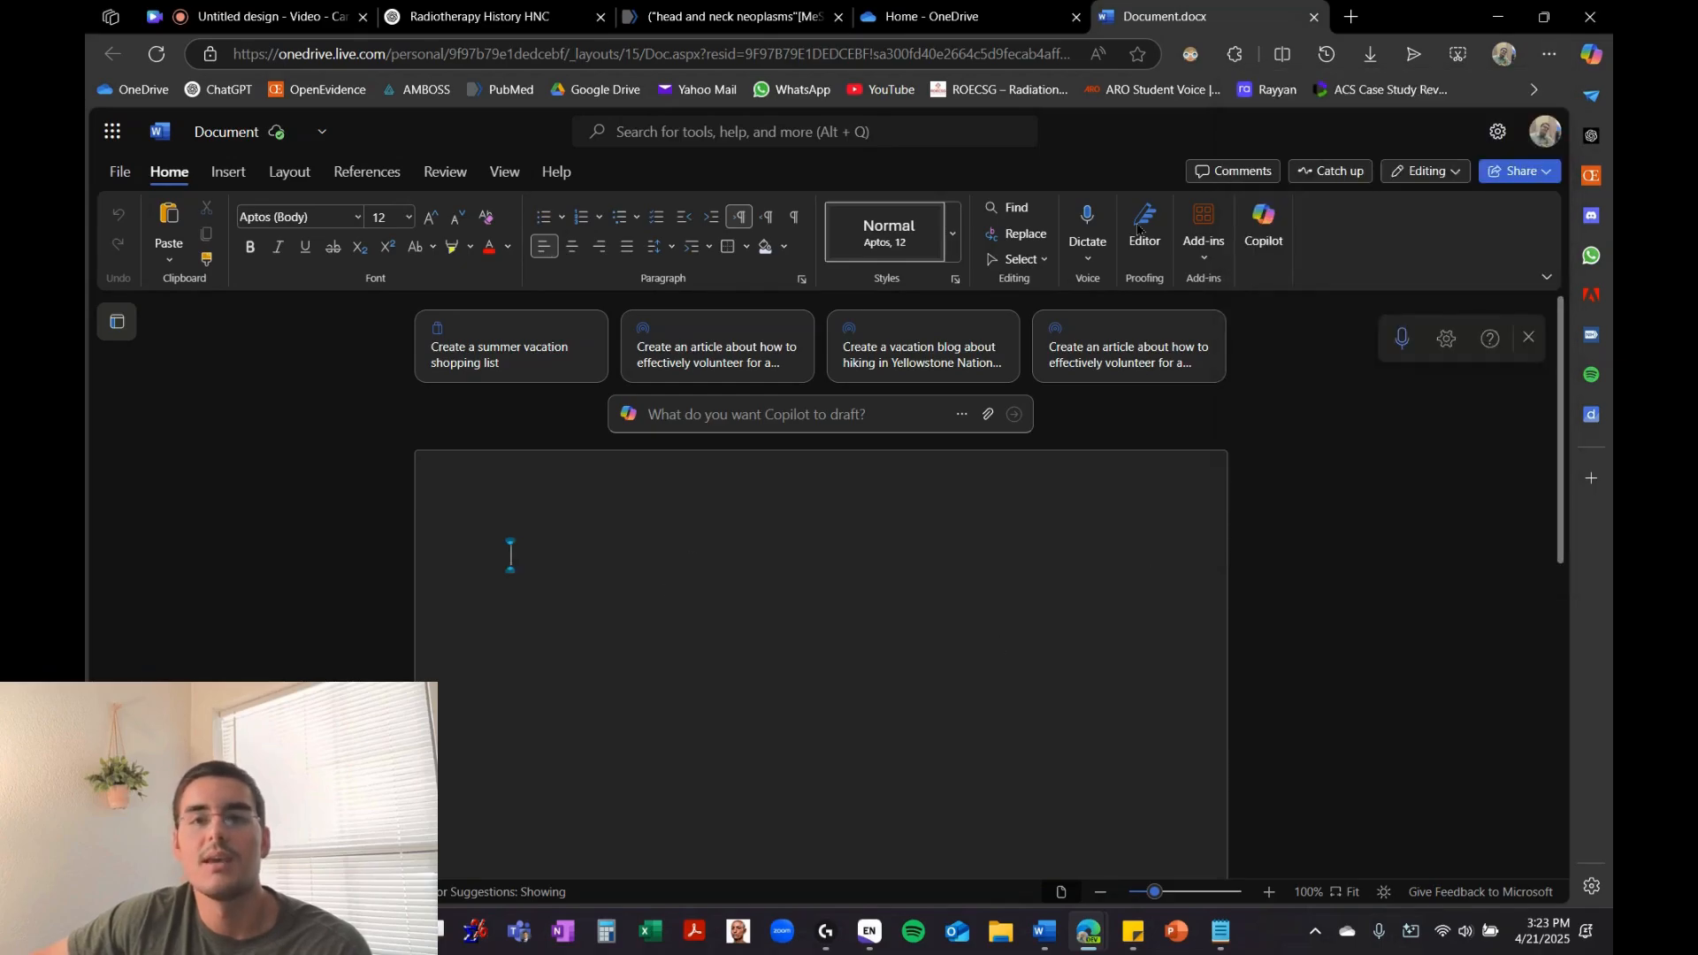
left_click(1283, 55)
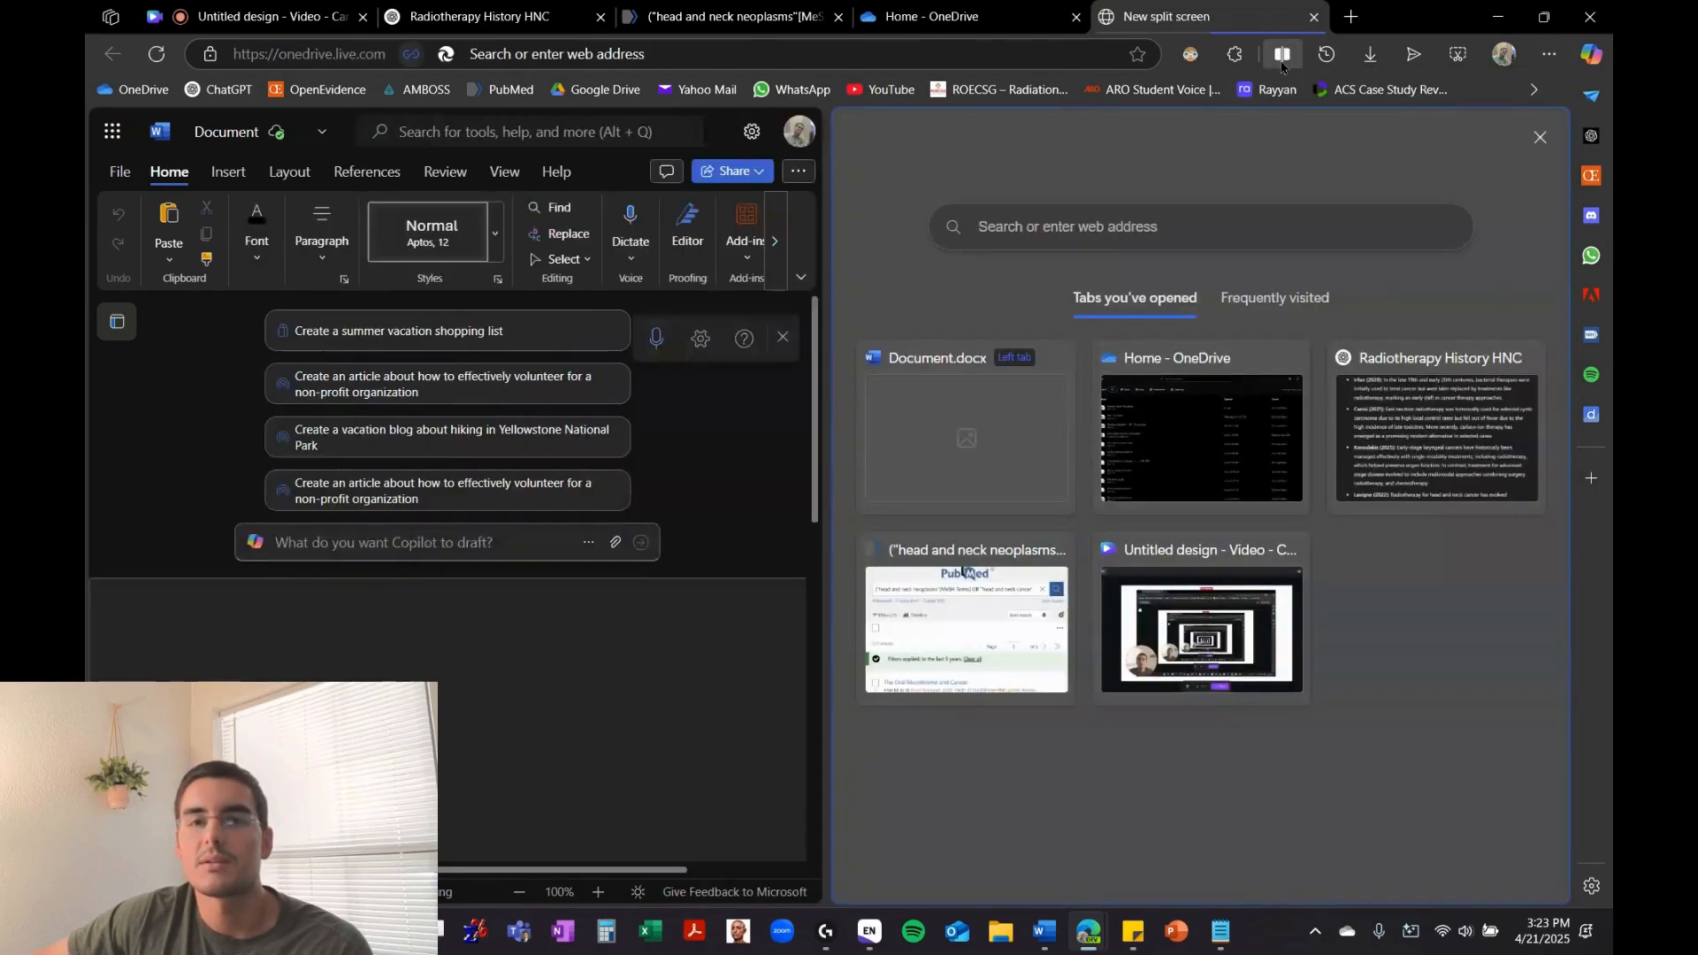
left_click(981, 457)
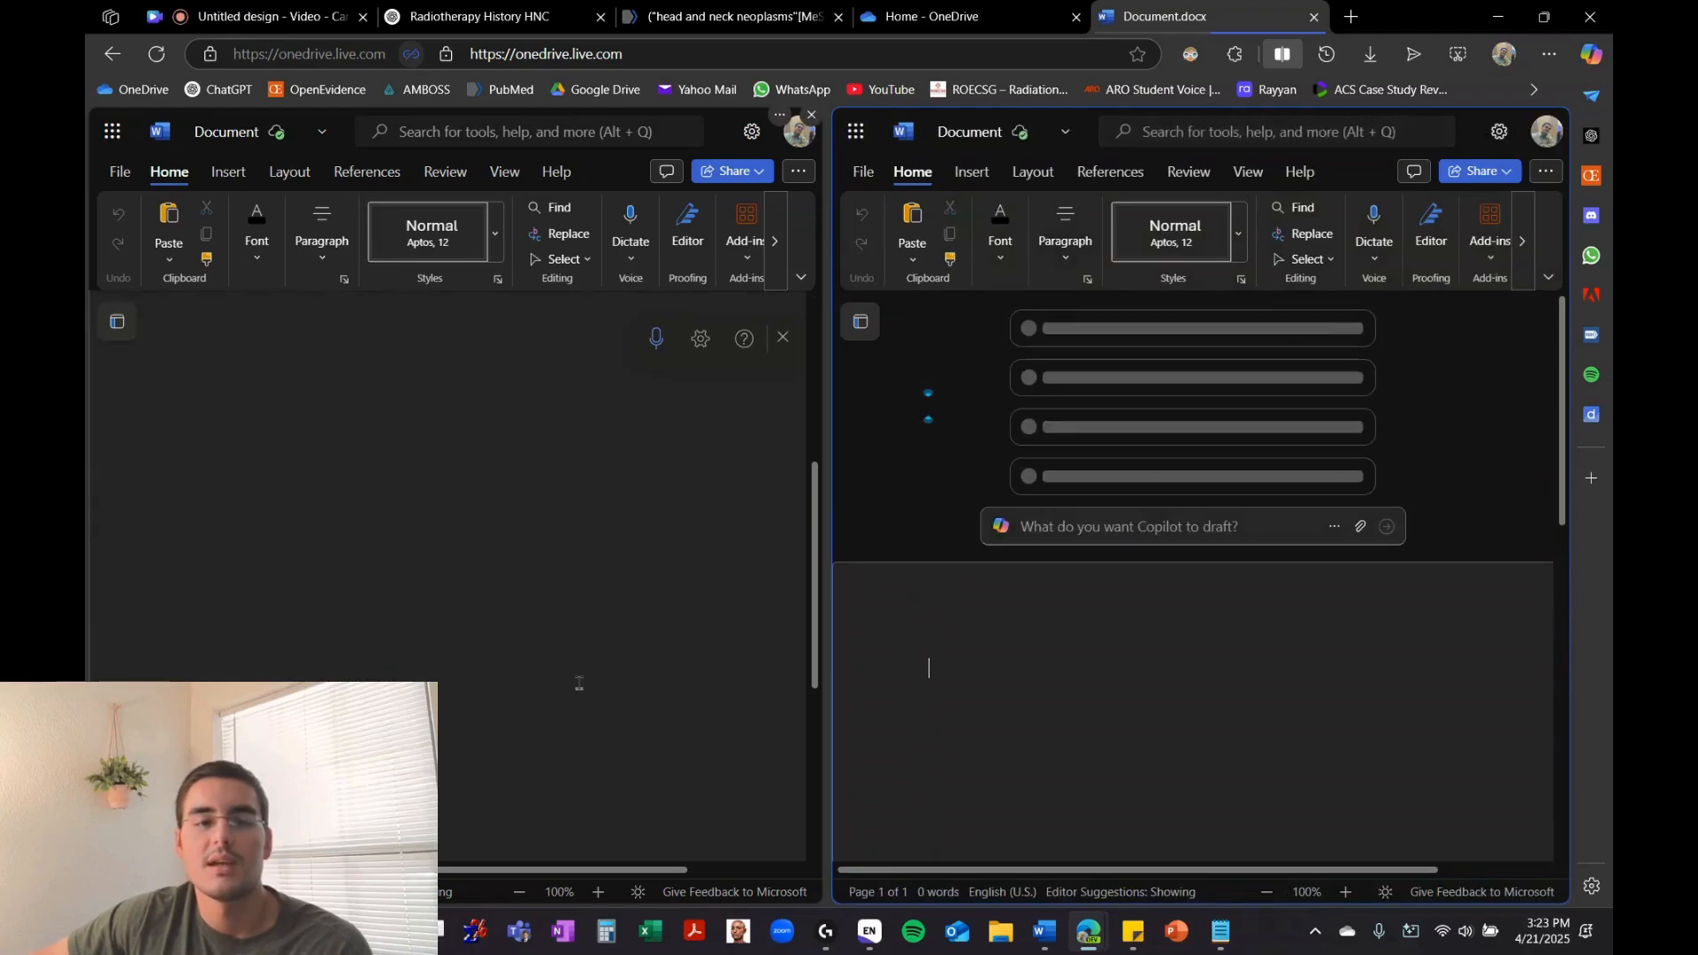
scroll(1108, 632, "down", 2)
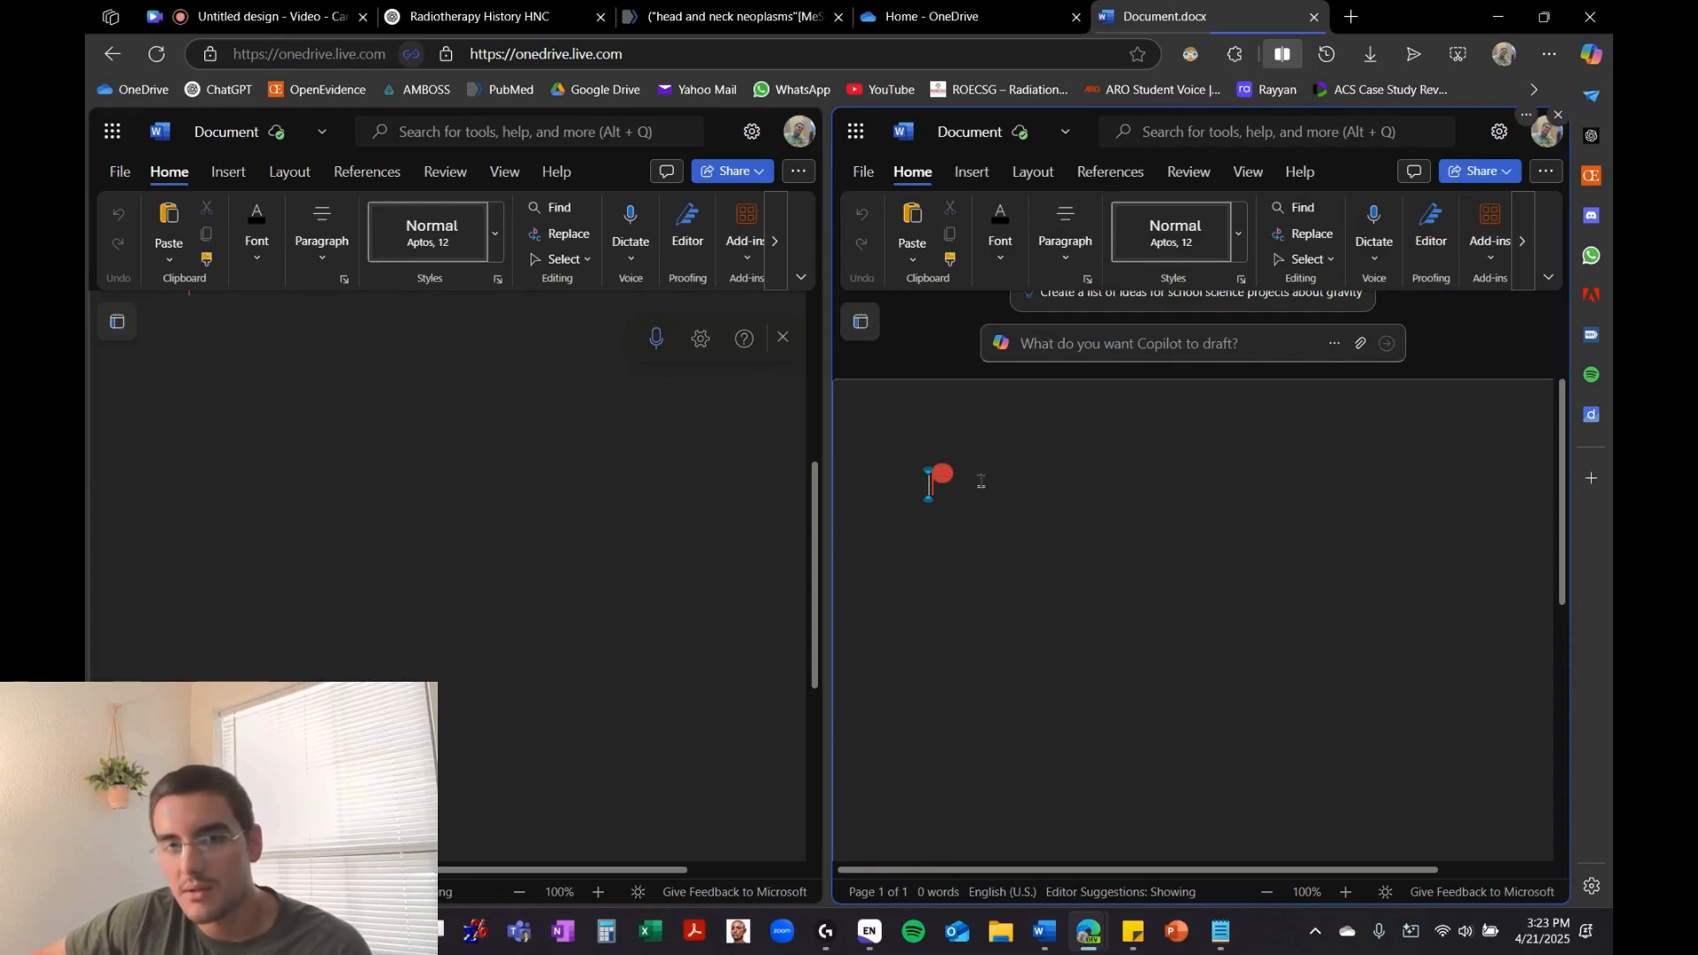
scroll(619, 551, "up", 2)
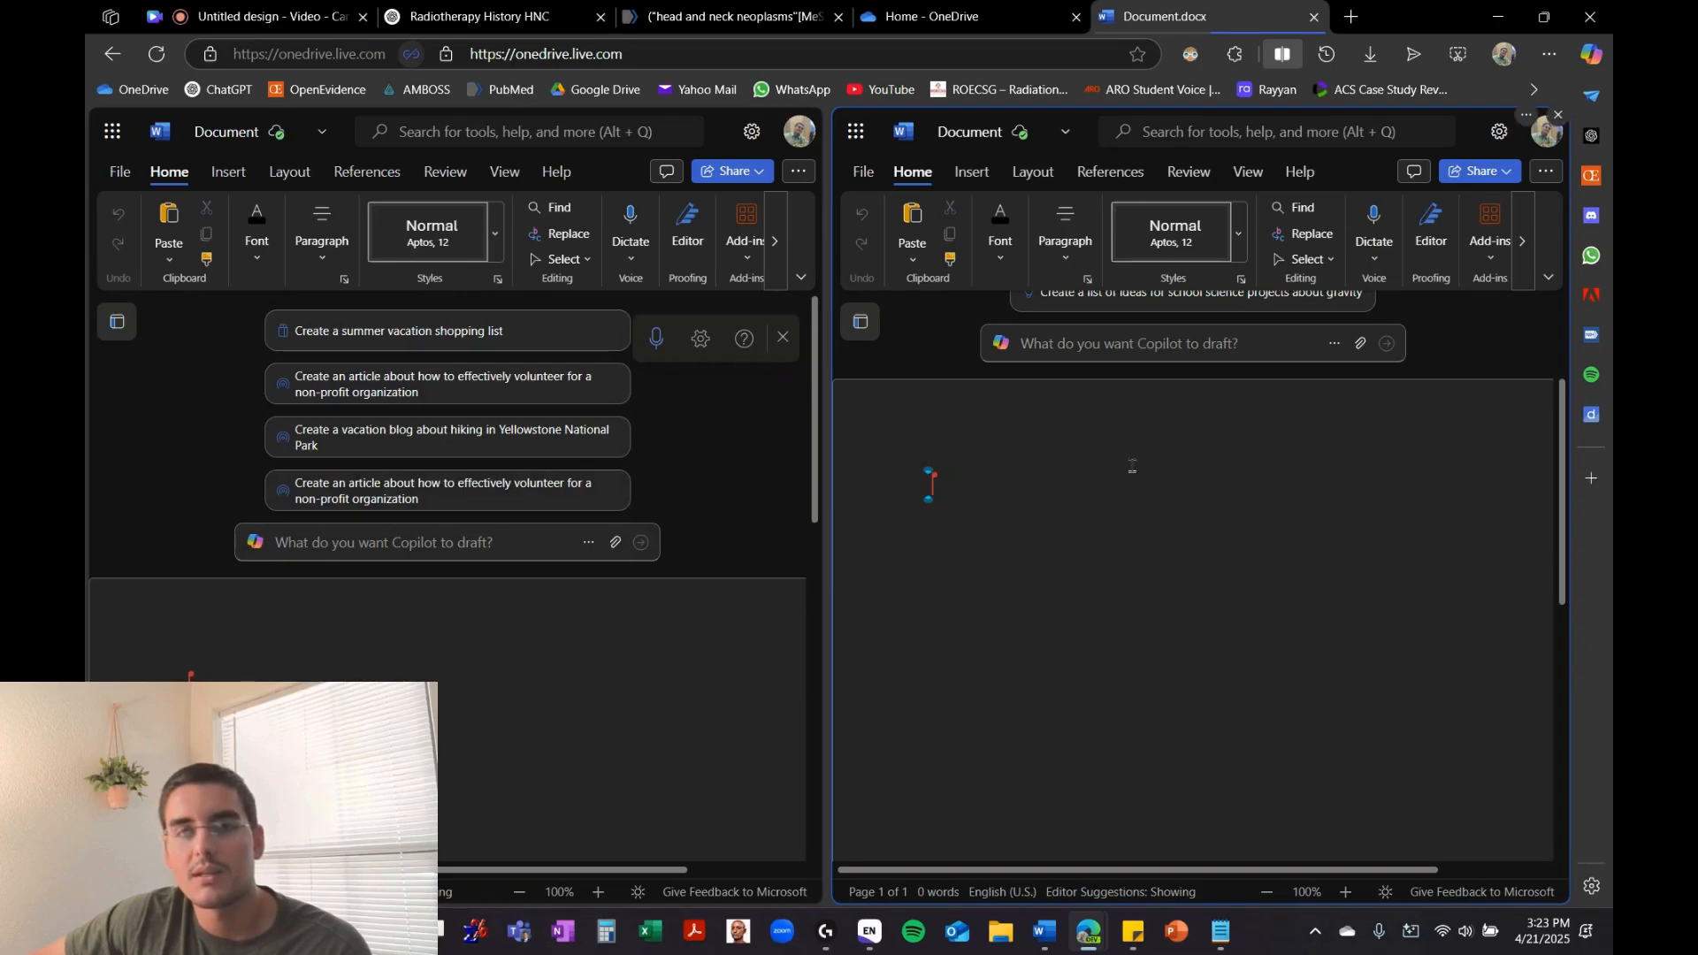
Try the split document at half-screen width, place the cursor in each pane, and close the second pane
left_click_drag(1400, 16, 87, 265)
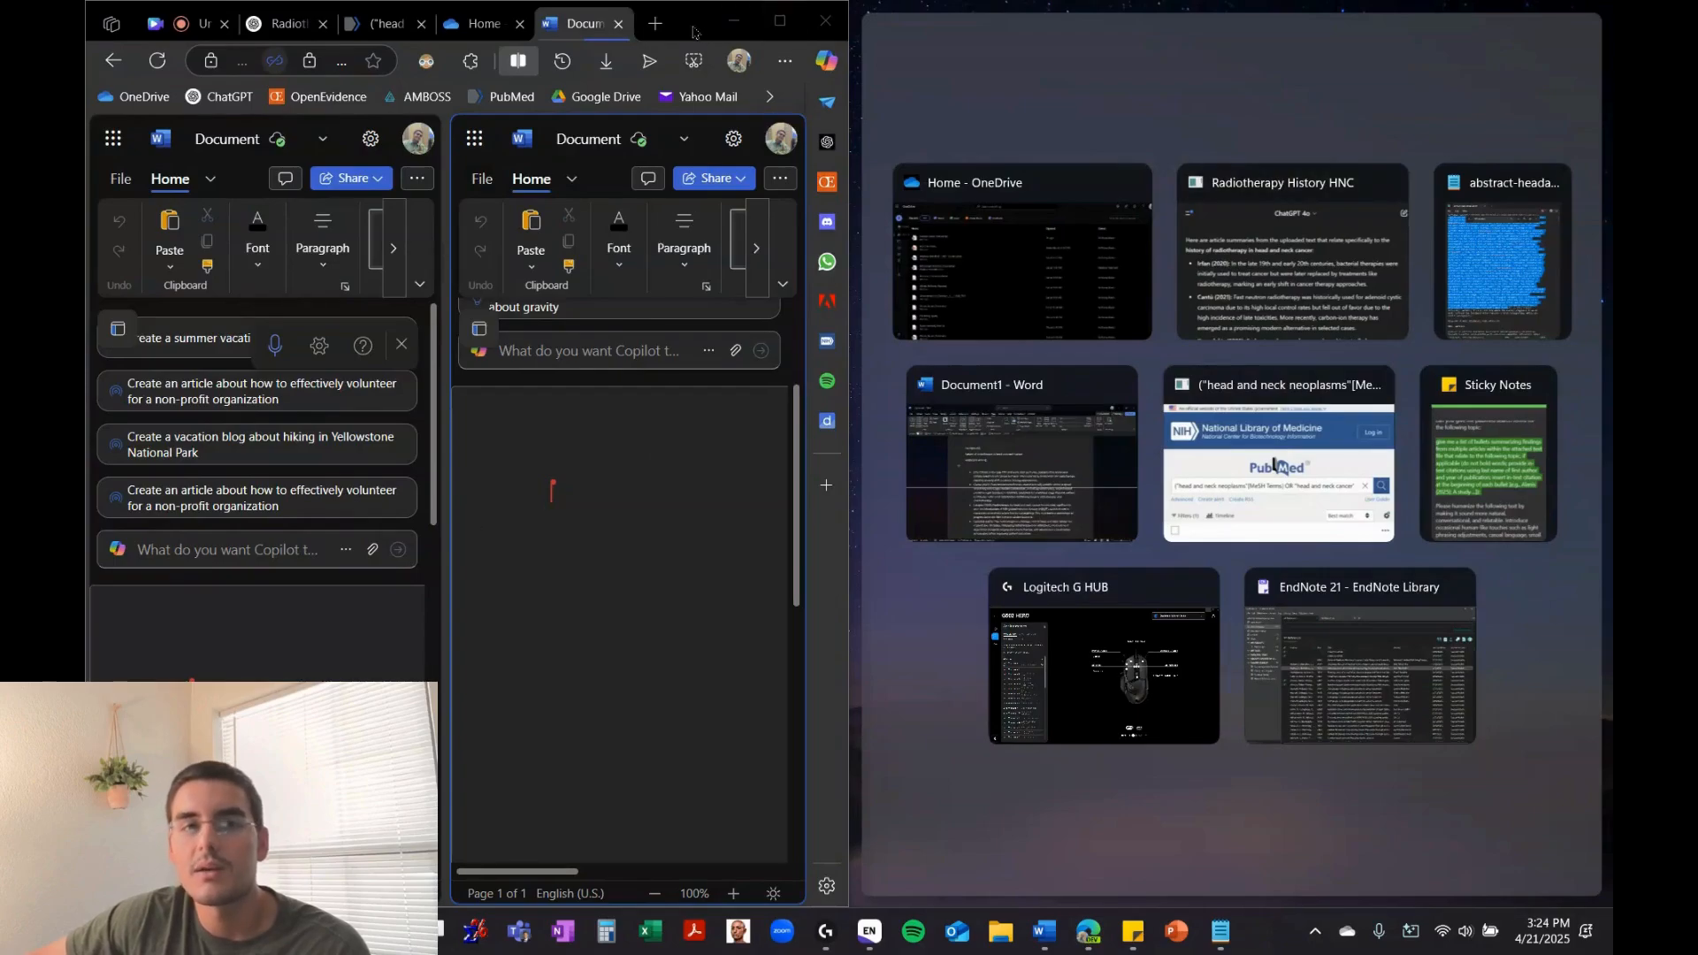
left_click_drag(693, 25, 1060, 0)
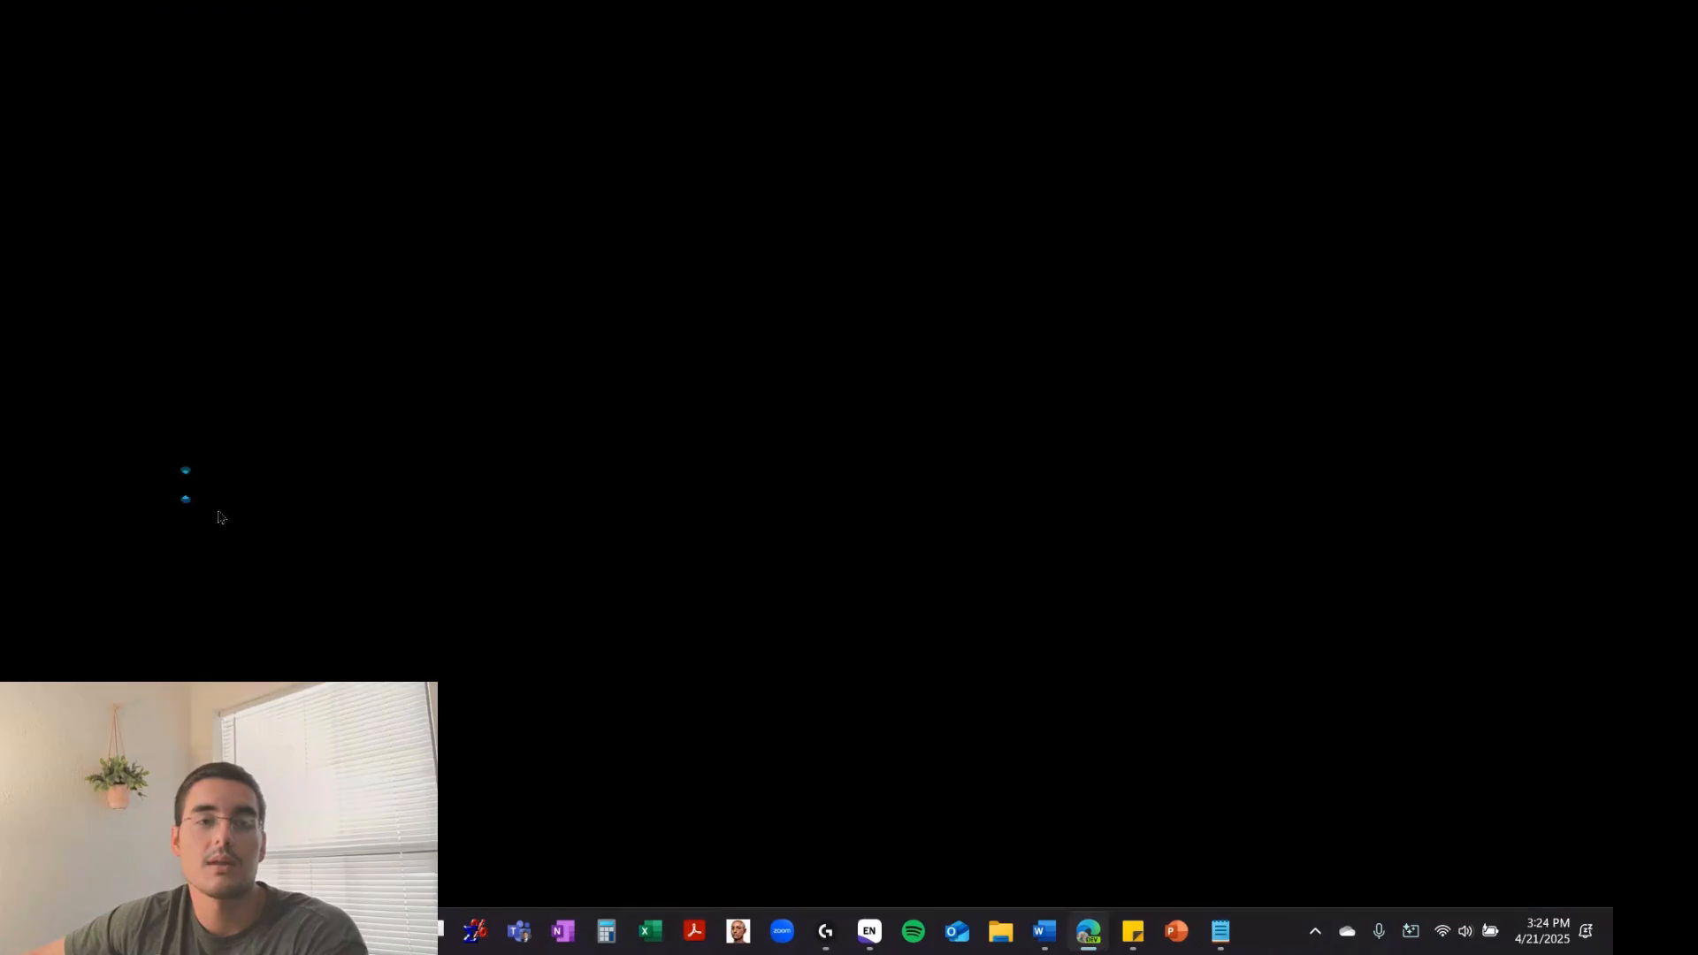
left_click(318, 478)
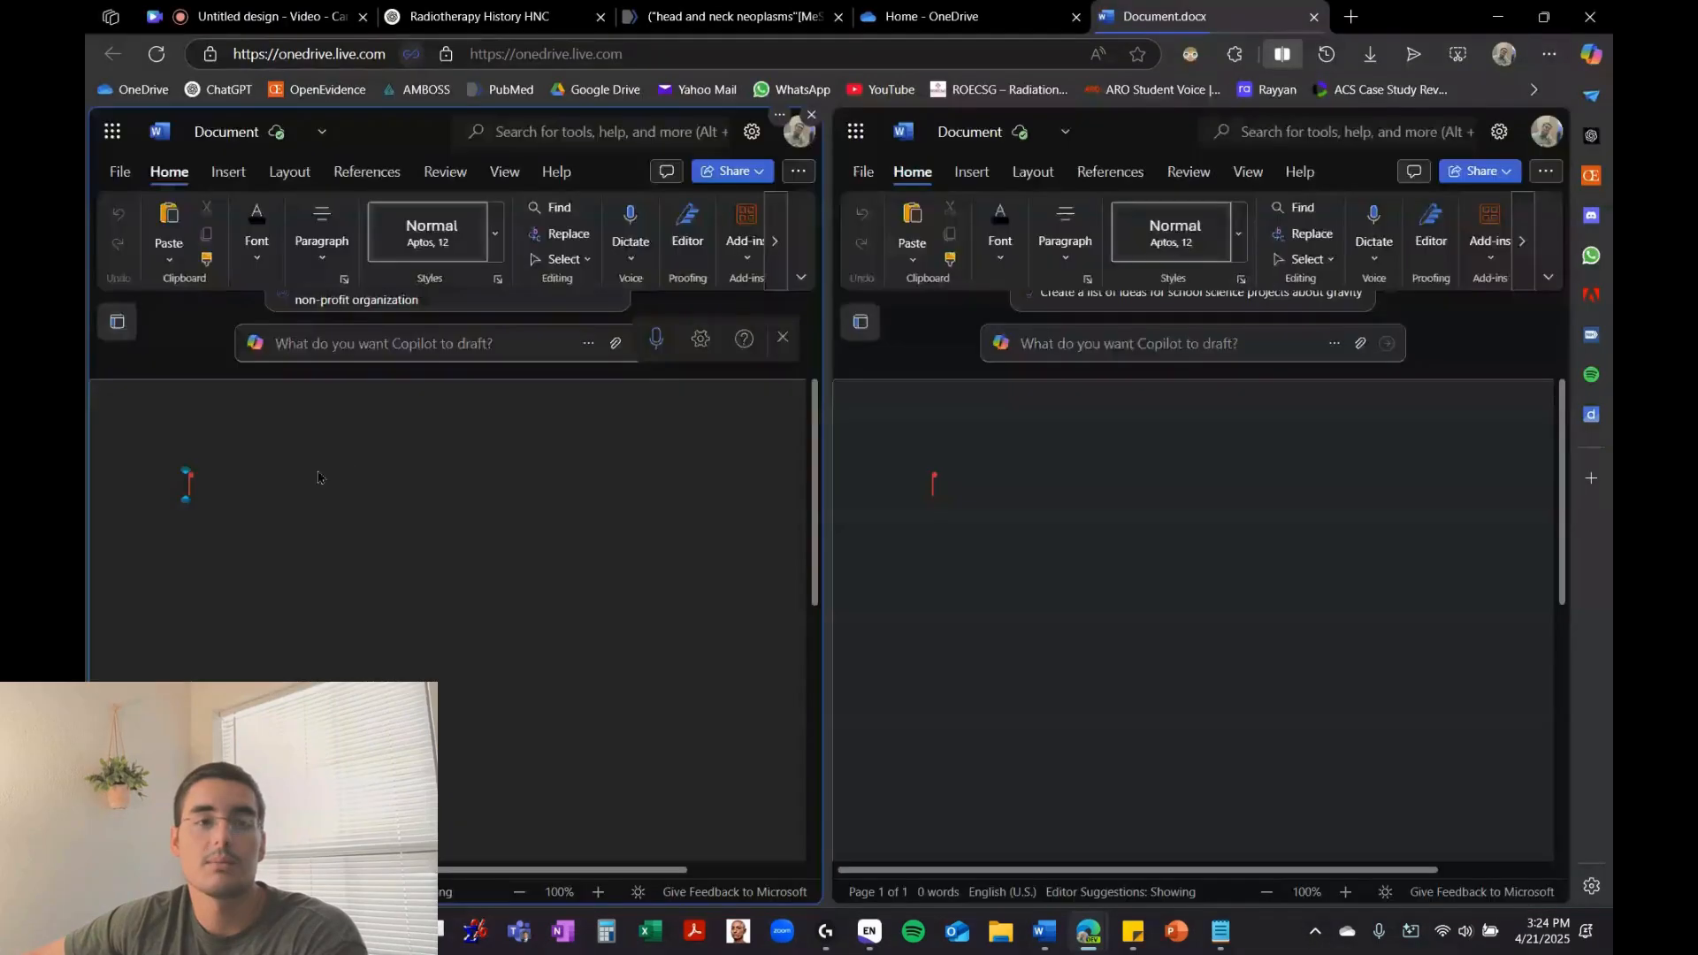
left_click(248, 499)
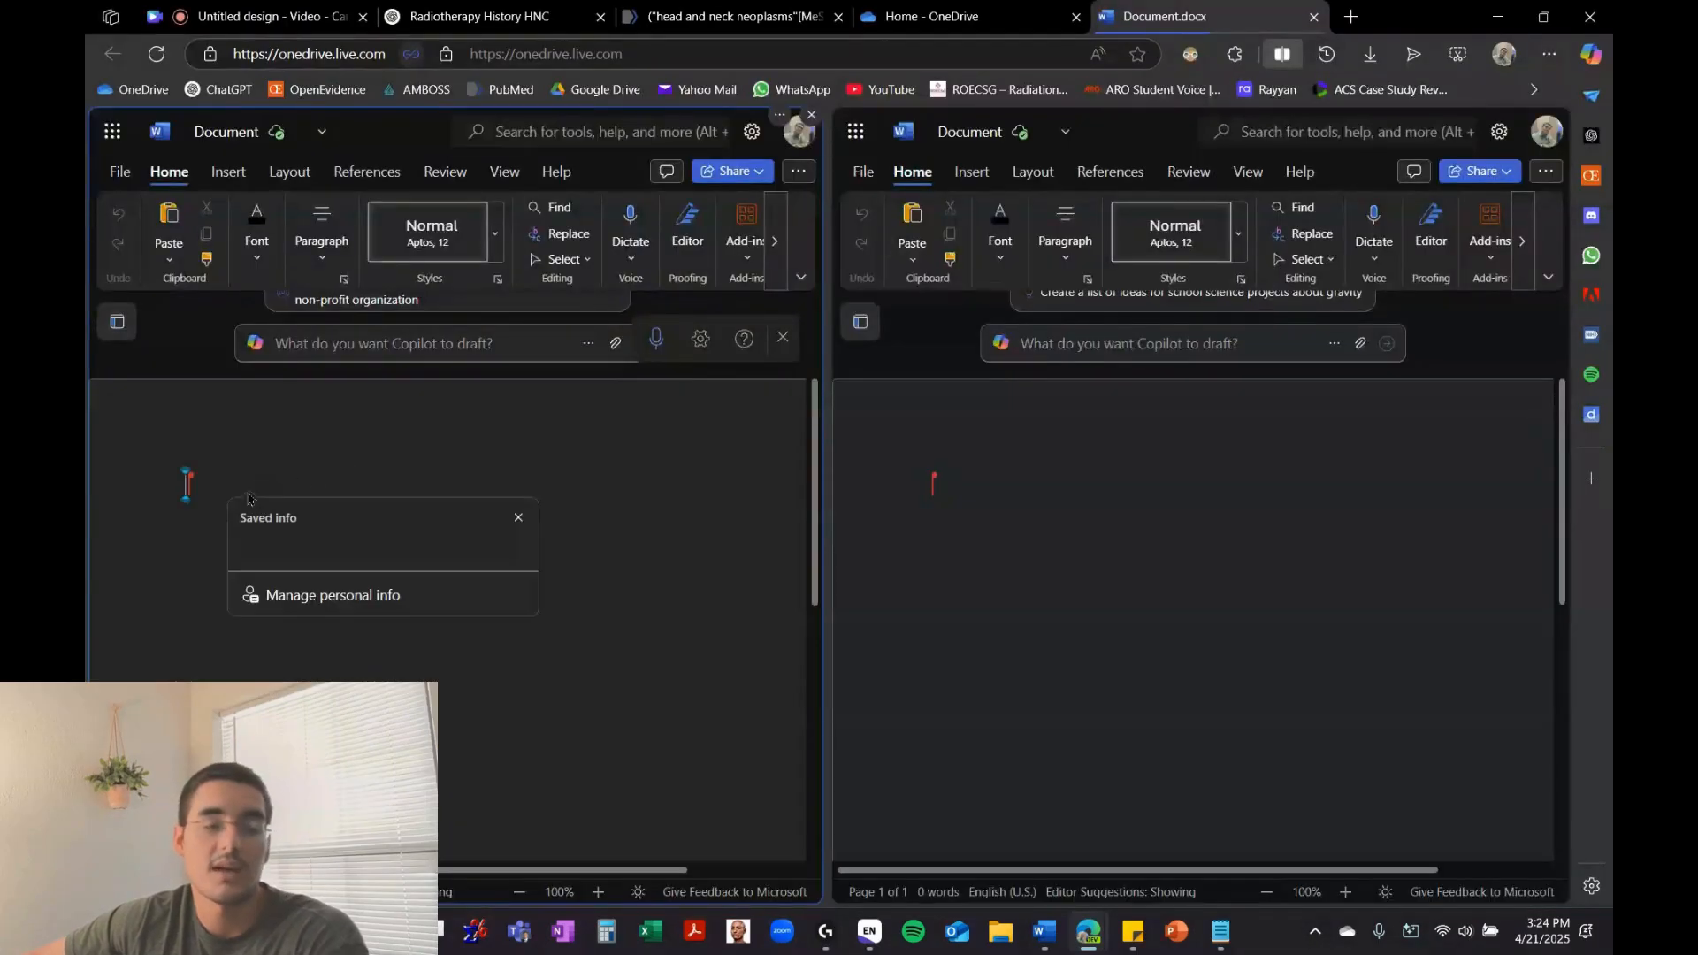
left_click(1071, 486)
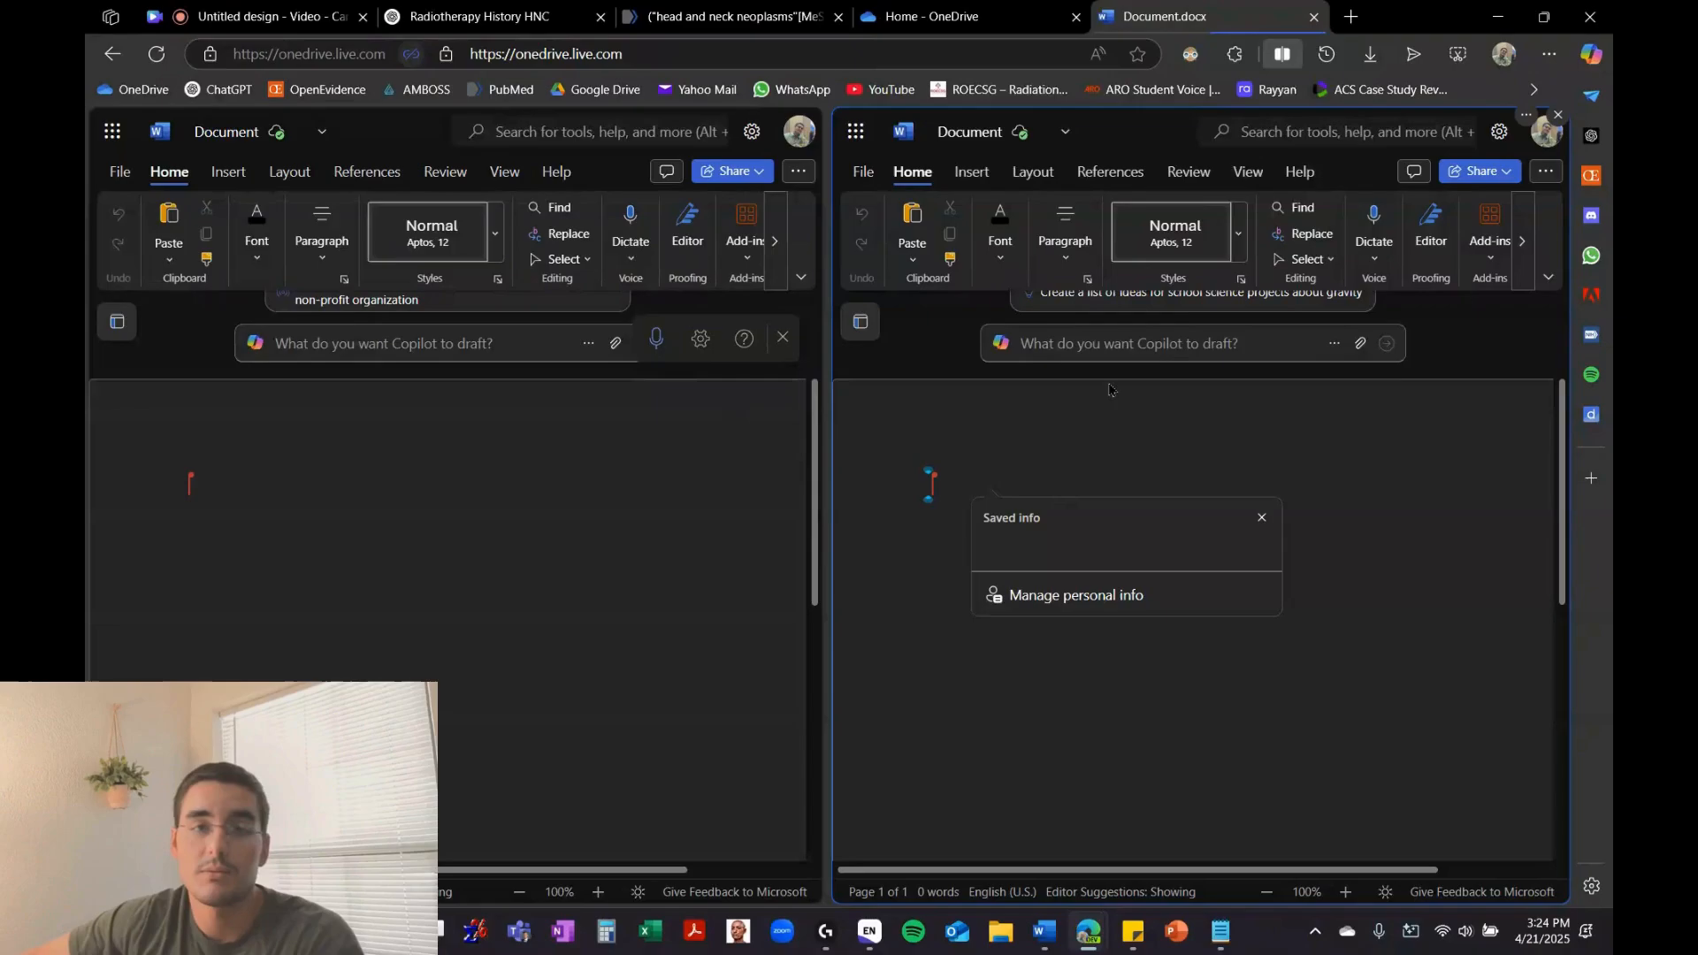
left_click(1559, 115)
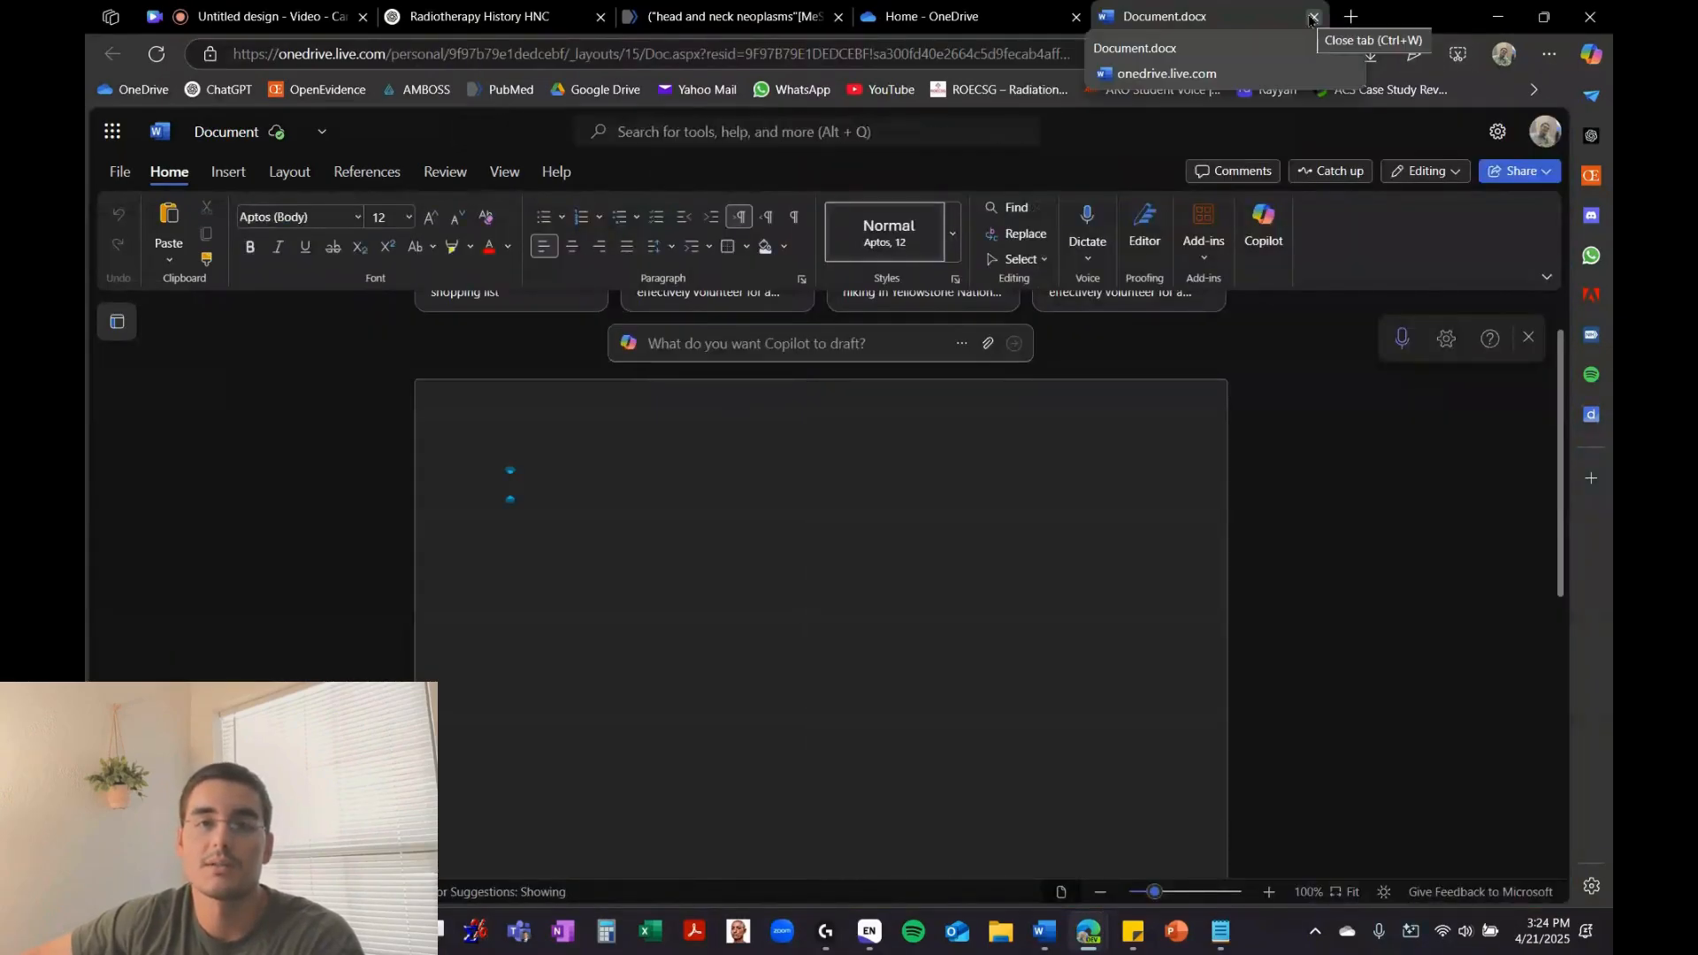
Switch back to the manuscript in desktop Word, remove its window split, and show the background section
left_click(1506, 20)
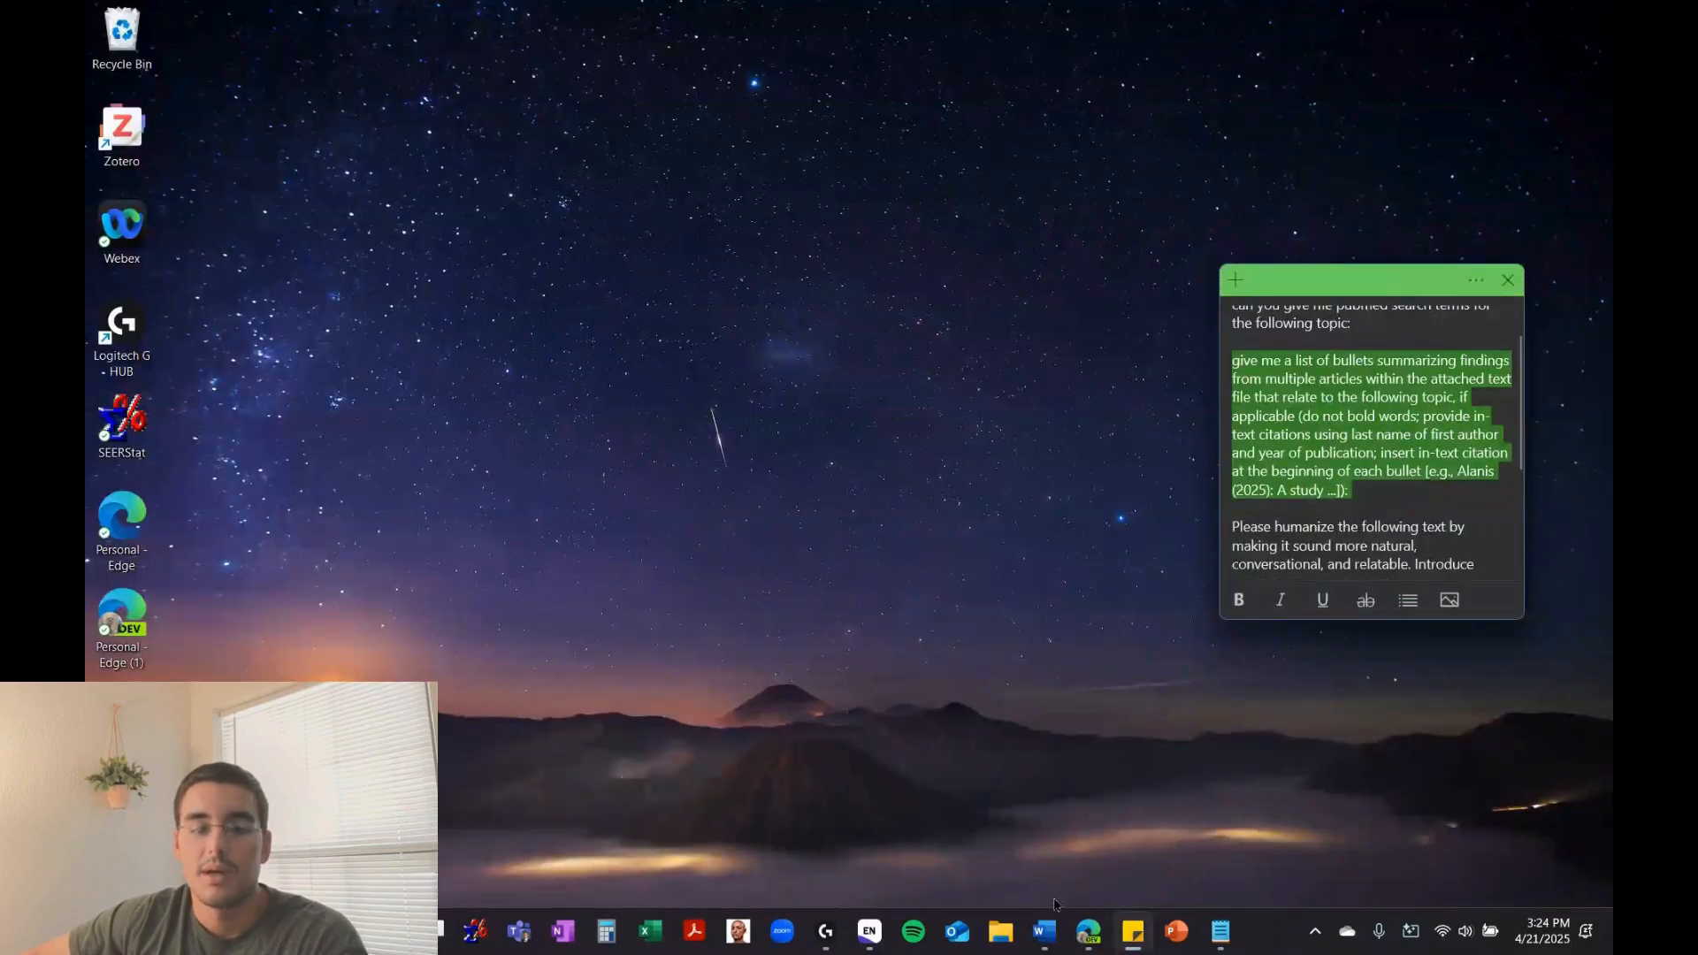
left_click(1045, 932)
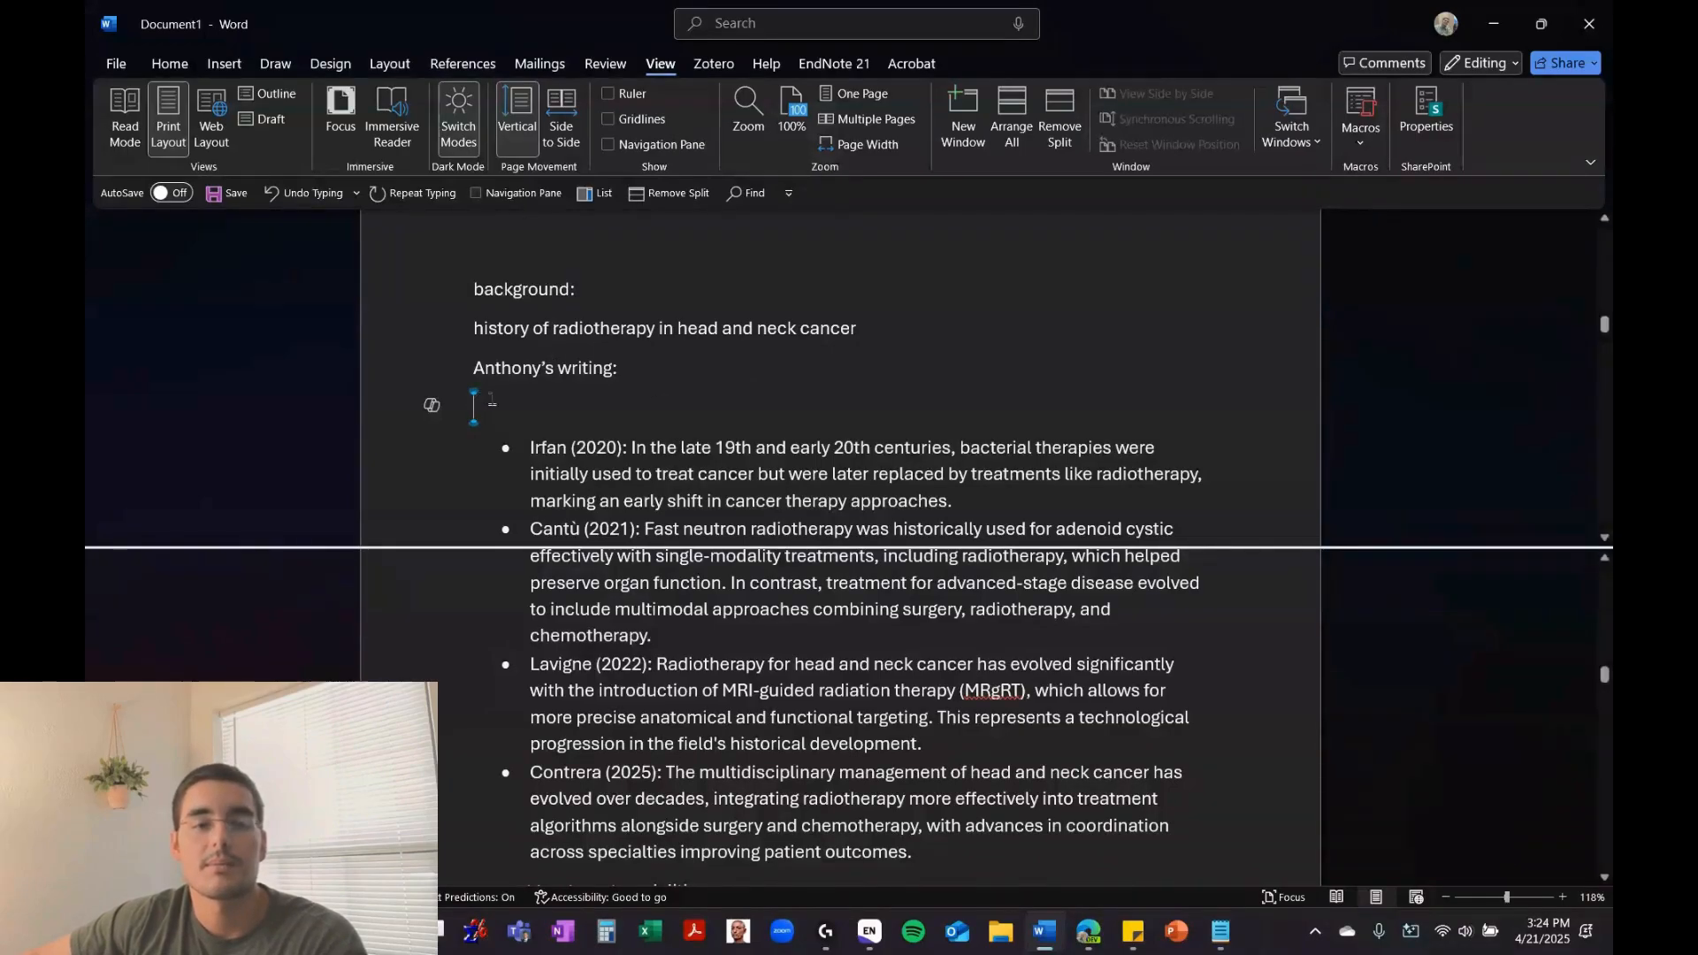
left_click(1065, 127)
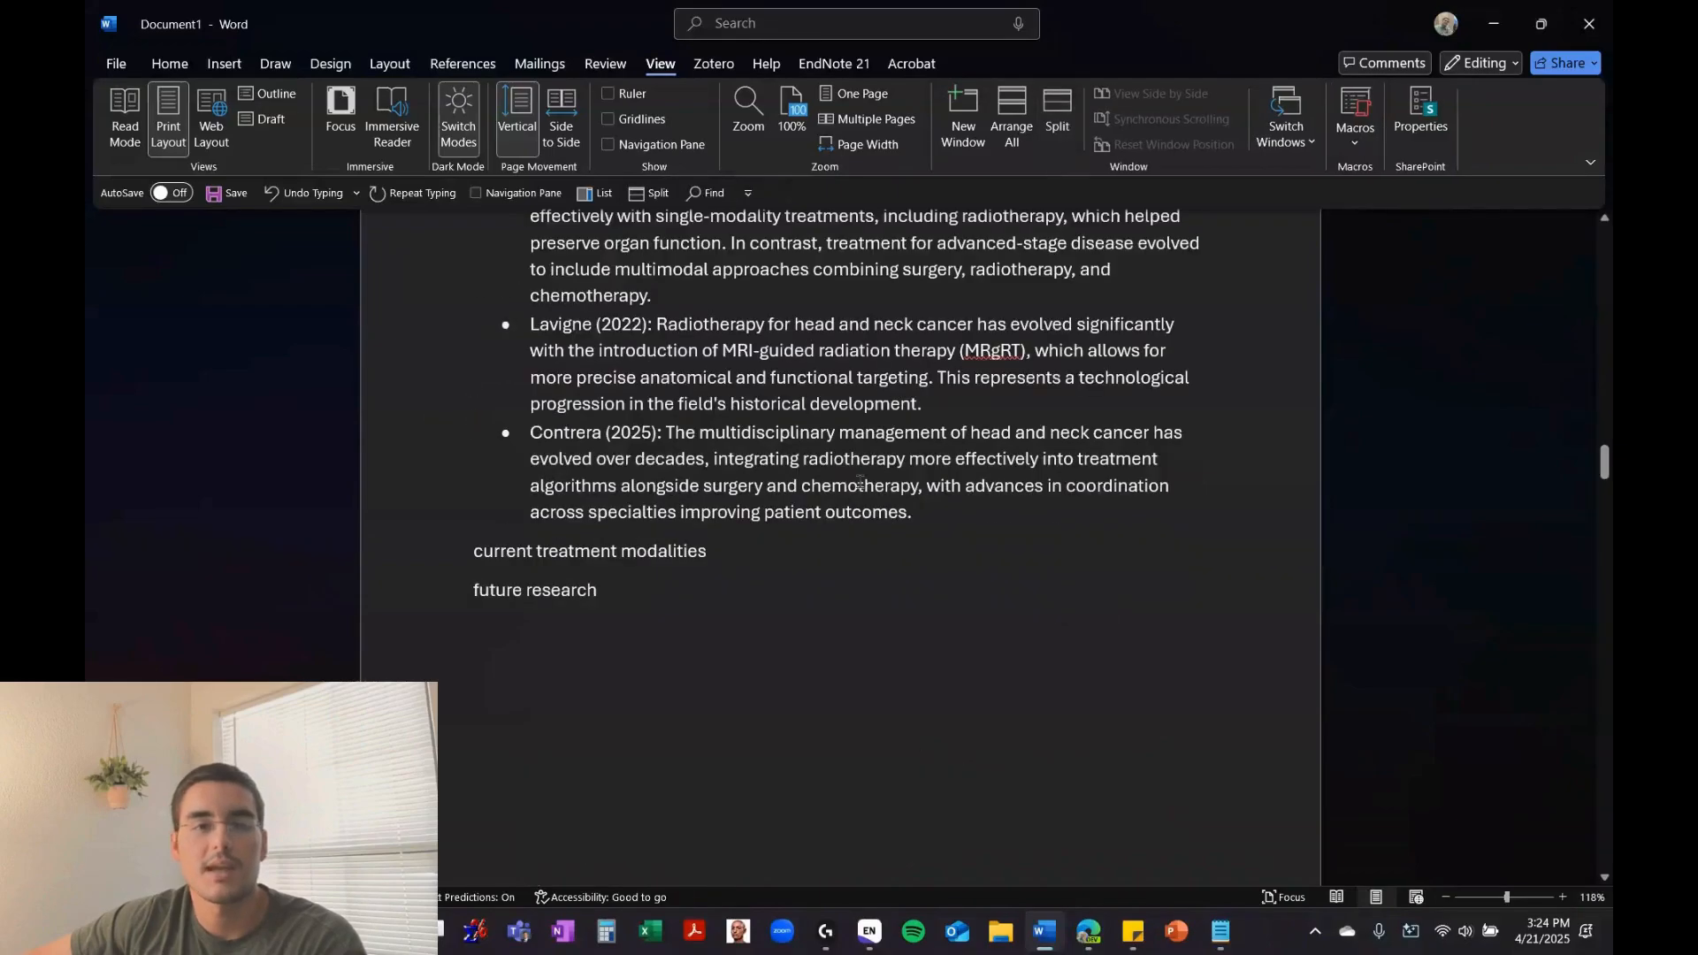
scroll(1002, 248, "up", 5)
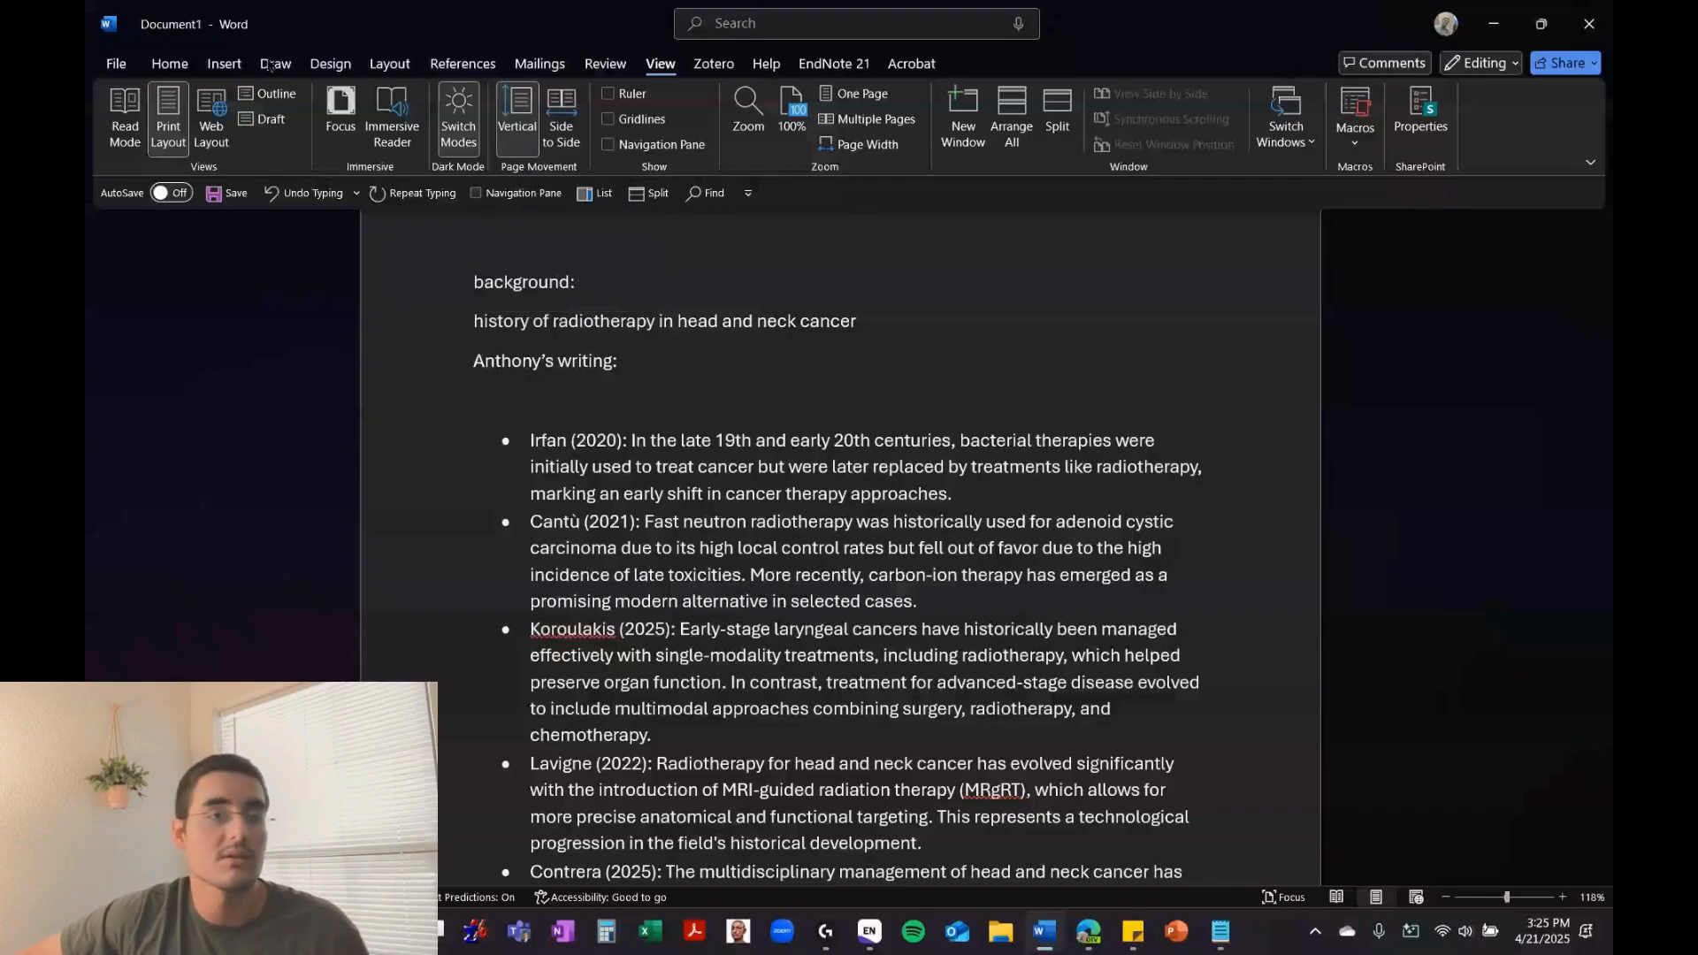
Add the Dictate command to the Quick Access Toolbar
left_click(170, 64)
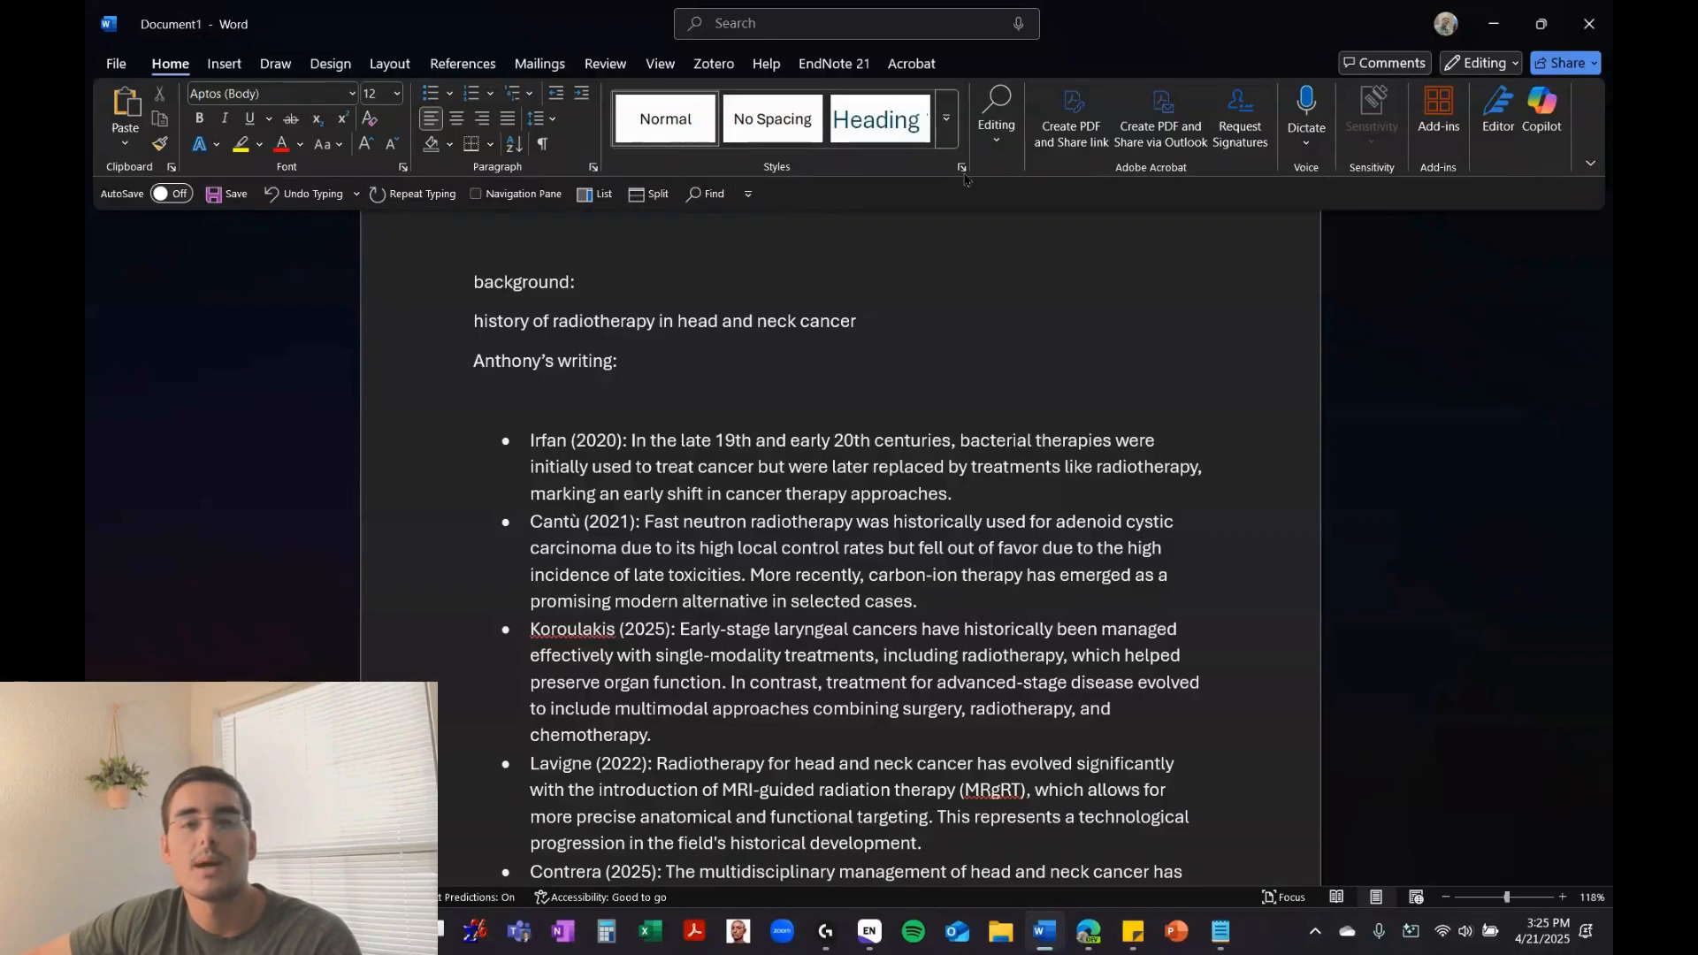
right_click(997, 112)
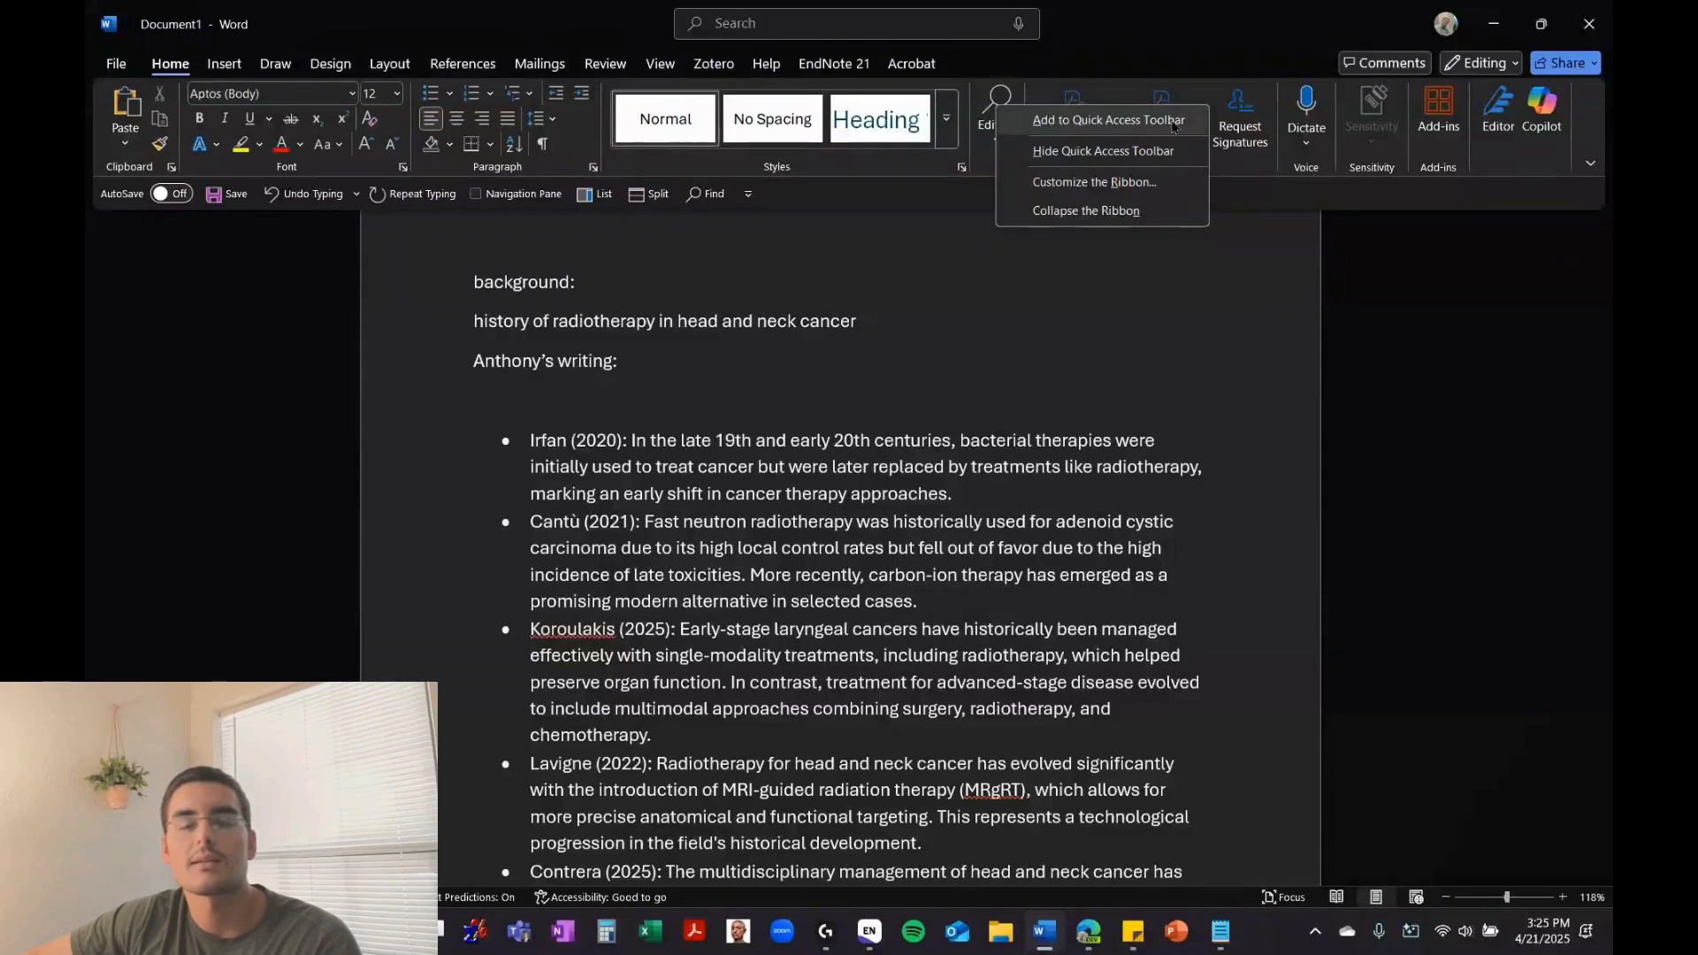
left_click(928, 205)
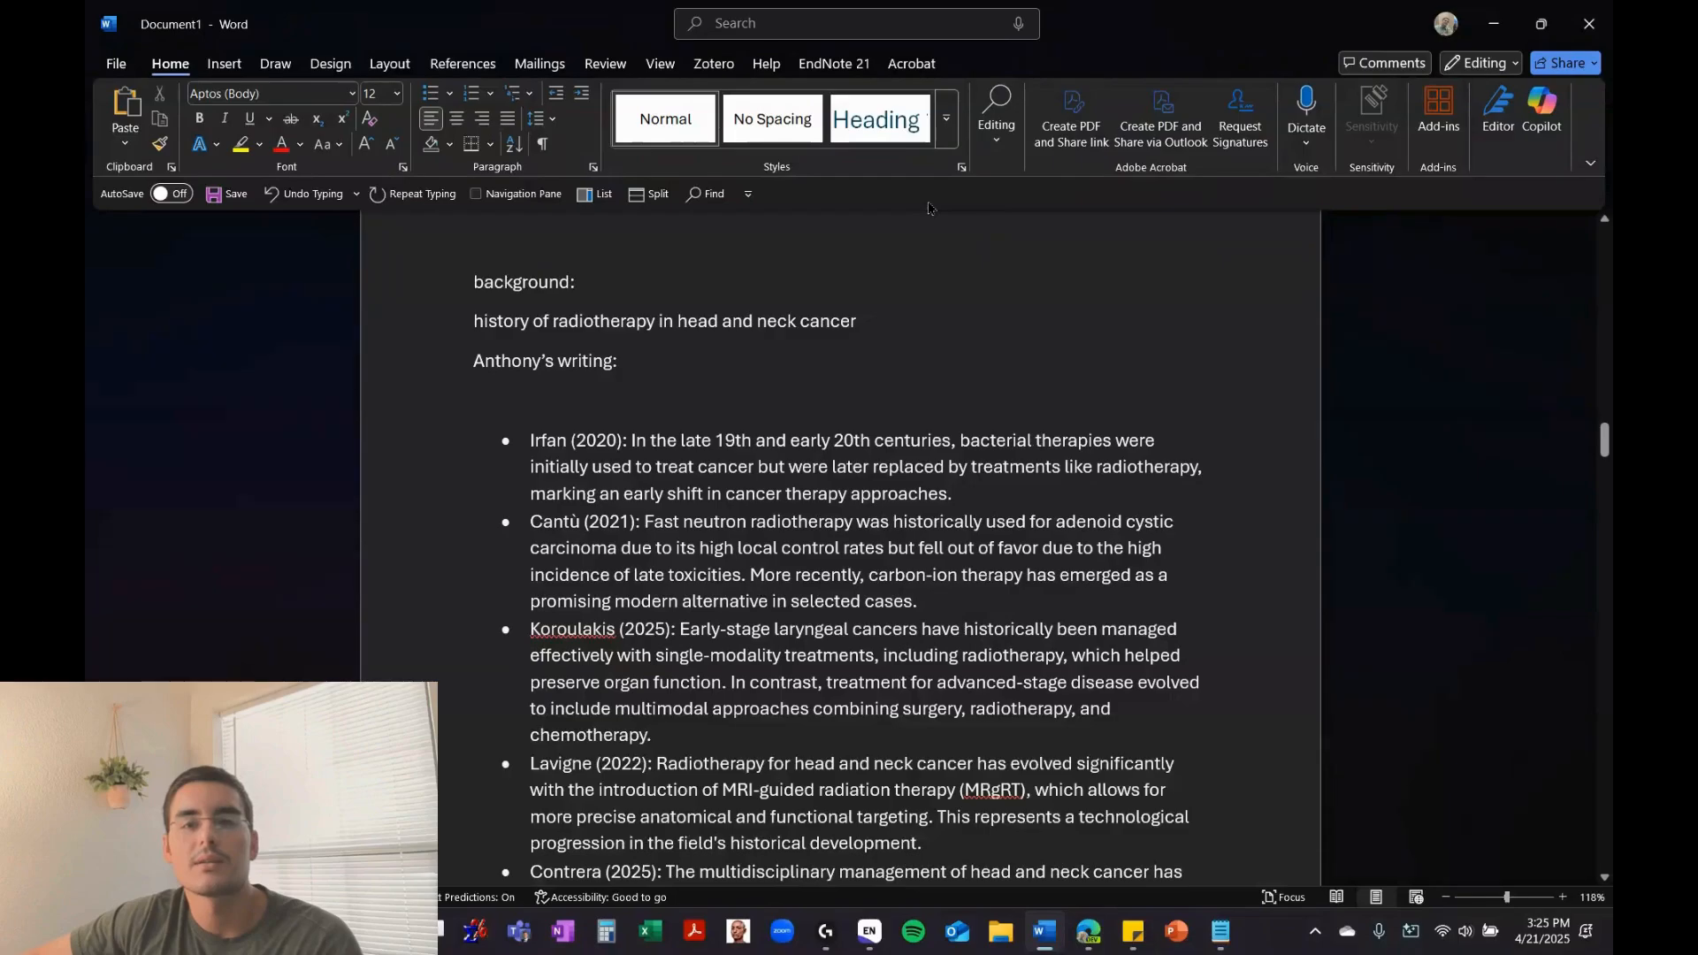
right_click(1307, 100)
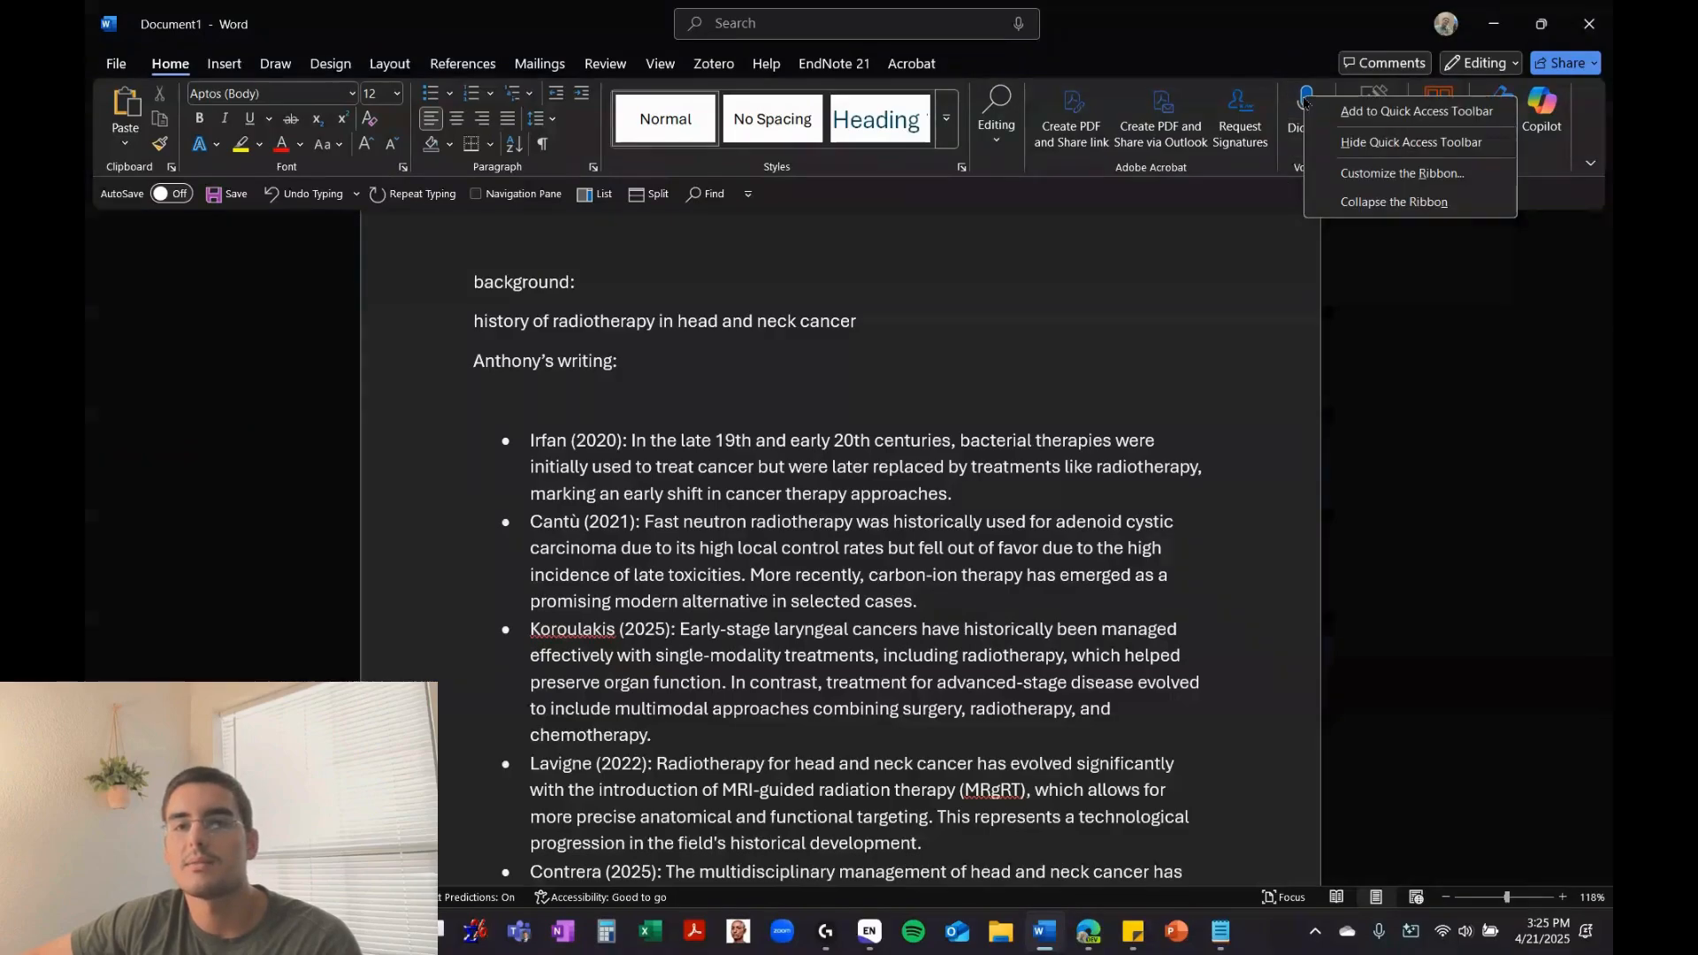
left_click(1363, 115)
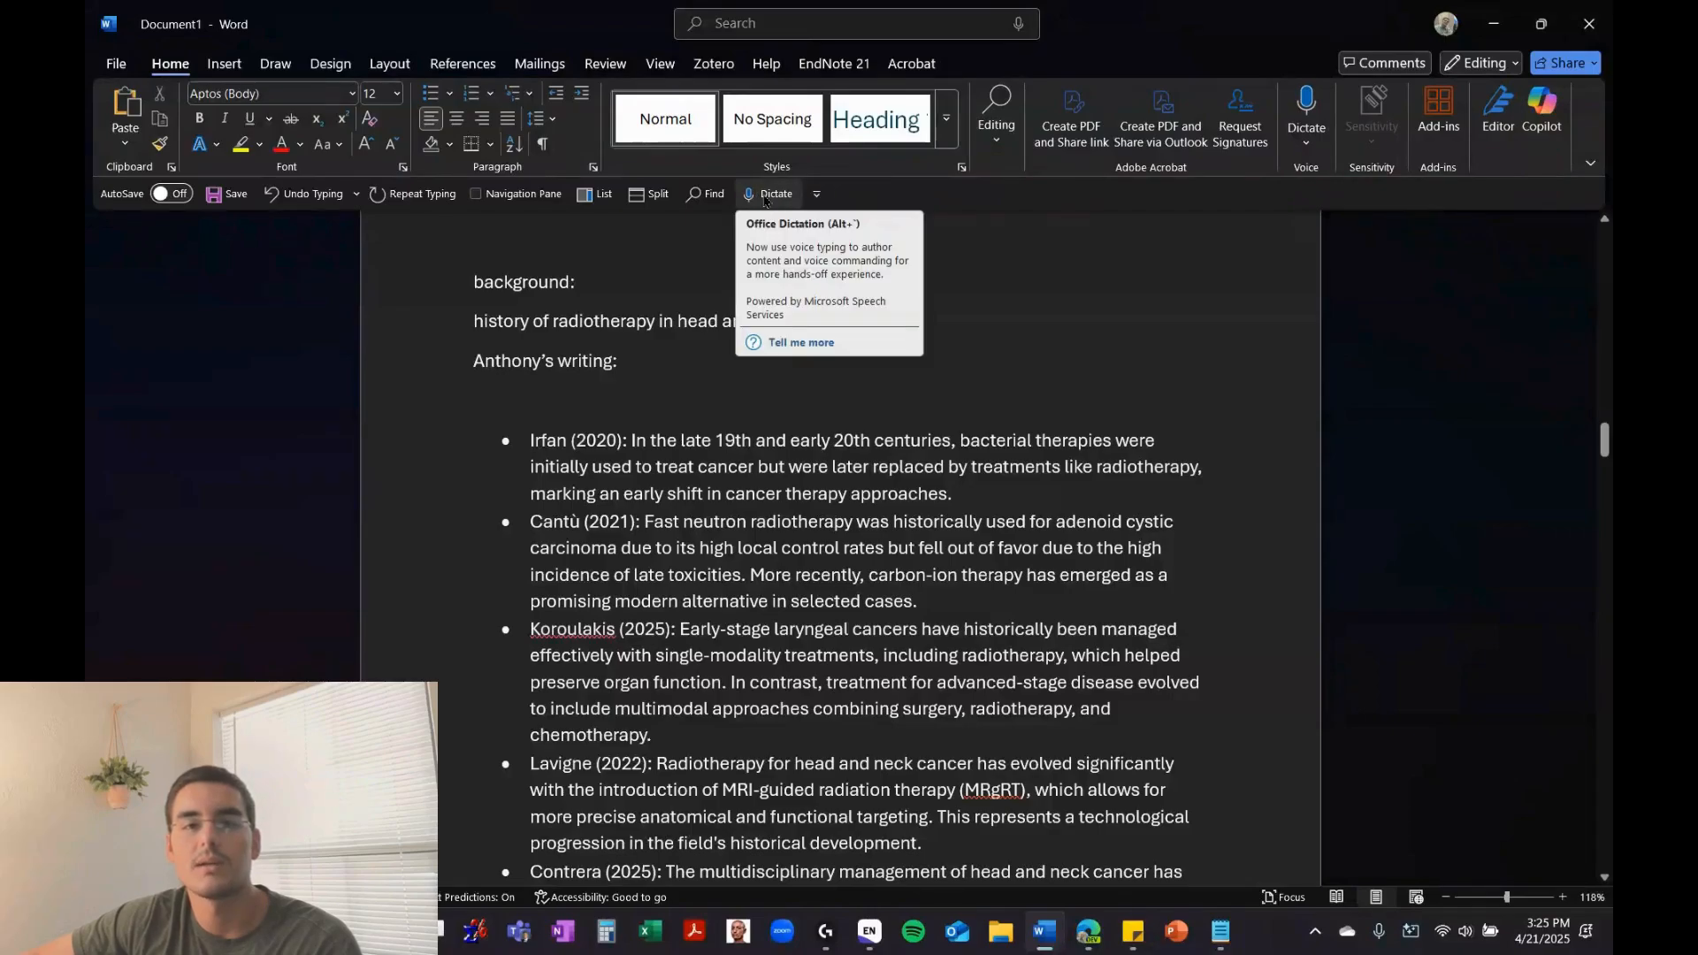
Check the Quick Access Toolbar with the EndNote 21 commands shown, and remove Dictate from it
left_click(824, 66)
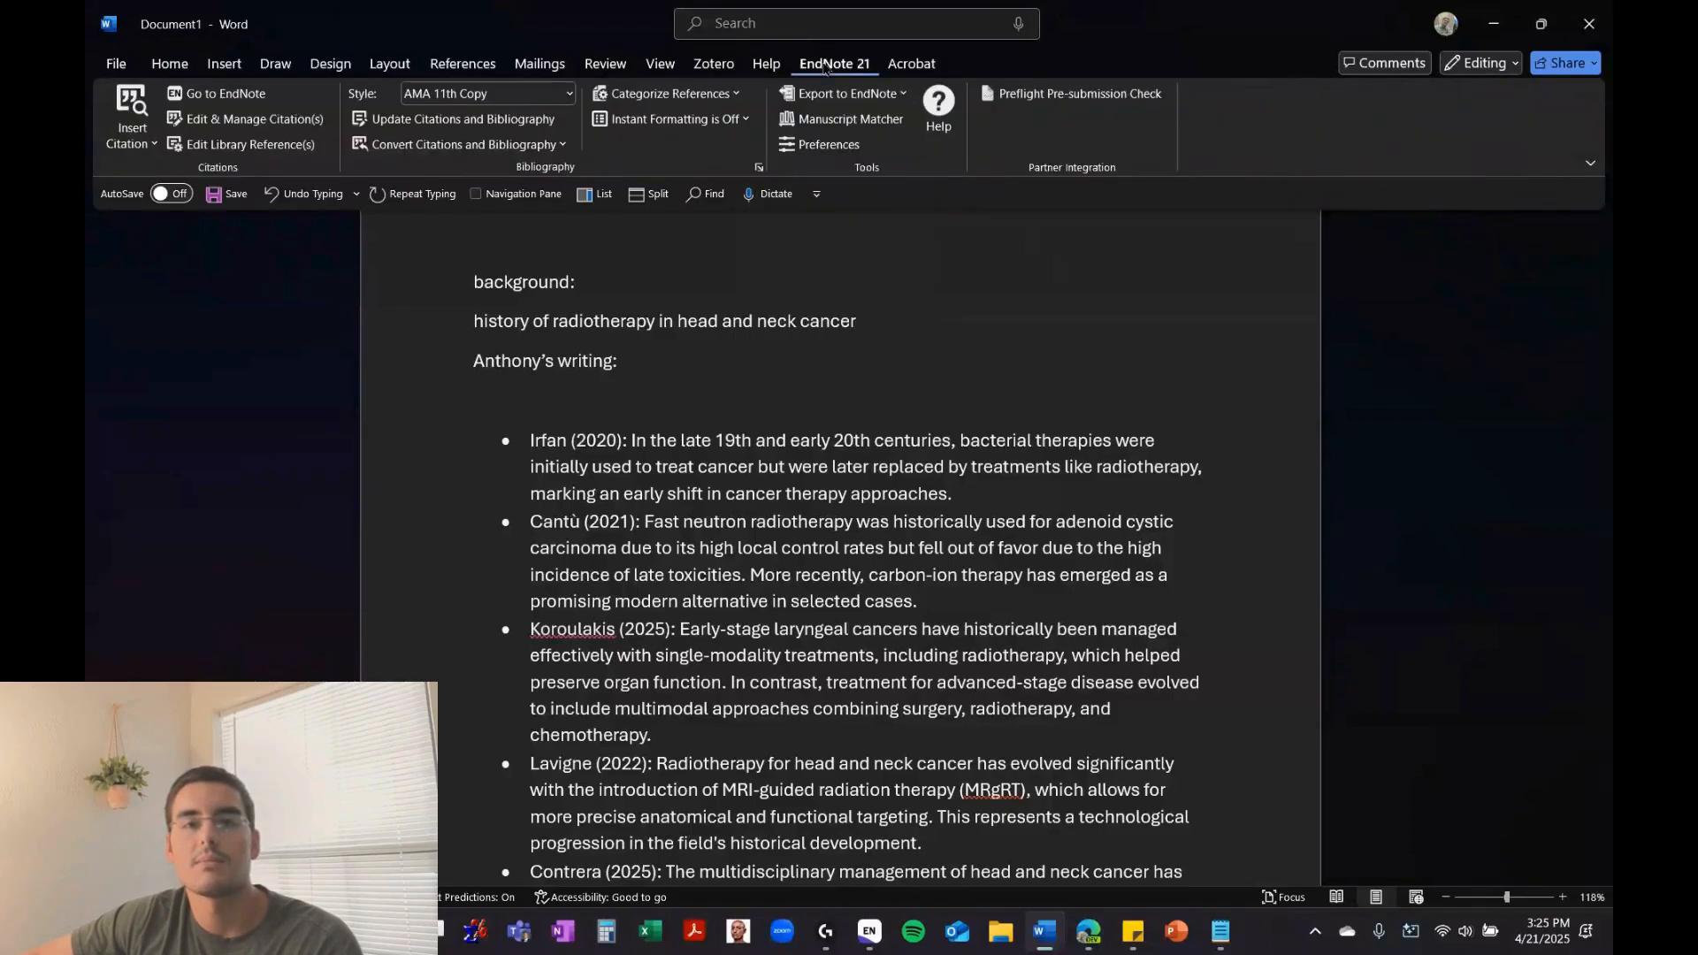
right_click(767, 198)
left_click(791, 207)
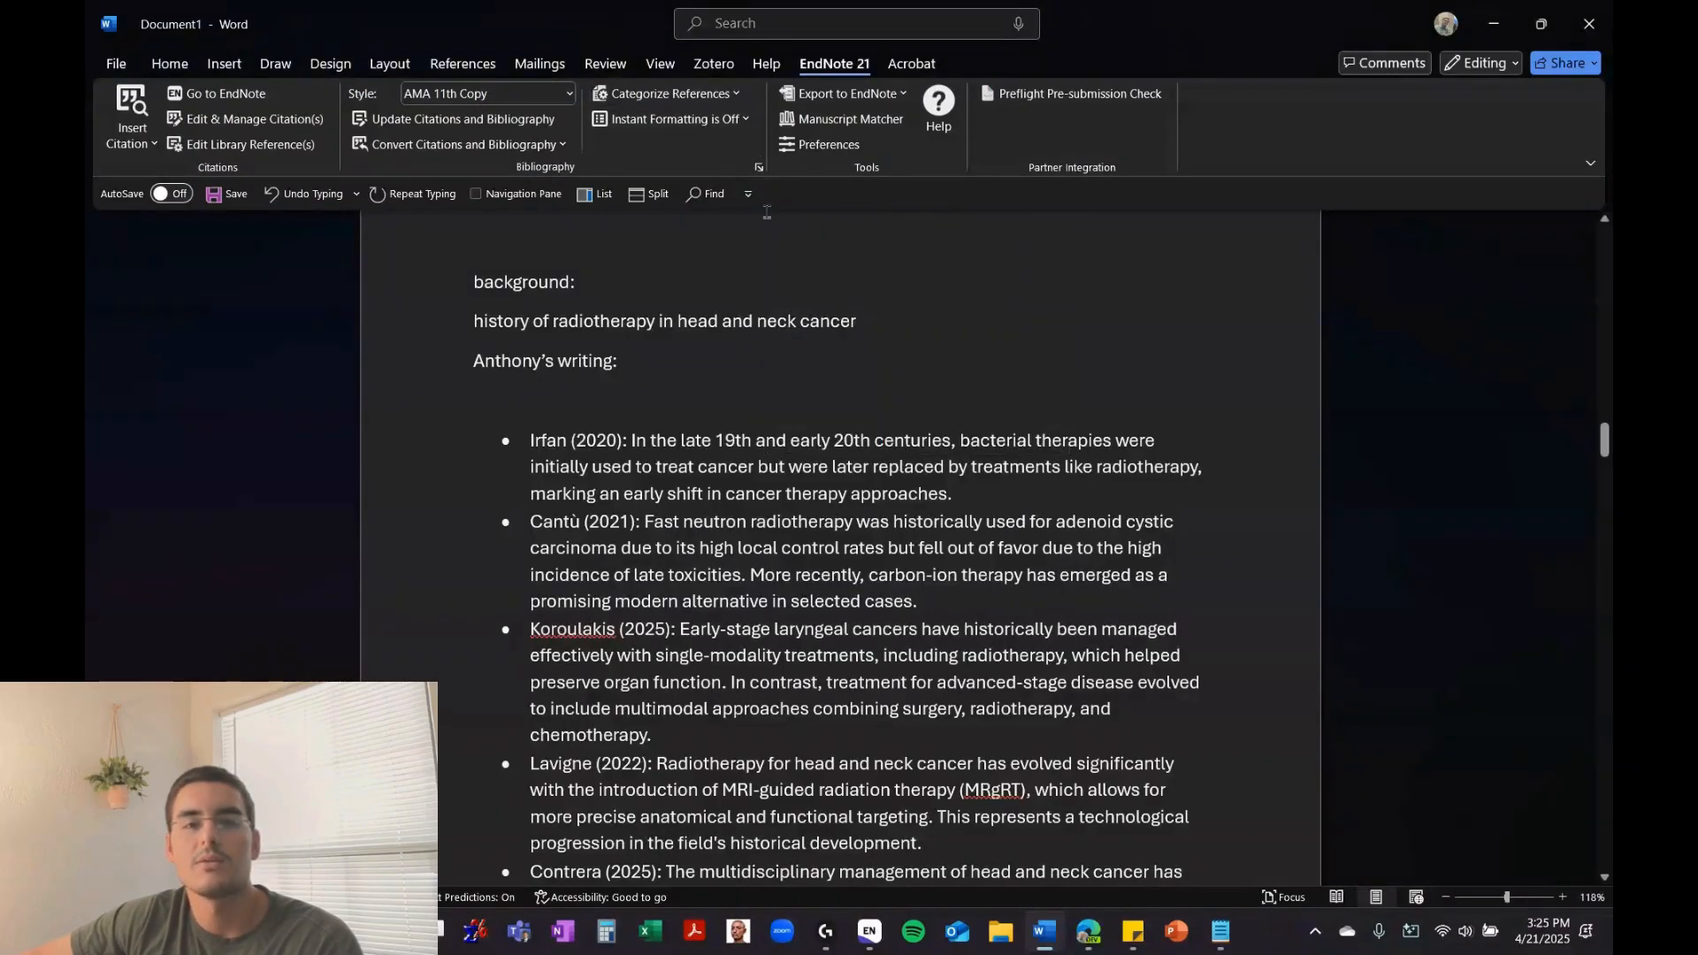
left_click(190, 65)
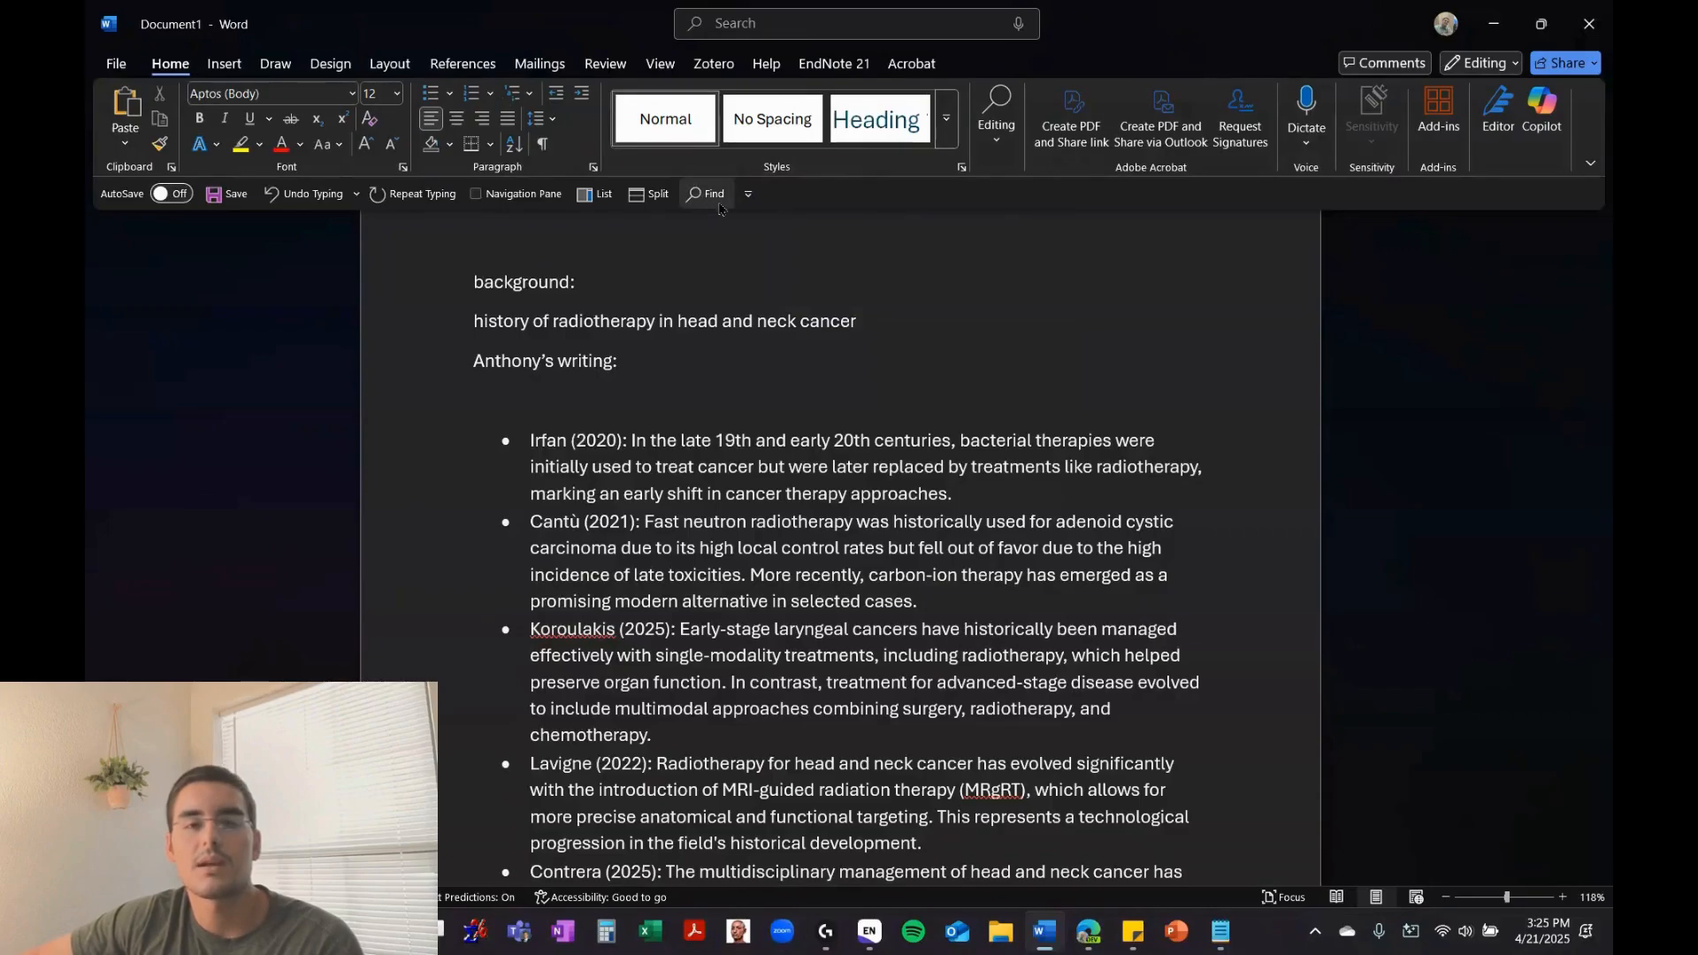
Turn on the Navigation pane, and toggle the comments list and the window split on and off from the Quick Access Toolbar
left_click(594, 194)
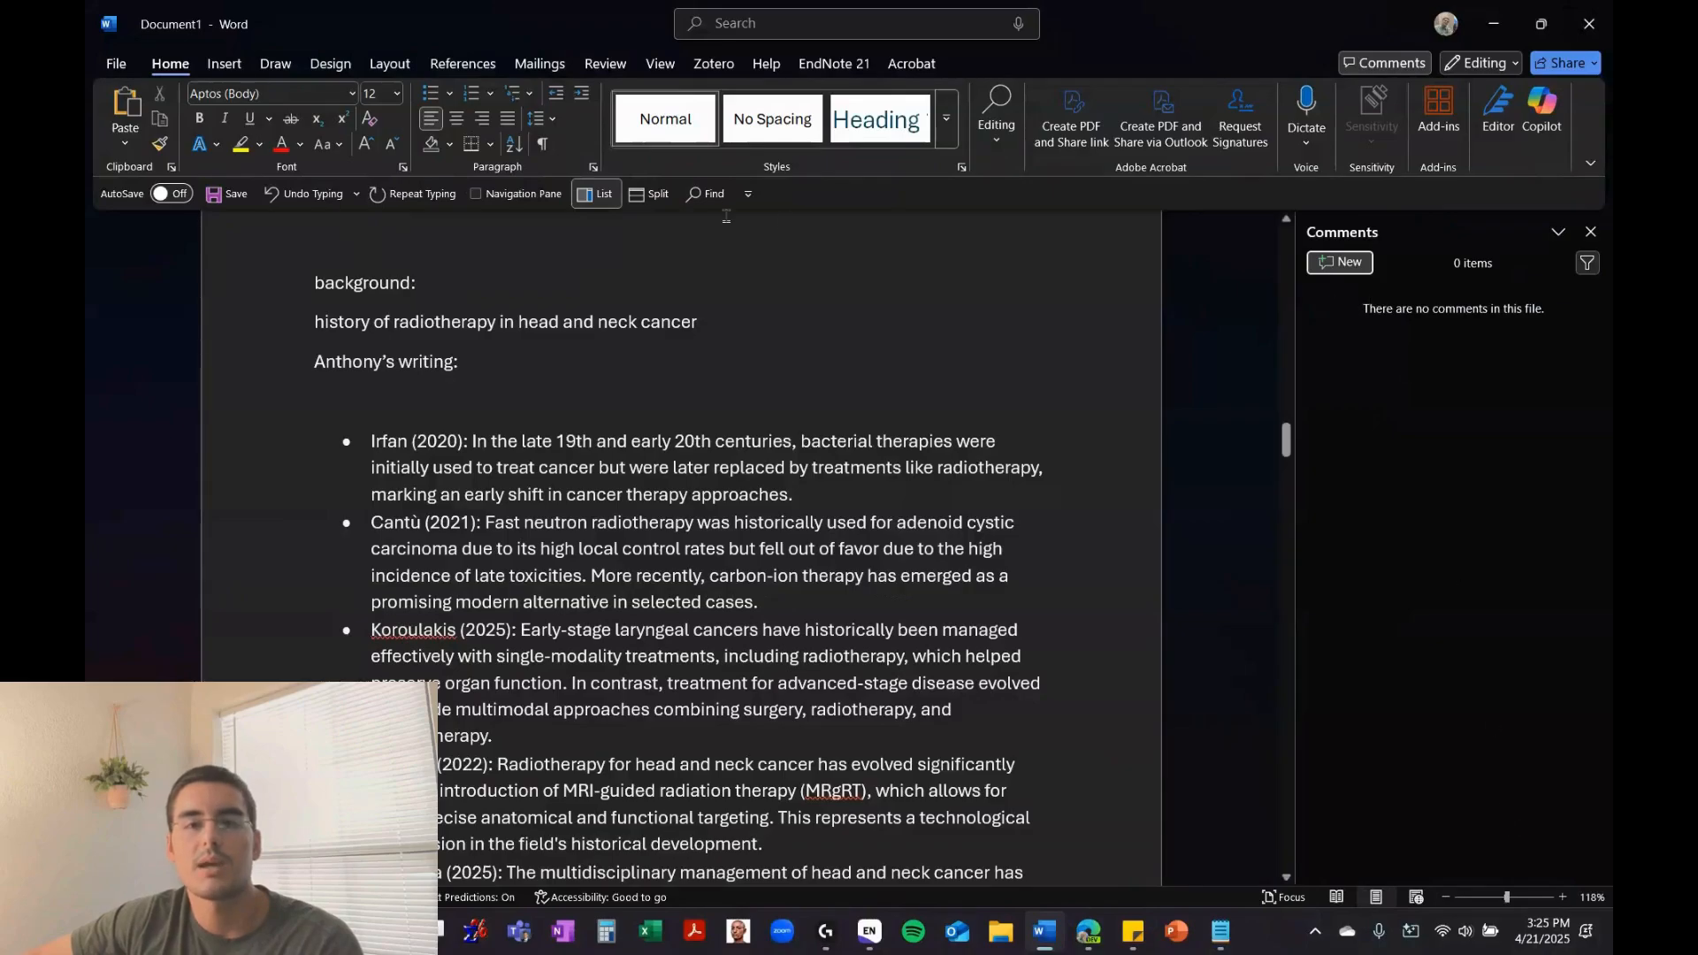
left_click(513, 194)
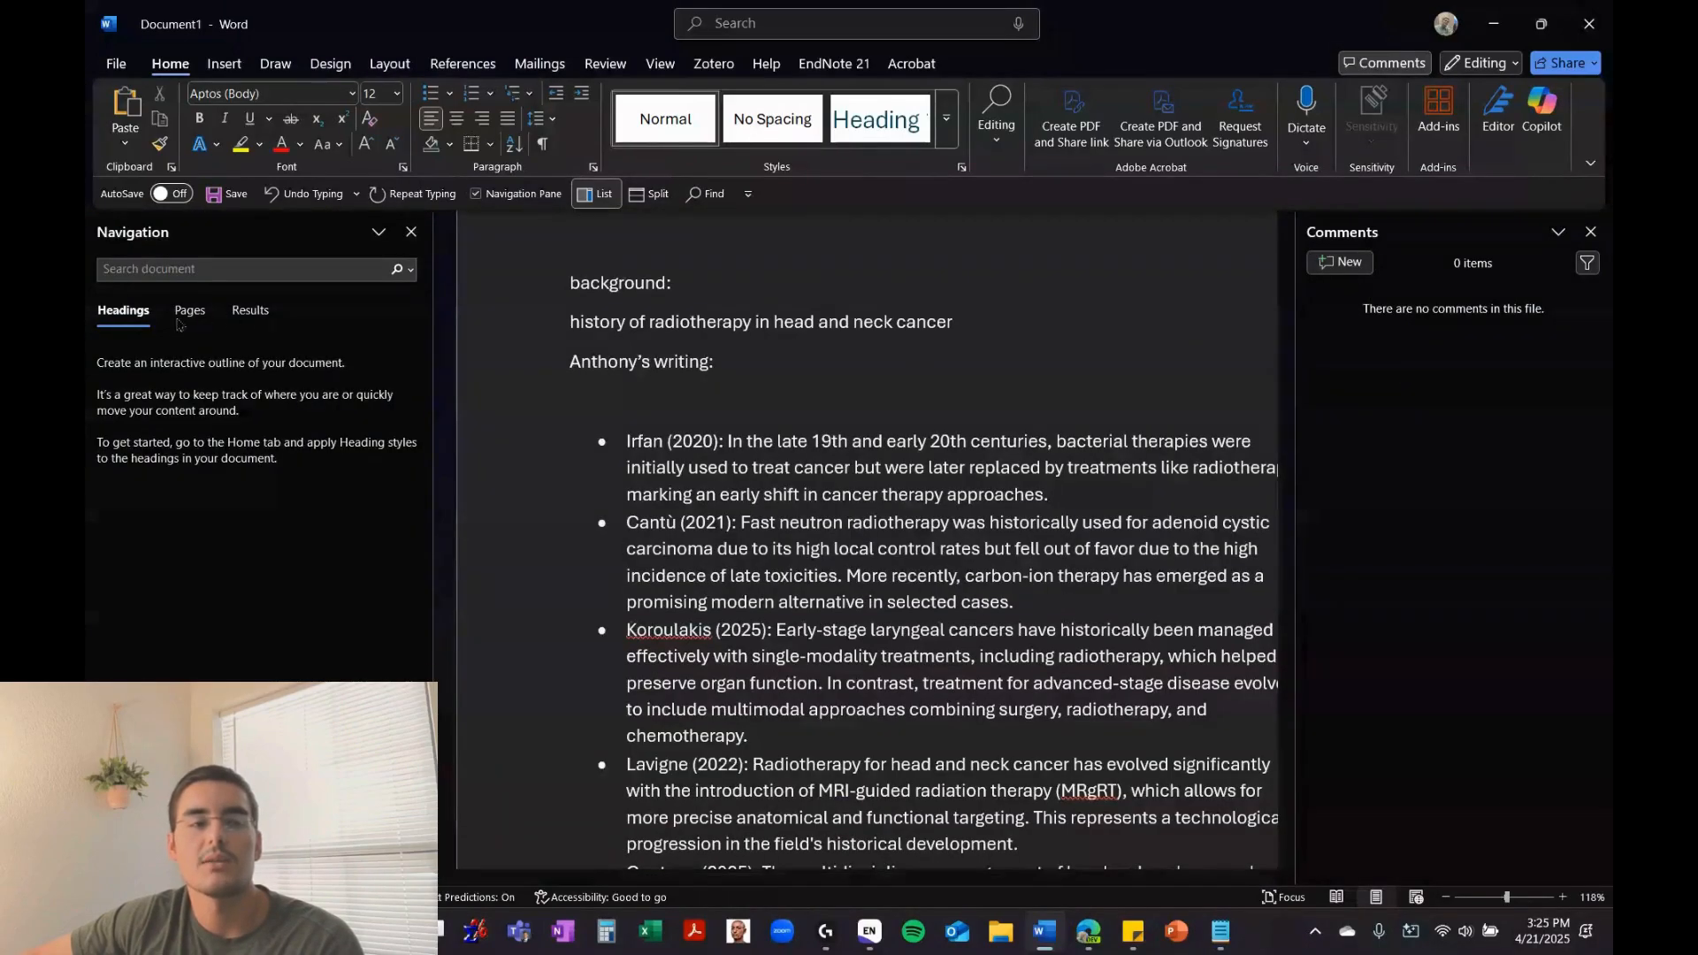
left_click(593, 196)
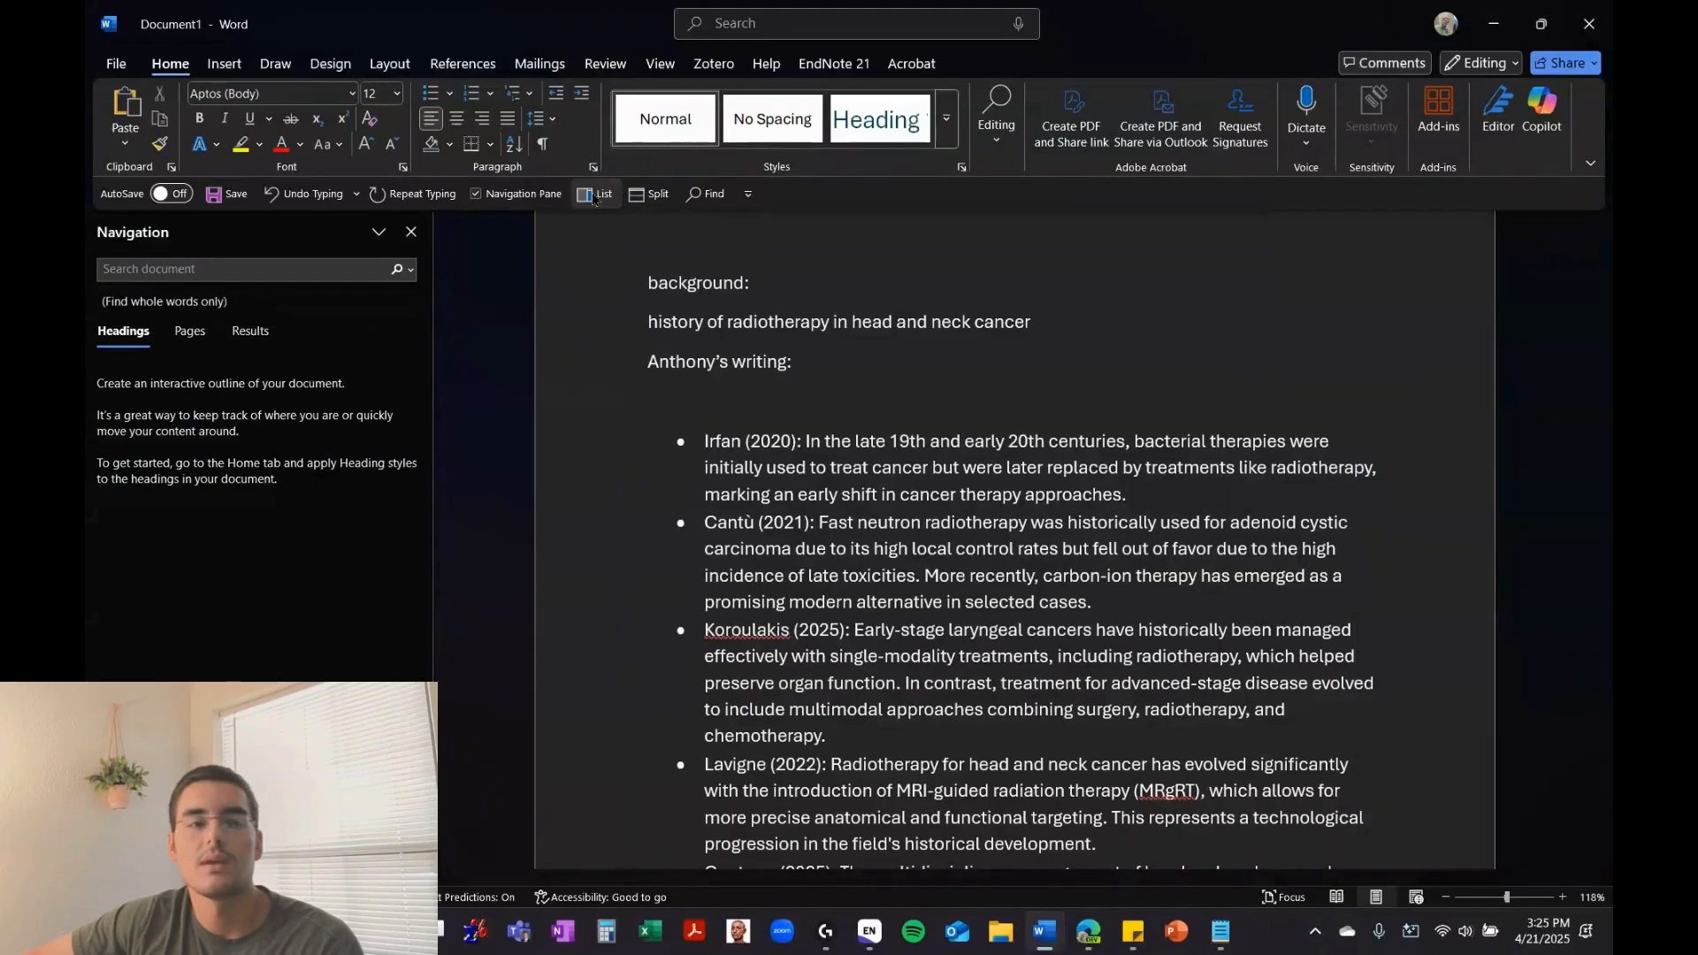
left_click(655, 194)
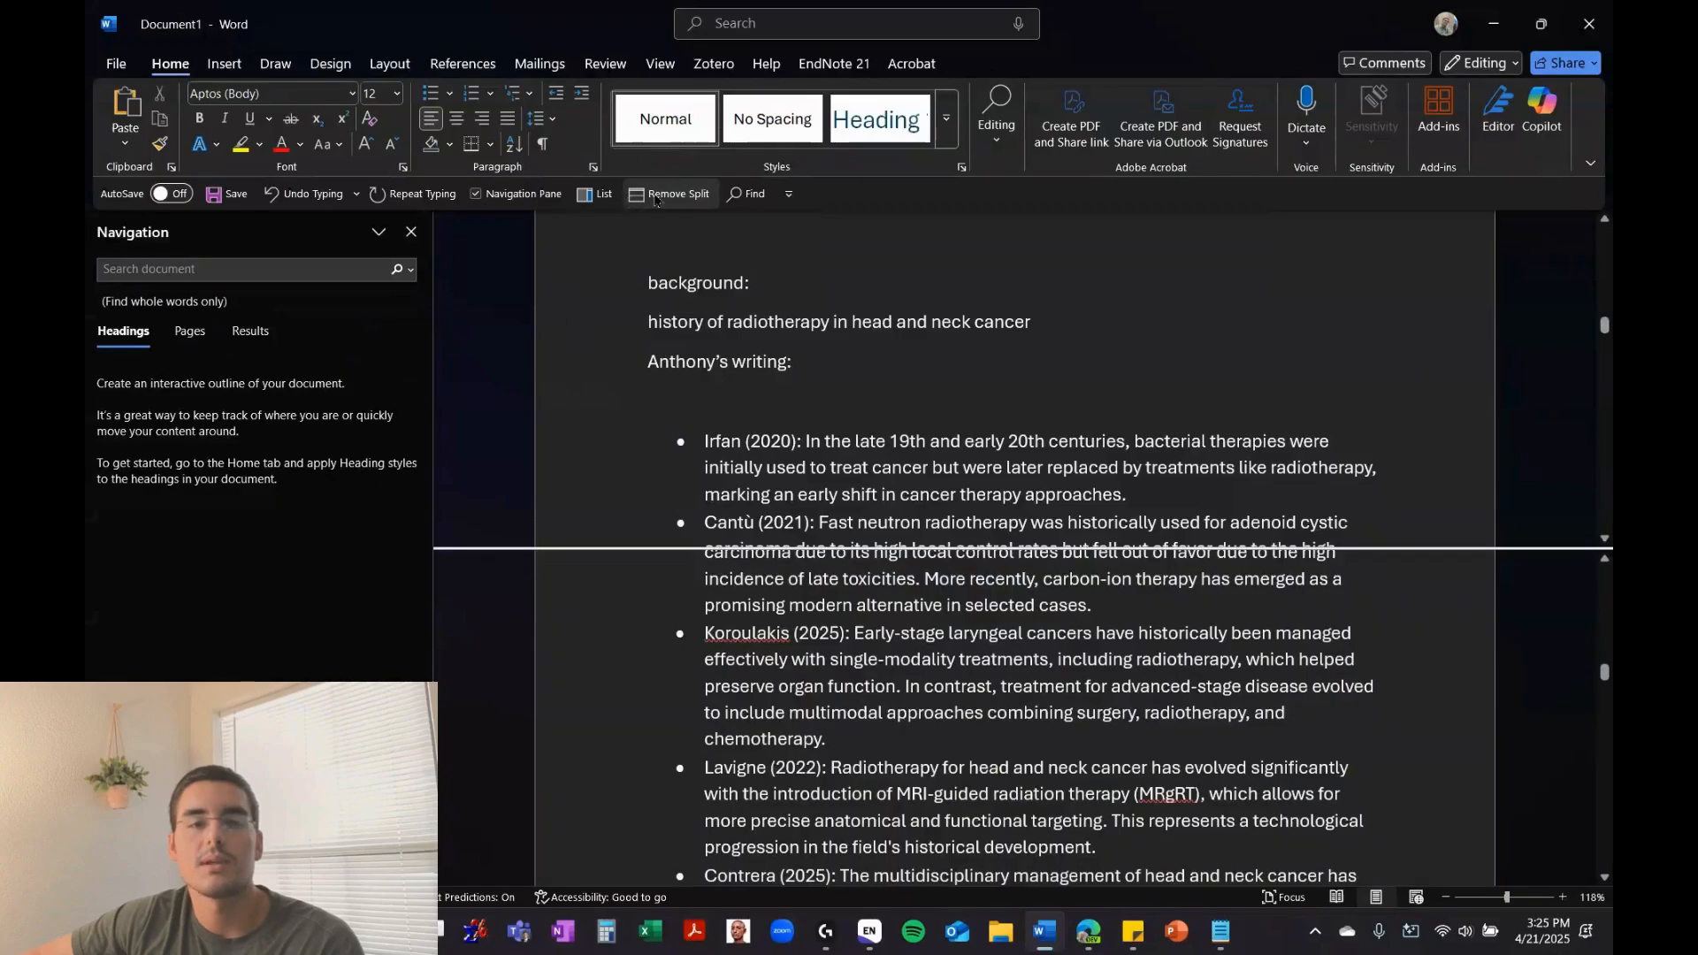
left_click(654, 196)
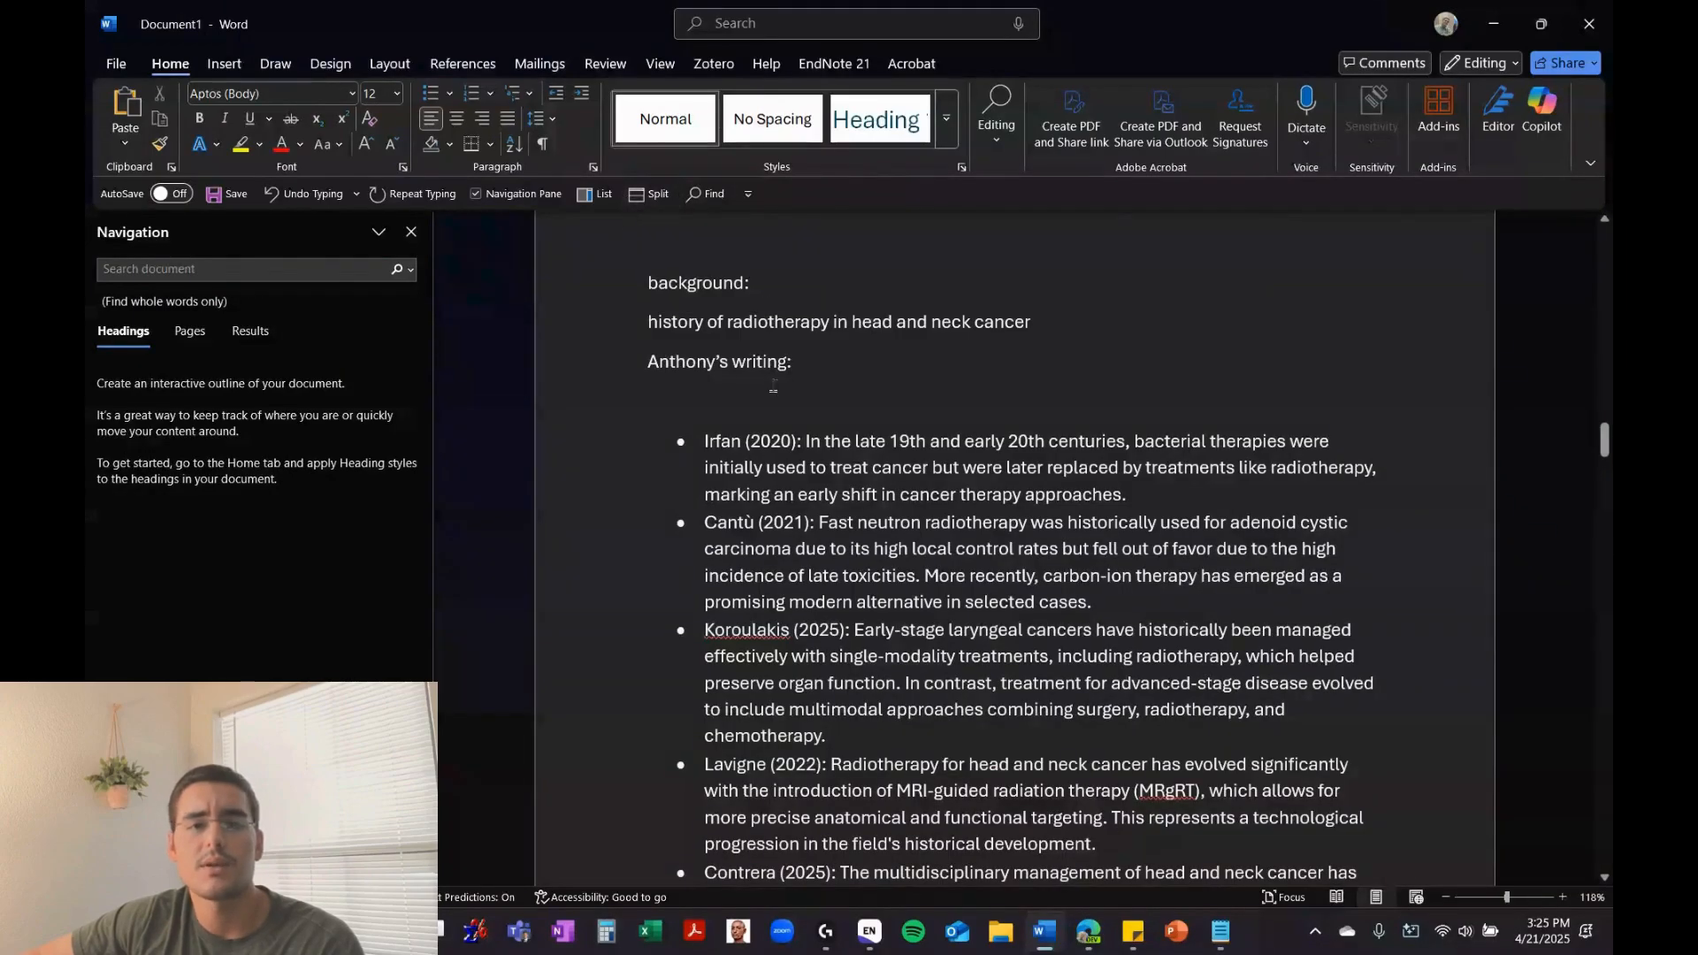
Search the manuscript for the word "writing" from the writing placeholder below the radiotherapy history heading
double_click(754, 364)
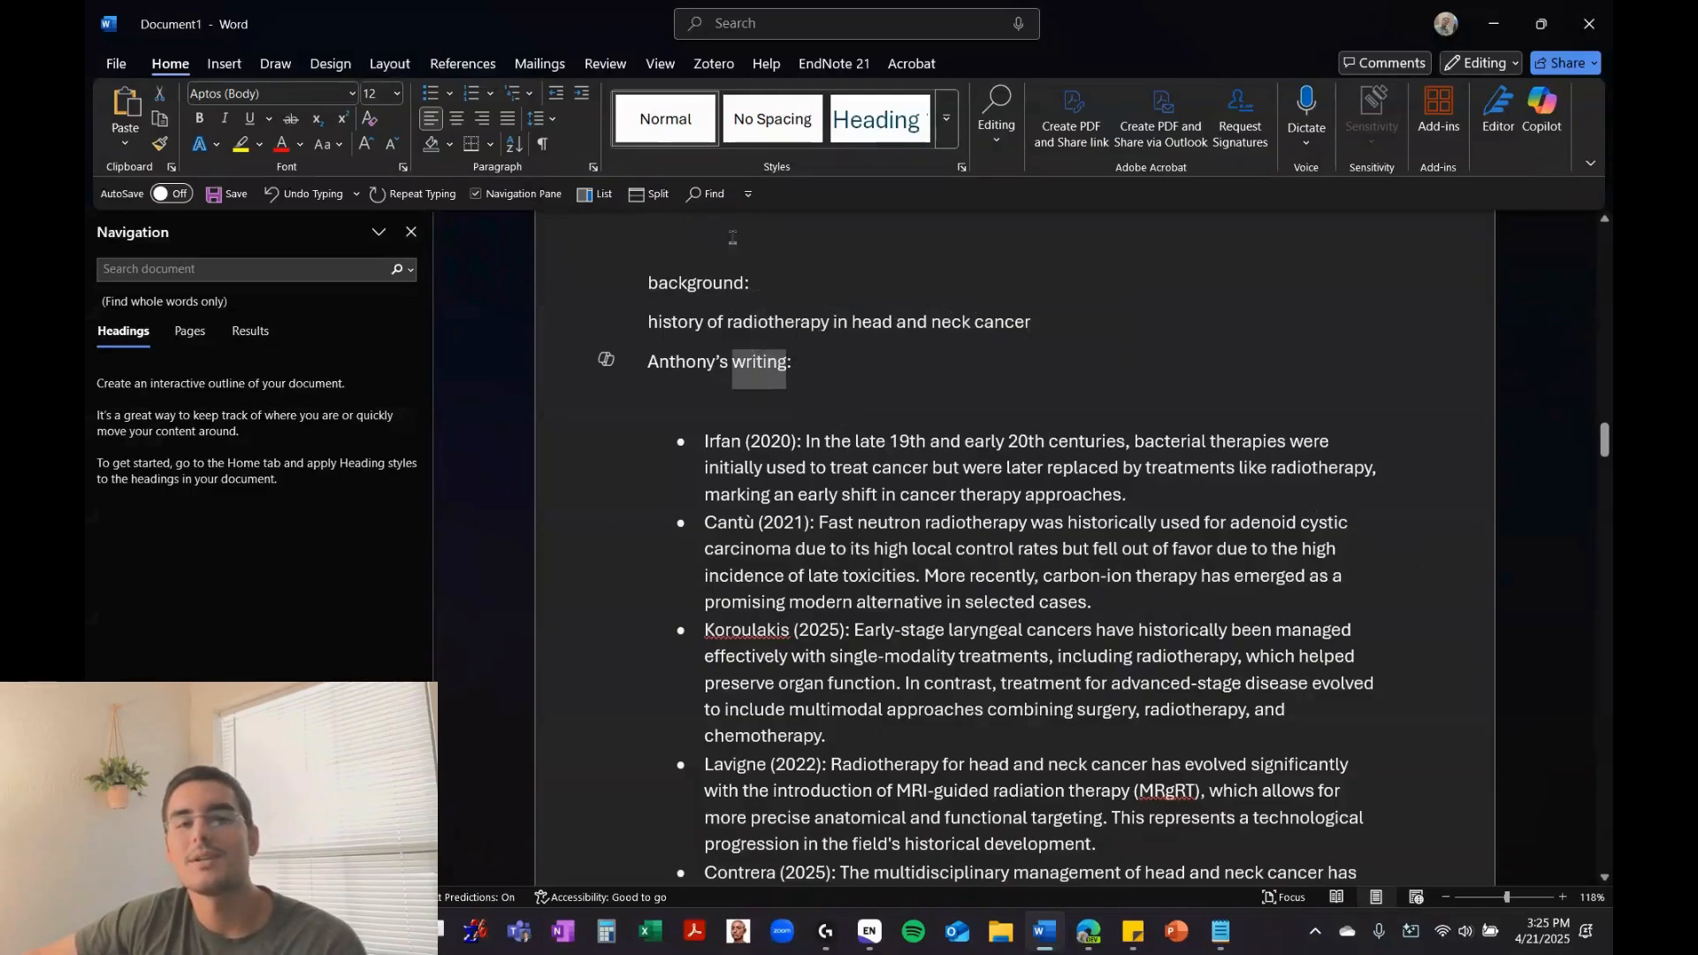
key("ctrl+f")
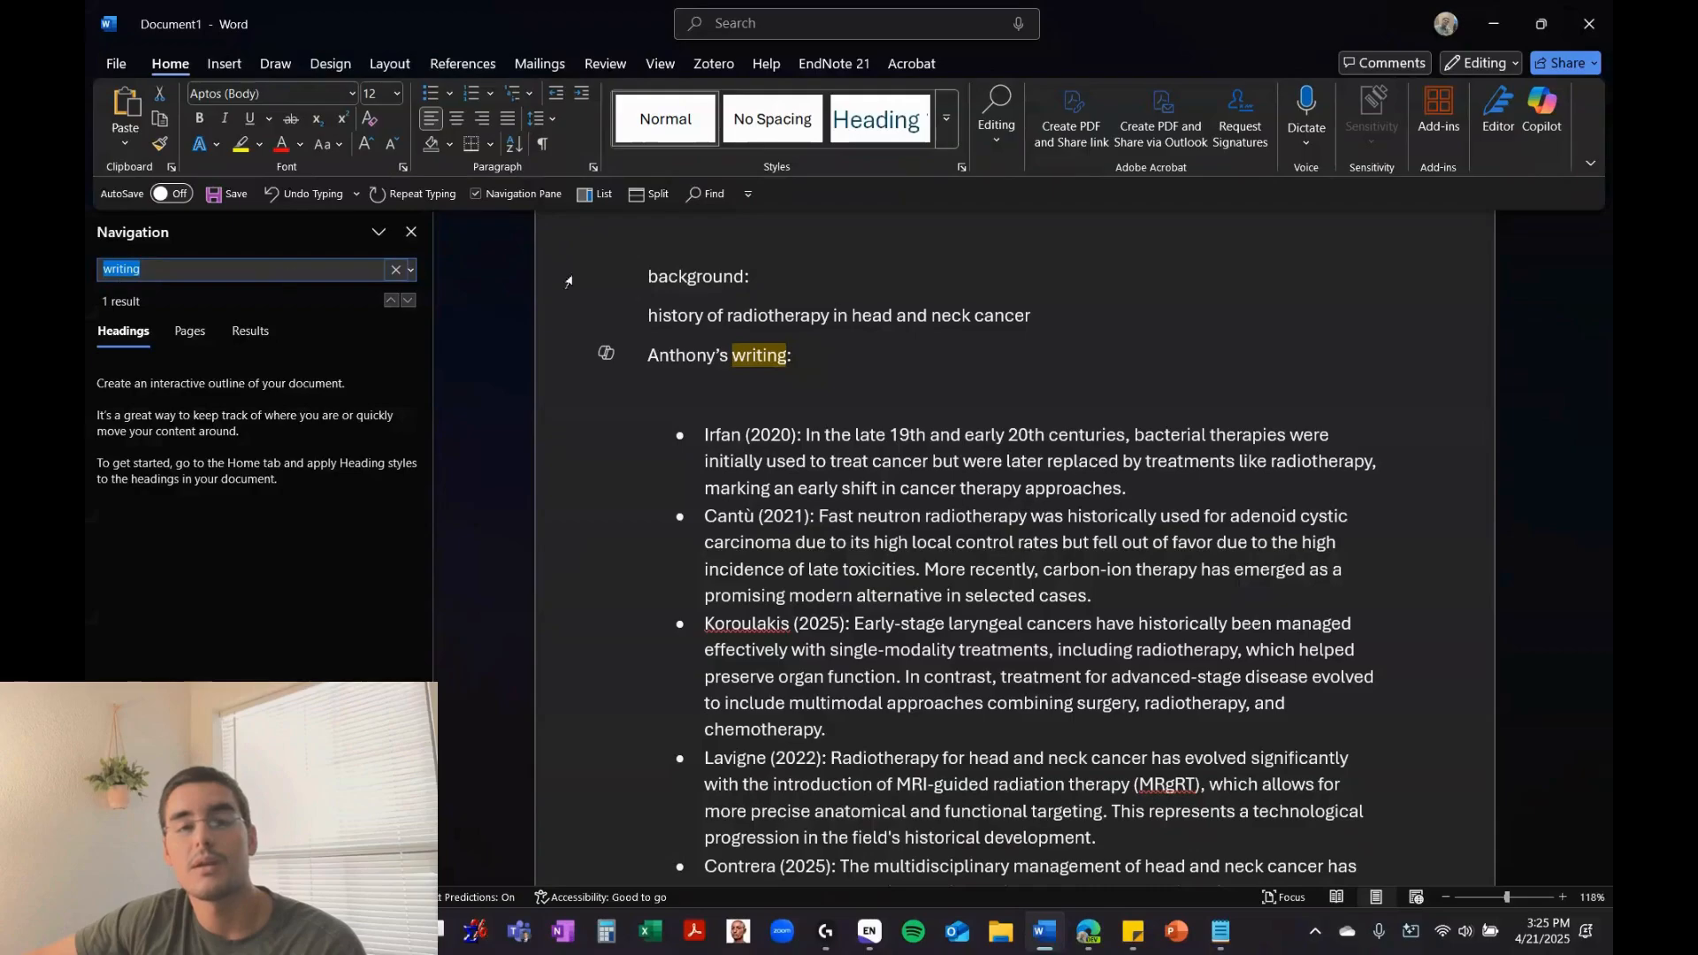
left_click(841, 433)
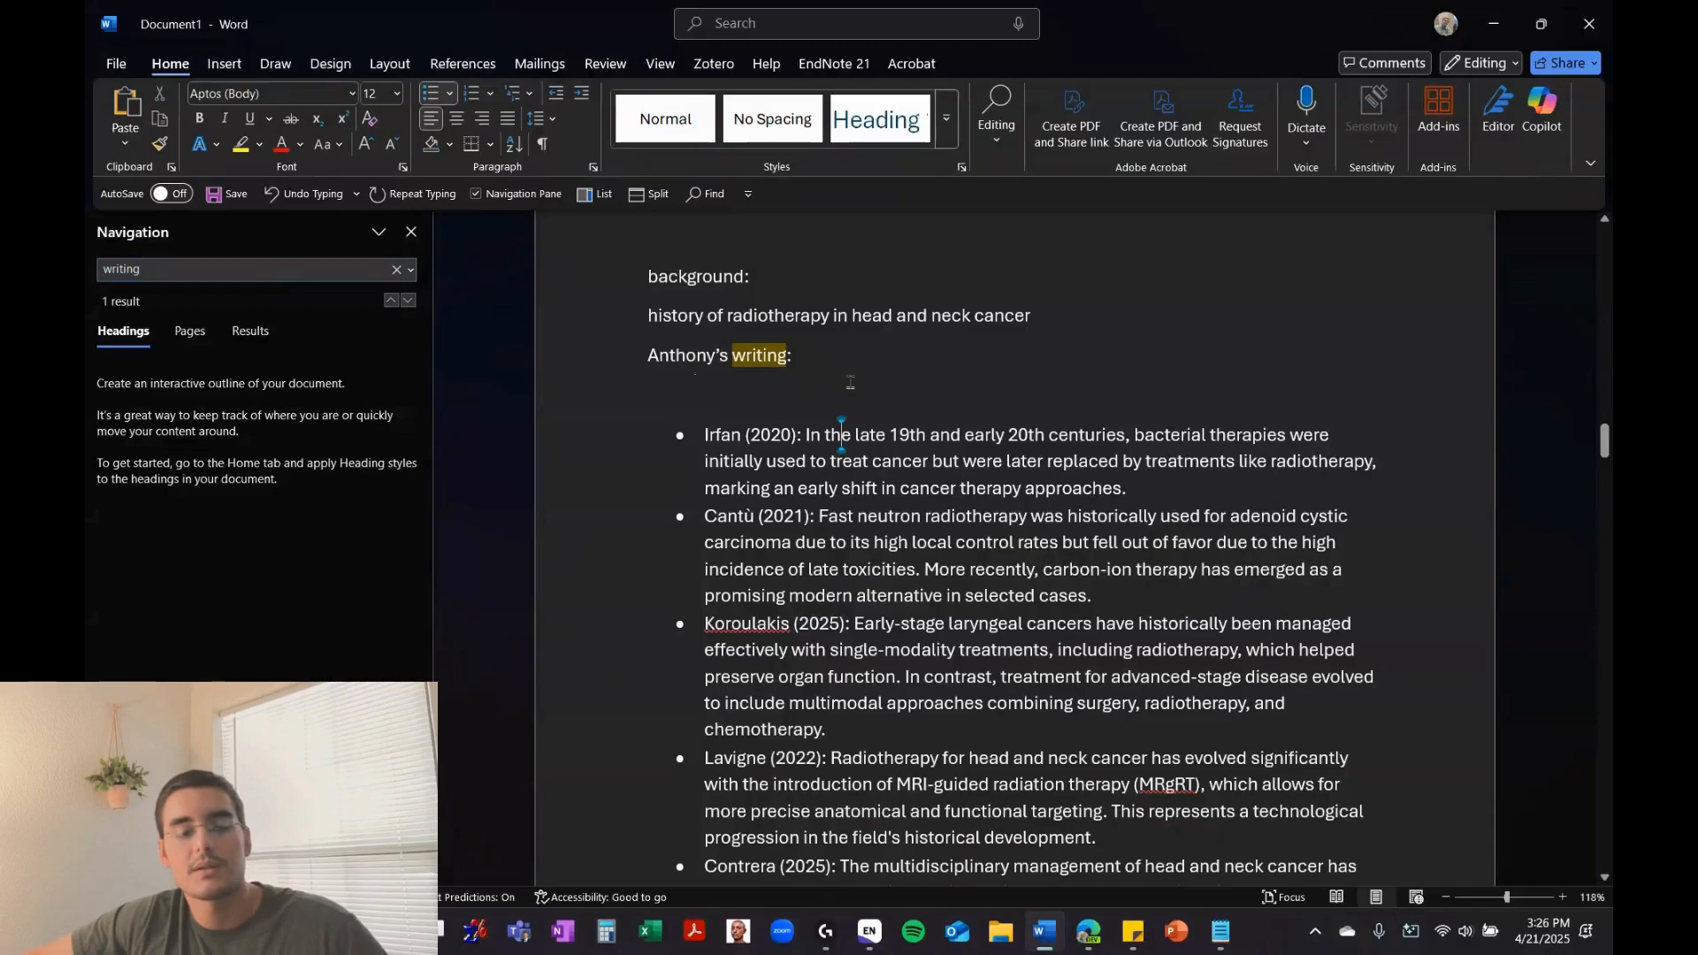
key("ctrl+f")
type("writing")
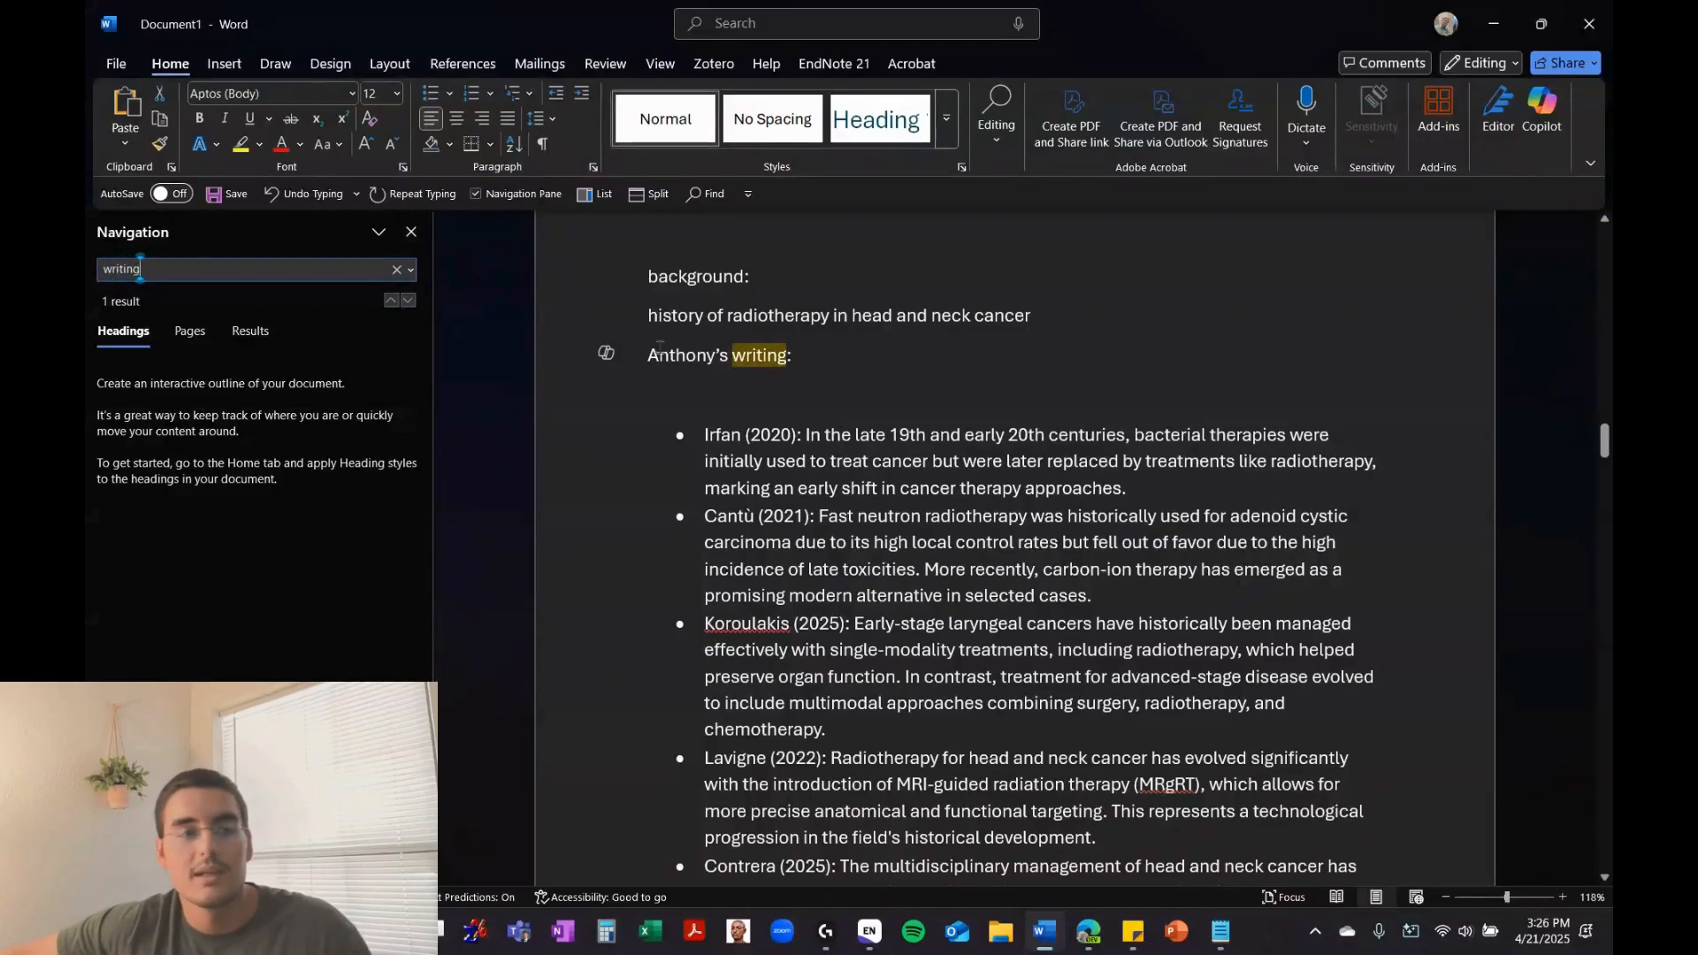
double_click(765, 367)
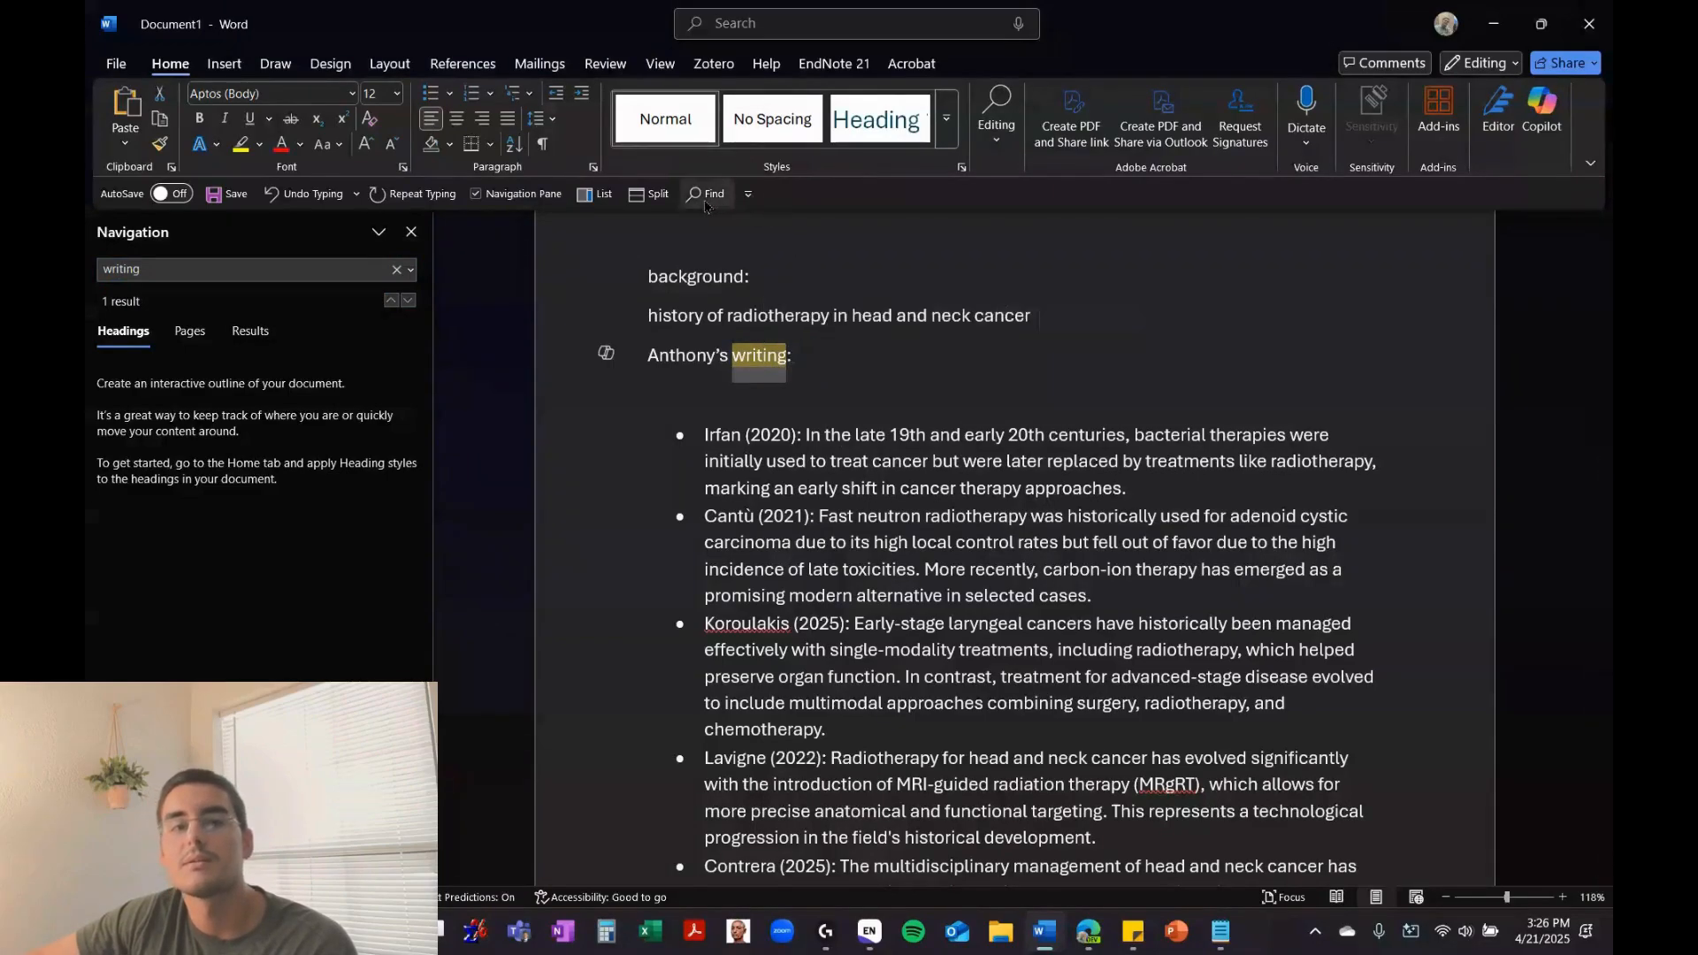
left_click(99, 274)
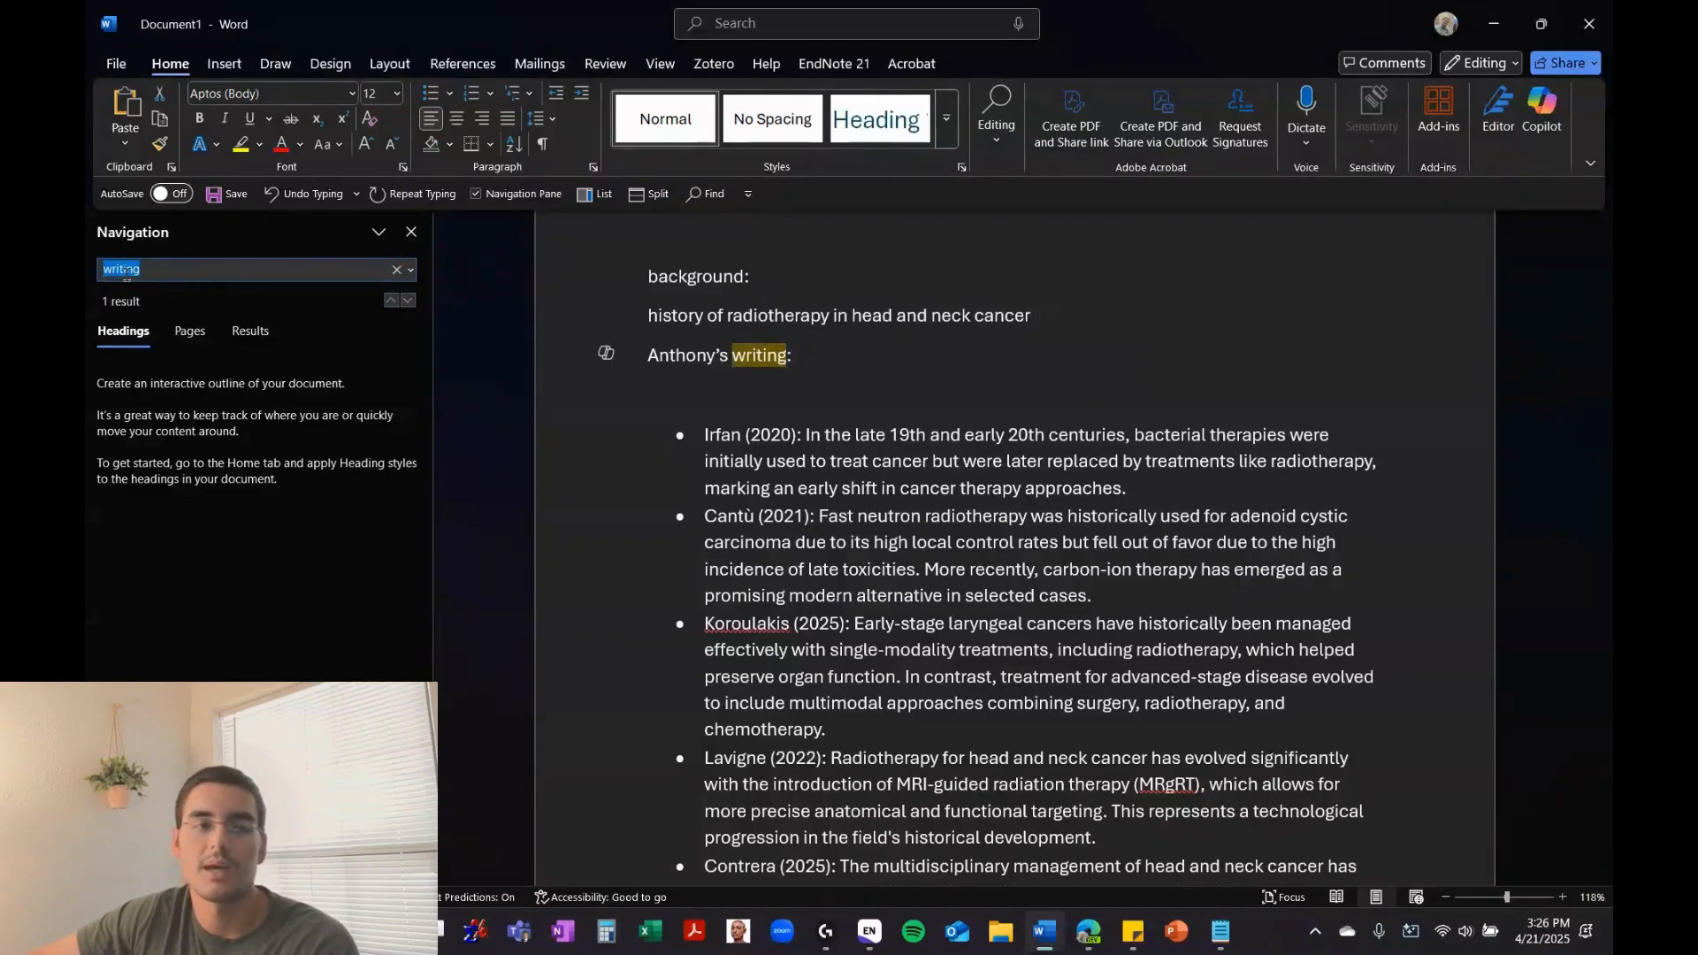
left_click(859, 389)
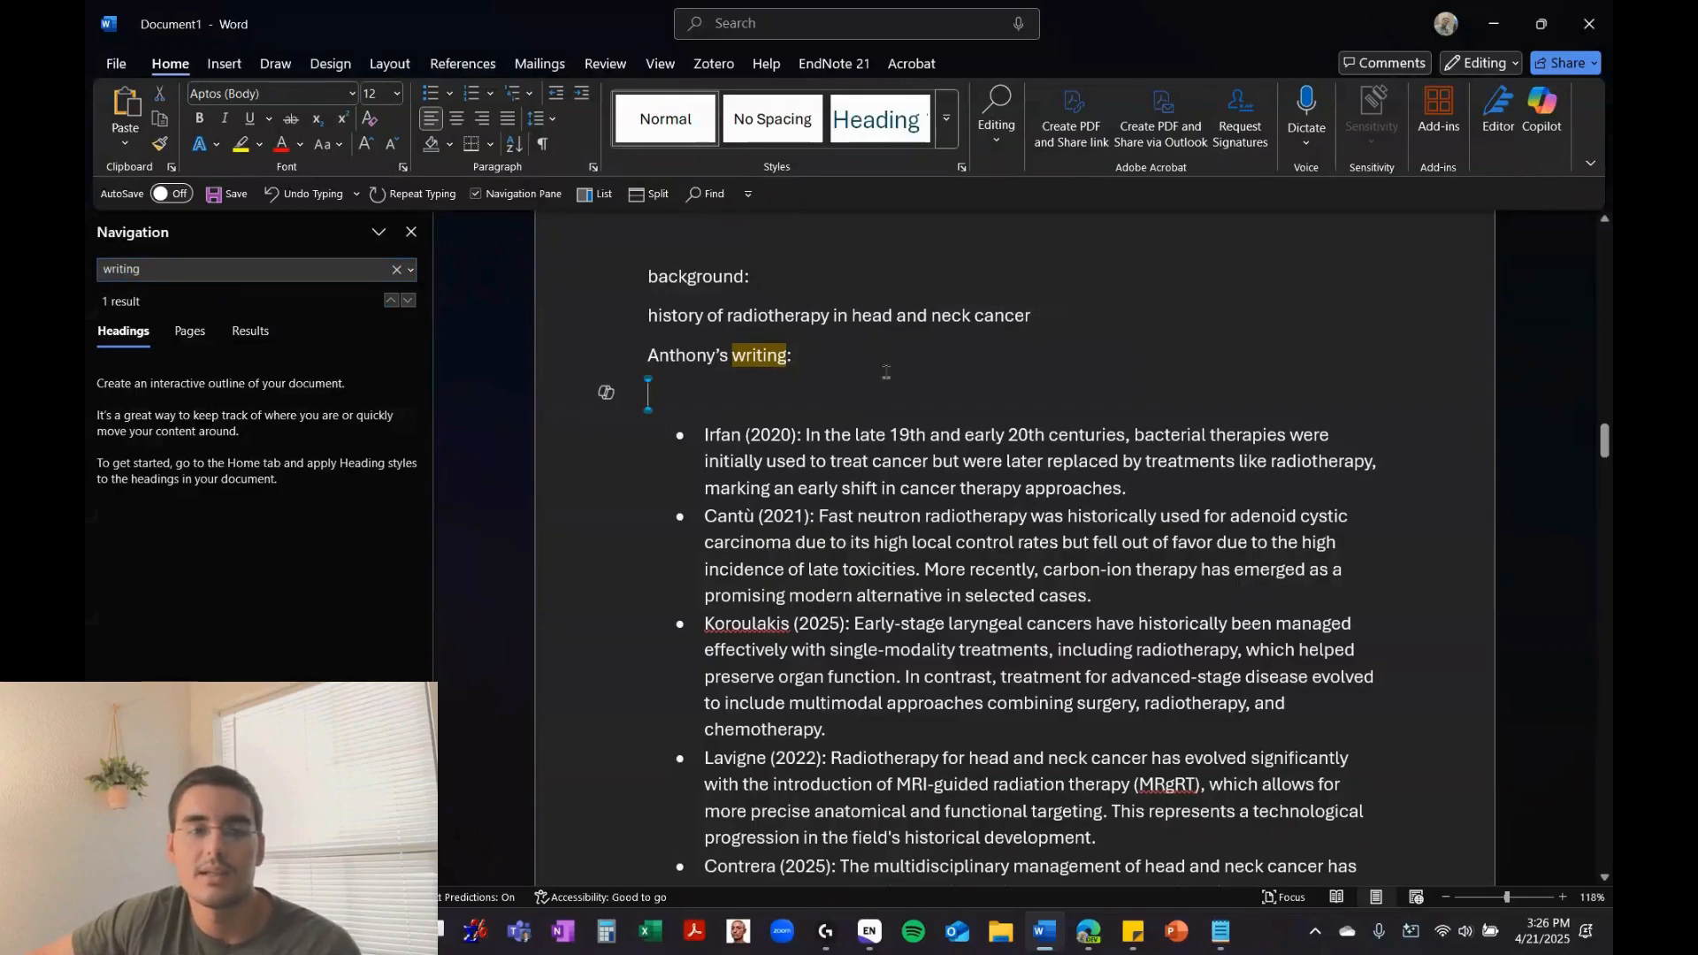
Turn off whole-word matching in the document search options, keeping case matching on
left_click(413, 271)
left_click(448, 301)
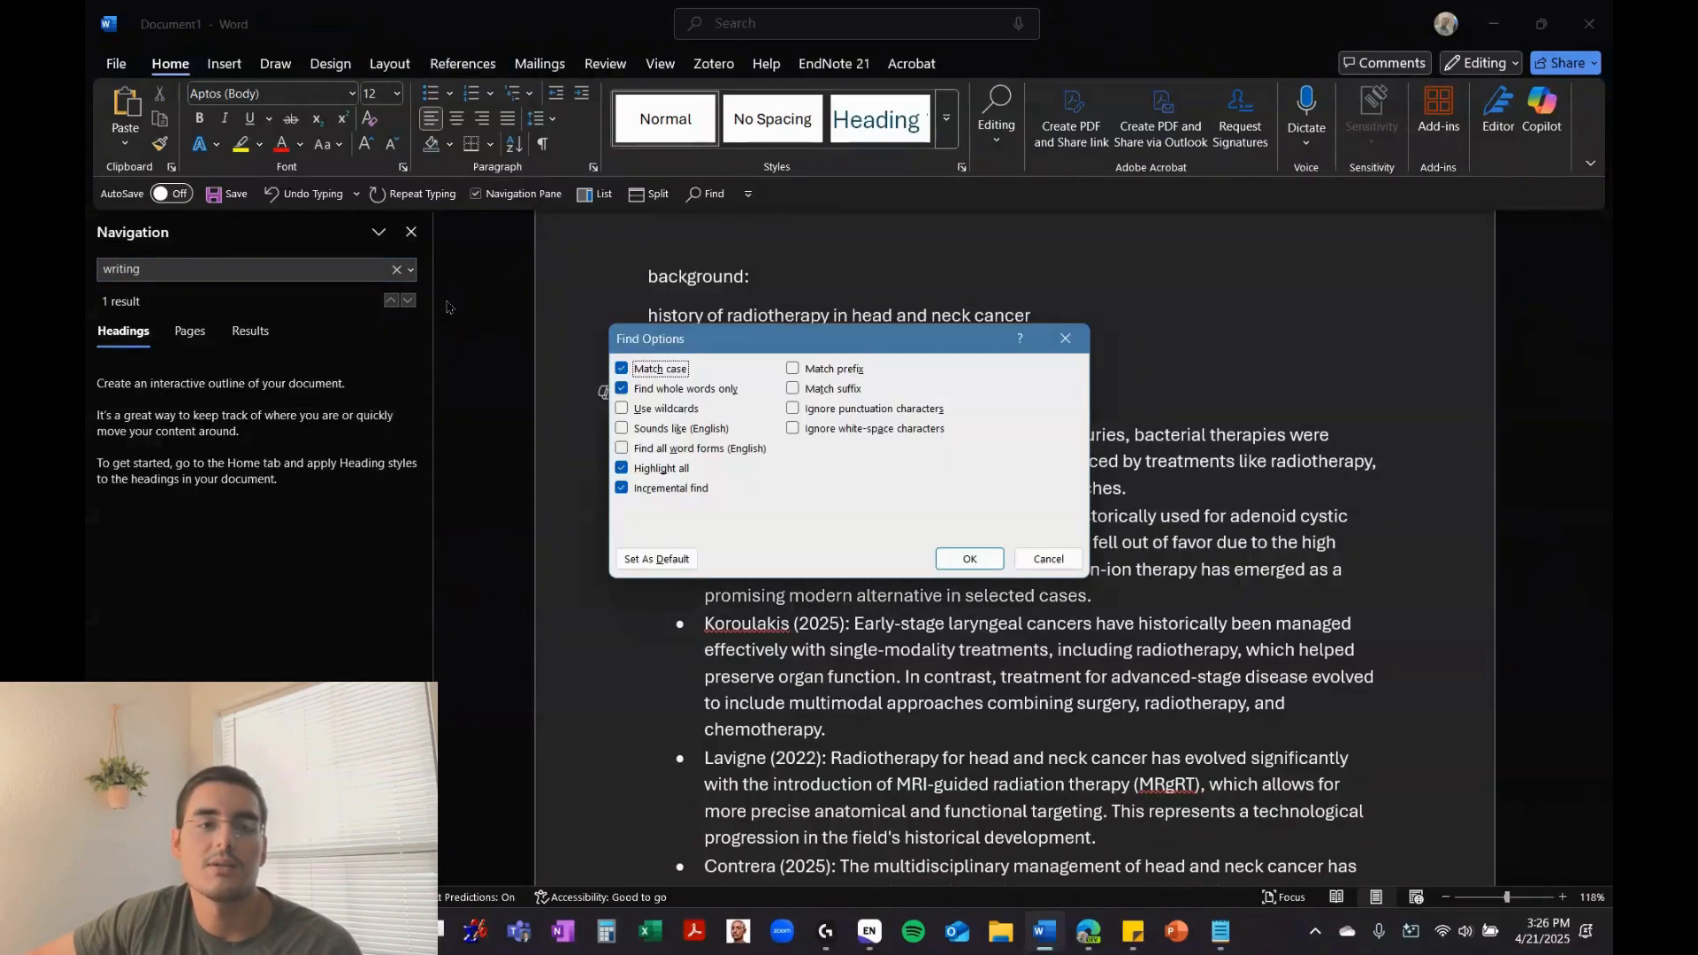
left_click(645, 373)
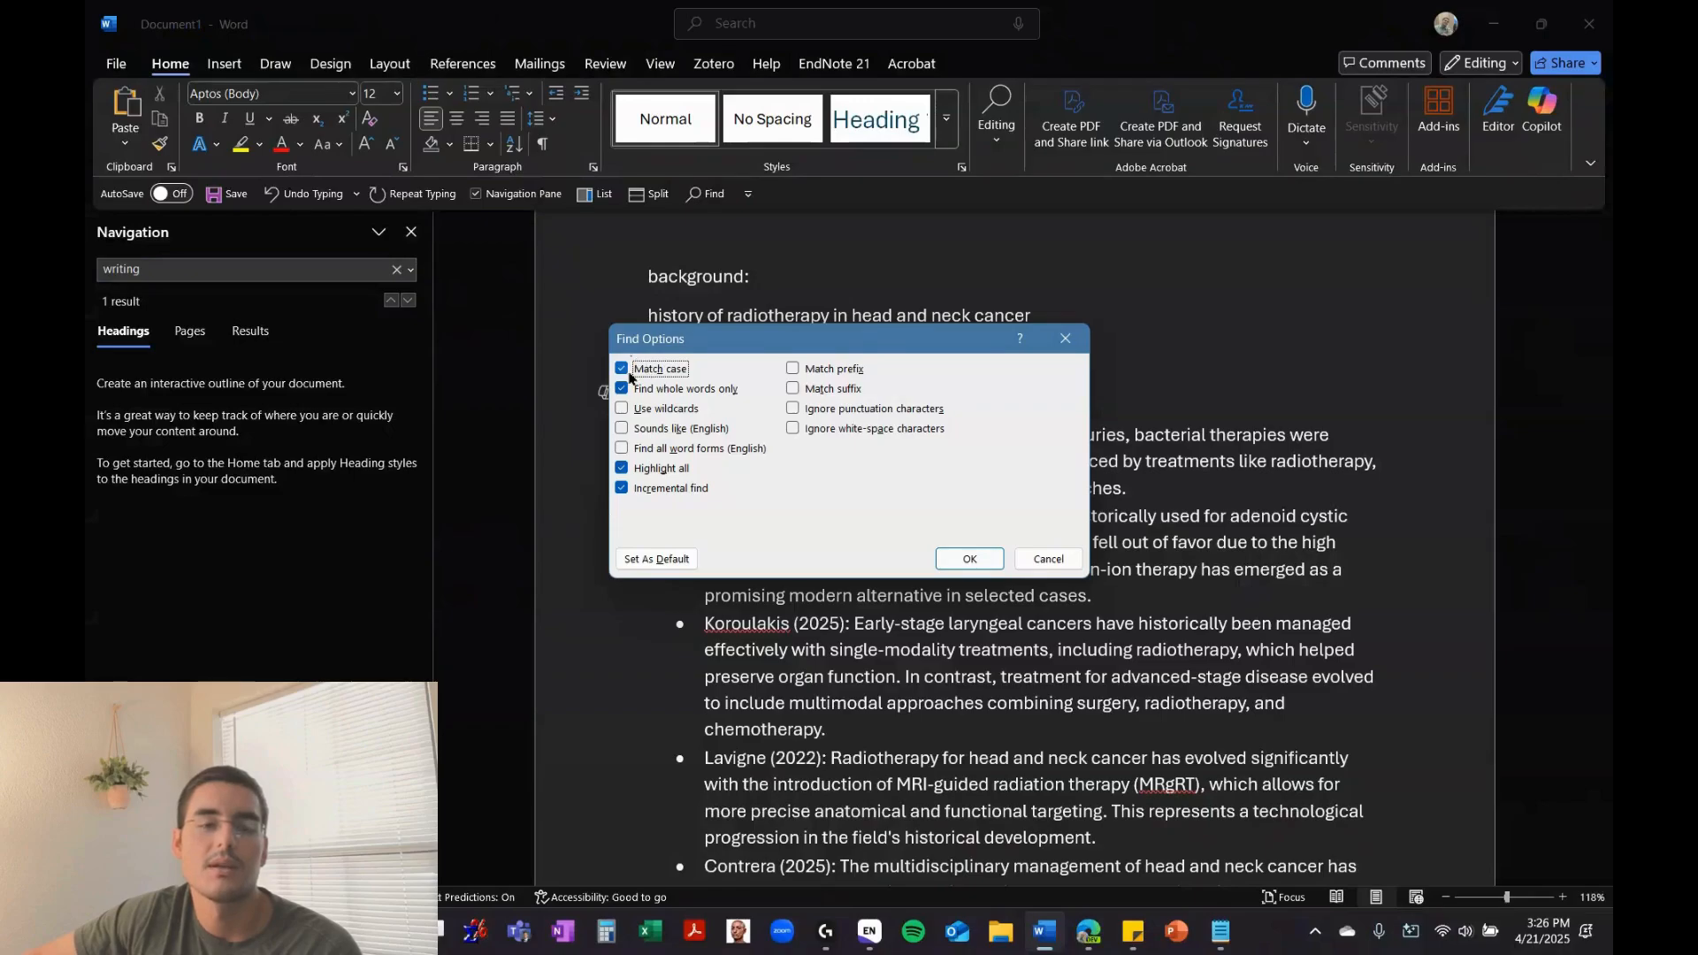
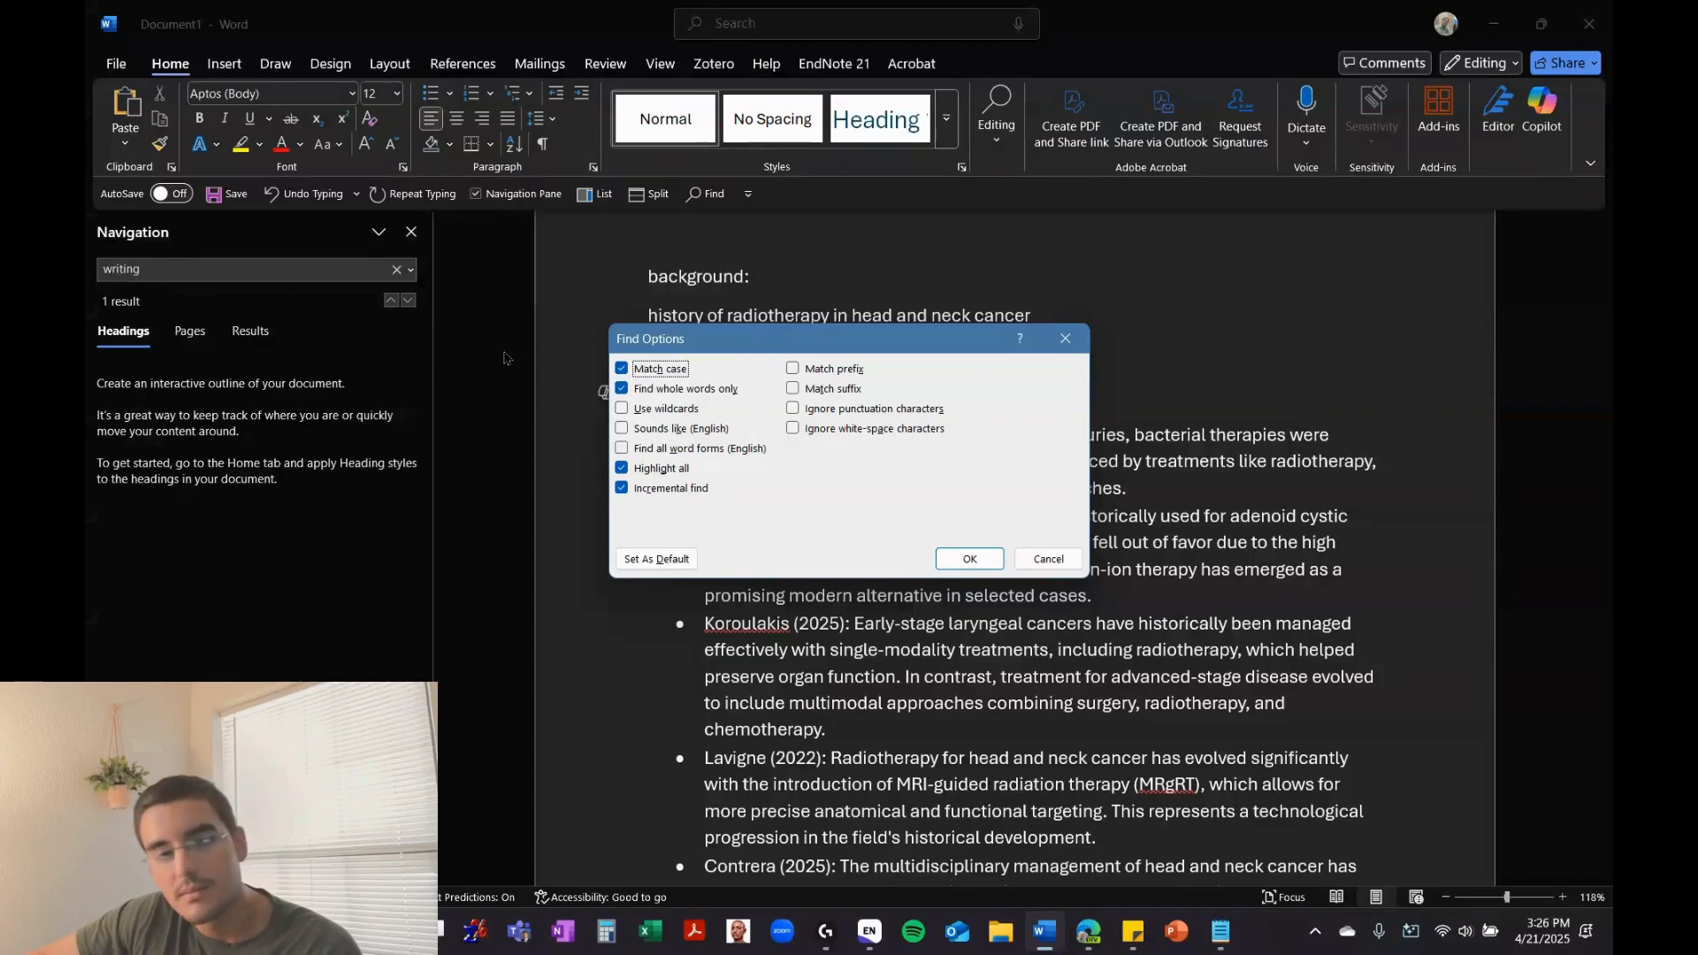
left_click(624, 391)
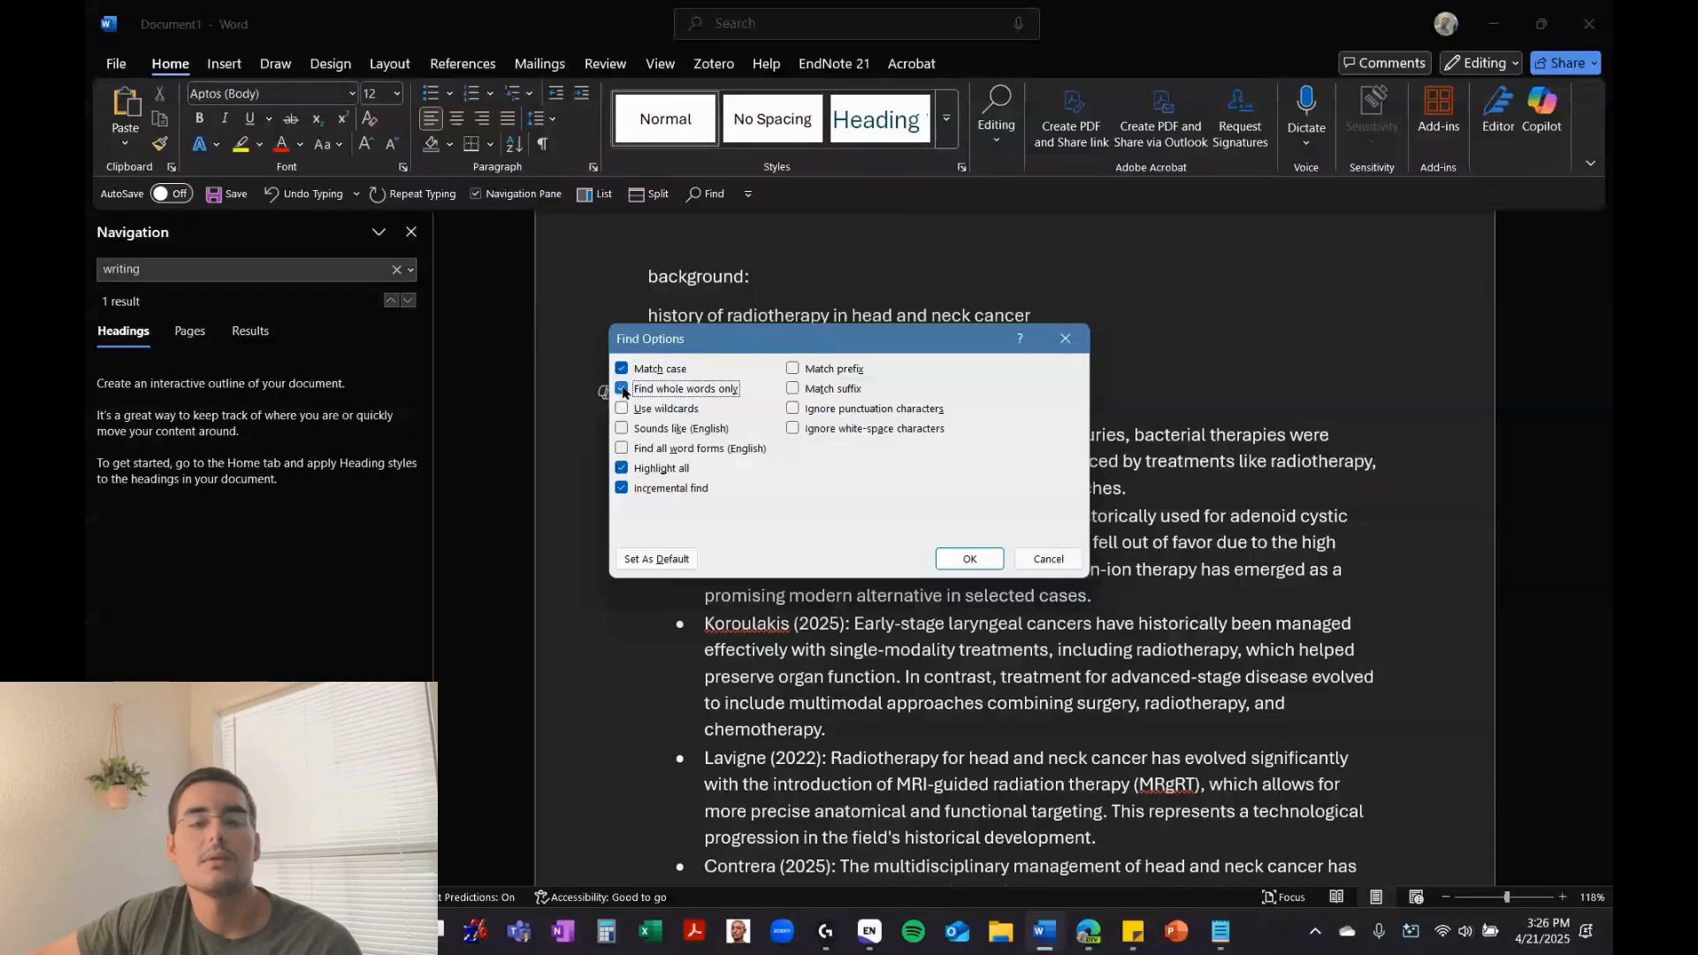
left_click_drag(716, 346, 1185, 413)
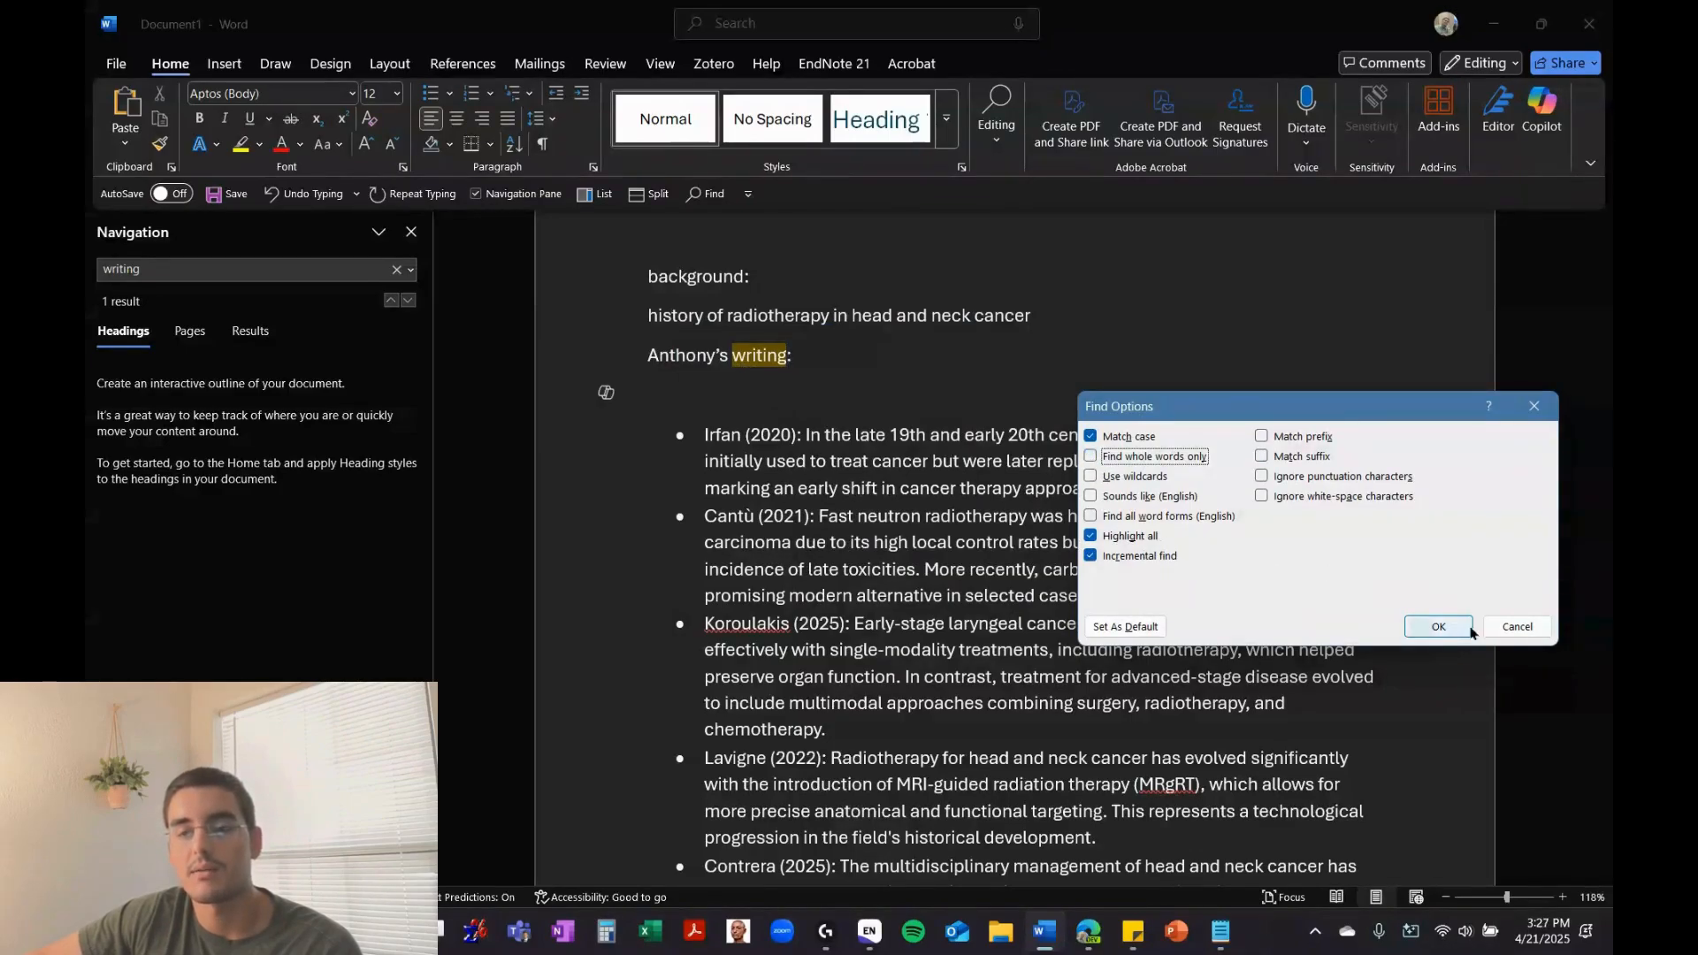
left_click(1438, 627)
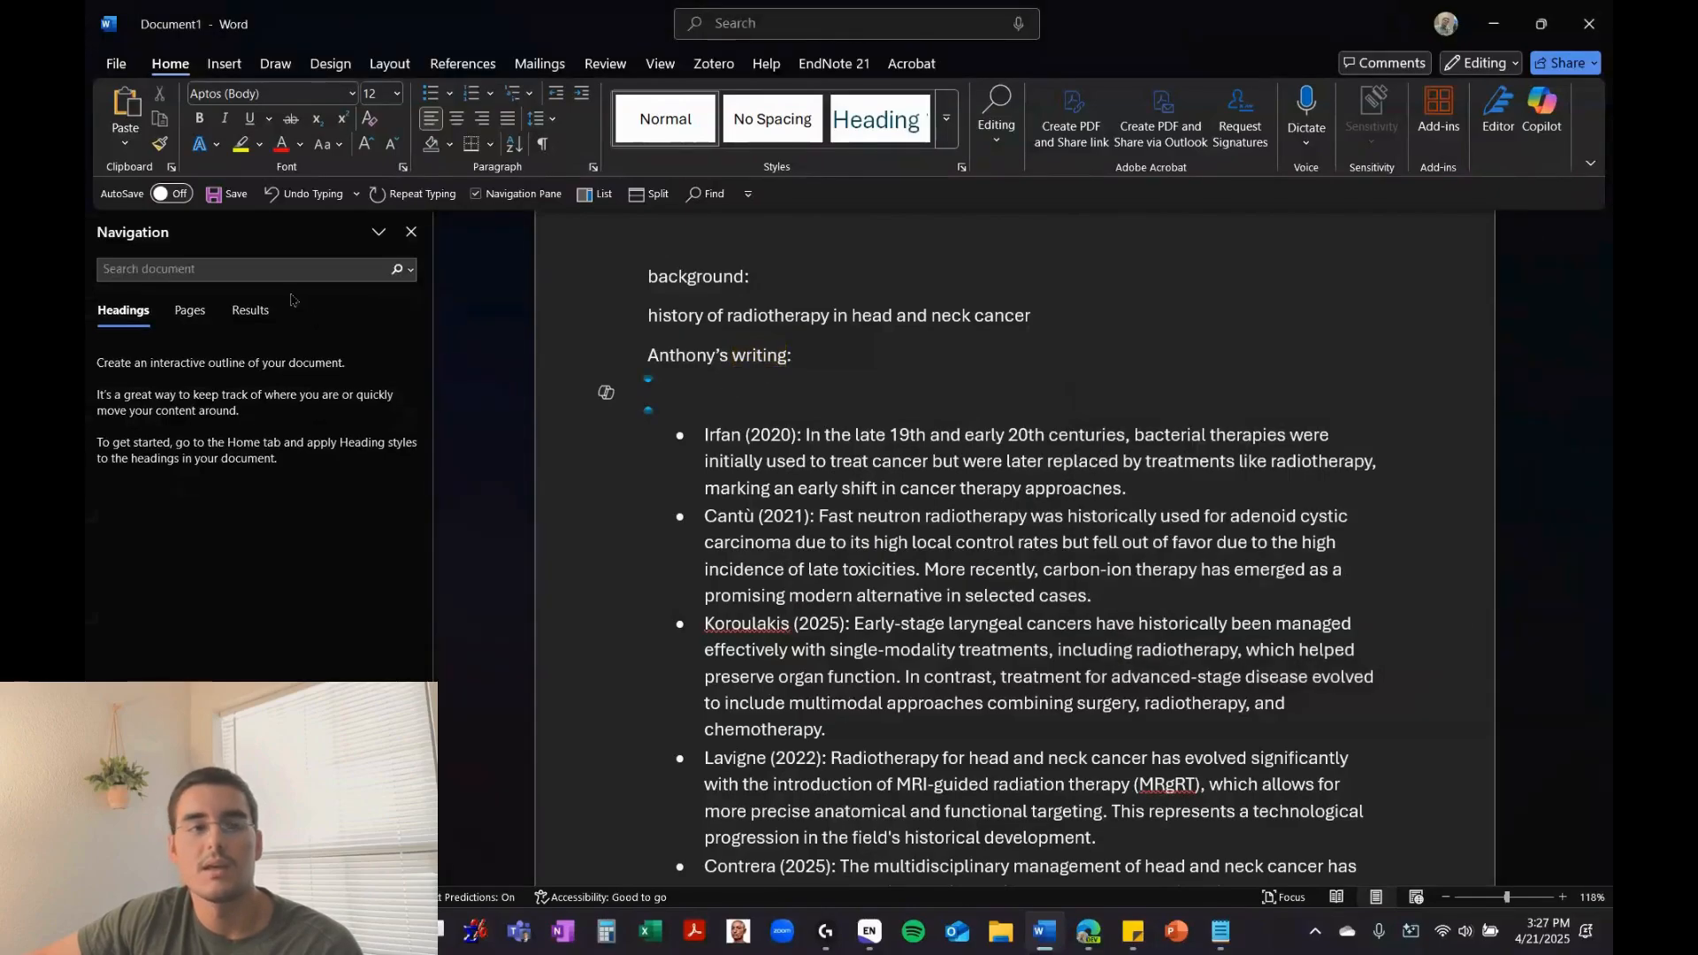
Search the manuscript for the partial word "rit" and look over the highlighted matches in the background section
left_click(107, 270)
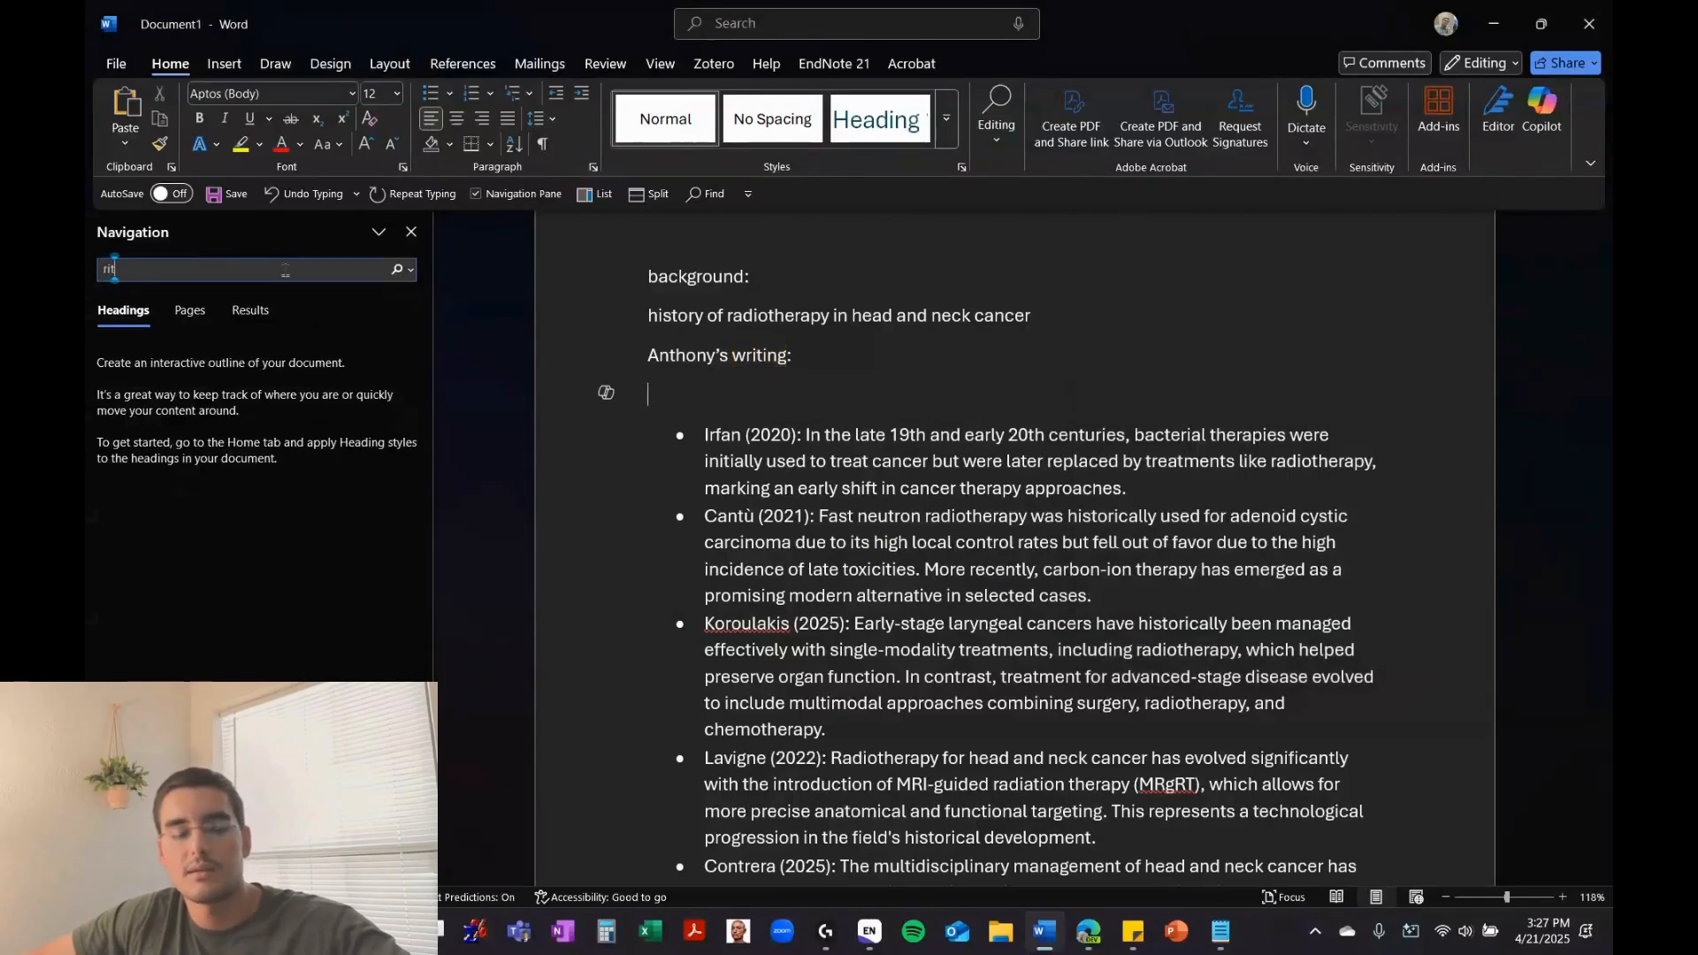
type("rit")
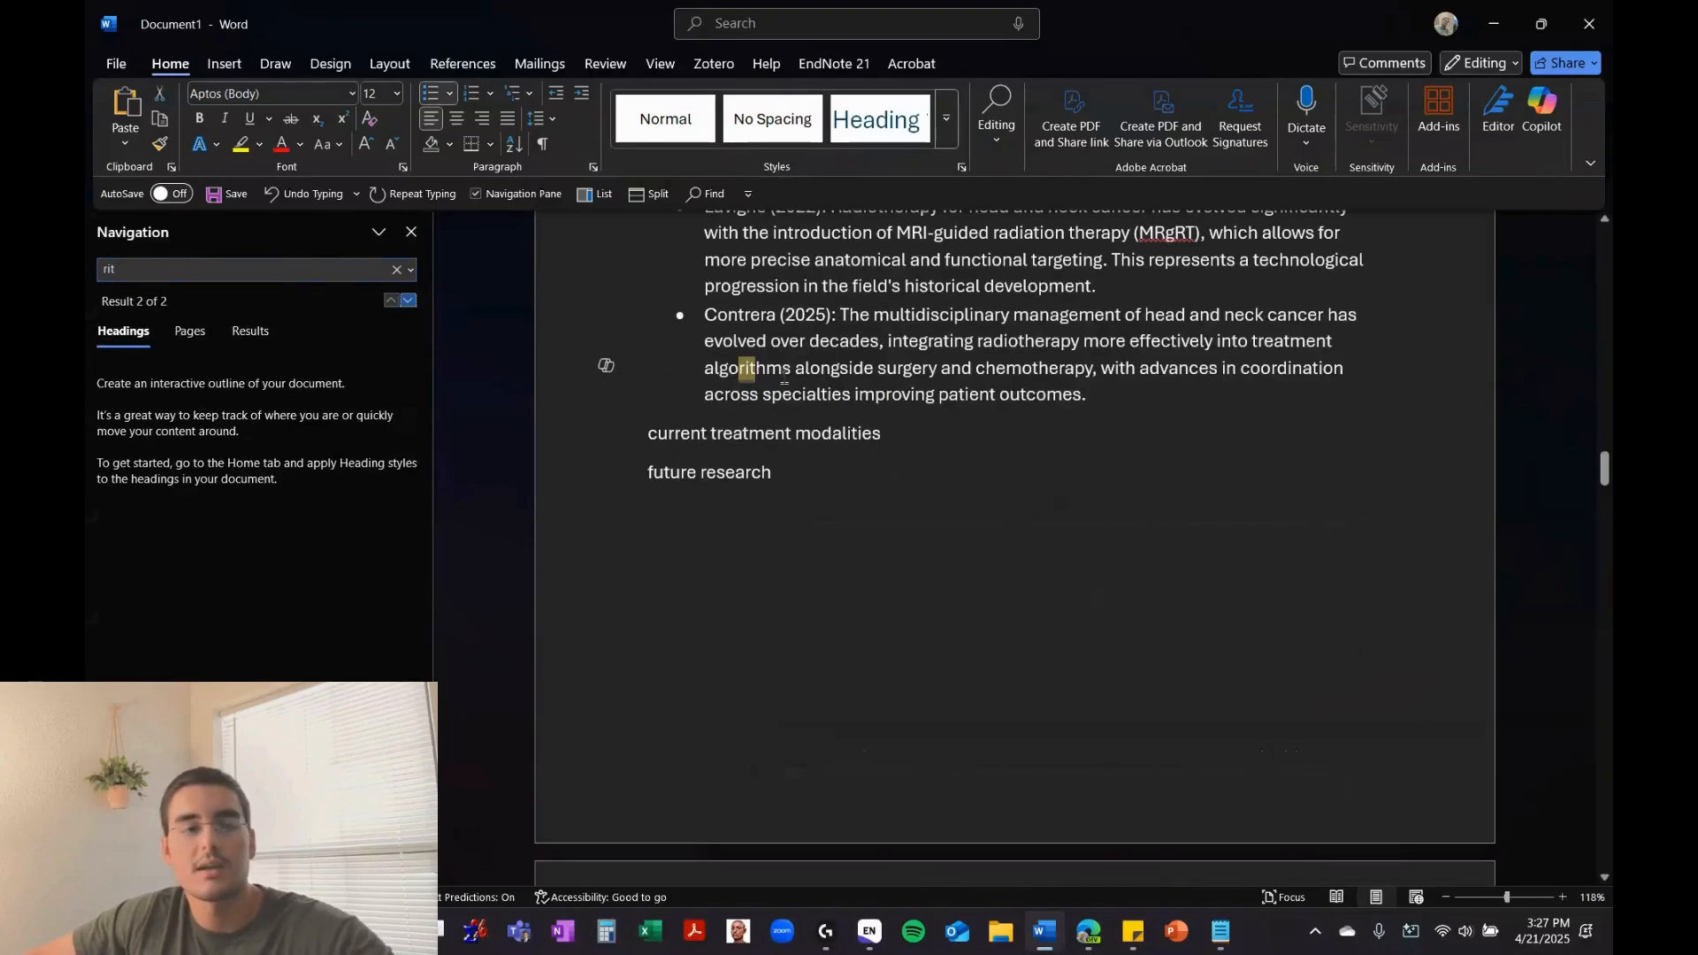
scroll(784, 380, "up", 6)
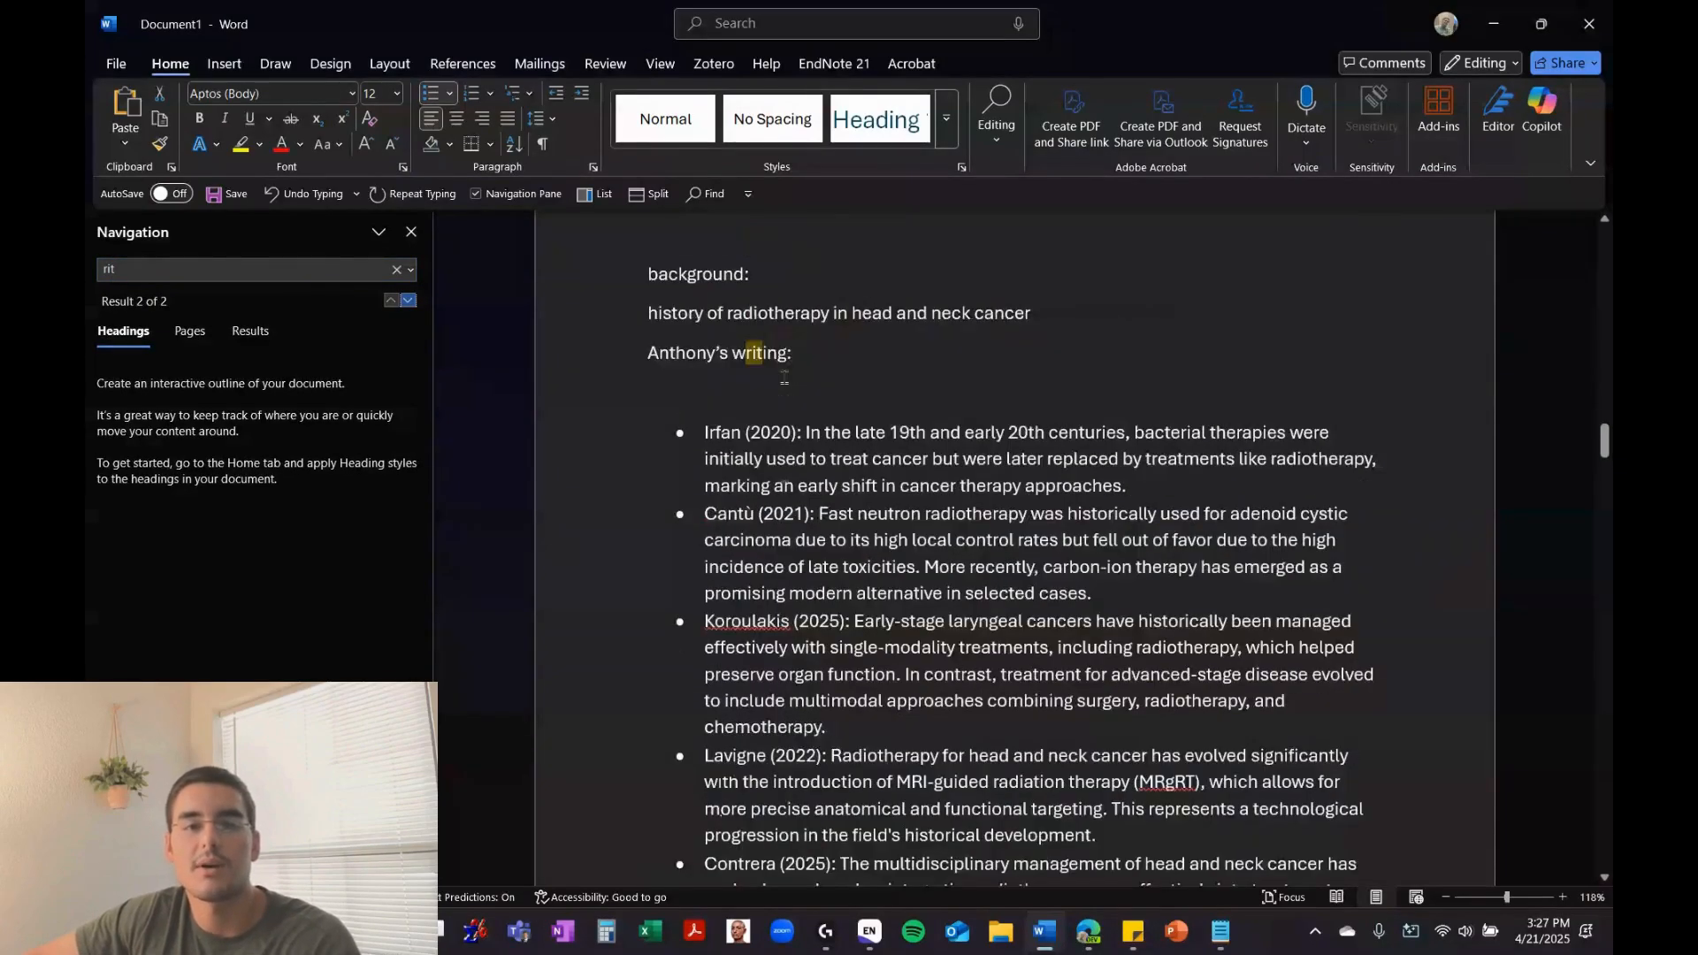
scroll(784, 379, "down", 1)
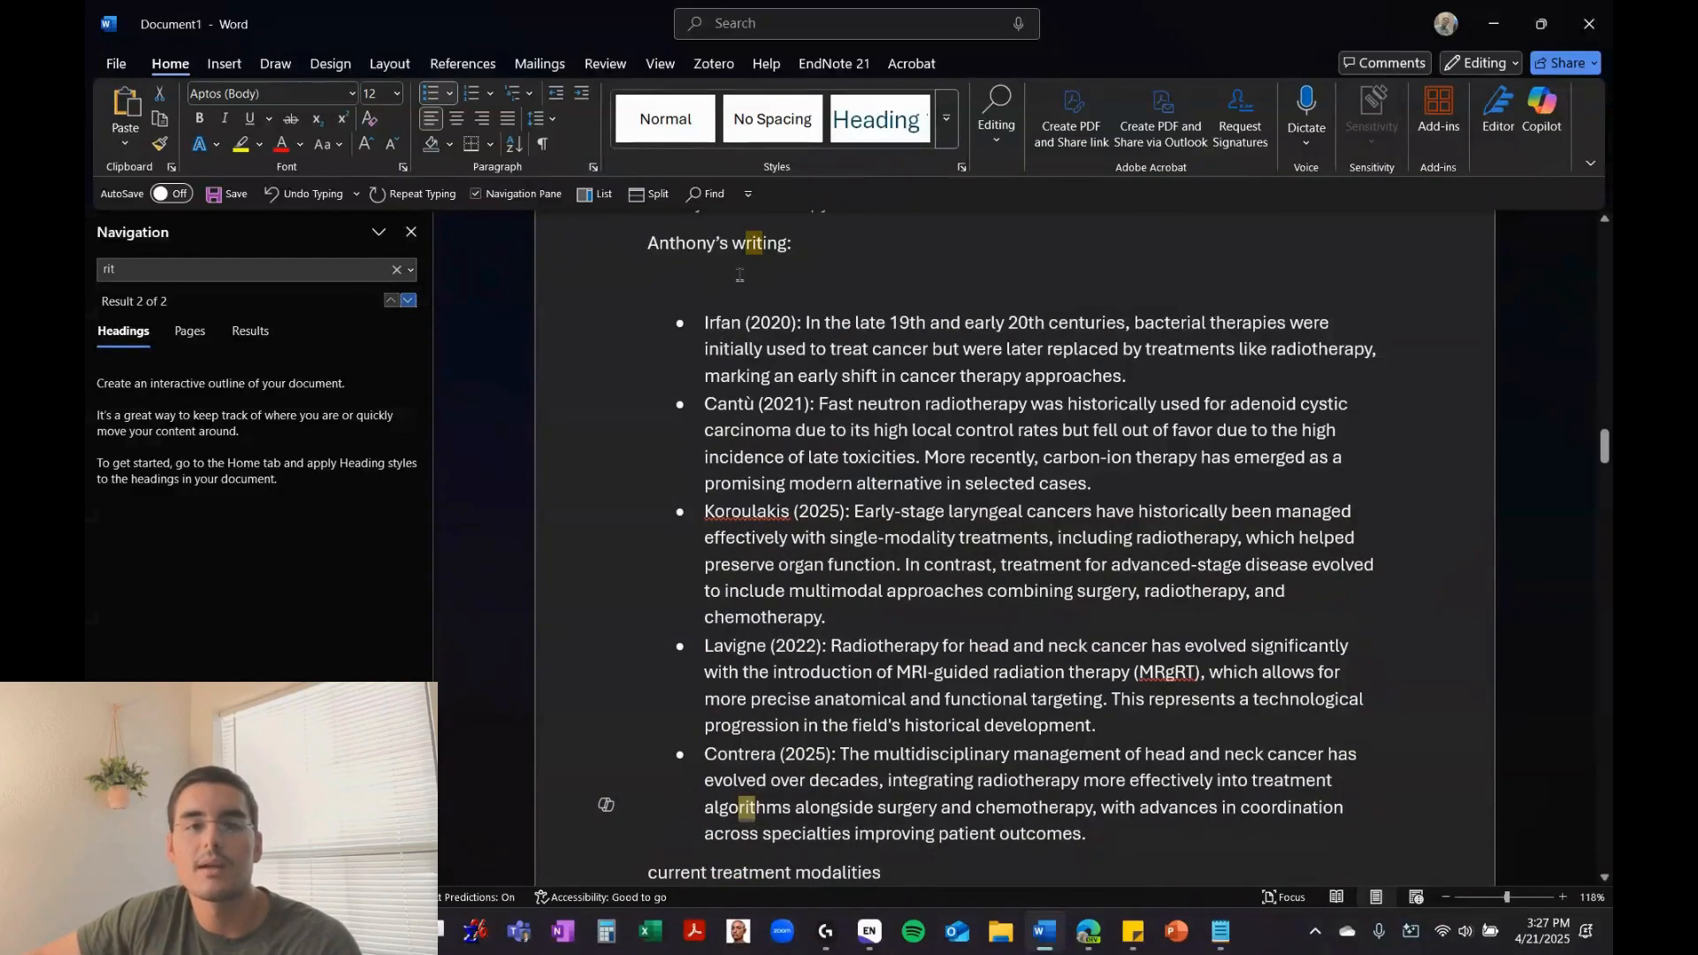
Turn whole-word matching back on in the document search options
left_click(138, 269)
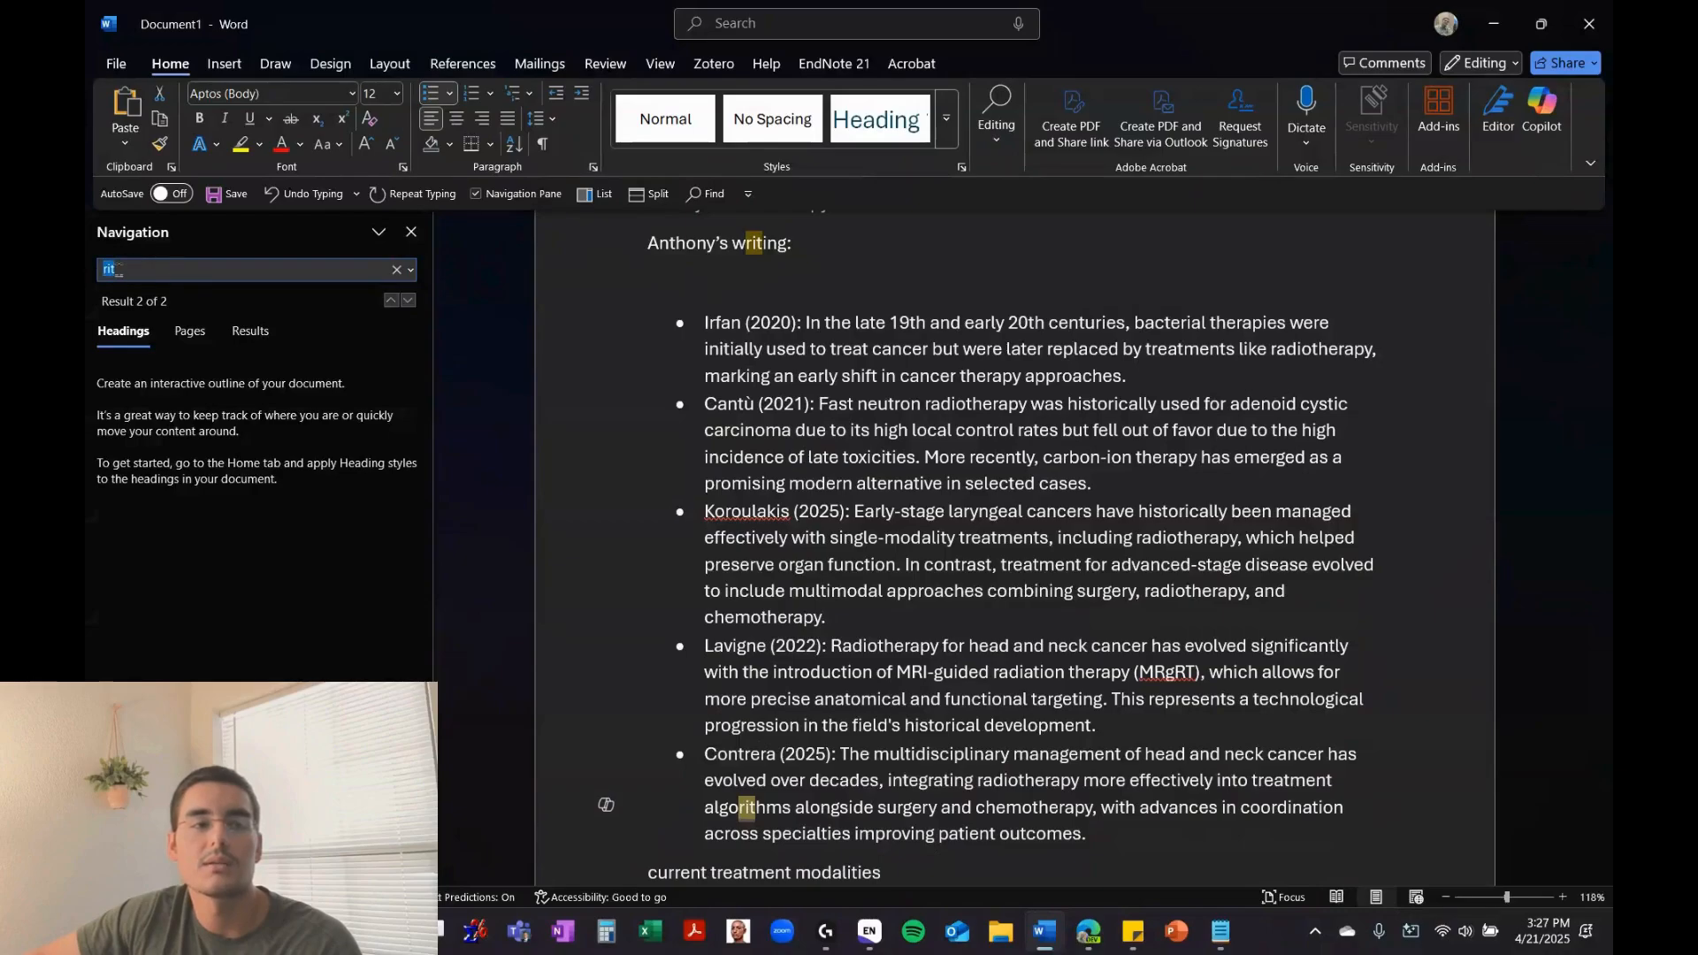
left_click(410, 270)
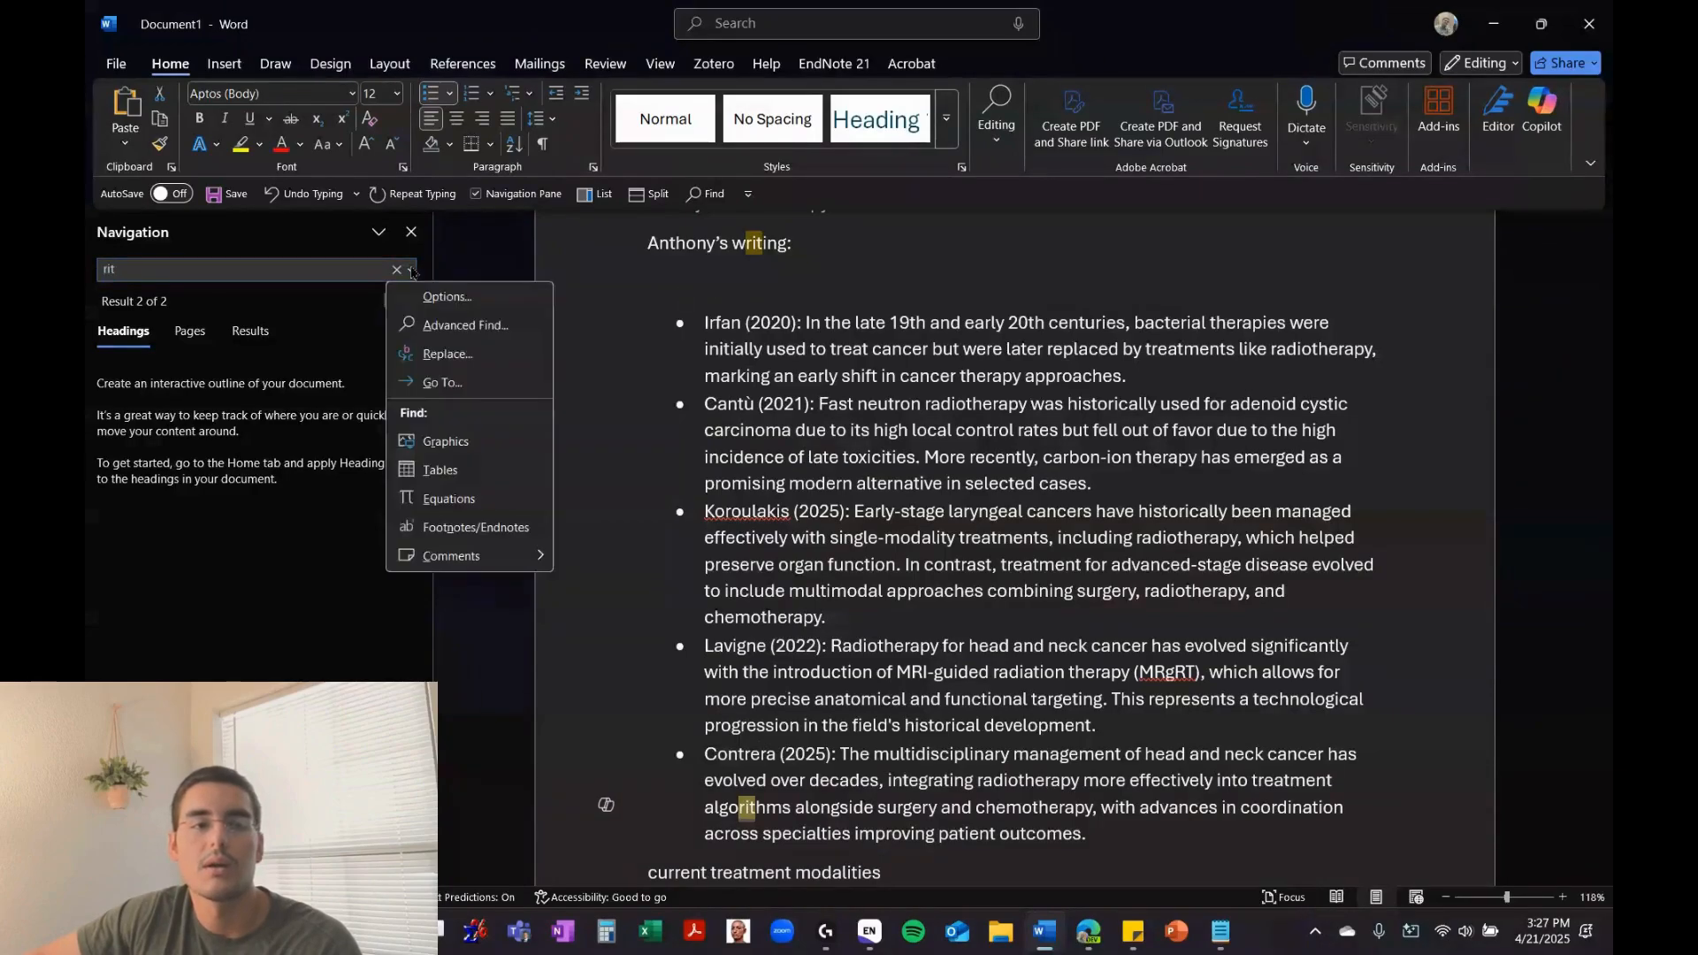
left_click(437, 299)
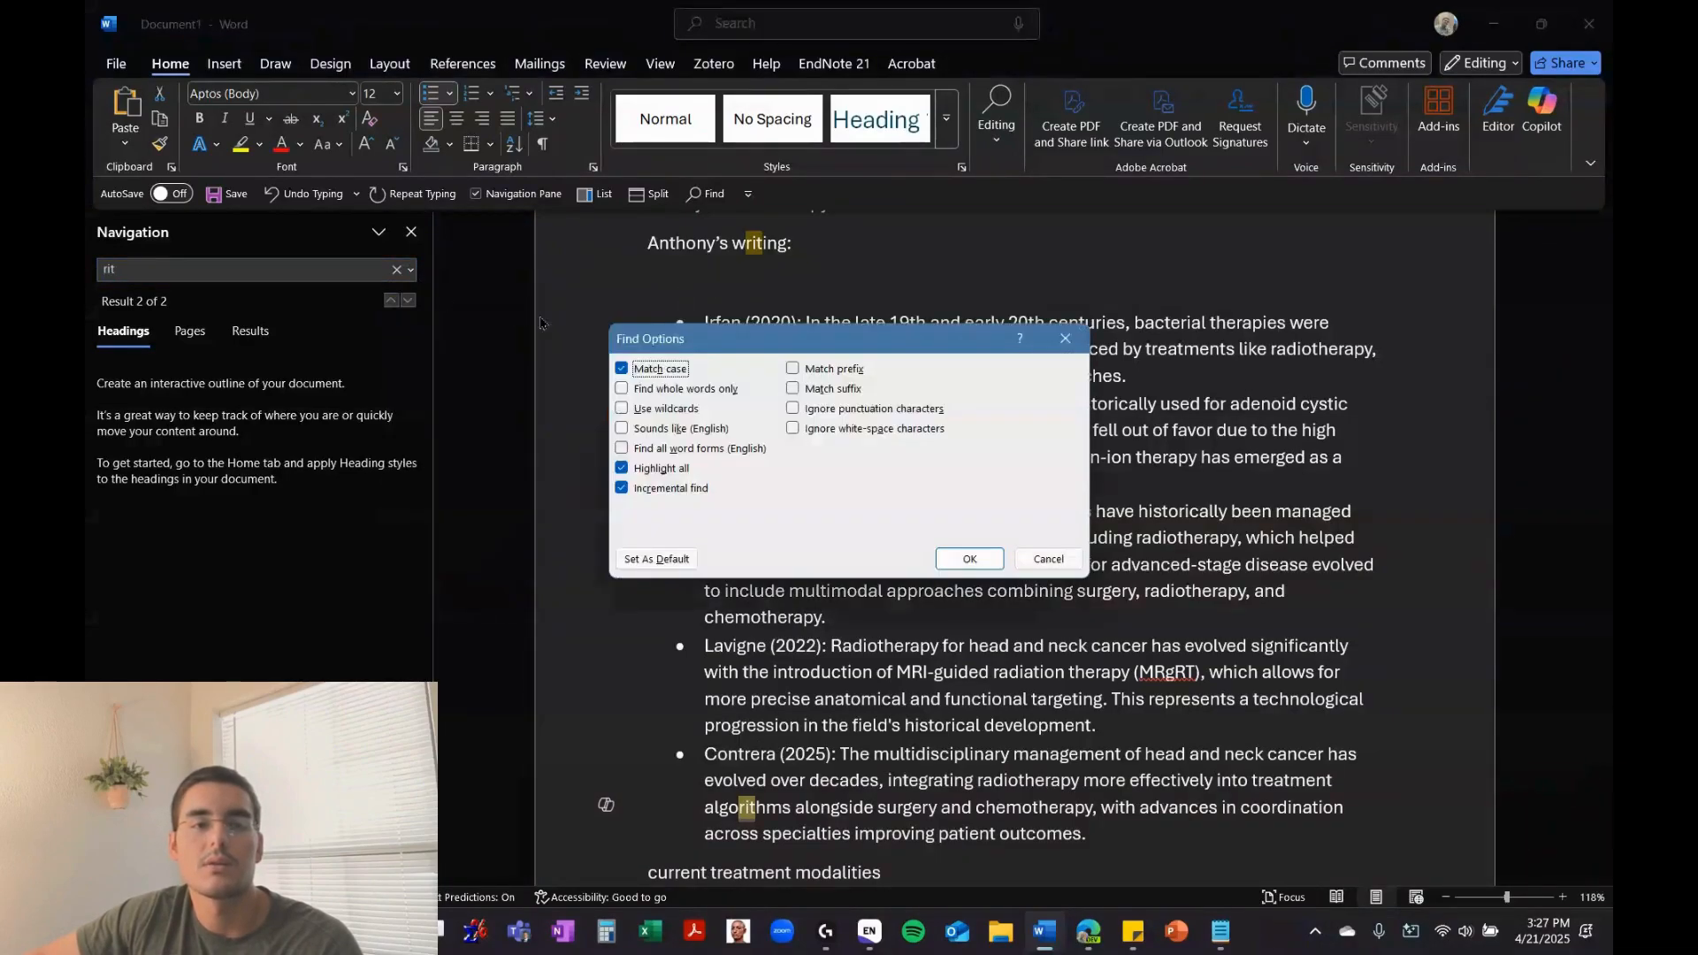
left_click(622, 390)
left_click(946, 559)
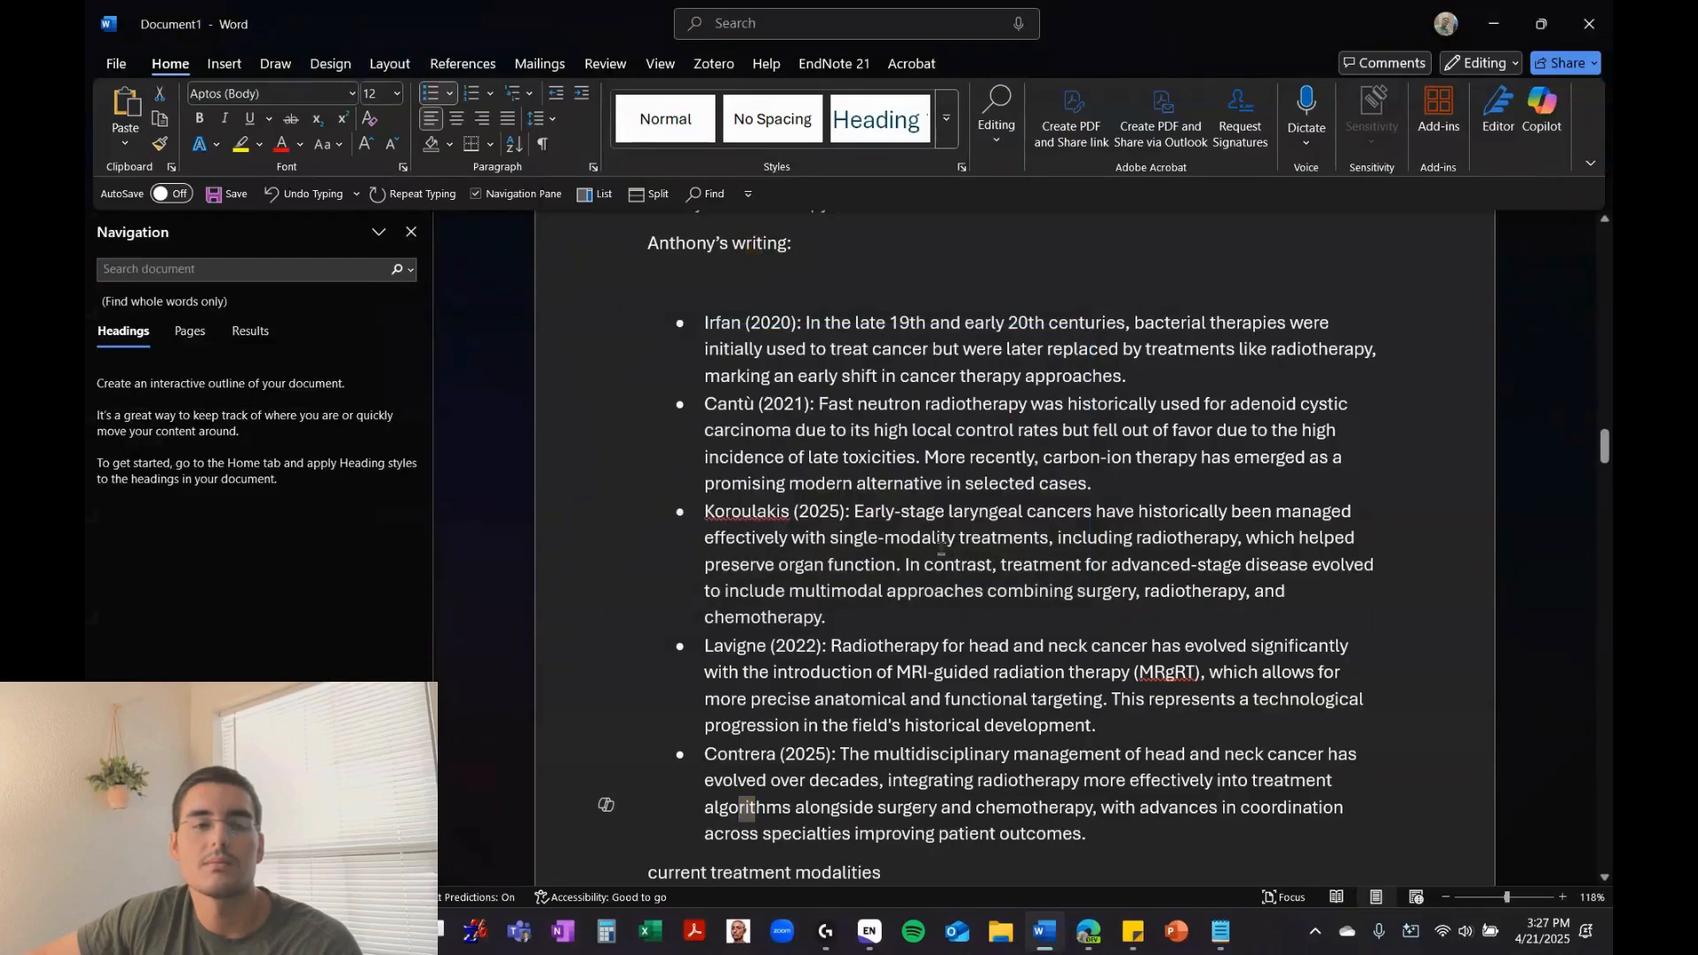
Search for "rit" with whole-word matching on, and review the find options without changing them
type("ri")
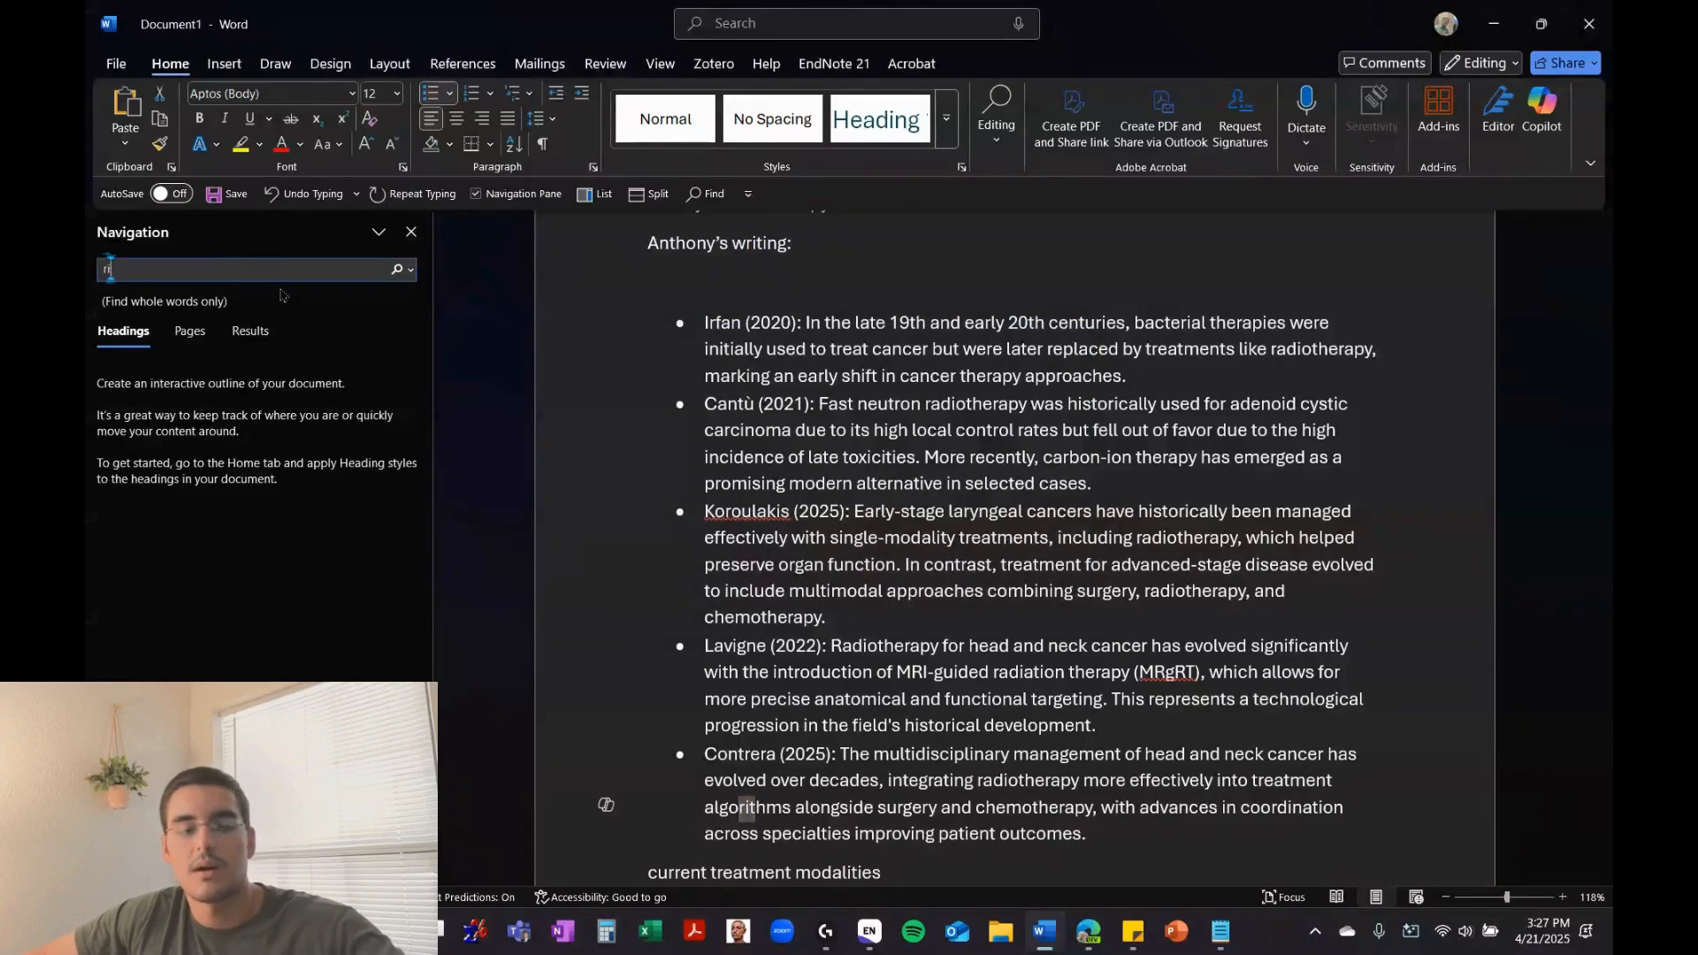
type("t")
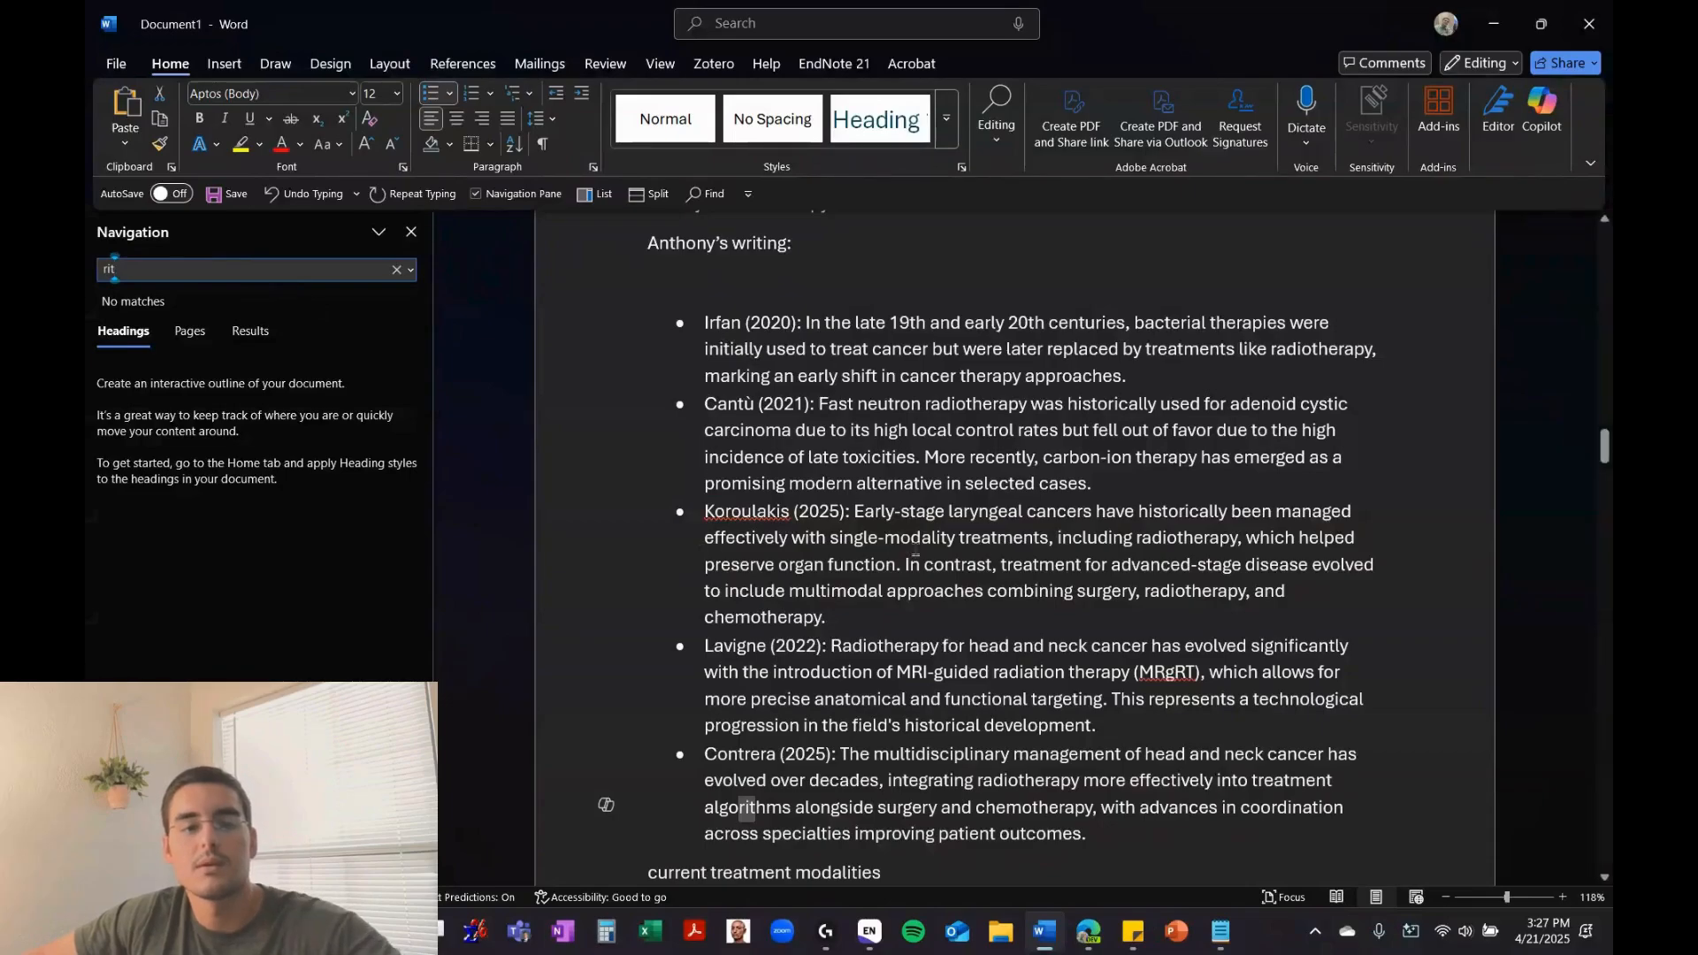
left_click(924, 614)
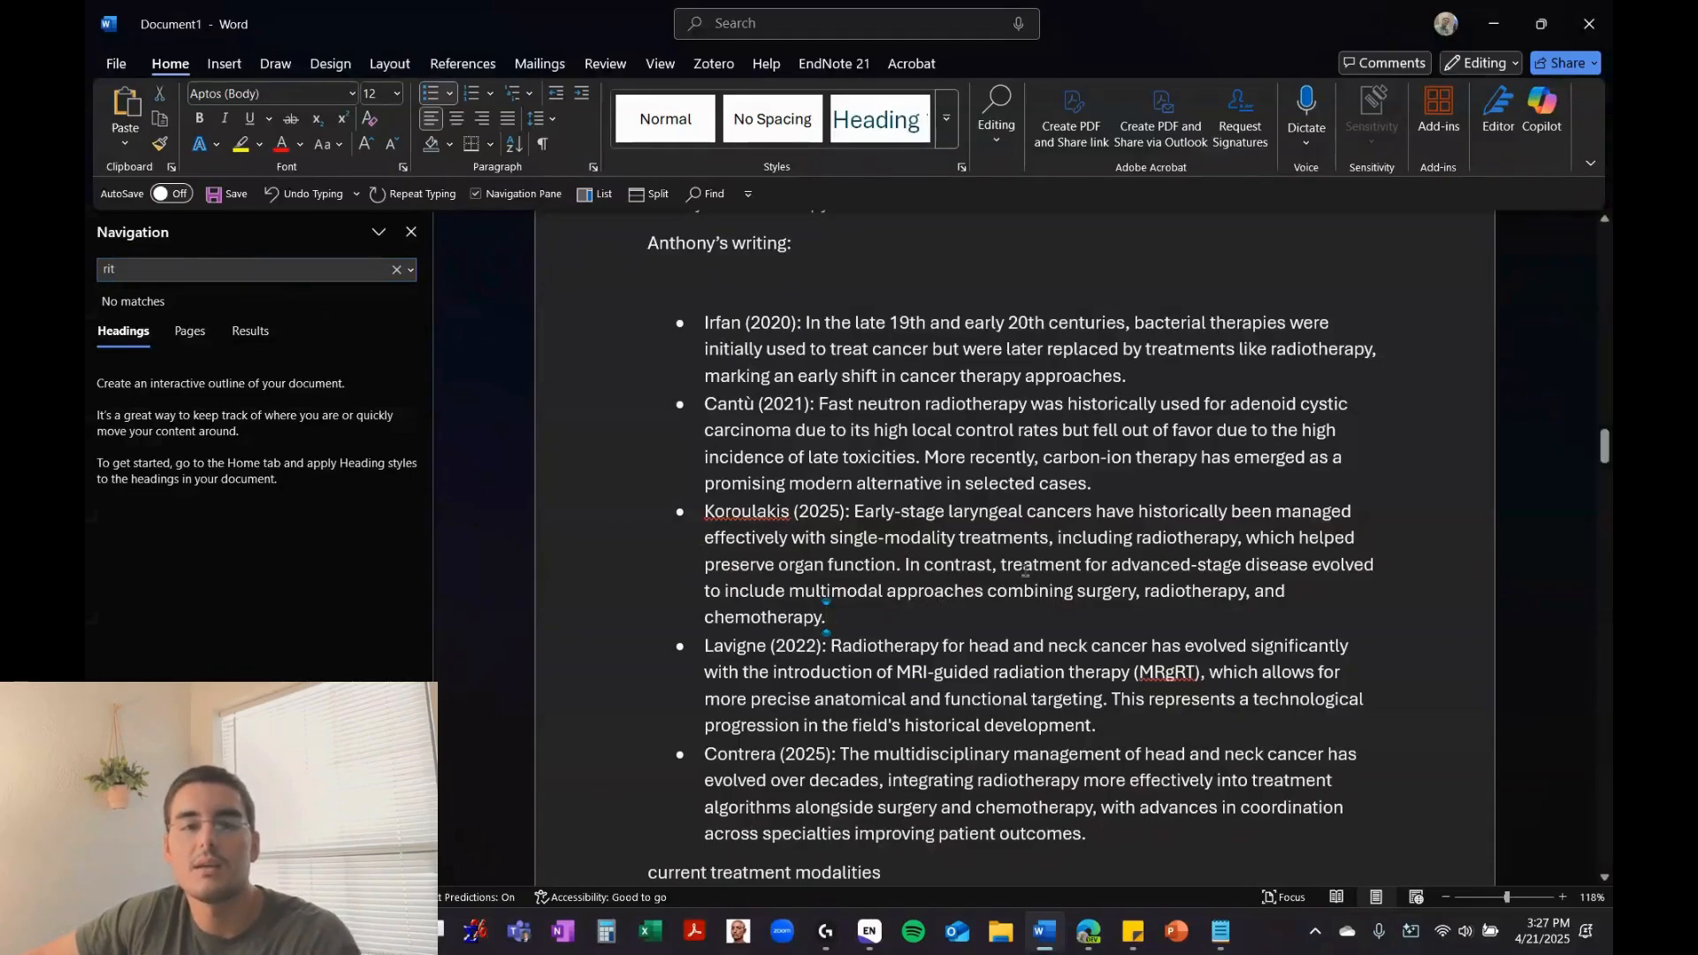
left_click(956, 278)
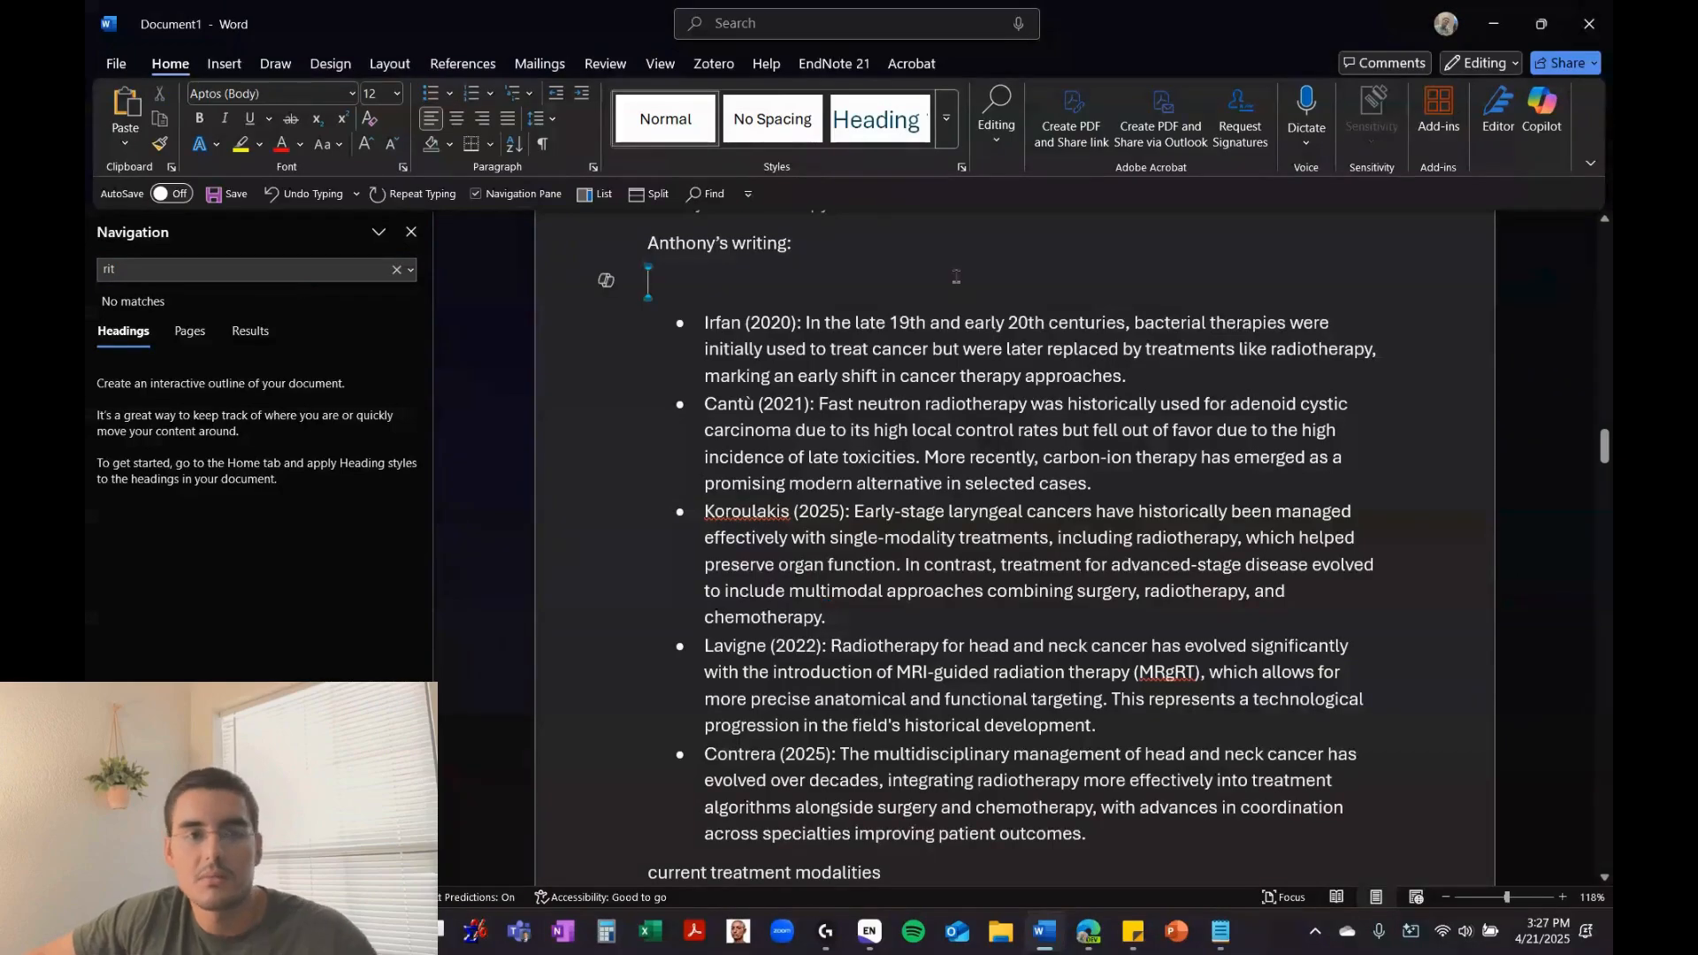
left_click(410, 270)
left_click(451, 295)
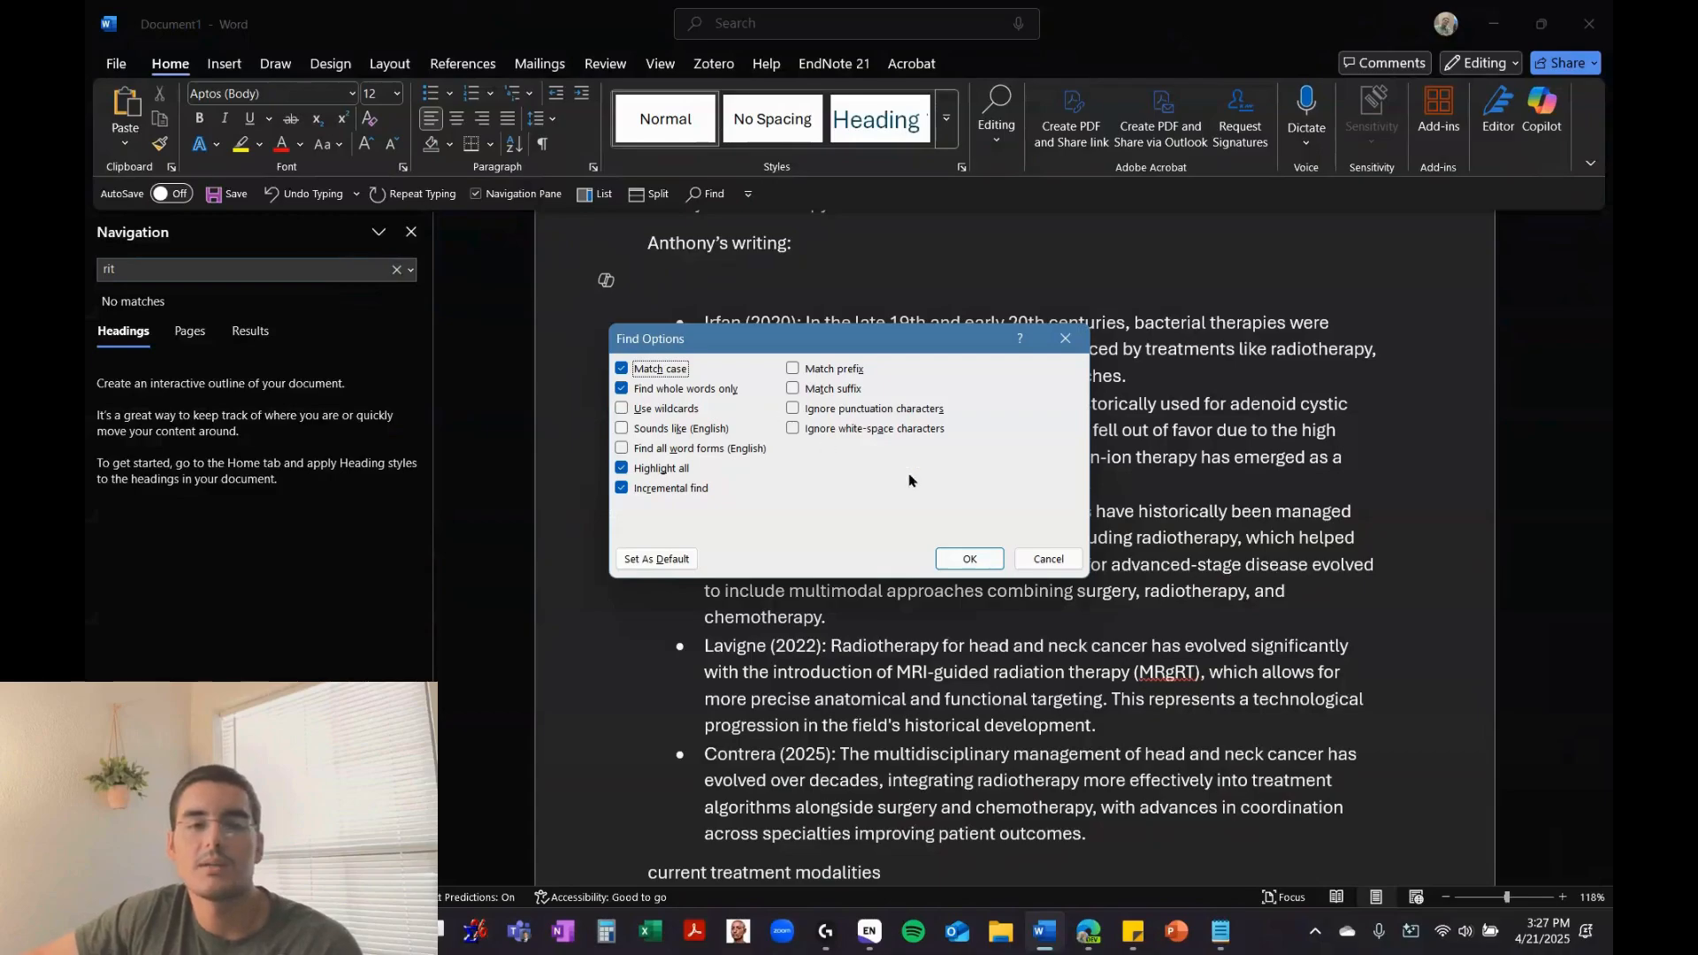
left_click(970, 559)
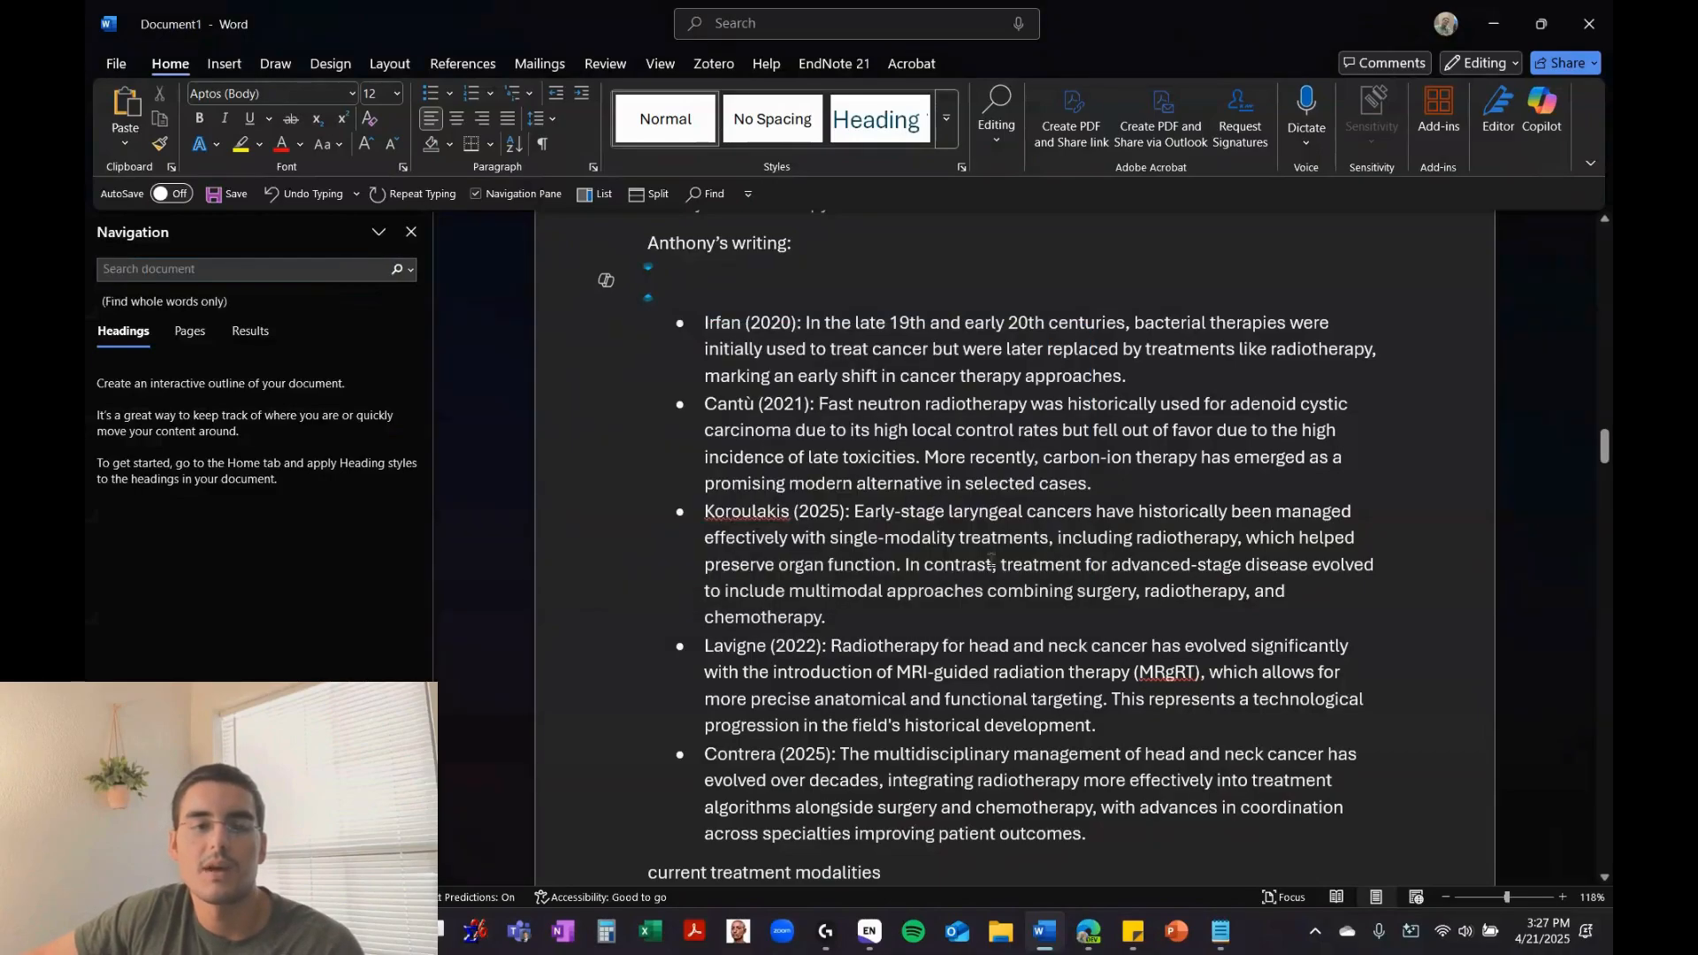
Look back to the abbreviations page, select the word "background" in its section heading, and toggle the Navigation pane off and on
scroll(951, 374, "up", 1)
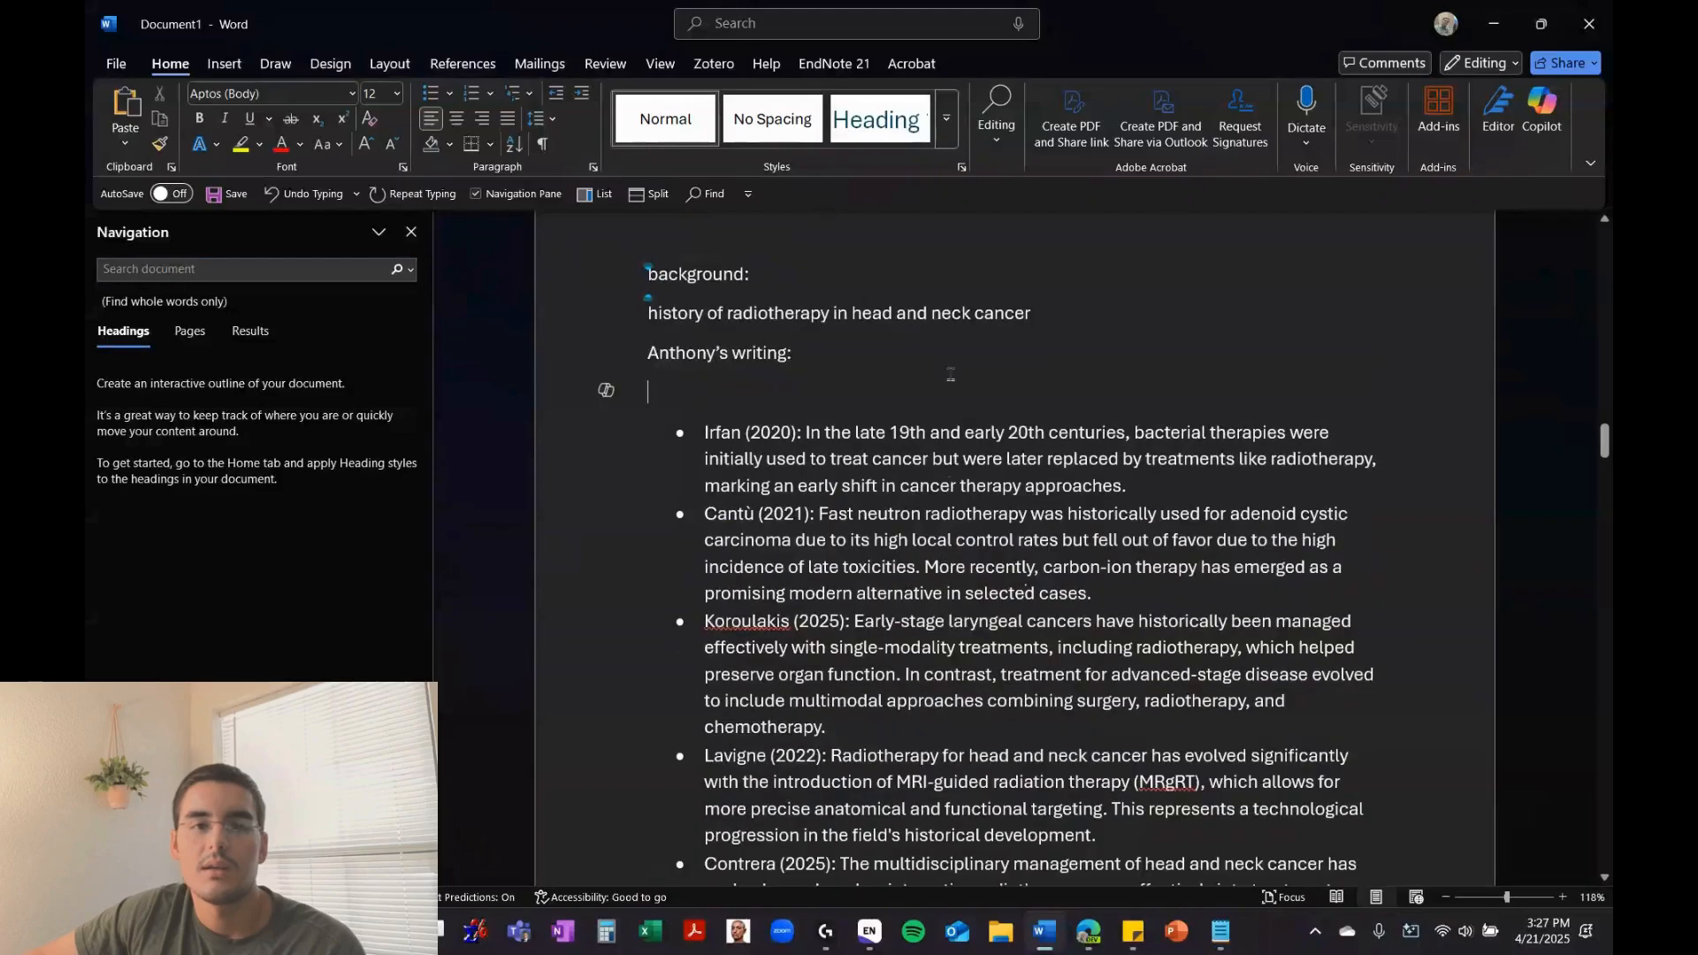
scroll(998, 426, "up", 10)
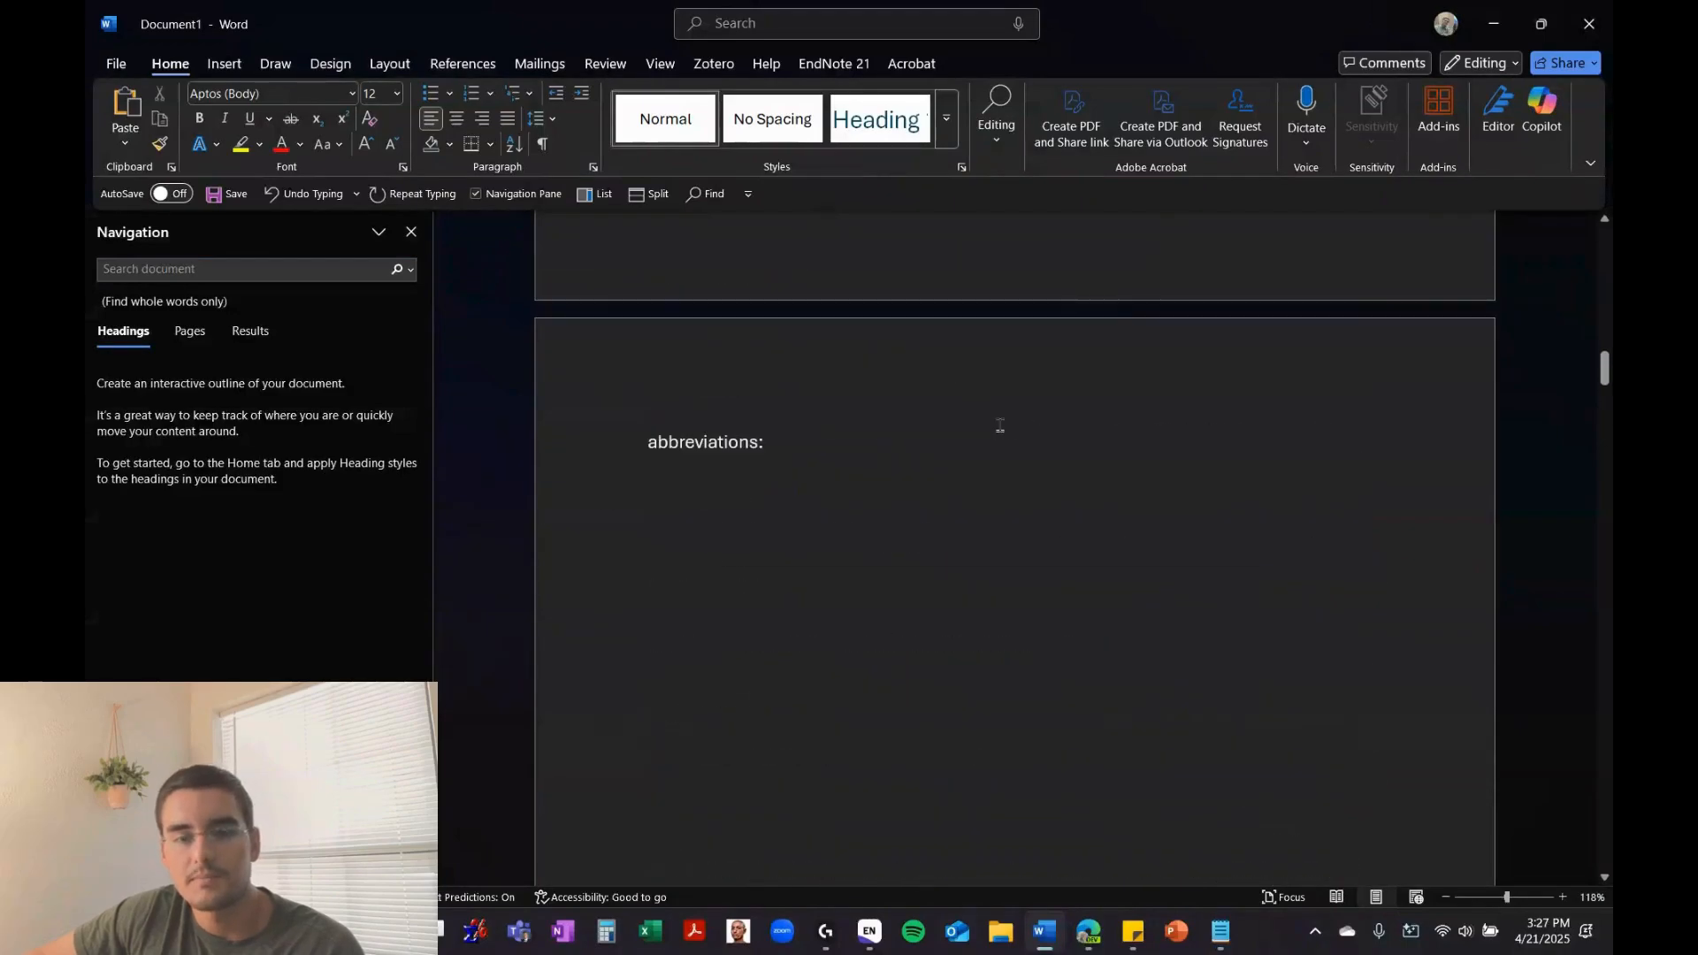
scroll(1000, 433, "down", 5)
scroll(999, 434, "down", 4)
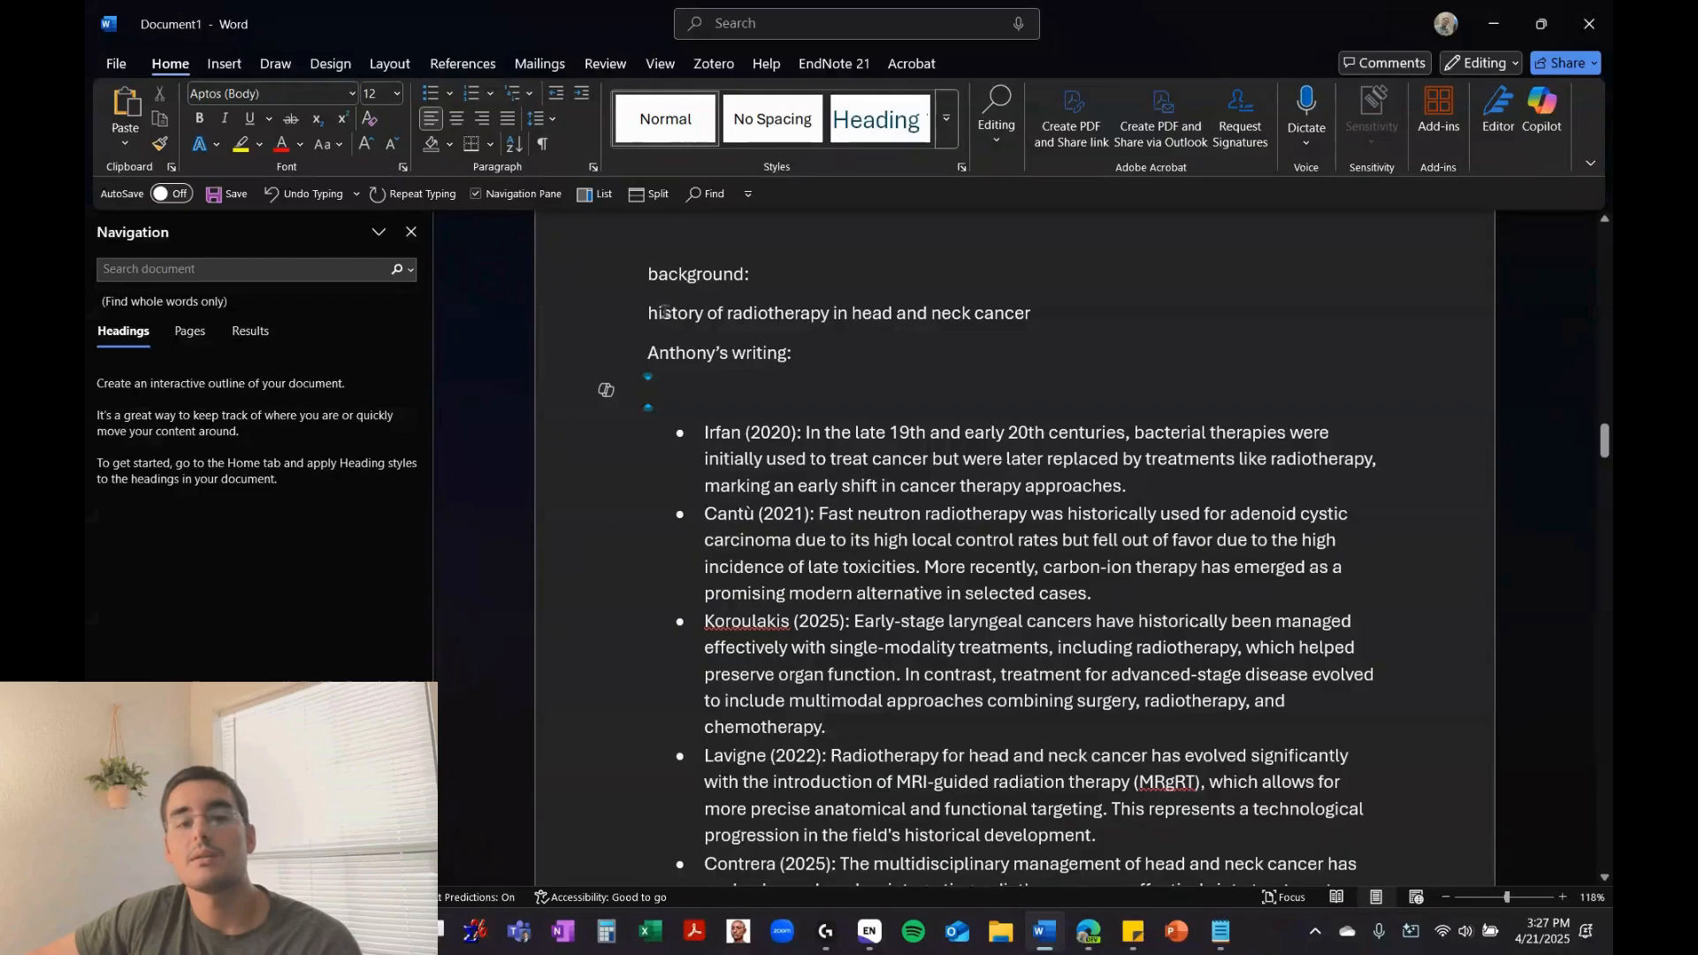
double_click(694, 276)
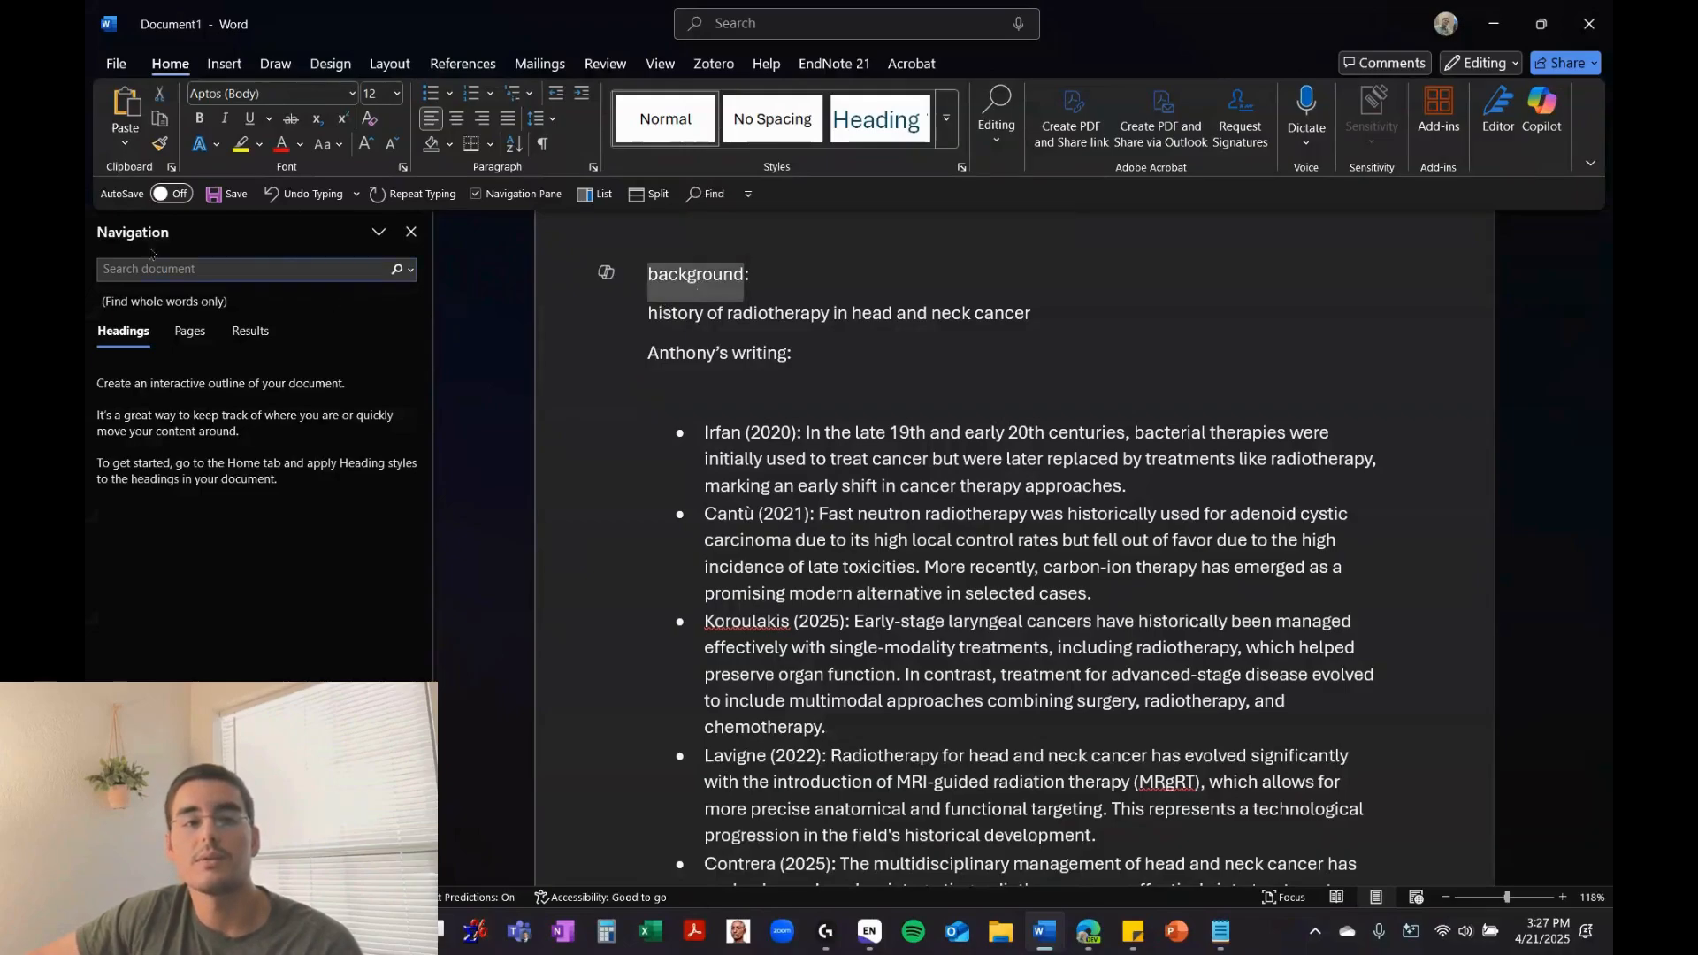
left_click(533, 196)
left_click(533, 196)
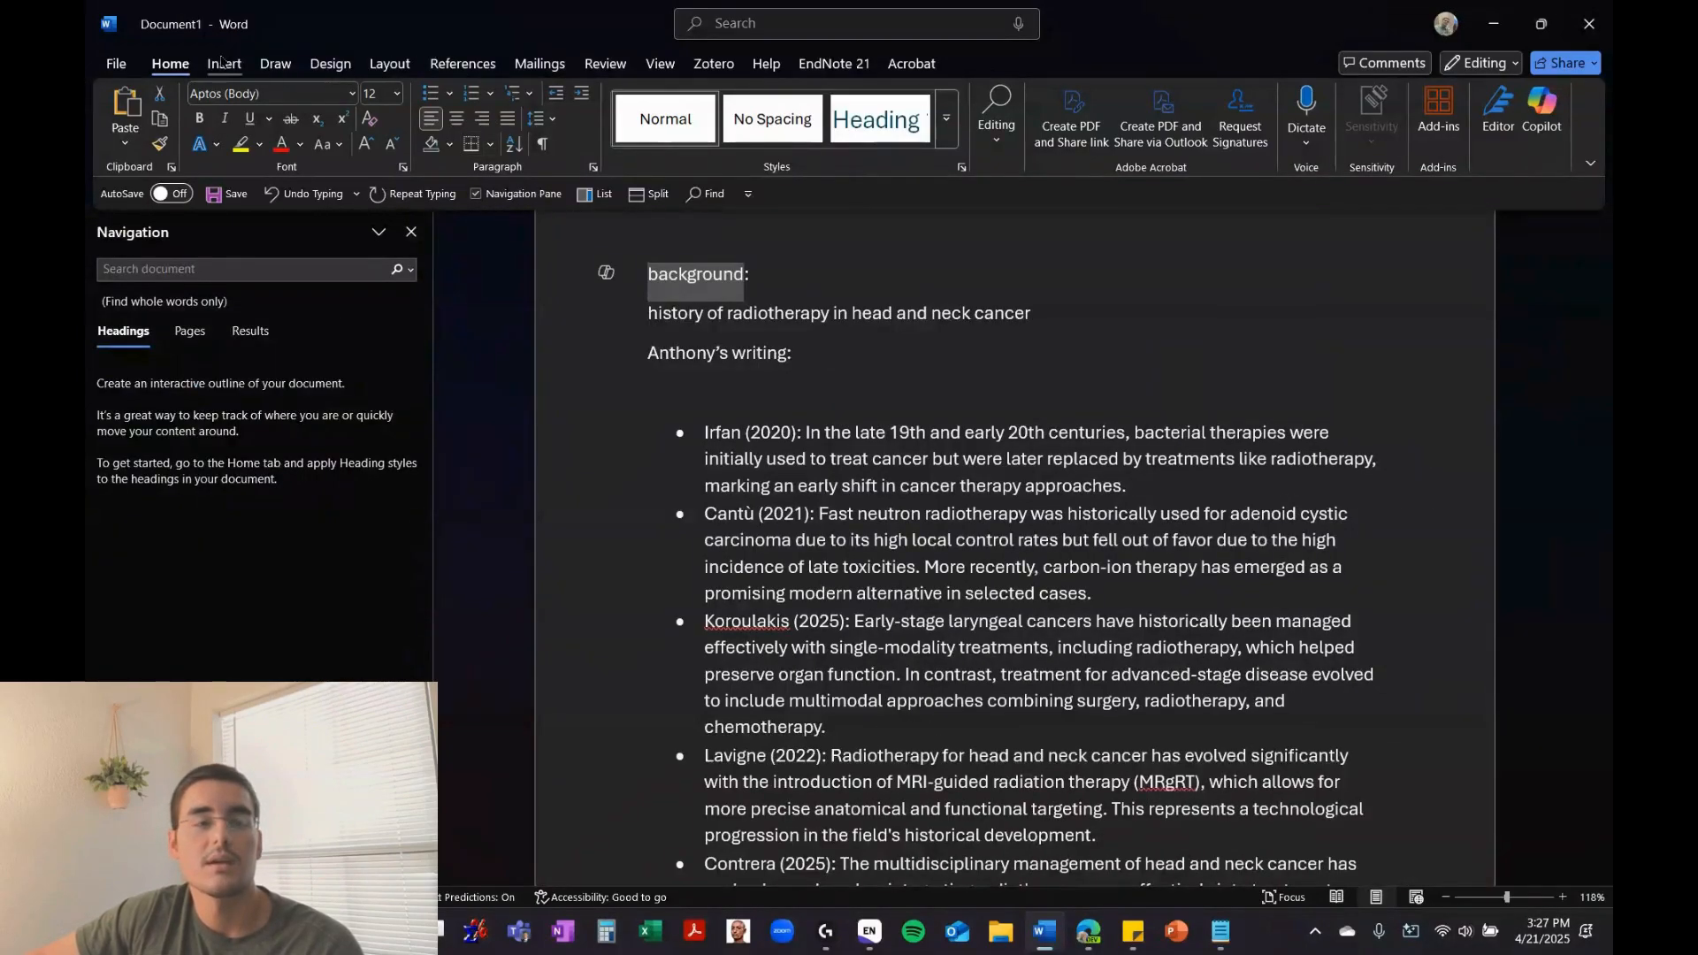
Locate the Navigation Pane display option and check its quick-access choices, leaving them as they are
left_click(389, 67)
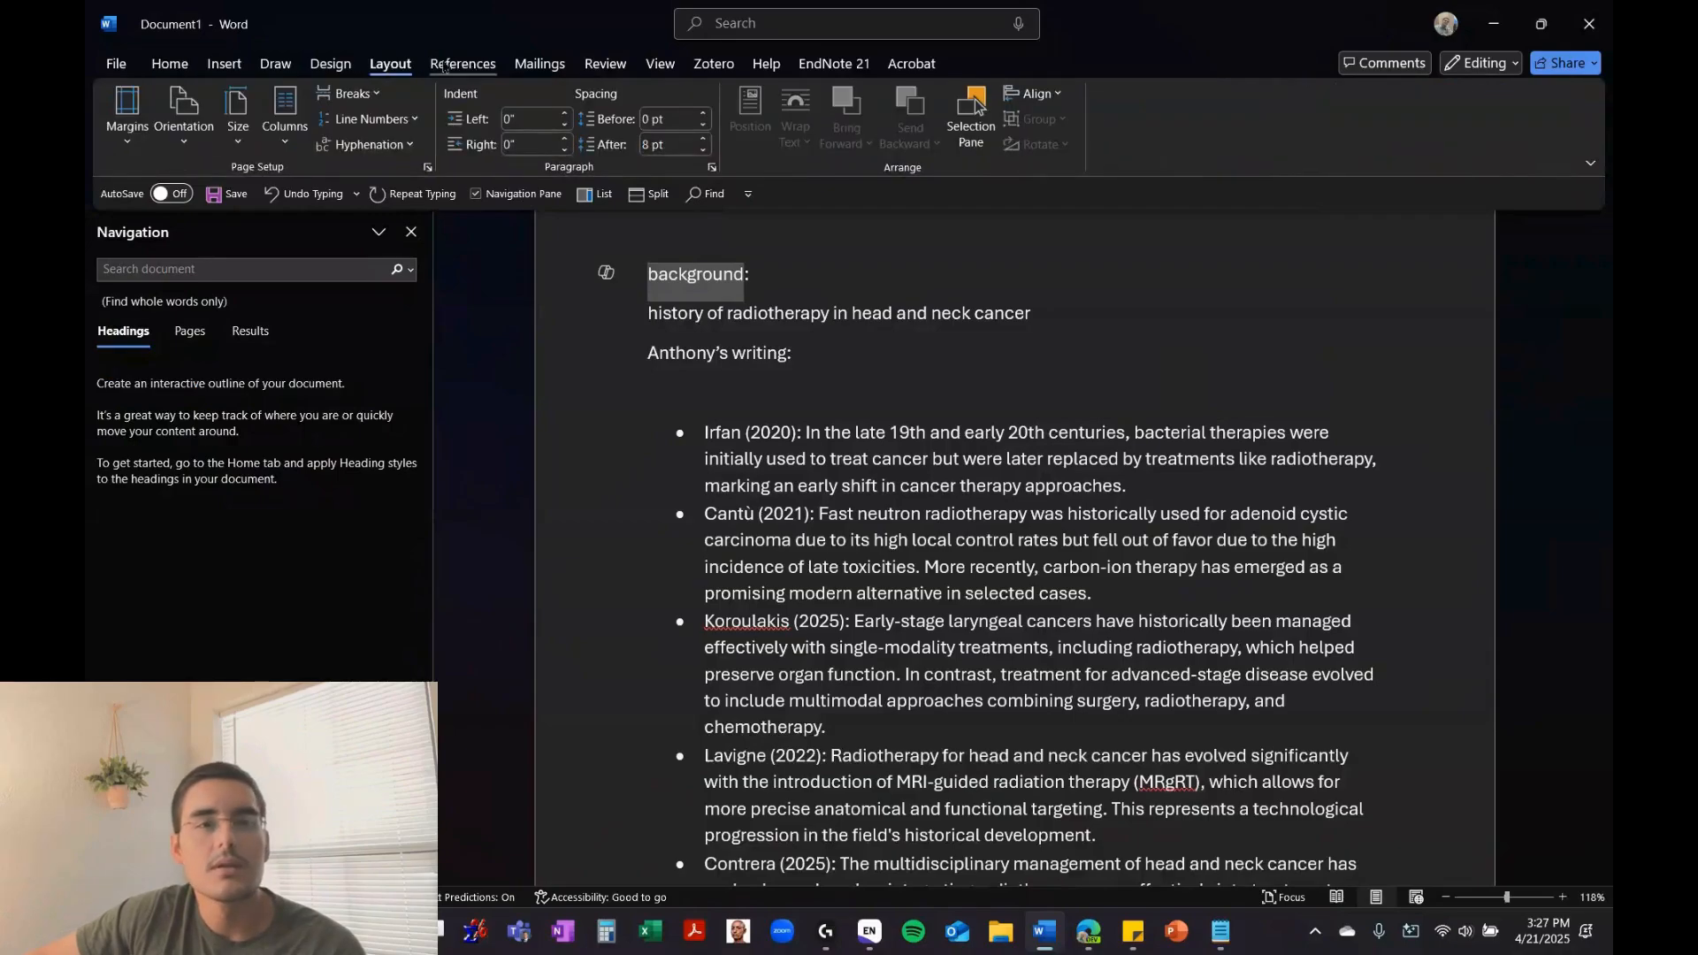
left_click(626, 65)
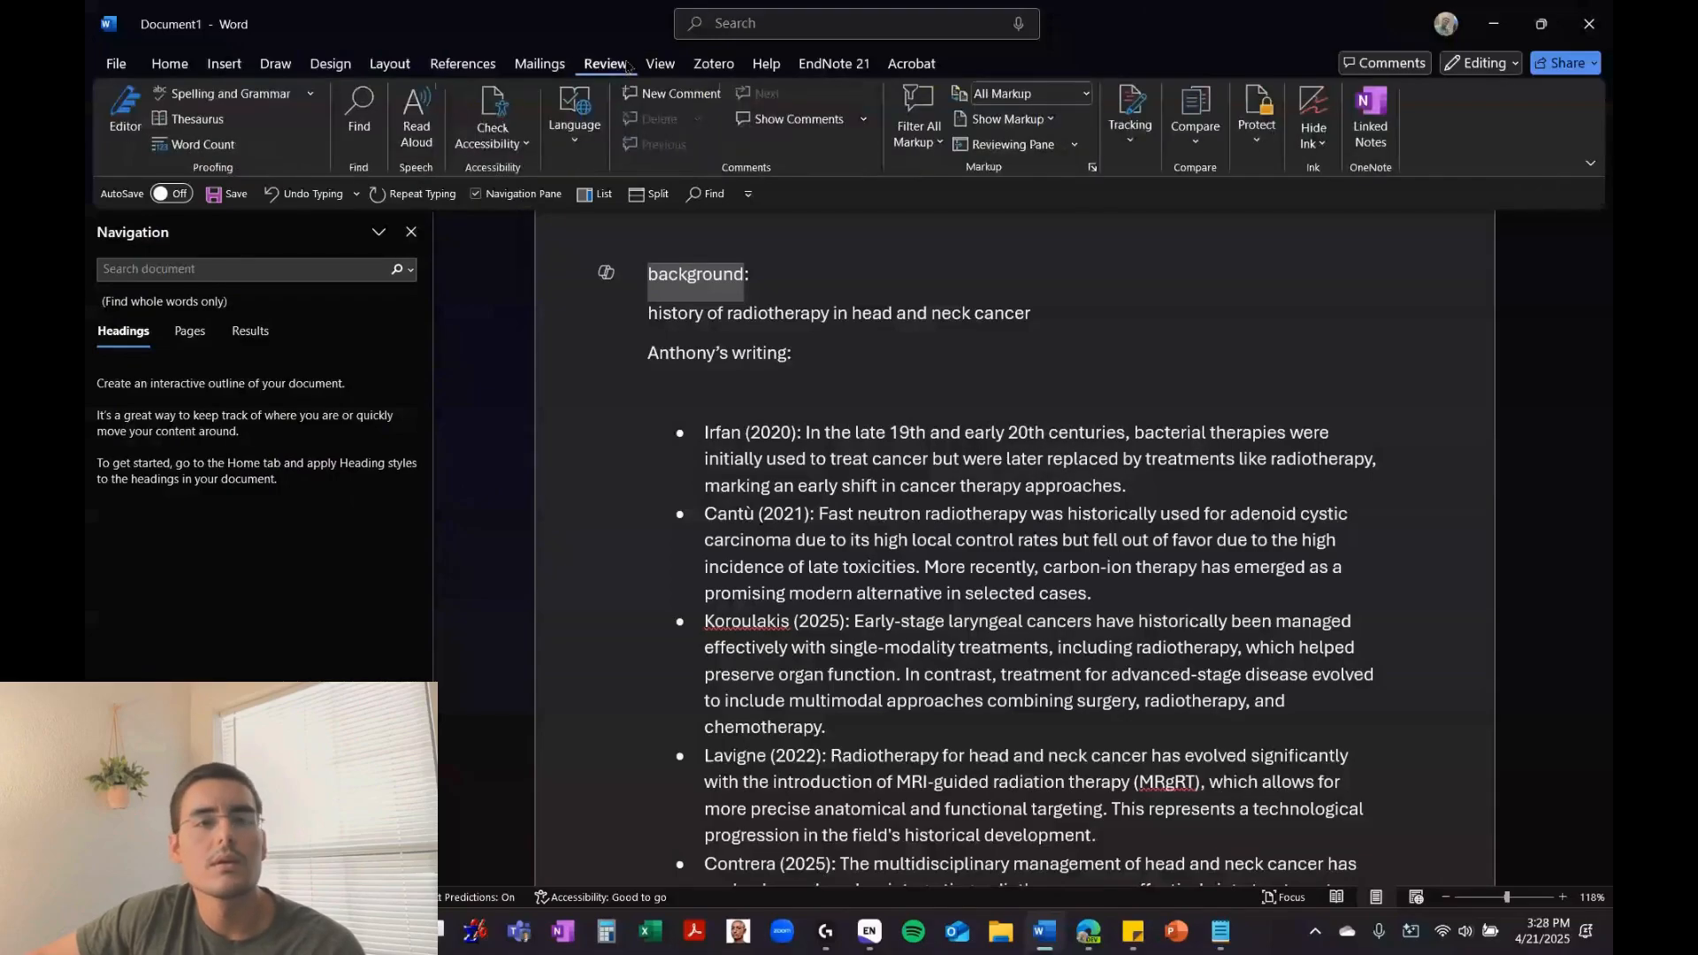
left_click(662, 66)
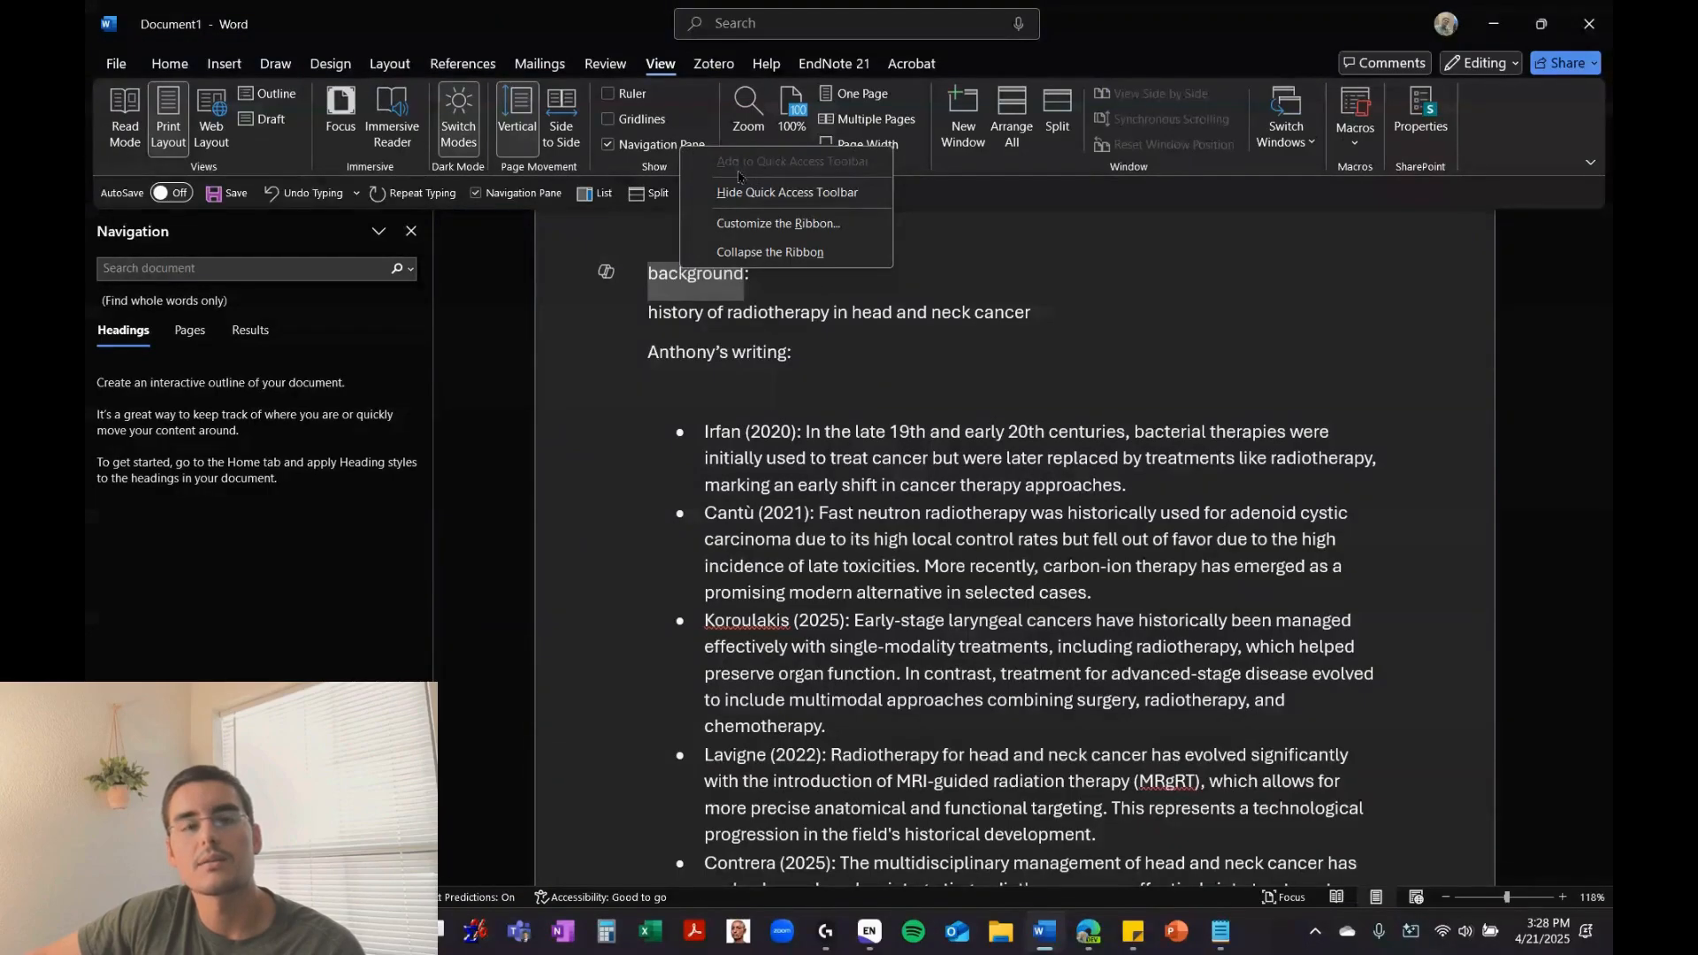
left_click(550, 30)
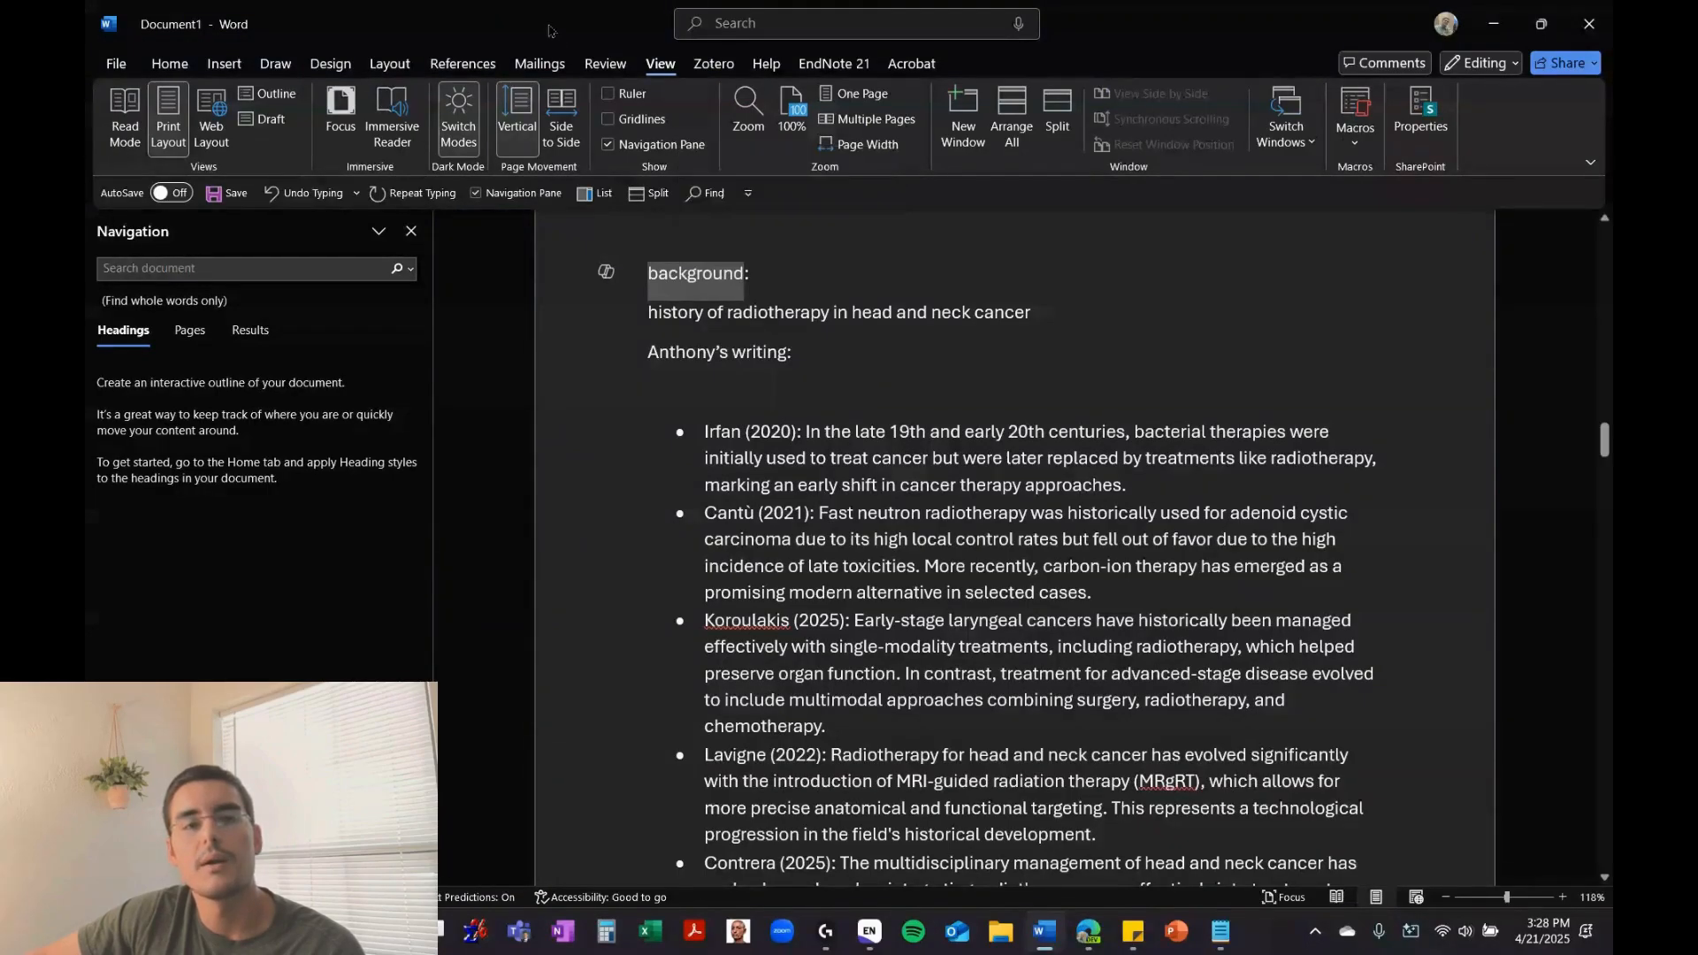
Show the document comments in a List pane and check the quick-access choices for the List comment view
left_click(603, 195)
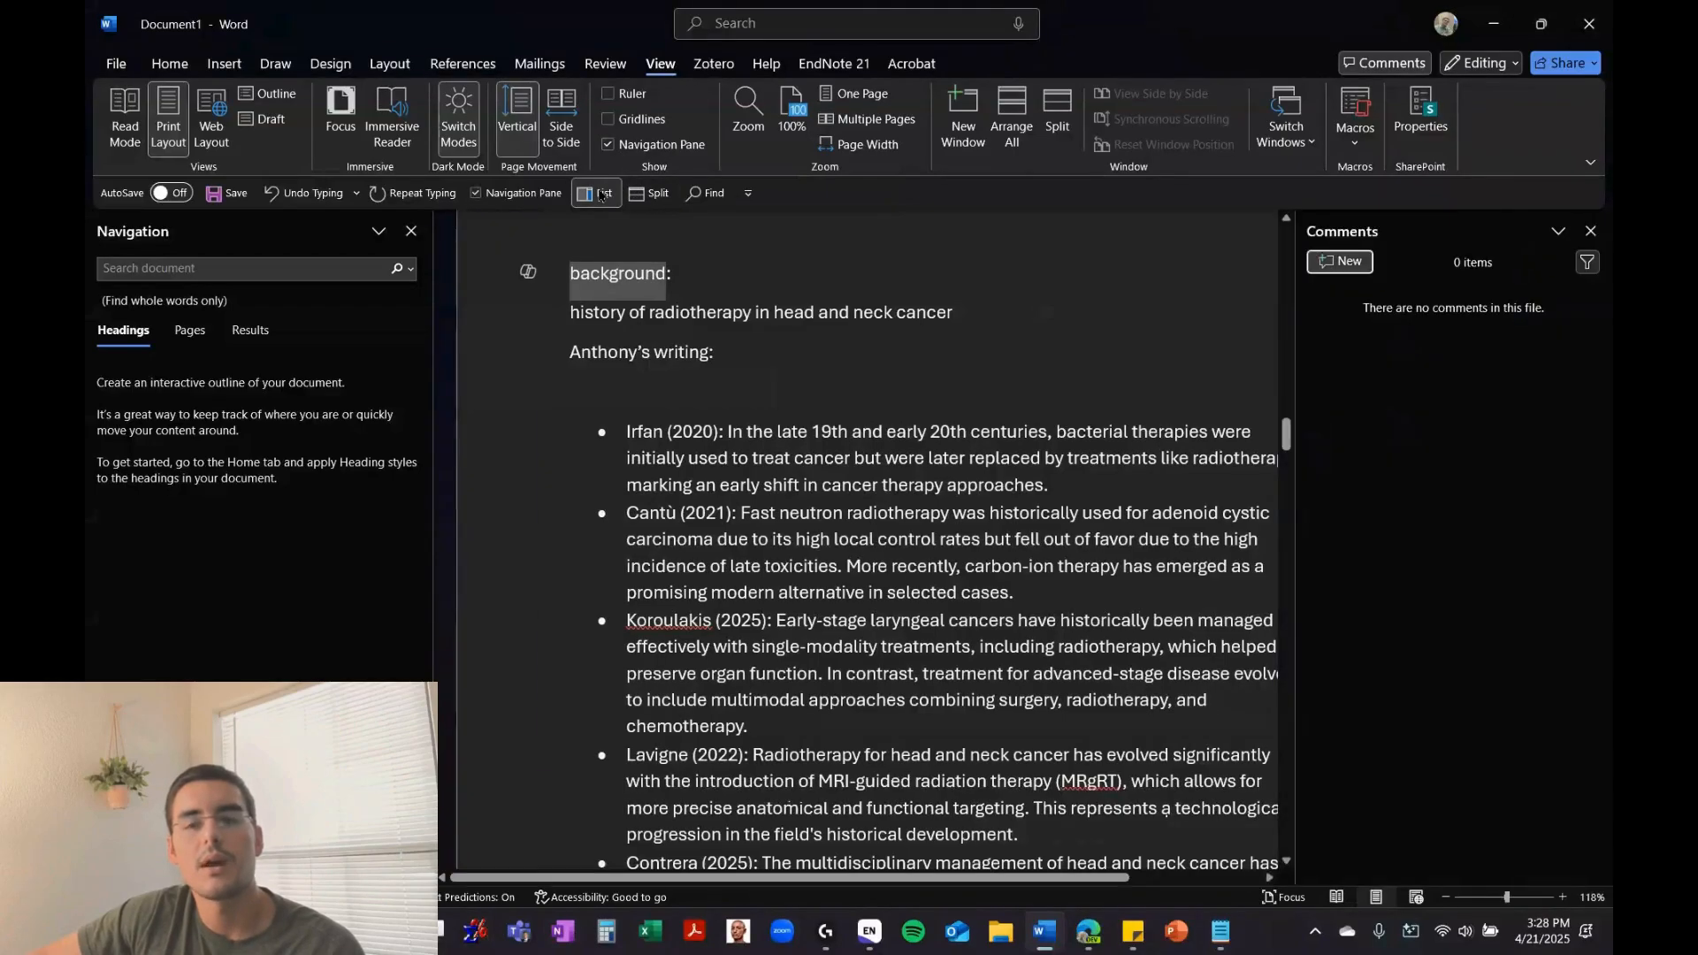
left_click(605, 64)
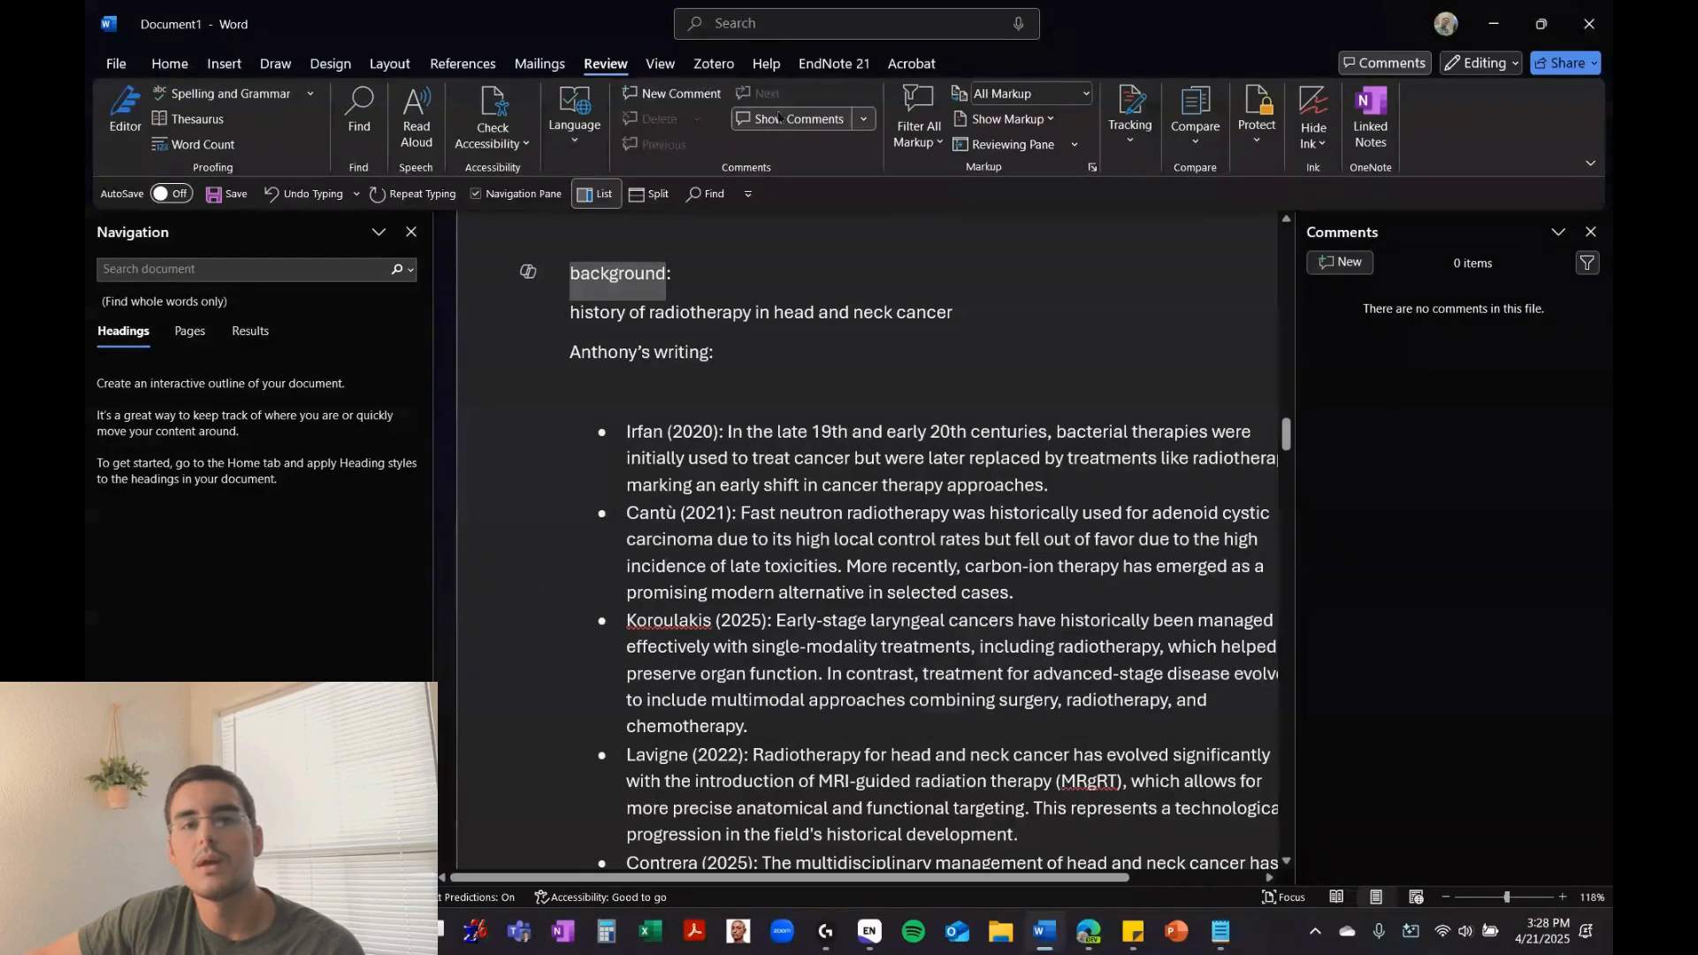
right_click(806, 125)
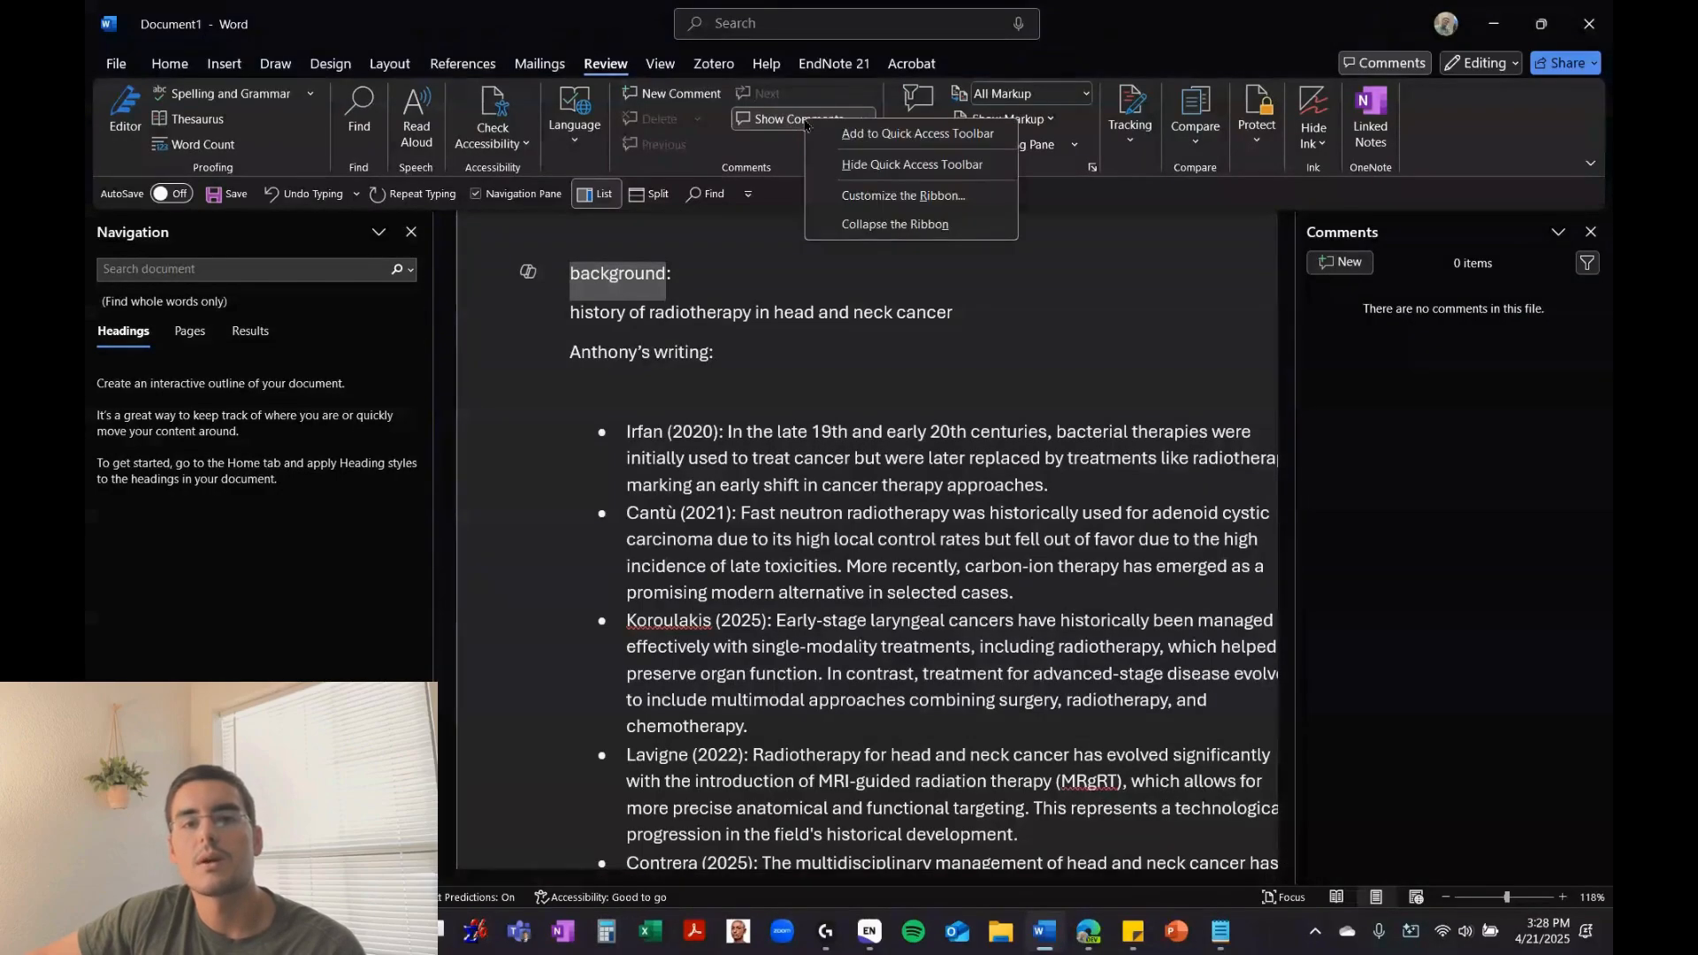
left_click(775, 168)
left_click(863, 119)
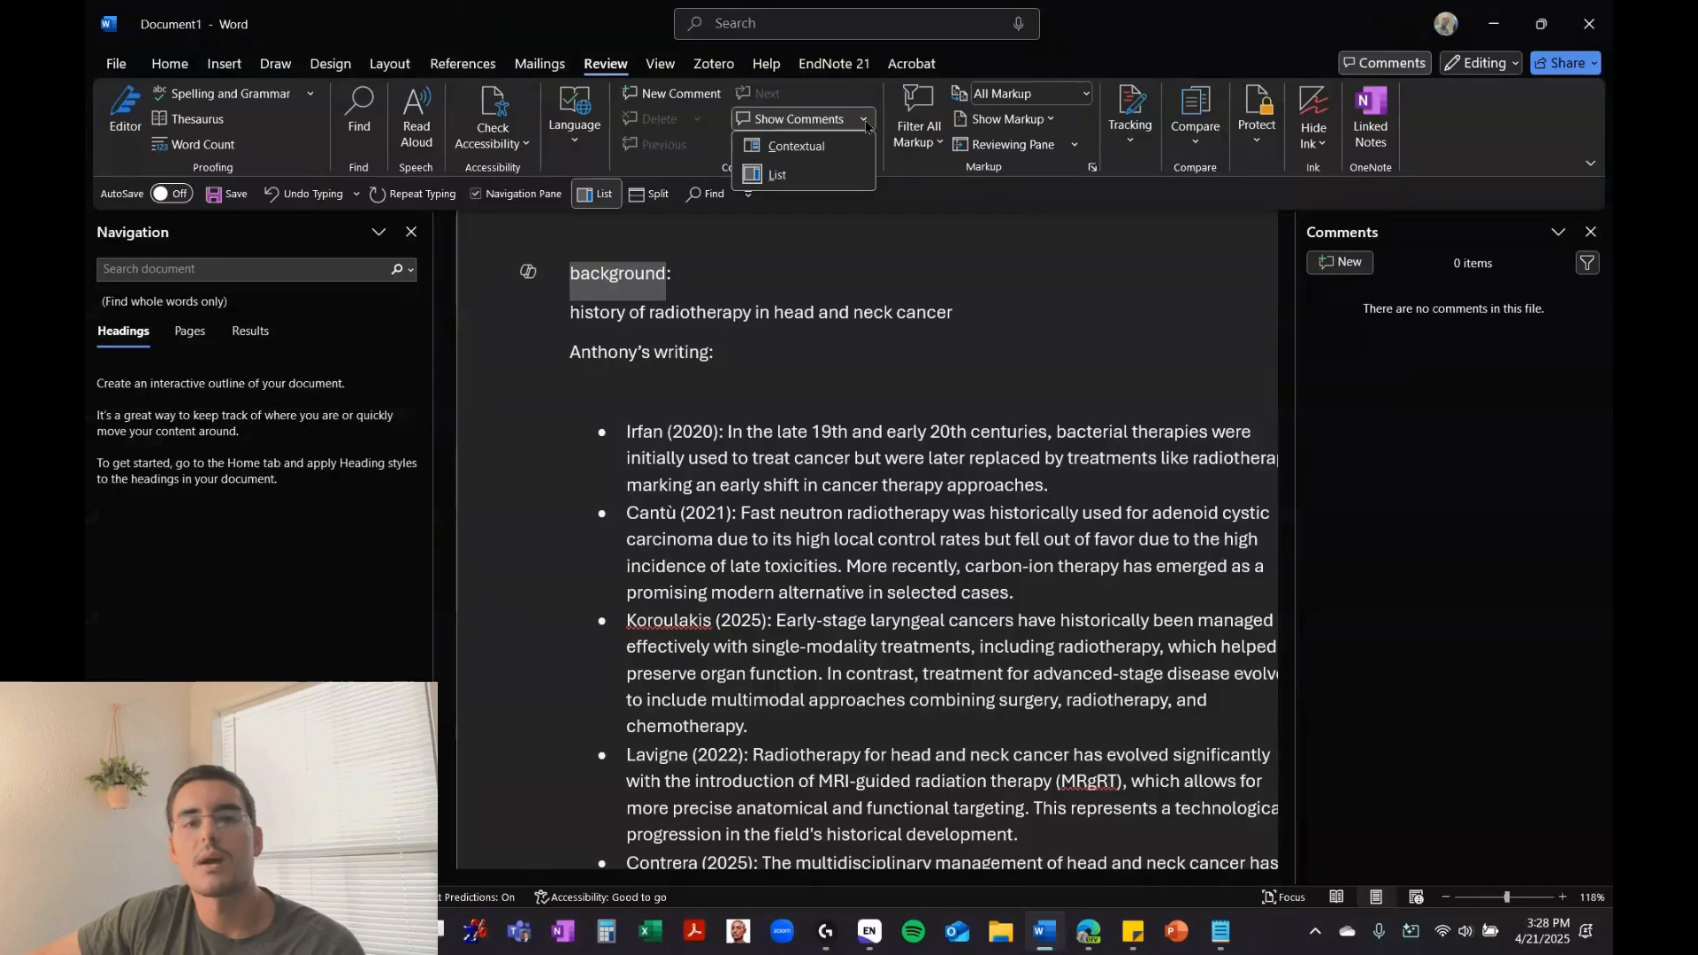
right_click(798, 180)
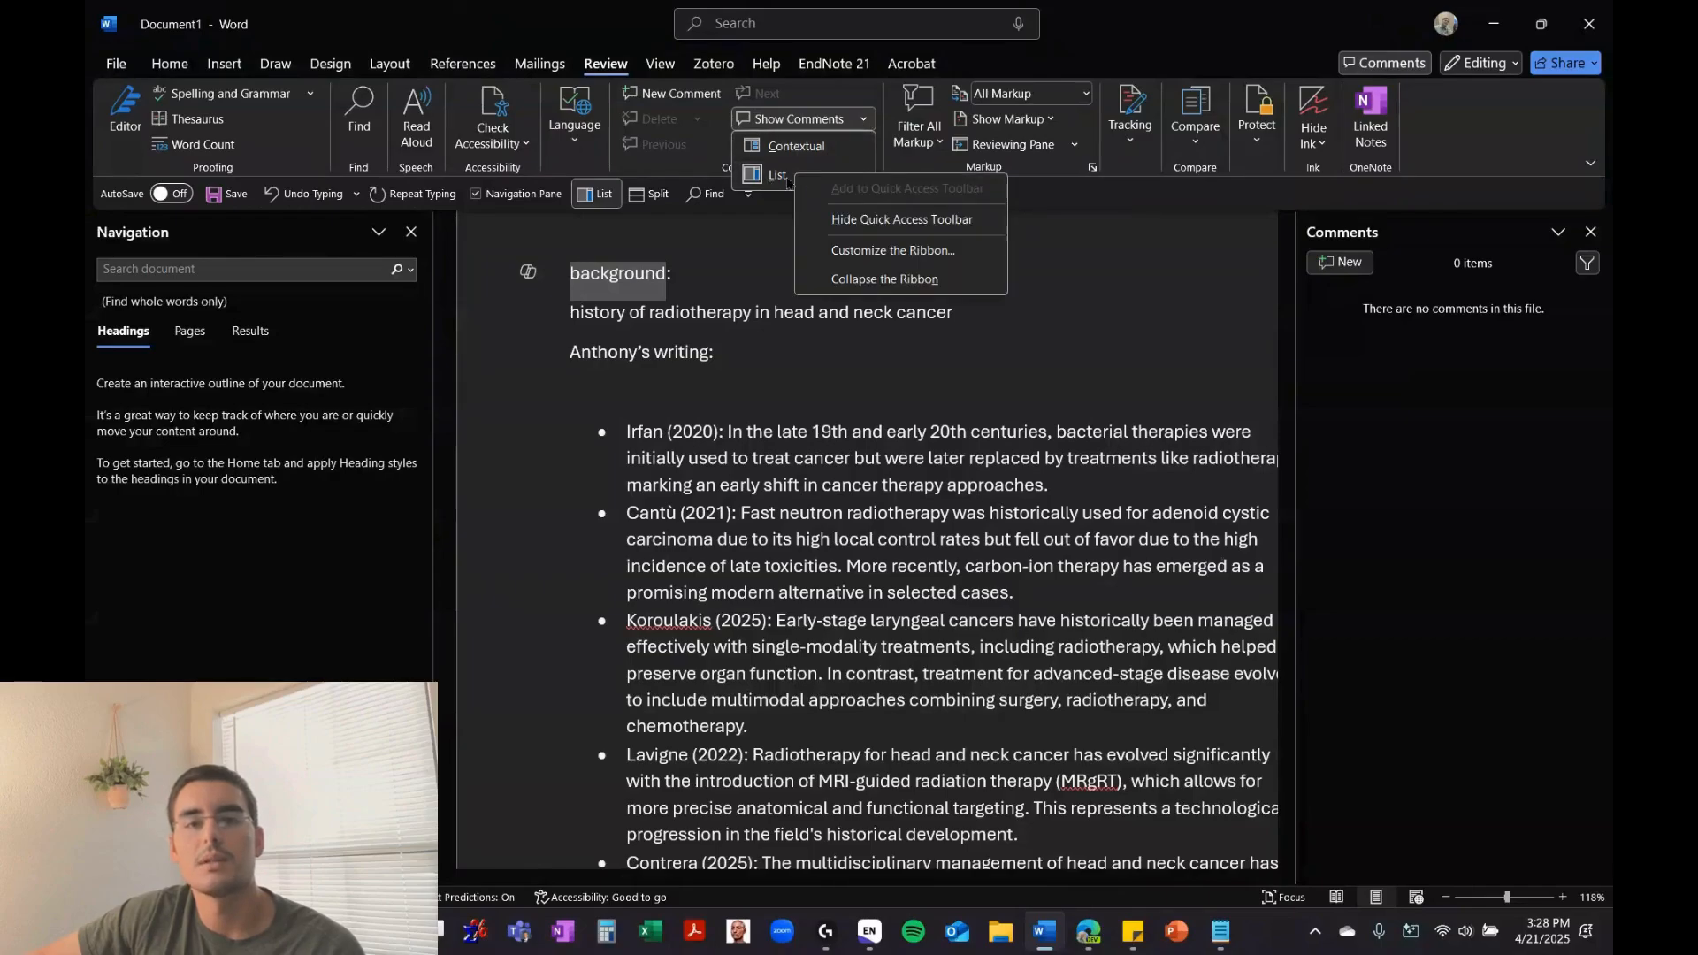
left_click(753, 272)
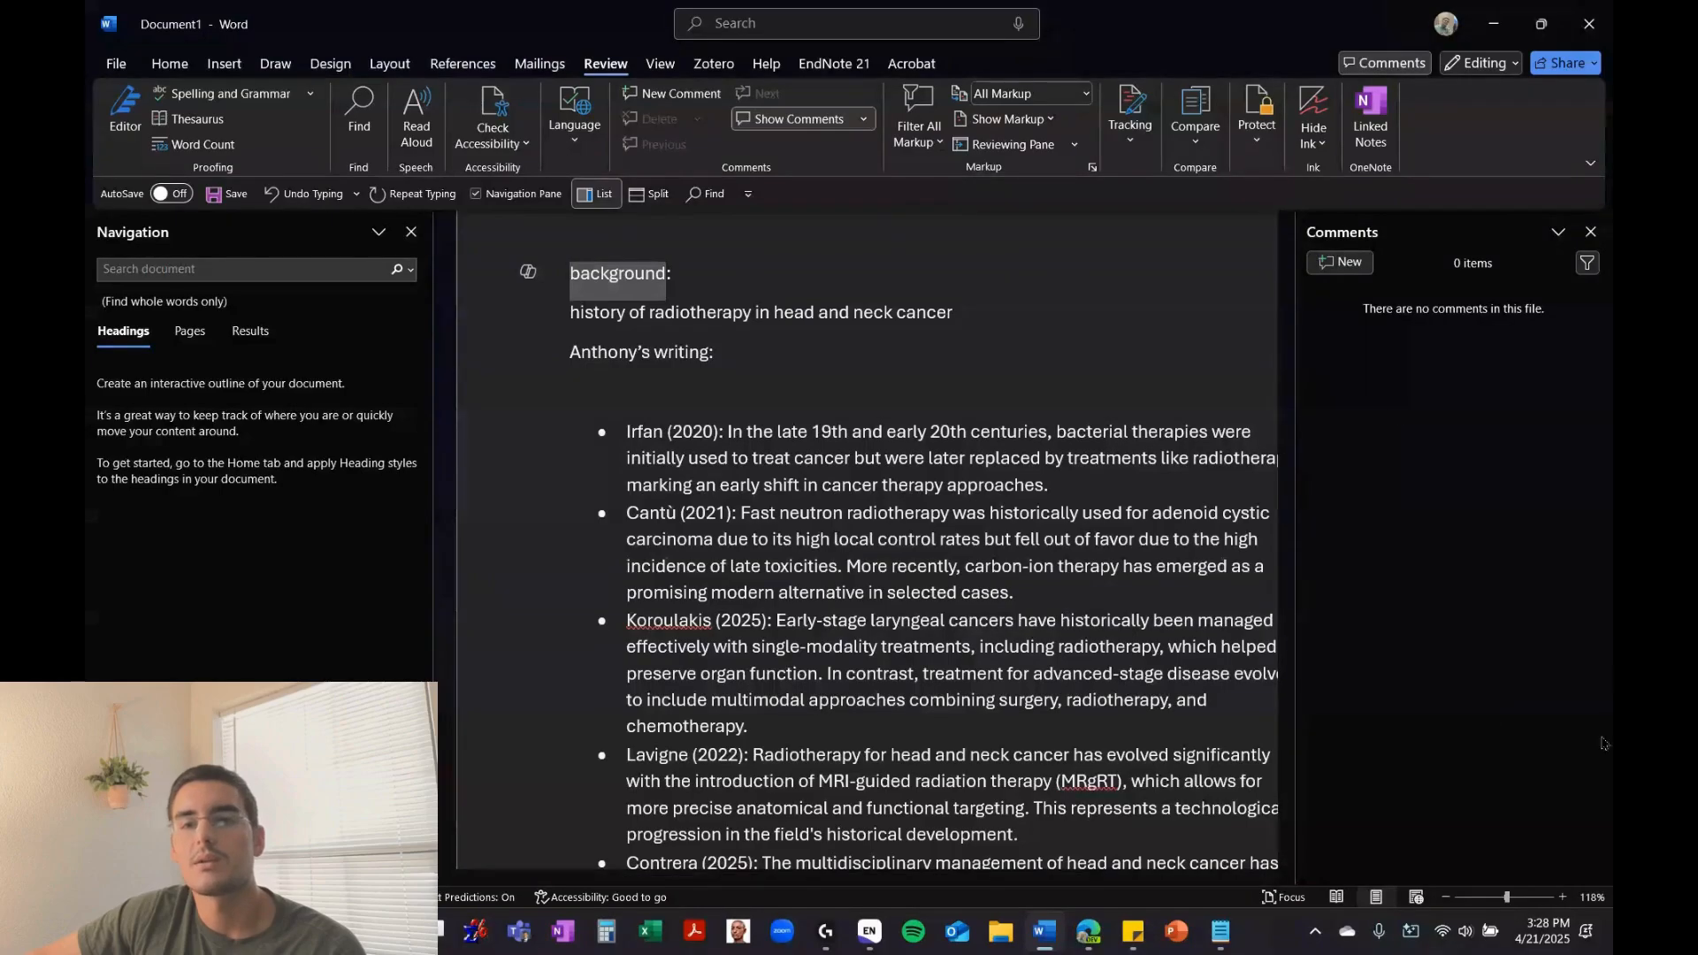
scroll(778, 534, "right", 3)
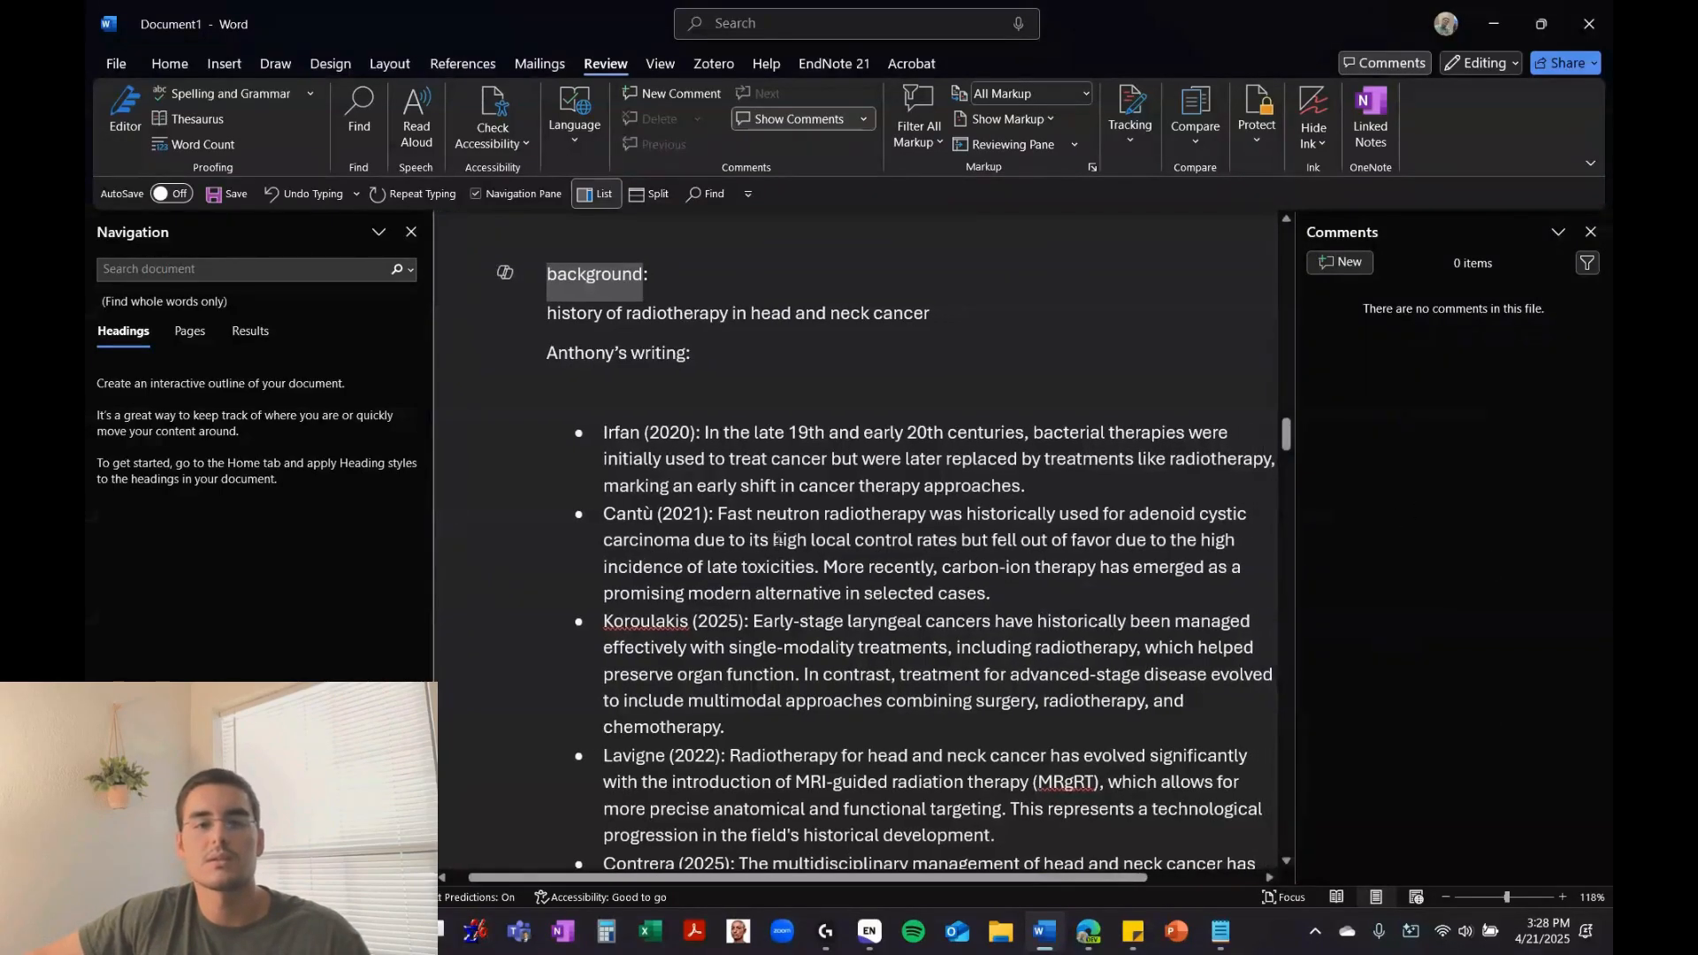
scroll(779, 534, "down", 15)
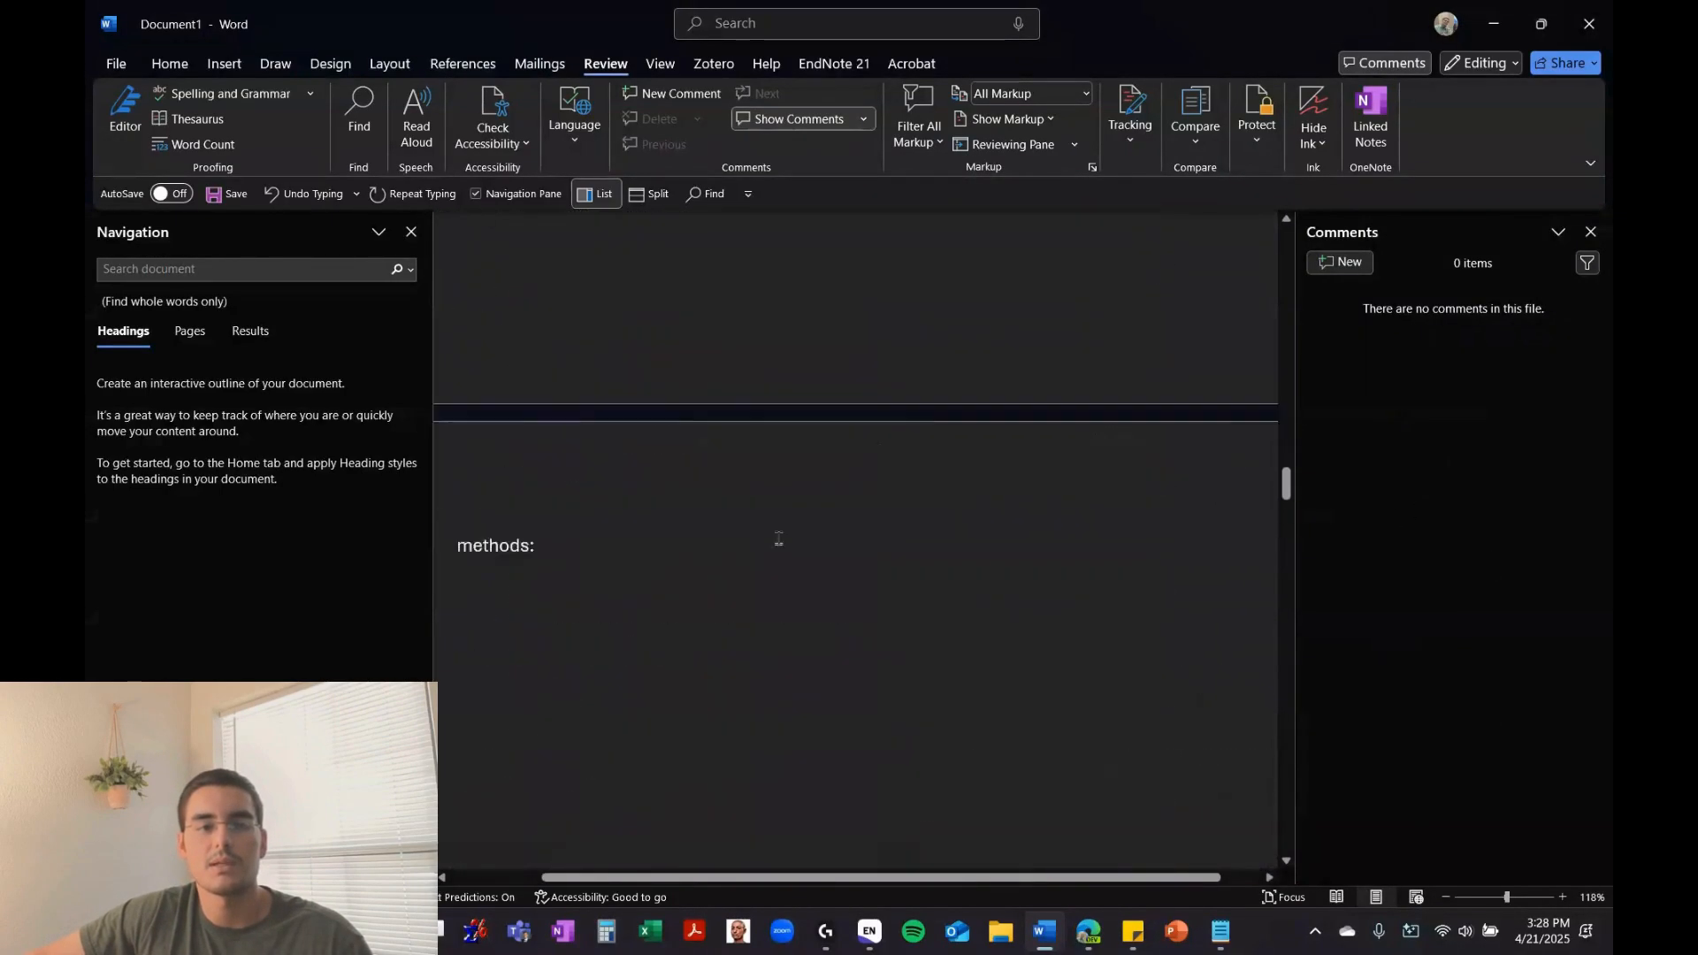
scroll(778, 538, "up", 15)
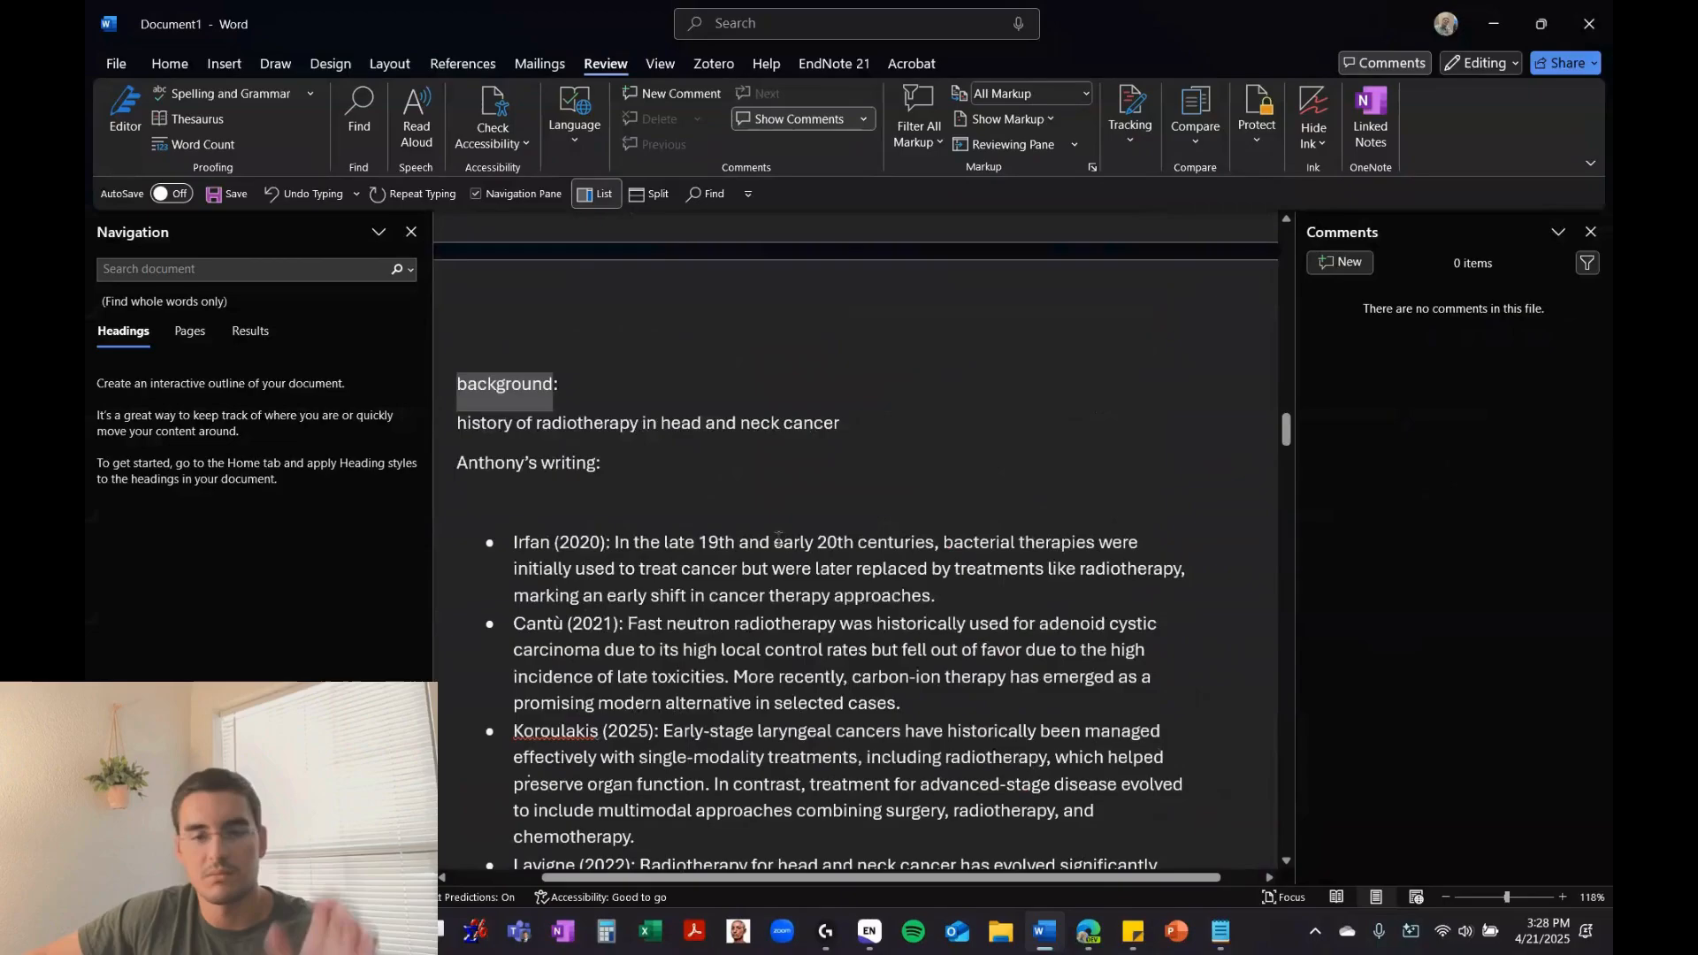
scroll(779, 534, "down", 1)
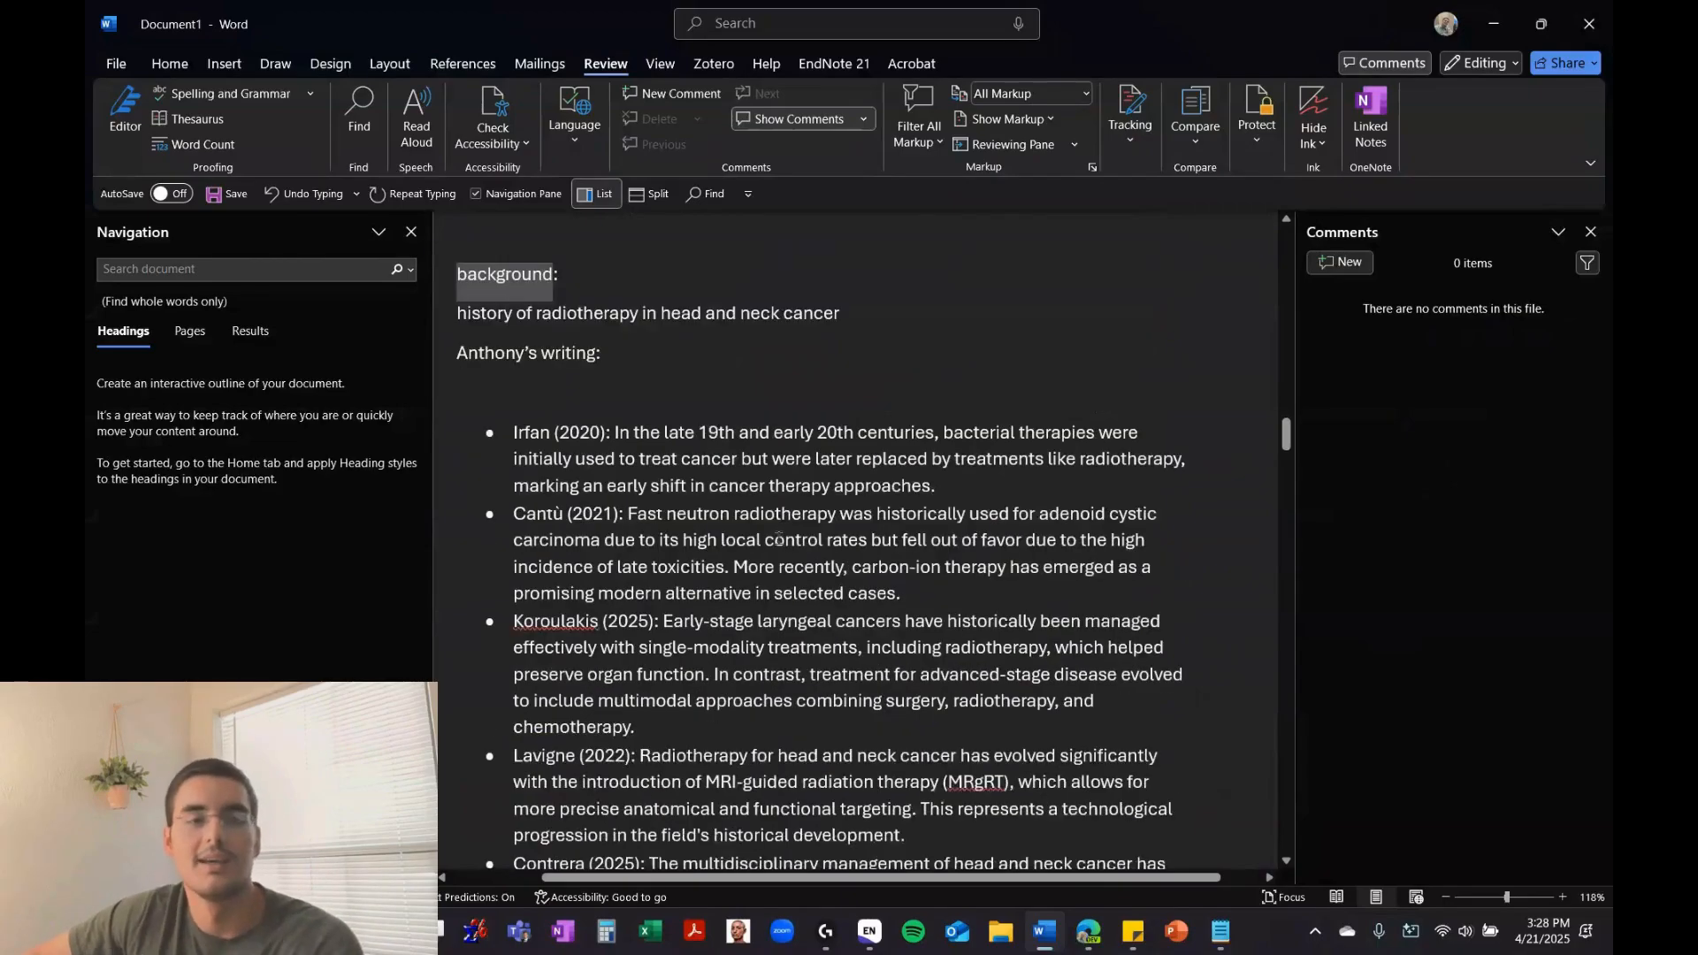
Try to apply the Heading 1 style to only the word "background" in the section title
left_click(505, 279)
left_click(622, 279)
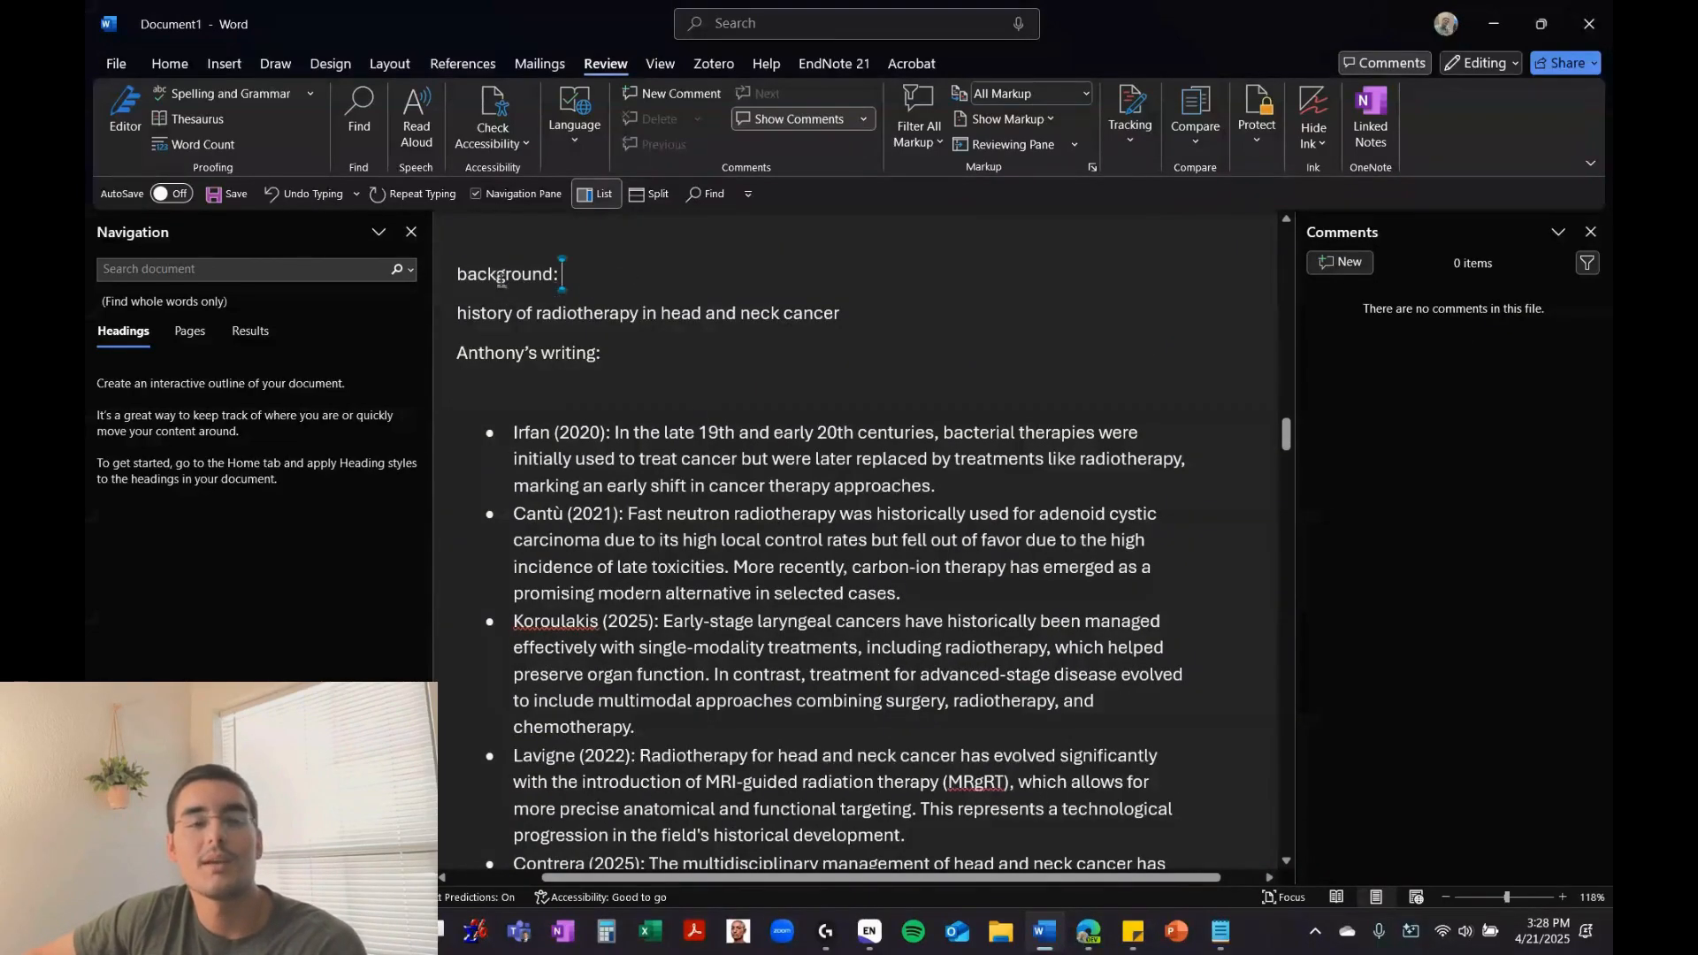
double_click(503, 279)
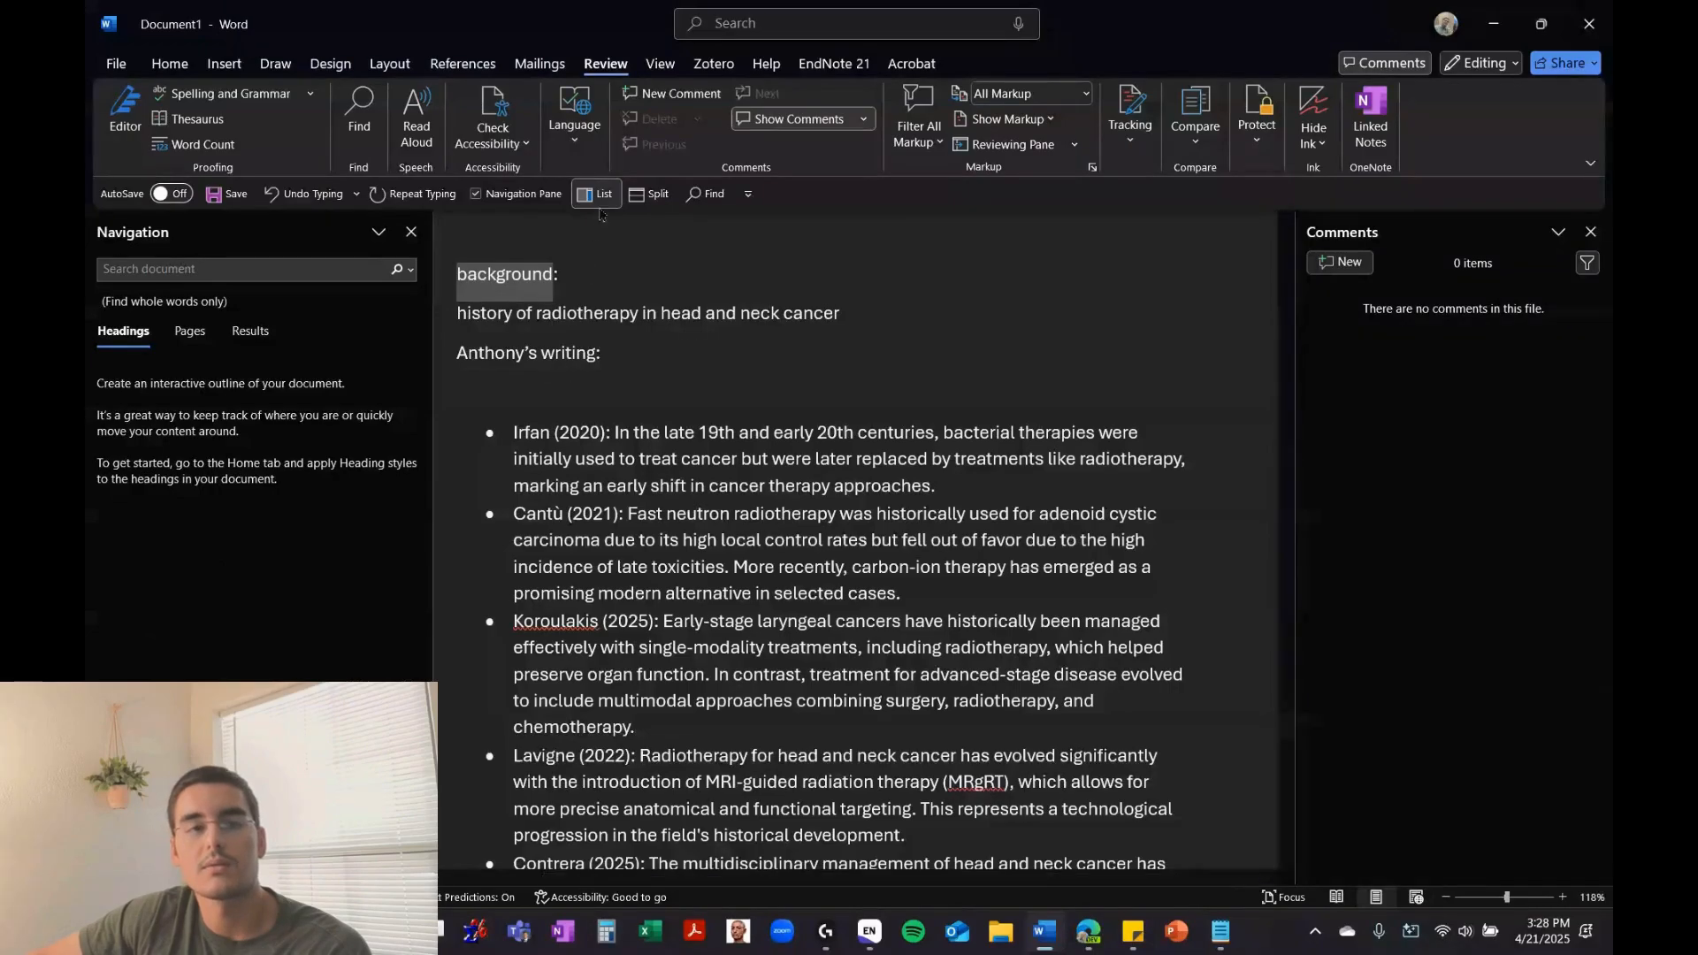
left_click(170, 63)
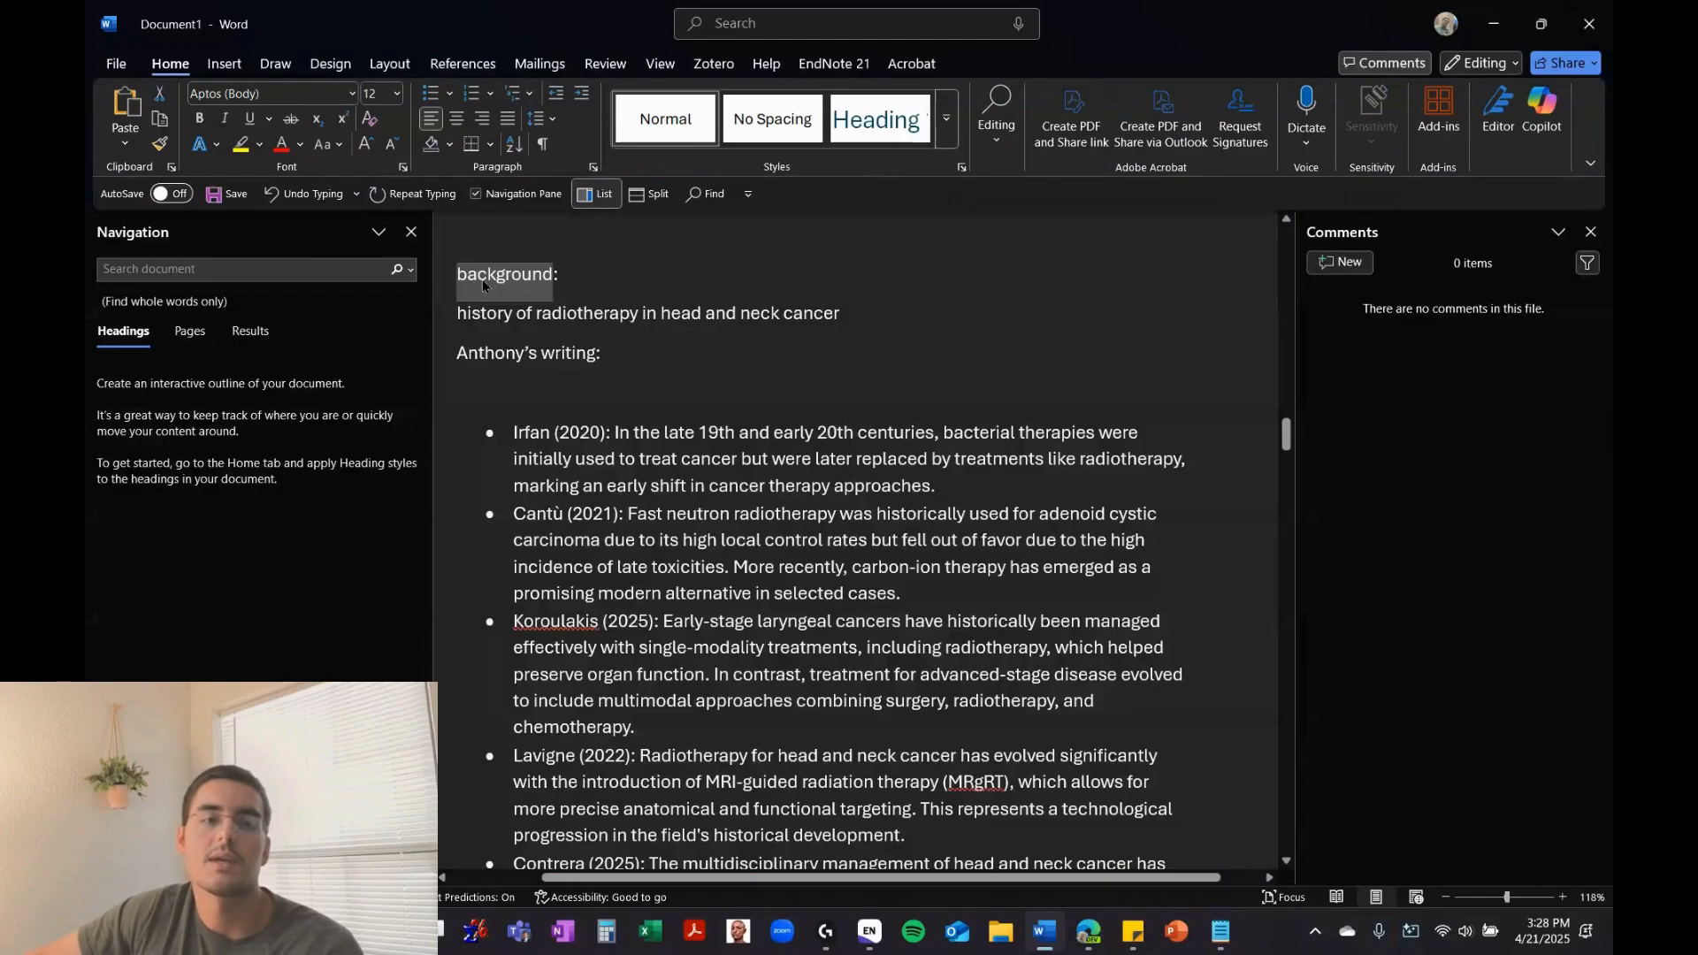
left_click(880, 121)
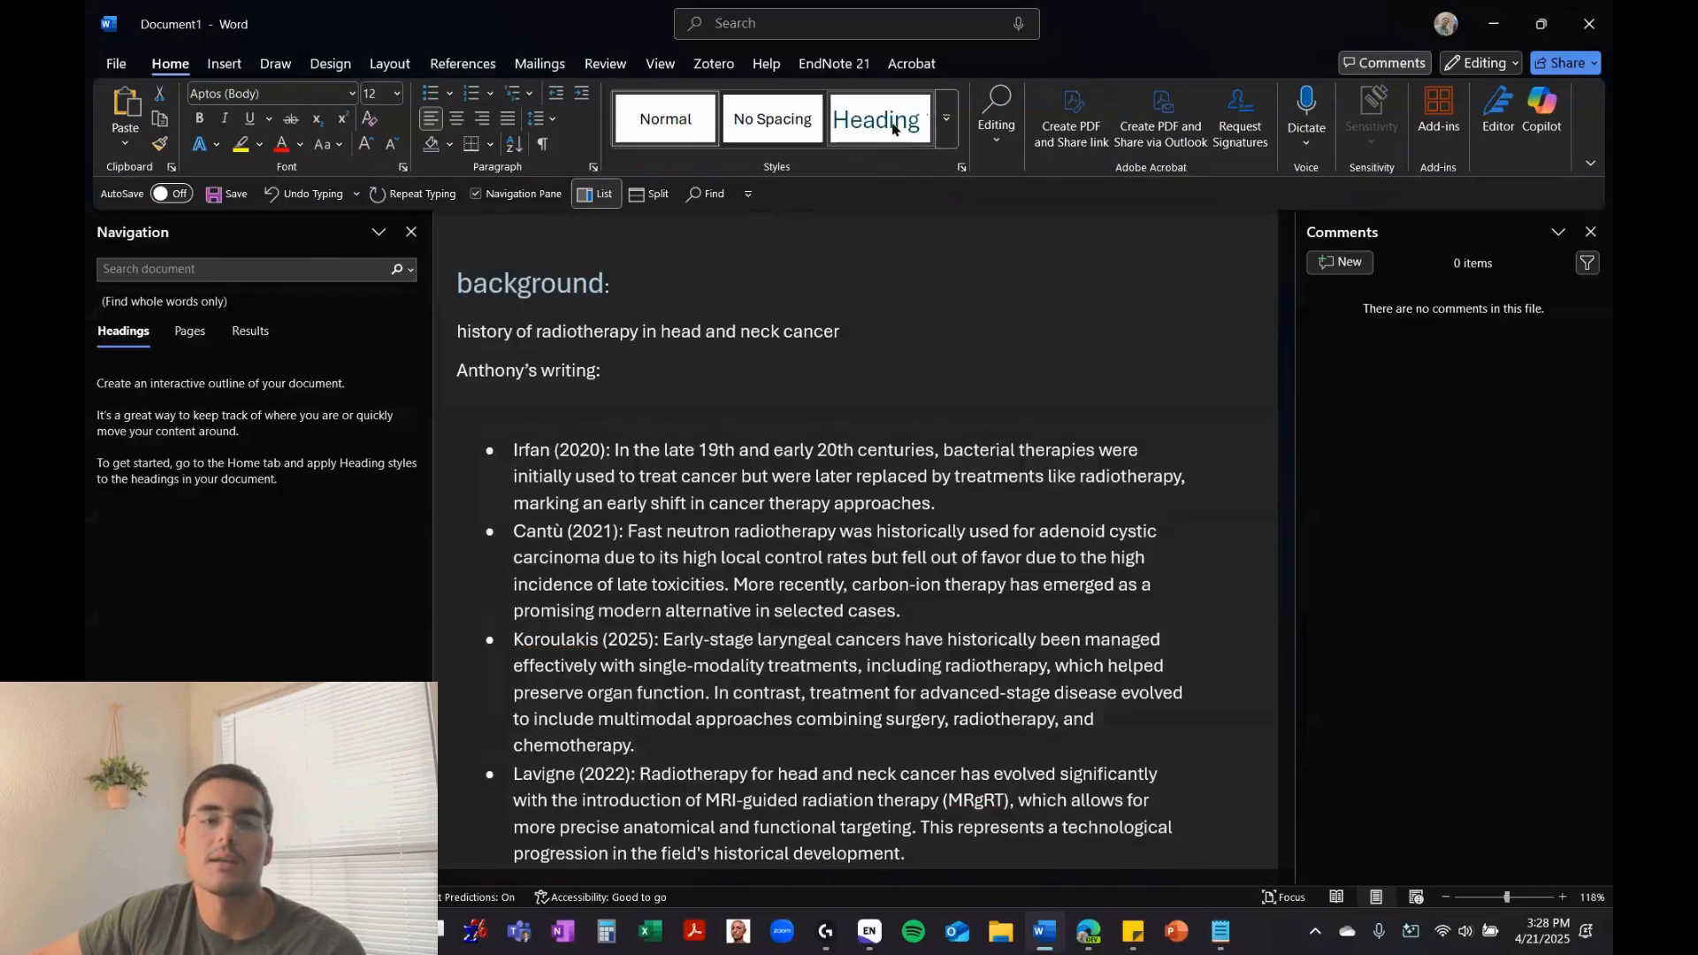
left_click(943, 124)
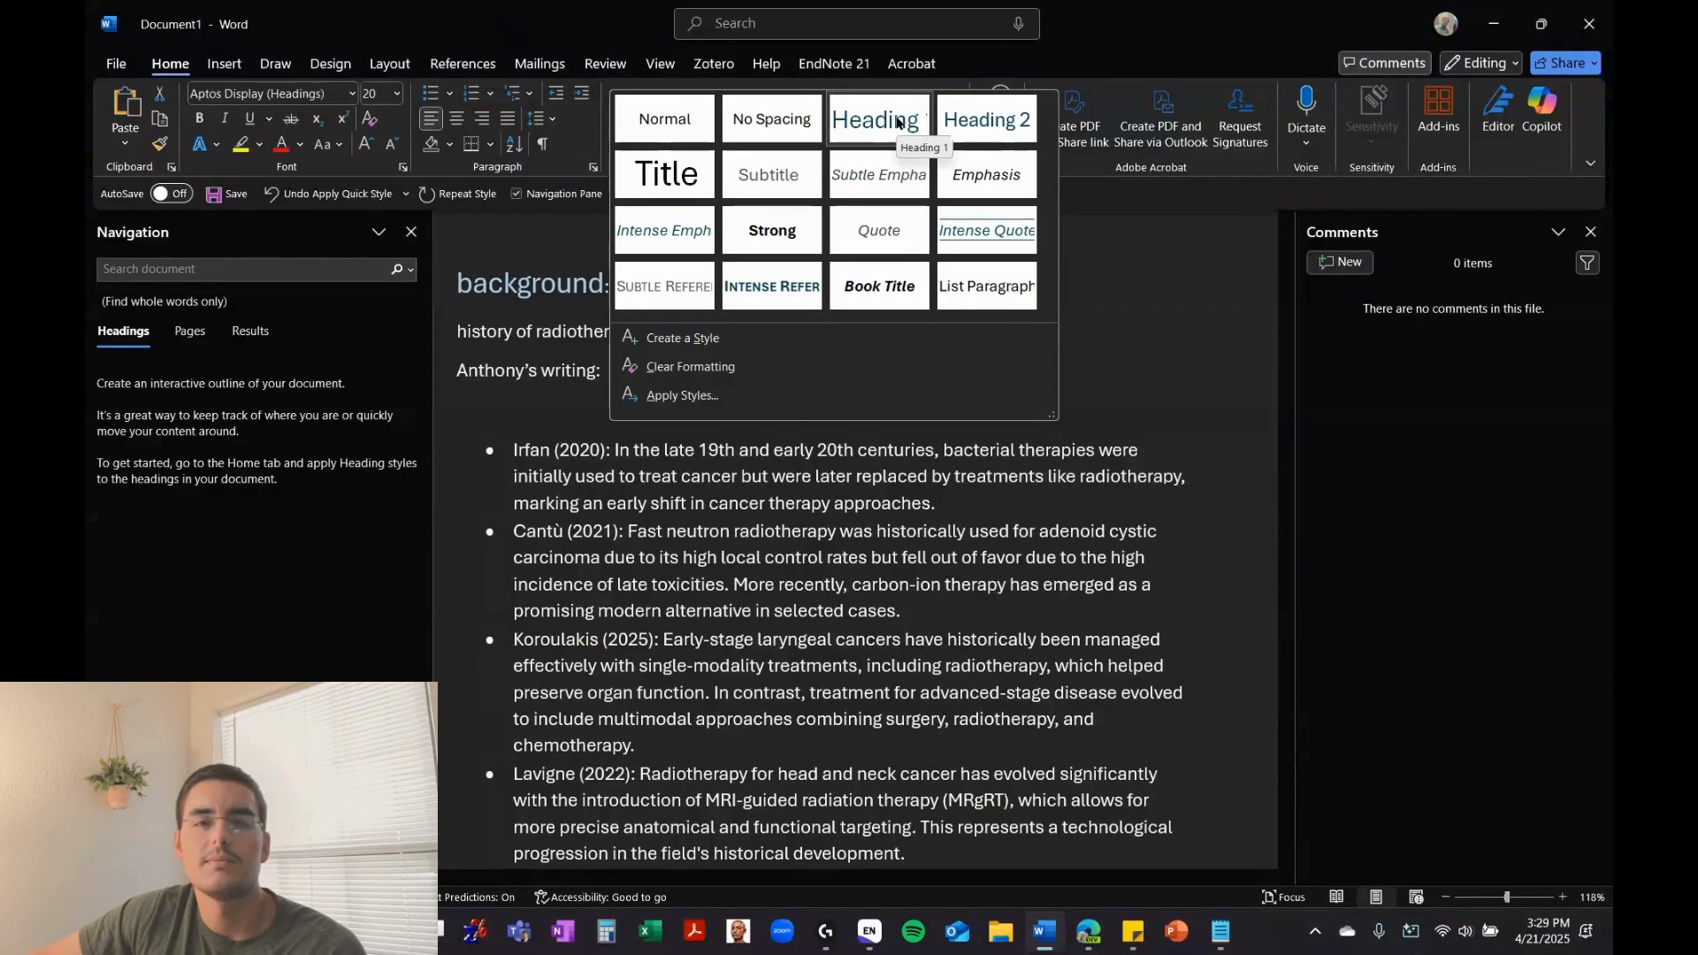
left_click(898, 121)
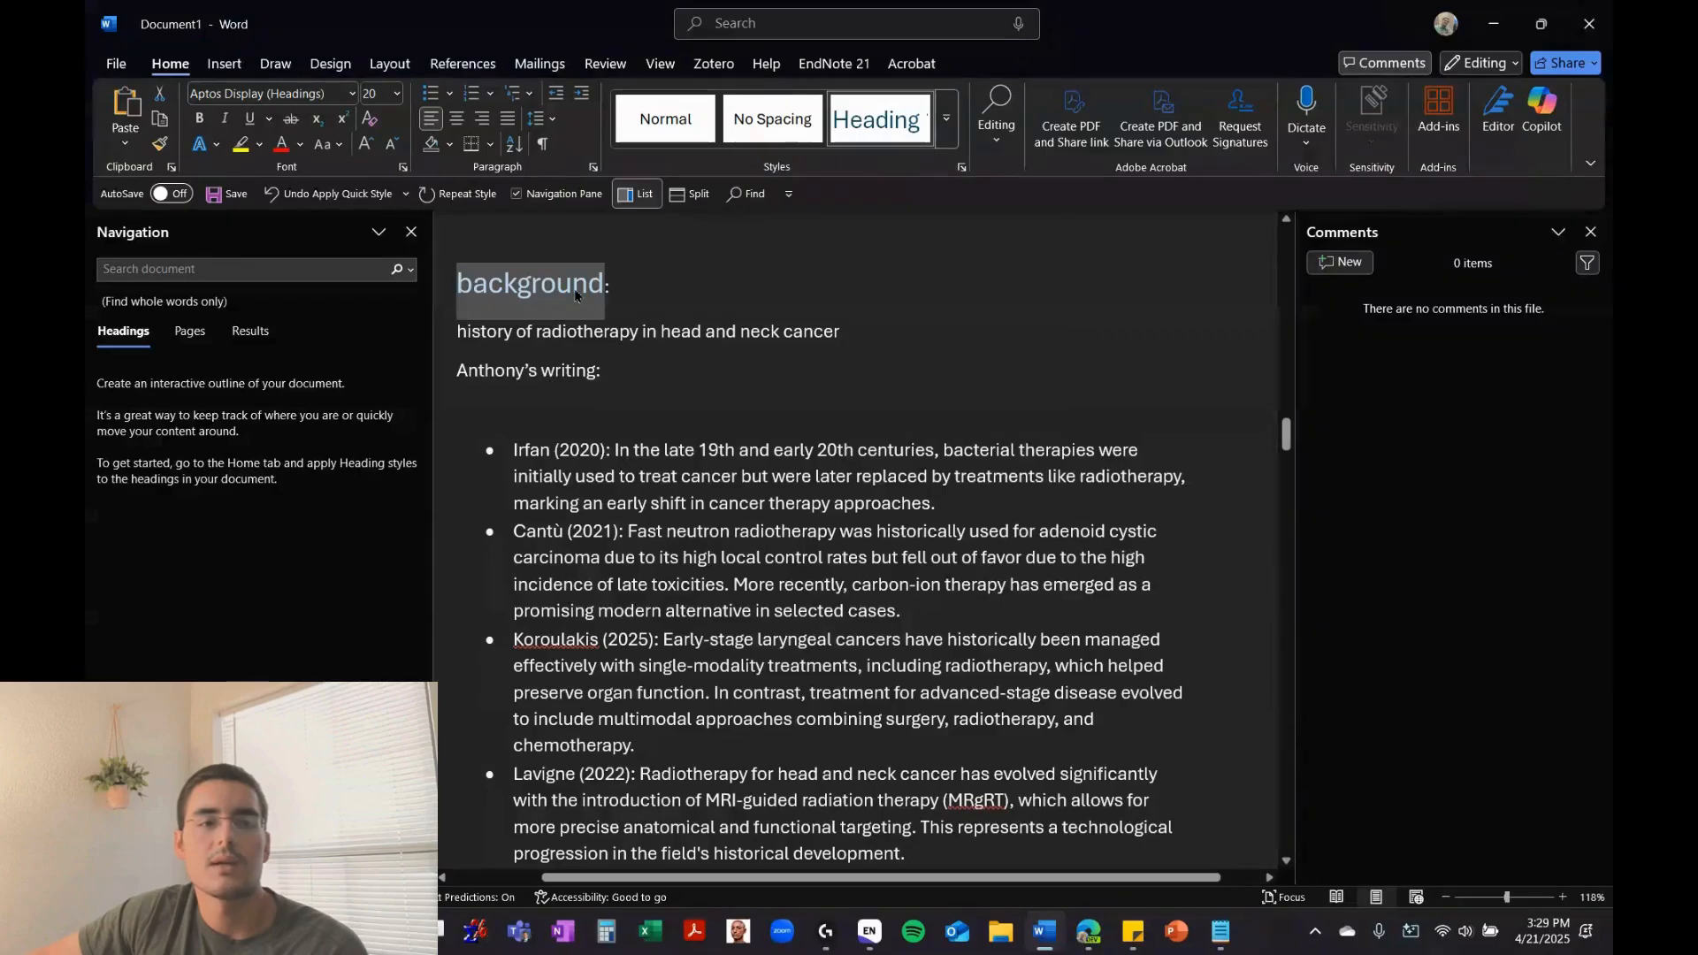
Apply the Heading 2 style to the line "history of radiotherapy in head and neck cancer" below the background title
left_click(599, 406)
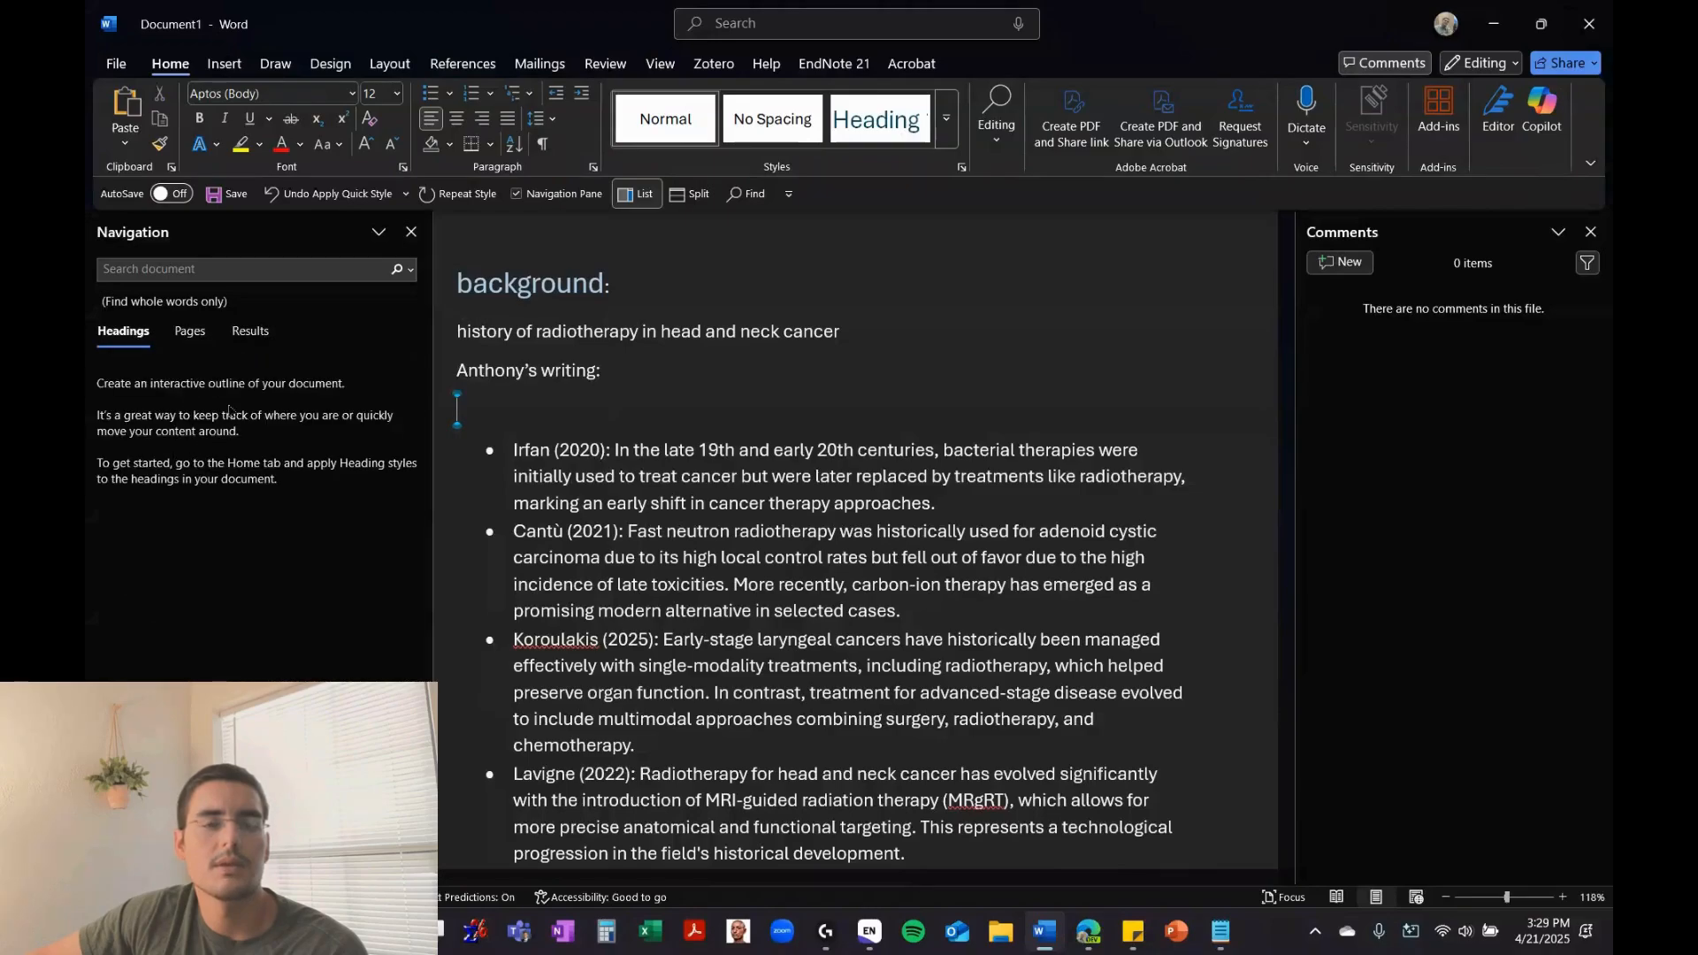
left_click_drag(458, 331, 809, 330)
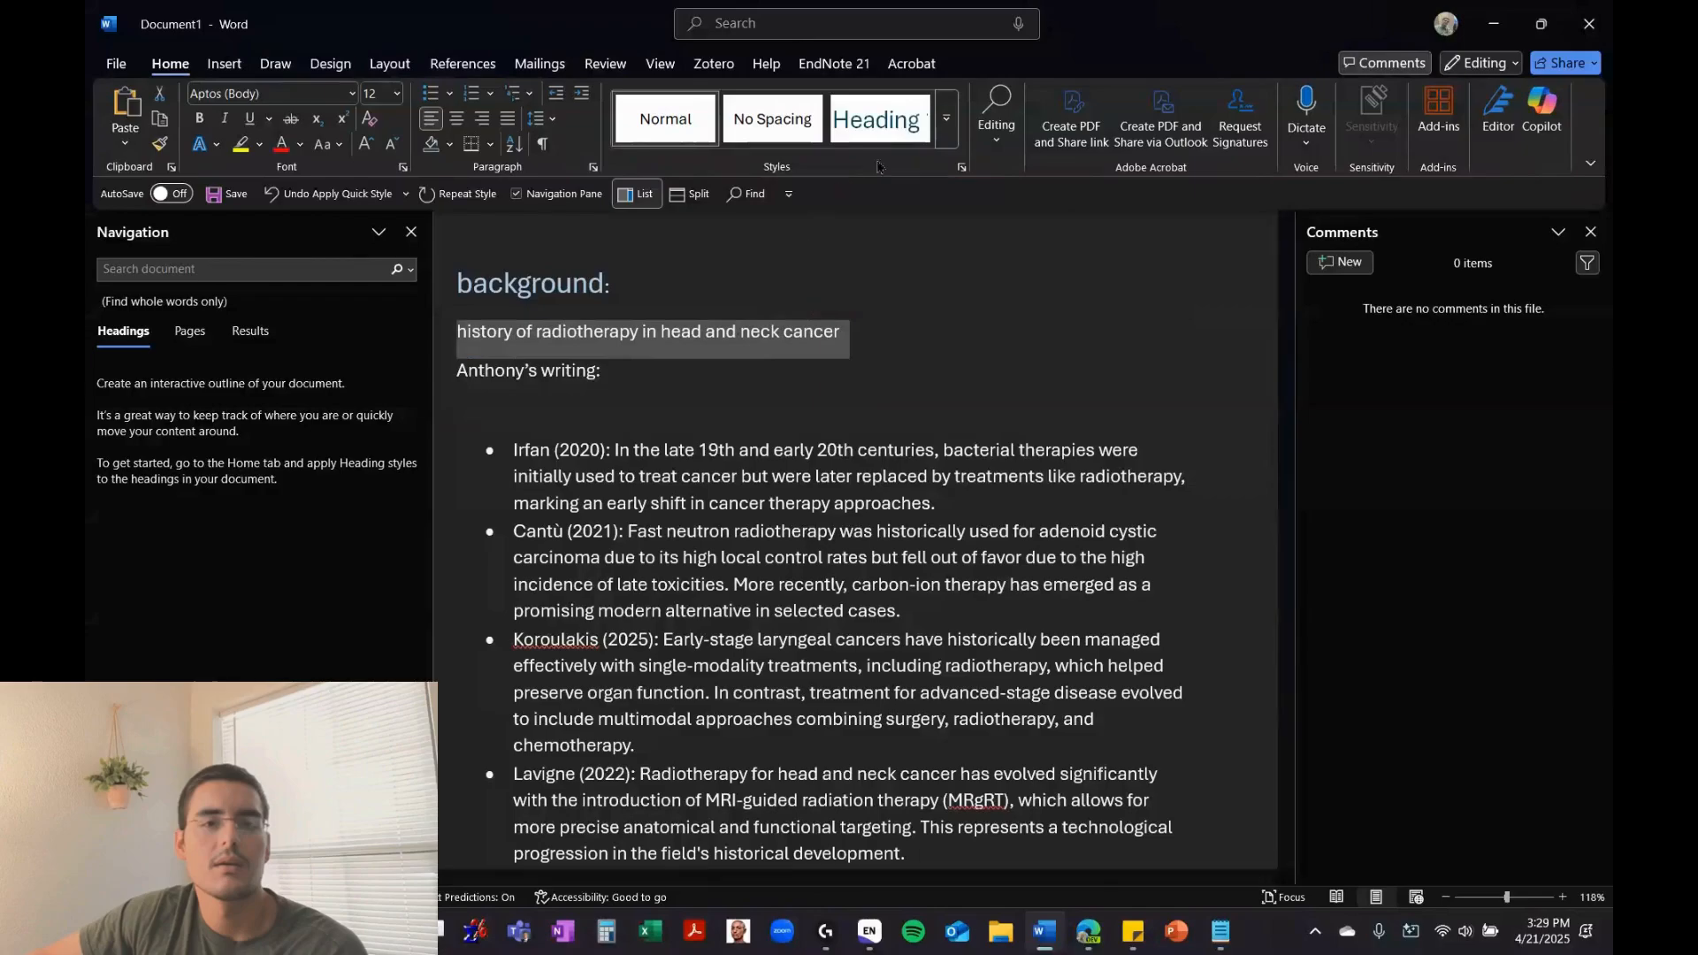
left_click(946, 117)
left_click(958, 133)
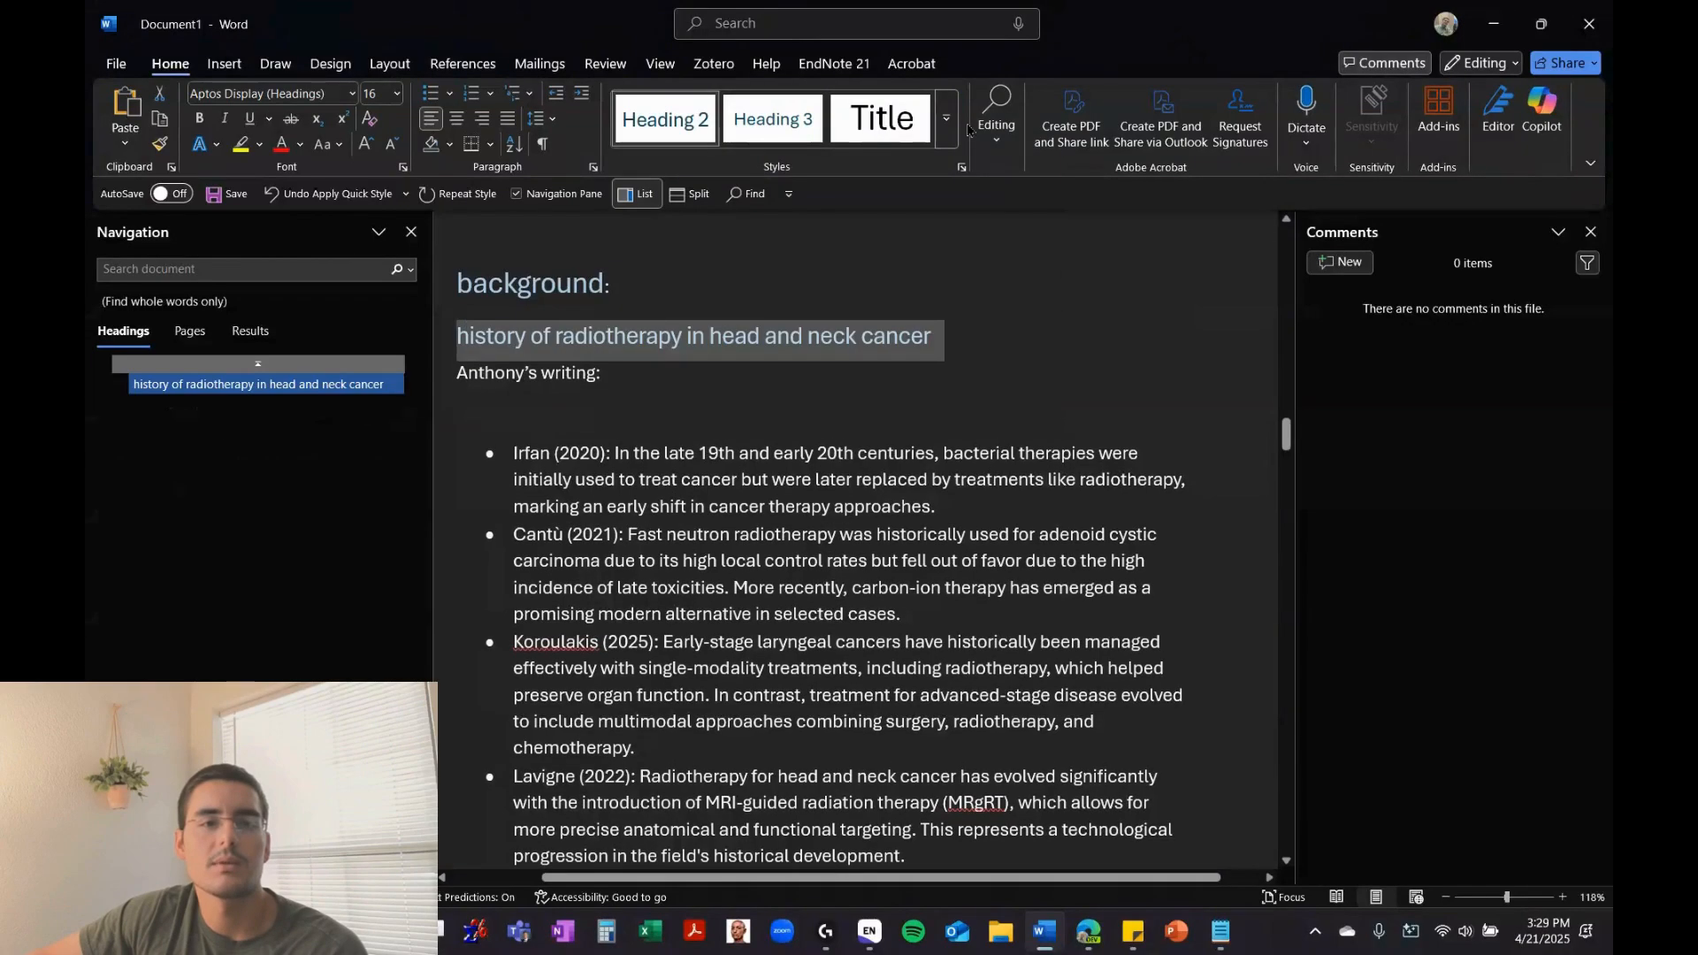
Apply the Heading 1 style to the entire "background:" line, including its colon
left_click(297, 365)
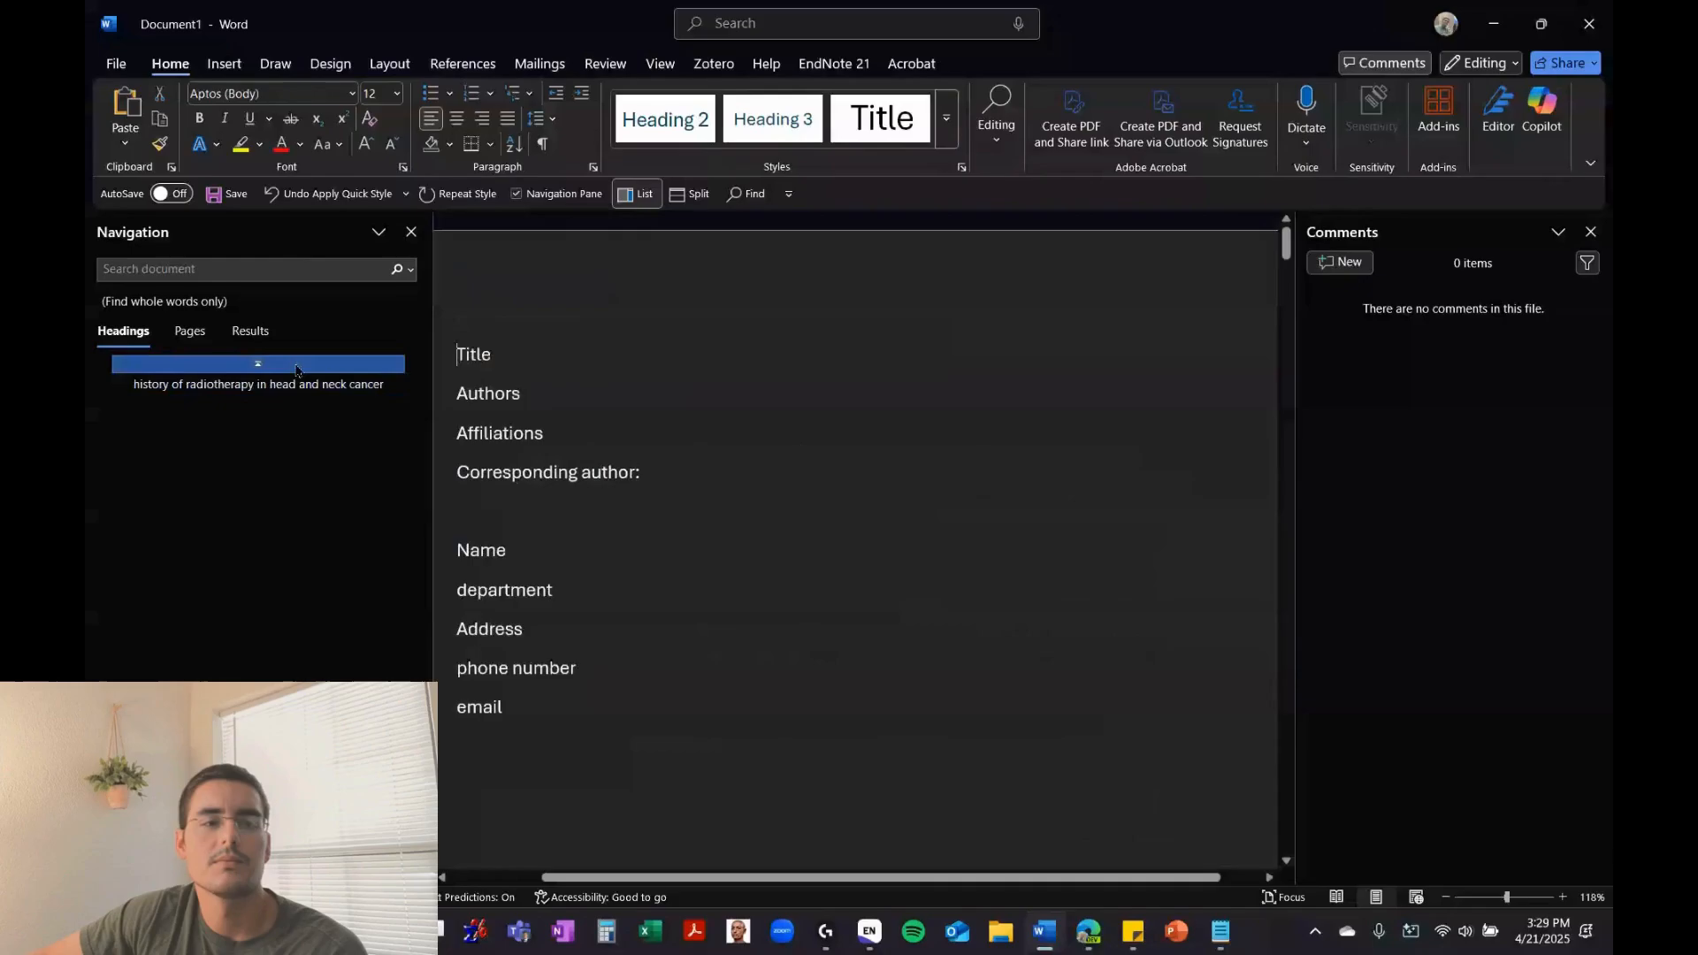
left_click(291, 388)
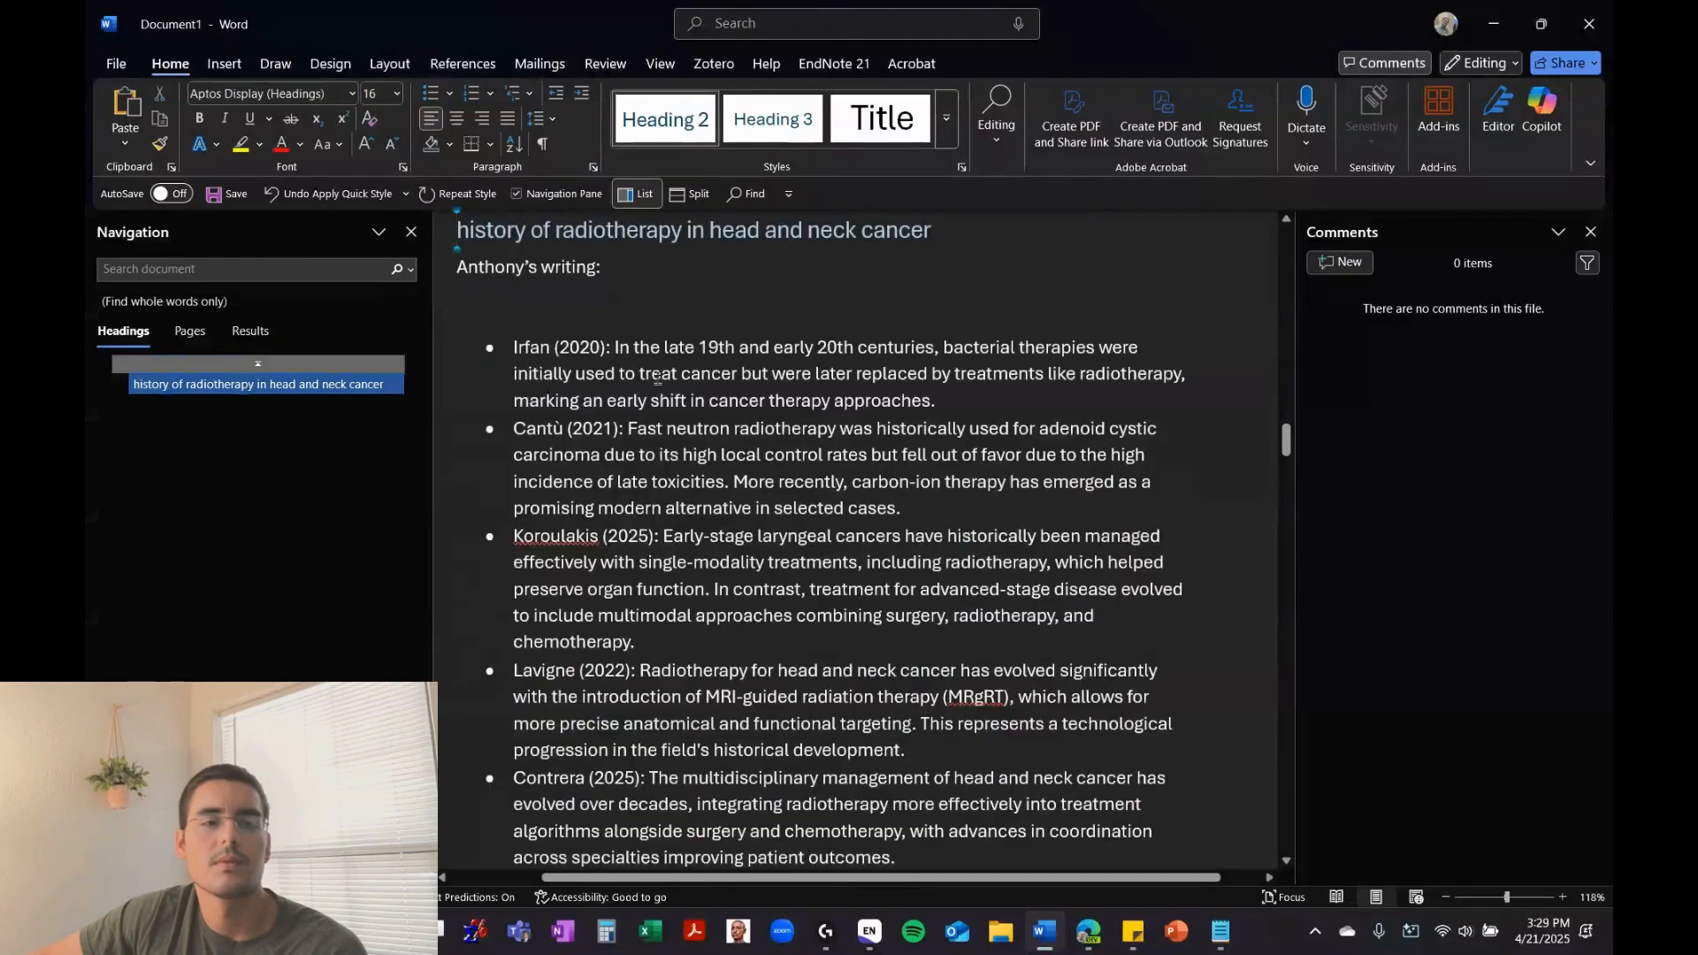
scroll(664, 372, "up", 5)
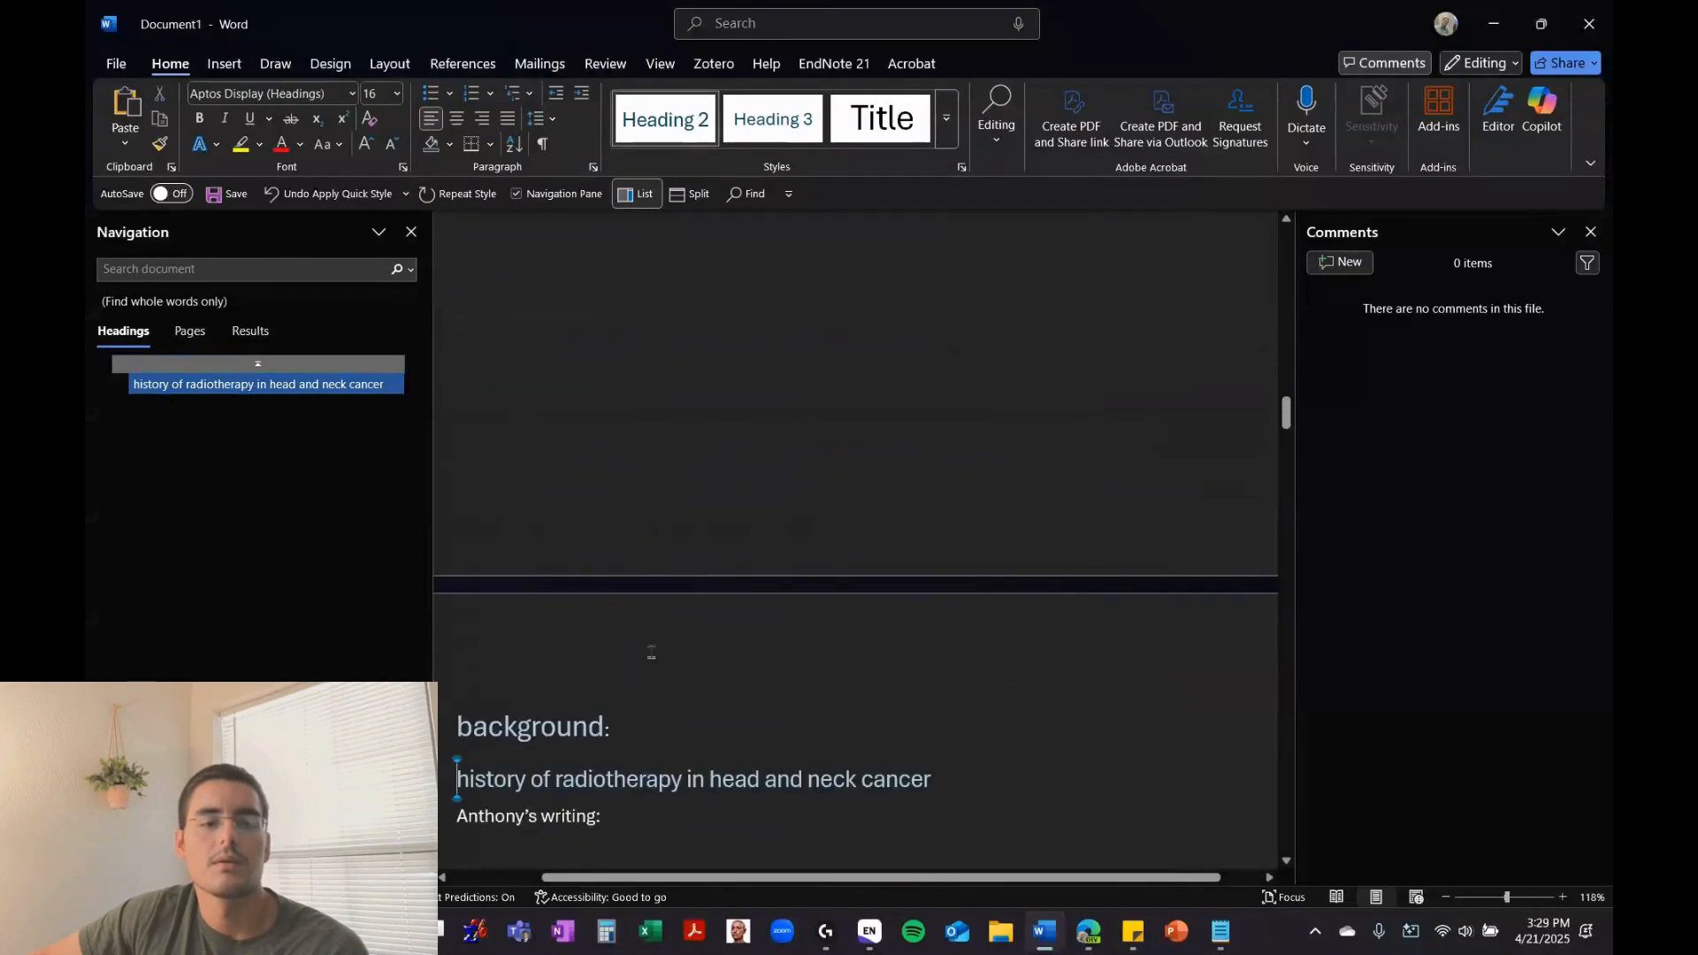
left_click_drag(652, 720, 457, 721)
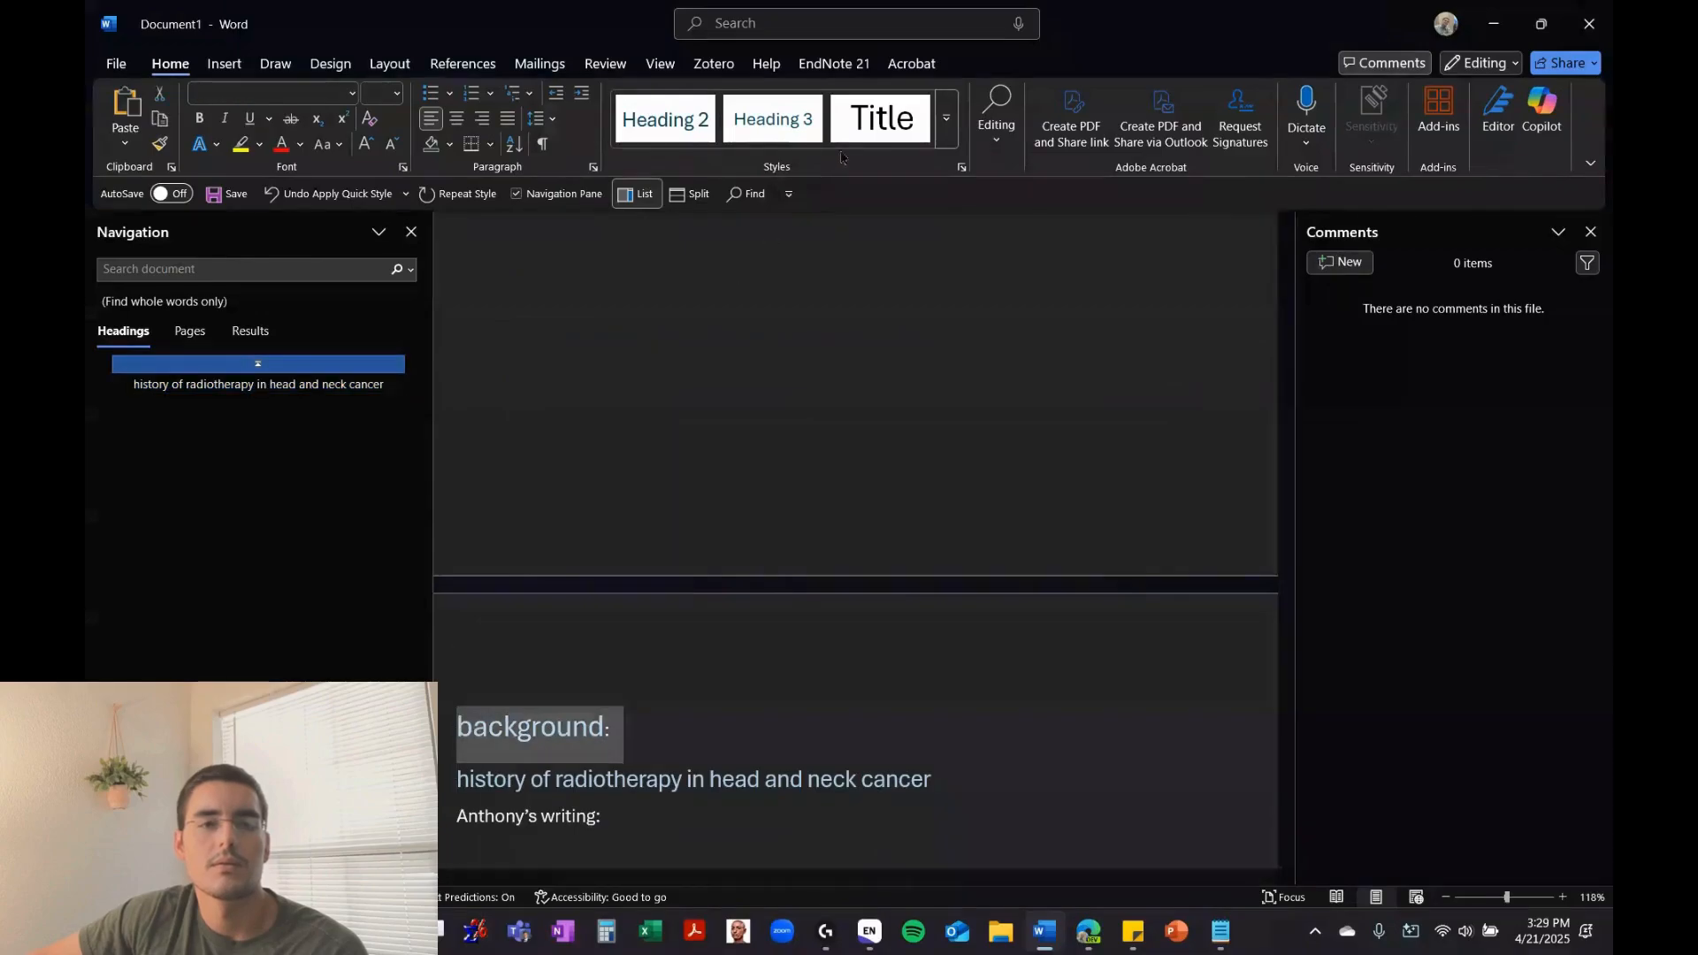
left_click(945, 144)
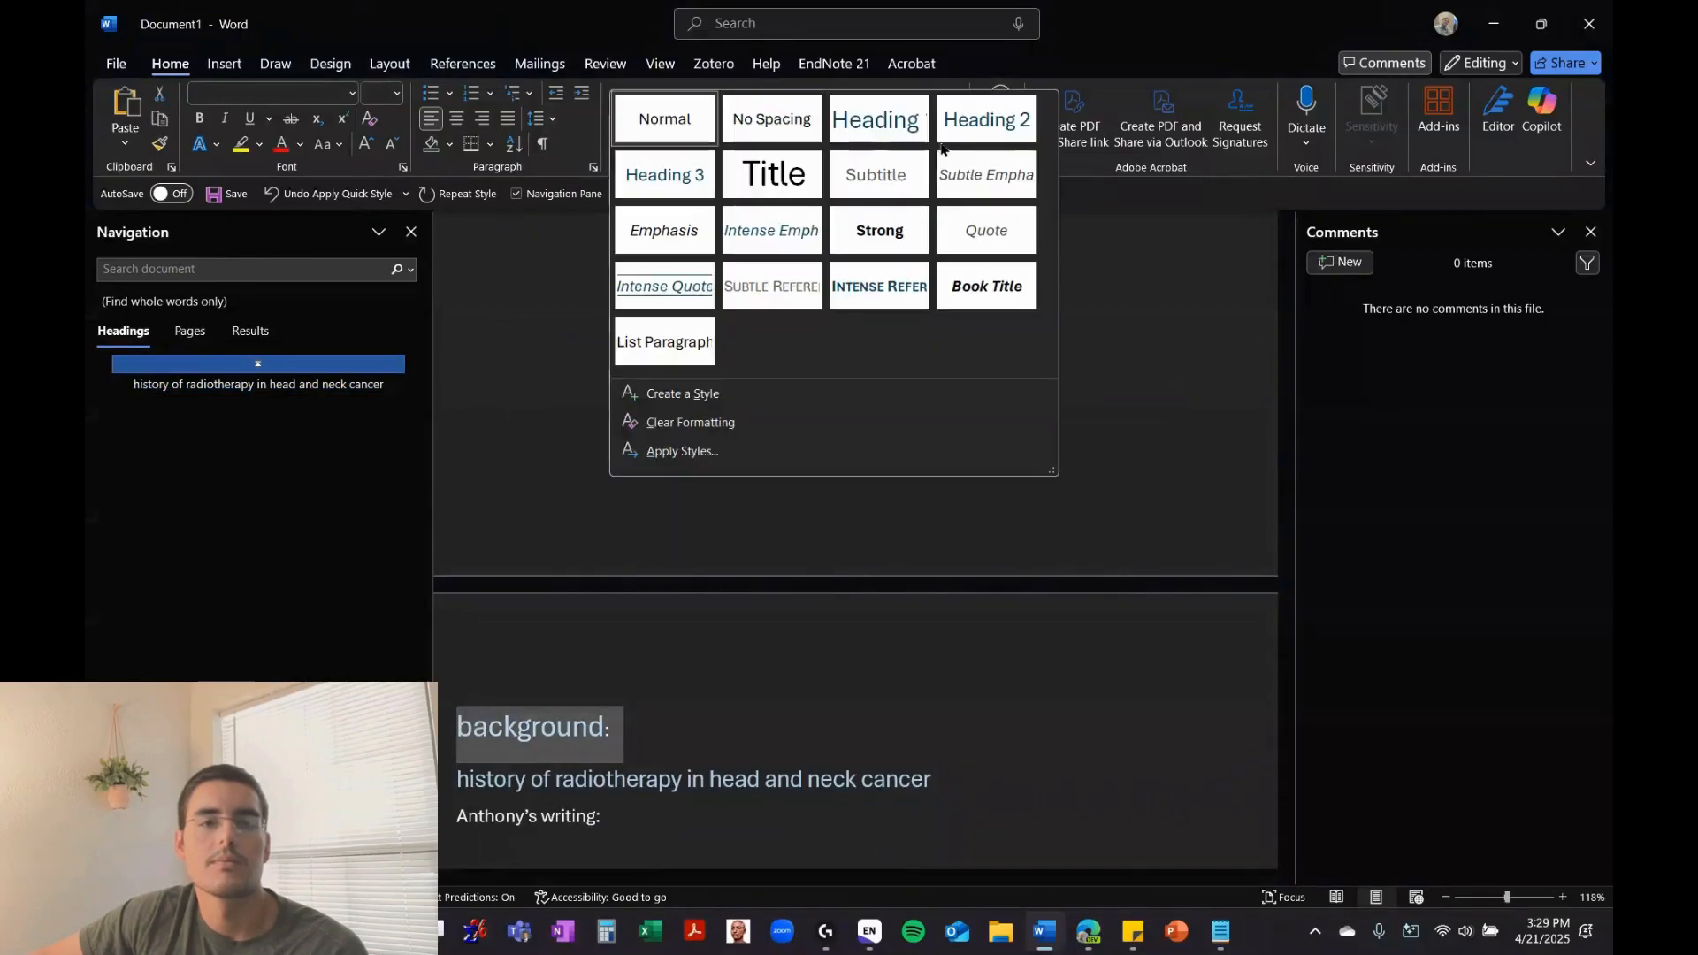
left_click(899, 120)
left_click(665, 721)
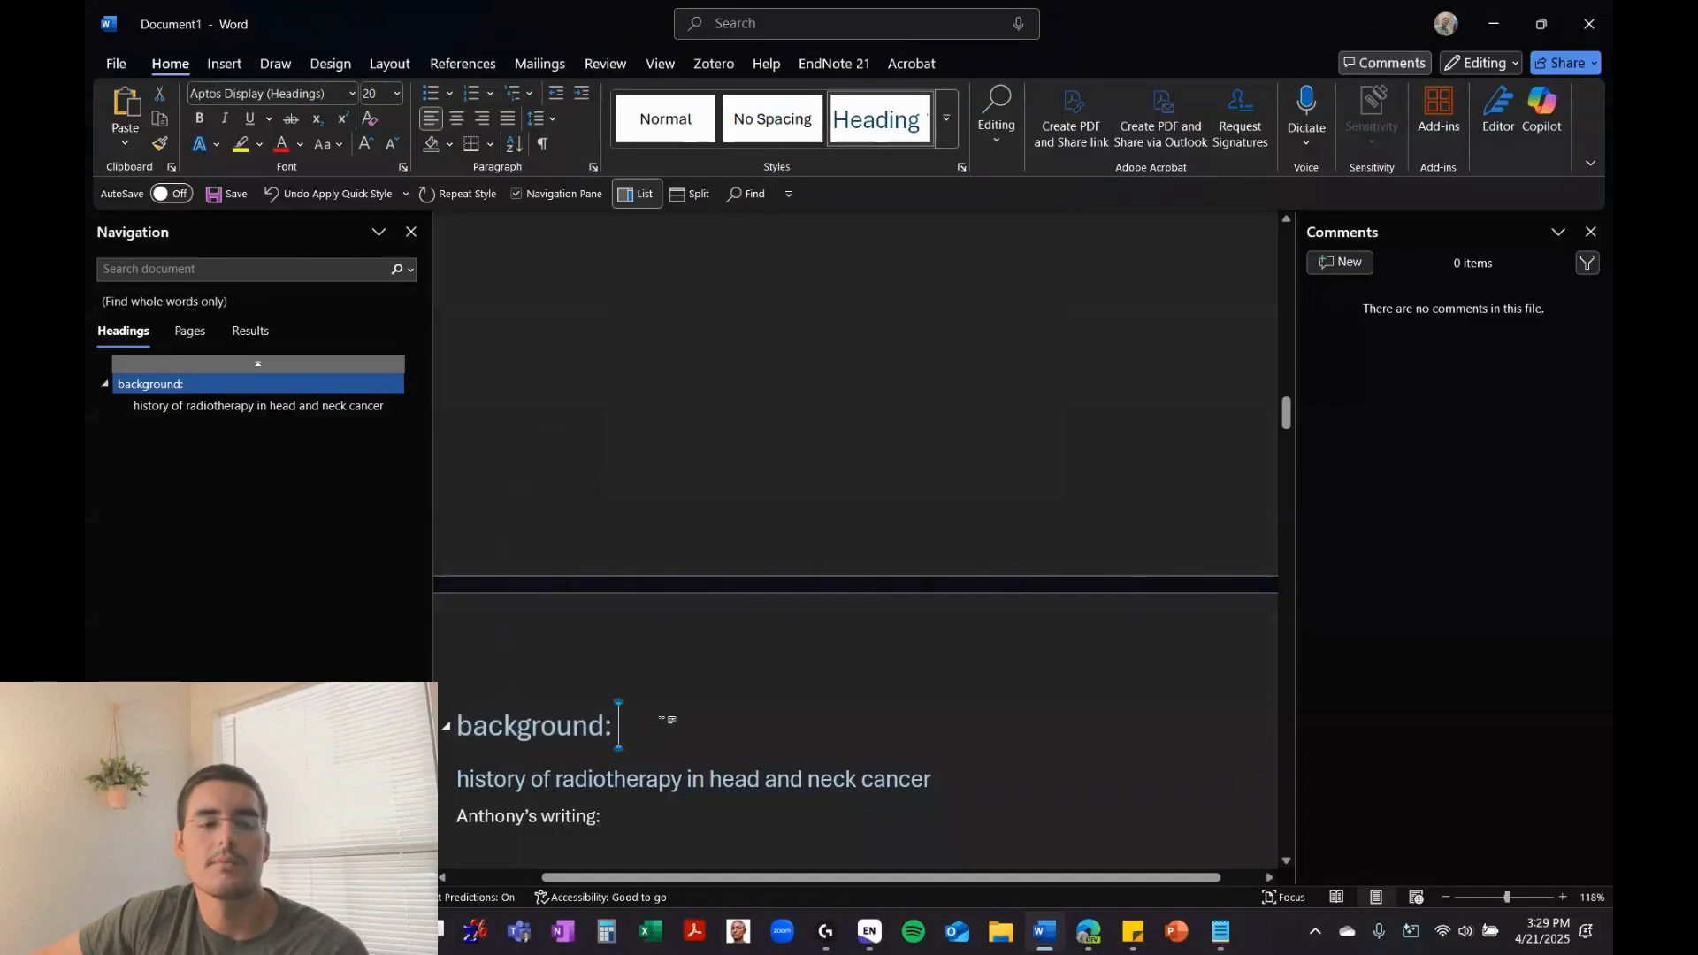
scroll(665, 720, "down", 3)
left_click_drag(641, 611, 487, 617)
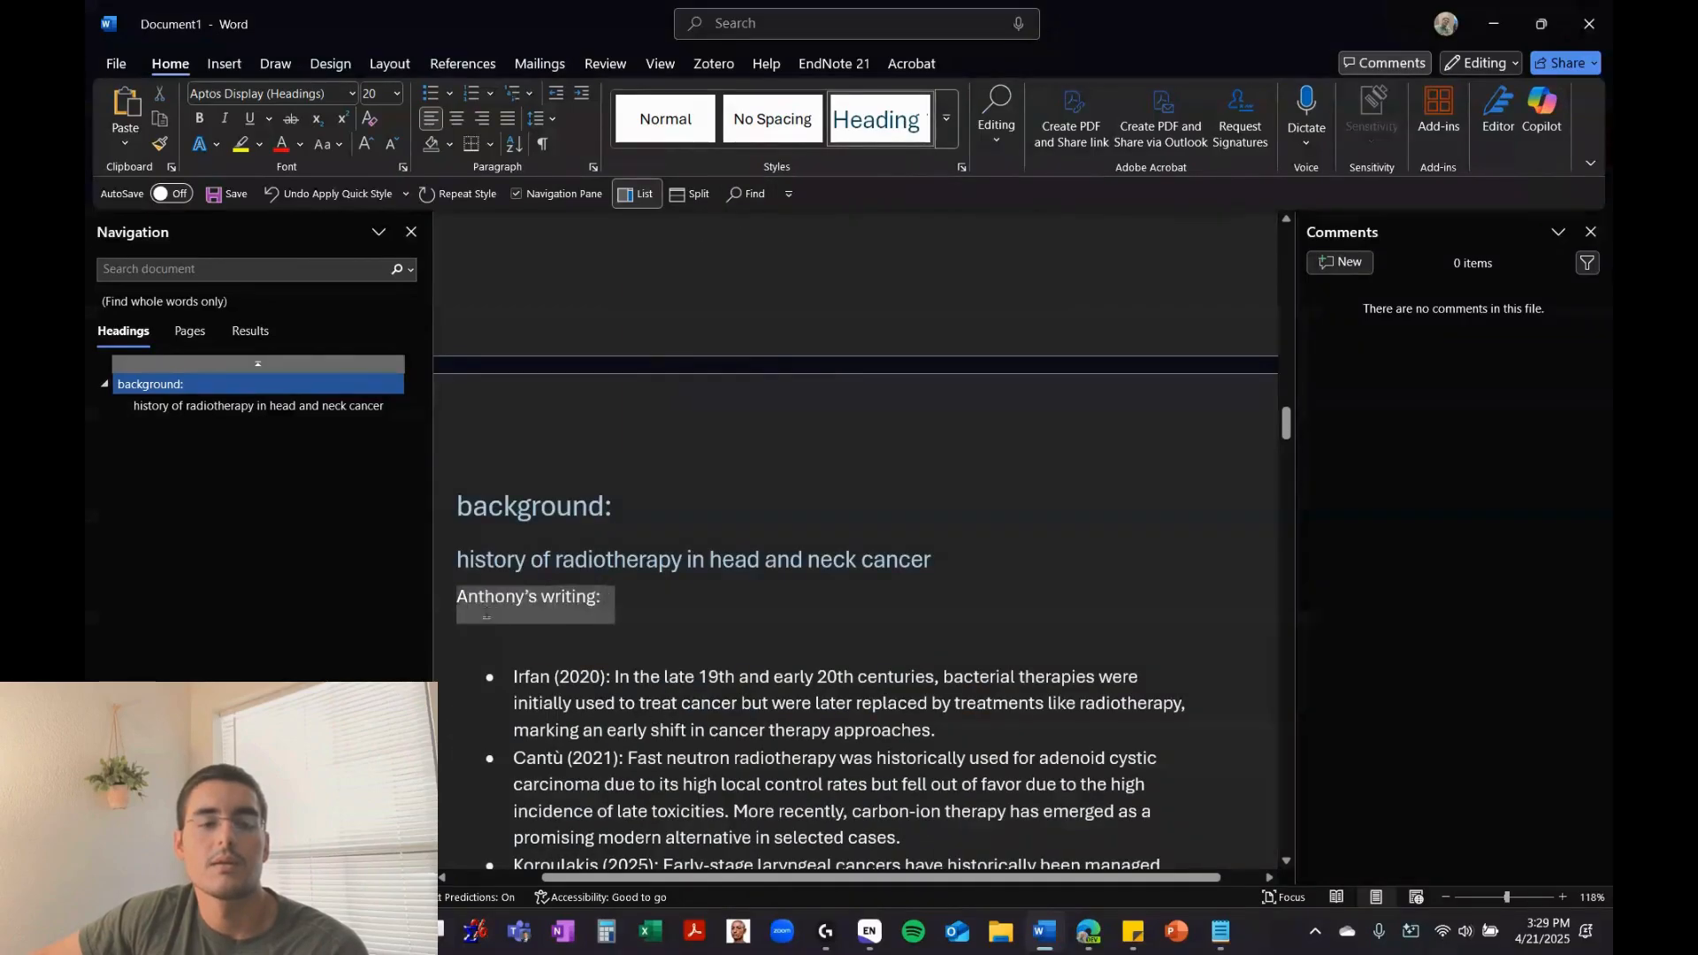
left_click(999, 595)
Apply the Heading 2 style to the line "current treatment modalities" after the bulleted article summaries
scroll(795, 569, "down", 11)
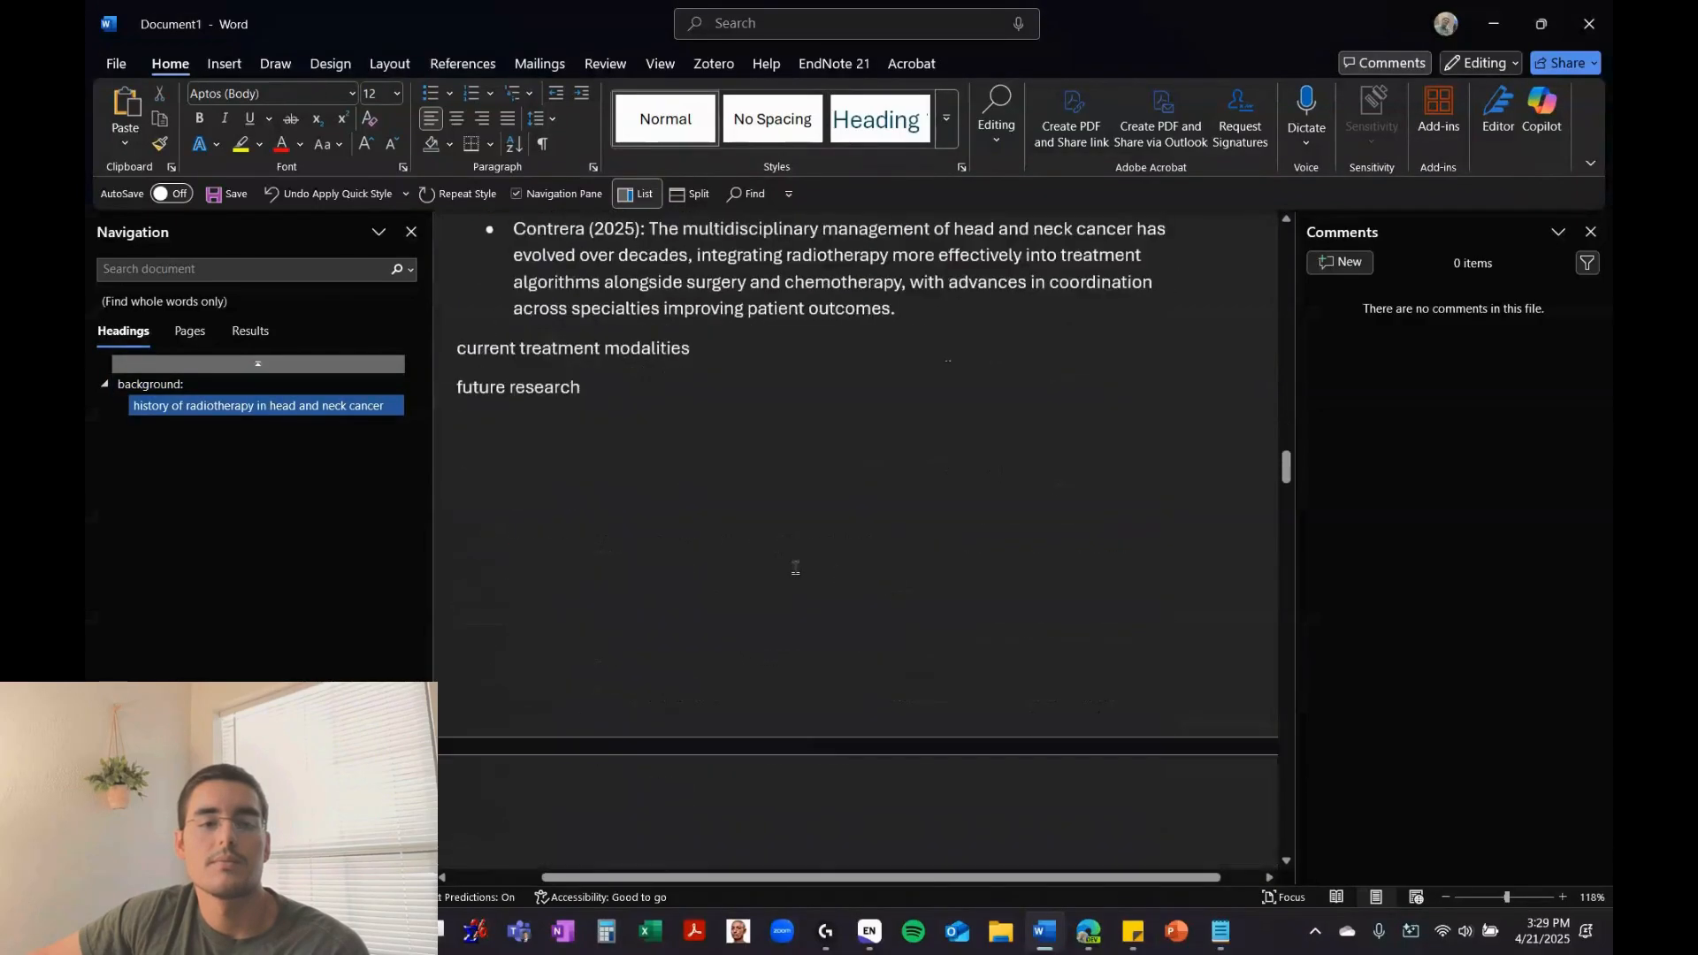
left_click_drag(691, 349, 444, 363)
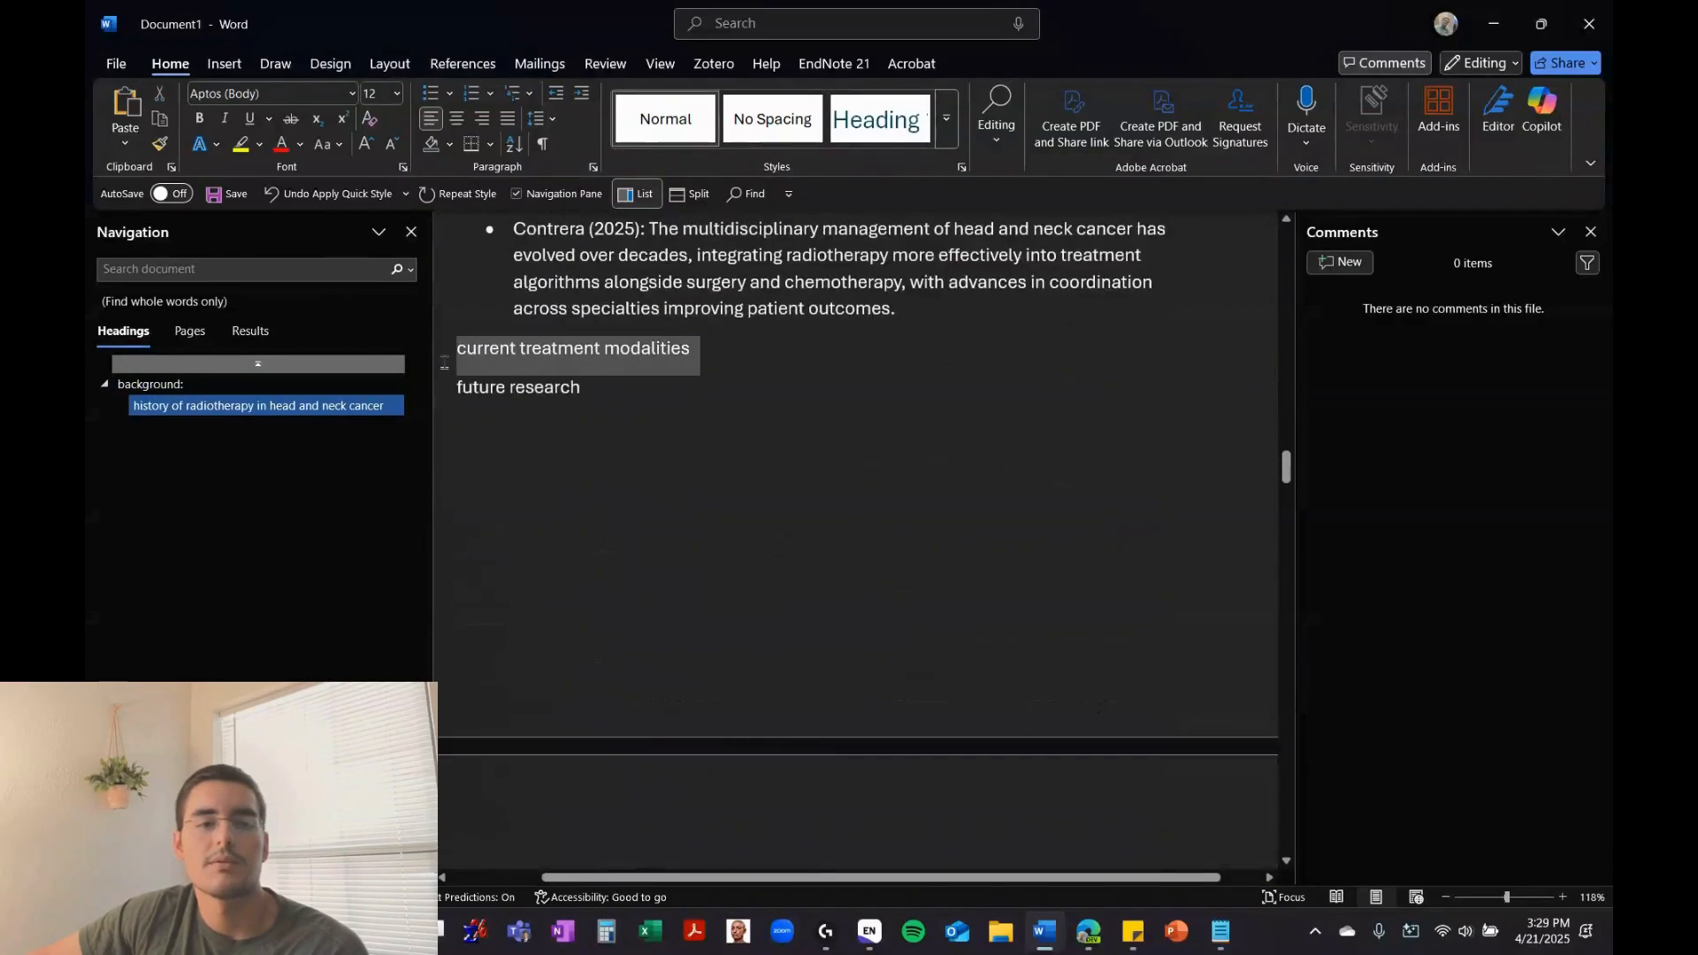
left_click(947, 119)
left_click(985, 121)
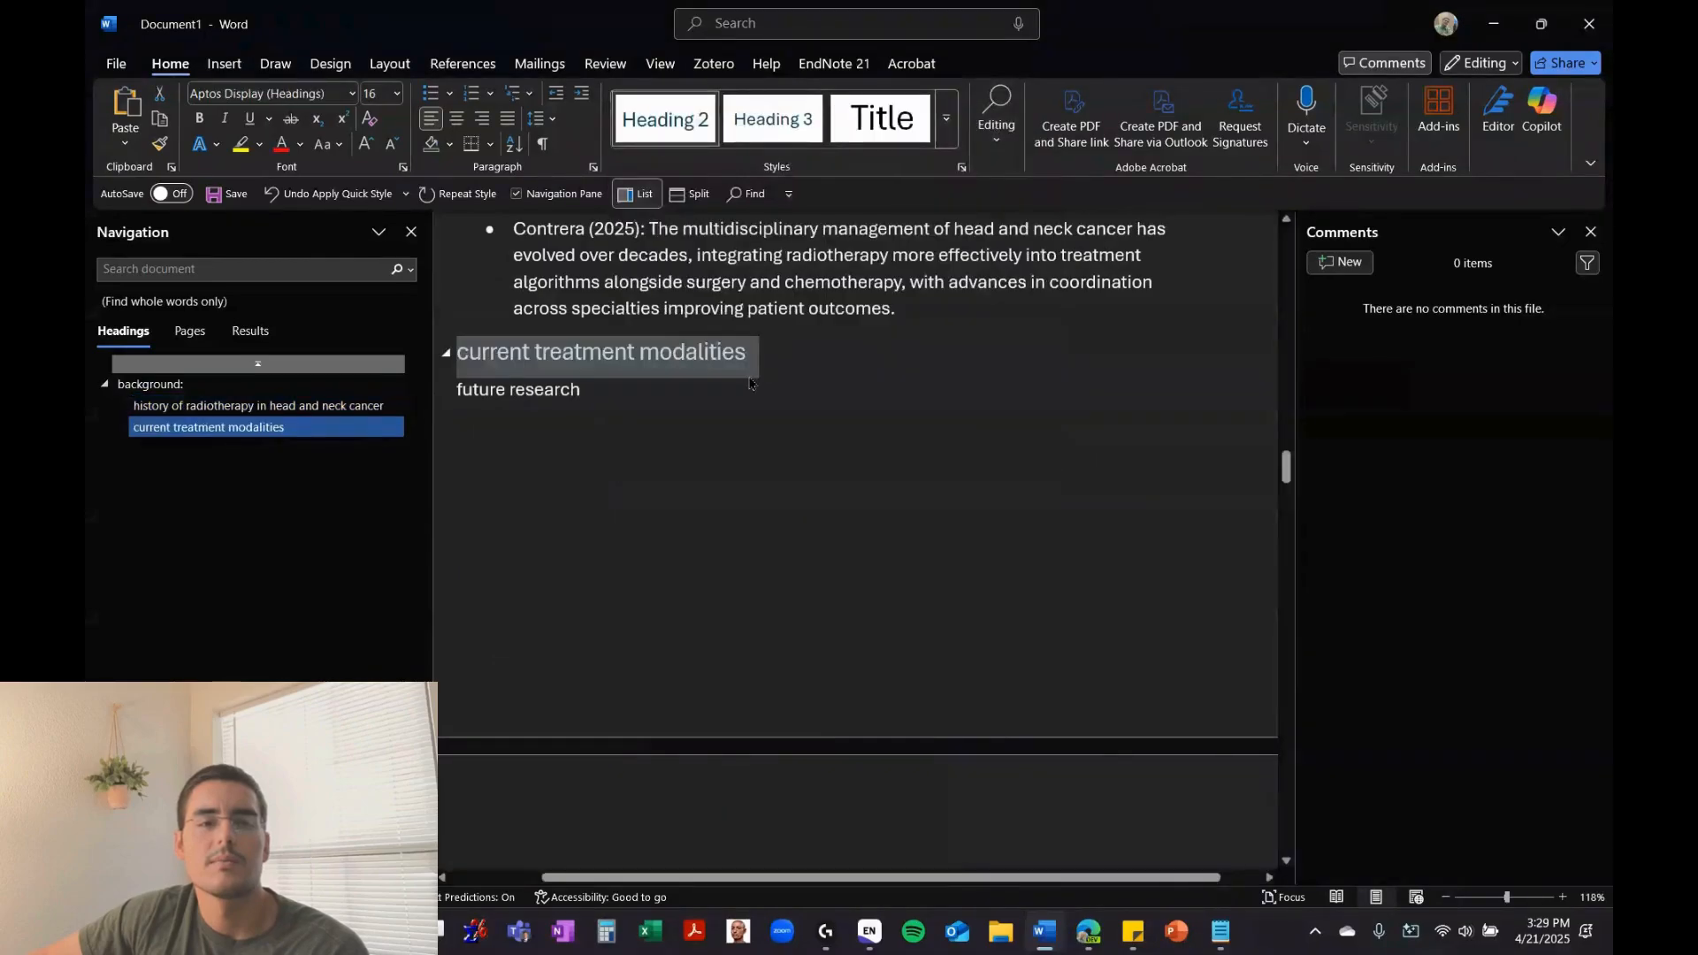
left_click_drag(611, 352, 523, 391)
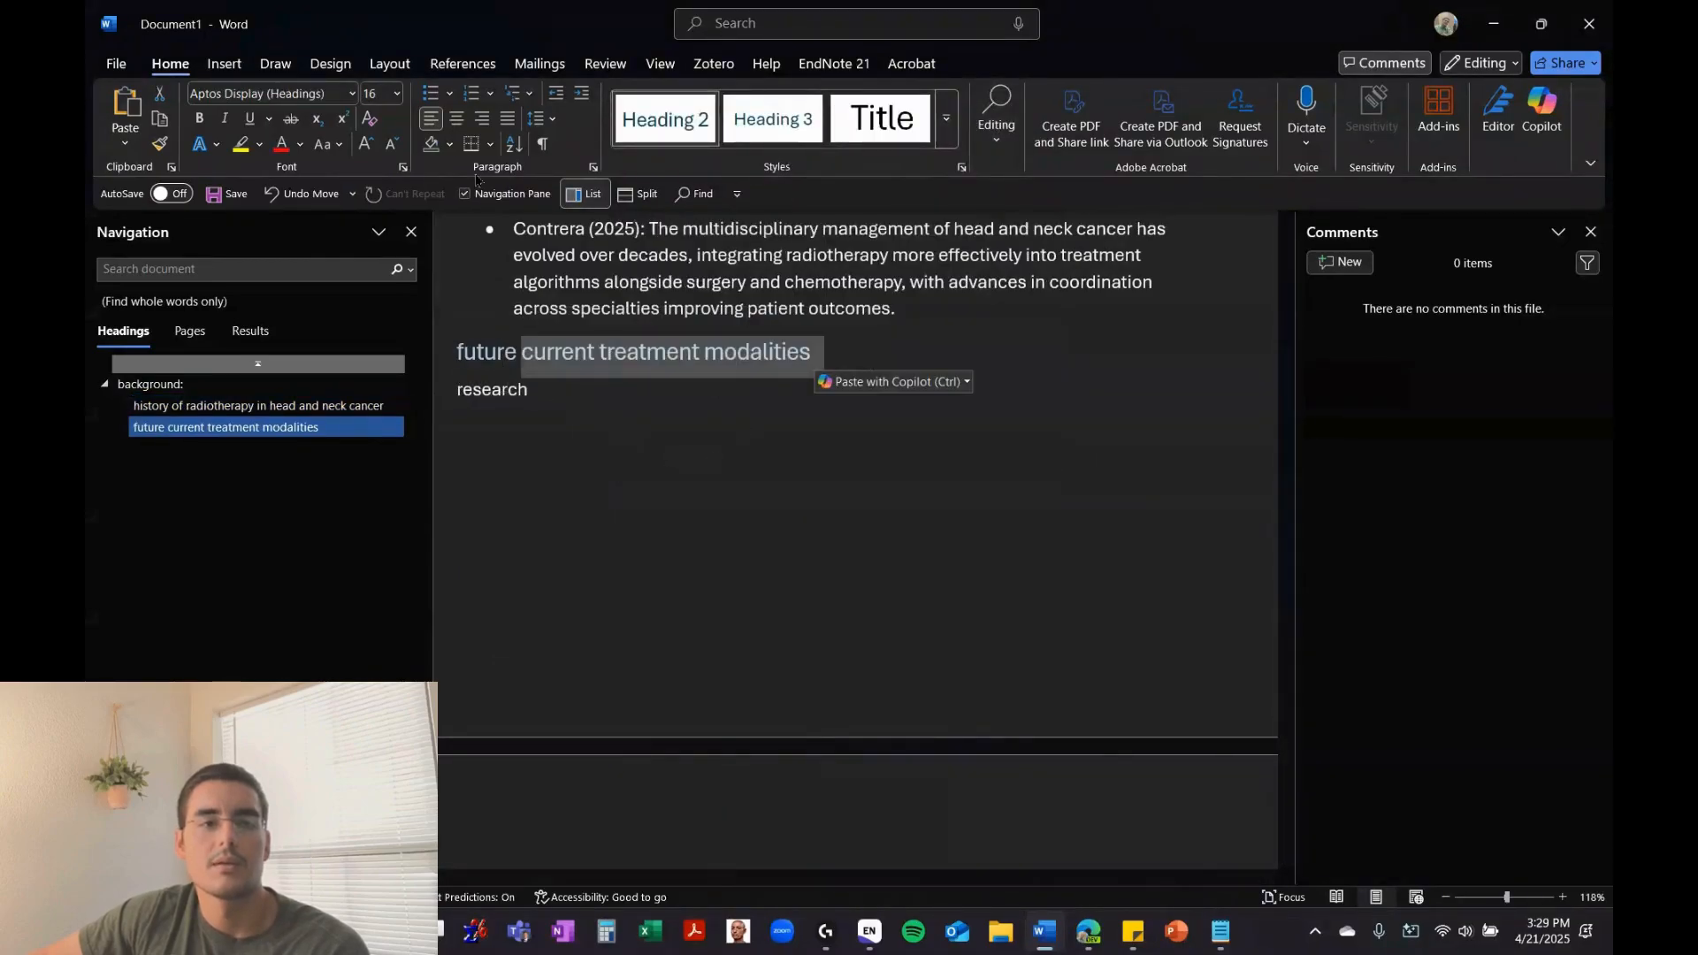
key("ctrl+z")
left_click(659, 394)
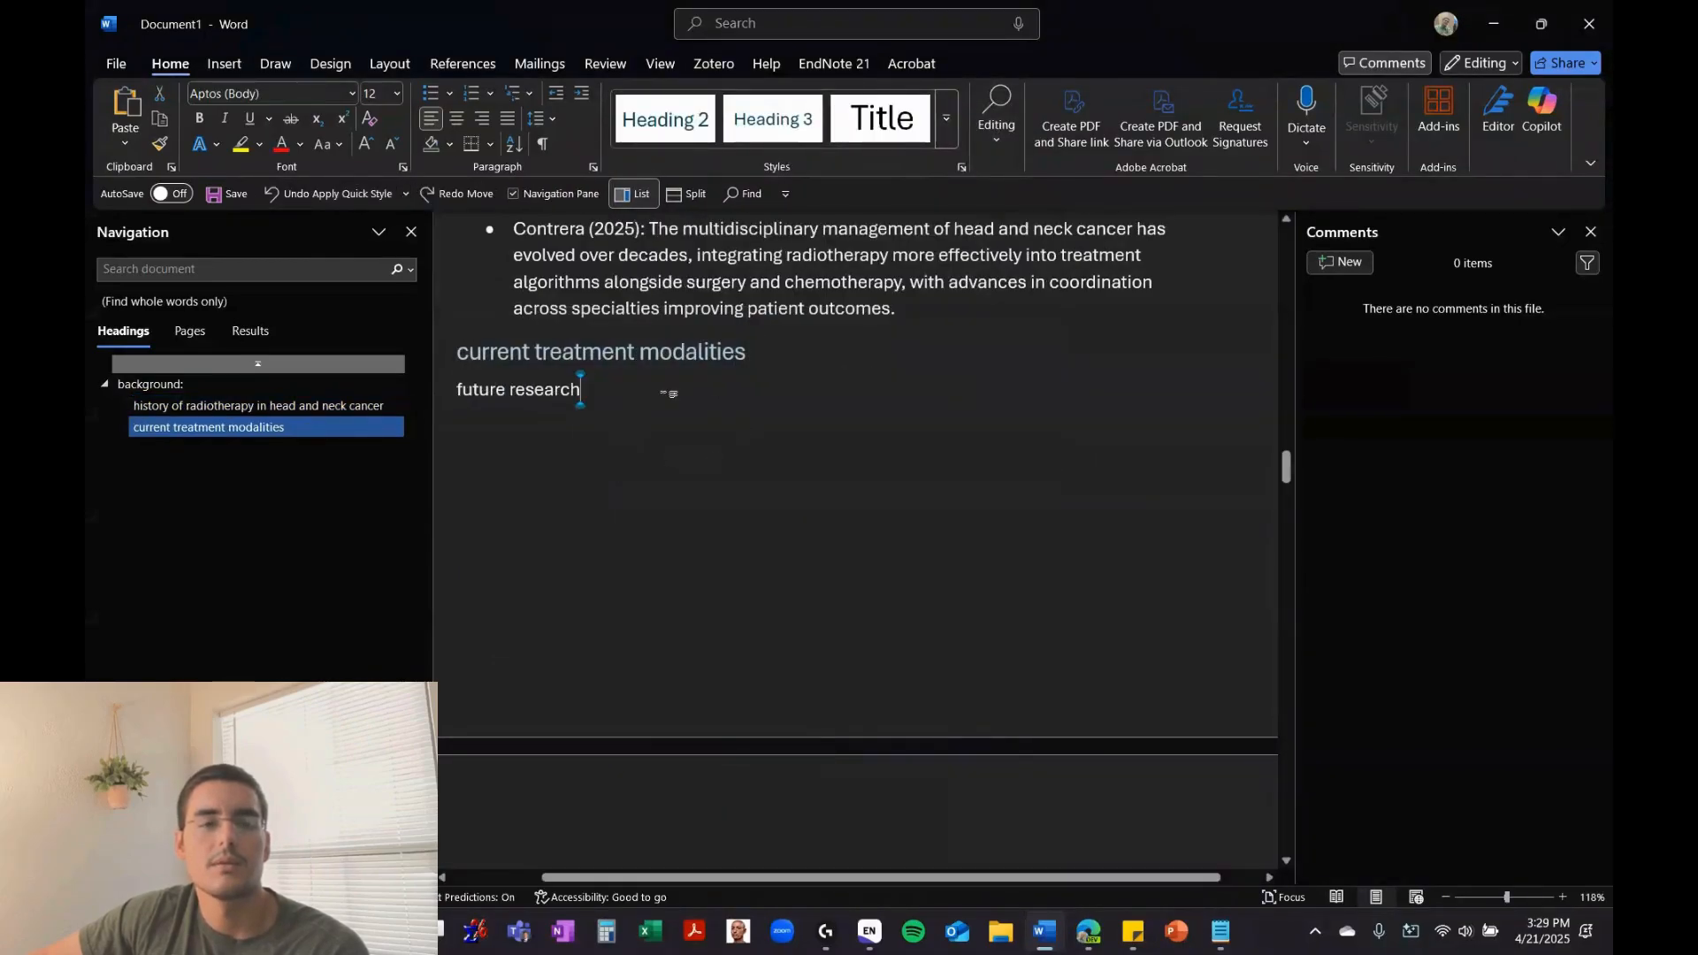
Show the Quick Access Toolbar above the ribbon and return it to its place below the ribbon
right_click(854, 207)
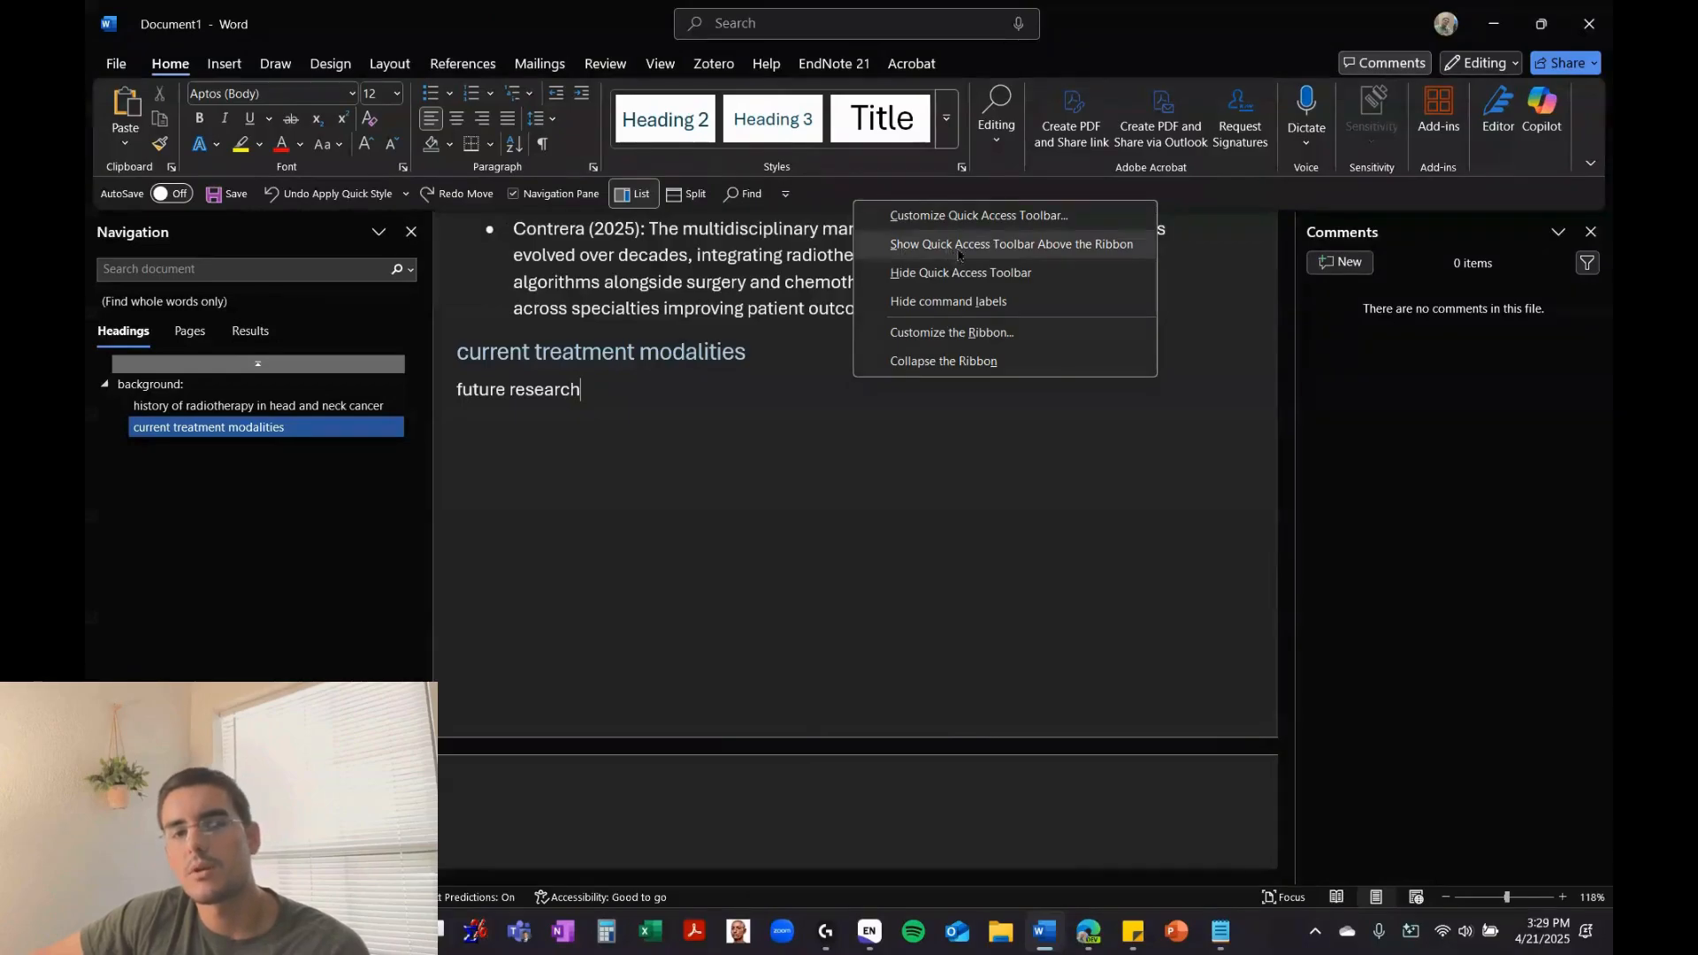
left_click(1011, 244)
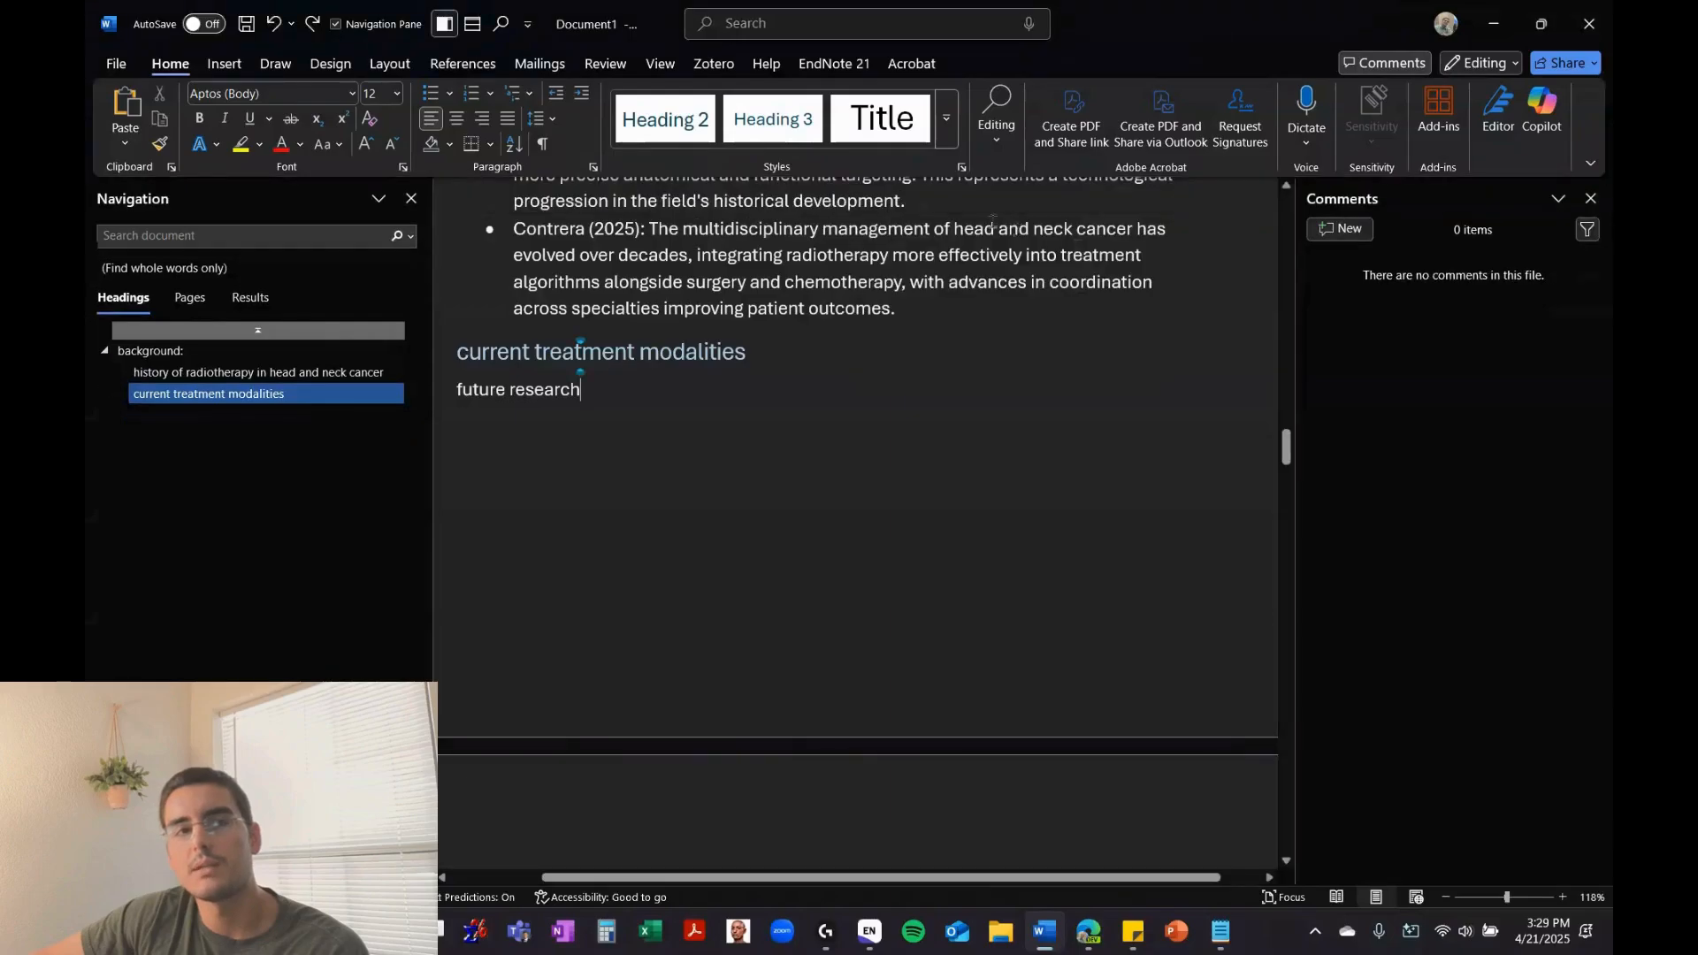
left_click(528, 24)
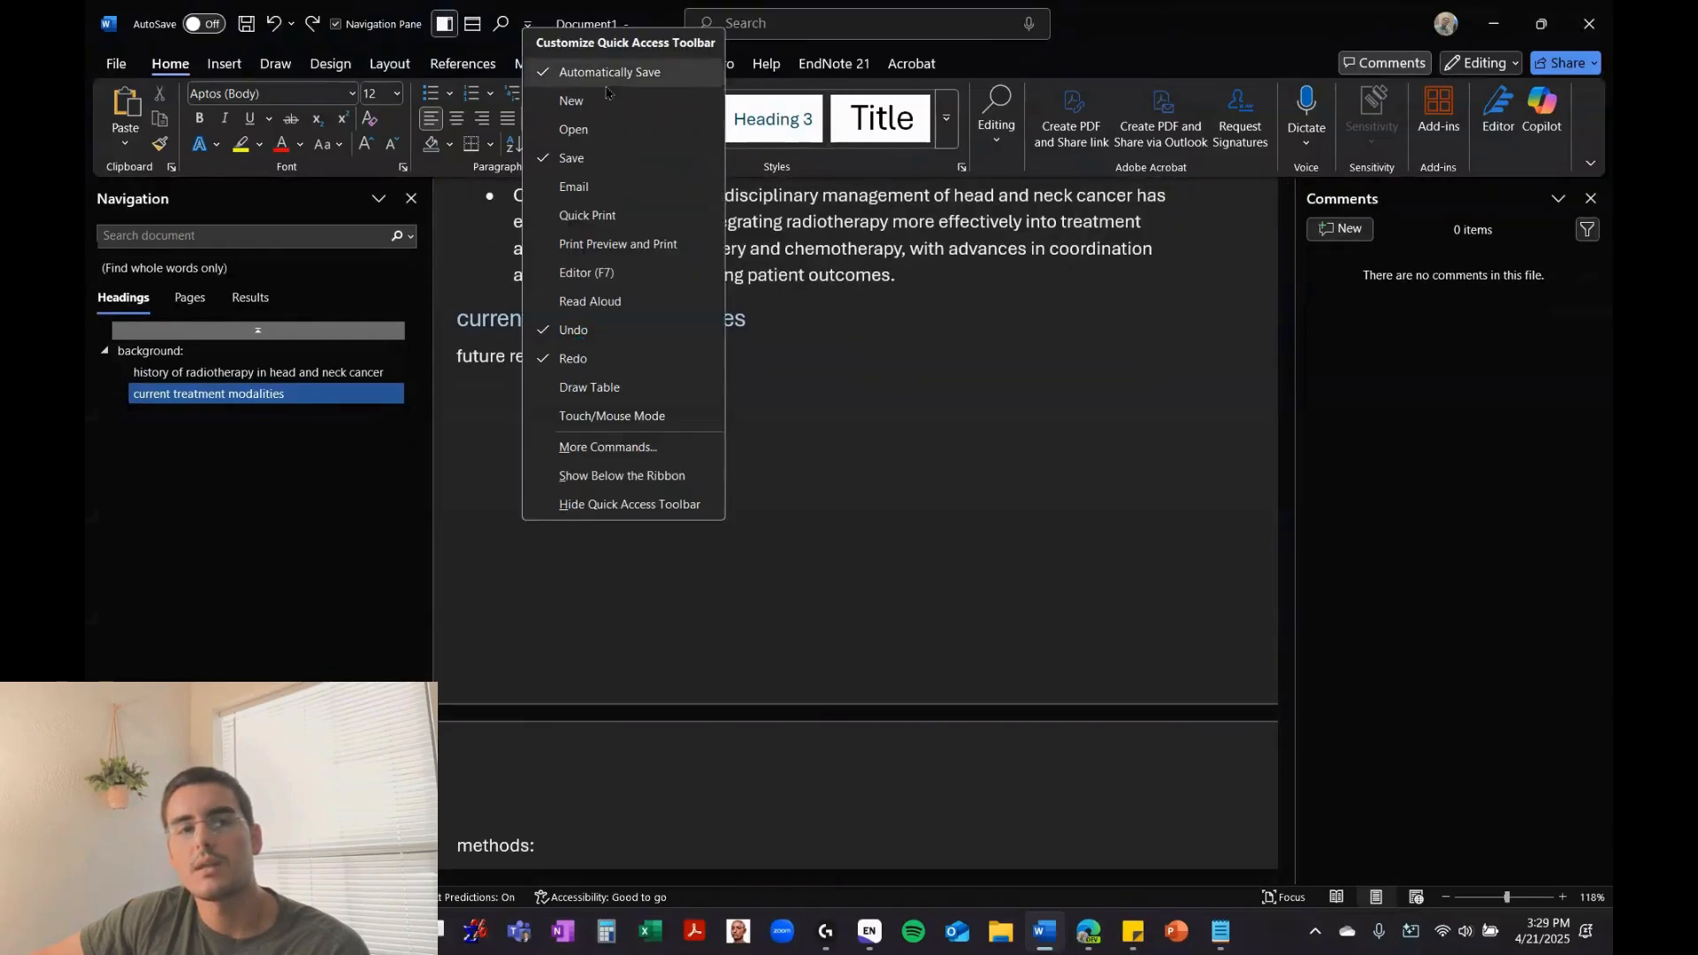
left_click(624, 474)
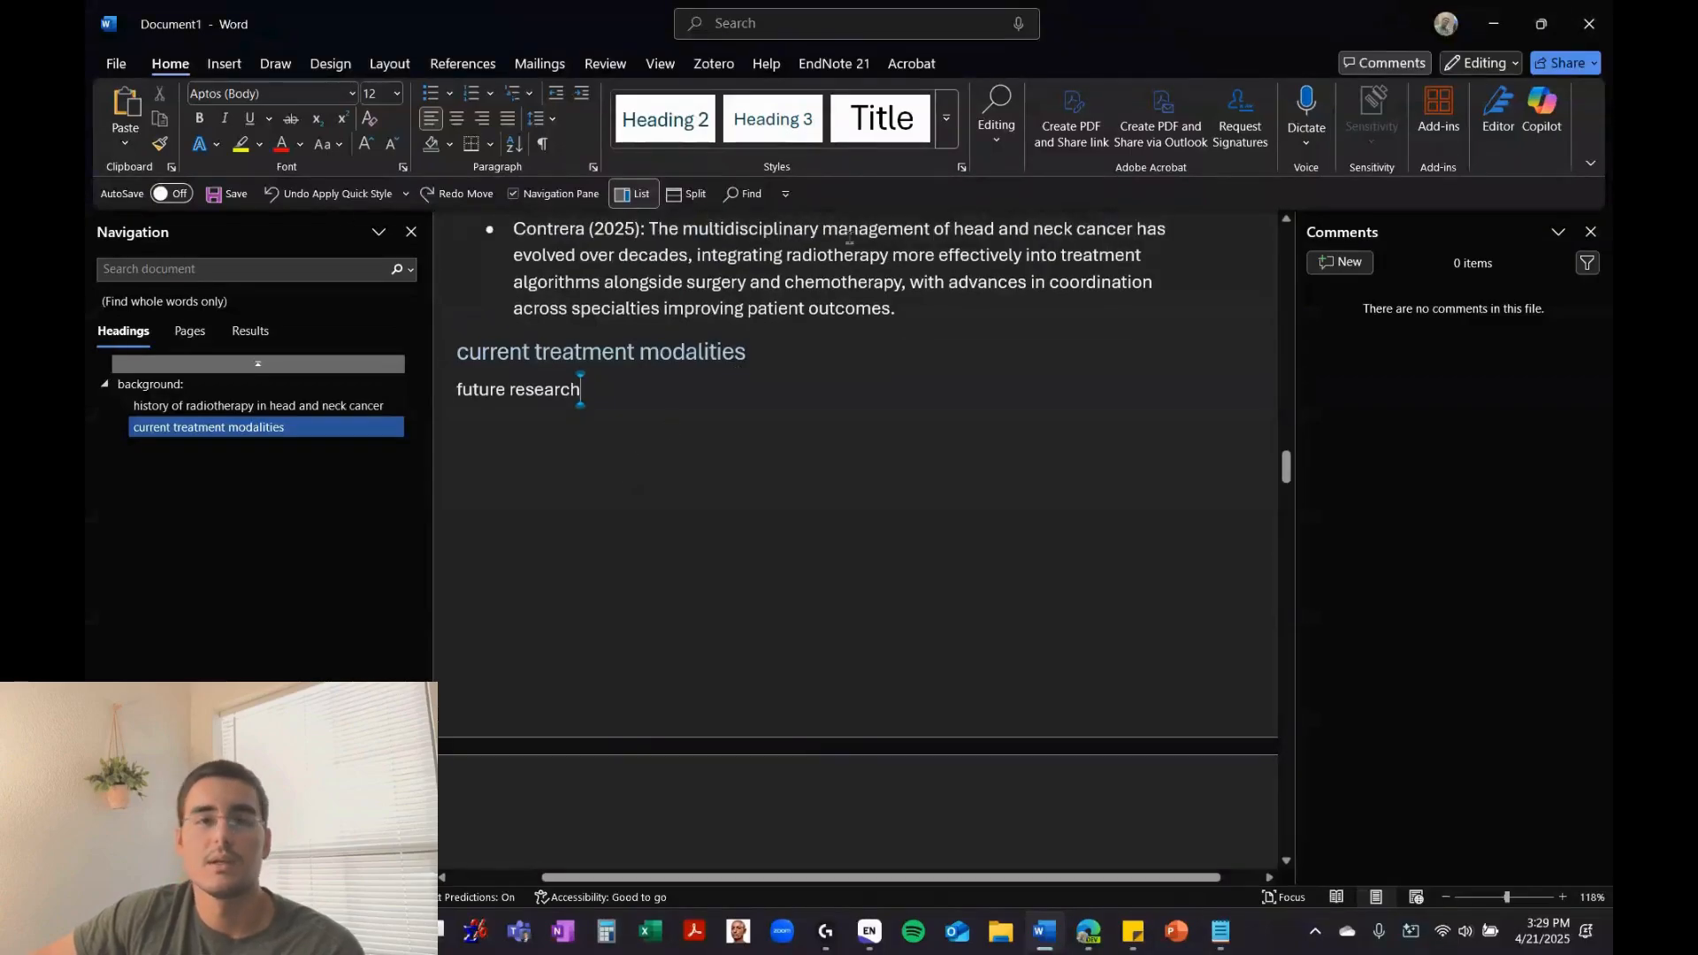
Snap the document window to the right half of the display and restore it to full size, twice
left_click_drag(1187, 14, 1611, 235)
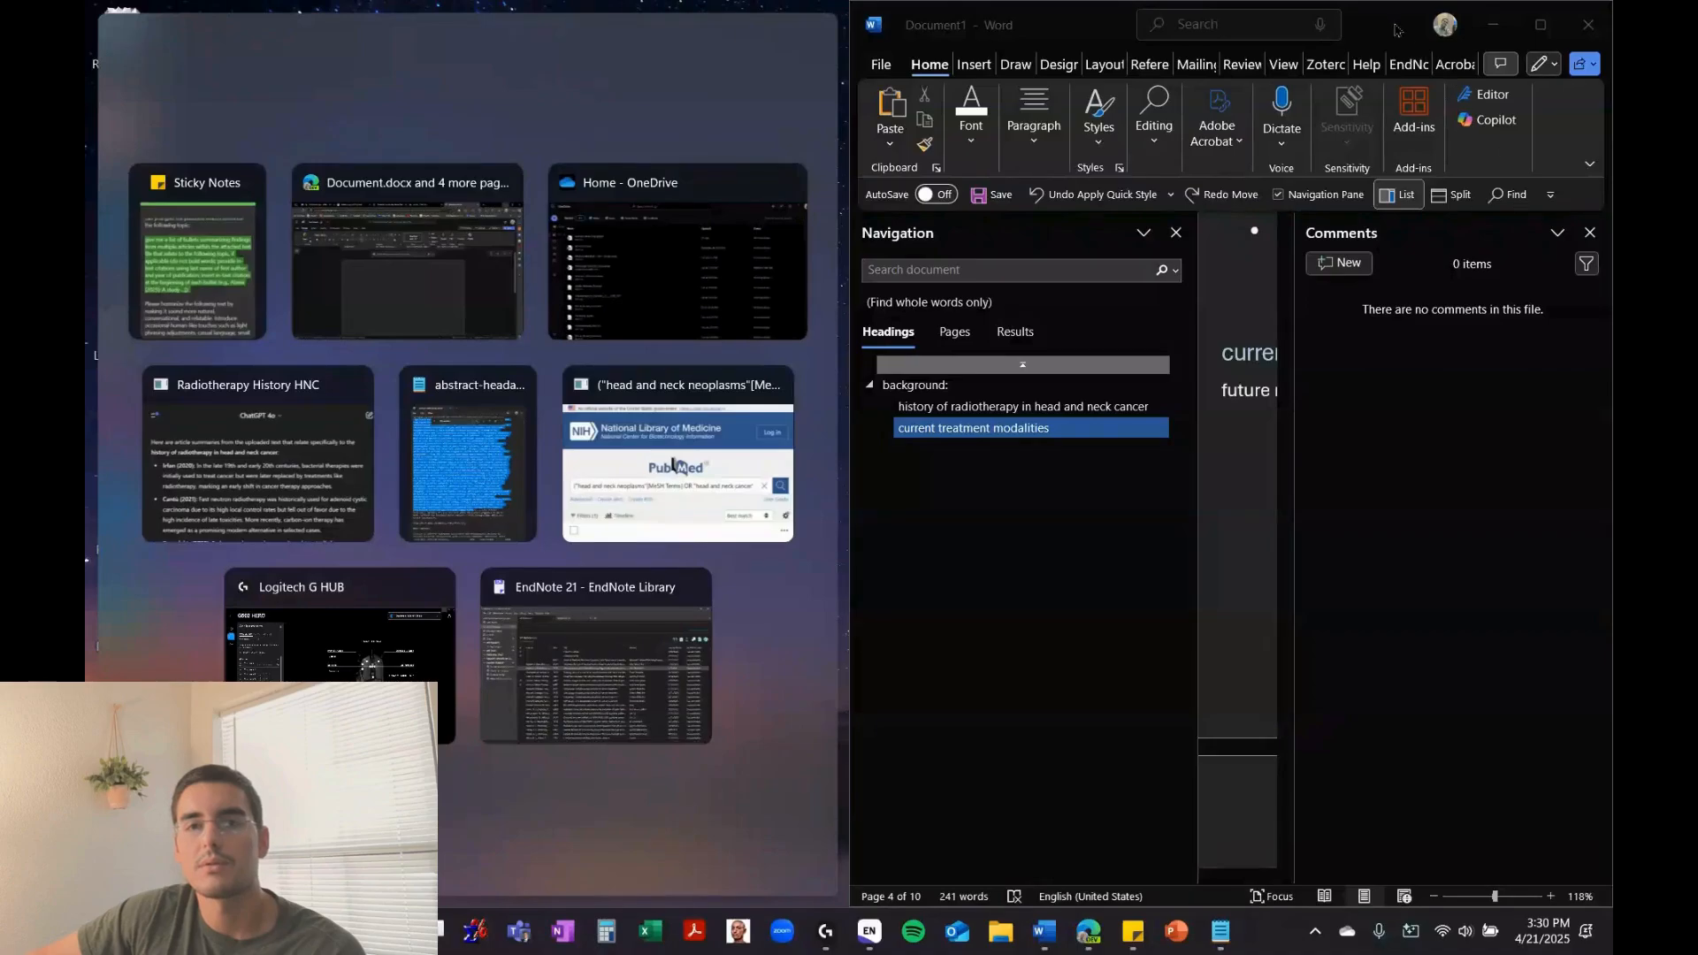
left_click_drag(1398, 31, 849, 4)
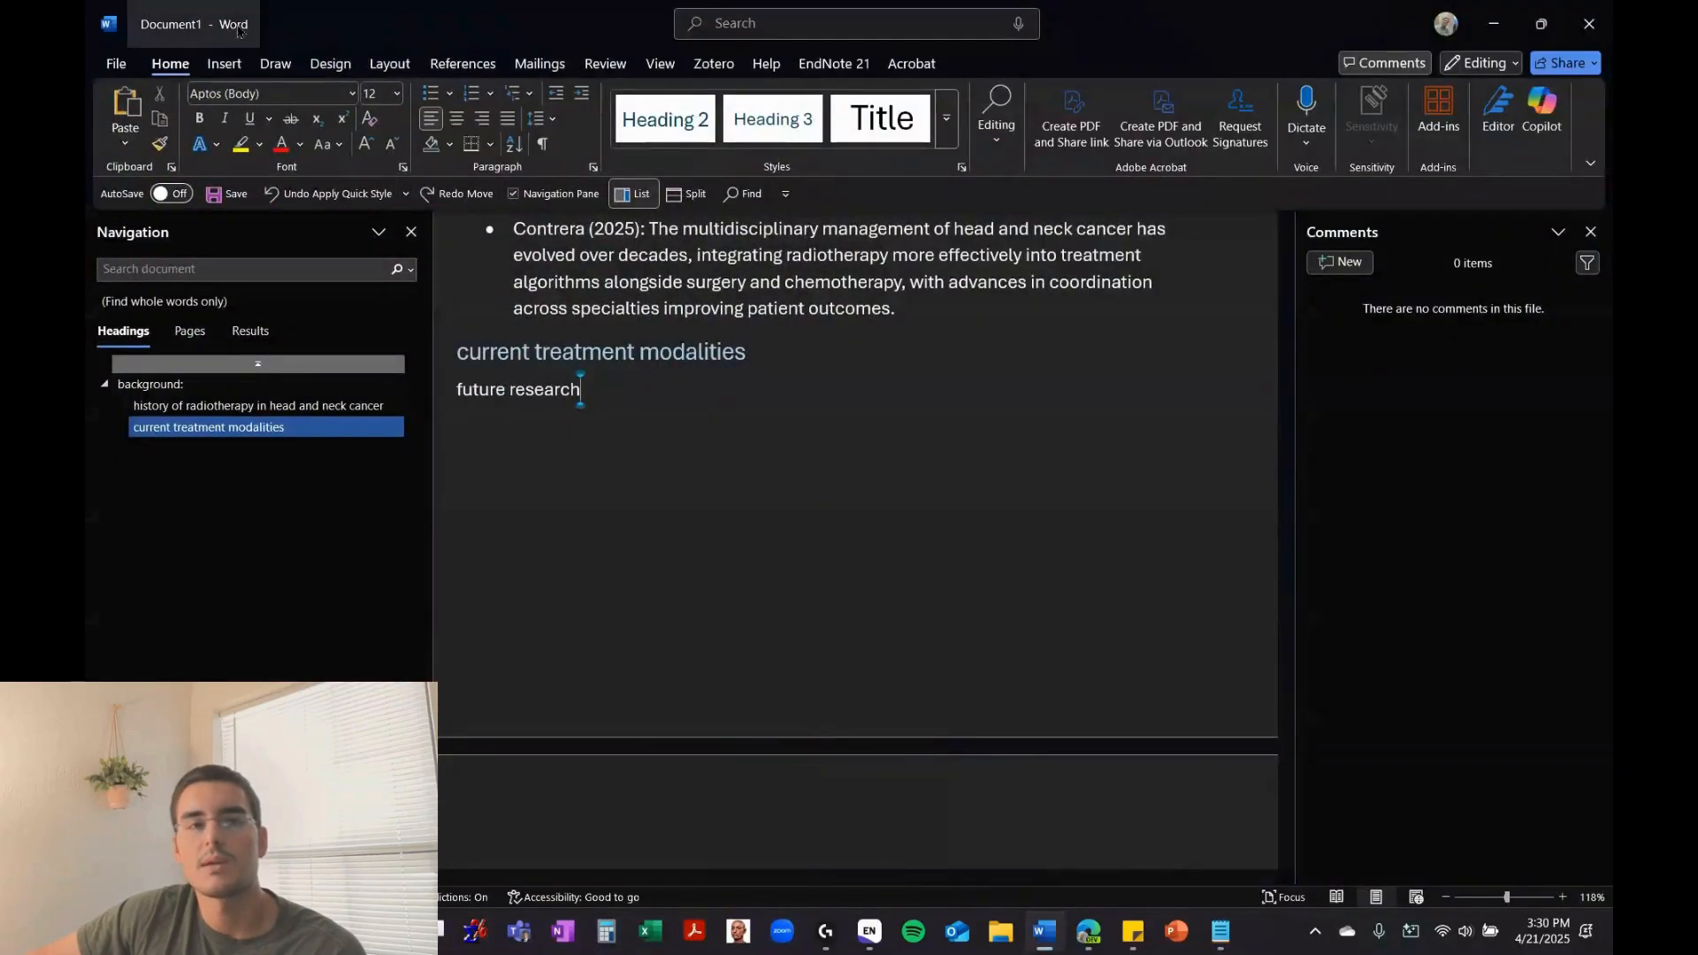
left_click_drag(320, 20, 1610, 35)
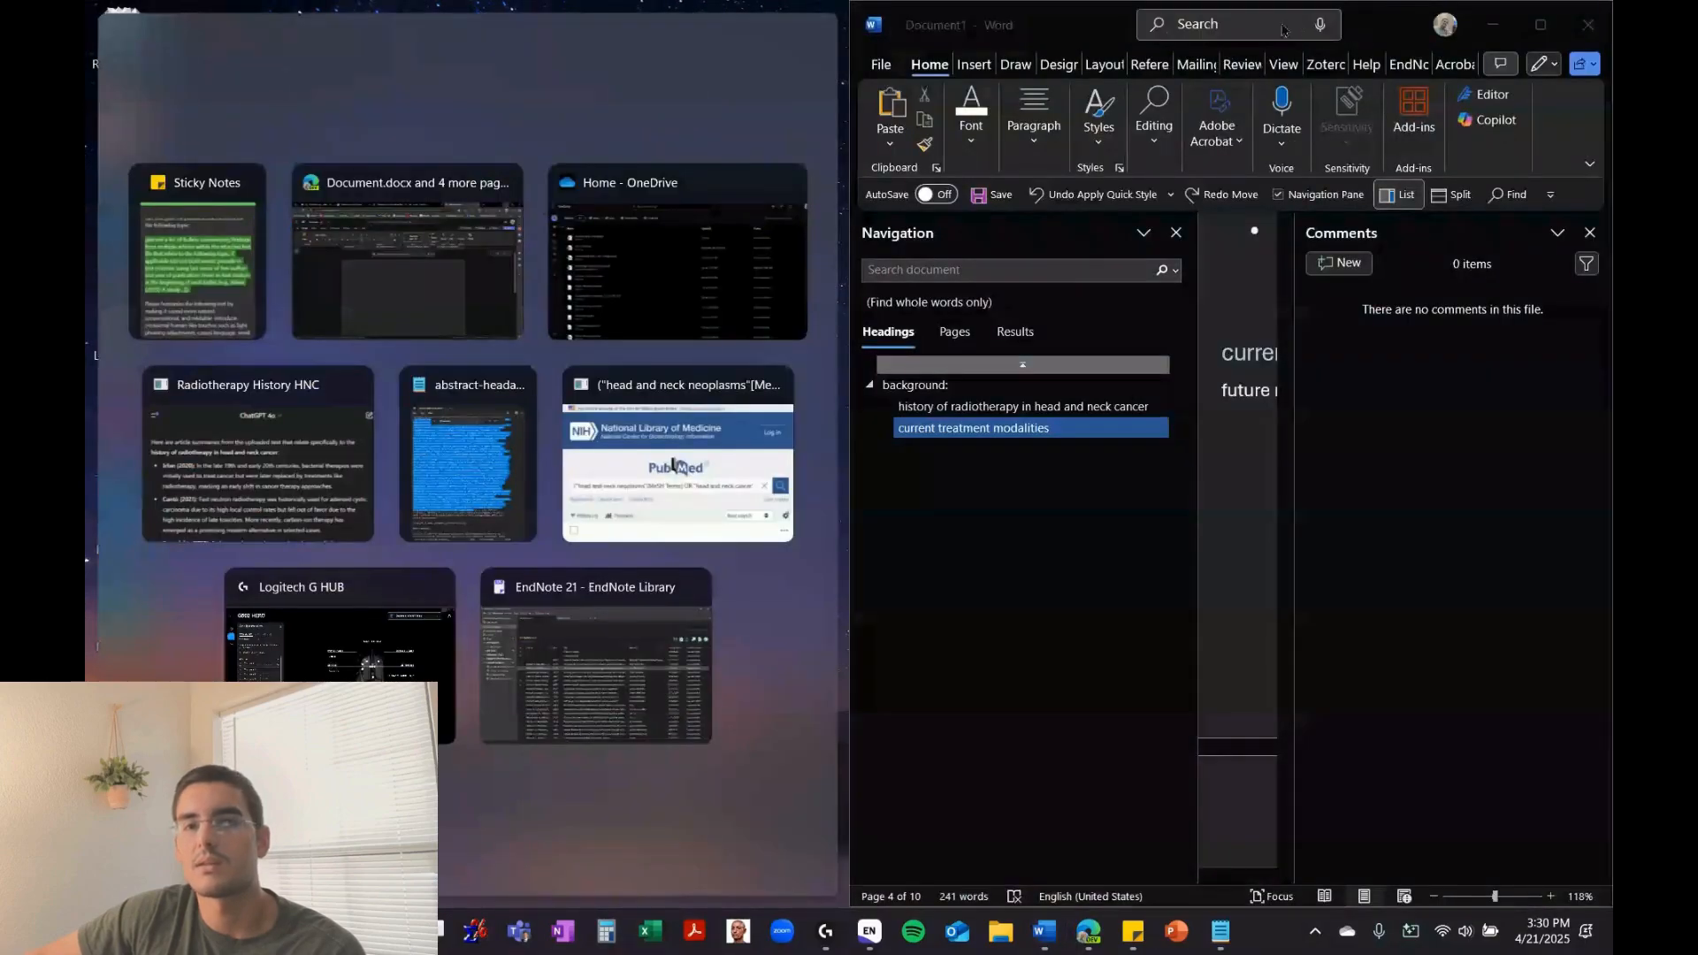
left_click_drag(1359, 30, 885, 2)
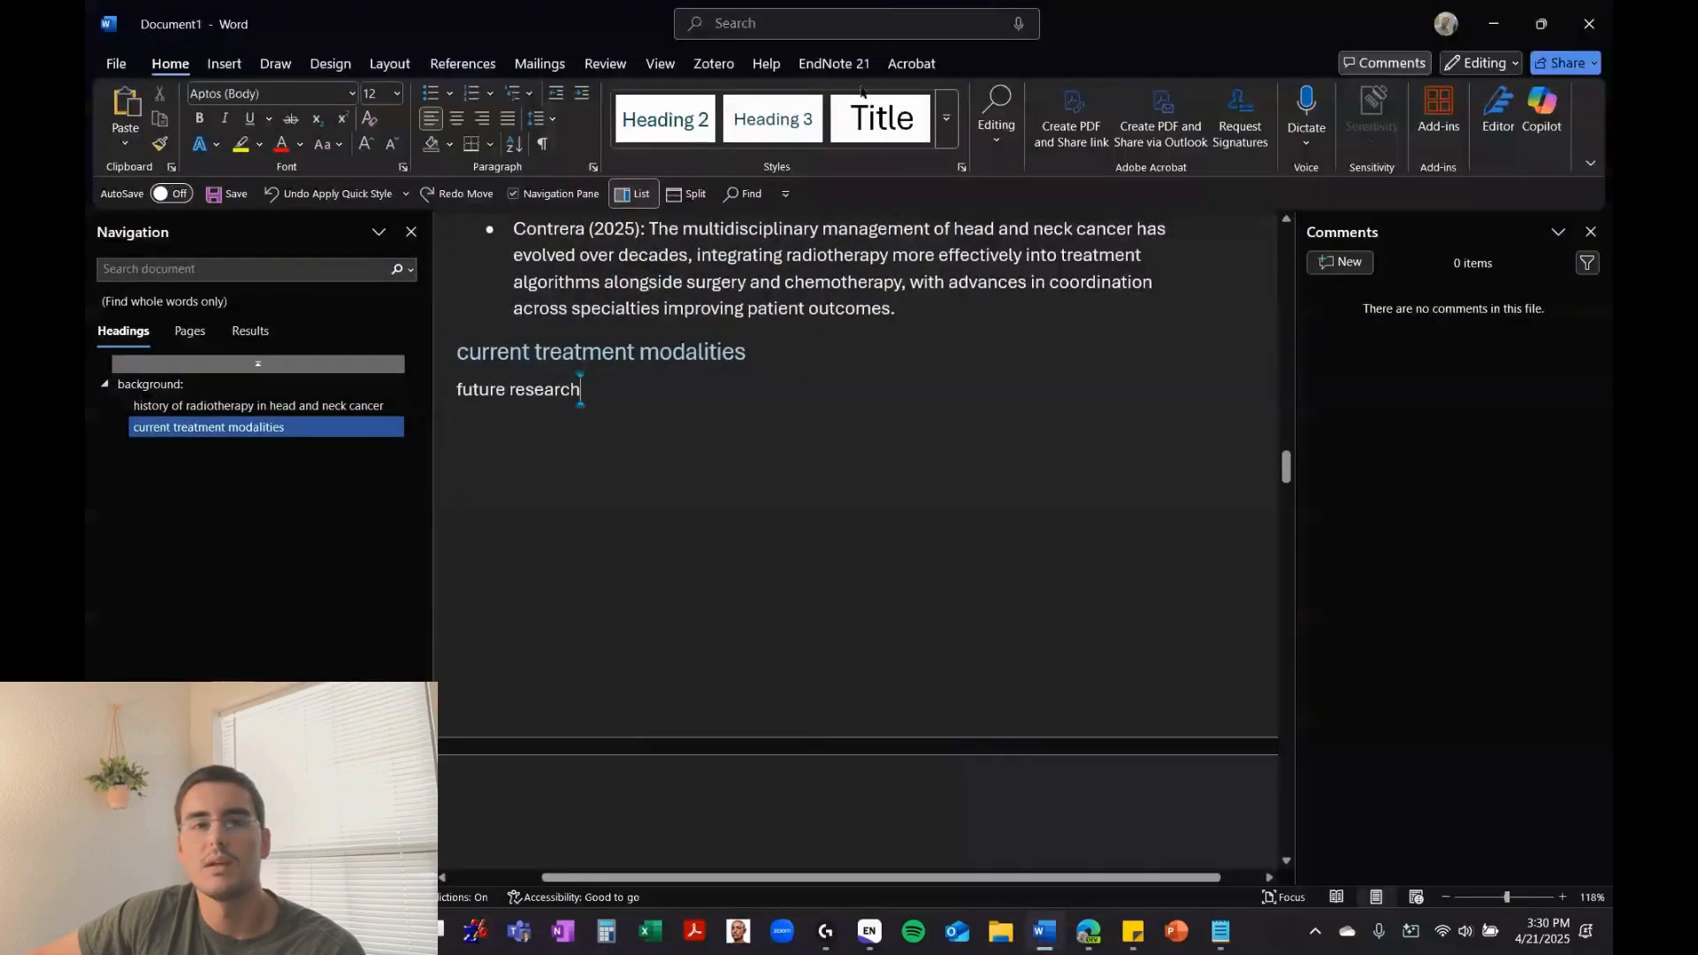
Apply the Heading 2 style to the line "future research" below "current treatment modalities"
triple_click(576, 390)
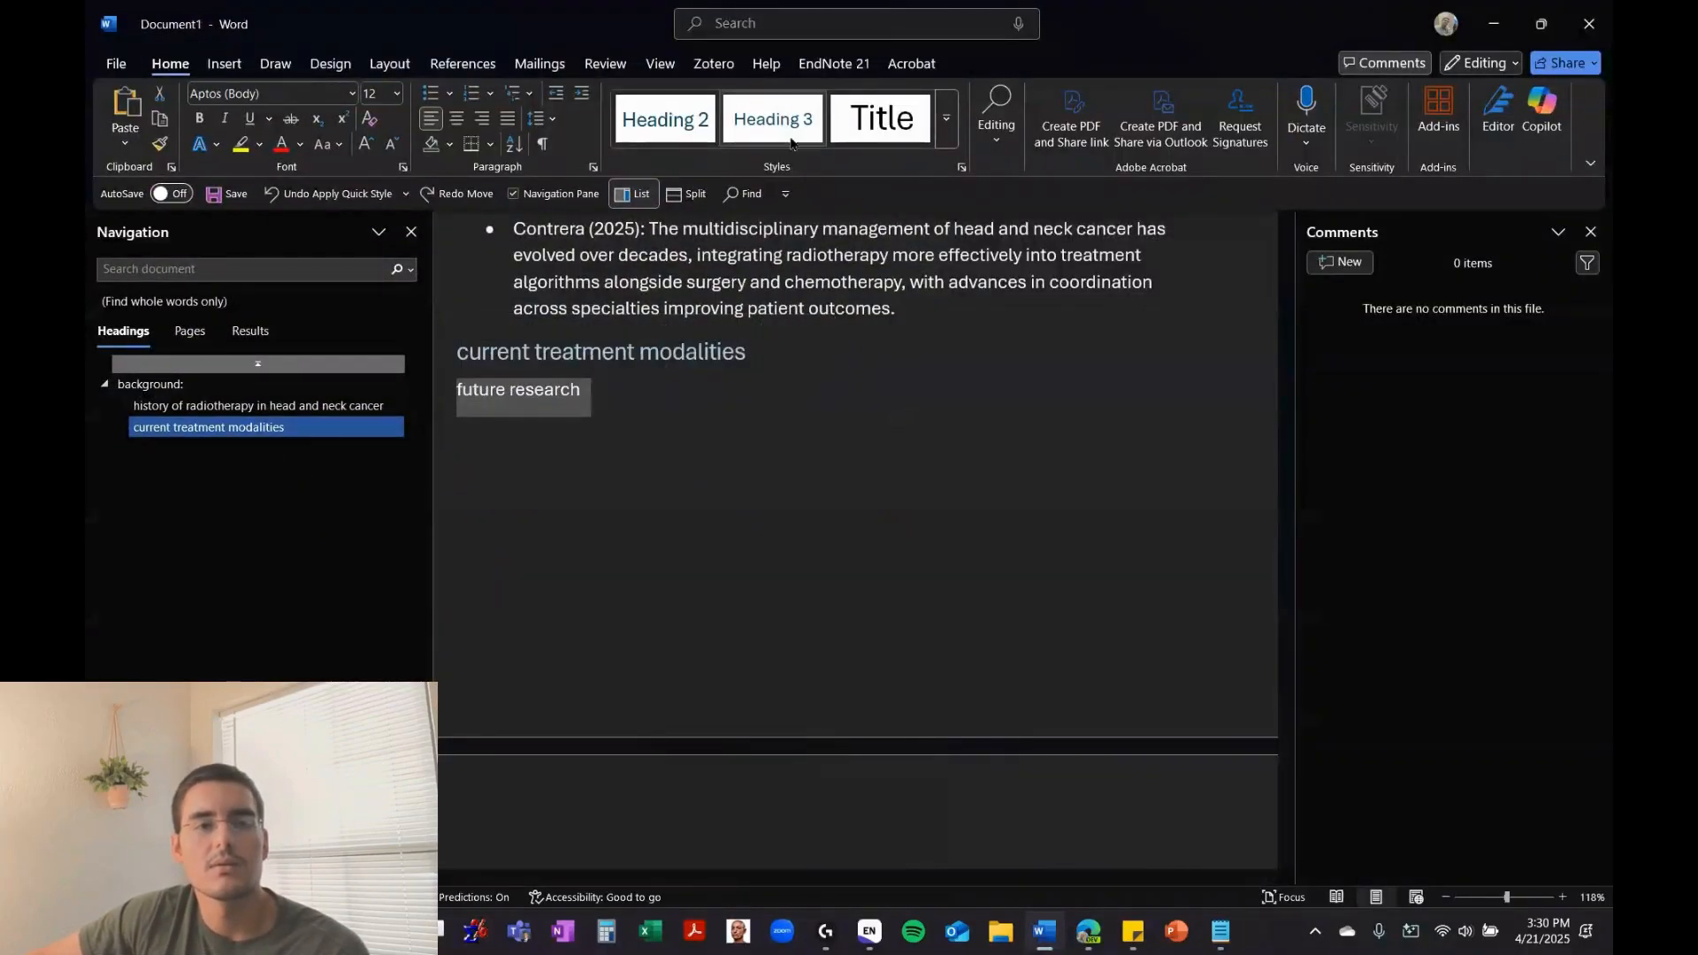
left_click(665, 118)
left_click(681, 405)
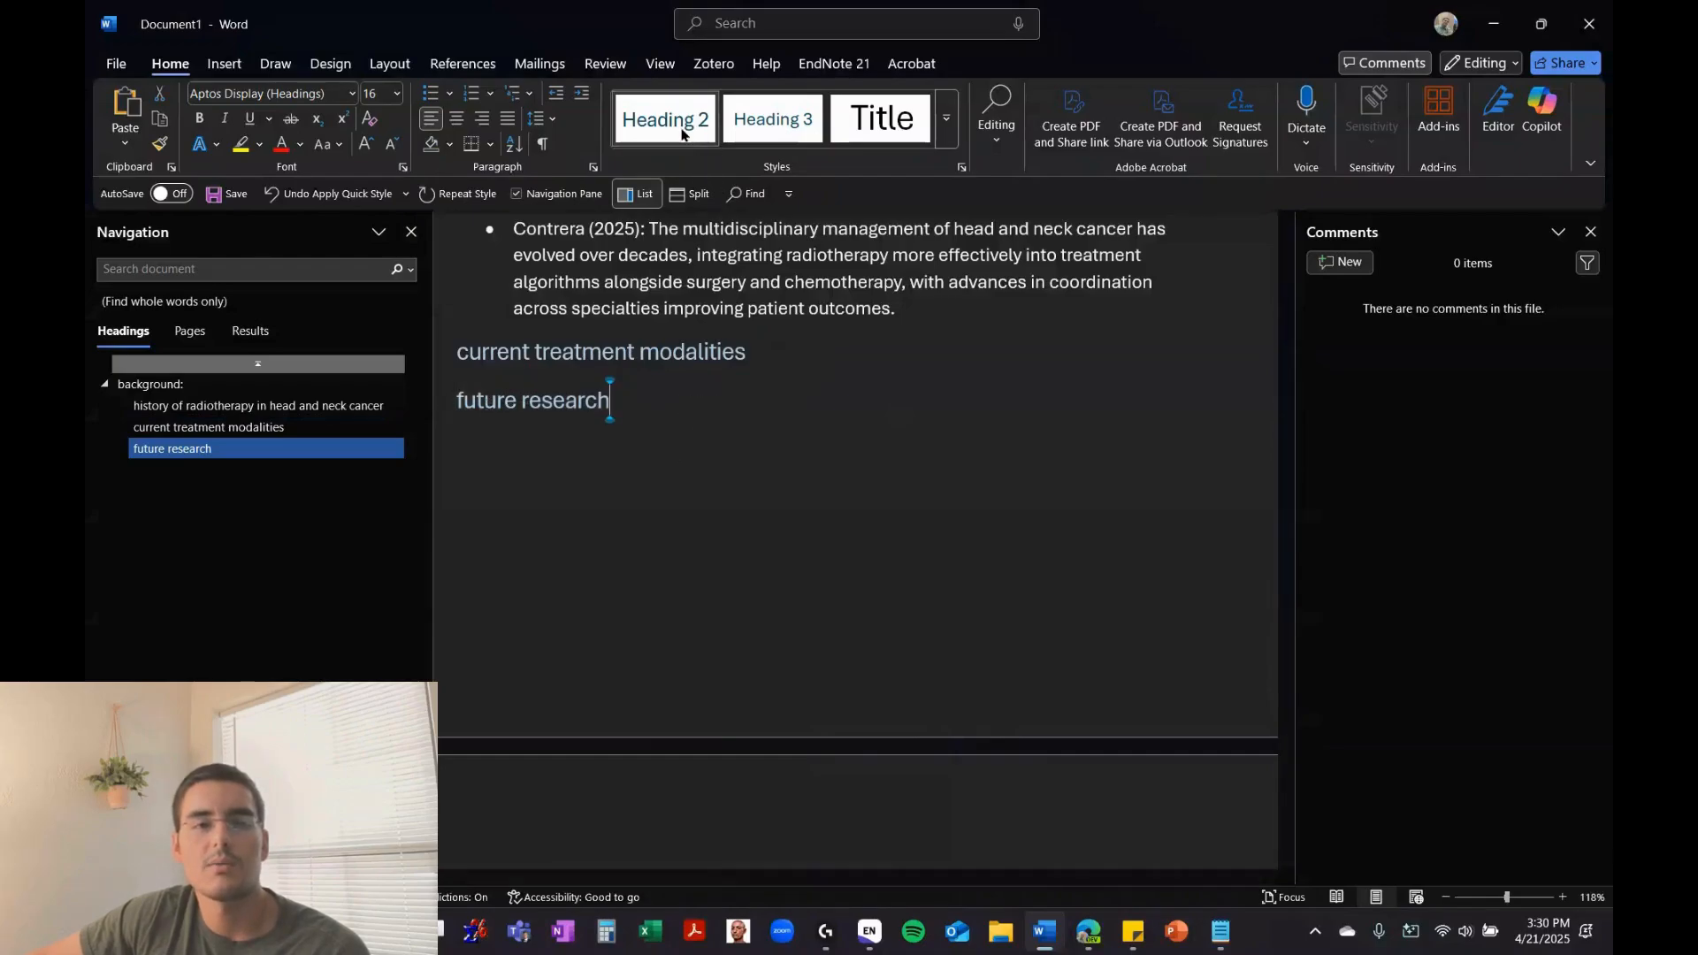
left_click(946, 117)
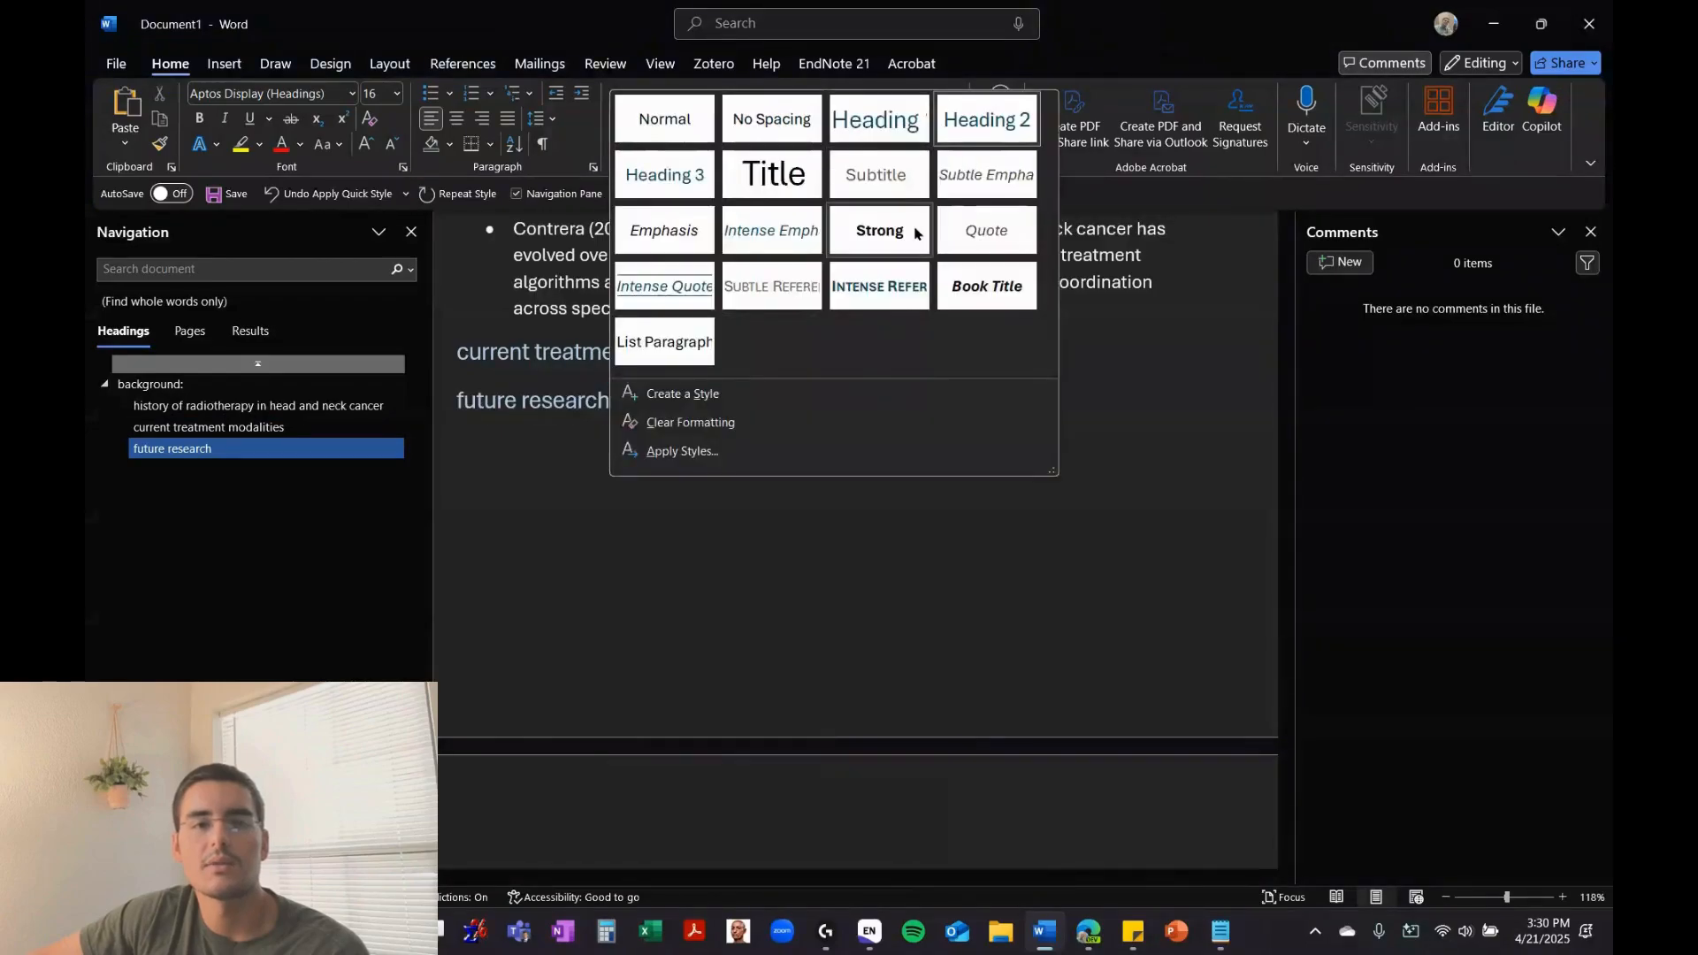
left_click(827, 521)
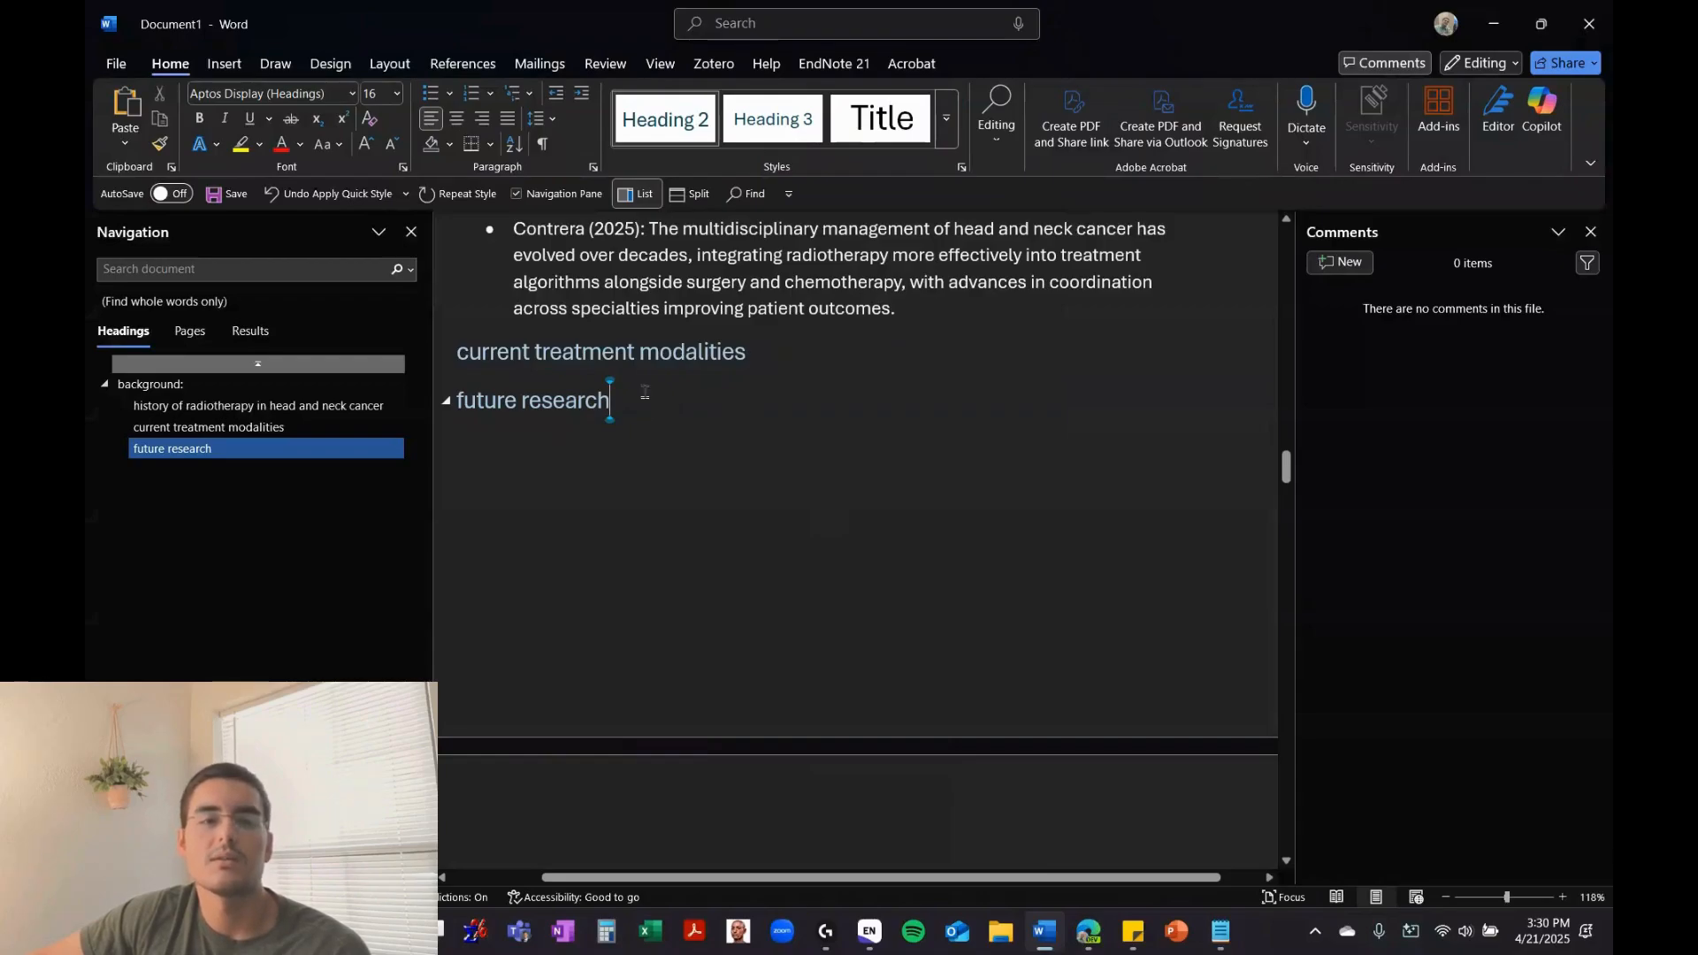
Modify the Heading 2 style to use Times New Roman at 12 pt and to update automatically
right_click(659, 106)
left_click(721, 144)
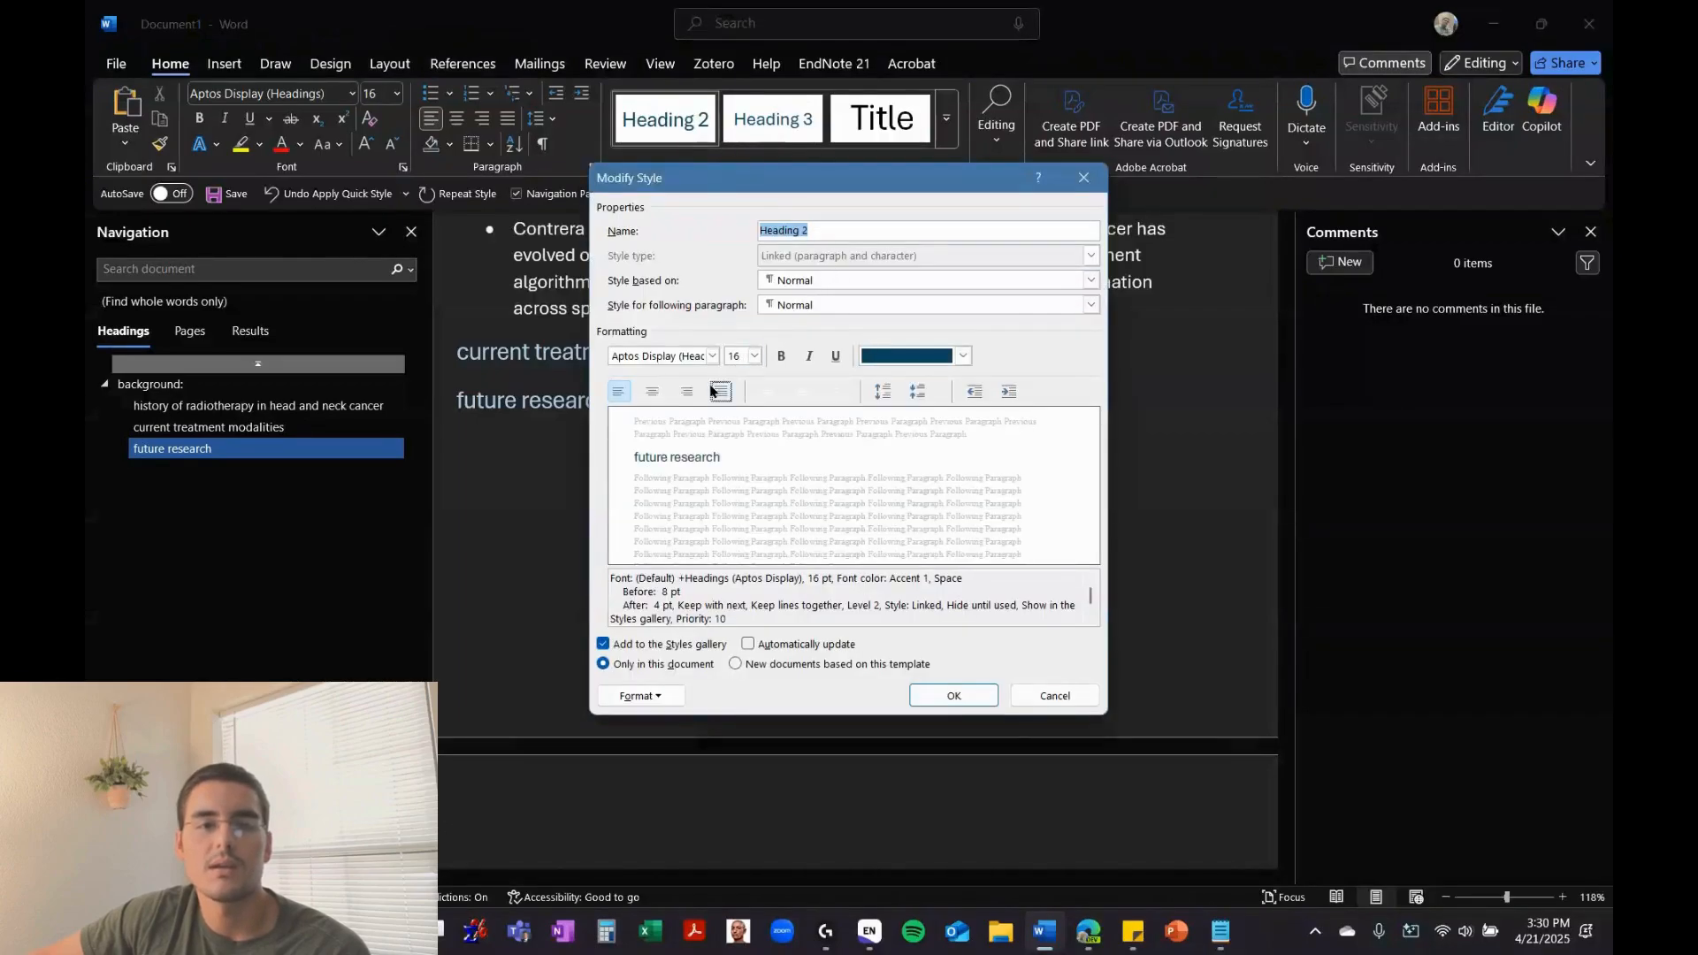
left_click(712, 356)
left_click(716, 423)
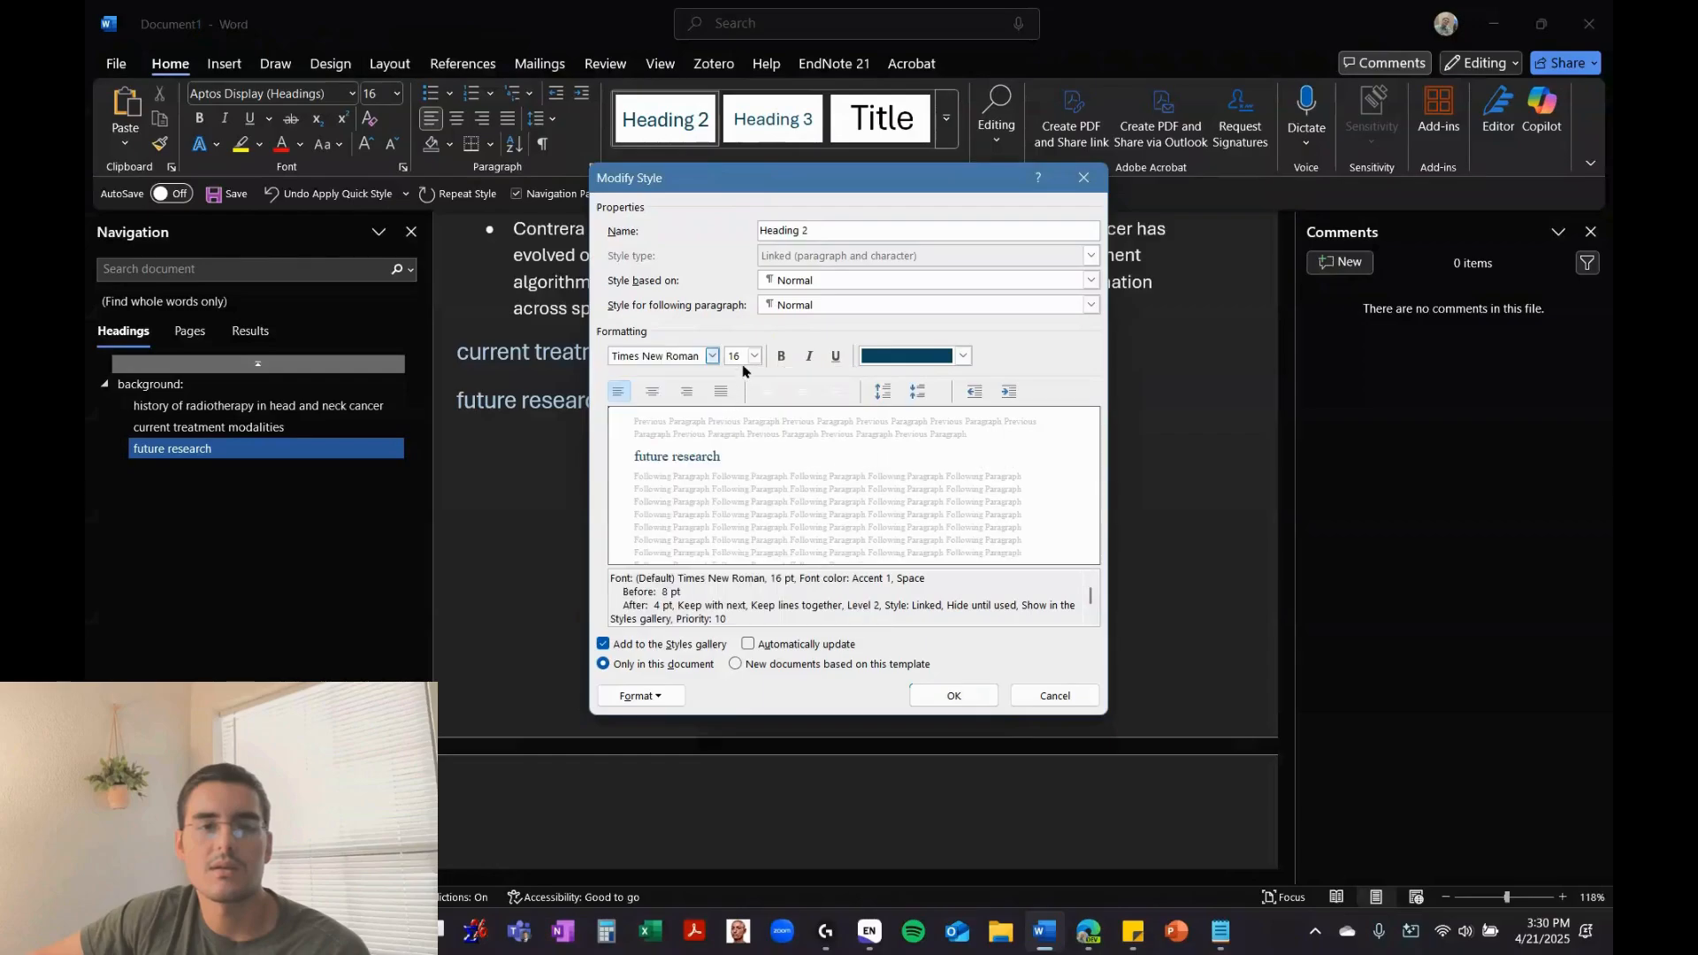
left_click(754, 356)
left_click(736, 429)
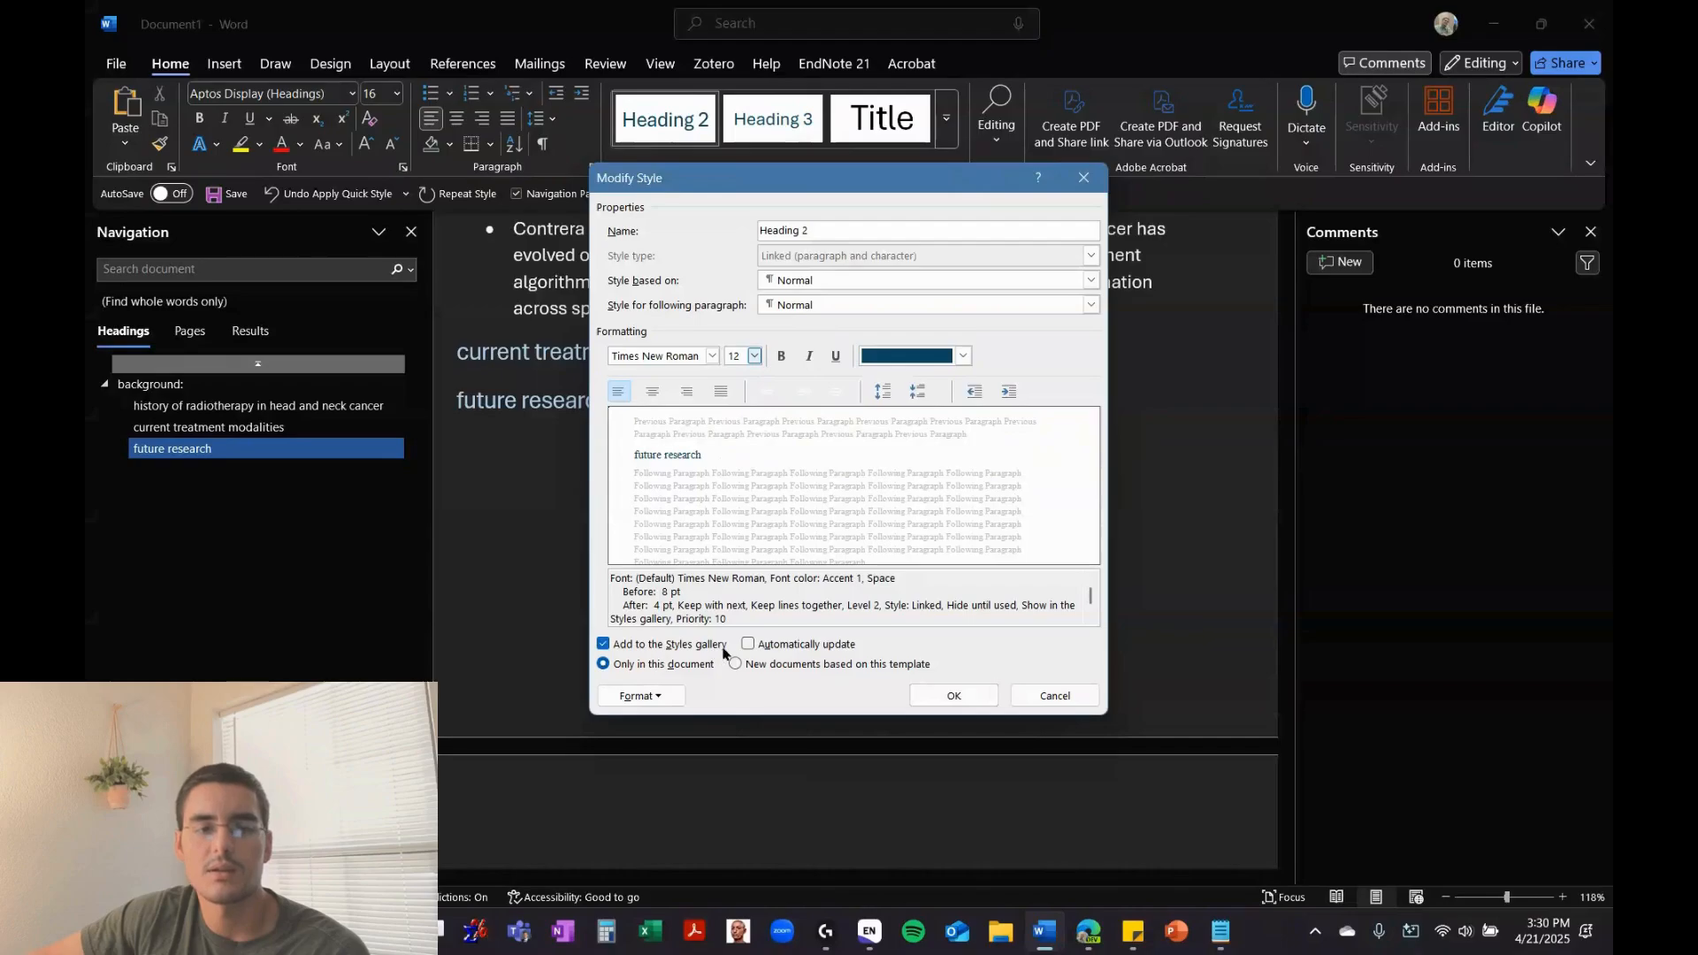
left_click(747, 645)
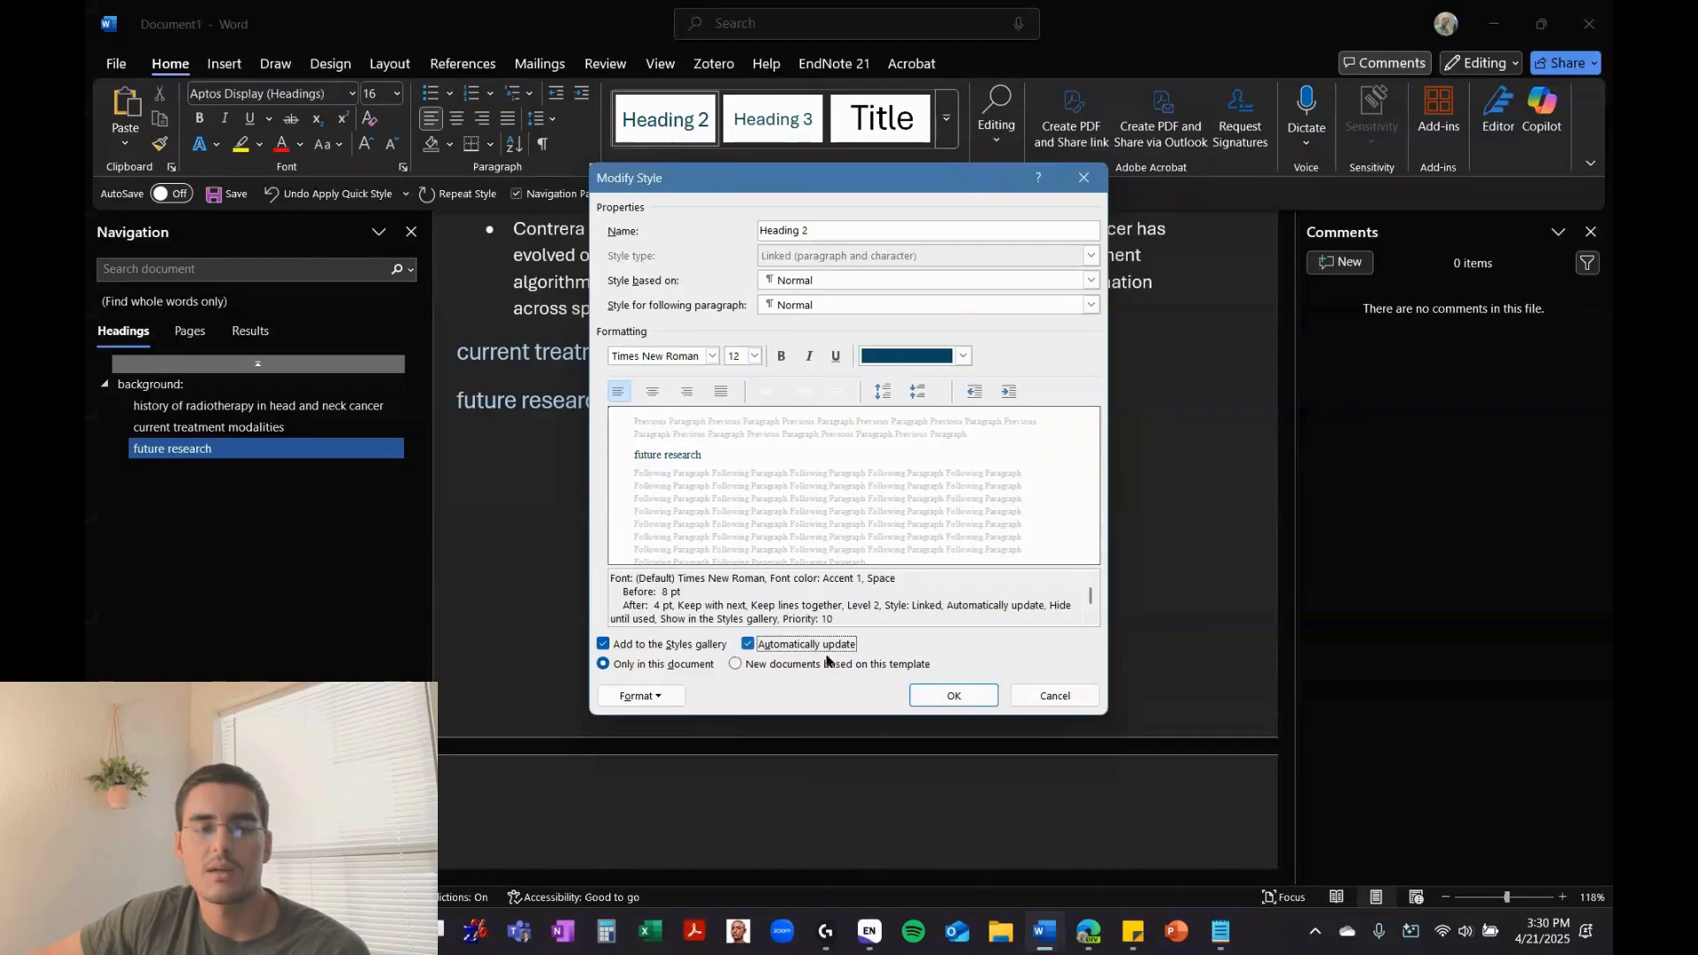
left_click(955, 696)
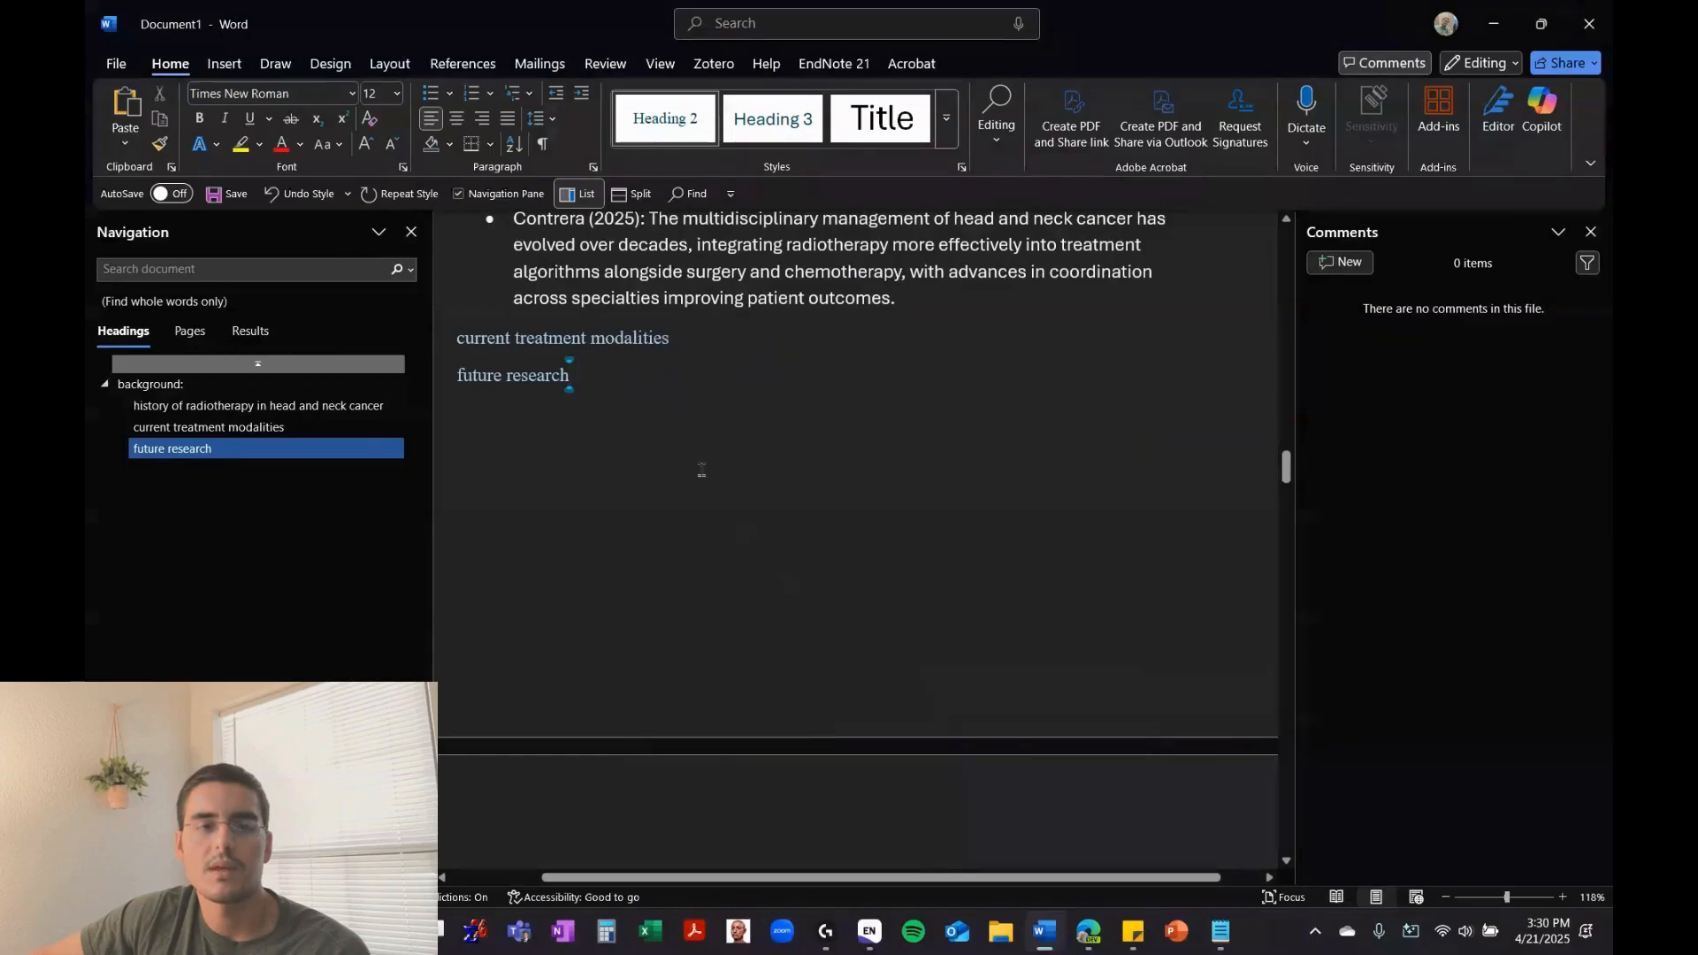
Modify the Heading 1 style used by the "background:" line to Times New Roman at 12 pt
scroll(637, 402, "up", 8)
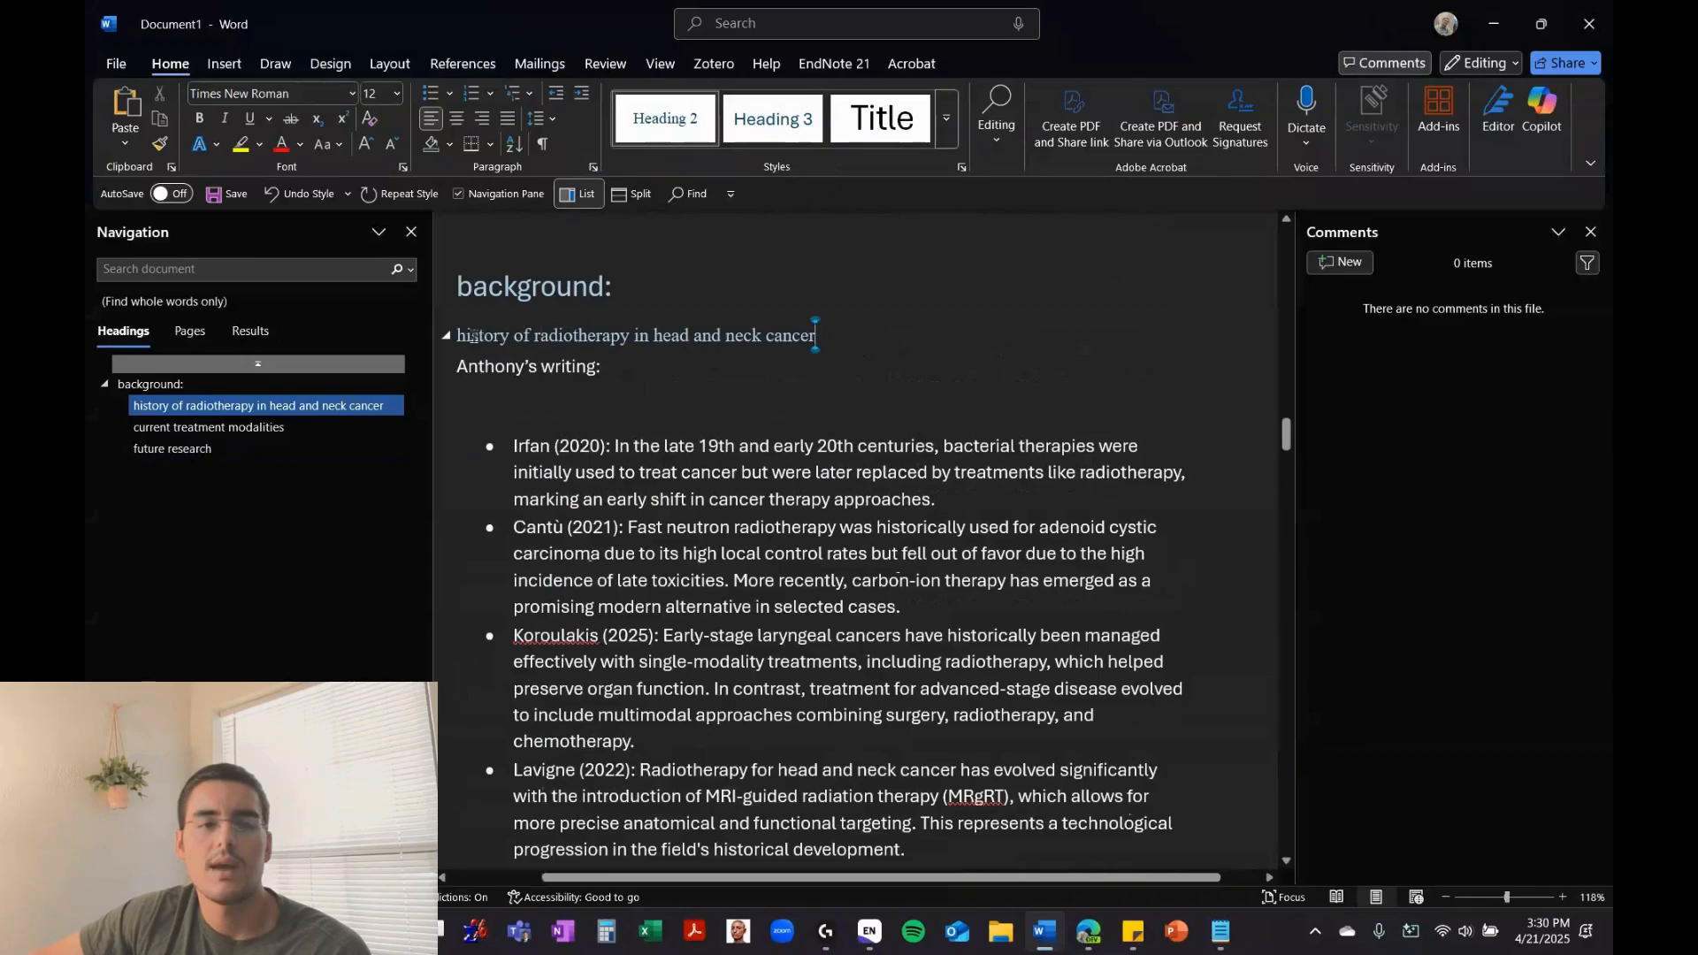
left_click(651, 292)
left_click_drag(652, 289, 454, 285)
left_click(946, 117)
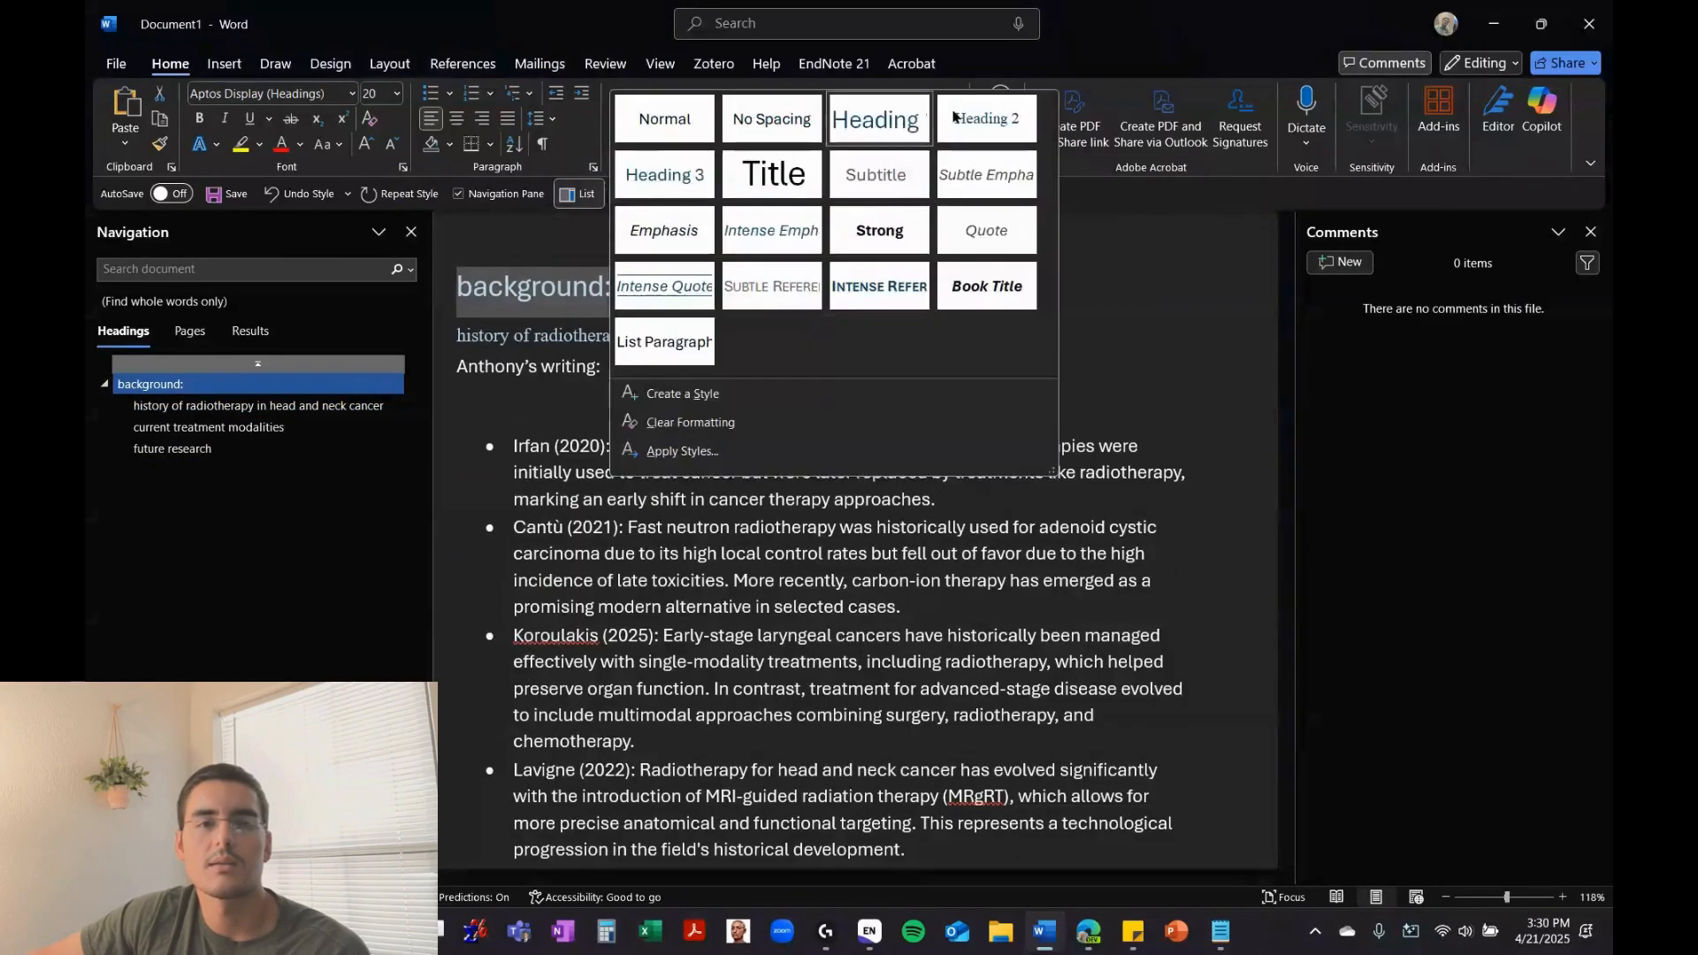
right_click(882, 125)
left_click(938, 162)
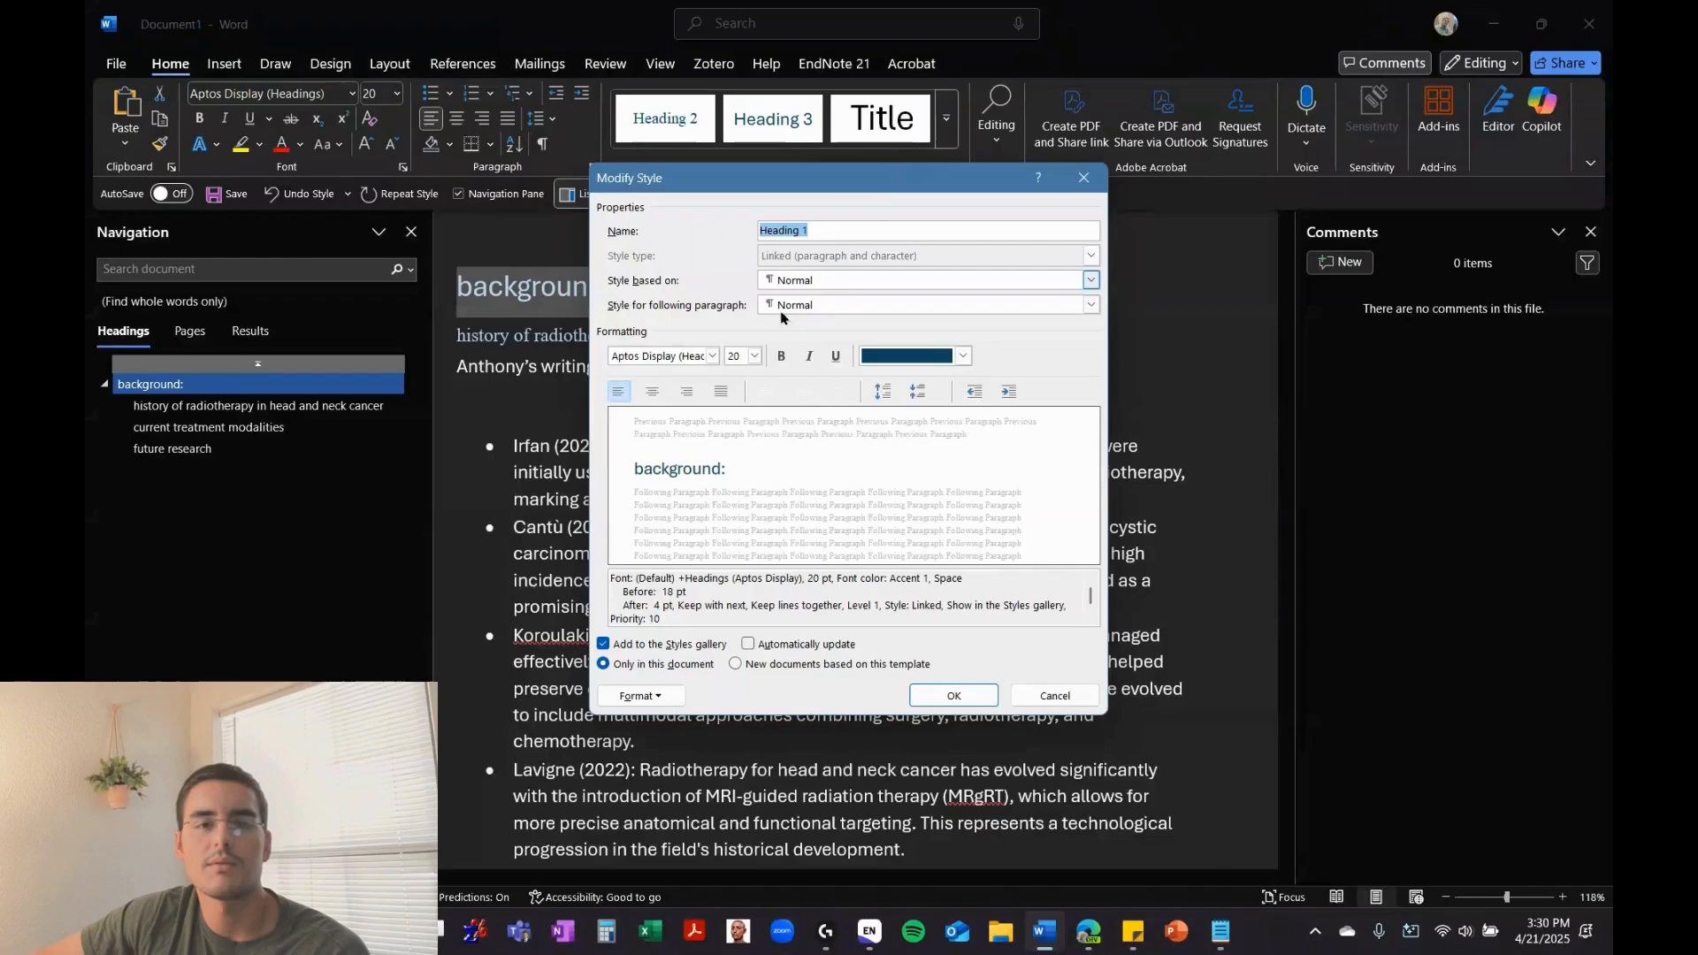
left_click(712, 356)
left_click(718, 424)
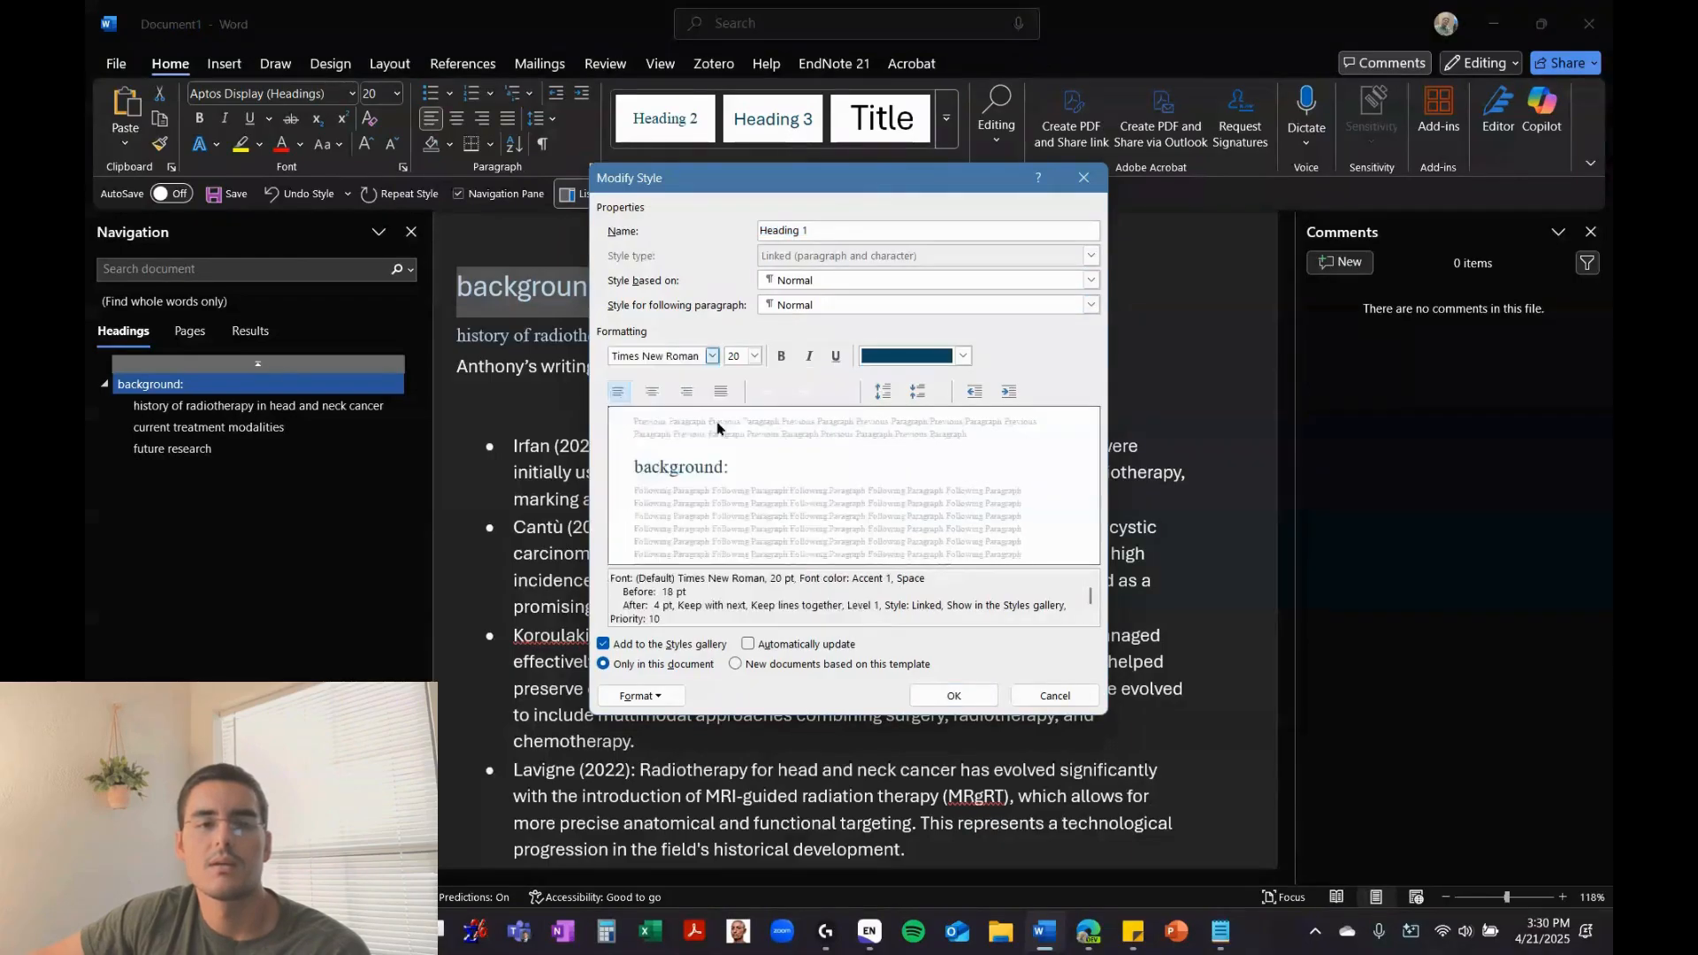
left_click(755, 356)
left_click(734, 429)
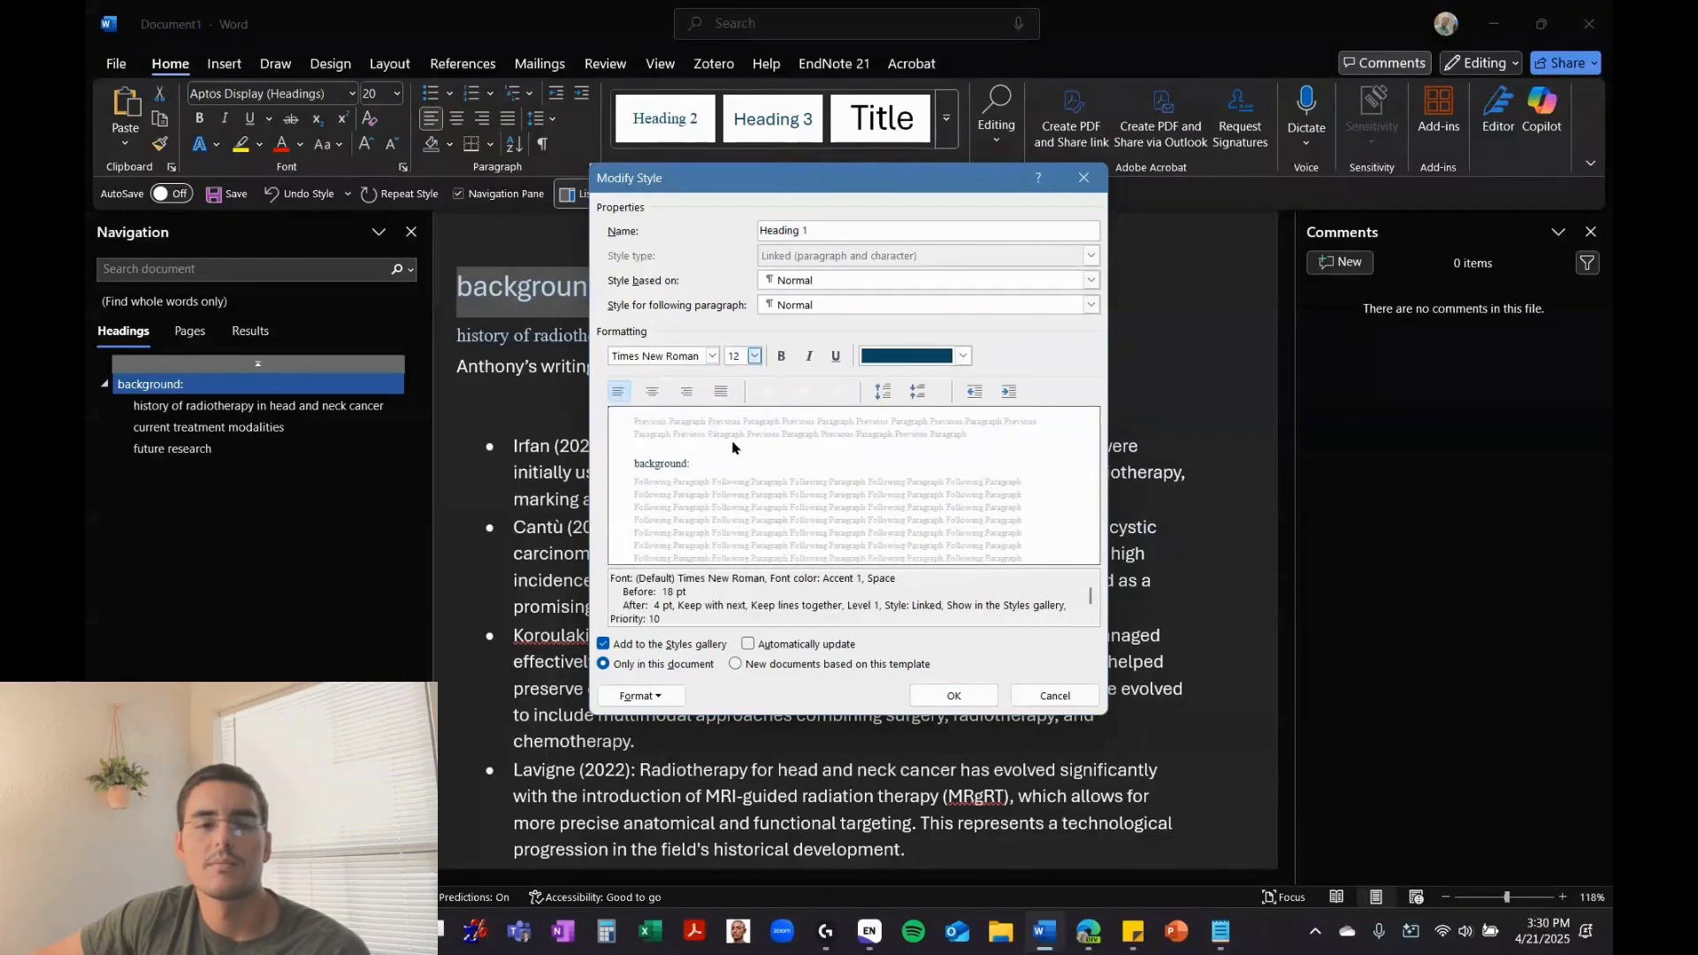
left_click(955, 695)
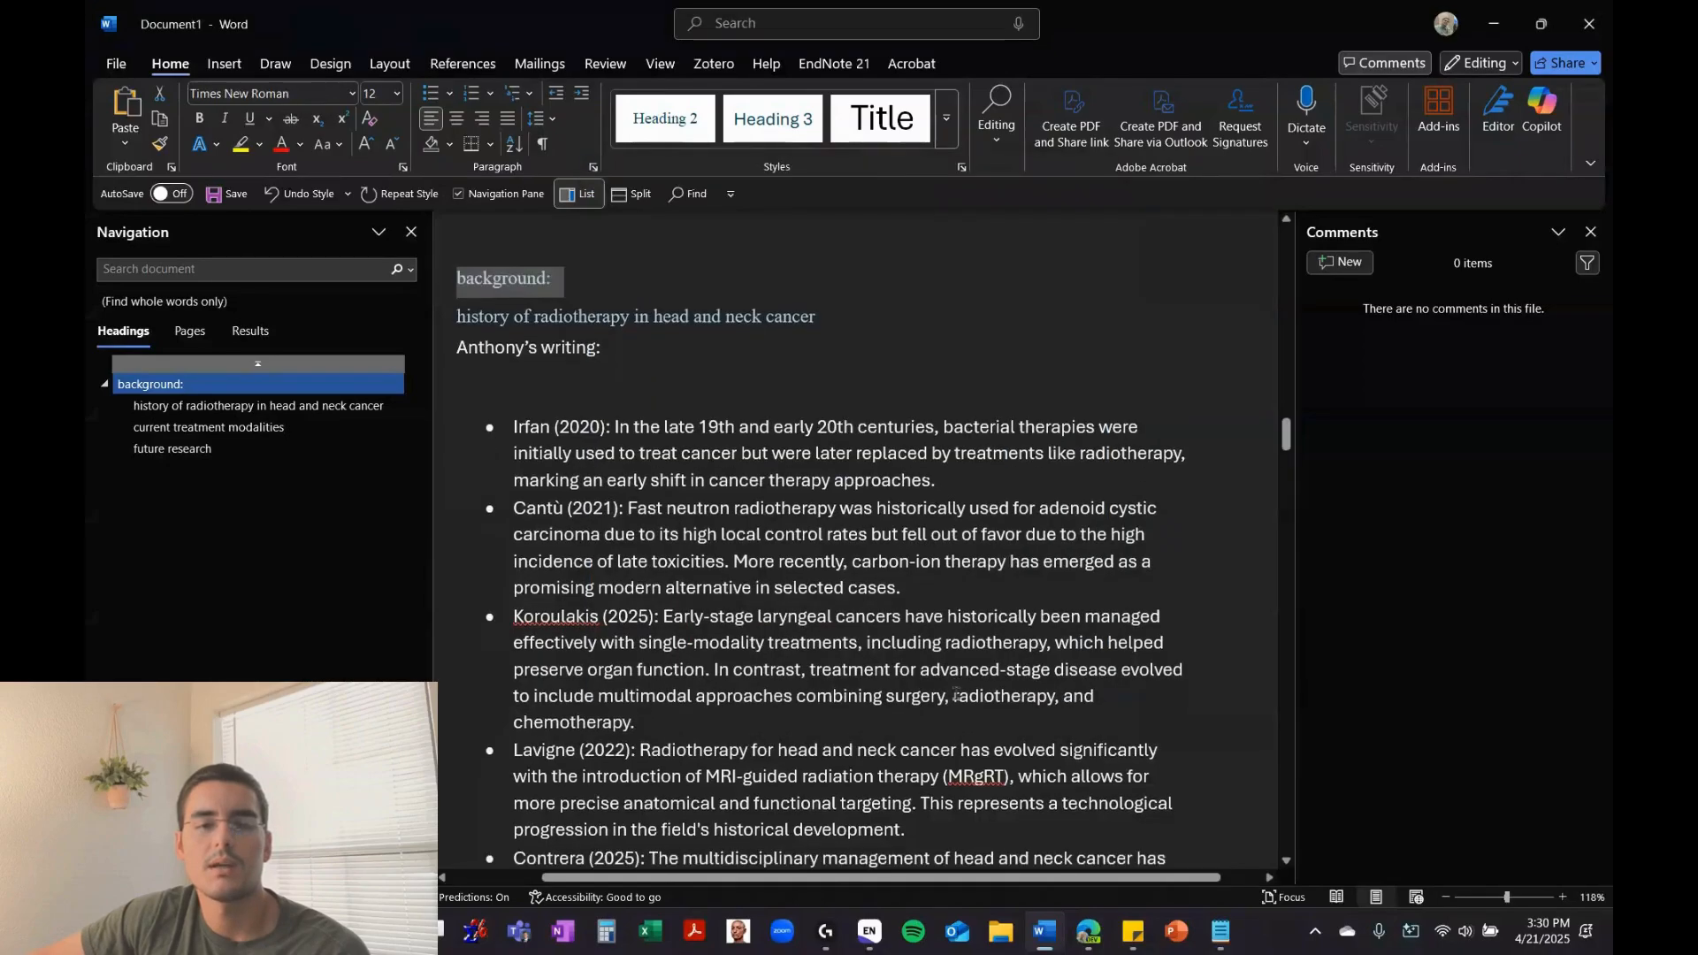
left_click(741, 283)
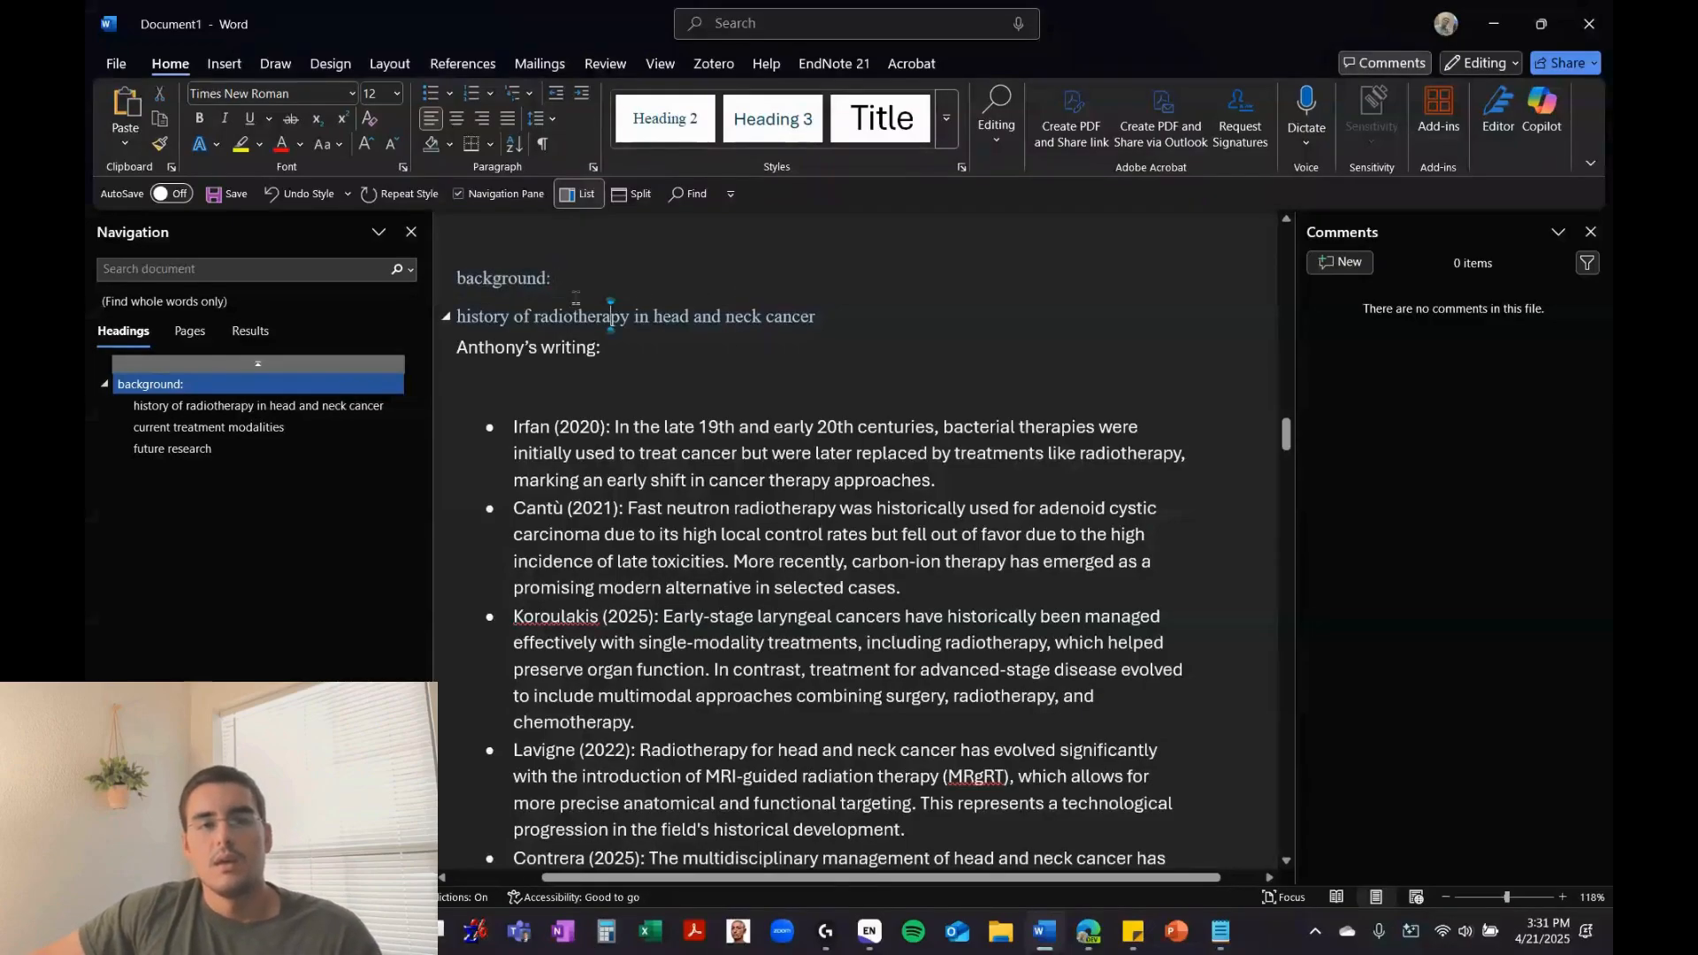
left_click_drag(630, 318, 521, 283)
left_click(715, 276)
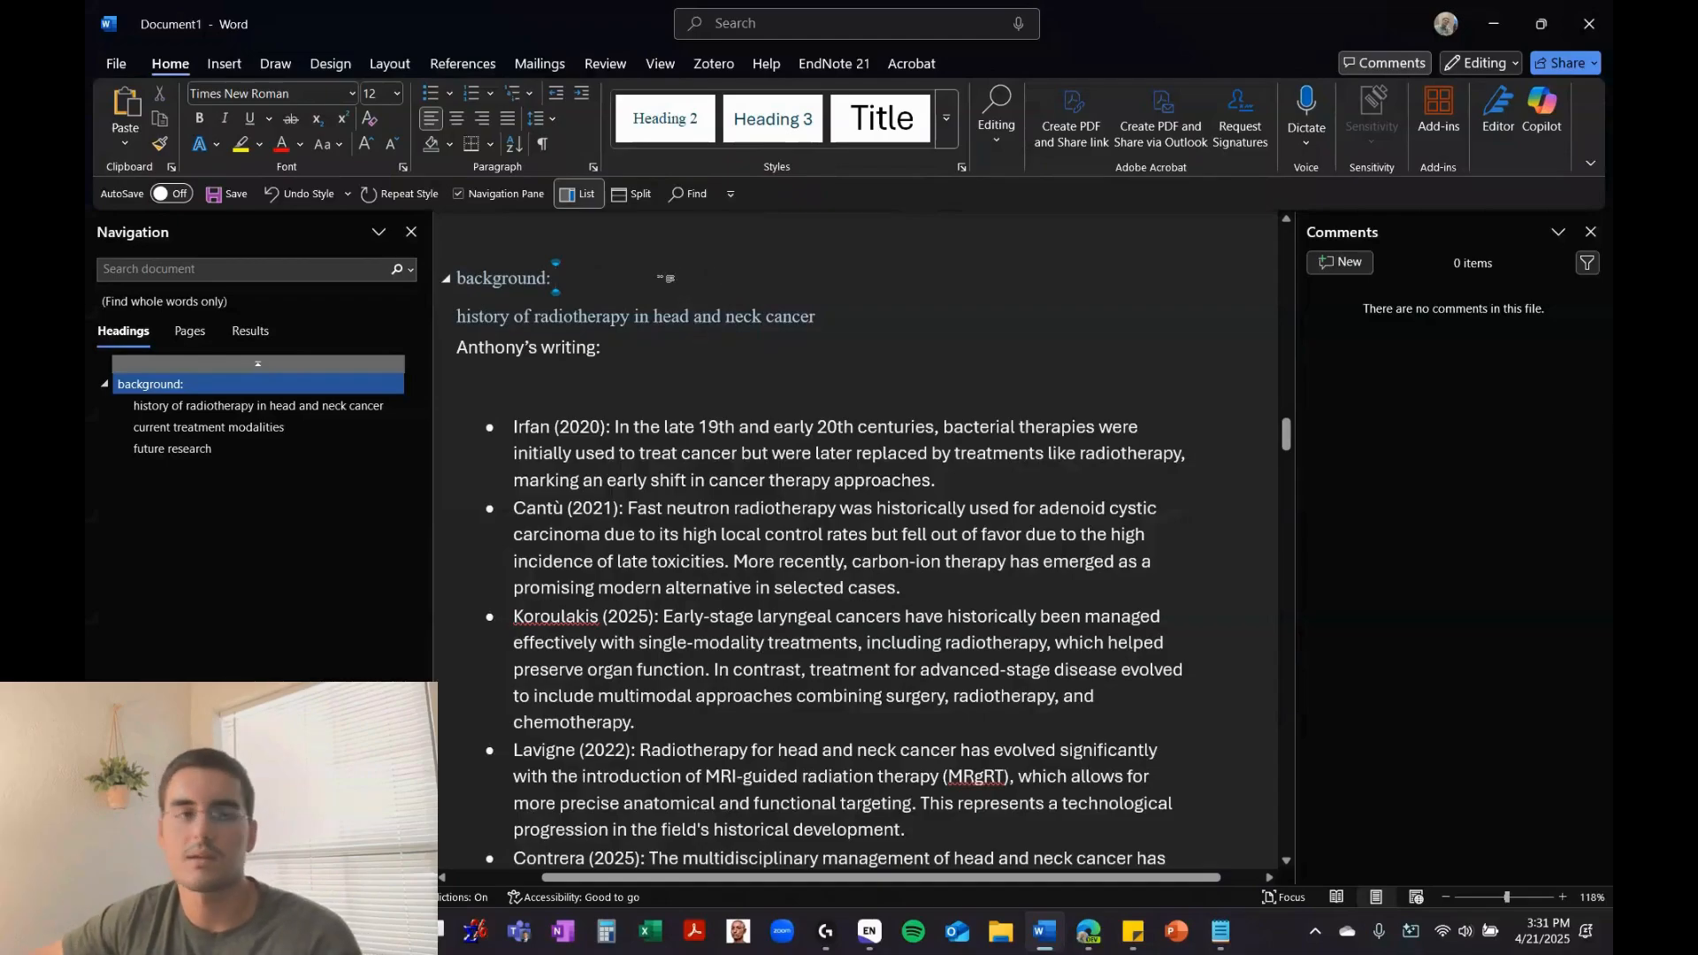
scroll(714, 317, "down", 7)
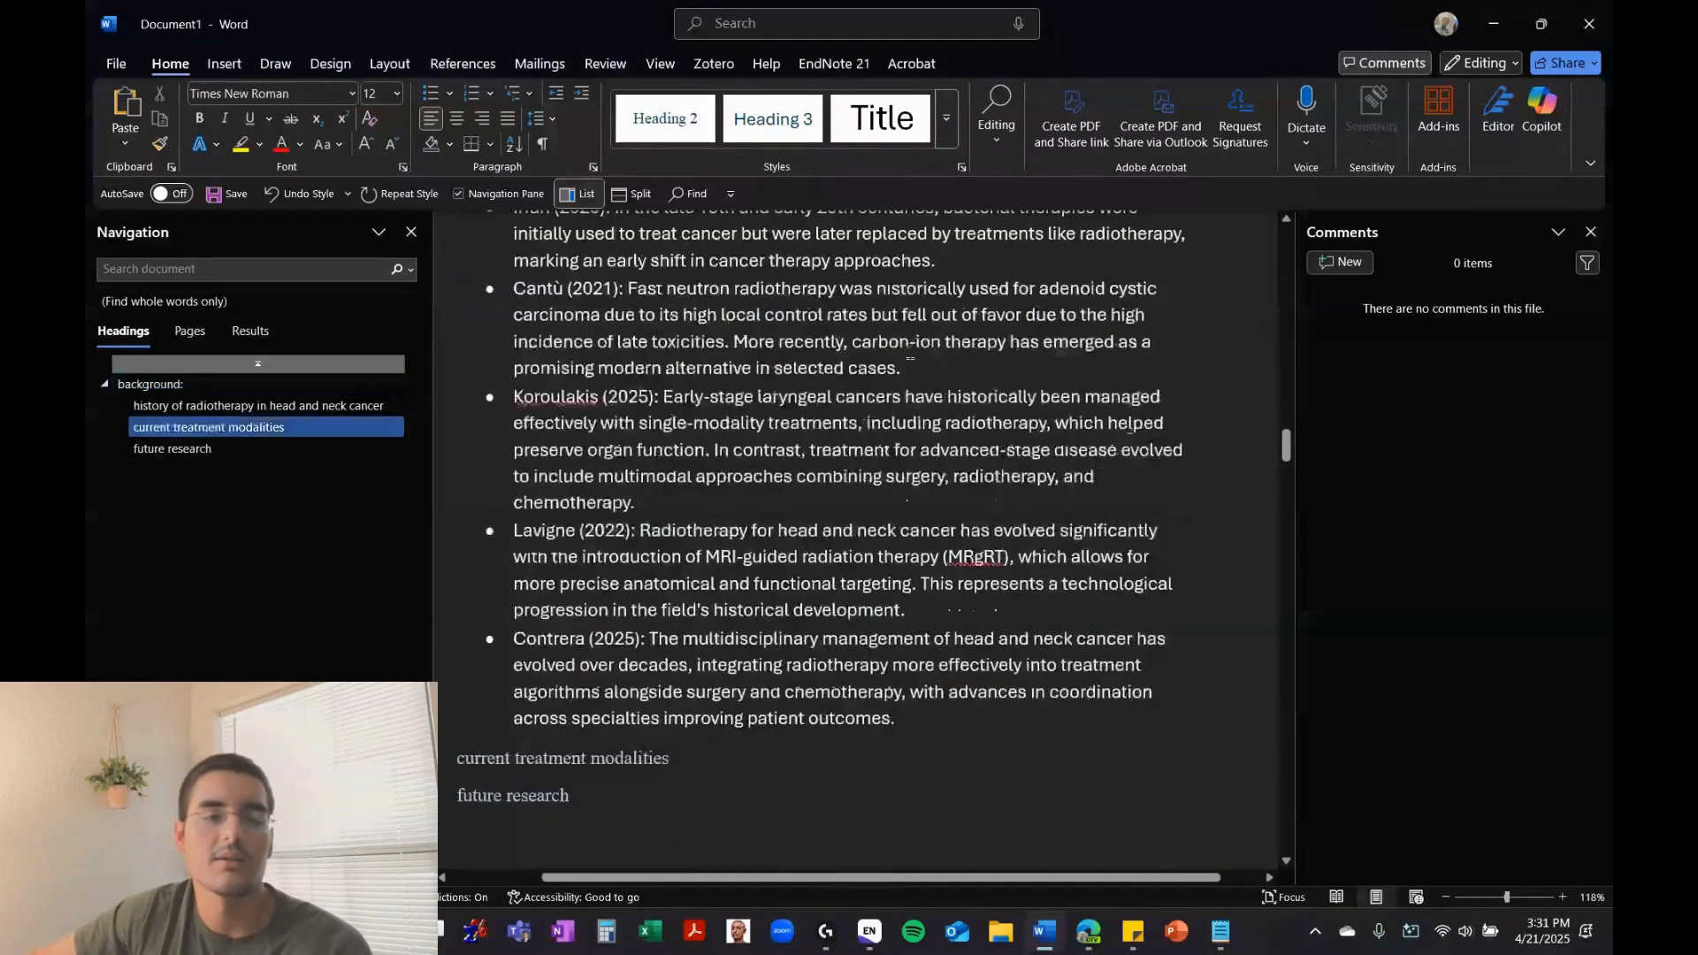
scroll(911, 363, "up", 6)
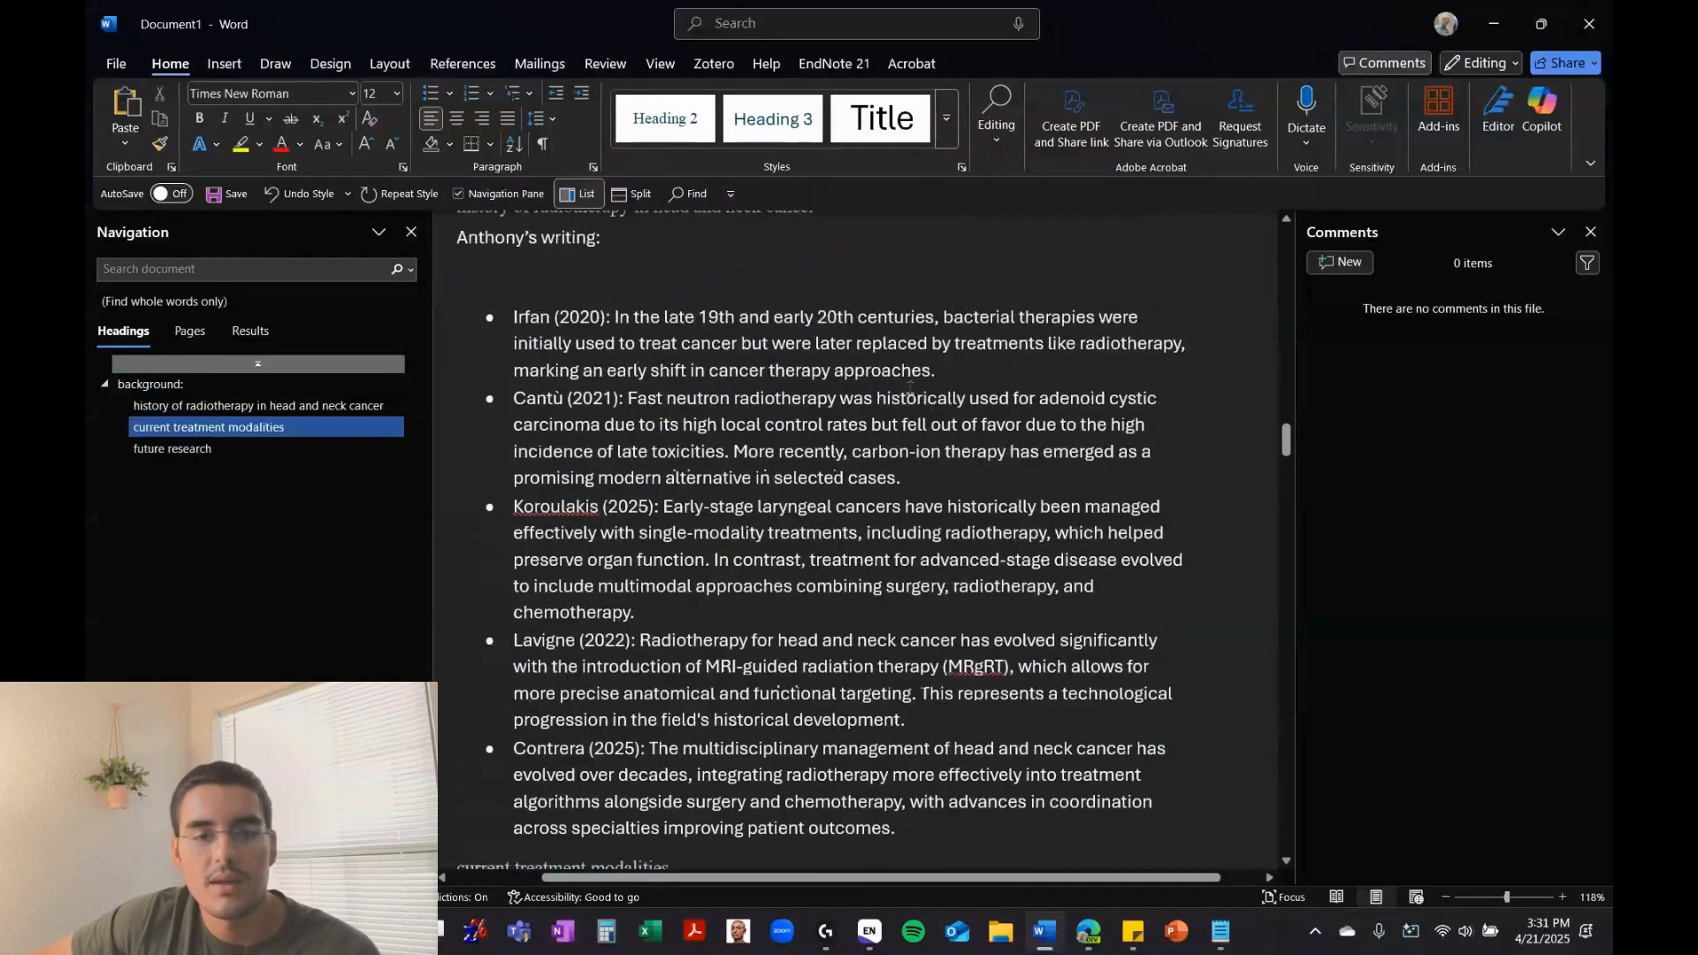
left_click(859, 271)
Jump between the background section and its three subsections through the document's heading outline to check where each entry leads
left_click(209, 428)
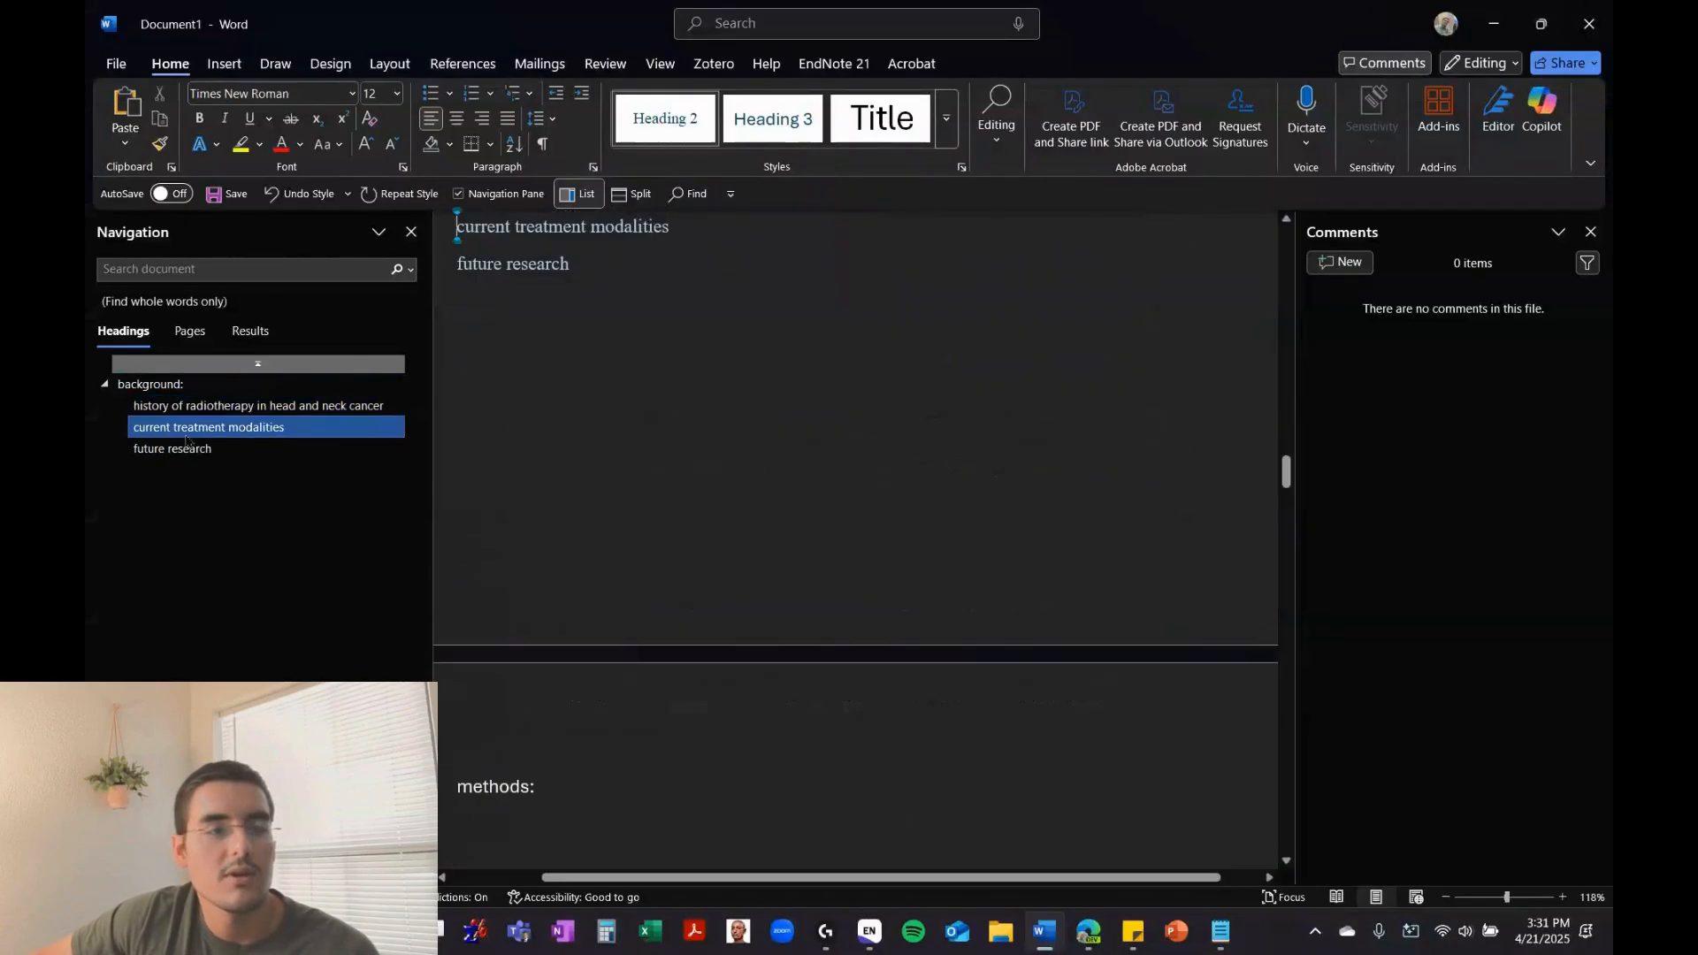
left_click(211, 448)
scroll(697, 436, "down", 5)
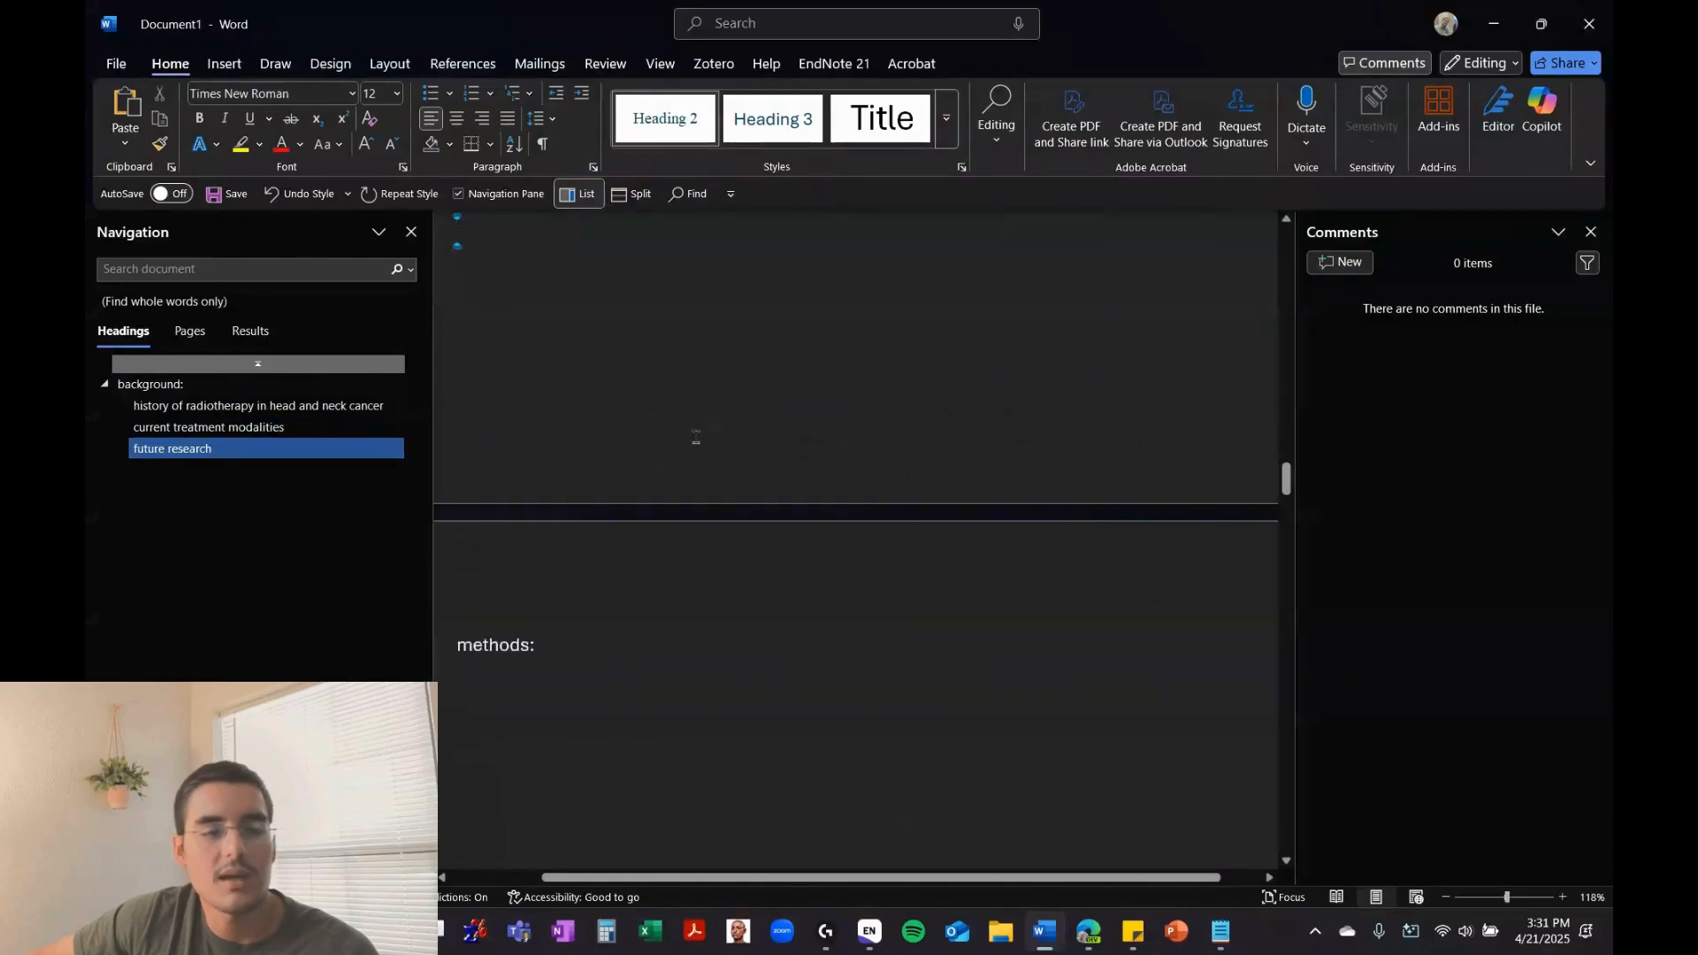
left_click(178, 404)
left_click(176, 386)
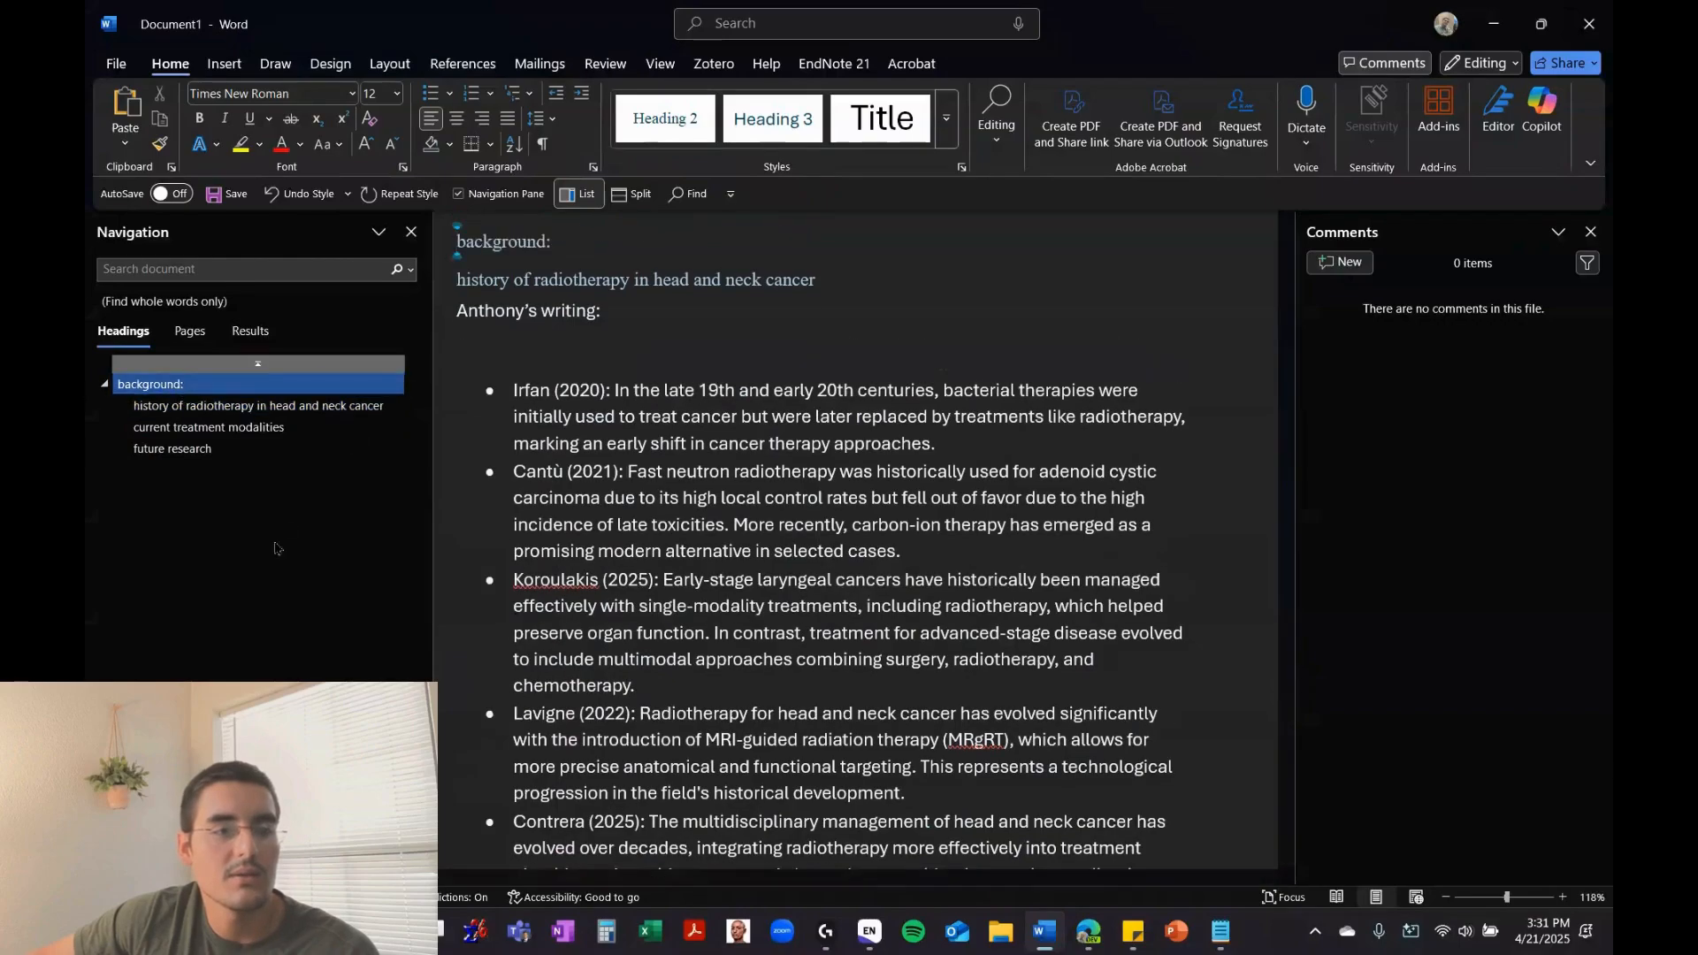
left_click(248, 448)
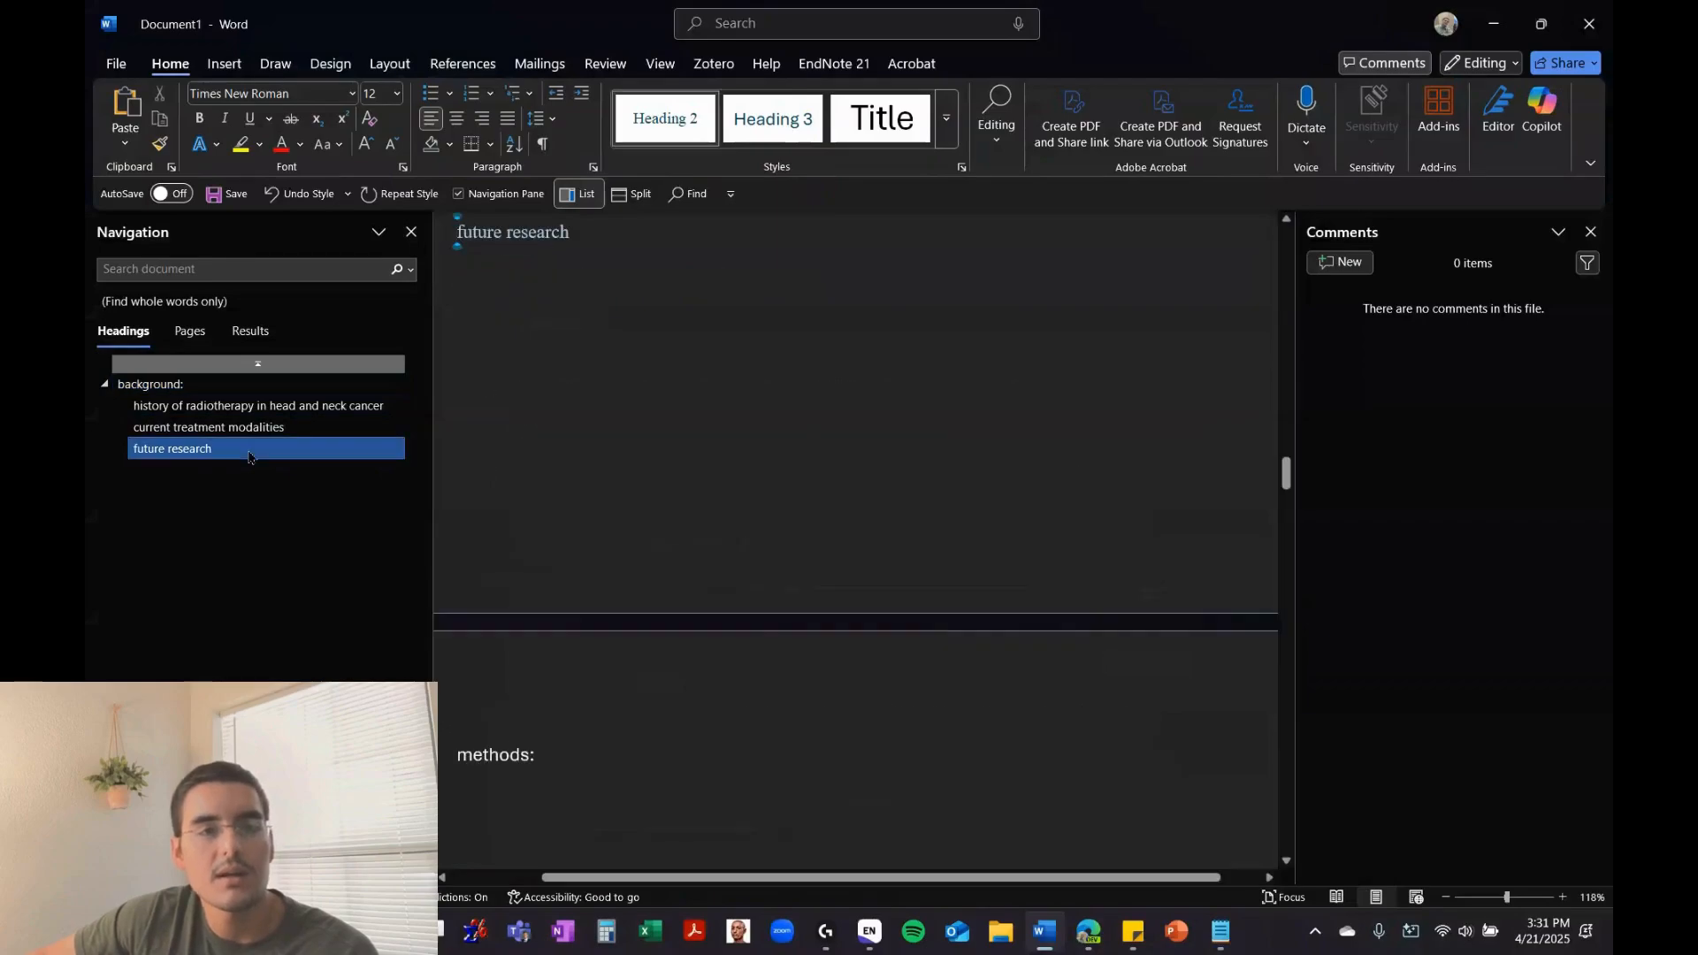
left_click(255, 428)
left_click(263, 407)
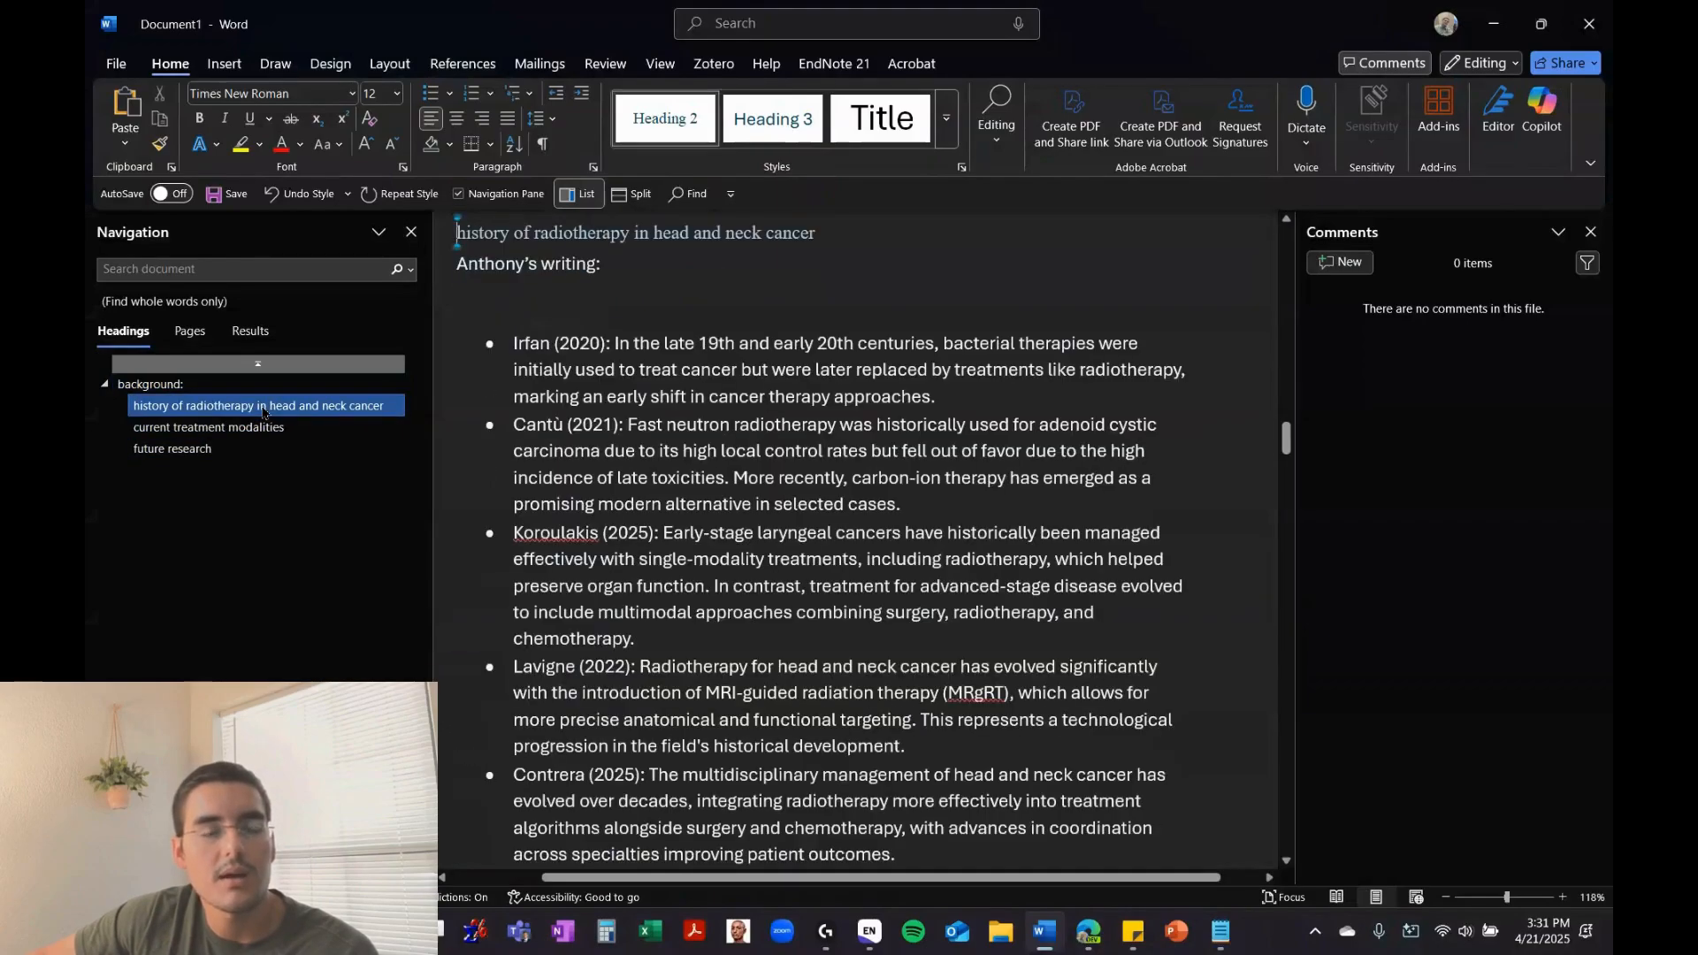
left_click(256, 427)
left_click(256, 450)
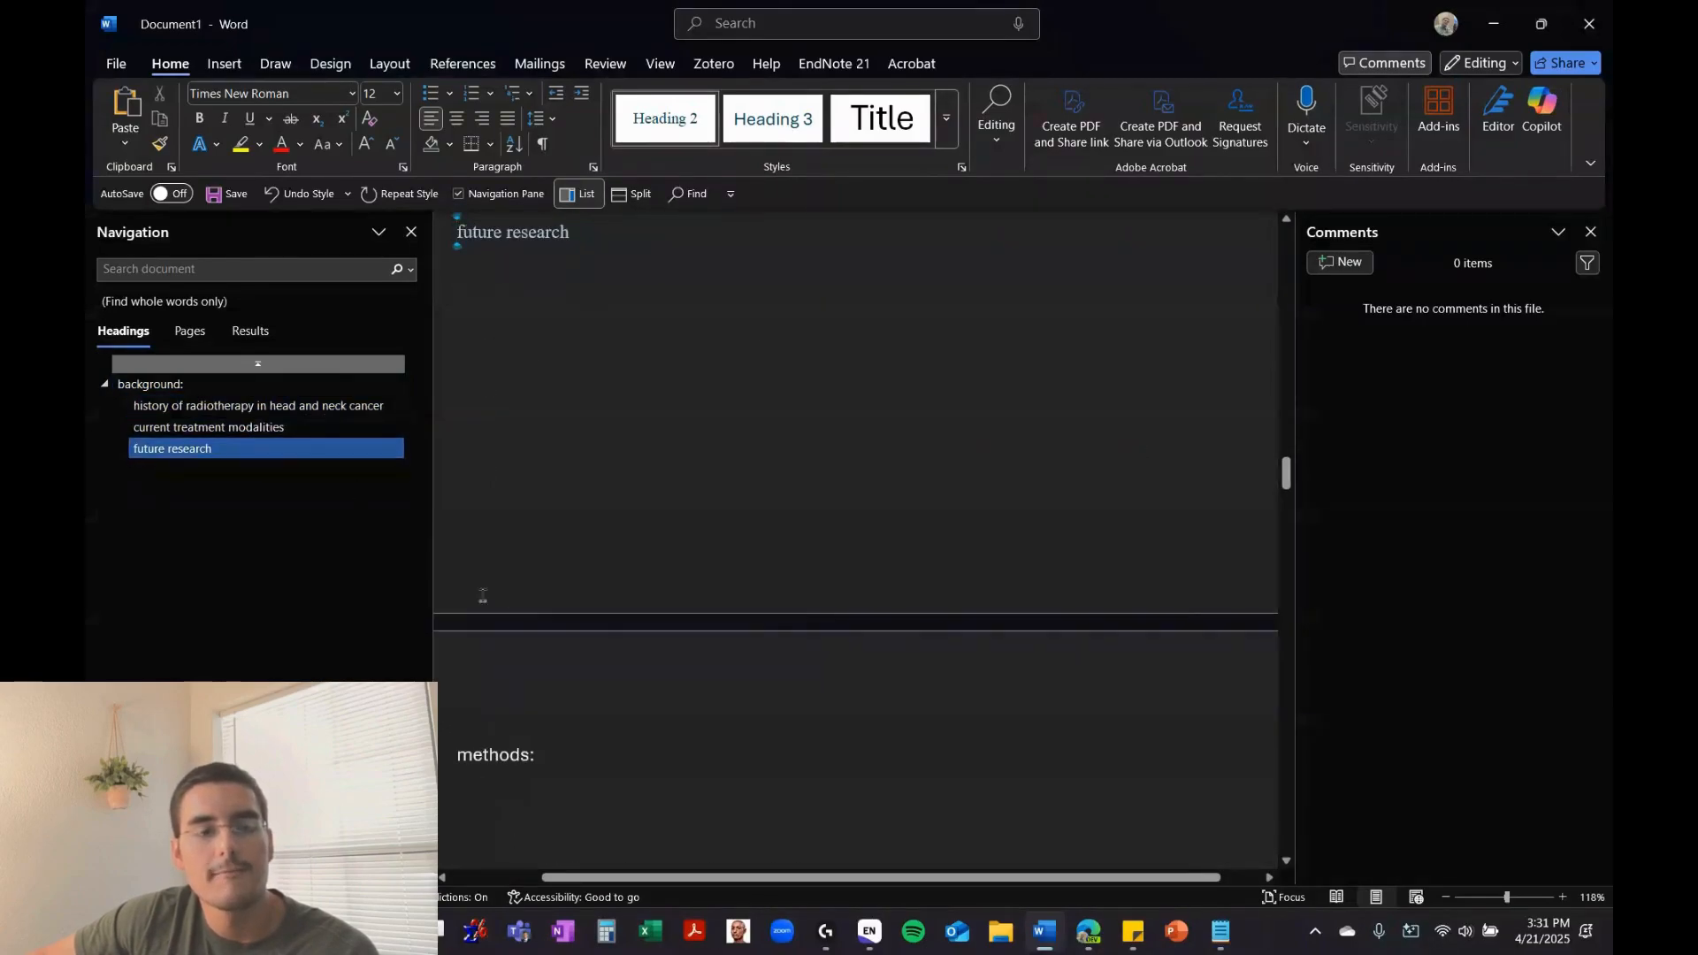
Apply the Heading 1 style to the "methods:" line on the page after the background section
left_click_drag(541, 750, 458, 759)
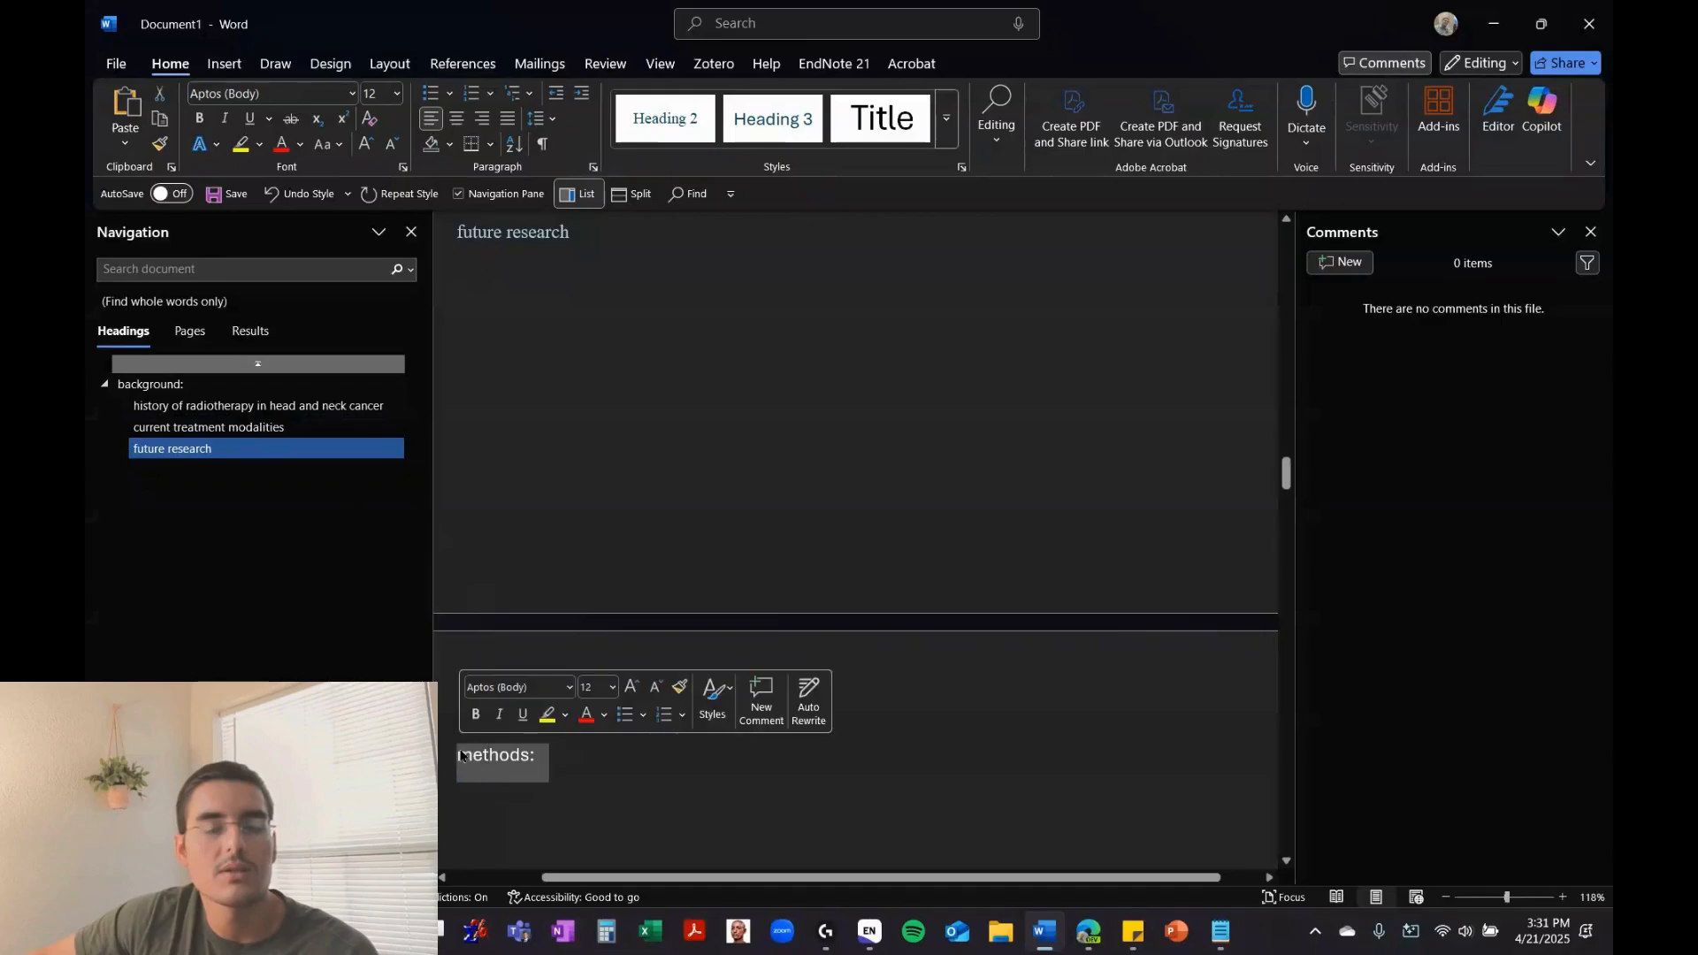
left_click(947, 118)
left_click(908, 117)
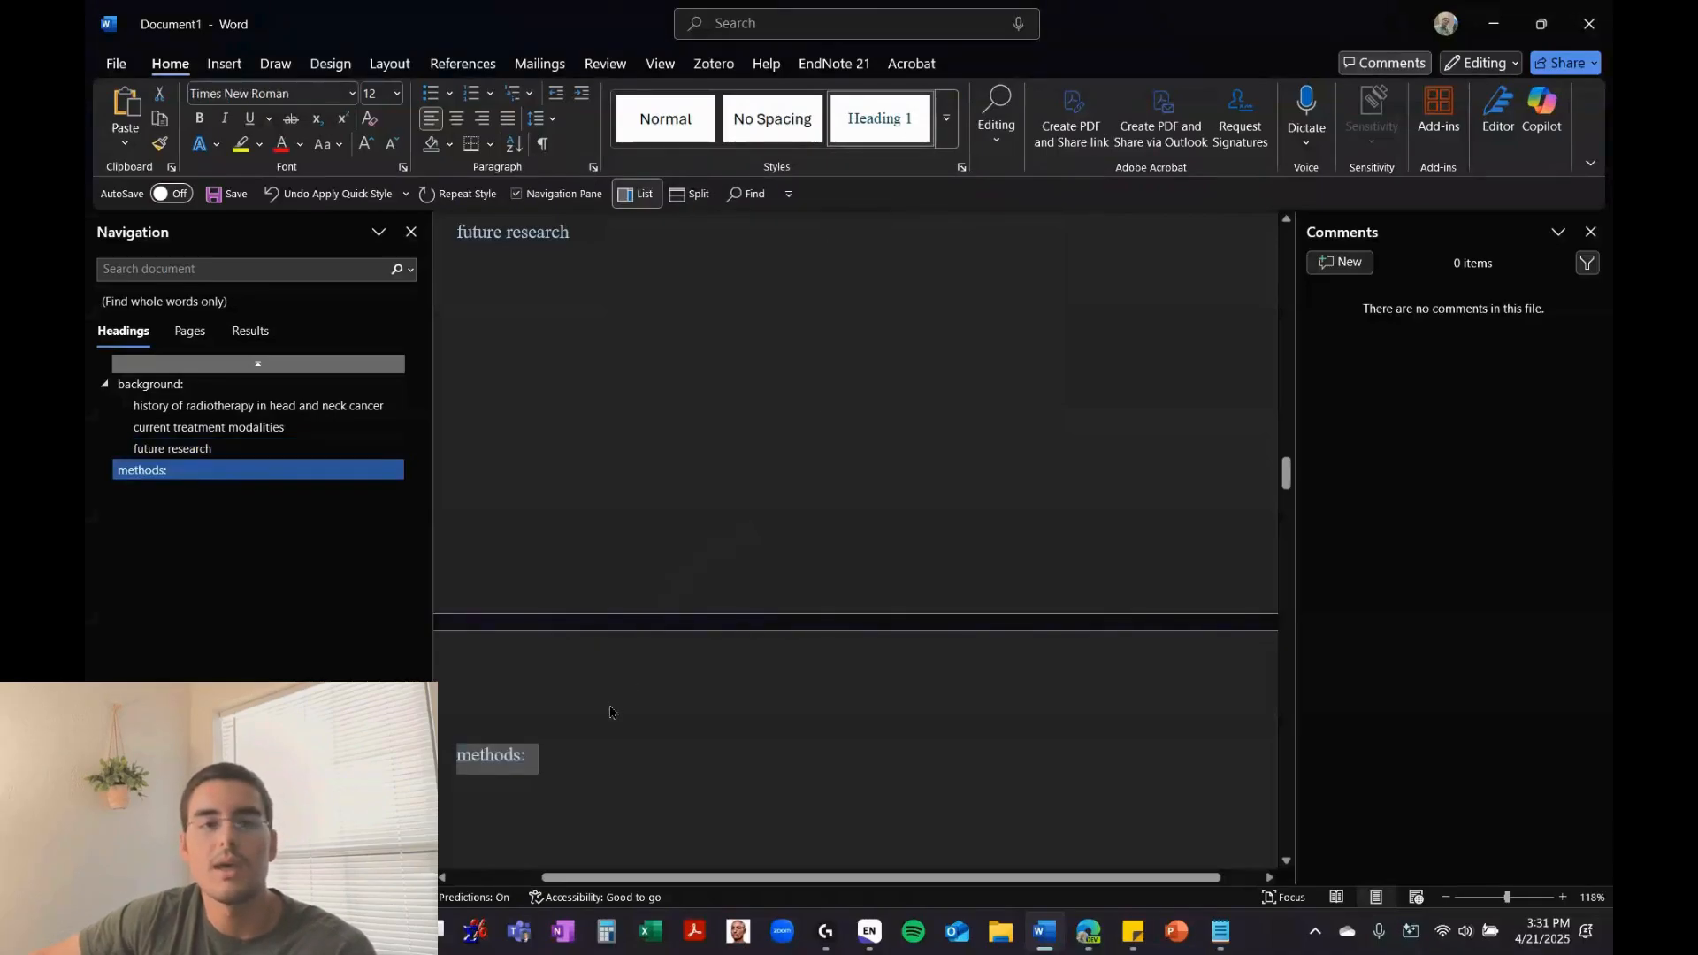
Apply the Heading 1 style to the "results:" line on the page after the methods section
scroll(610, 708, "down", 12)
left_click(572, 586)
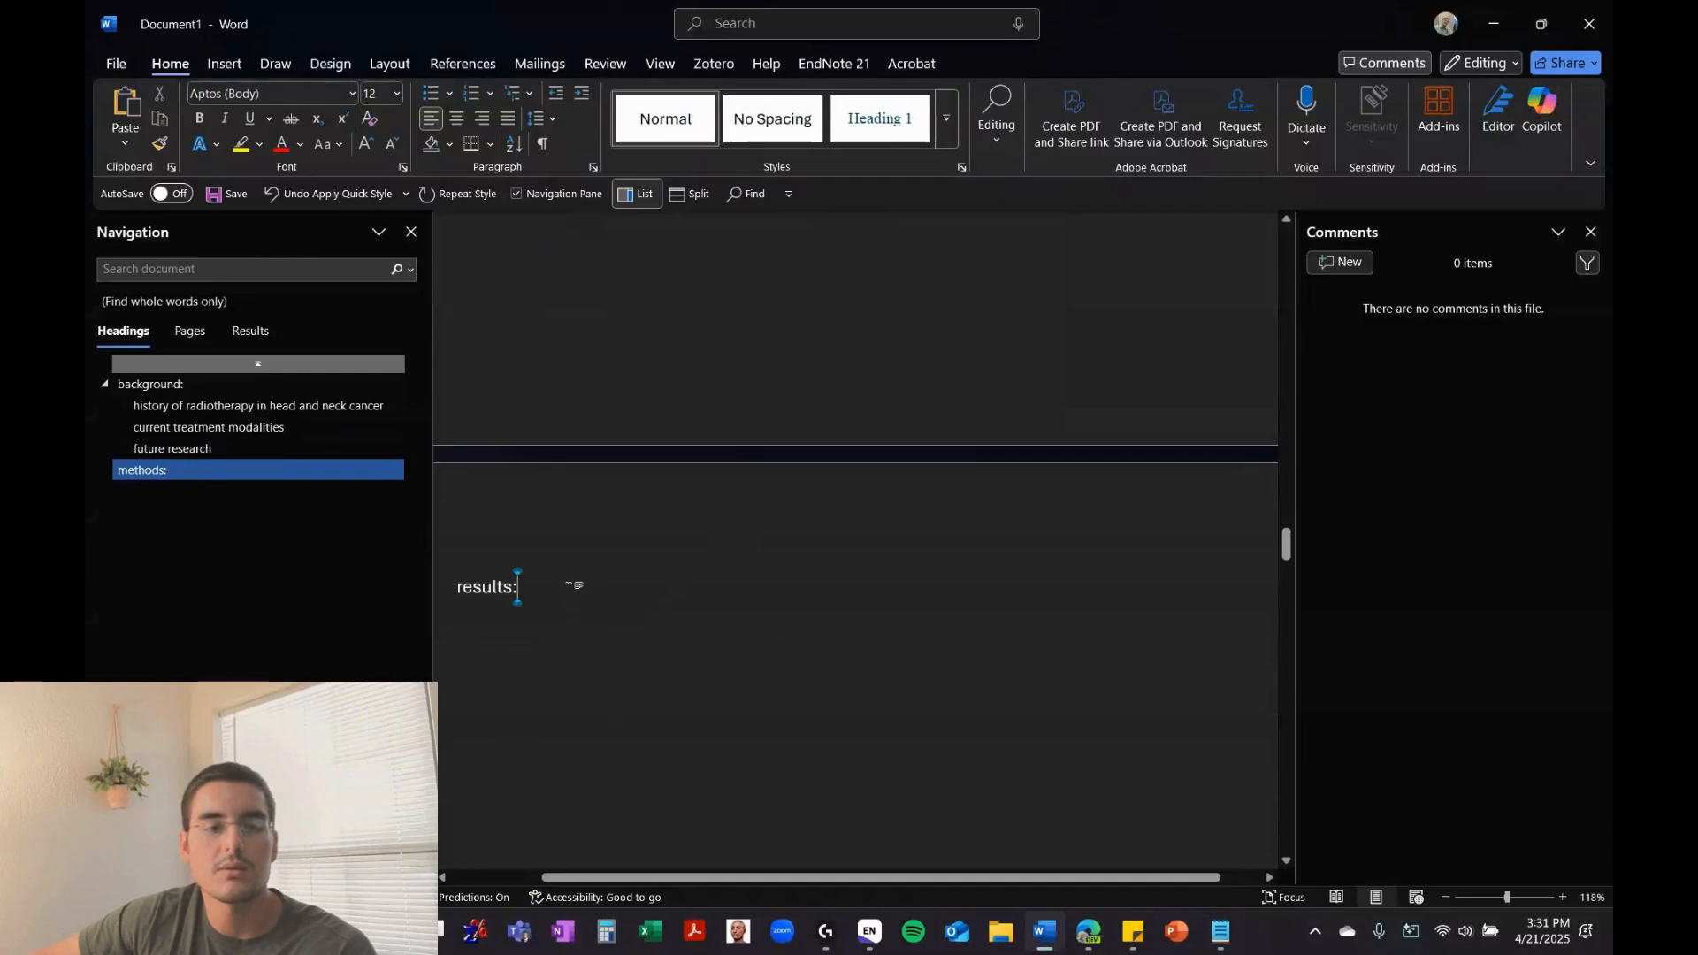
double_click(491, 586)
left_click(897, 131)
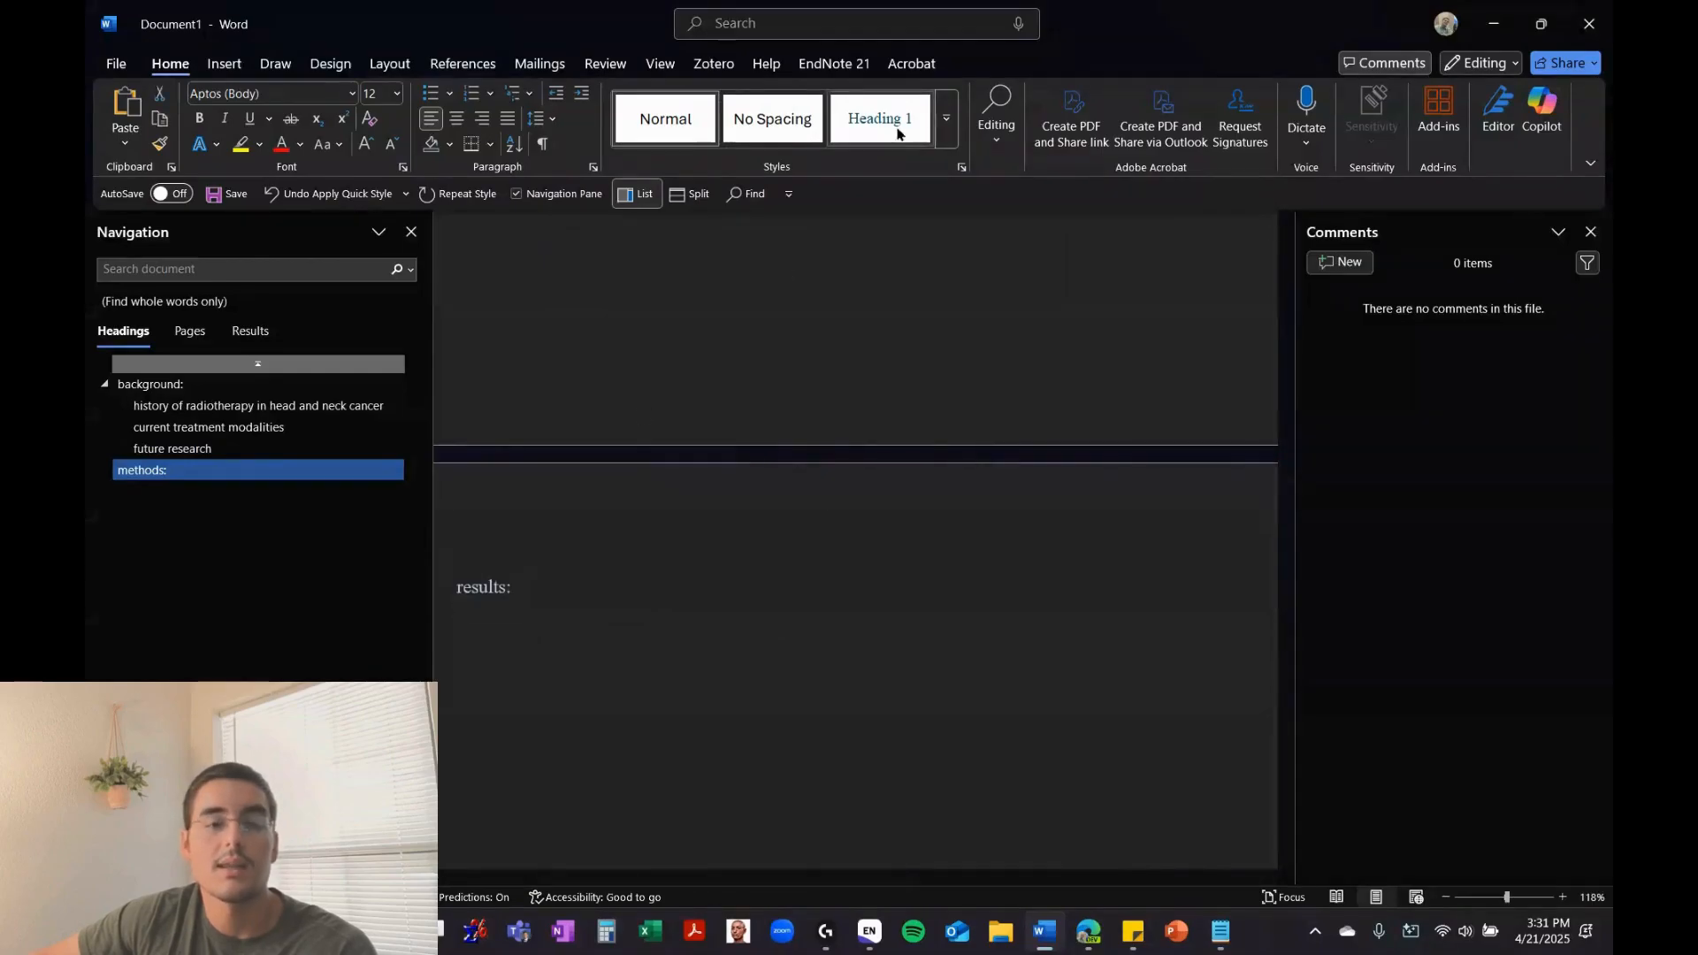
Apply the Heading 1 style to the "discussion:" line on the page after the results section
scroll(784, 630, "down", 10)
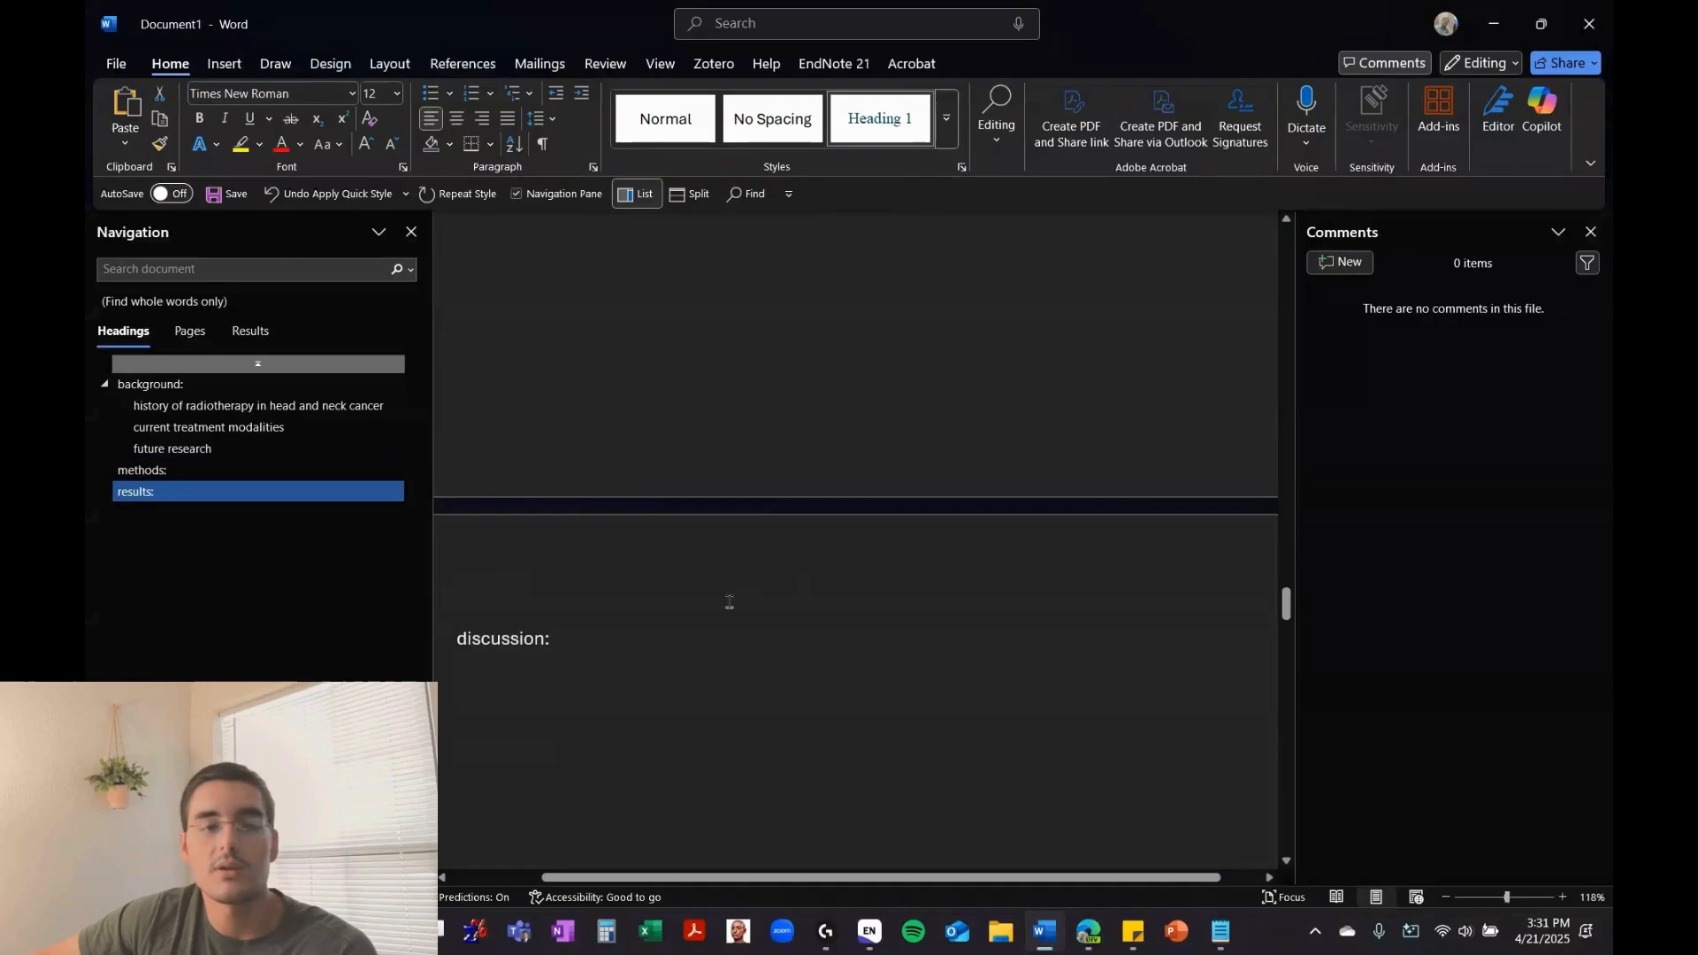
scroll(729, 602, "down", 2)
left_click(624, 529)
double_click(546, 529)
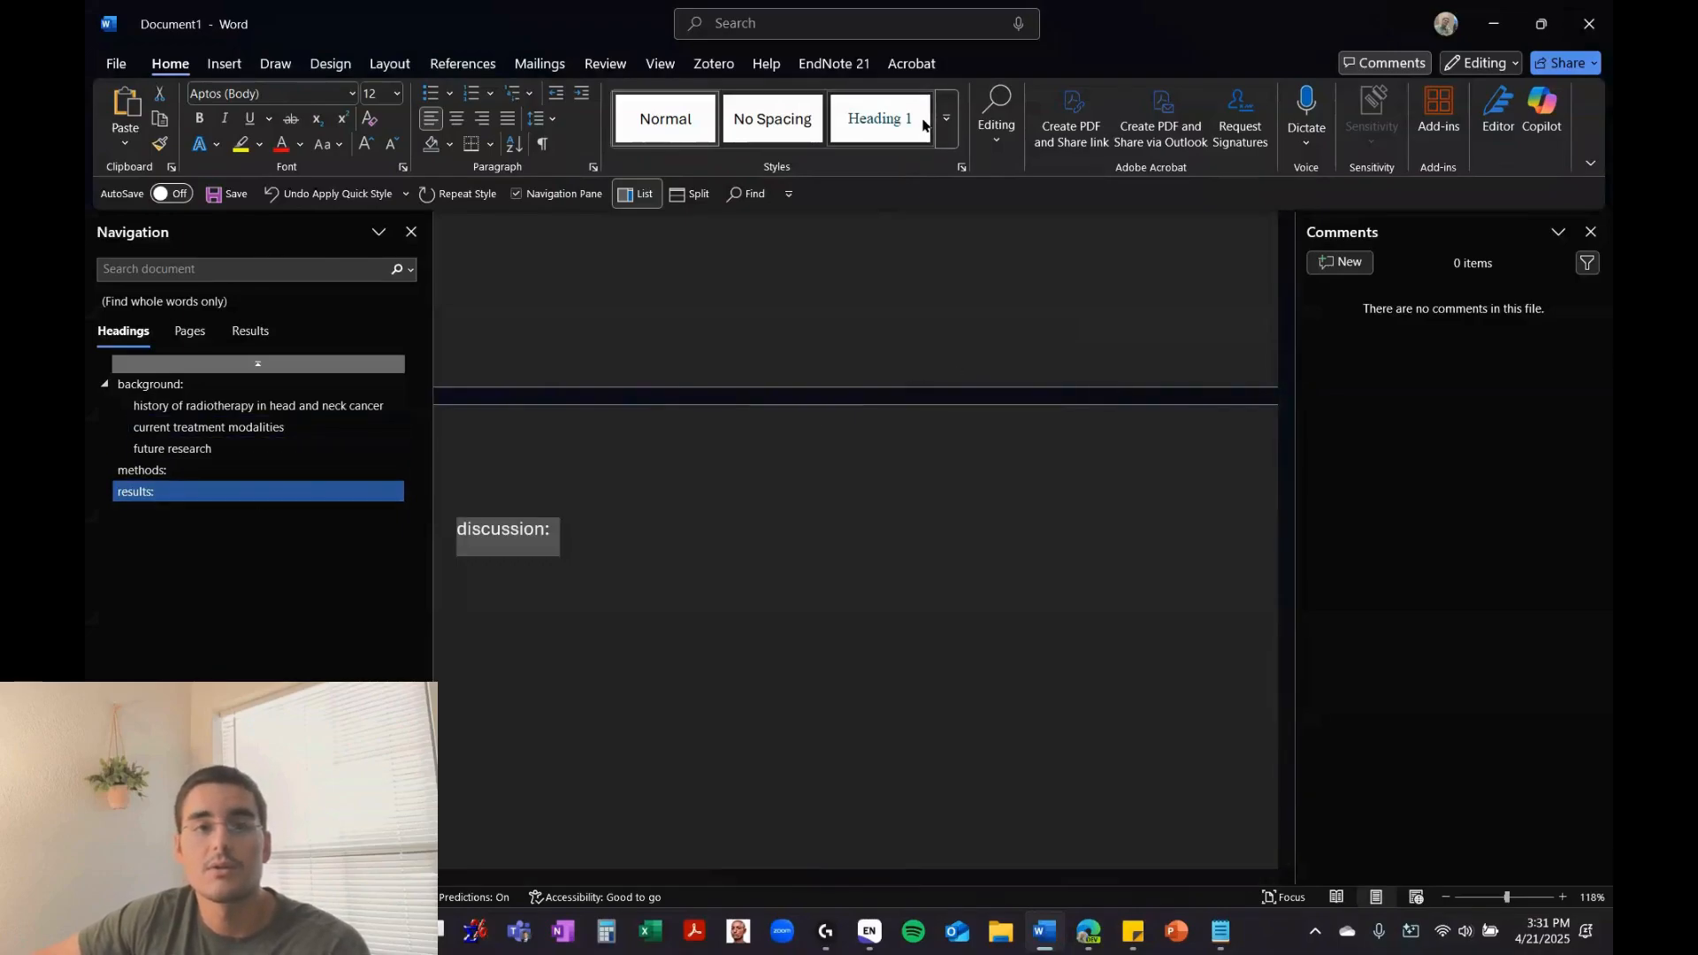
left_click(880, 119)
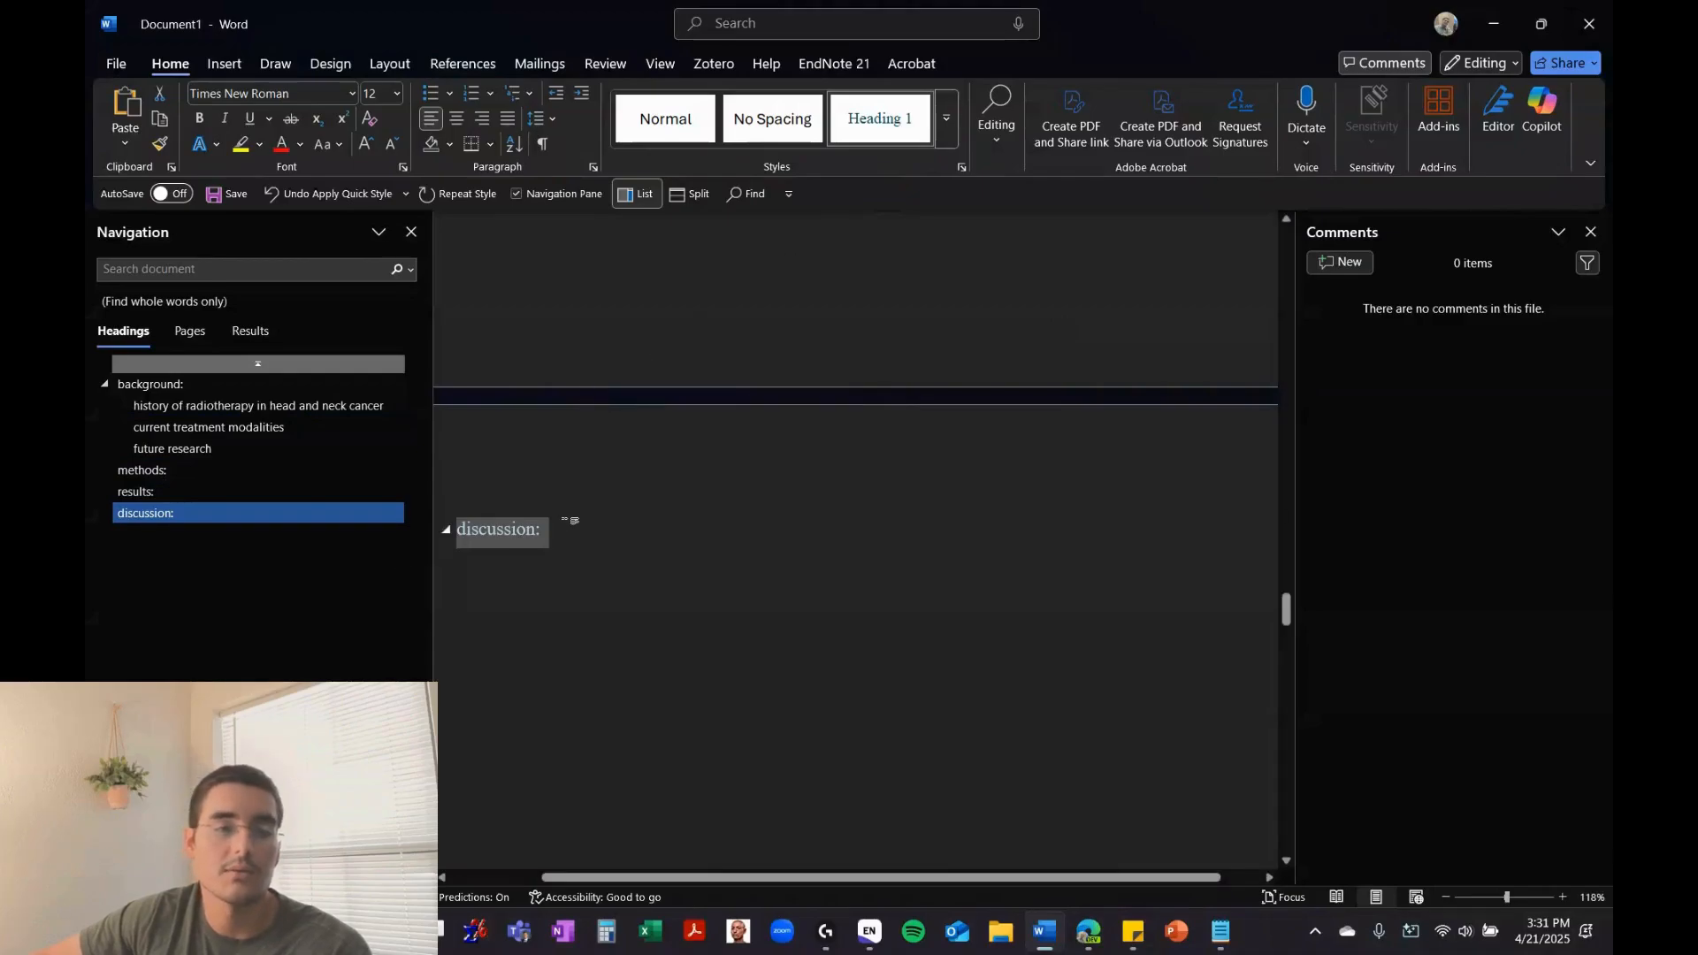
Apply the Heading 1 style to the "future directions:" line on the page after the discussion section
scroll(569, 519, "down", 10)
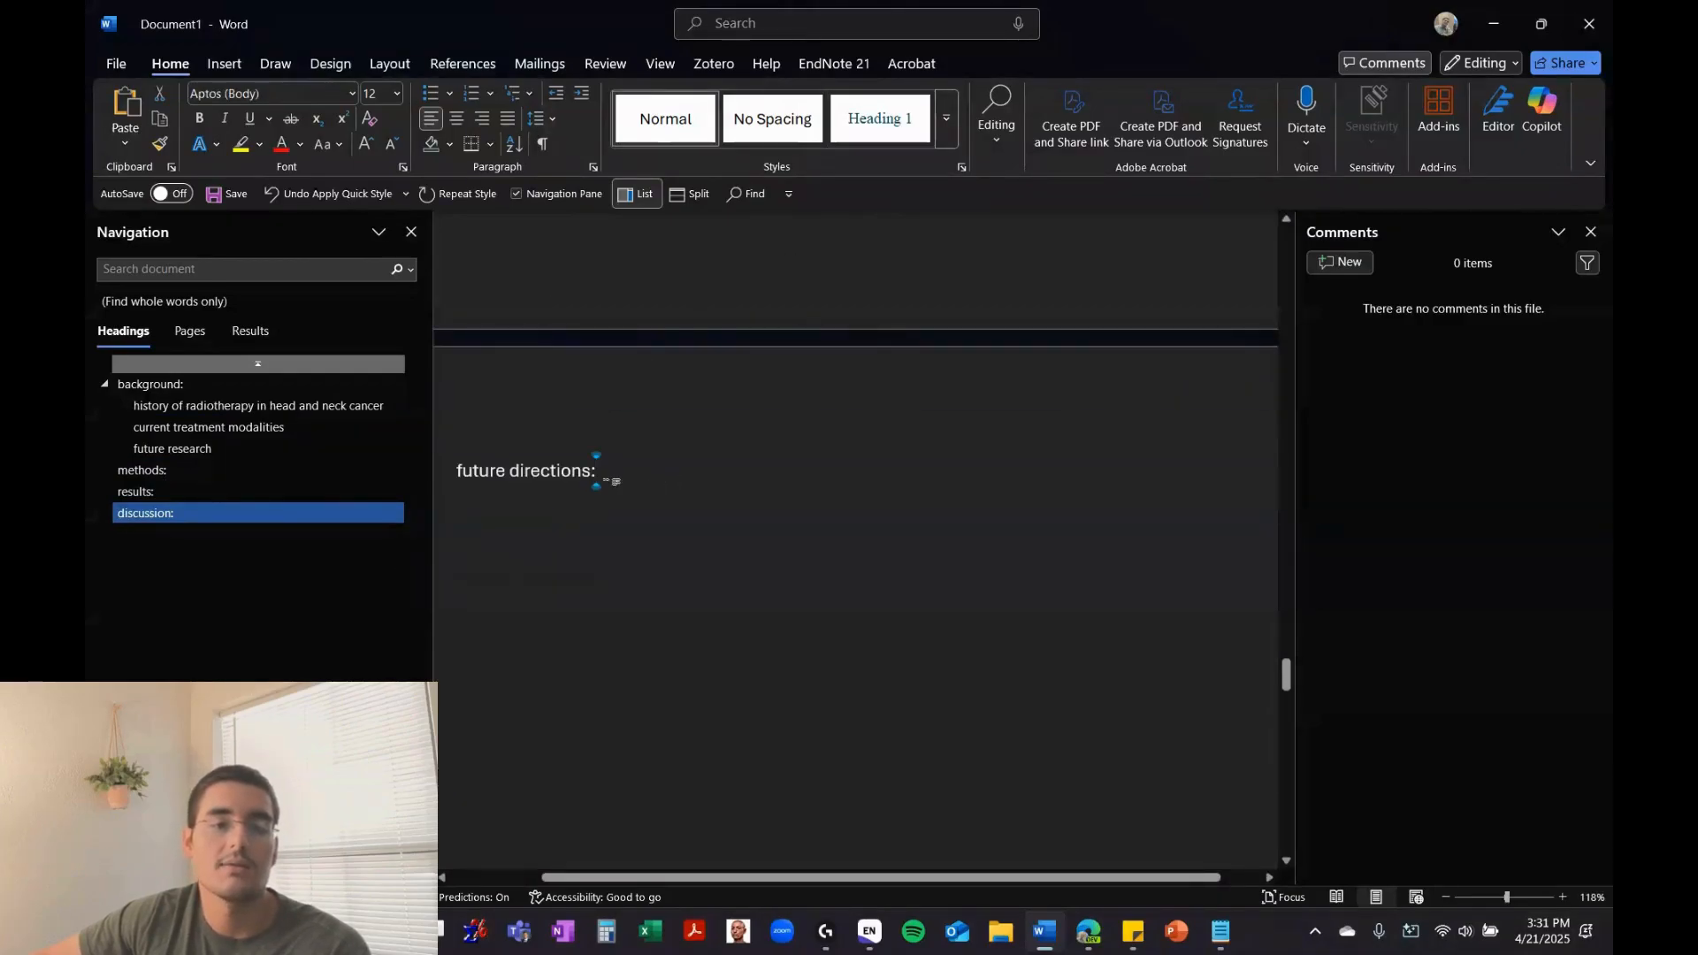
left_click_drag(599, 470, 440, 489)
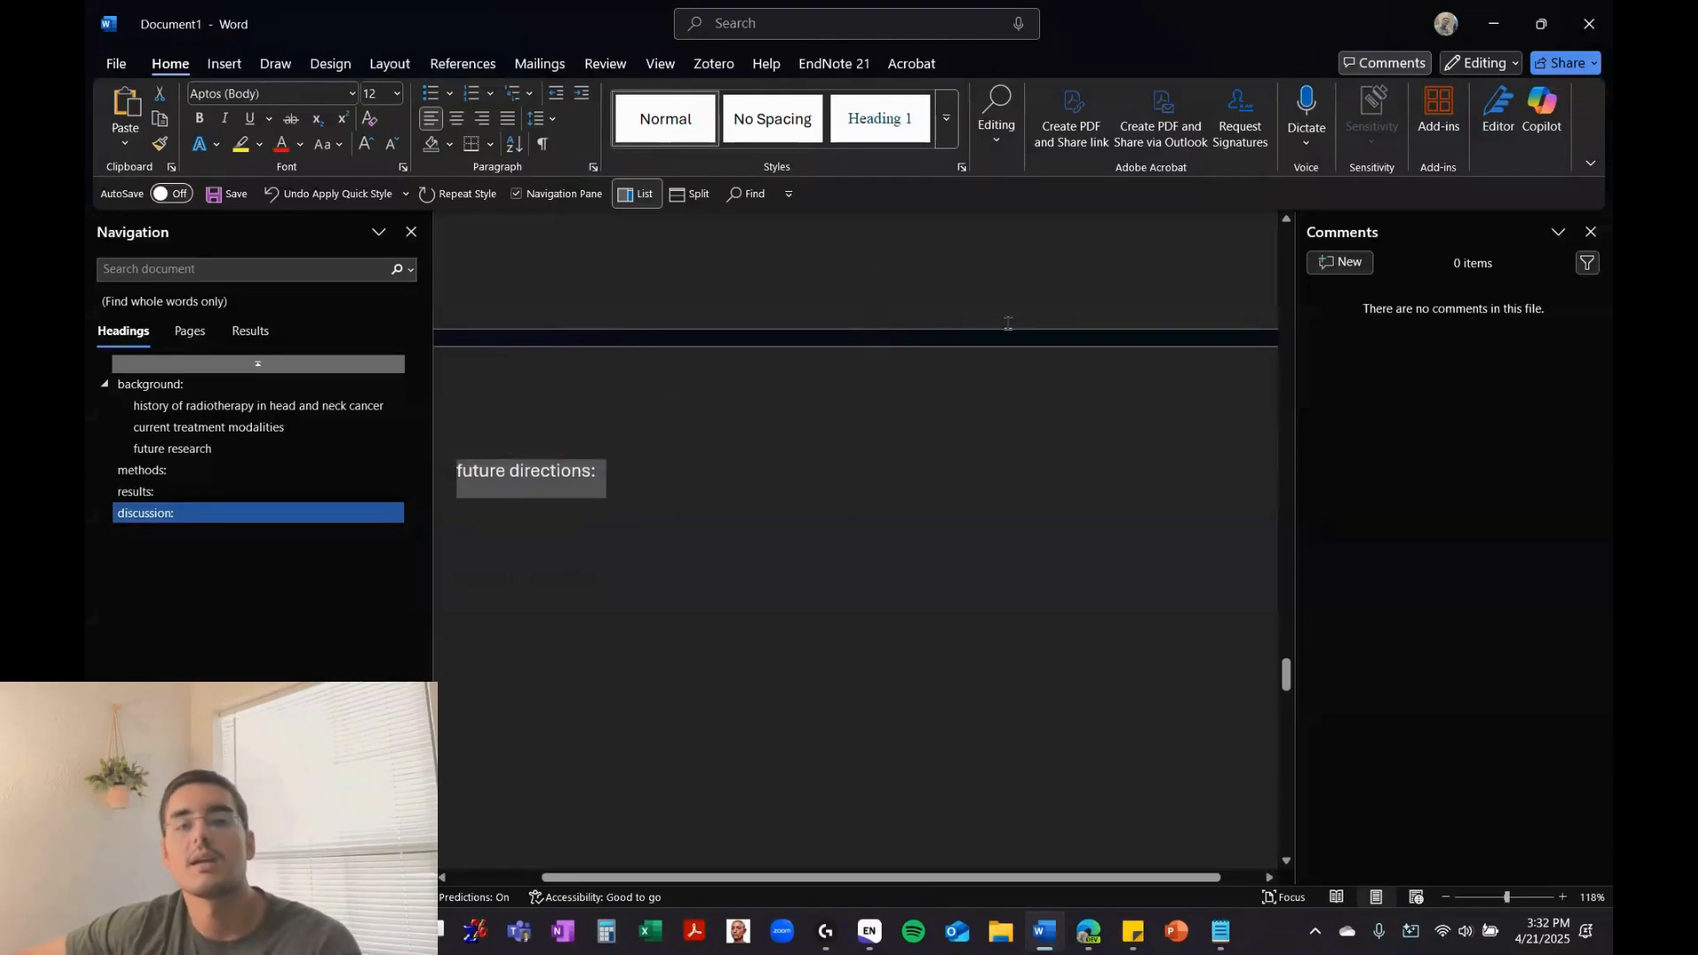
left_click(880, 119)
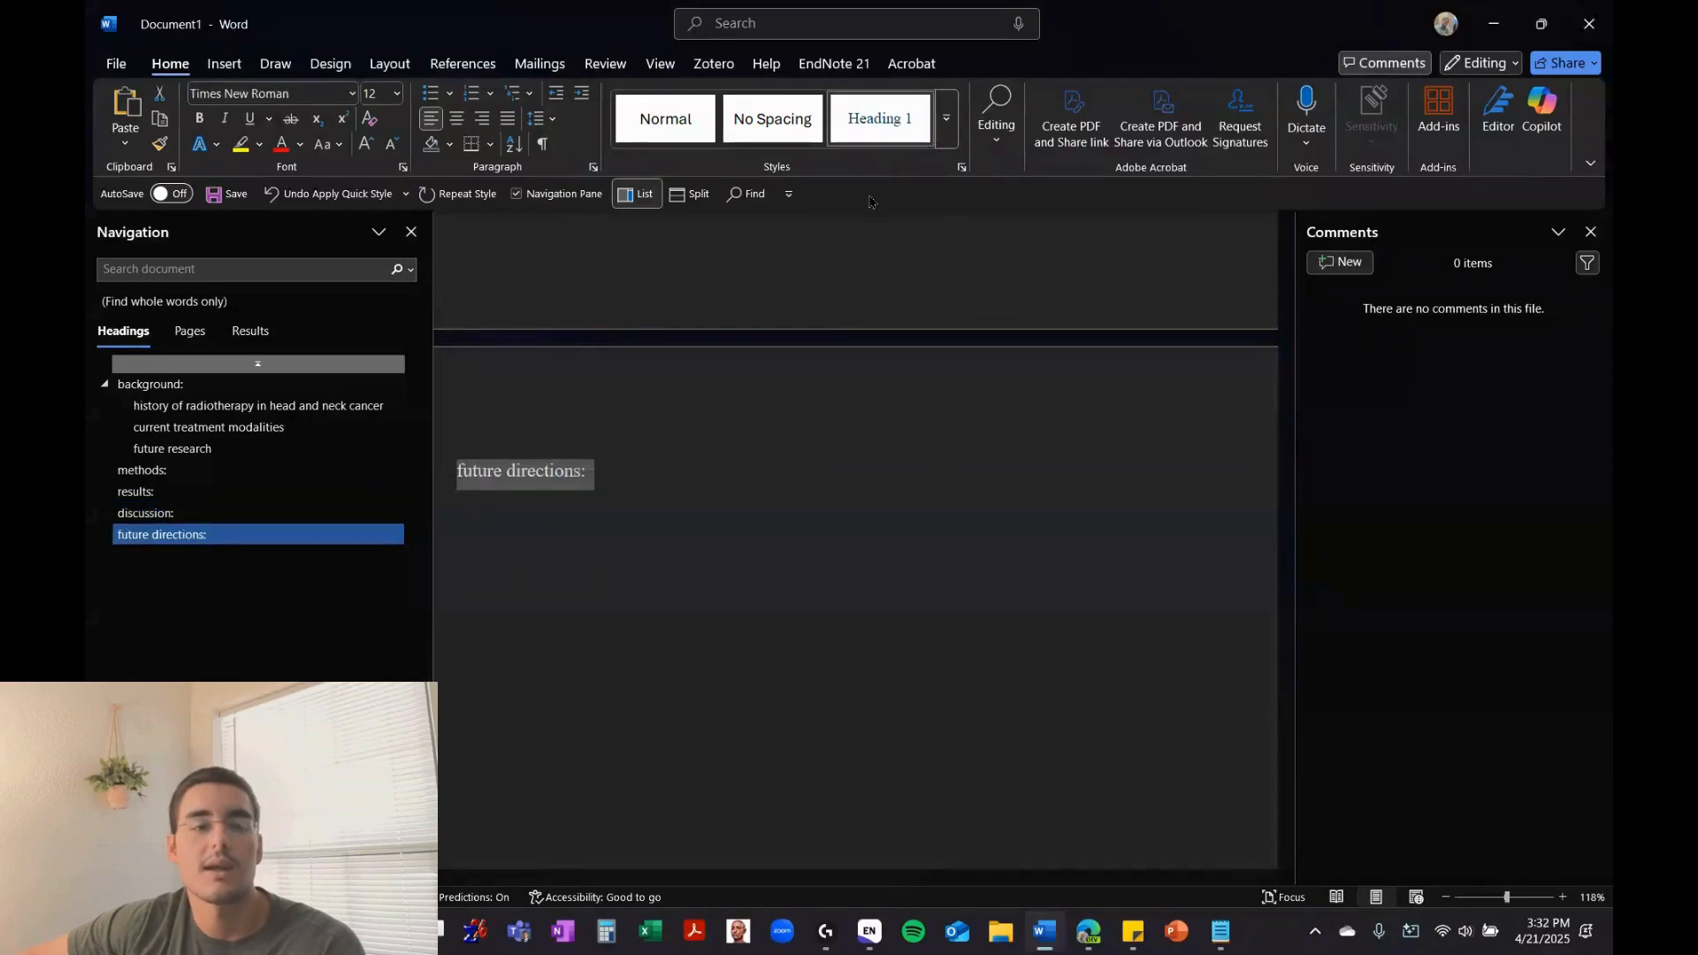
Apply the Heading 1 style to the "citations:" line on the page after the future directions section
scroll(777, 451, "down", 5)
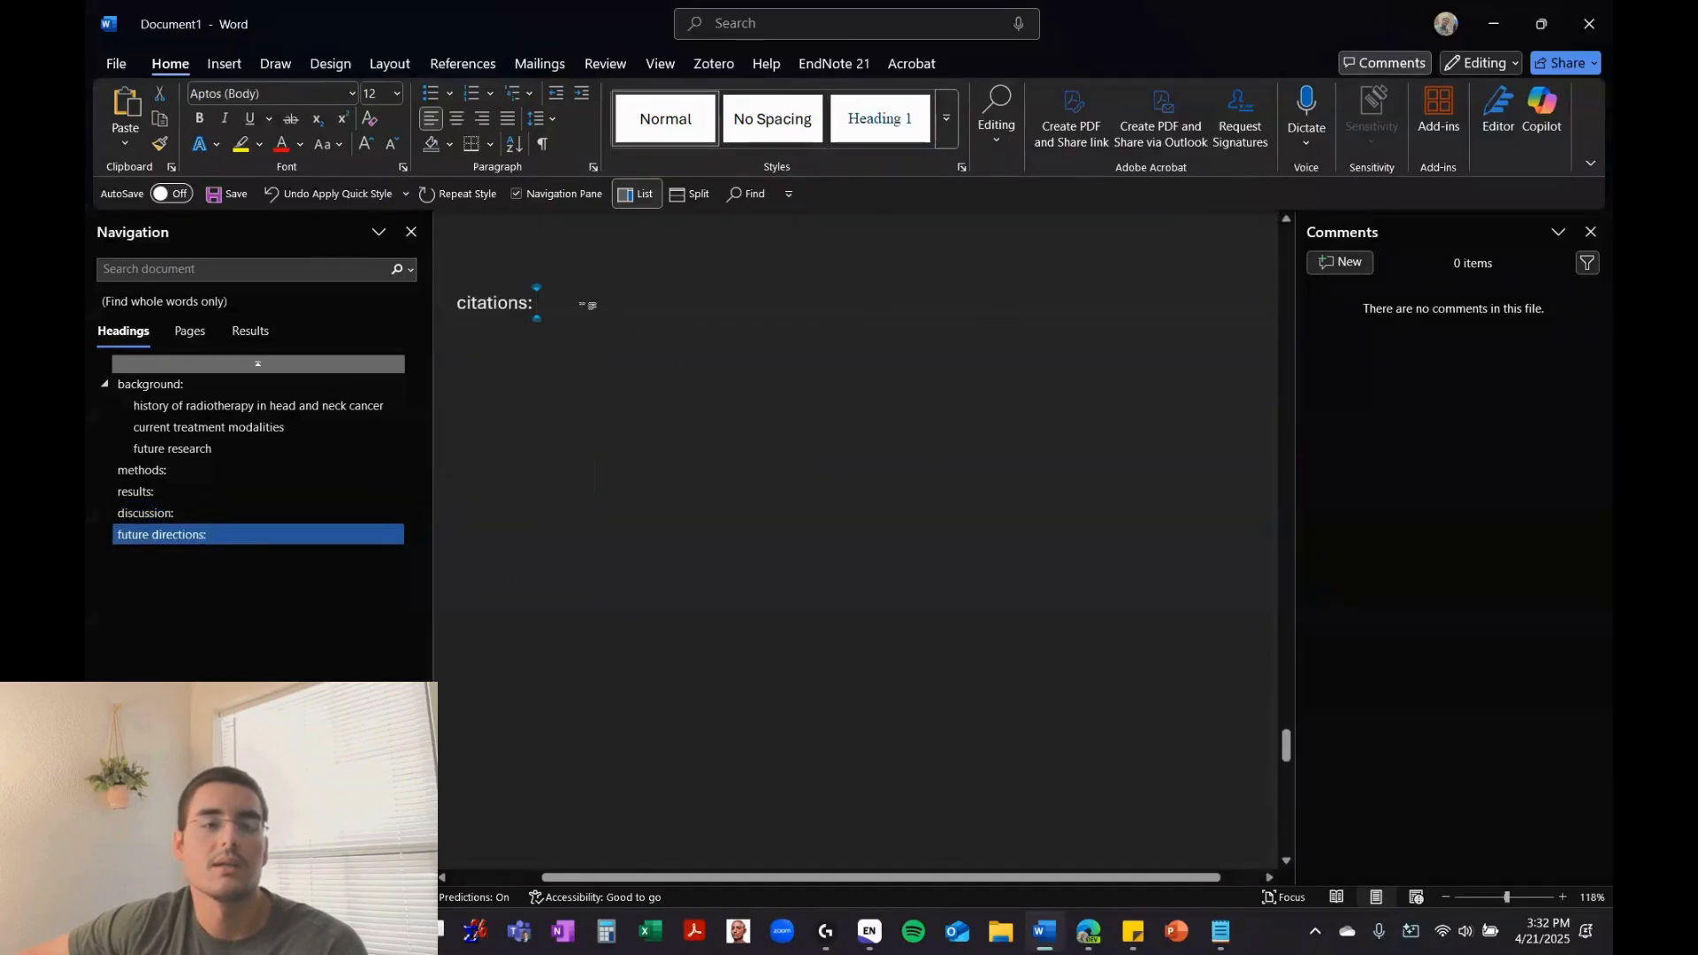
left_click_drag(588, 304, 456, 303)
left_click(880, 118)
Apply the Heading 1 style to the "figures/tables:" line on the page after the citations section
scroll(734, 444, "down", 3)
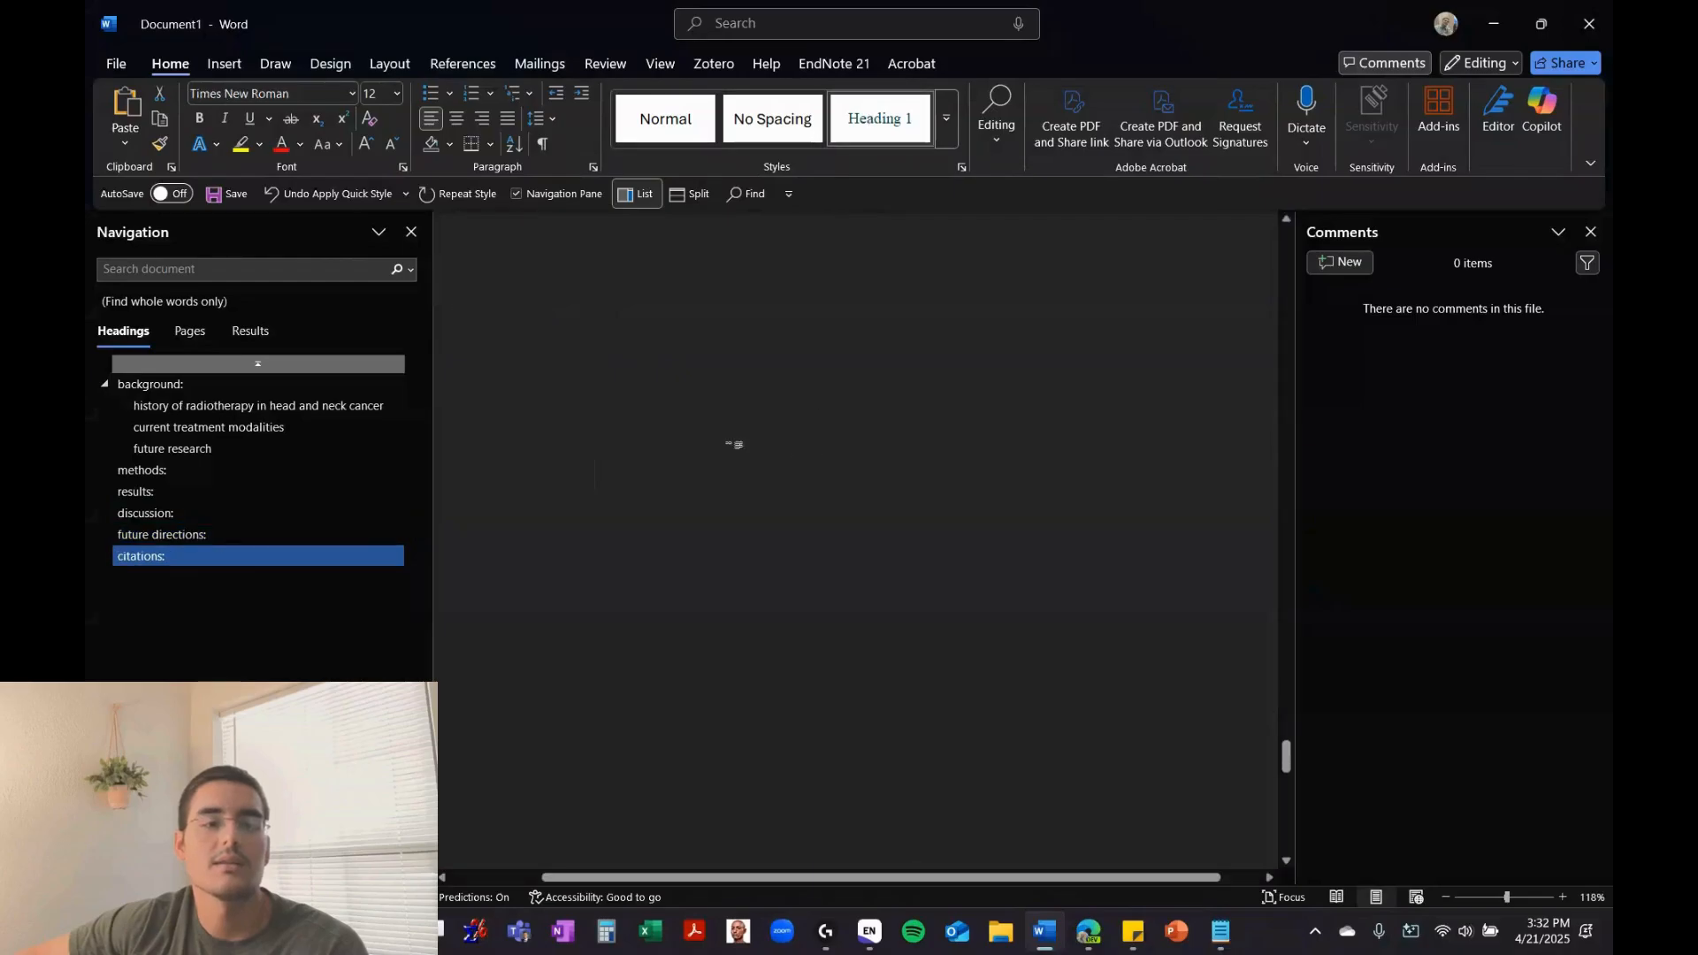
scroll(676, 432, "down", 5)
left_click_drag(578, 354, 457, 354)
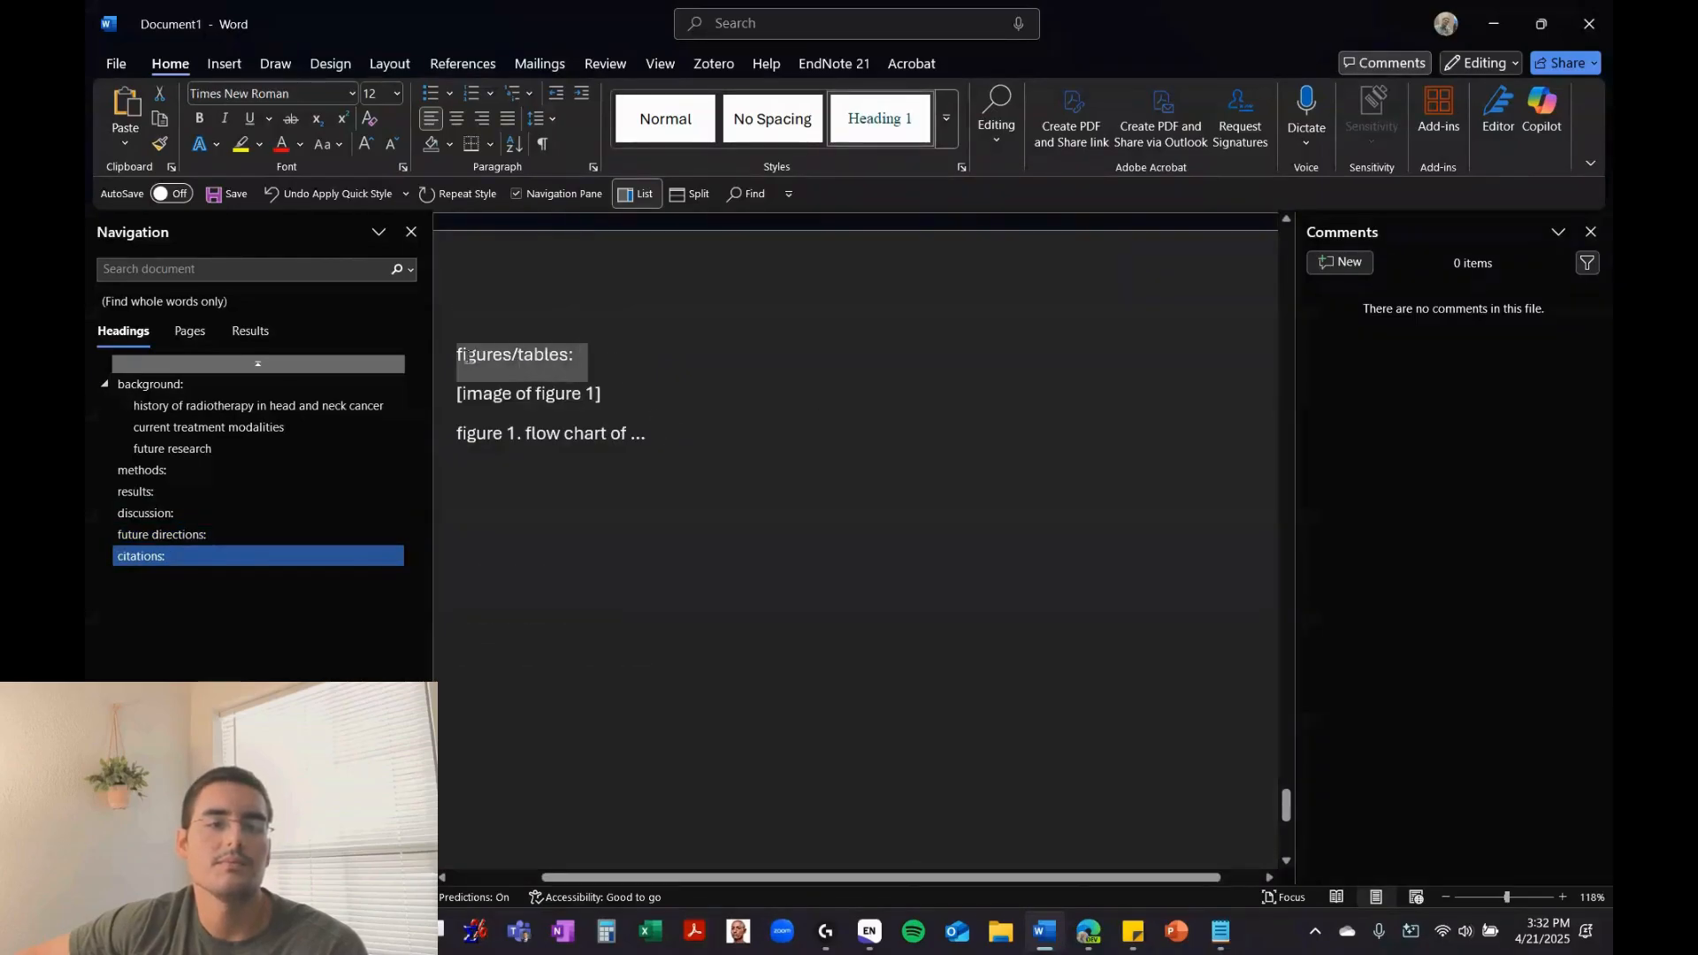
left_click(880, 118)
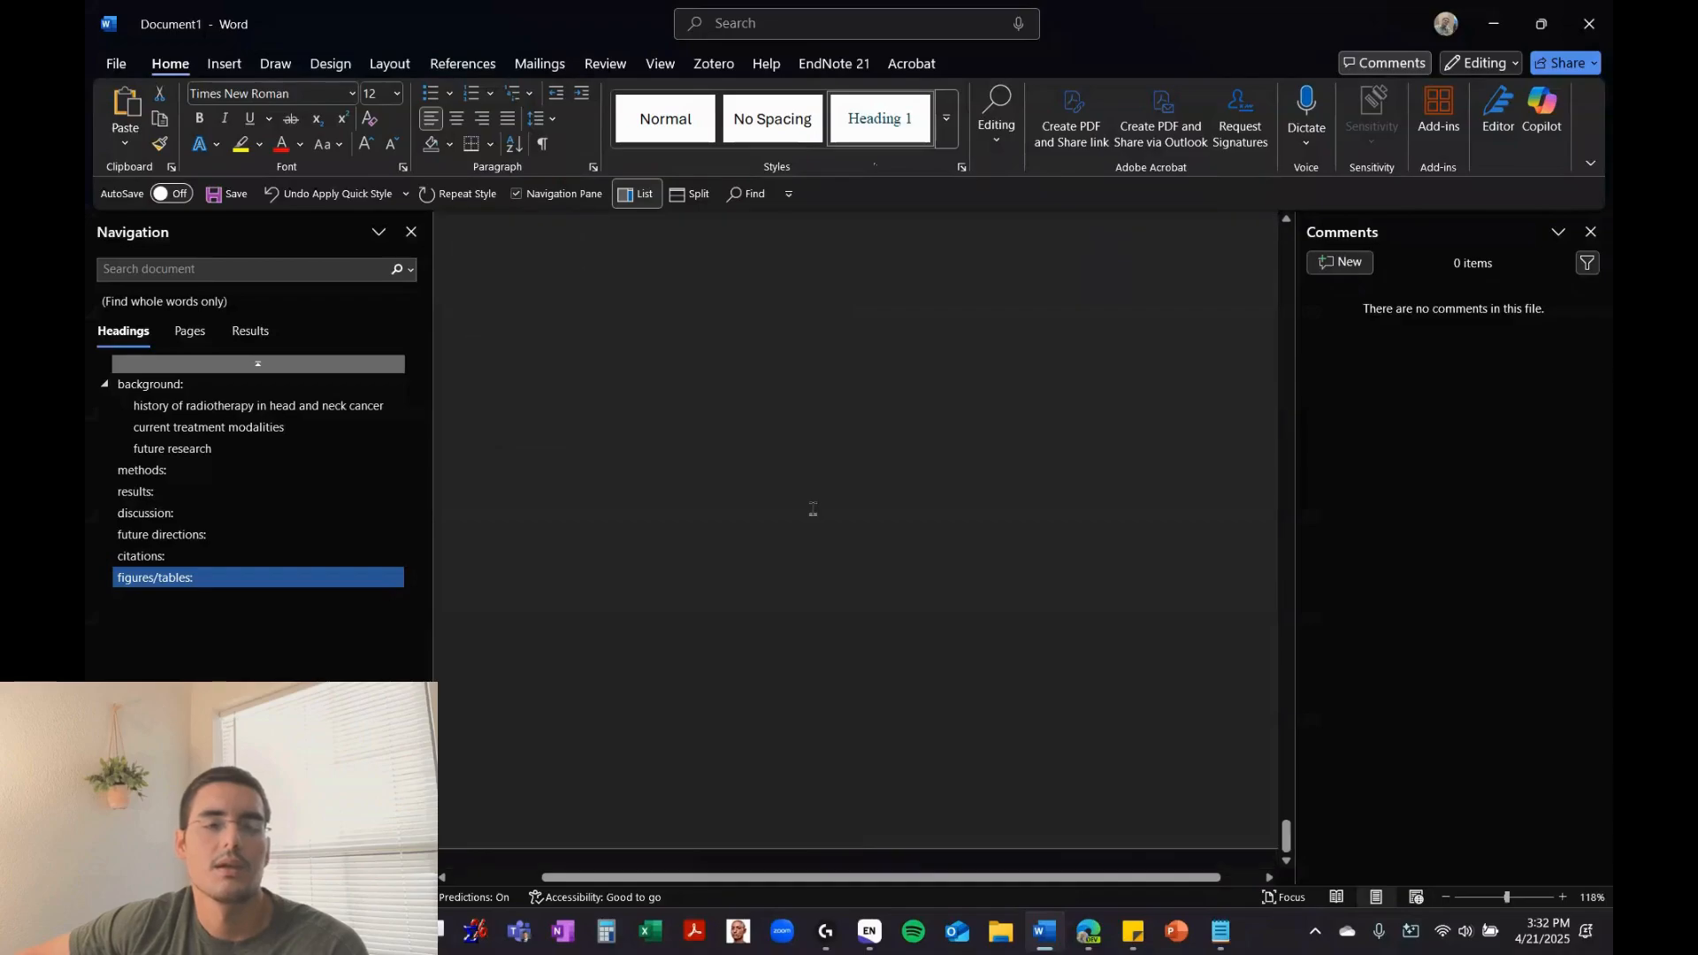
Apply the Heading 1 style to the "abbreviations:" line on the page before the background section
scroll(814, 513, "up", 3)
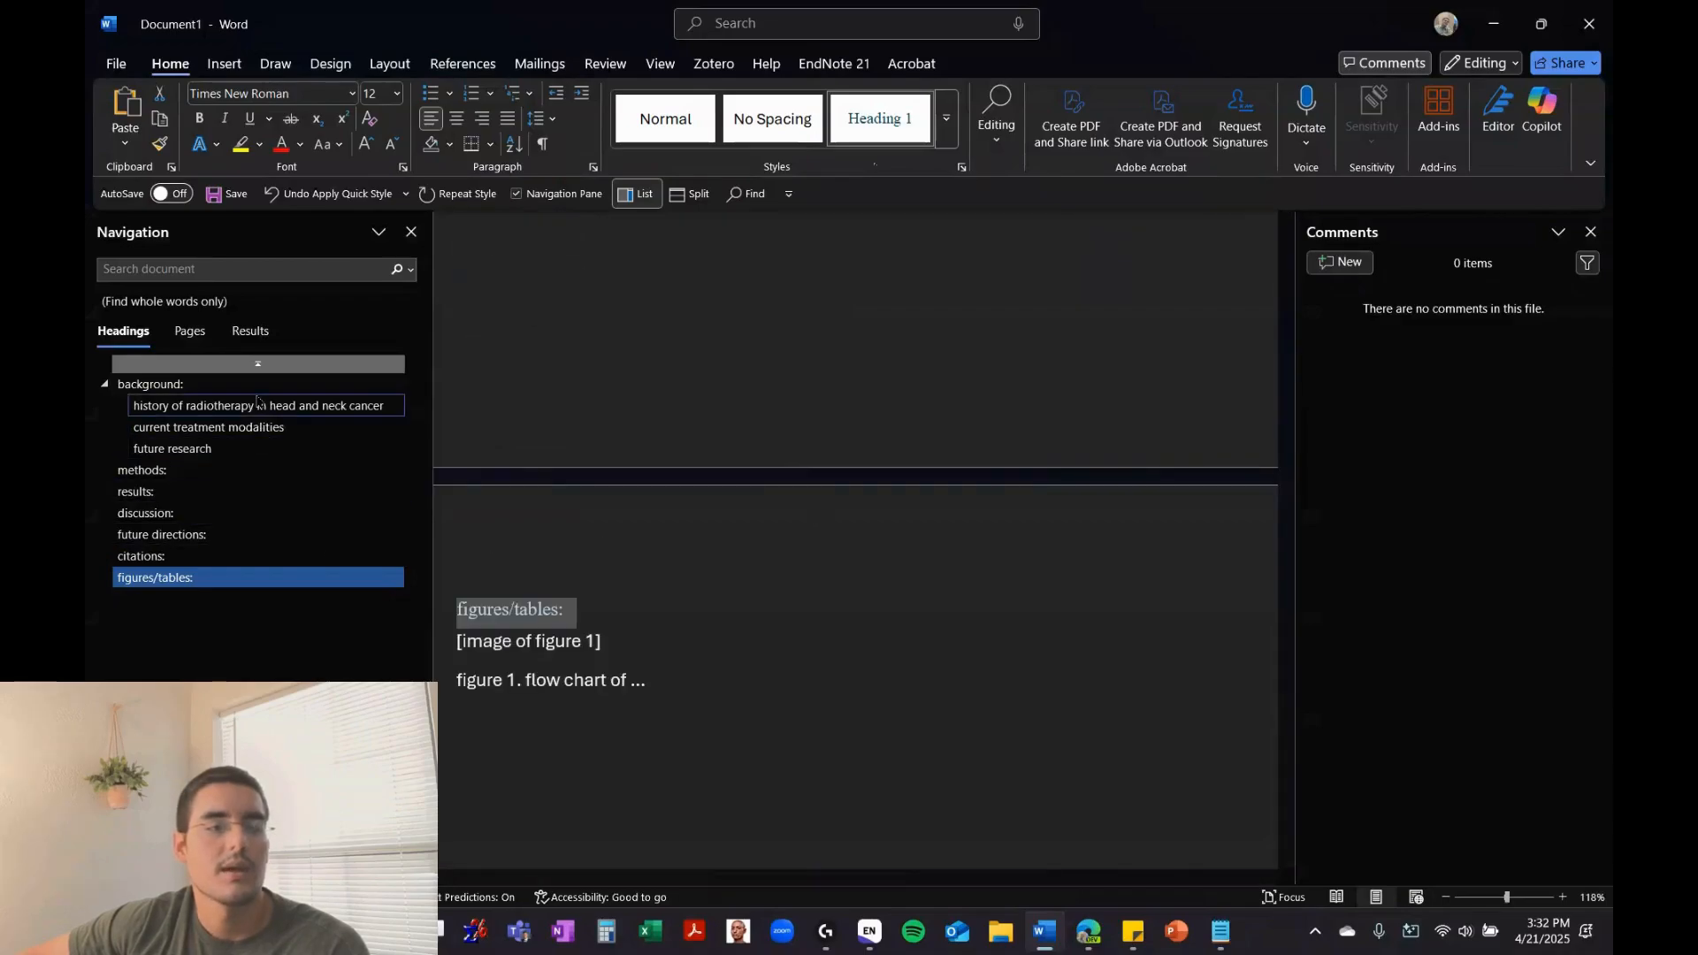
left_click(159, 386)
scroll(725, 389, "up", 10)
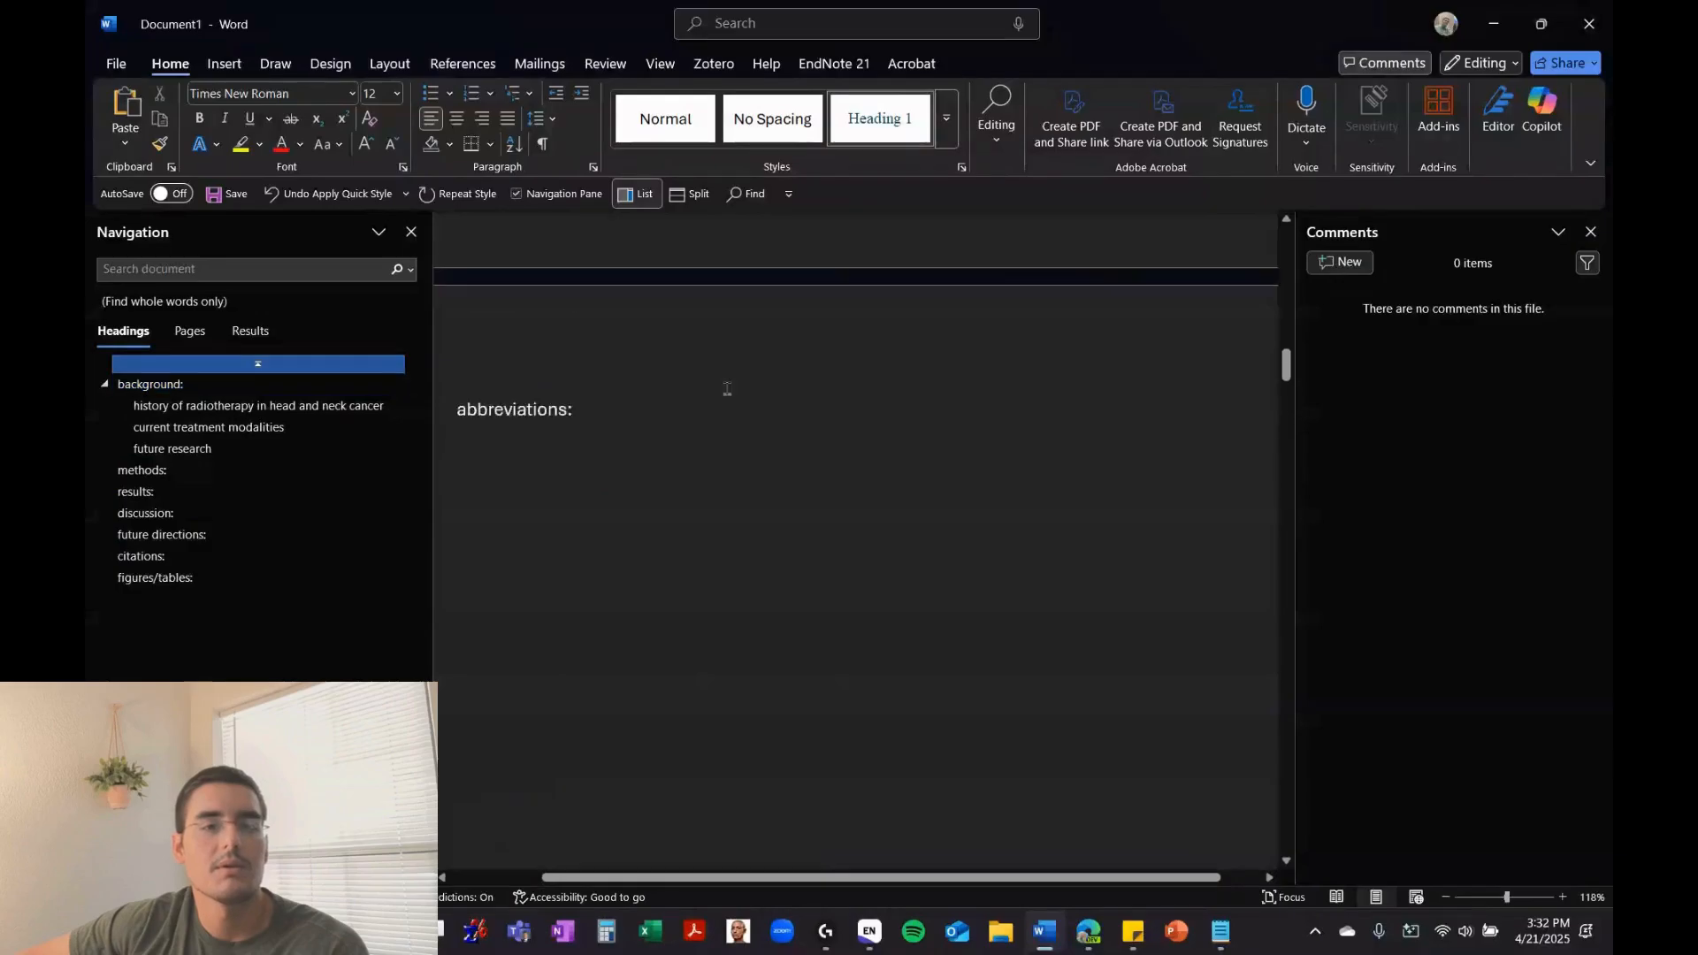
left_click_drag(592, 643, 456, 633)
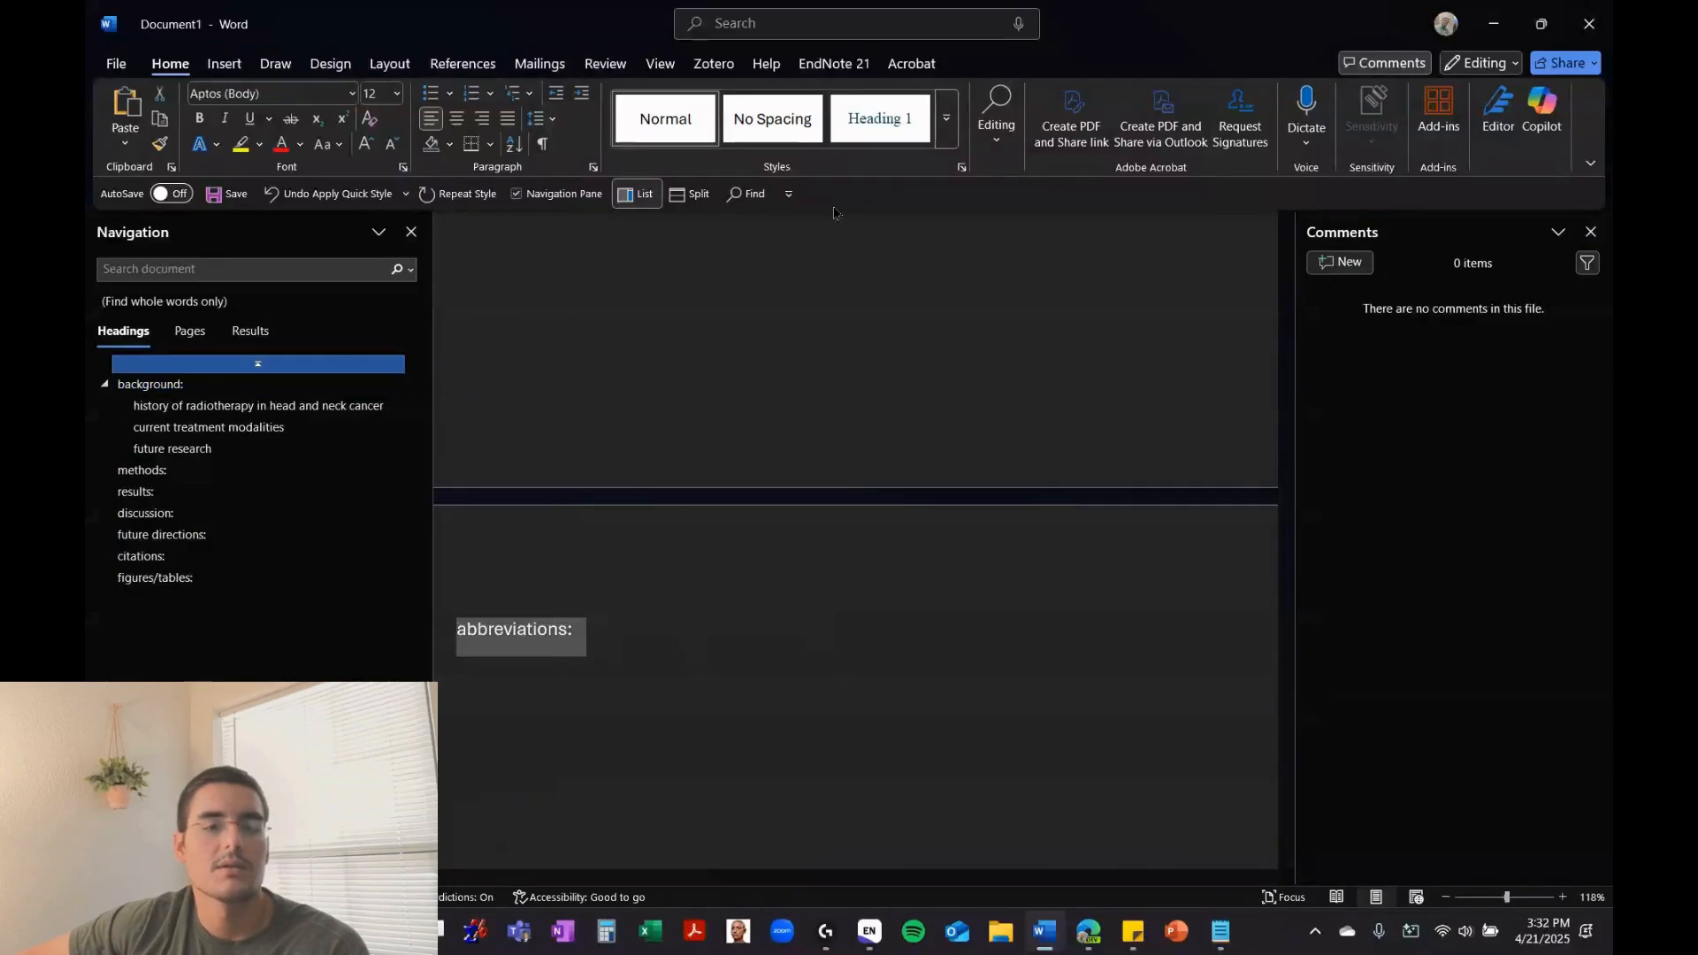
left_click(880, 119)
Insert a "Title page" line above "Title" at the very start of the document and apply the Heading 1 style to it
scroll(771, 426, "up", 5)
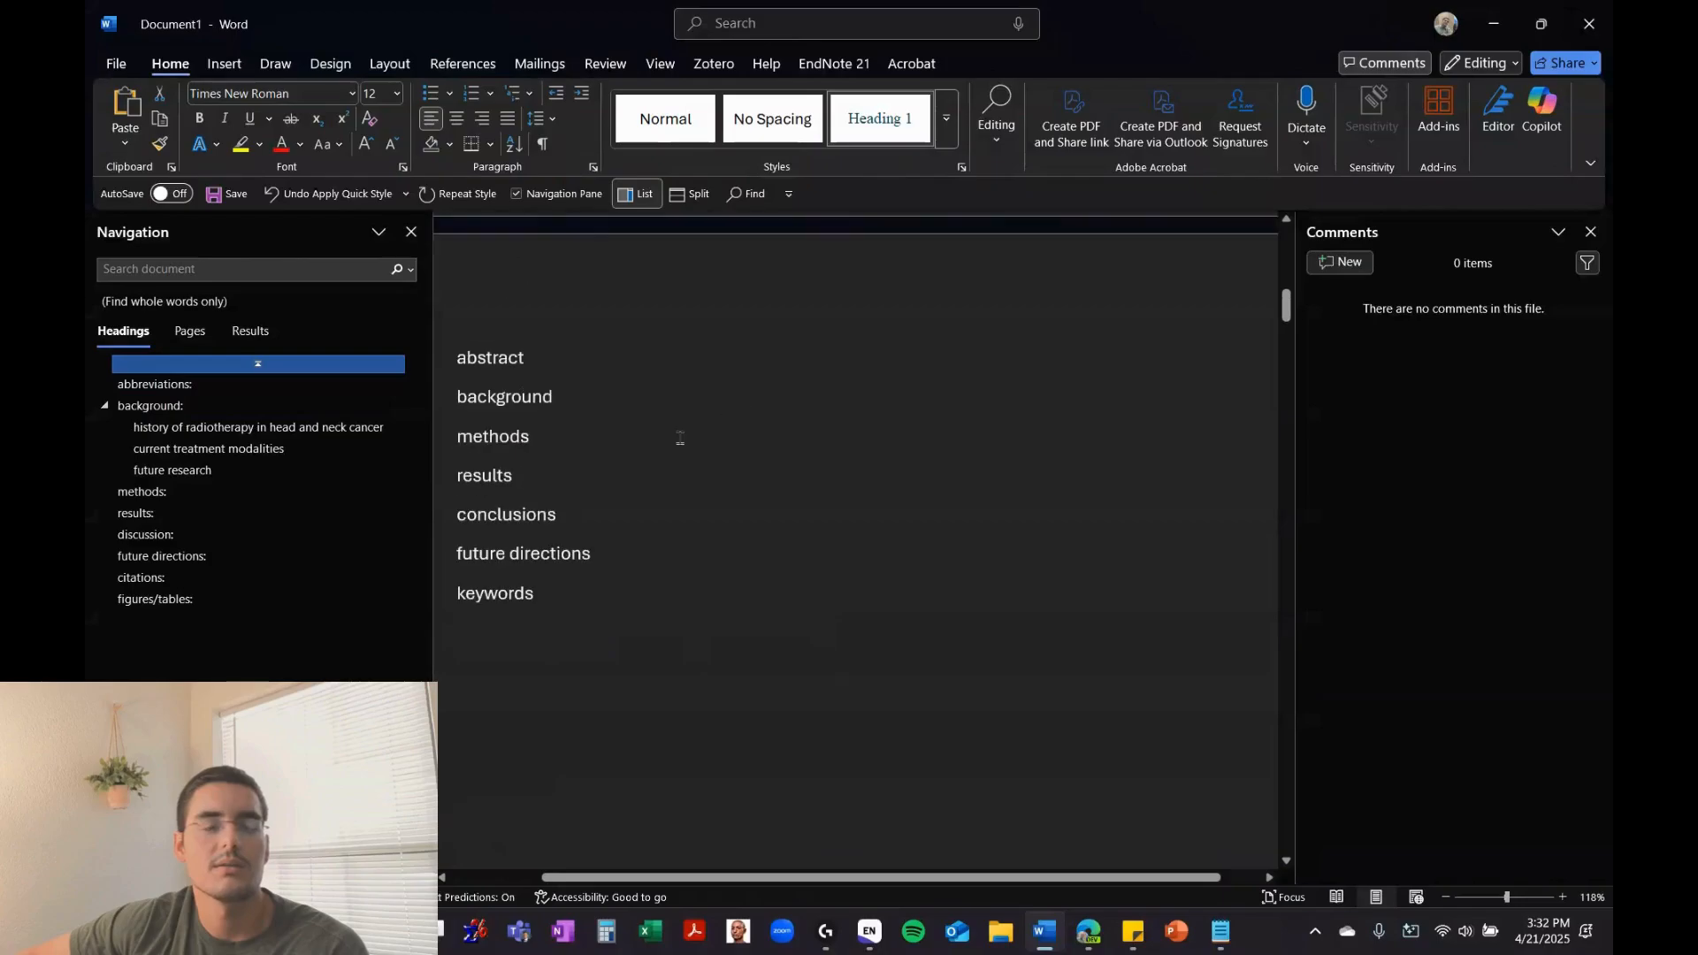
left_click(628, 347)
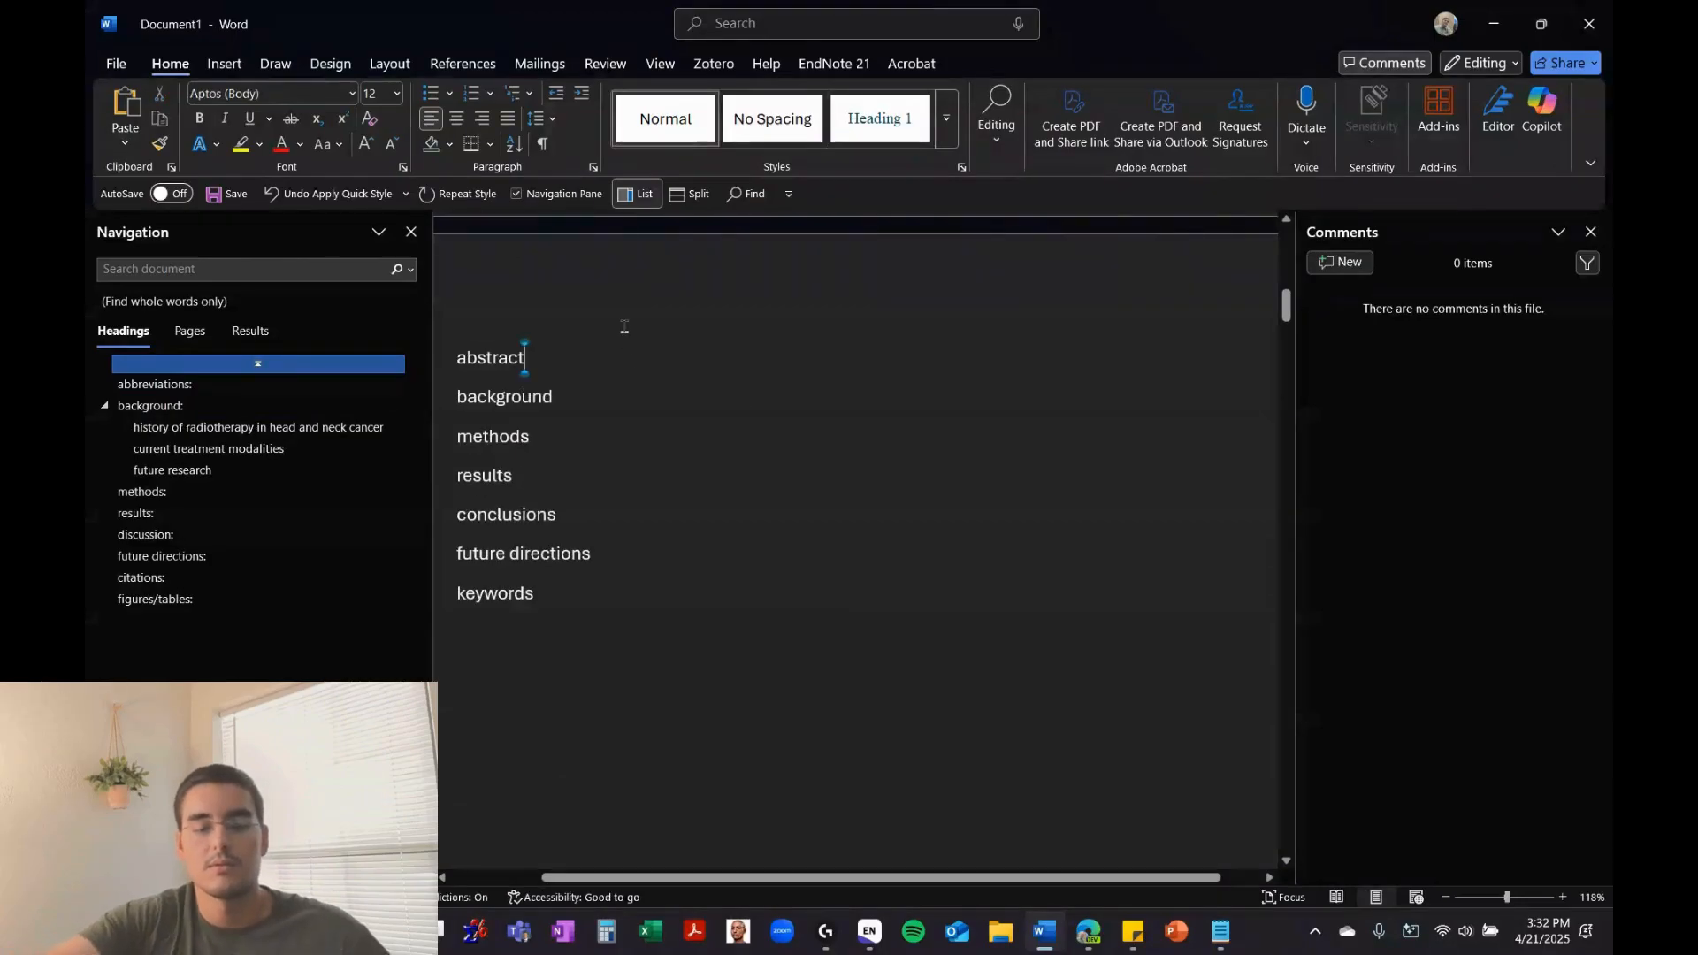
key("ctrl+Home")
key("Return")
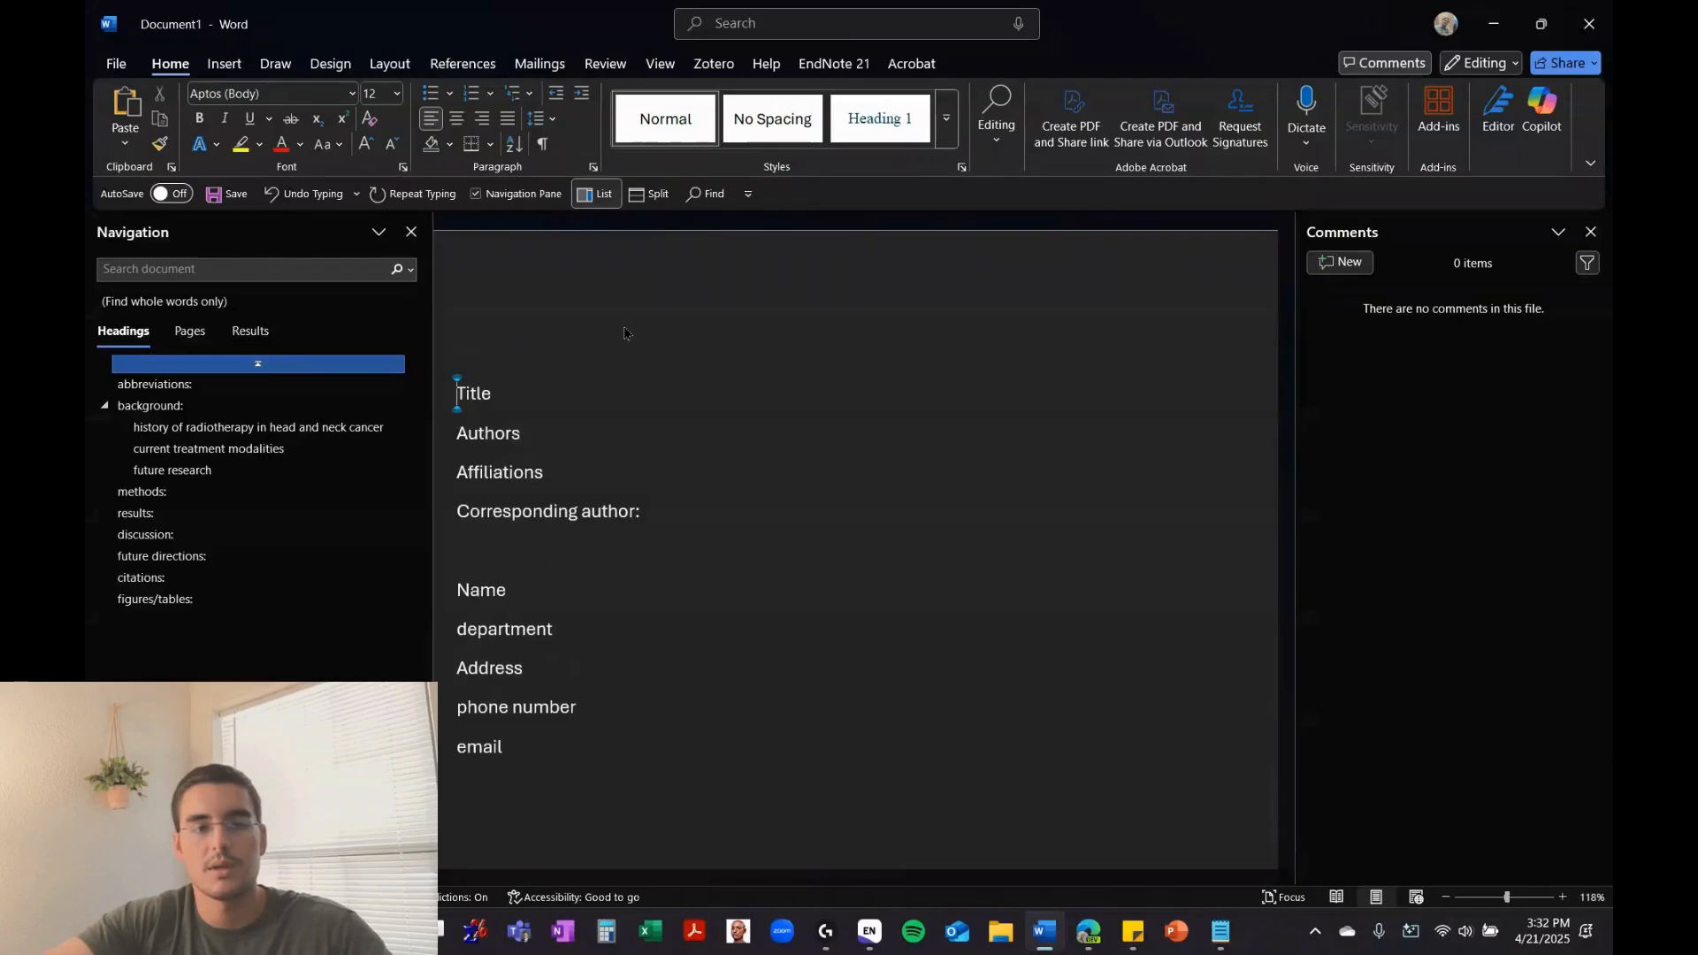
key("Up")
type("Title p")
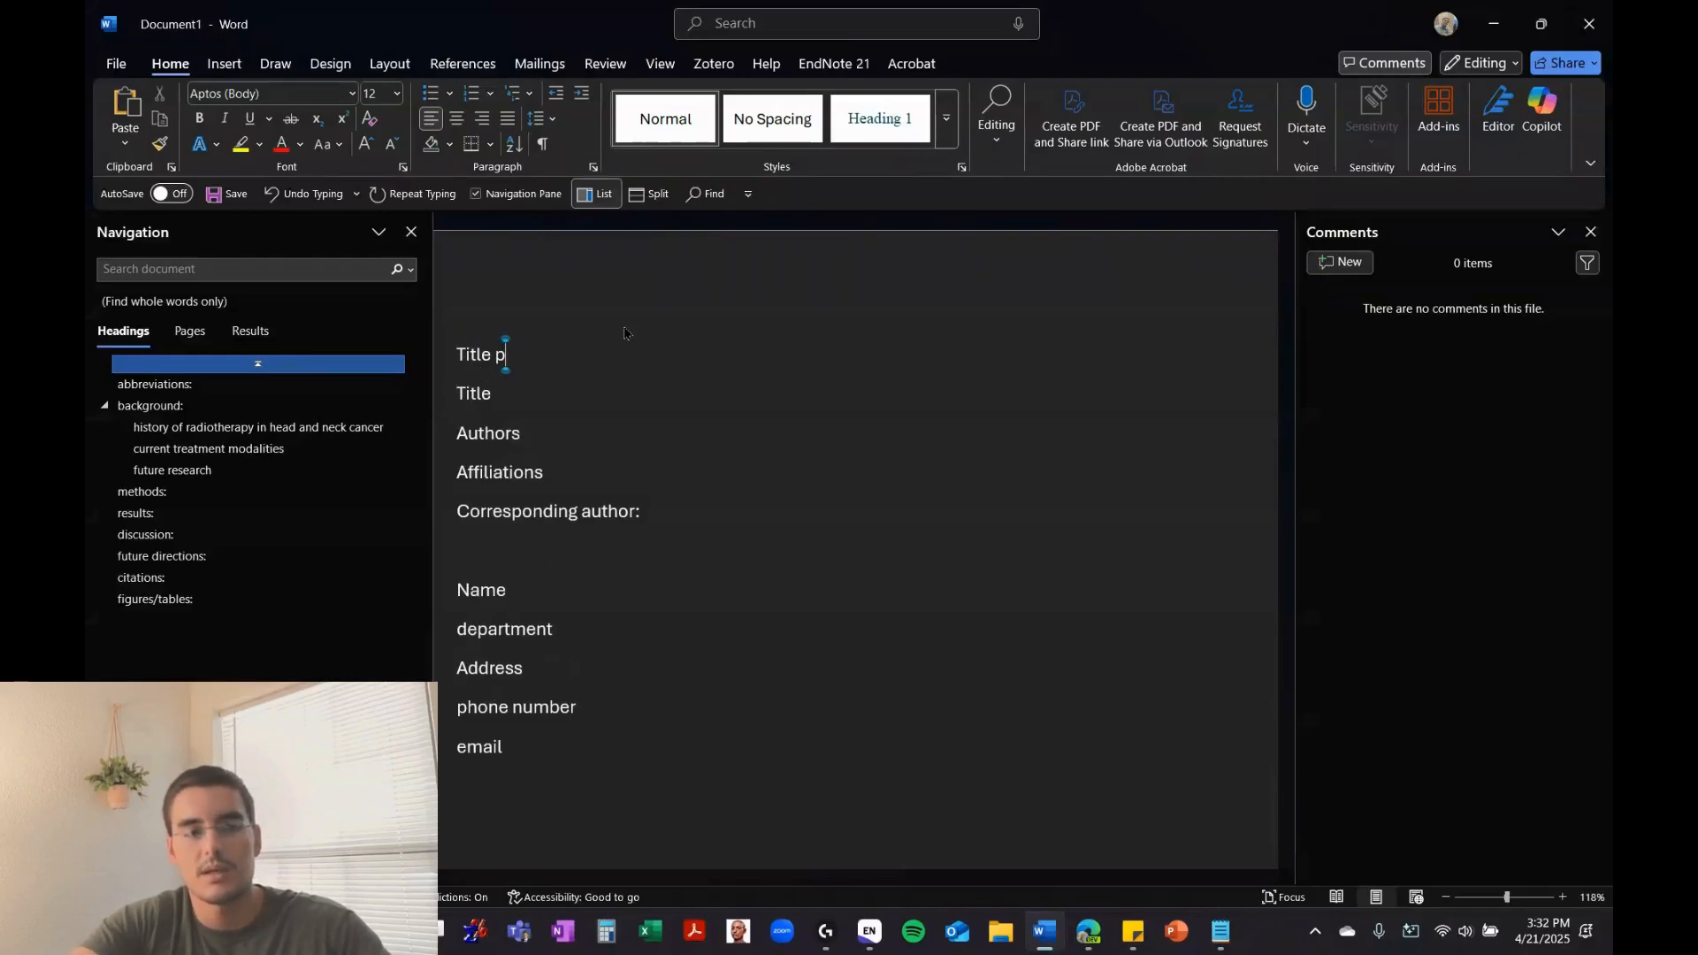
type("age")
key("shift+Home")
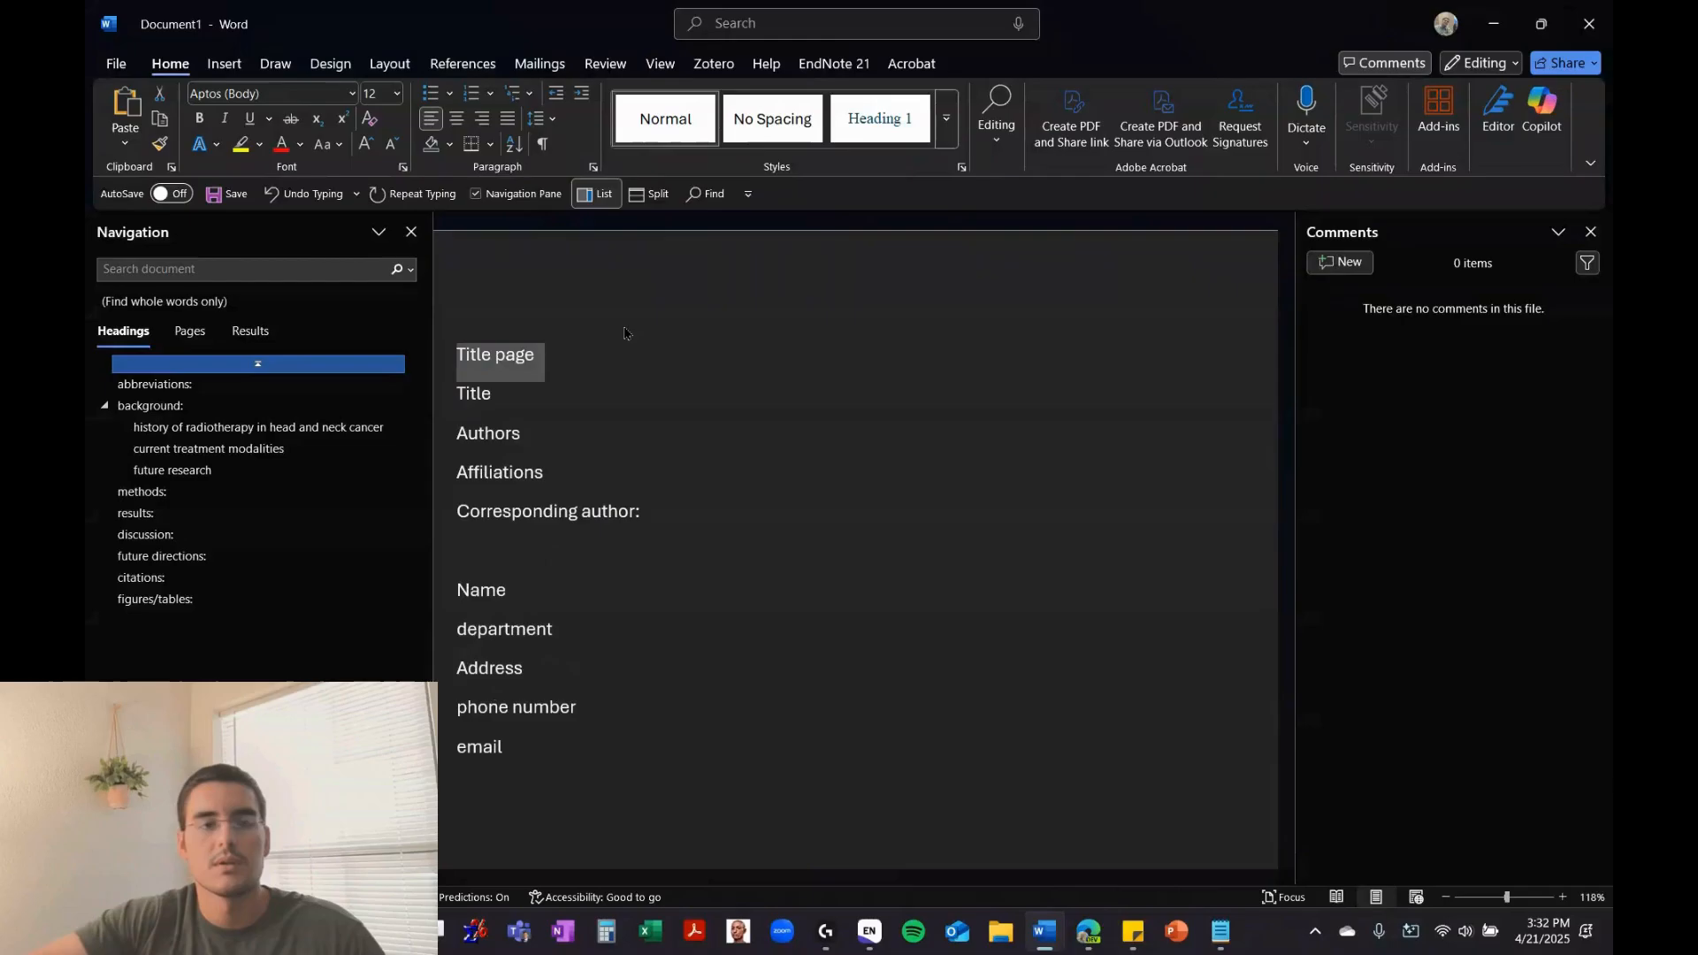
left_click(876, 119)
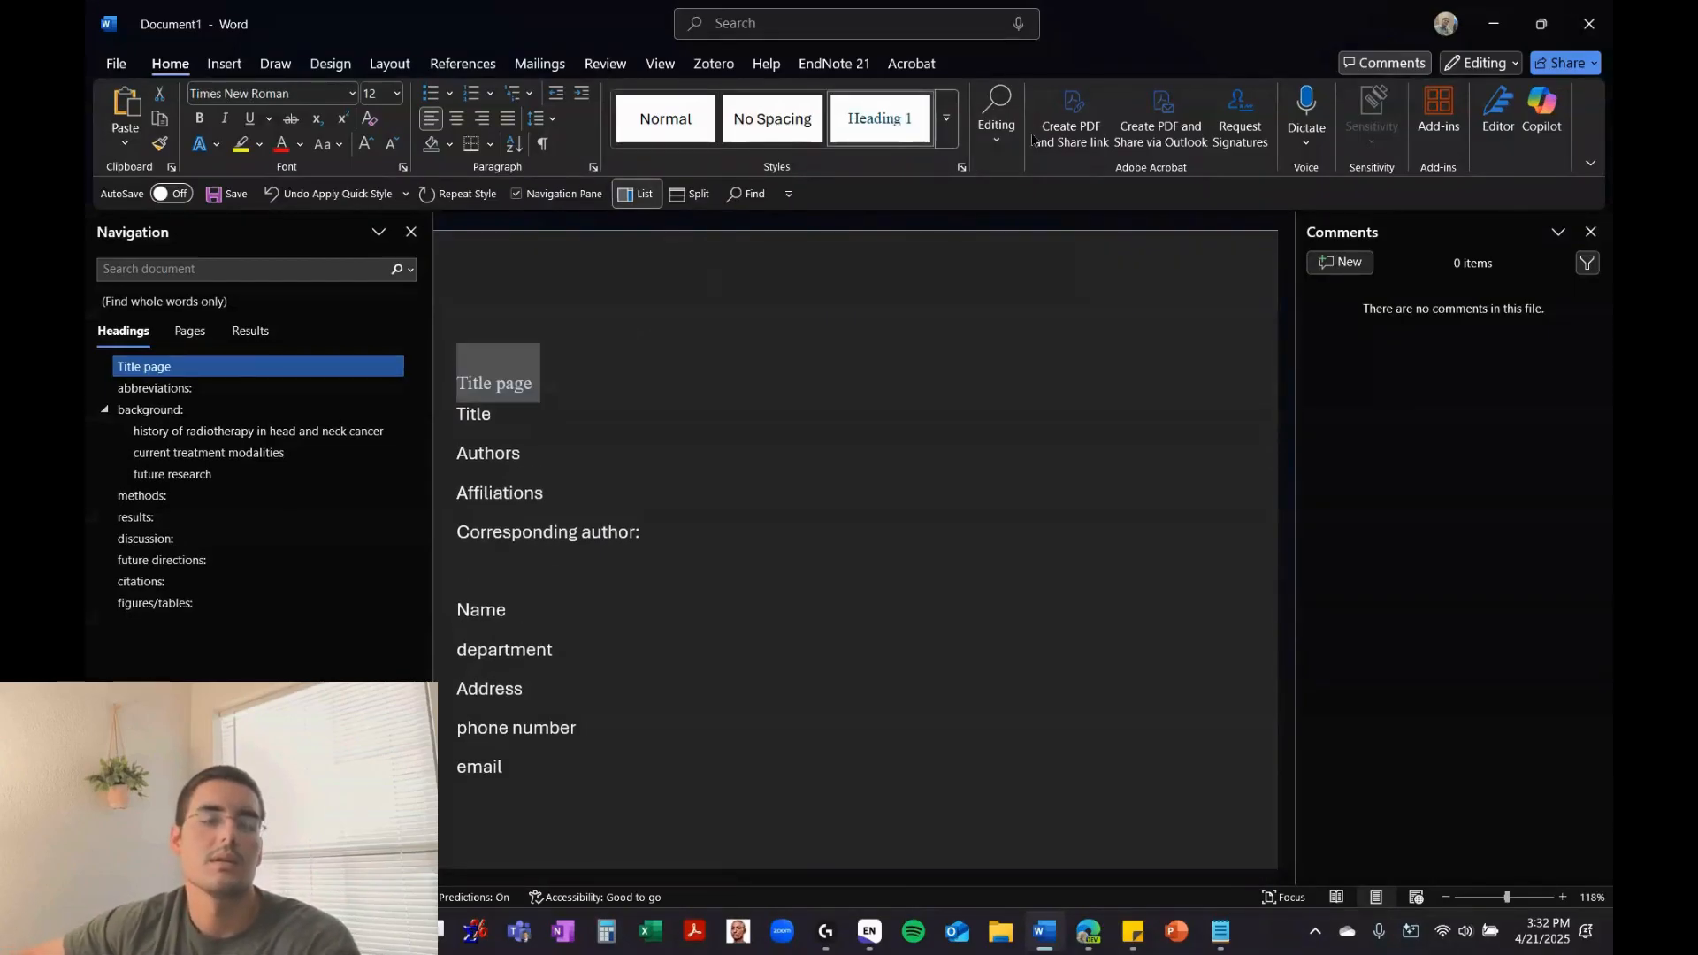
Apply the Heading 2 style to the "Title" line directly below the "Title page" heading
left_click(492, 414)
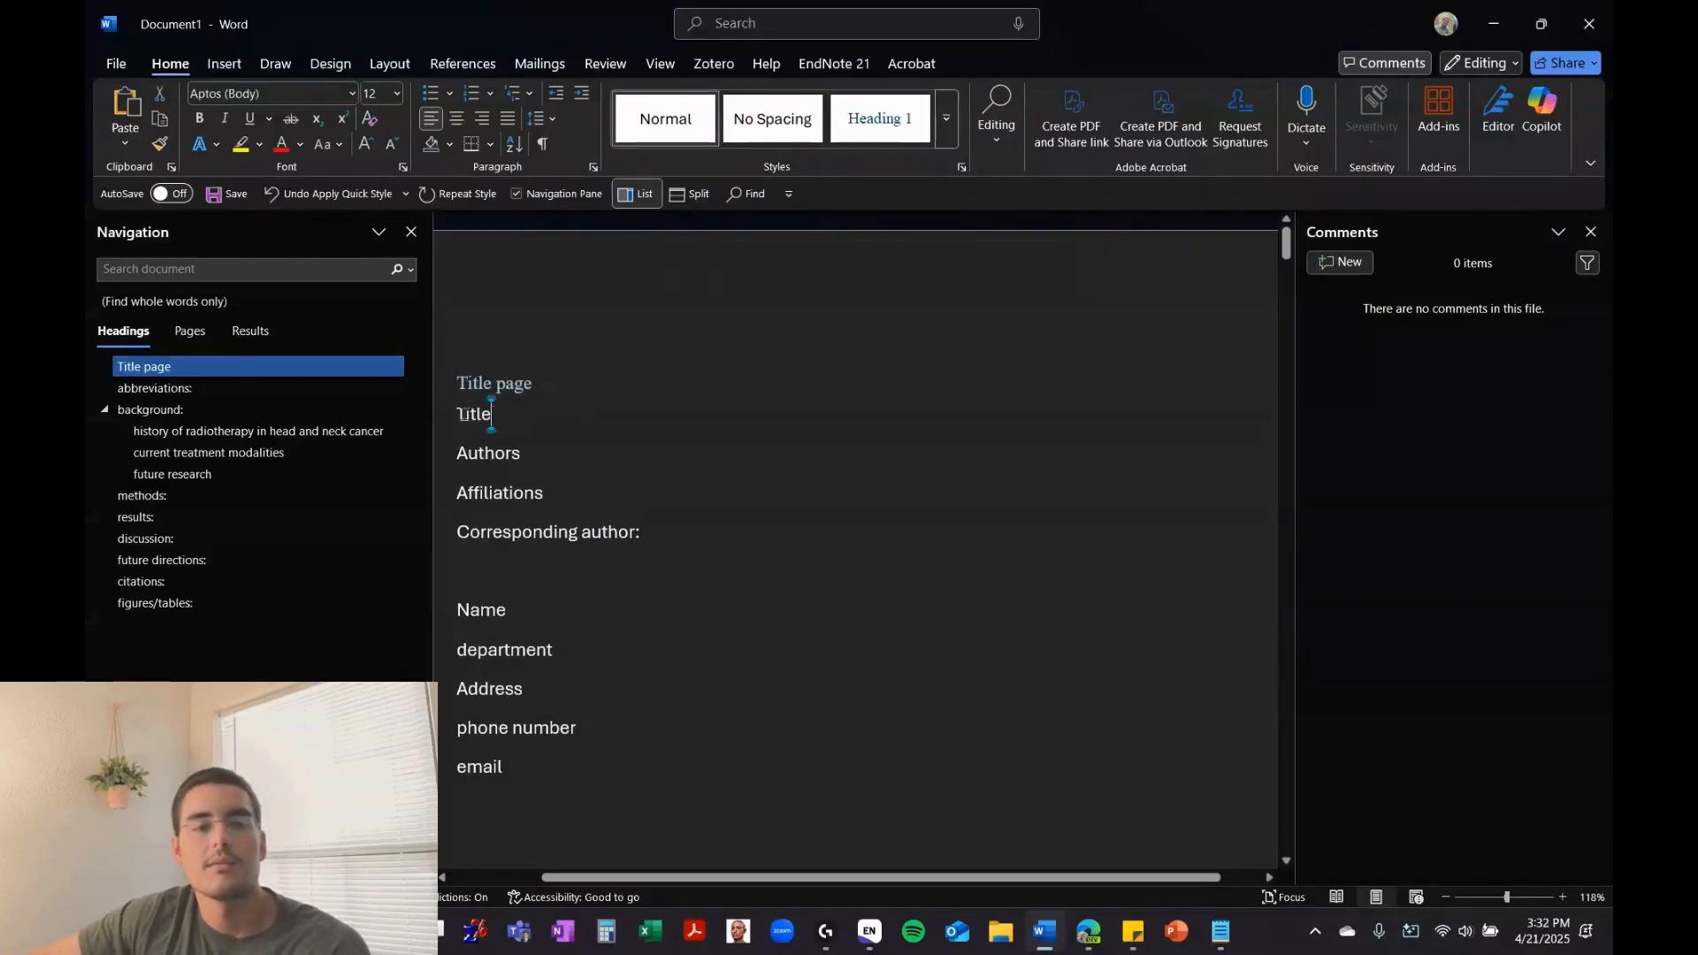
double_click(482, 414)
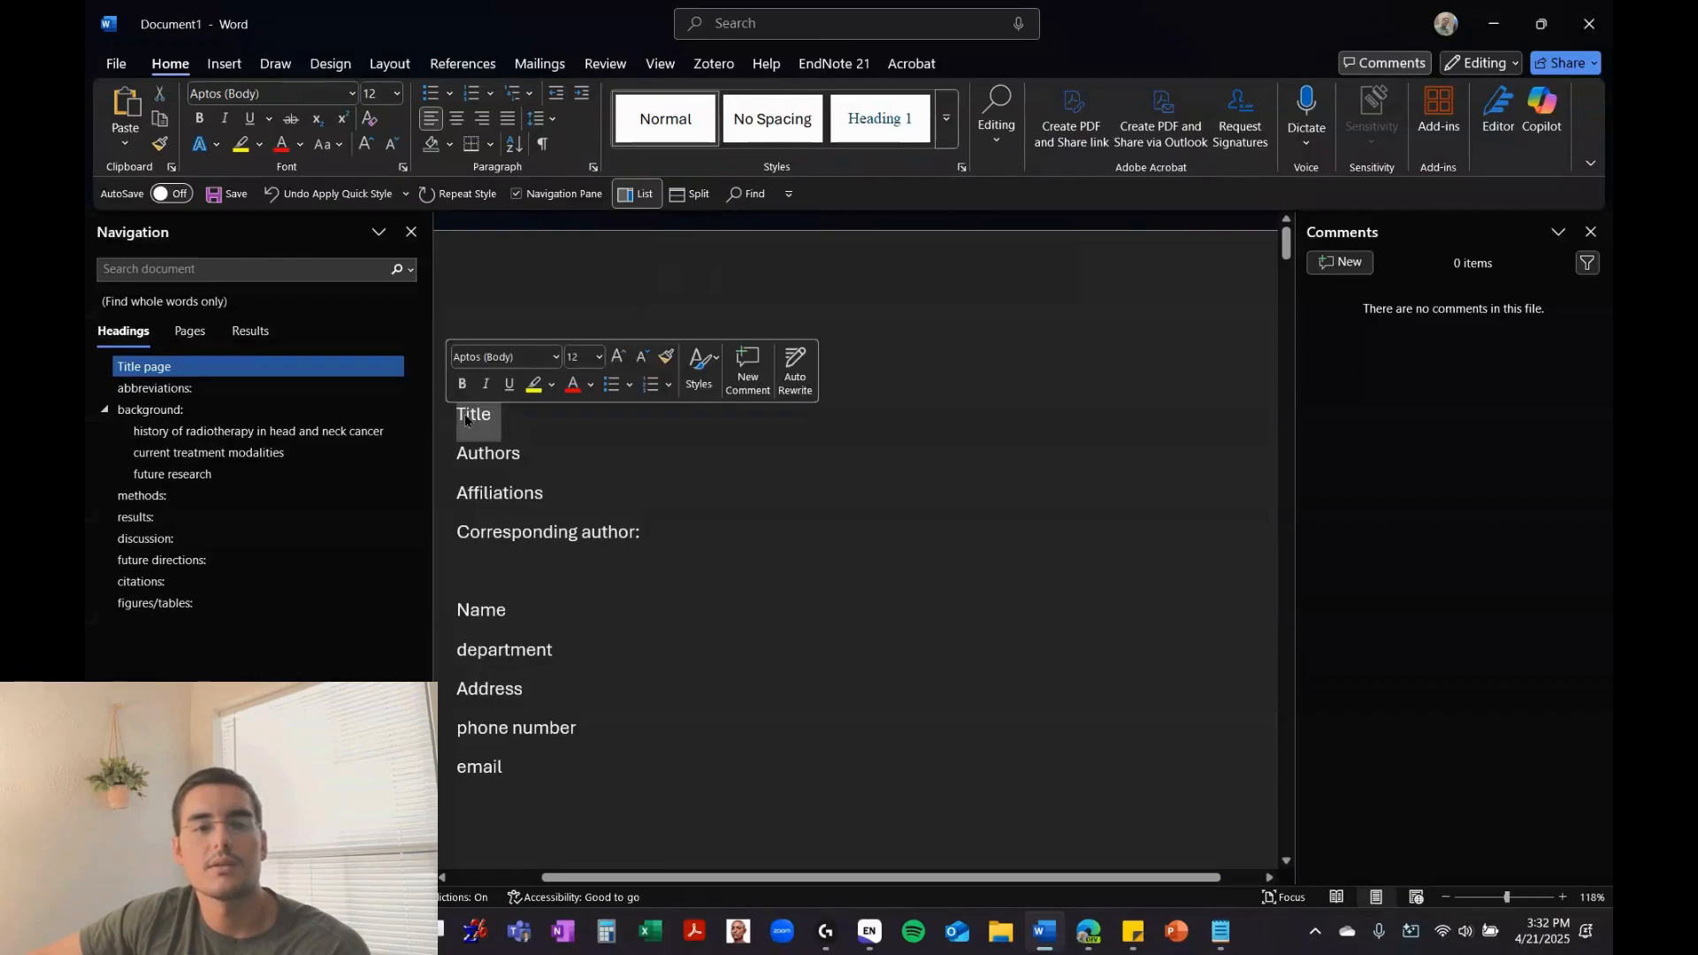
left_click(946, 118)
left_click(971, 137)
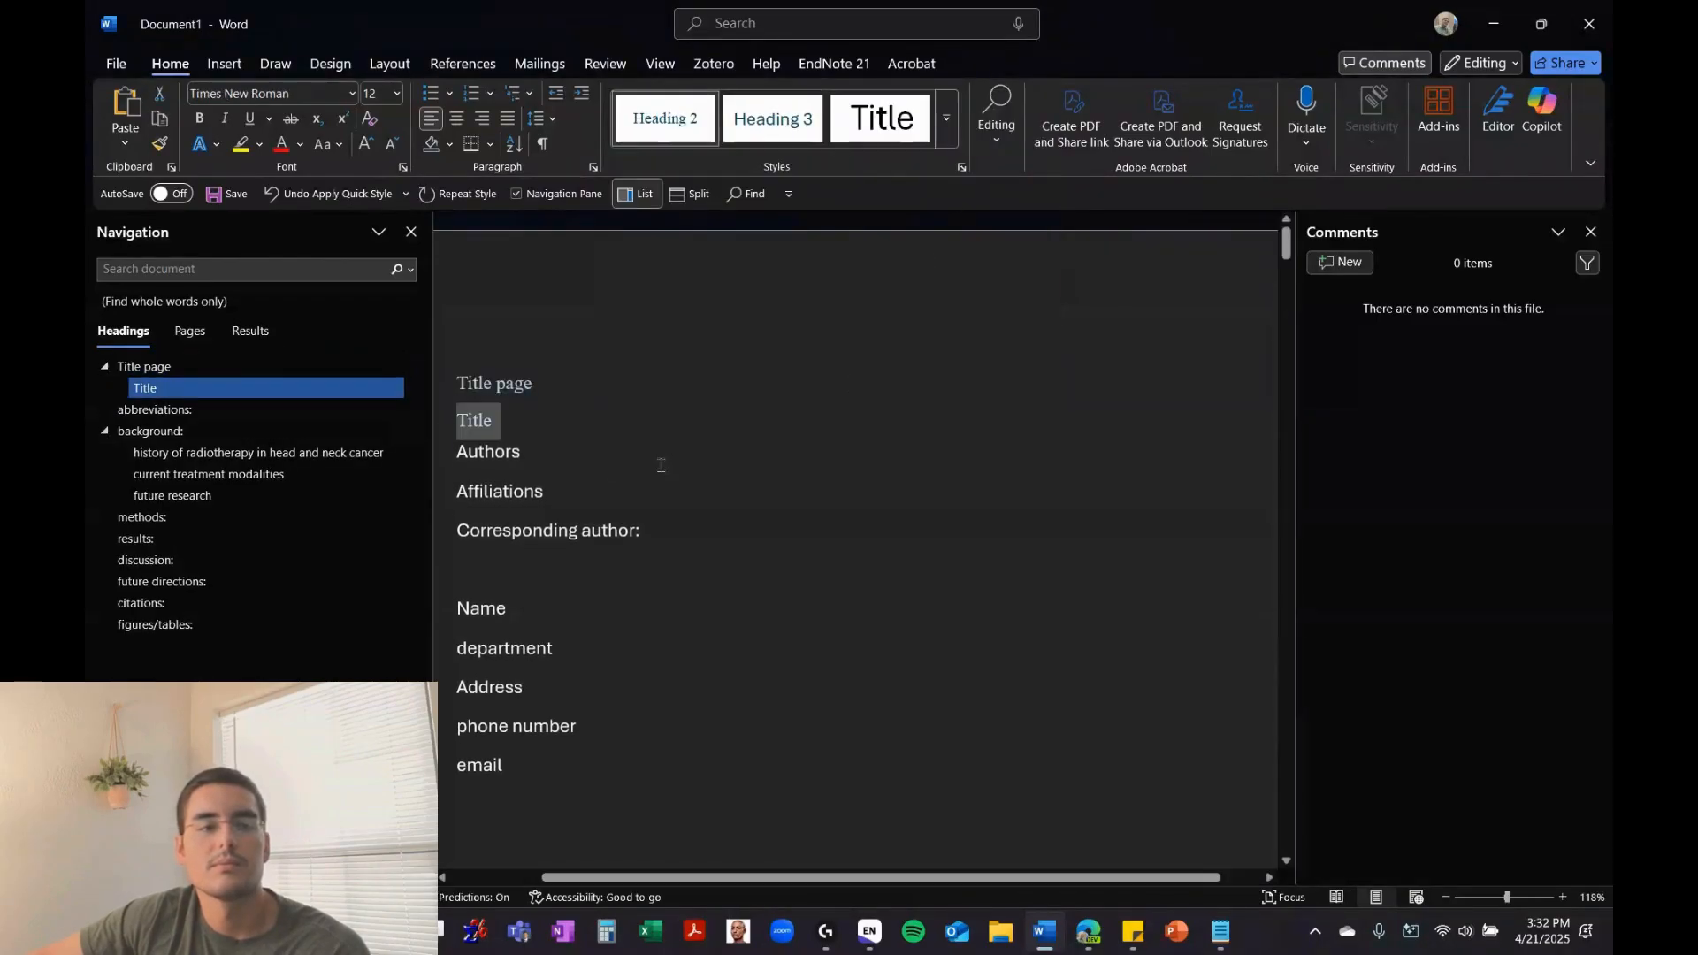
Apply the Heading 2 style to the "Authors", "Affiliations" and "Corresponding author:" lines on the title page
left_click_drag(566, 451, 458, 451)
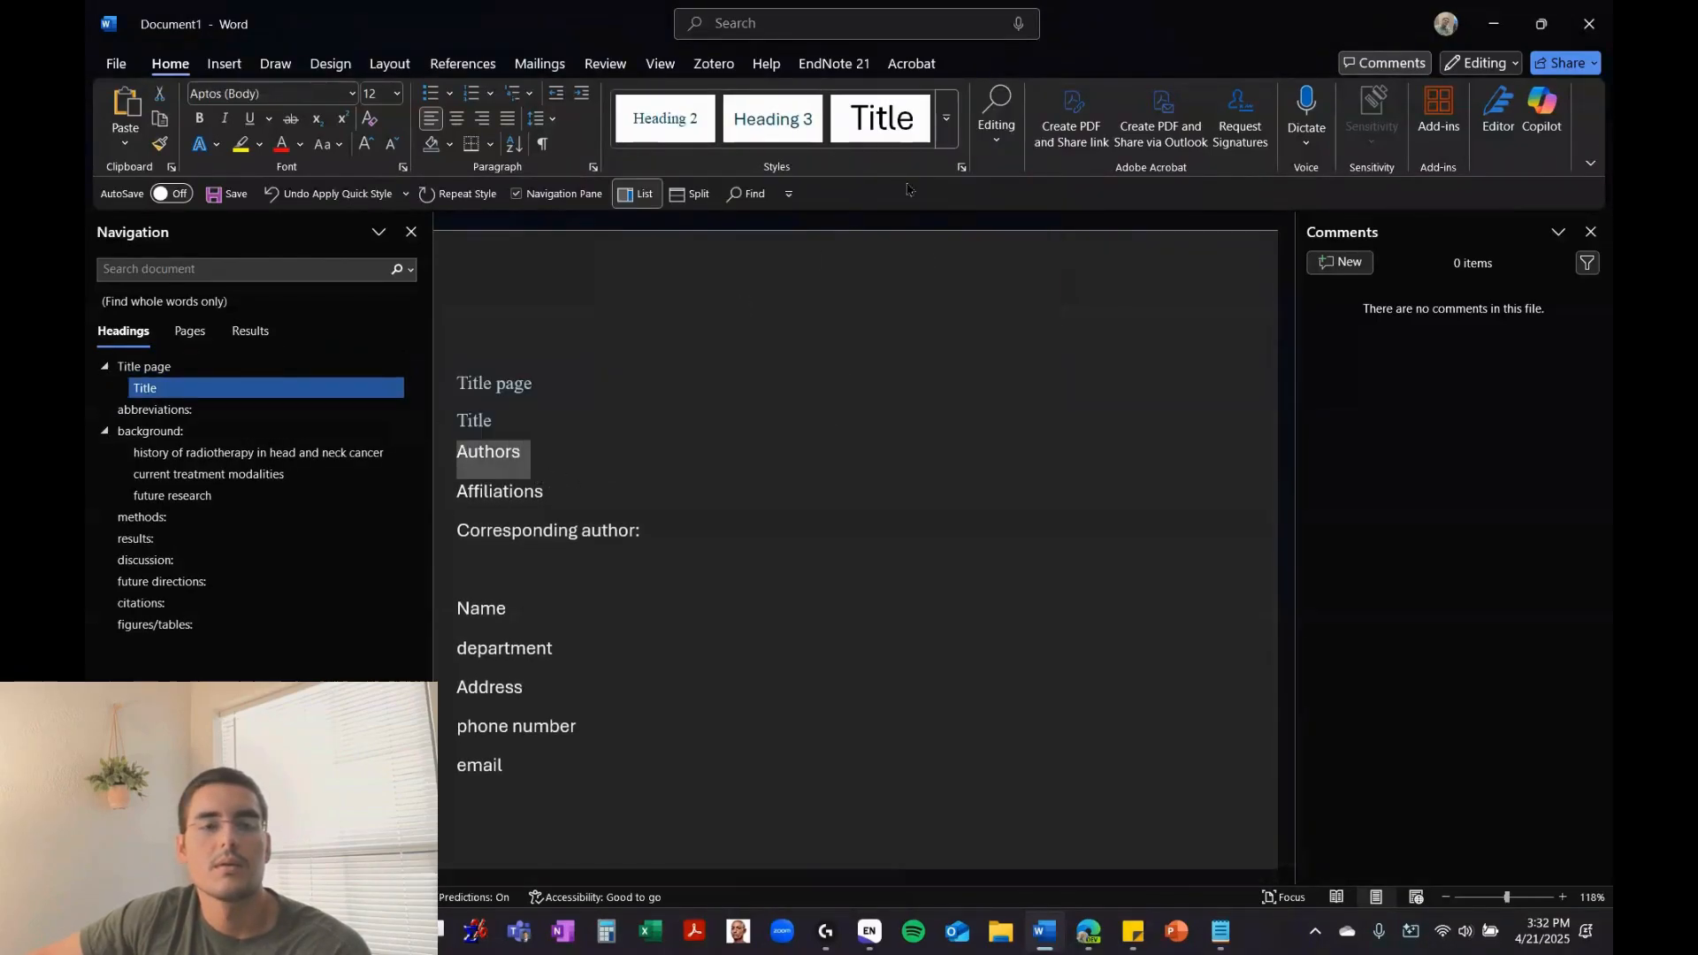
left_click(701, 138)
key("Down")
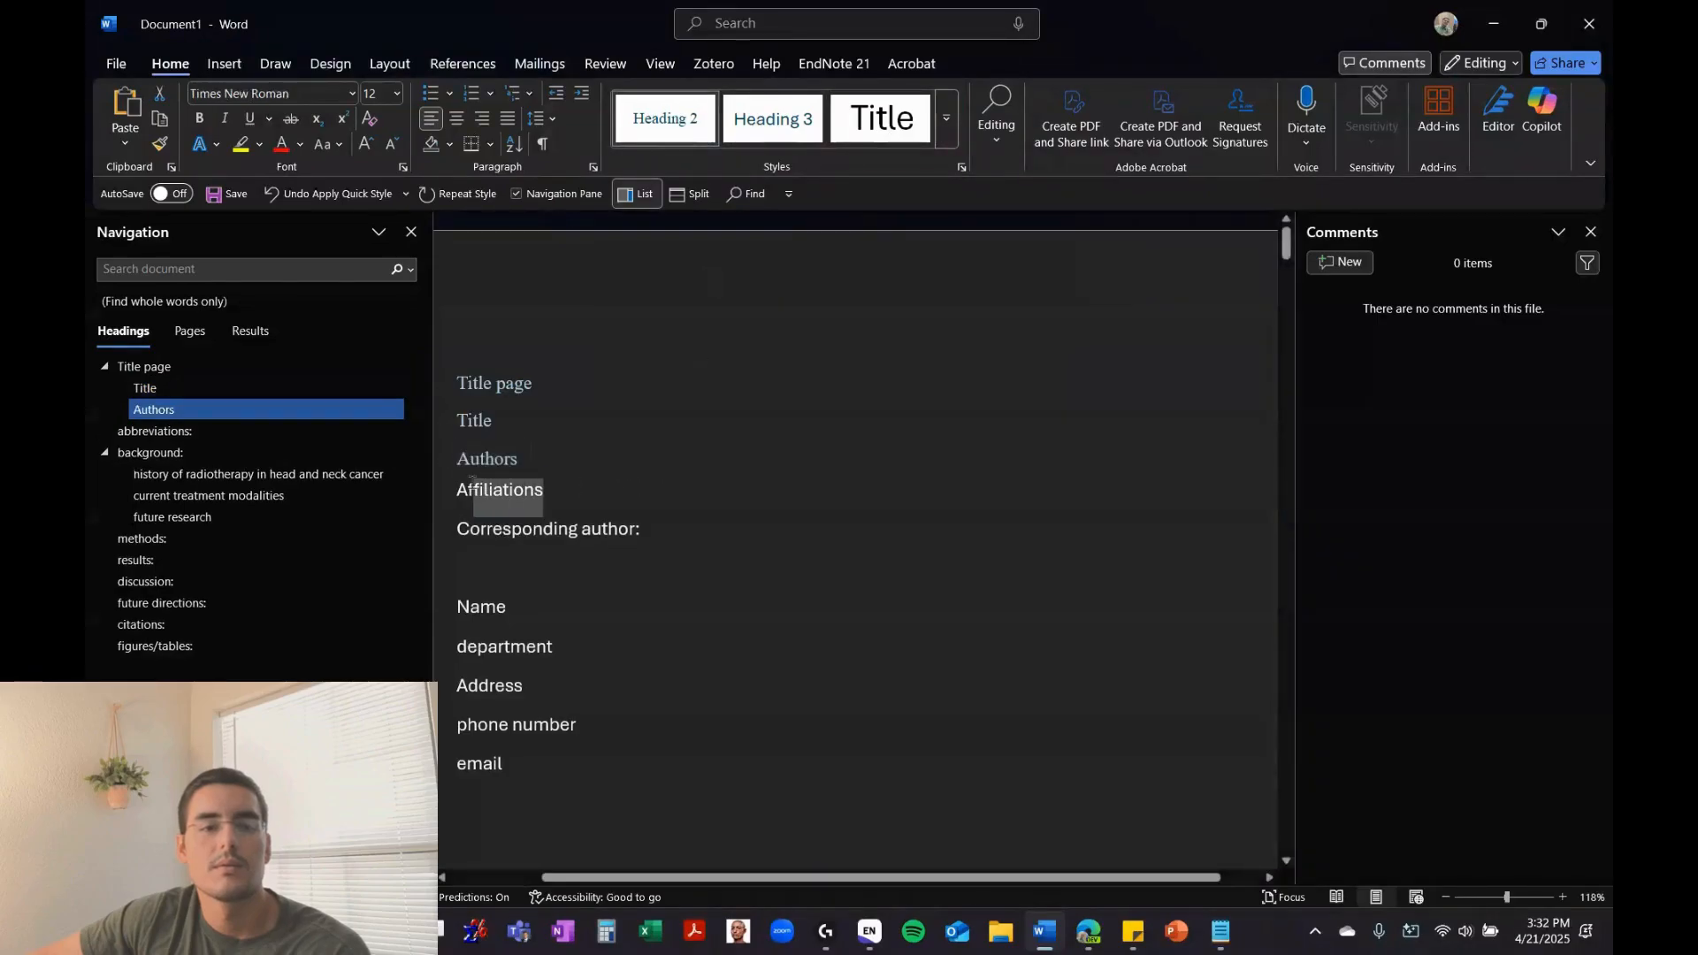
key("shift+Down")
left_click(707, 134)
left_click_drag(671, 546, 458, 530)
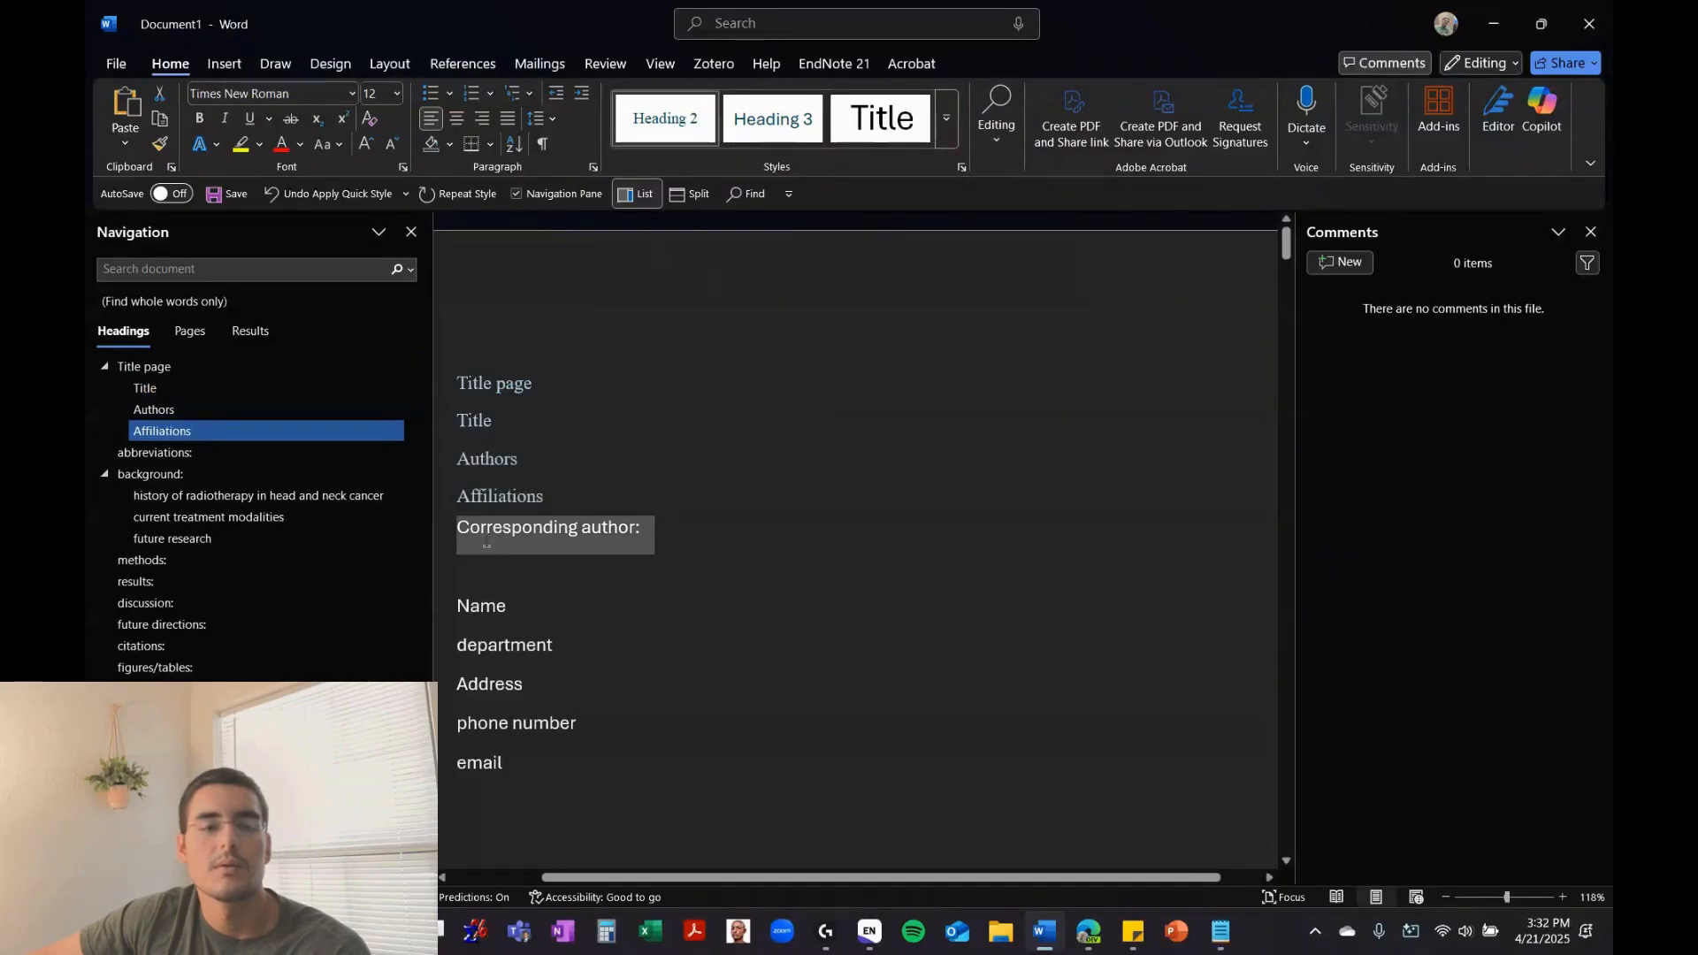
left_click(653, 136)
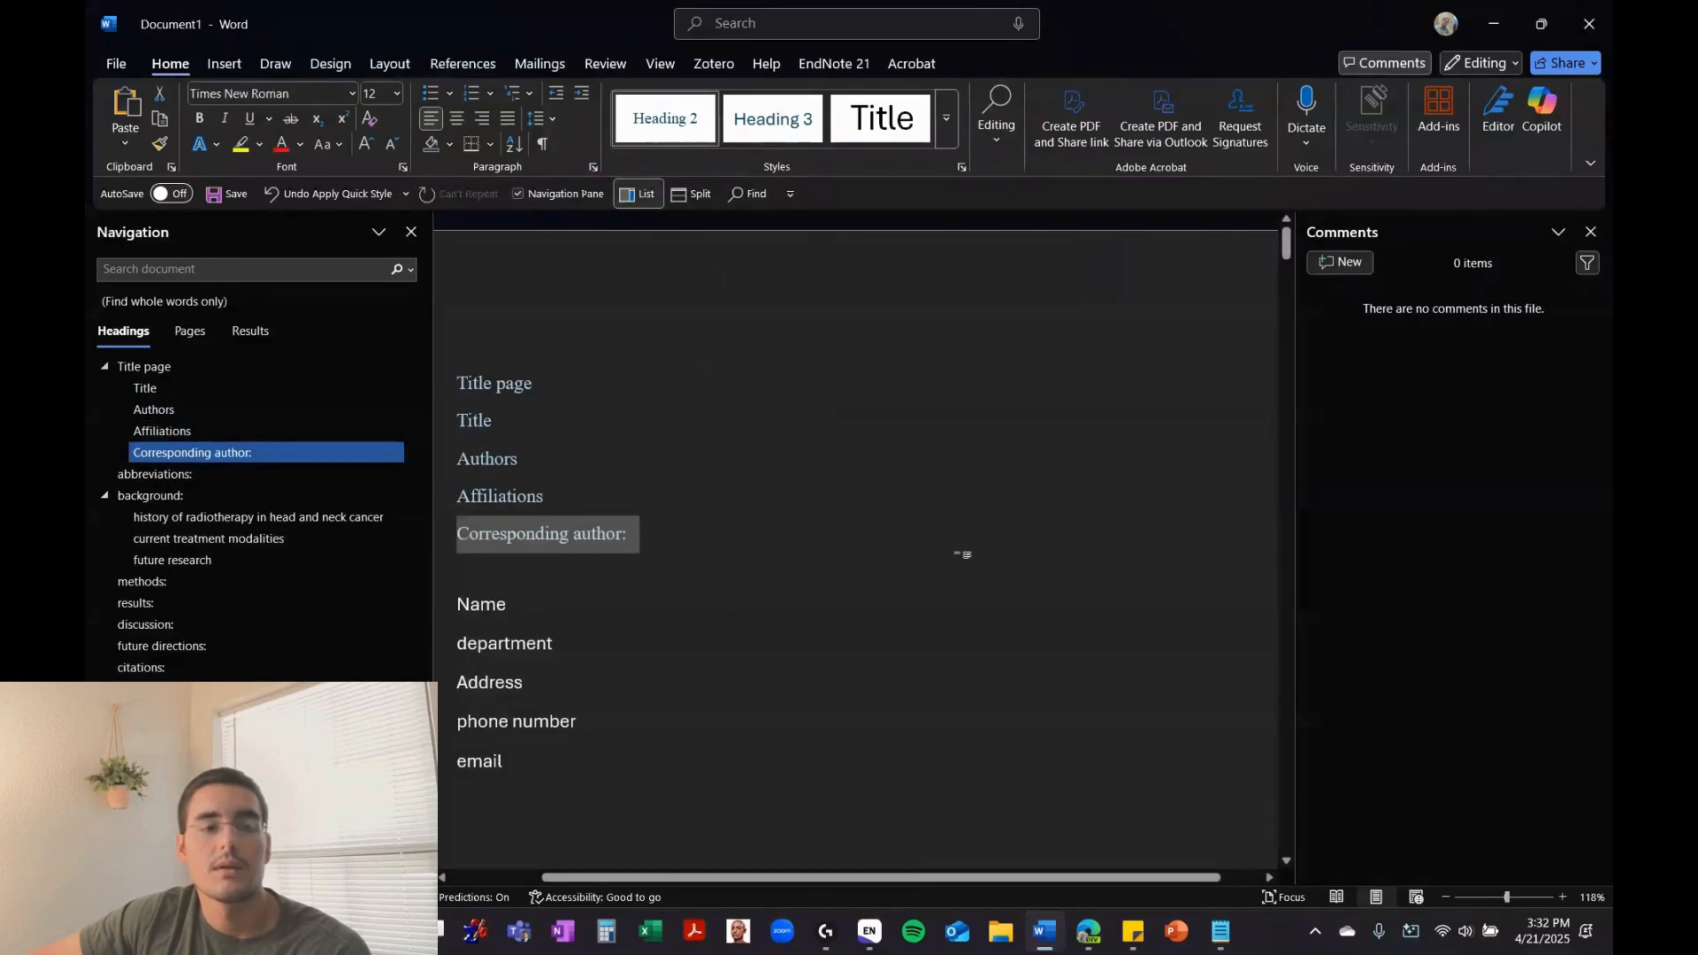
Apply the Heading 1 style to the "abstract" line on the page after the title page
scroll(826, 562, "down", 10)
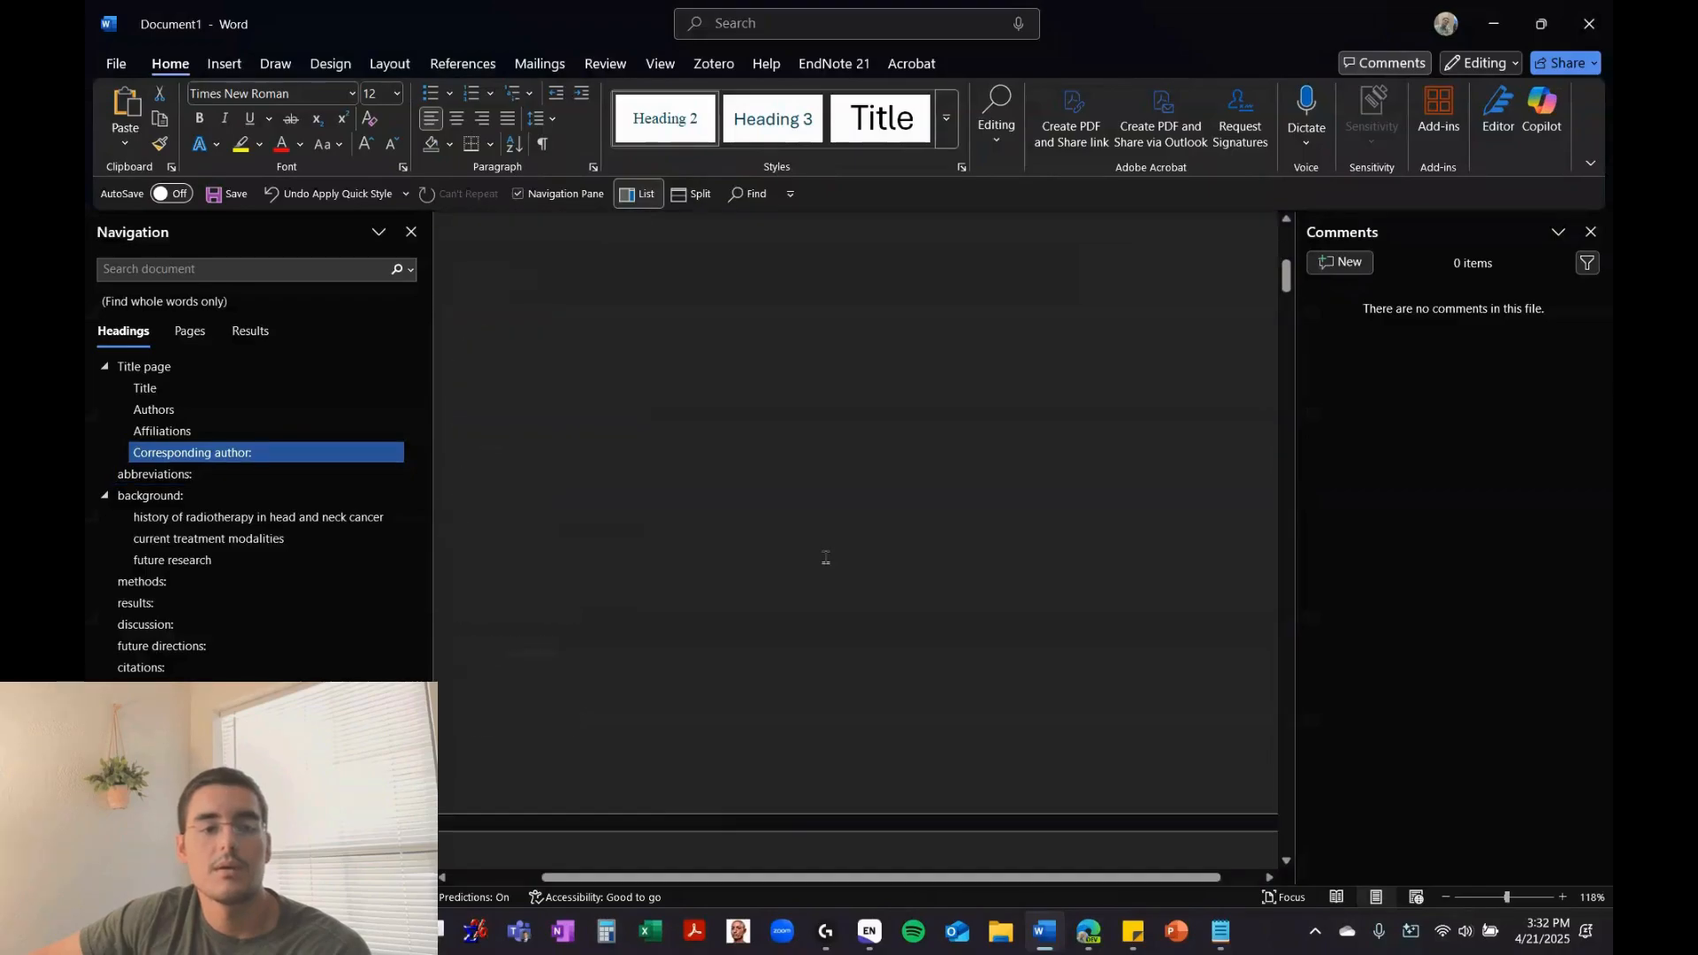
scroll(825, 562, "up", 2)
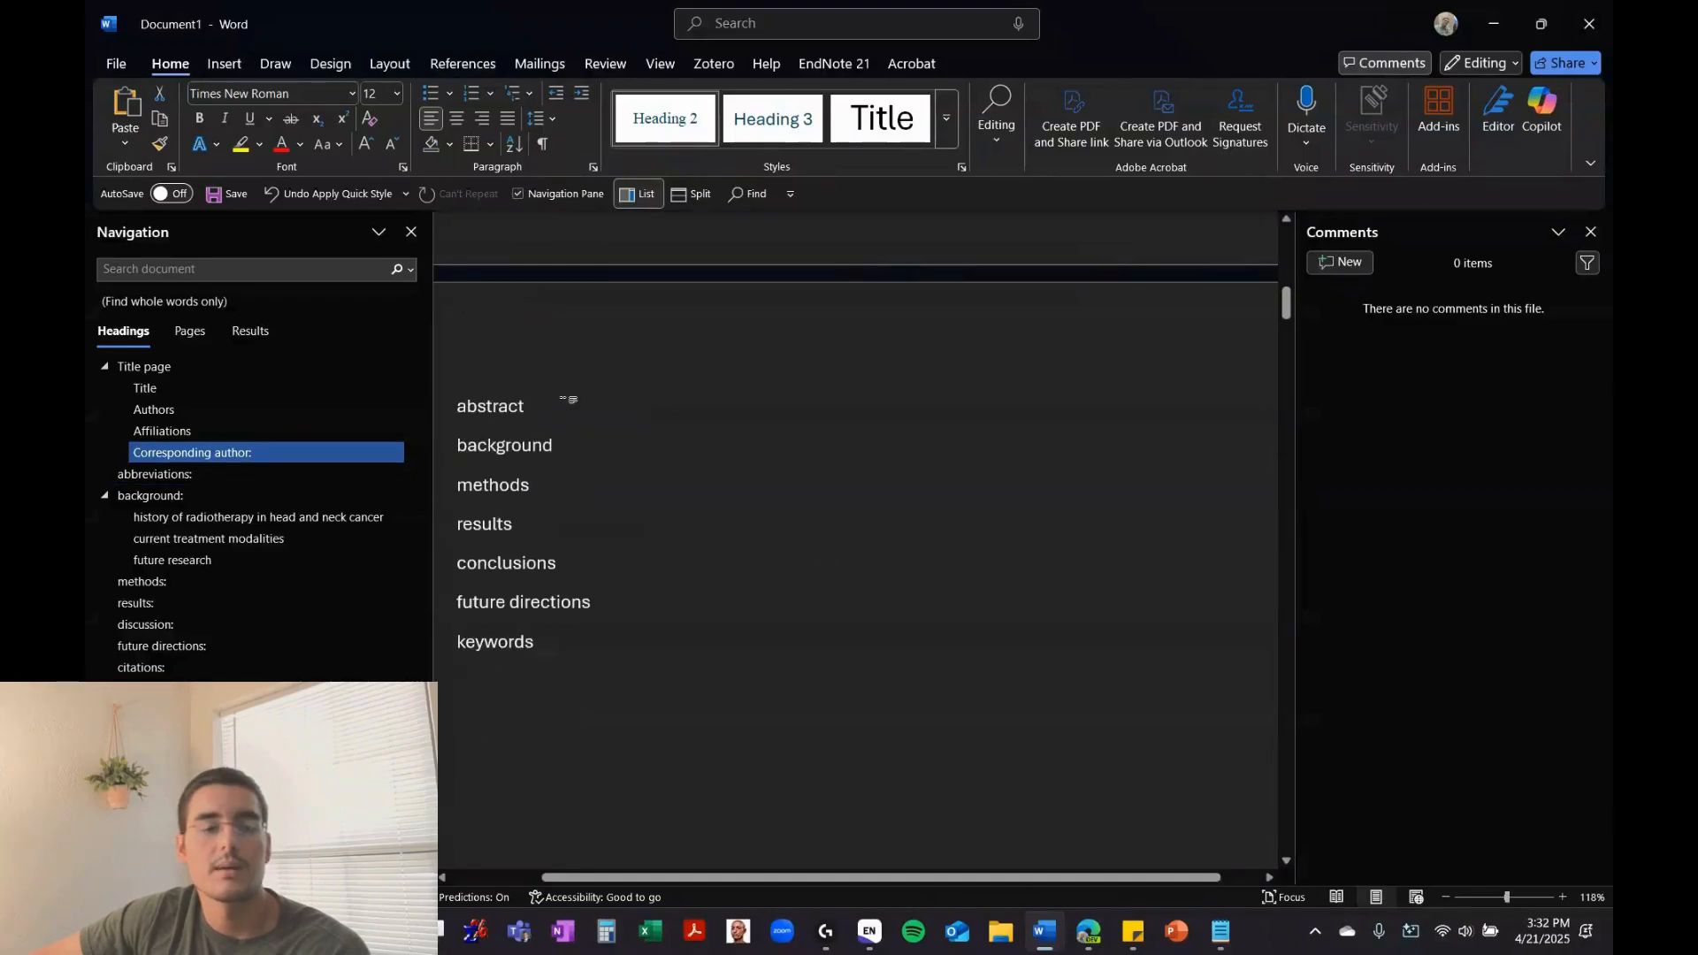
left_click_drag(536, 407, 455, 406)
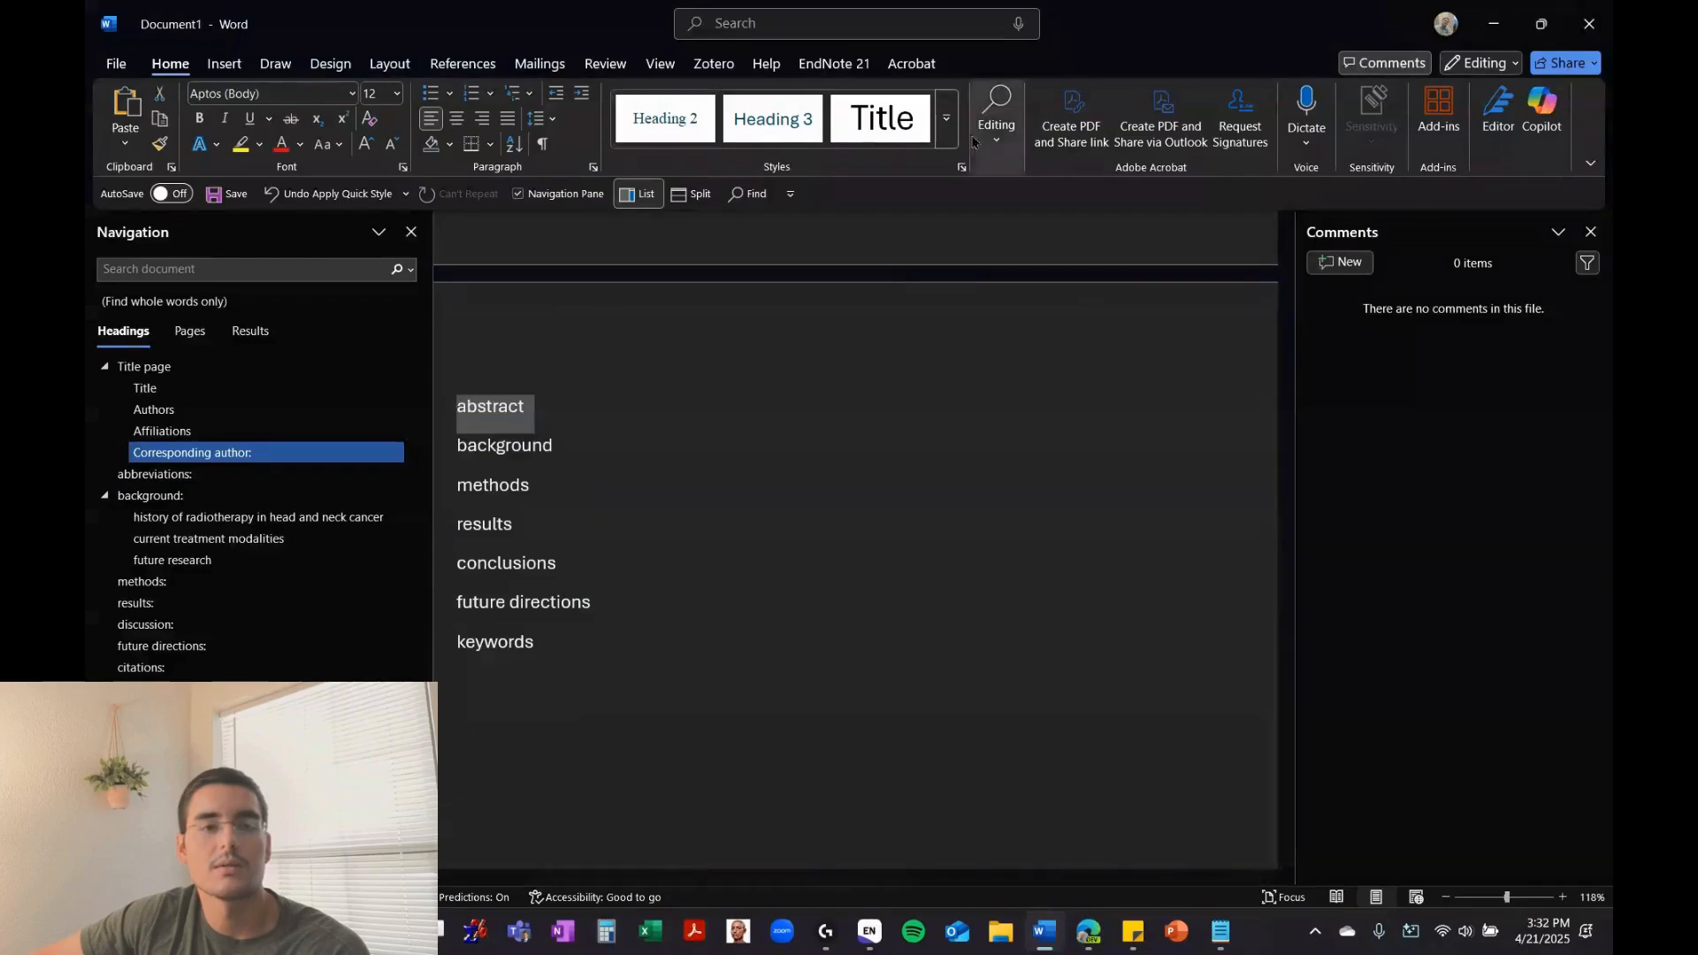
left_click(945, 129)
left_click(917, 429)
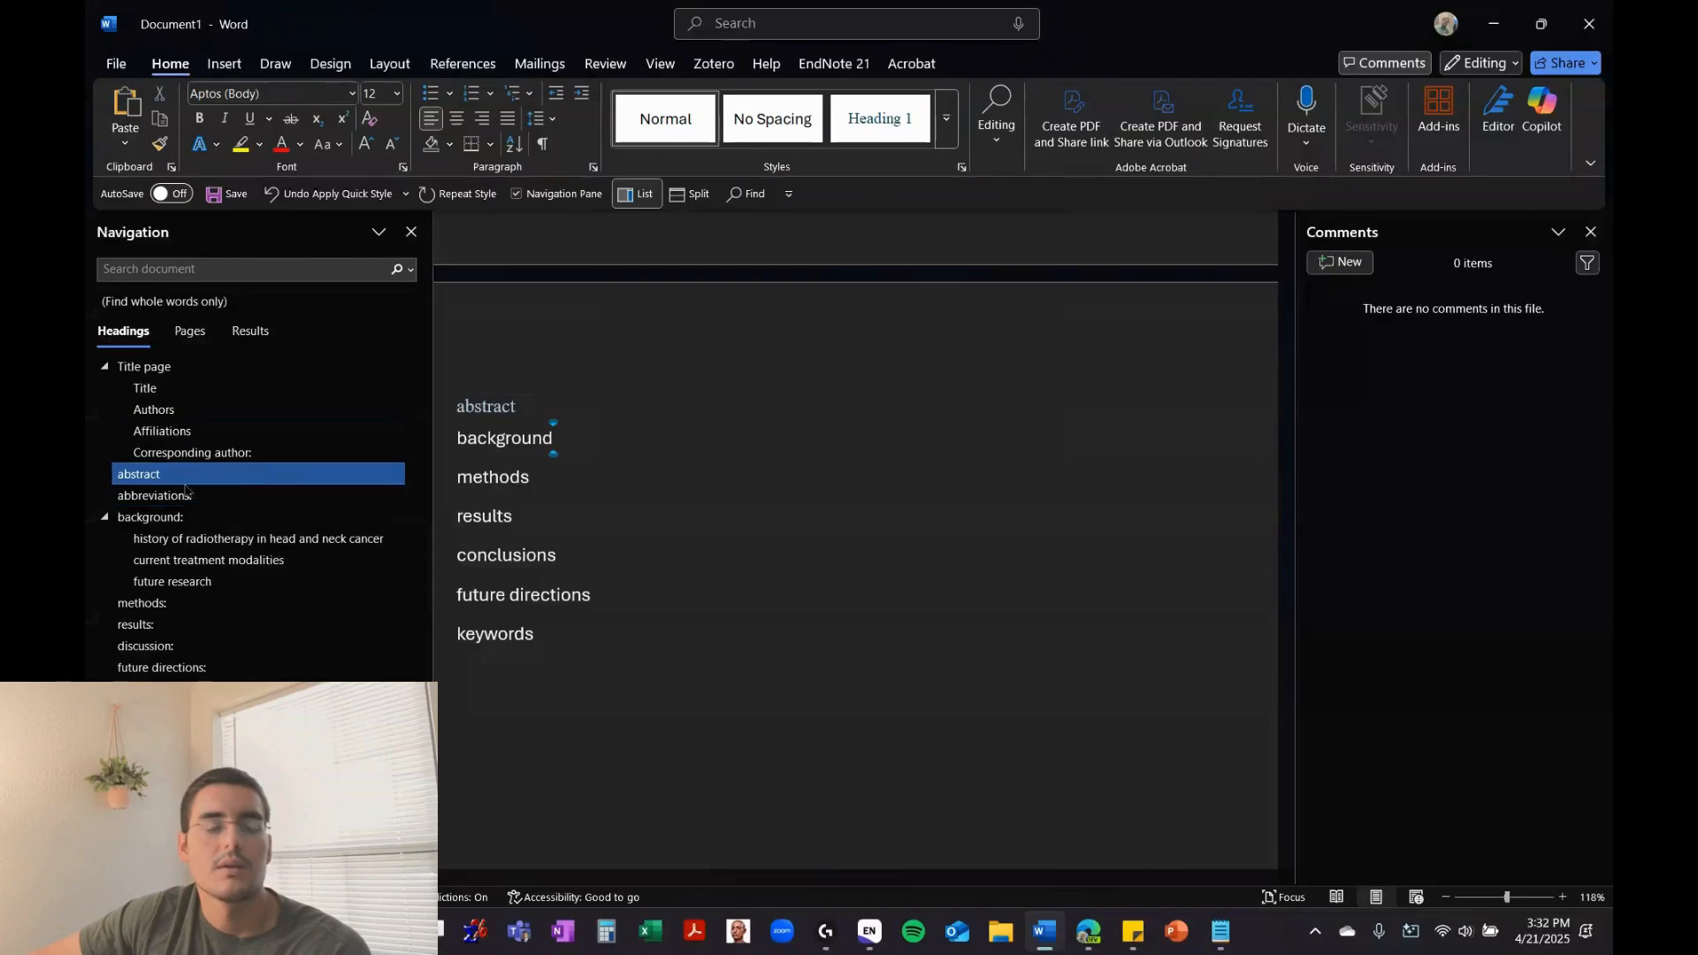
Collapse the "Title page" and "background:" groups in the heading outline and expand "background:" again
left_click(104, 368)
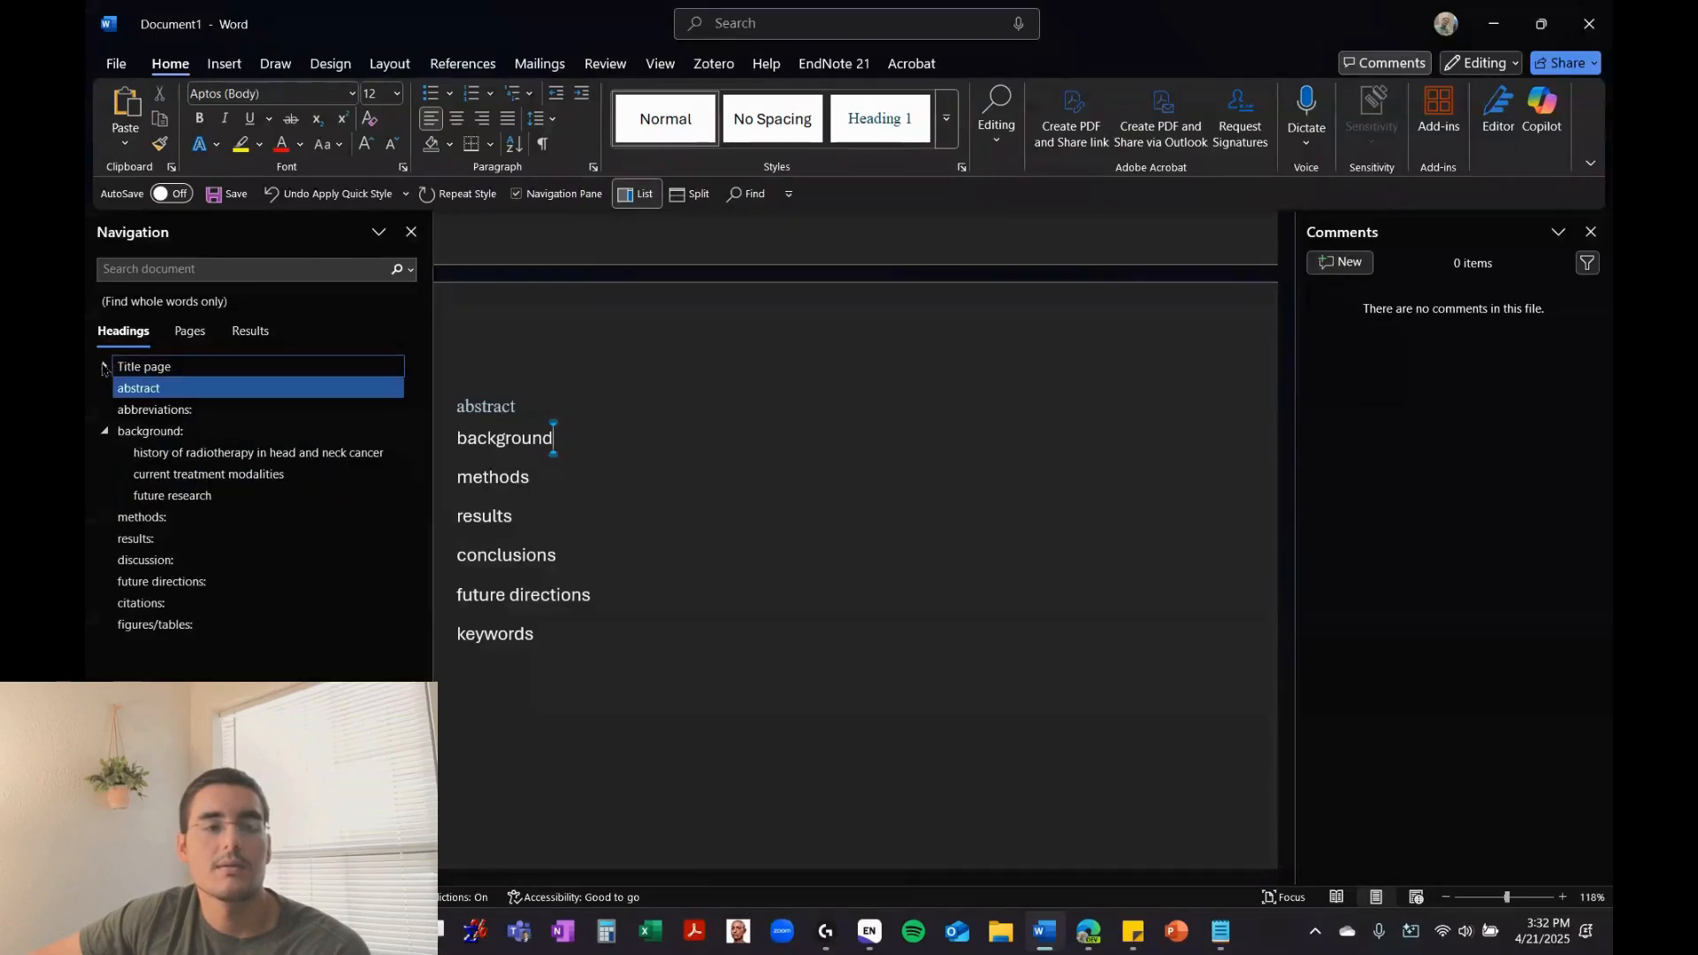
left_click(106, 432)
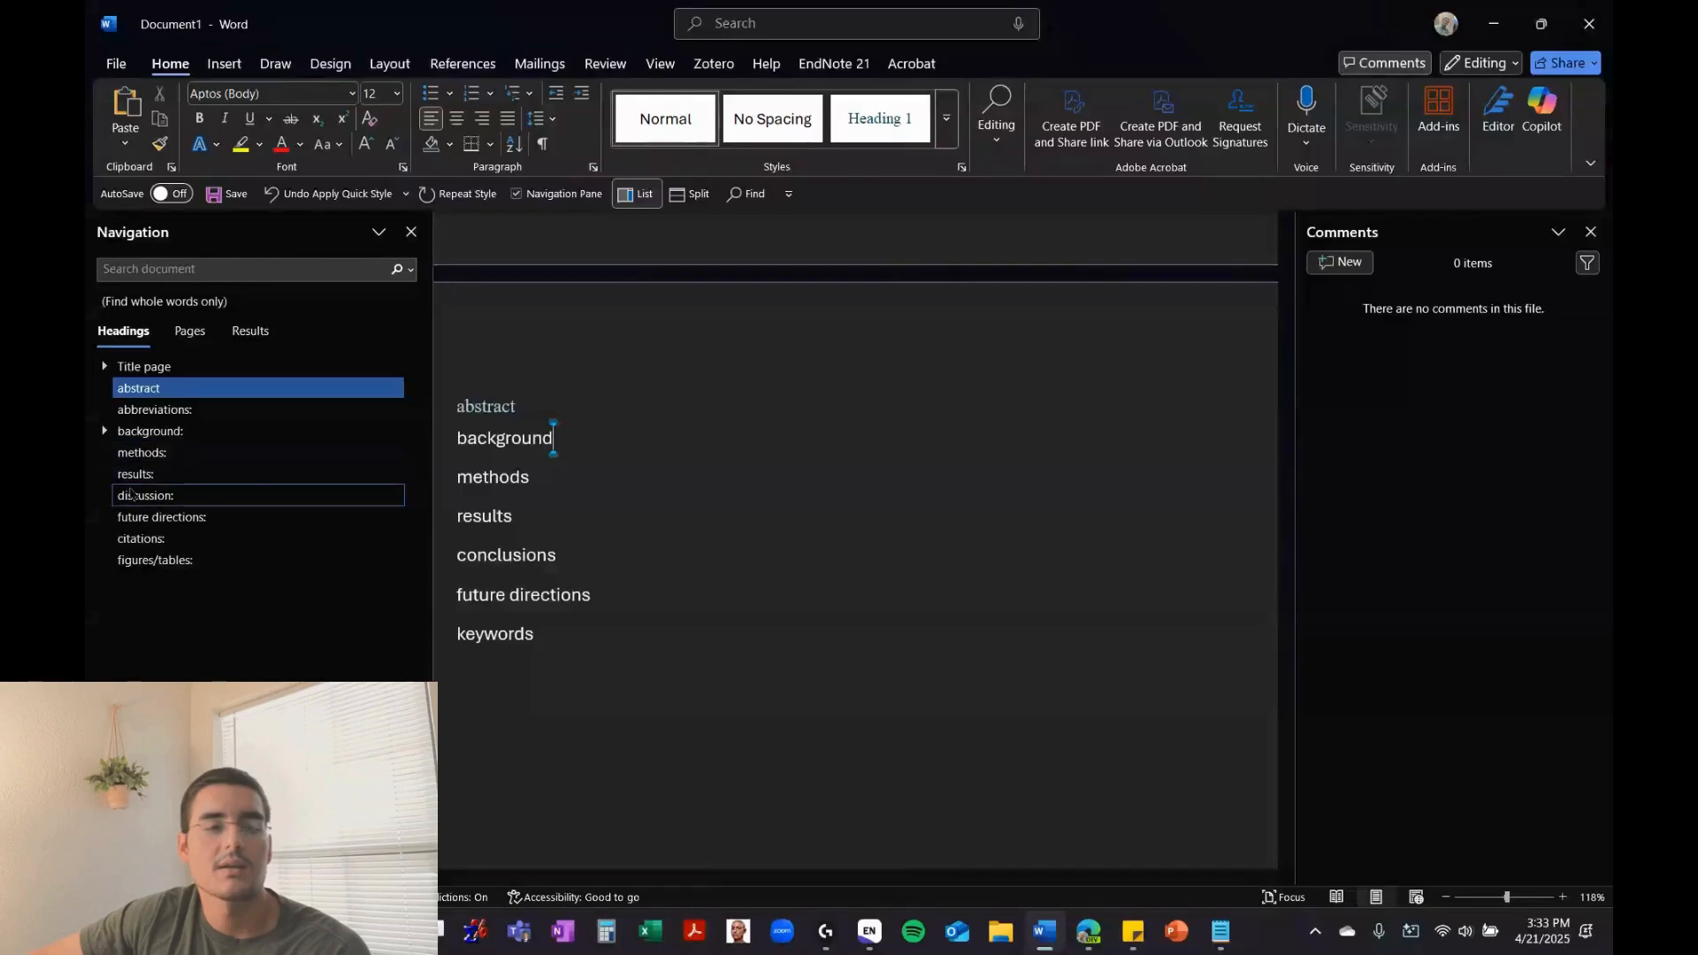
left_click(104, 431)
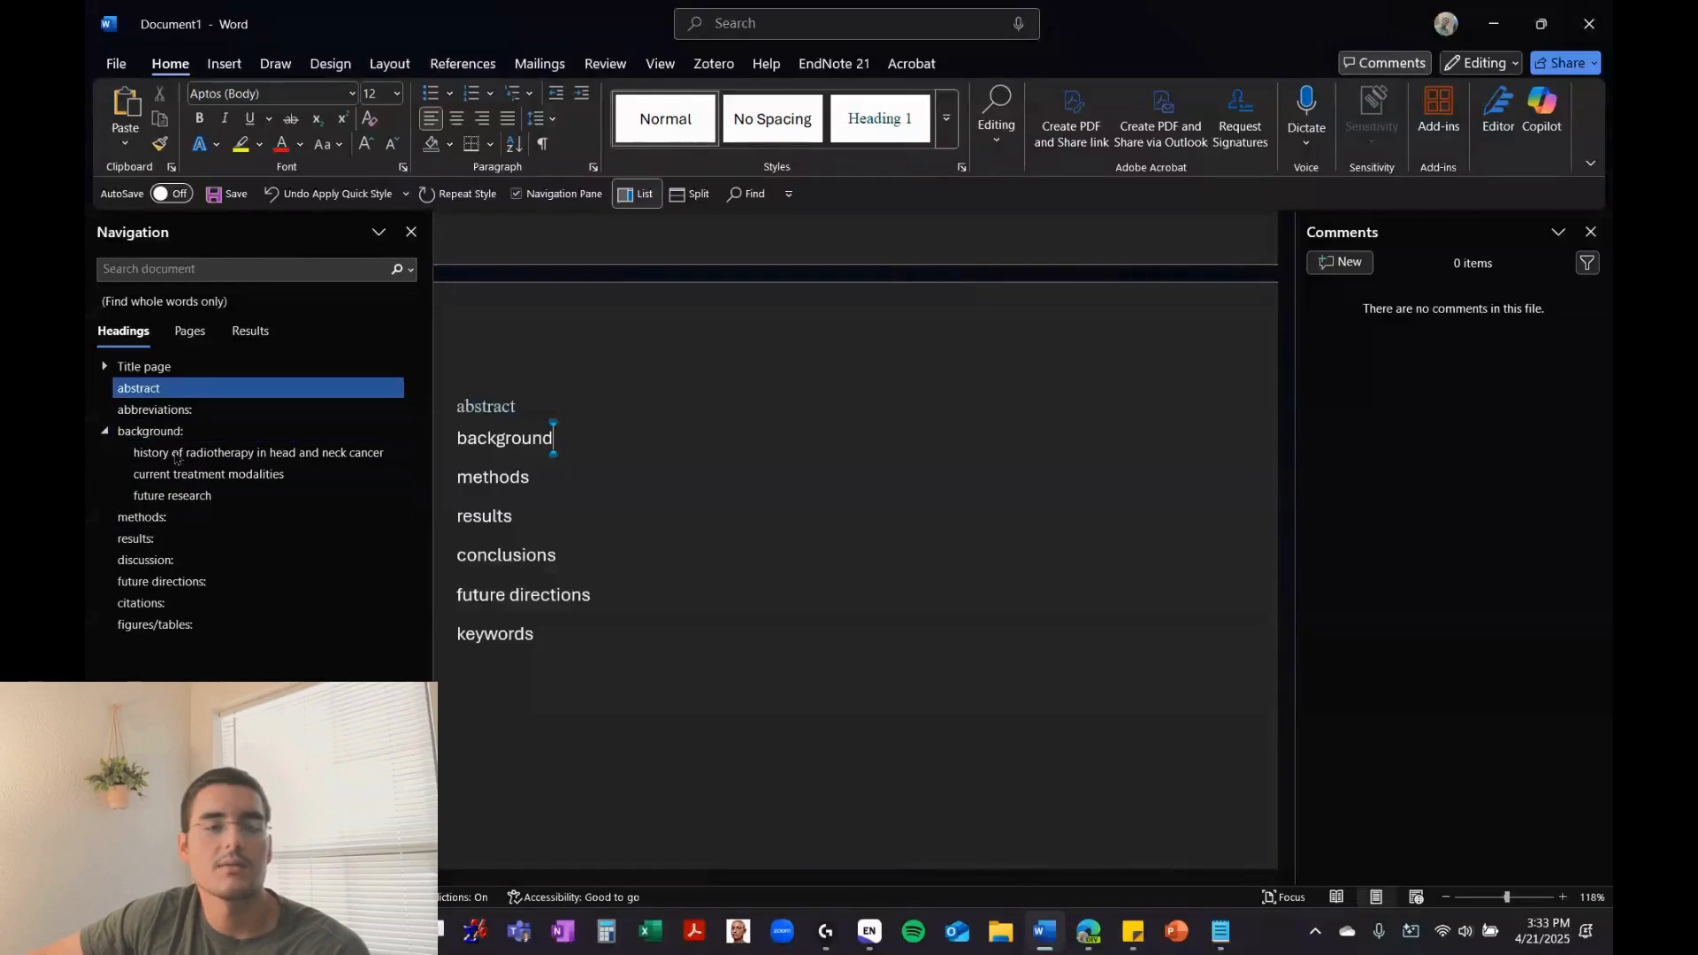
Check the outline links by jumping through the headings from the background subsections to "figures/tables:" and back to "current treatment modalities"
left_click(175, 453)
left_click(191, 475)
left_click(203, 496)
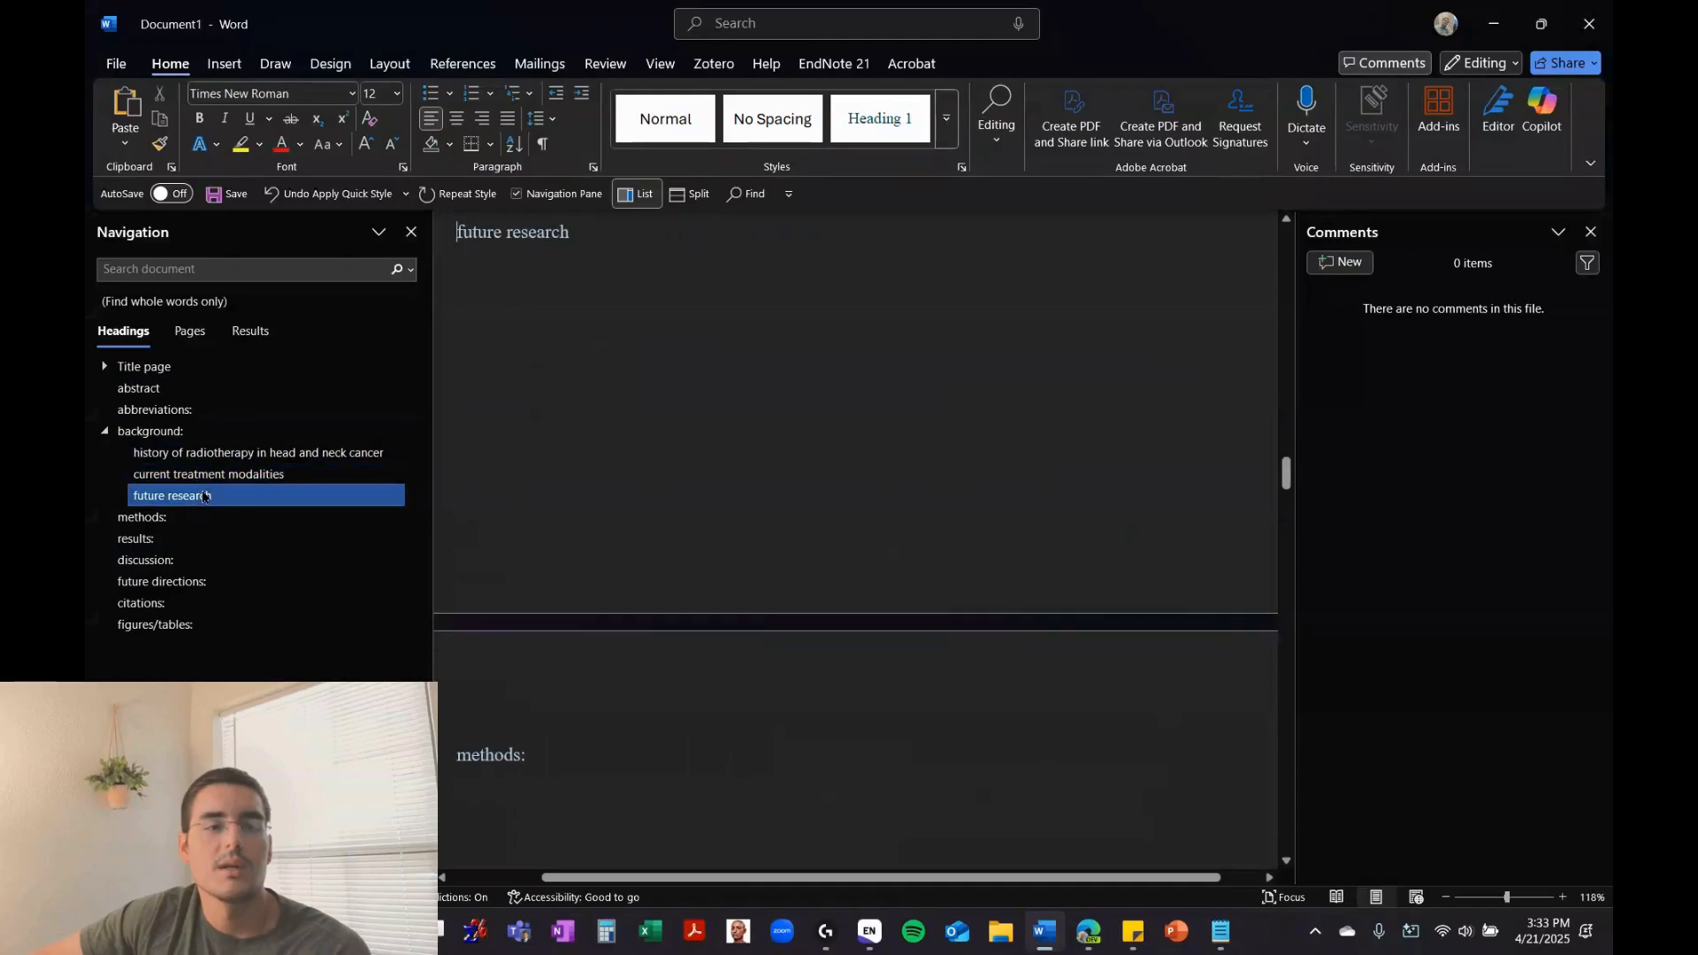
left_click(197, 517)
left_click(192, 539)
left_click(188, 561)
left_click(186, 582)
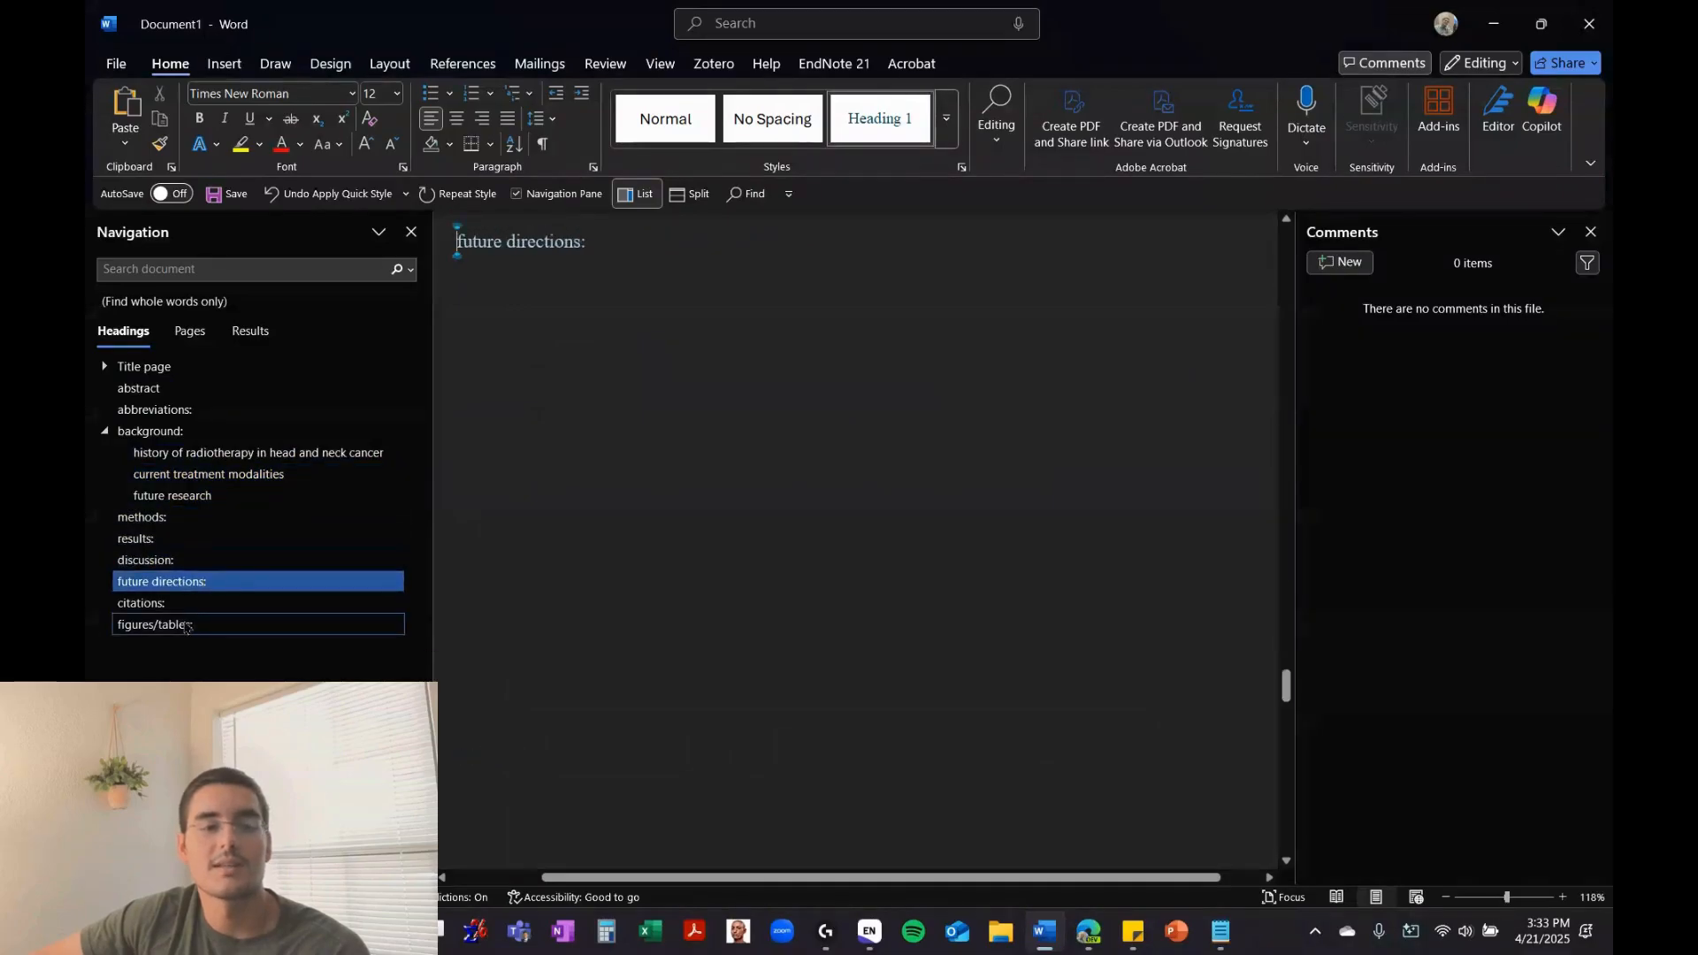
left_click(185, 604)
left_click(184, 626)
left_click(283, 475)
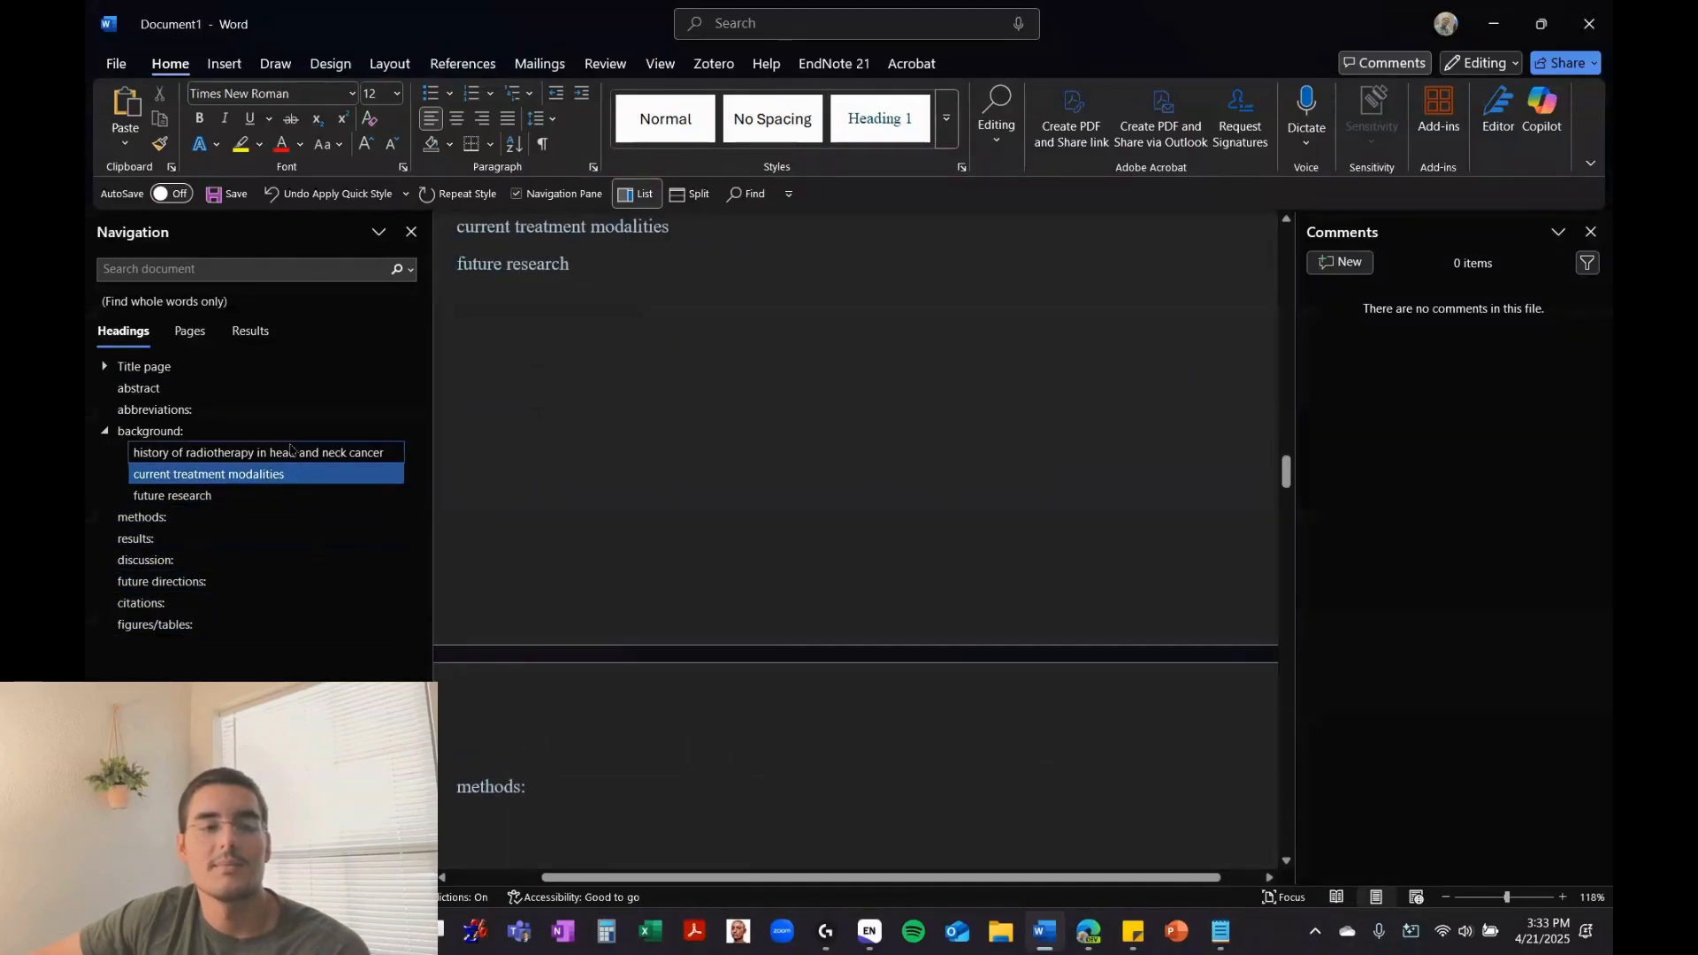
Post a comment reading "Word 500" on the "background:" heading and open its reply field
left_click(257, 431)
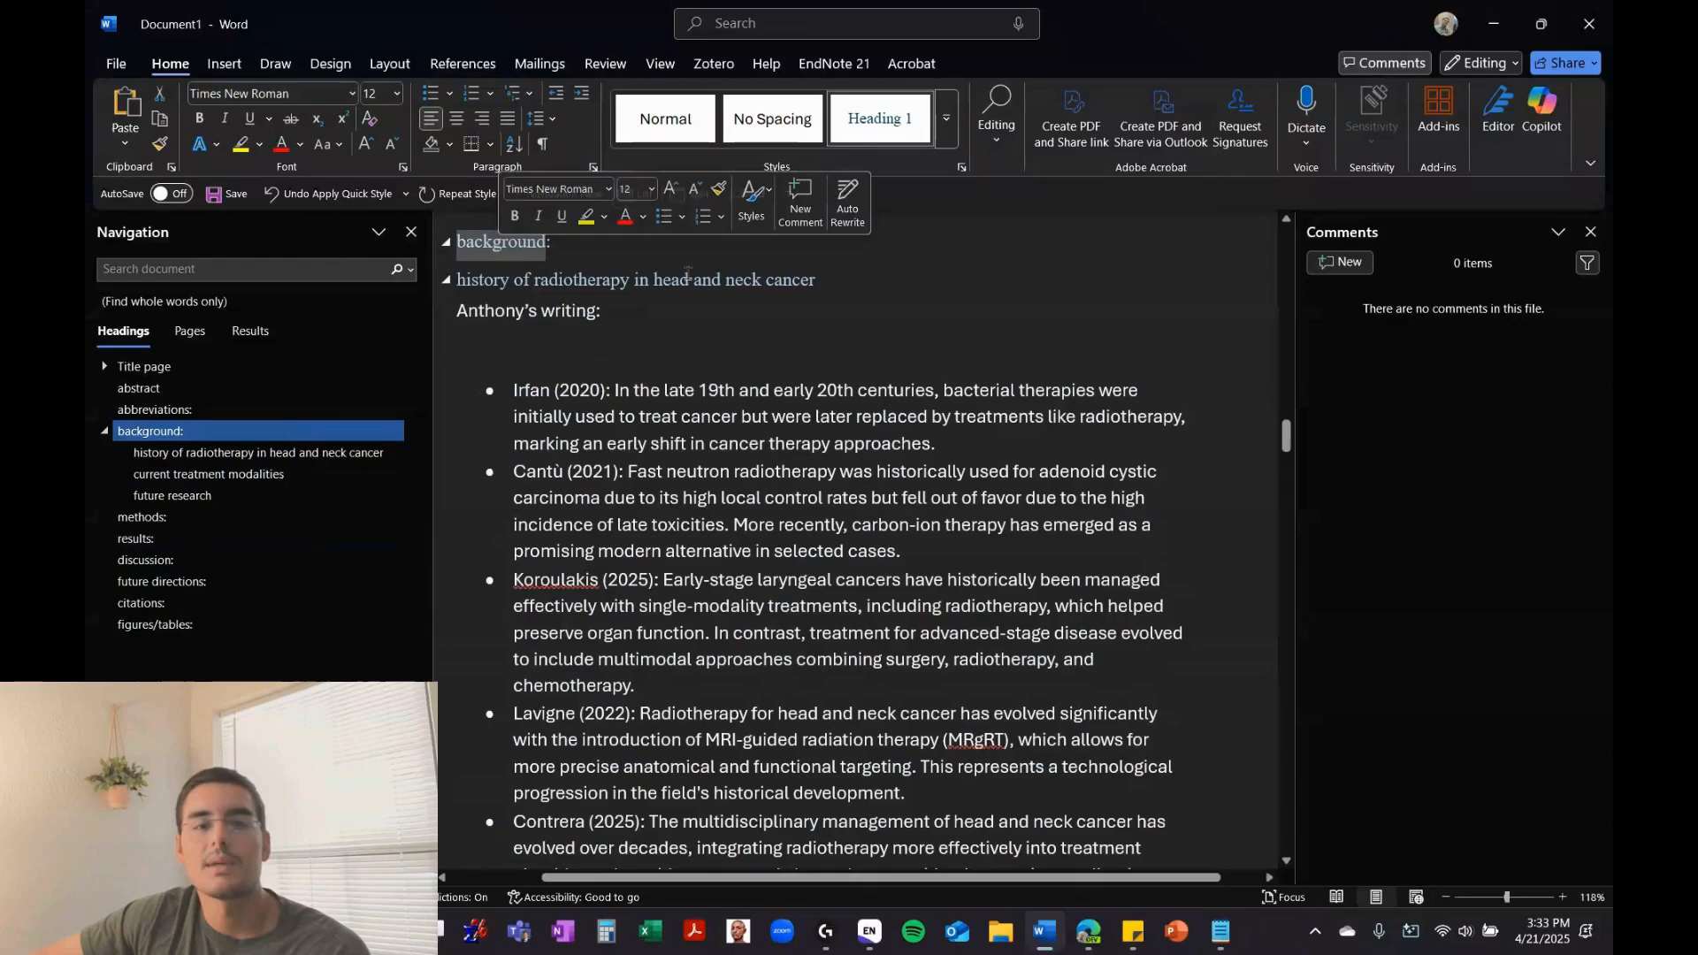
left_click(1340, 262)
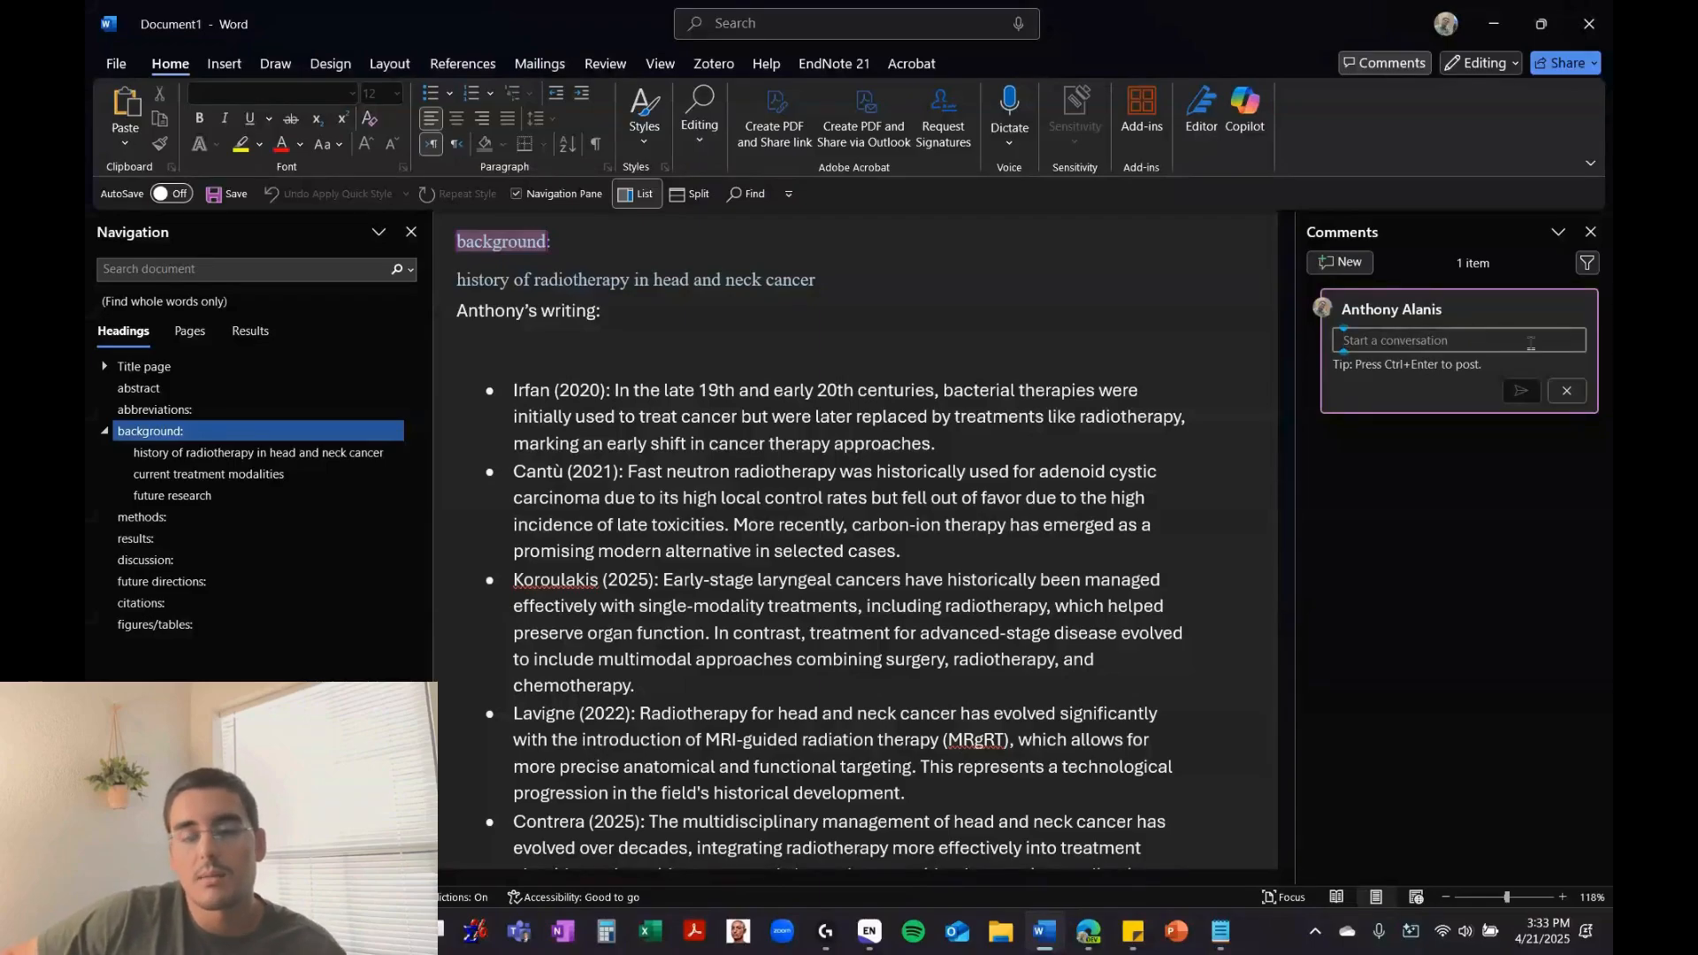
type("Word")
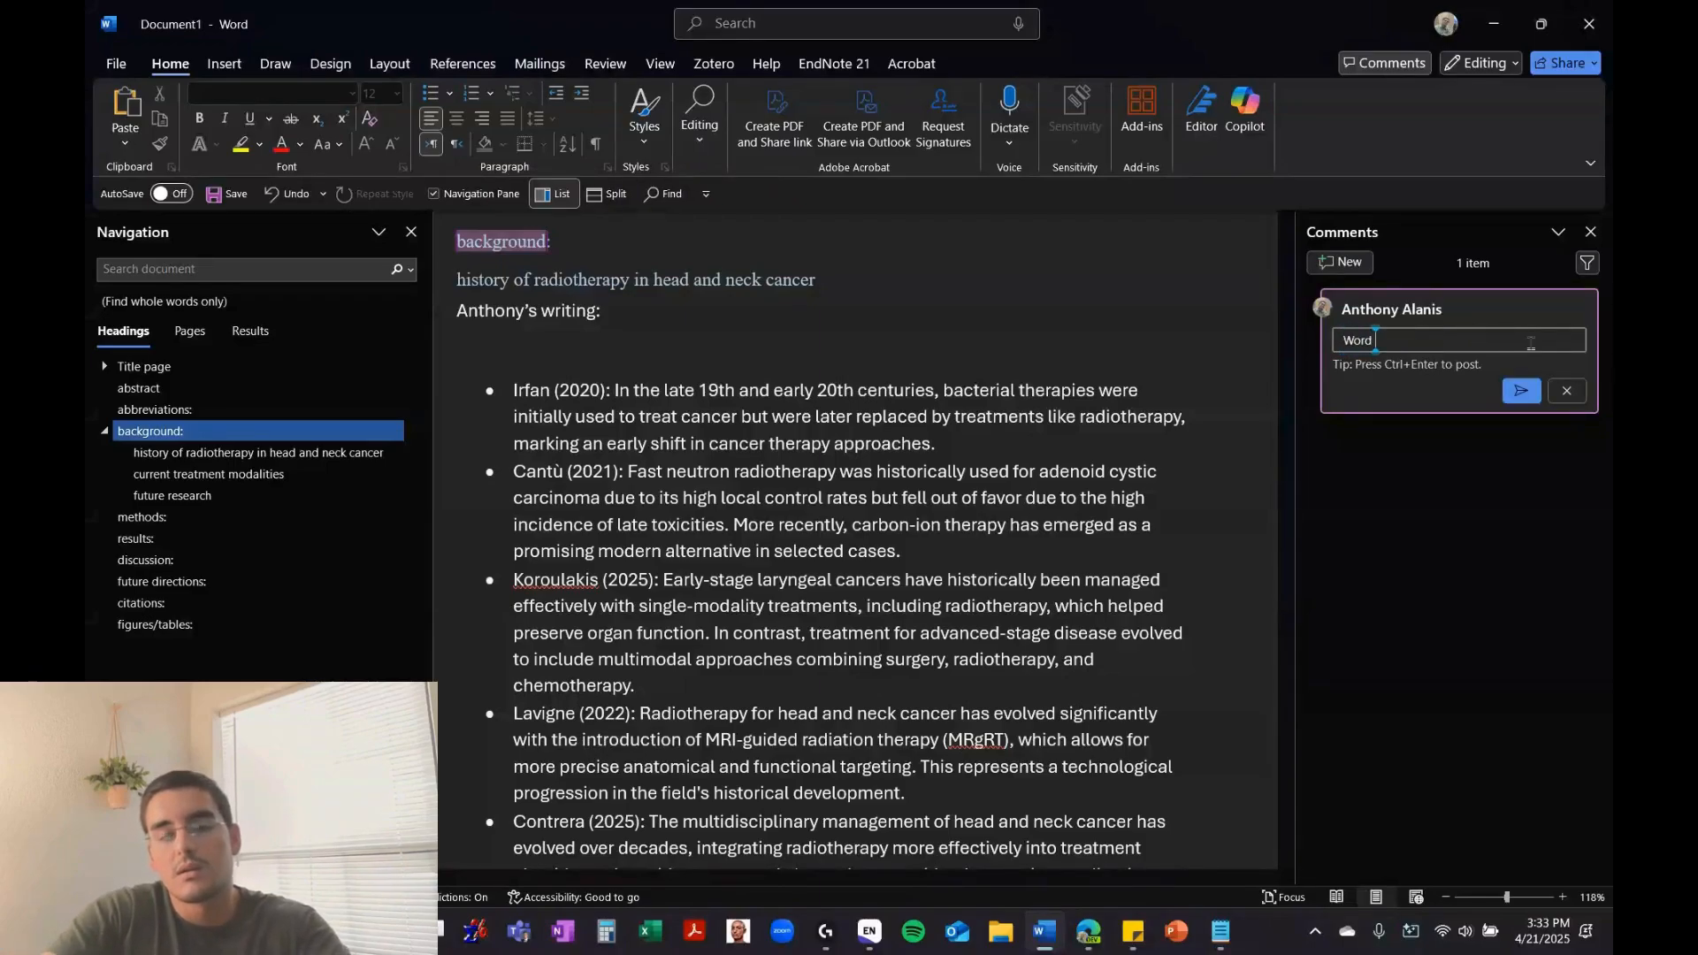
type(" 500")
key("Return")
key("BackSpace")
key("ctrl+Return")
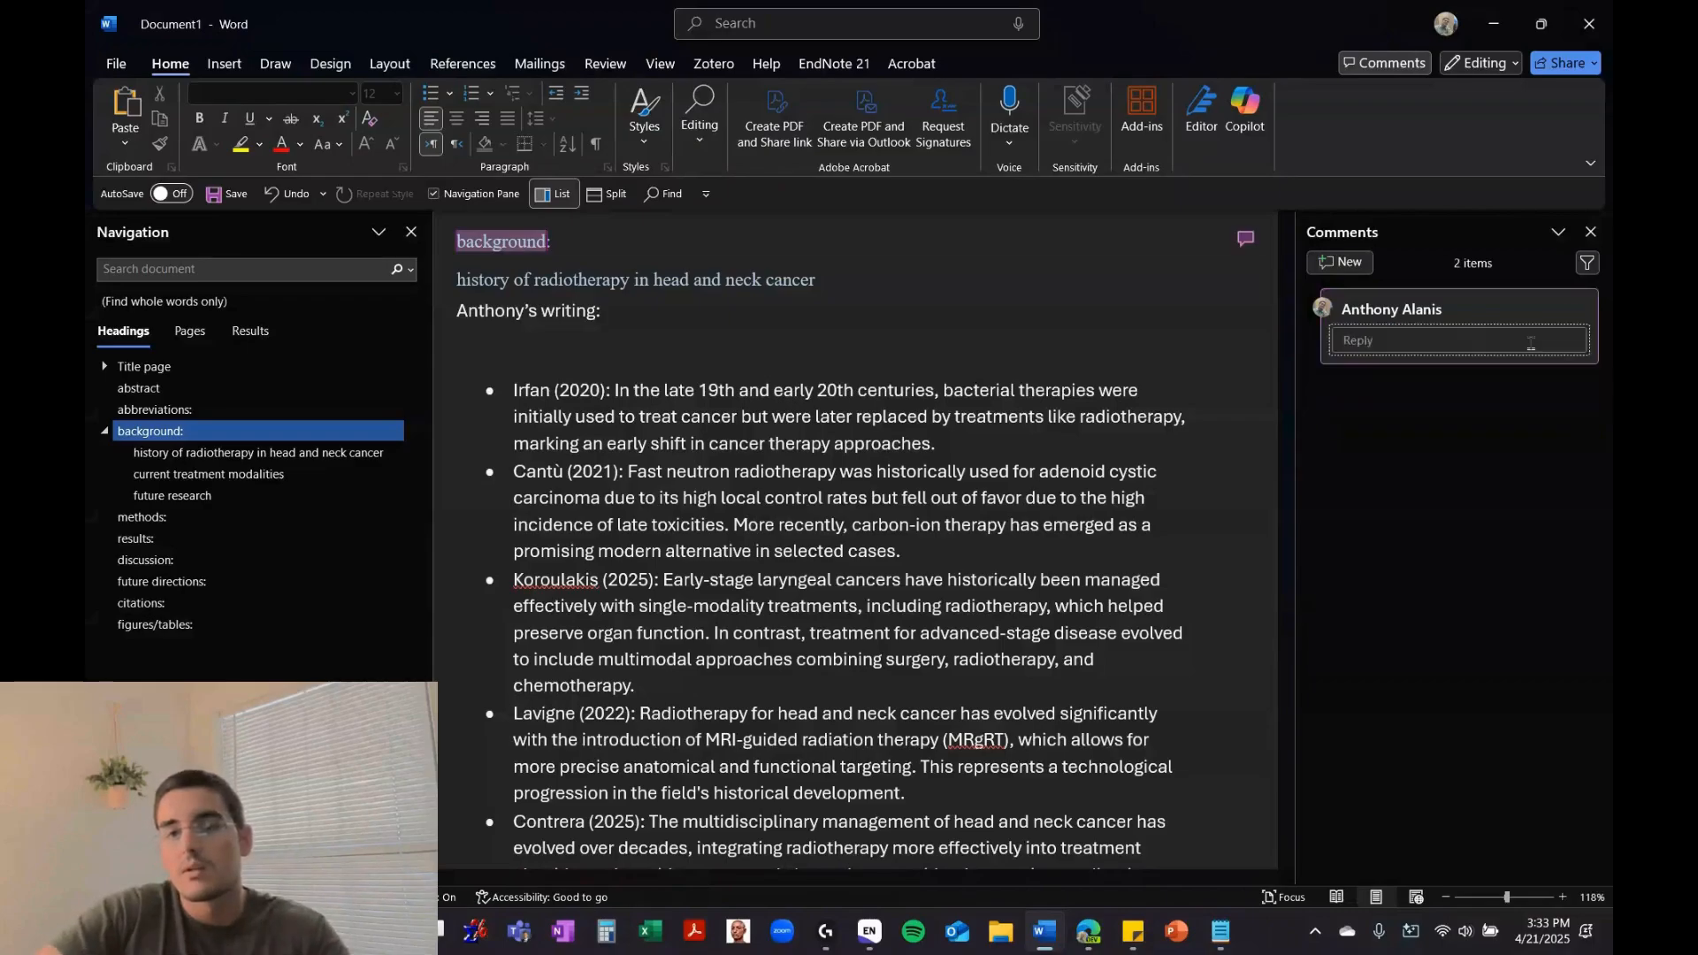
left_click(1495, 380)
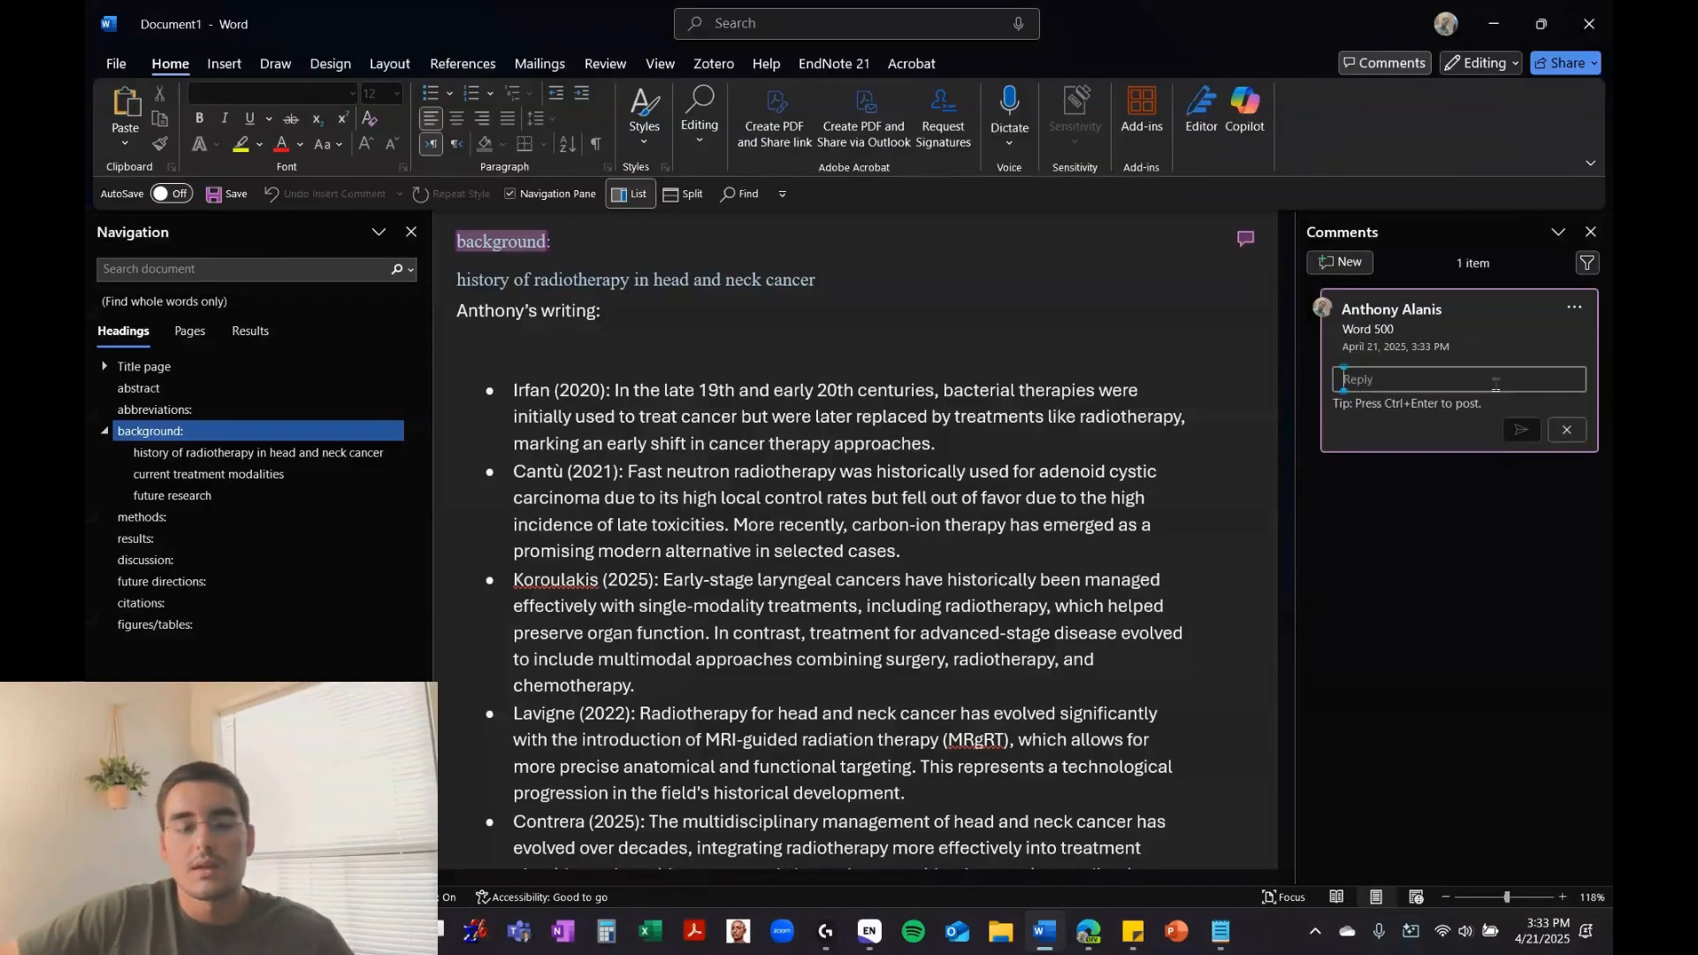
Post the reply "Commment 2" under the "Word 500" comment on the "background:" heading
type("Comment 2")
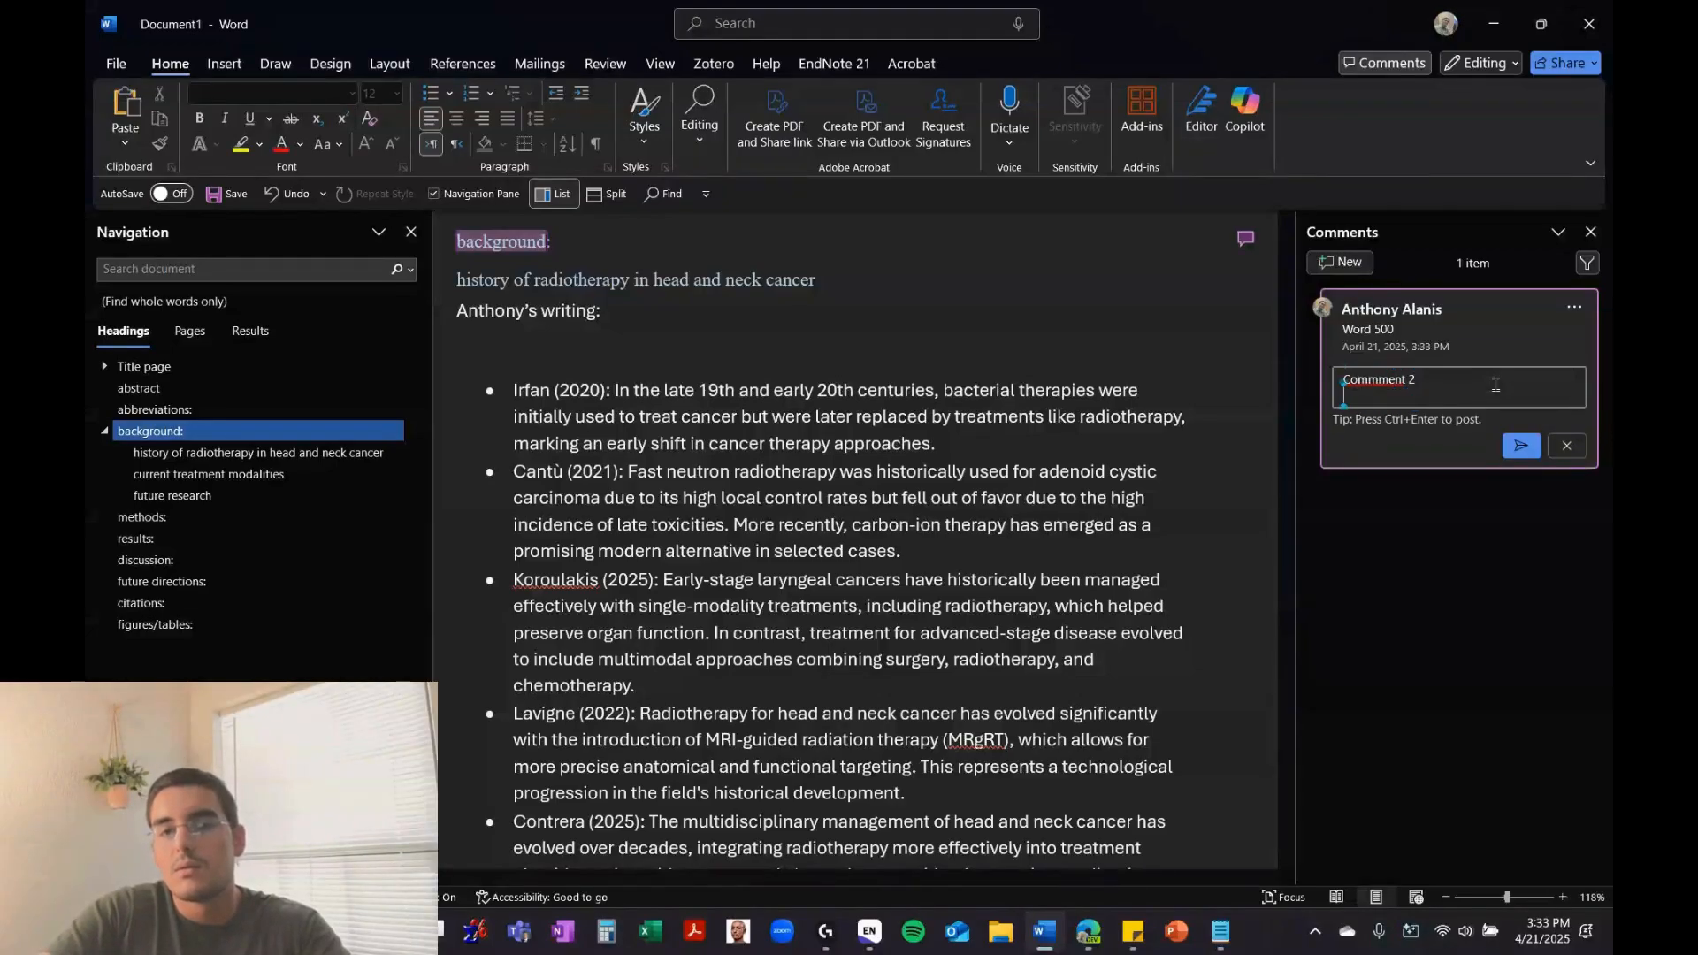
key("ctrl+Return")
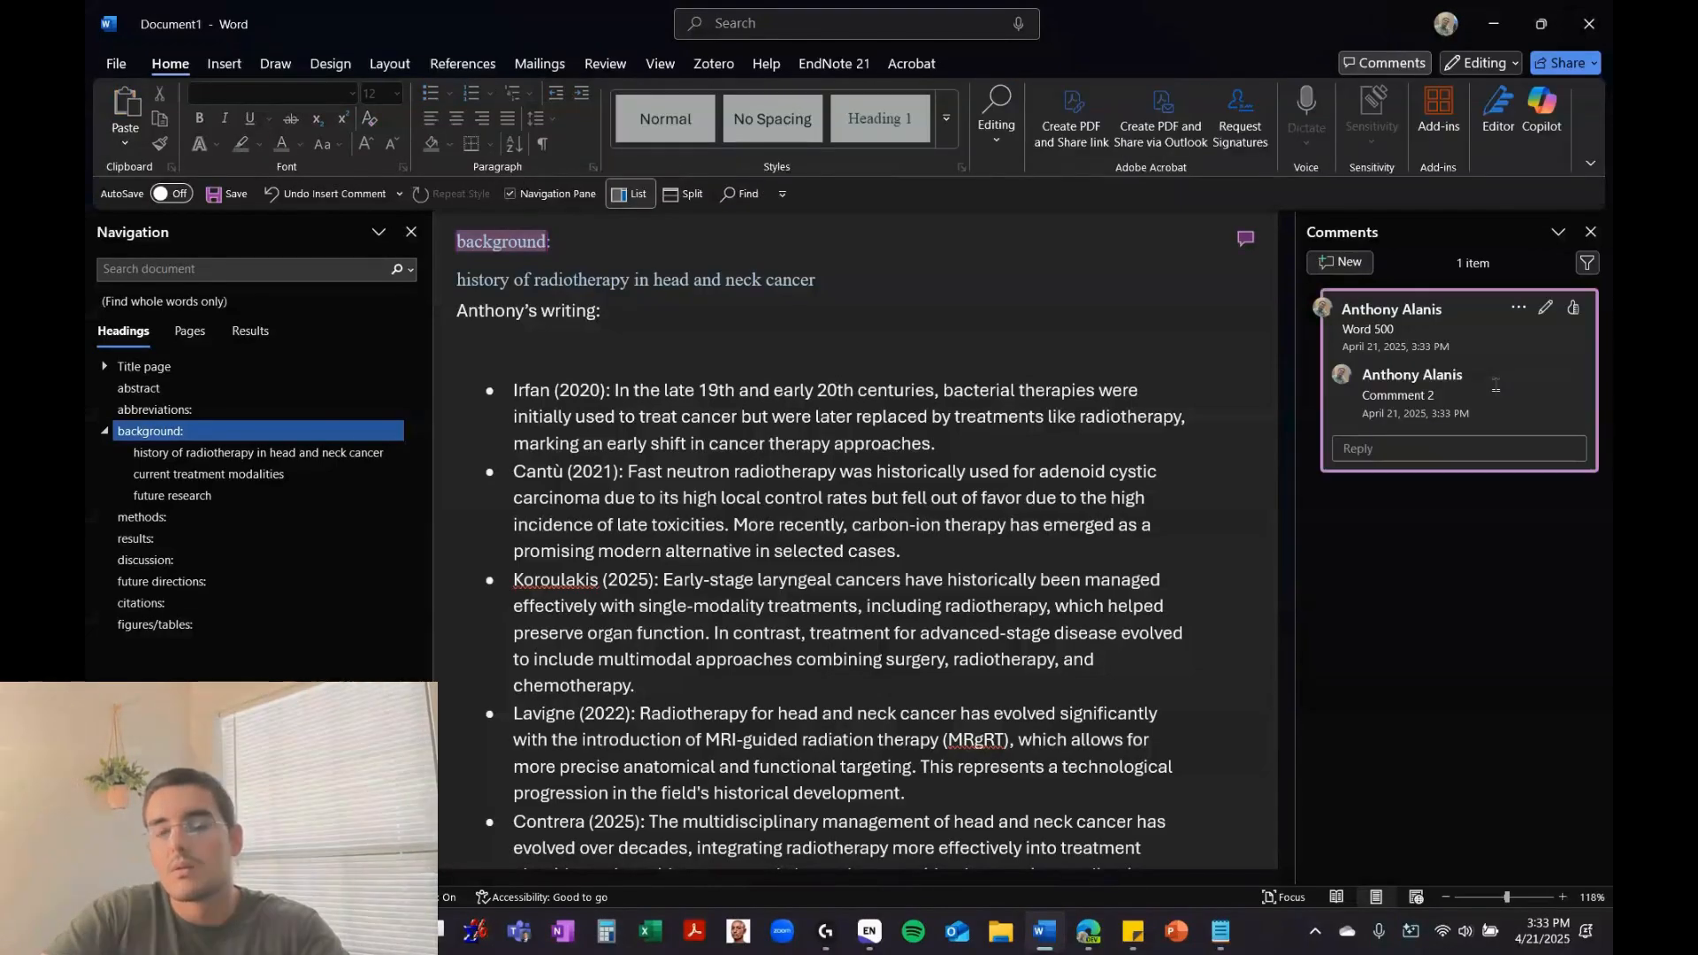
Add like reactions to the "Word 500" comment and its reply, and remove both again
left_click(1568, 376)
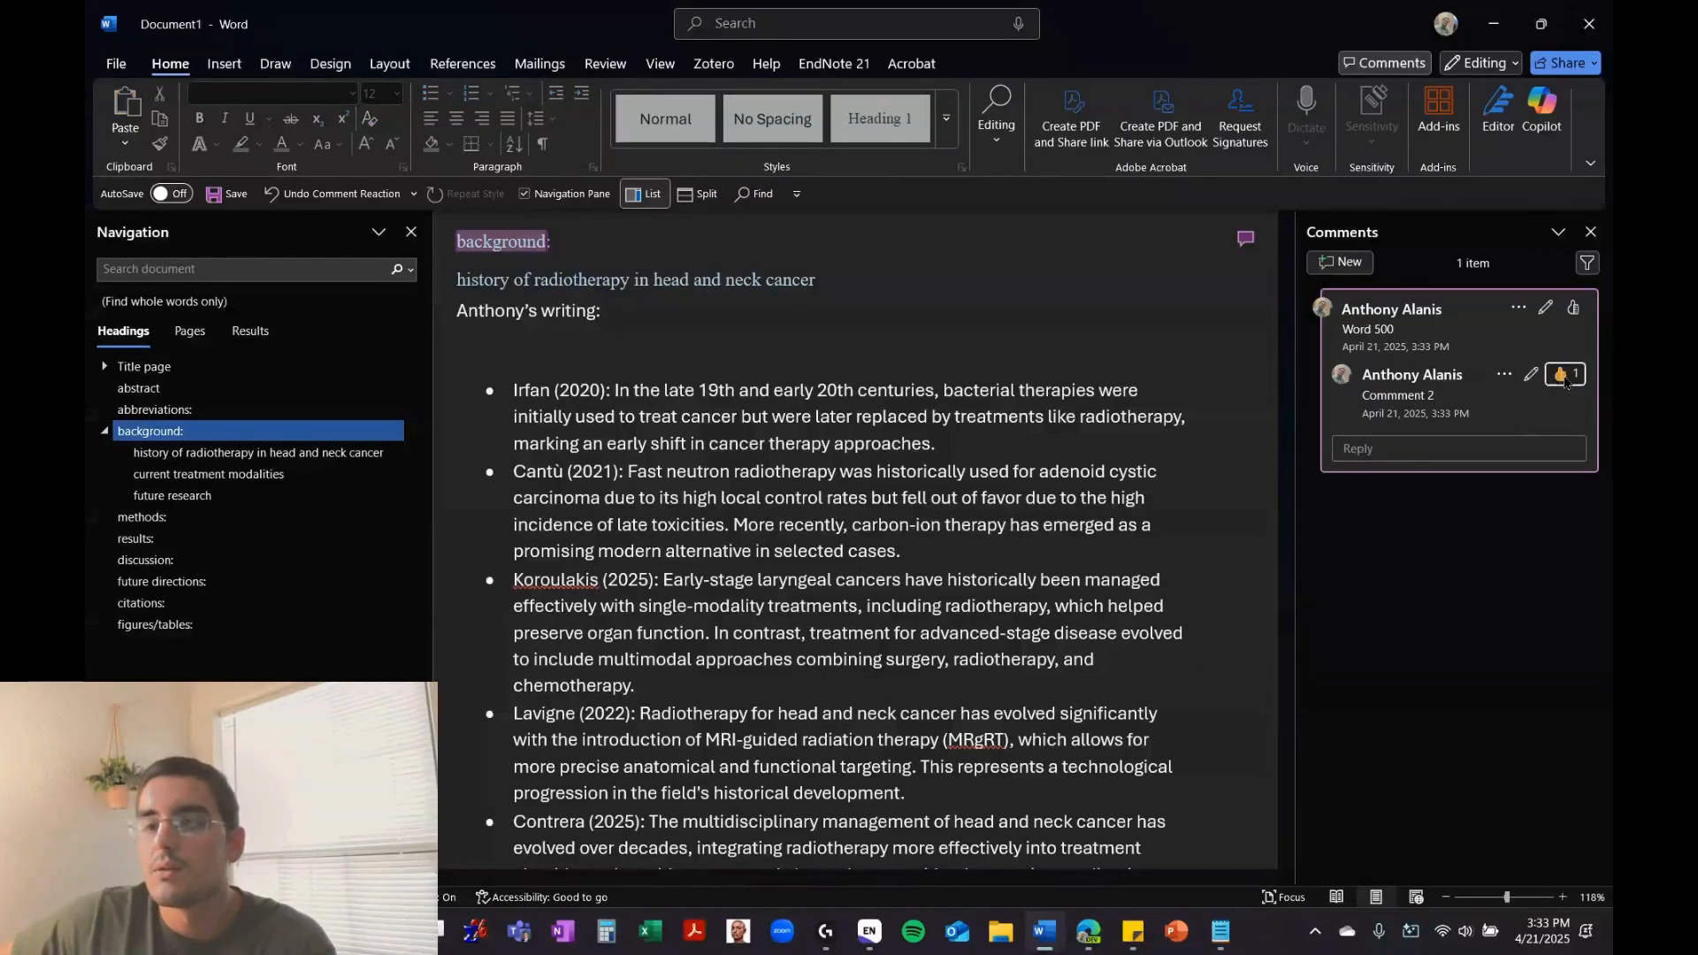
left_click(1573, 307)
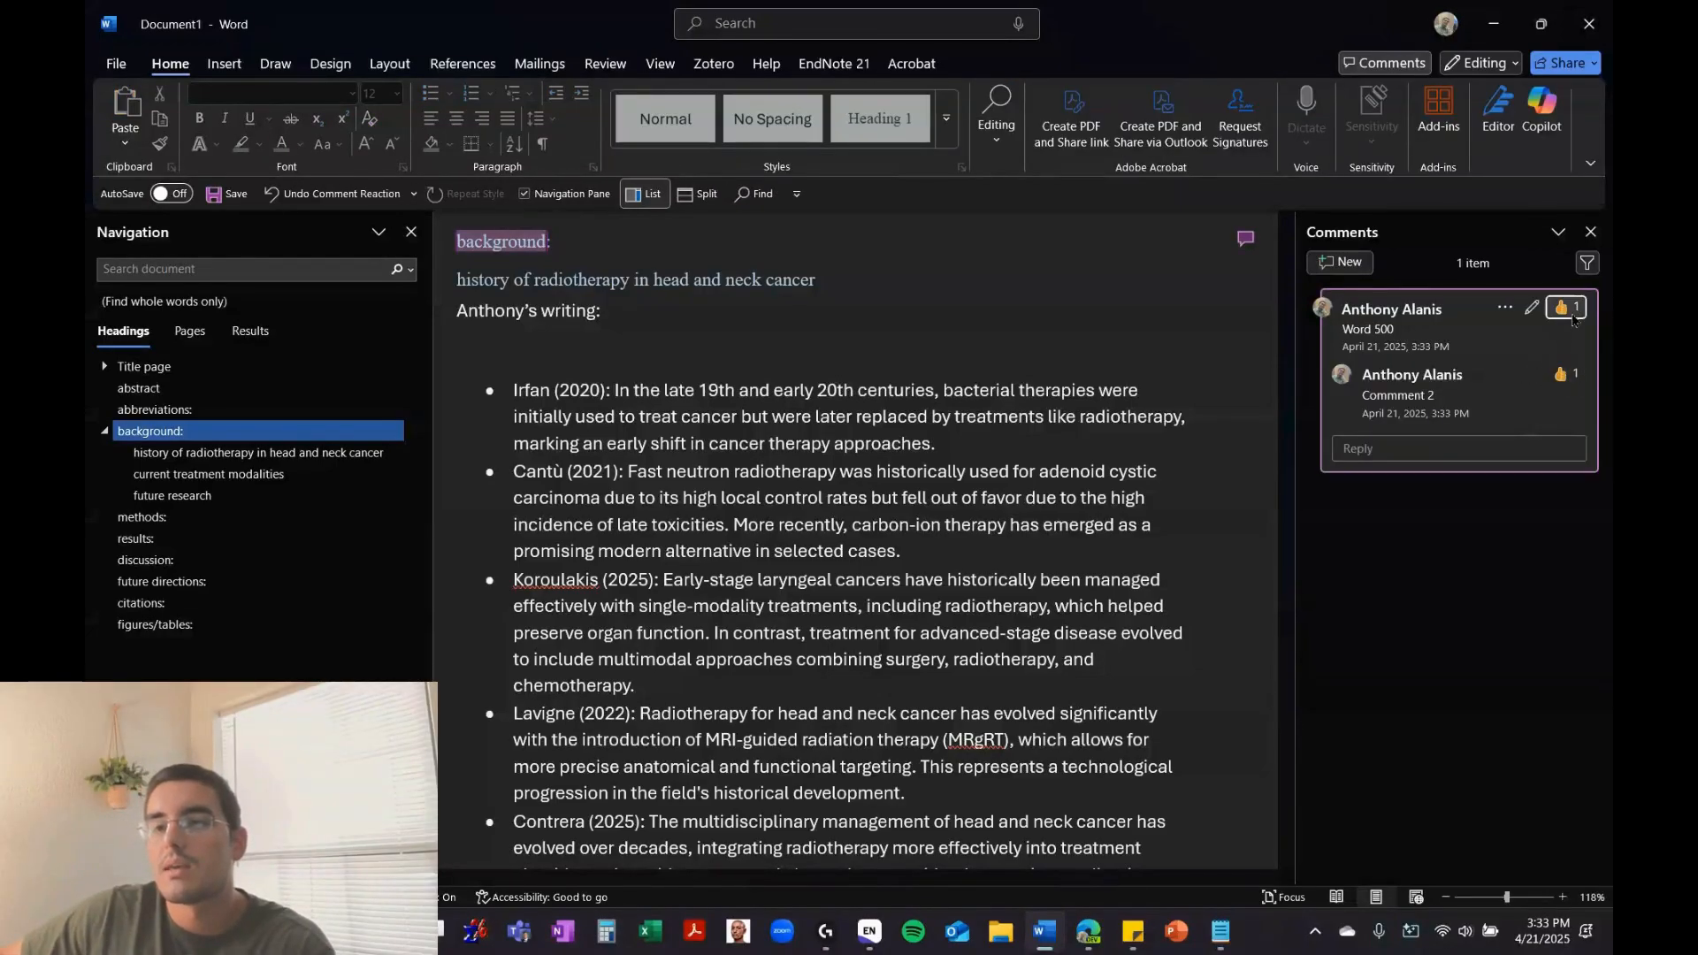
left_click(1565, 374)
left_click(1573, 309)
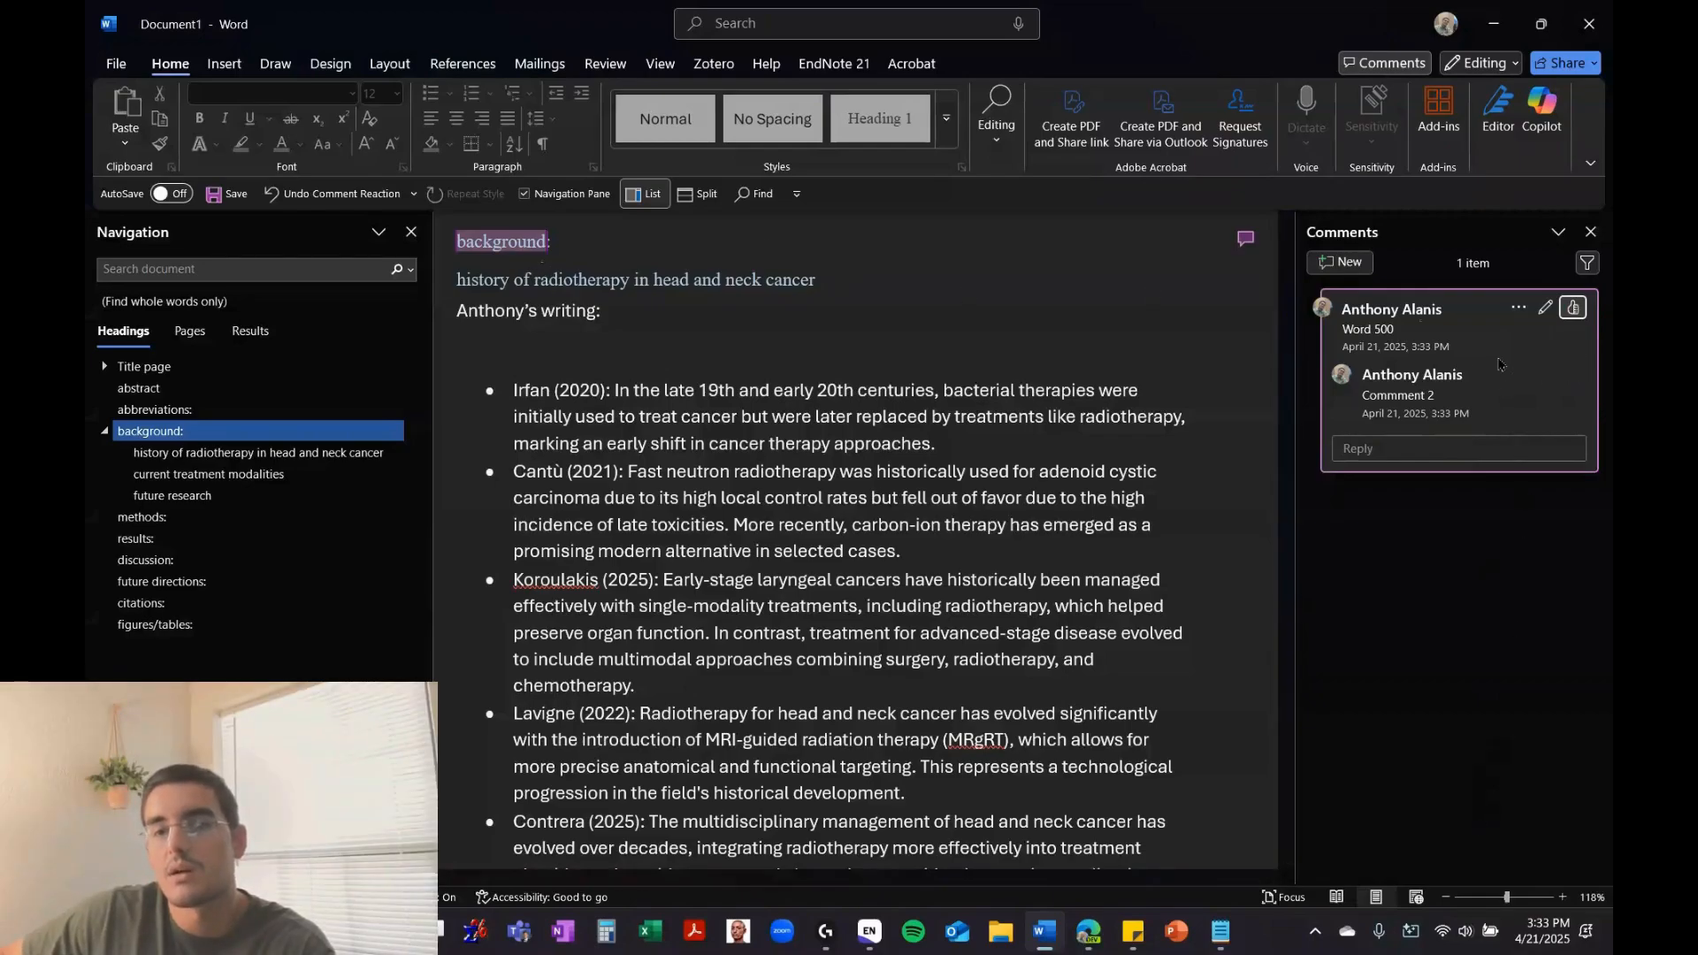
Resolve the "Word 500" comment thread and filter the comments to active ones only
left_click(1519, 308)
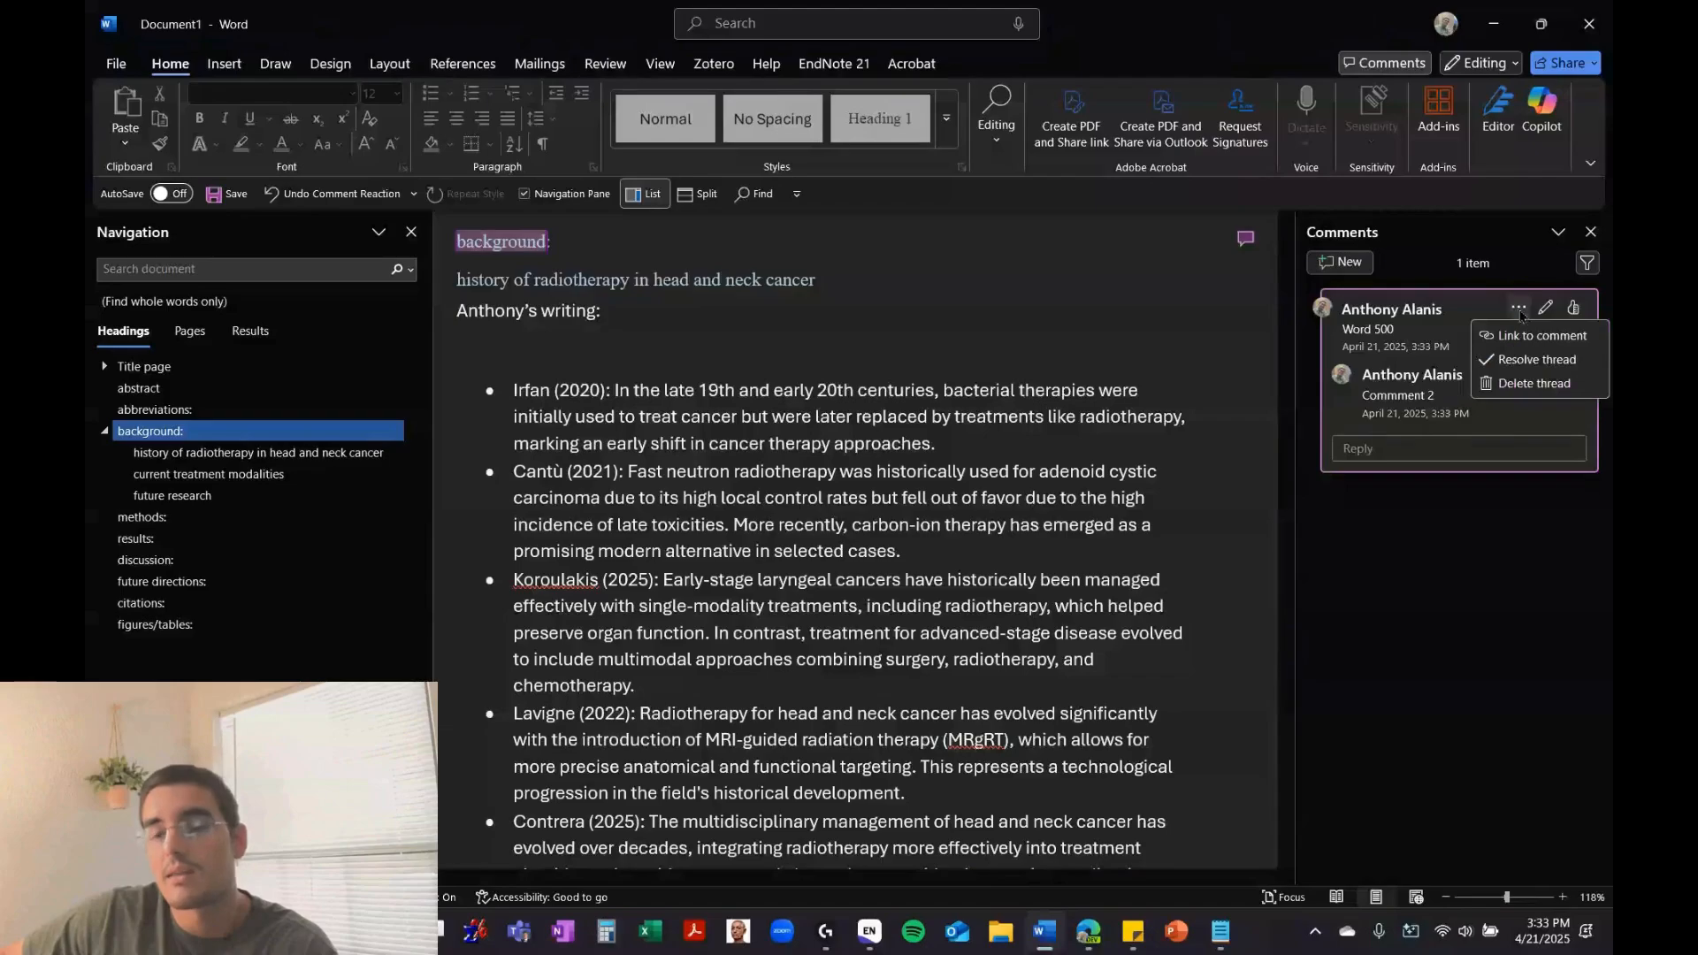
left_click(1537, 359)
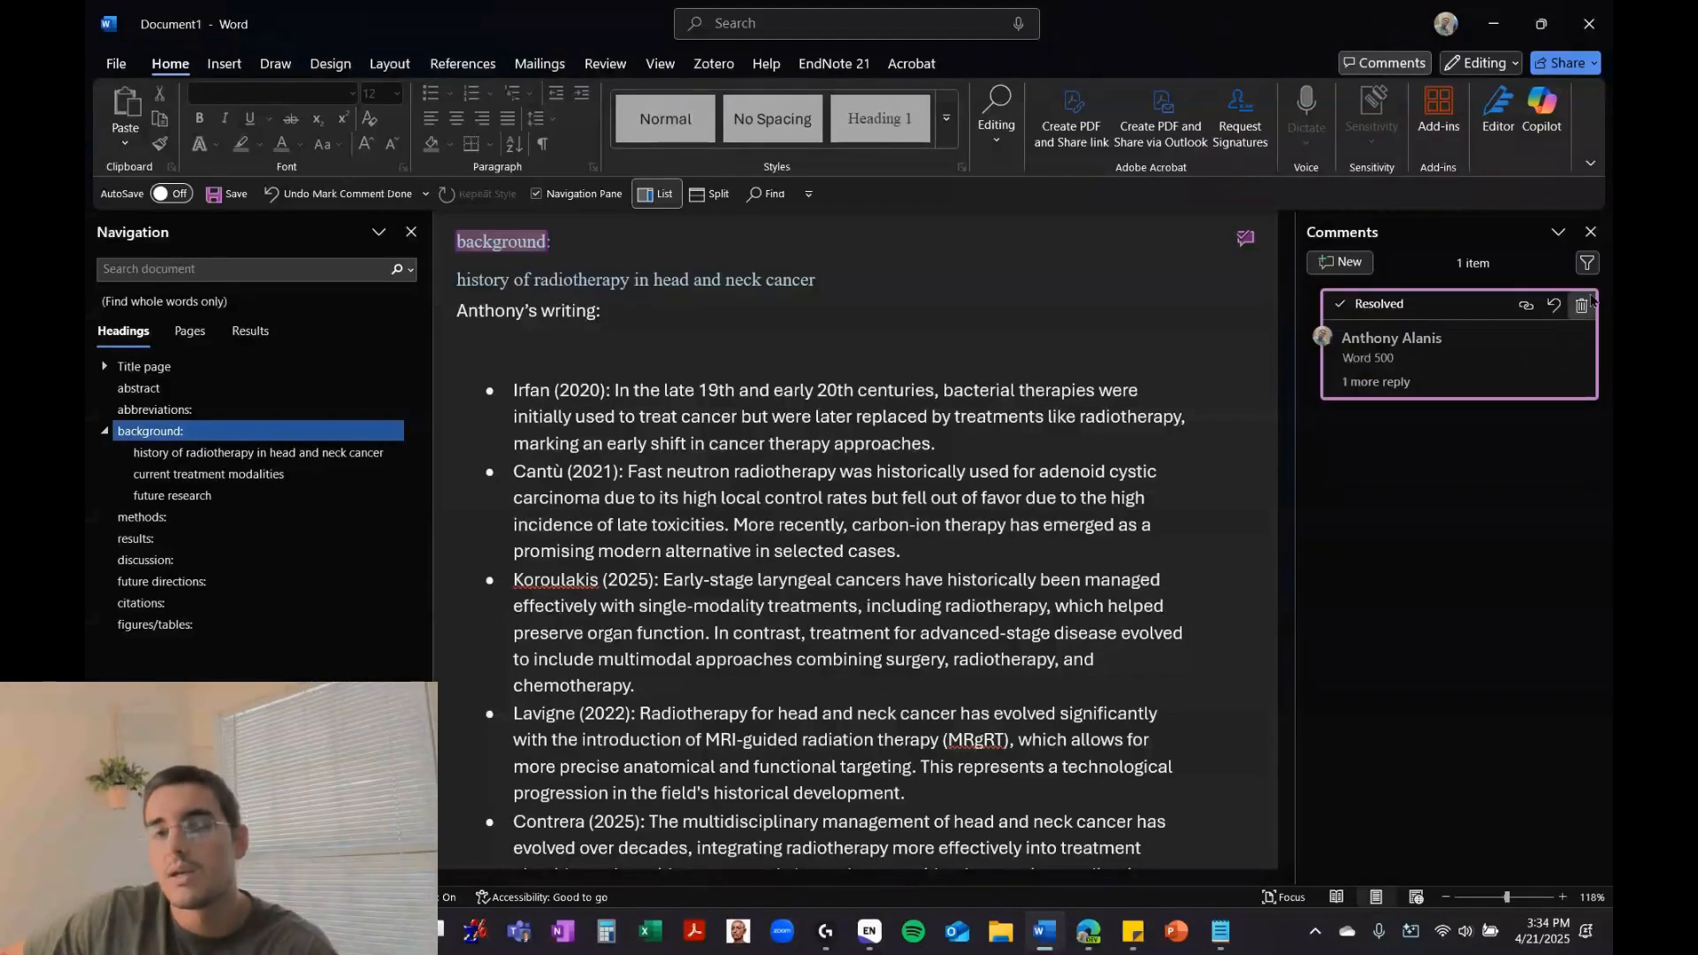
left_click(1588, 263)
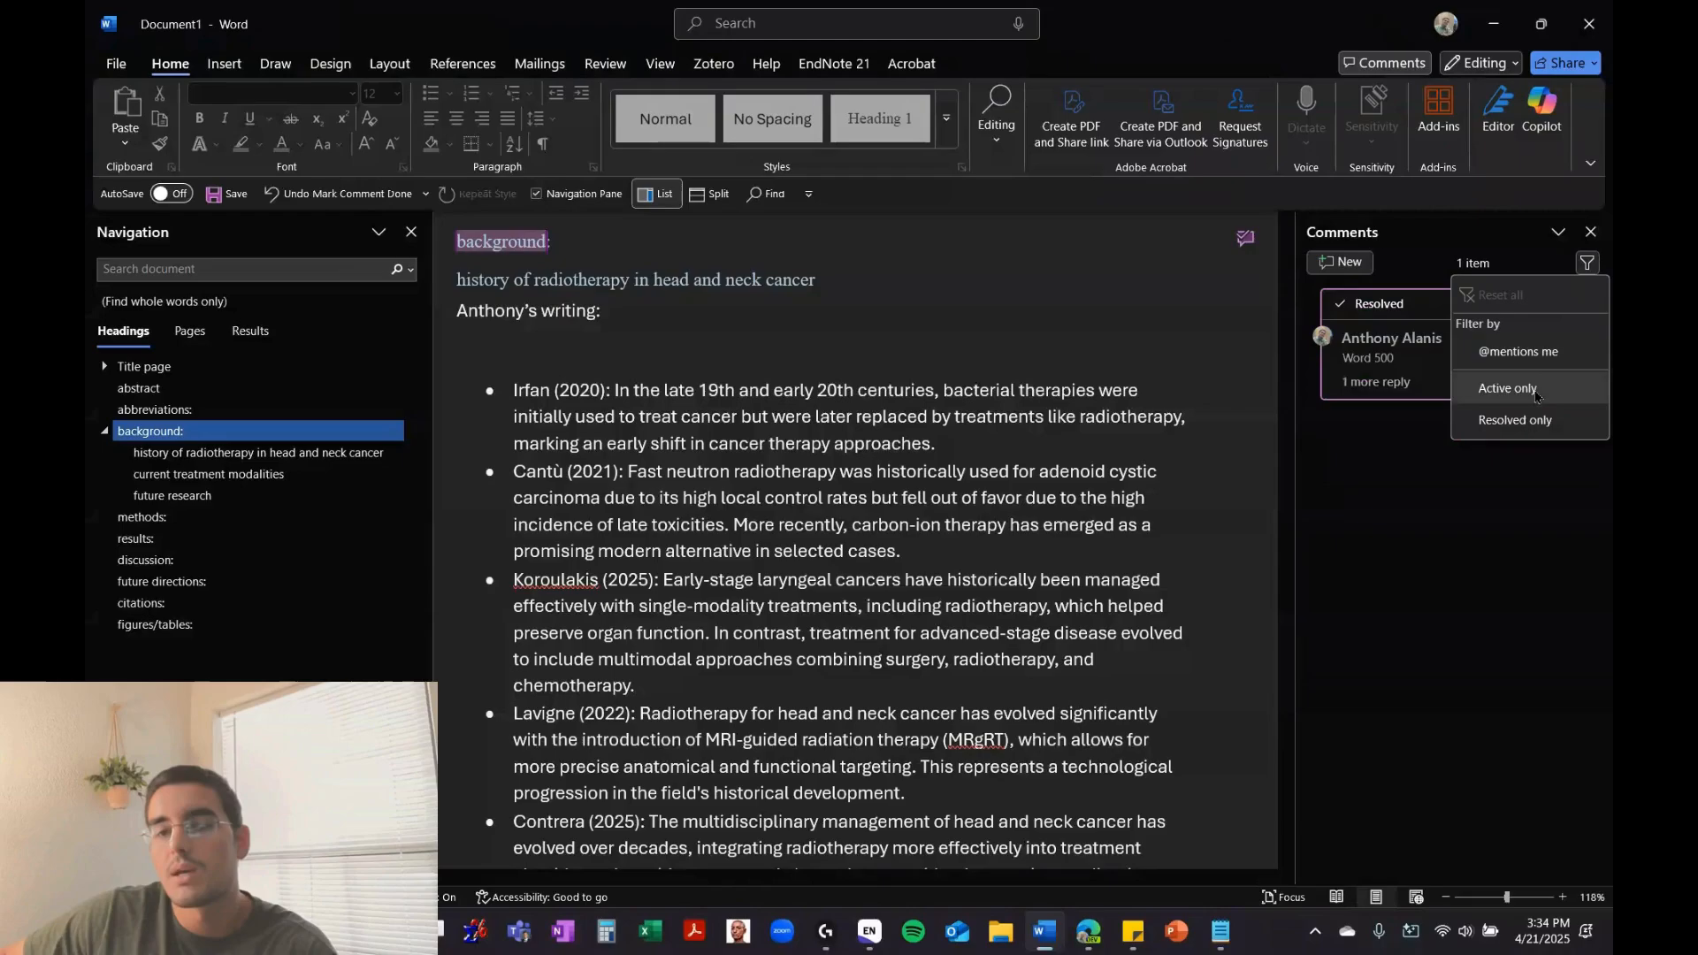
left_click(1508, 389)
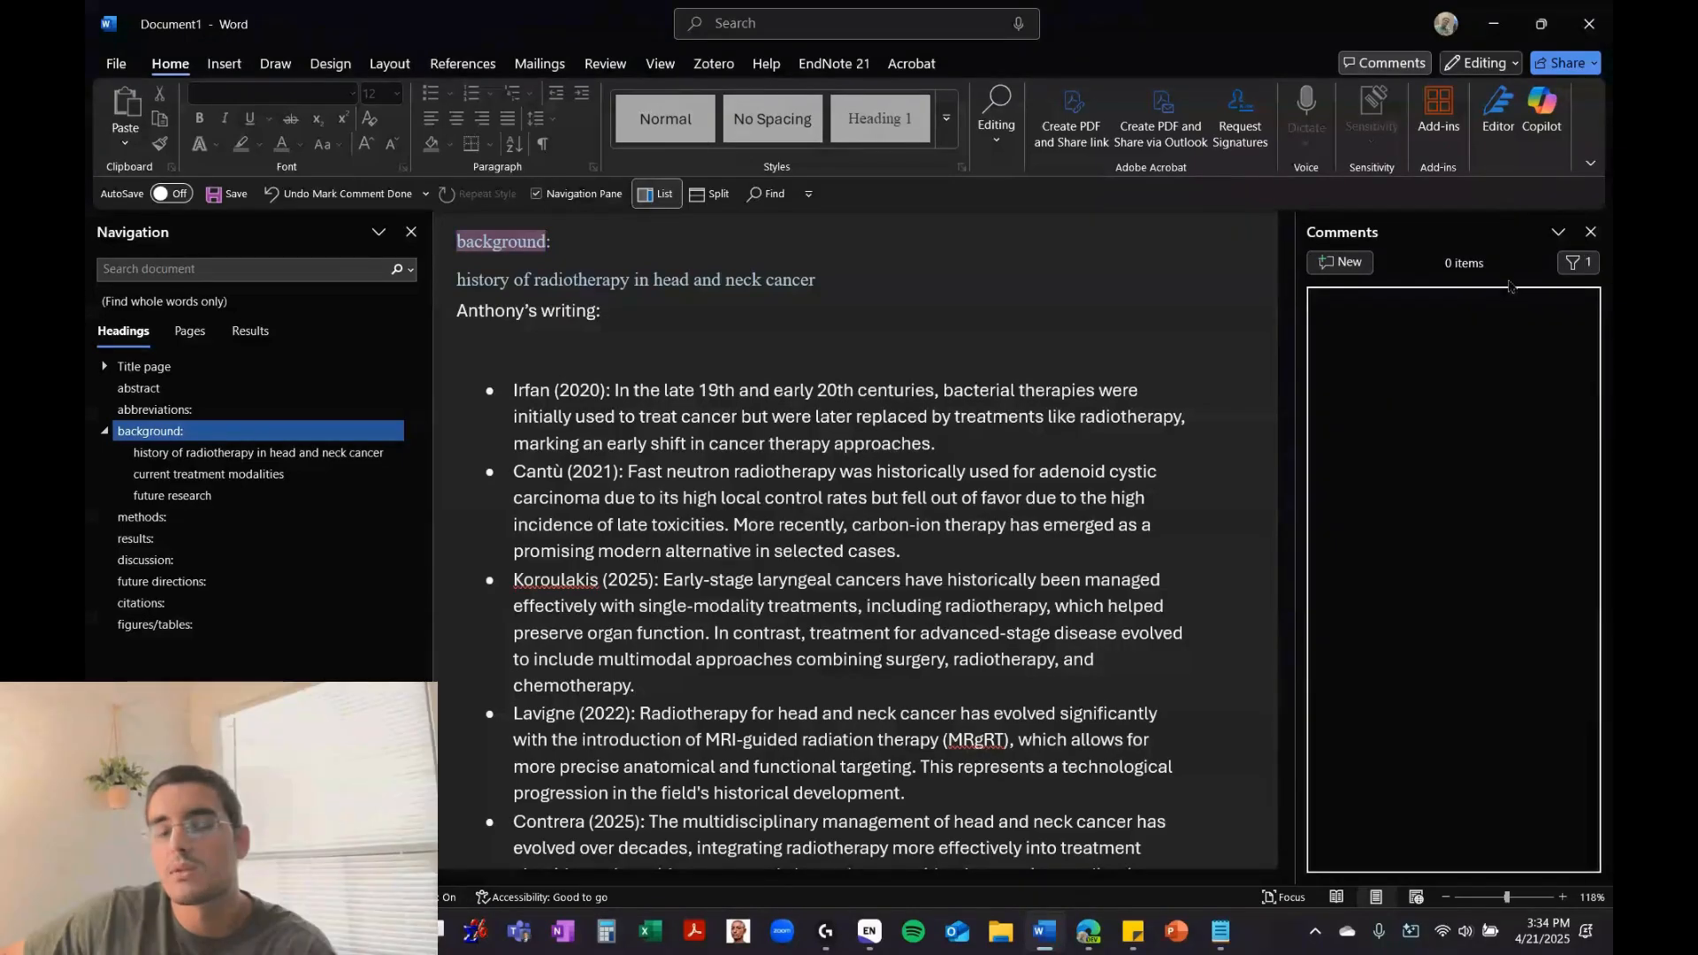
Reset the comment filter and reopen the resolved "Word 500" thread
left_click(1580, 262)
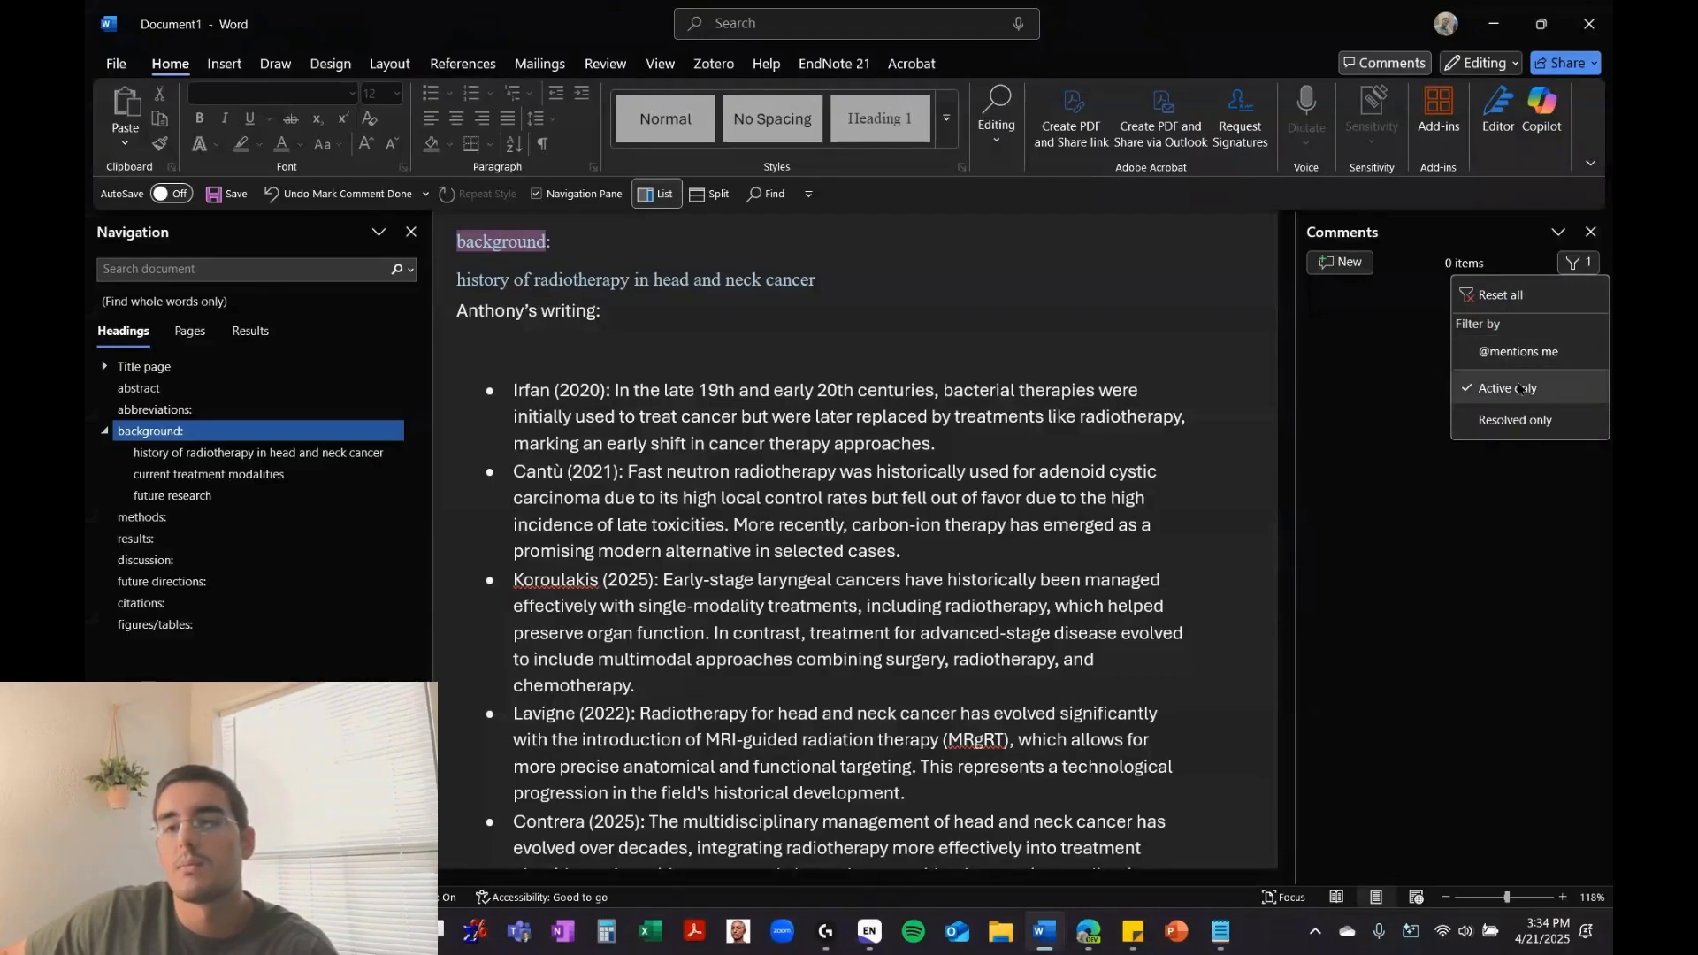
left_click(1519, 298)
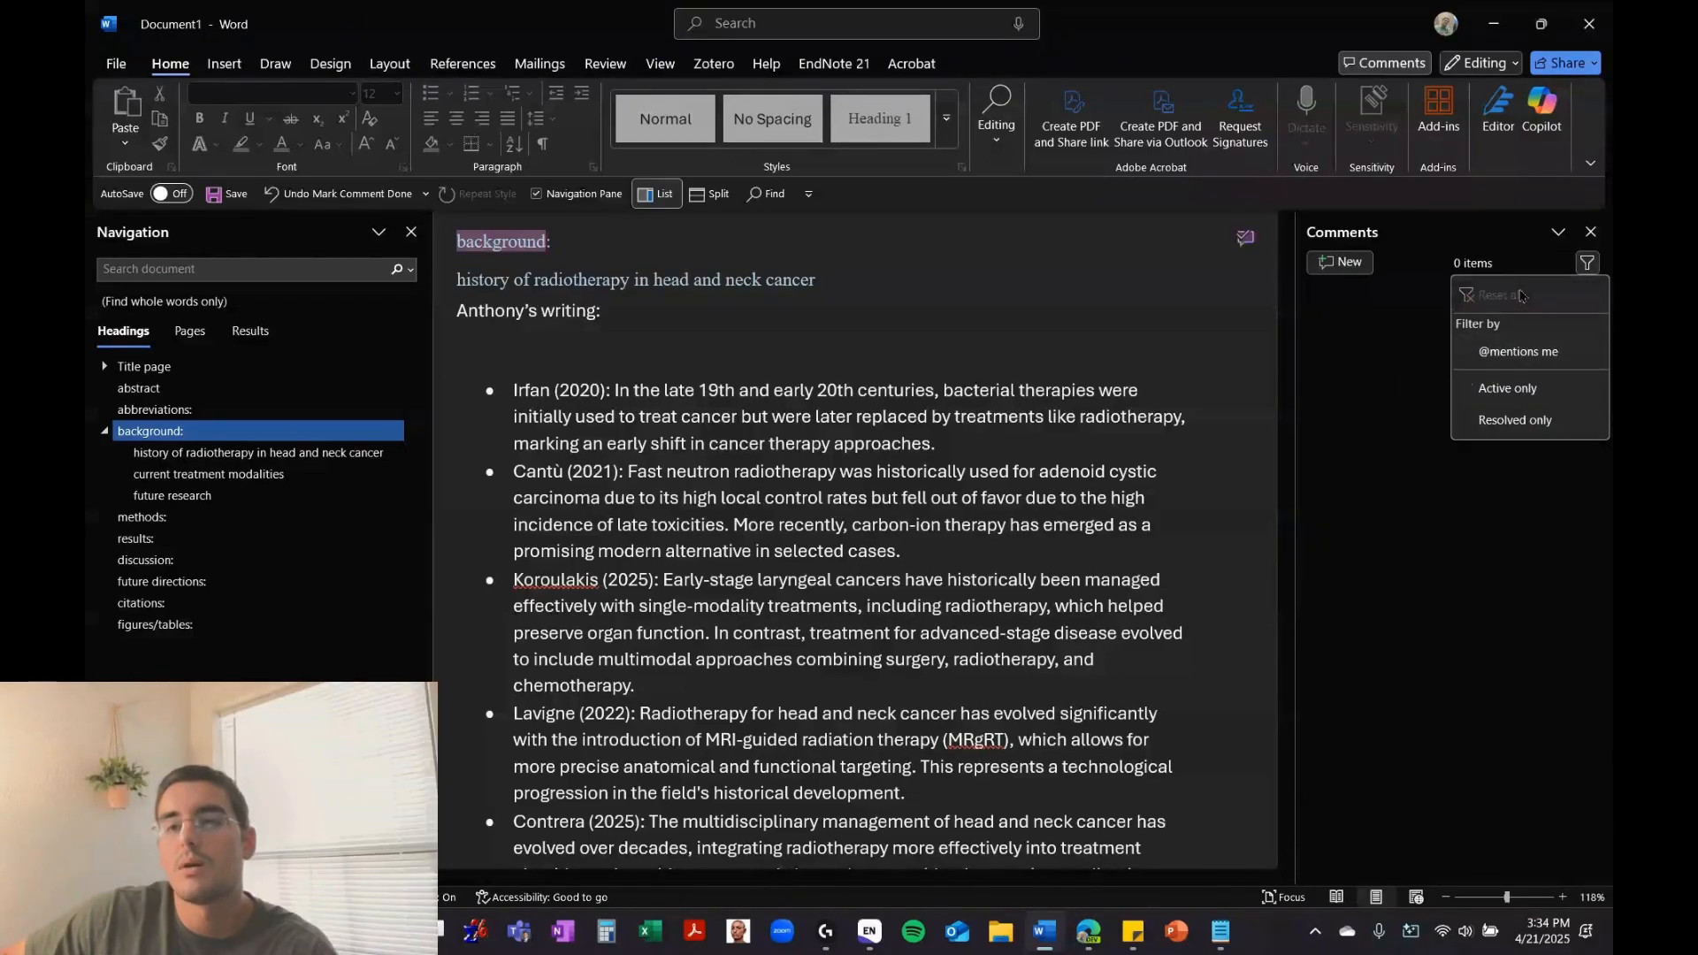
left_click(1435, 453)
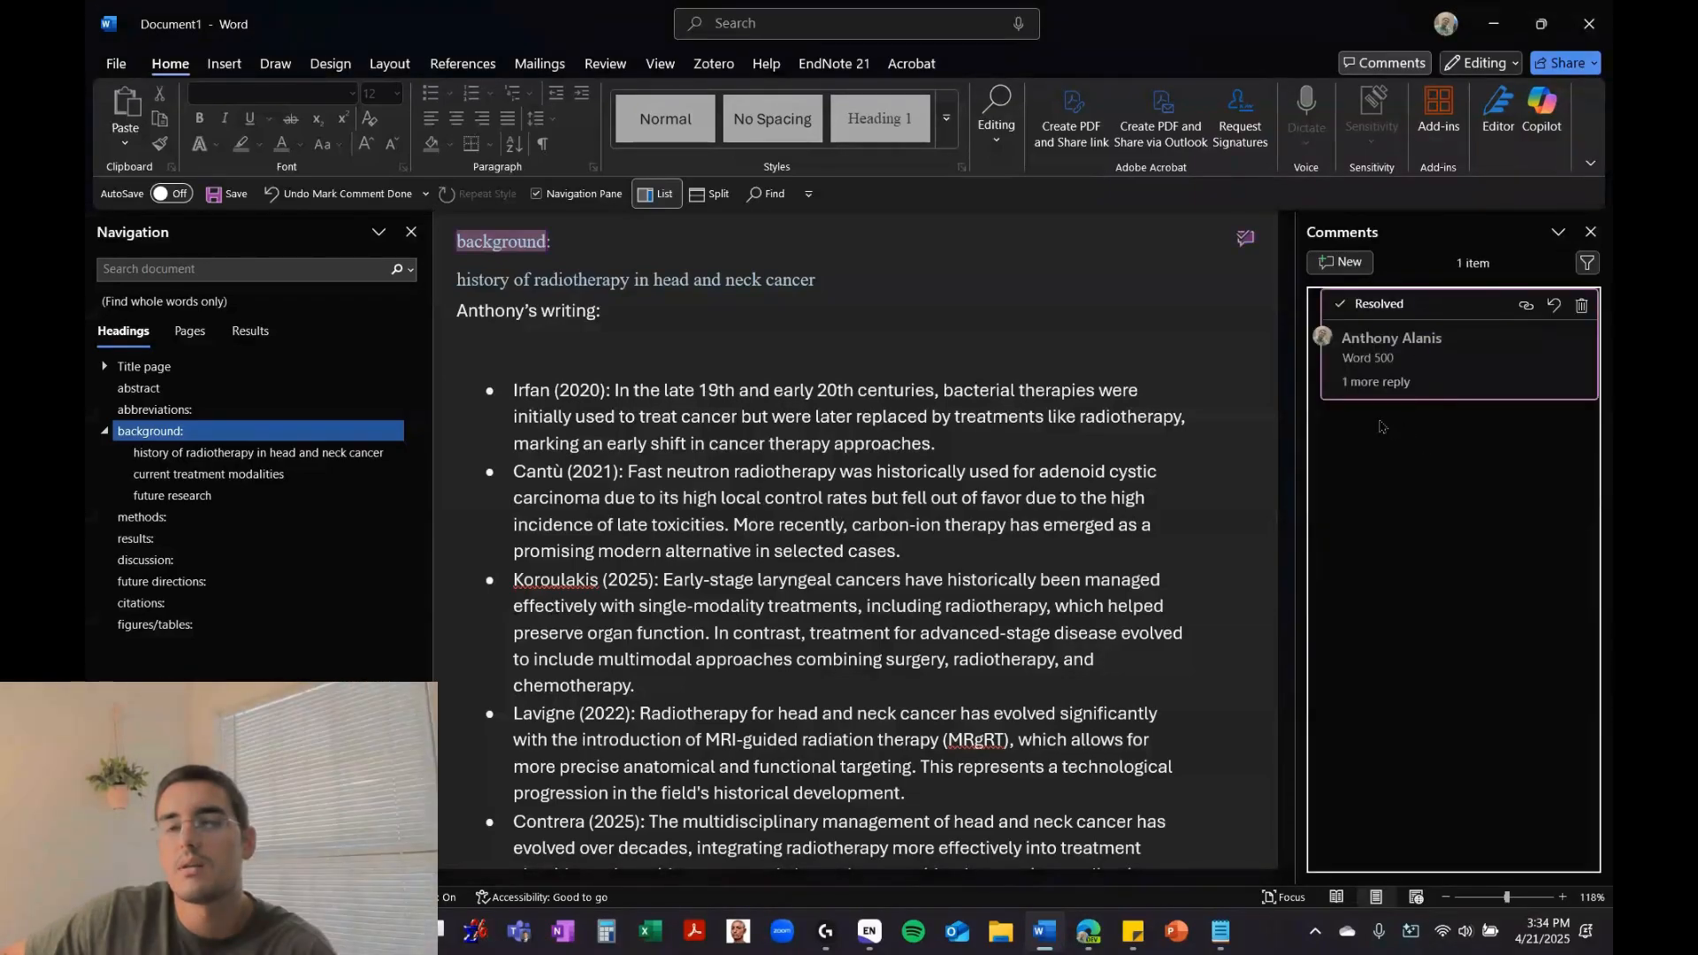
left_click(1341, 304)
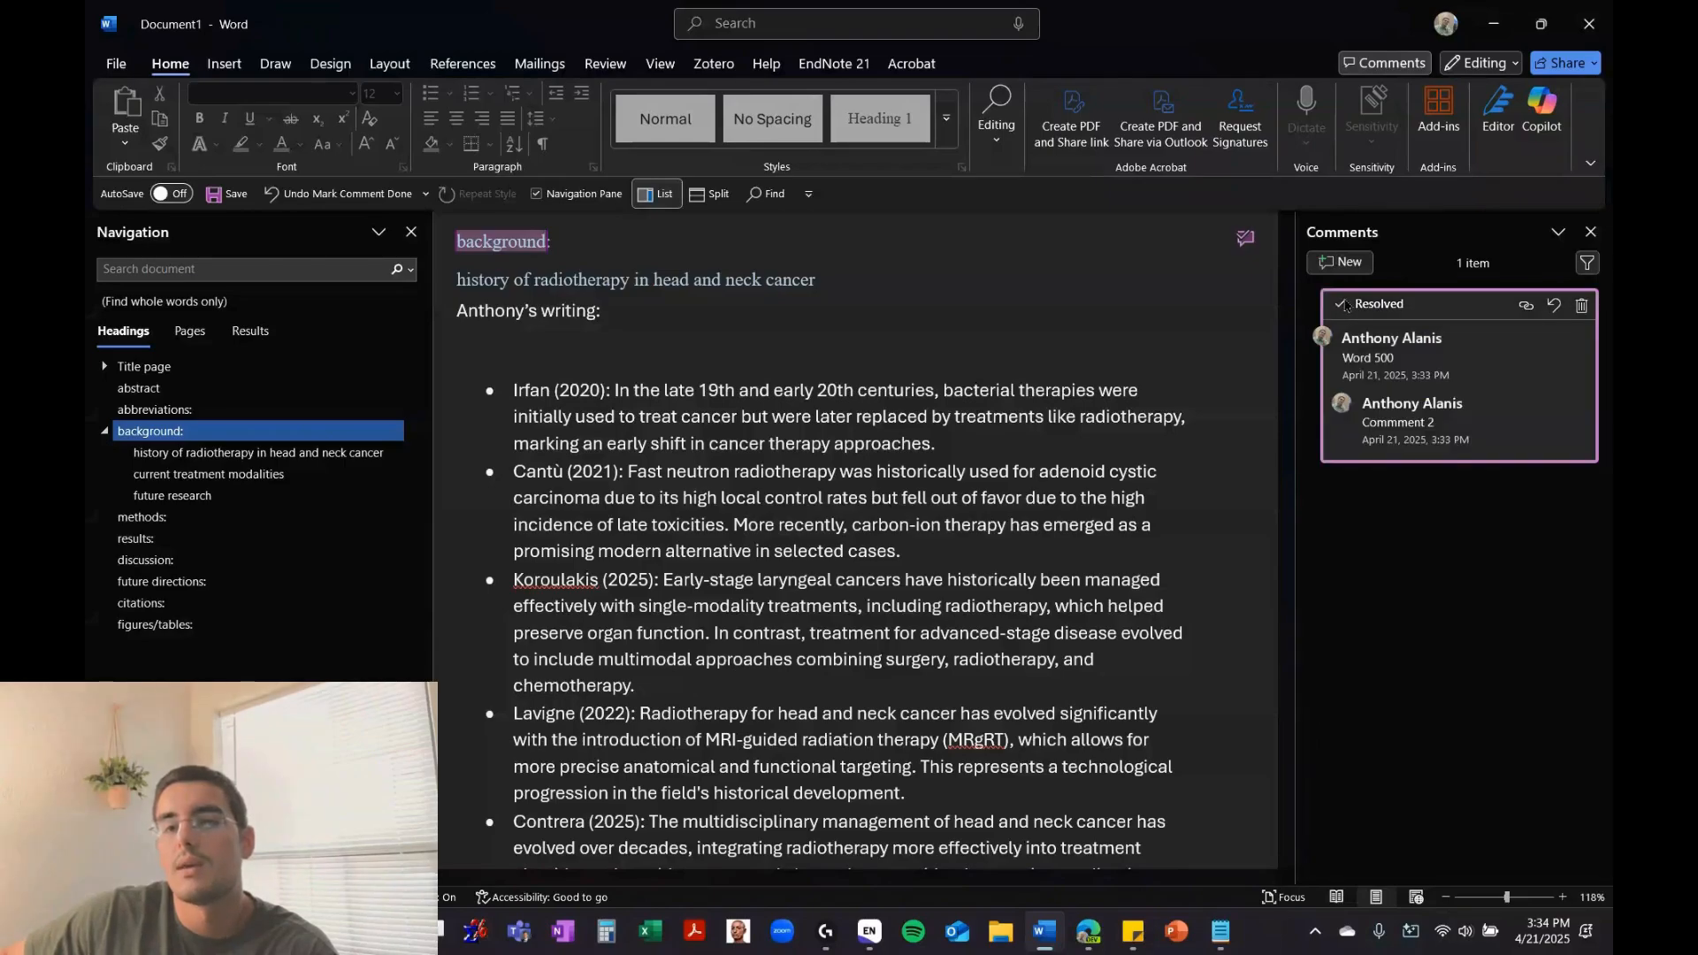
left_click(1555, 305)
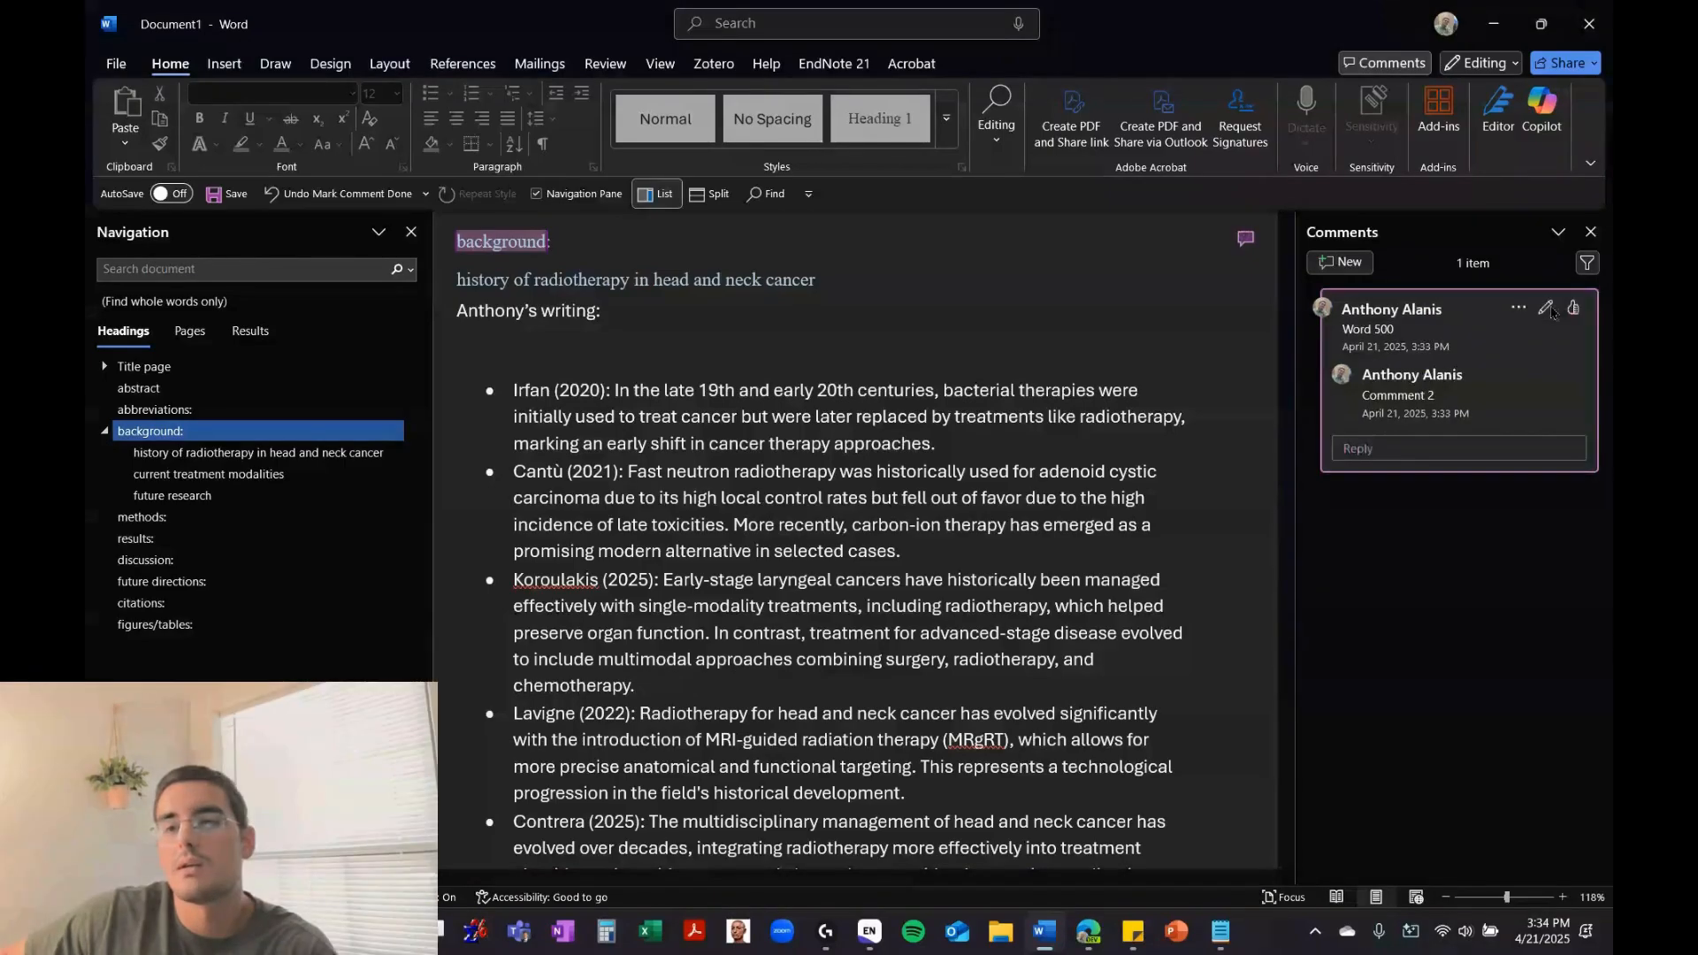
left_click(1538, 535)
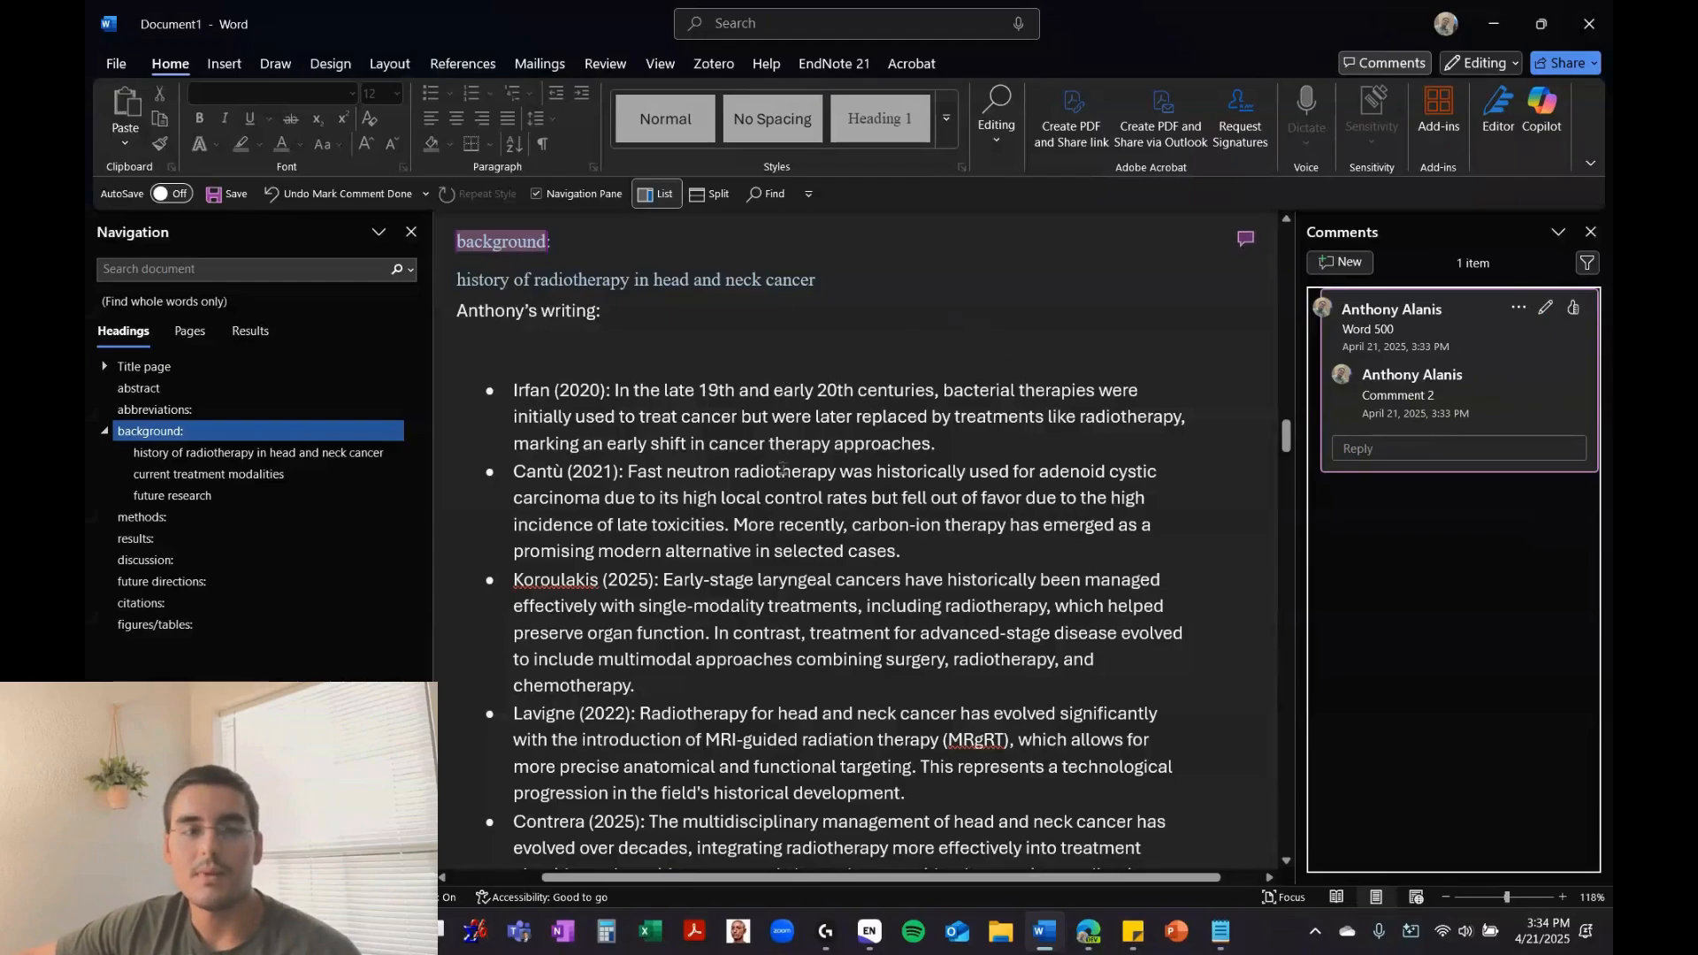
Look over the bullets on the history of radiotherapy, and visit the "abbreviations:" section before returning to "background:"
left_click(595, 336)
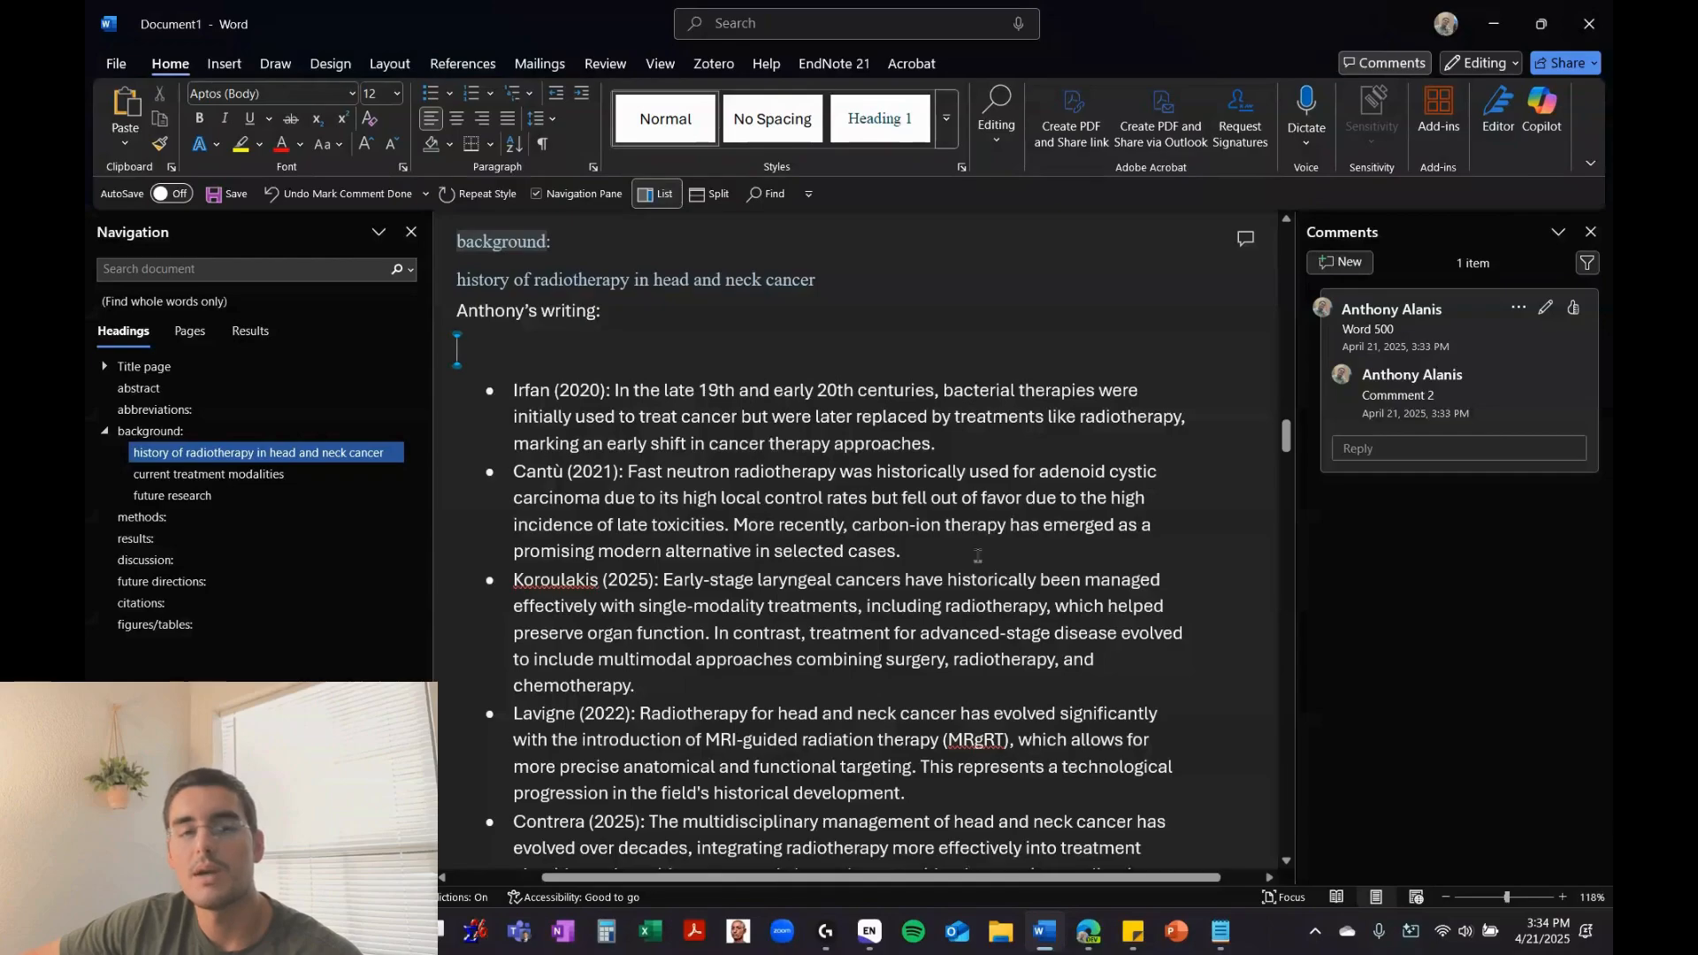
scroll(977, 555, "down", 2)
scroll(965, 548, "up", 1)
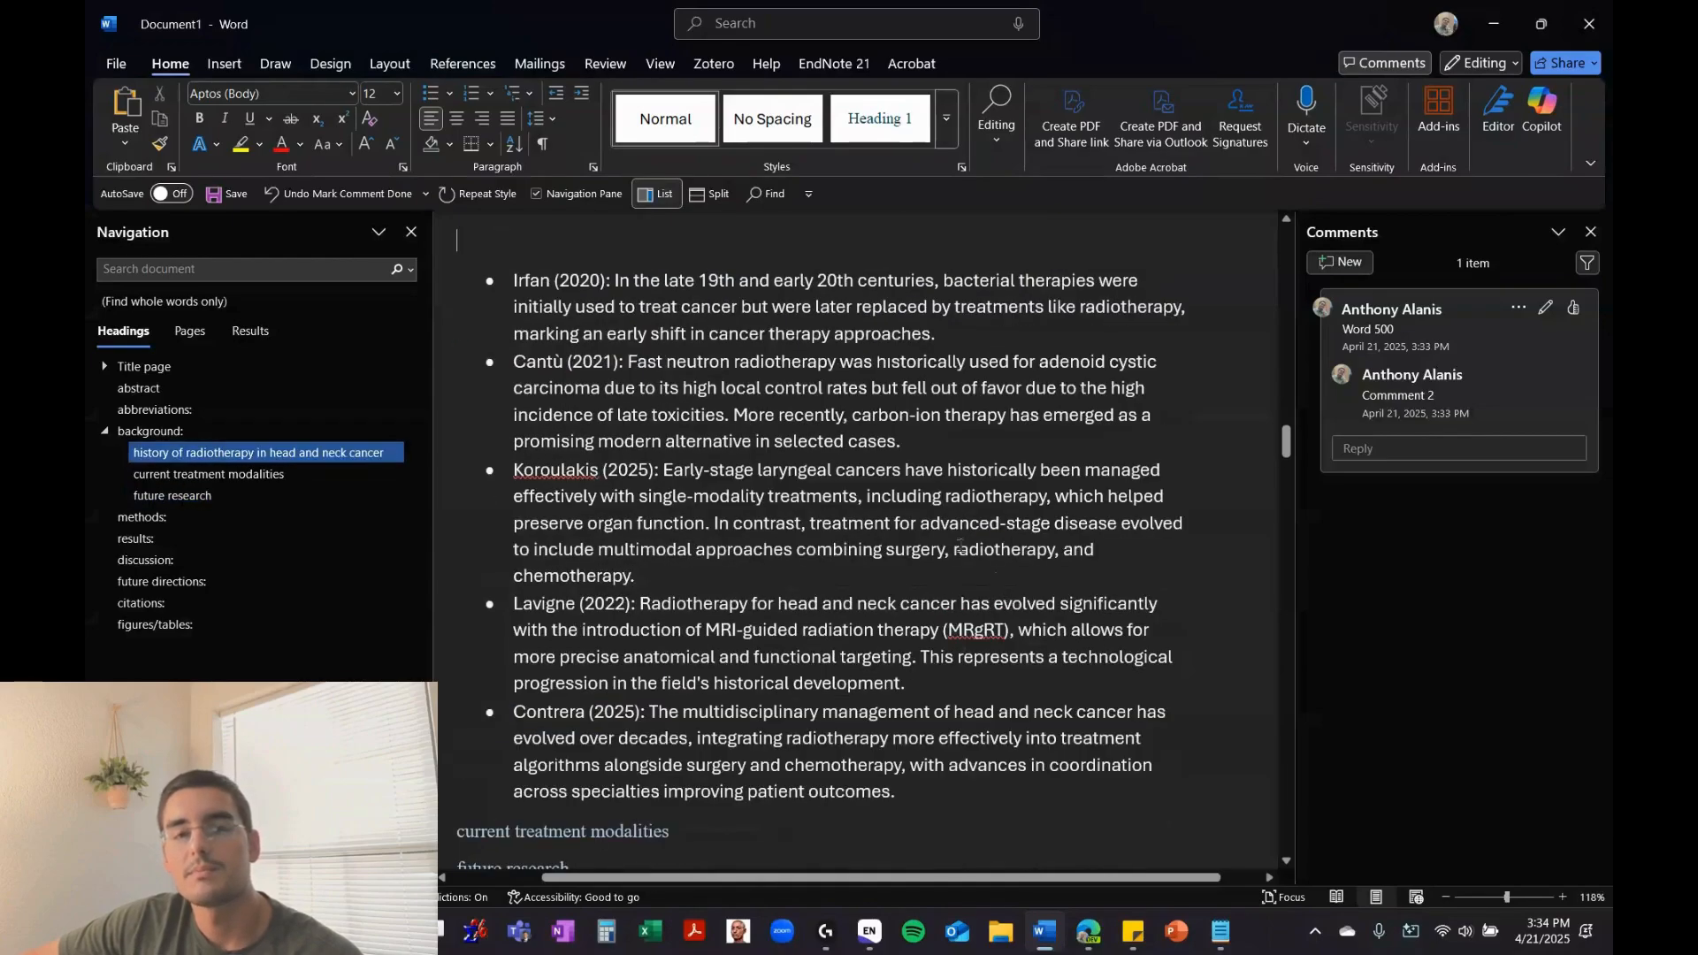
scroll(960, 546, "up", 1)
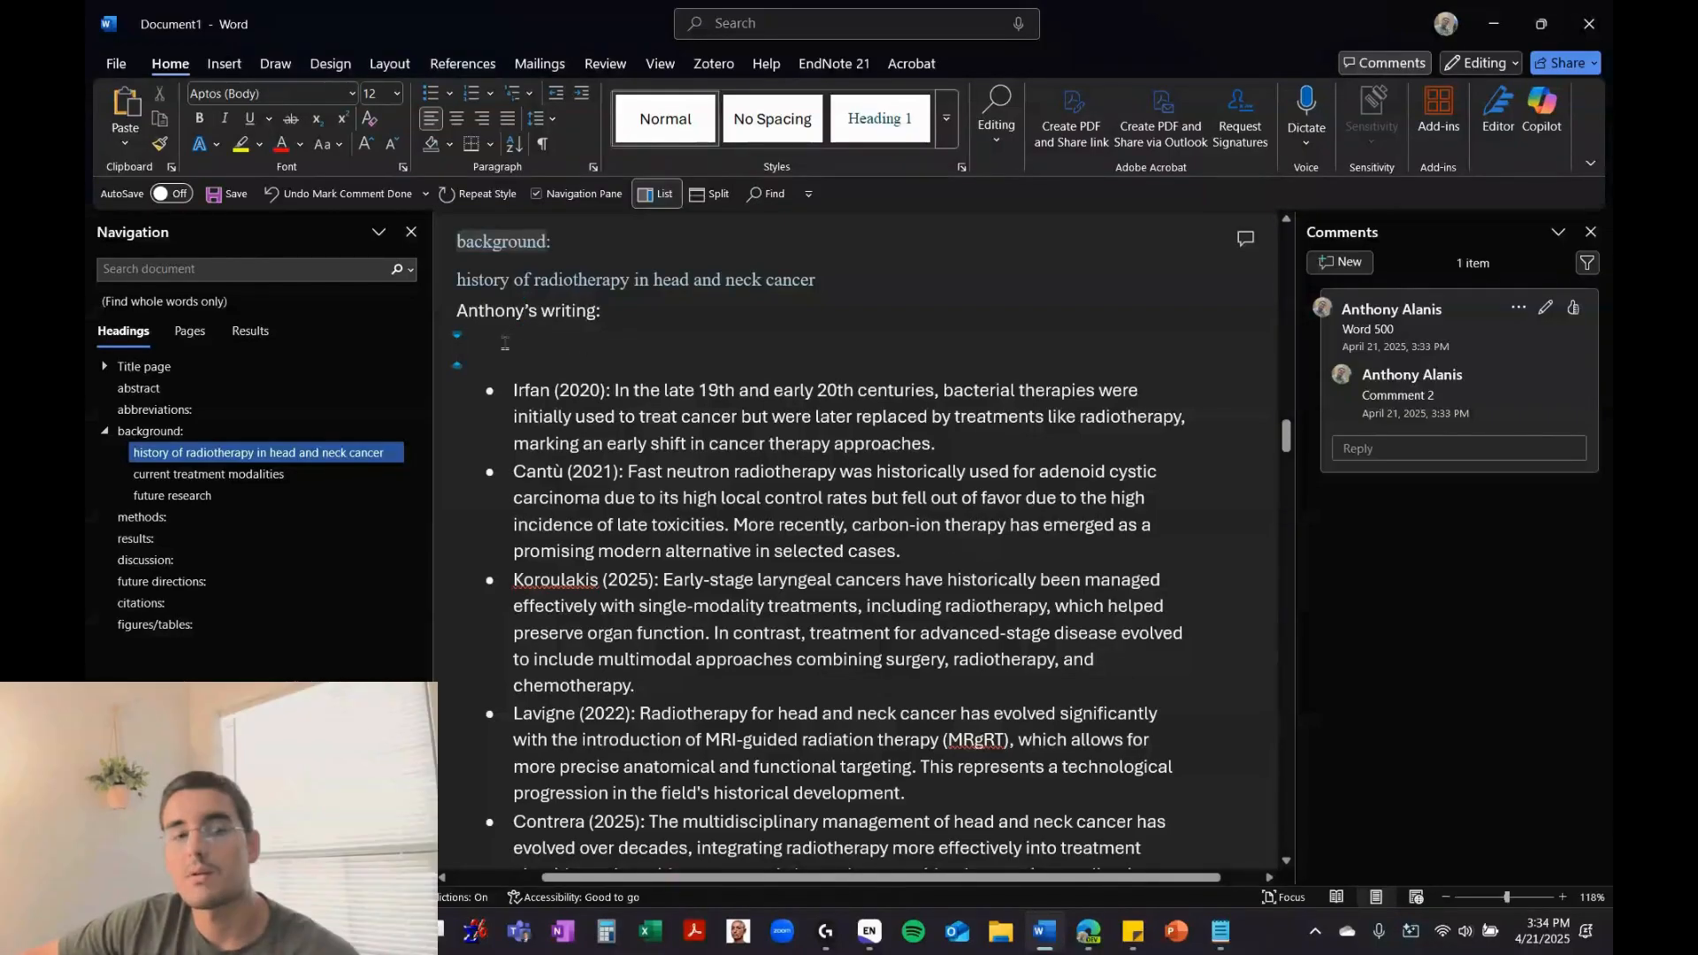
left_click(225, 409)
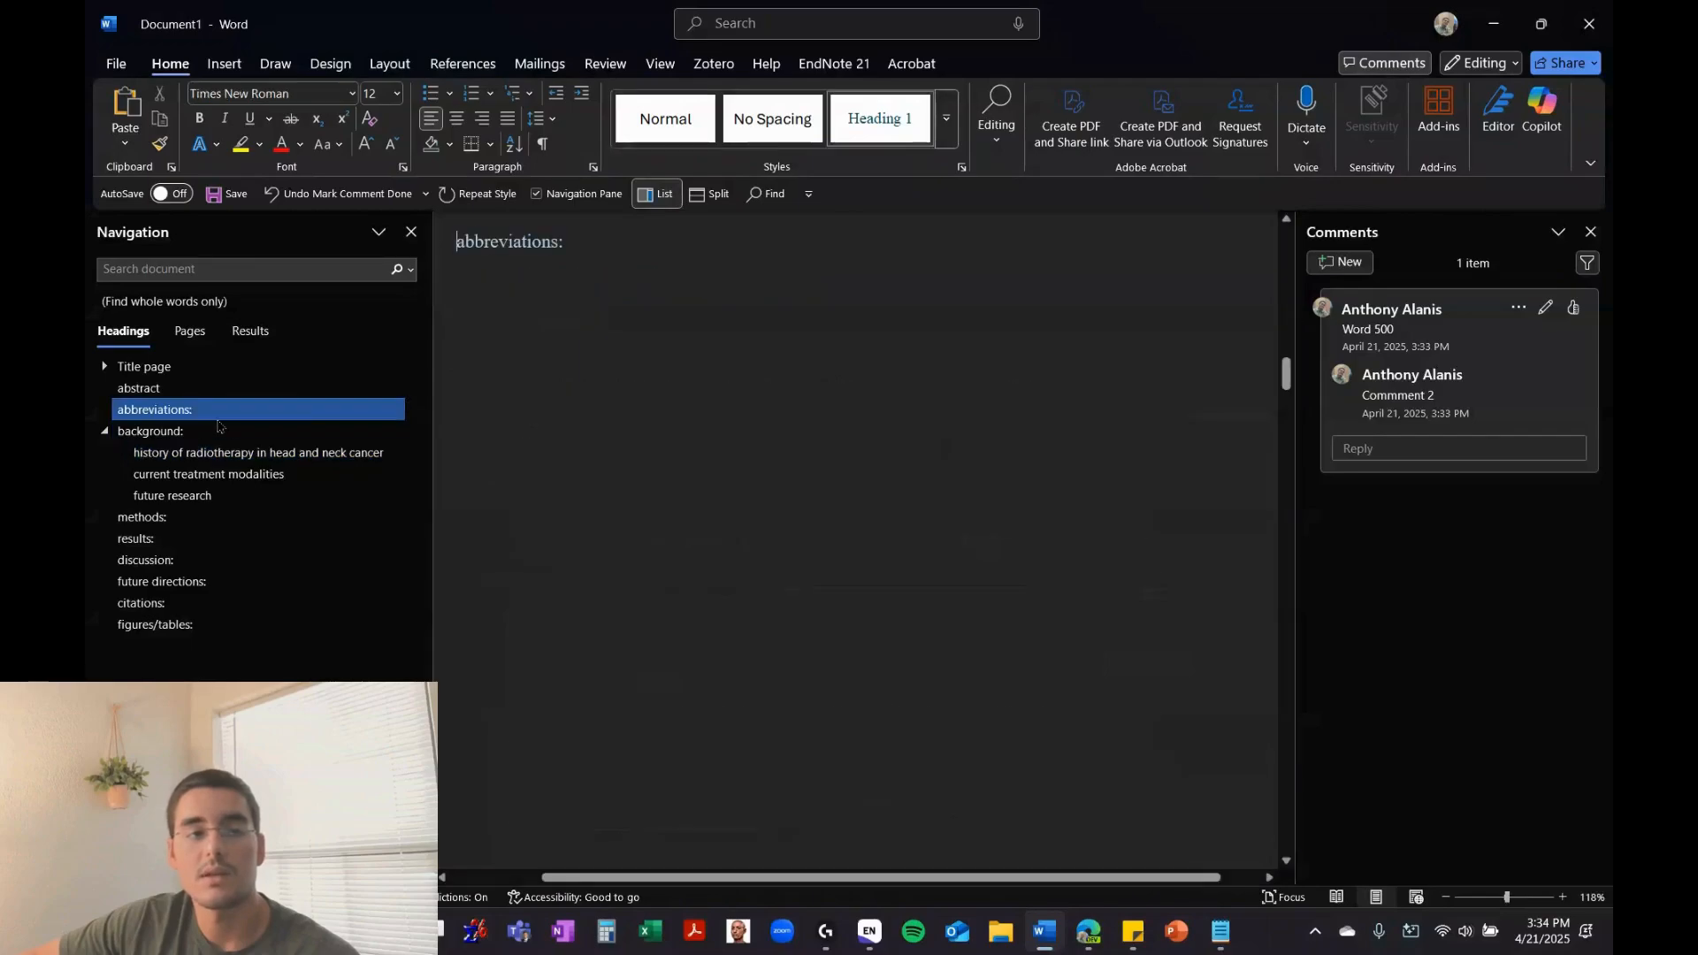
left_click(279, 437)
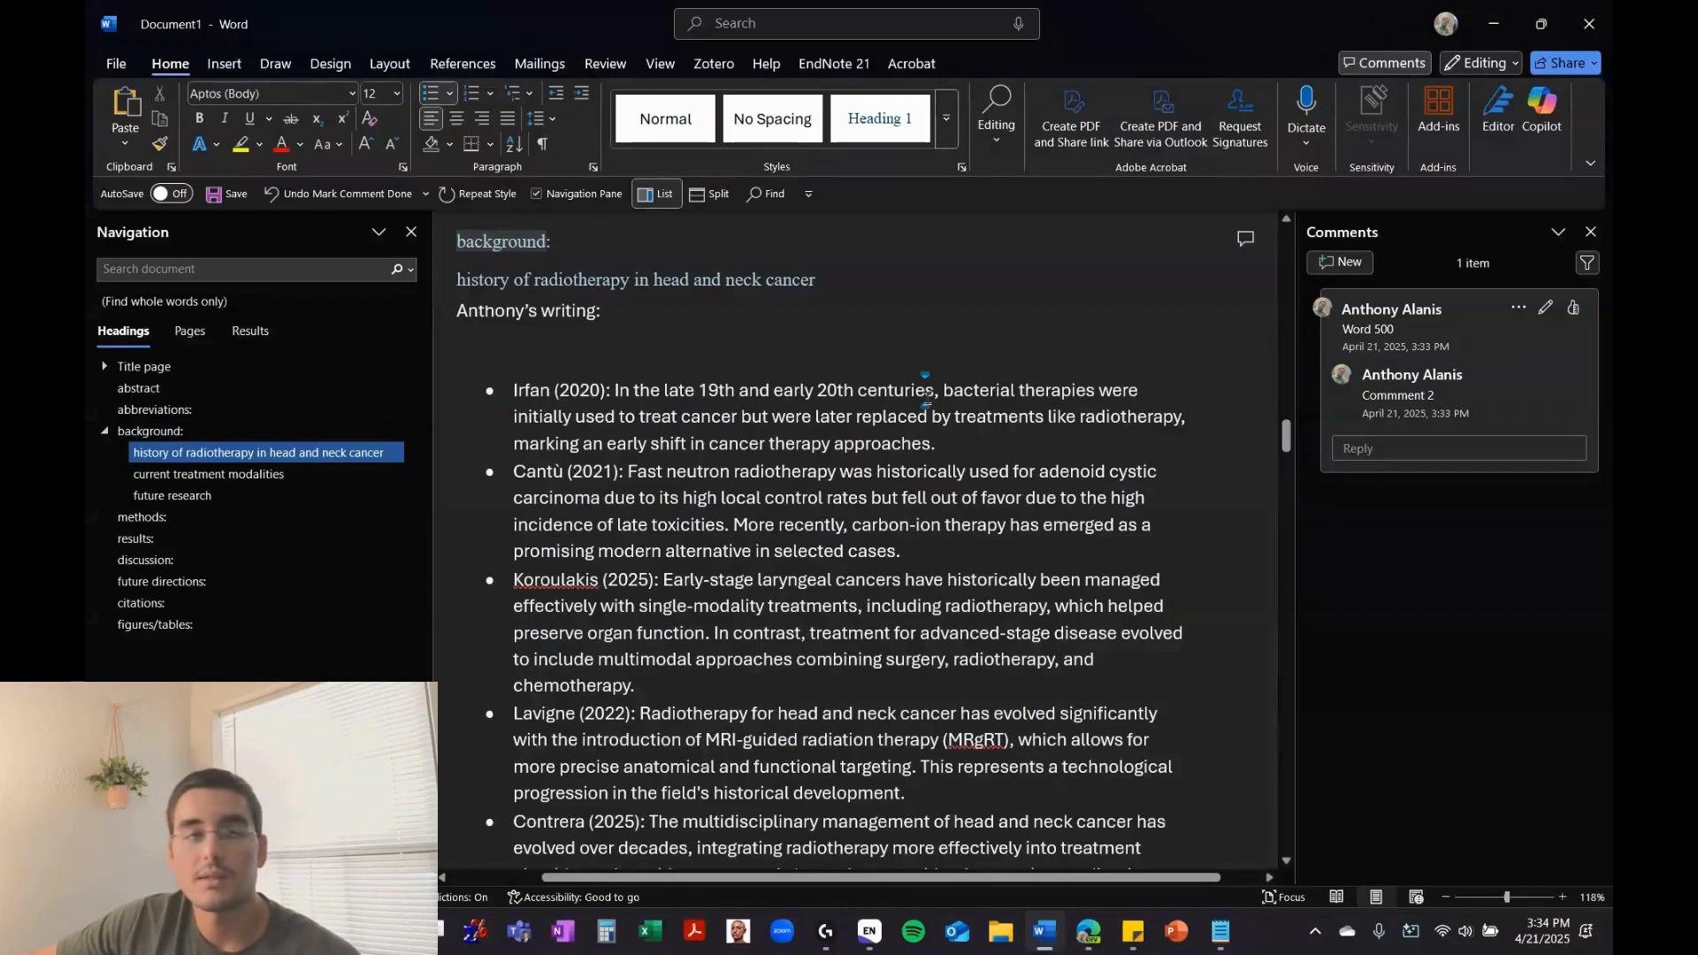
Switch to the browser to view the "Radiotherapy History HNC" conversation in ChatGPT, and return to the manuscript in Word
left_click(1492, 19)
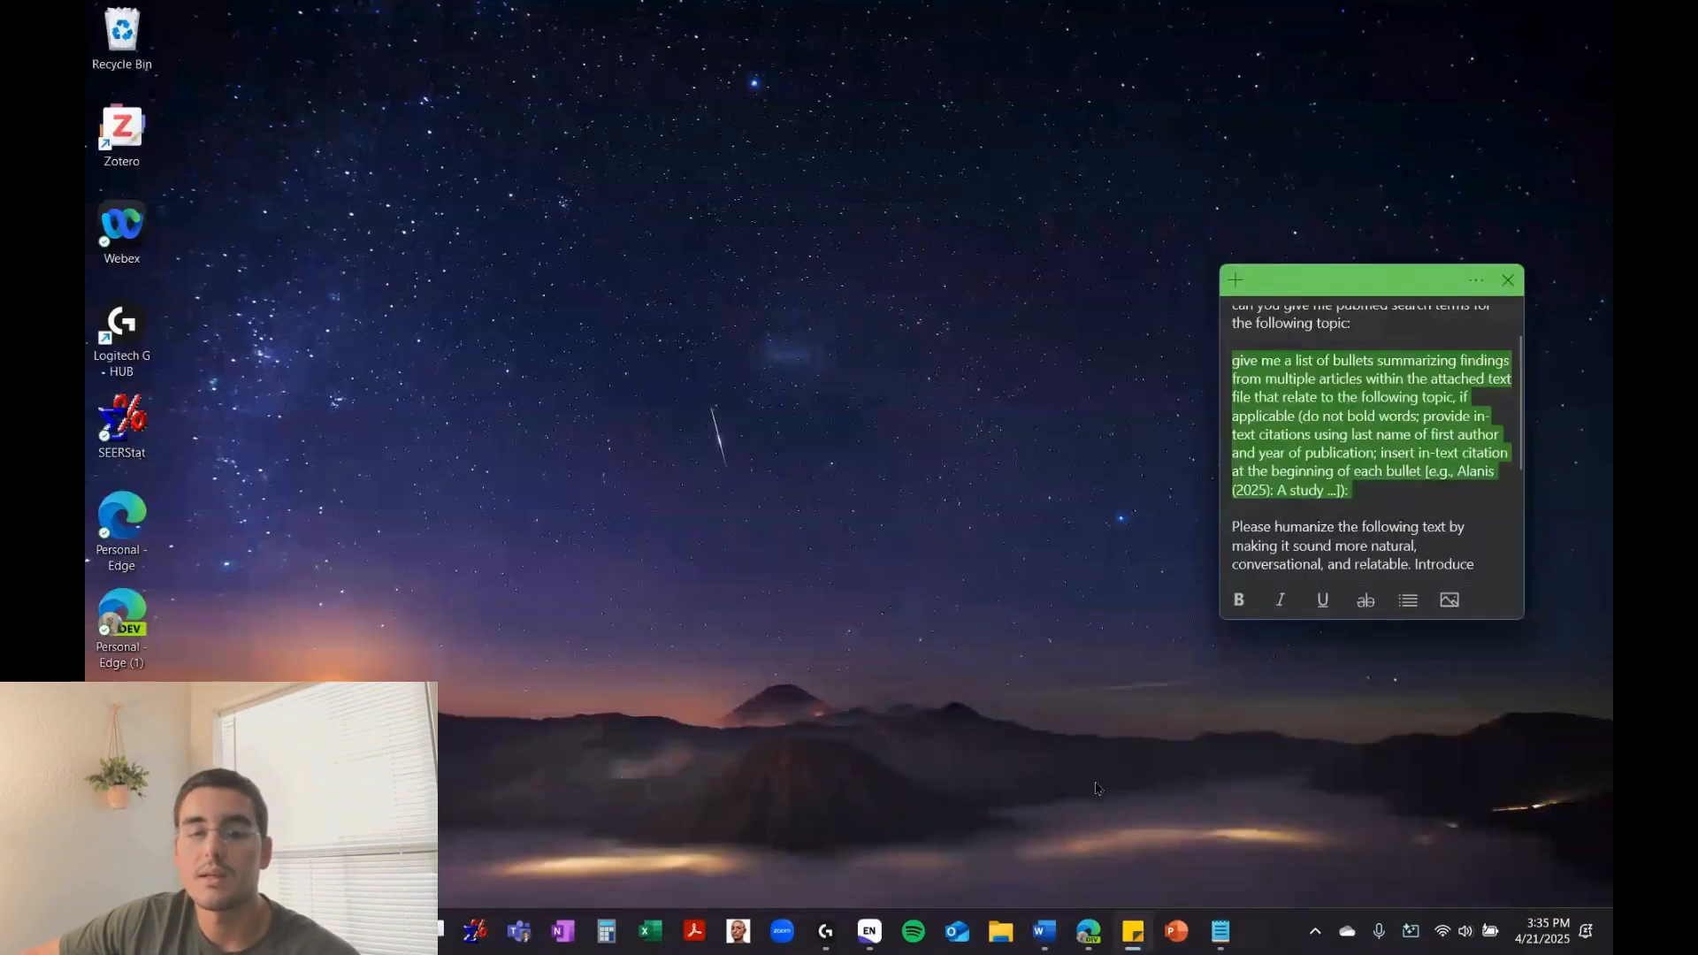
left_click(1088, 931)
left_click(1019, 859)
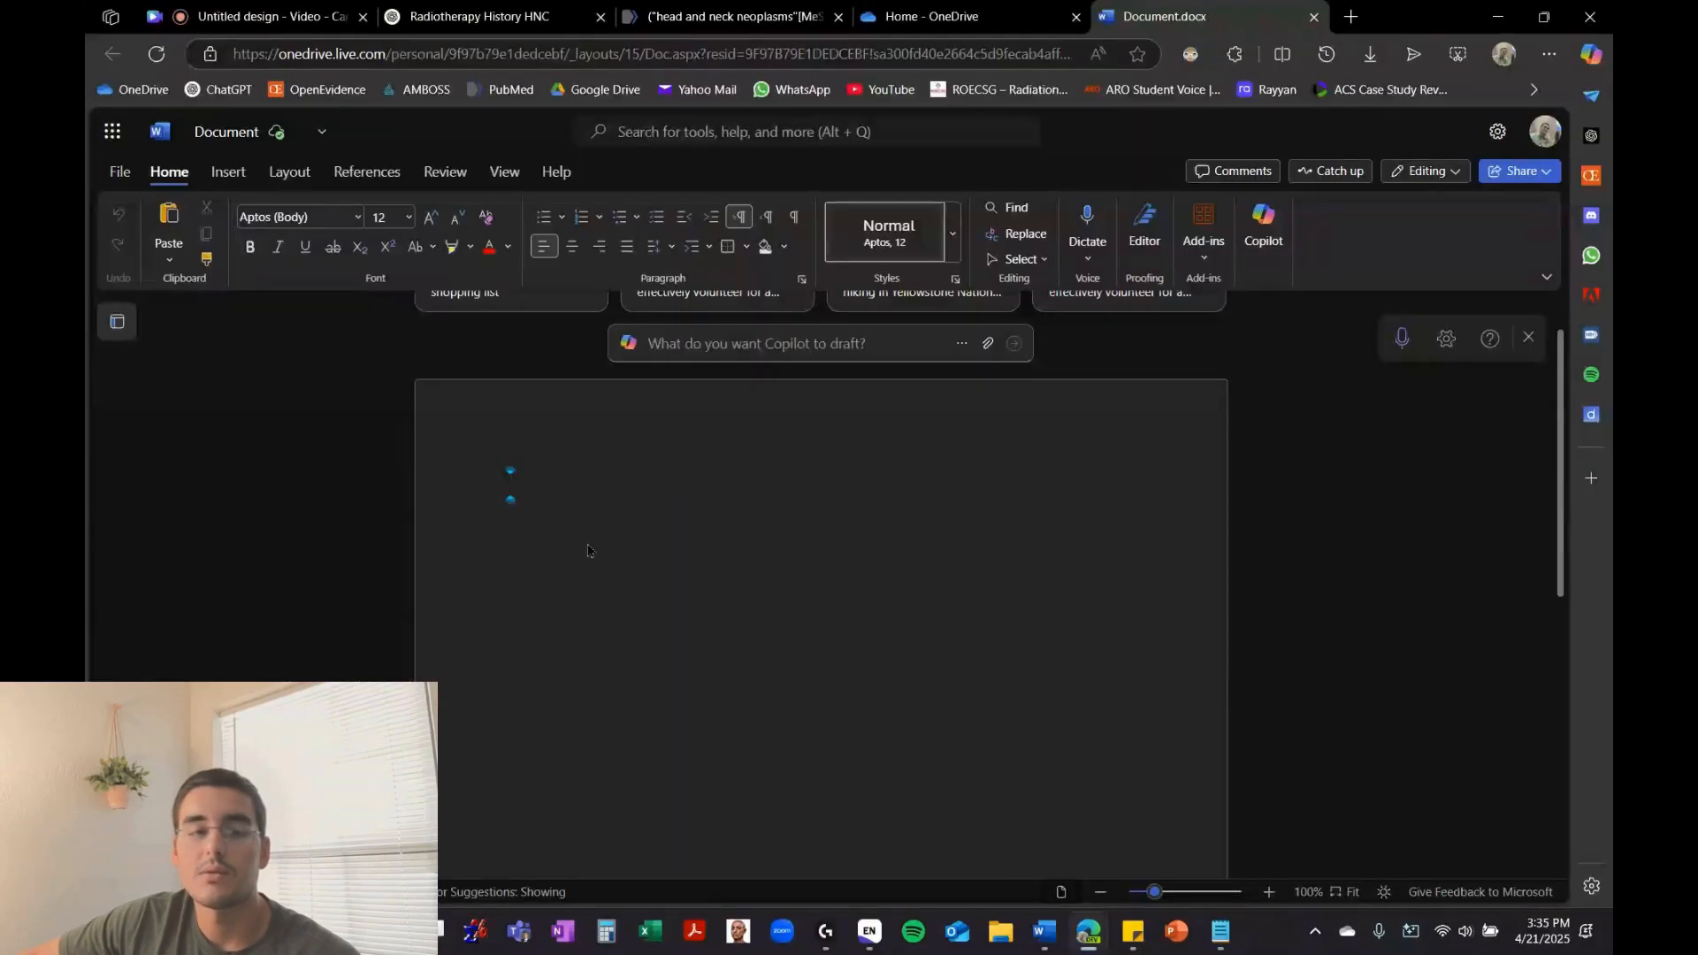
left_click(481, 16)
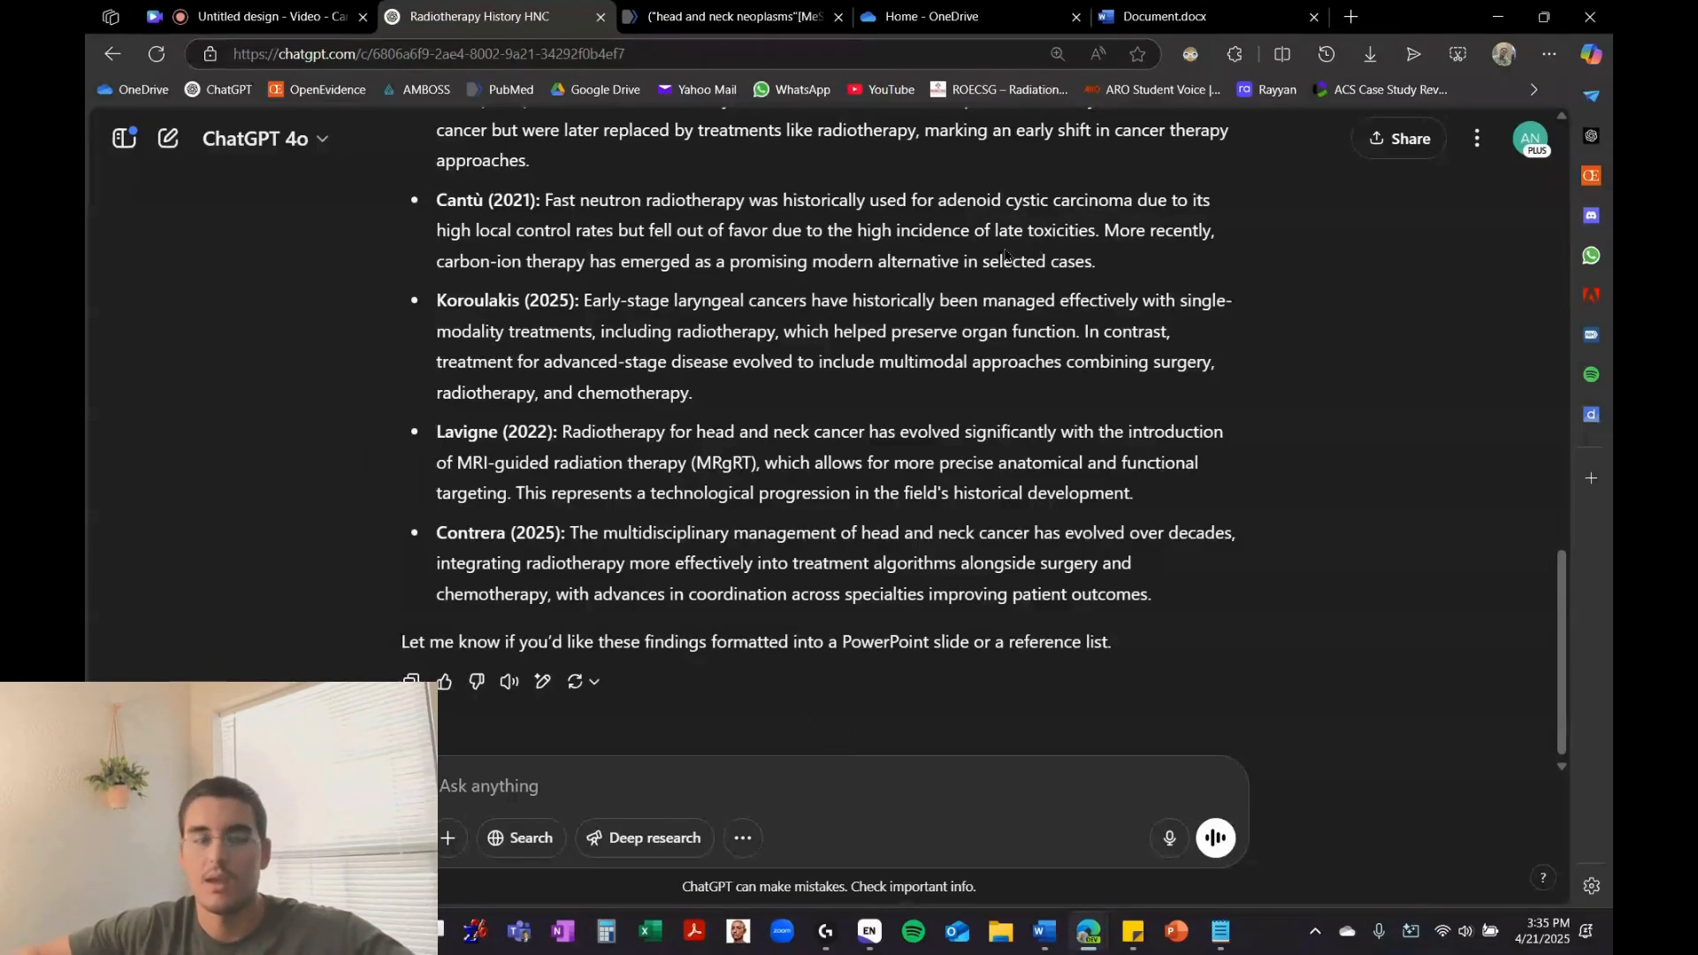
left_click(1045, 931)
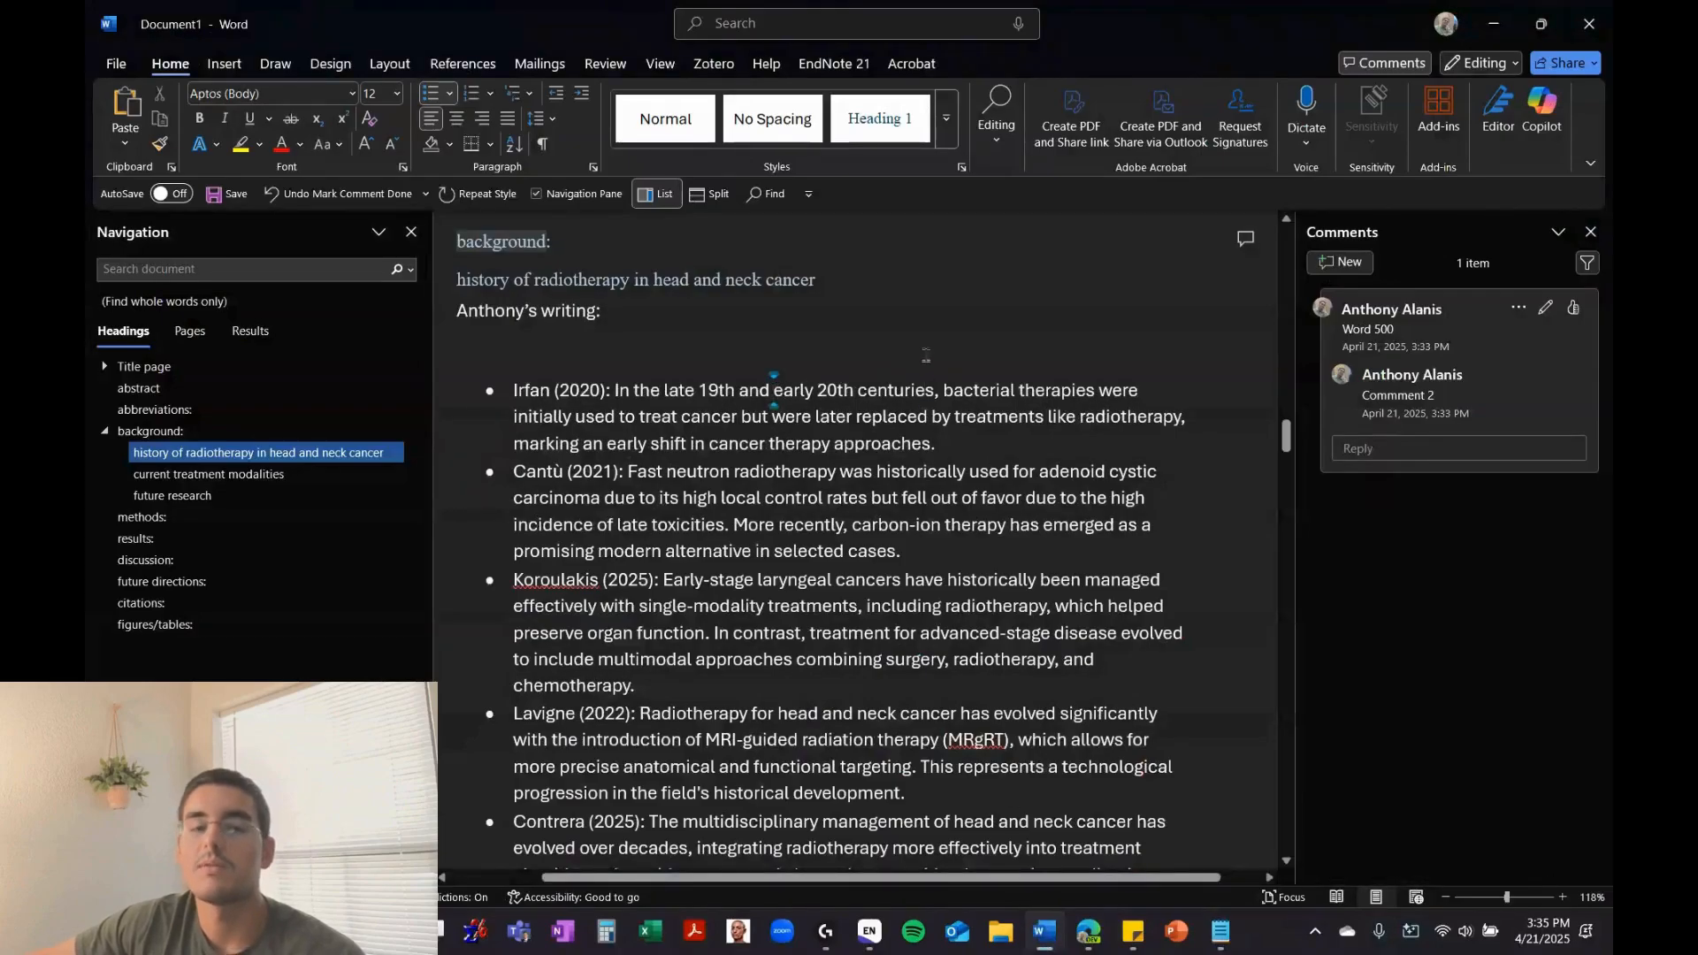
left_click(990, 440)
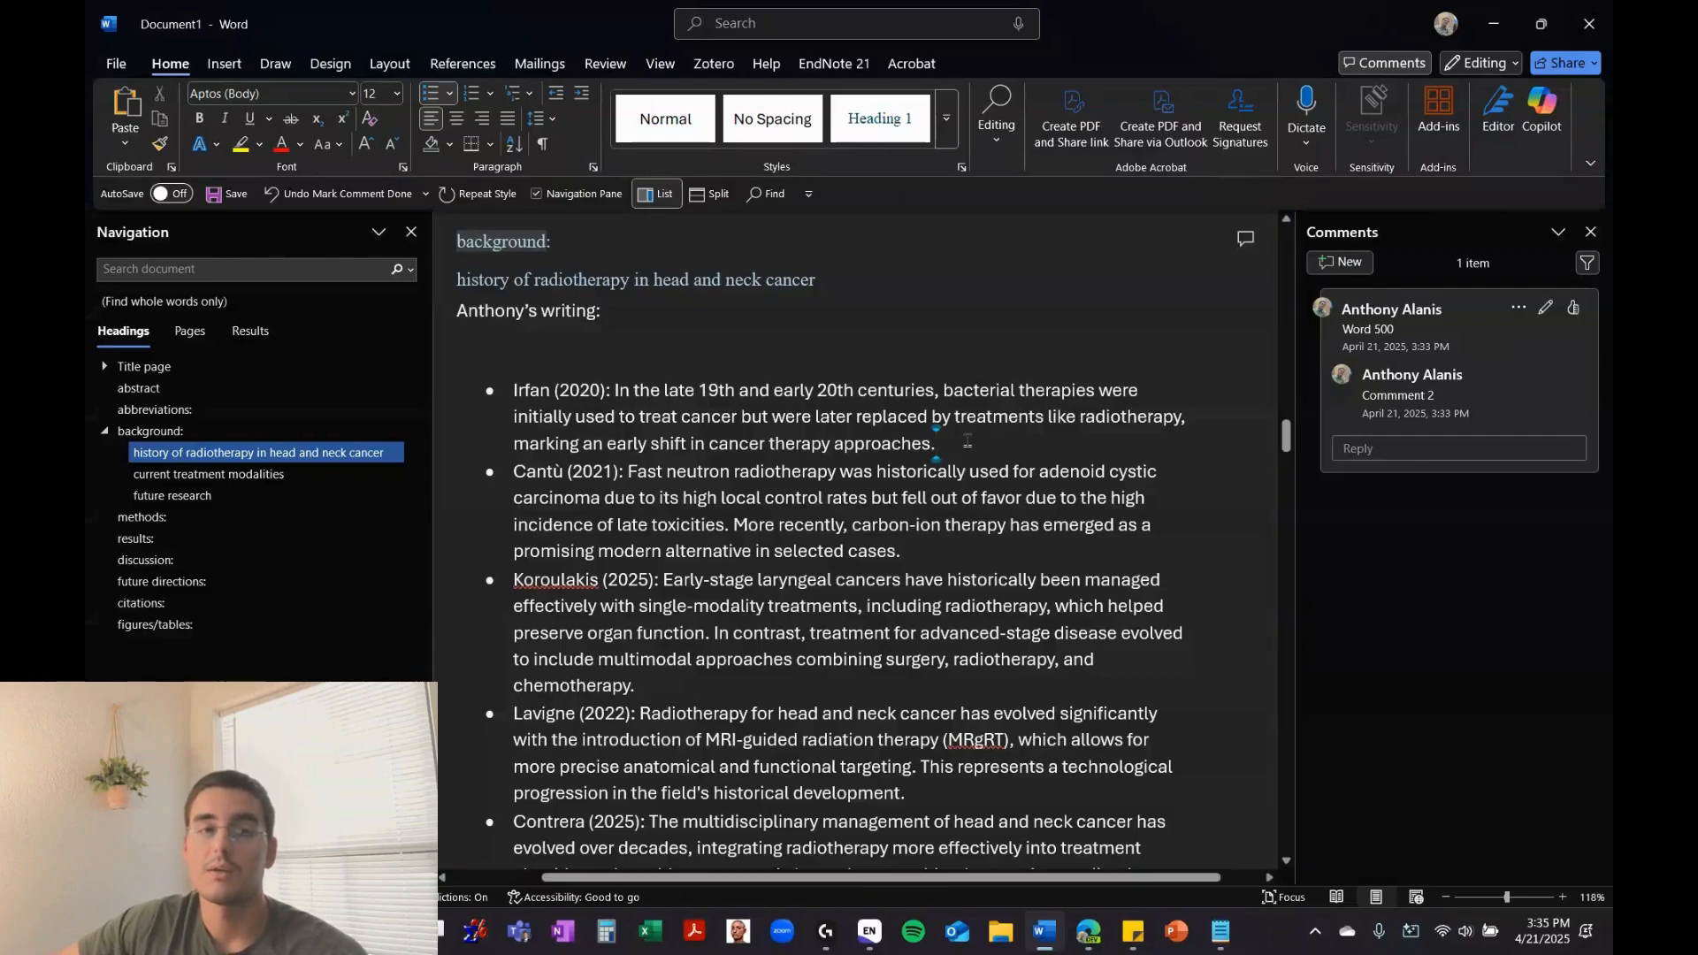
Add a line reading "abbreviation:" below the figure 1 caption in the "figures/tables:" section
left_click(259, 629)
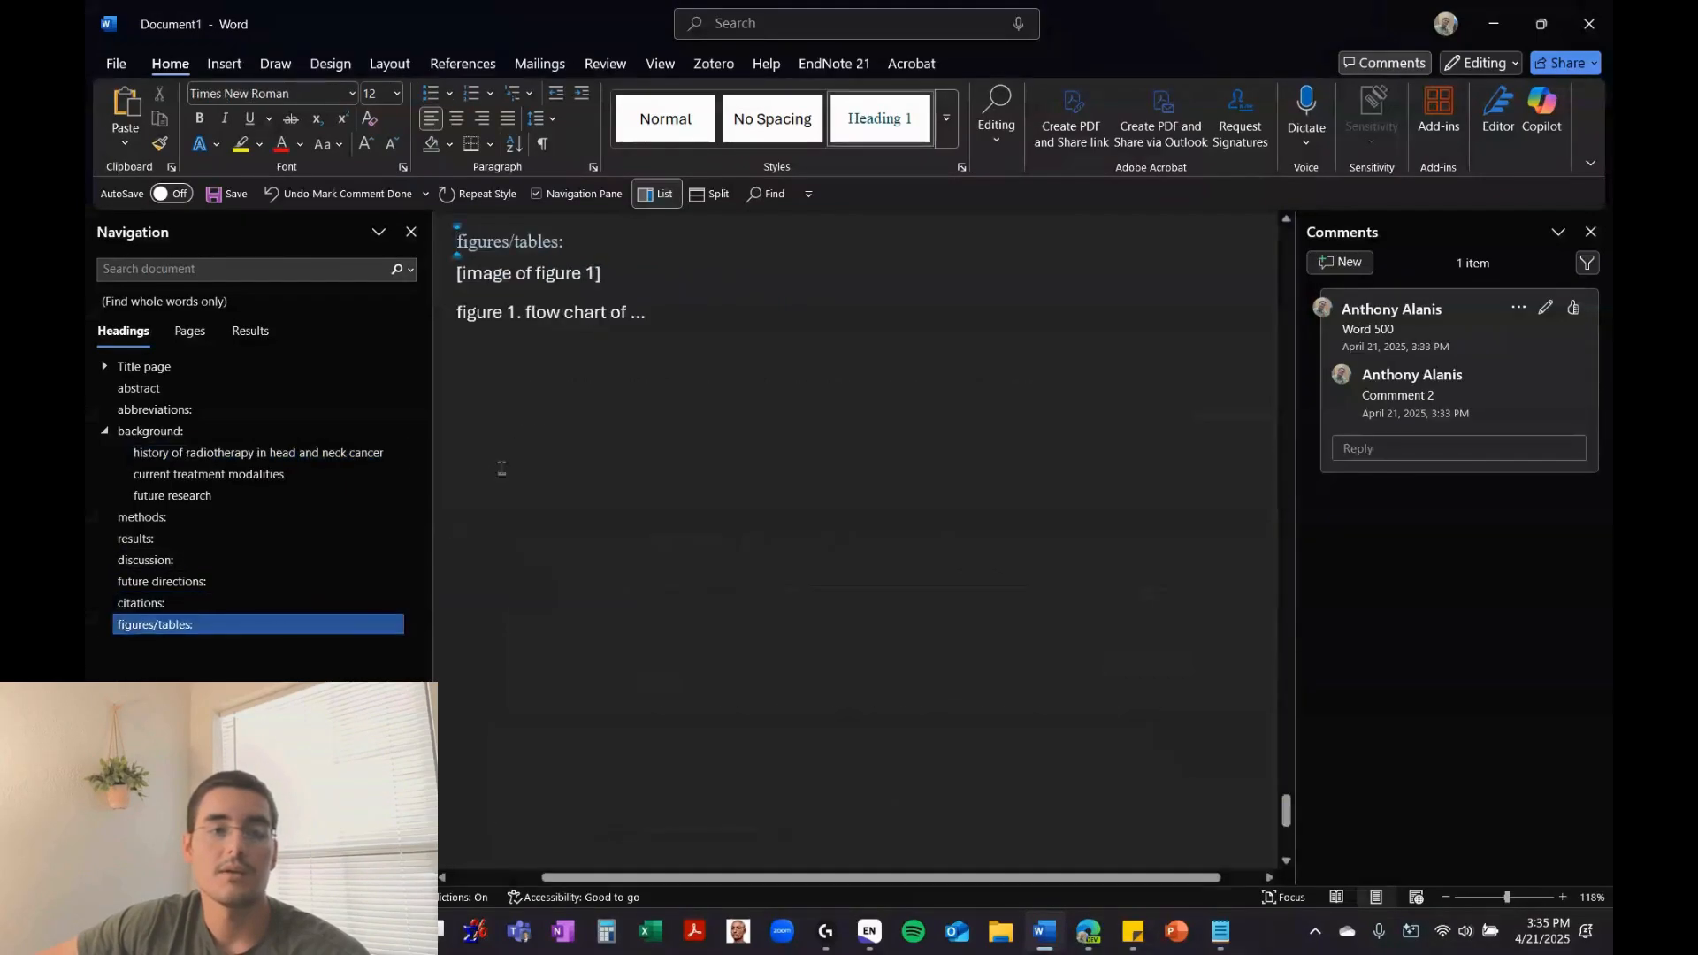
left_click(584, 312)
left_click(685, 311)
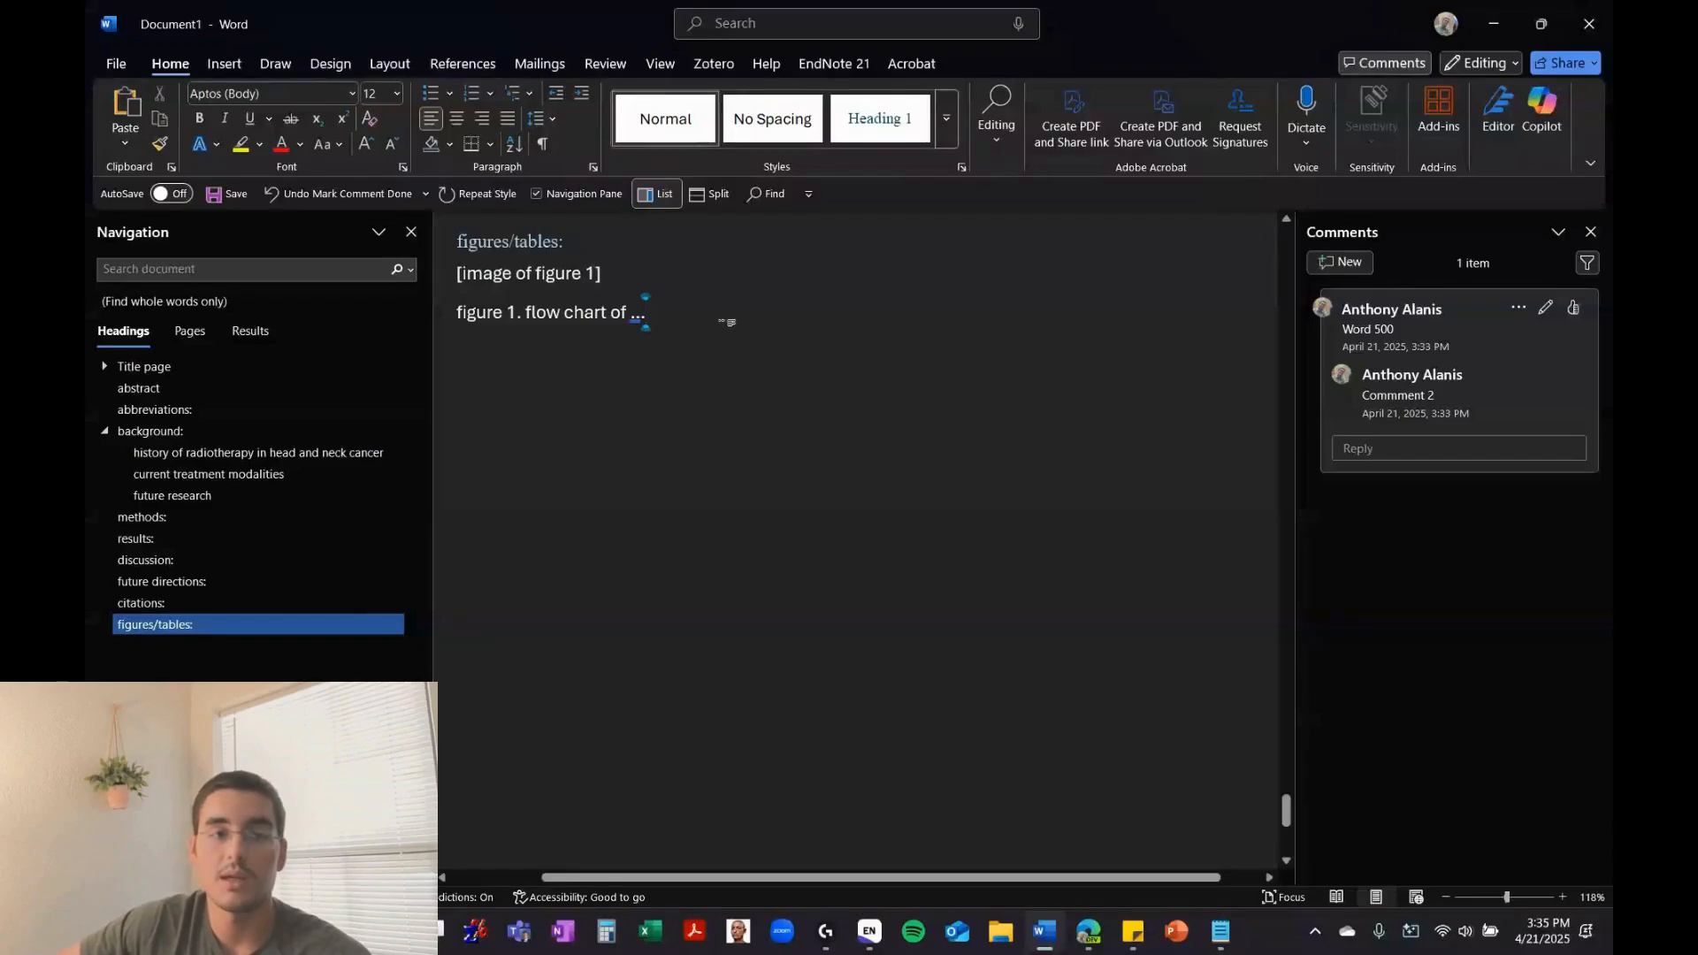
key("Return")
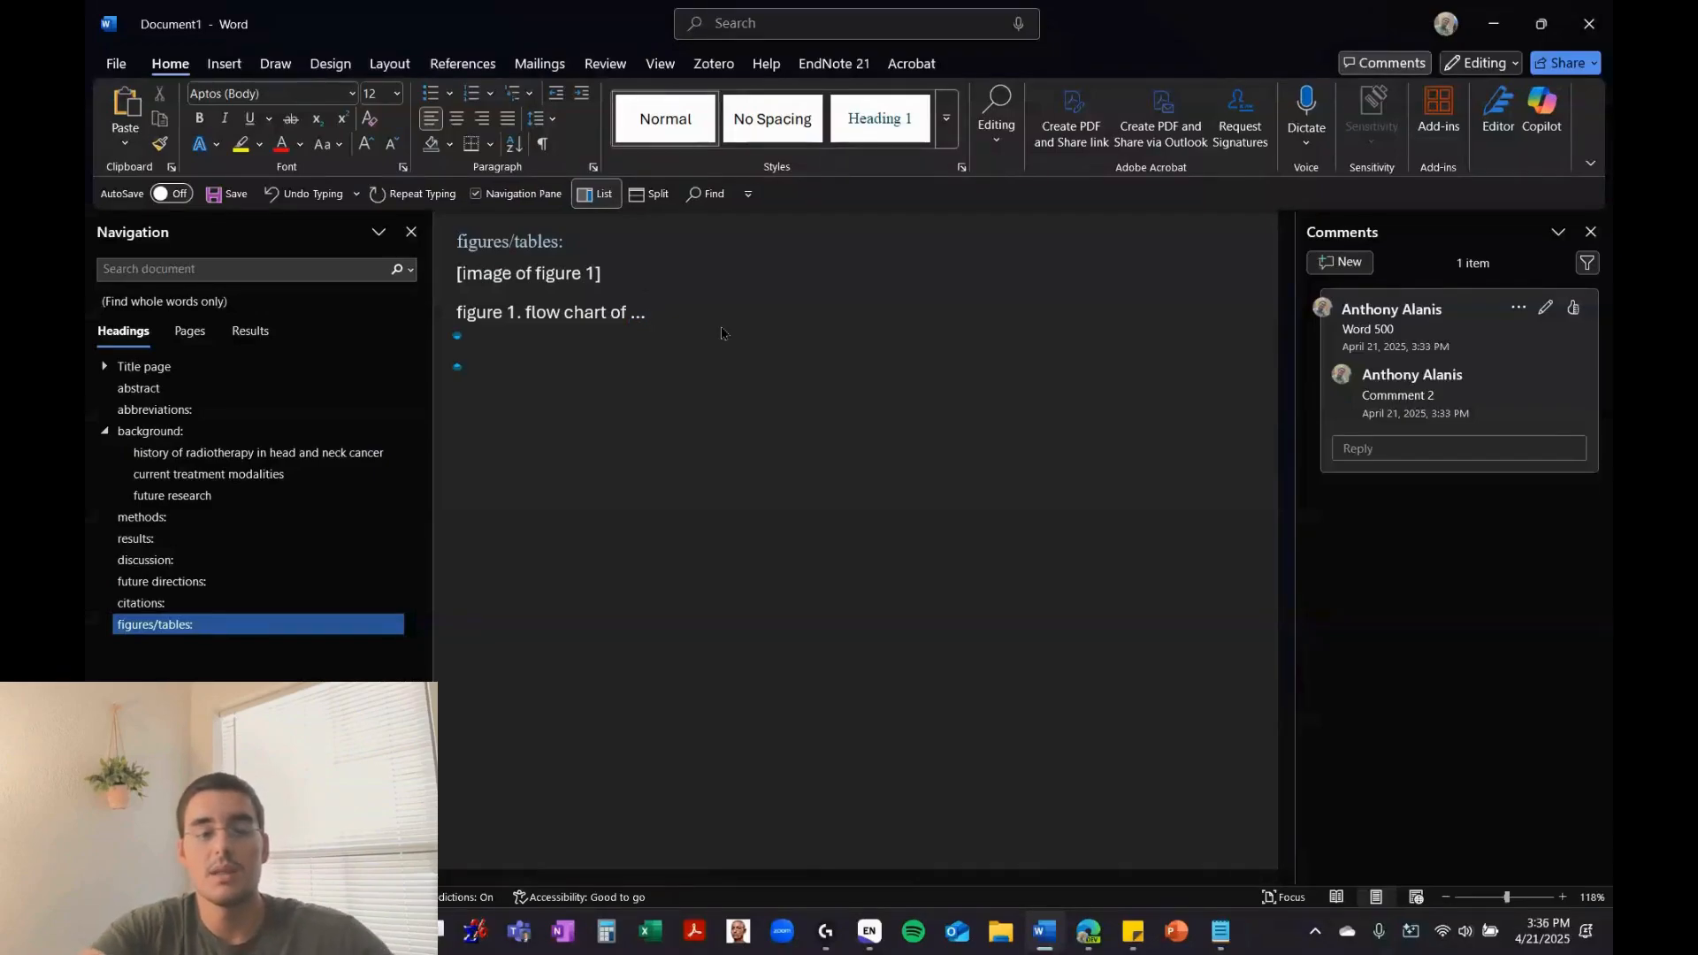
type("abbreviation")
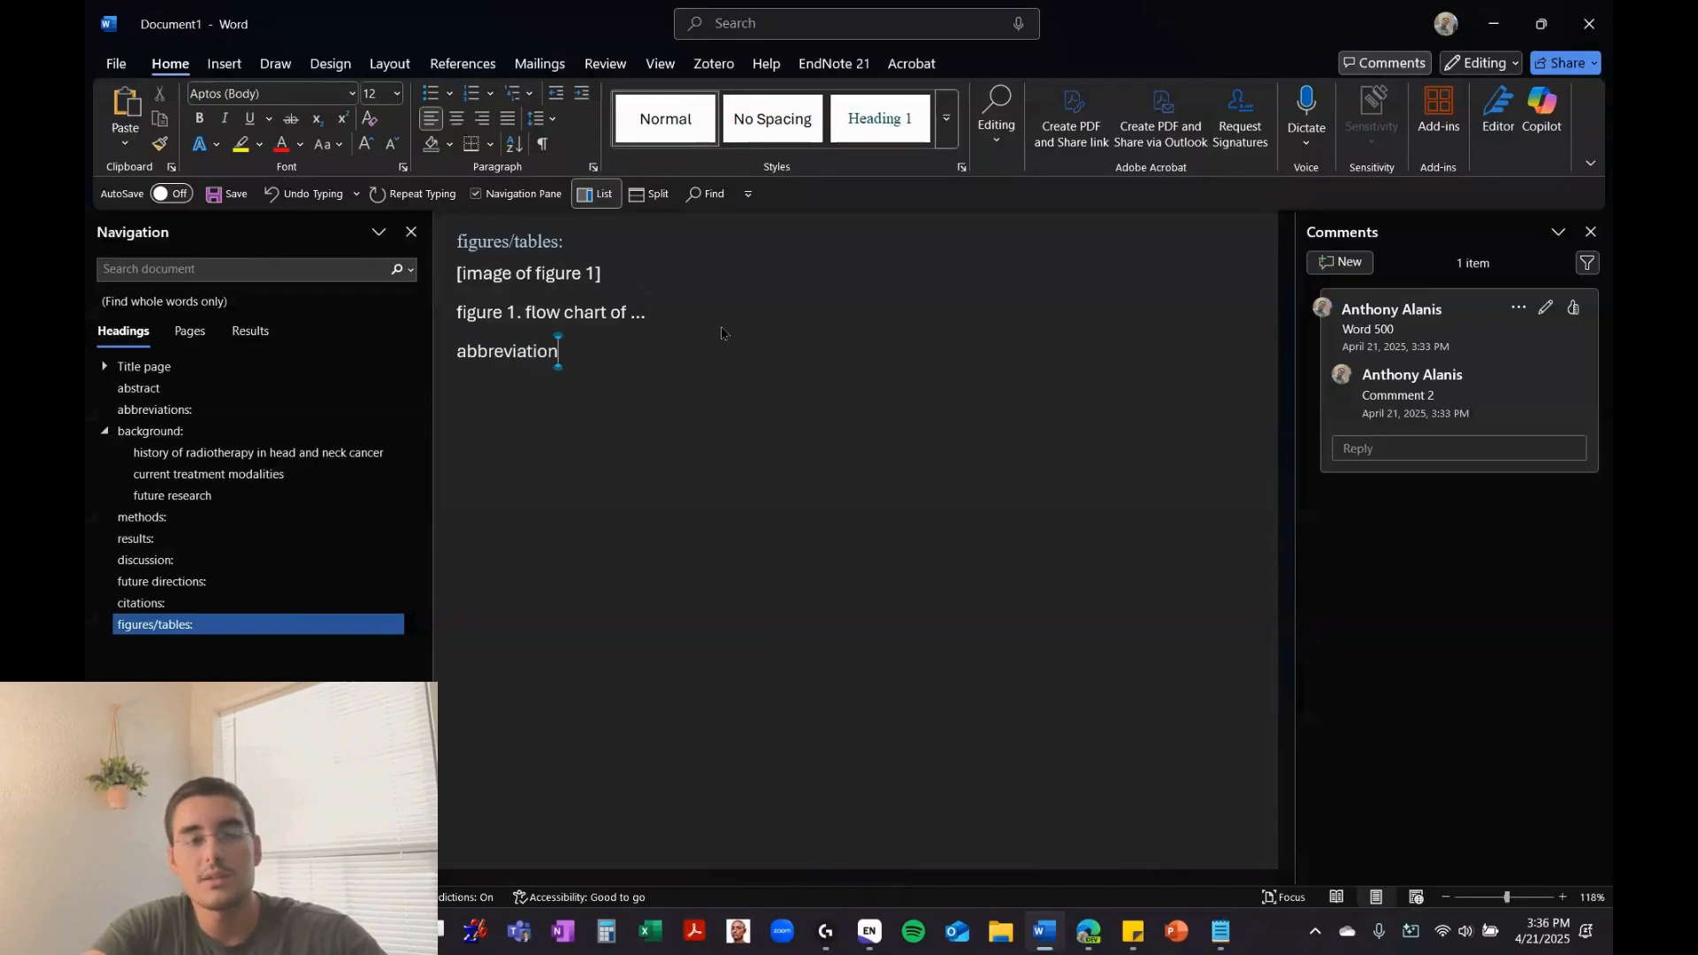
type(":")
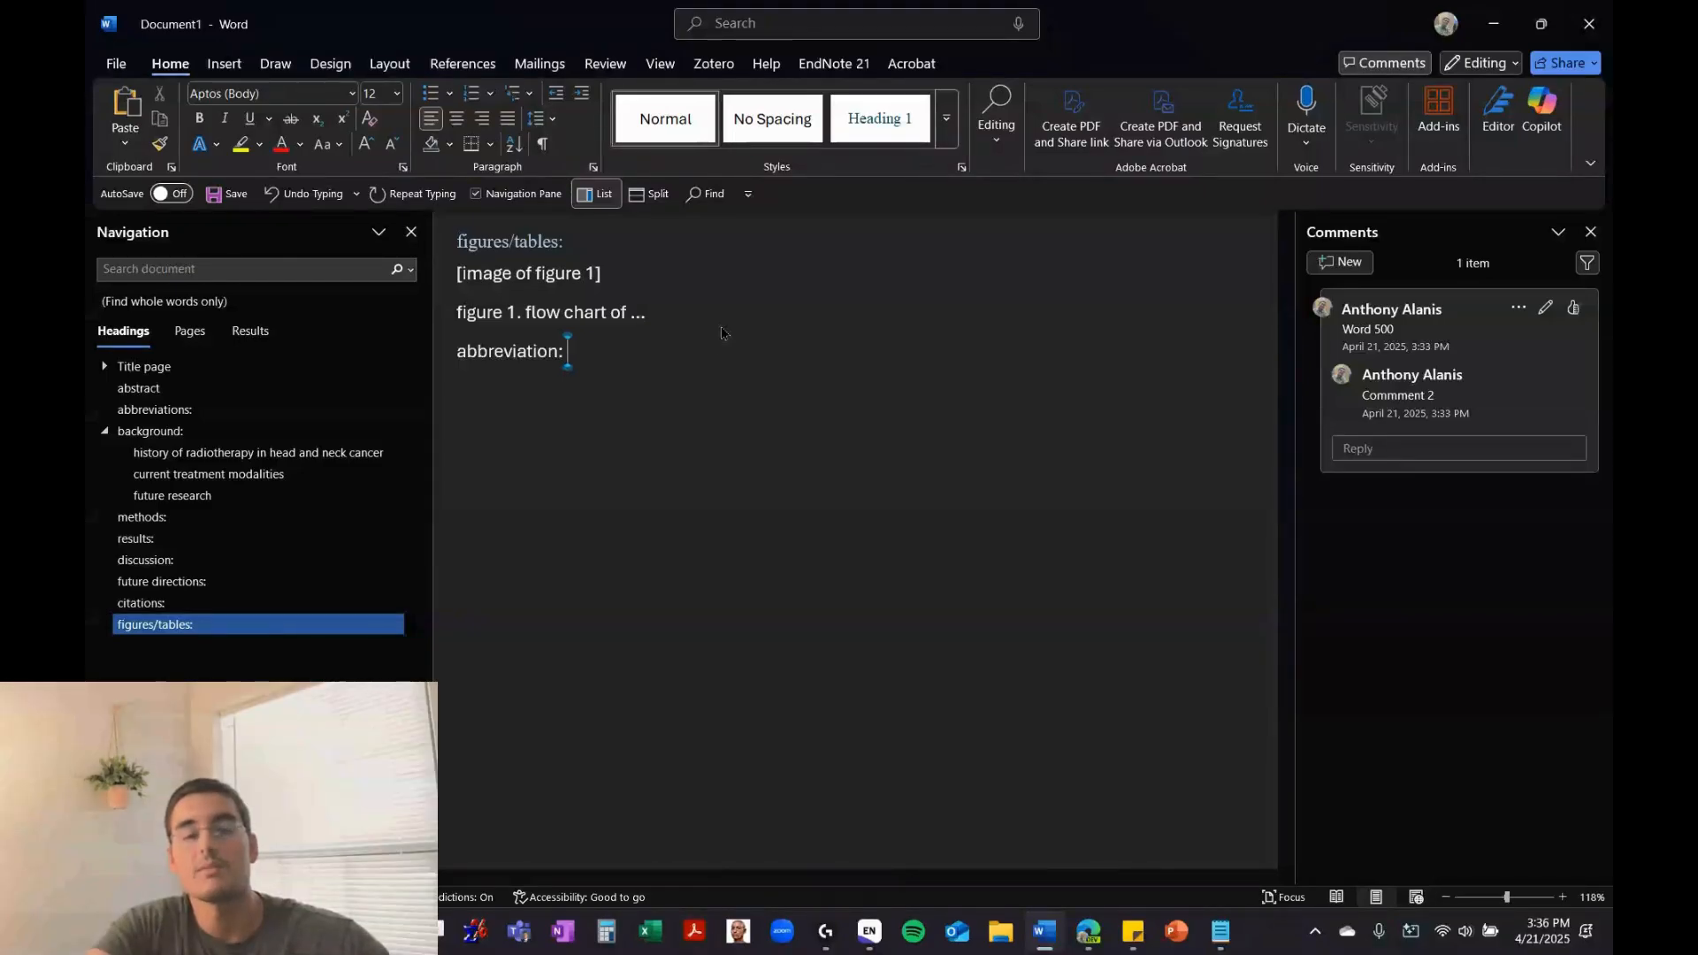
Visit the "abbreviations:" section, and fill in the abbreviation line under the figure 1 caption with "DNA, …;"
left_click(276, 411)
left_click(242, 626)
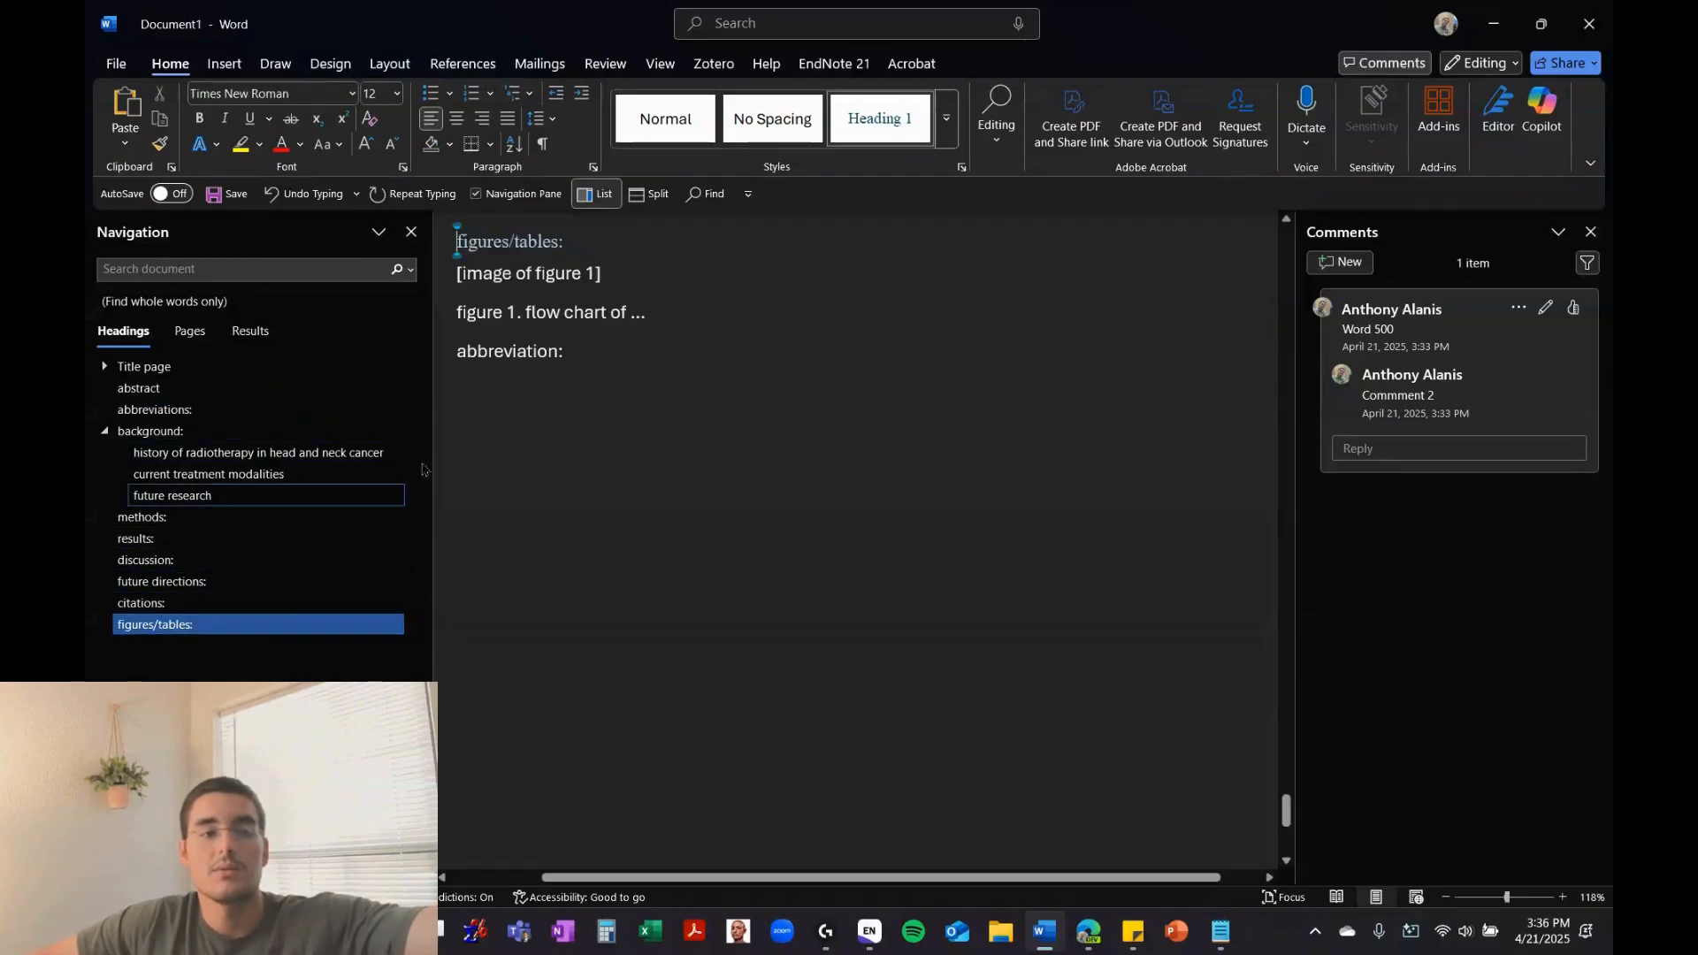
left_click(626, 345)
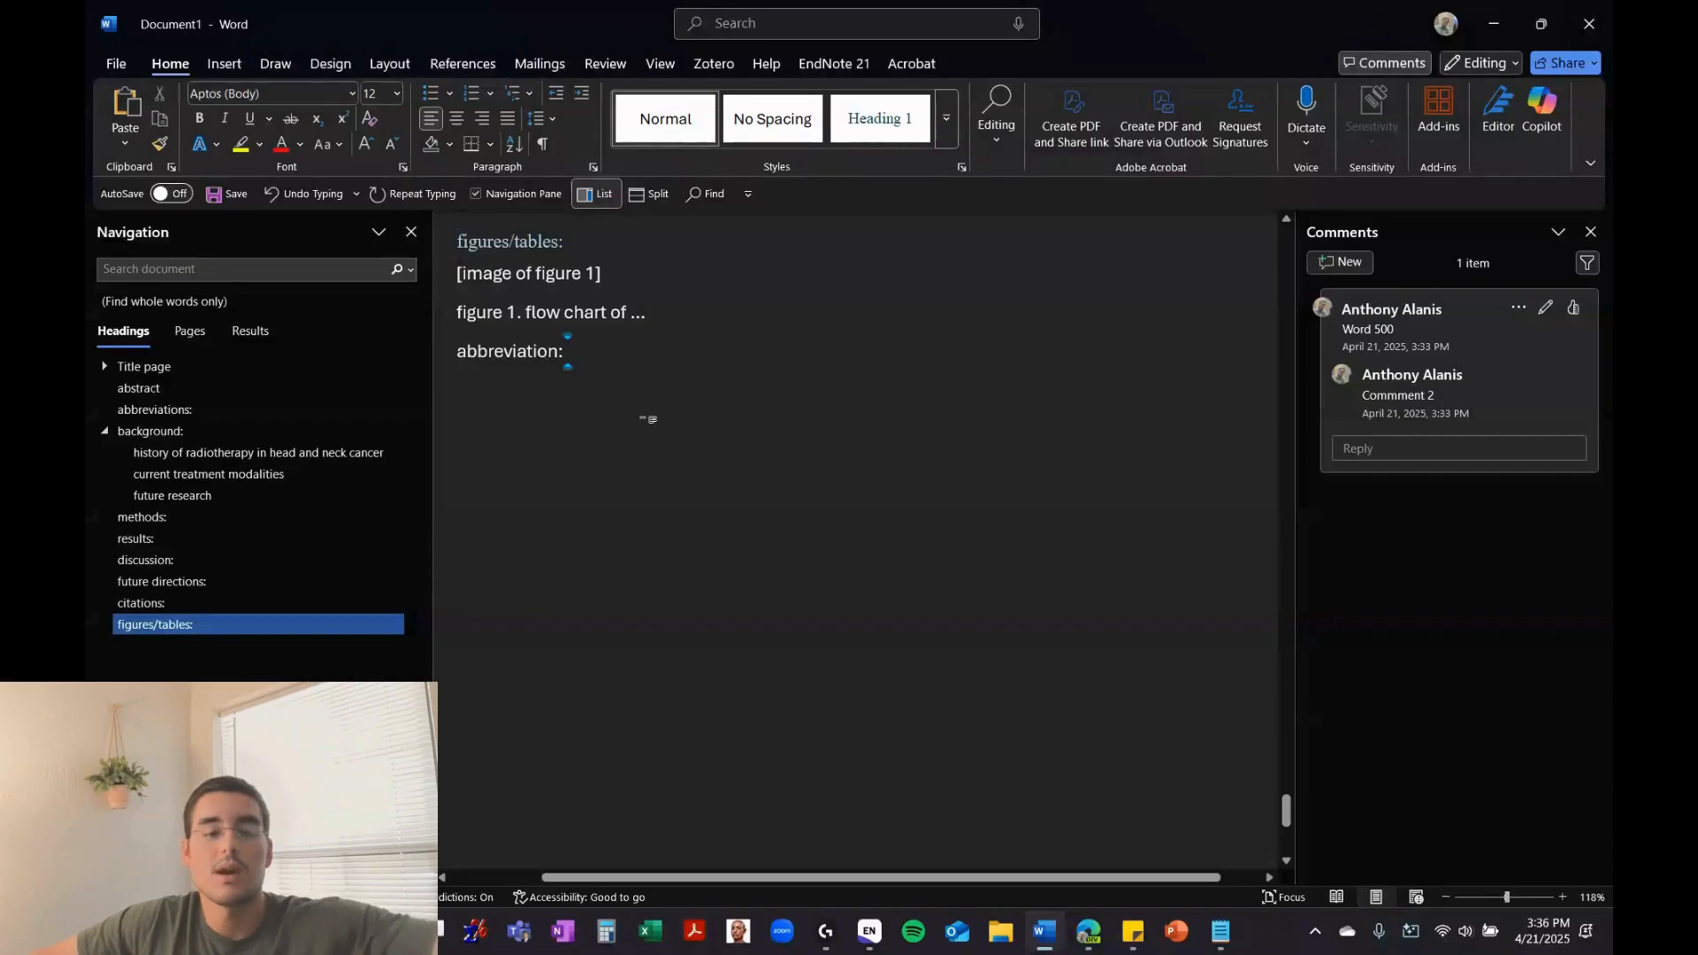
type("DNA,")
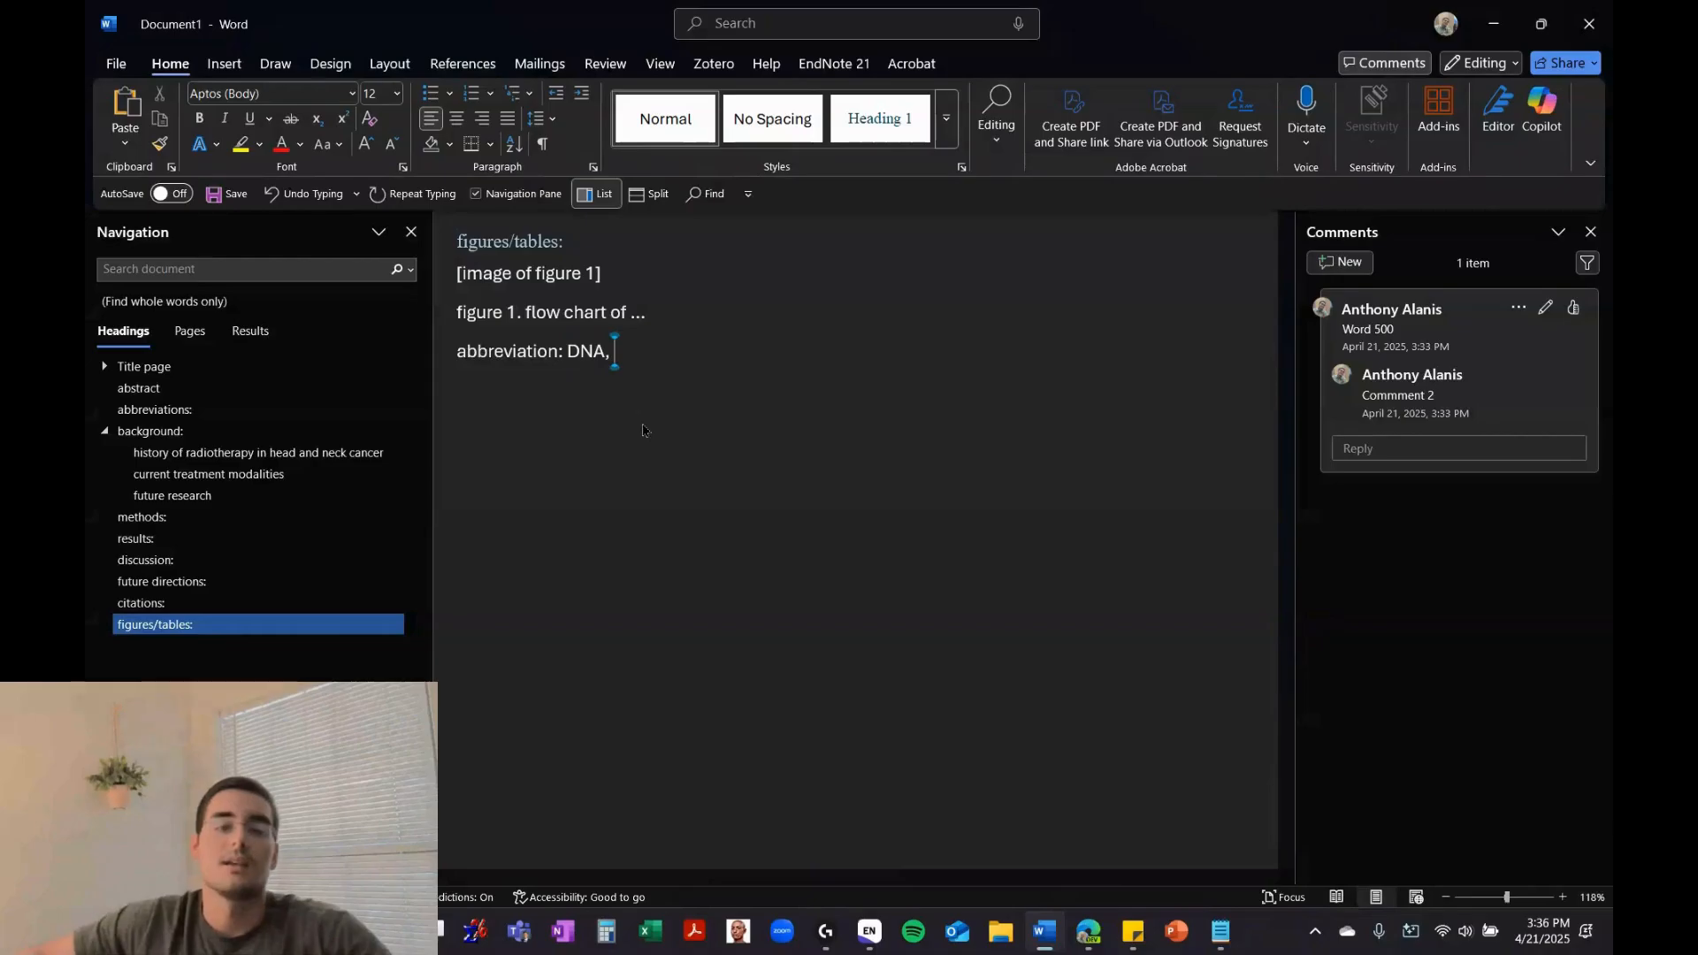
type(" ... ")
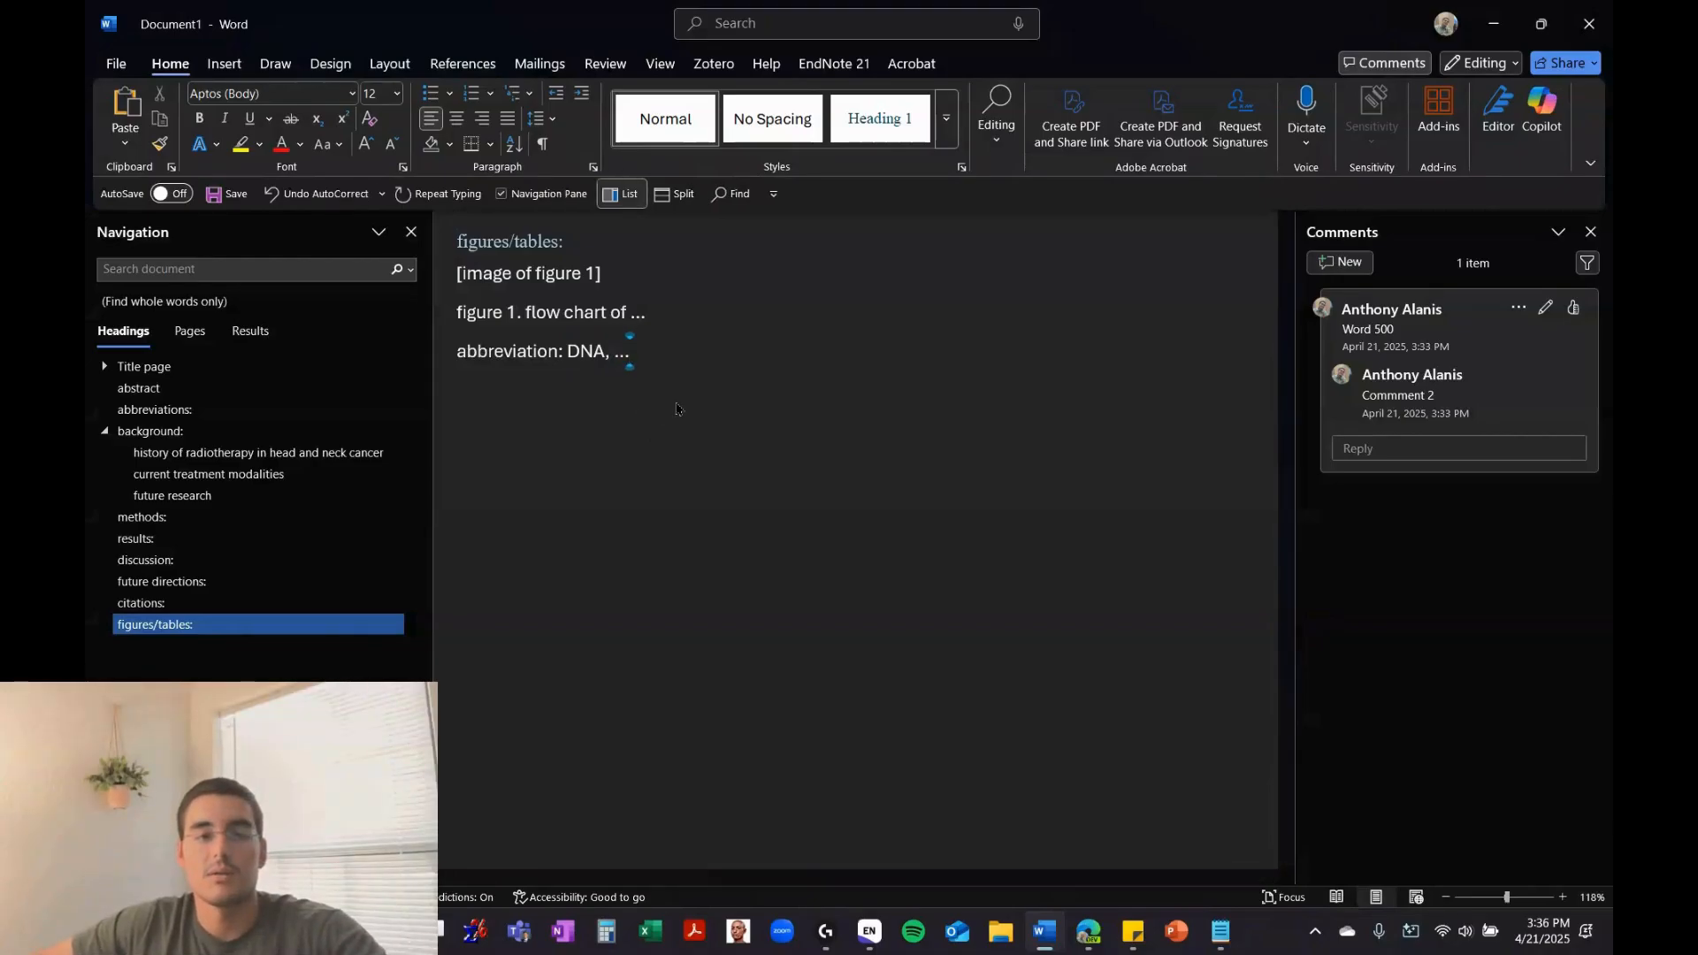
type(";")
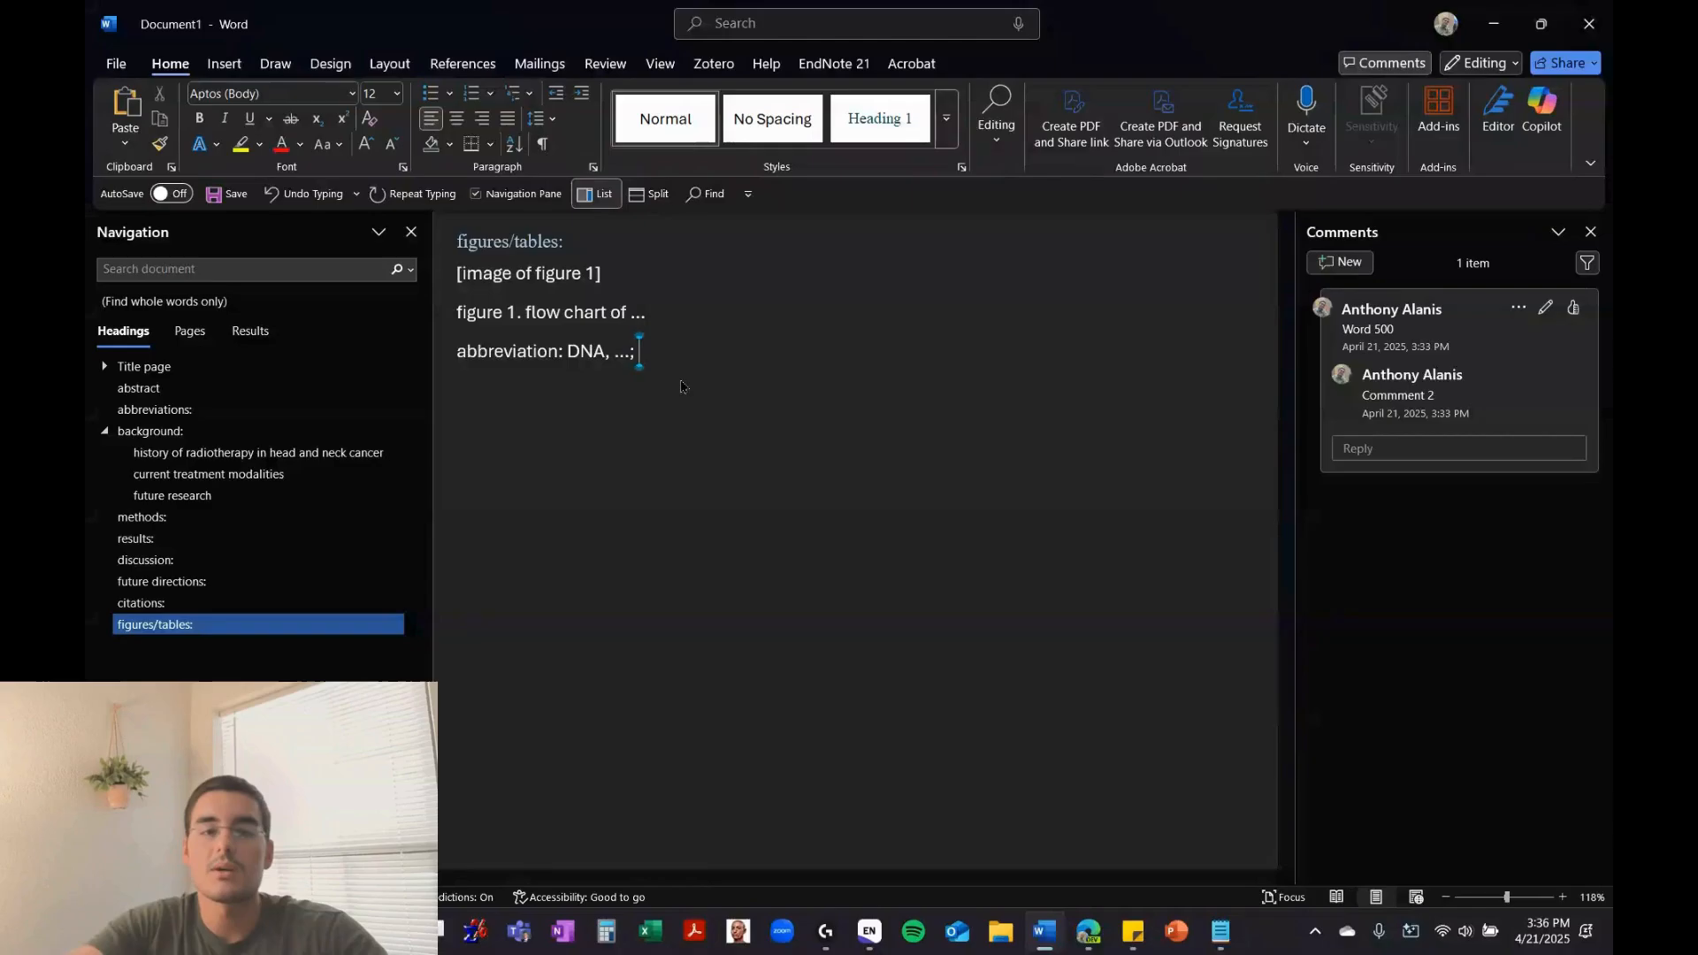
Append "RNA, …;" to the abbreviation line under the figure 1 caption
type(" RNA")
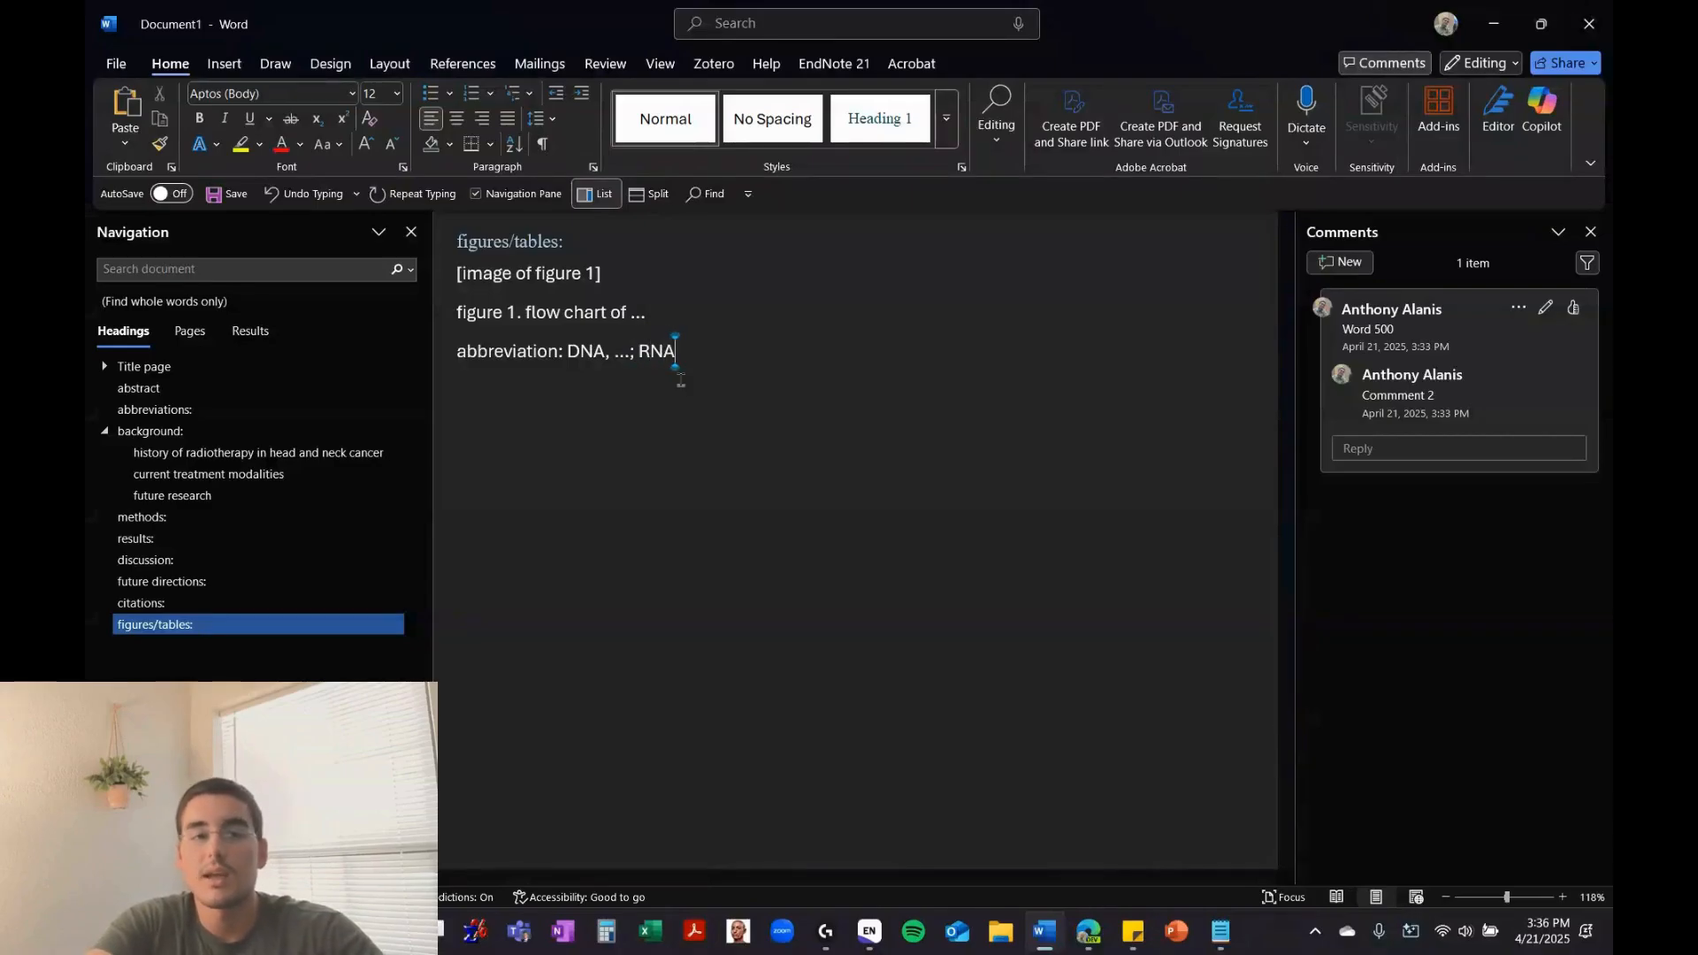
type(", ...")
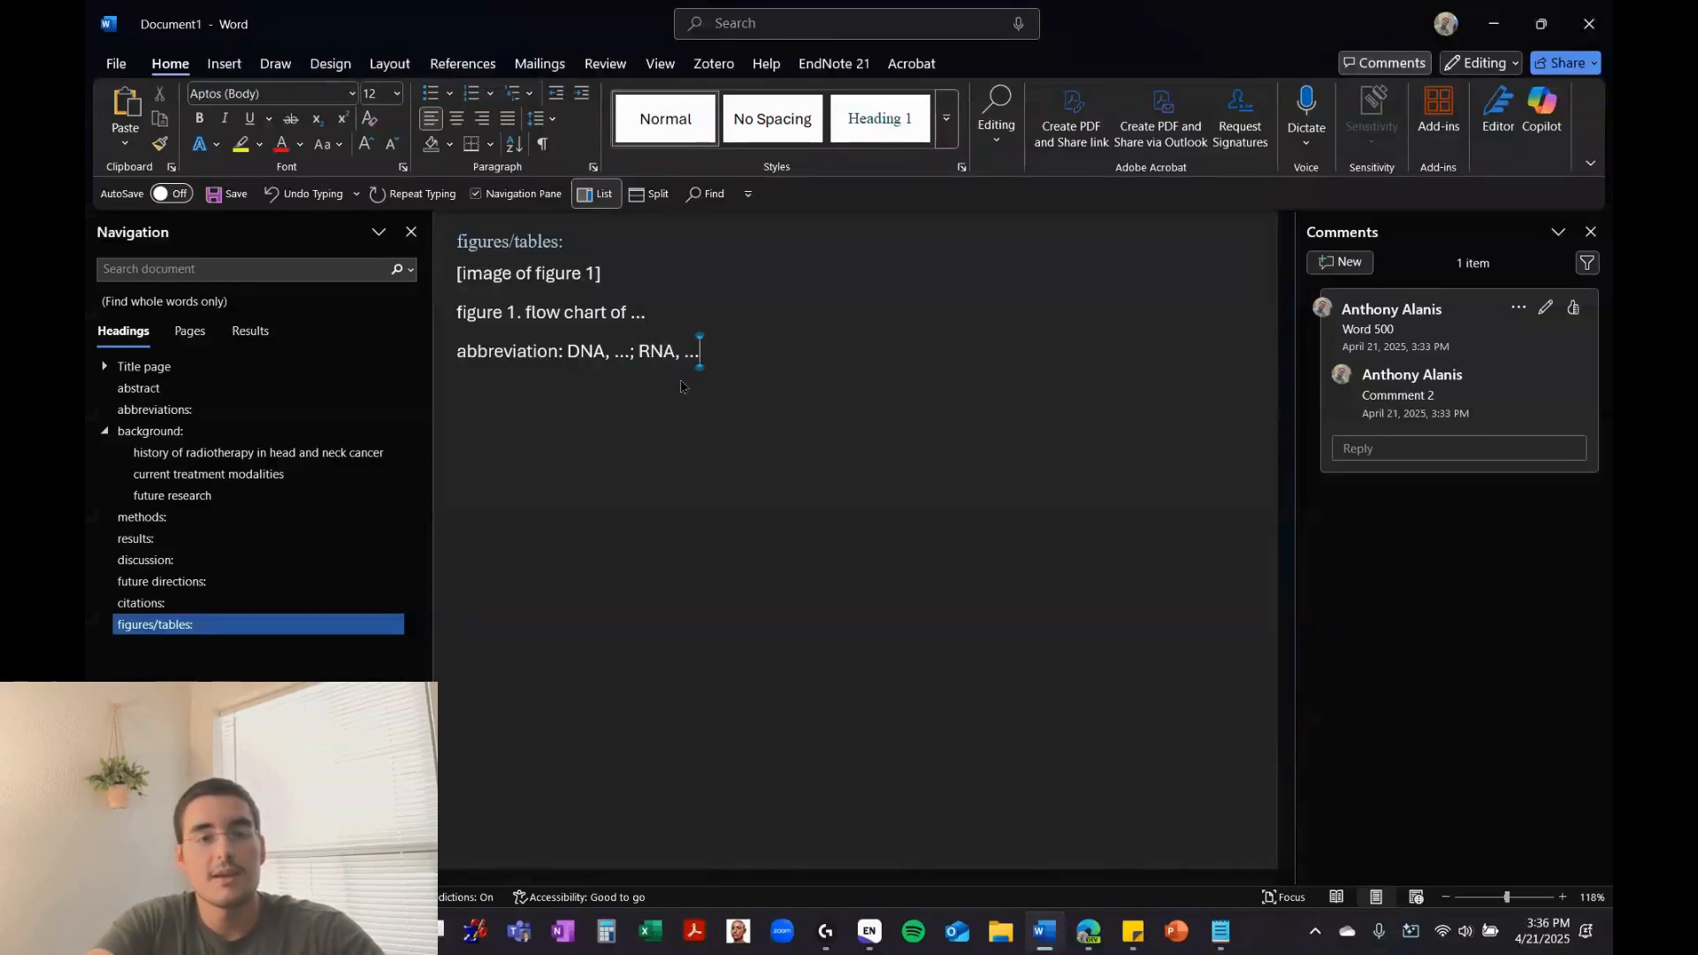
type(";")
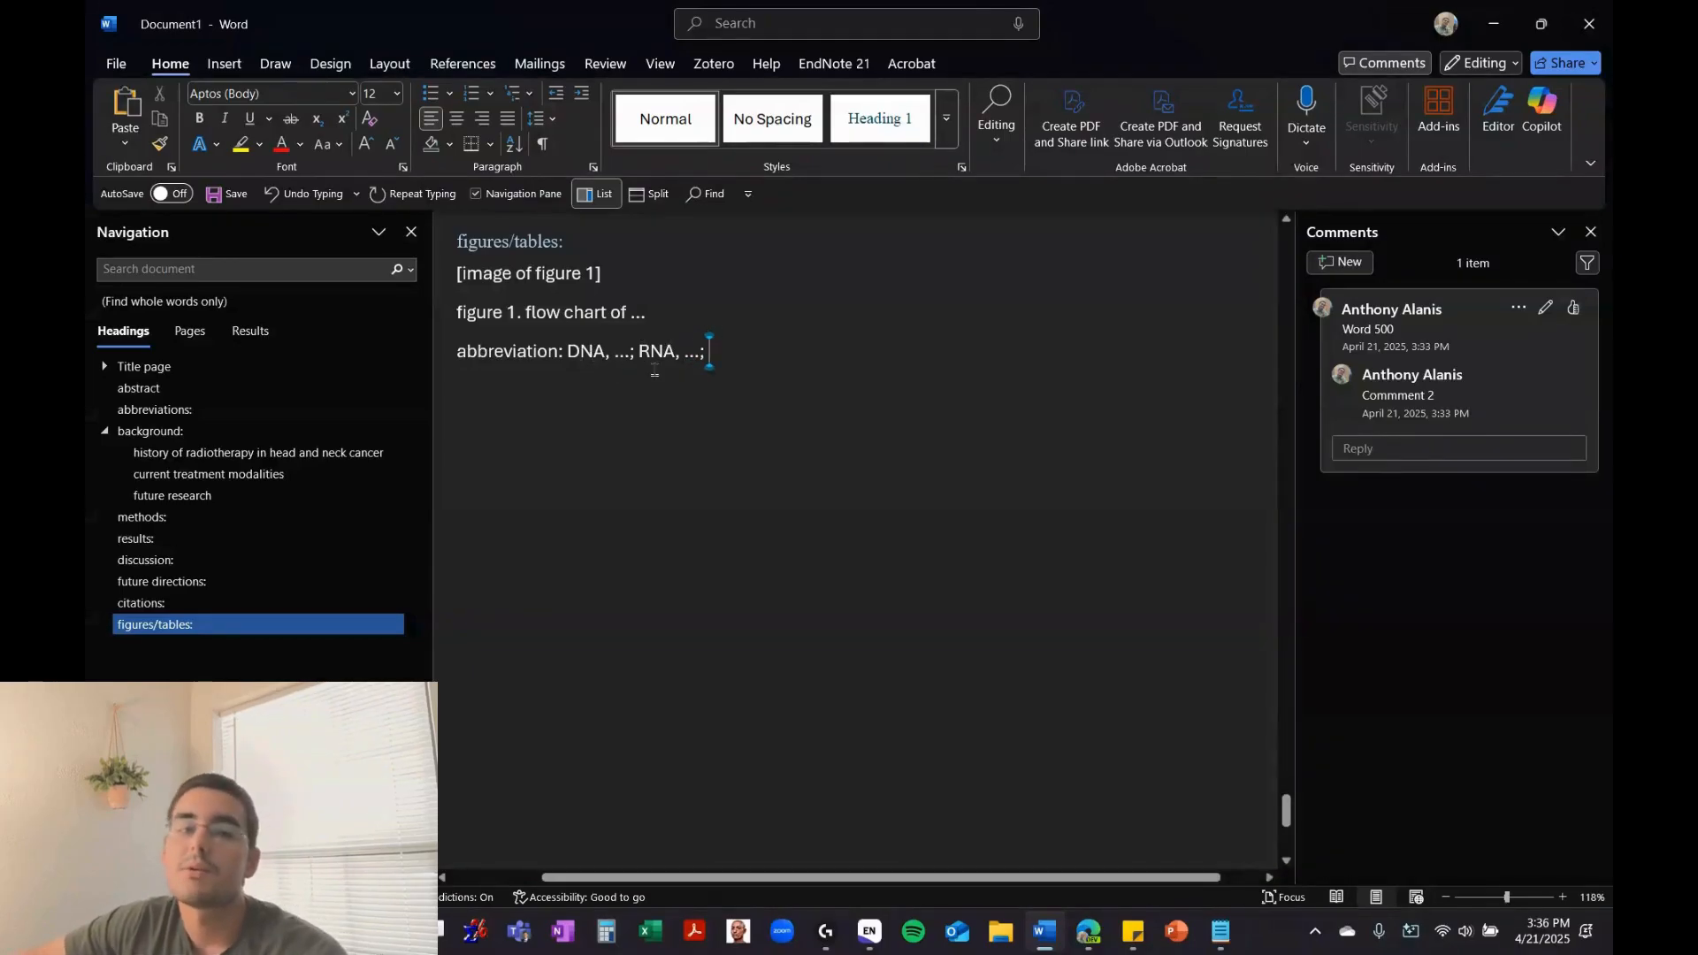
Look over the figure 1 image, caption and abbreviation placeholders, comparing them with the "abbreviations:" section
left_click(155, 410)
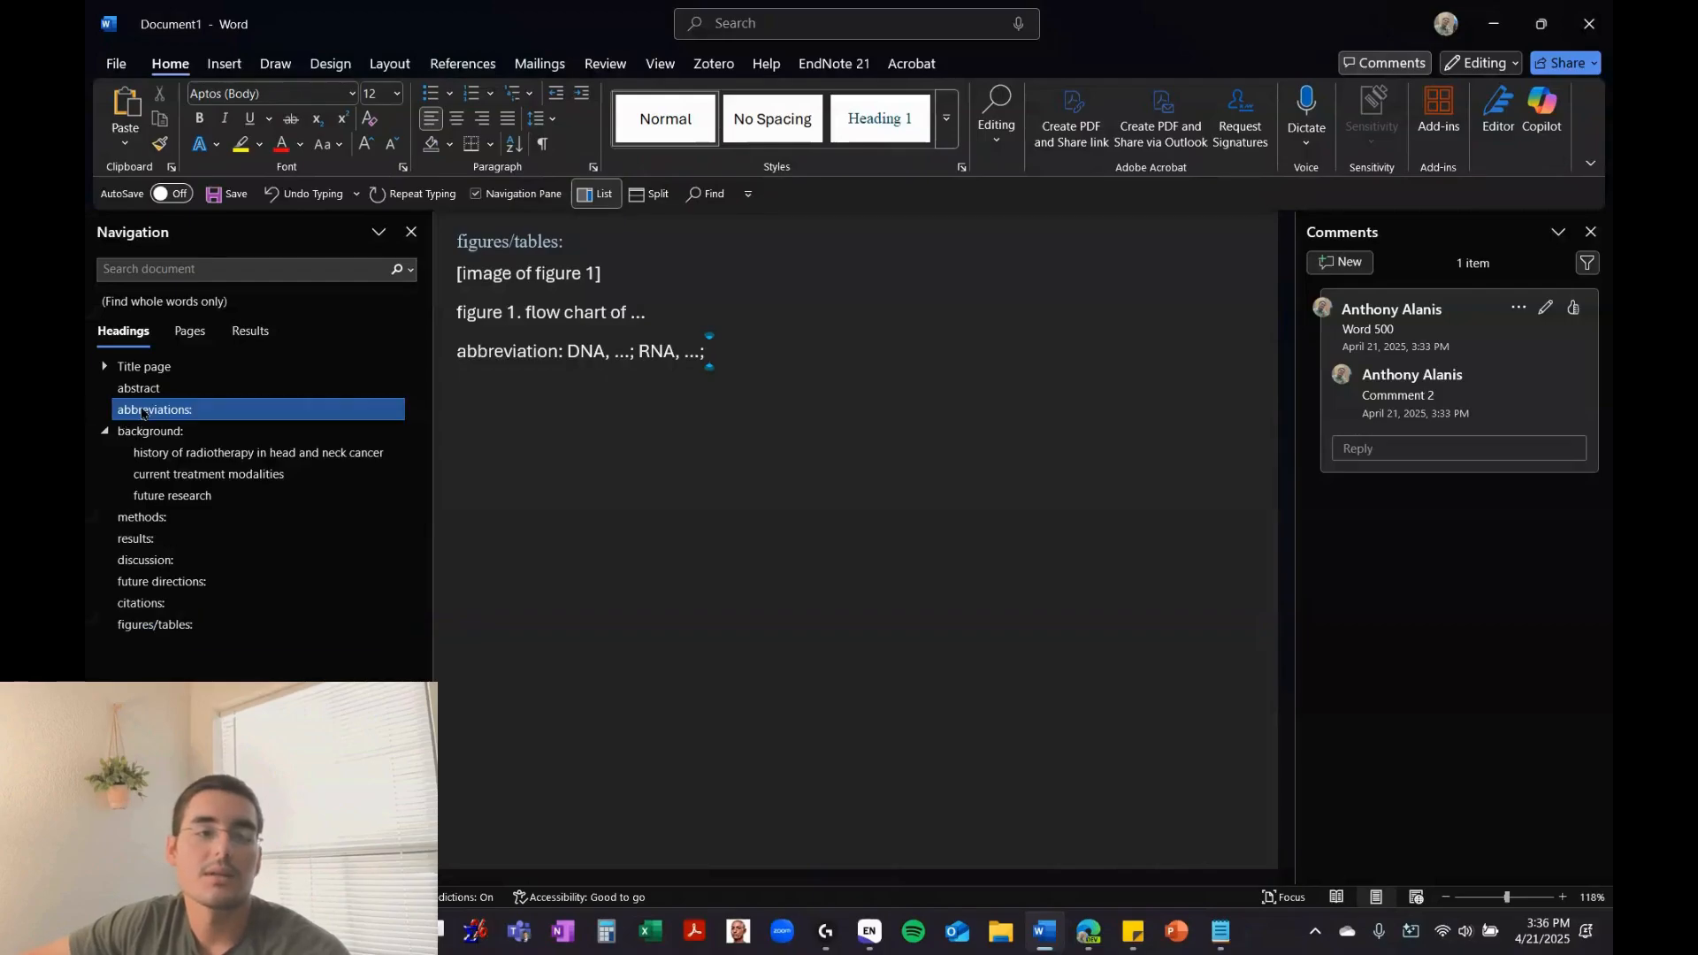
left_click(261, 624)
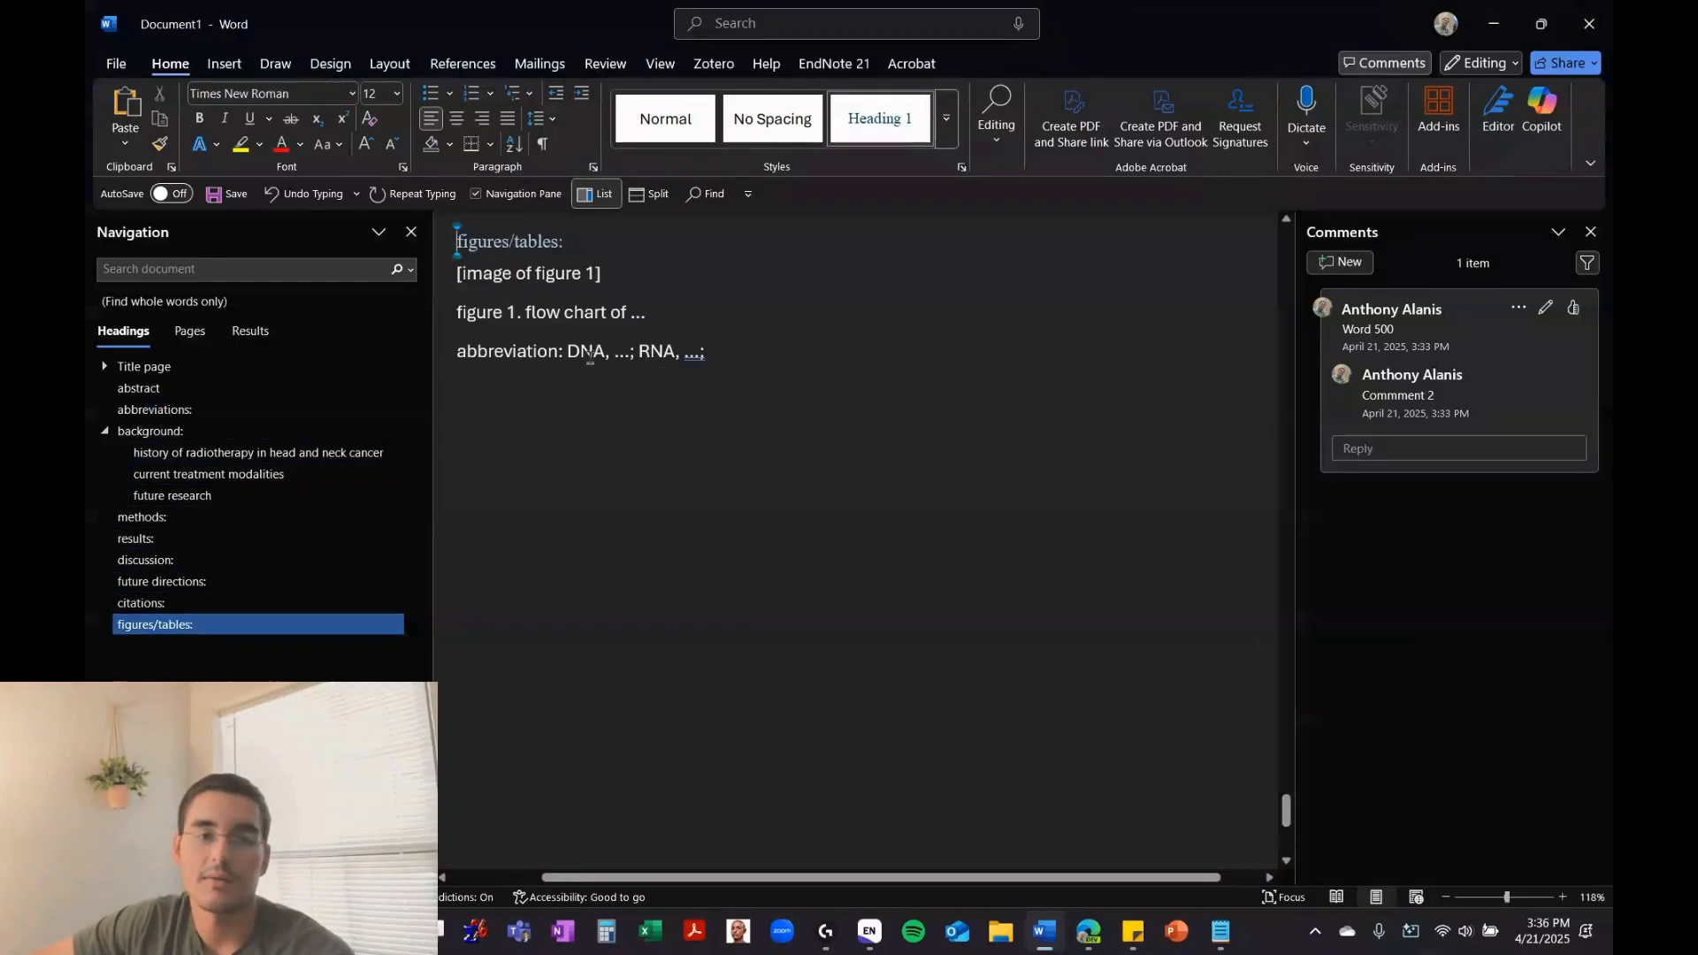
left_click(779, 353)
scroll(781, 353, "up", 3)
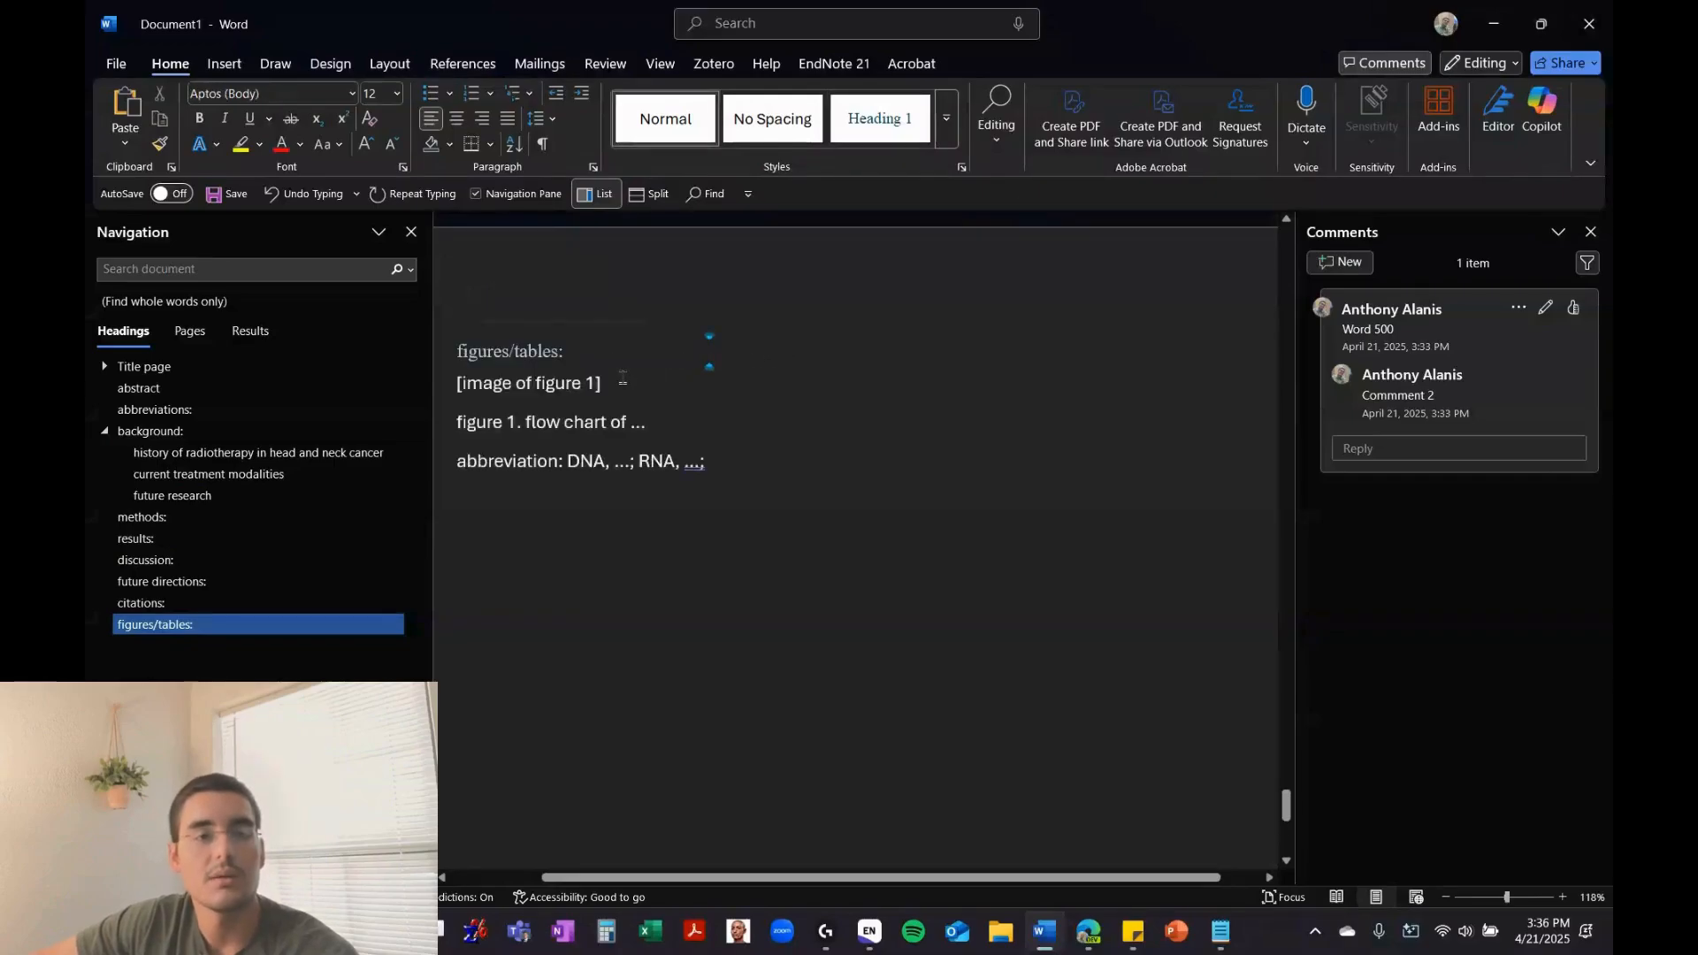
double_click(646, 534)
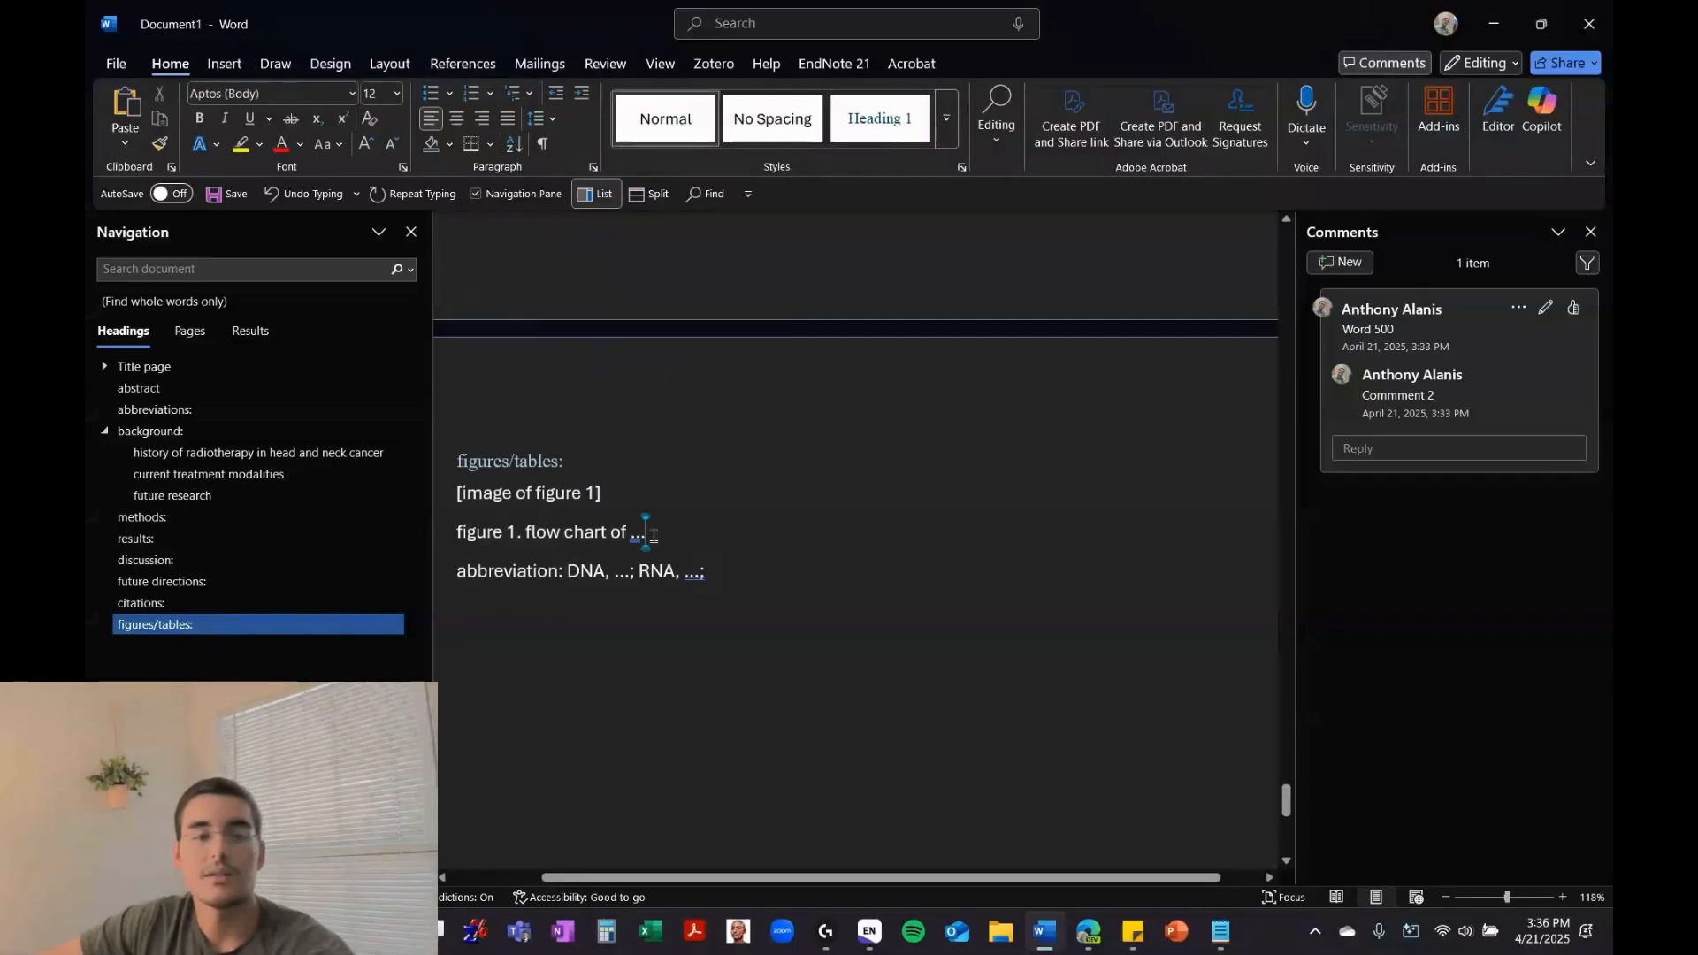
left_click(617, 515)
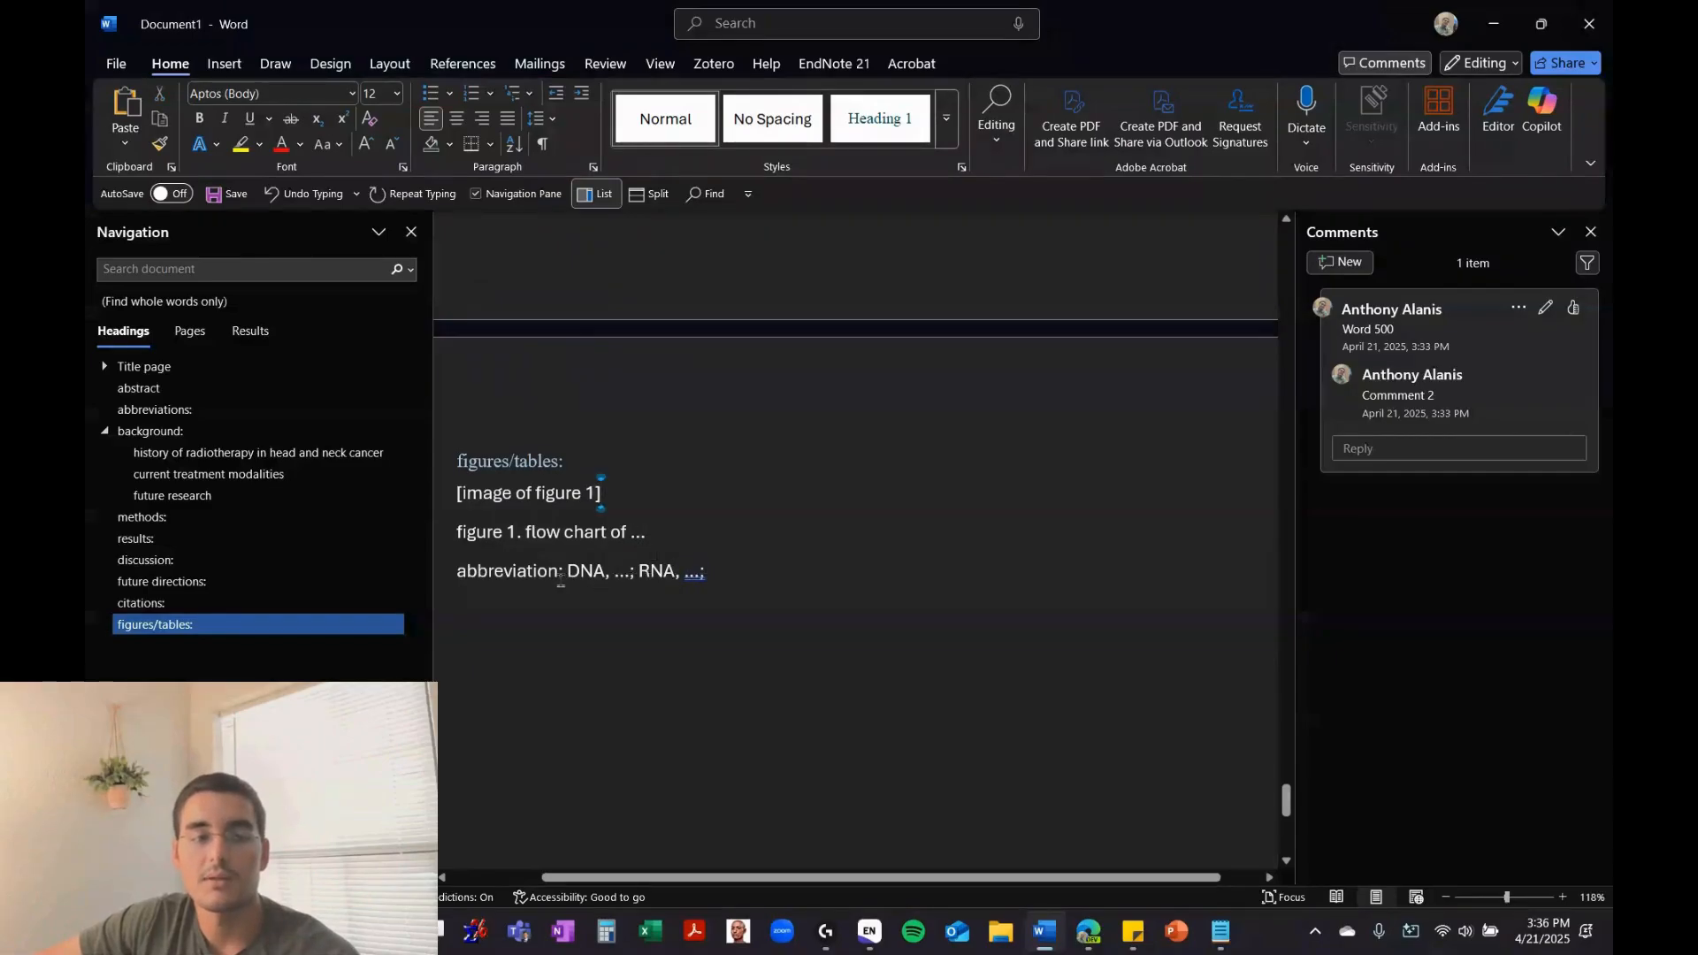
left_click(752, 572)
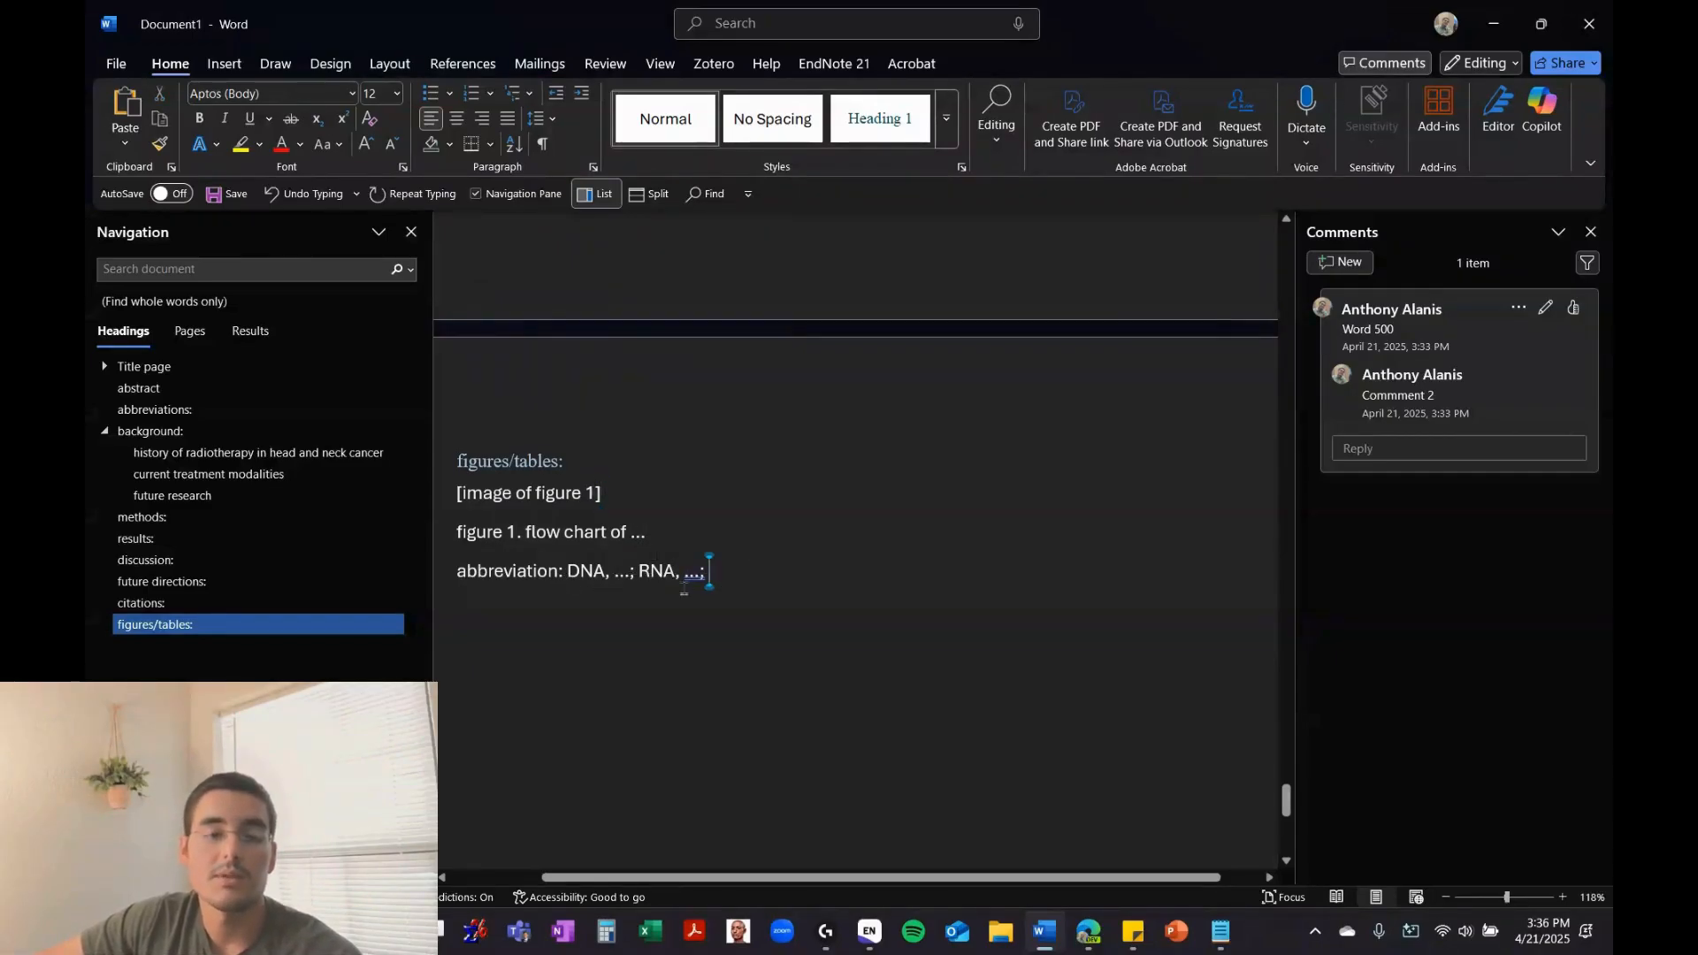
left_click(567, 573, "shift")
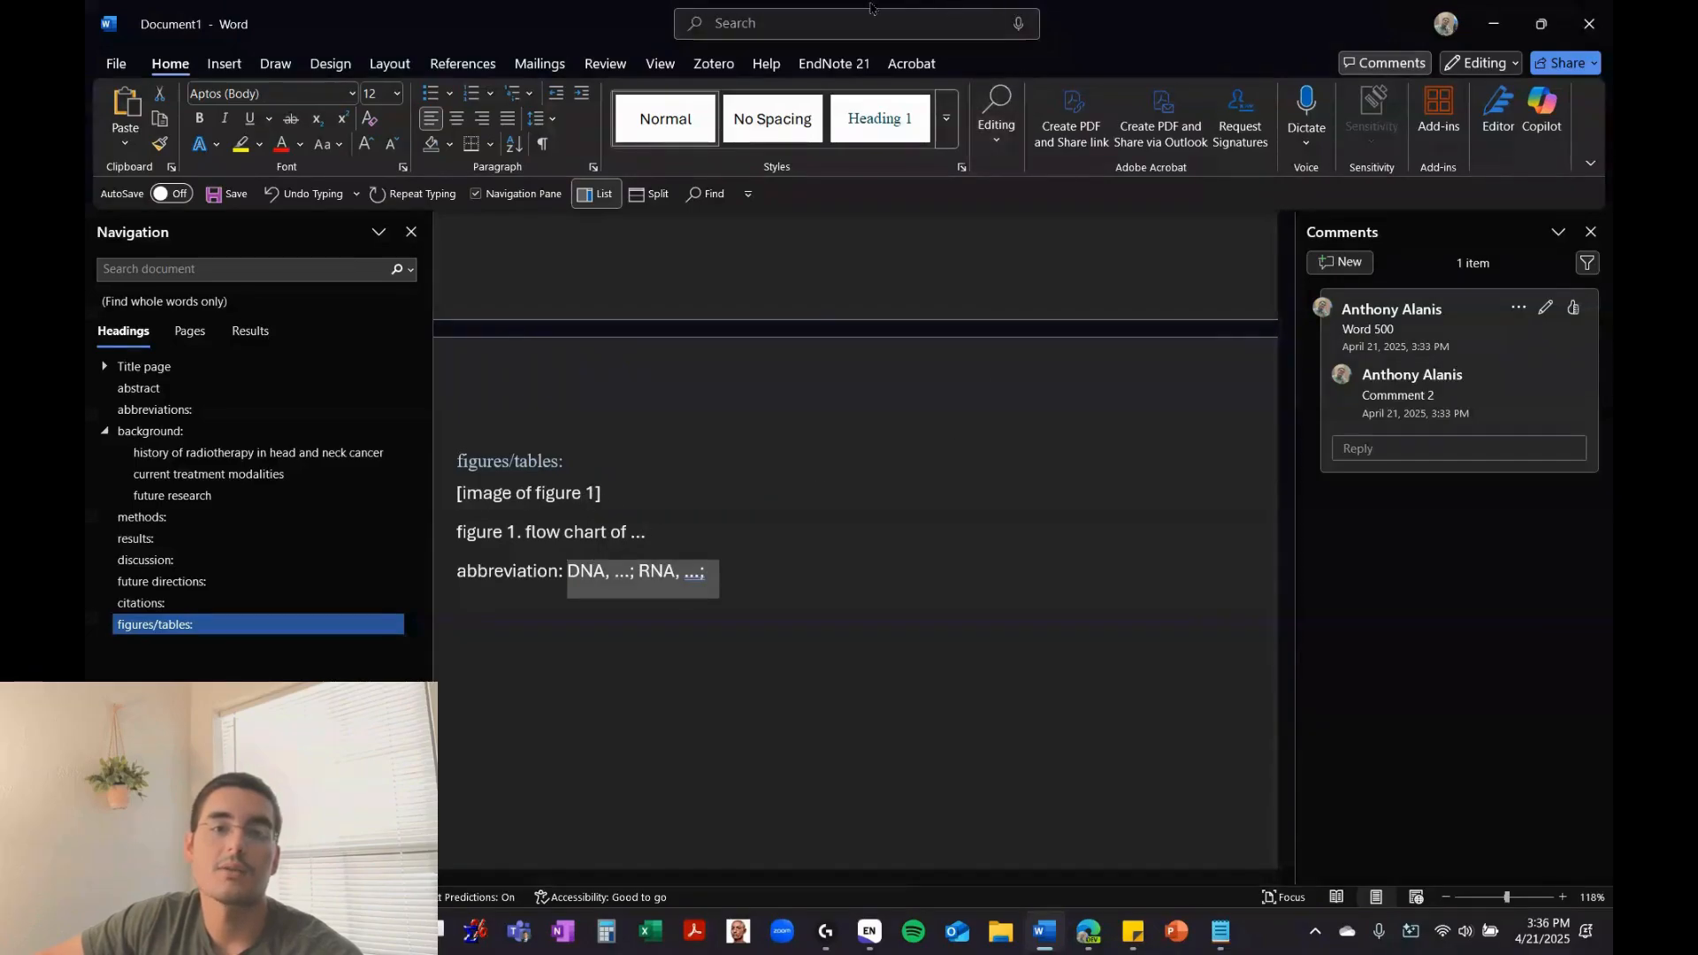
left_click(739, 471)
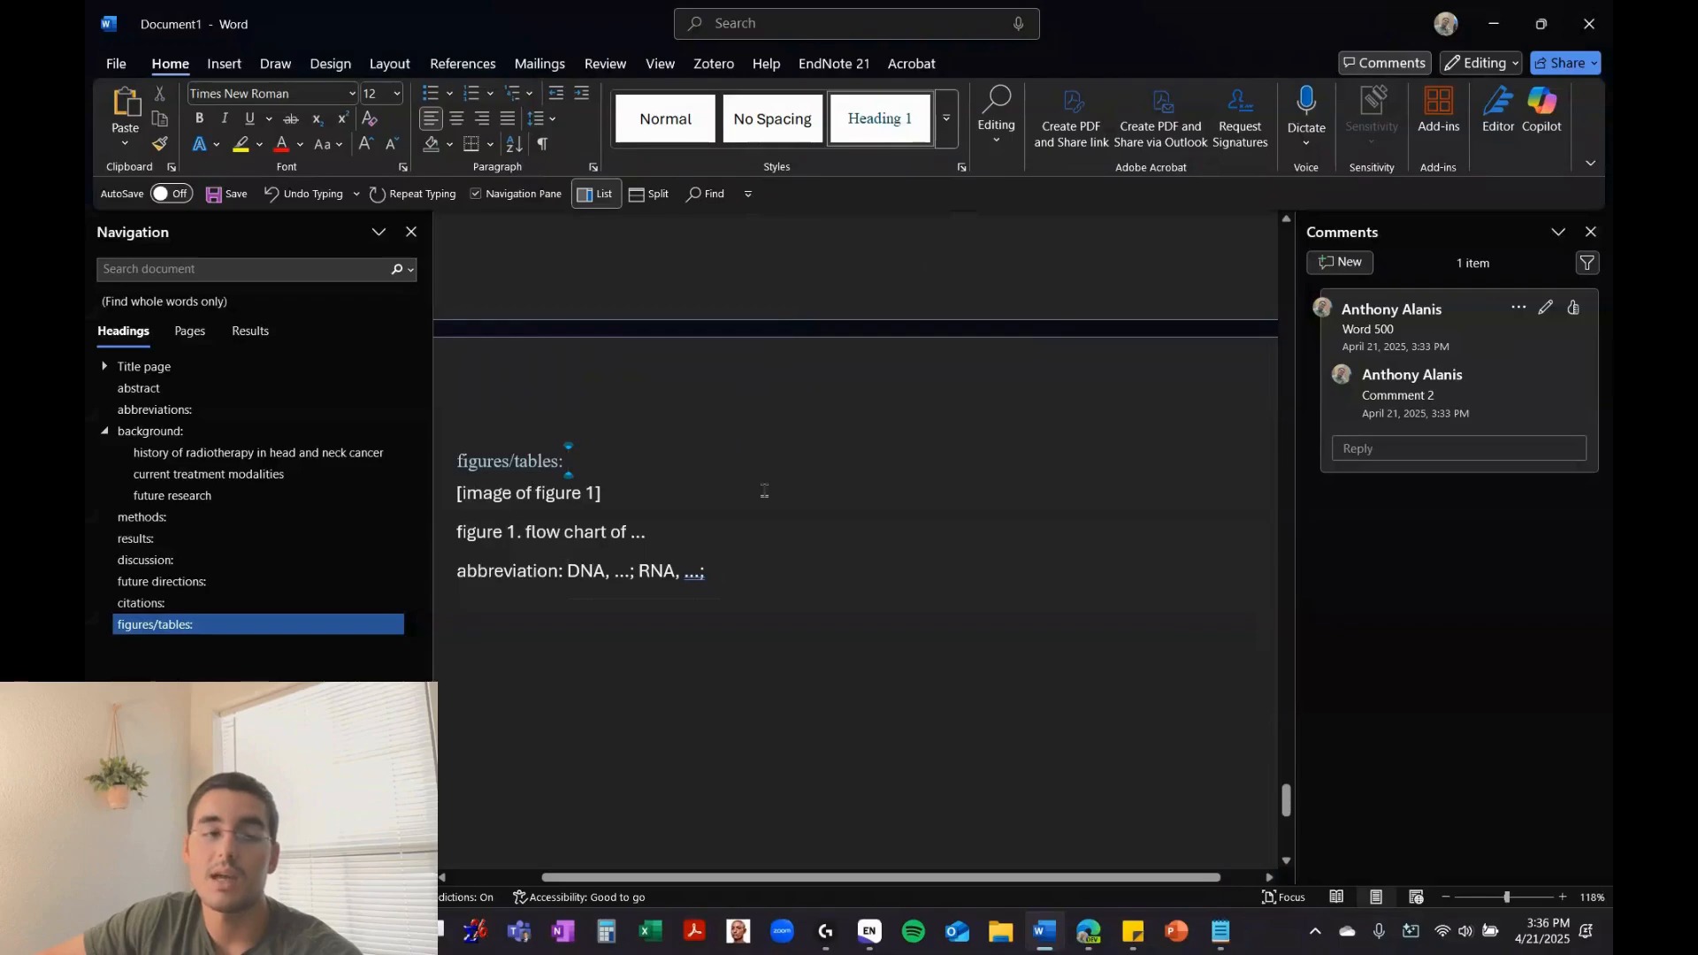
left_click(314, 409)
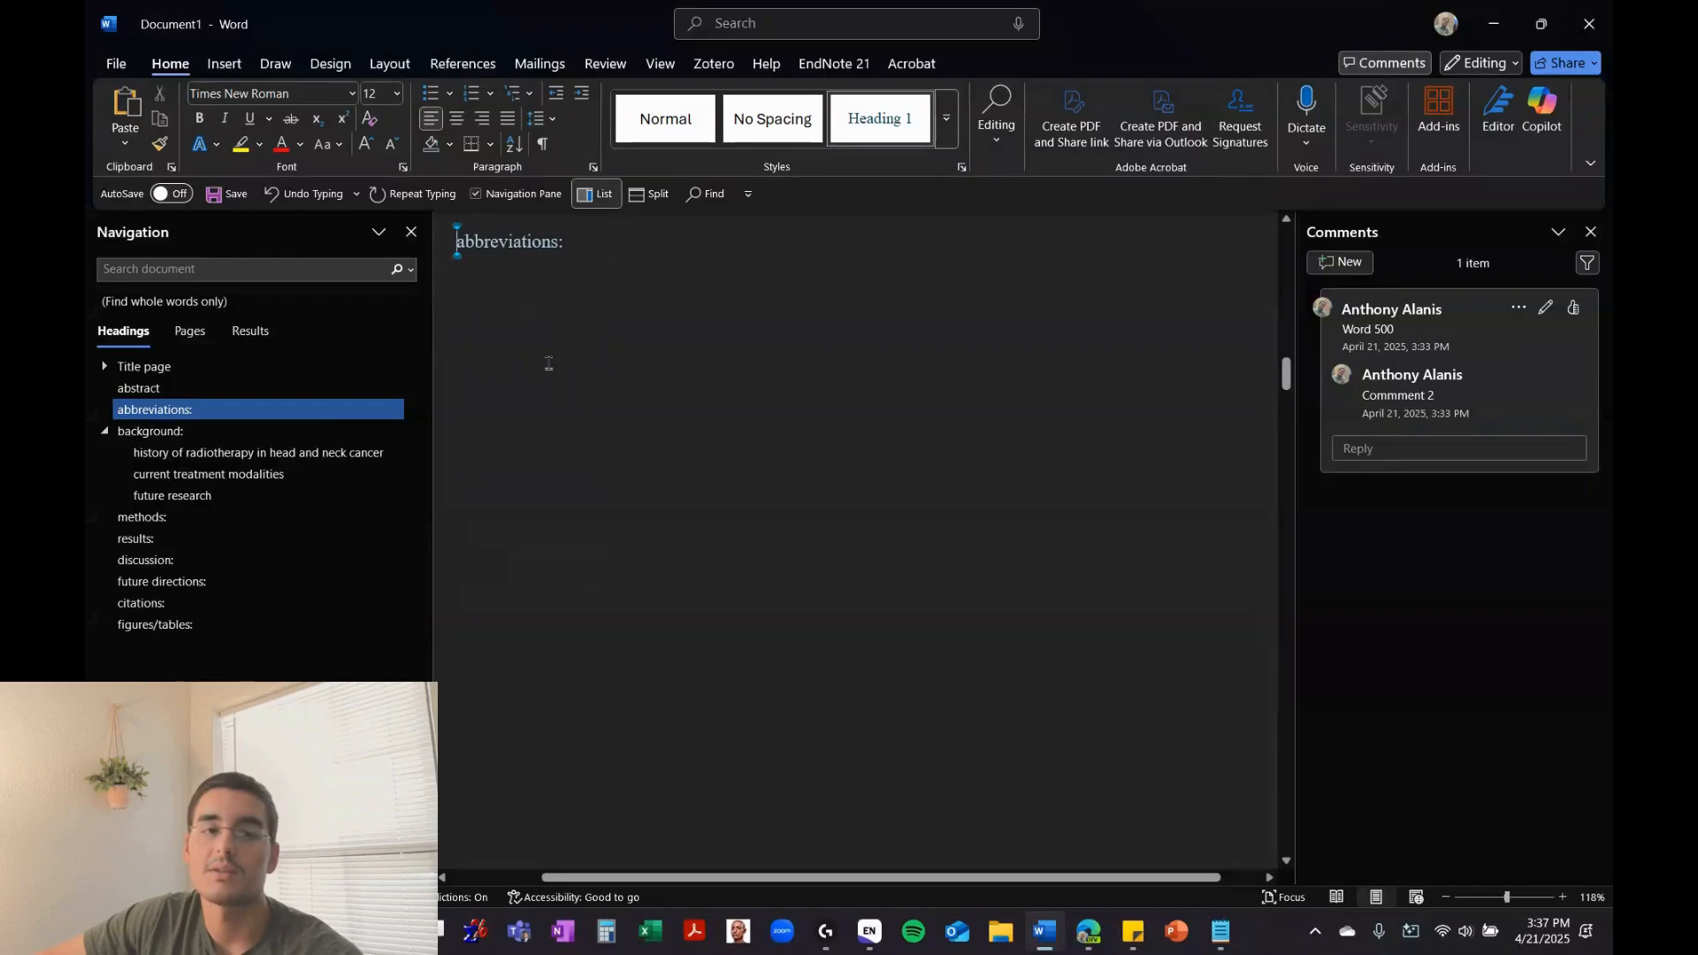
left_click(280, 628)
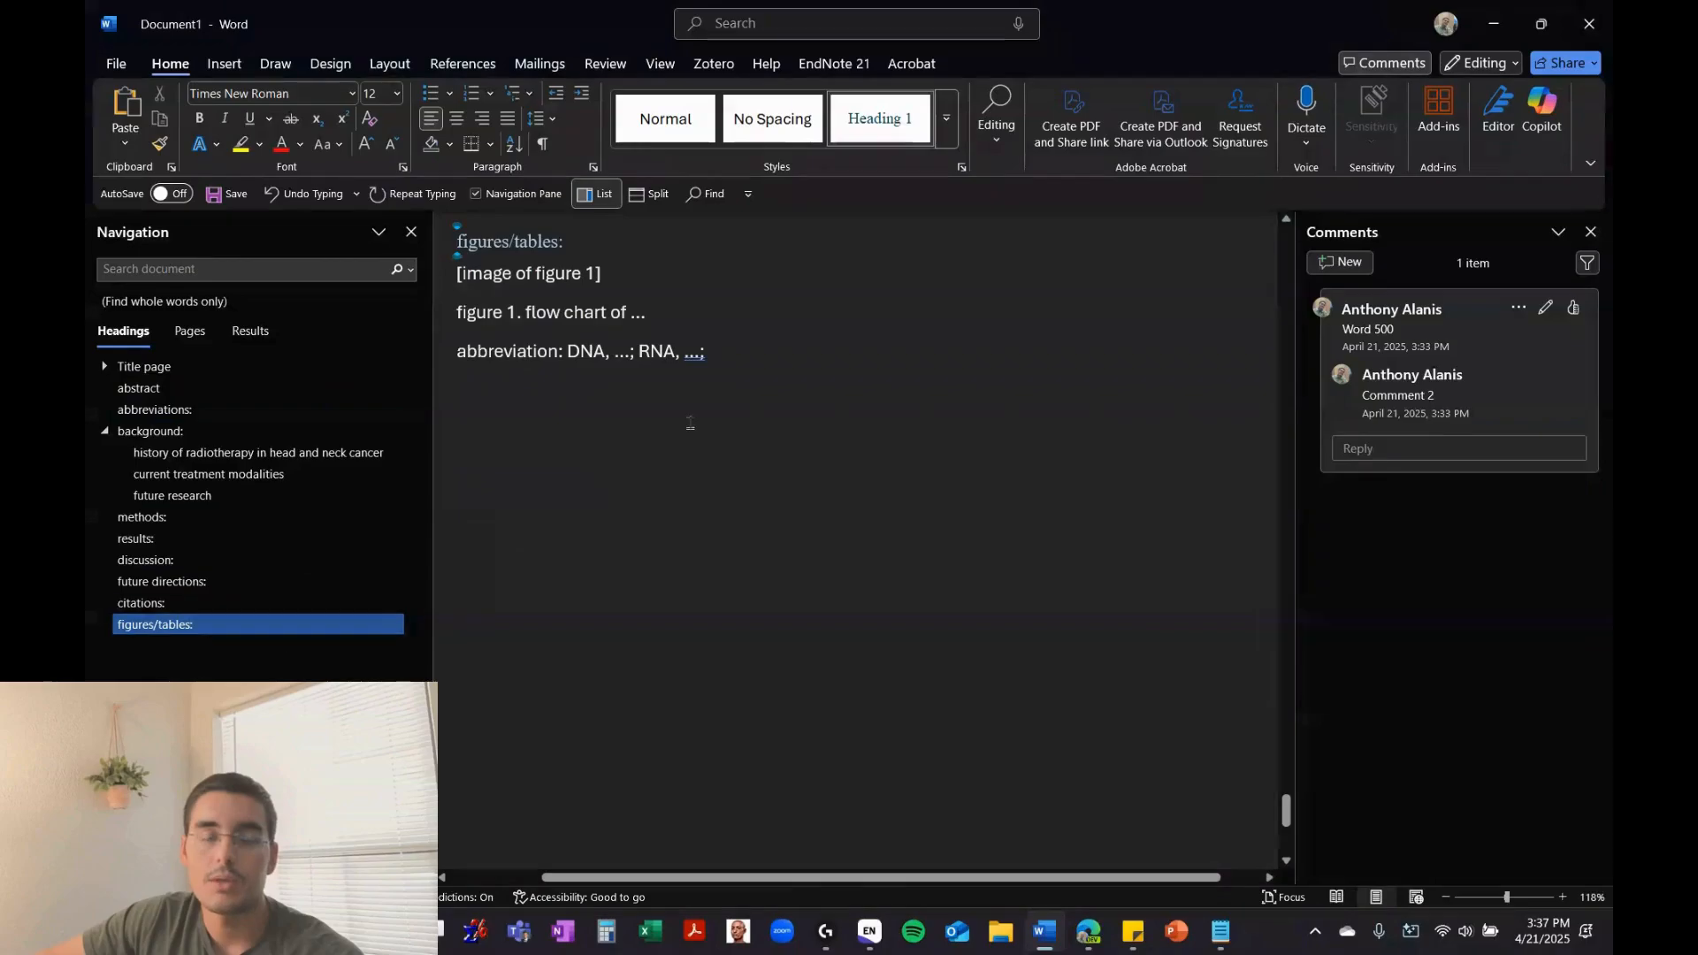
left_click(837, 361)
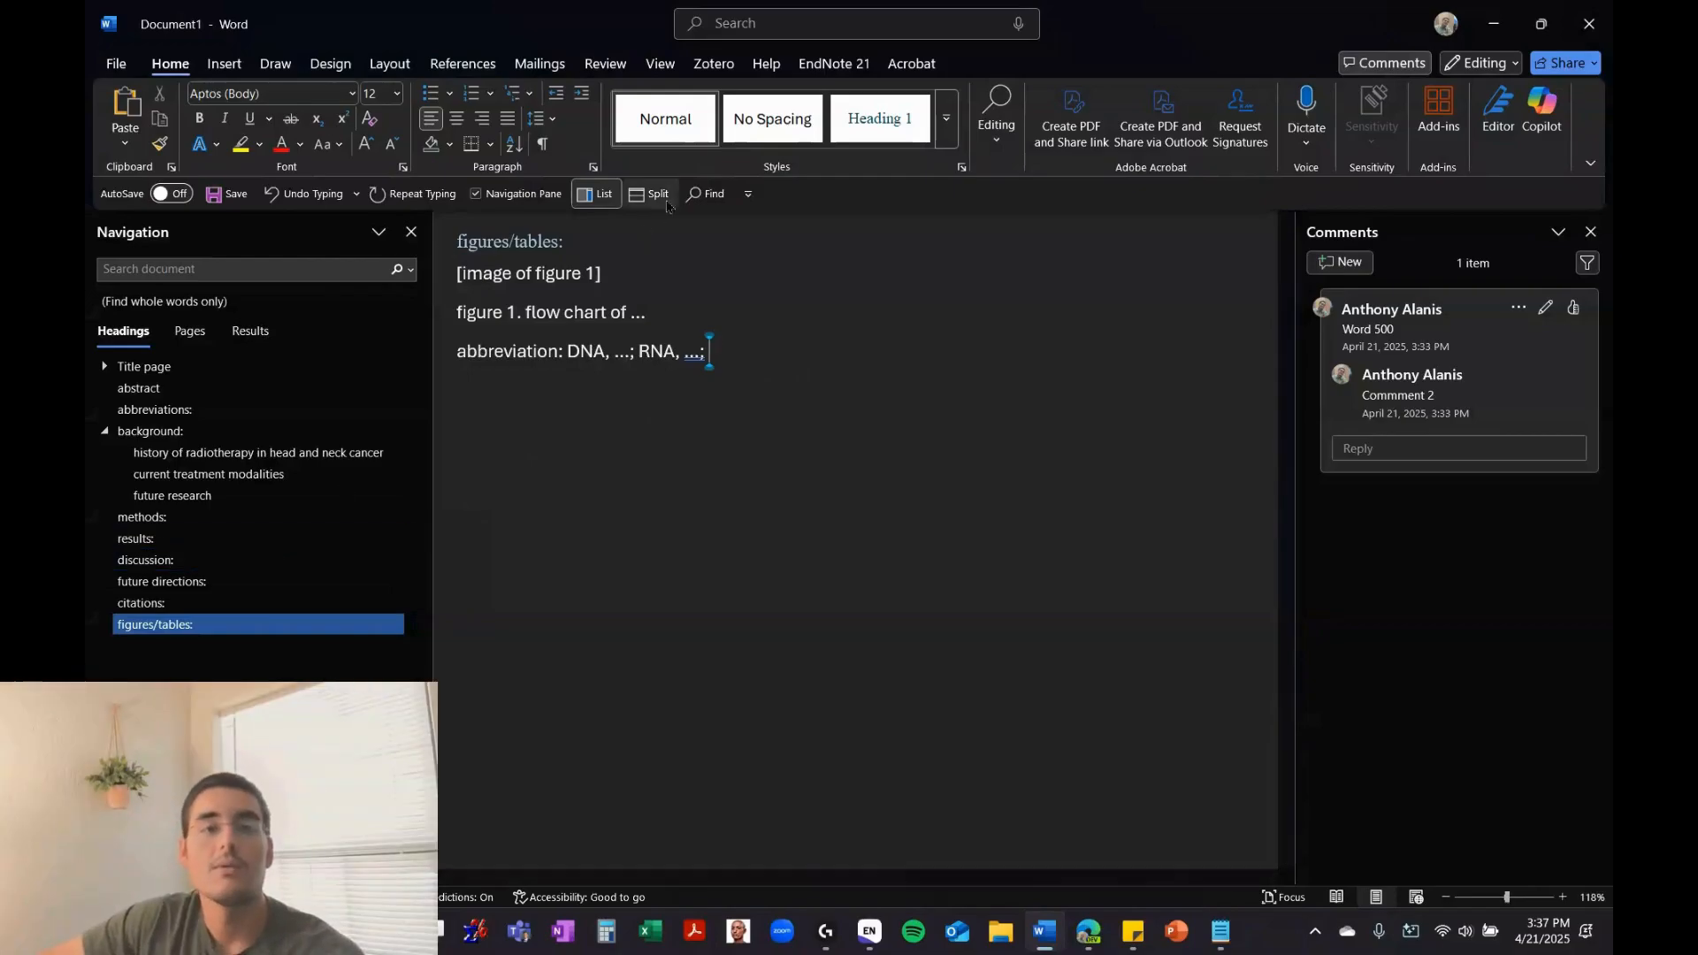
Bring up the EndNote 21 commands, switch to EndNote to view the reference library, and return to the manuscript in Word
left_click(827, 62)
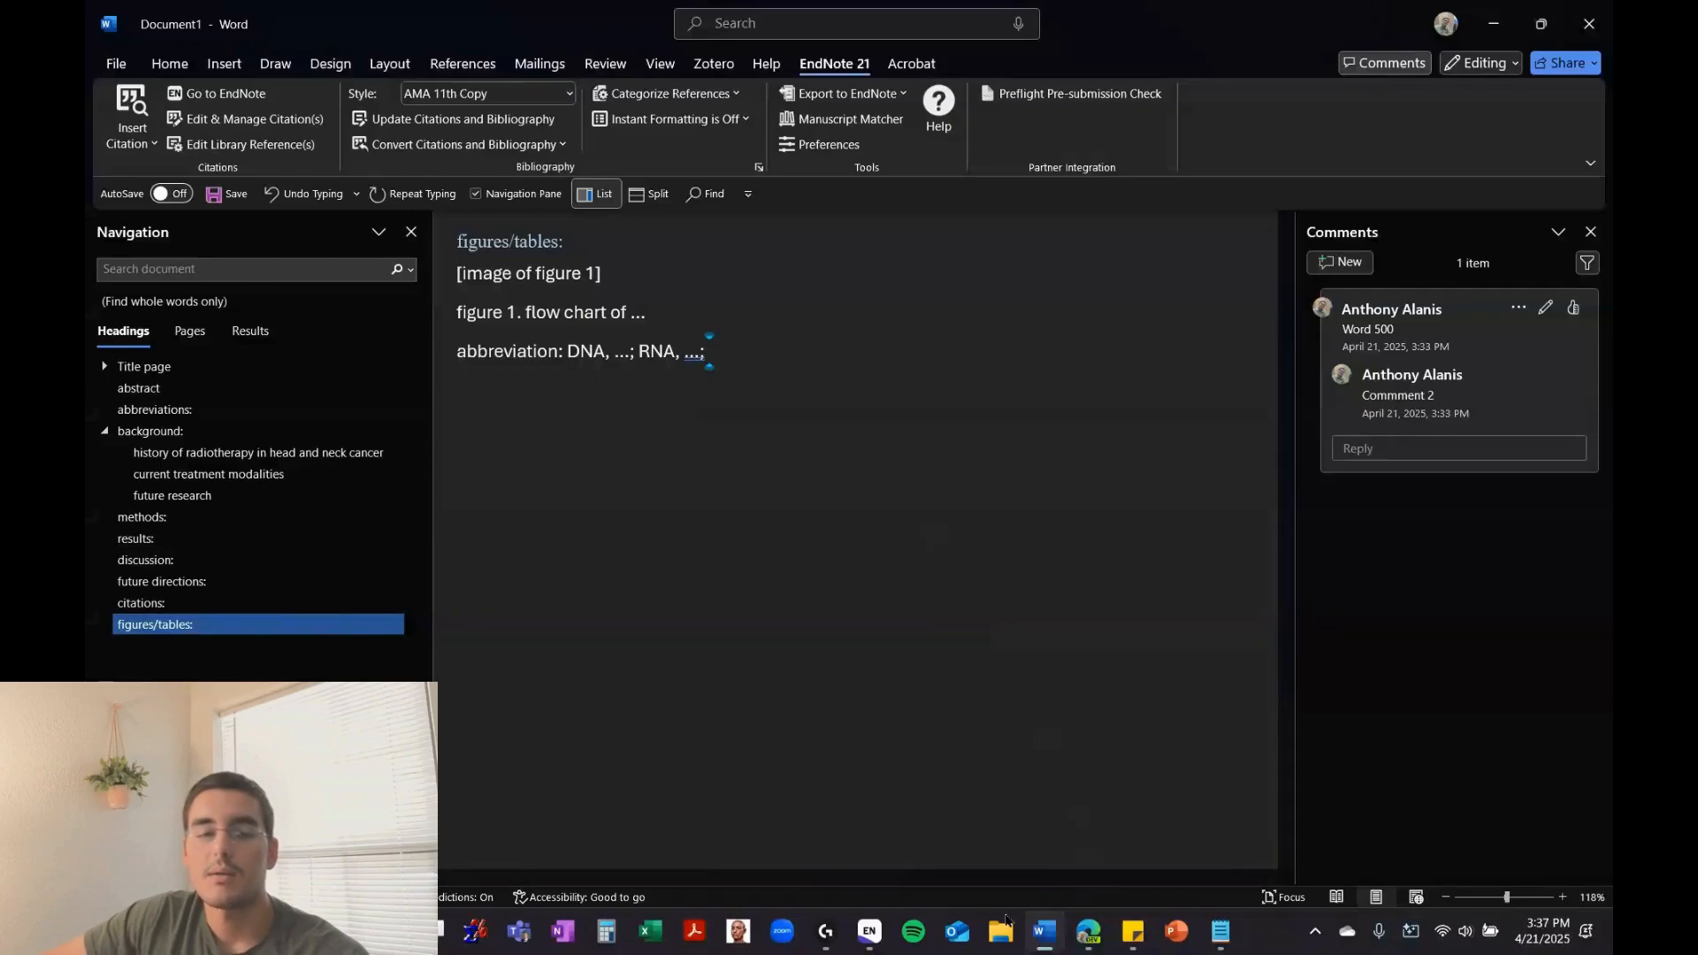
left_click(869, 931)
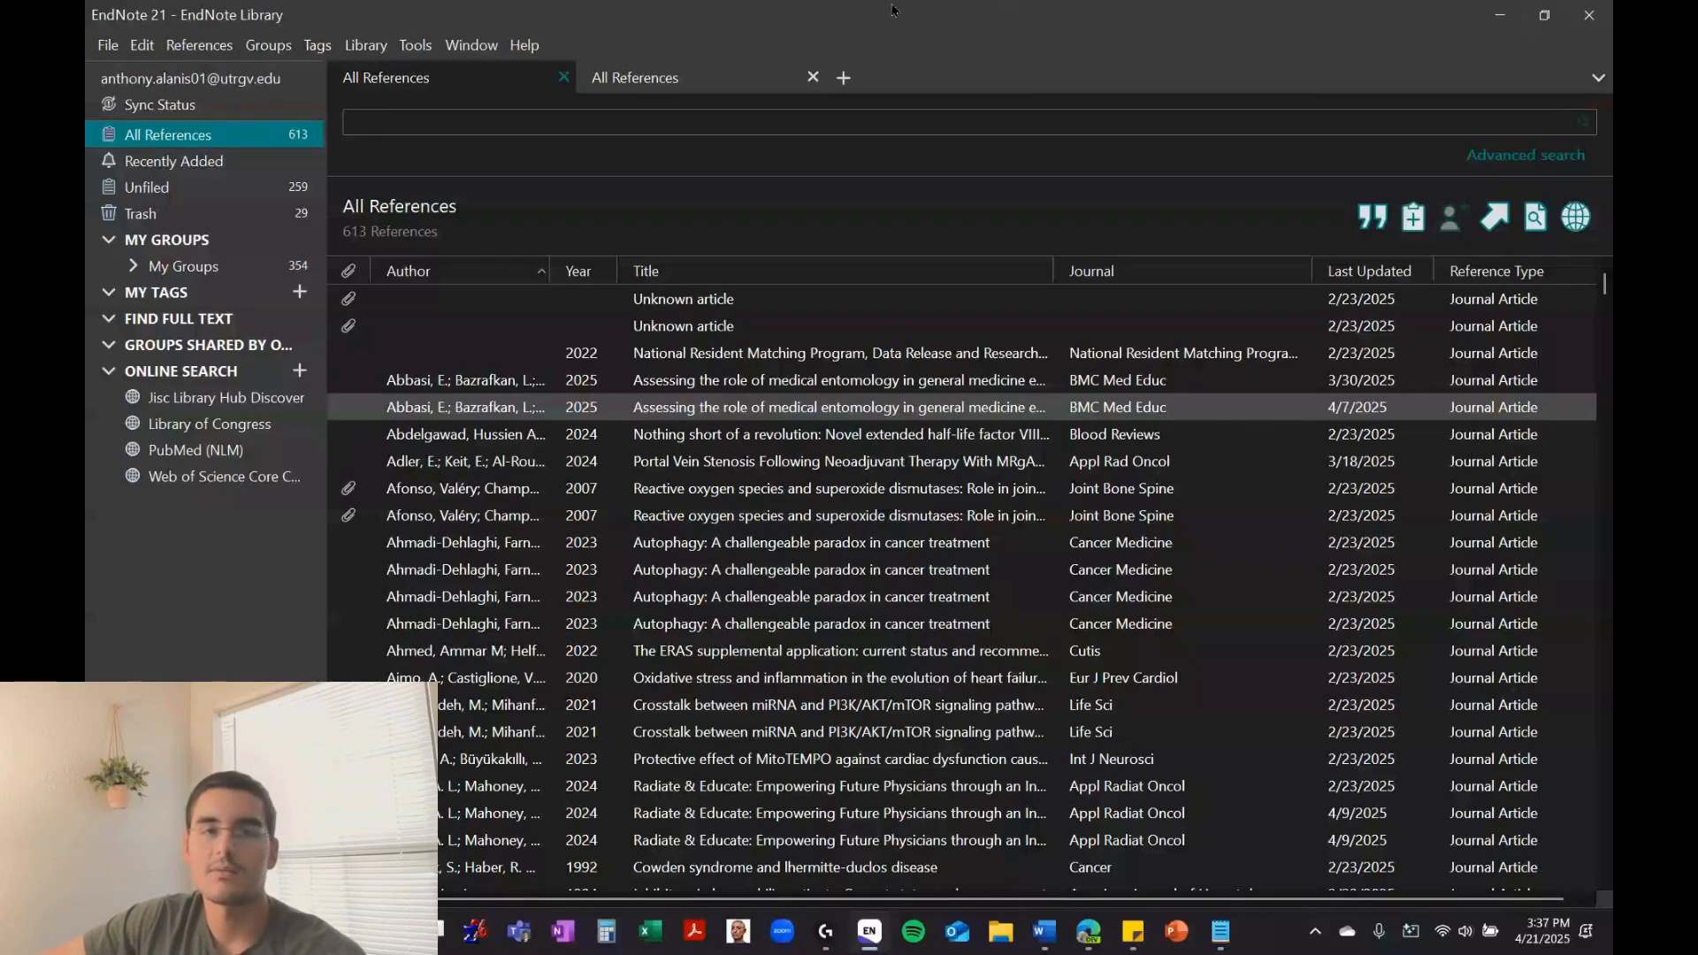
left_click(1501, 16)
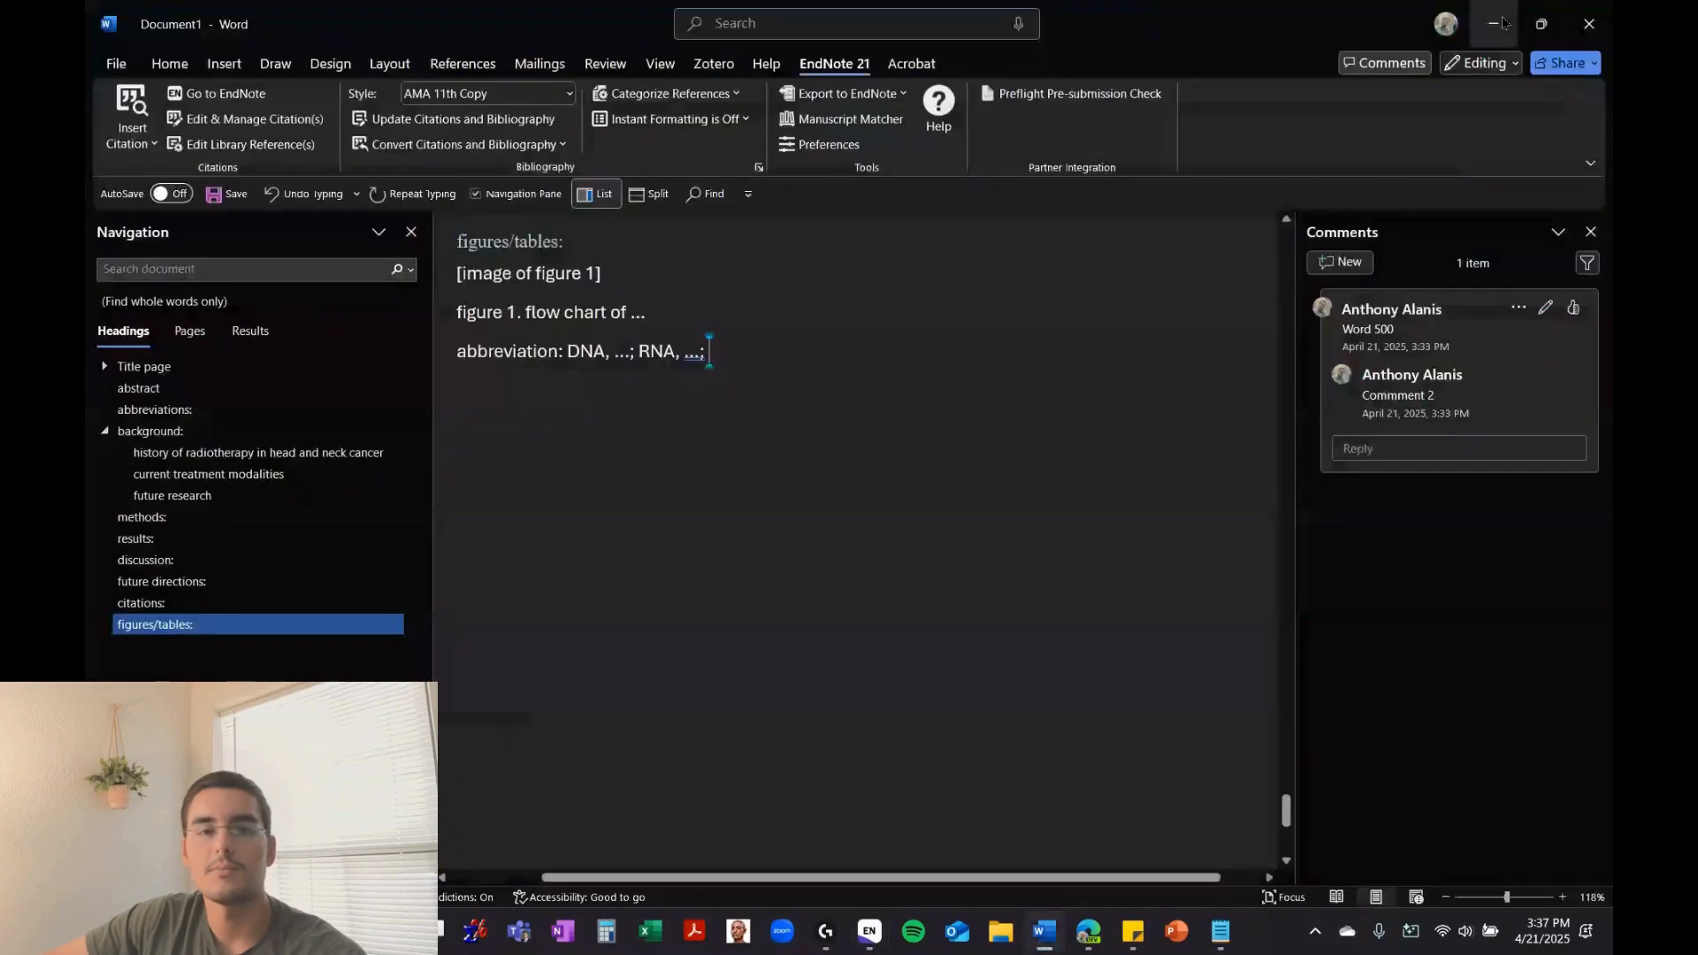
left_click(869, 932)
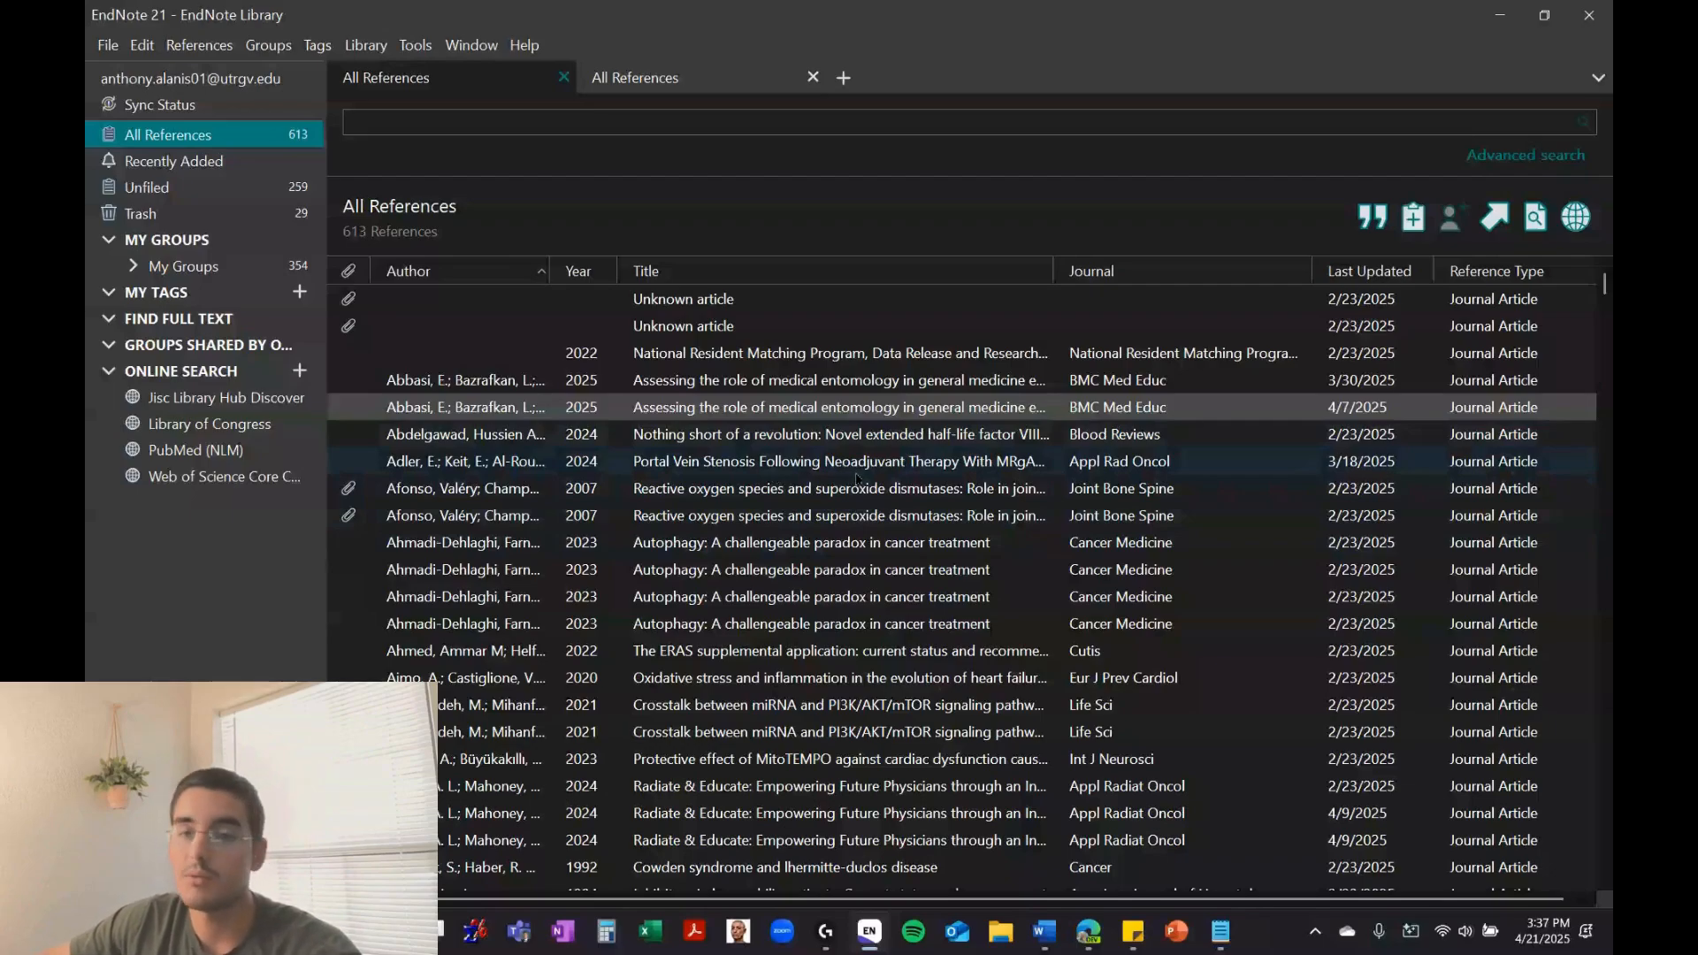
left_click(883, 440)
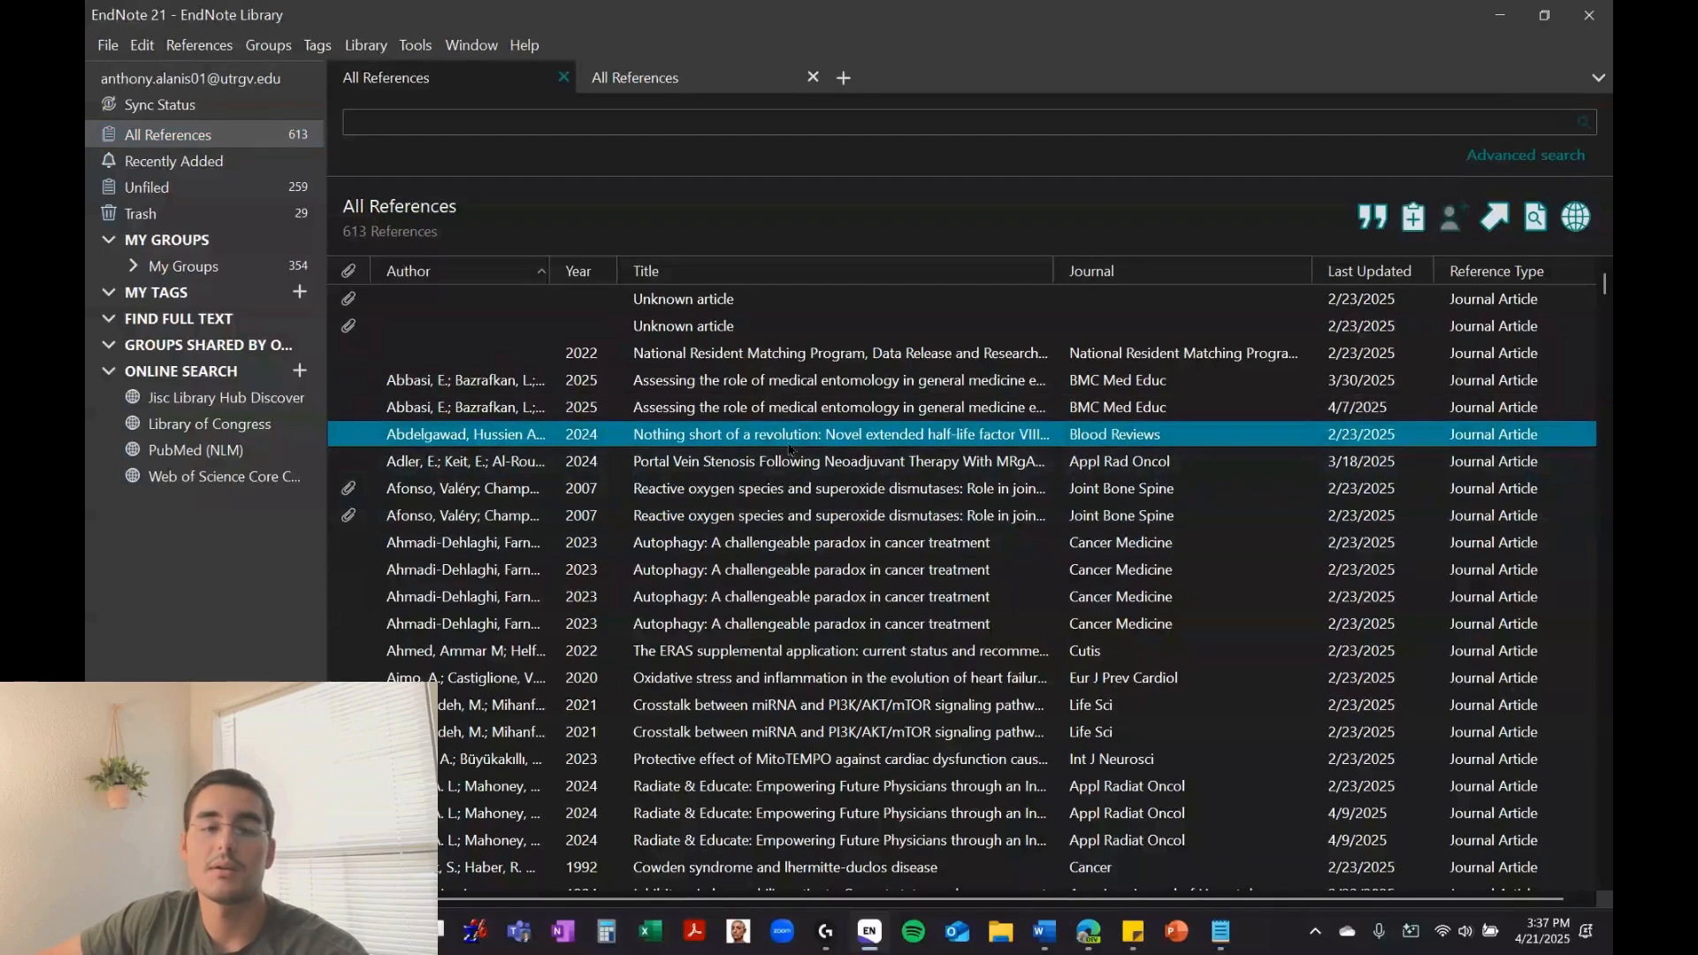
left_click(1501, 15)
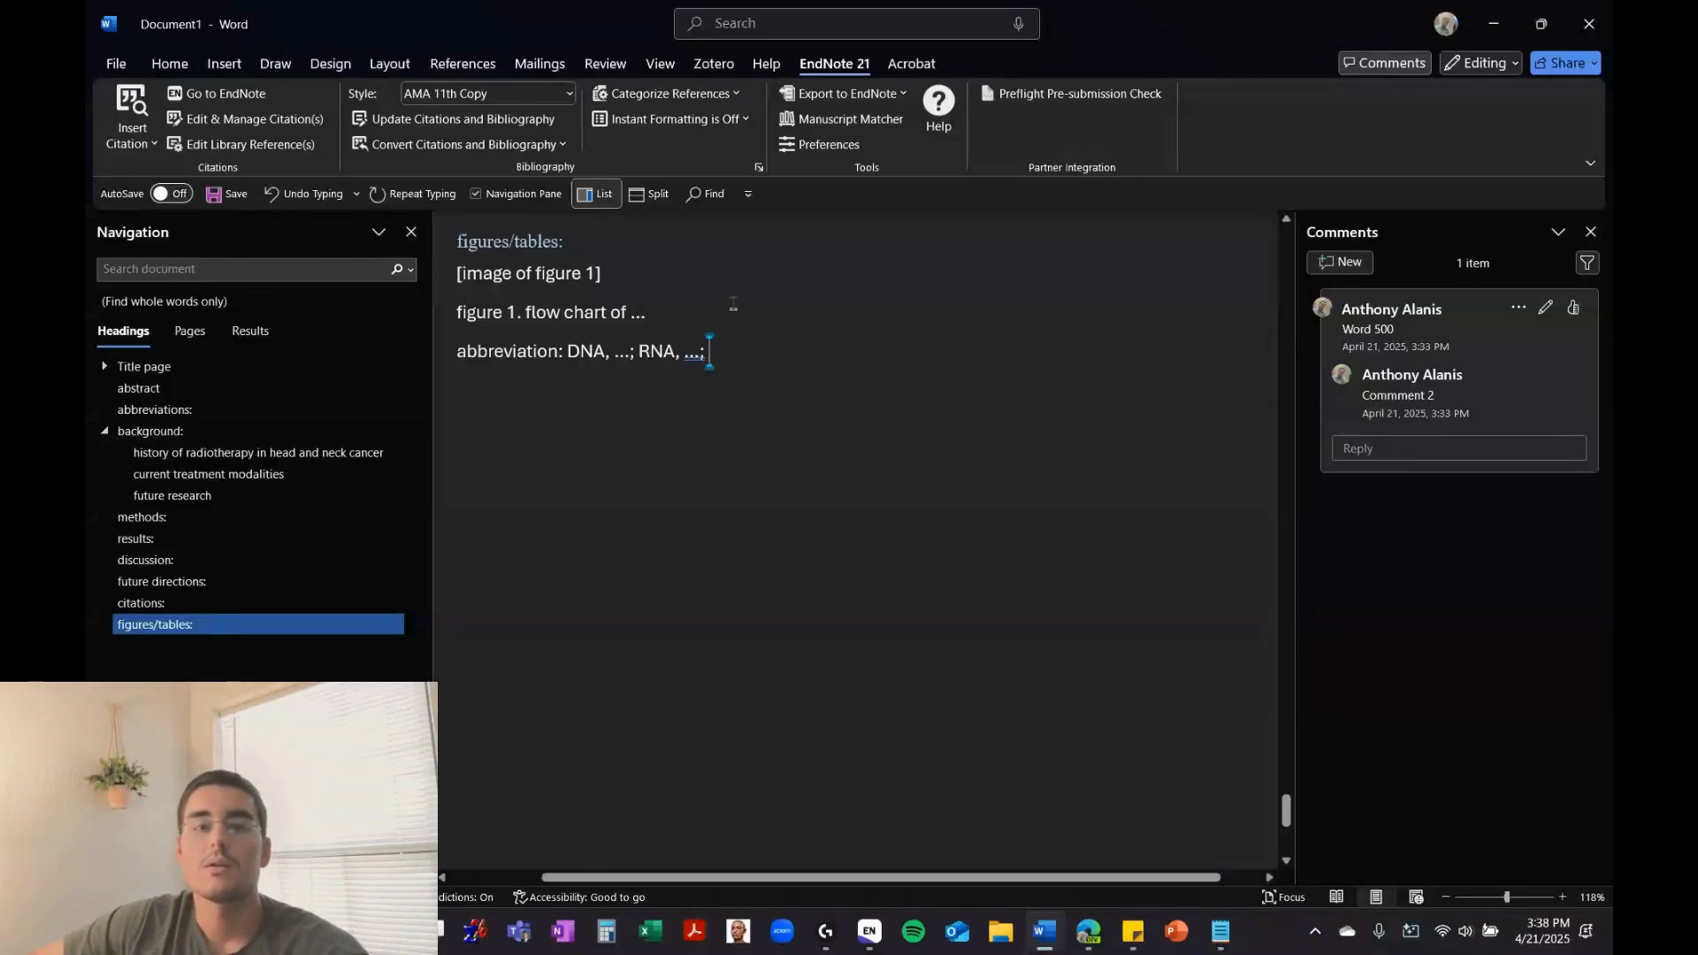
Choose AMA 11th Copy as the EndNote bibliography style and turn Instant Formatting on
left_click(539, 95)
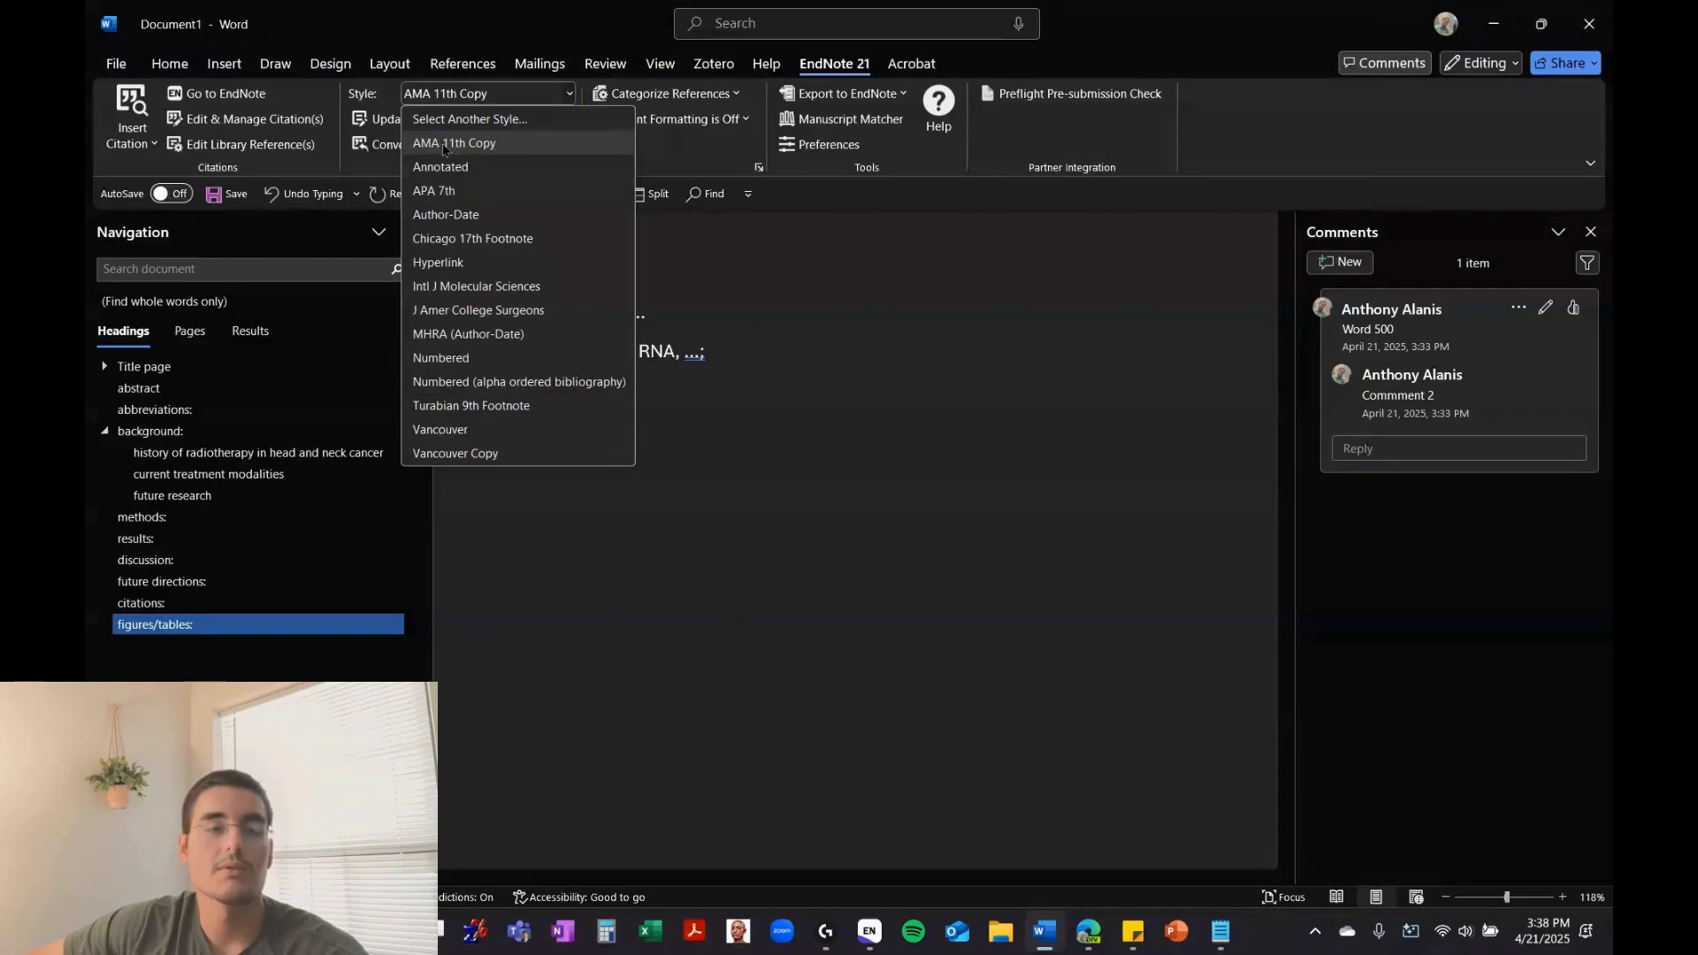
left_click(518, 146)
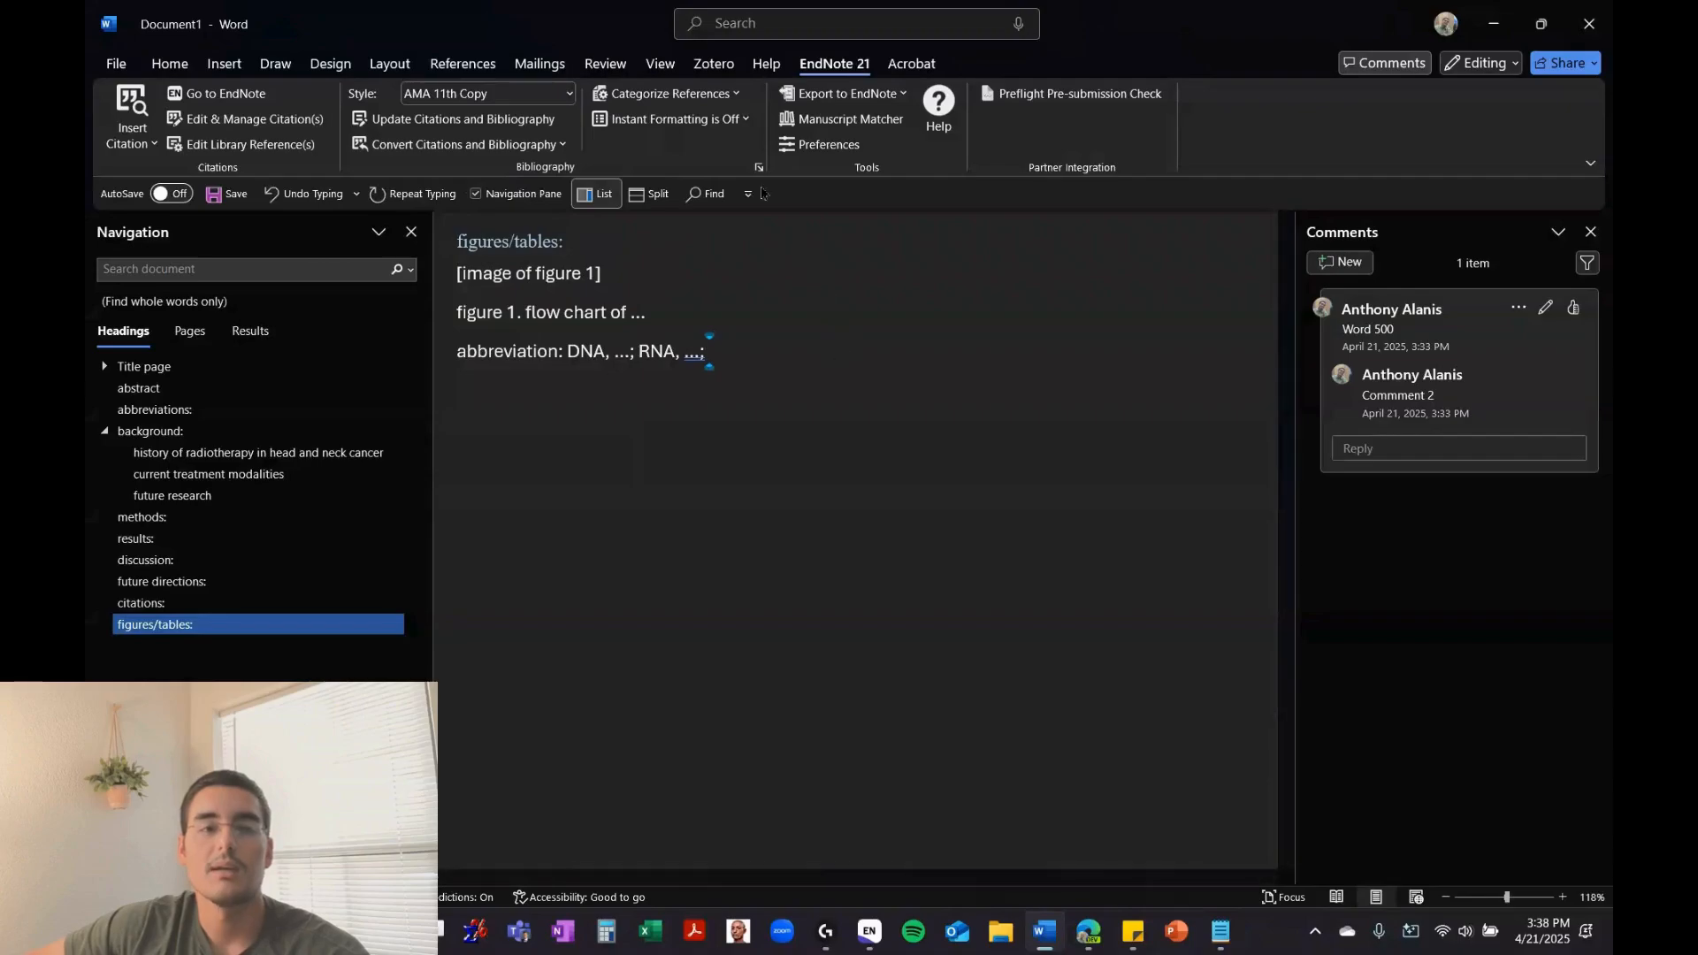
left_click(672, 119)
left_click(723, 141)
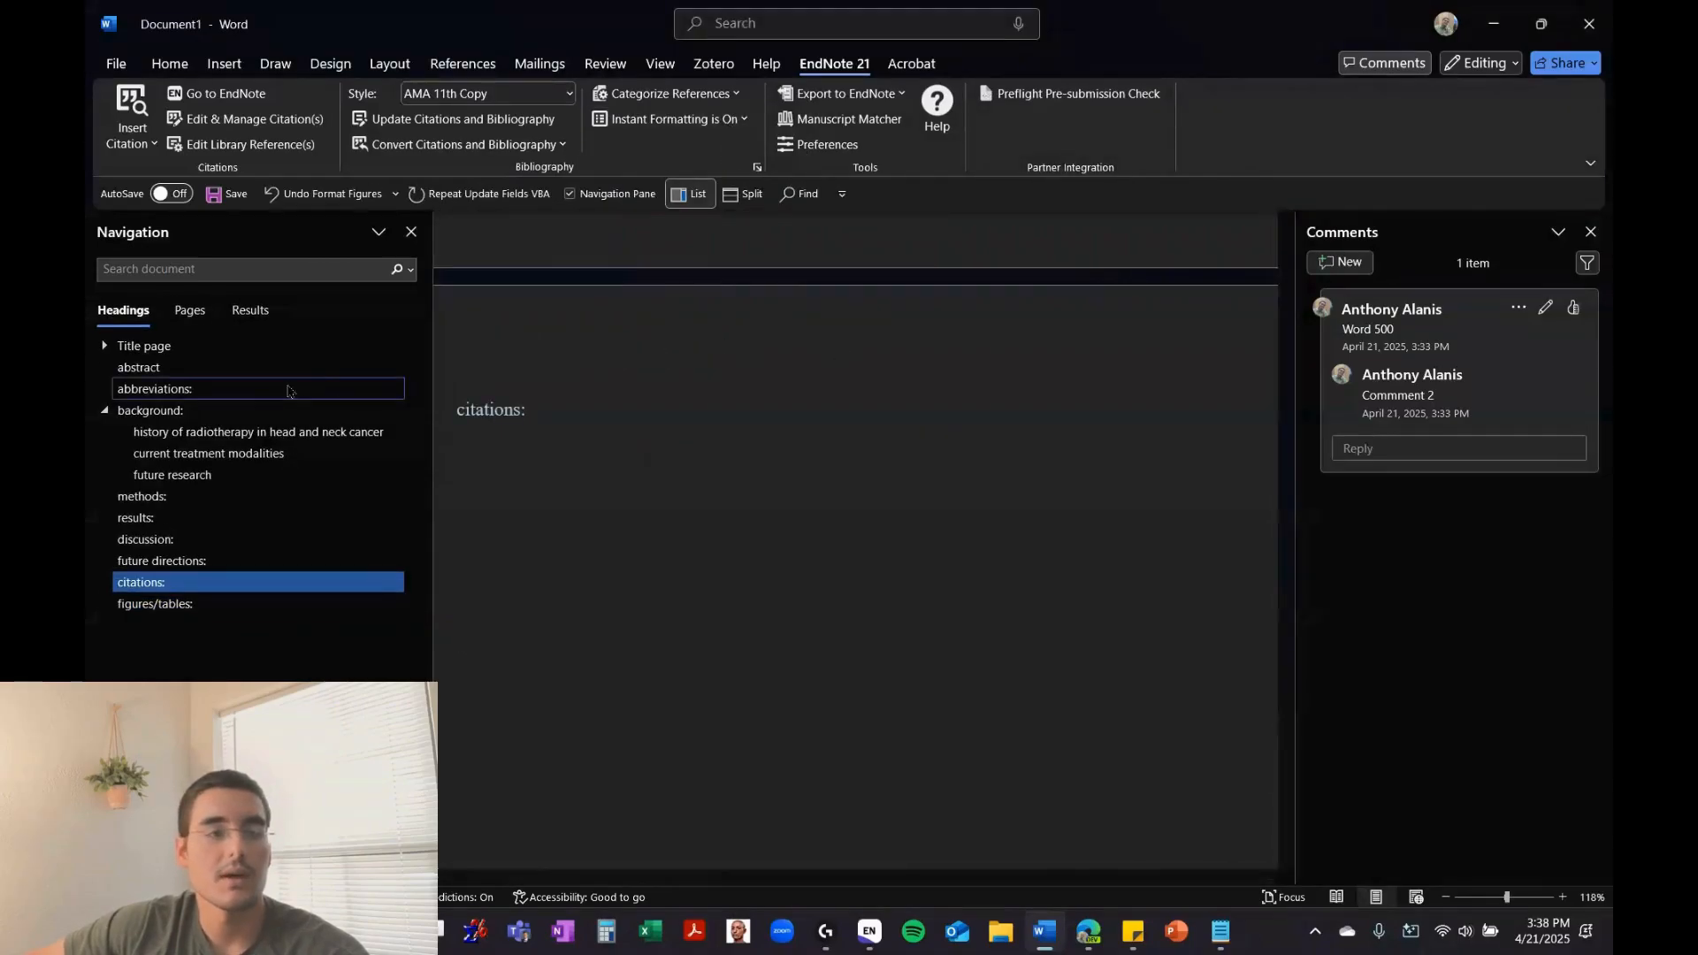
In the background section, write "During the 19th and 20th centureies, … ." on the blank line above the radiotherapy history bullets
left_click(256, 410)
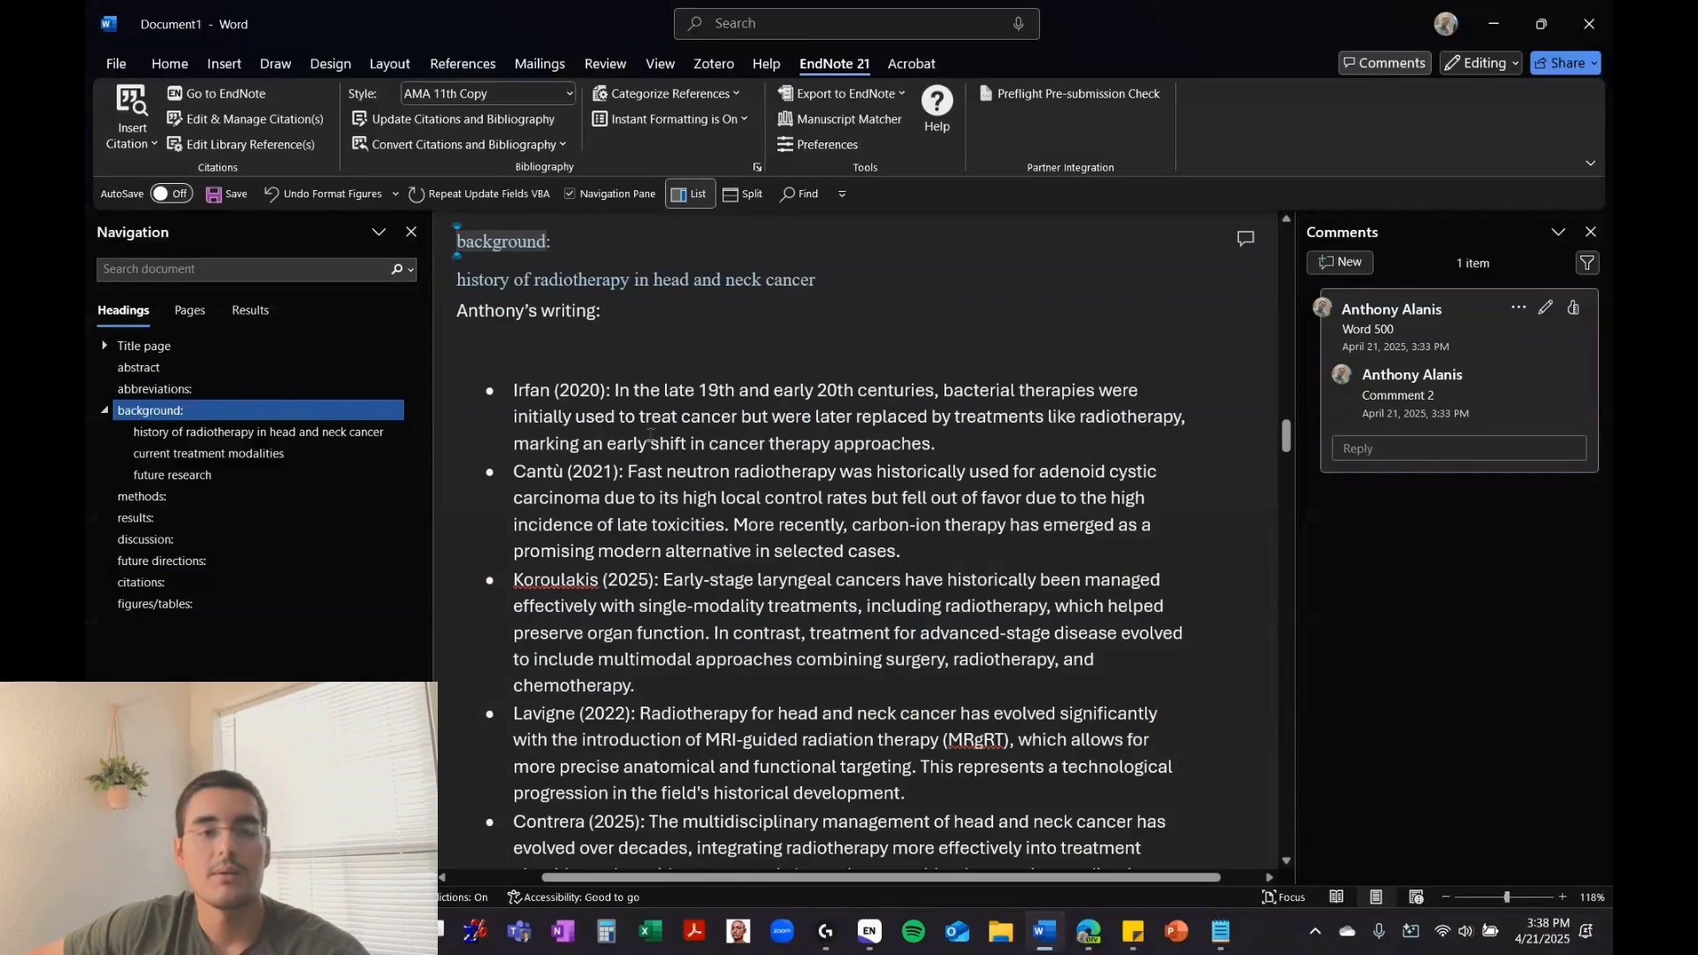
double_click(539, 395)
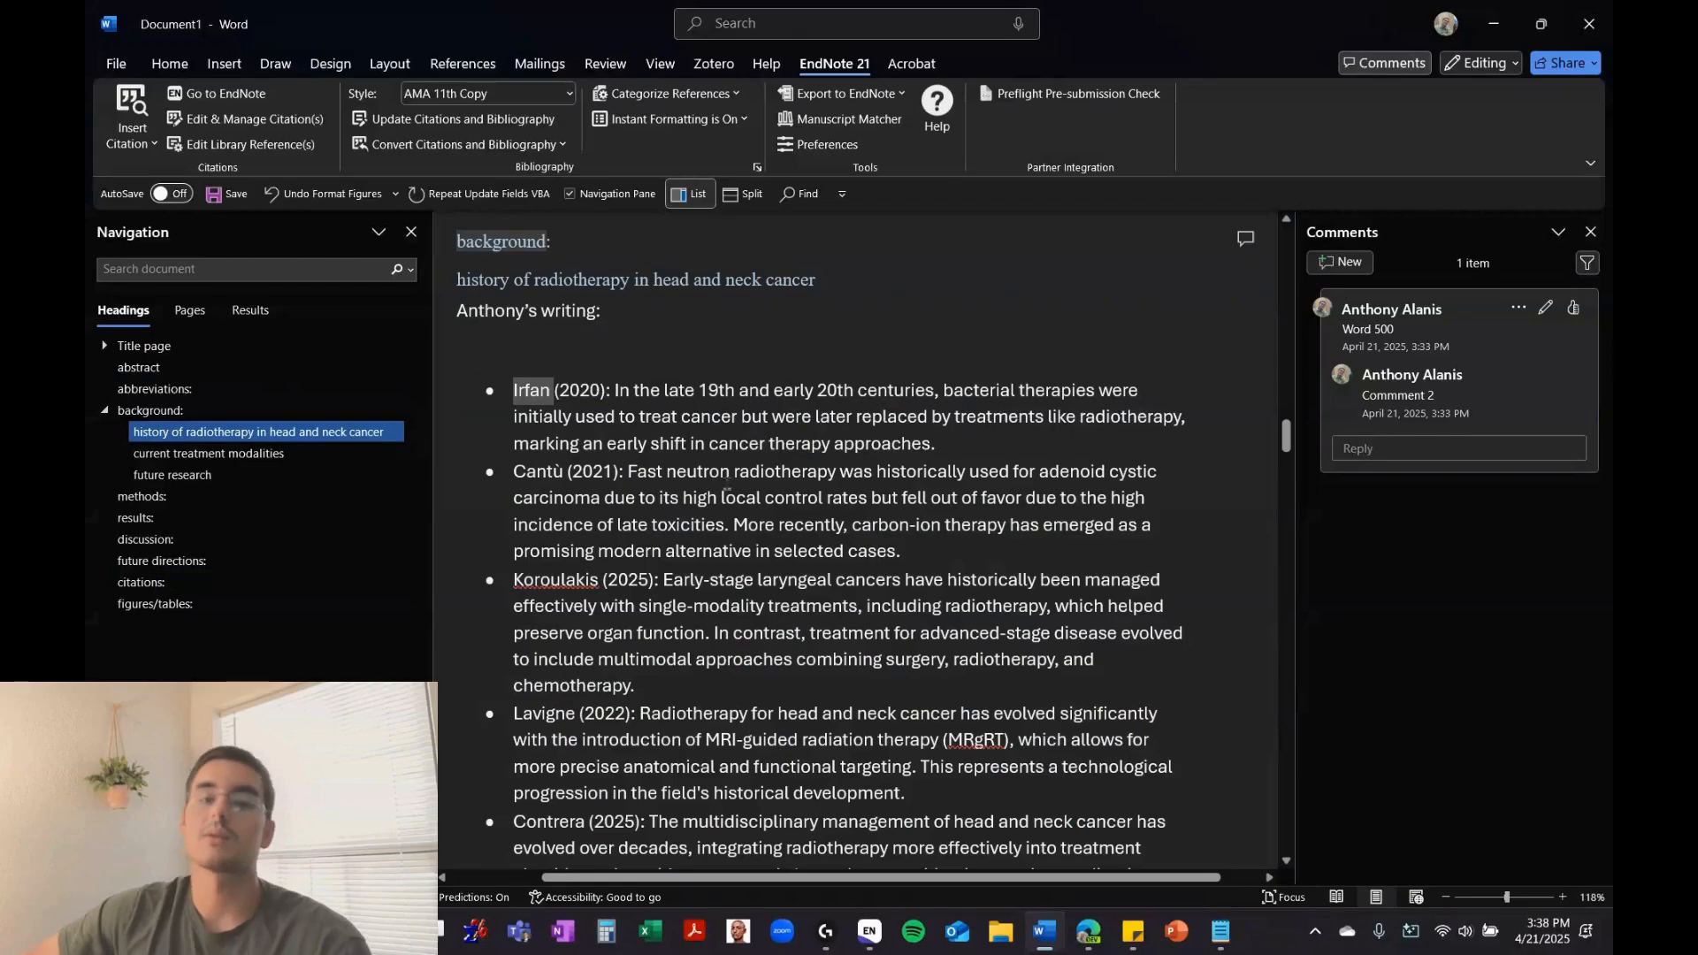
left_click(605, 318)
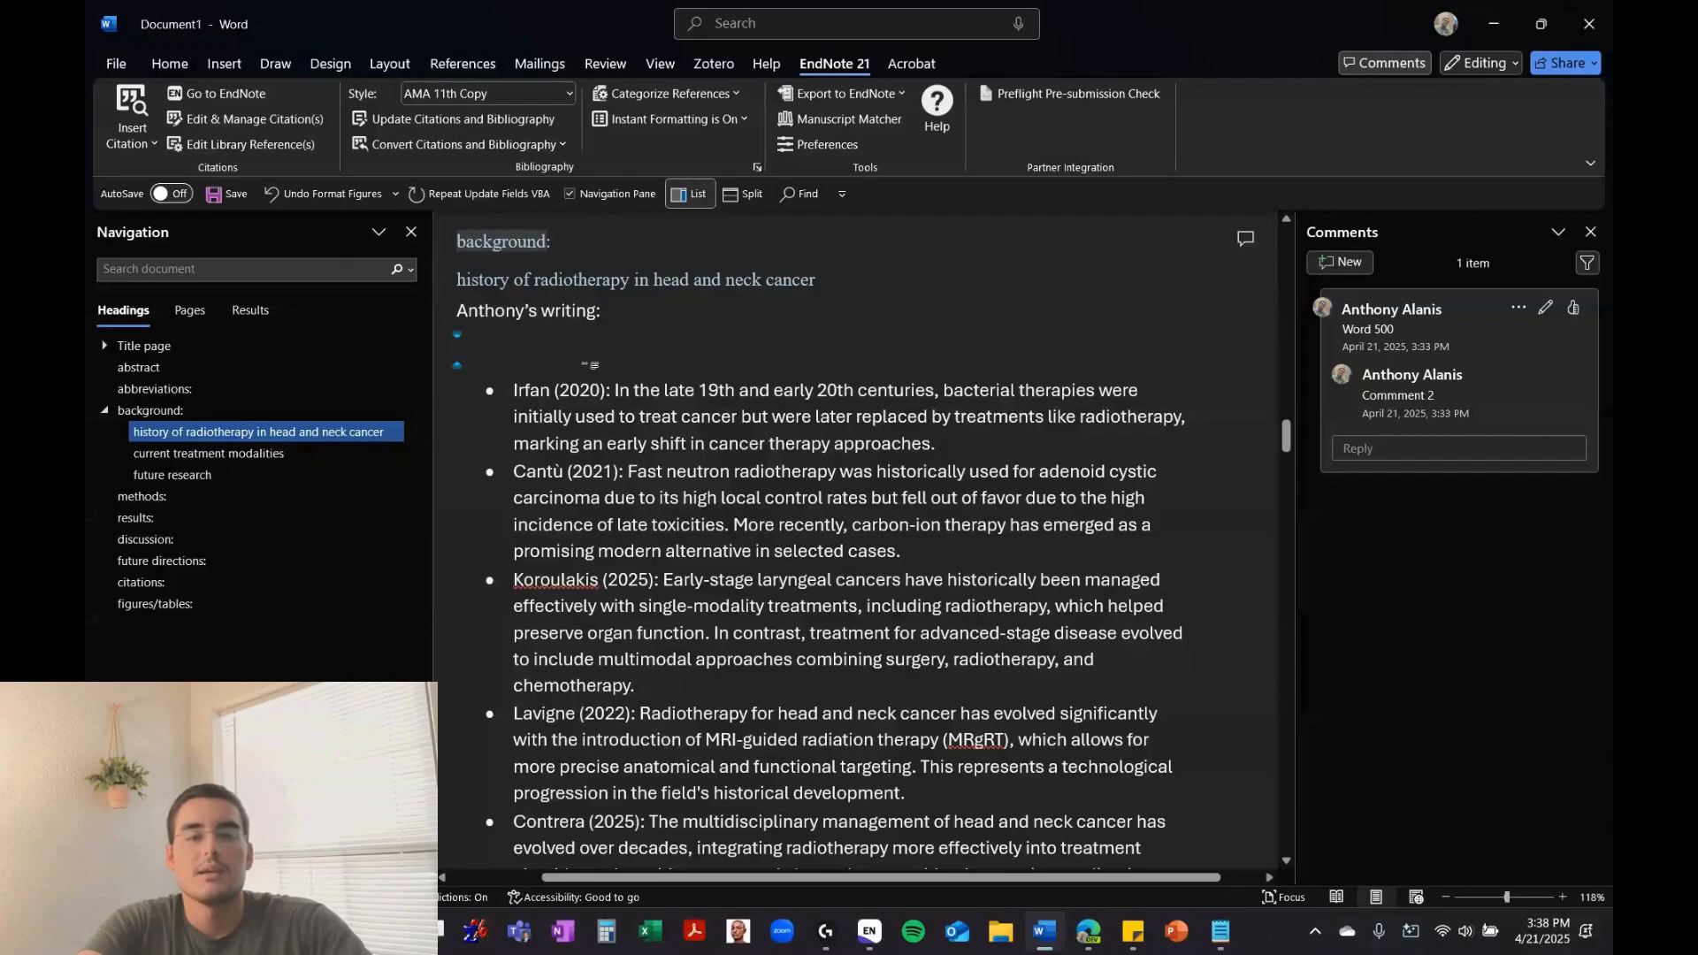
type("During the 1")
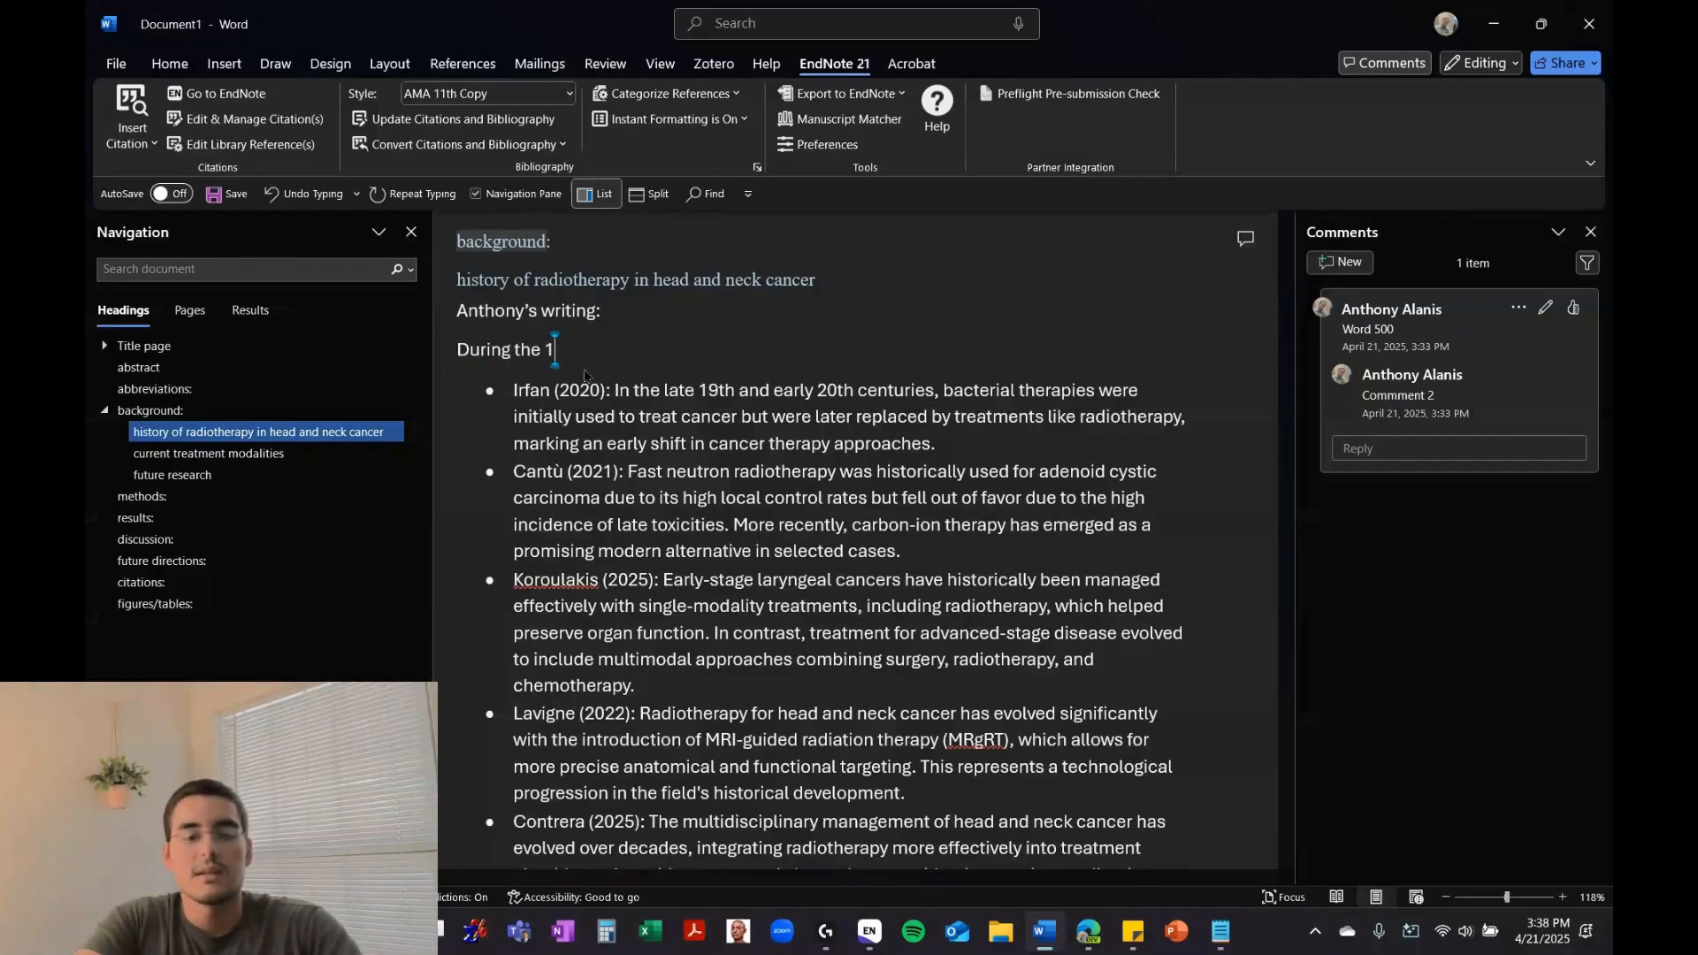
type("9th and 20th cie")
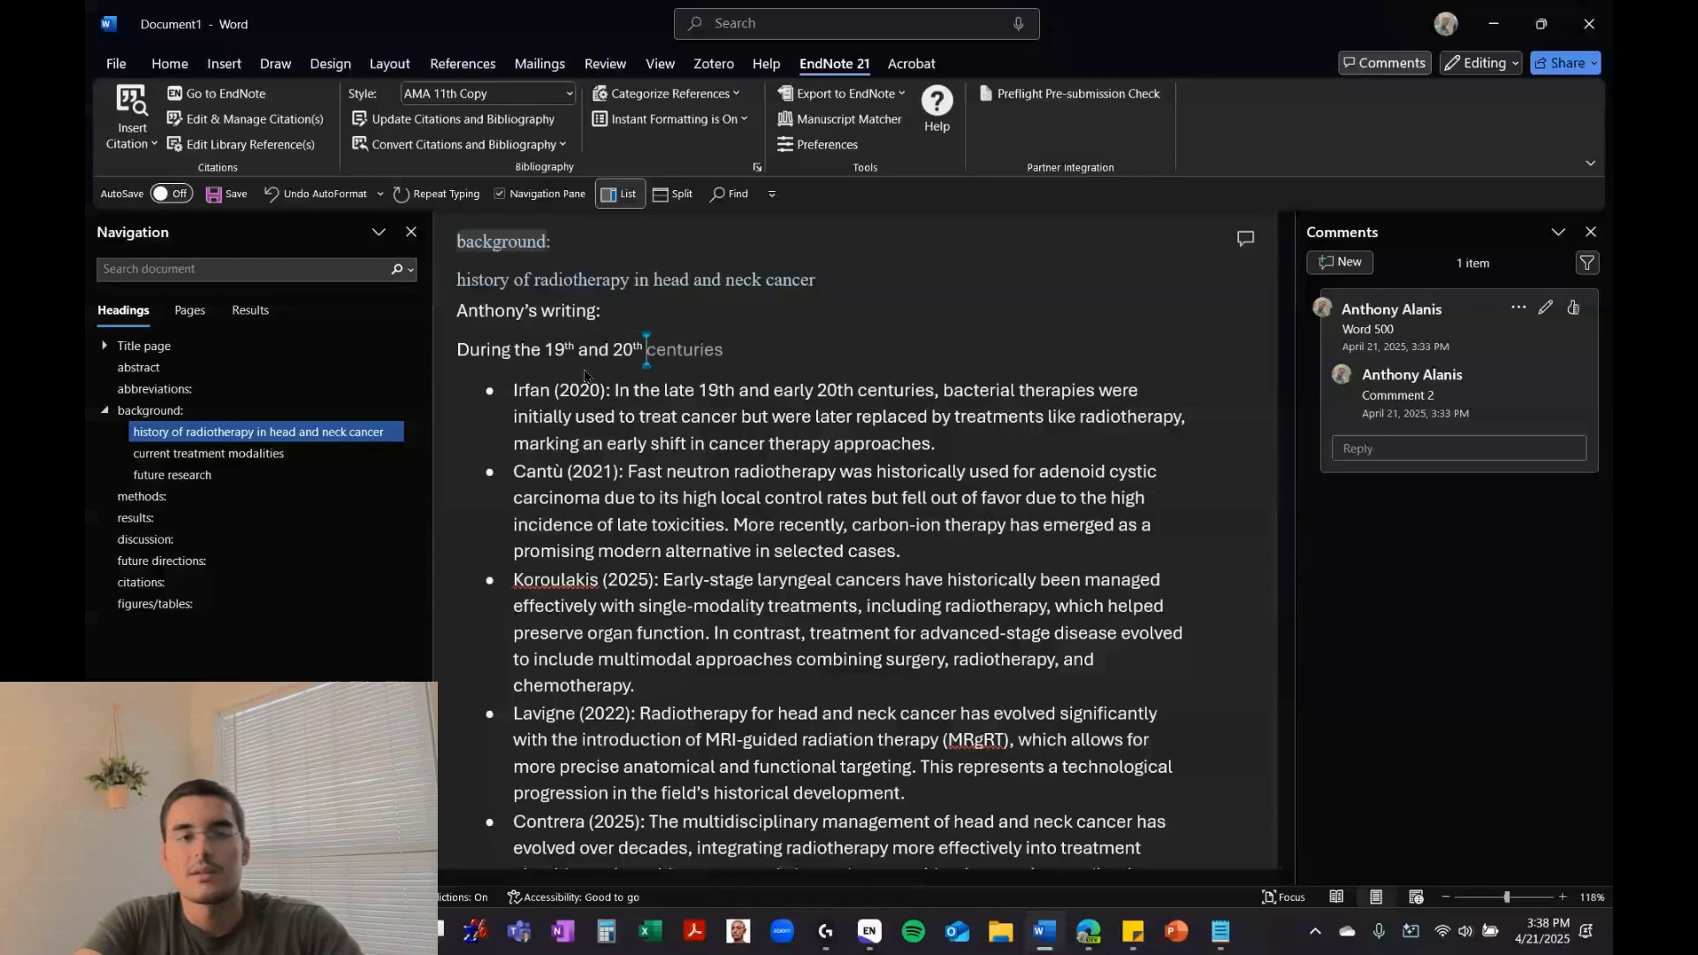
key("BackSpace")
key("BackSpace")
type("en")
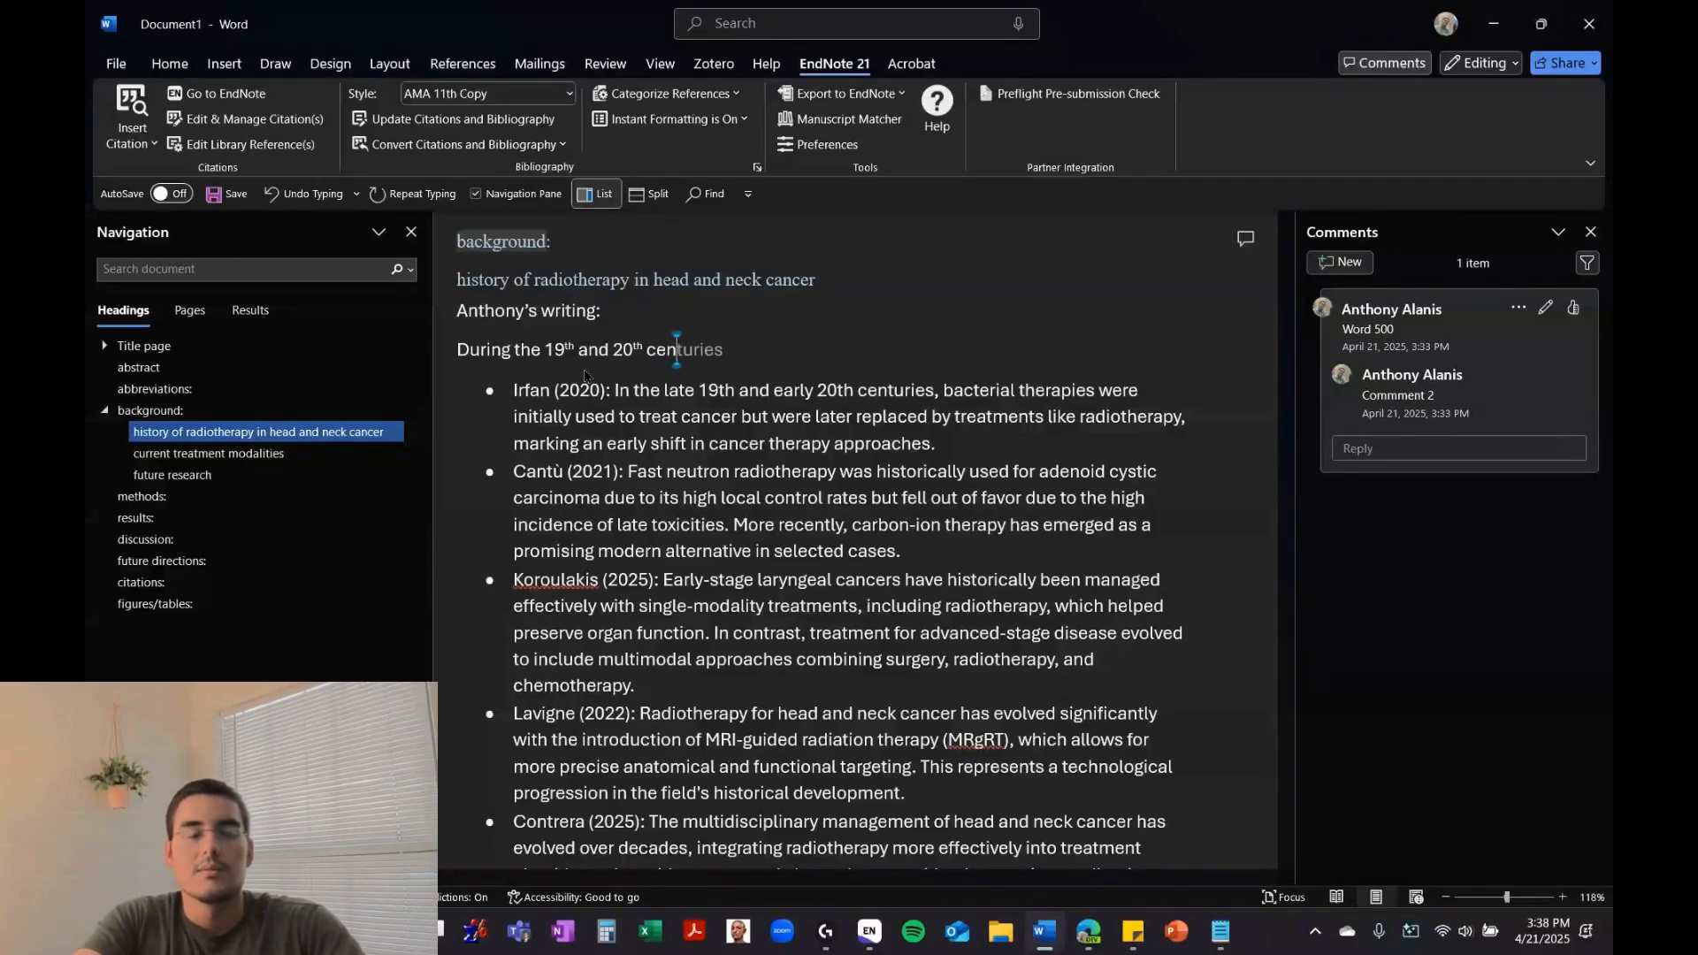
type("tureies, ... ")
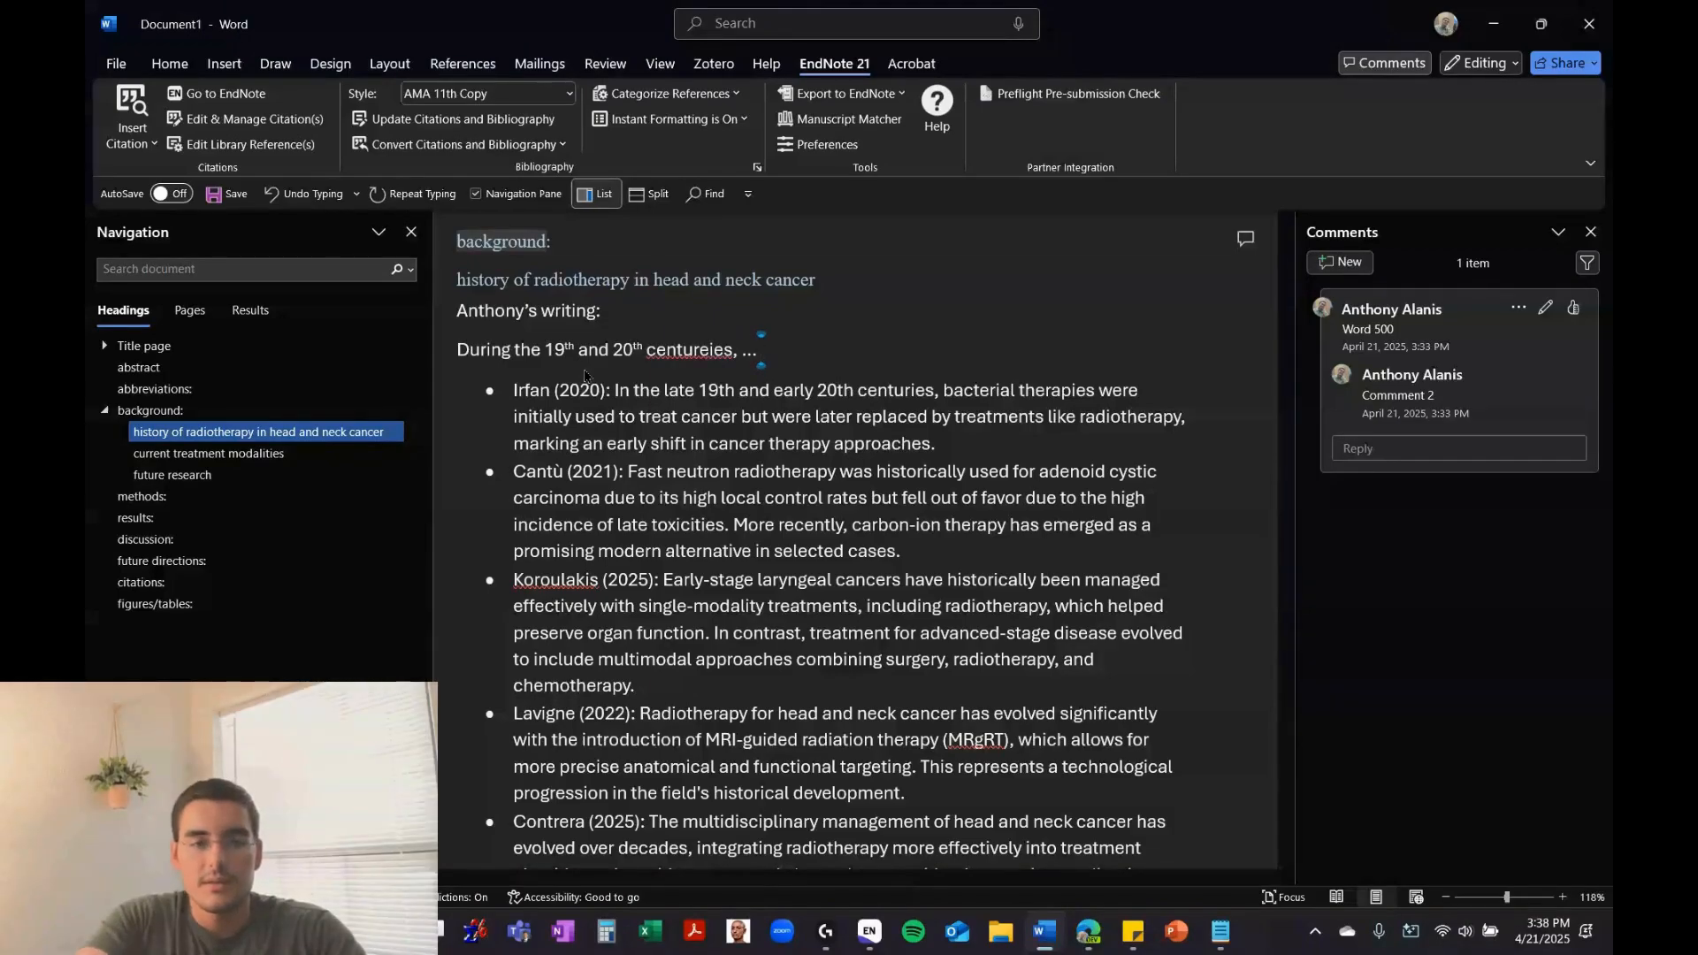
type(".")
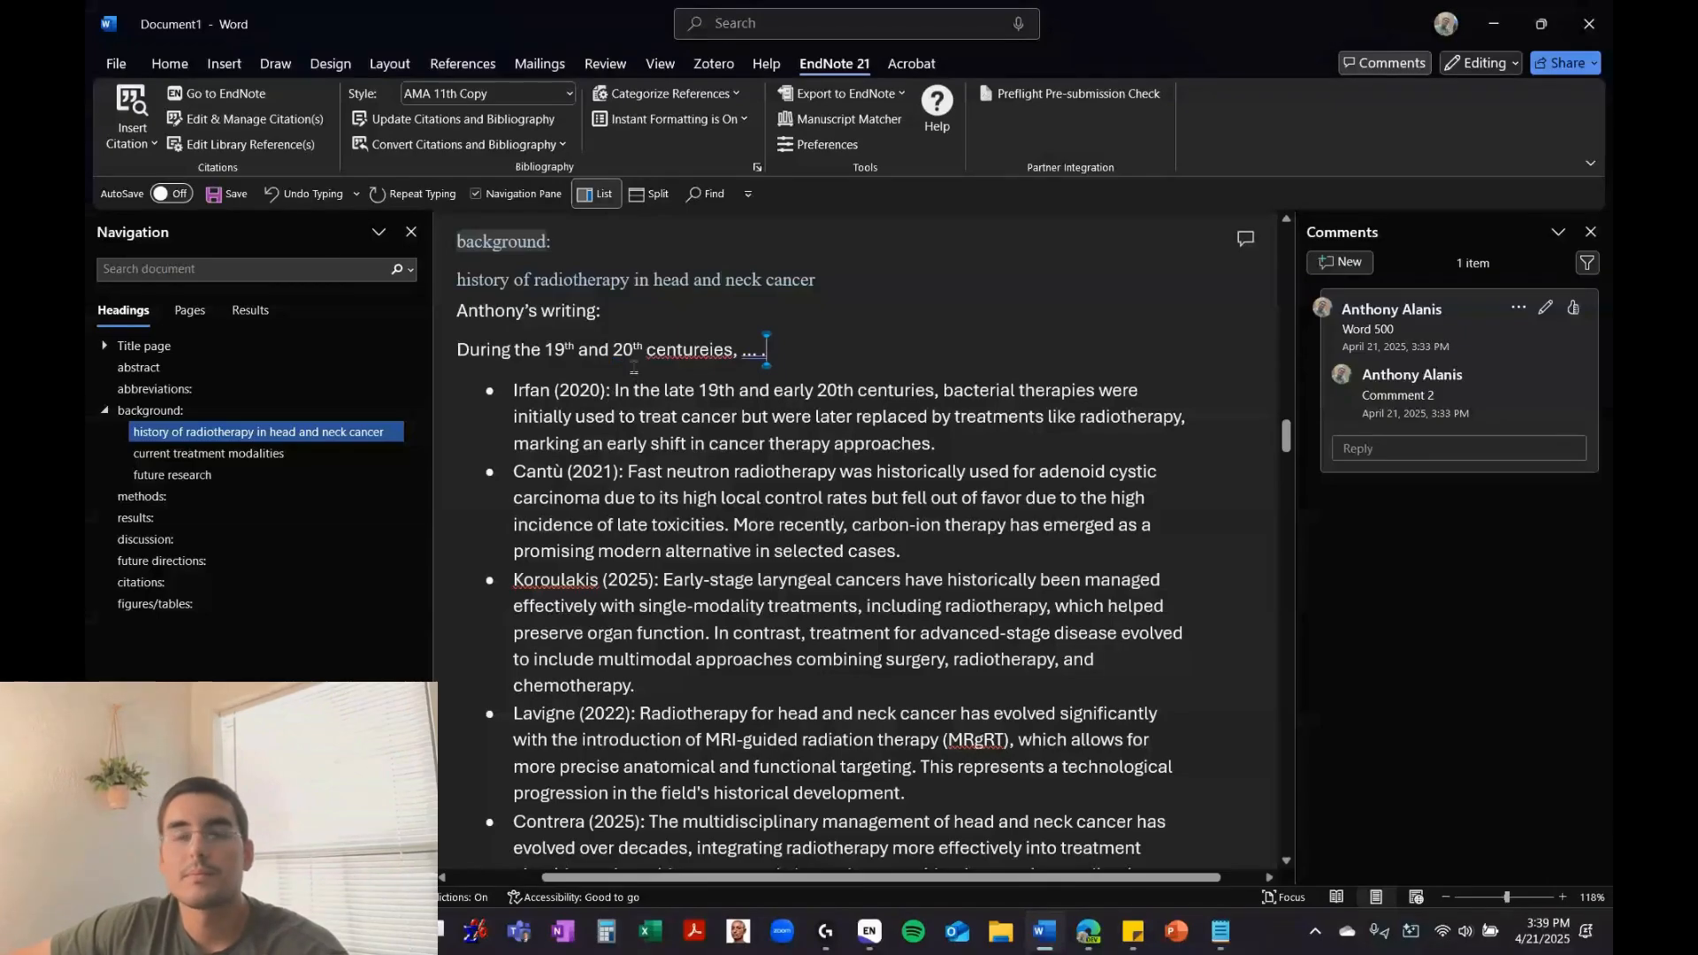
left_click(560, 101)
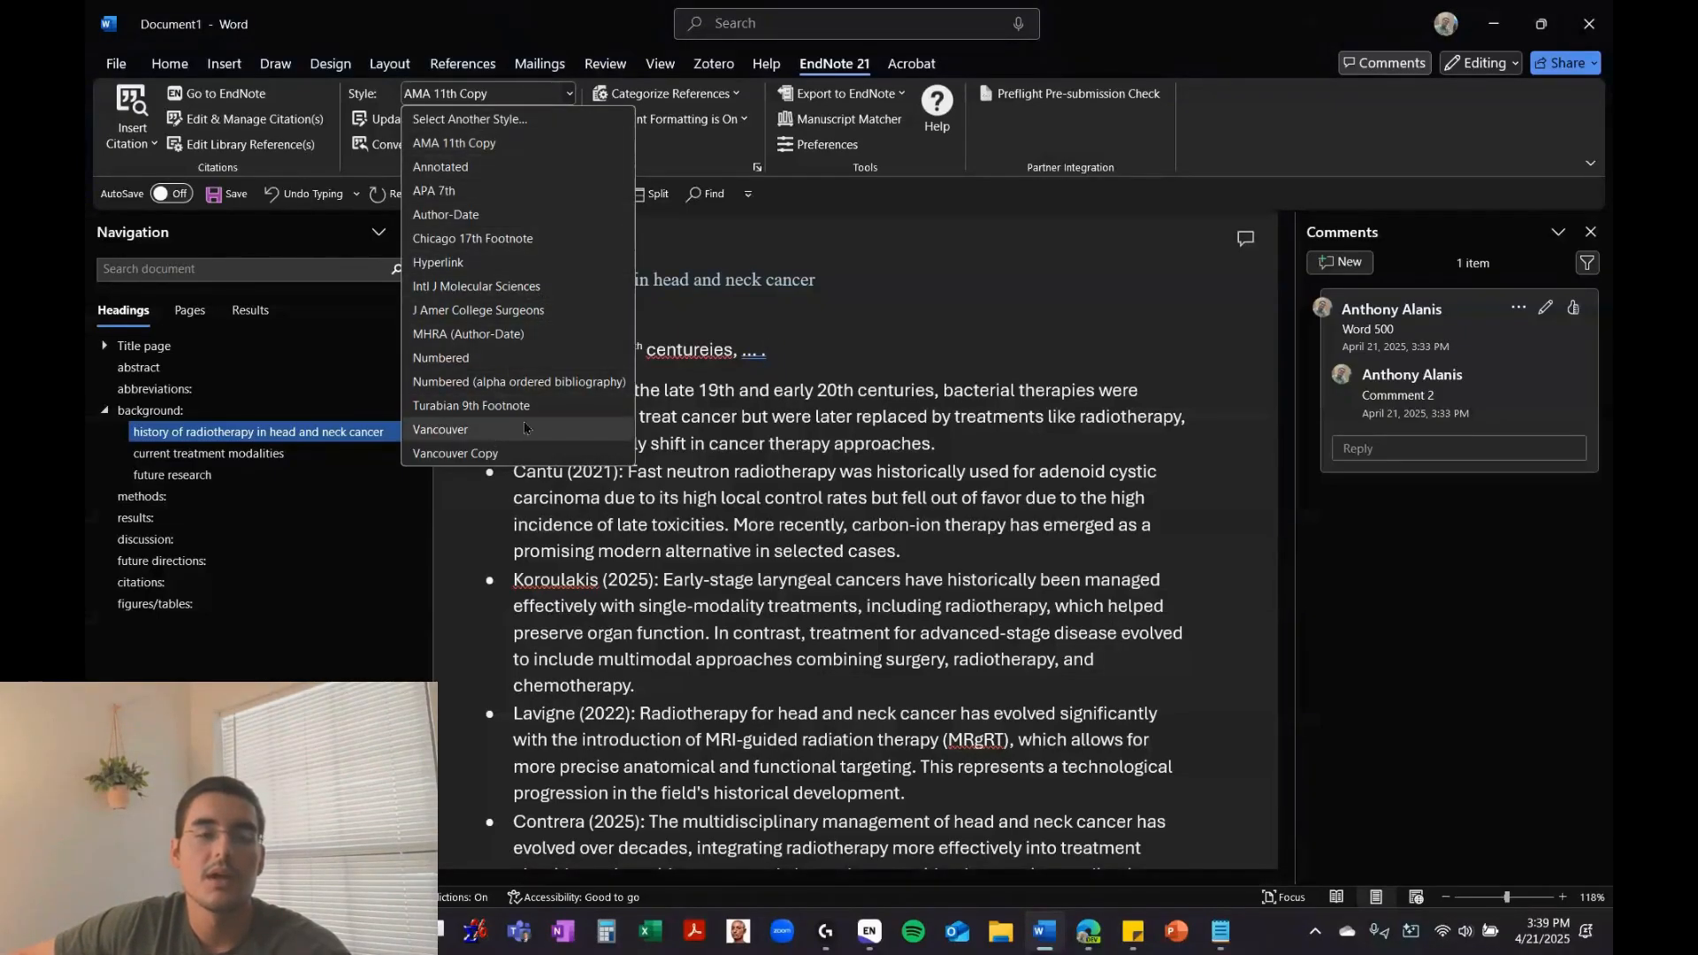
left_click(816, 357)
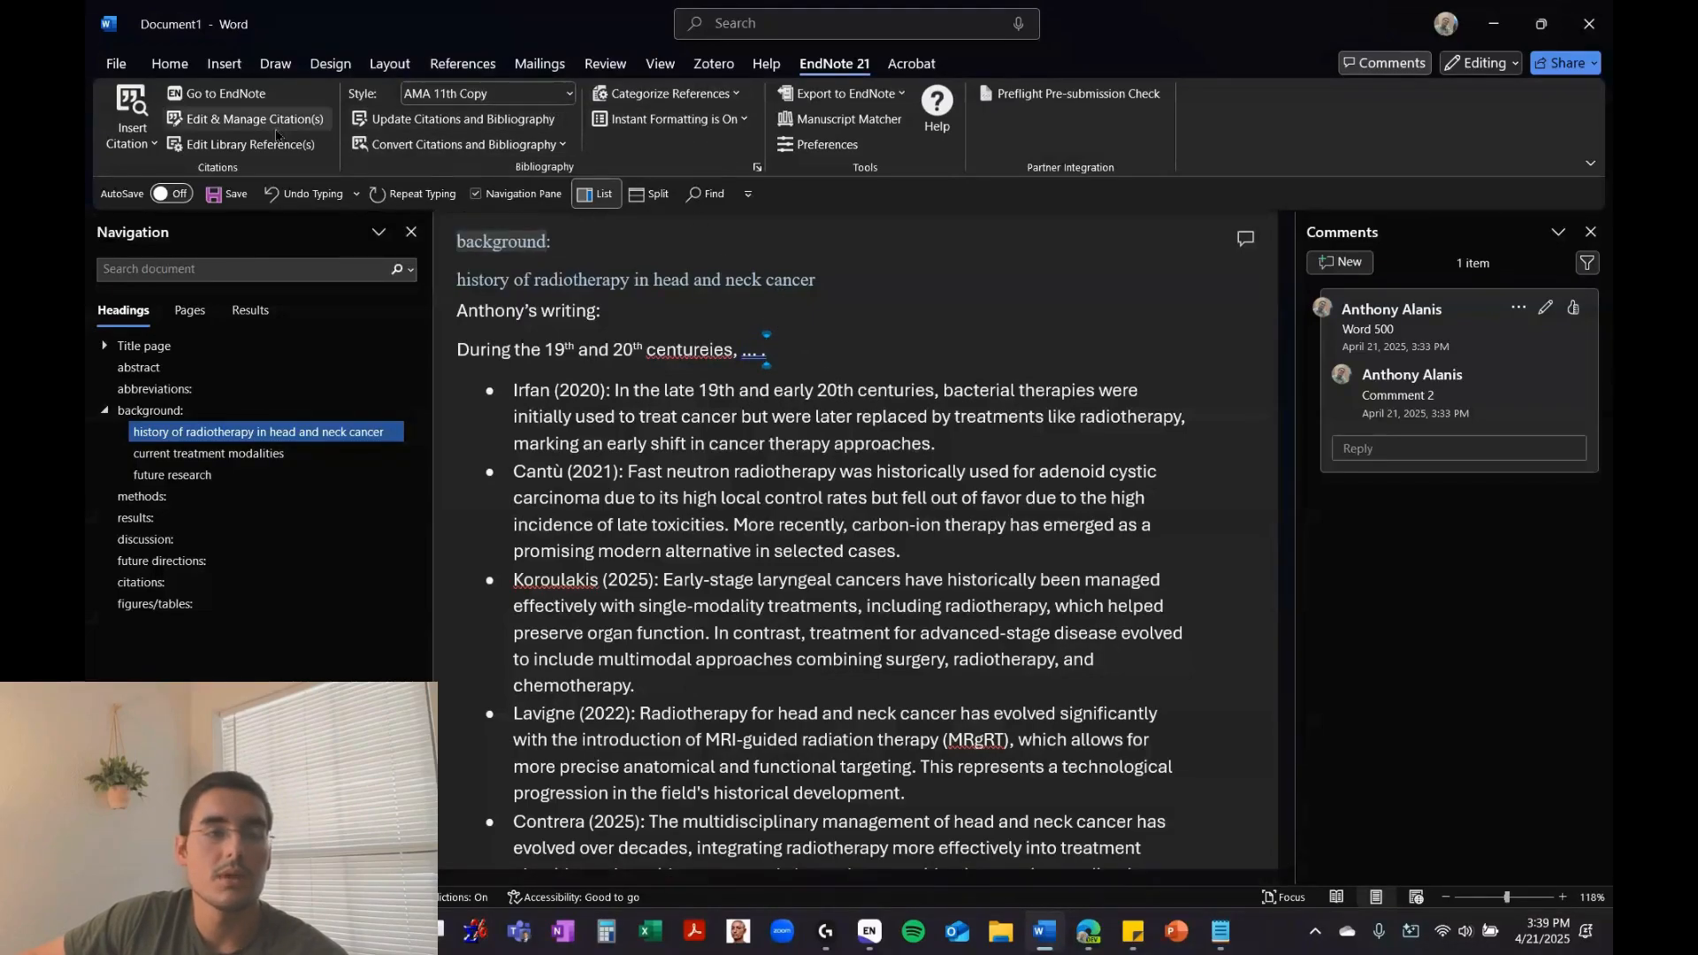
left_click(869, 932)
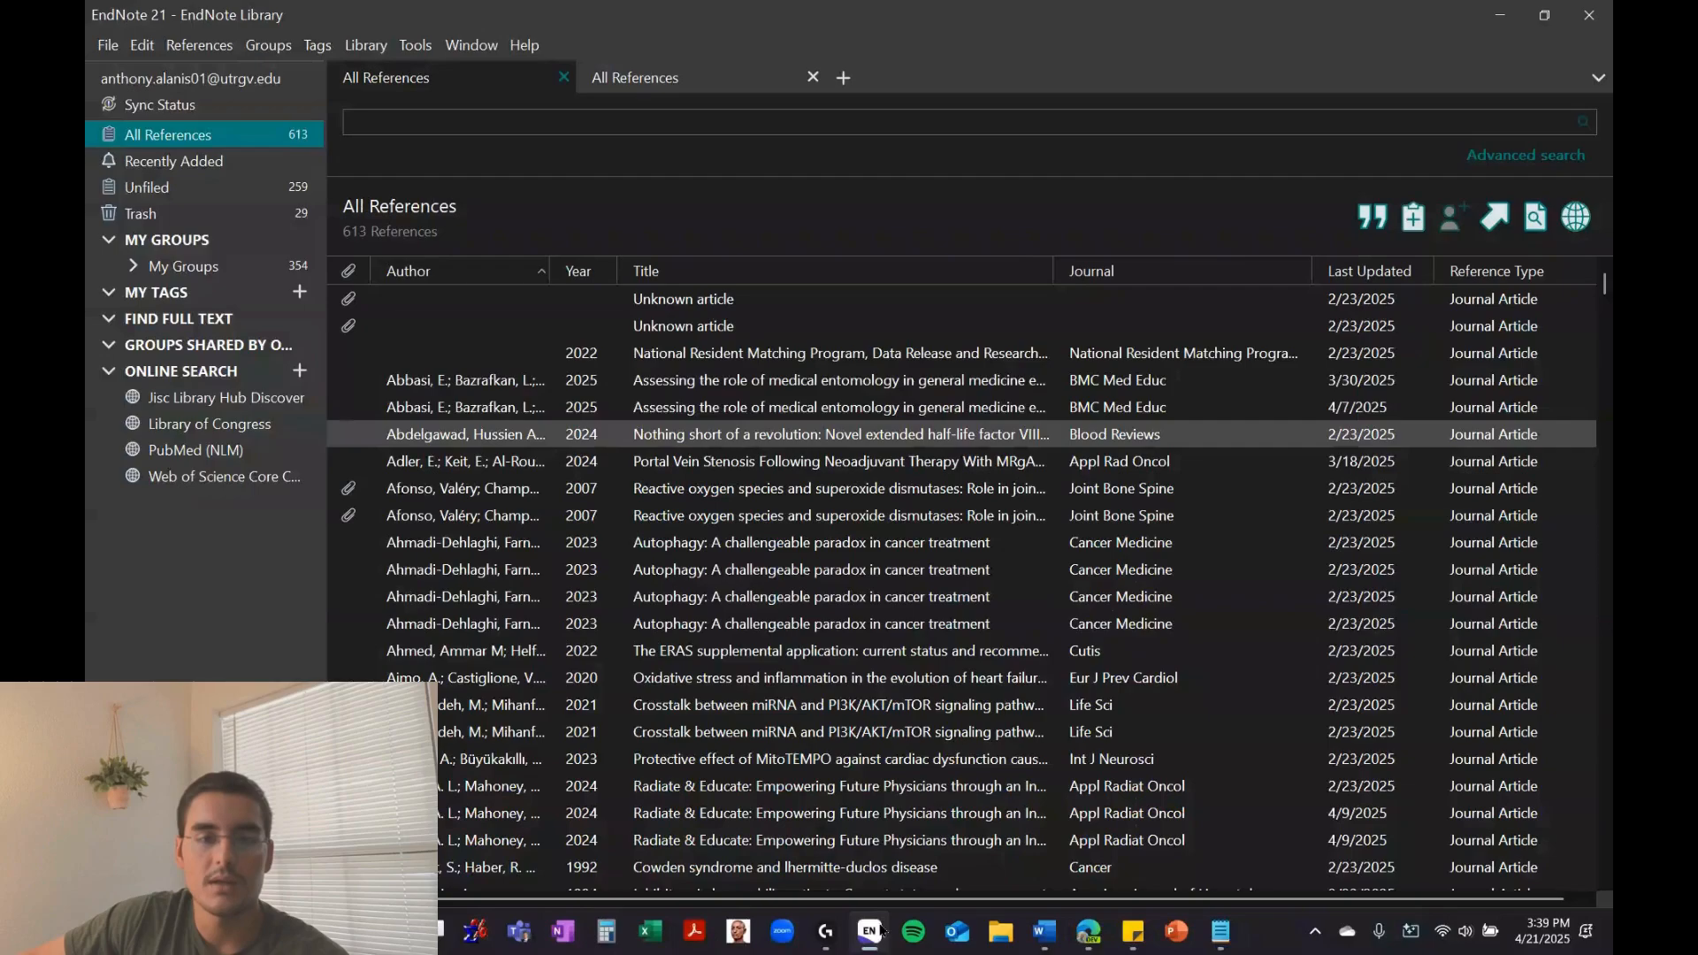
left_click(1501, 15)
Copy the author surname from the first radiotherapy history bullet, then dock Word on half the screen with its Navigation Pane hidden
double_click(539, 390)
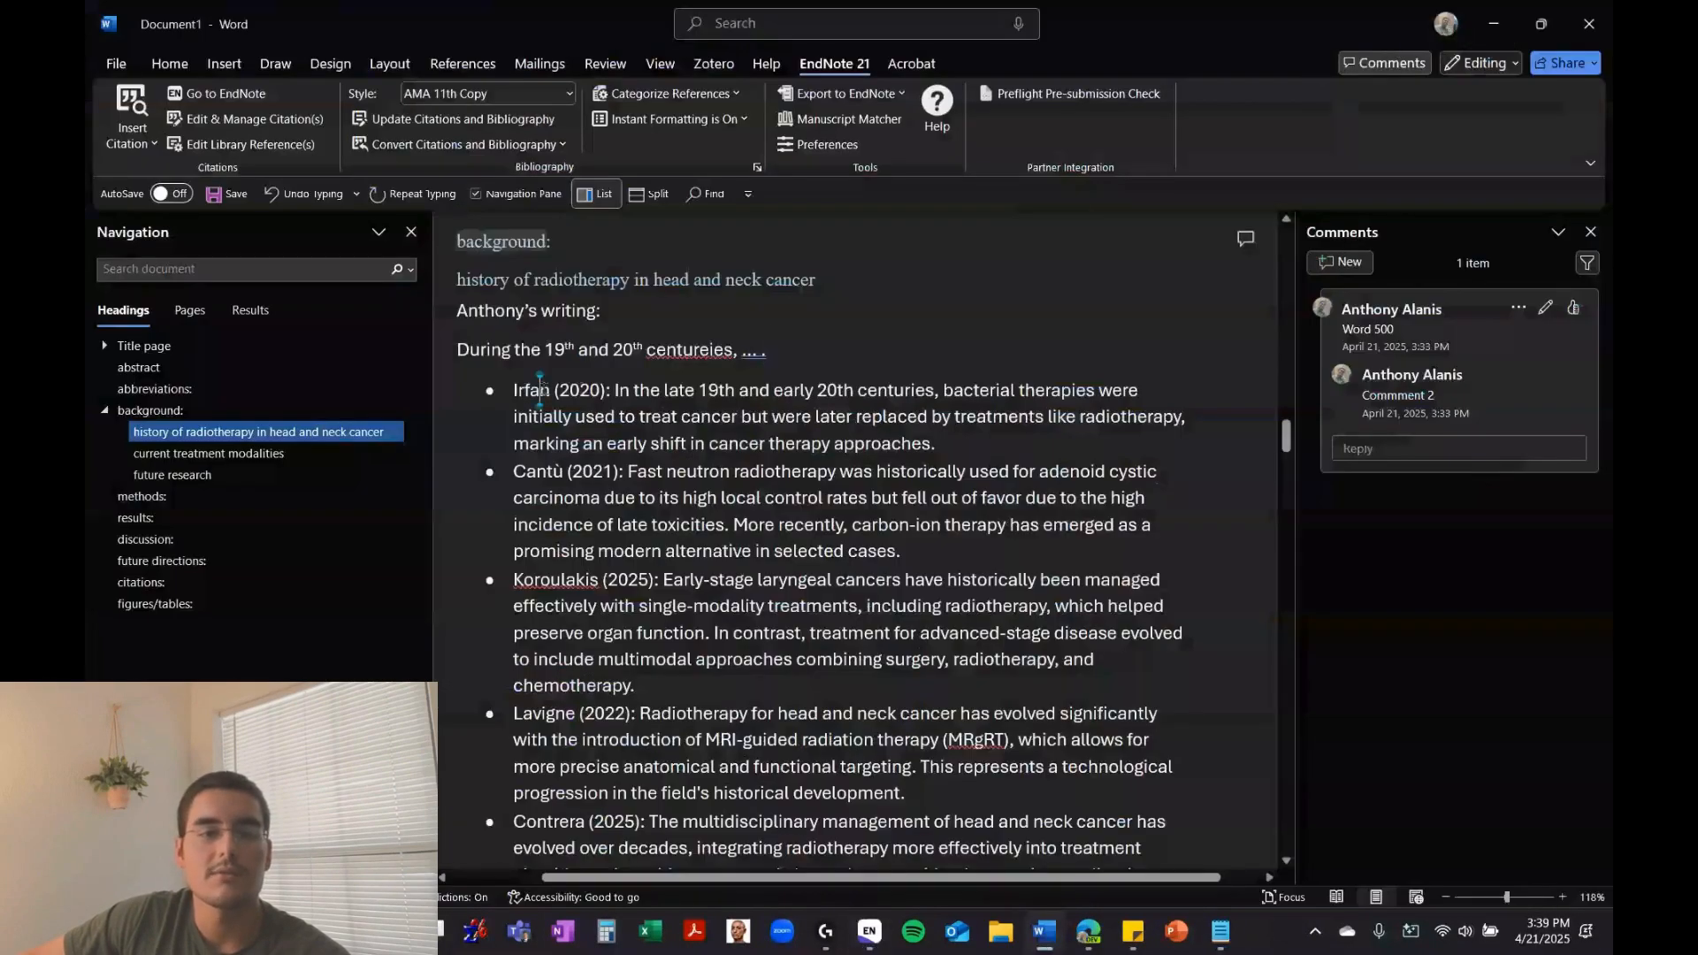
key("ctrl+c")
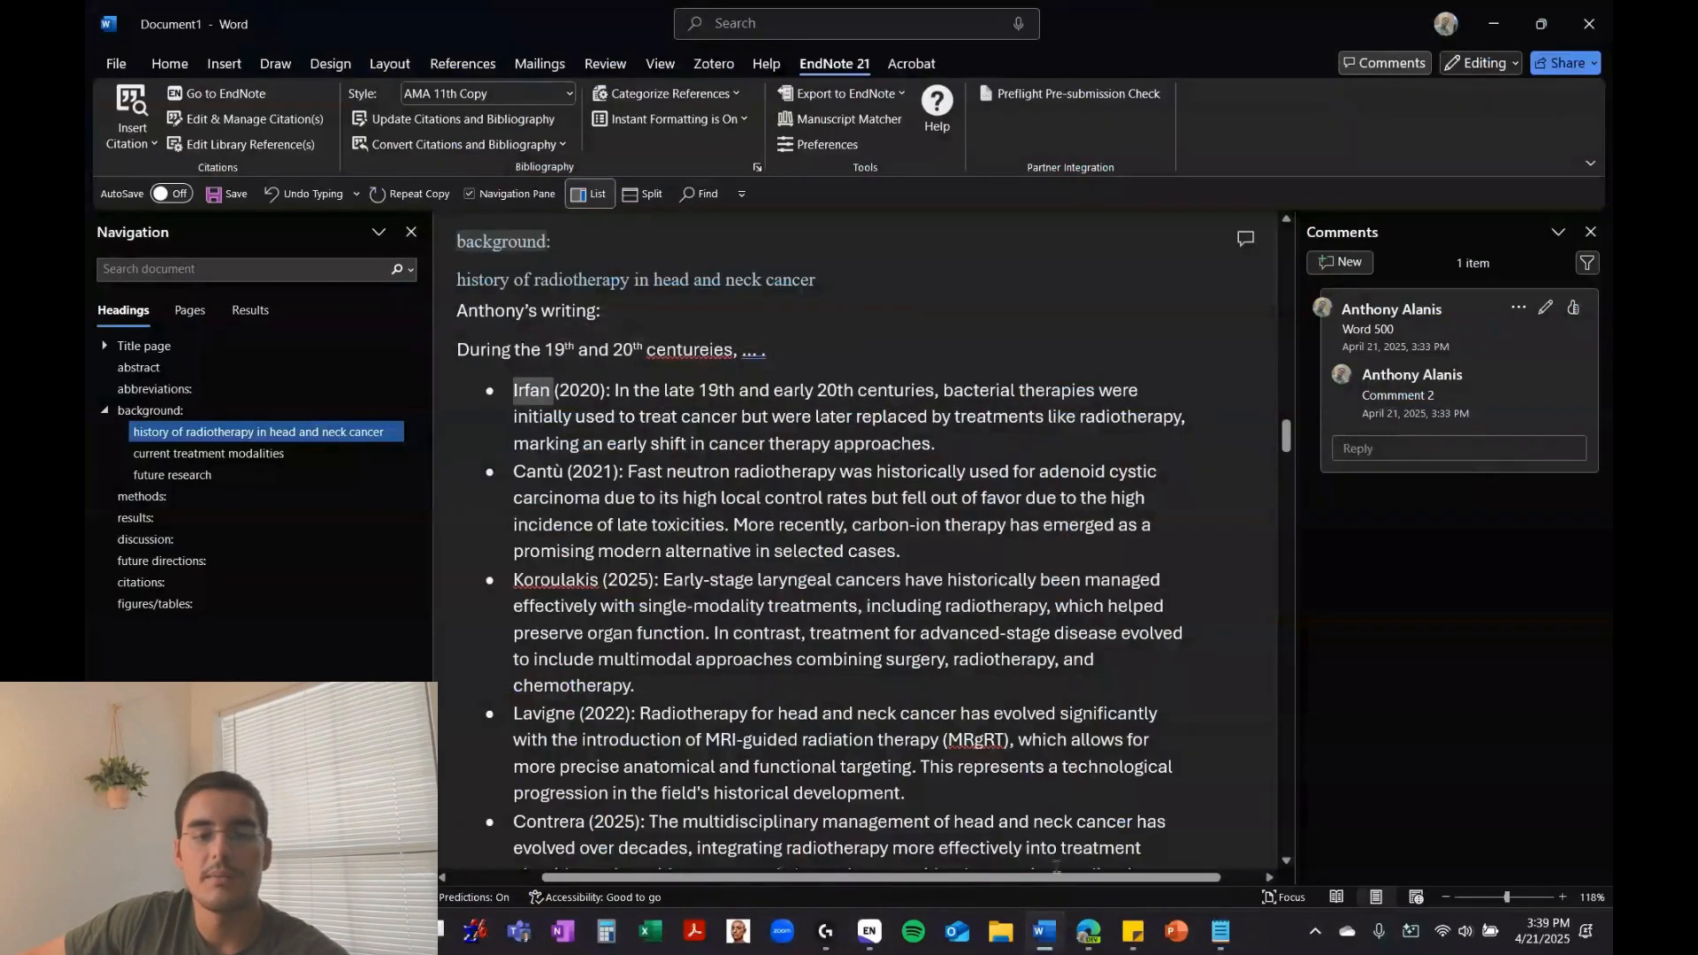
key("super+Right")
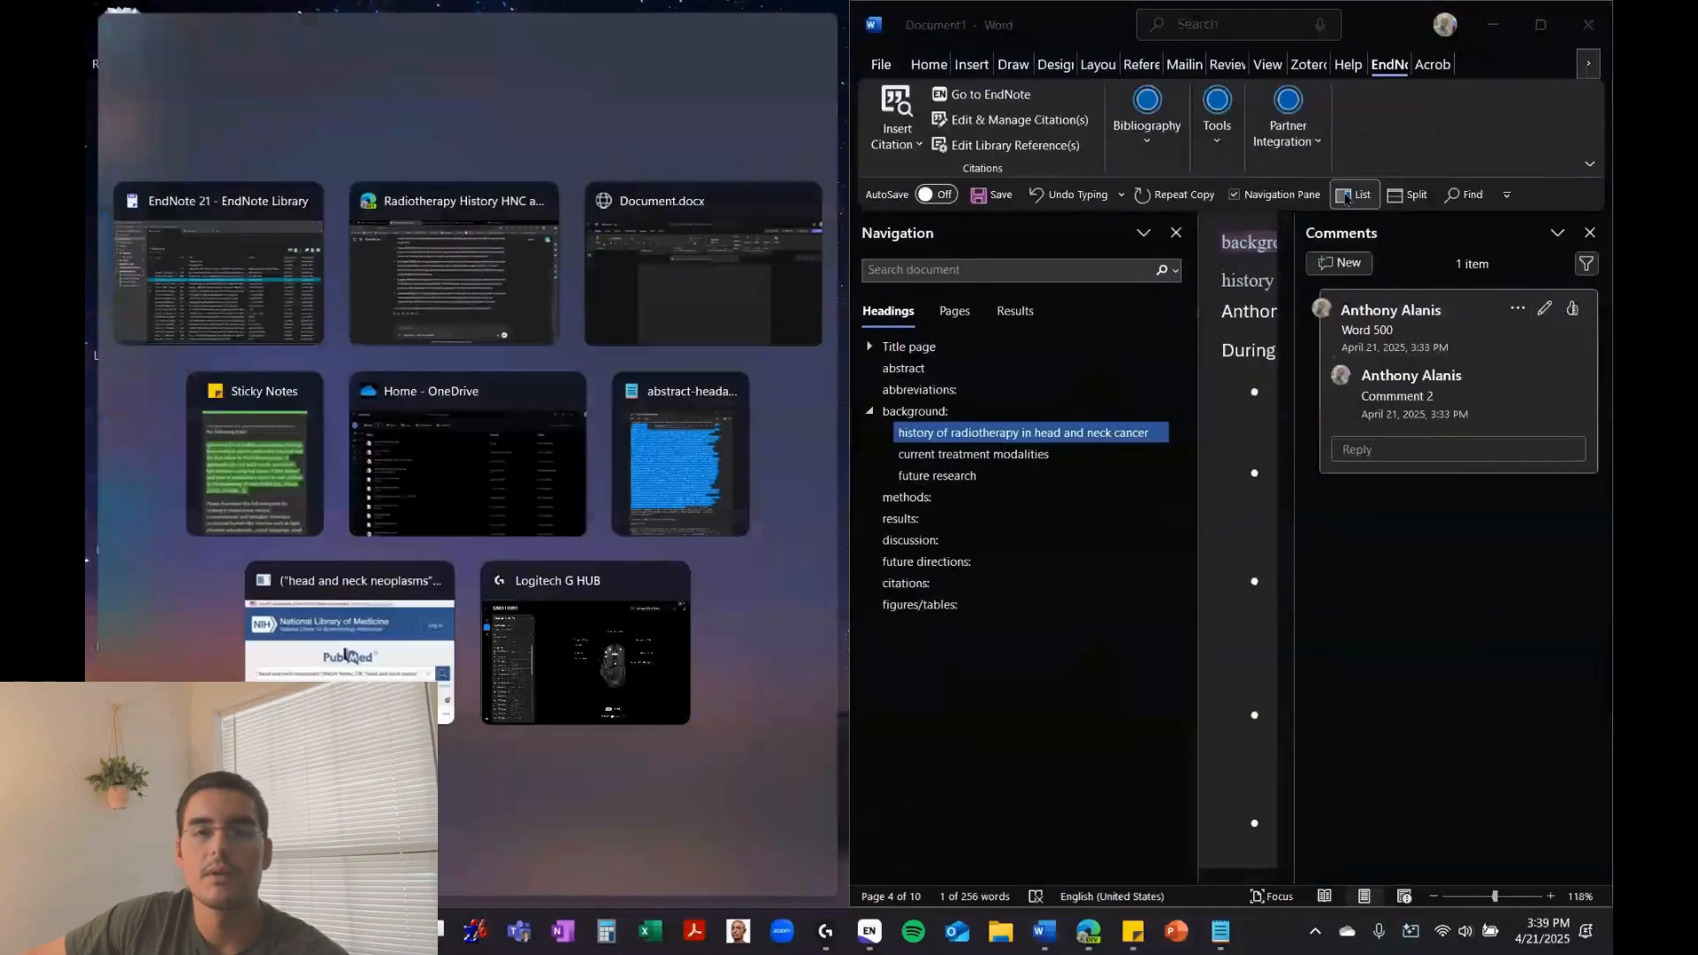
key("Escape")
left_click(1289, 195)
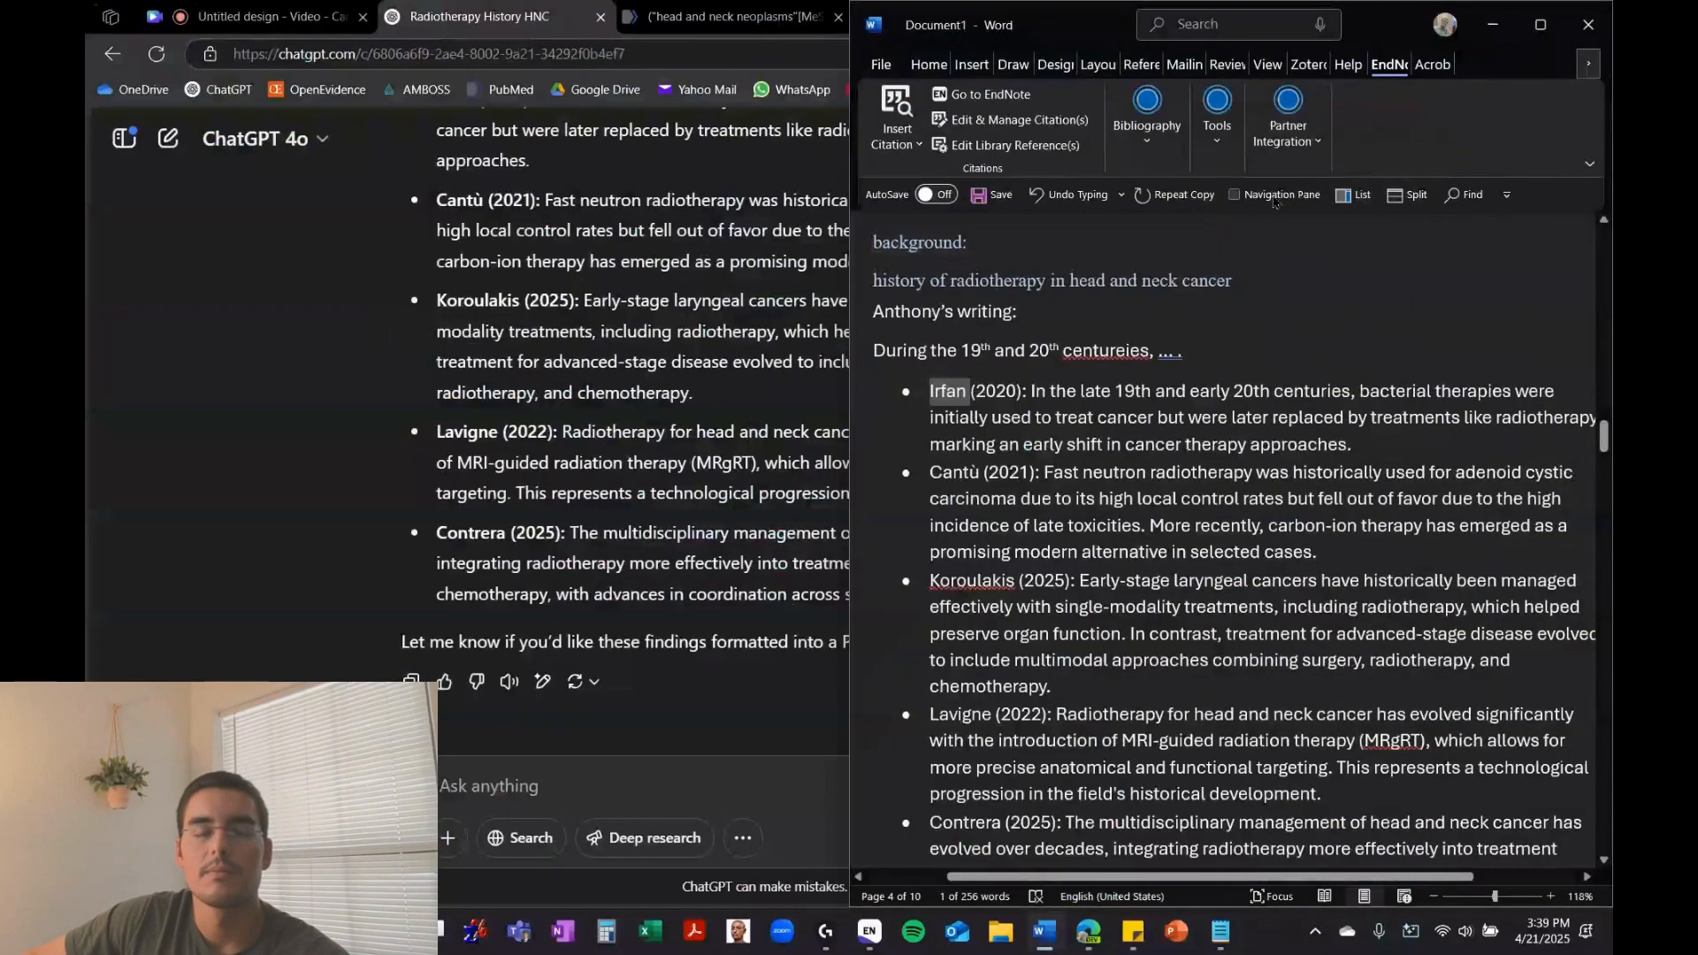
In Notepad's abstract-headandnec-set.txt, find the abstract by the copied author surname, removing the stray bullet characters from the search text
left_click(1219, 933)
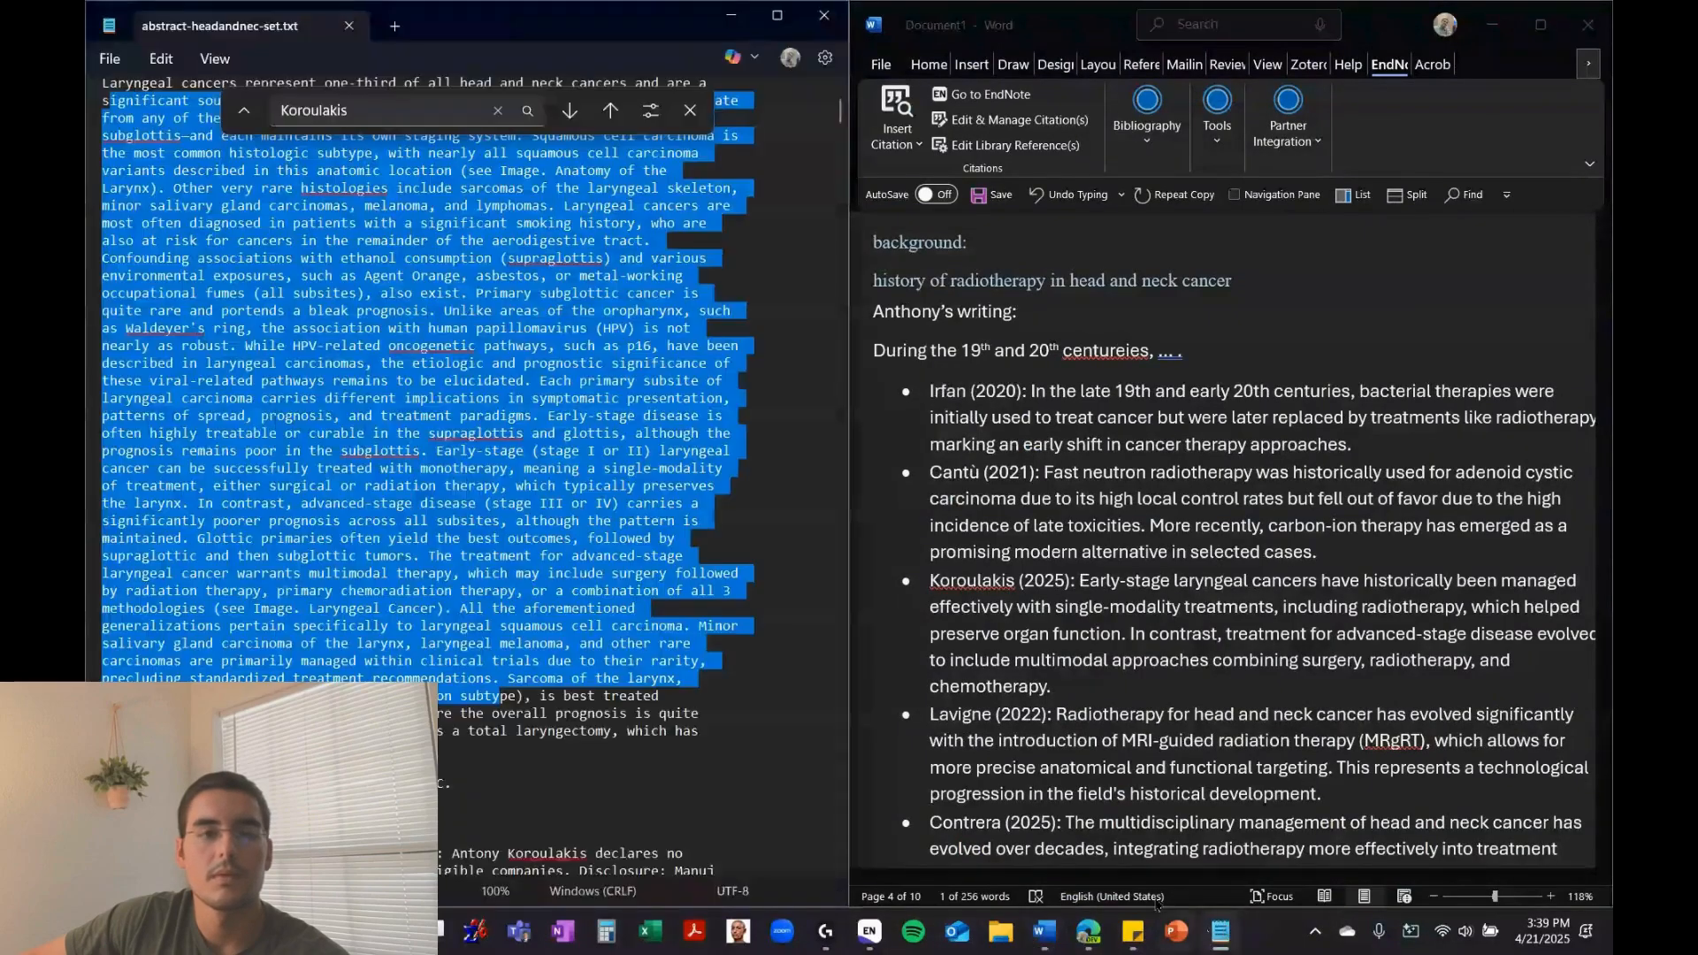
double_click(319, 111)
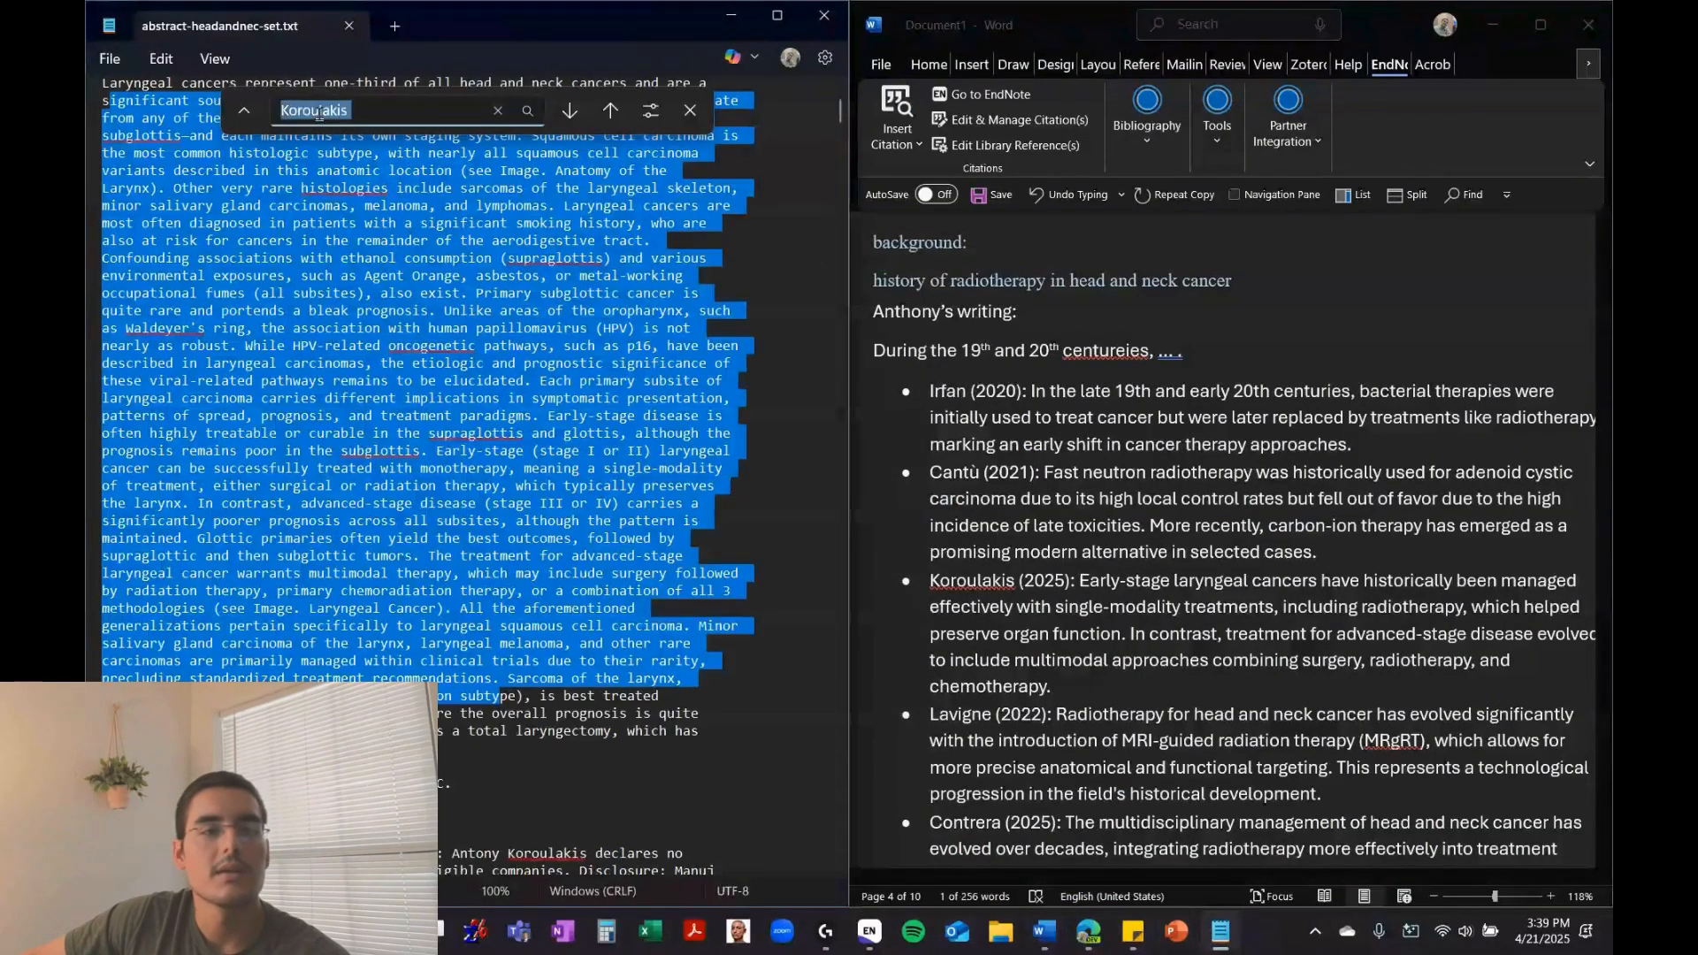
key("ctrl+v")
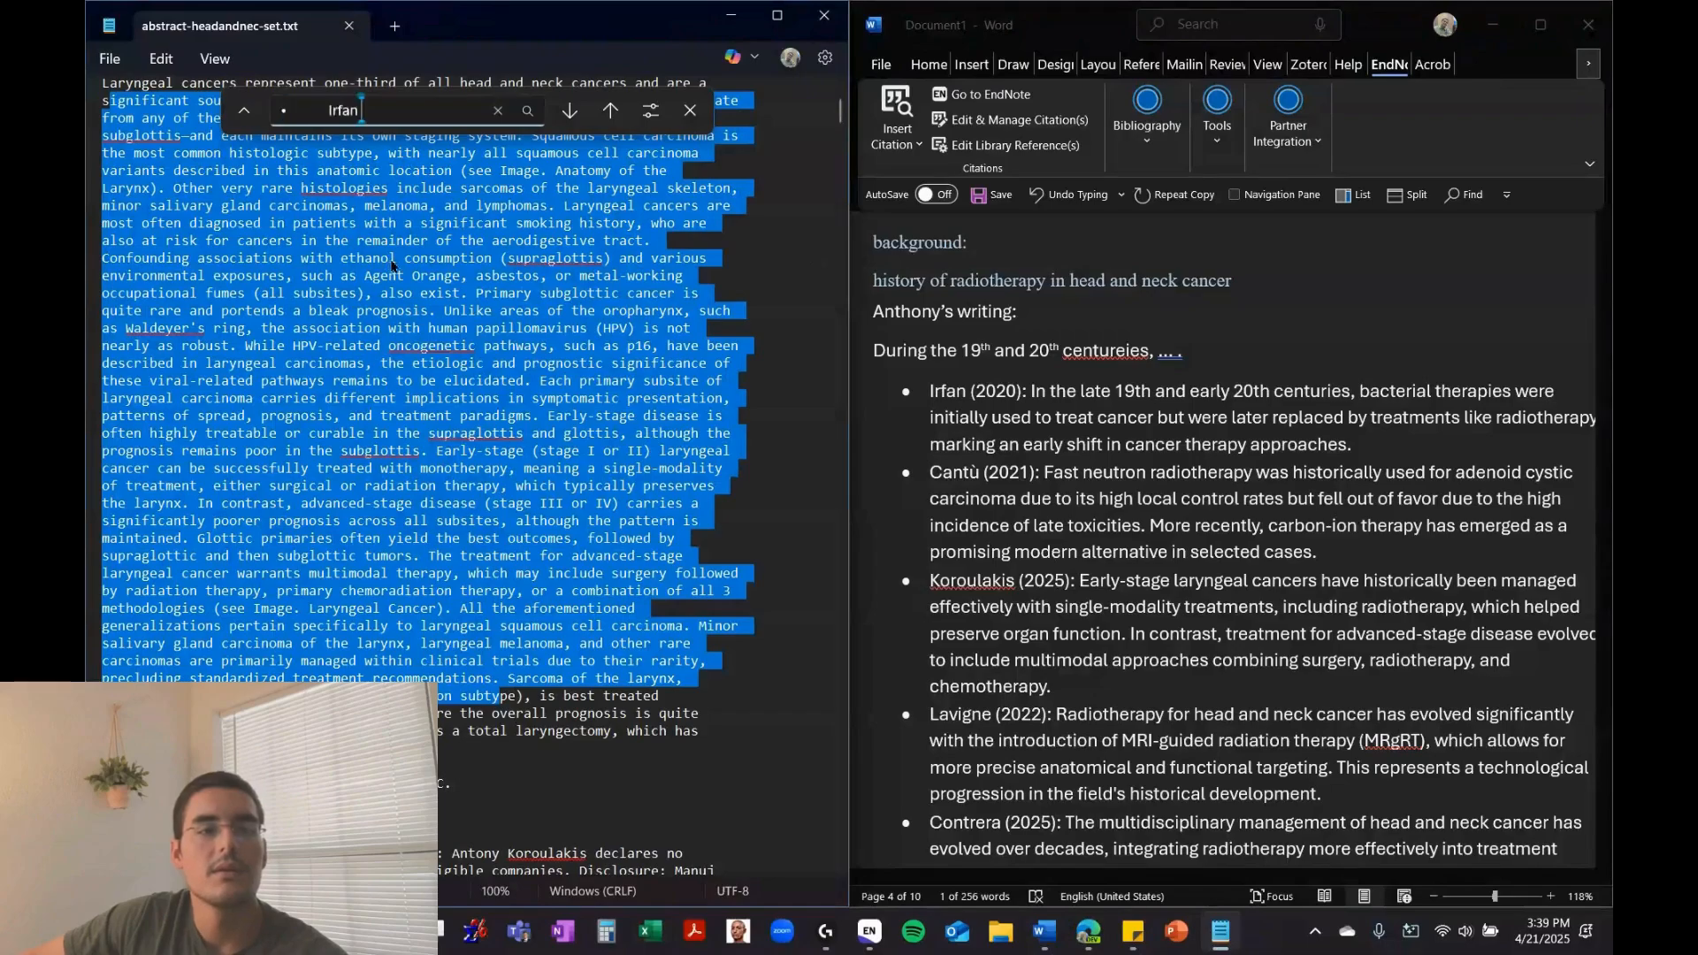
left_click(326, 111)
key("BackSpace")
key("BackSpace")
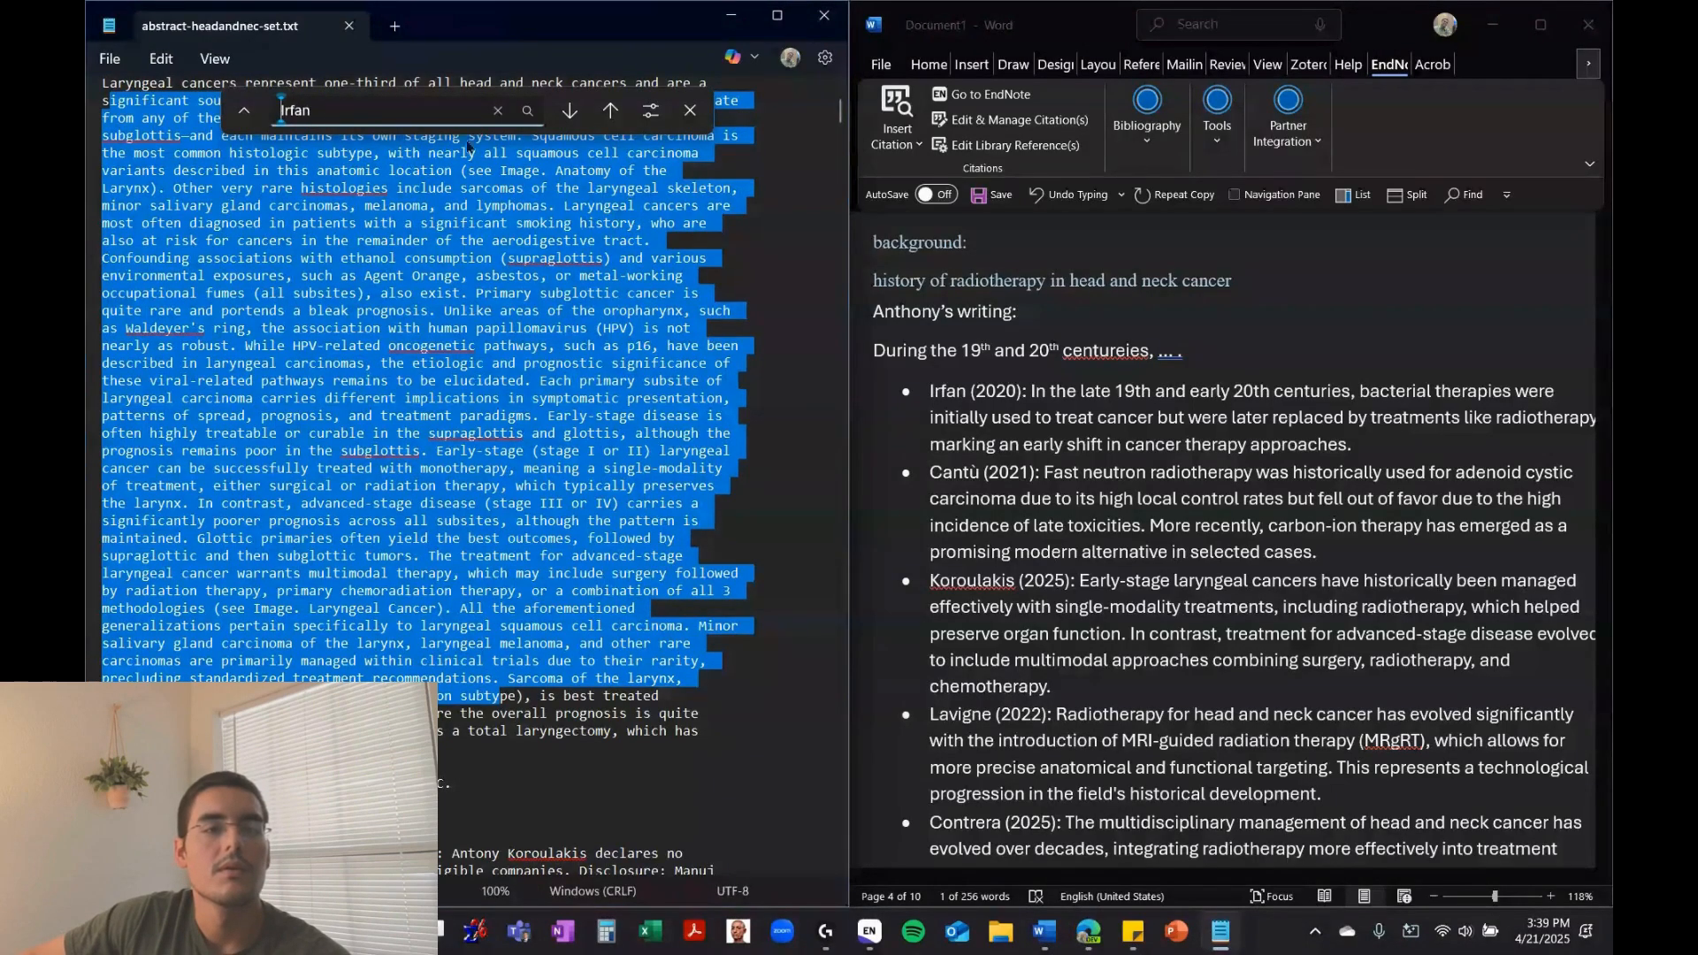
left_click(570, 110)
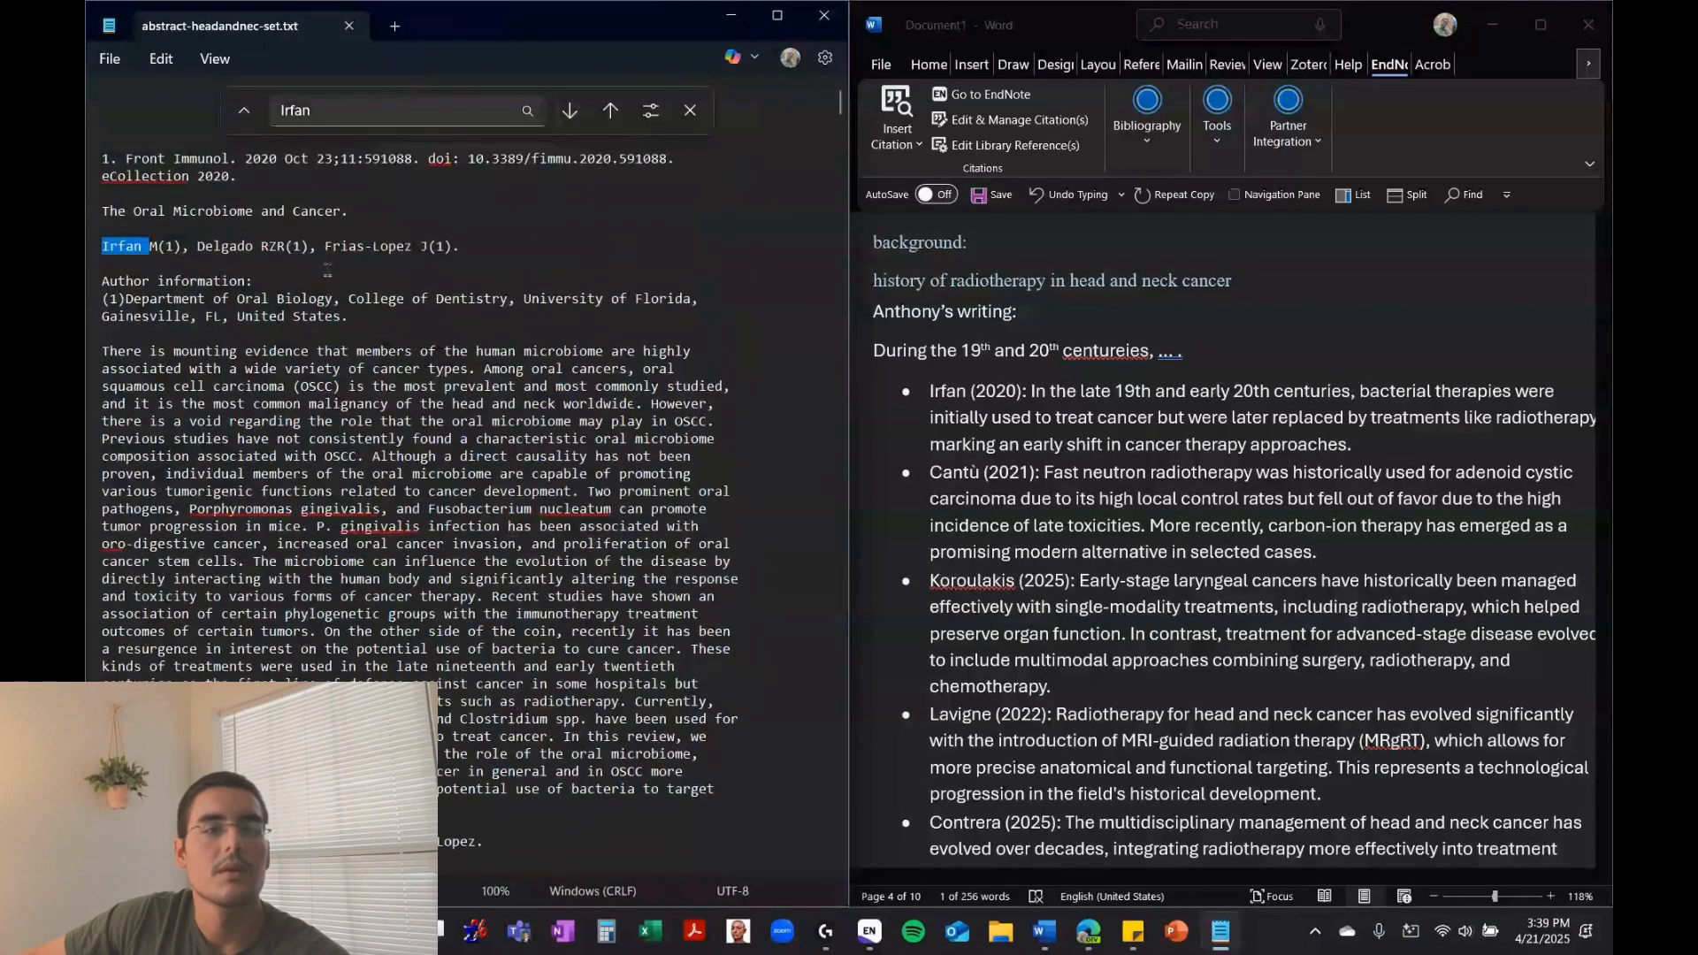
Copy the DOI 10.3389/fimmu.2020.591088 from the abstract entry "The Oral Microbiome and Cancer"
left_click_drag(350, 220, 85, 221)
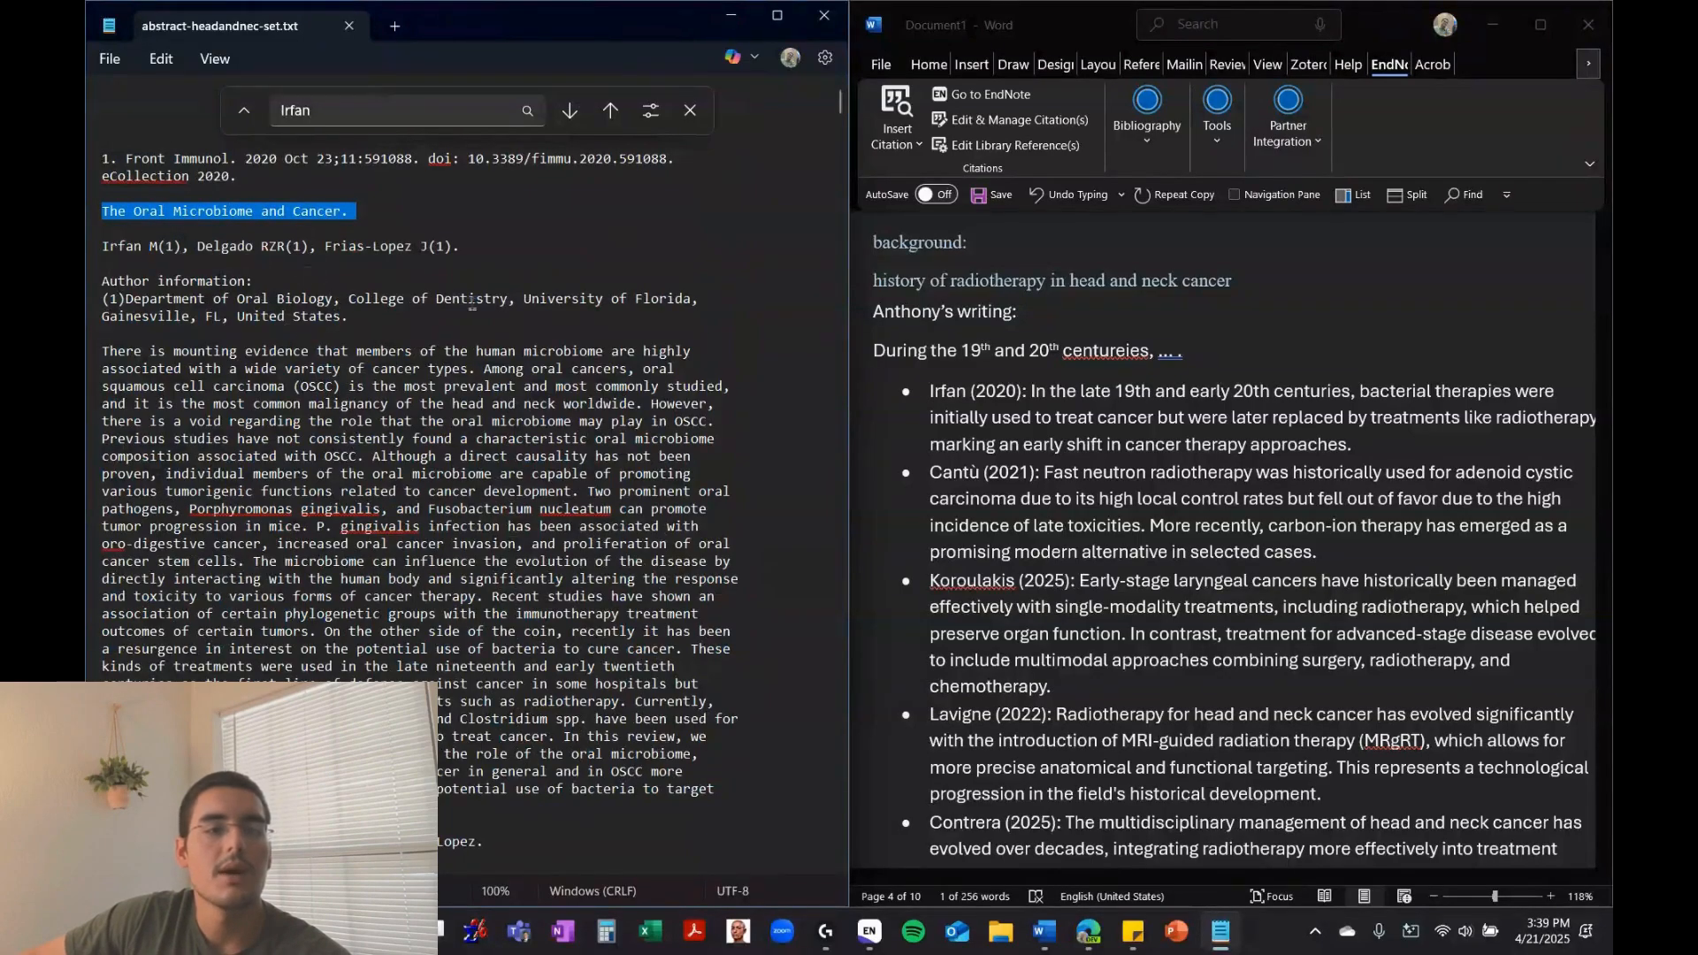
scroll(657, 328, "down", 2)
scroll(657, 328, "up", 2)
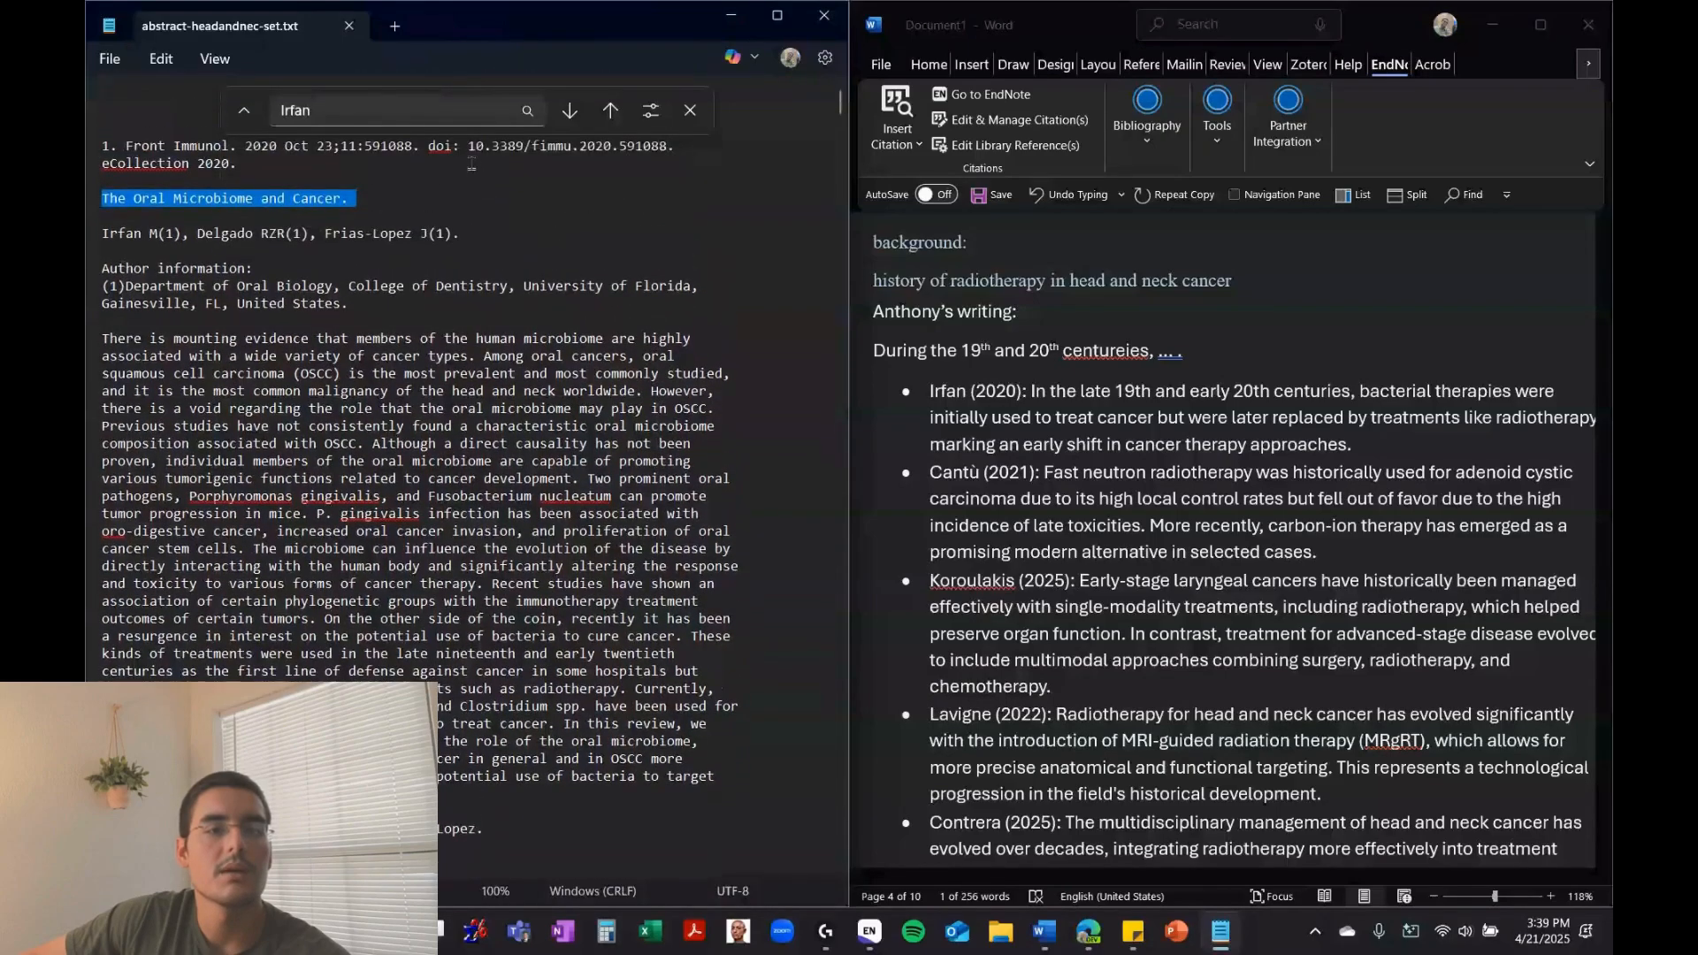
left_click(469, 148)
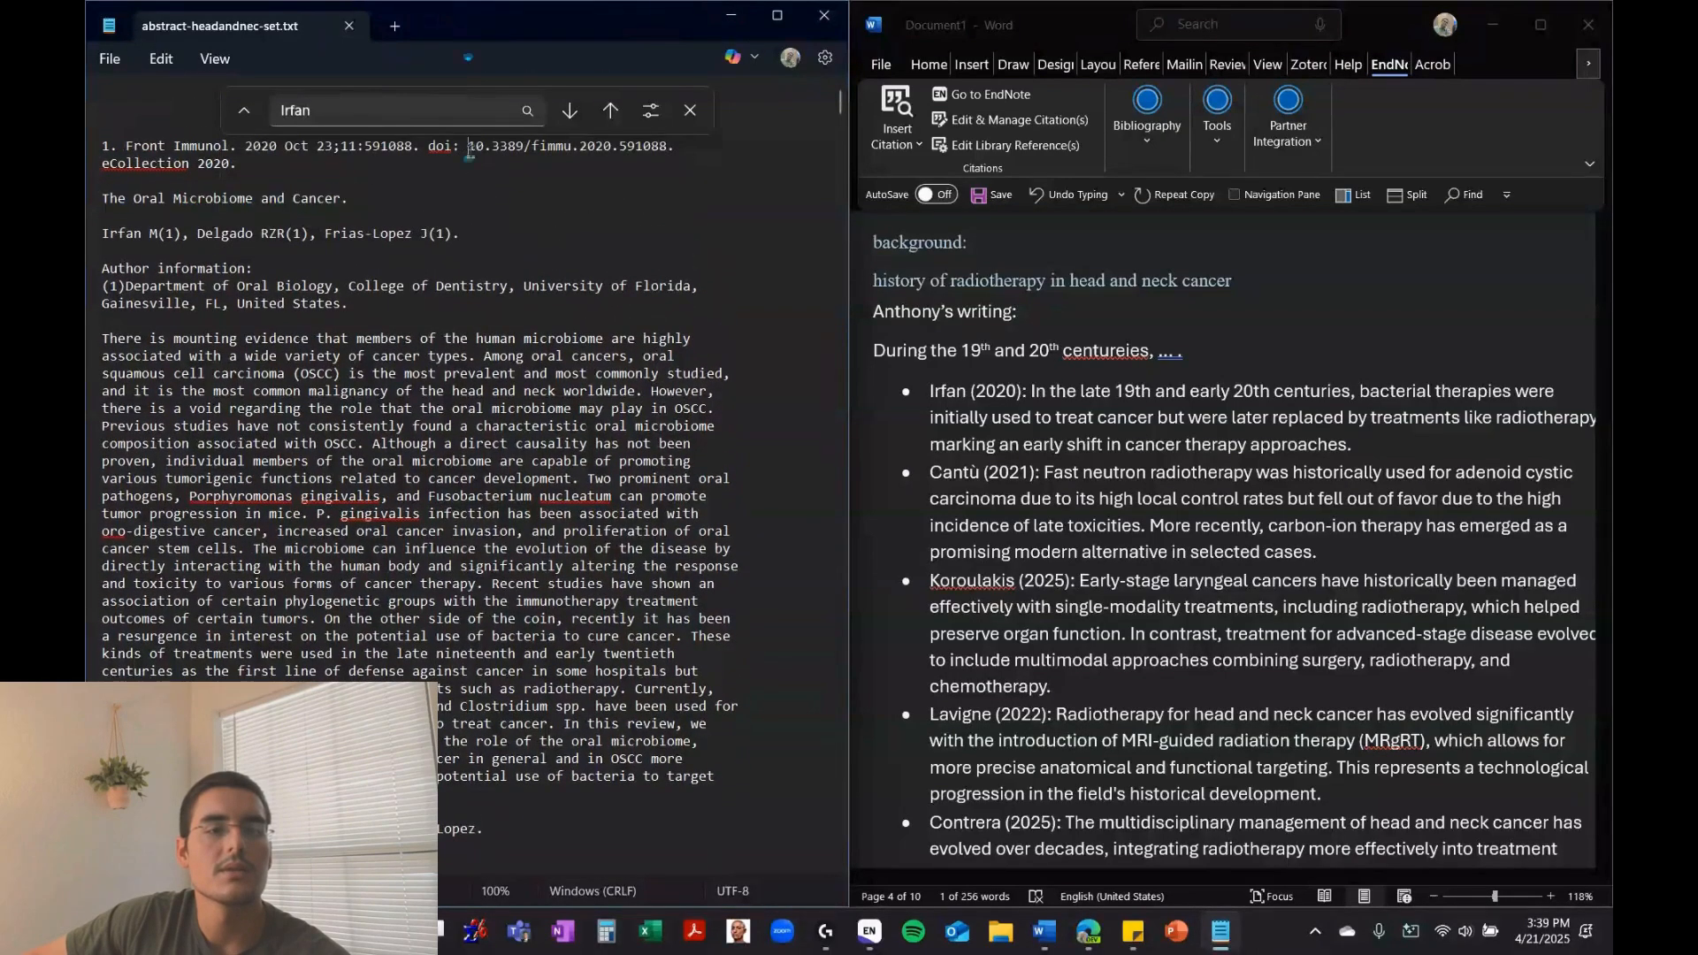
left_click_drag(471, 159, 663, 146)
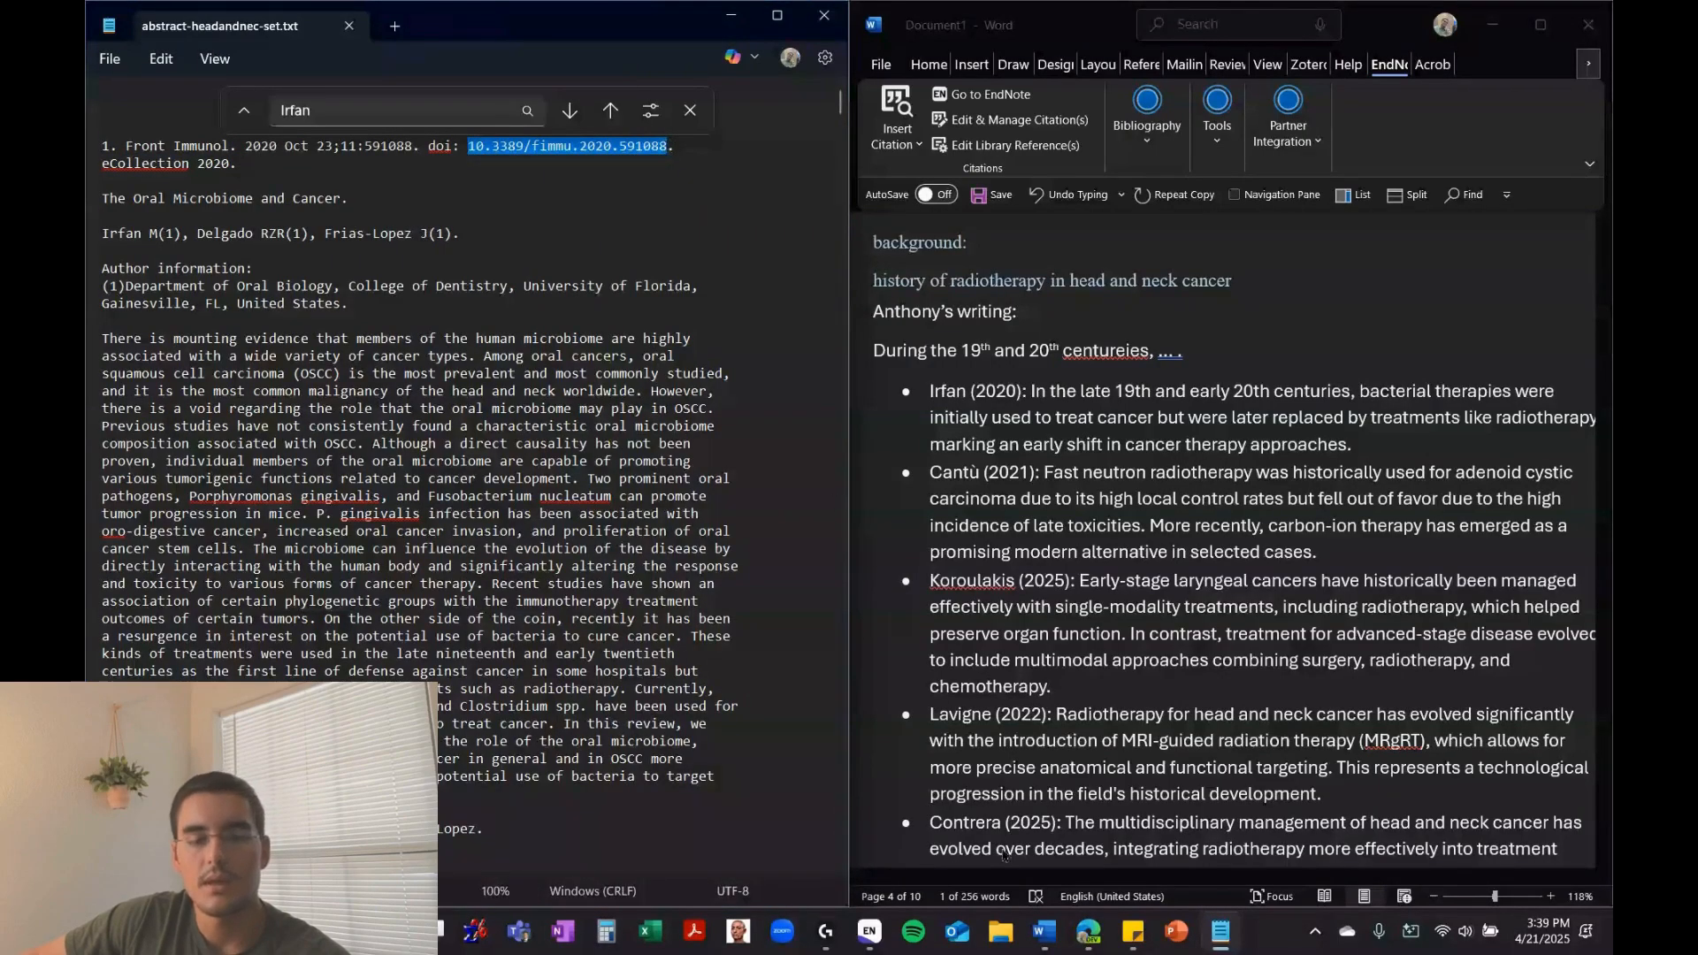
Switch to Edge, search the web for 10.3389/fimmu.2020.591088 in a new tab, and open the article's PubMed page
mouse_move(1088, 931)
left_click(954, 815)
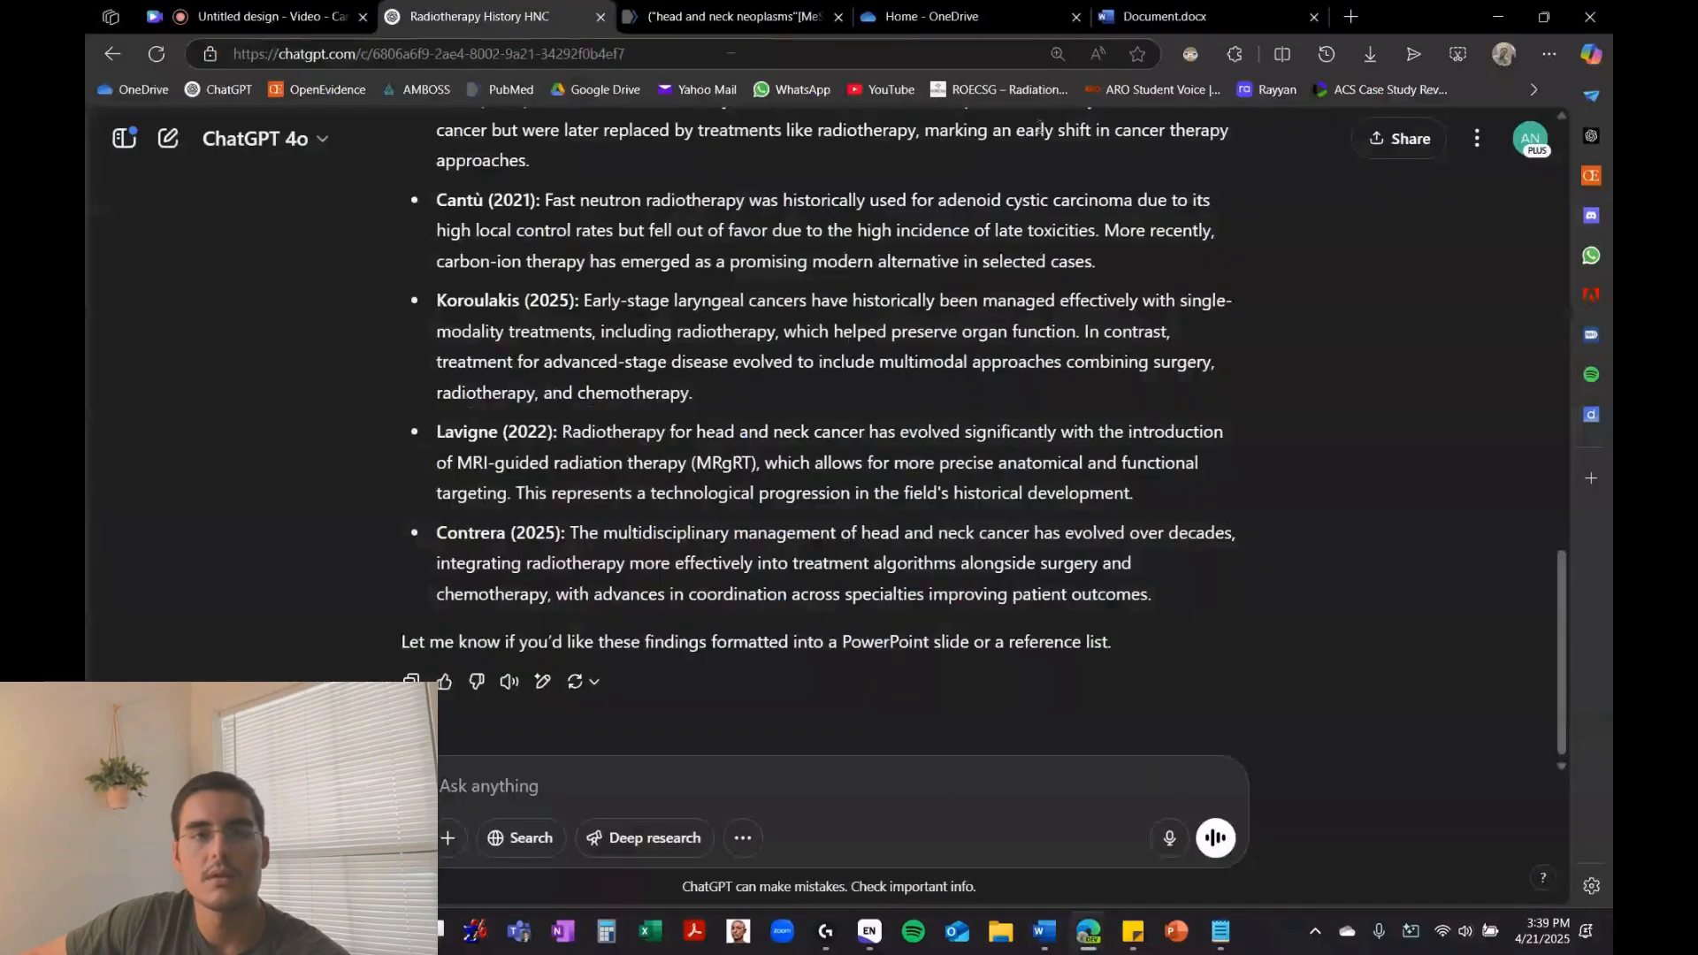
left_click(1351, 16)
key("ctrl+v")
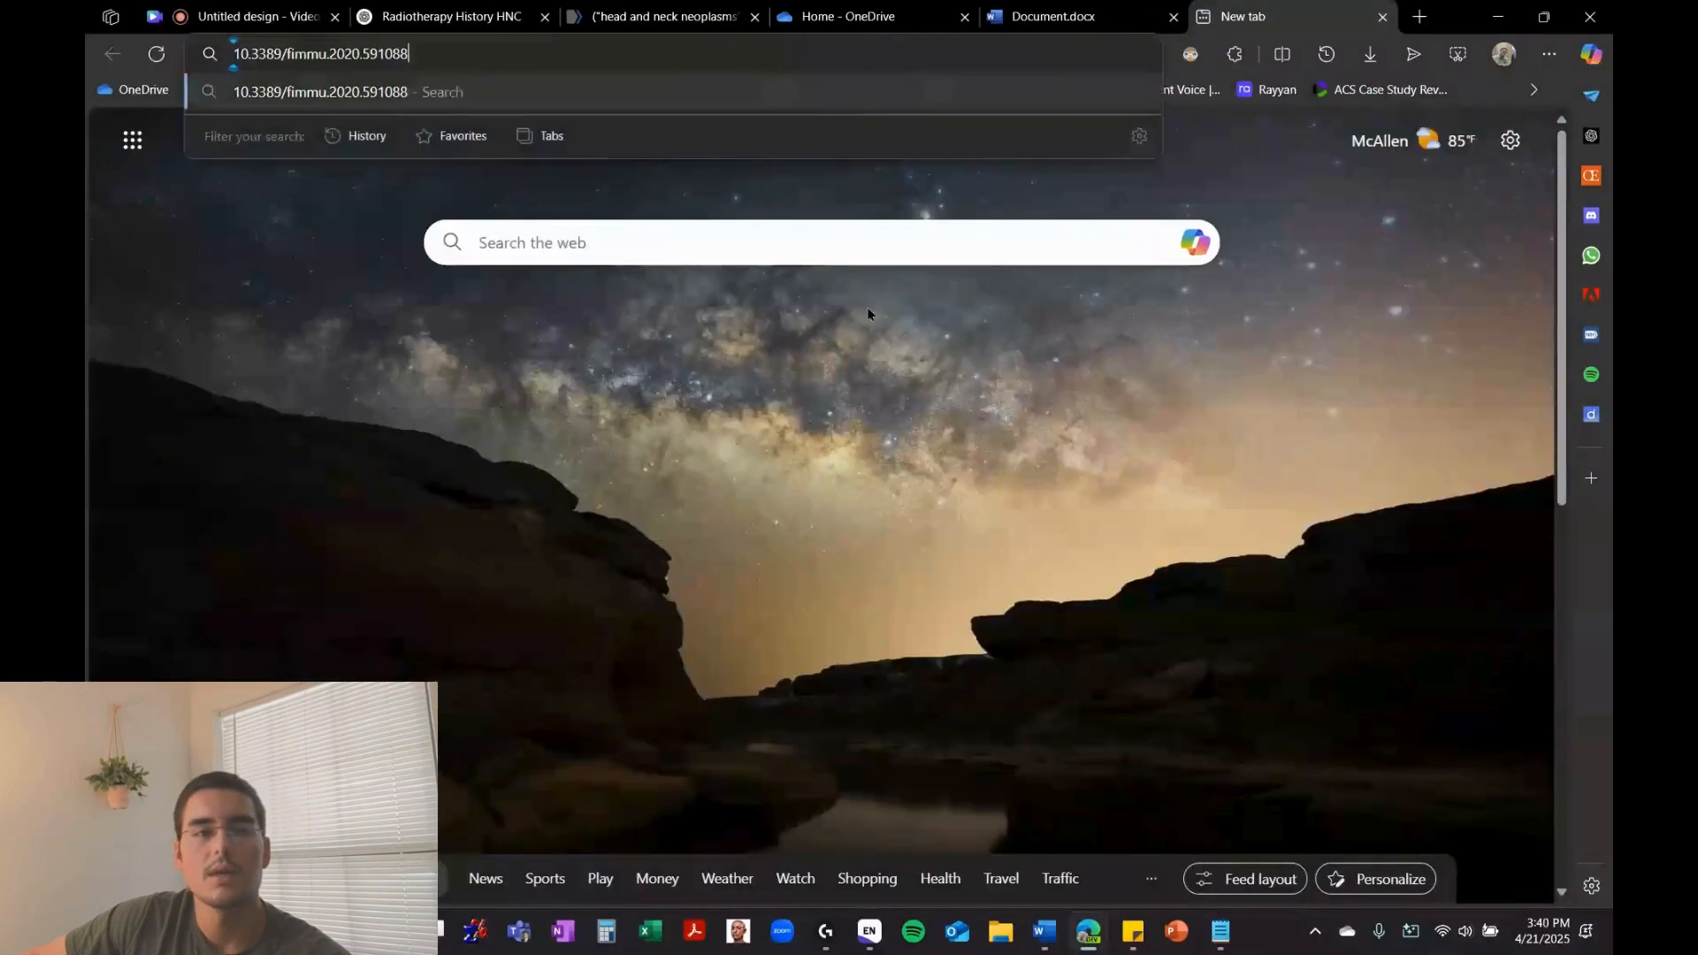
key("Return")
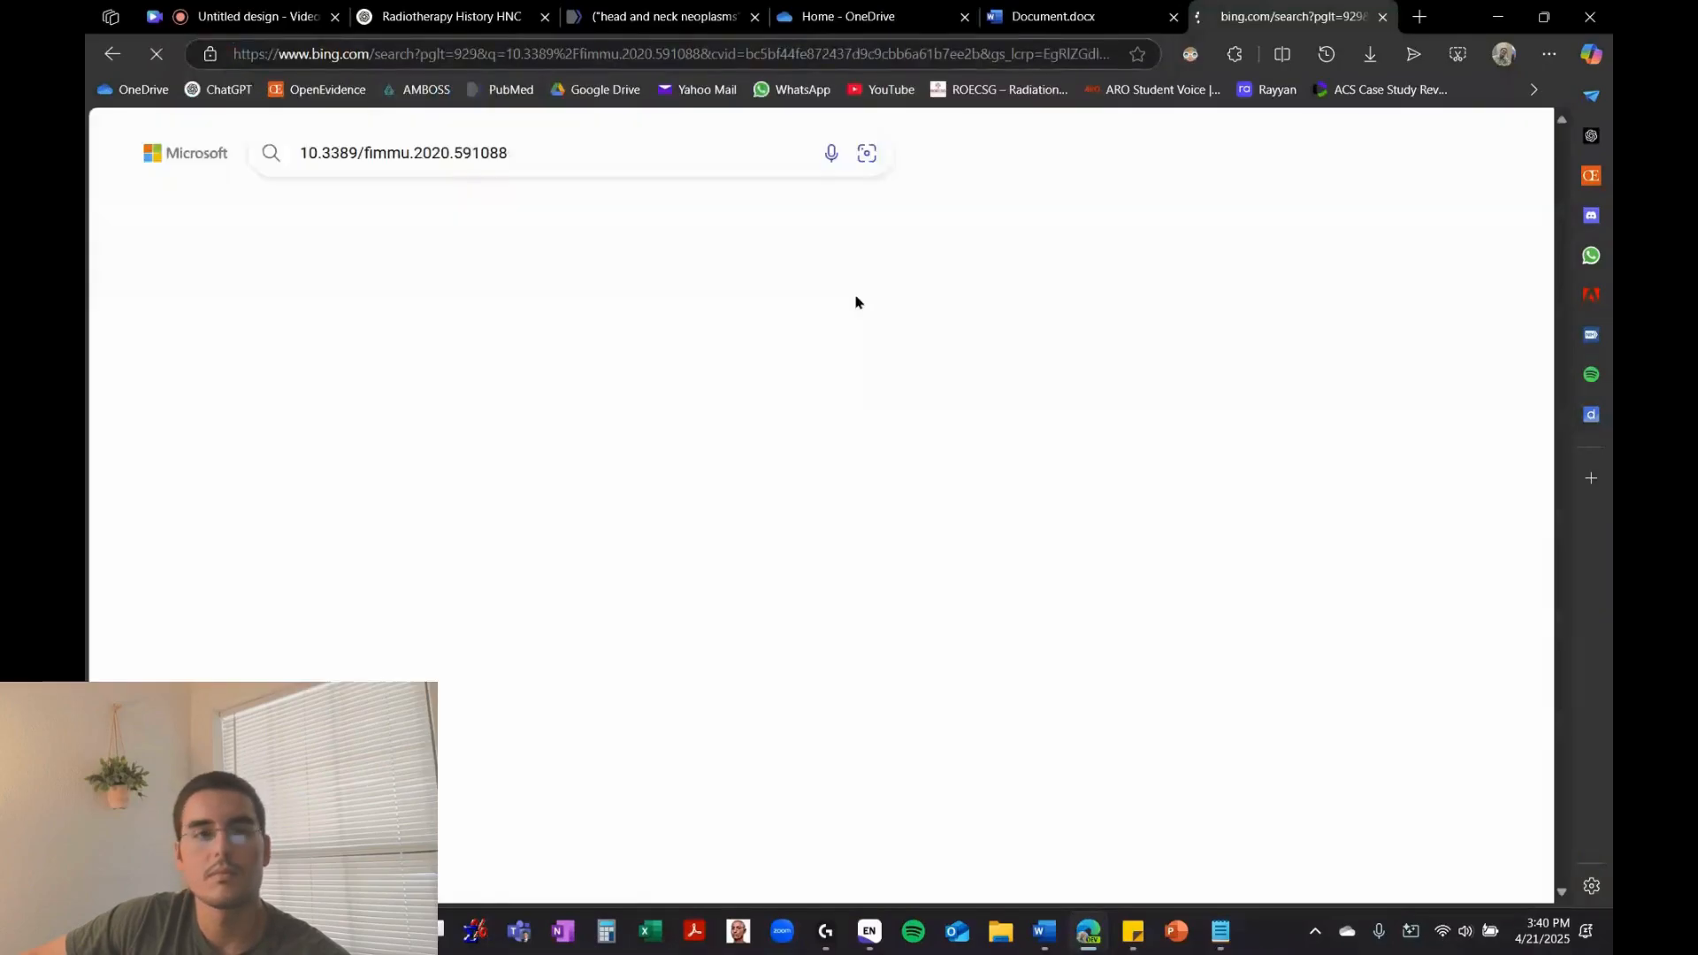
left_click(479, 352)
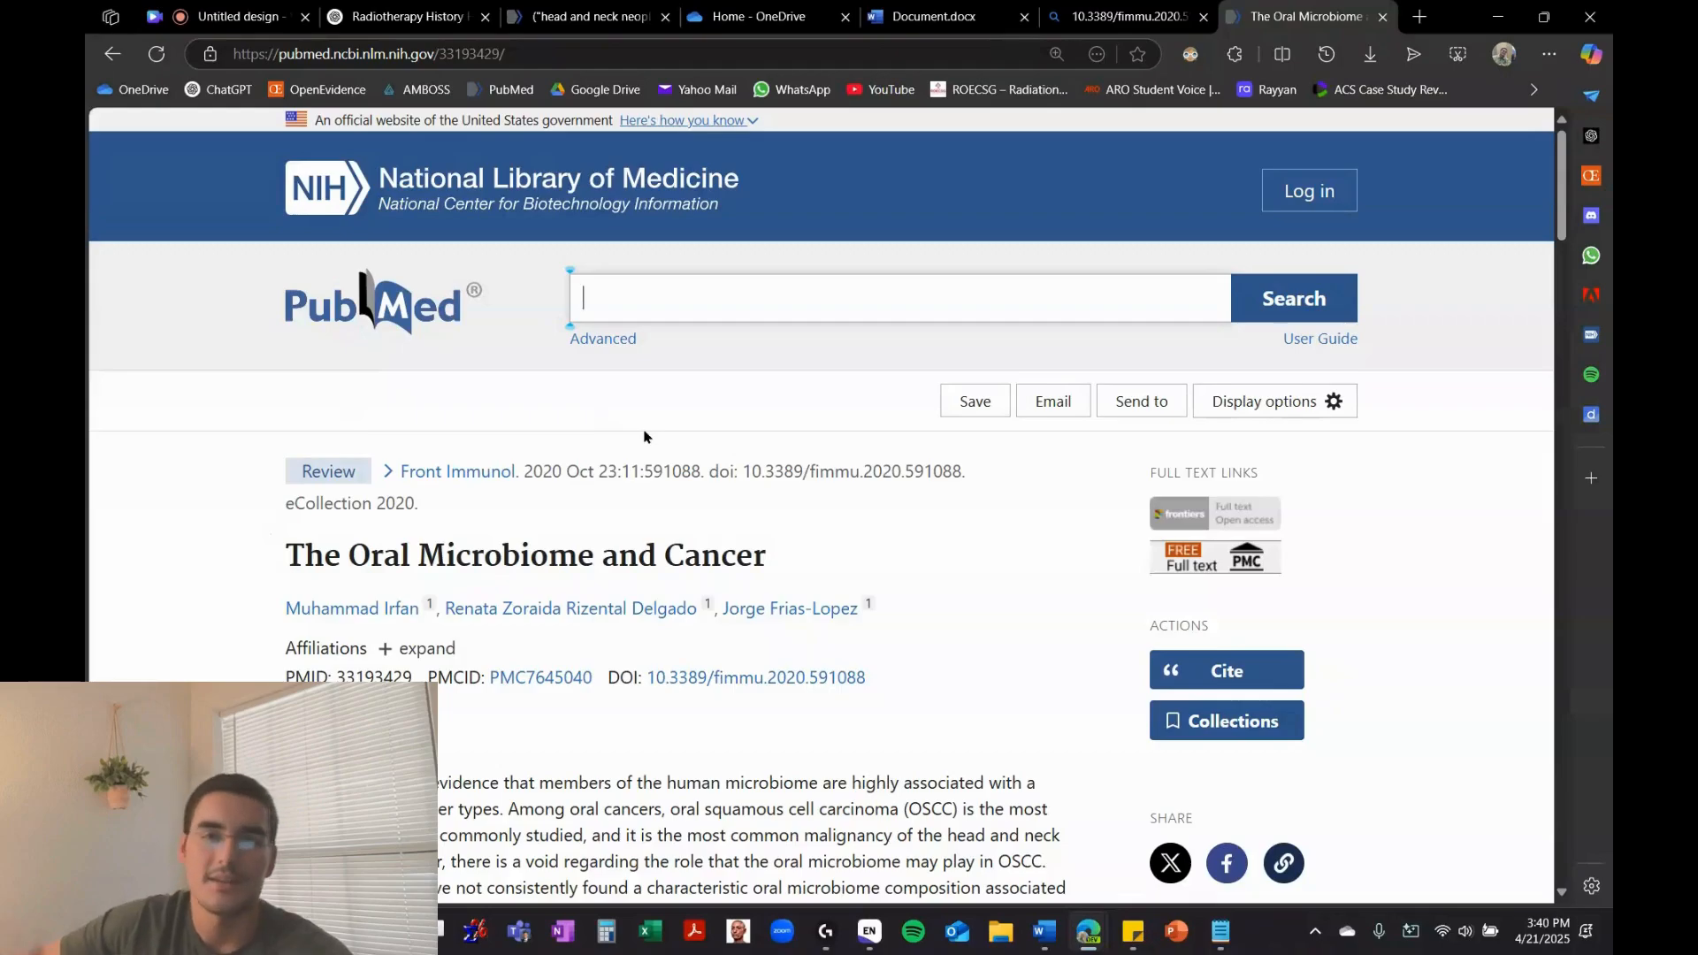
Download the PubMed citation for "The Oral Microbiome and Cancer" as an .nbib file and import it into EndNote
left_click(1229, 668)
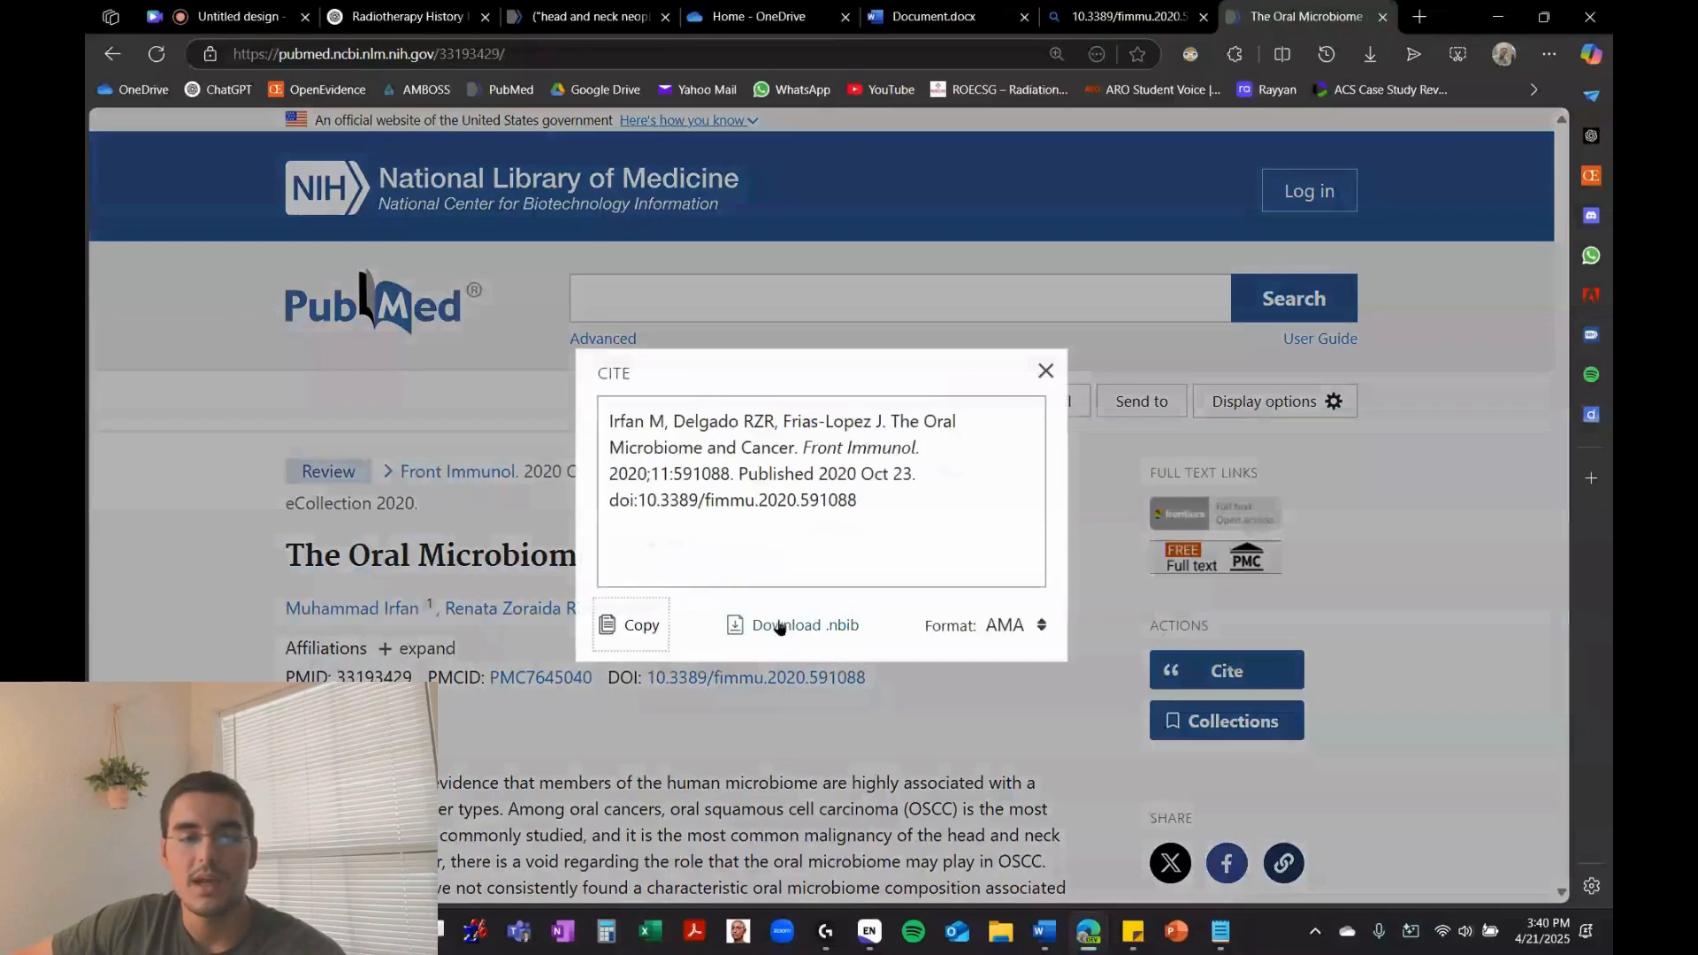
left_click(856, 628)
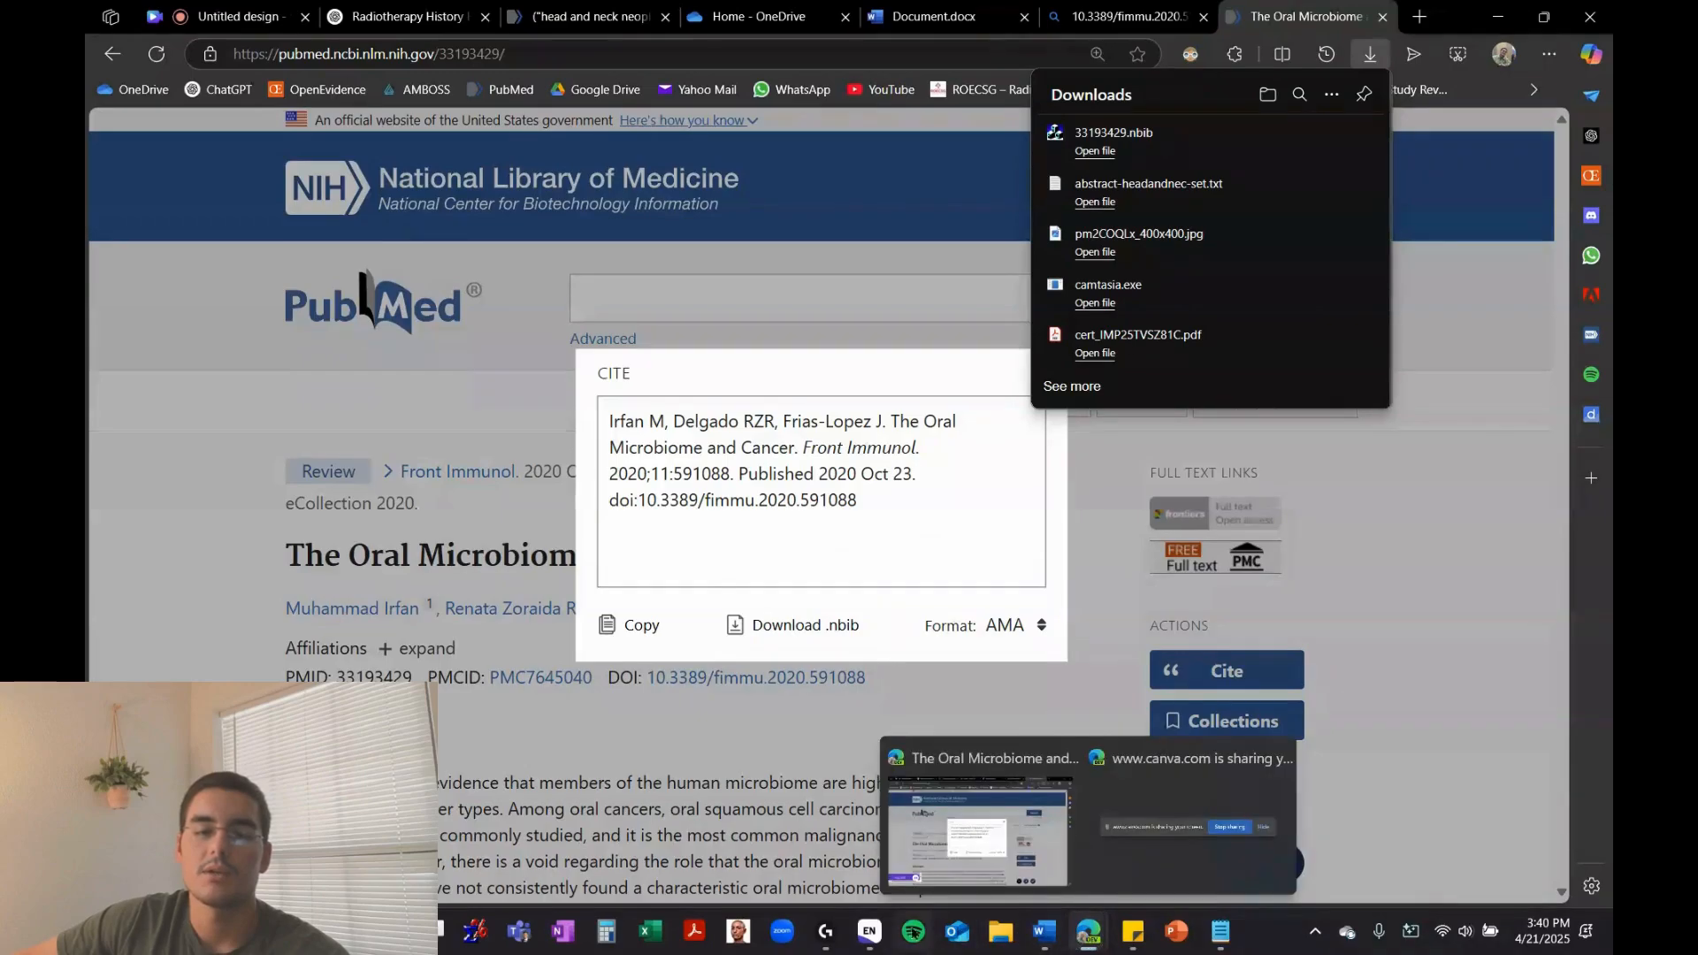
left_click(869, 934)
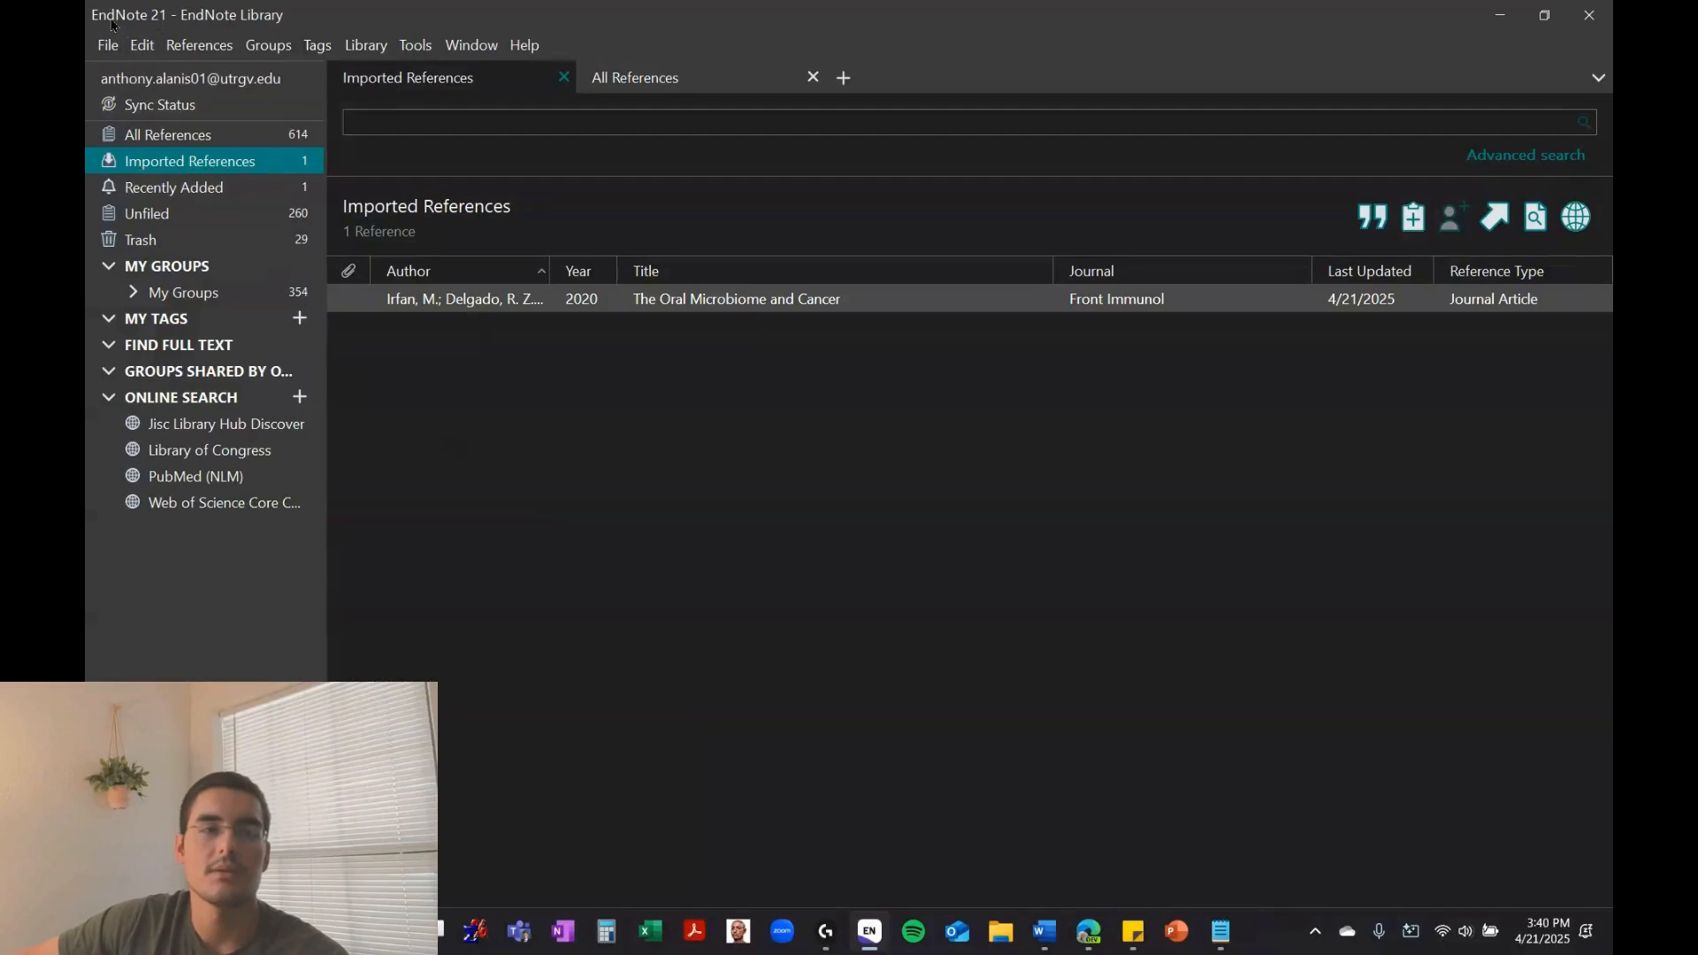
Insert the imported "The Oral Microbiome and Cancer" reference as a citation after the "During the 19th and 20th centureies, … ." sentence in Word
left_click(692, 308)
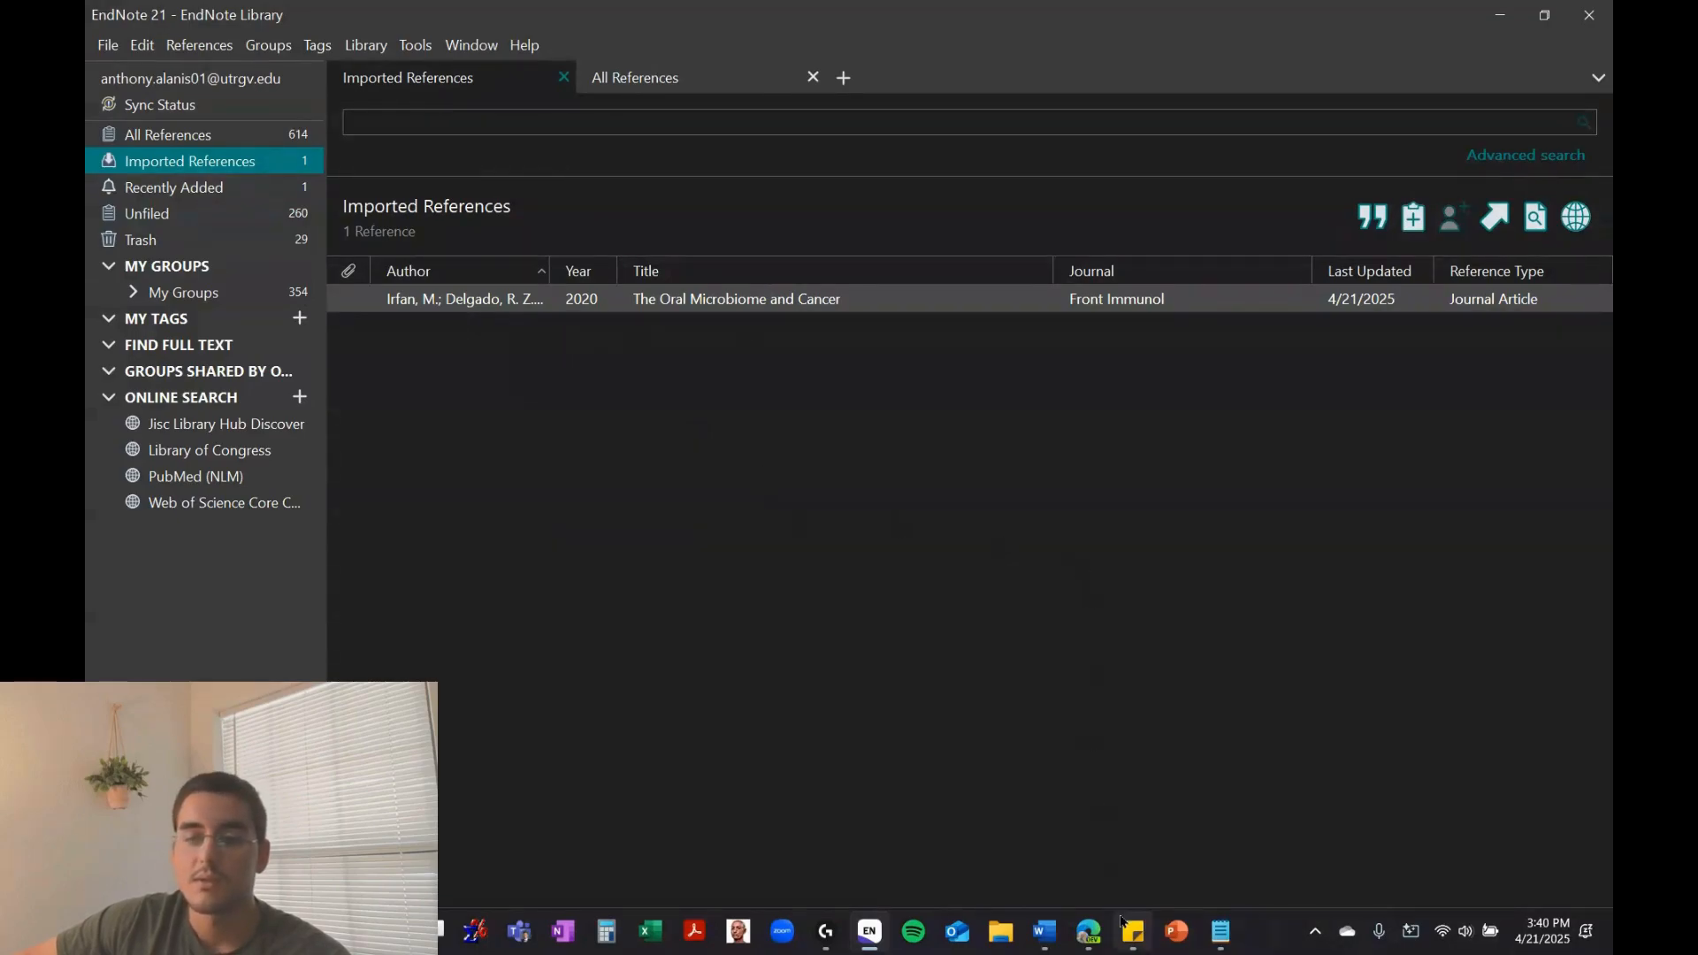
left_click(1049, 935)
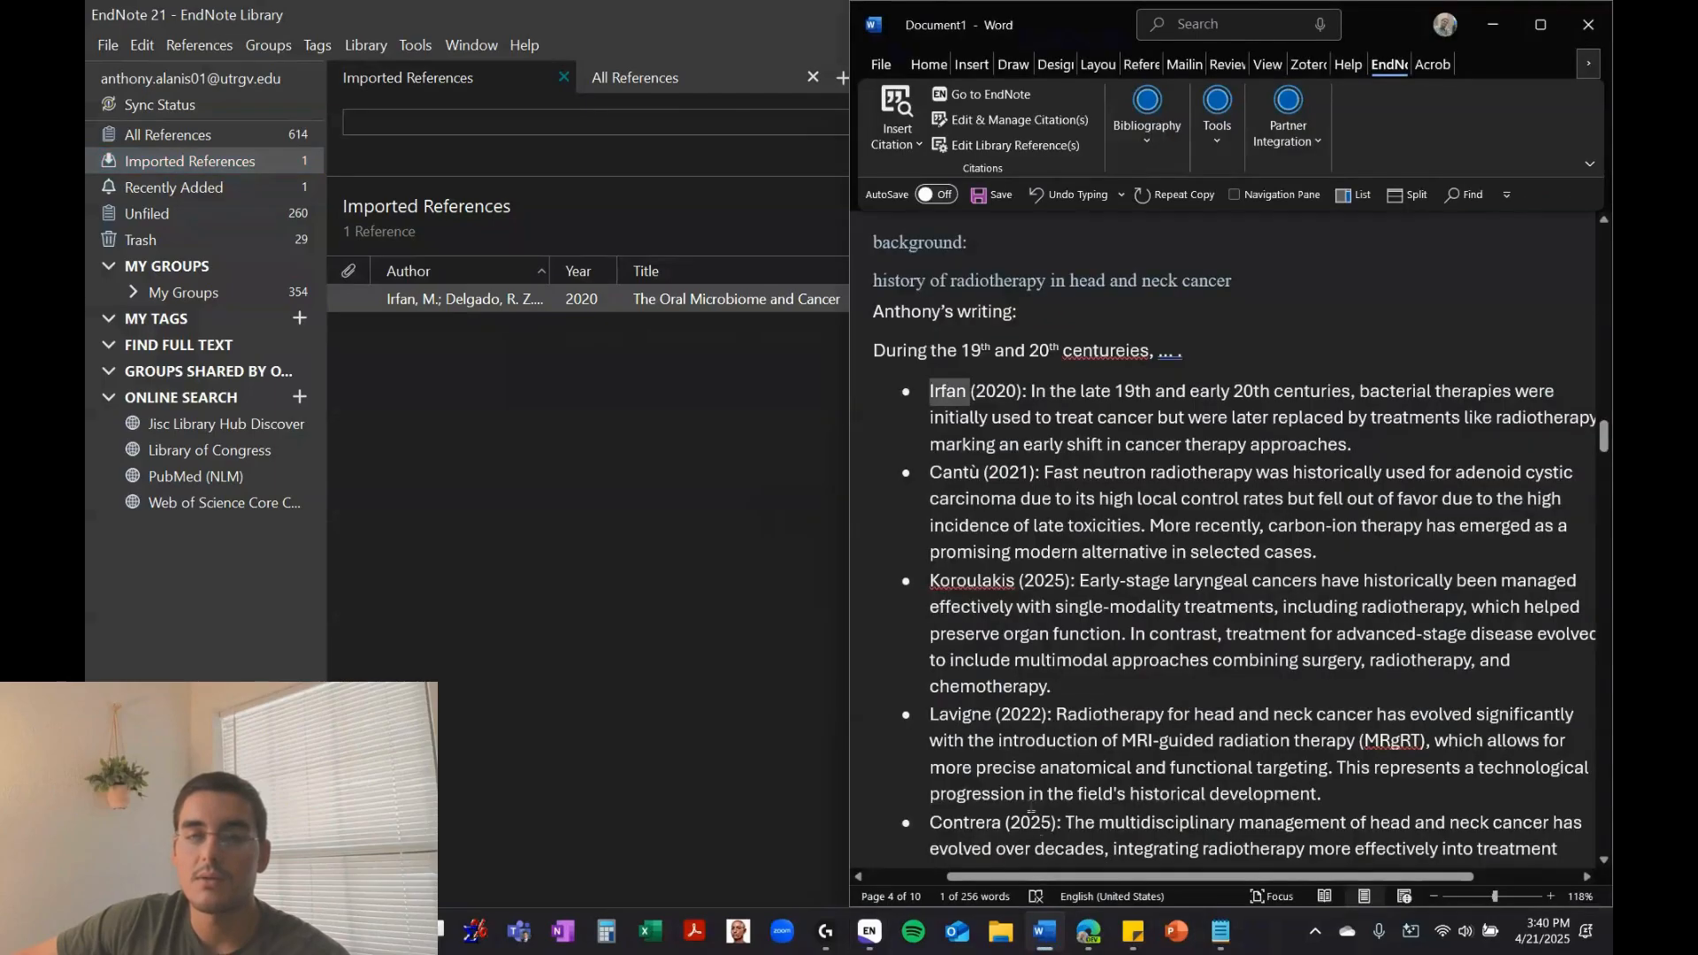
left_click(1182, 351)
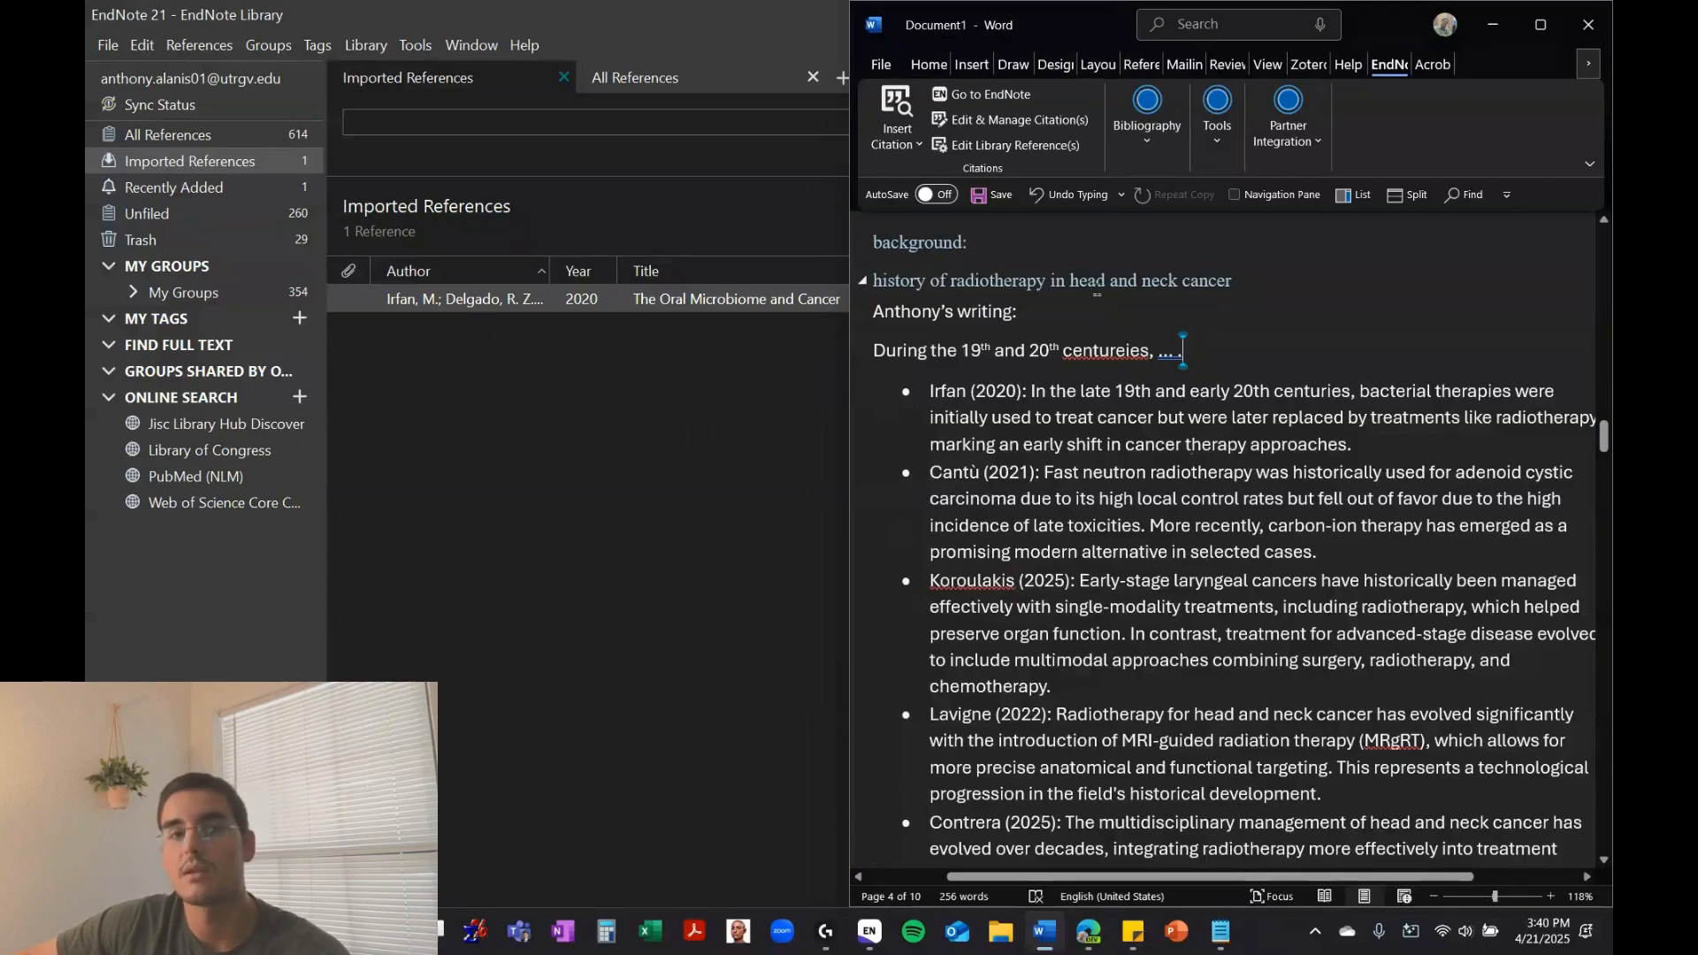
left_click(907, 152)
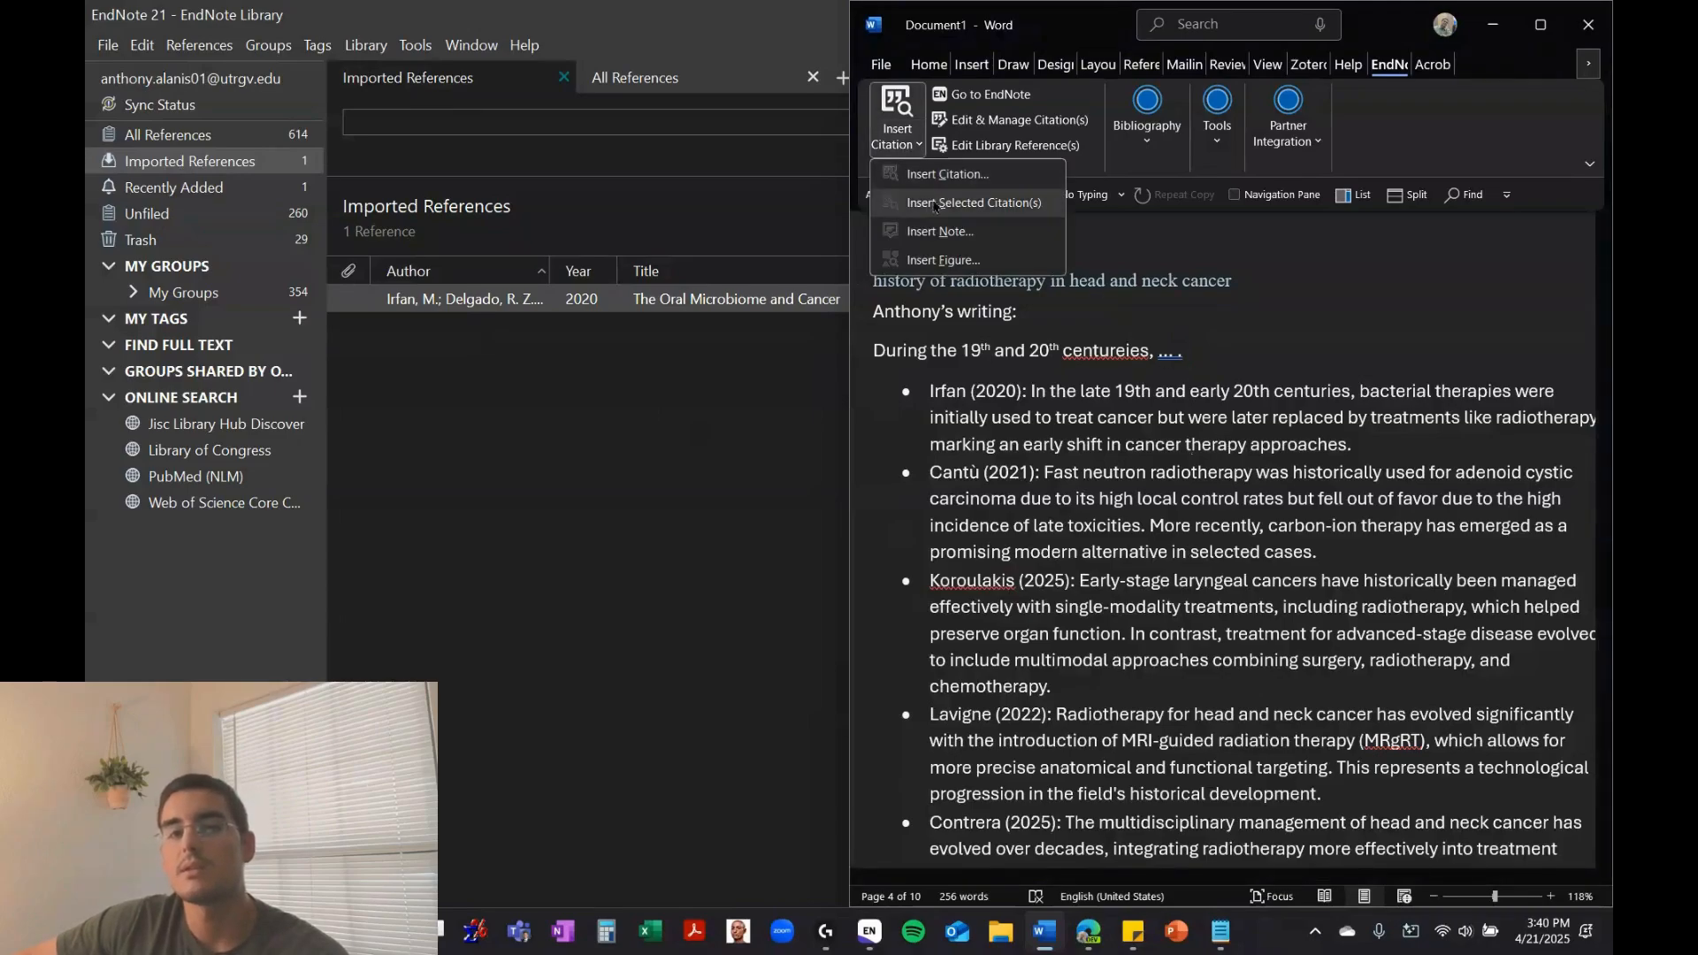
left_click(1001, 212)
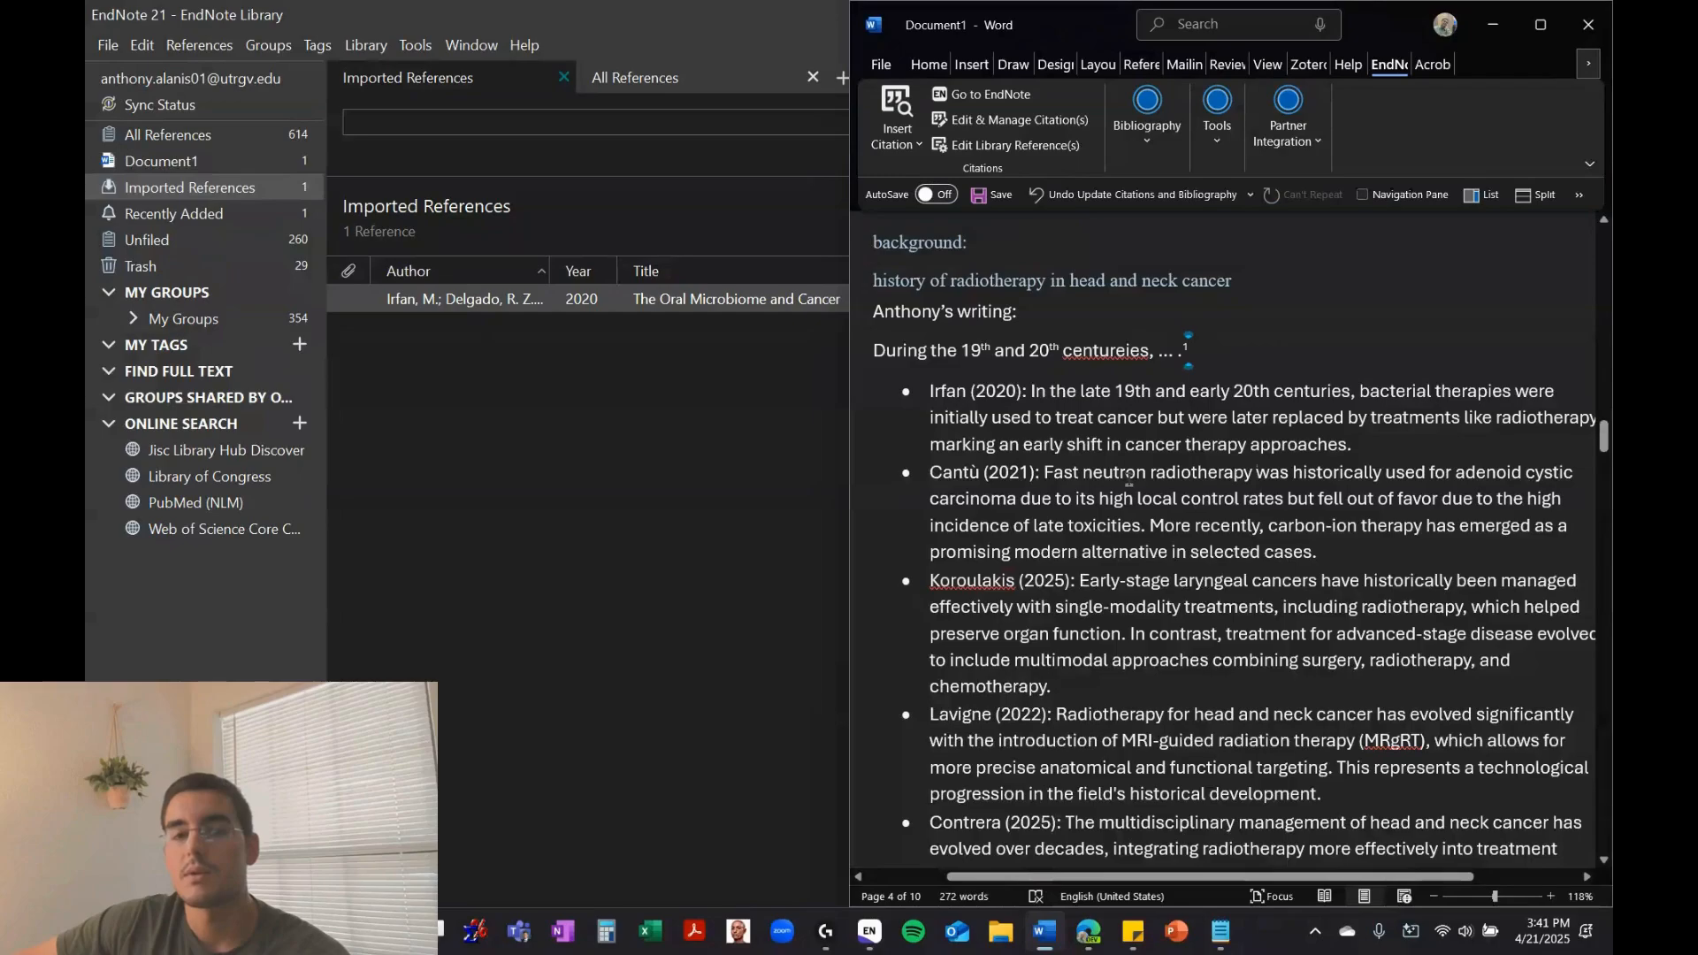
Examine the inserted citation's reference details, including DOI, keywords and author address, in Edit & Manage Citations, then close the dialog
left_click(1184, 350)
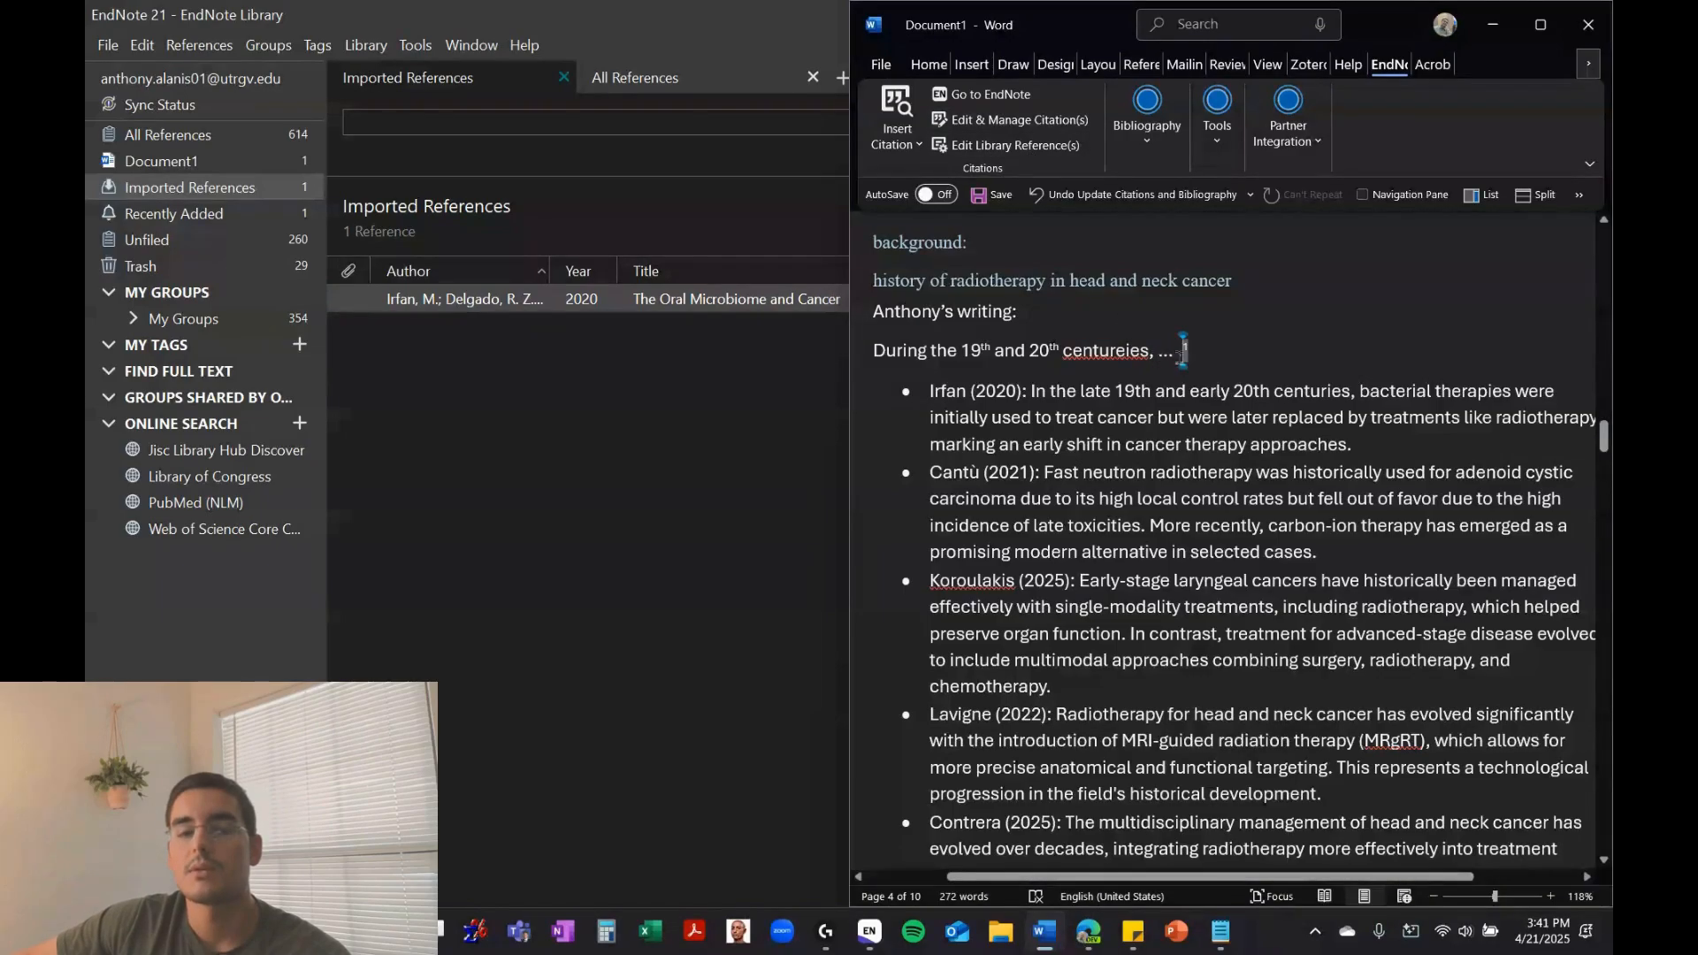
left_click(1009, 120)
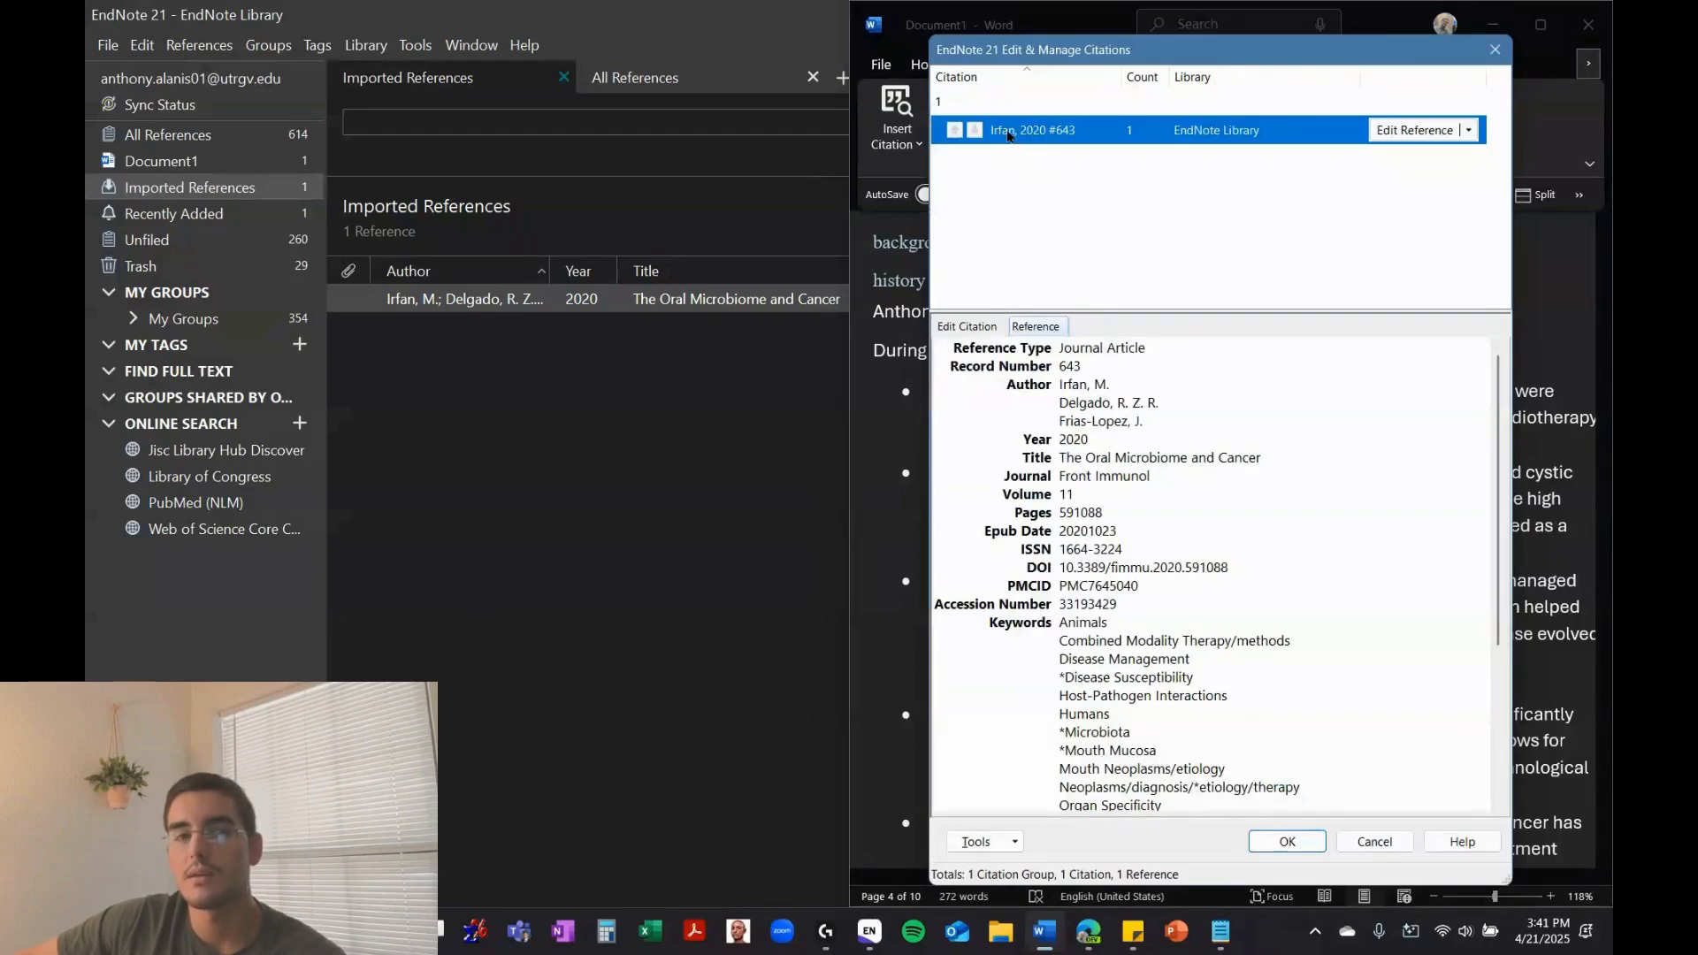
scroll(1185, 496, "down", 4)
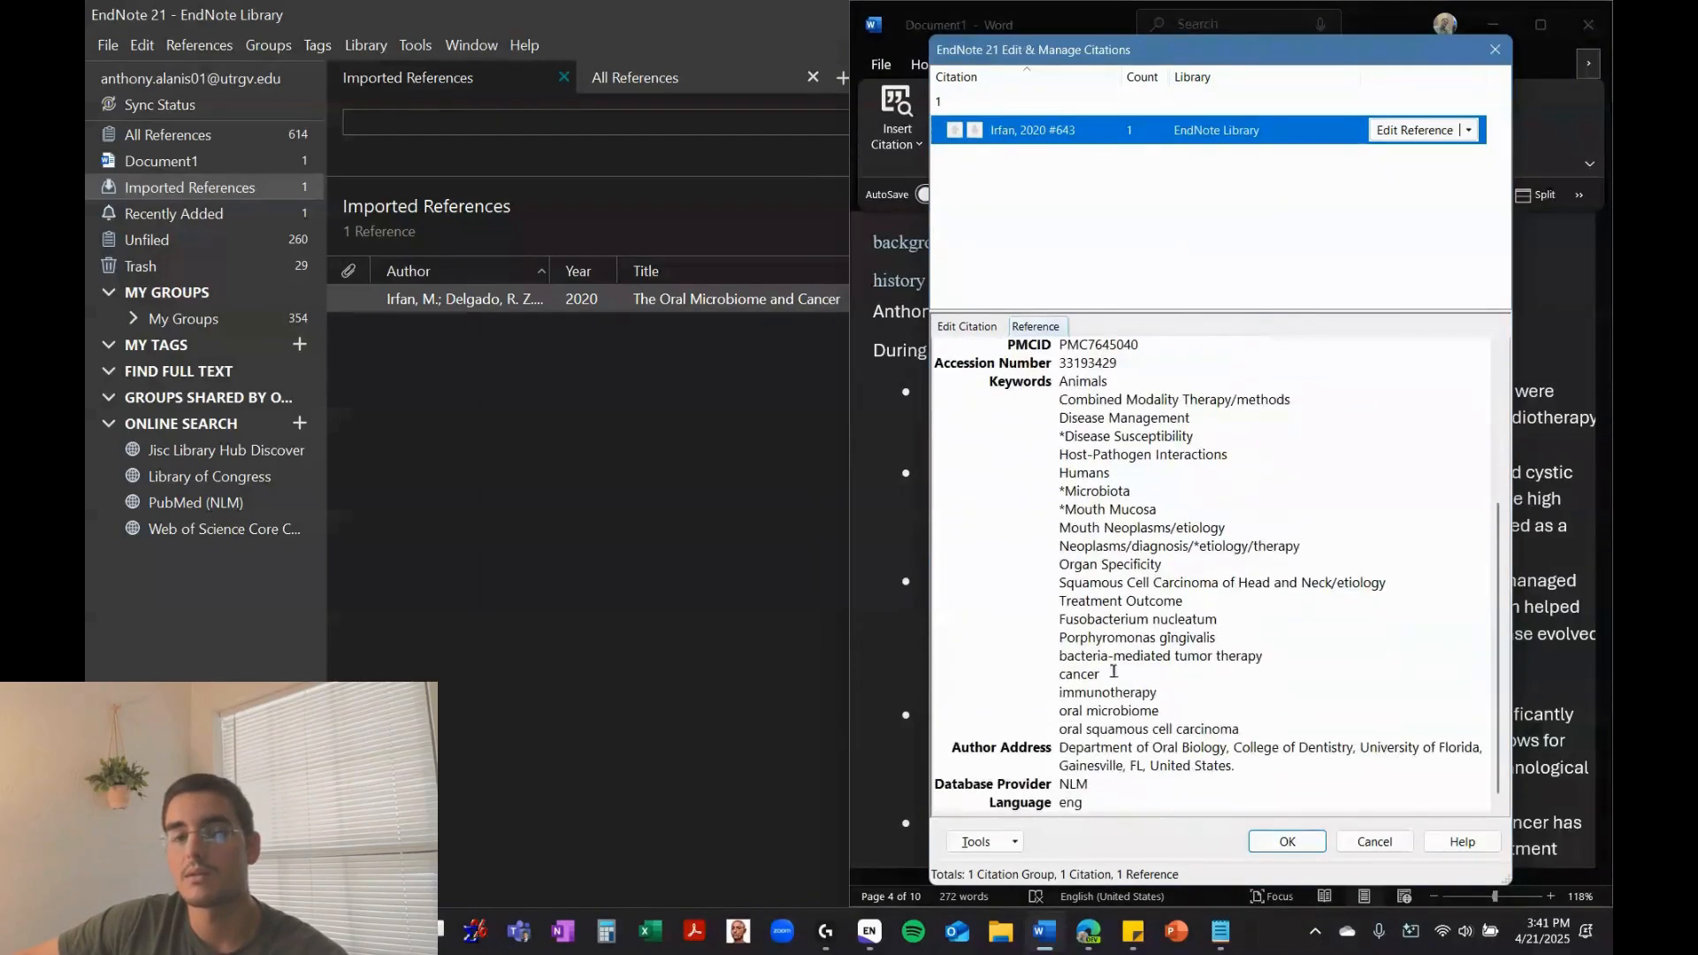
scroll(1181, 525, "up", 5)
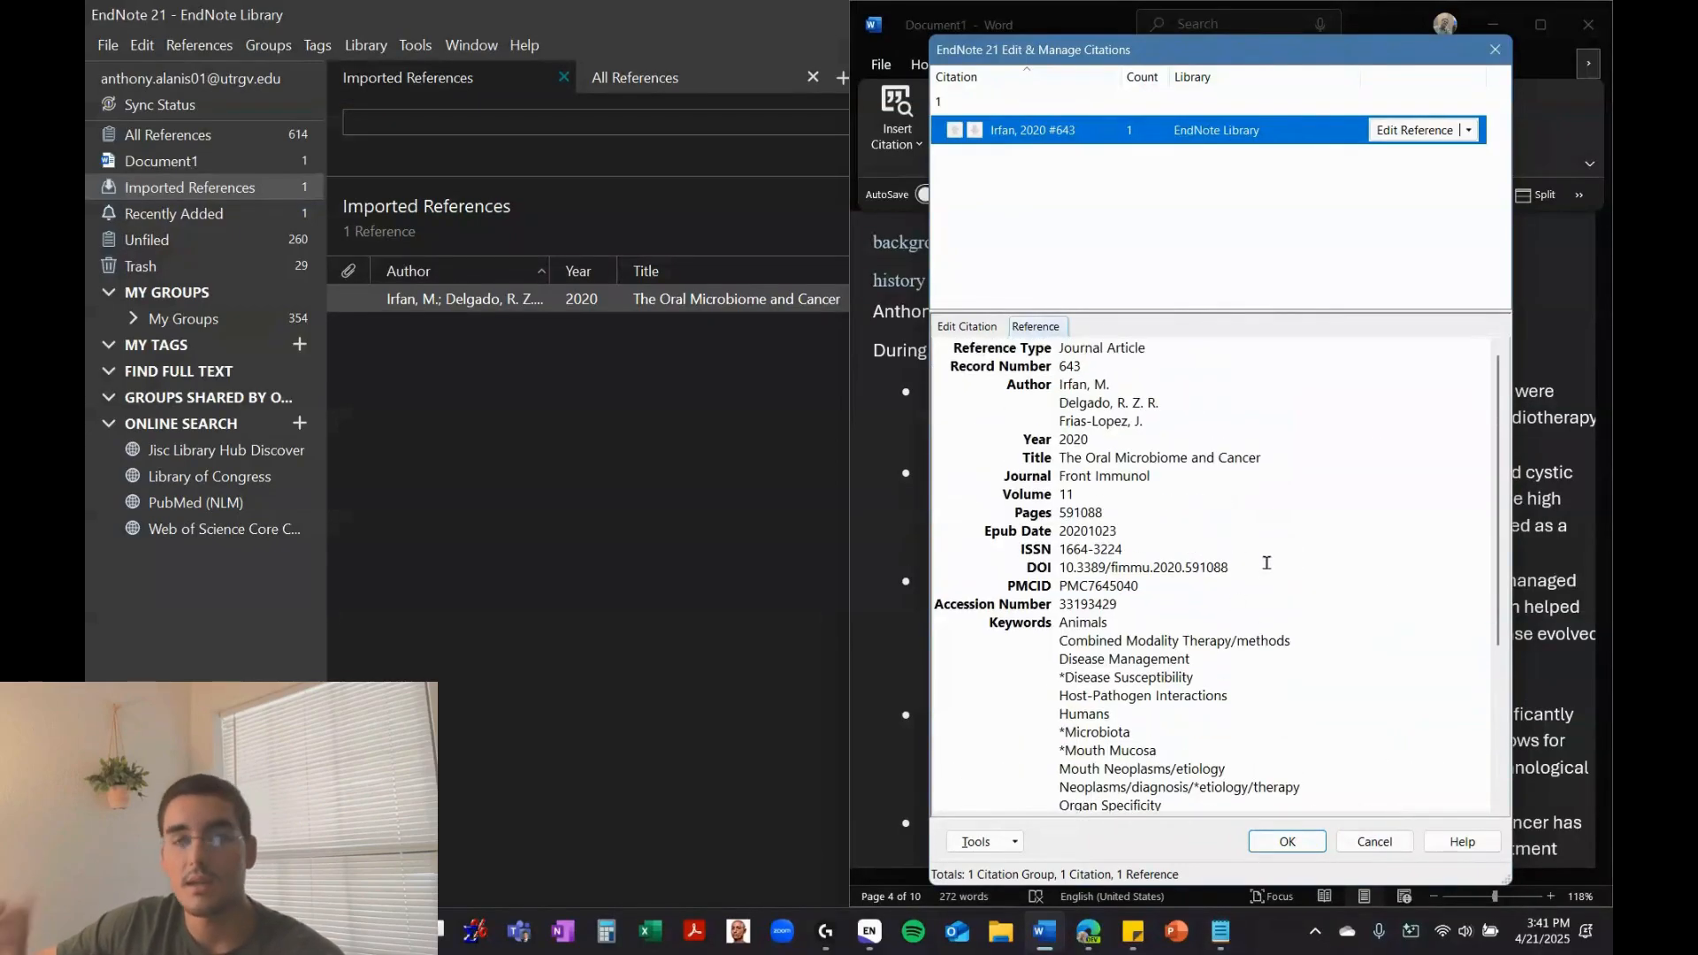
scroll(1266, 562, "down", 4)
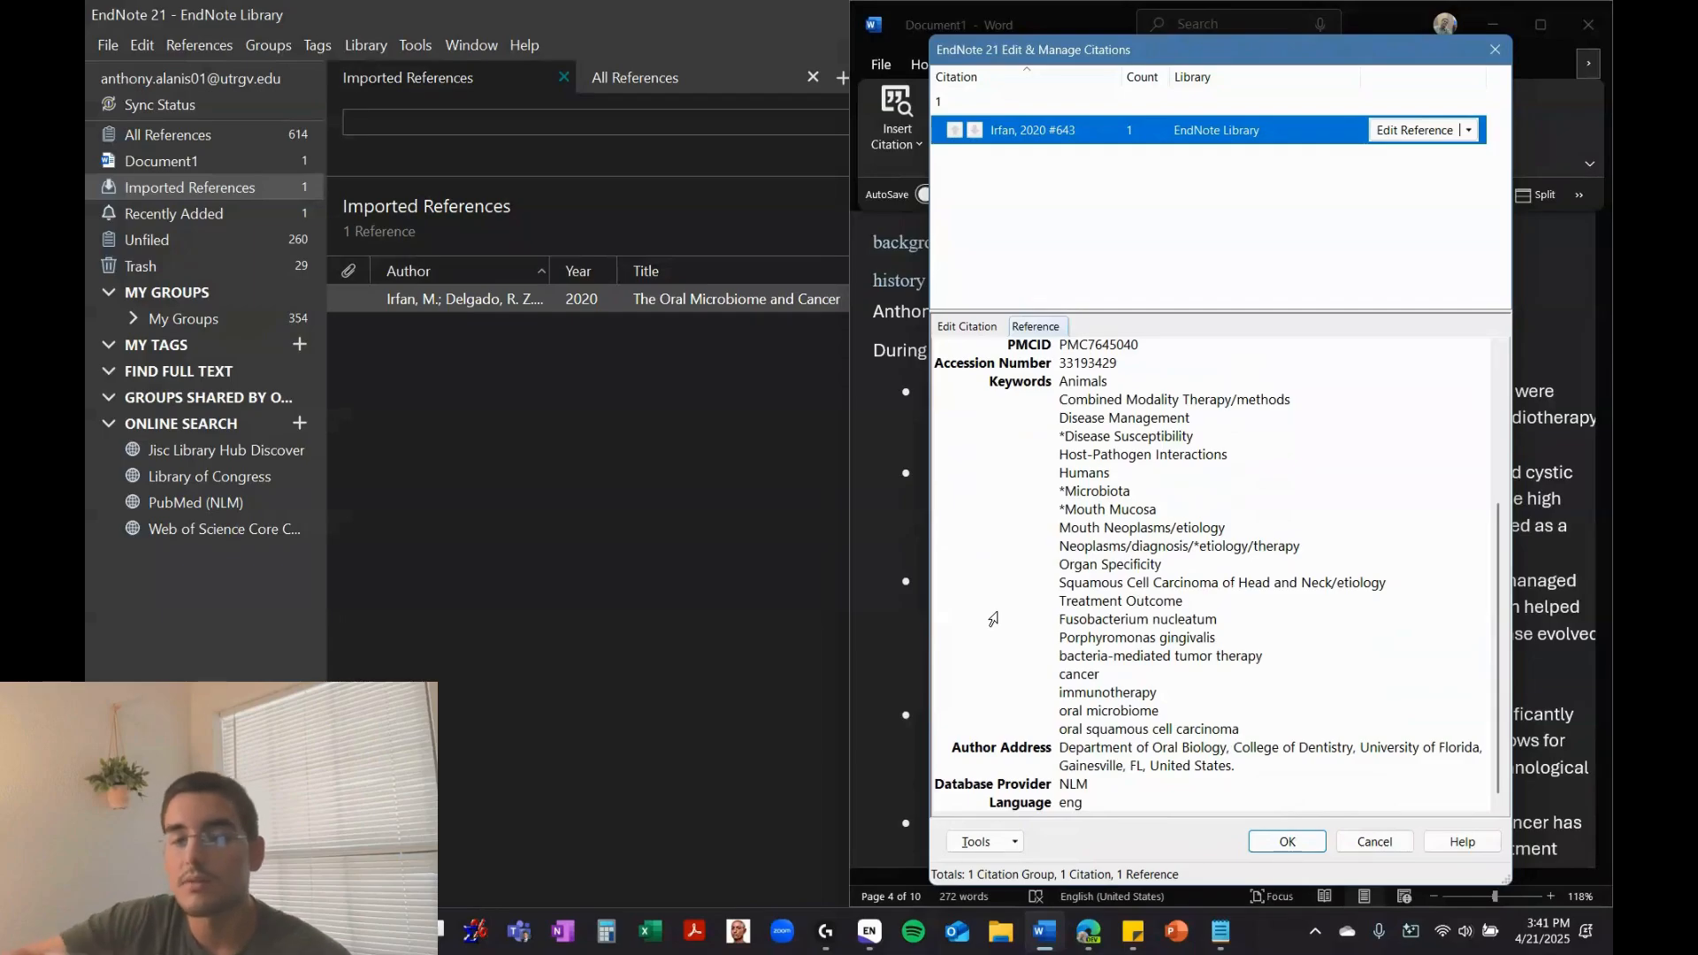
left_click(1301, 846)
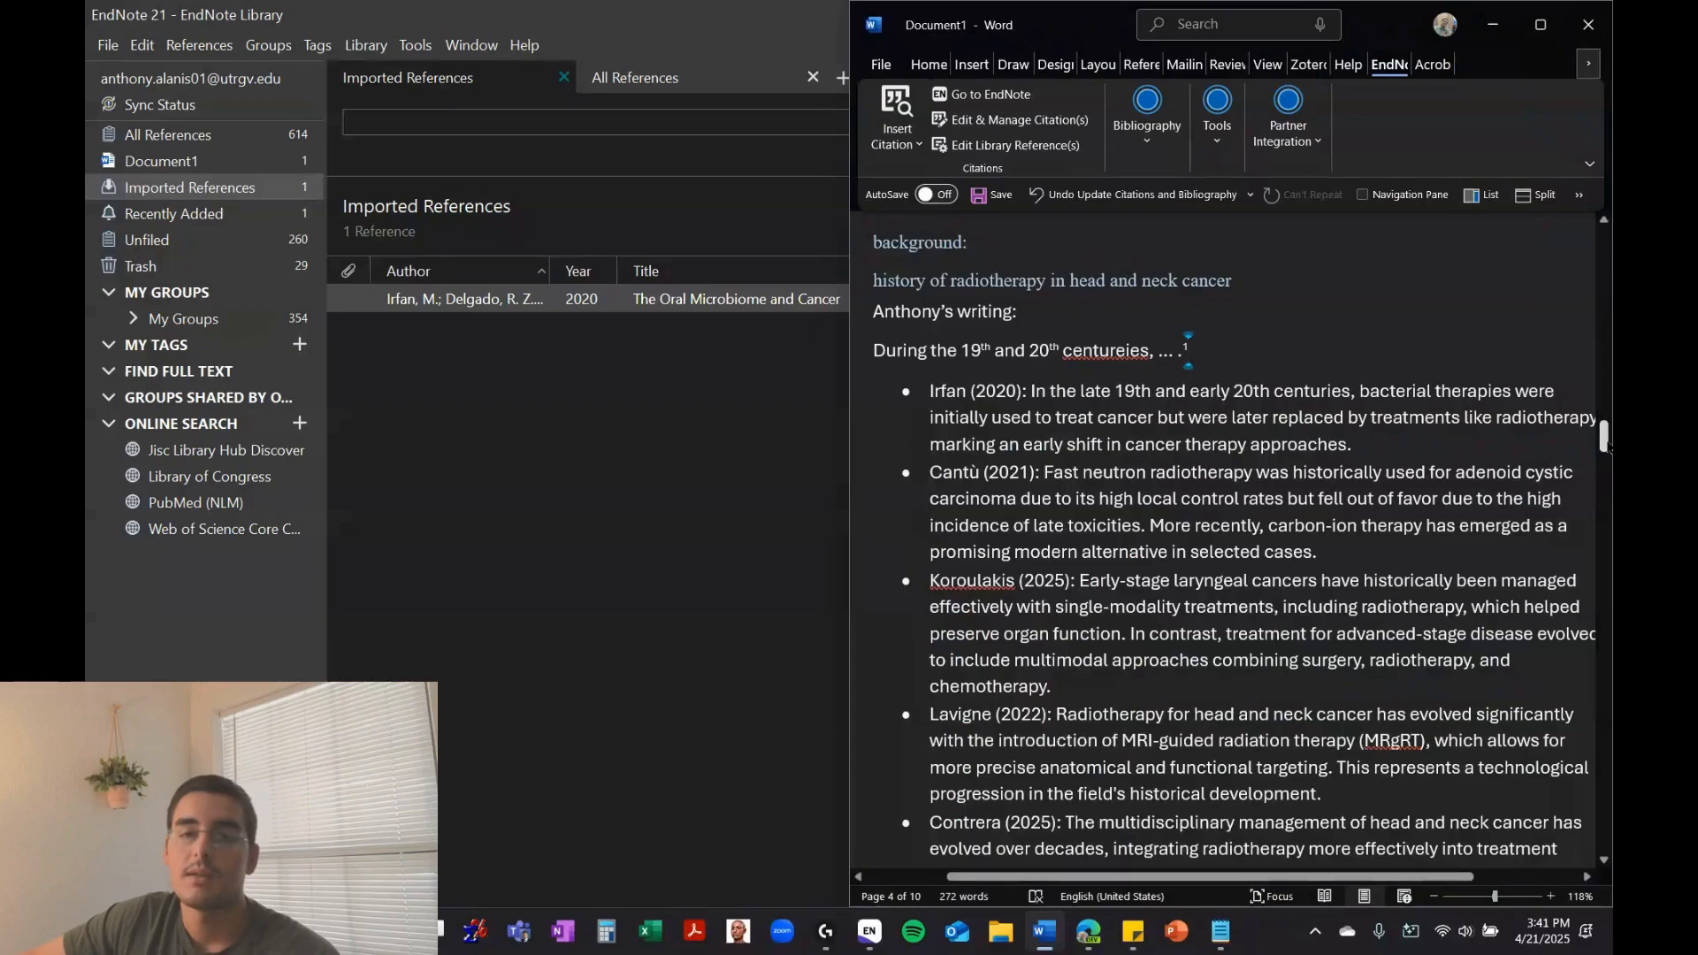
Examine the bibliography entry generated at the end of the document, using the citations and figures/tables headings to find it
left_click_drag(1605, 438, 1606, 551)
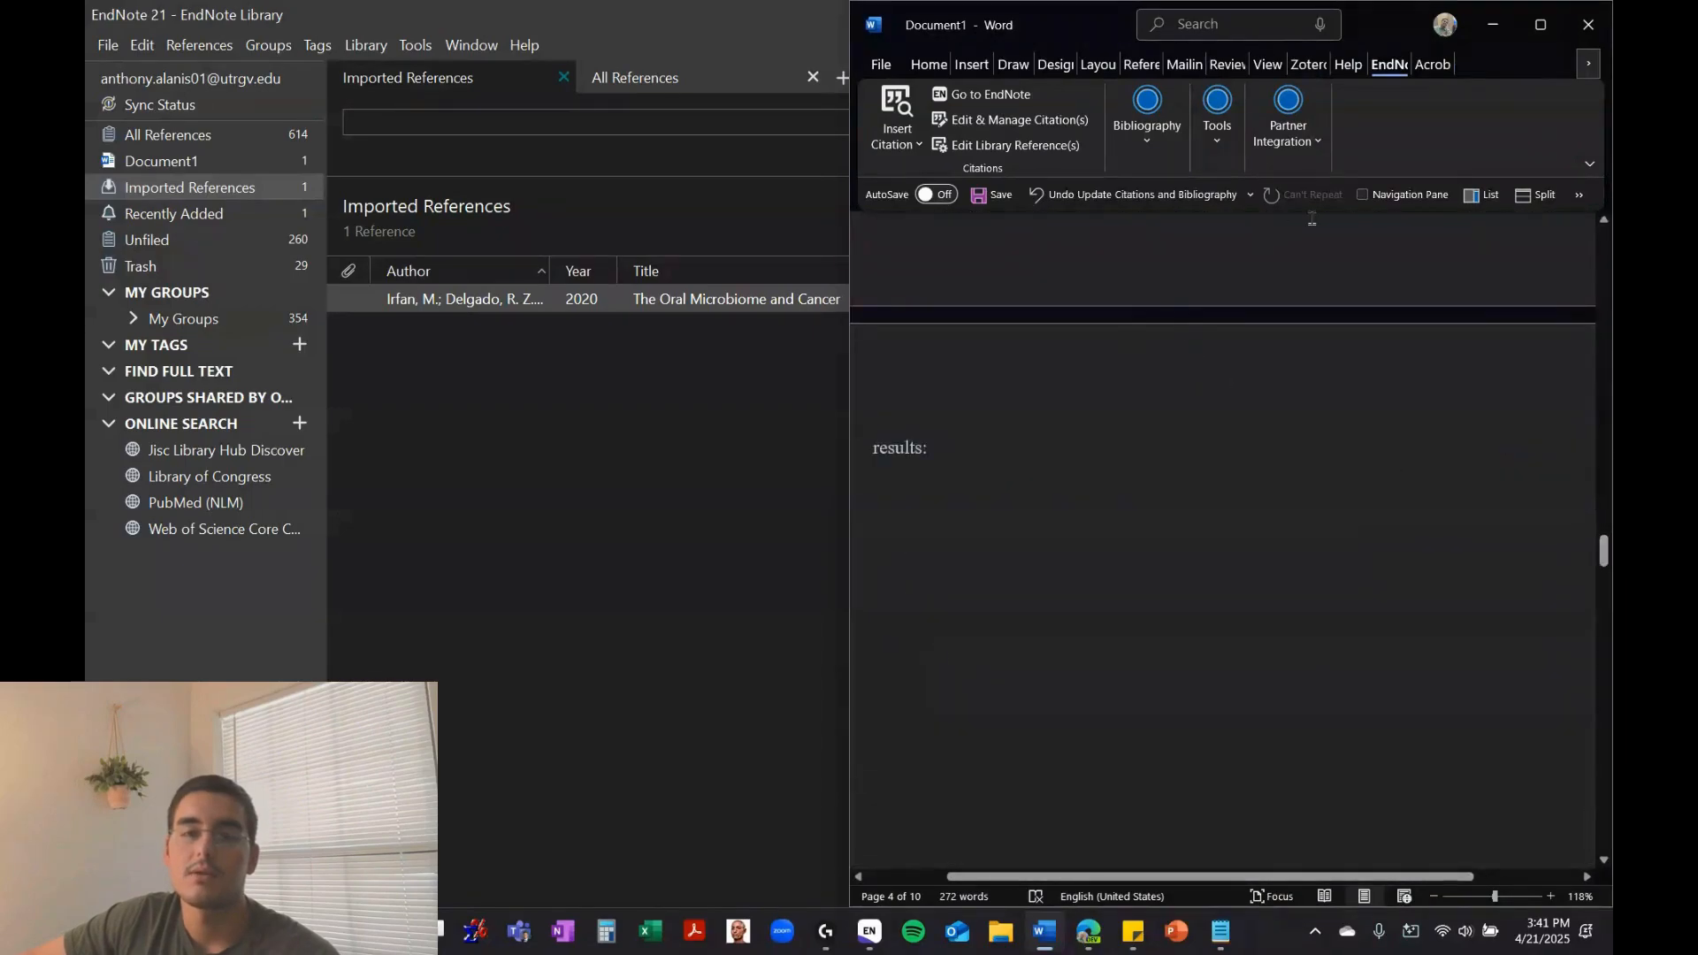
left_click(1363, 194)
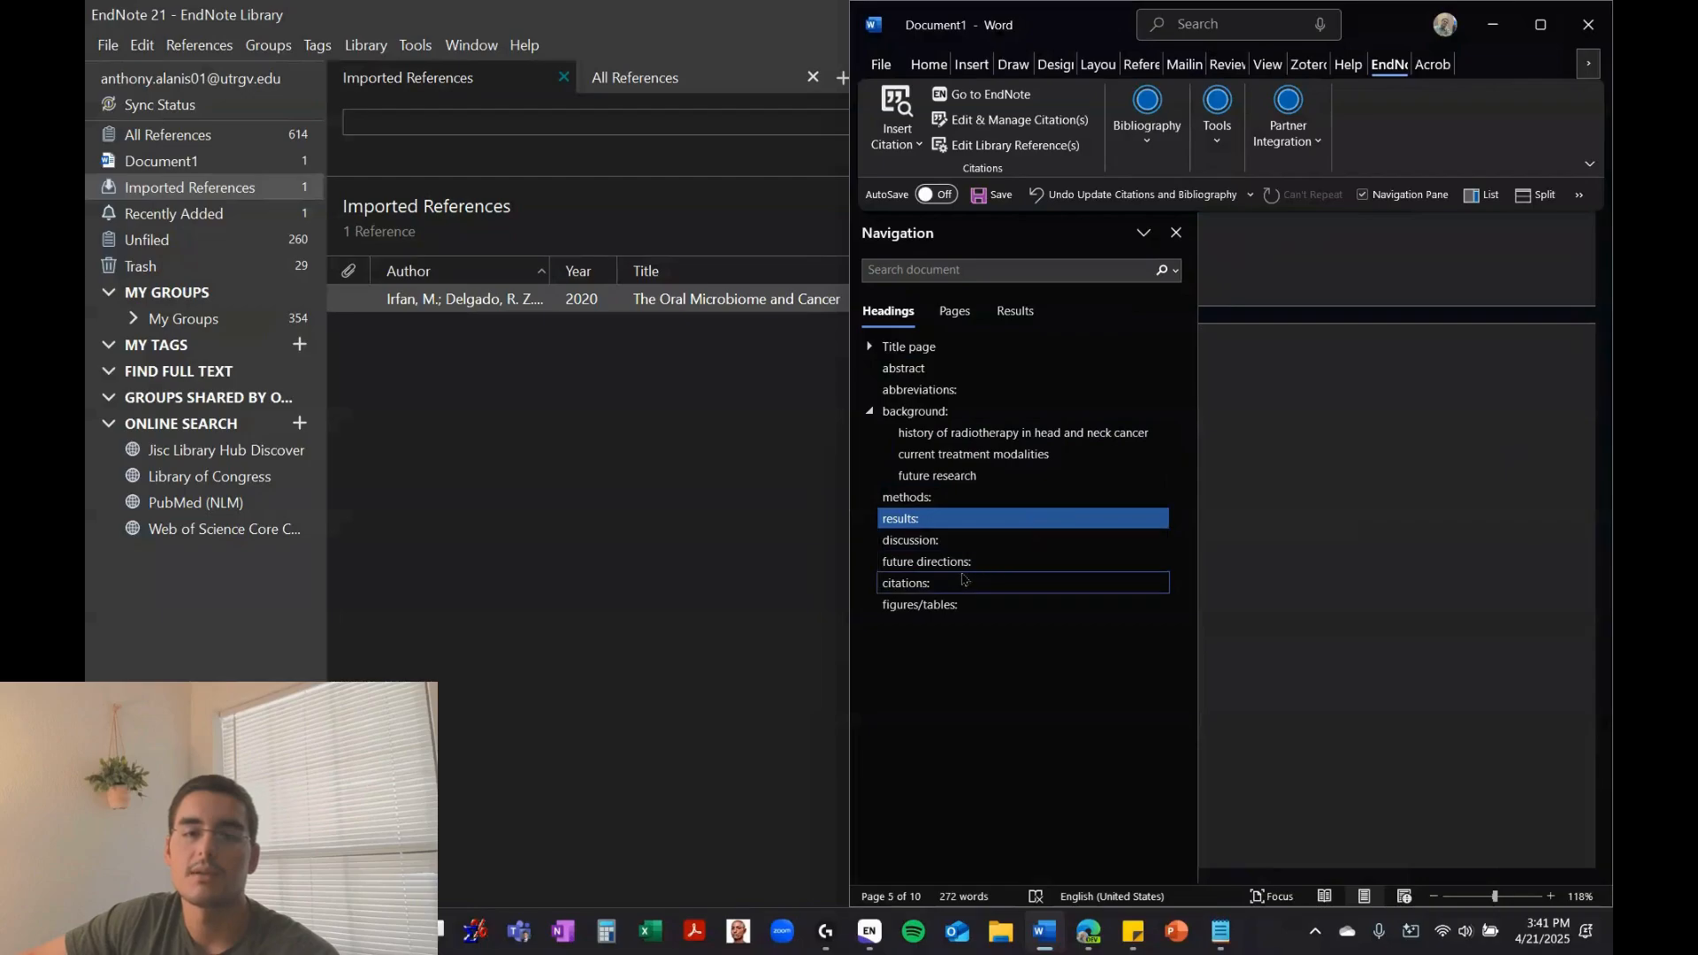
left_click(962, 580)
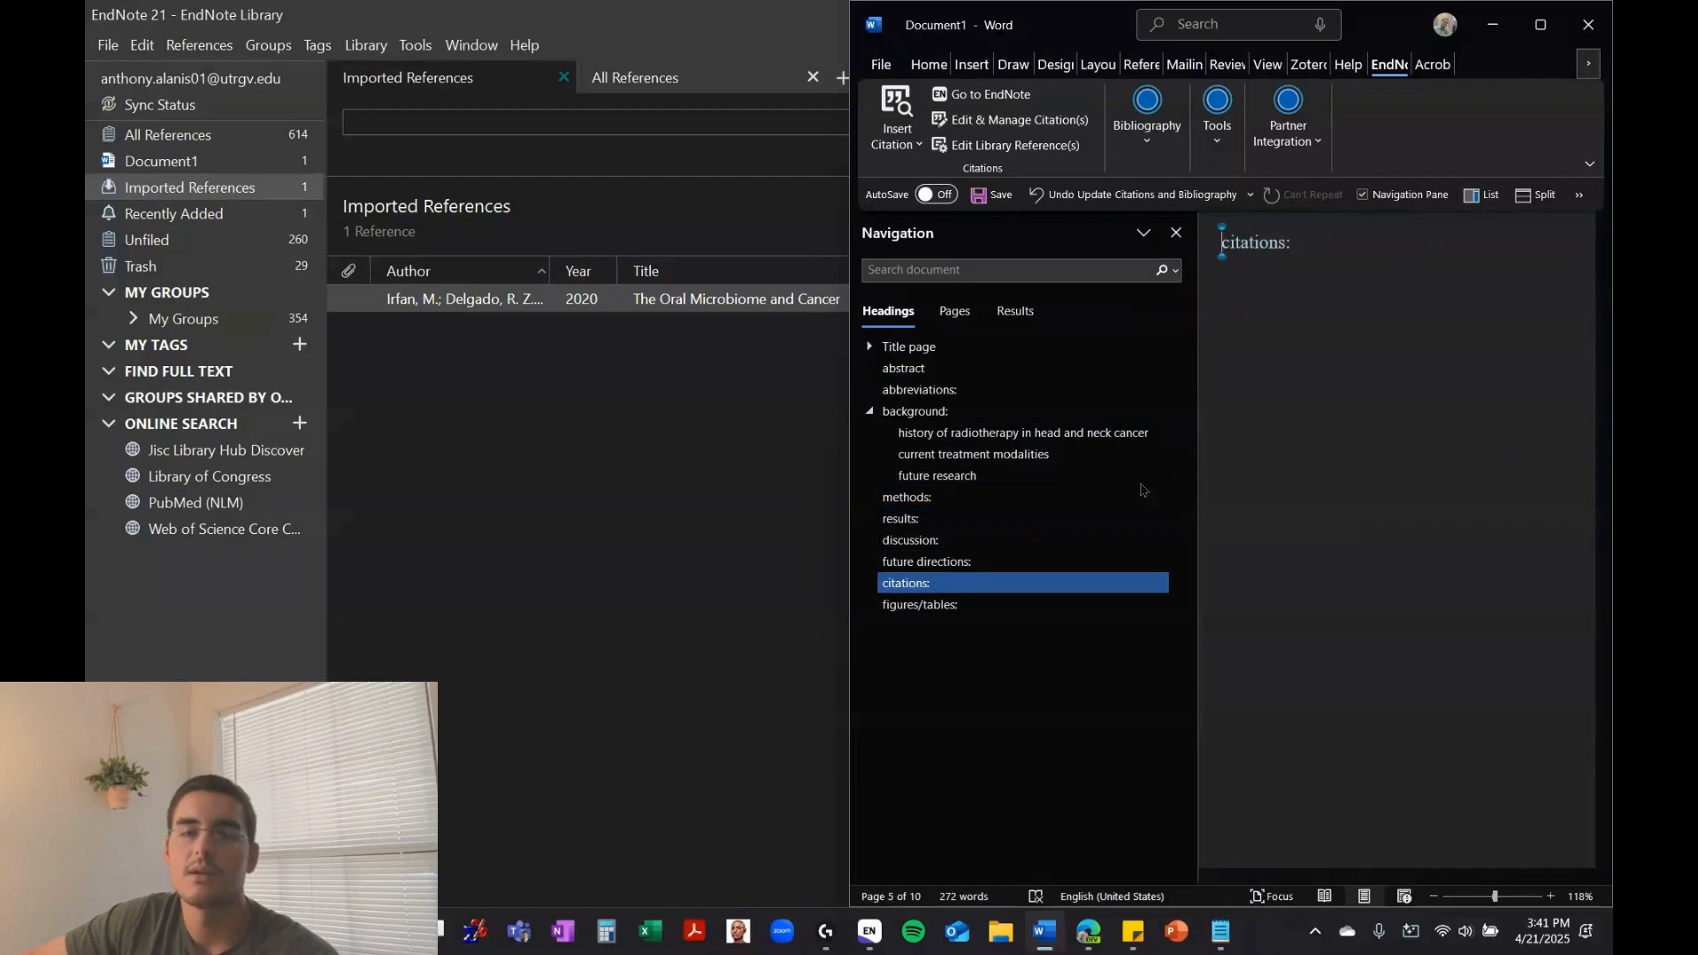
left_click(1001, 609)
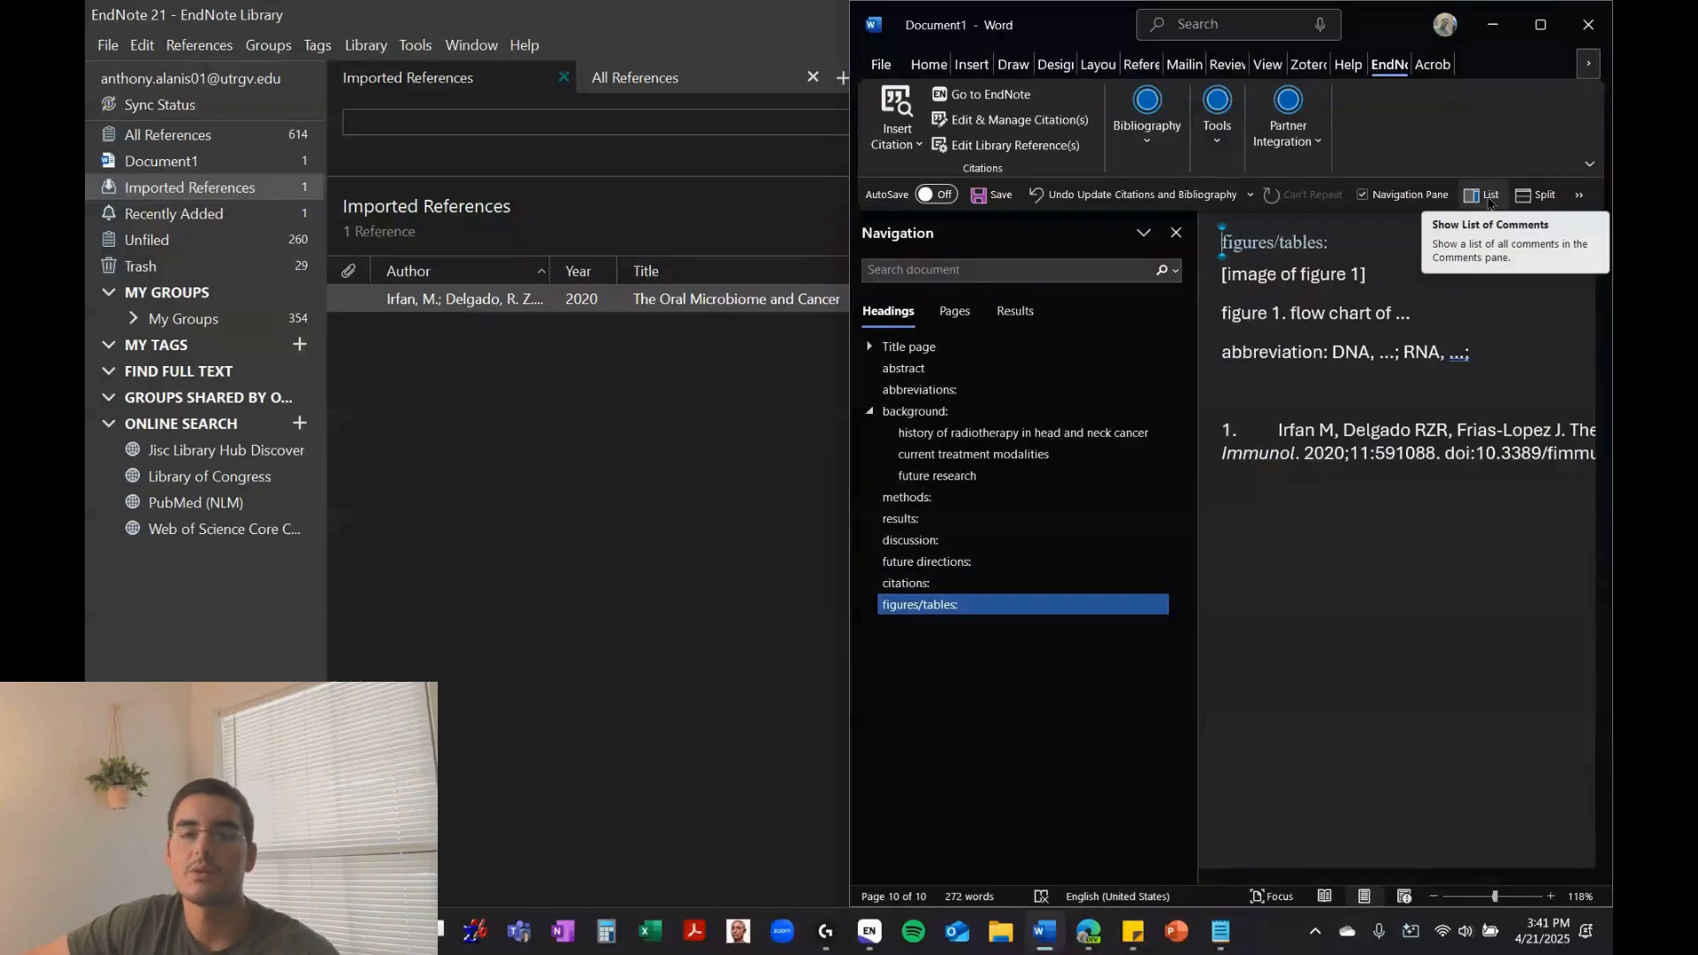
left_click(1426, 197)
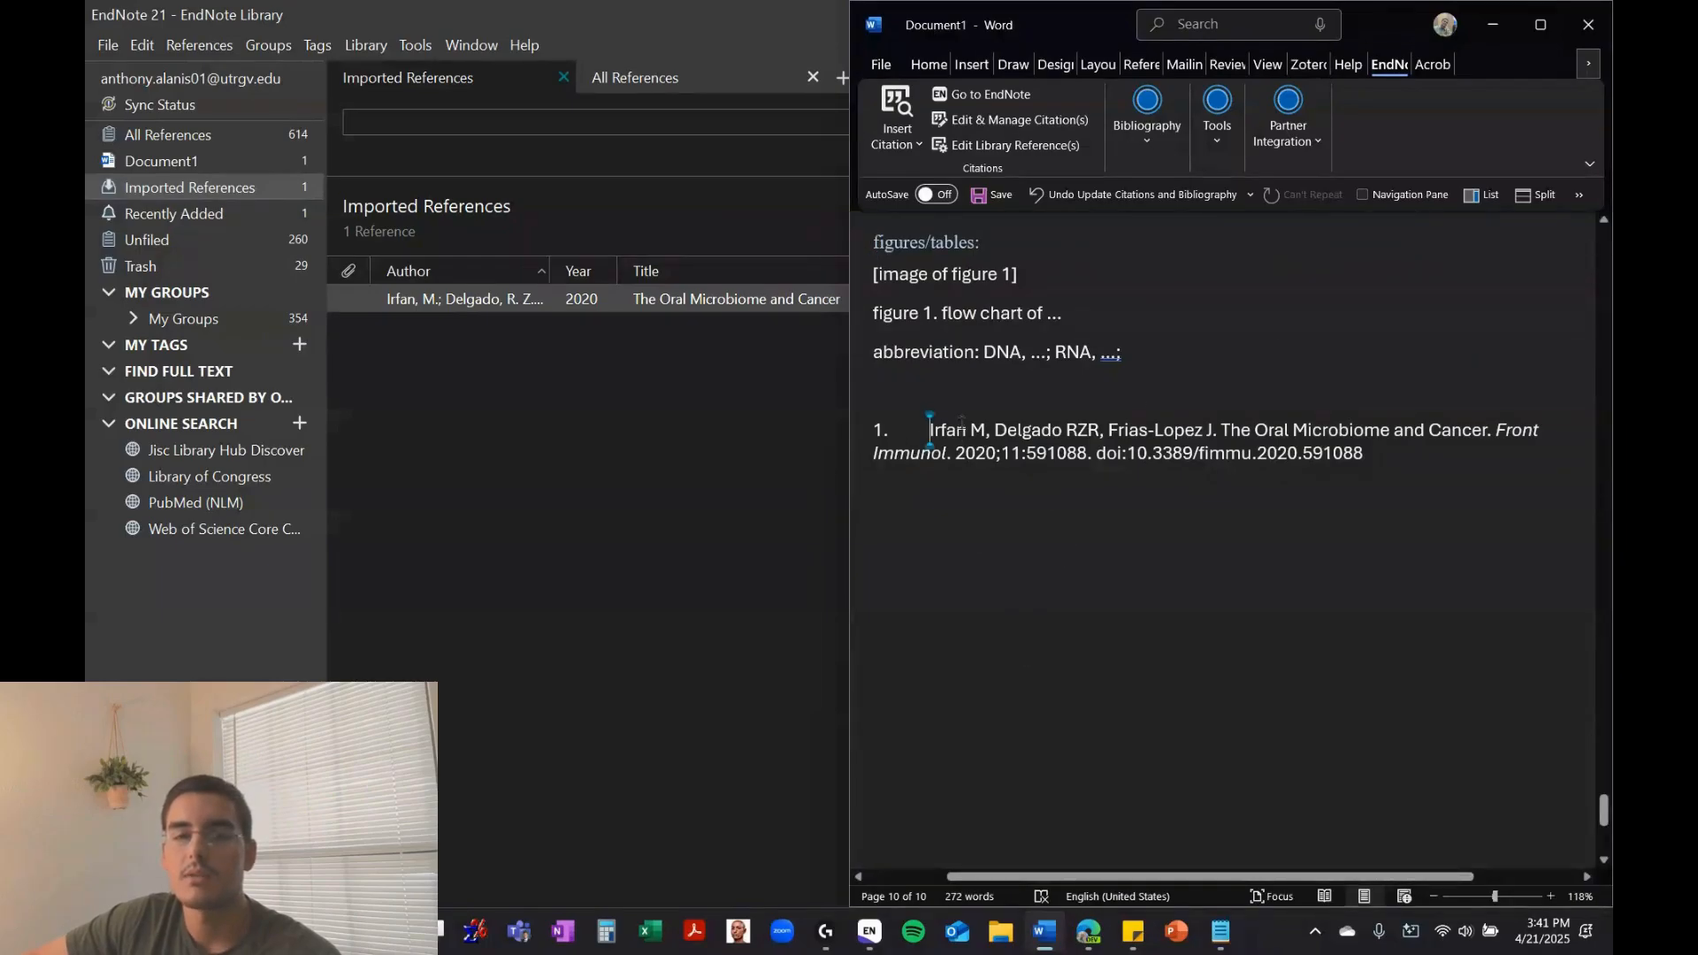
left_click(951, 427)
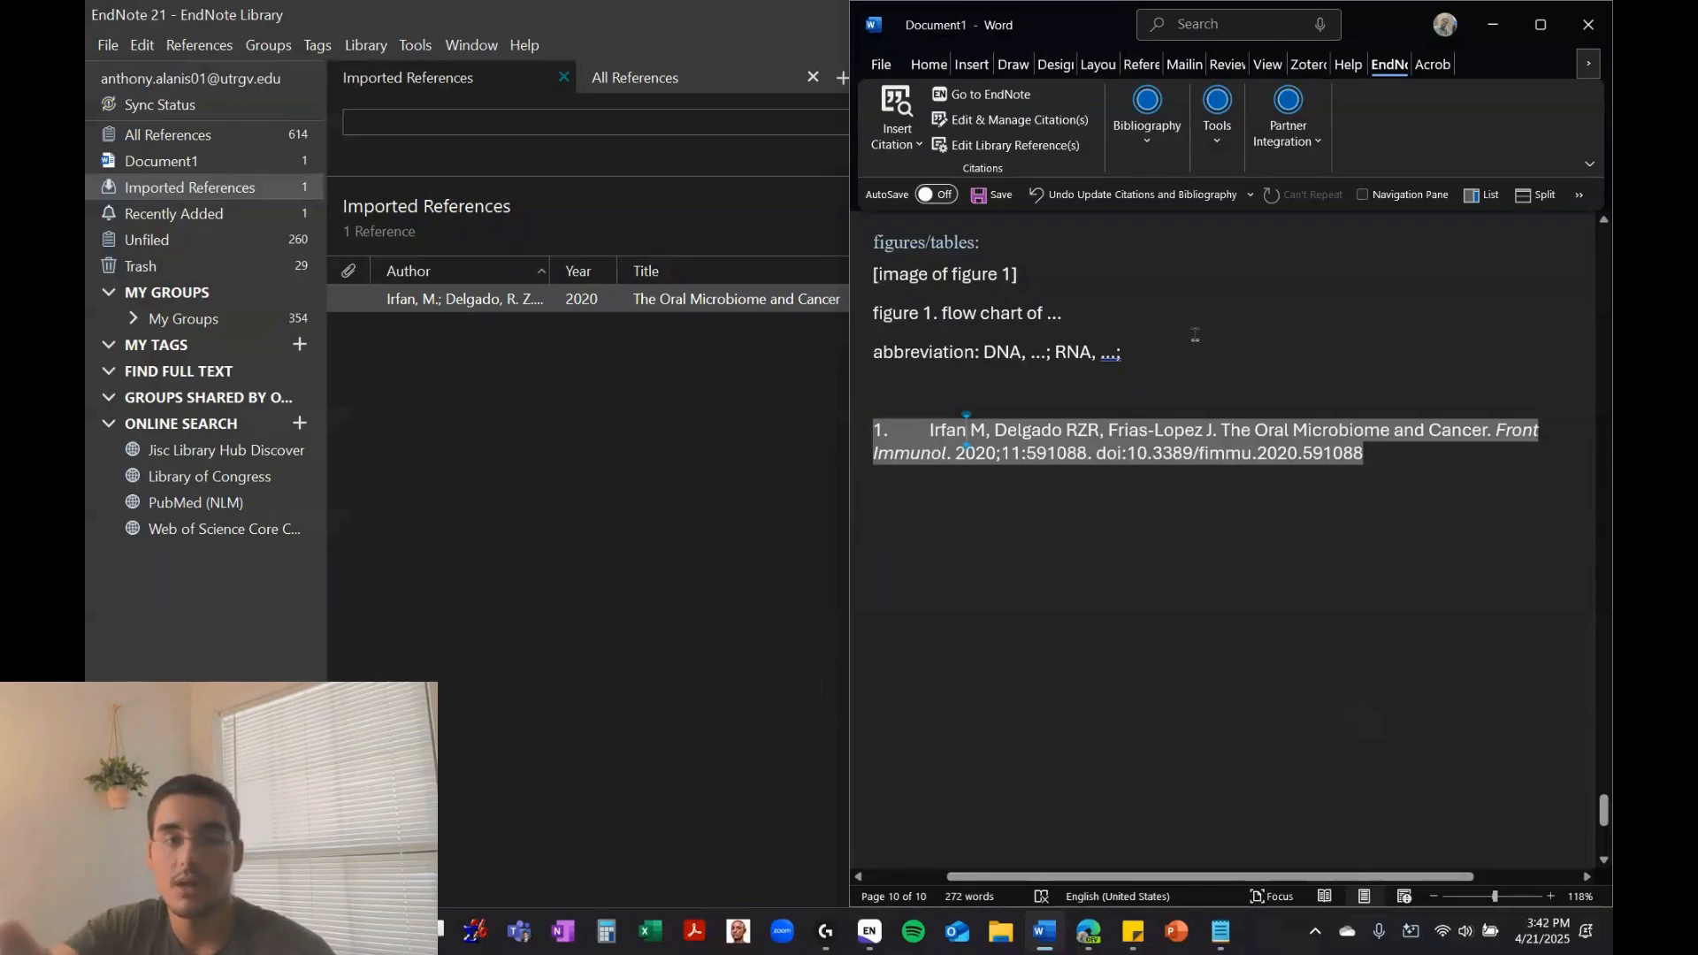
left_click_drag(763, 10, 87, 346)
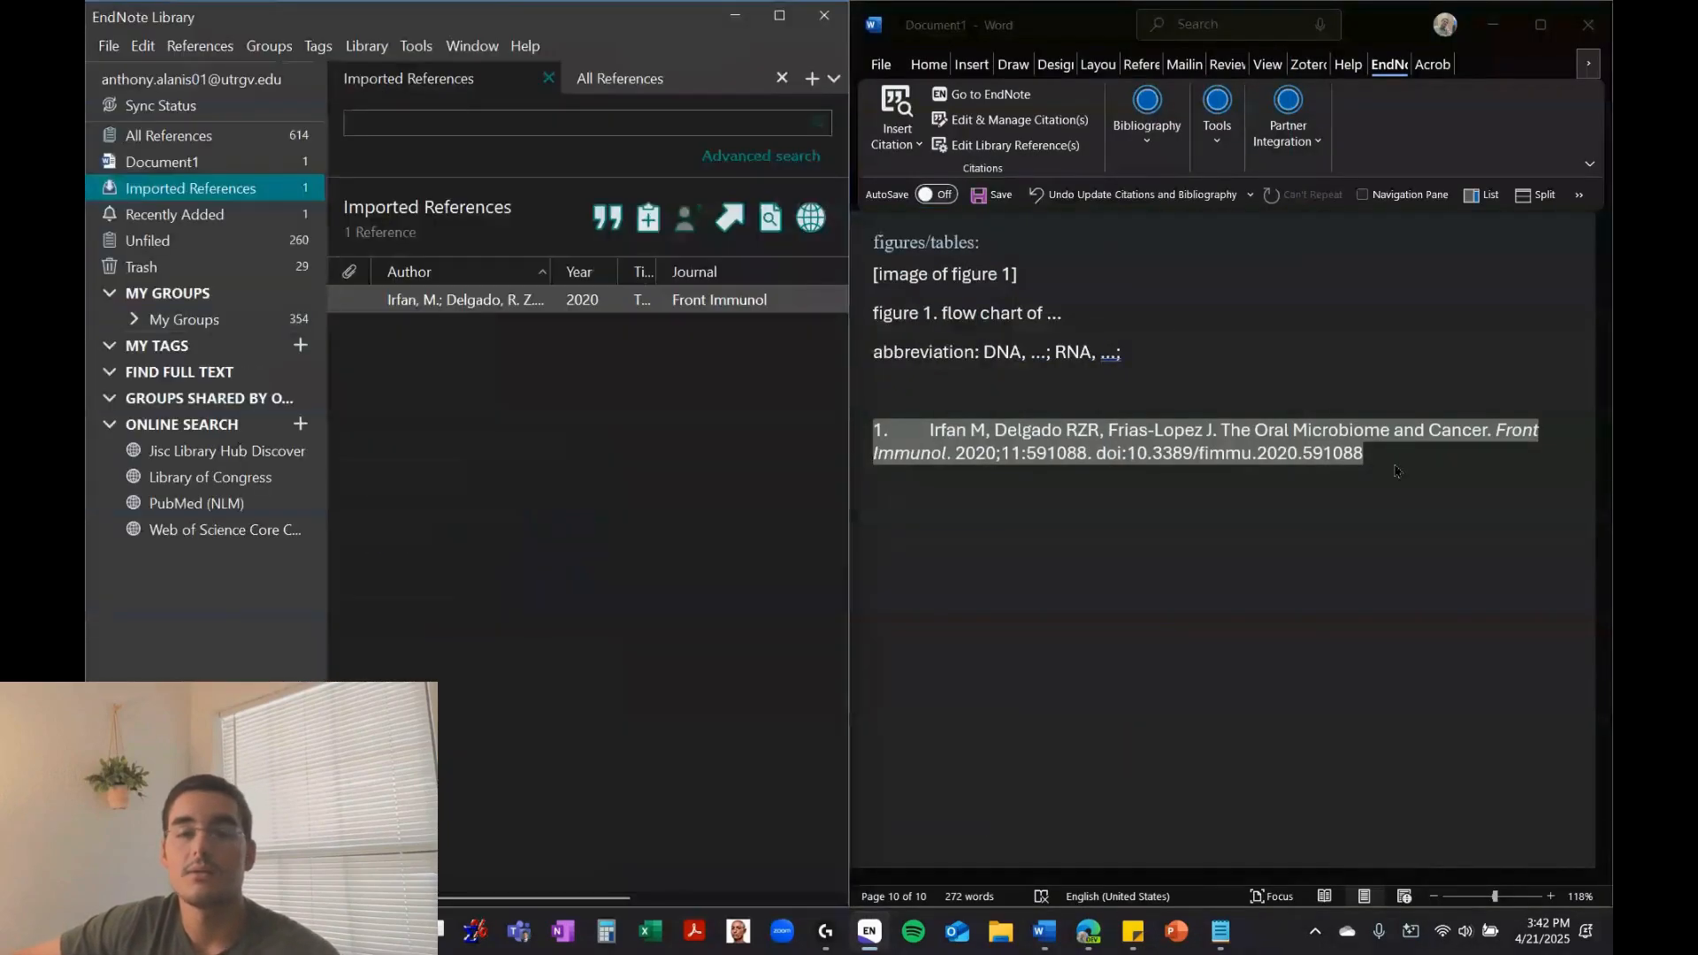
left_click(895, 137)
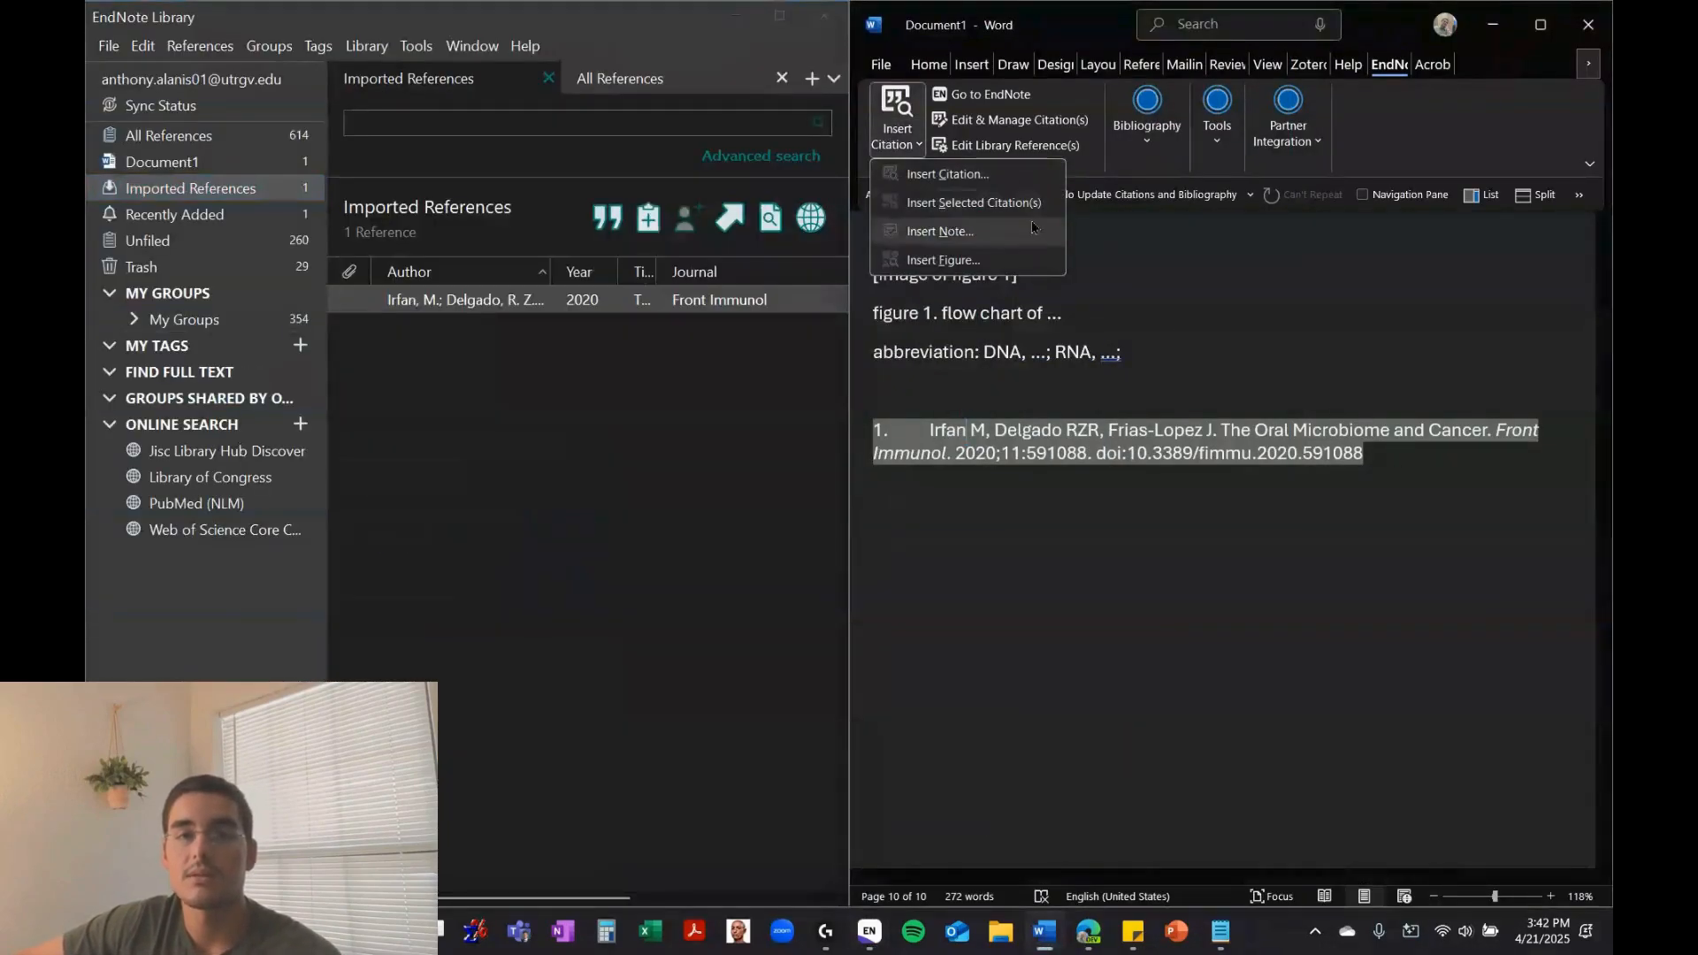
left_click(1167, 528)
left_click(1353, 473)
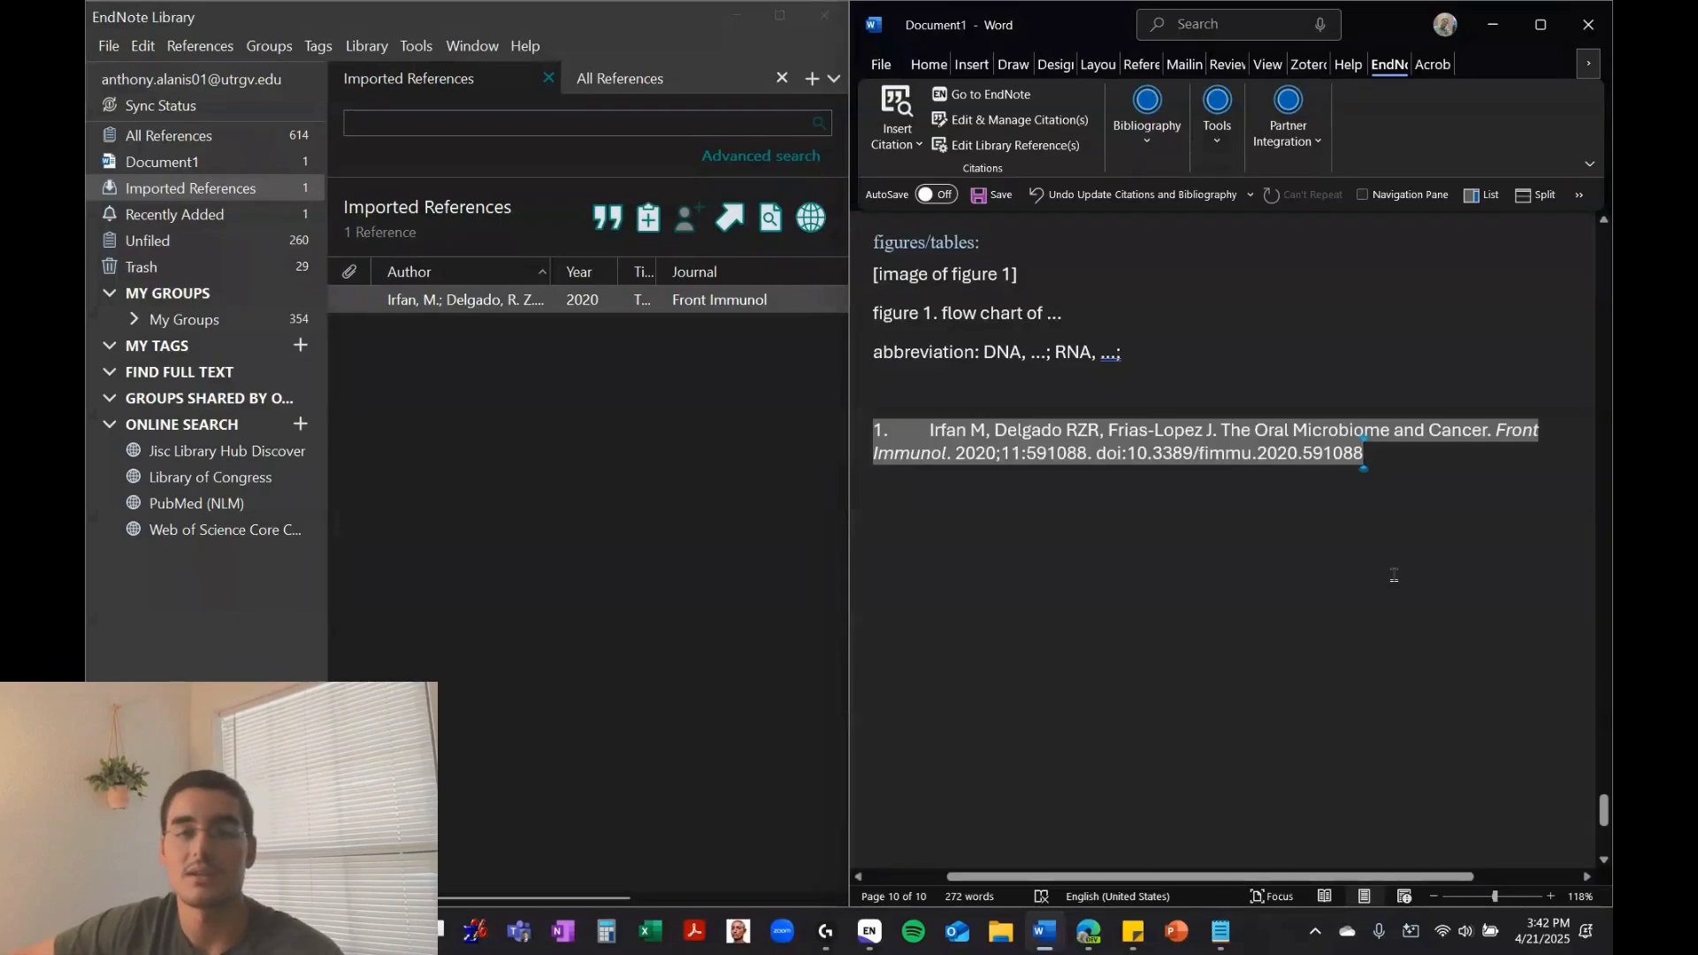
Change the EndNote bibliography style to Vancouver
mouse_move(1605, 821)
left_mouse_down()
mouse_move(1605, 380)
mouse_move(1606, 805)
left_mouse_up()
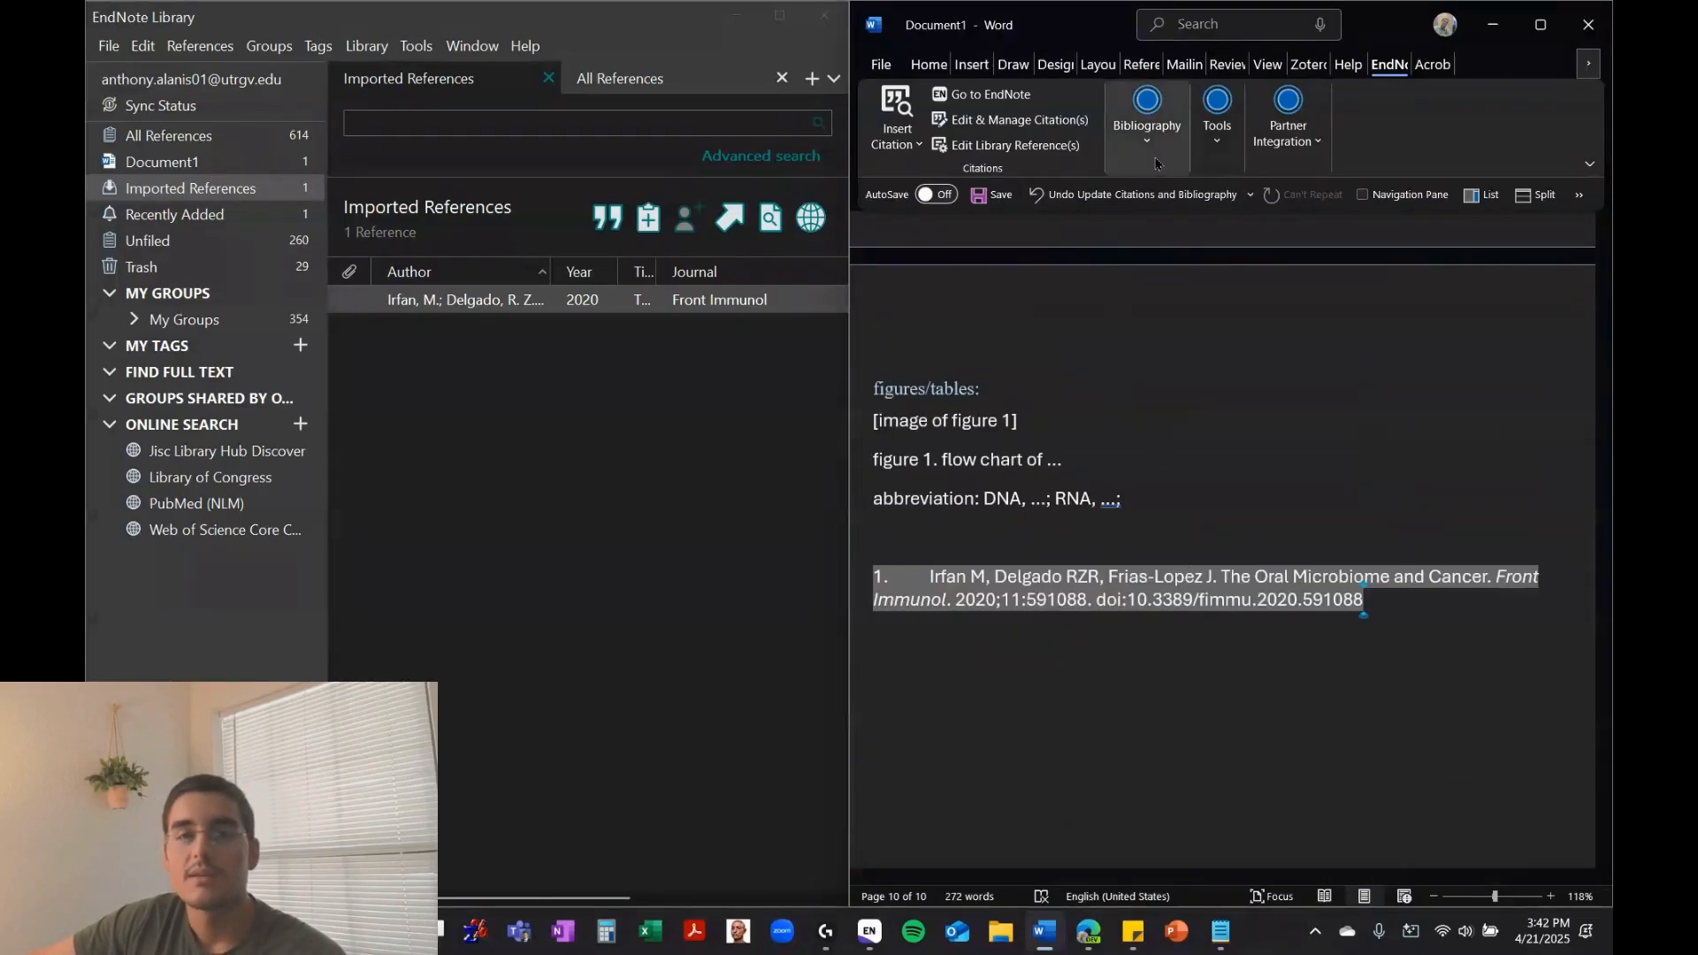
left_click(1148, 120)
left_click(1172, 190)
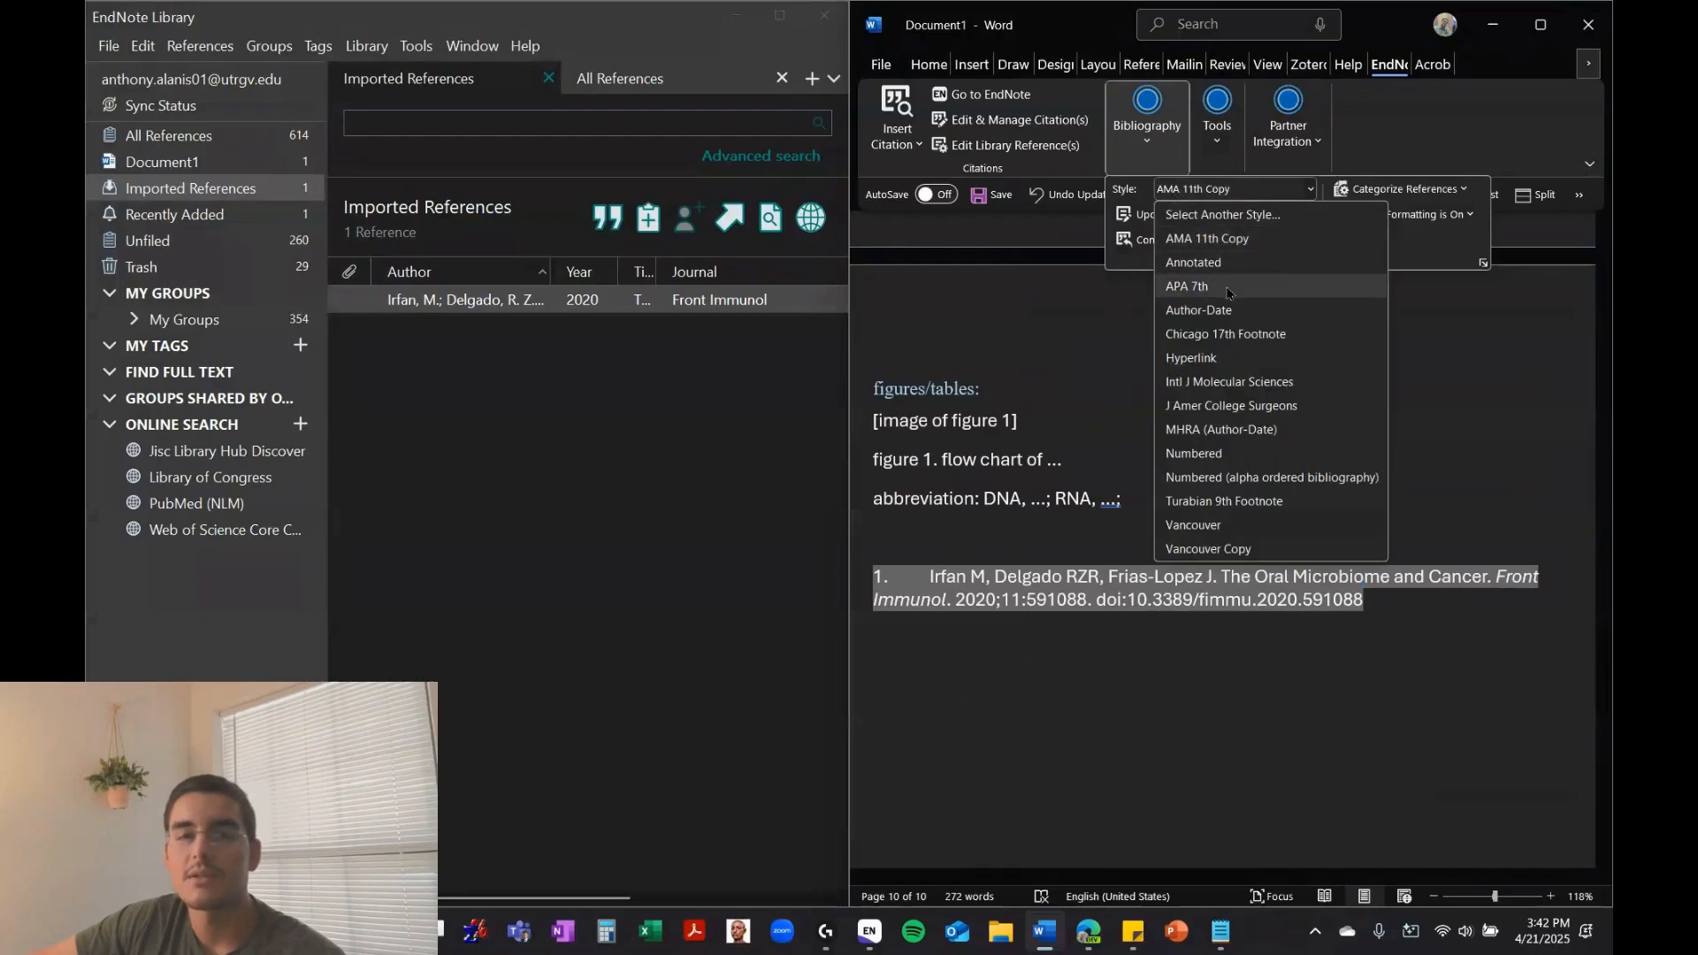
left_click(1225, 527)
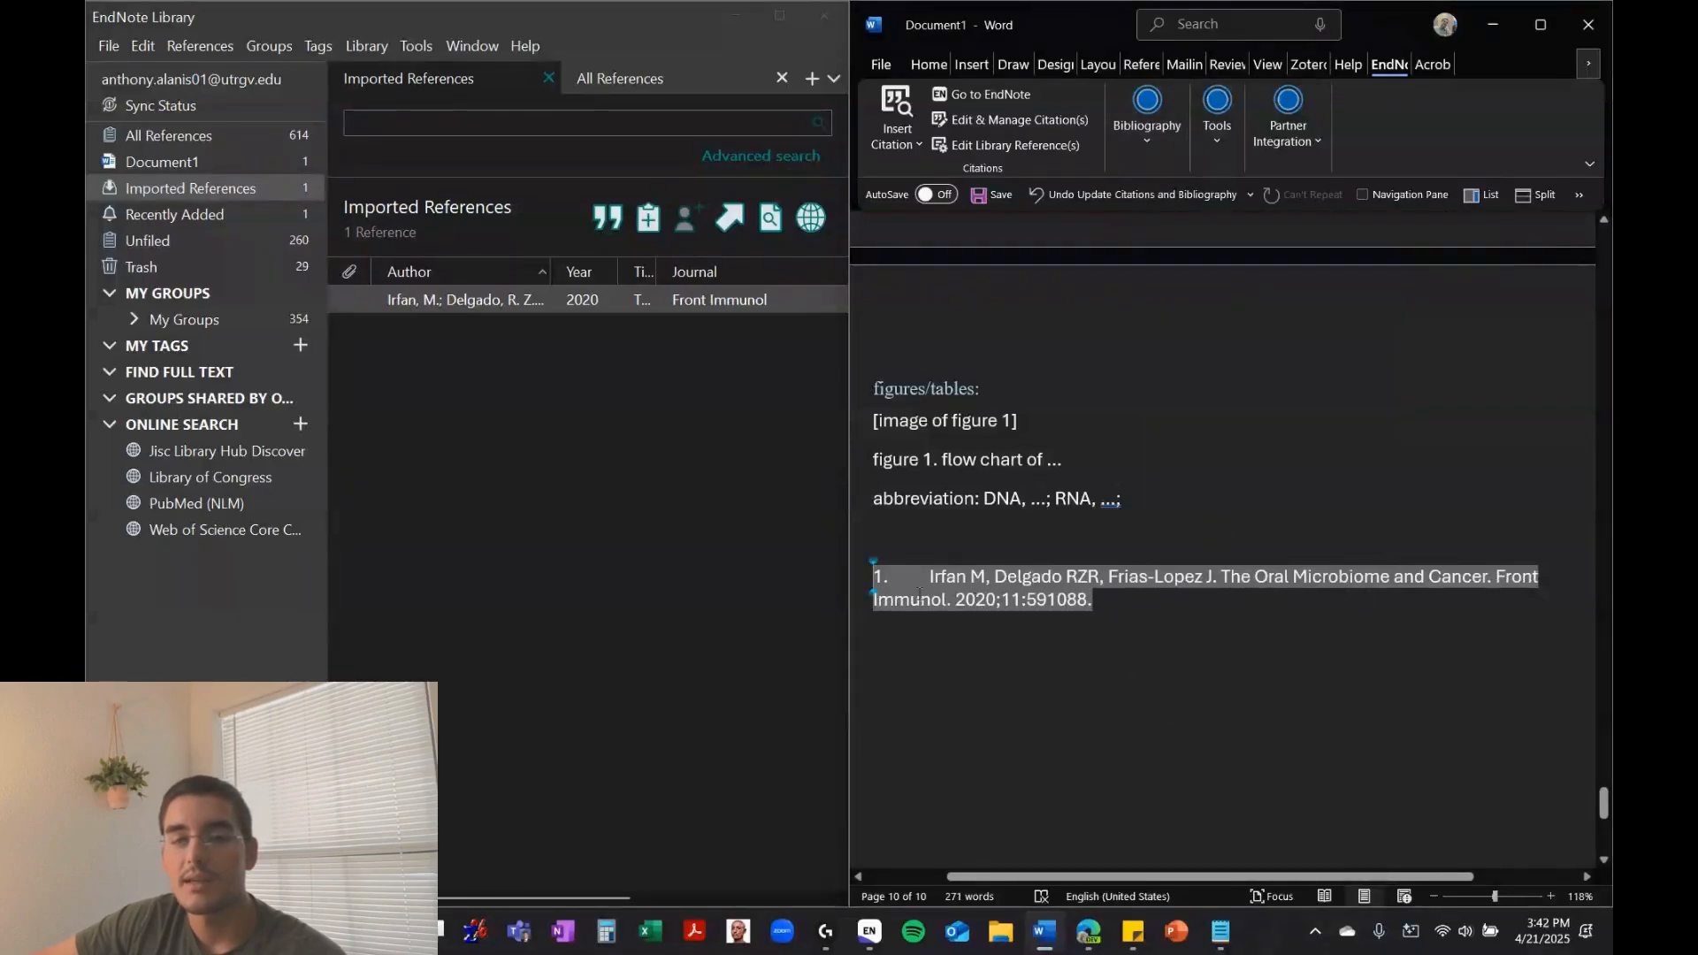
Go to the in-text citation in the history of radiotherapy section and set the bibliography style back to AMA 11th Copy
left_click_drag(1604, 803, 1610, 356)
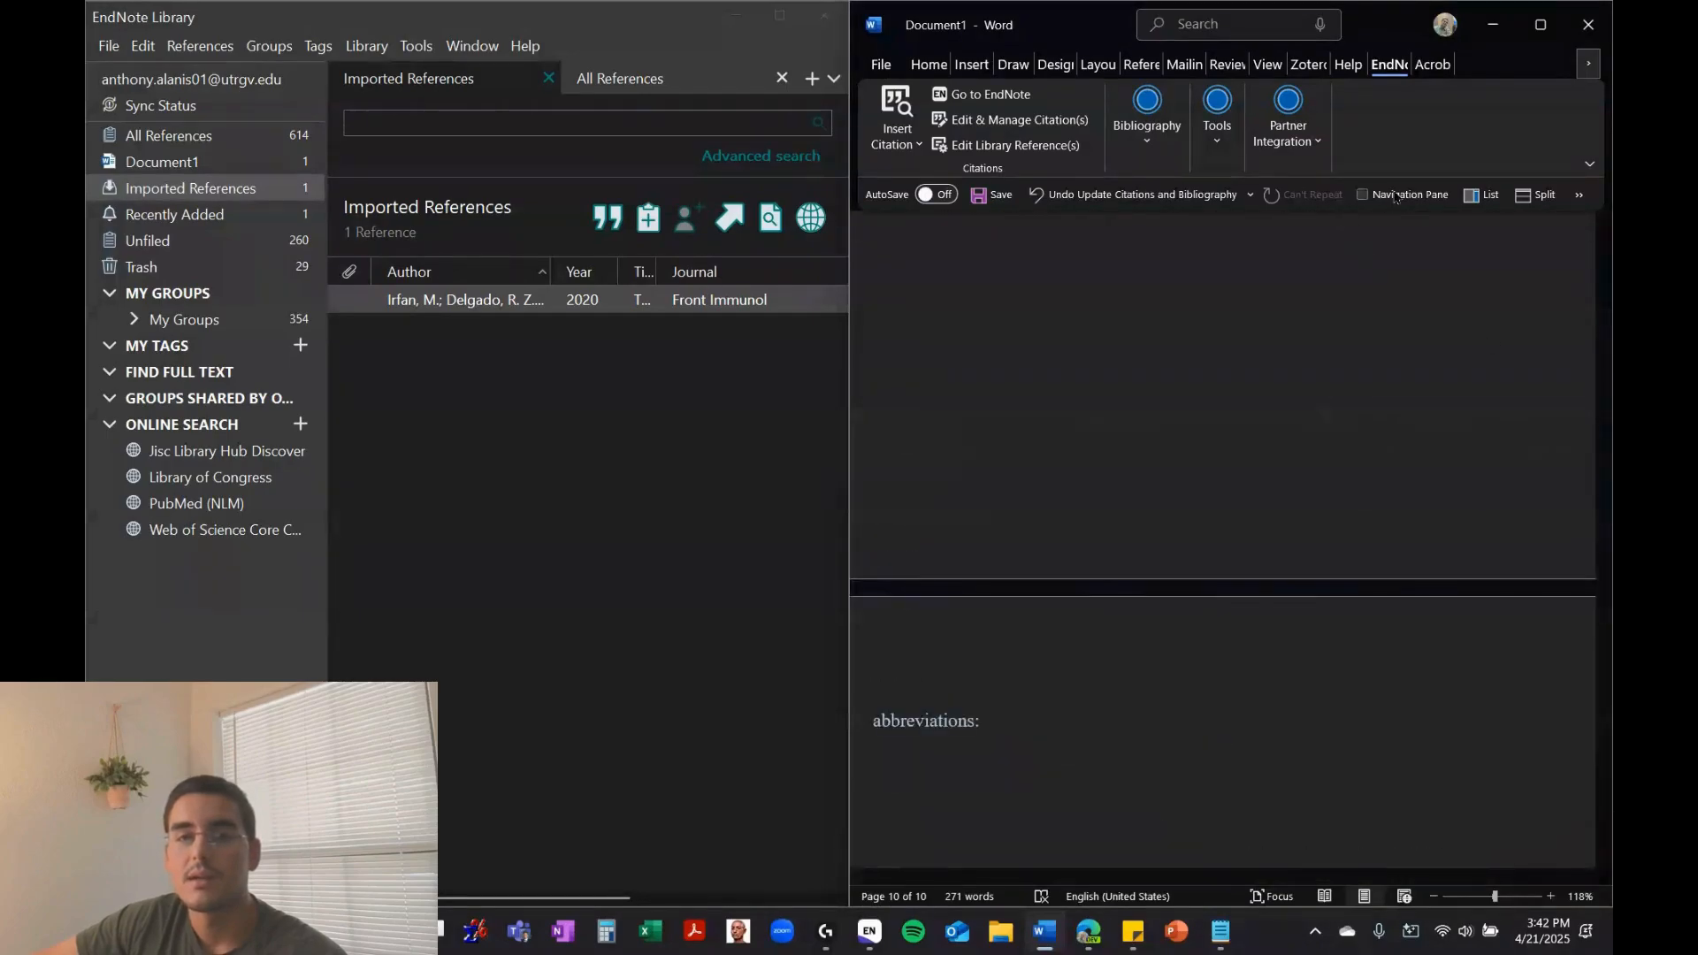
left_click(1363, 195)
left_click(992, 413)
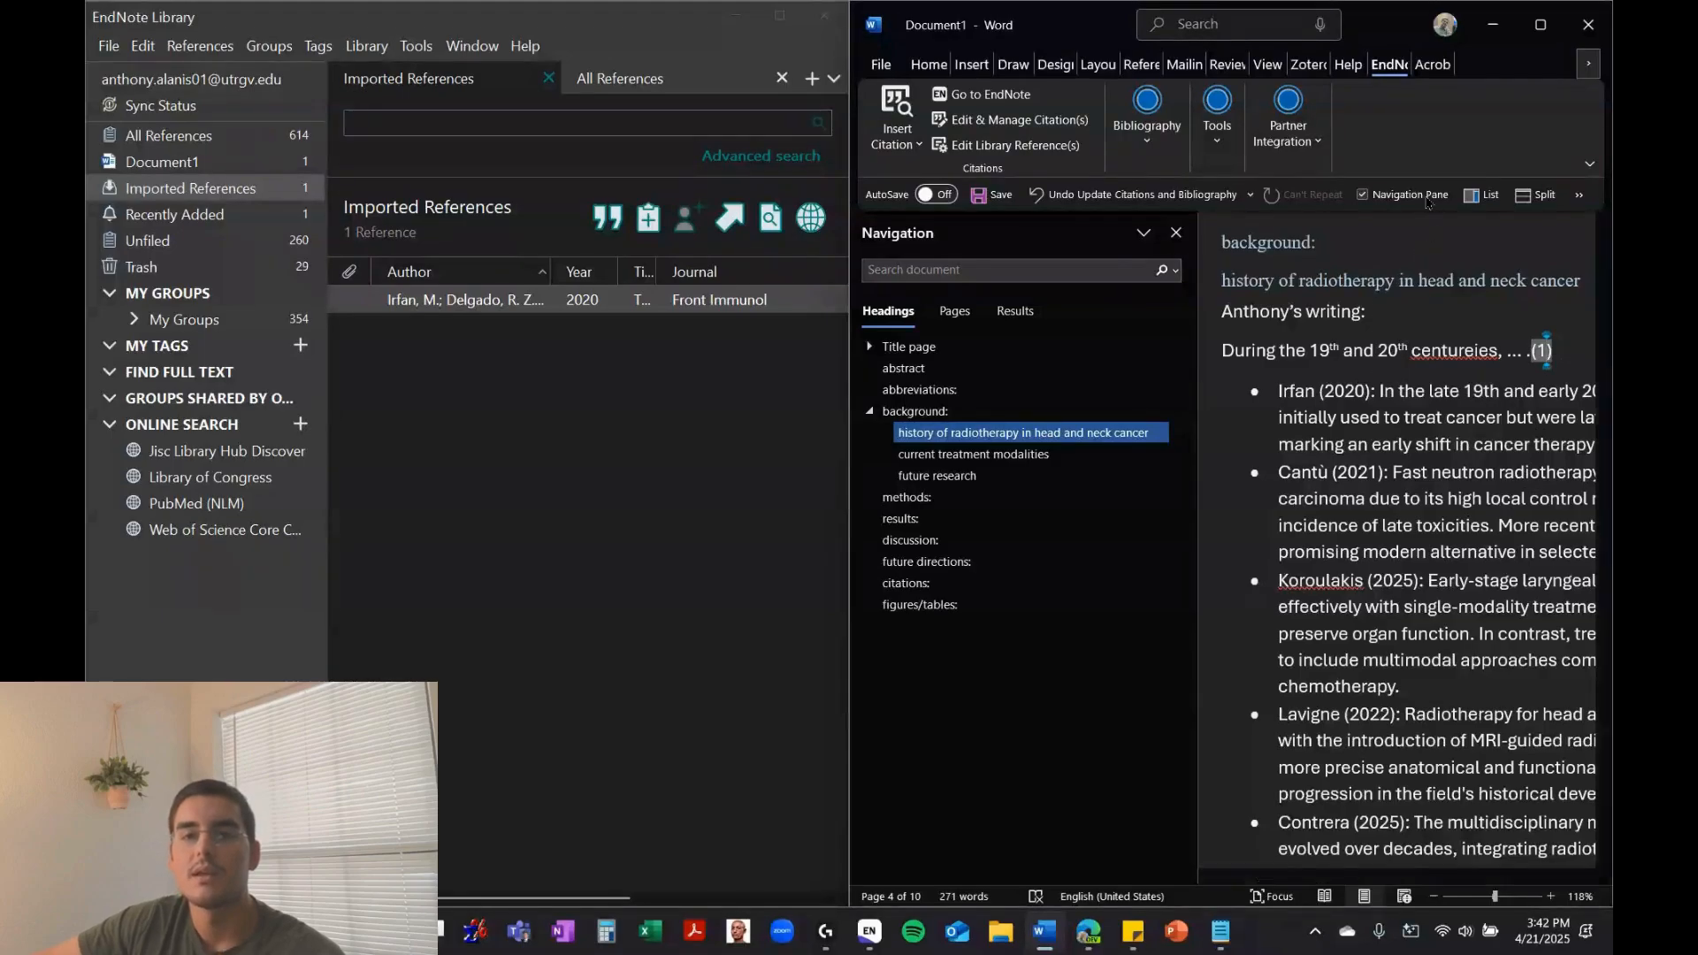
left_click(1363, 194)
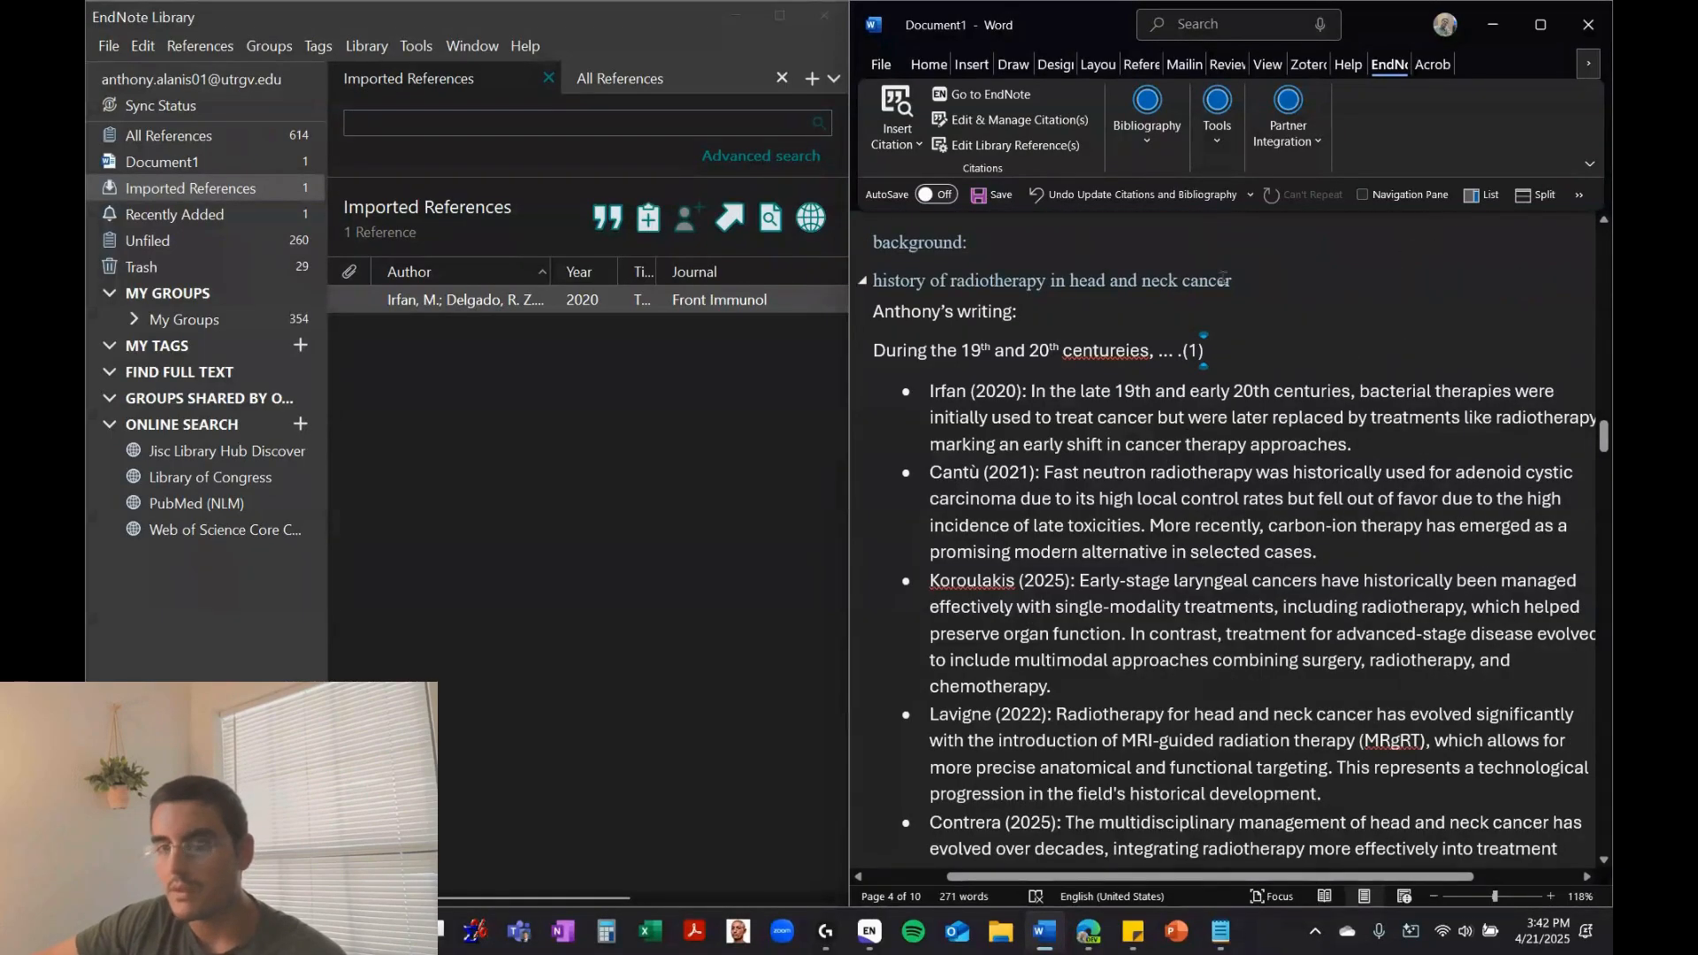
left_click(1147, 126)
left_click(1195, 190)
left_click(1202, 235)
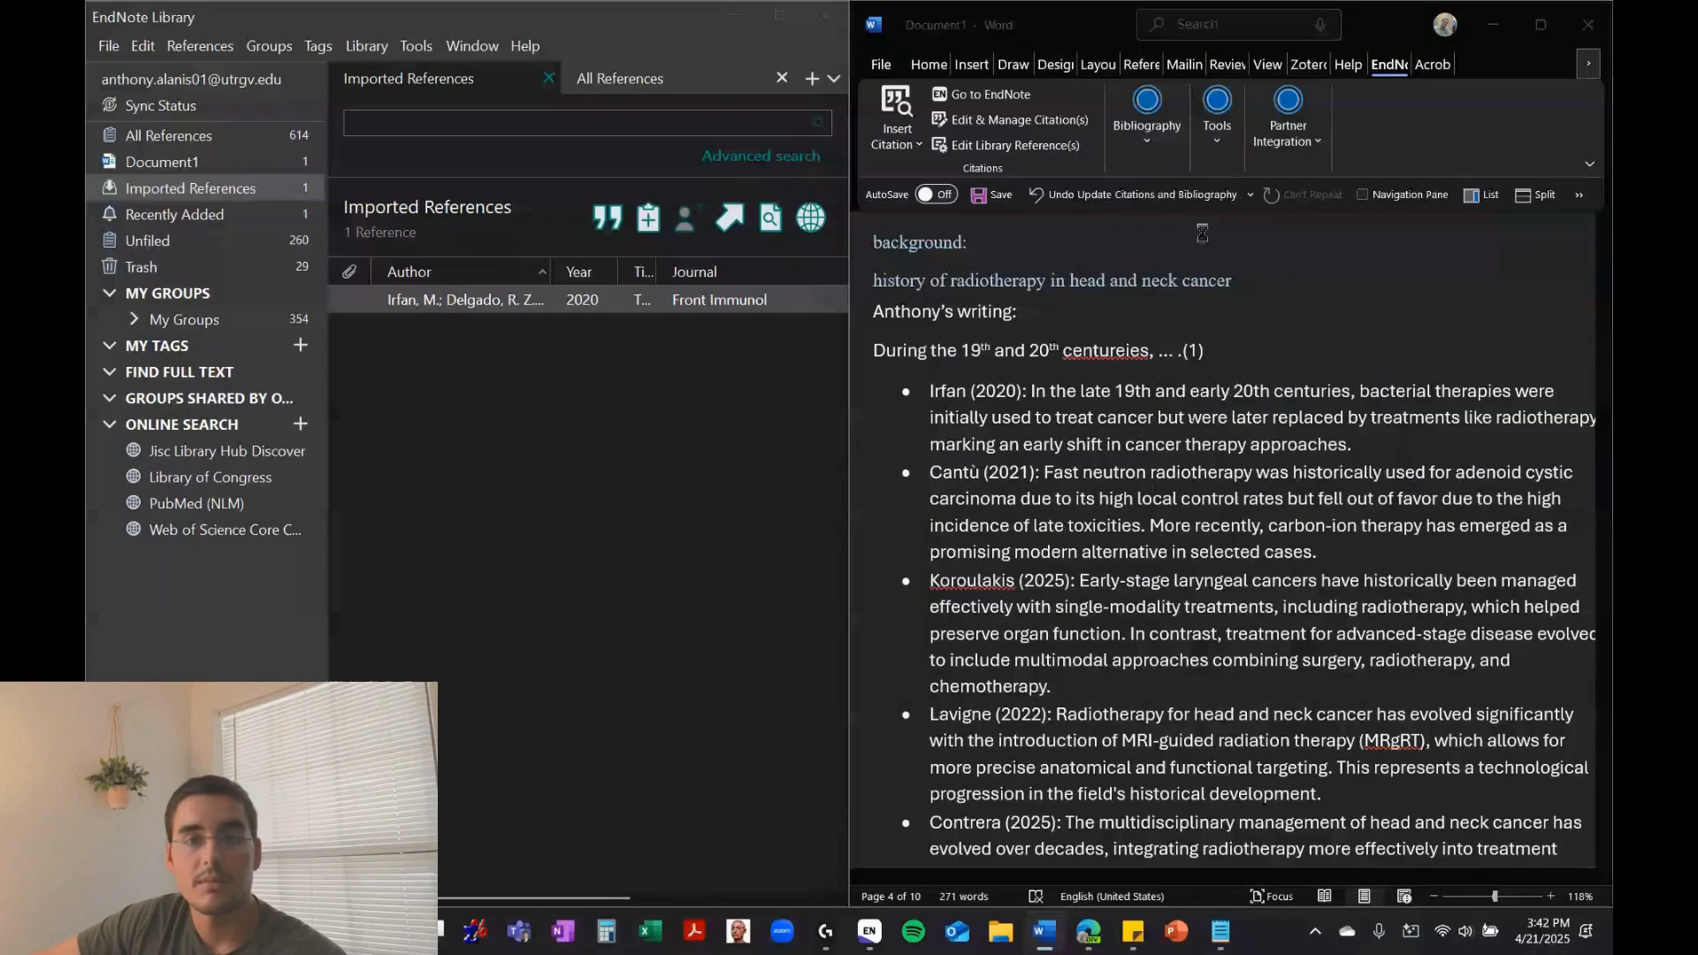
key("Up")
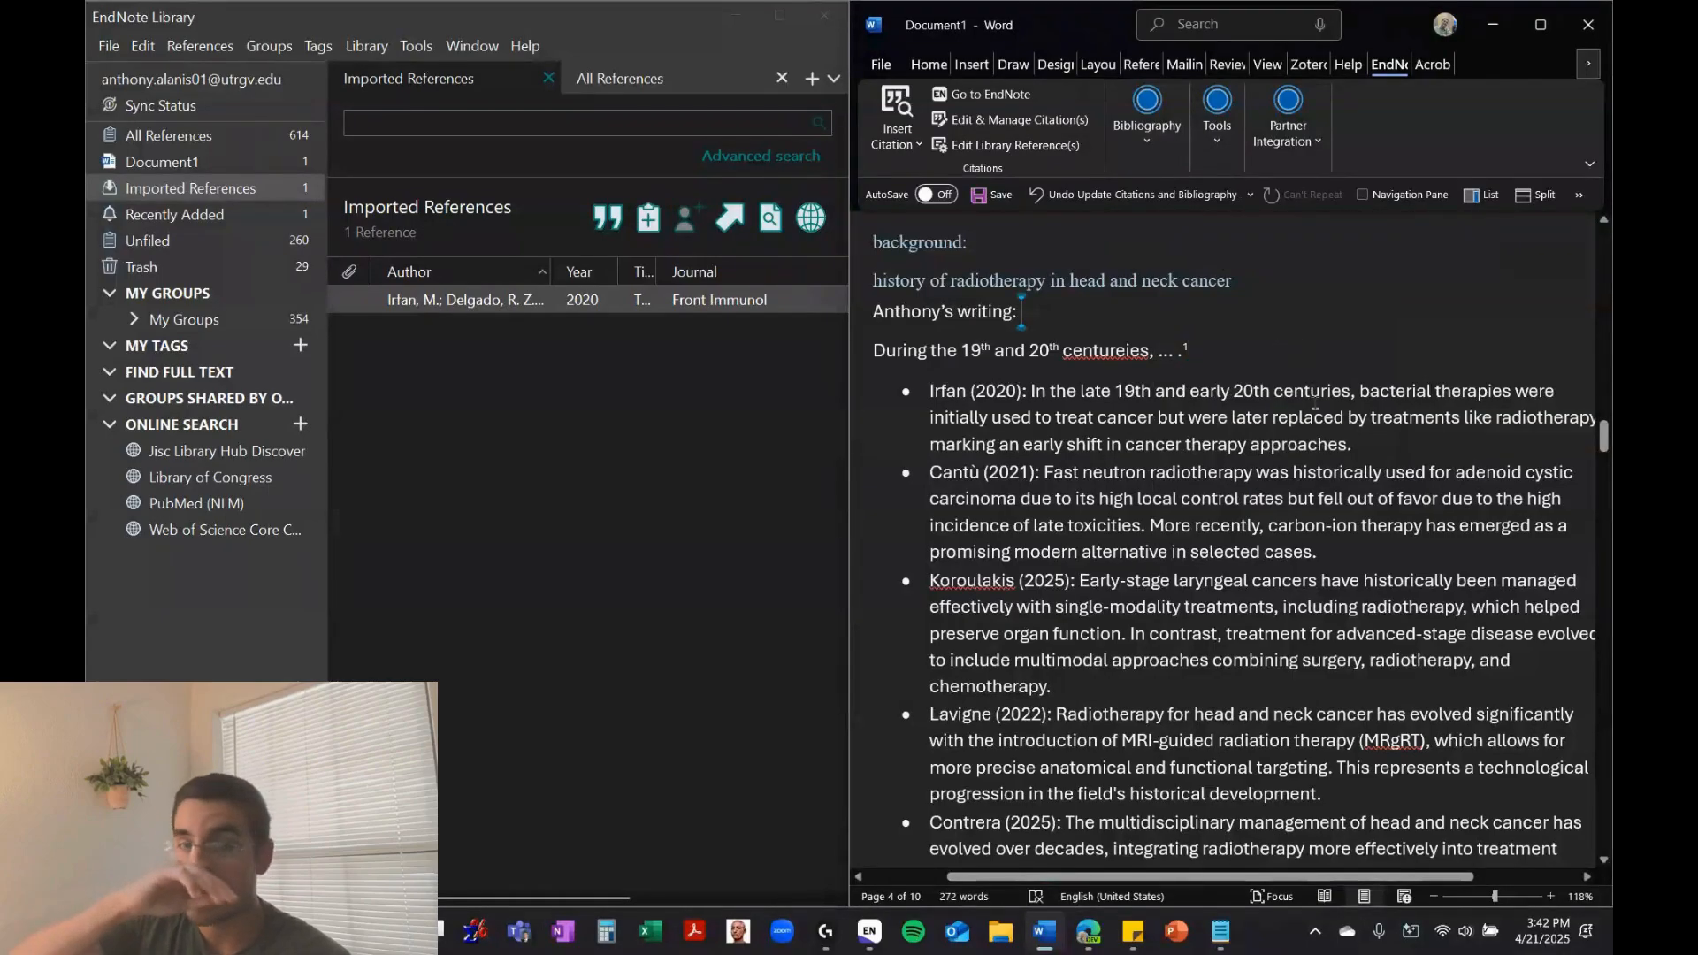
Minimize EndNote and place the Edge window with the PubMed article beside the Word document
left_click(736, 15)
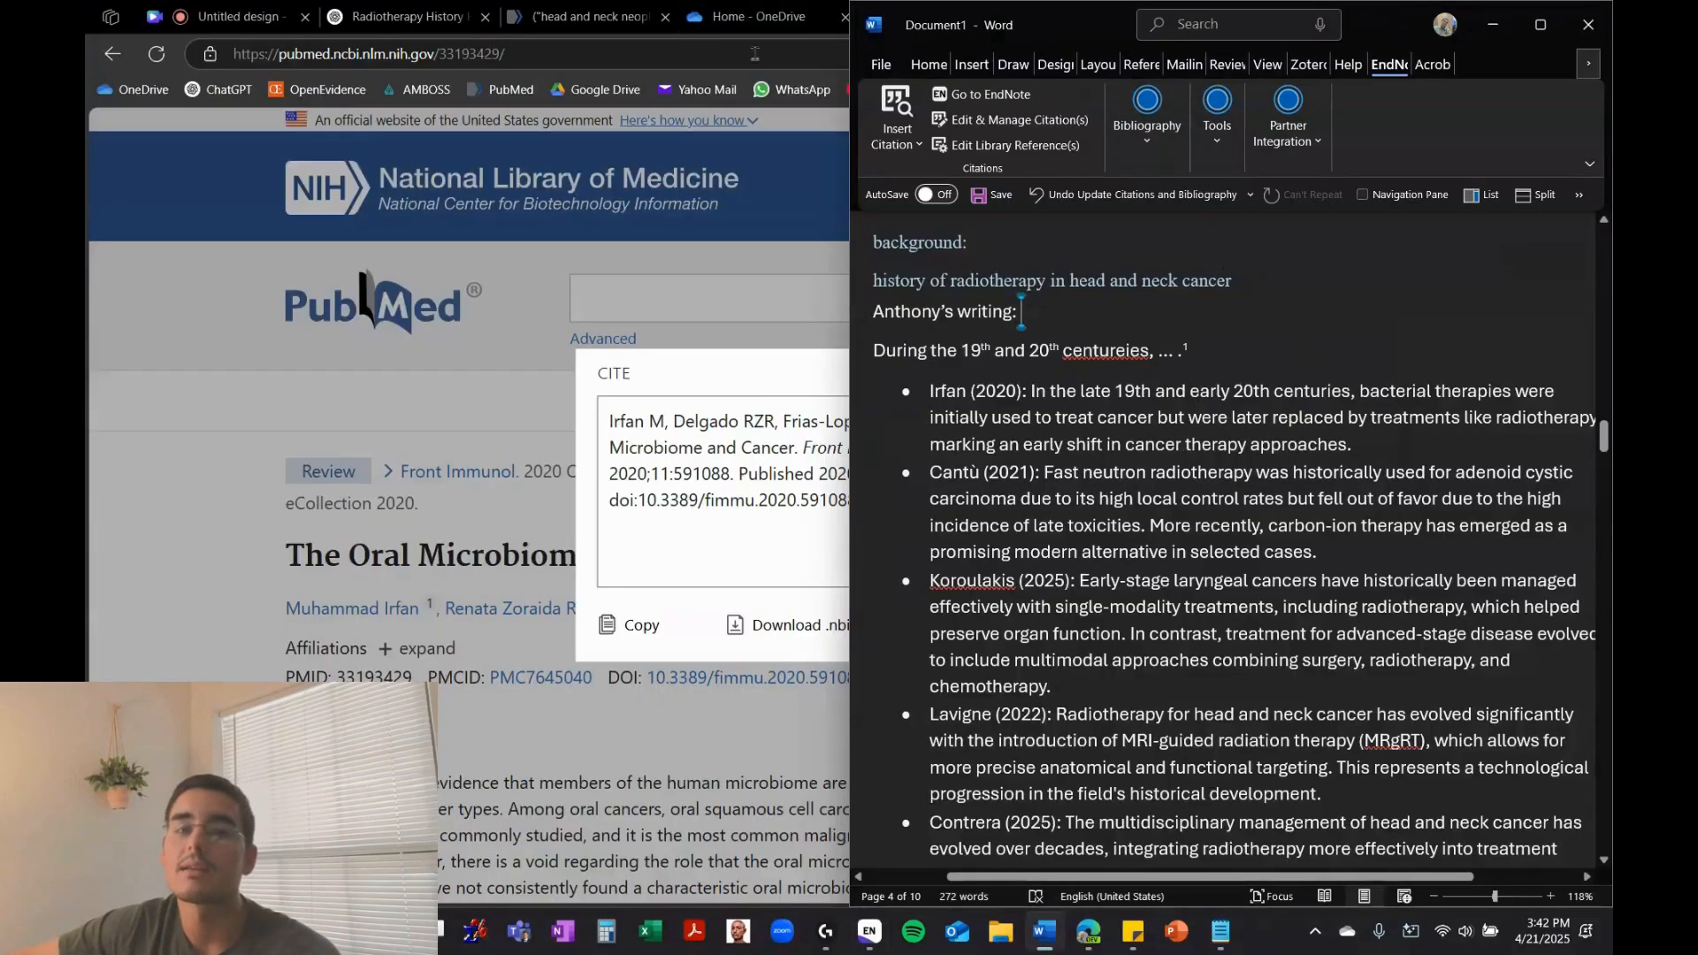
left_click(1495, 29)
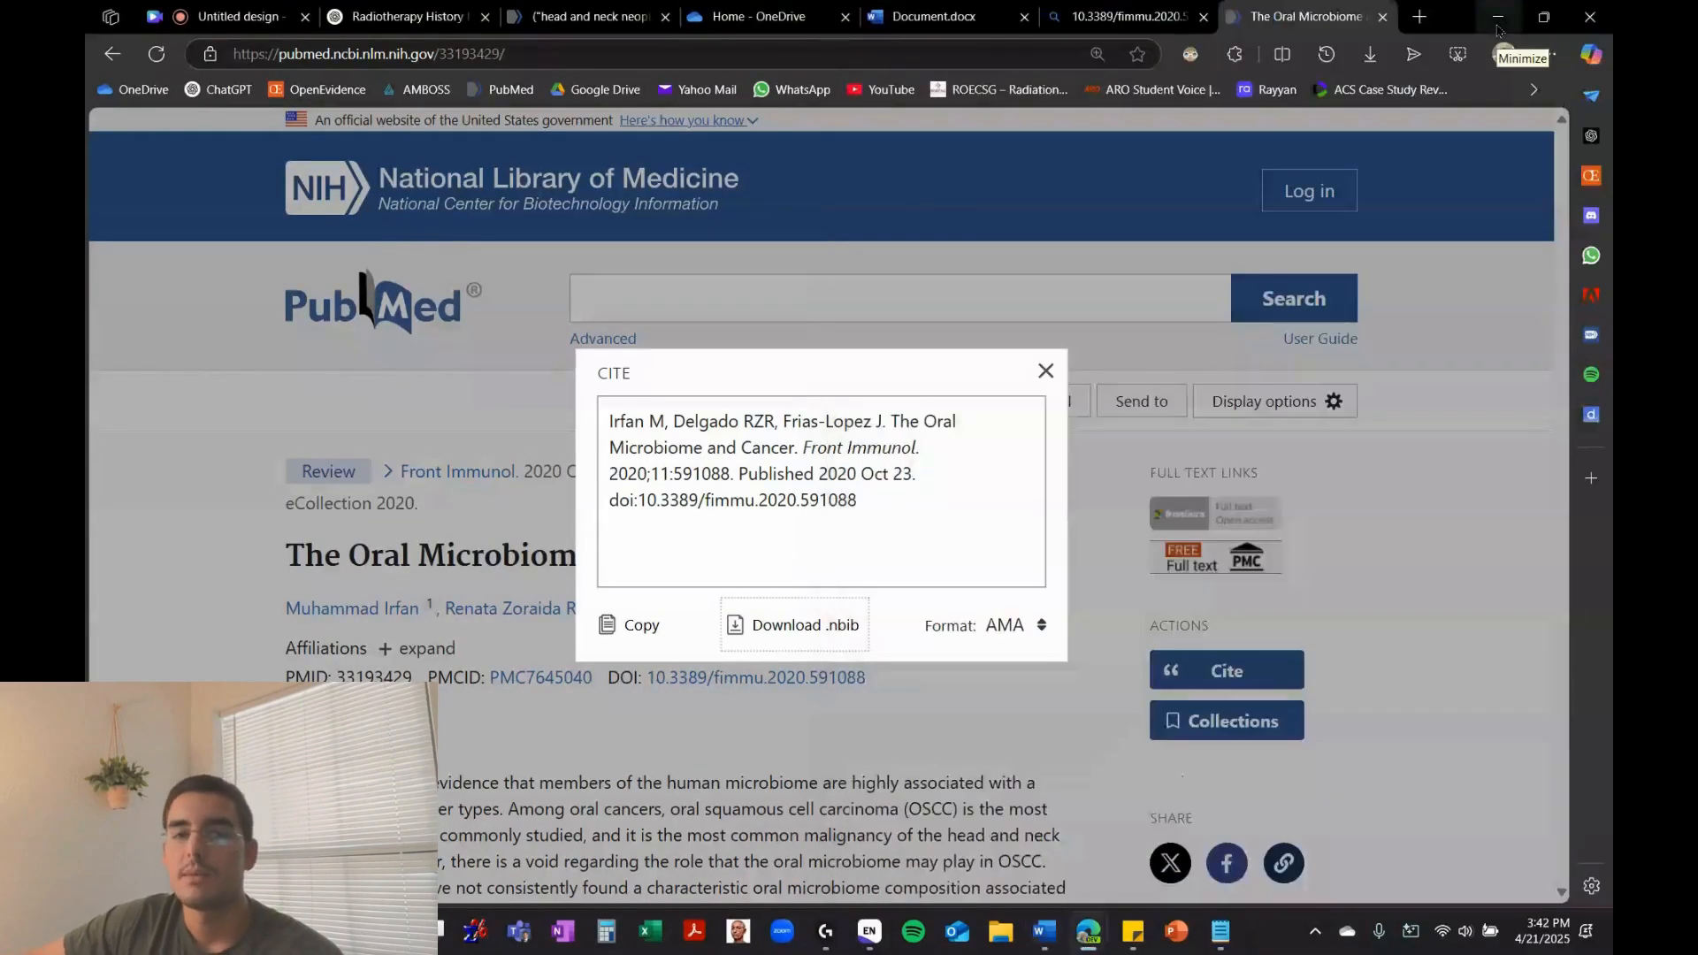
key("super+Left")
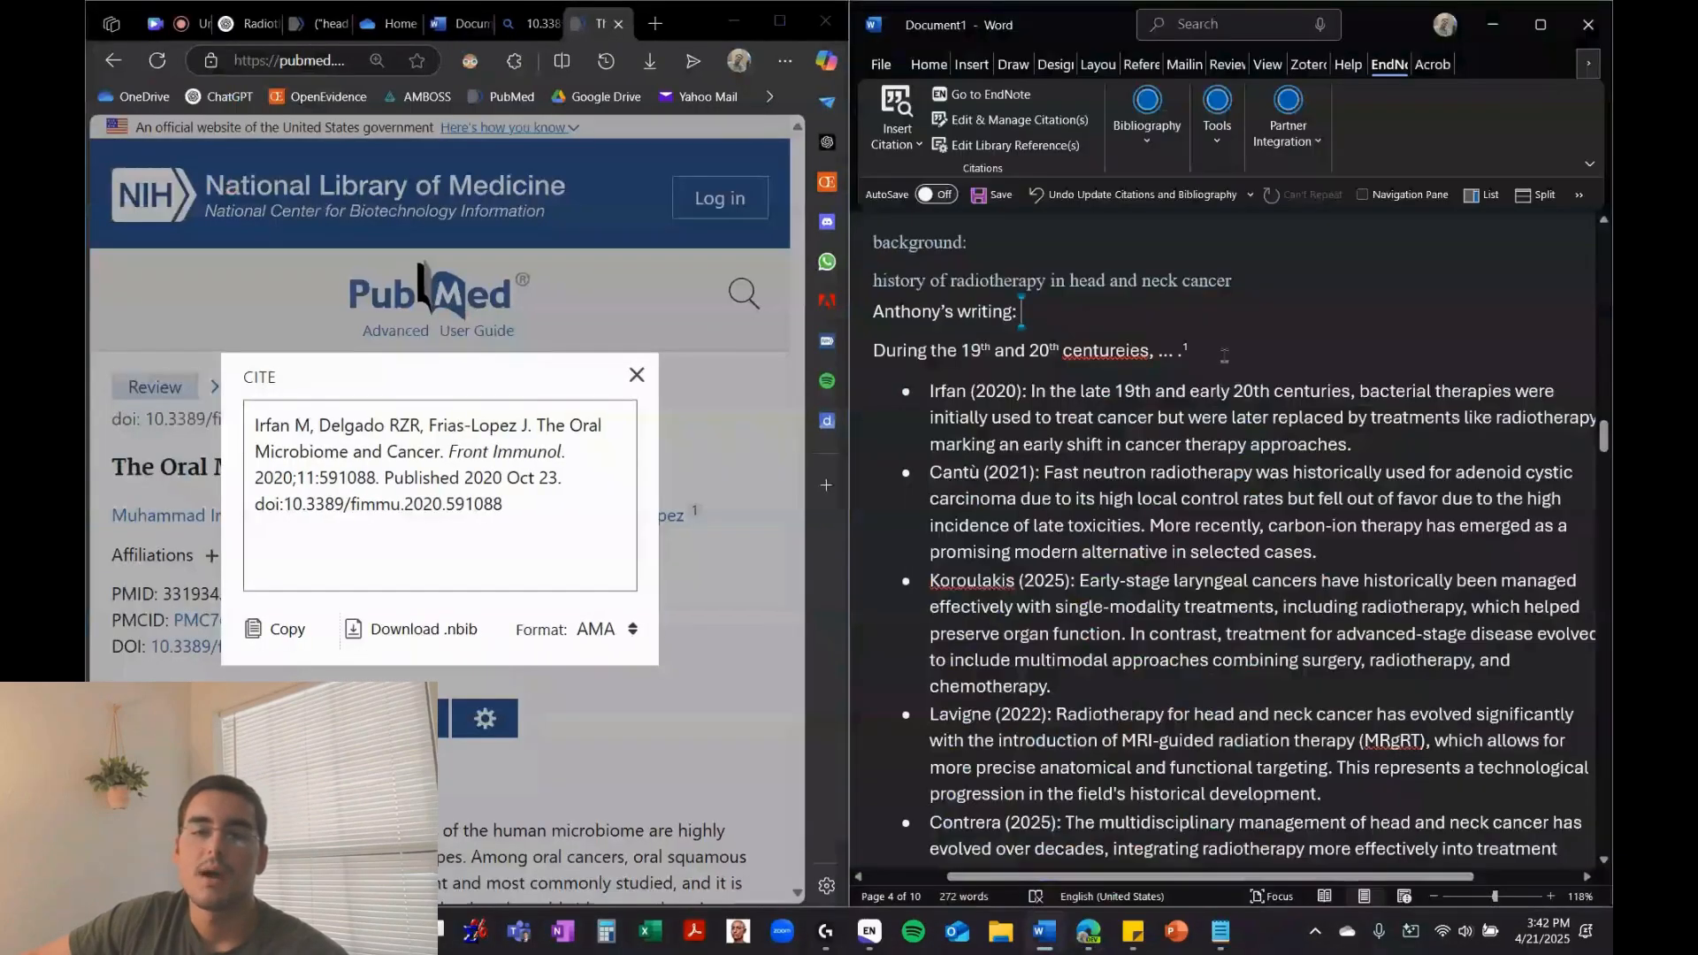
Replace the citation after the "During the 19th and 20th centureies, … ." sentence with the text "(link)"
left_click(1225, 356)
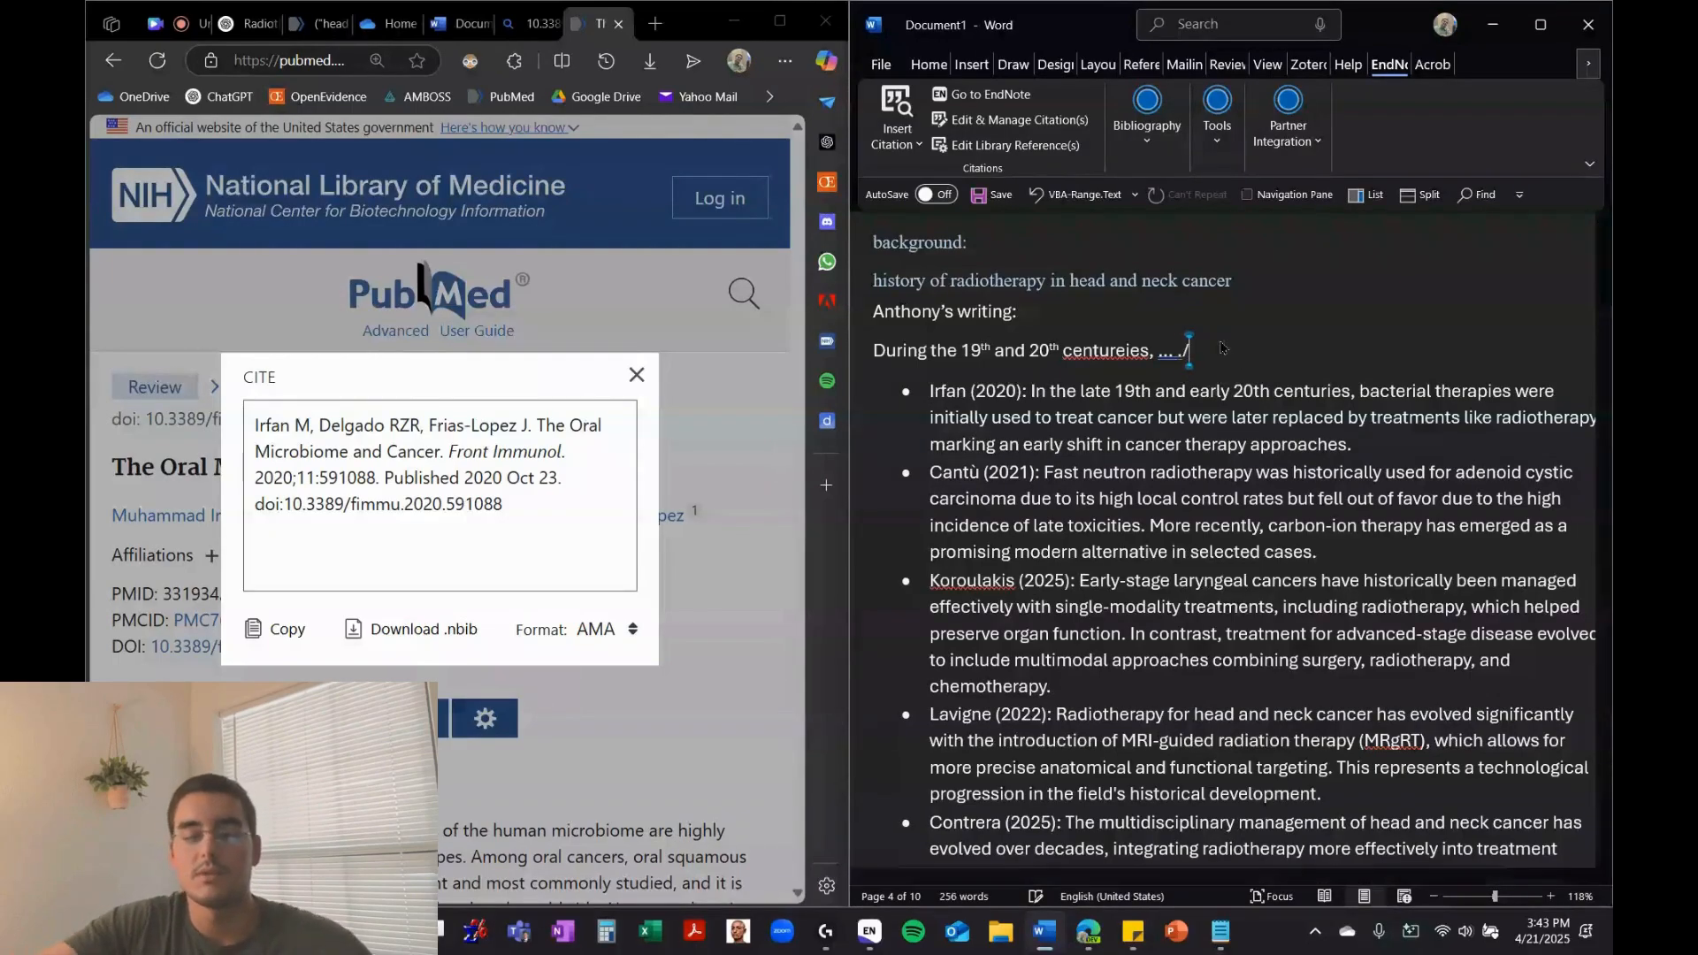
key("BackSpace")
type("(link)")
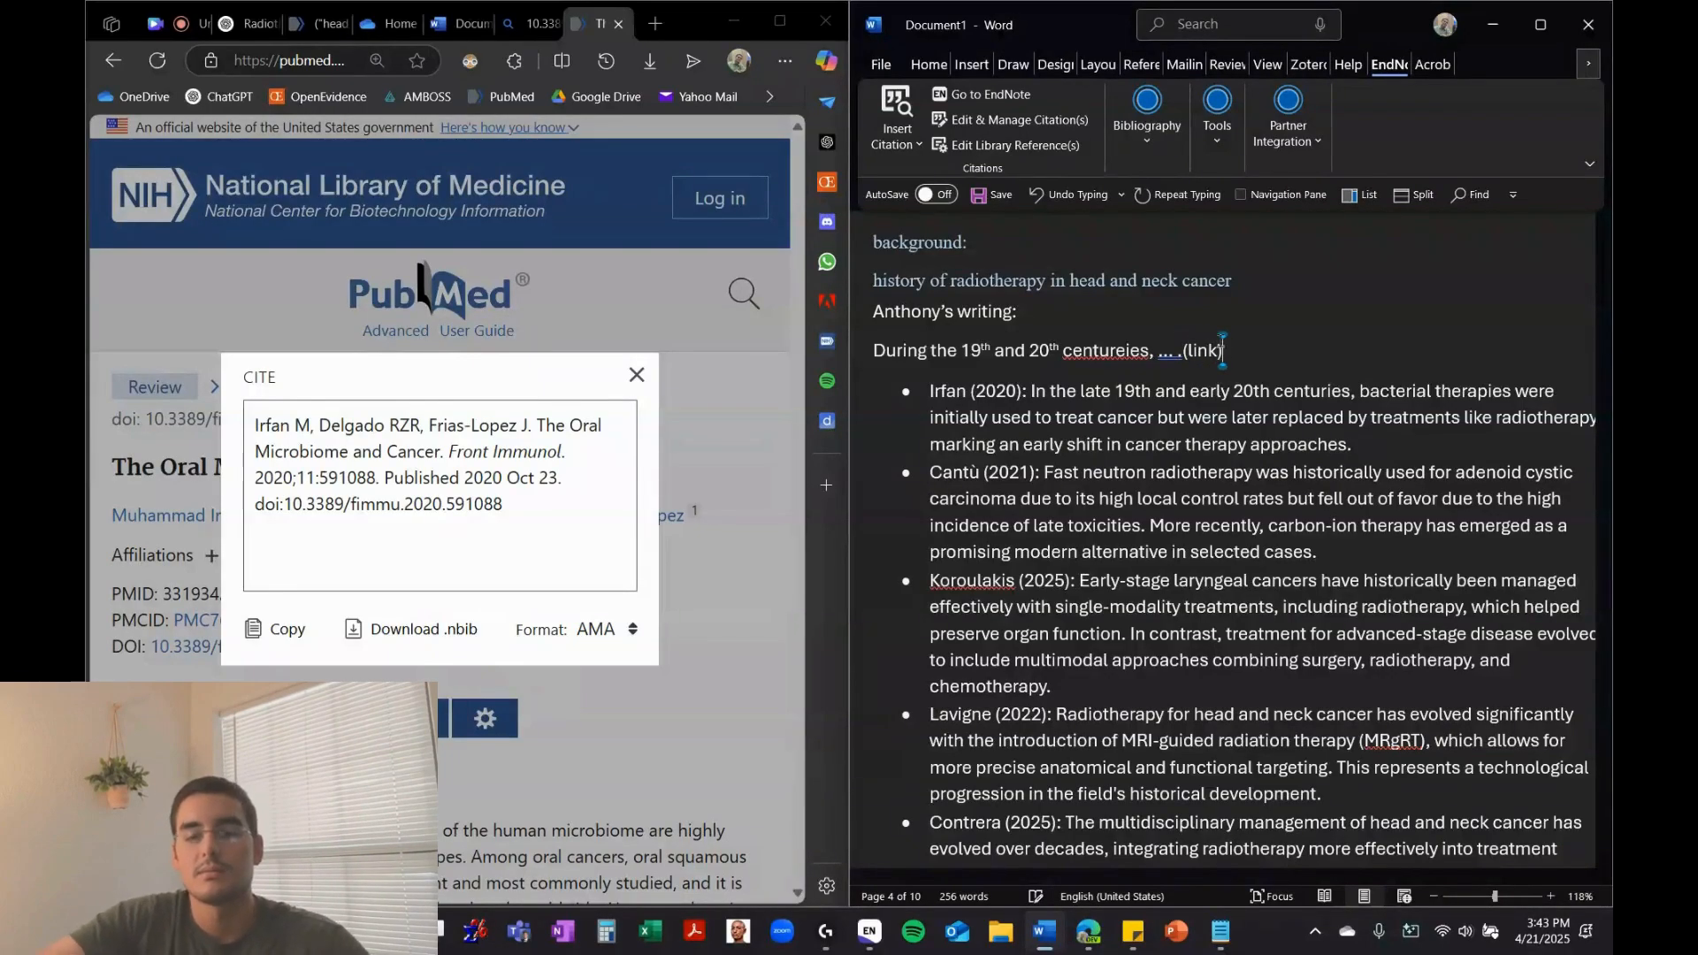
double_click(1218, 349)
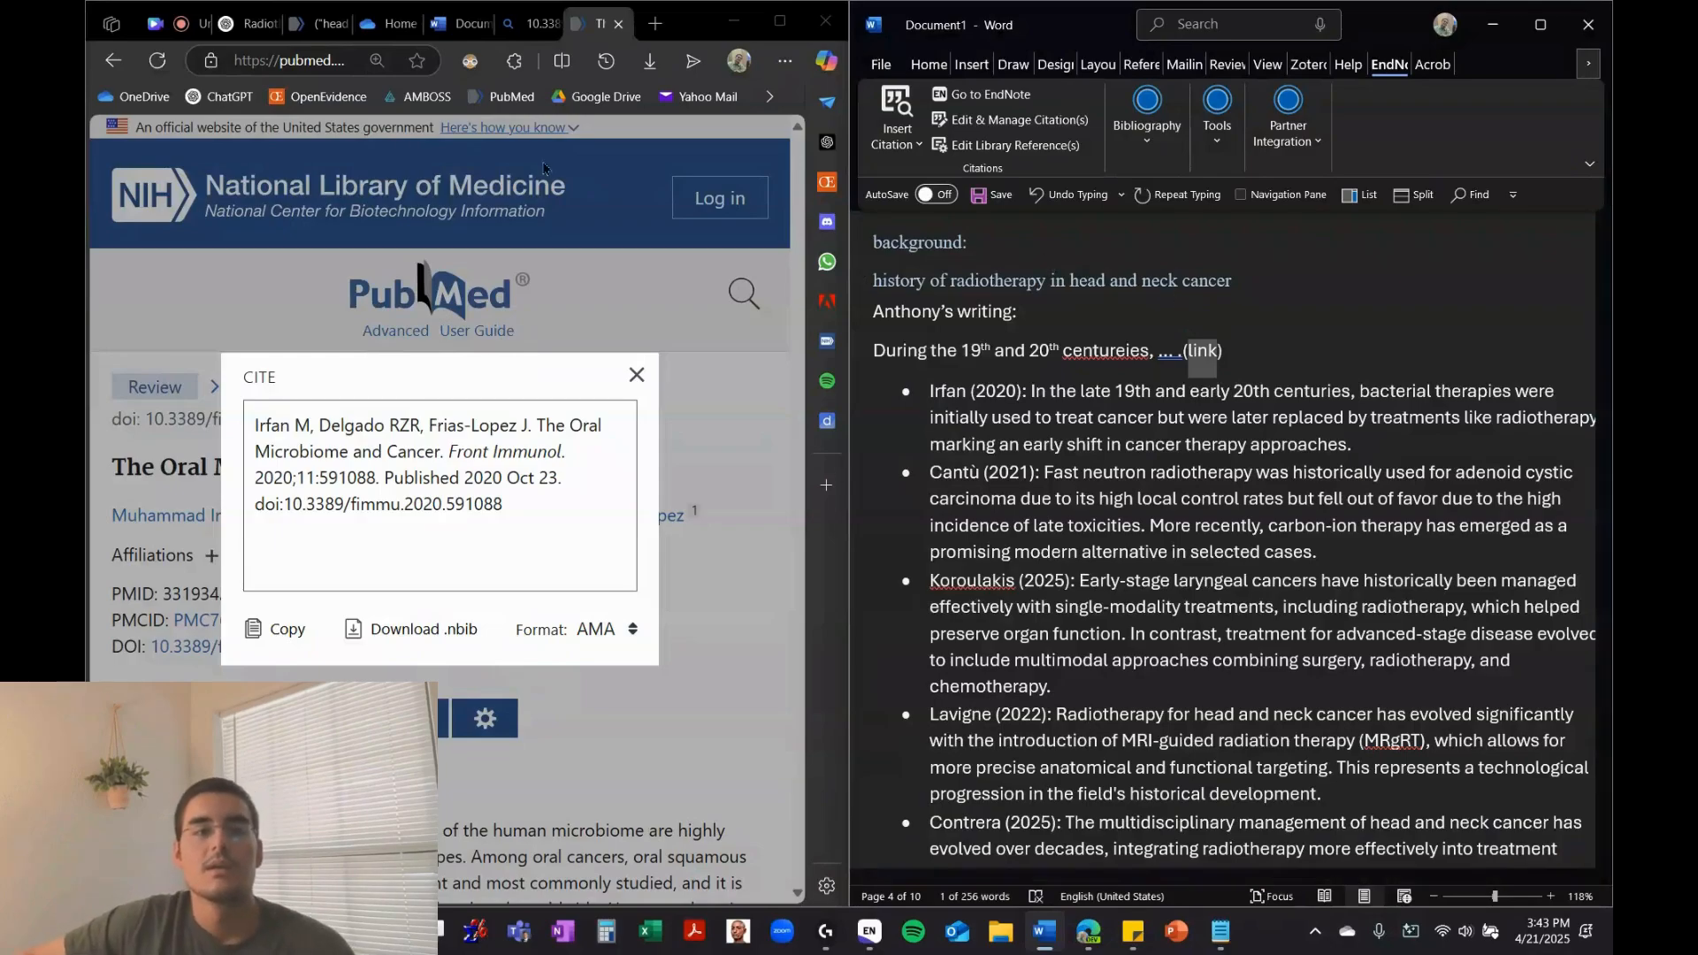
left_click(345, 60)
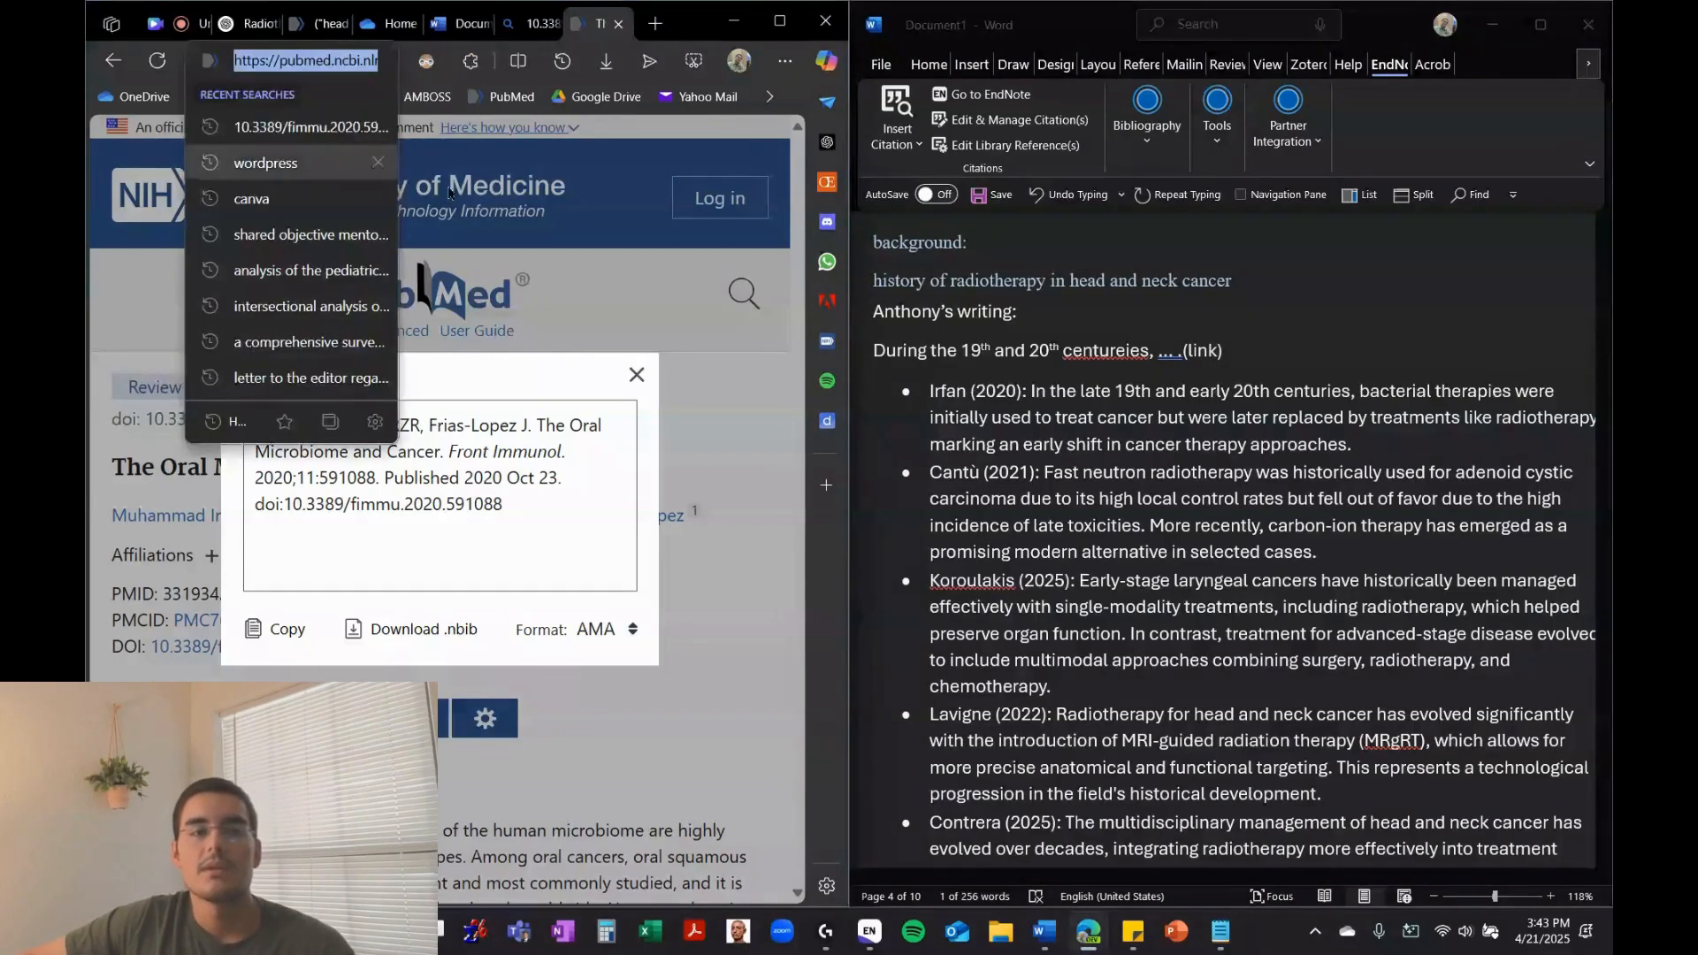
left_click(1203, 355)
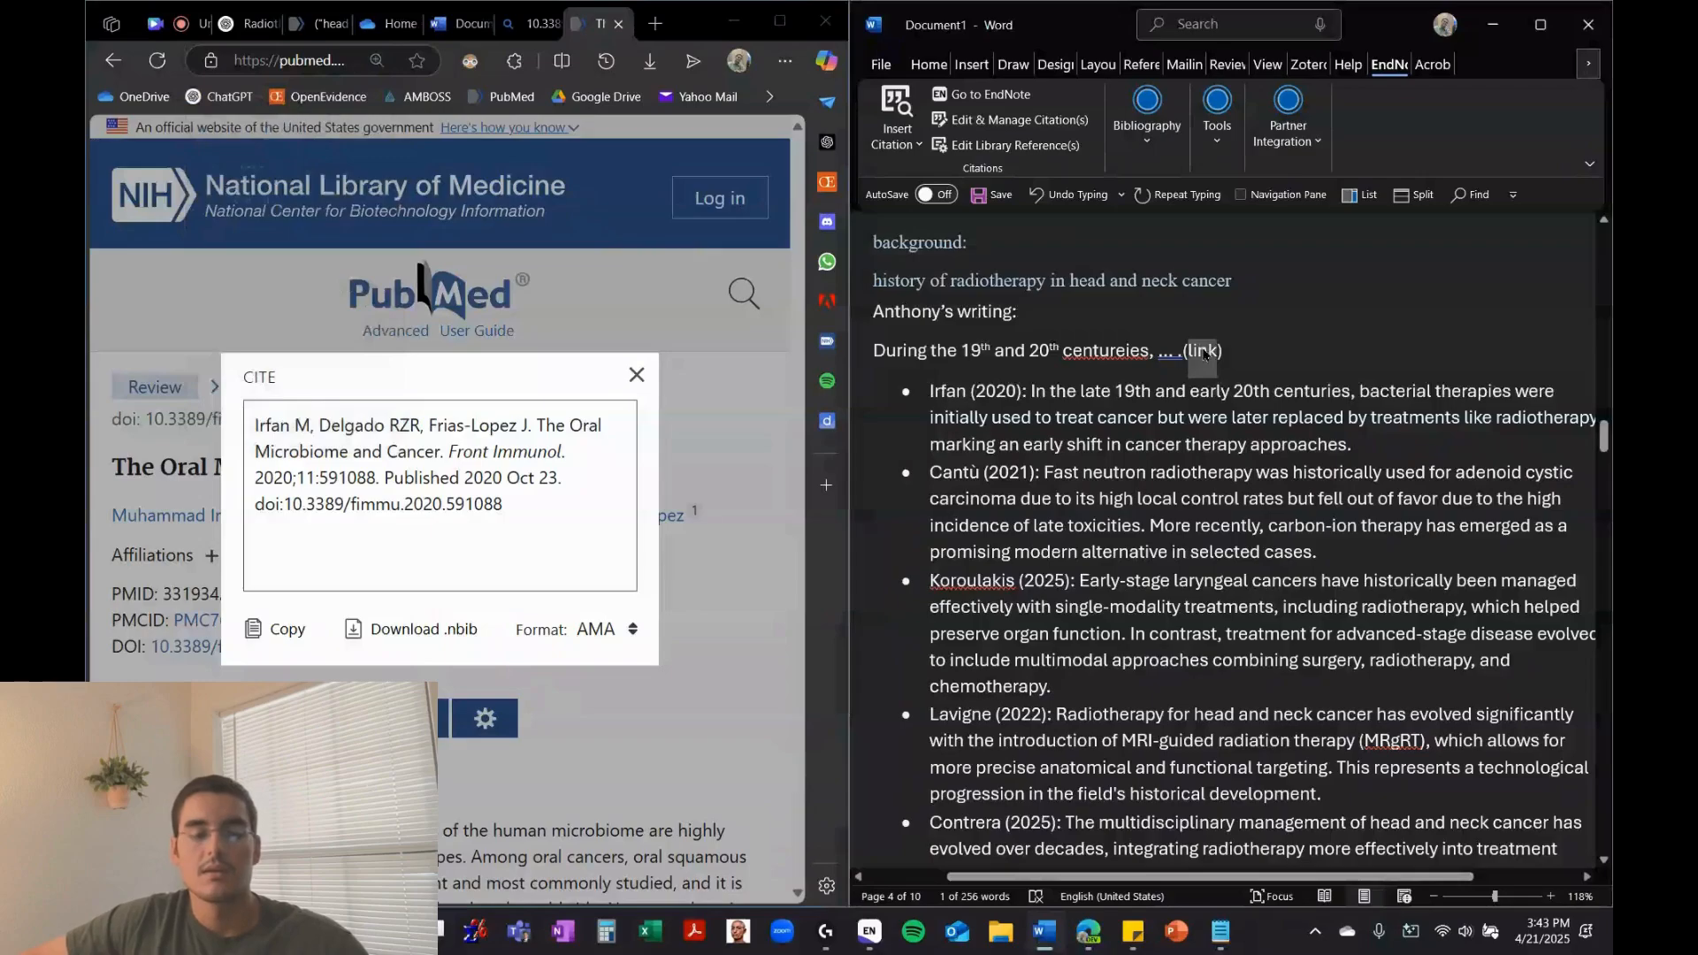
key("ctrl+k")
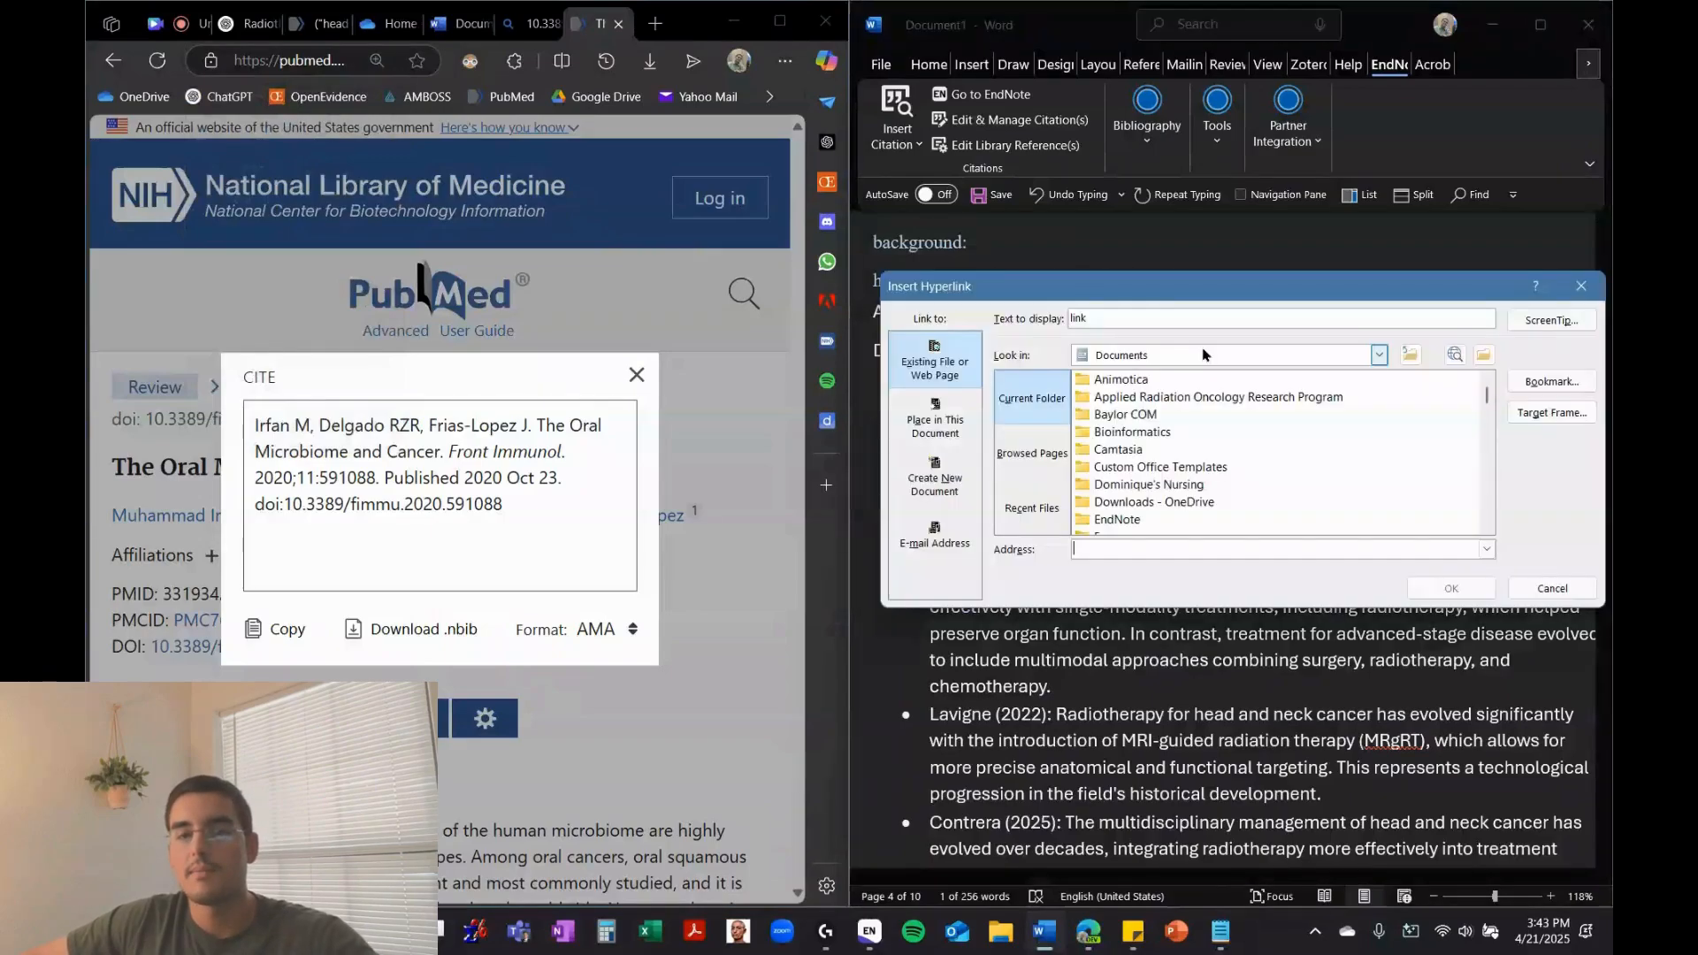
key("ctrl+v")
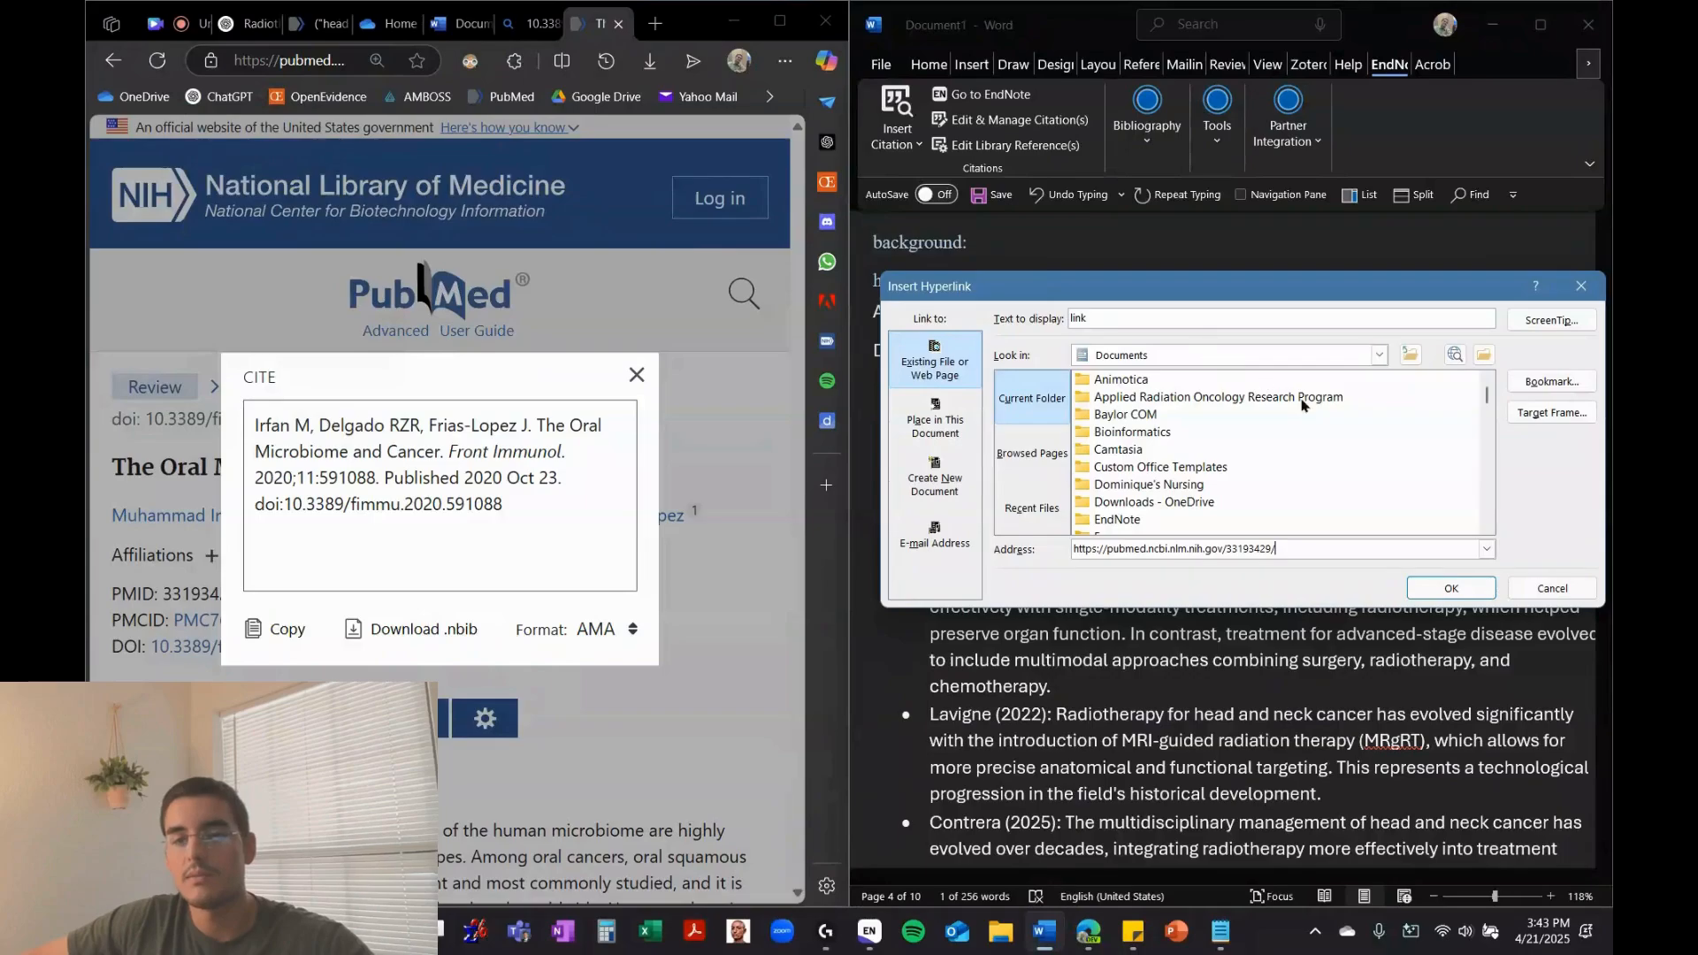
left_click(1451, 588)
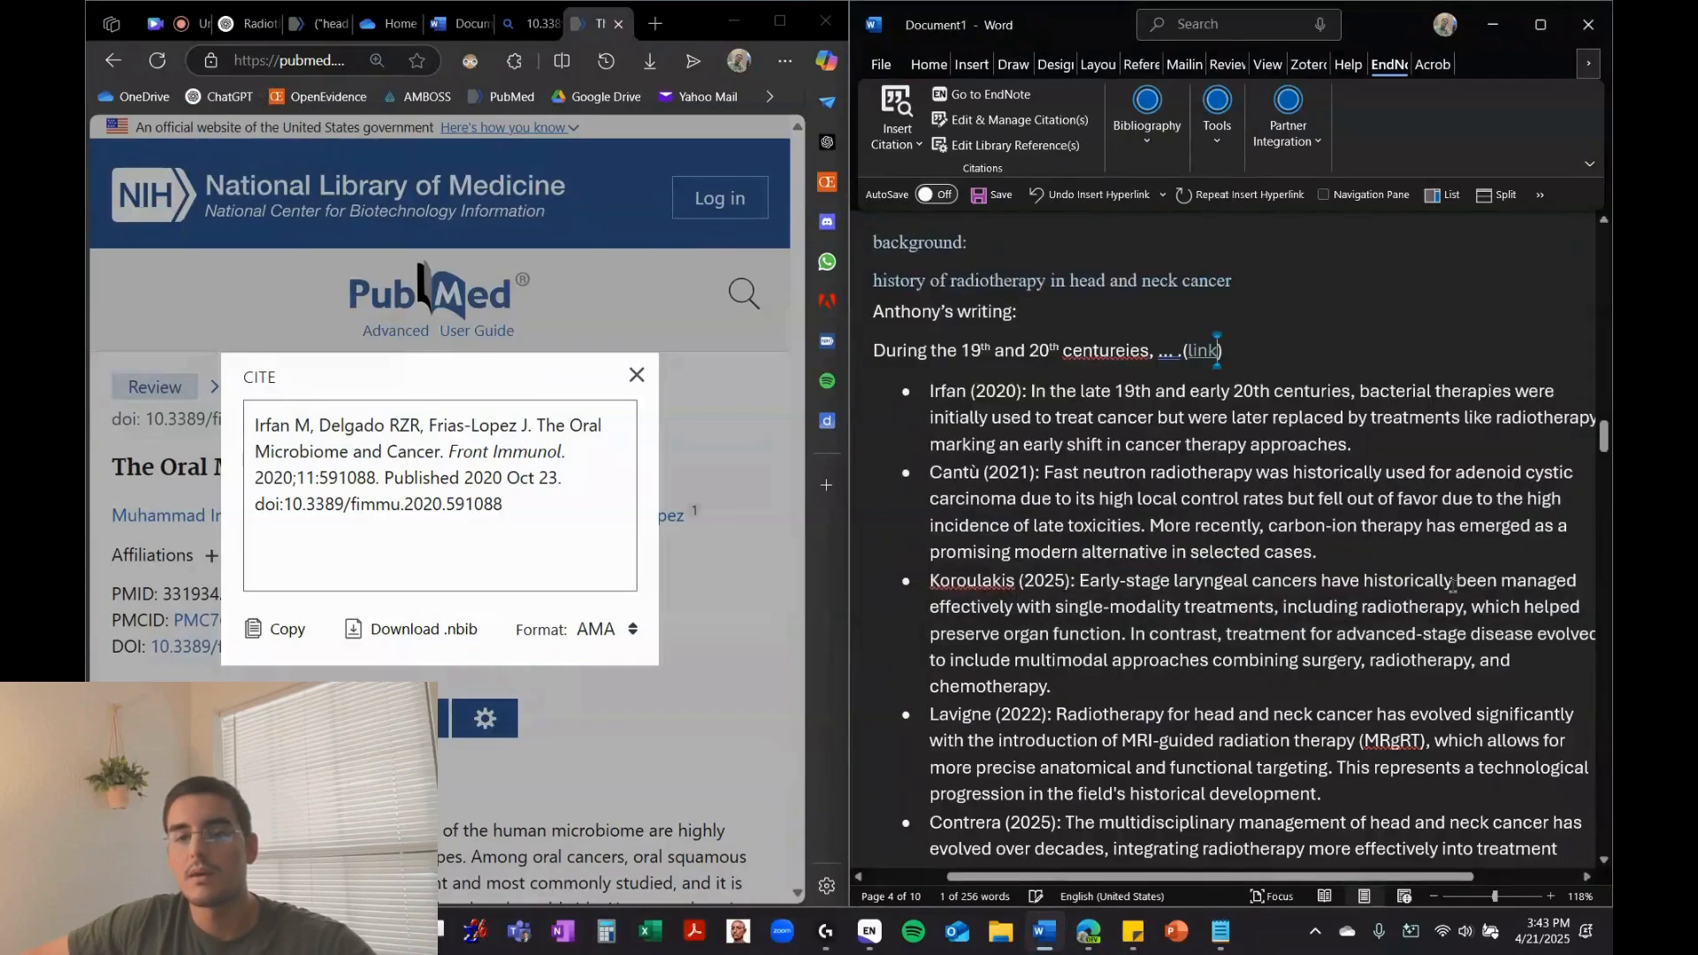
left_click(1322, 361)
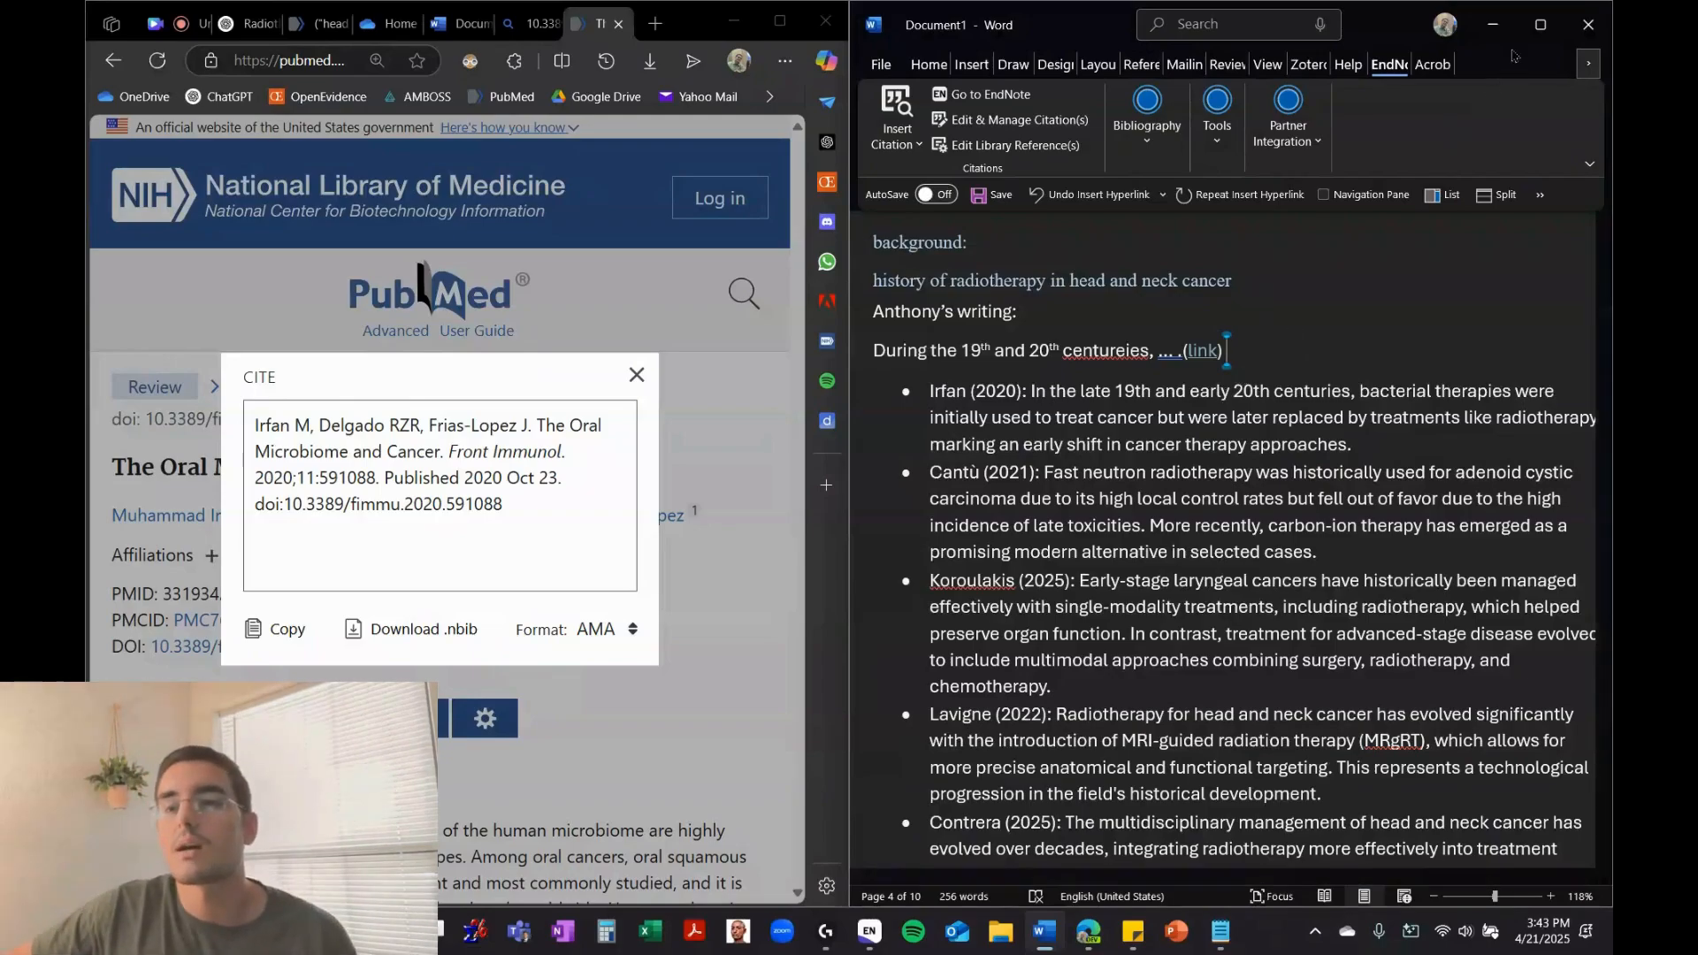
Maximize Word and upload the document to the personal OneDrive for sharing under the name "demo doc"
left_click(1540, 23)
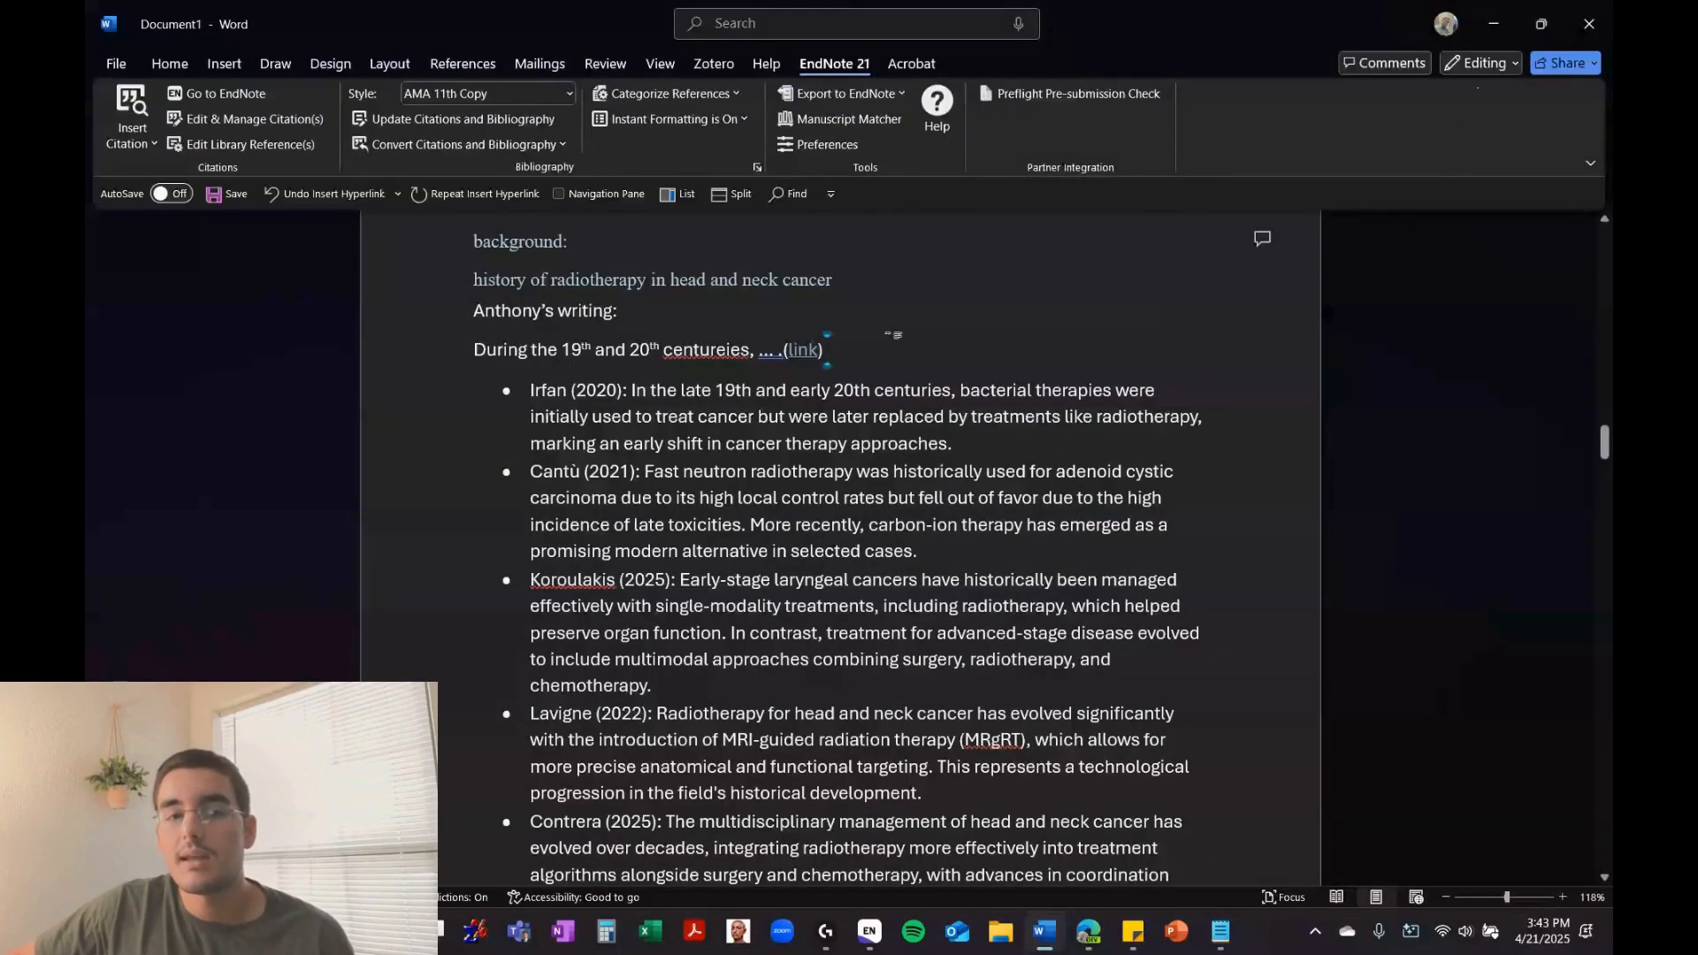
left_click(890, 316)
left_click(1588, 63)
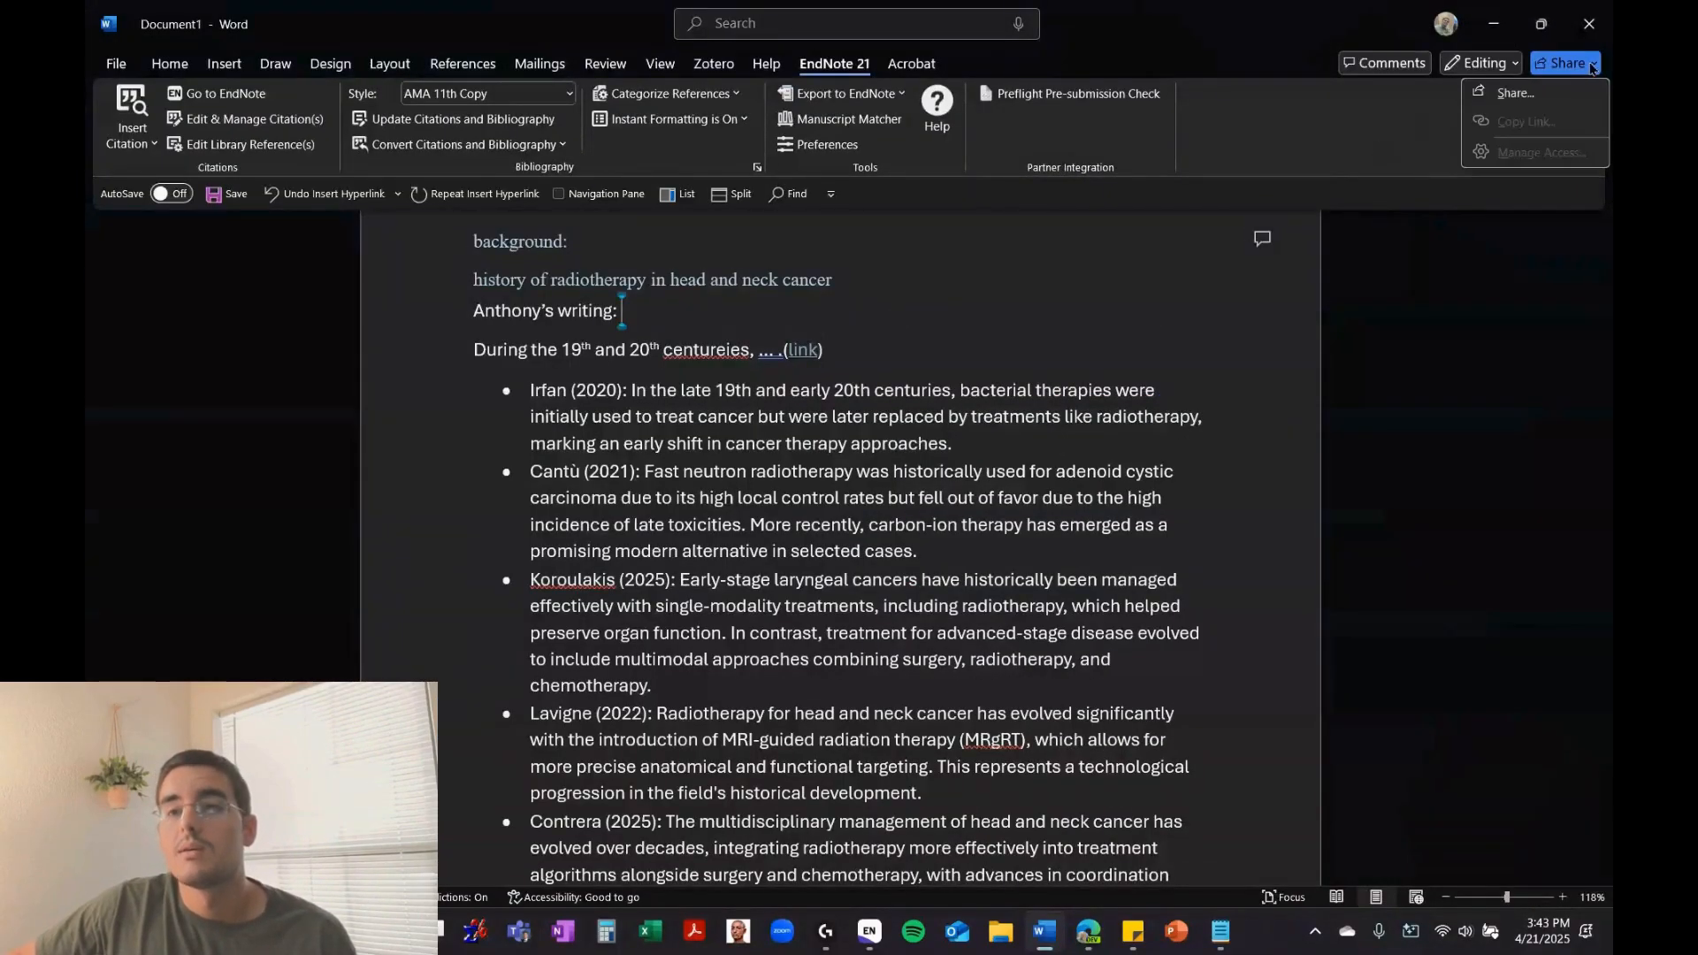
left_click(1553, 99)
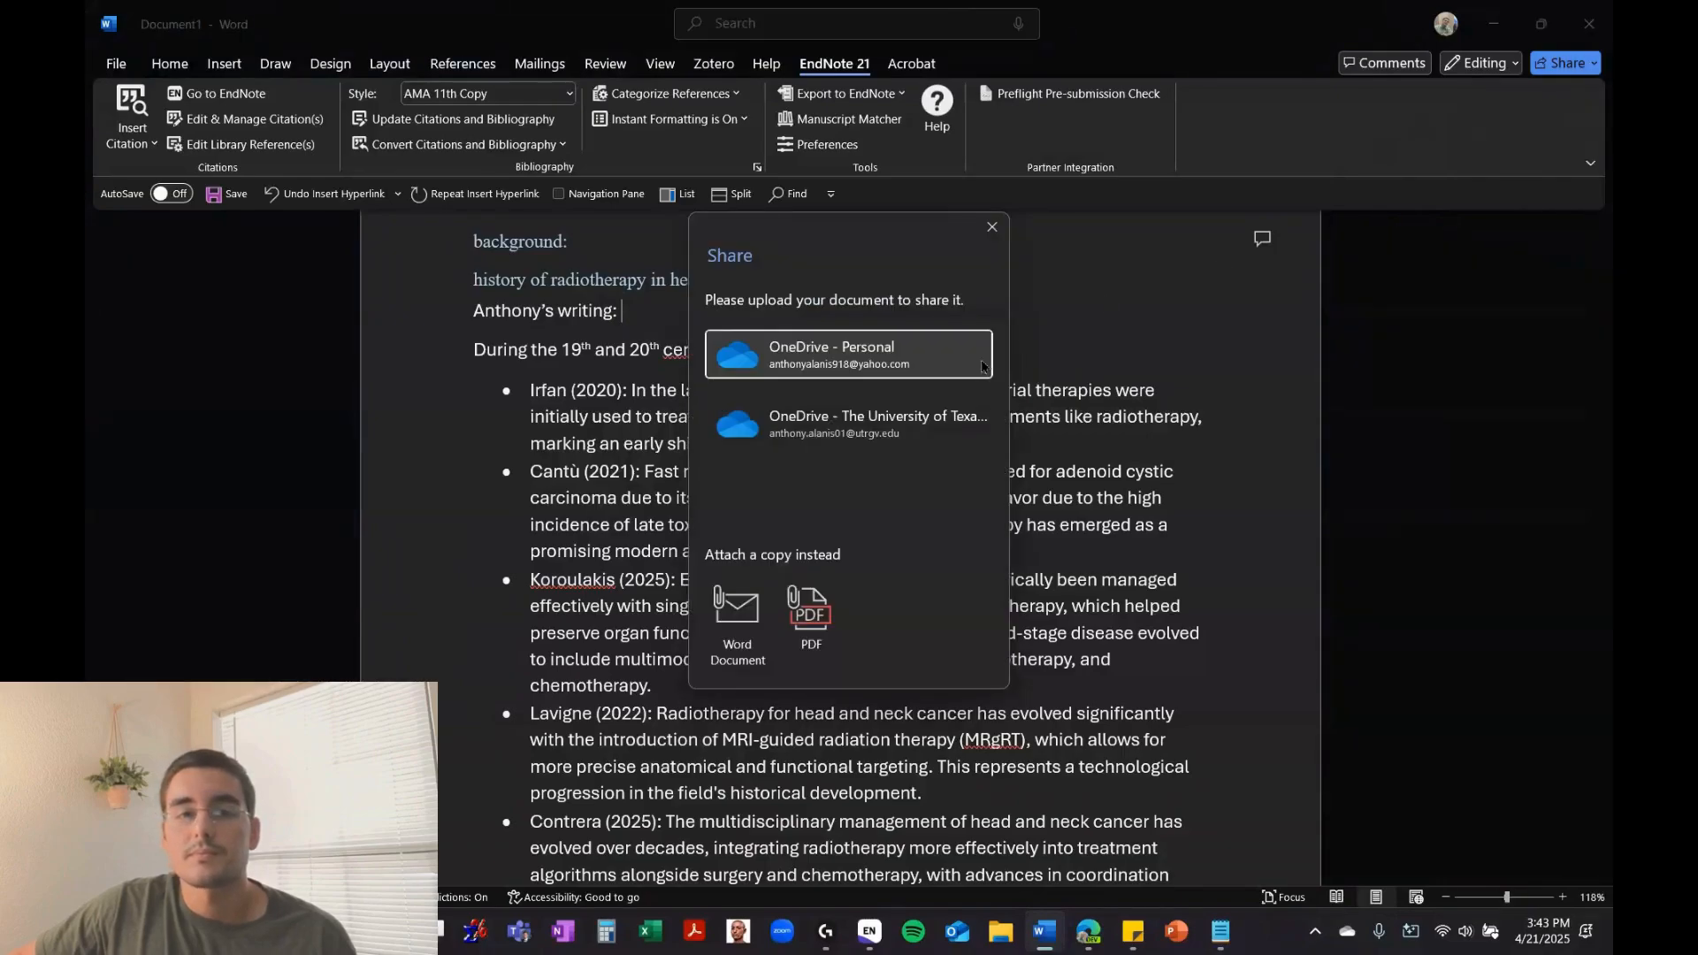
left_click(860, 355)
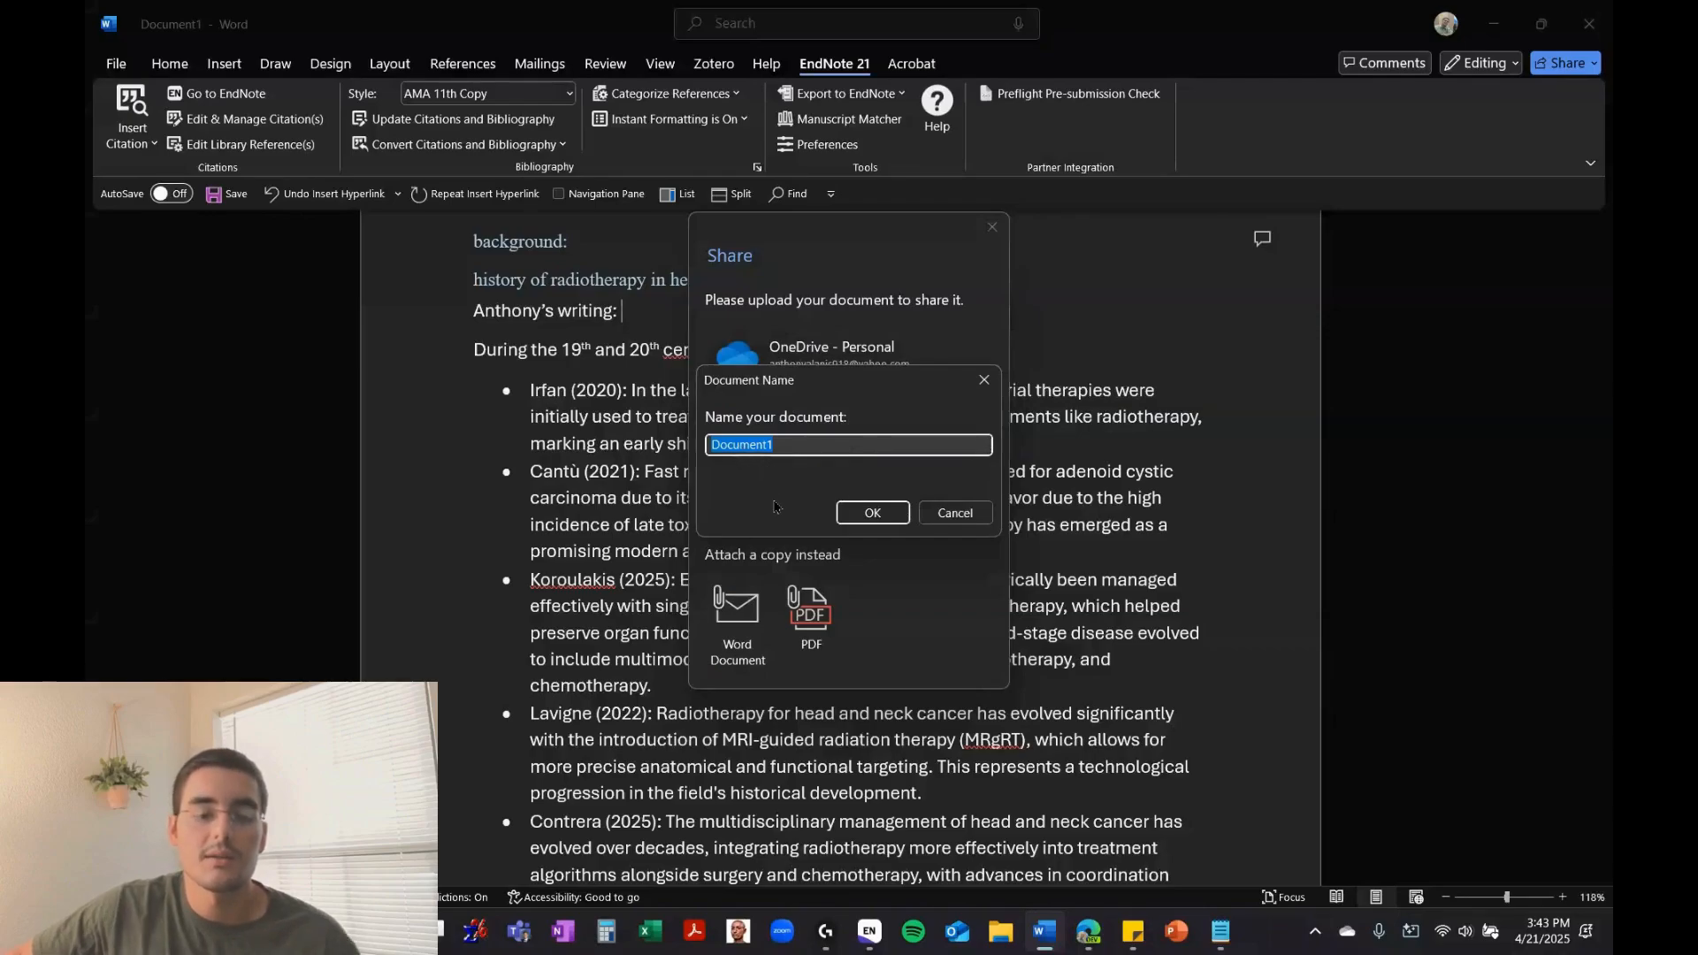
type("demo doc")
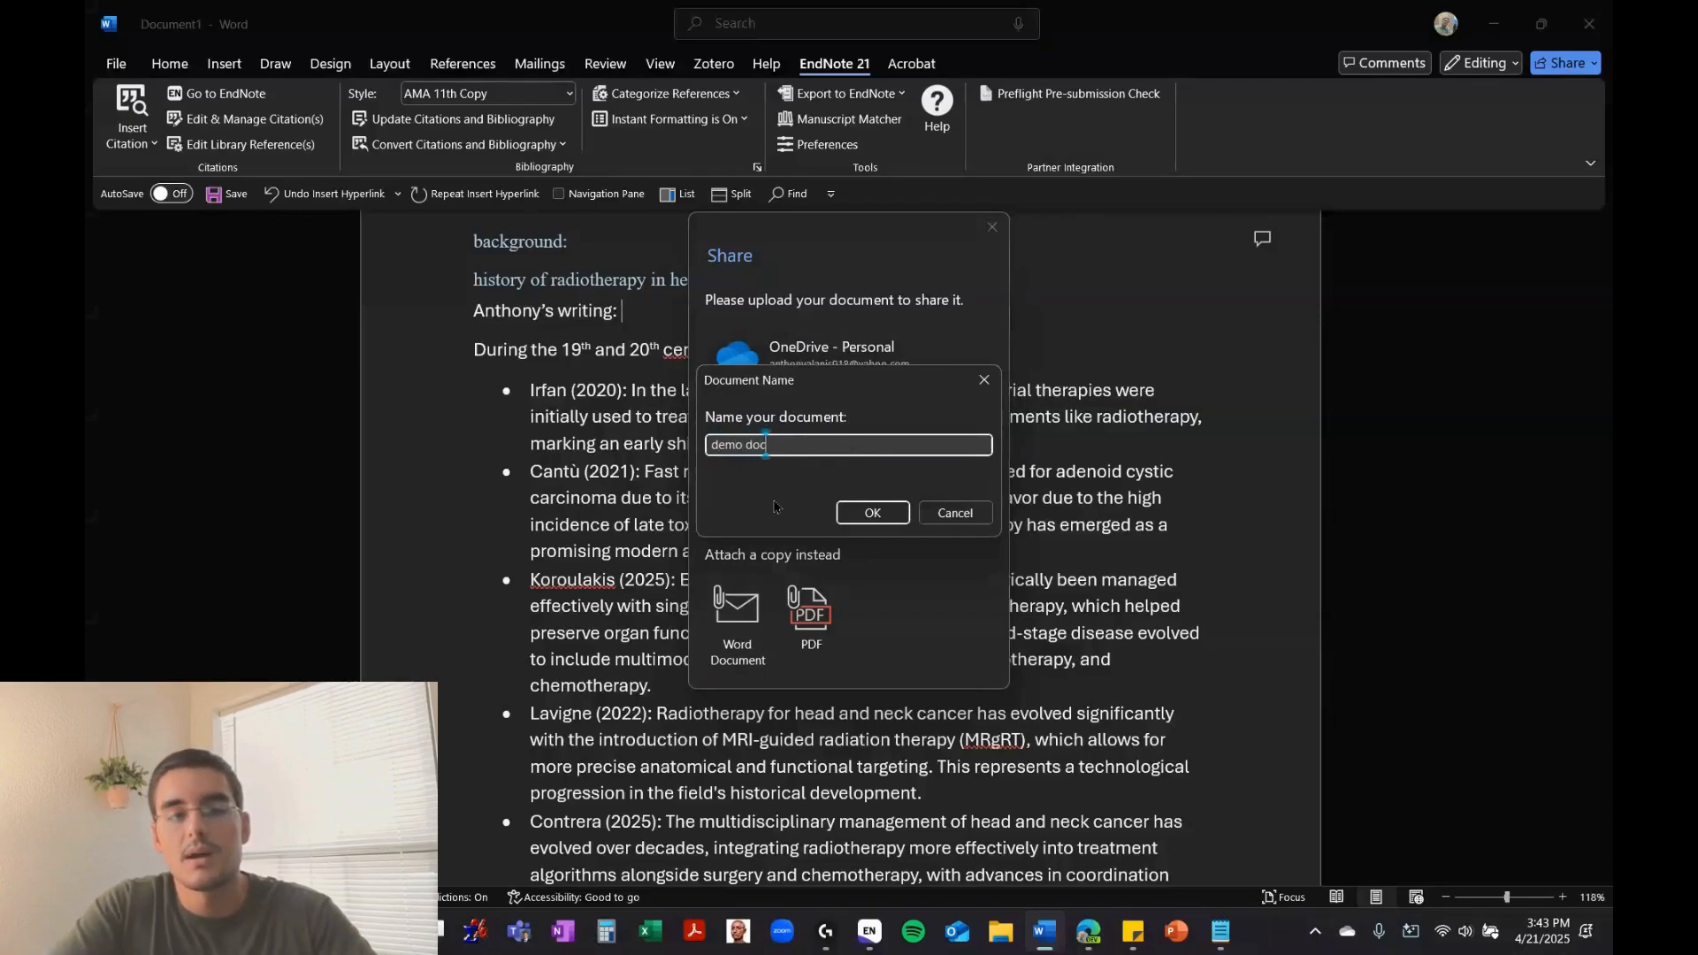
key("Return")
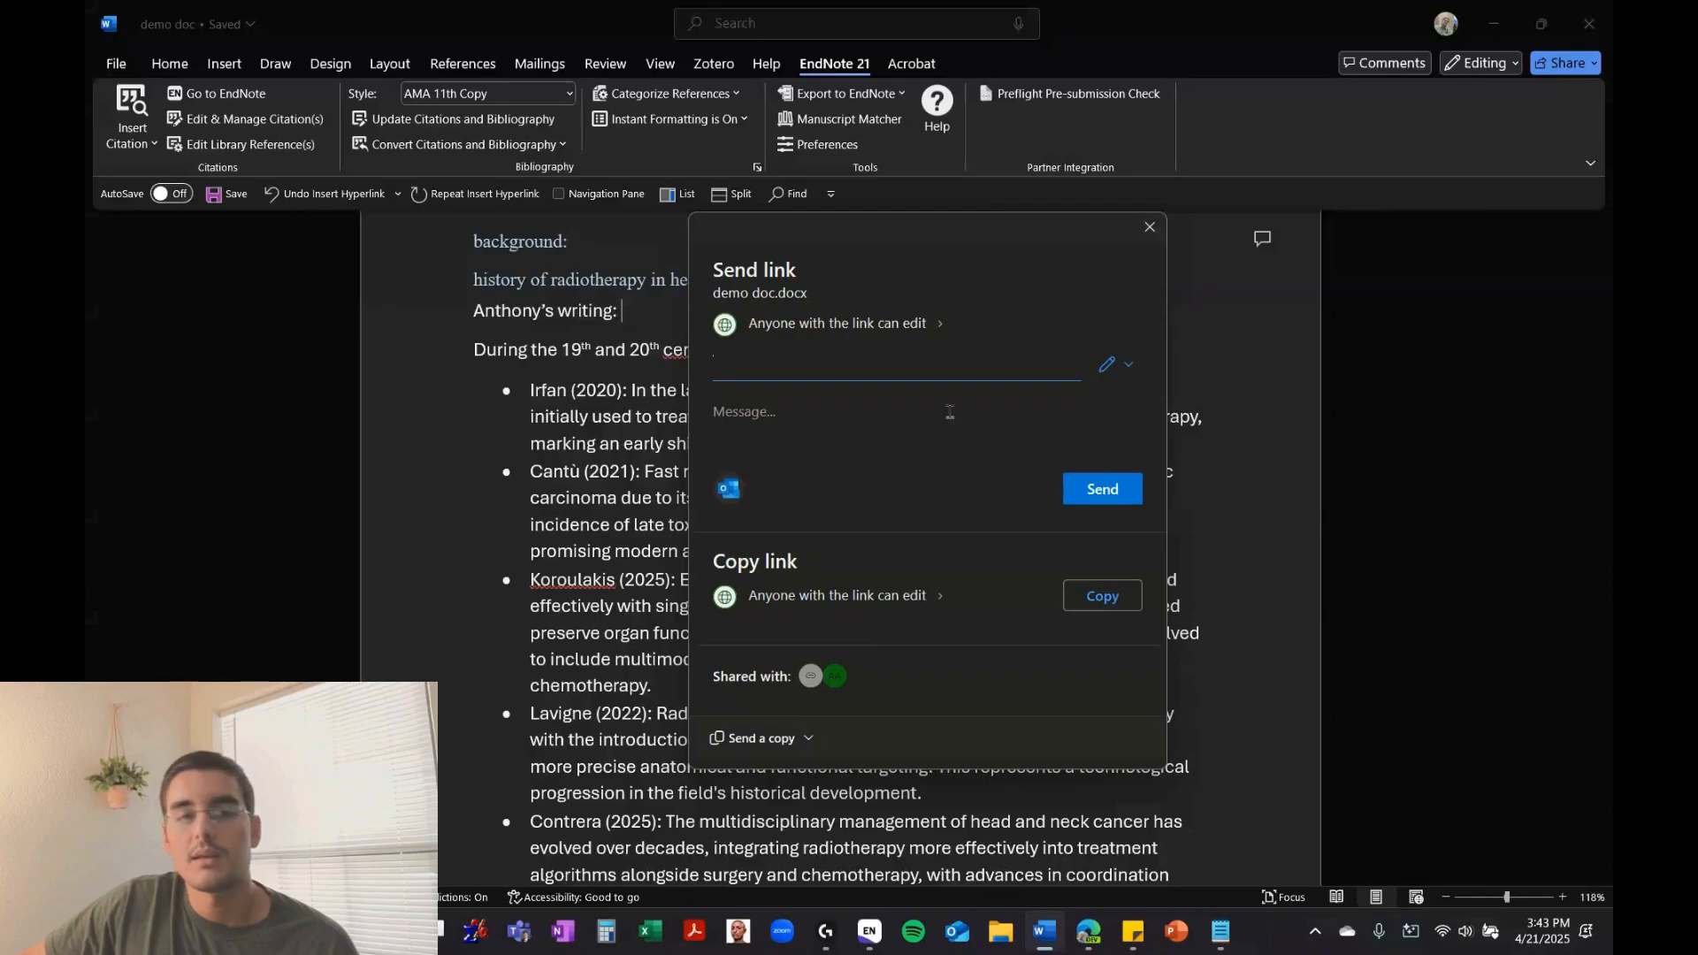
Close the sharing dialog, switch to the online Document.docx in Edge and open EndNote's Cite While You Write
left_click(1153, 229)
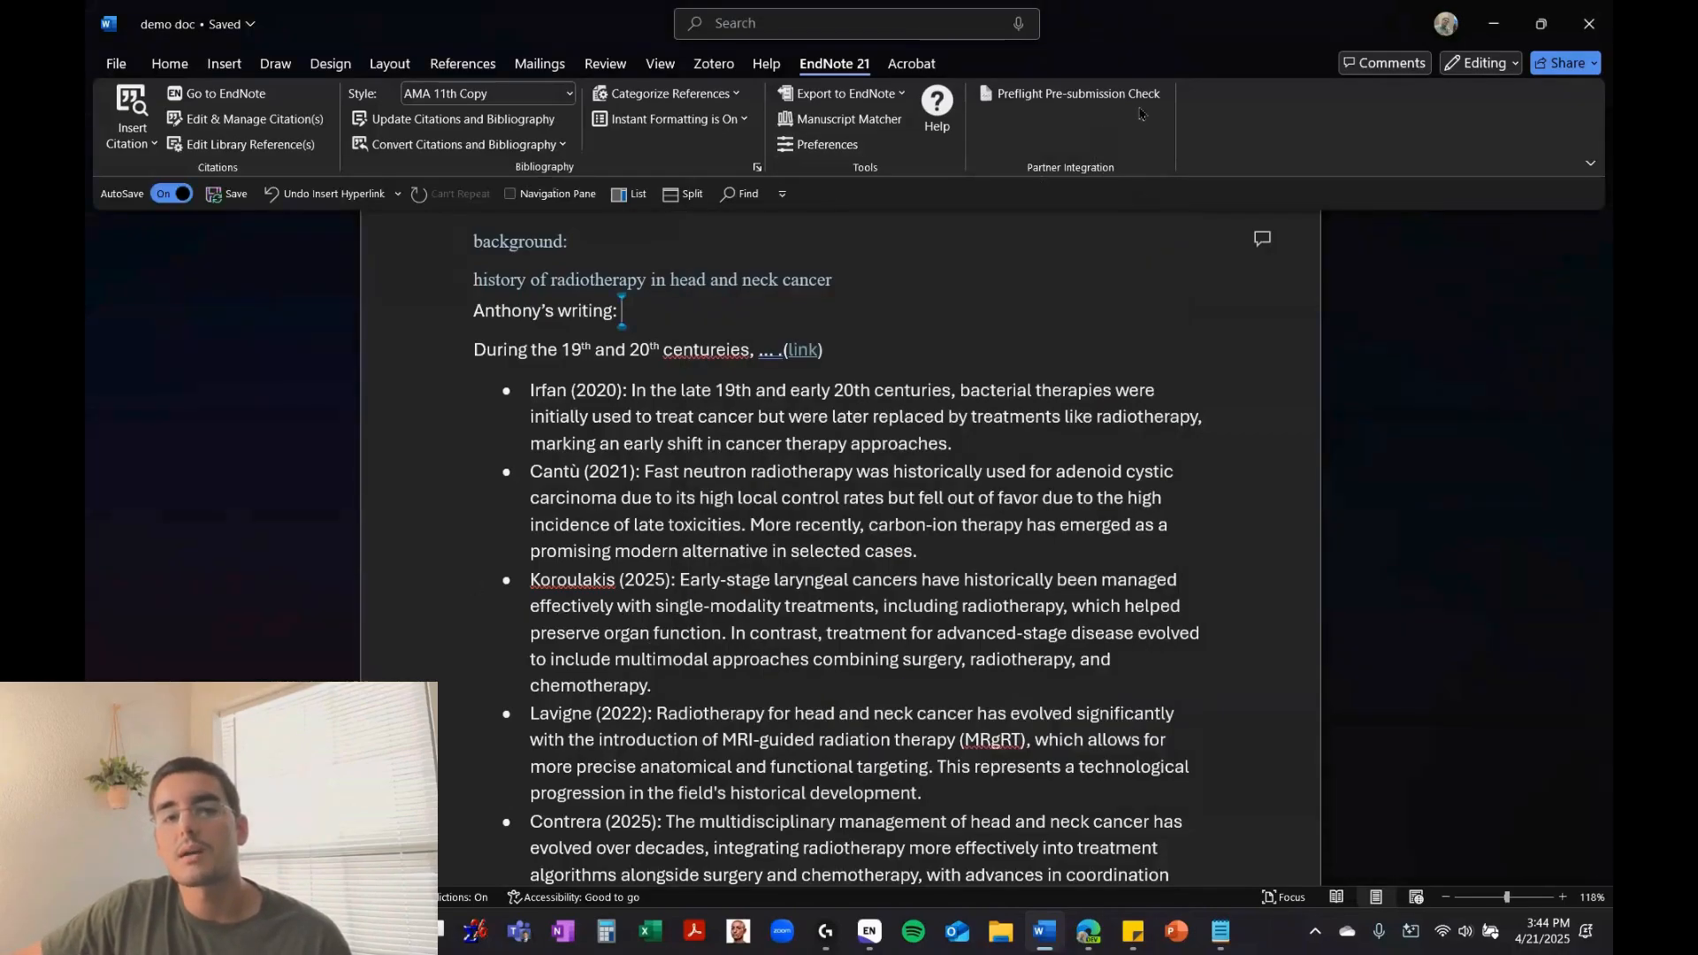
key("alt+Tab")
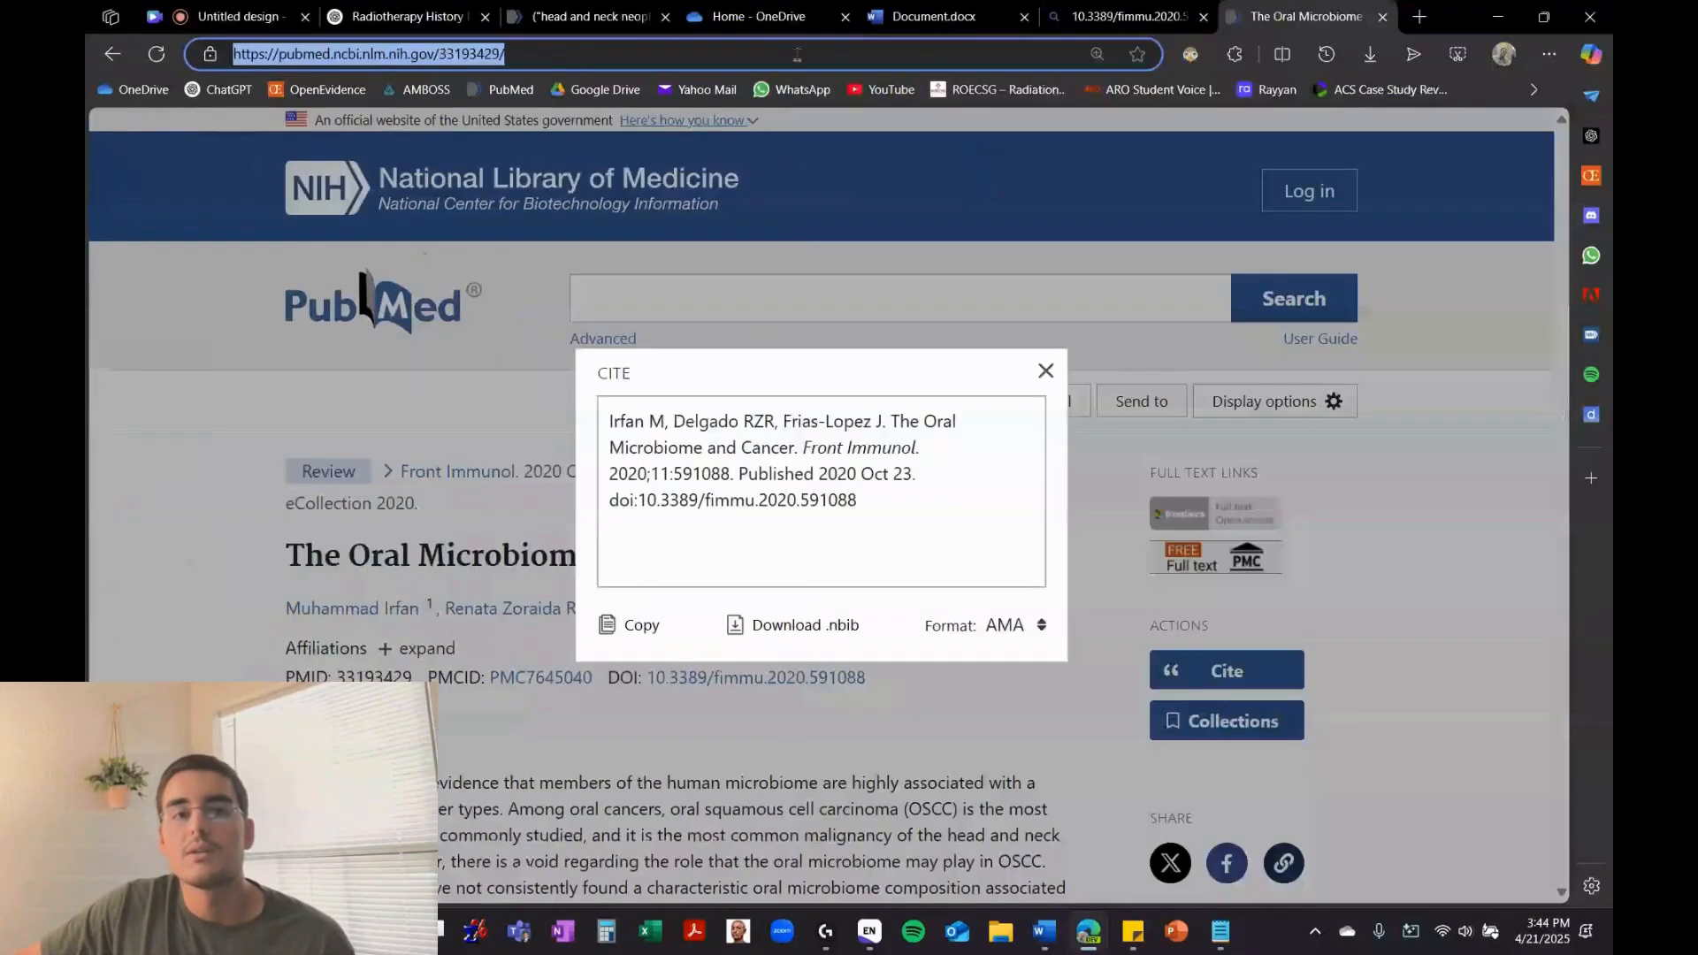
key("ctrl+shift+Tab")
key("ctrl+shift+Tab")
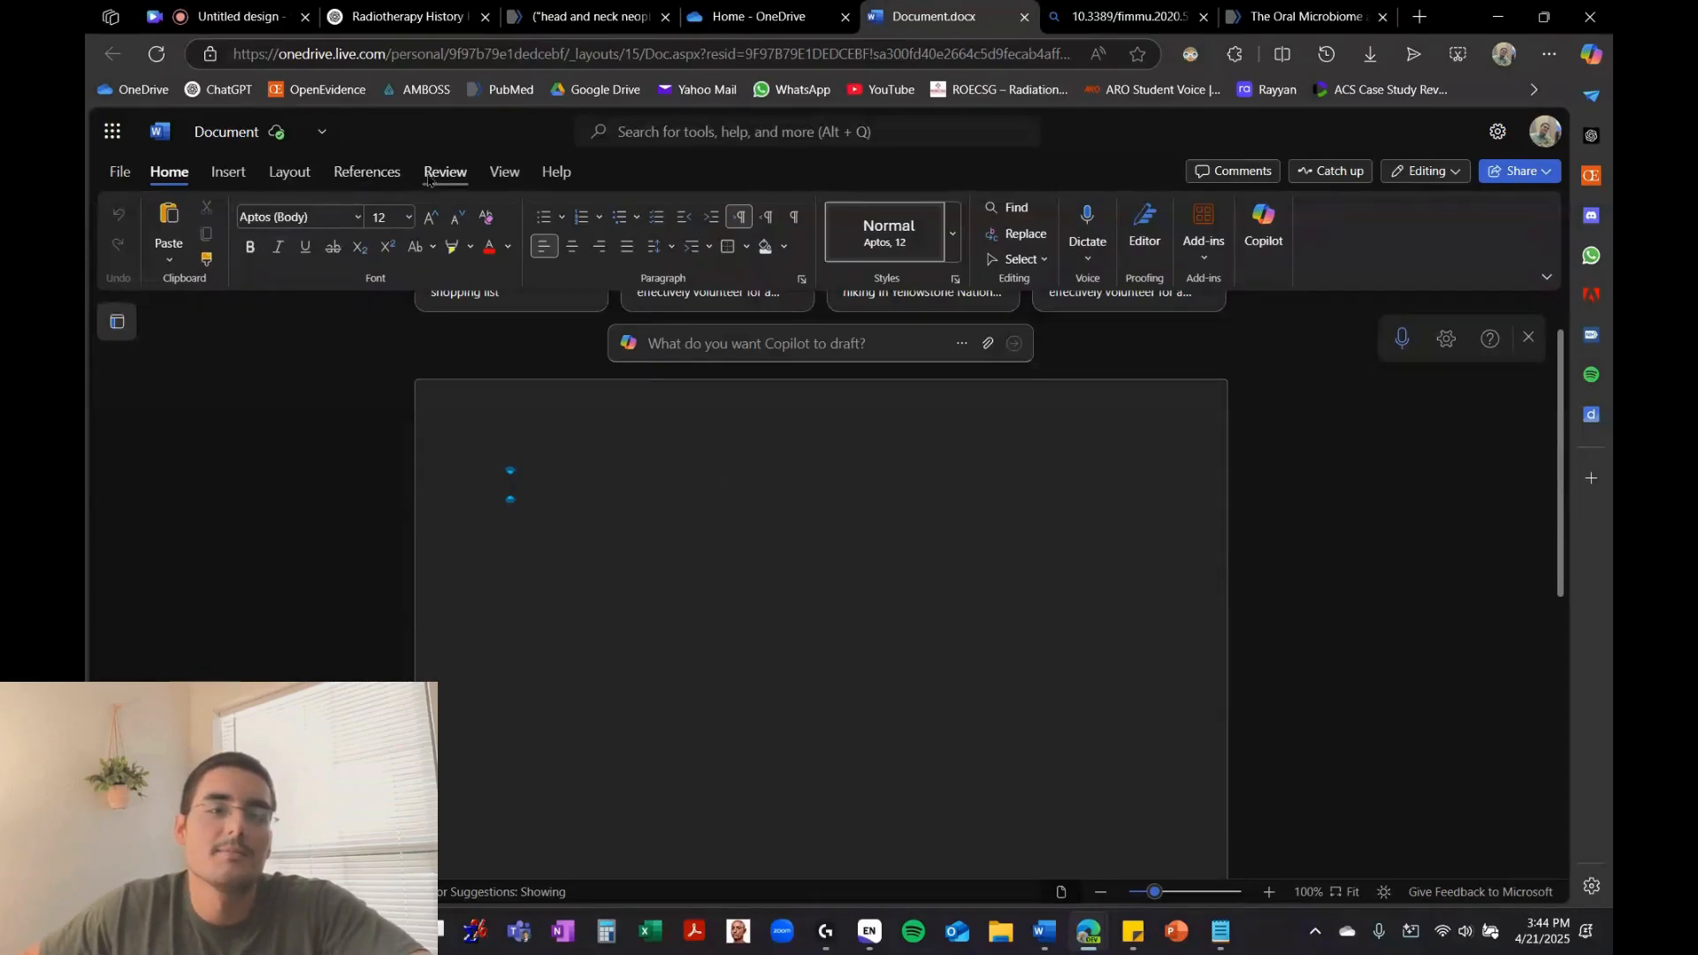
left_click(368, 173)
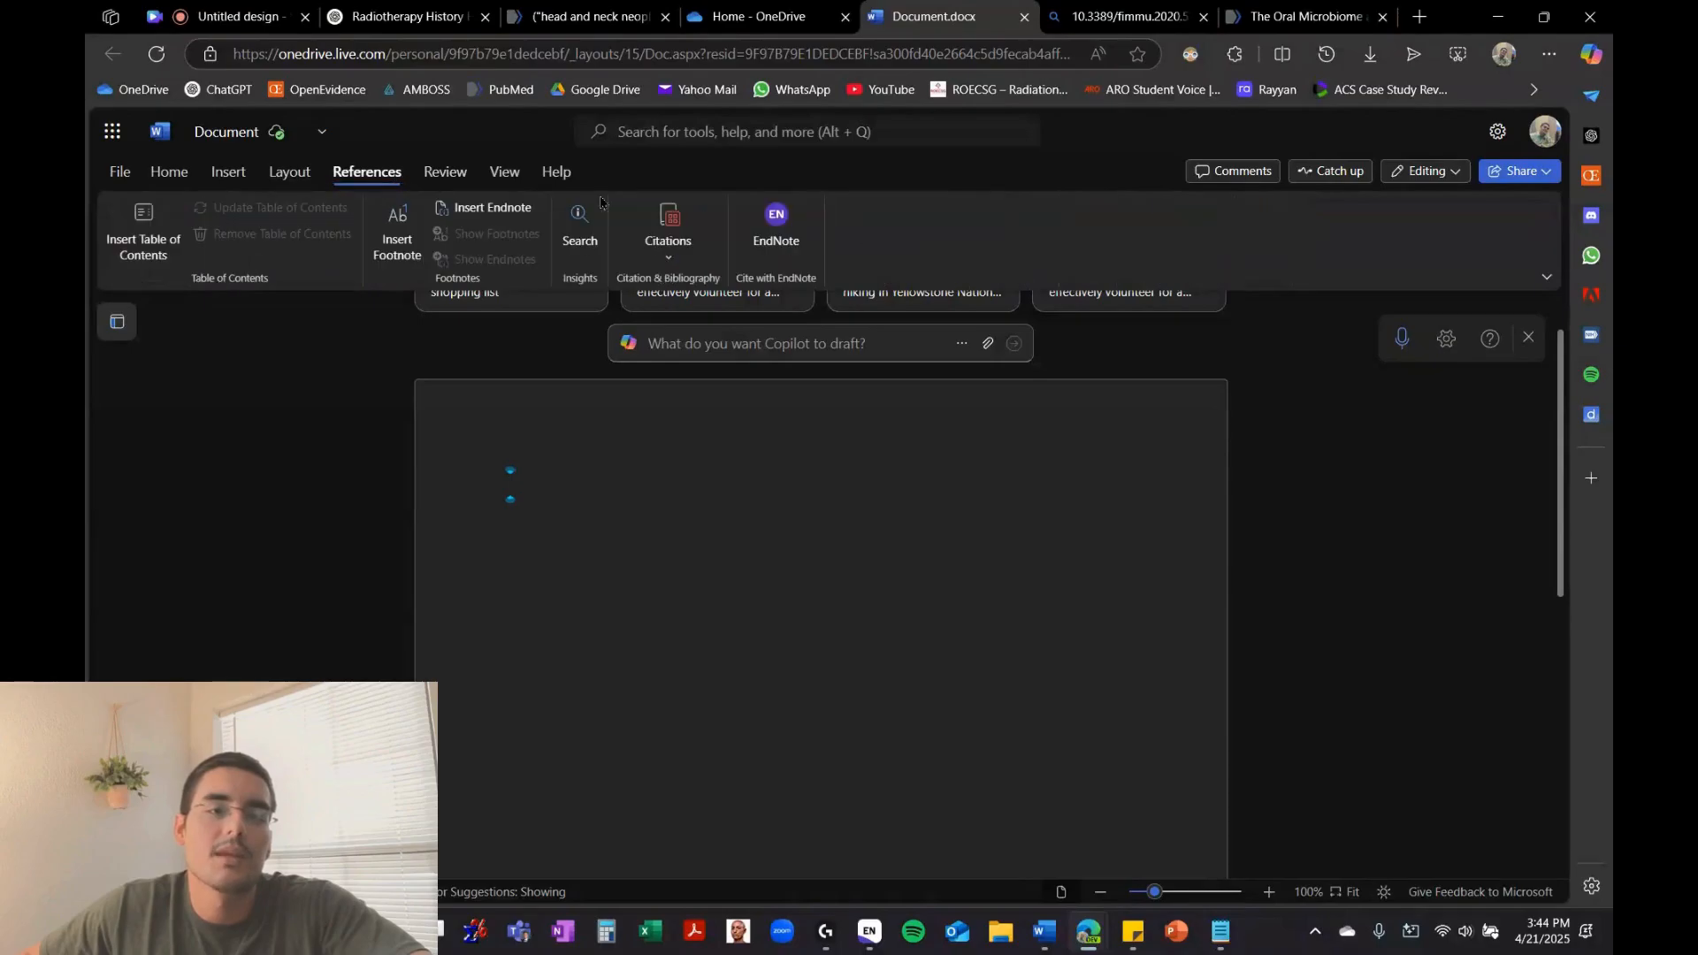
left_click(676, 239)
left_click(766, 244)
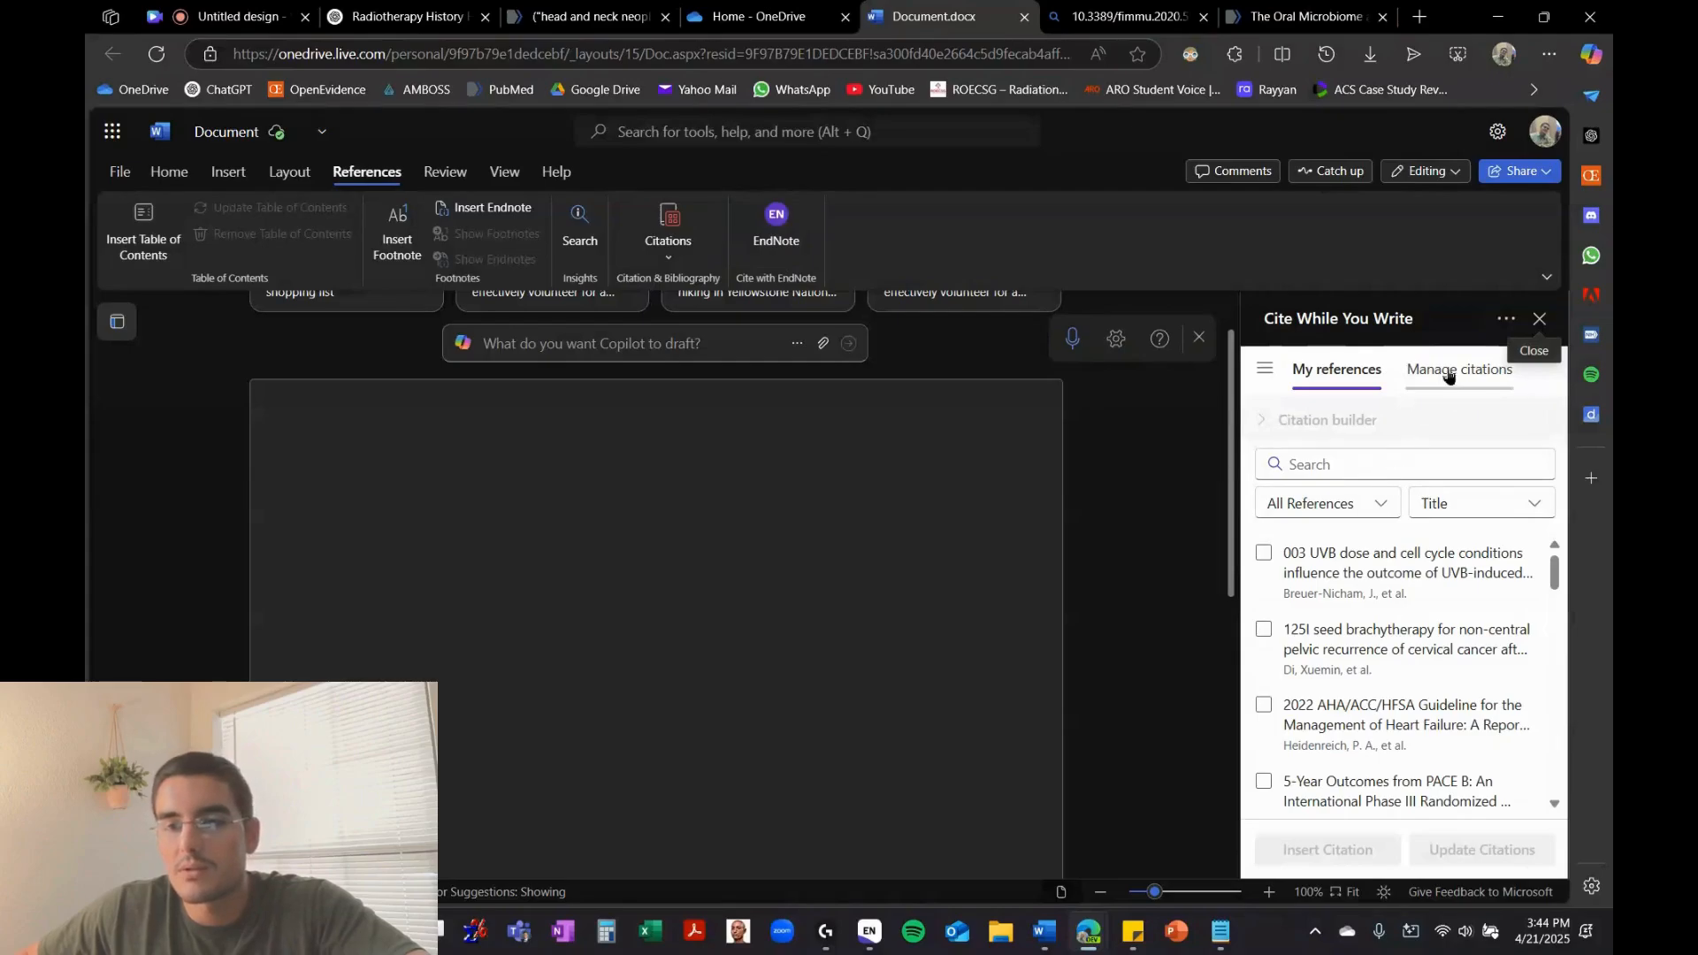
Insert the citation for "003 UVB dose and cell cycle conditions influence the outcome of UVB-induced…" and update the citations to format its reference list
left_click(474, 505)
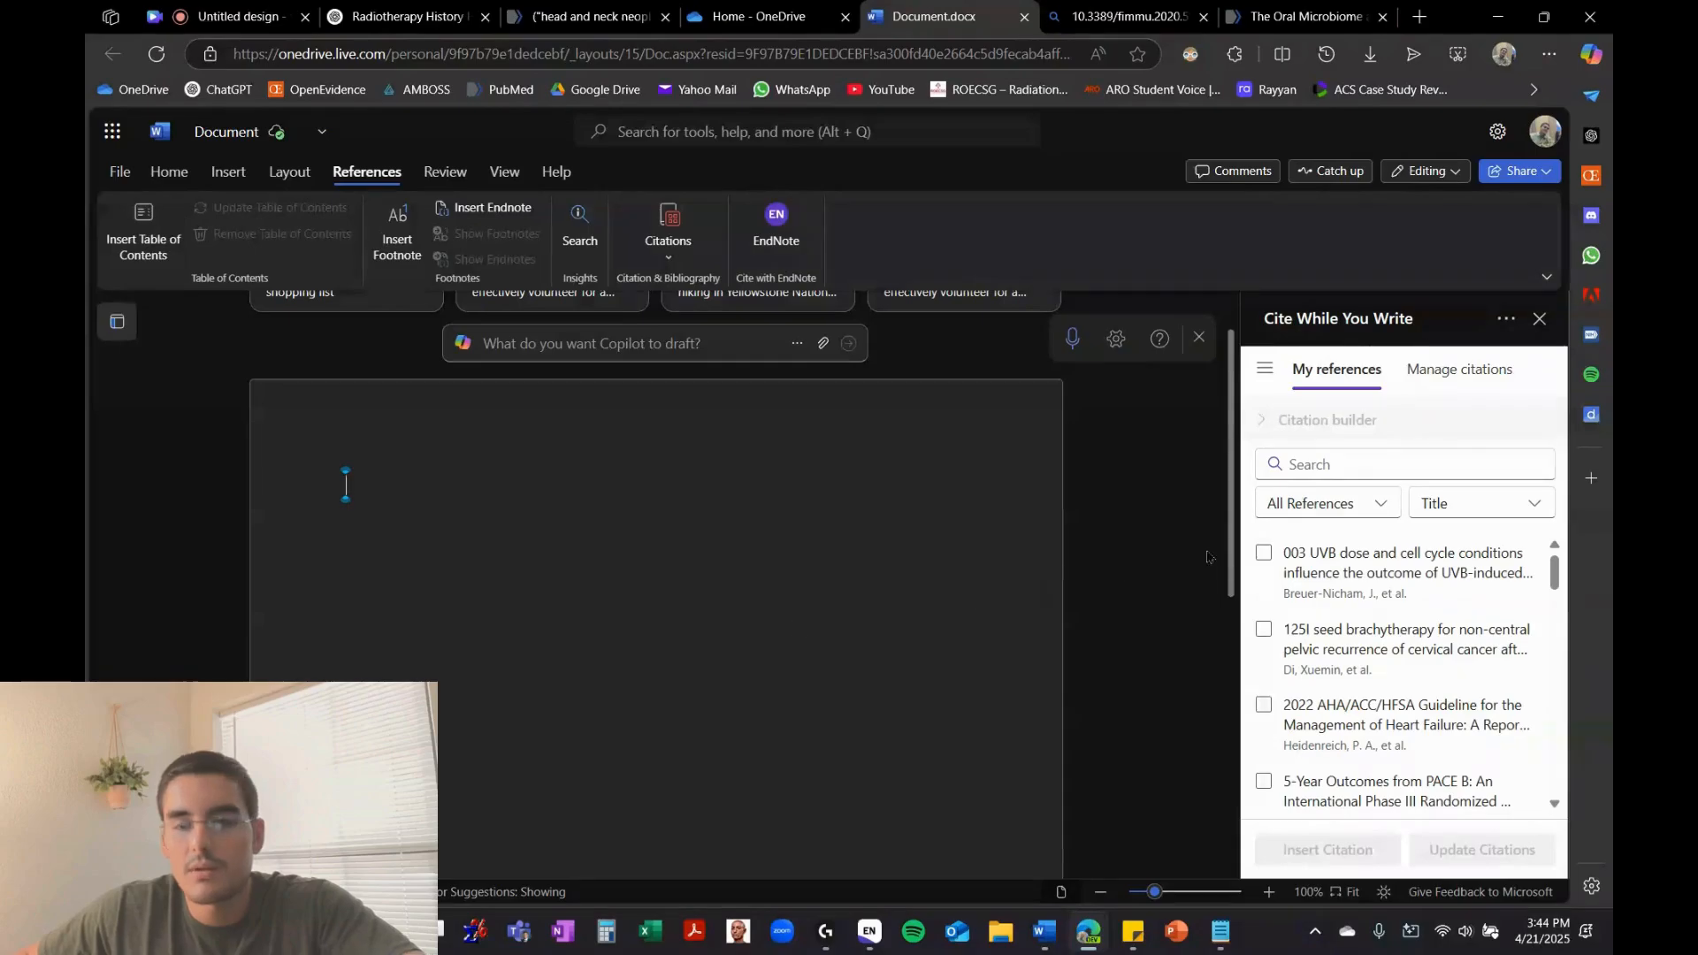
left_click(1264, 553)
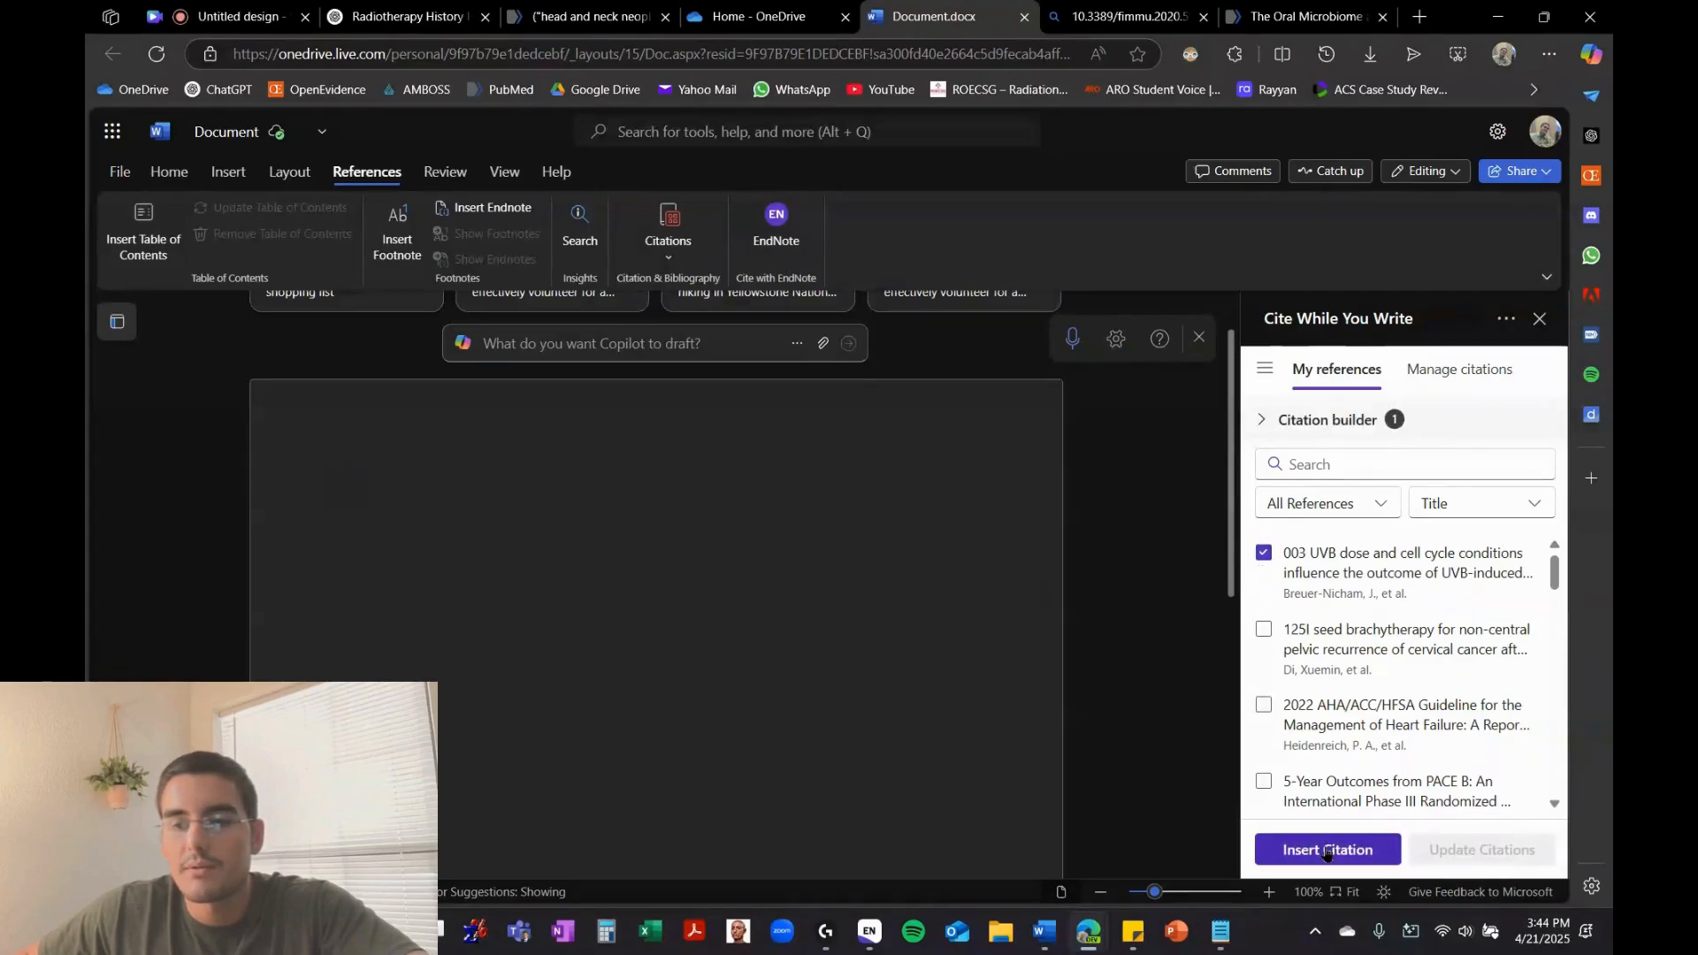
left_click(1327, 851)
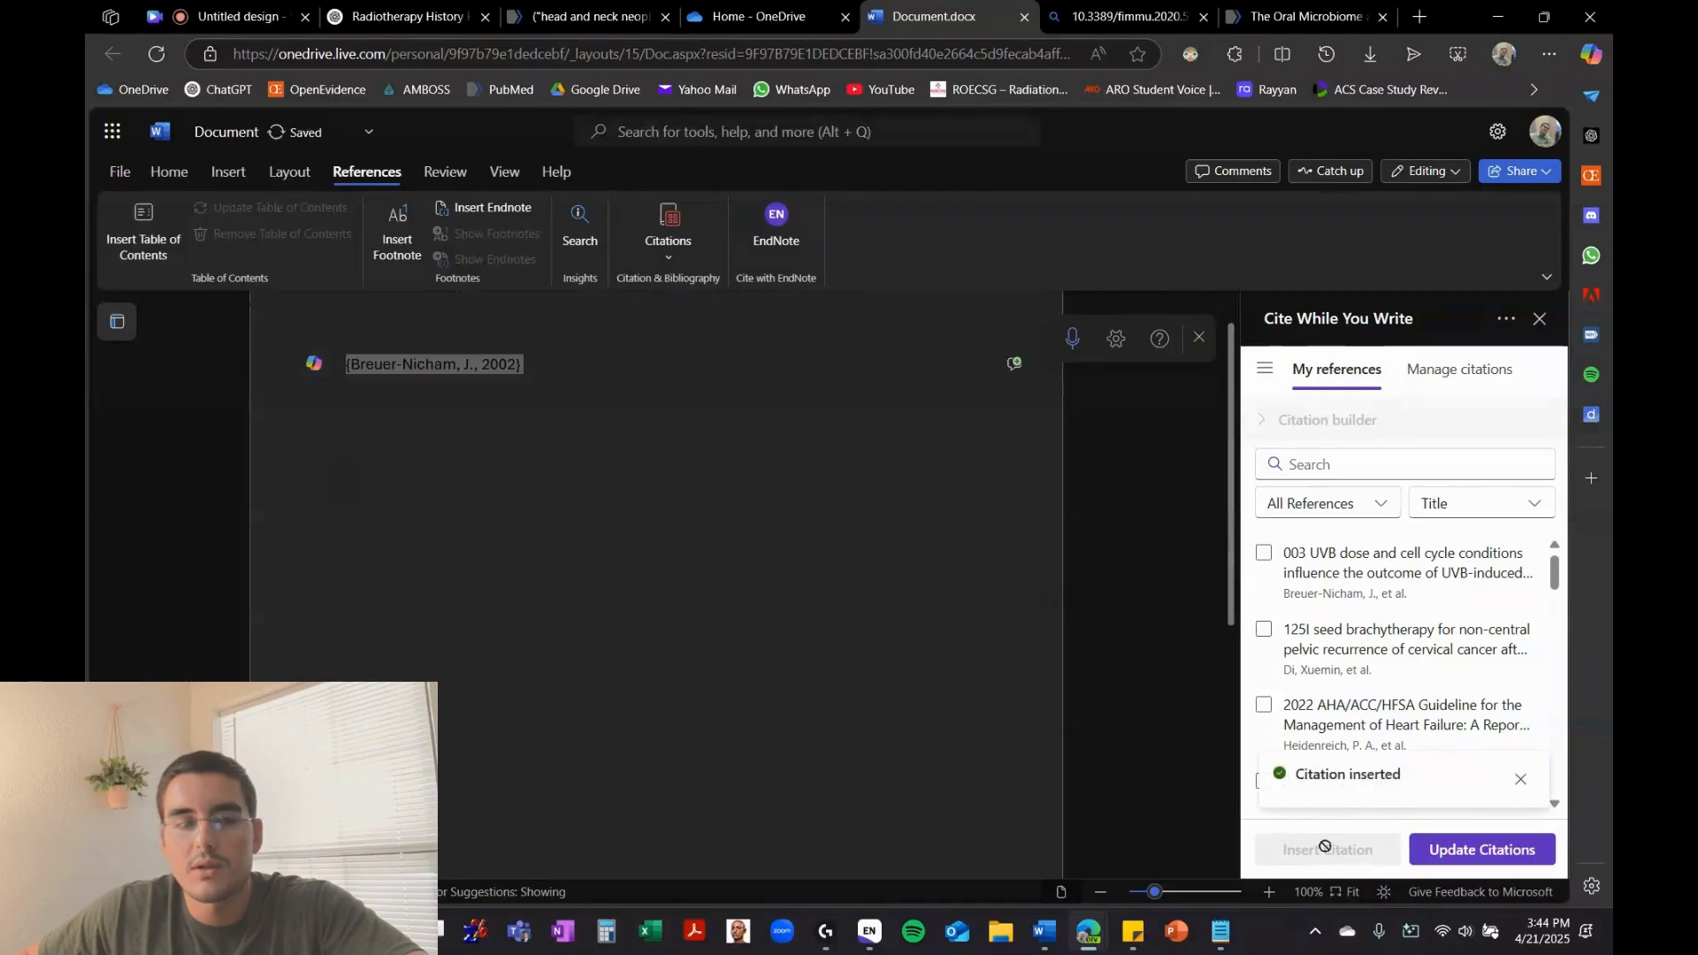
left_click(1478, 851)
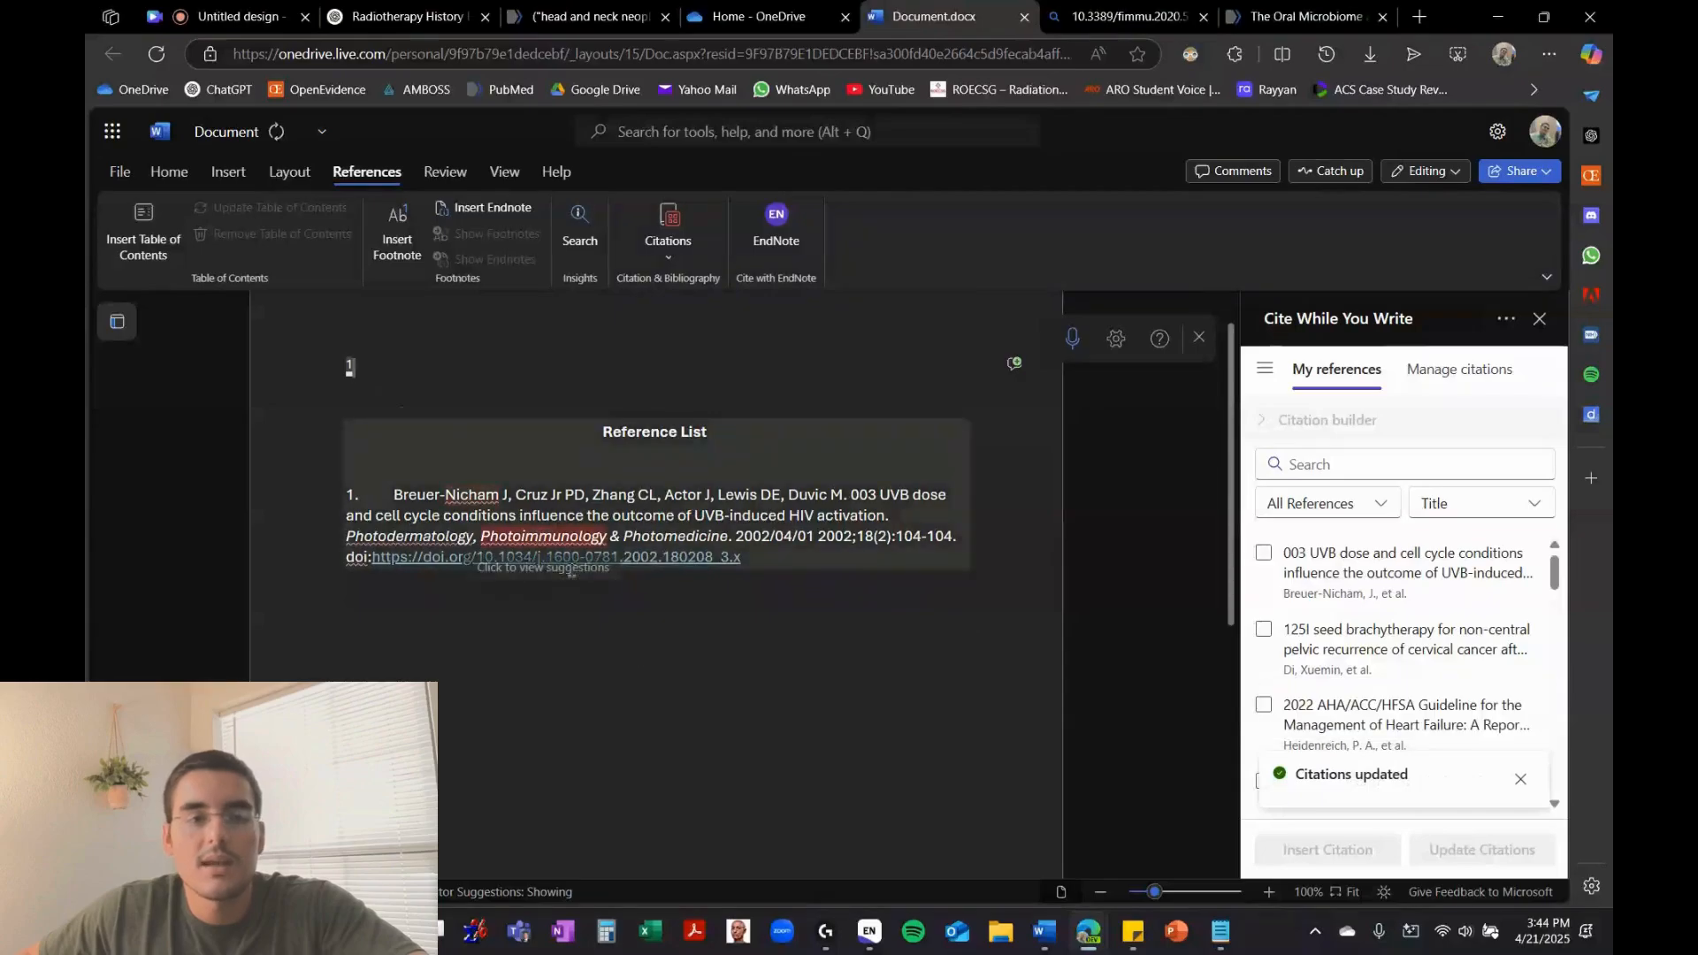
left_click(665, 694)
left_click(361, 365)
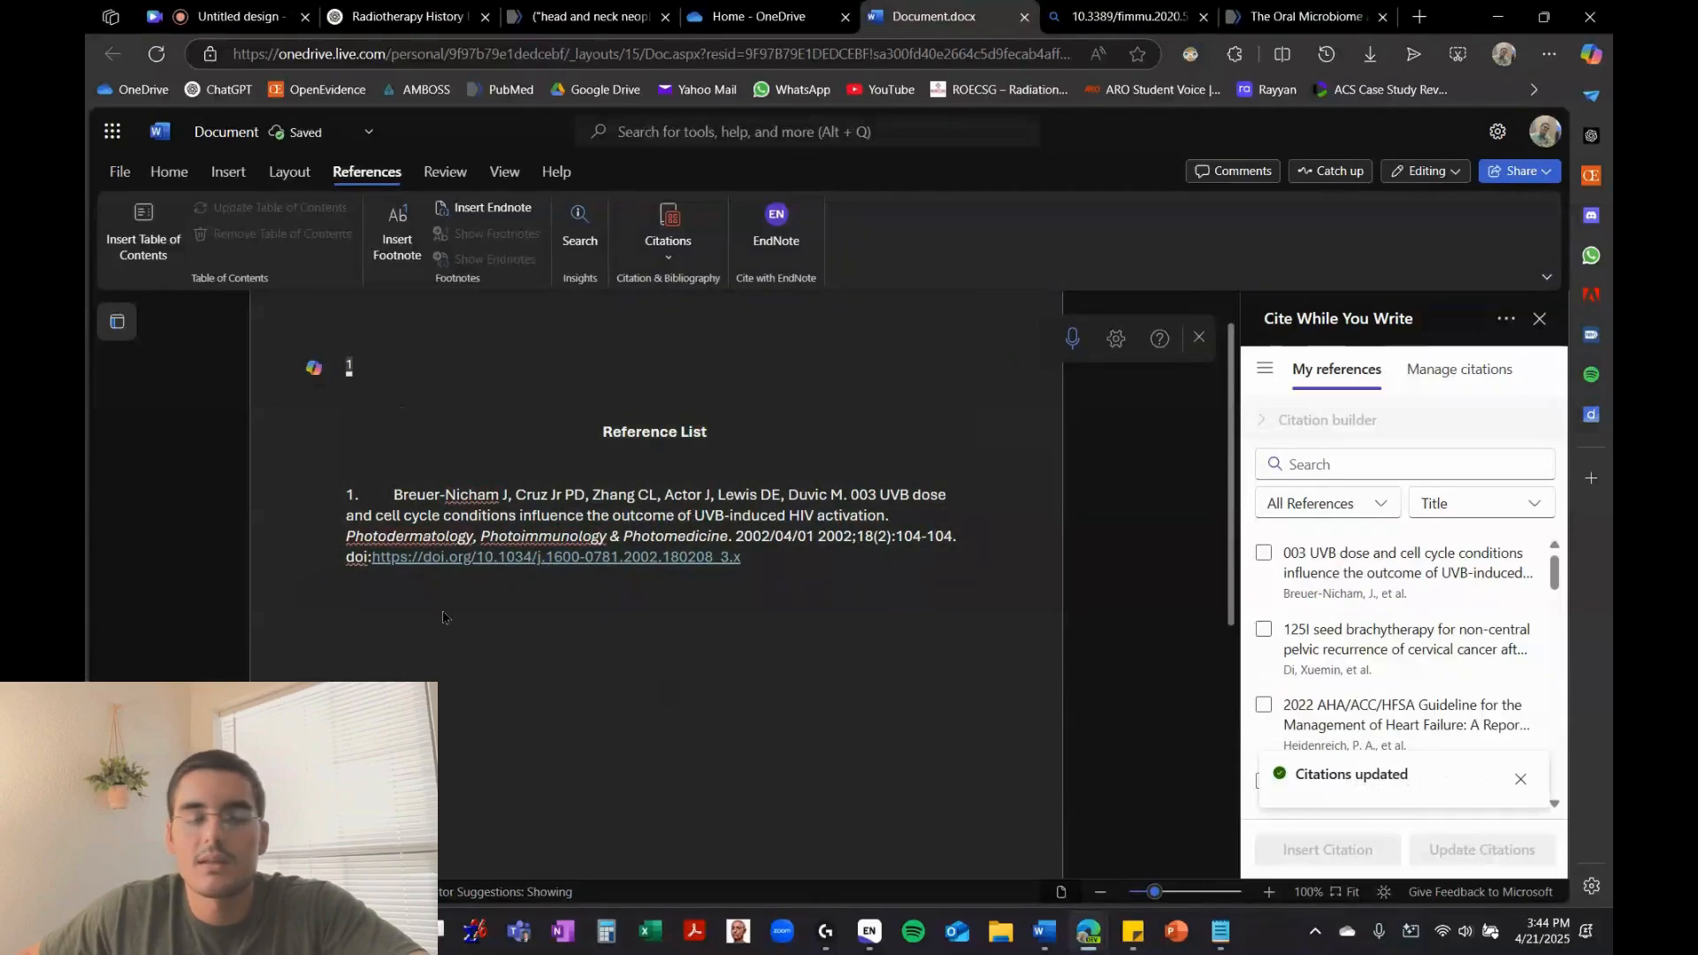
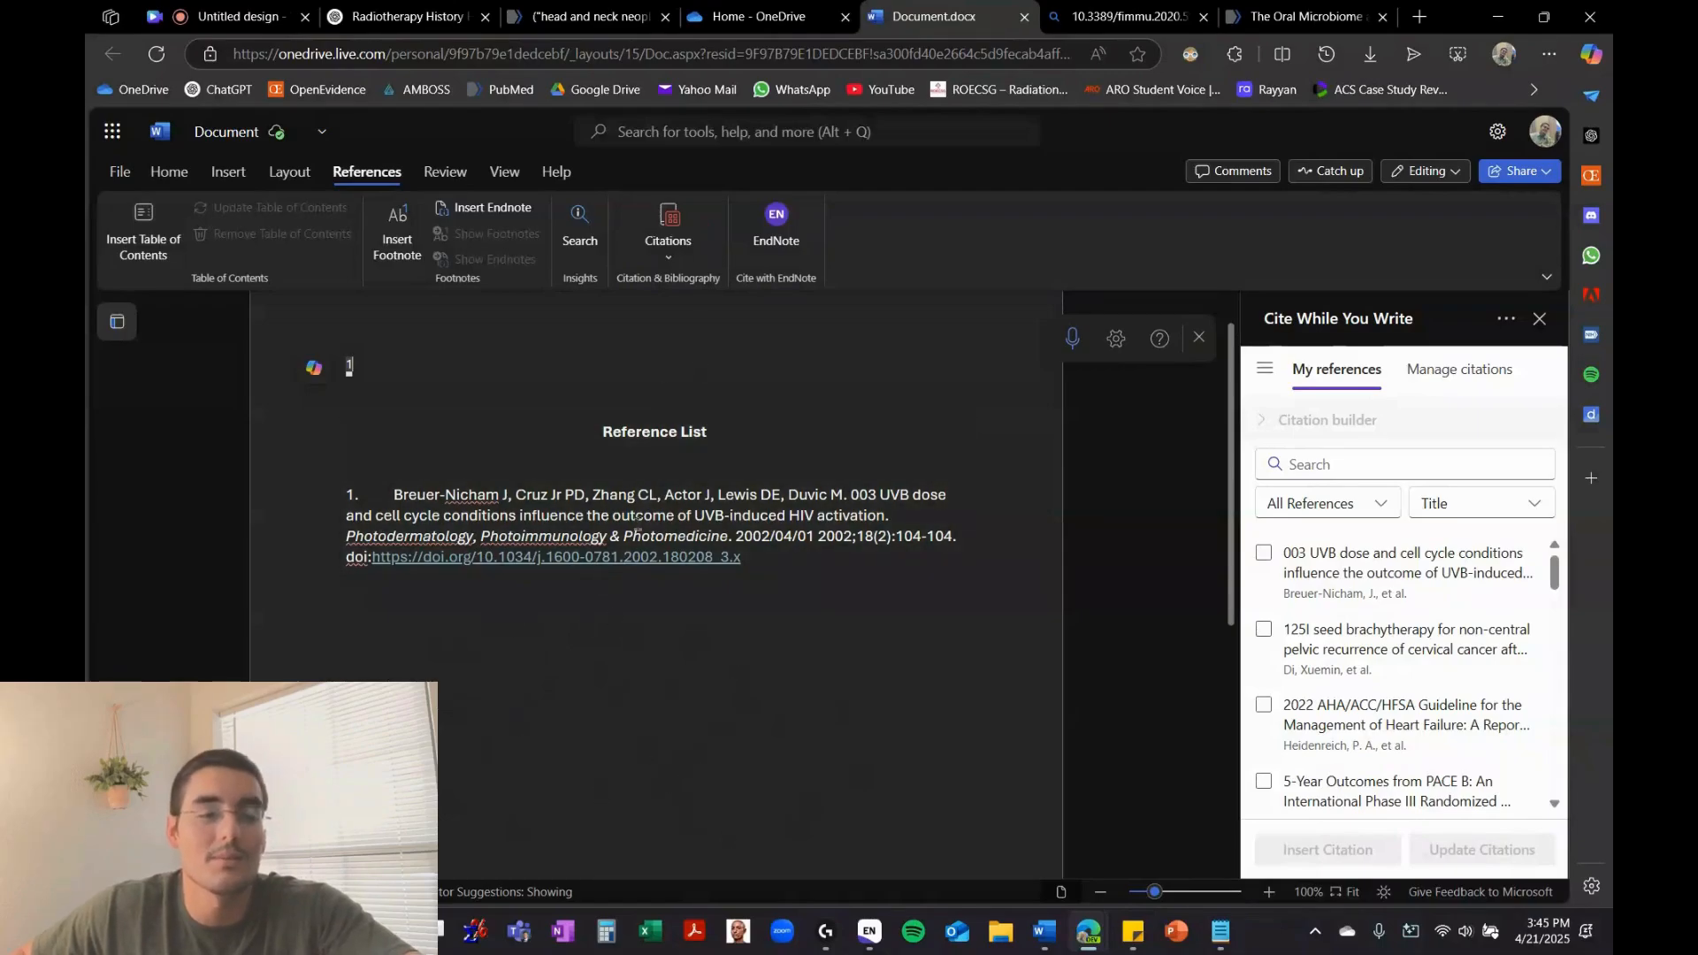
left_click(574, 497)
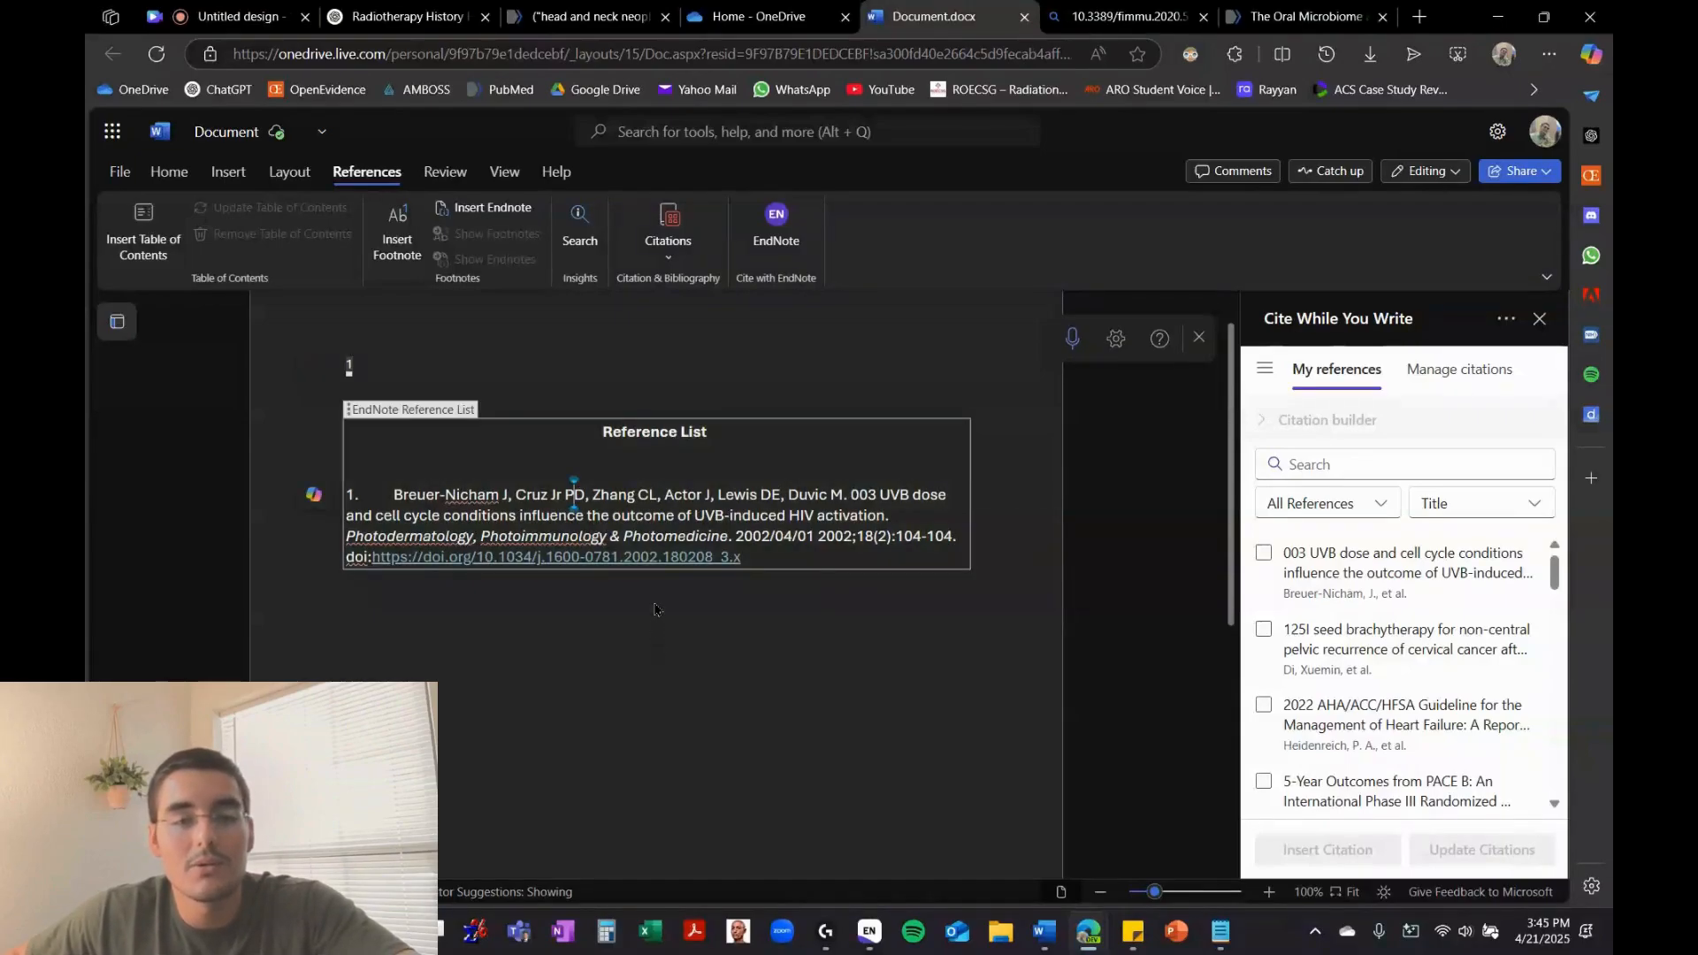
left_click(549, 364)
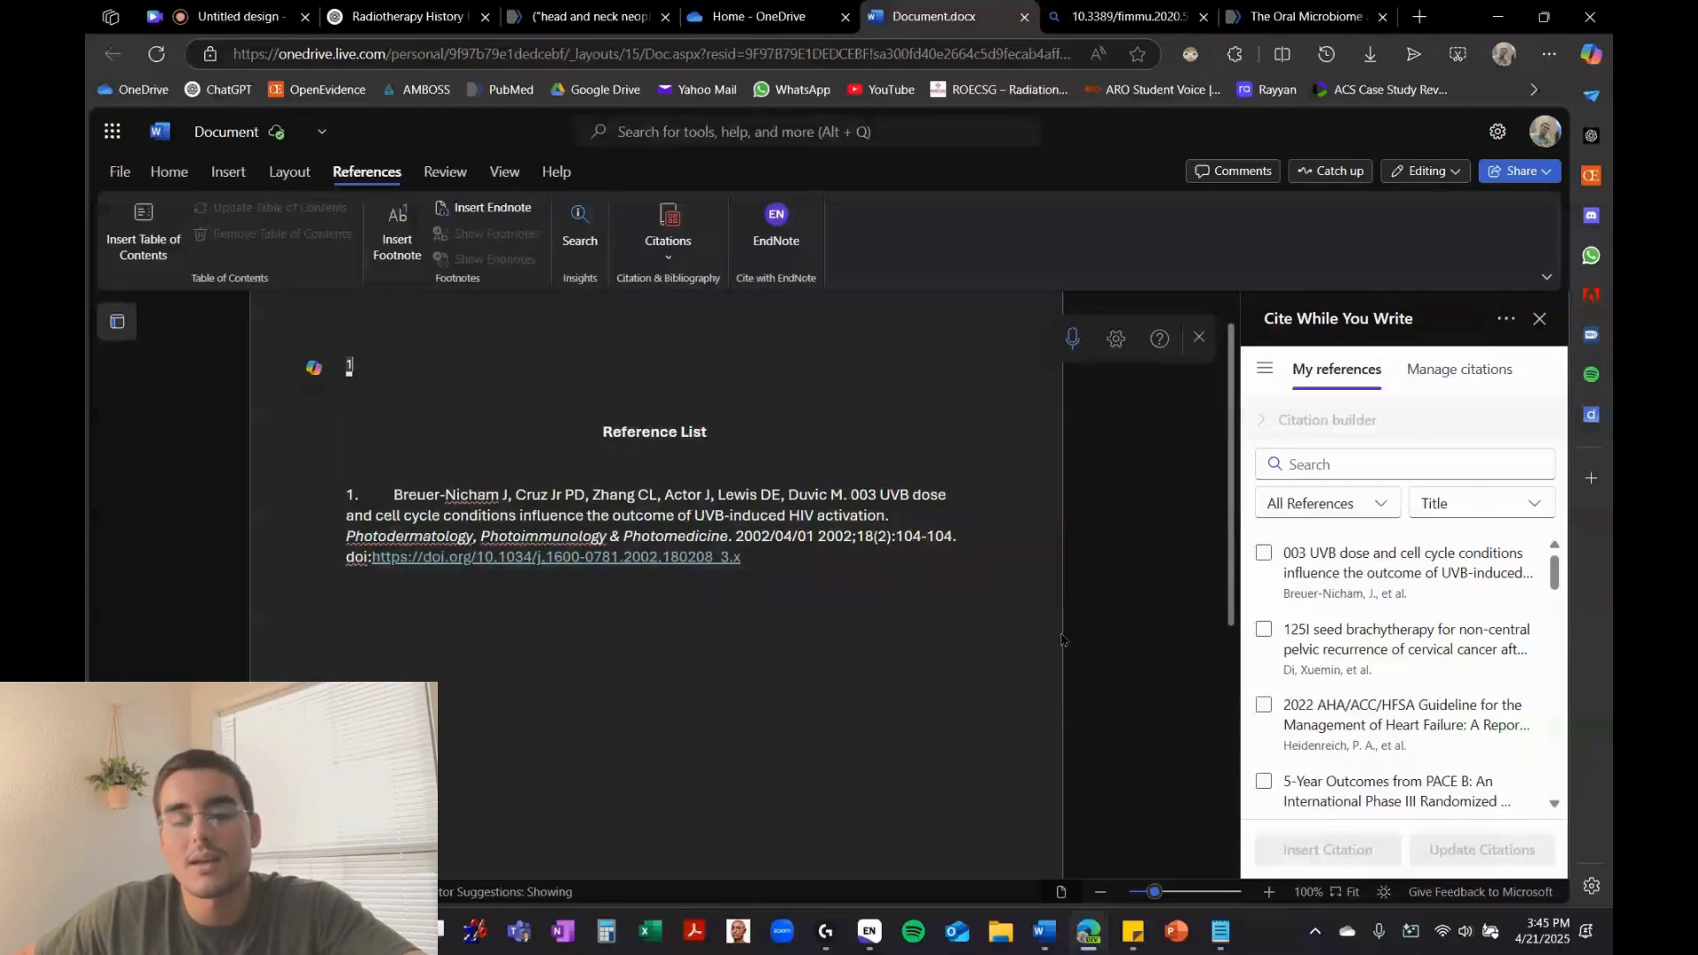
Switch to the desktop Word demo doc, review the hyperlinked "(link)" citation and minimize Word
left_click(1046, 942)
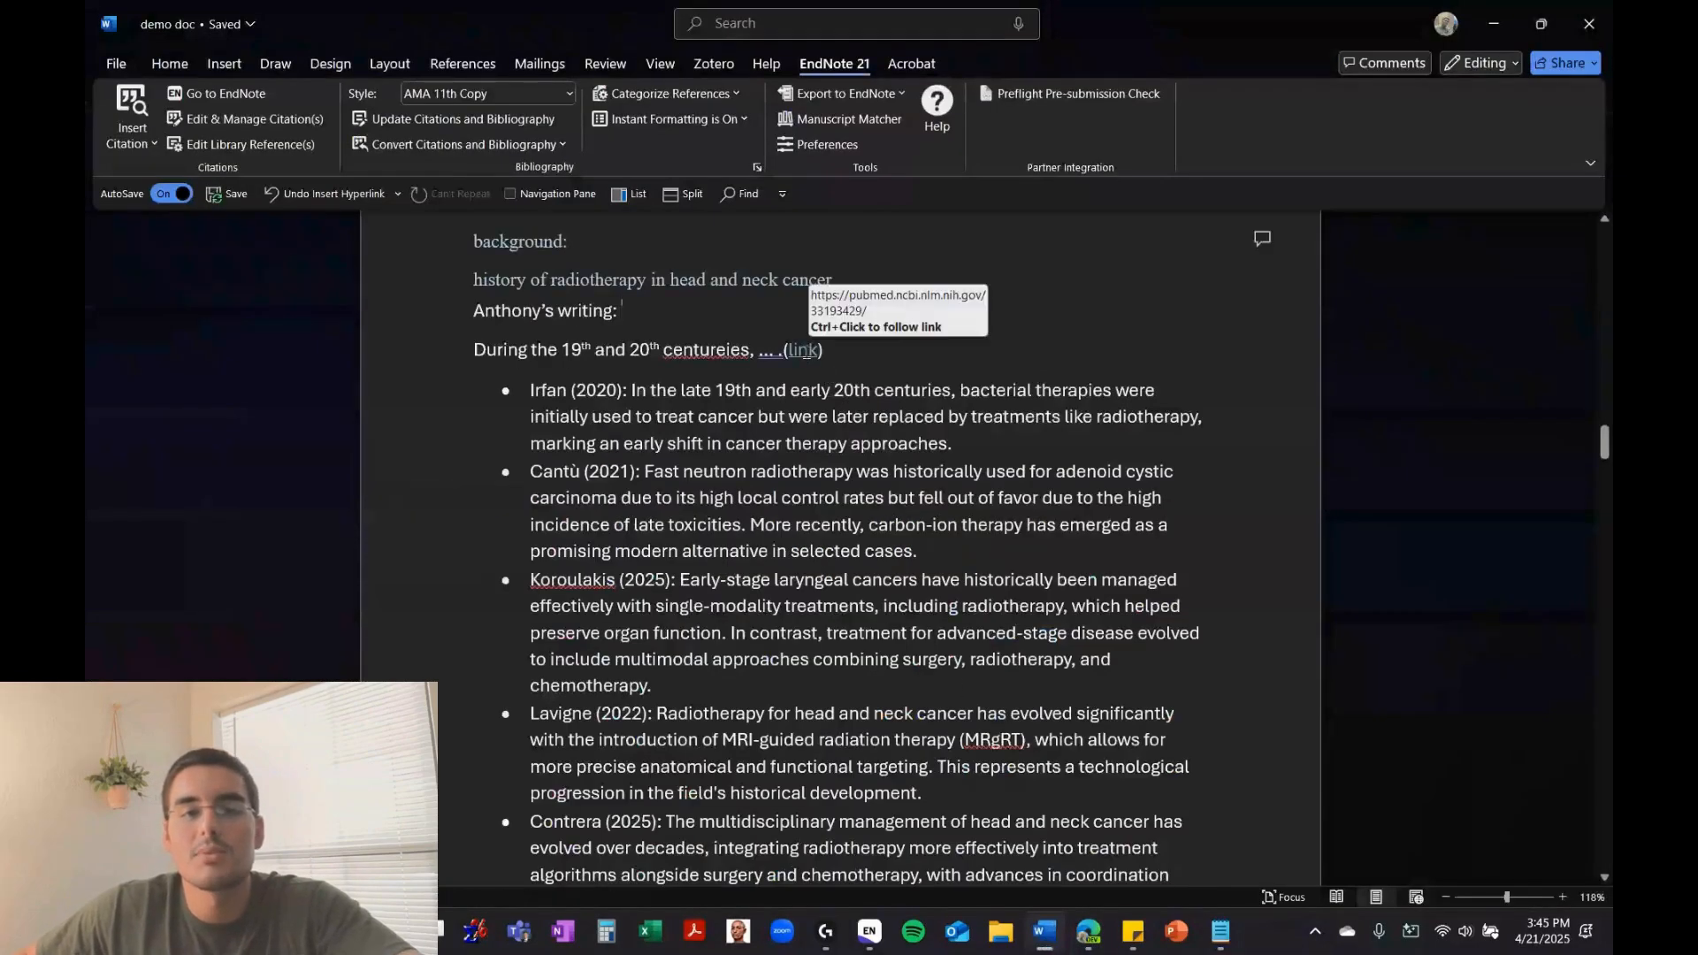
left_click(828, 350)
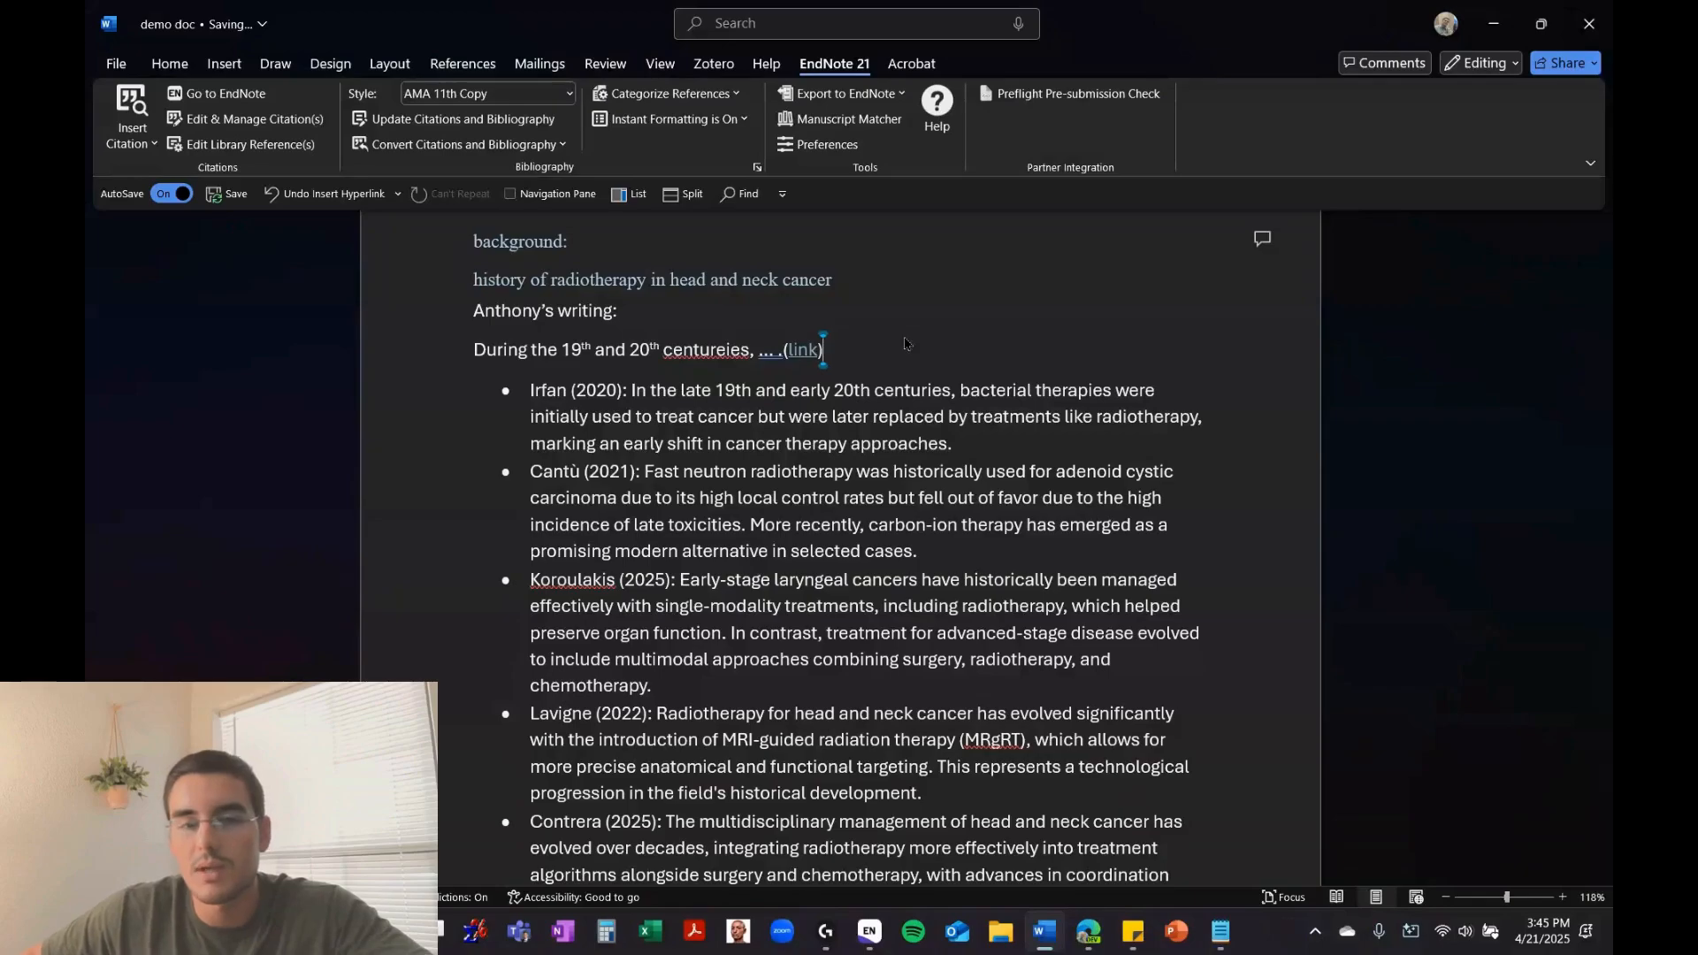
key("BackSpace")
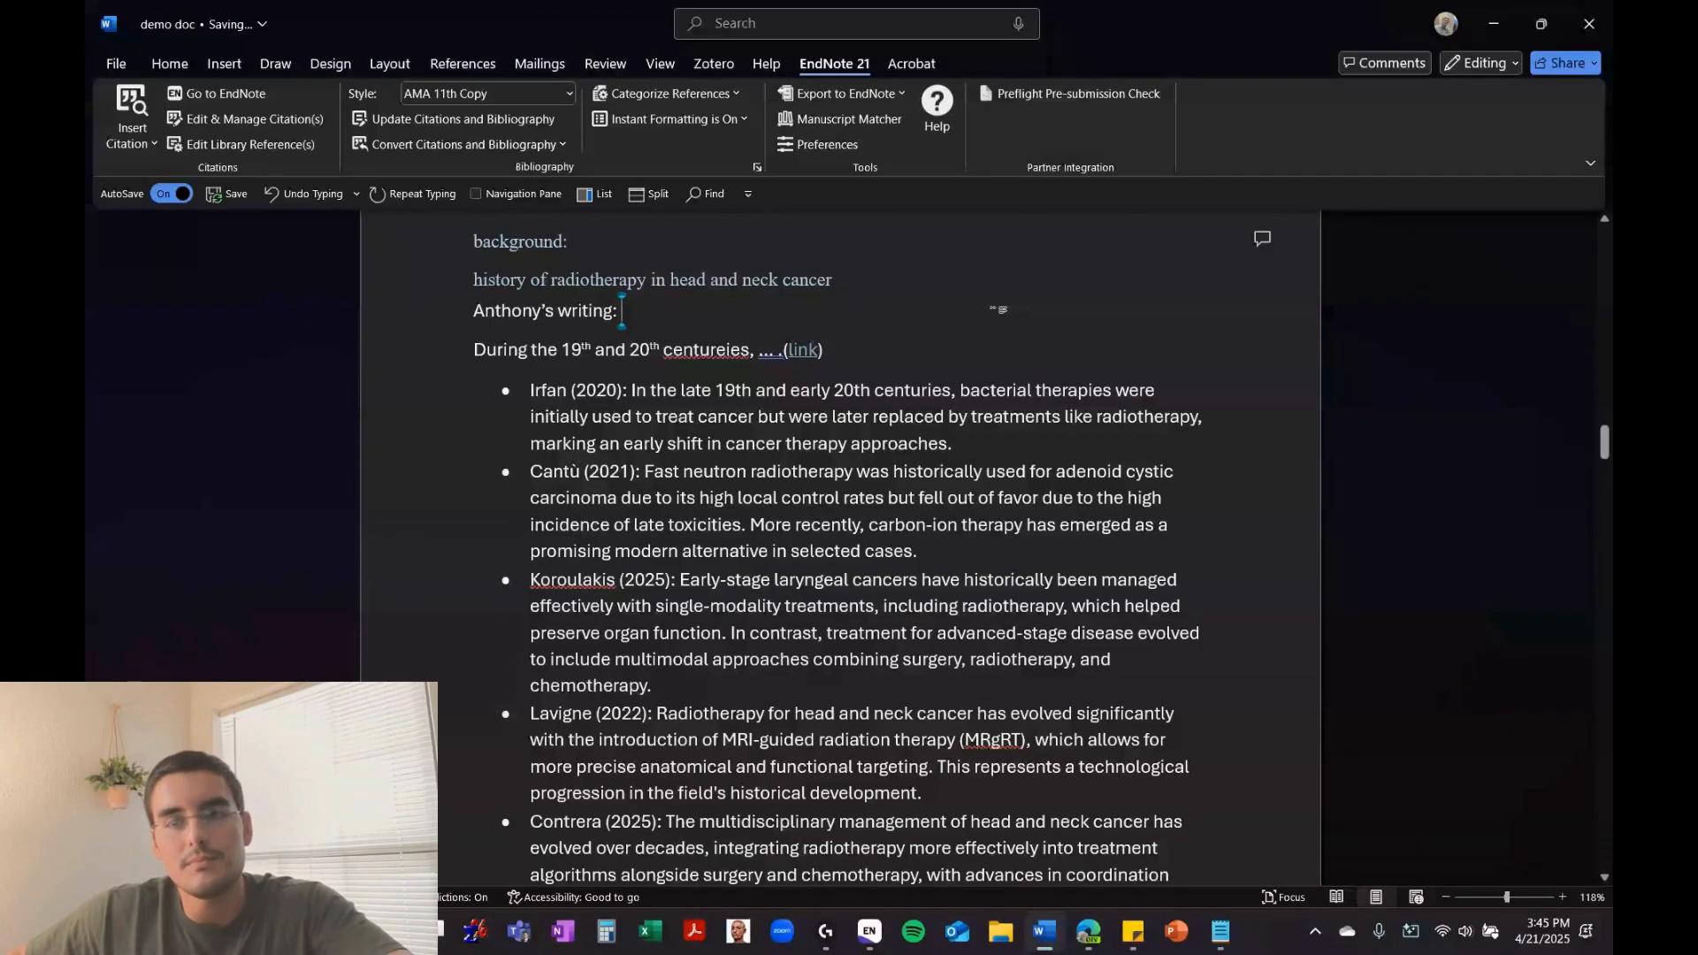
left_click(1494, 24)
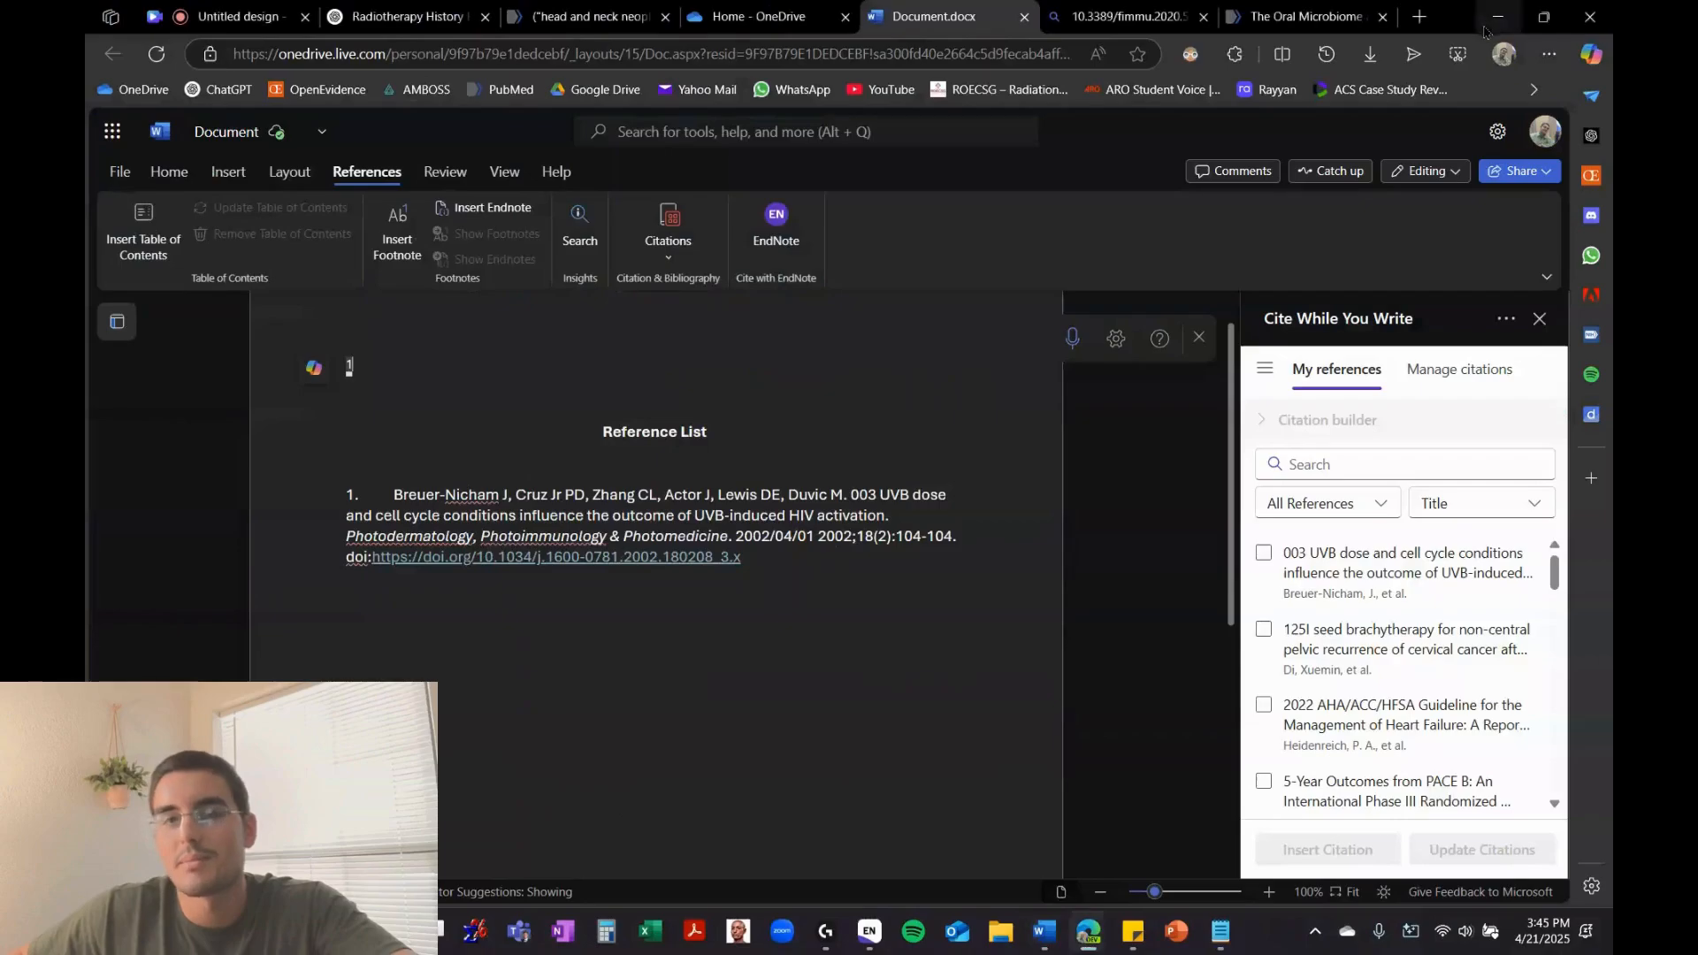
Search the web for "radiotherapy news brief" in a new browser tab
left_click(1283, 17)
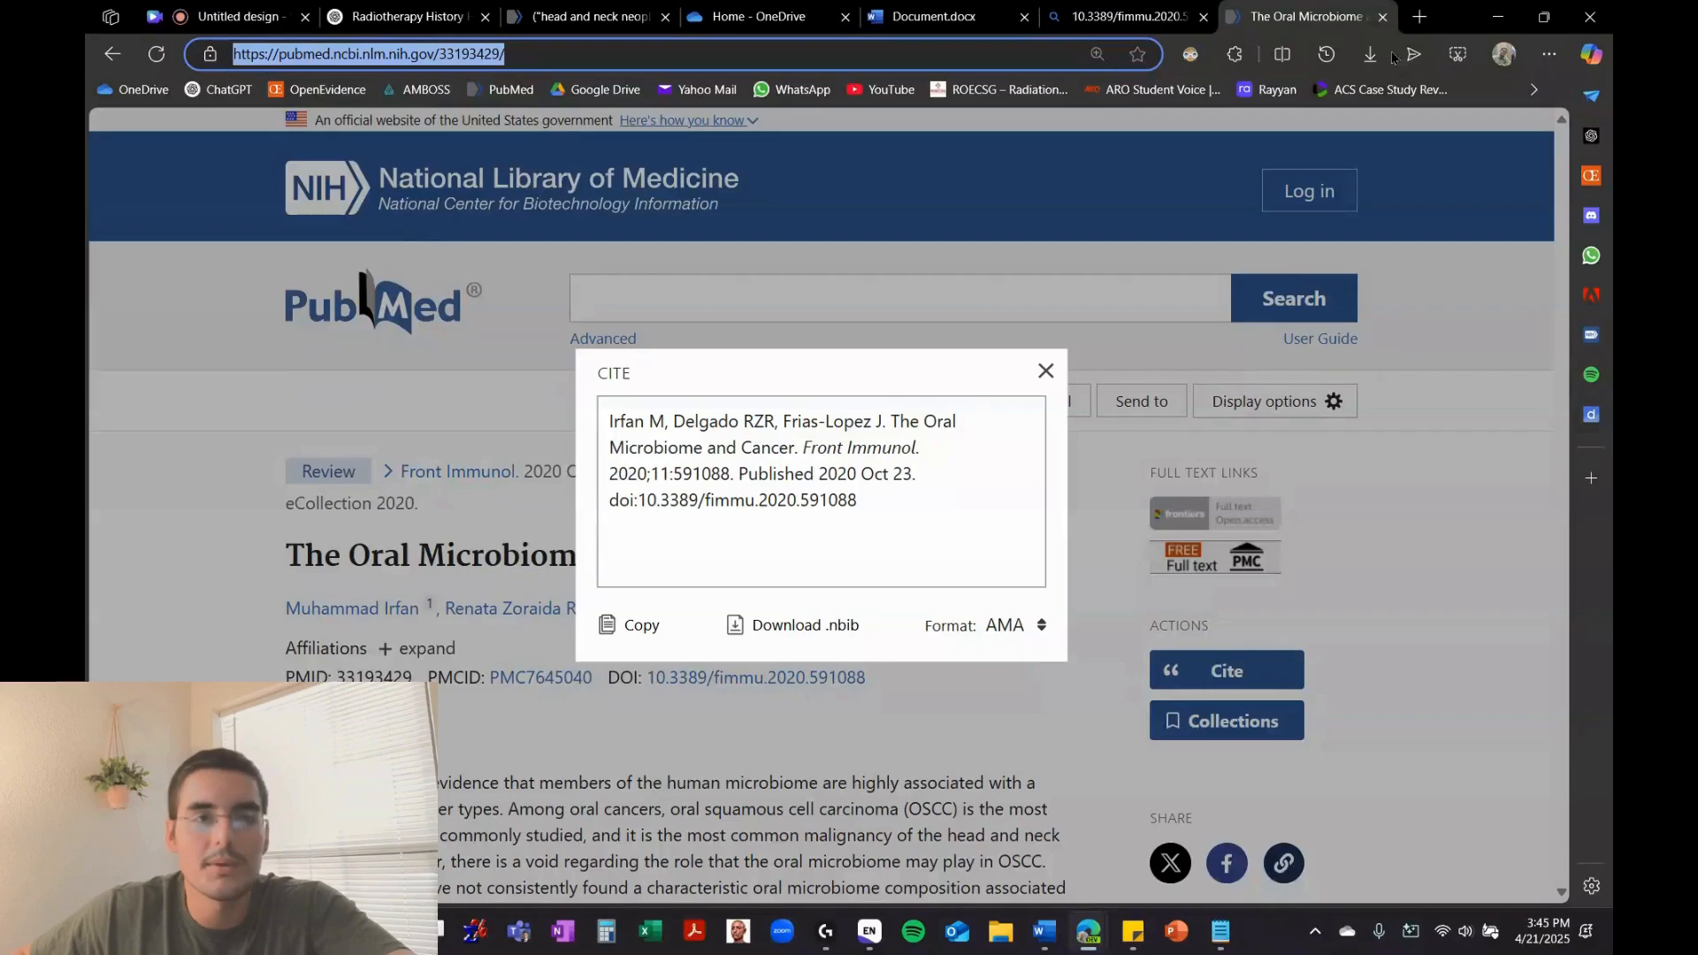
left_click(1420, 16)
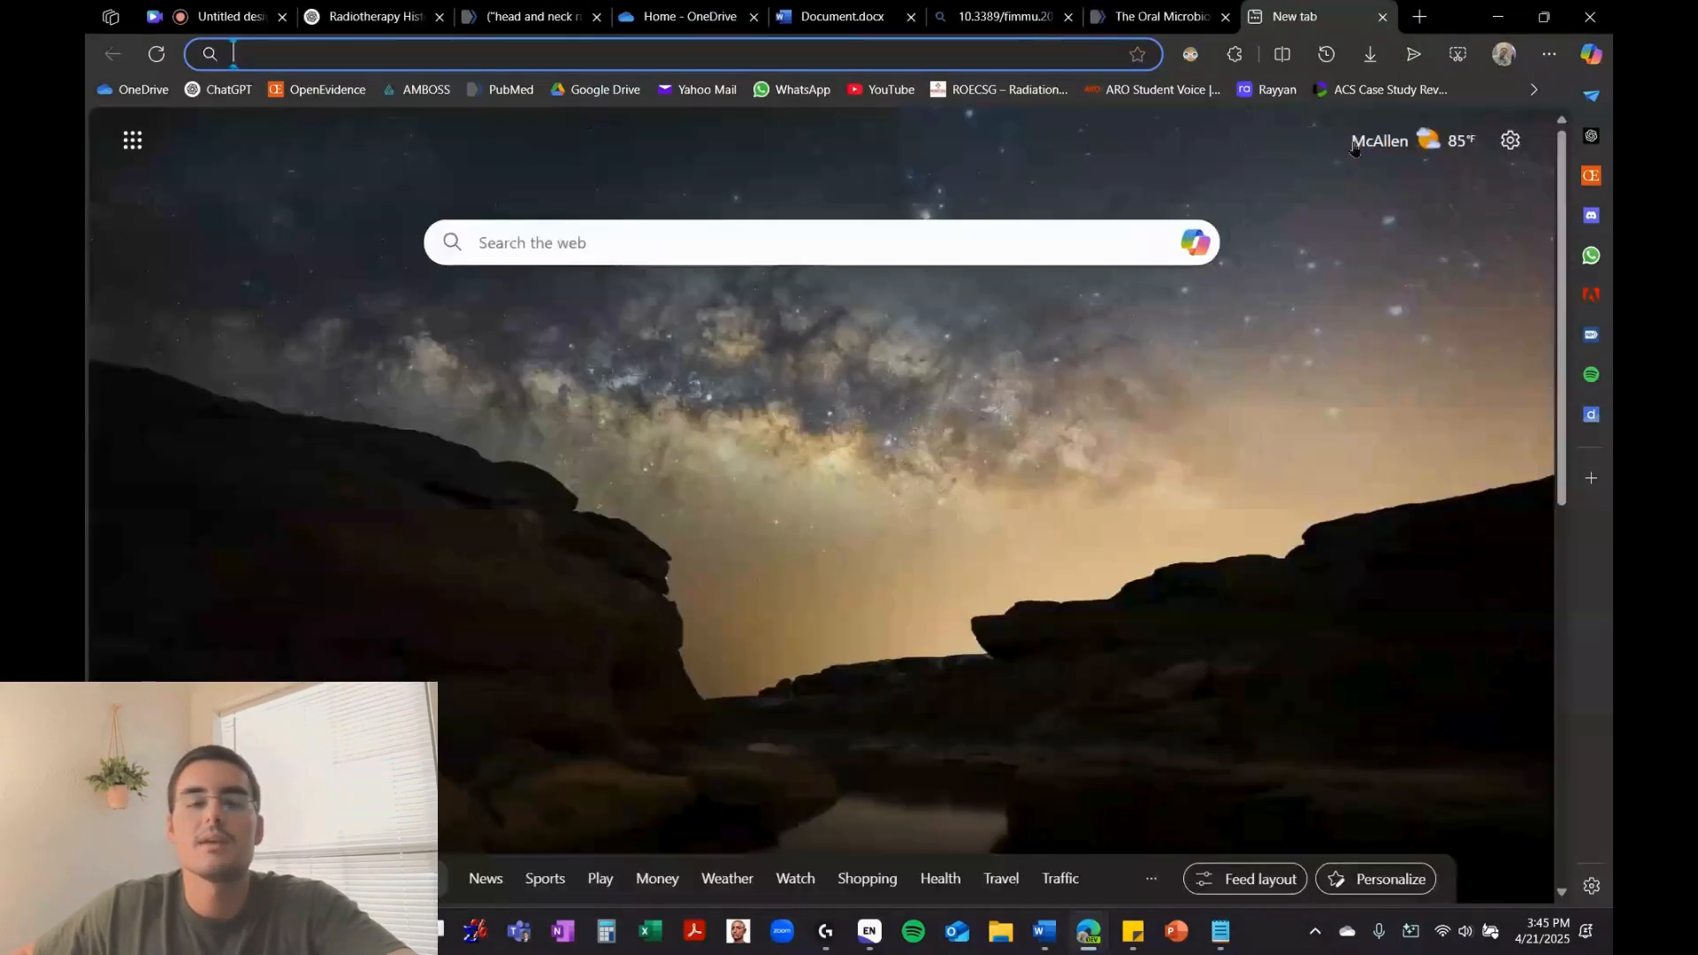
type("ra")
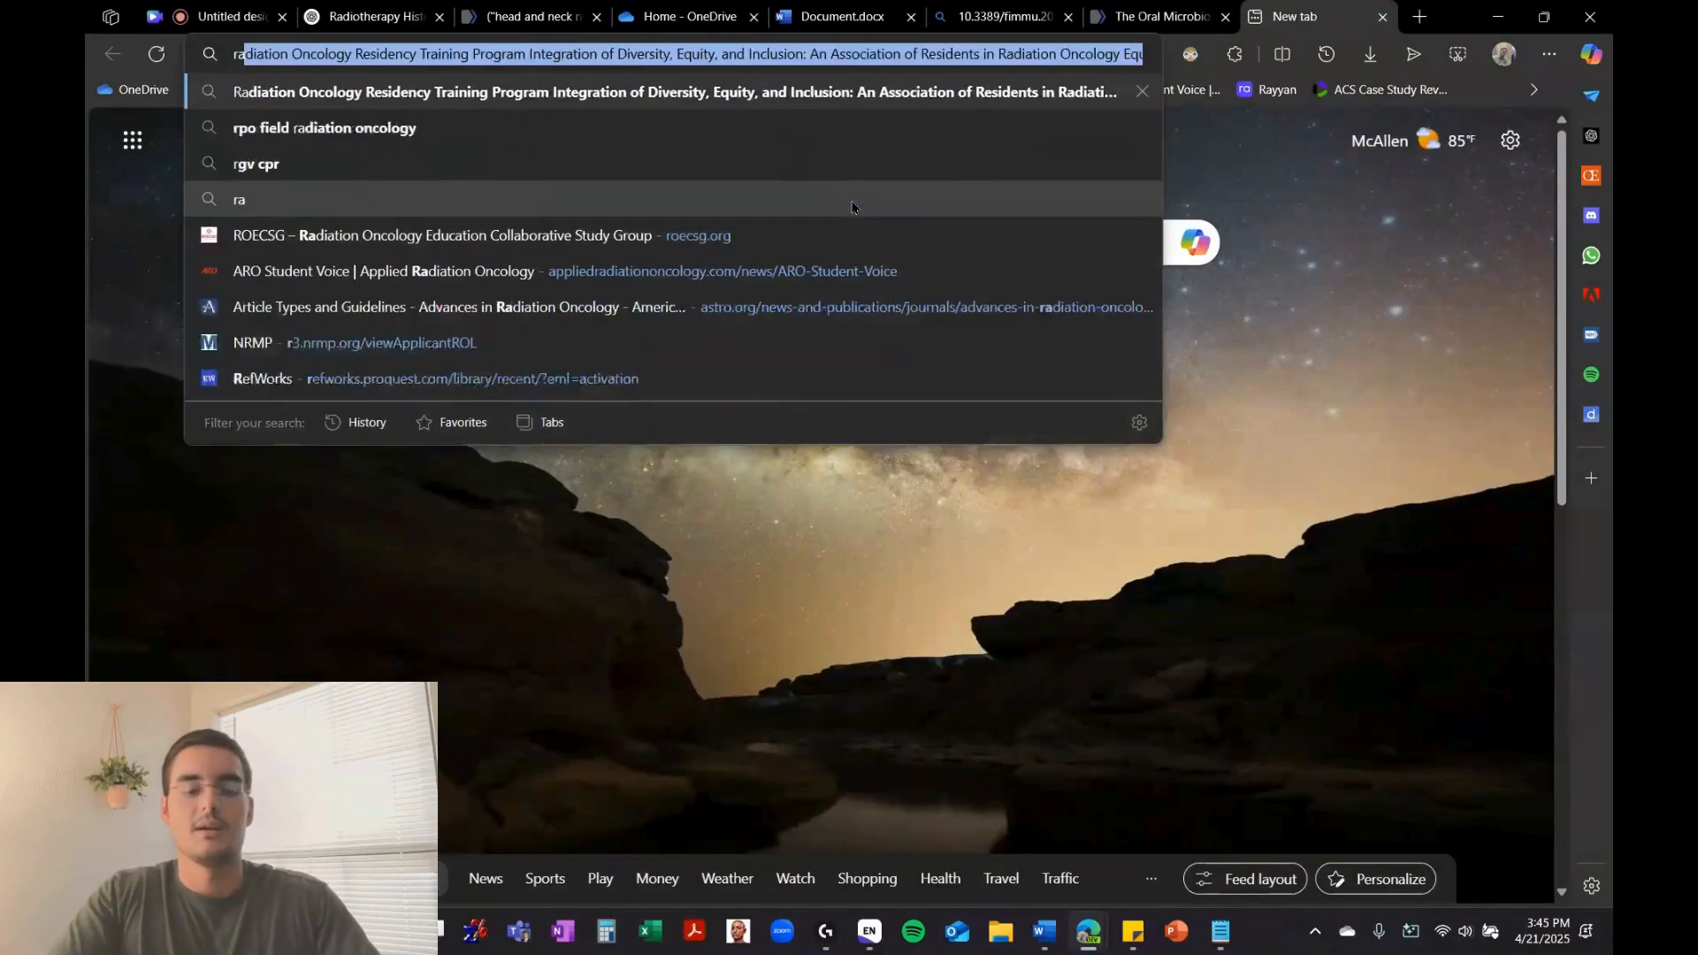
type("diotherp")
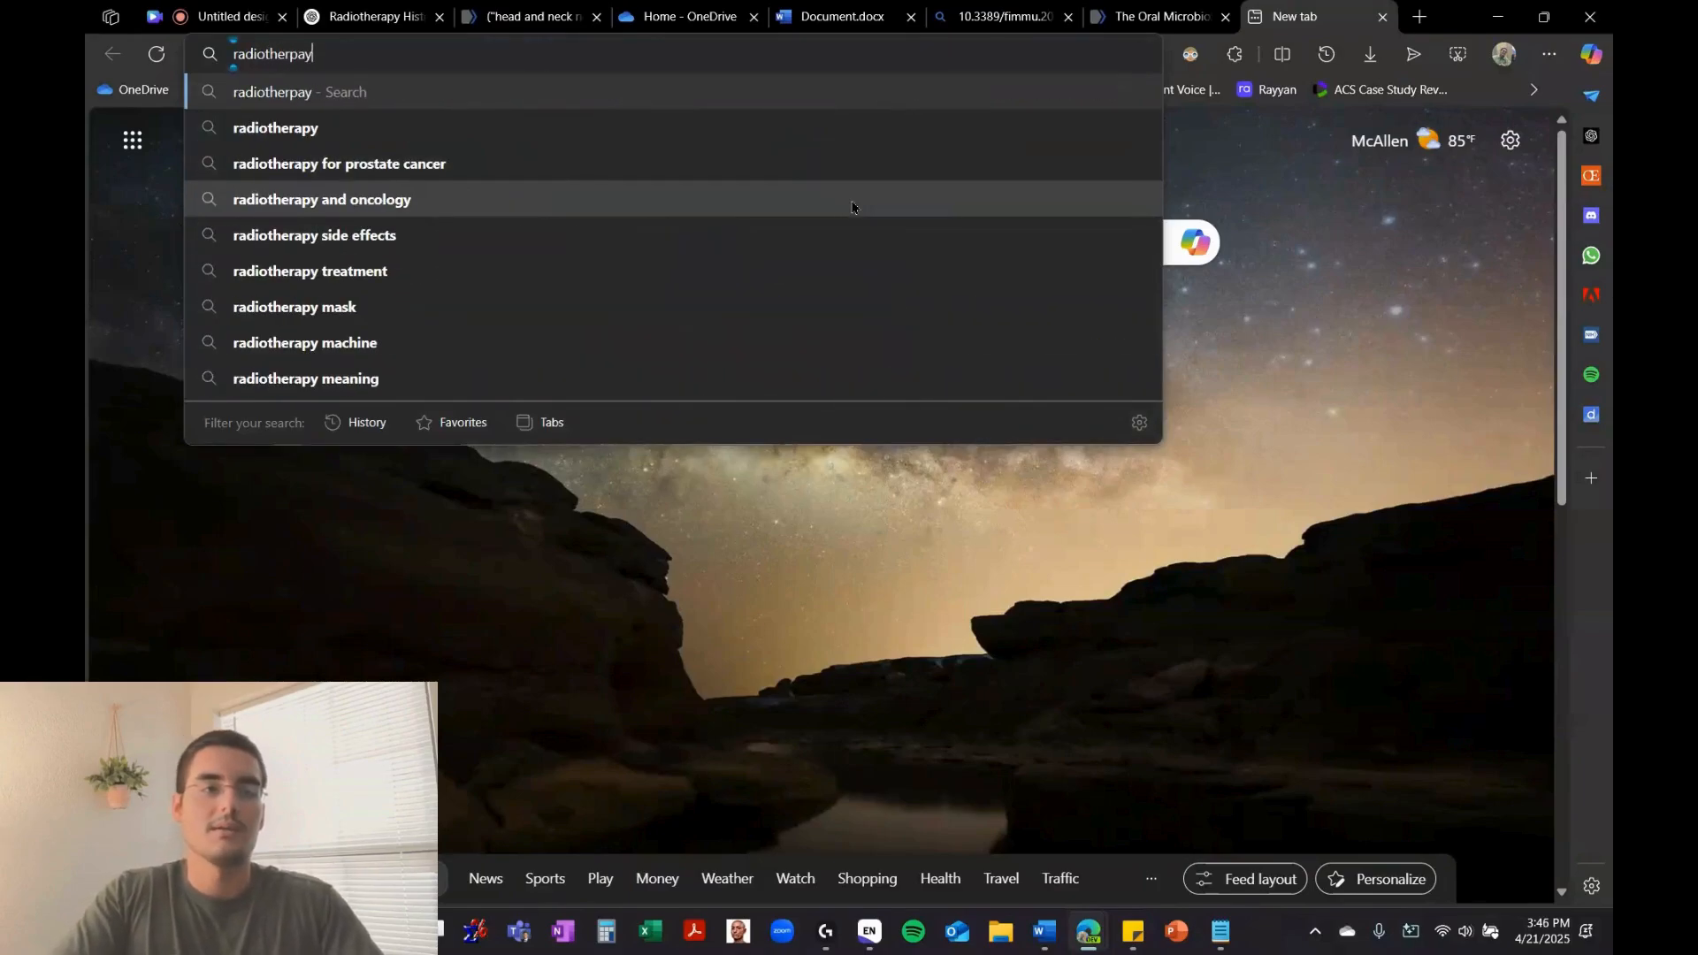
key("BackSpace")
type("a")
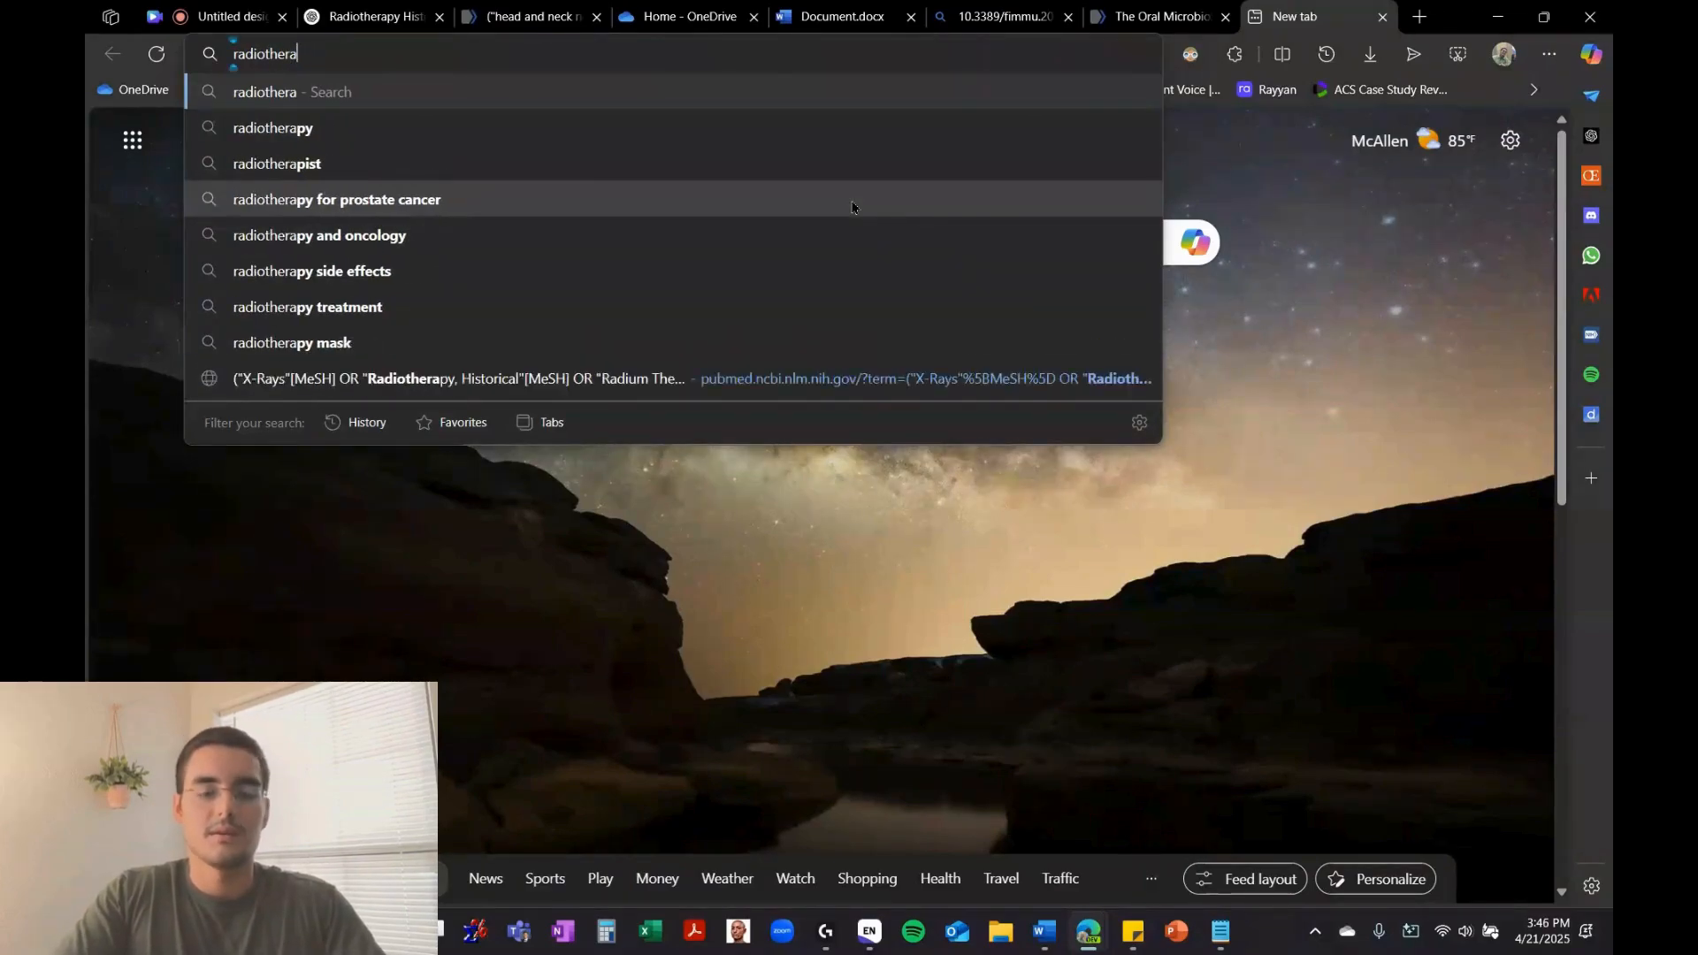
type("py new")
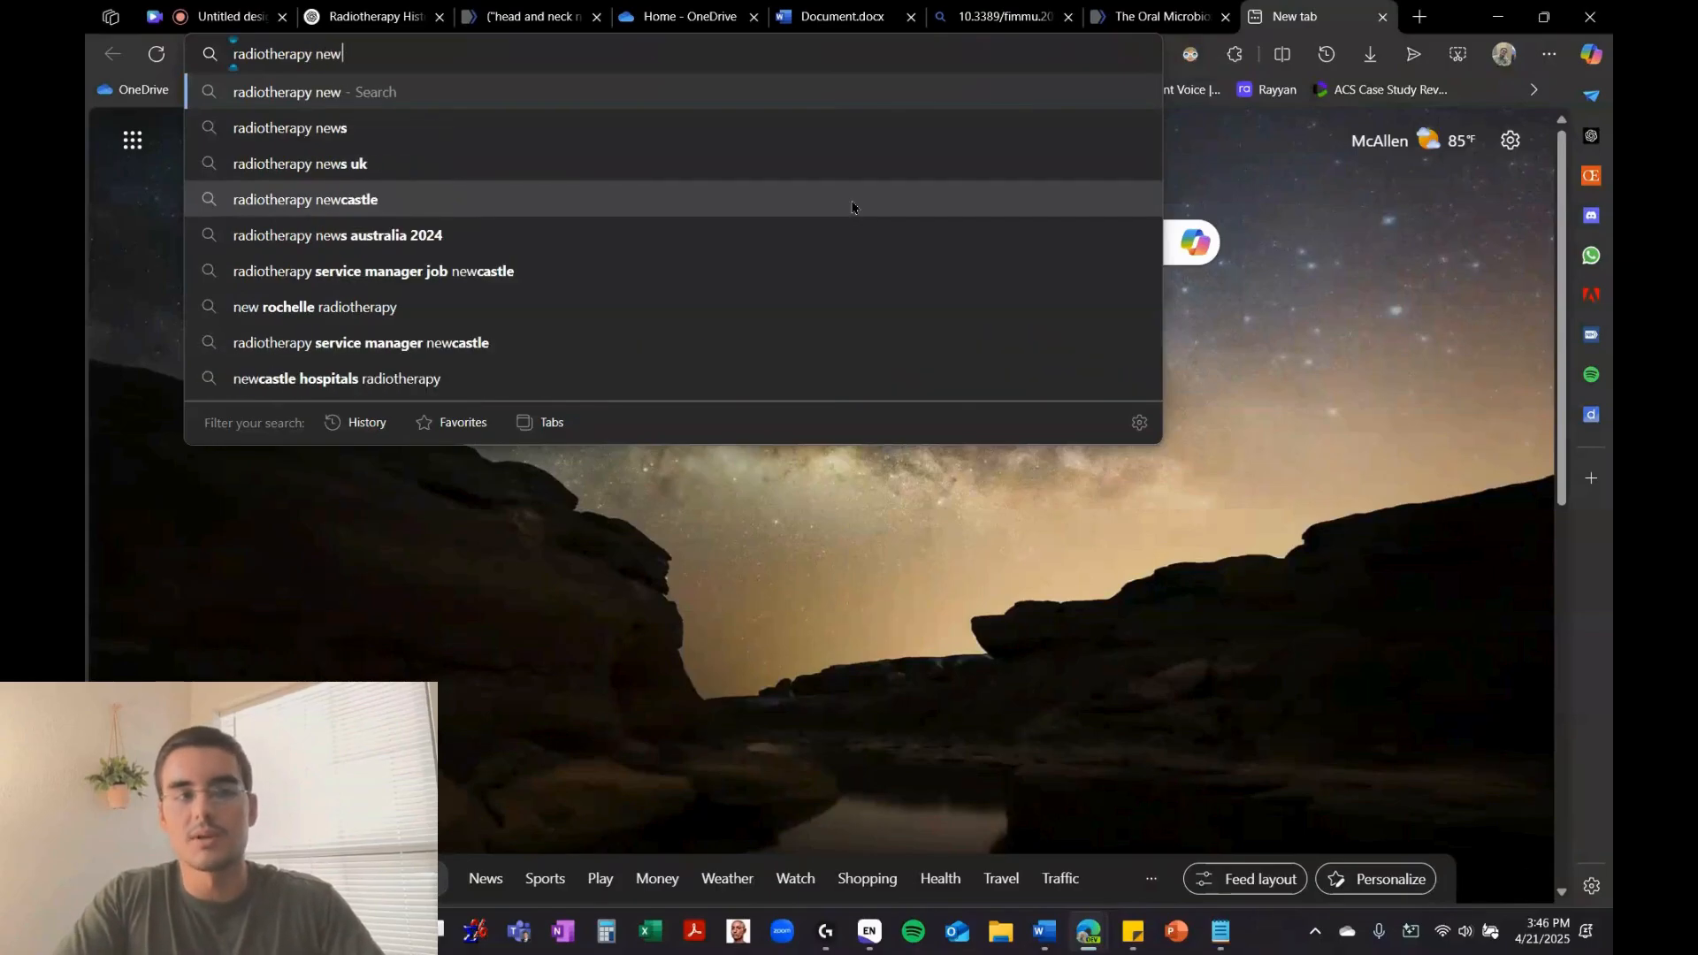
type("s brief")
key("Return")
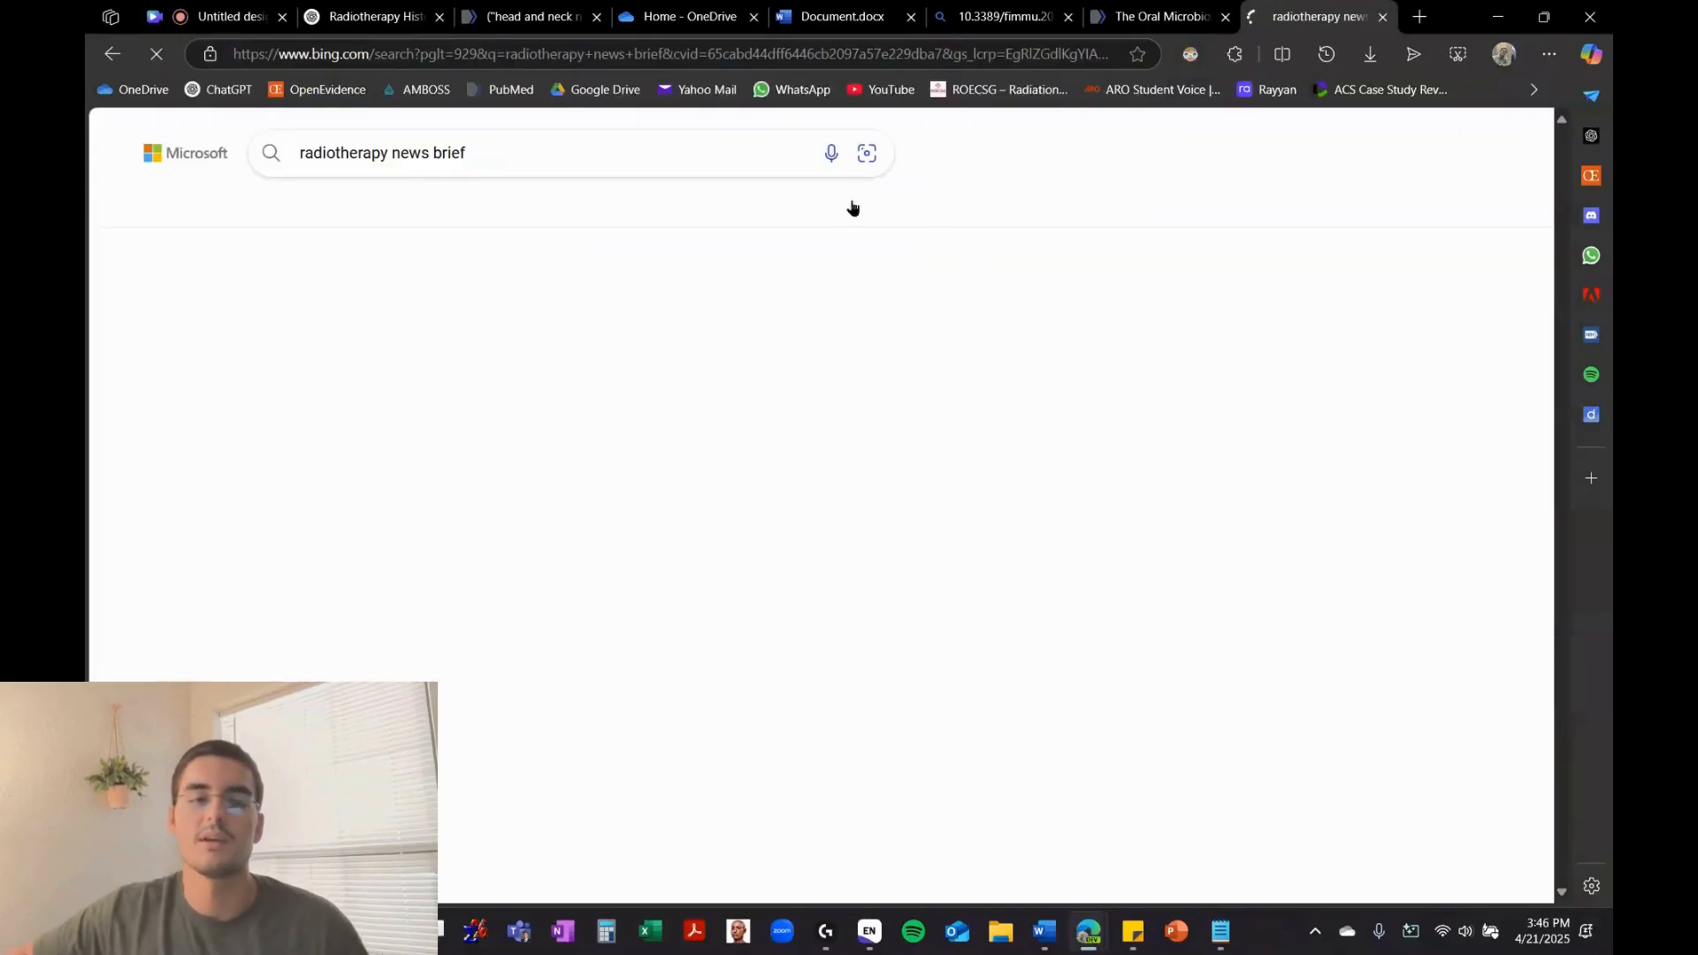
Open Medical Xpress's radiotherapy news and read the article on radiotherapy with cetuximab for head and neck cancer surgery patients
left_click(425, 341)
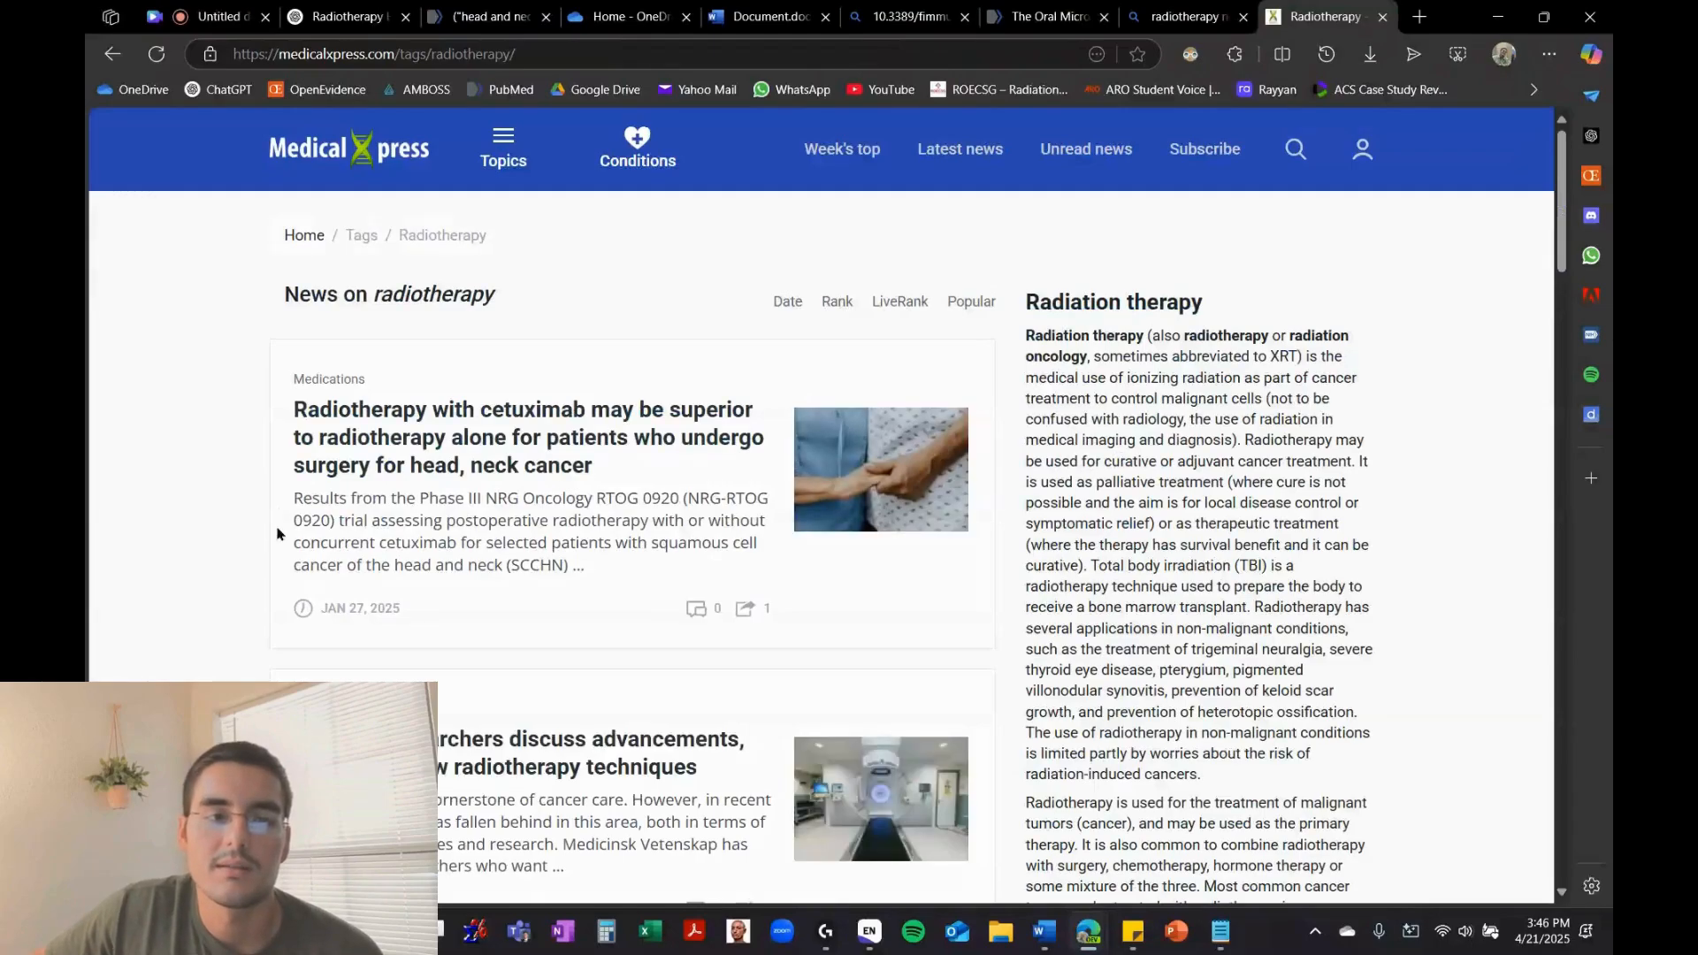
scroll(496, 390, "down", 10)
scroll(1074, 443, "up", 10)
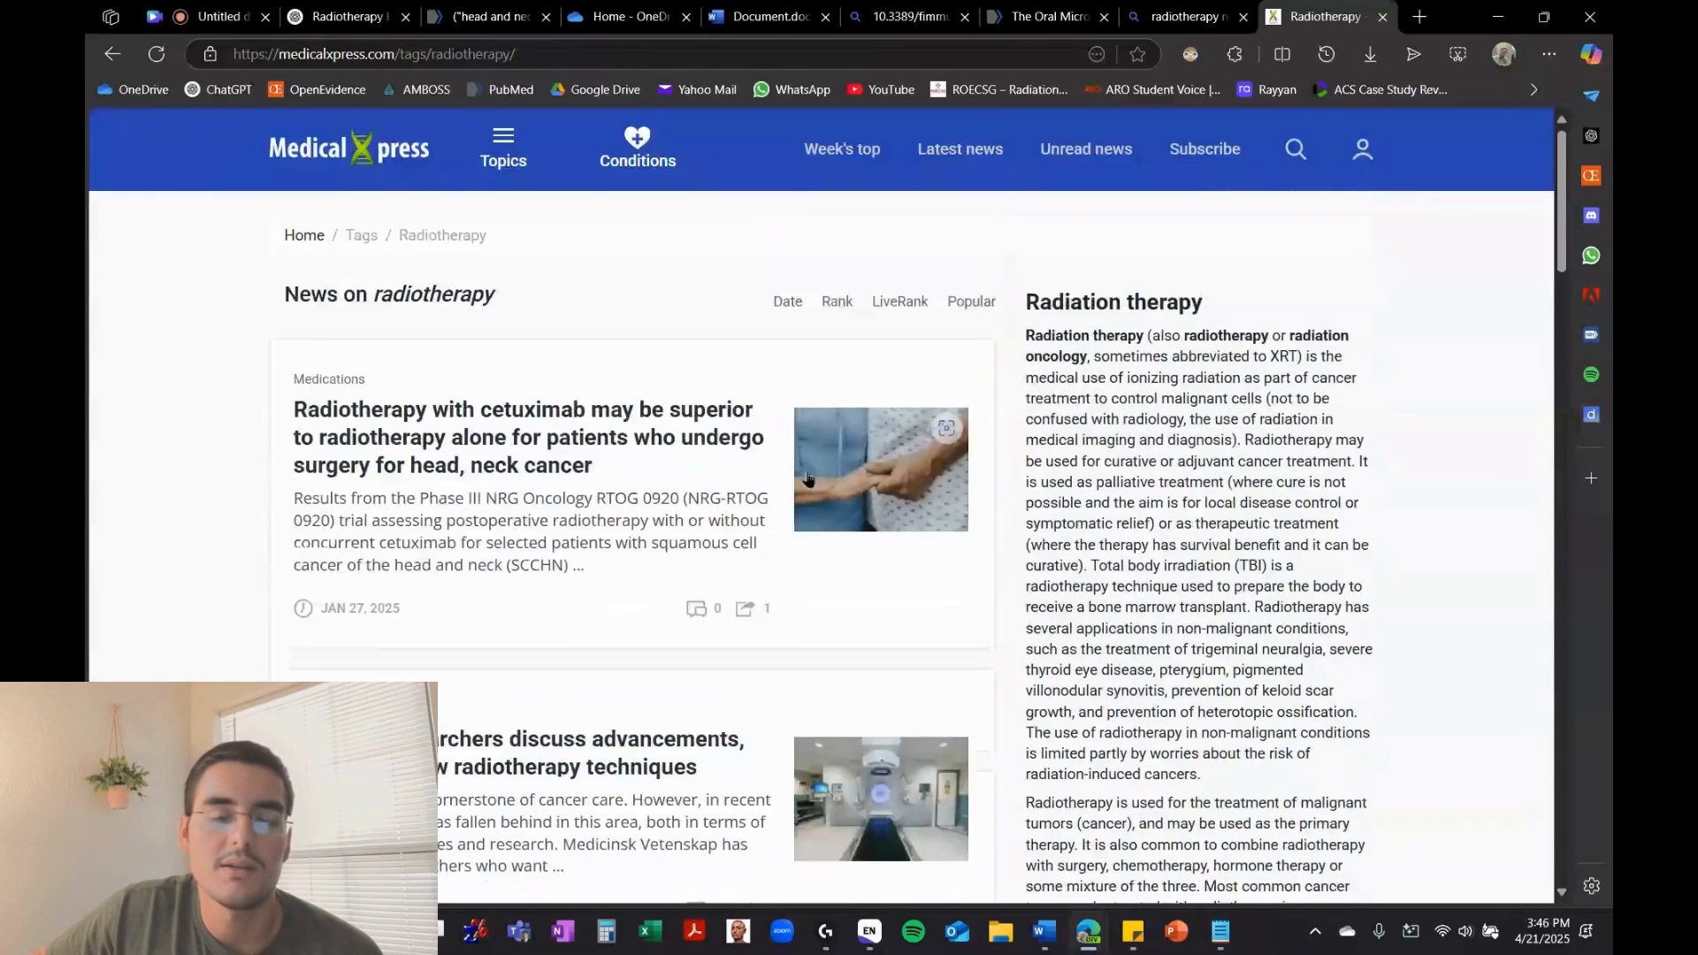
left_click(645, 450)
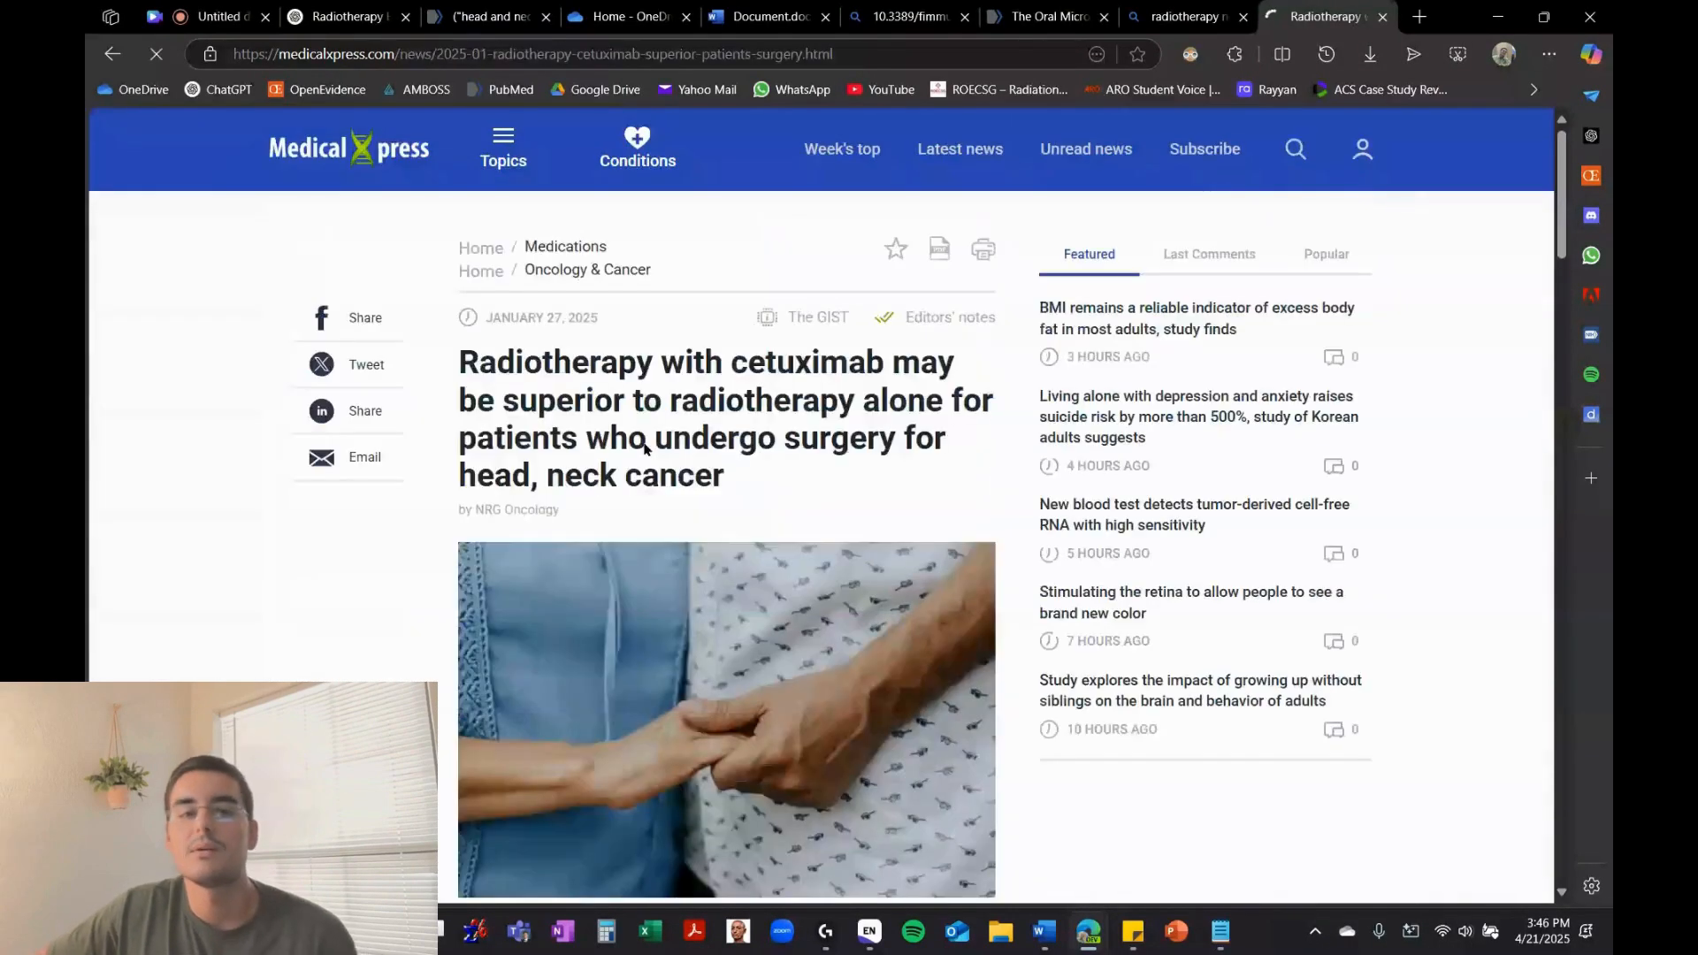
scroll(415, 500, "down", 15)
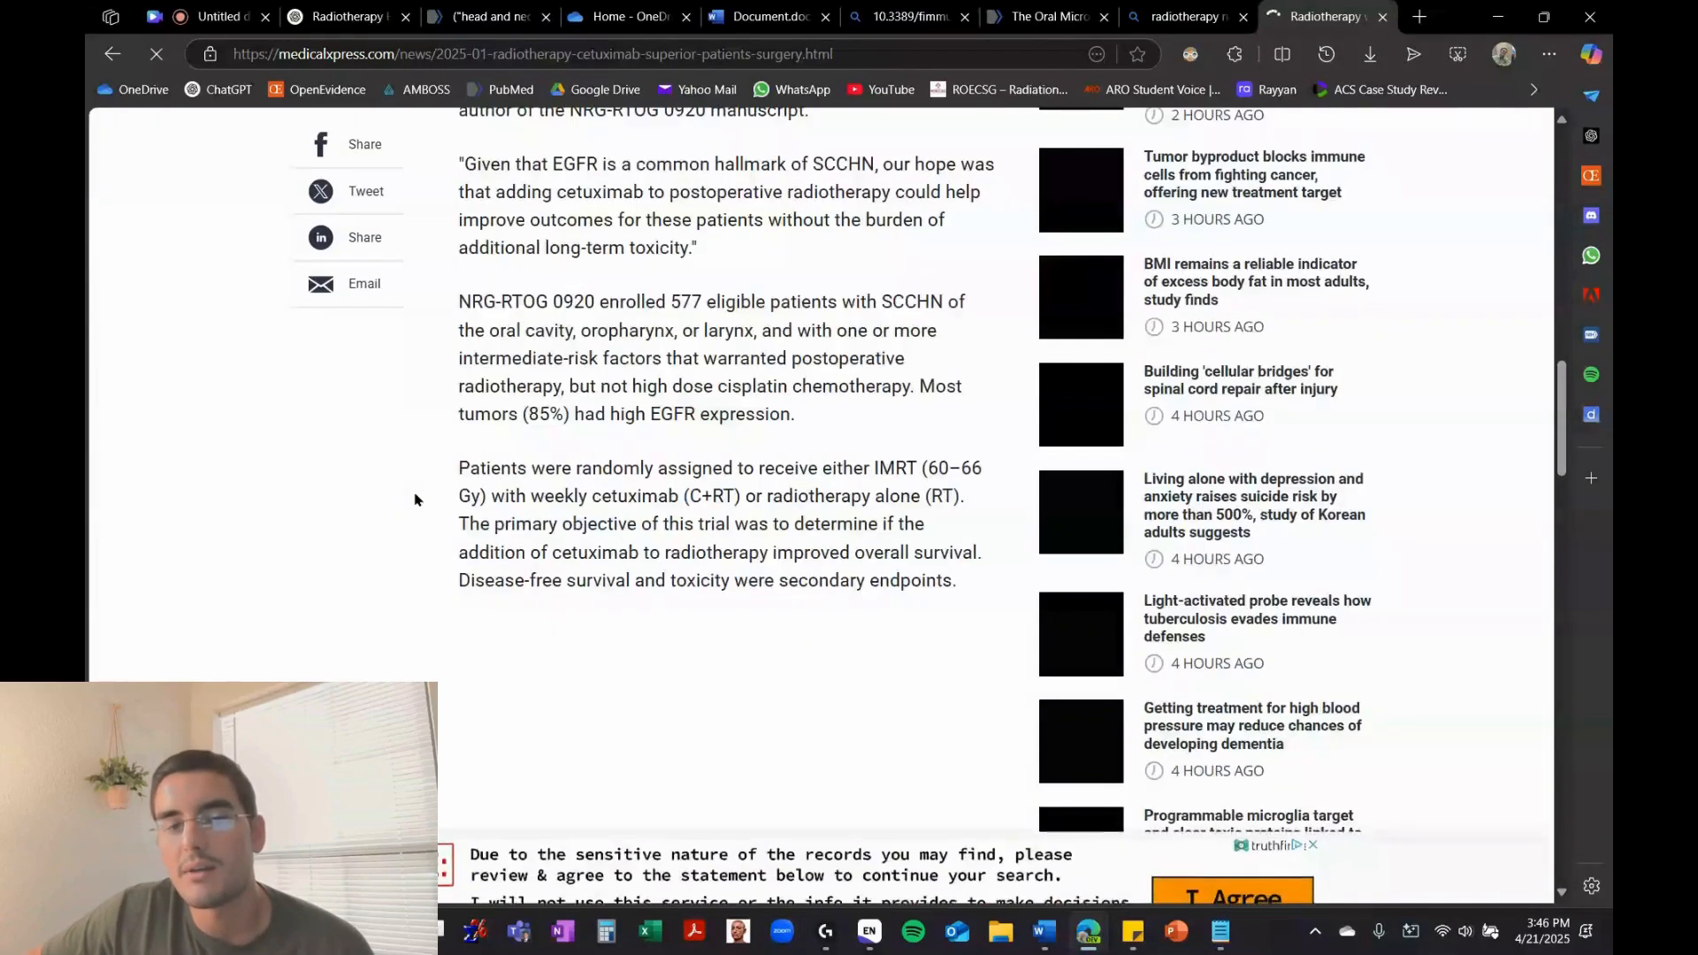
scroll(389, 457, "up", 15)
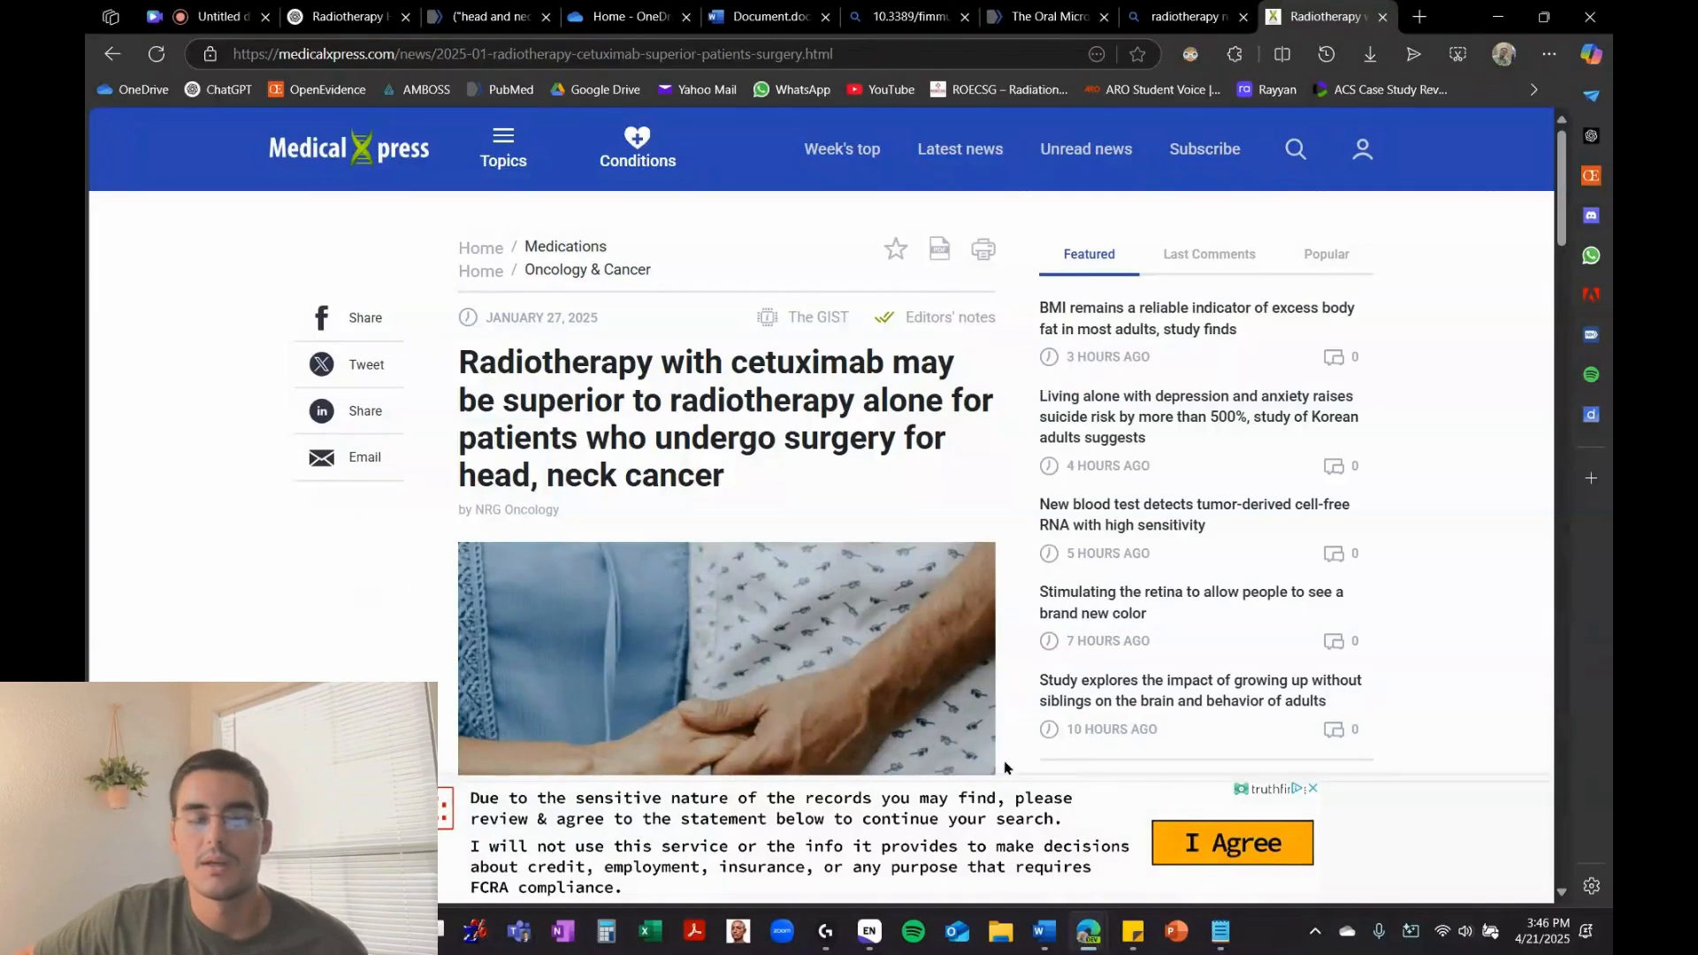
scroll(375, 619, "down", 2)
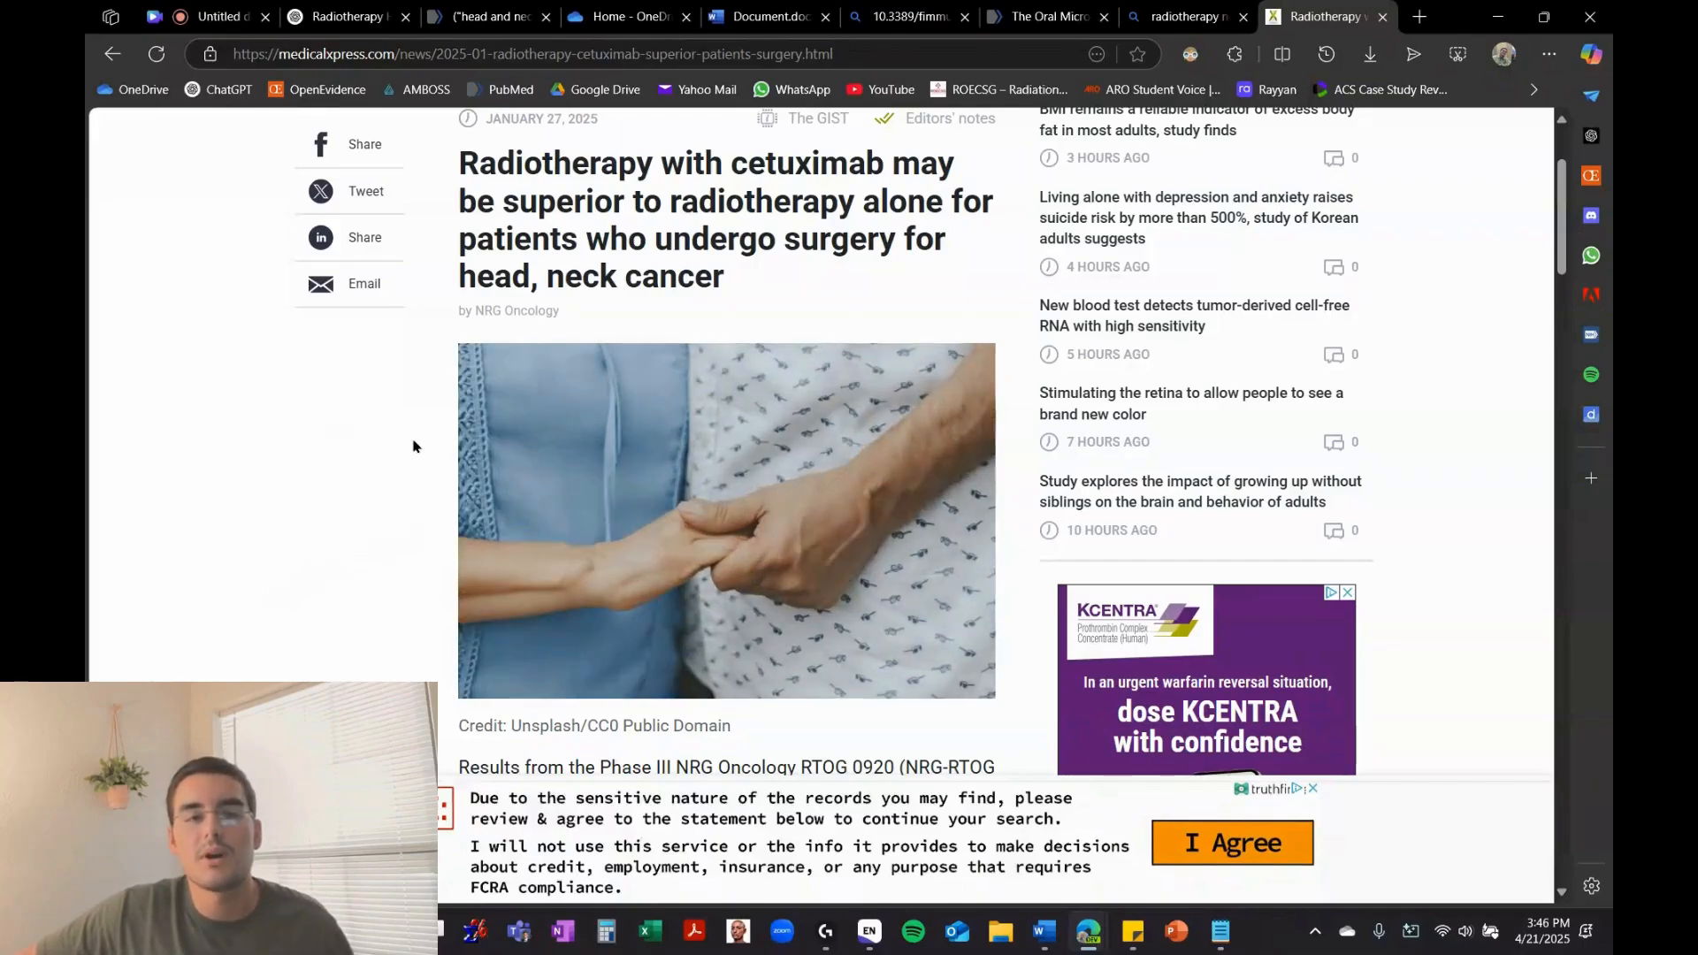
scroll(413, 449, "up", 2)
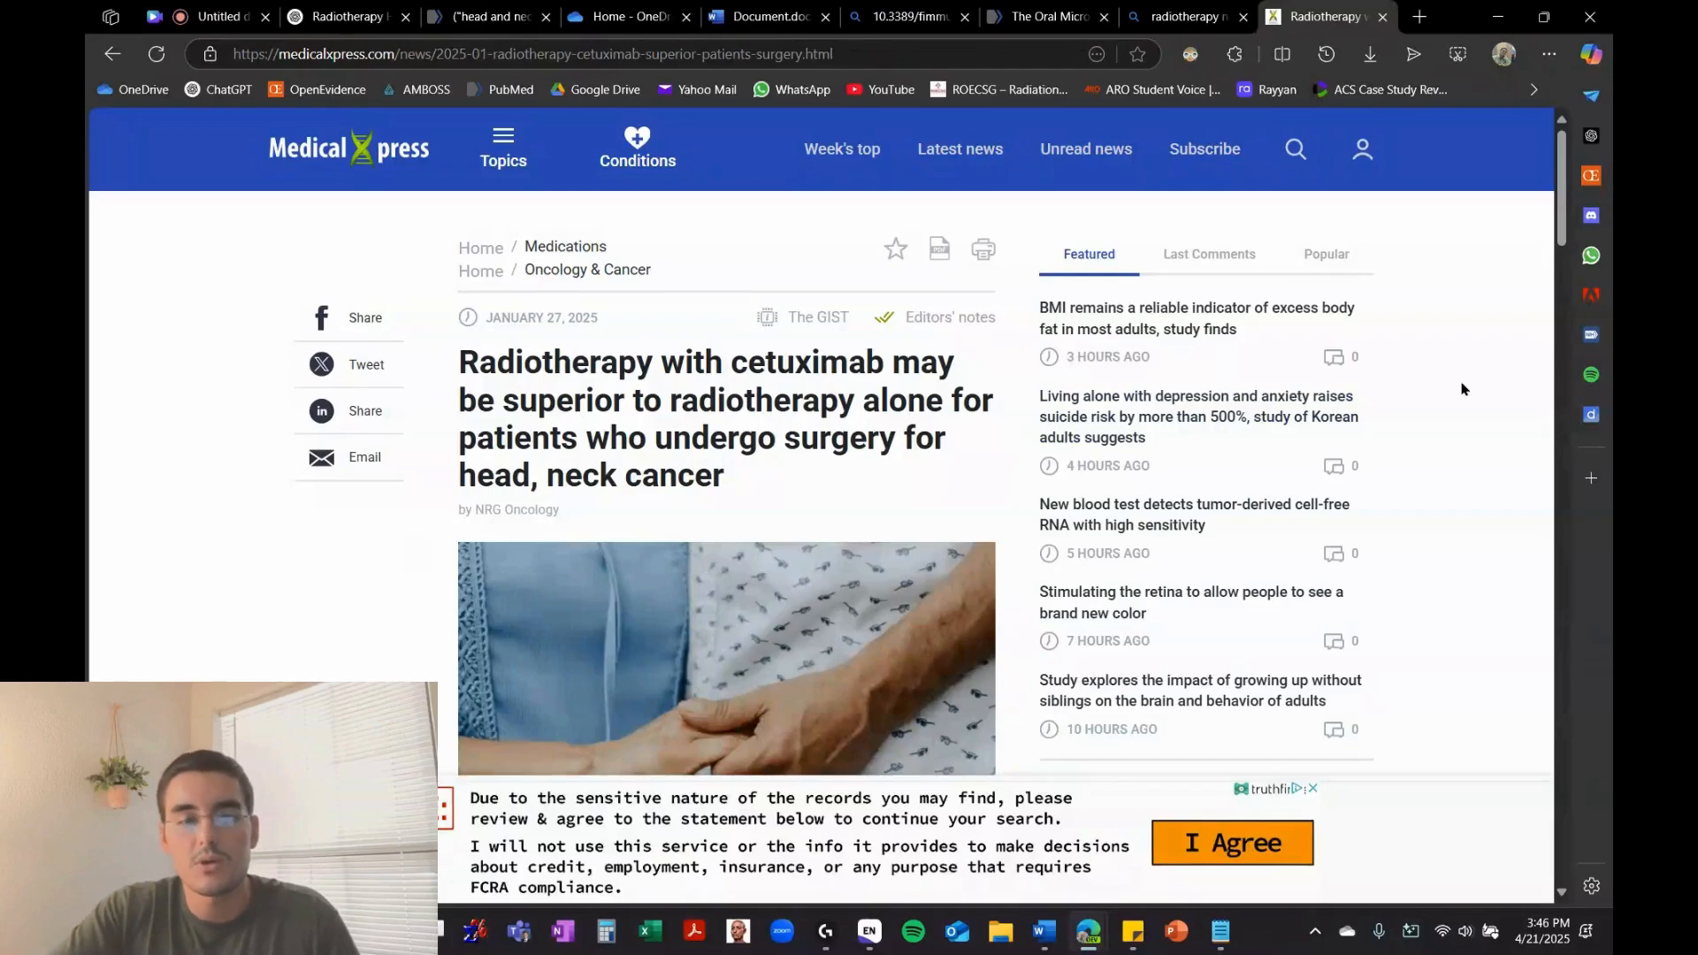
Save the cetuximab radiotherapy article as a PDF in the Downloads folder
key("ctrl+p")
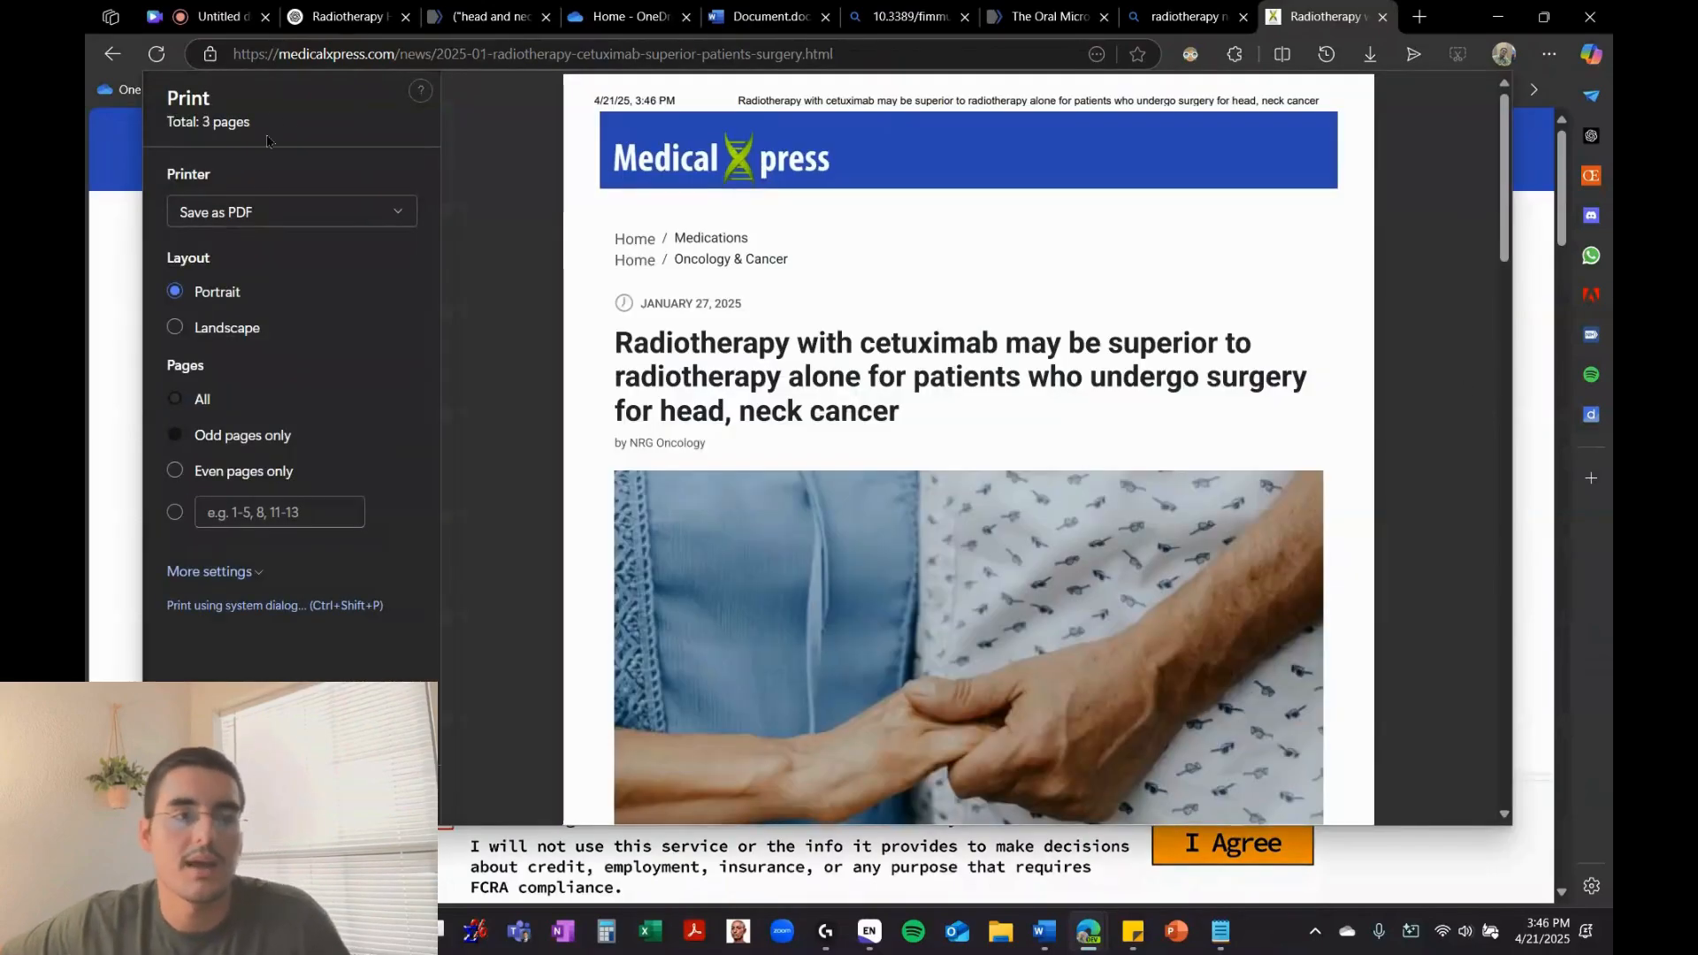
key("Return")
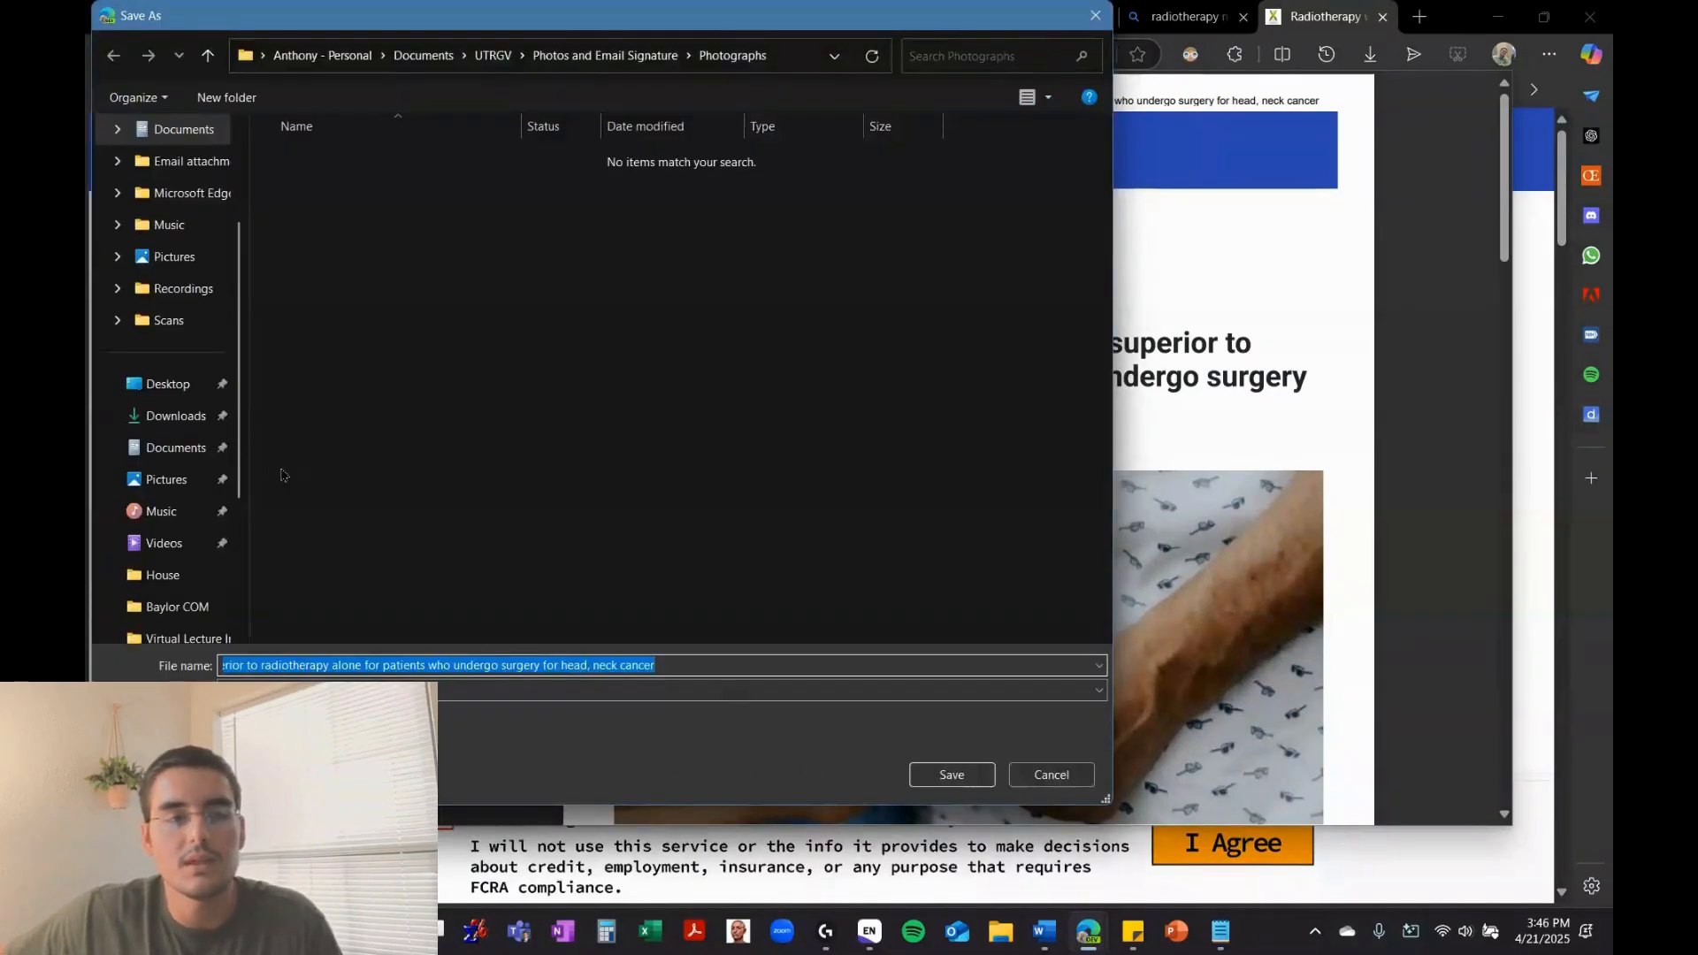
left_click(176, 416)
left_click(949, 773)
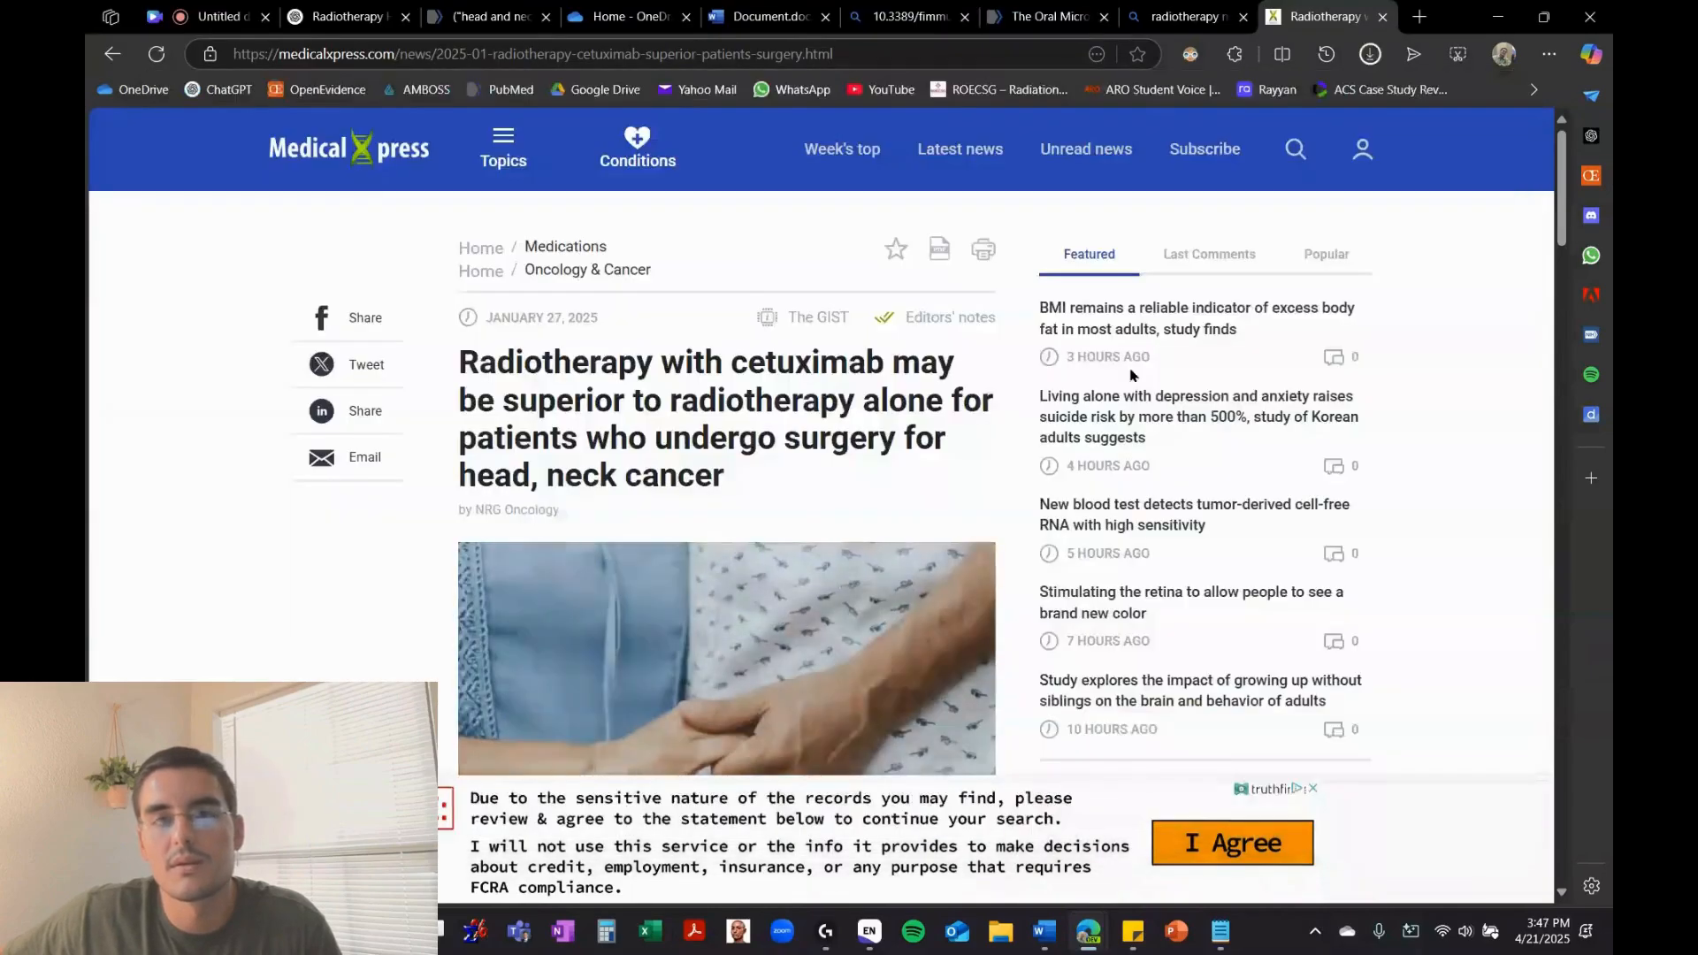
Attach the downloaded cetuximab radiotherapy article PDF to the message in the ChatGPT radiotherapy conversation
left_click(342, 20)
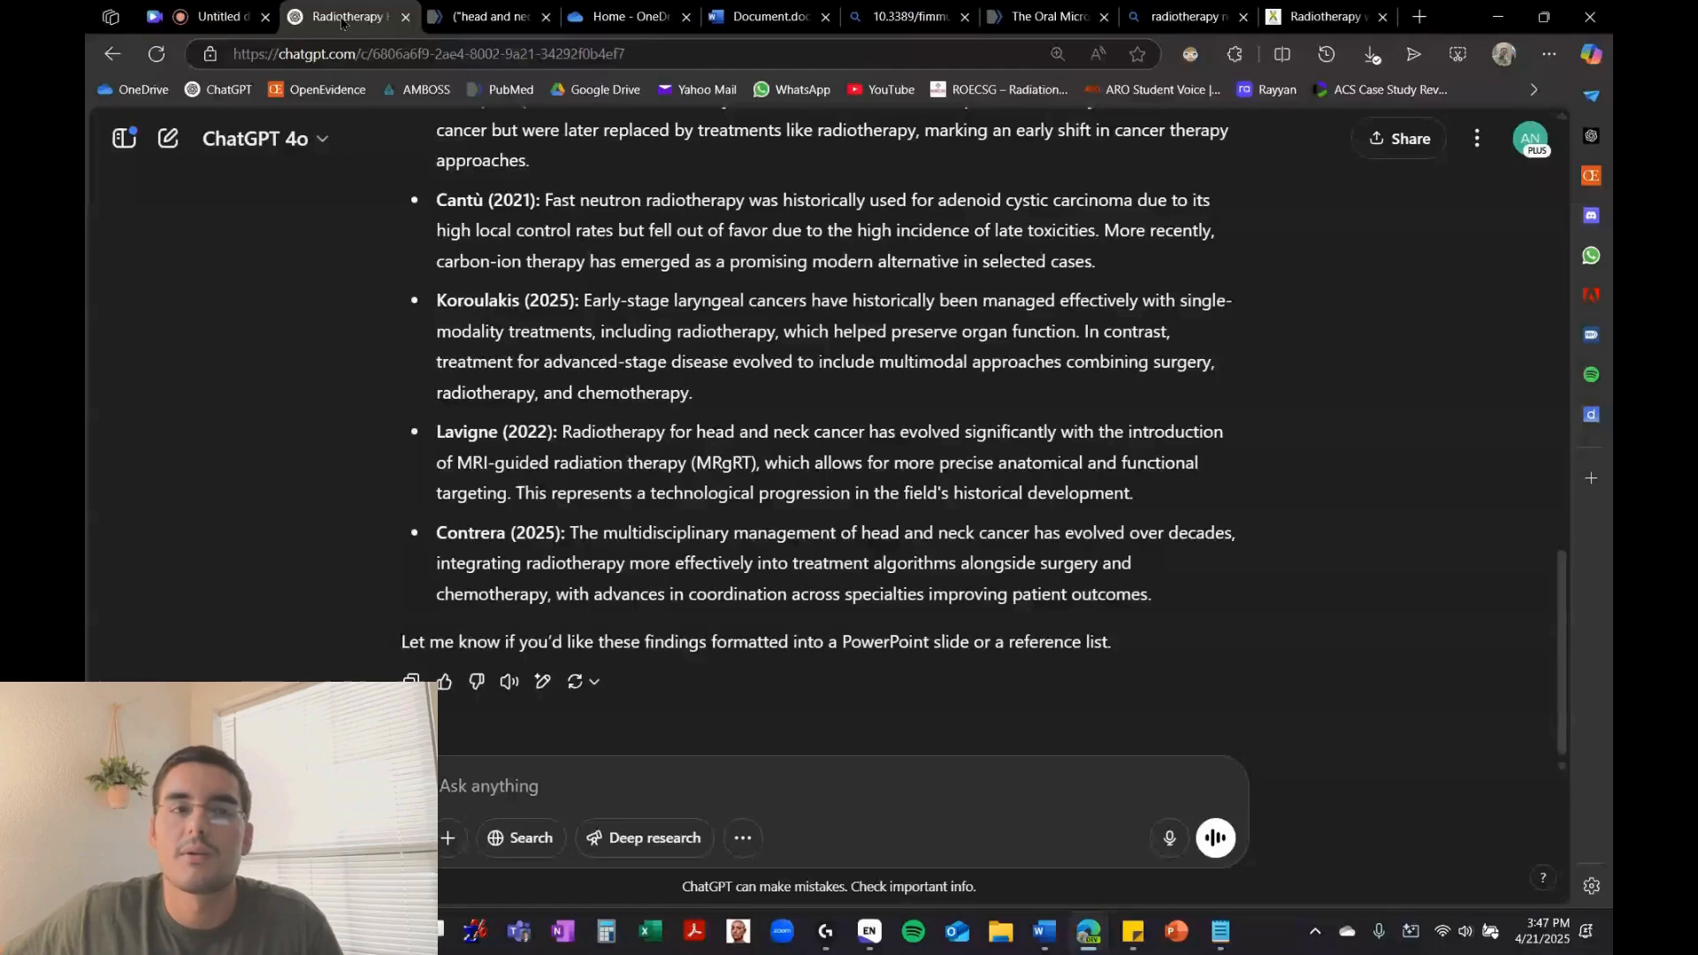
left_click(1370, 54)
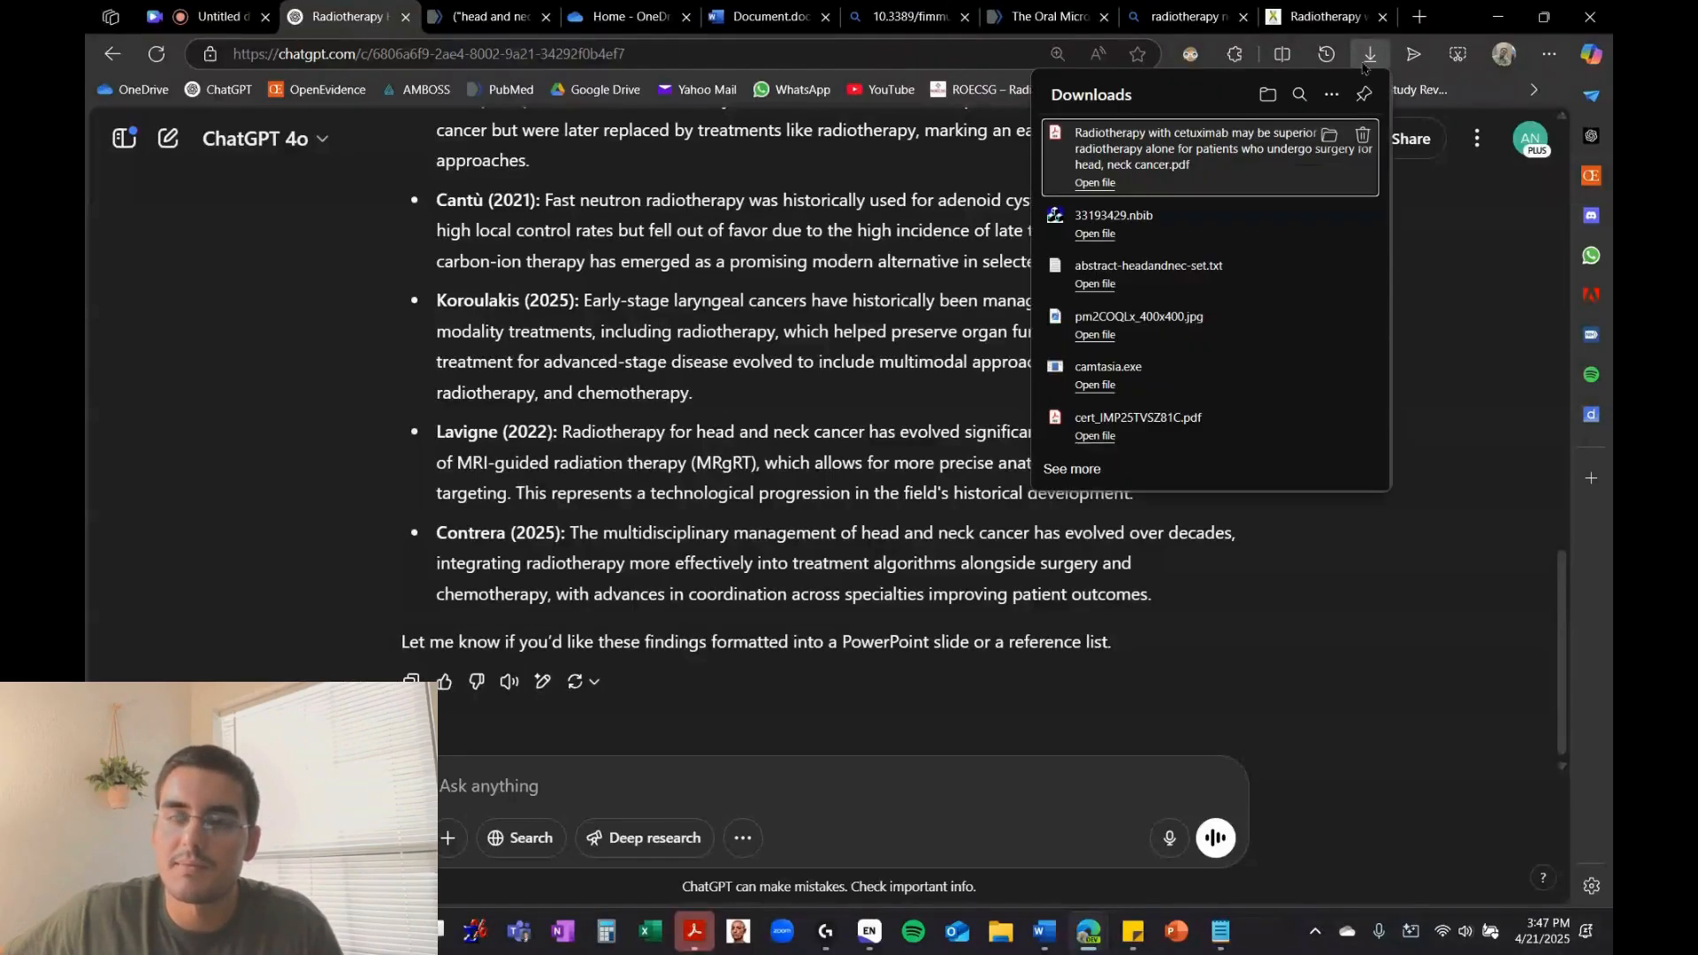
left_click_drag(1186, 147, 708, 743)
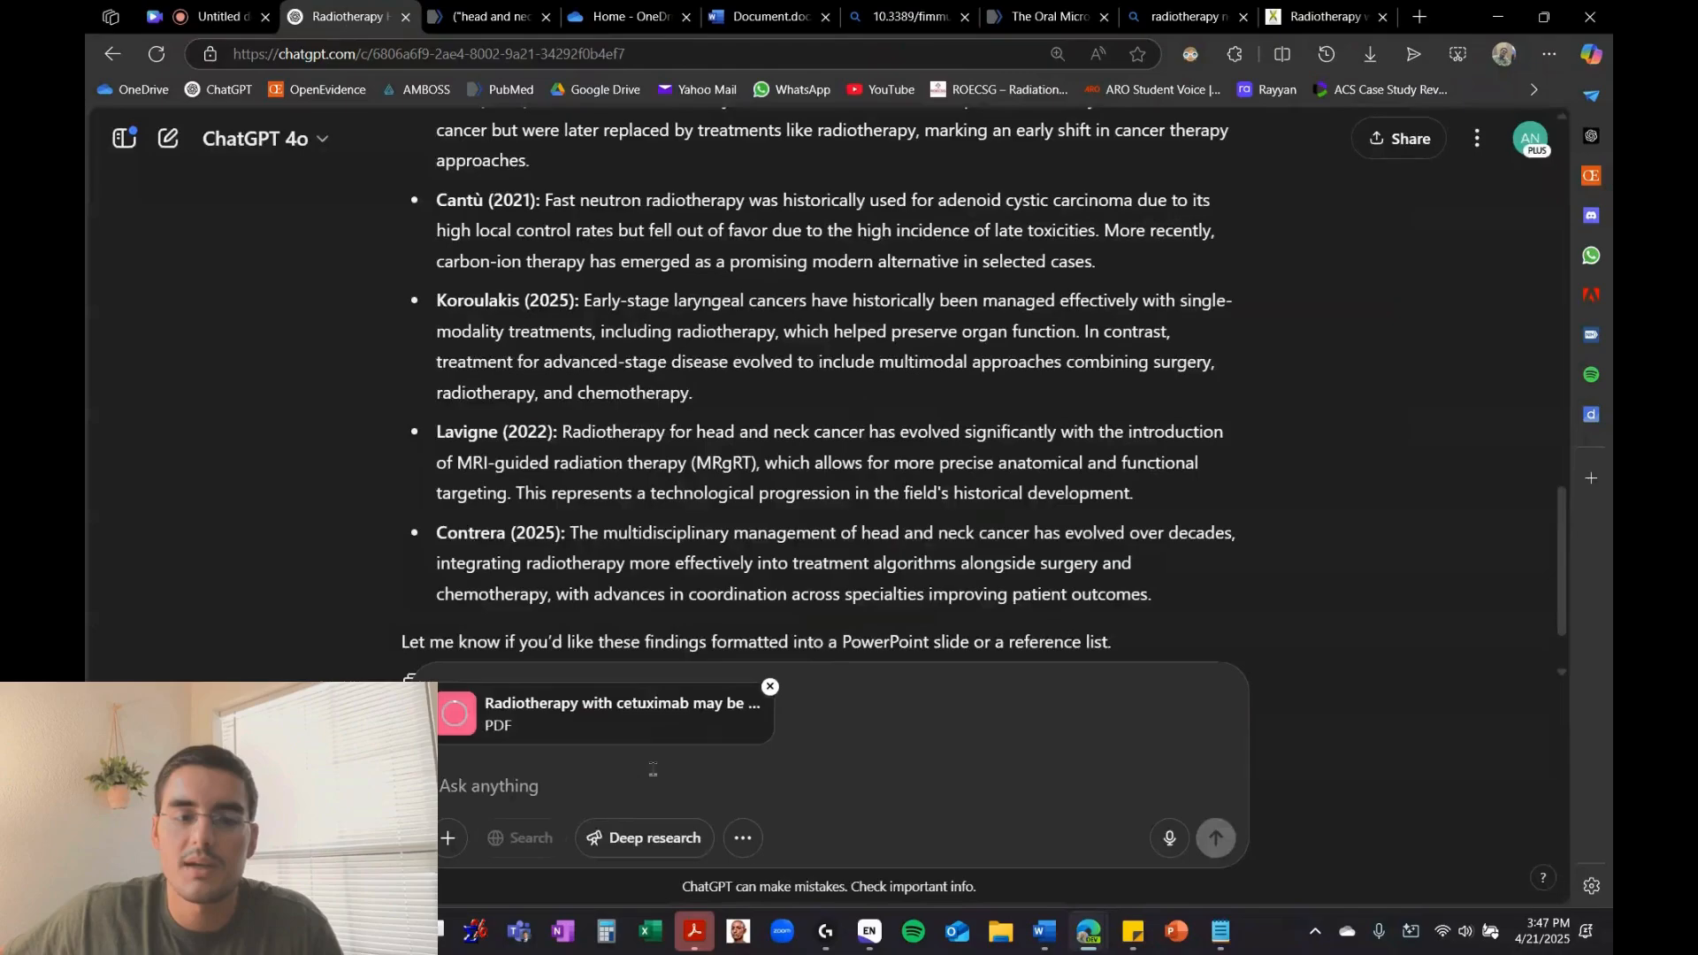
Send ChatGPT the prompt "create an RIS file for the PDF attached"
left_click(576, 780)
type("crea")
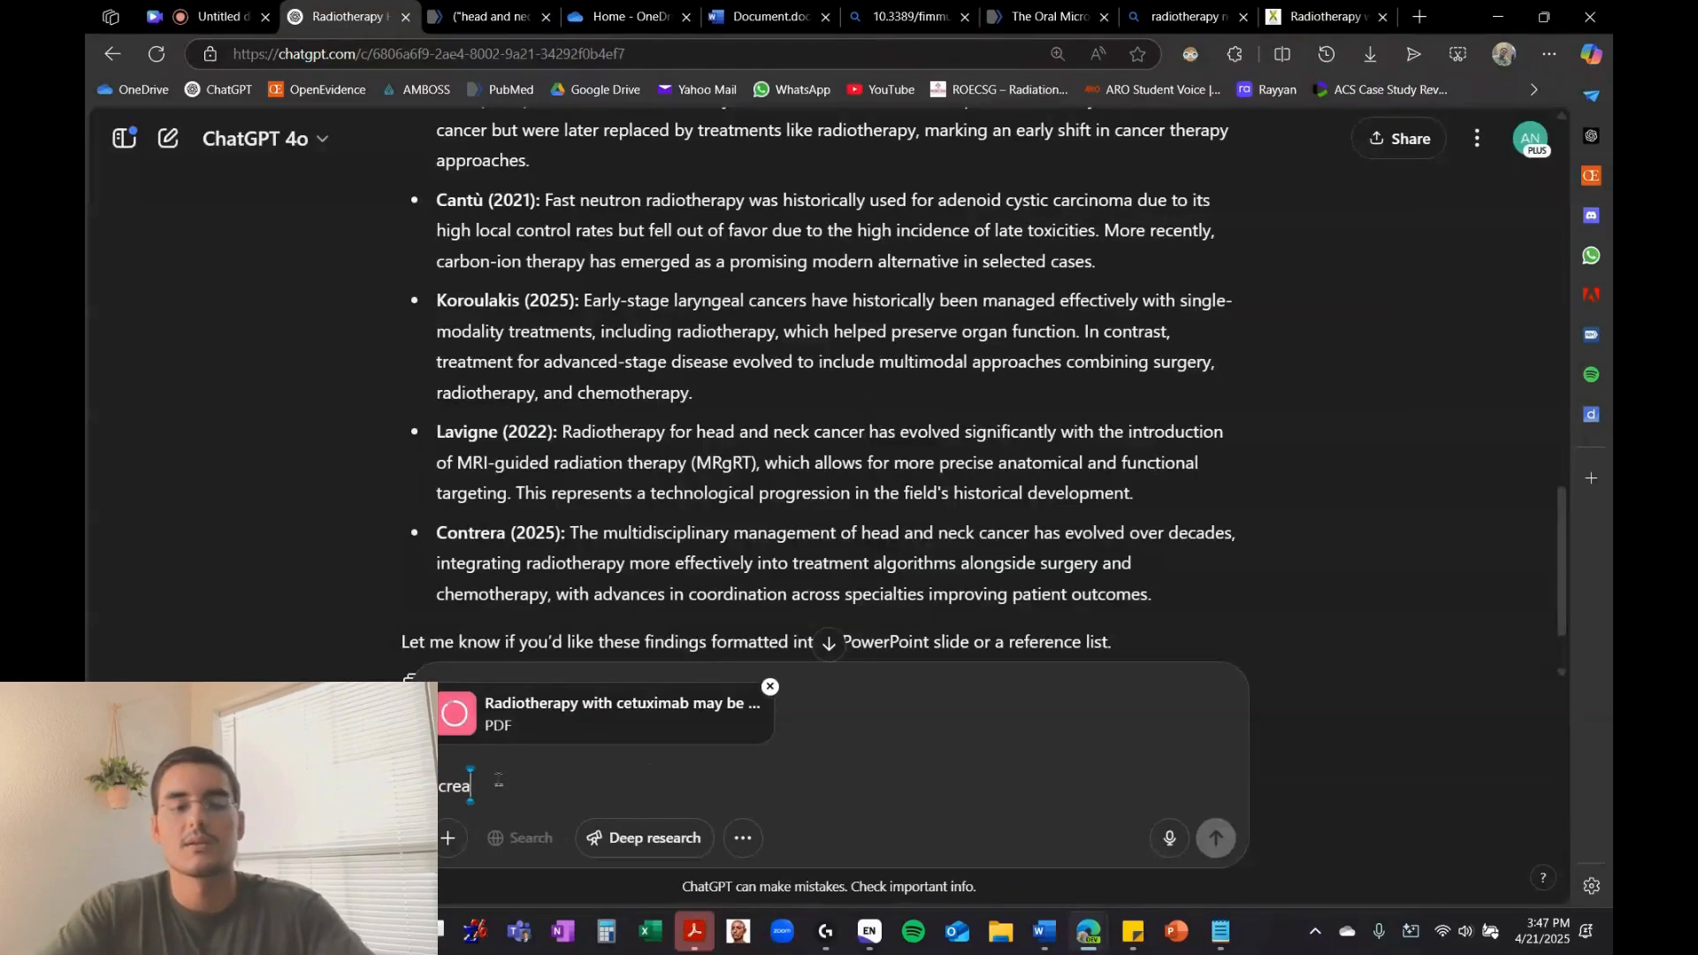
type("te an RIS")
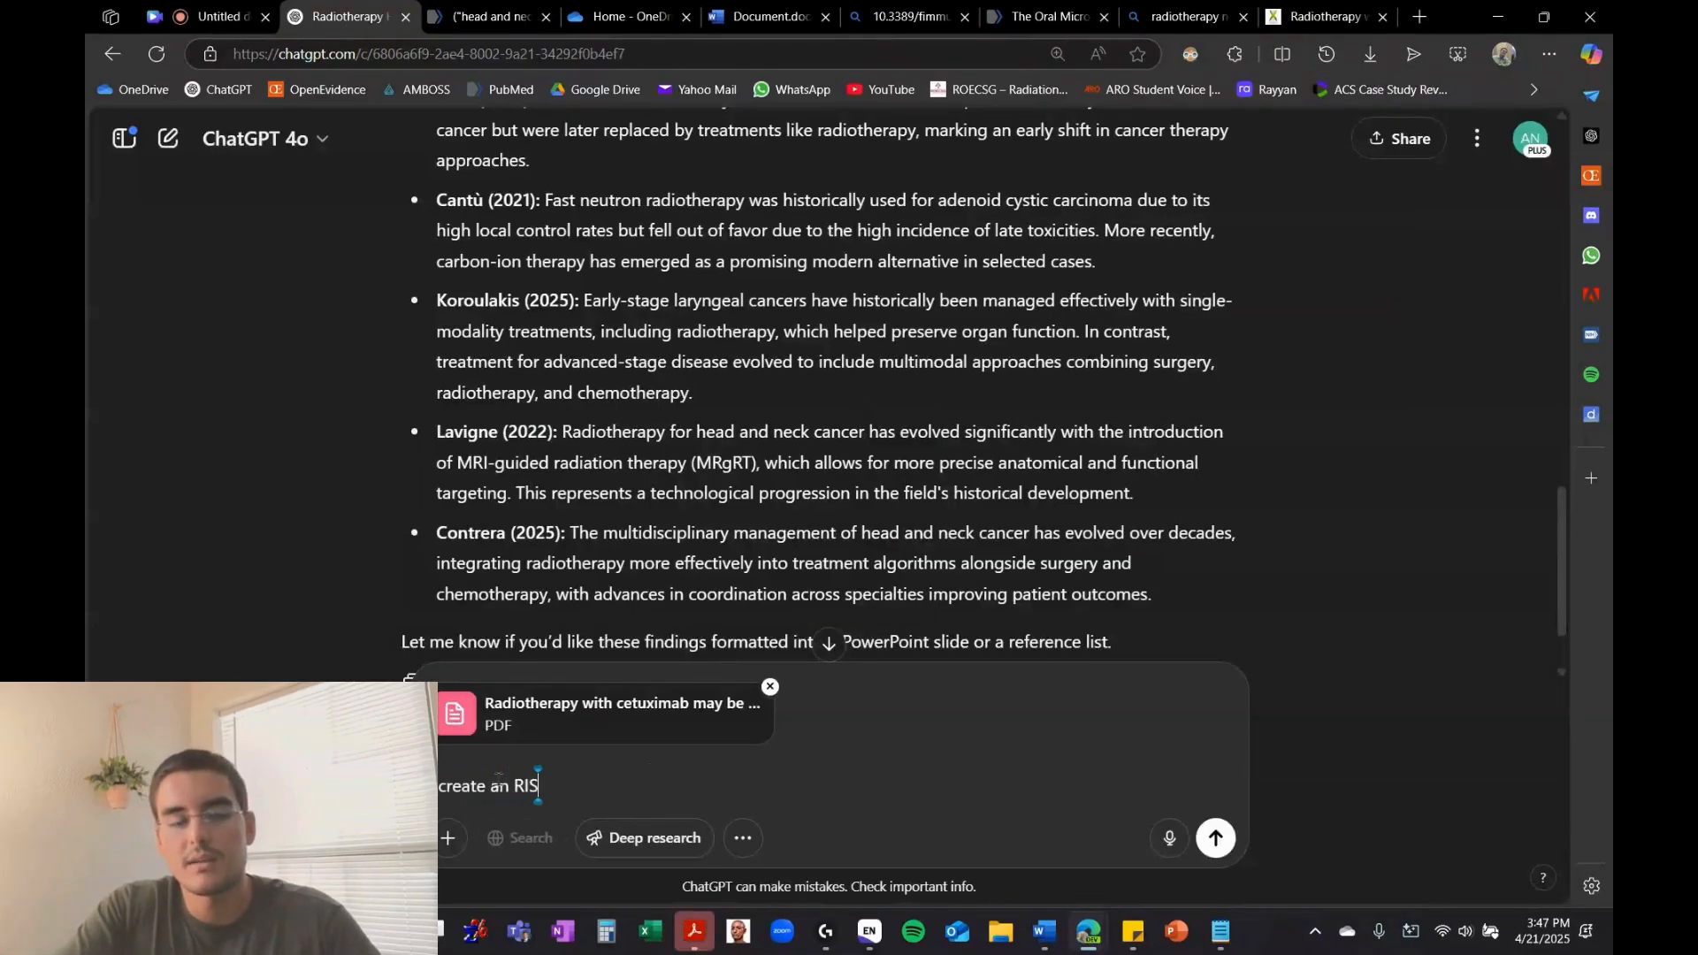
type(" file for the ")
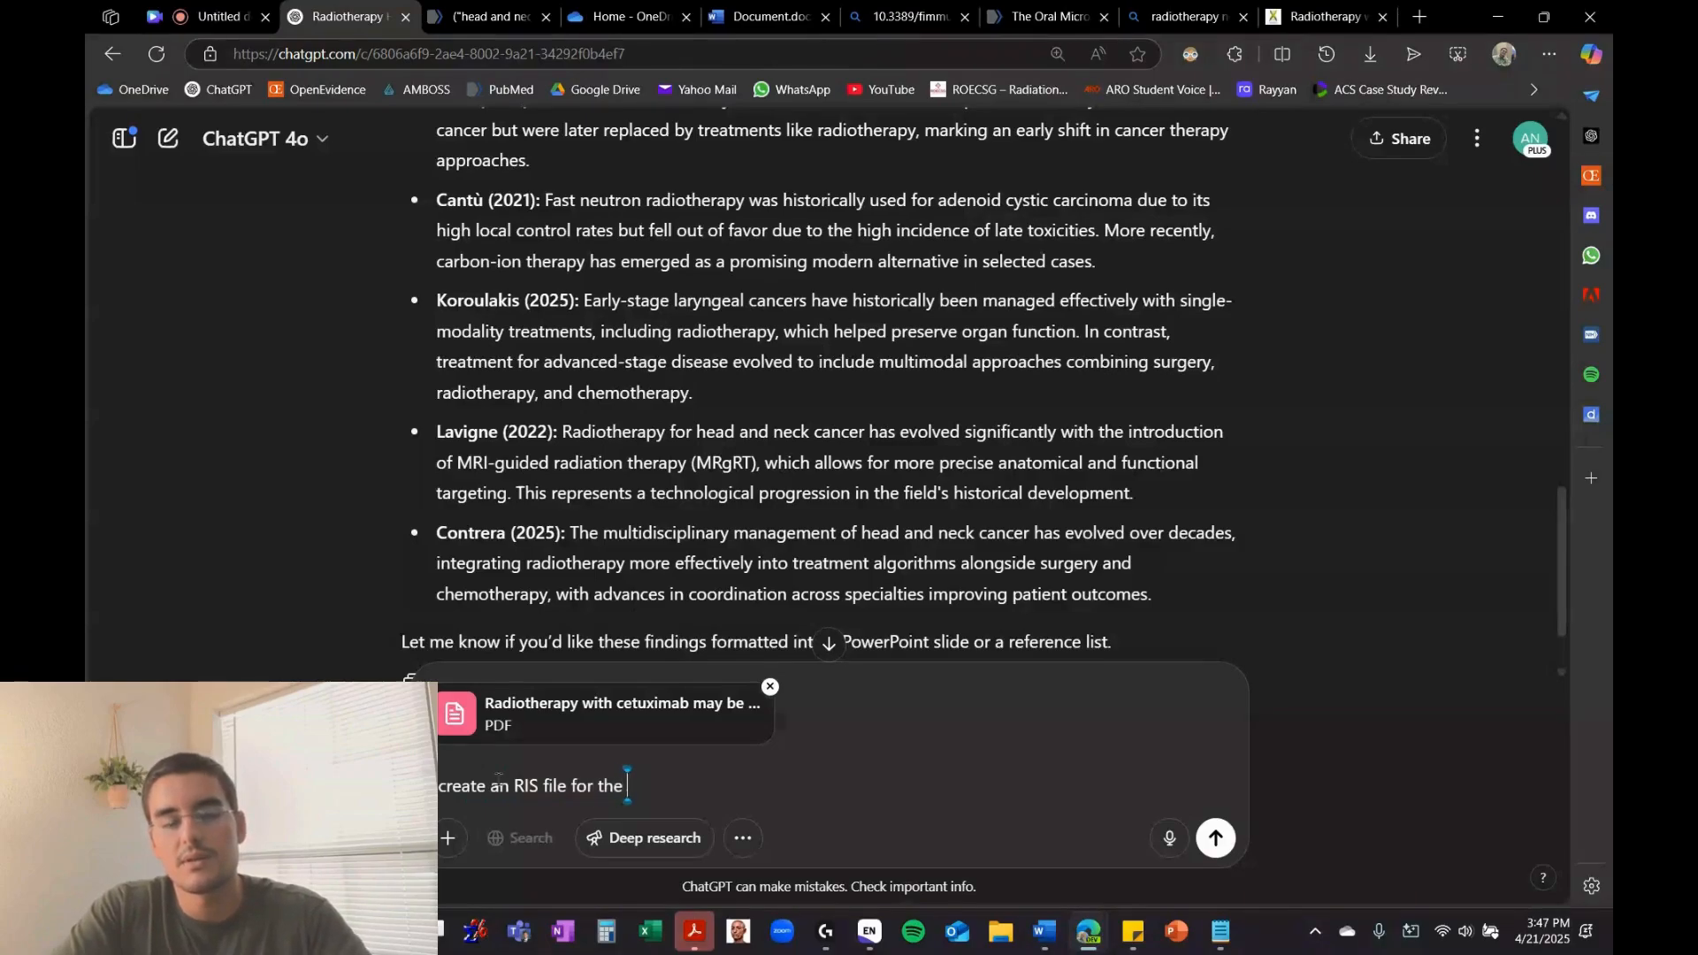
type("PDF attached")
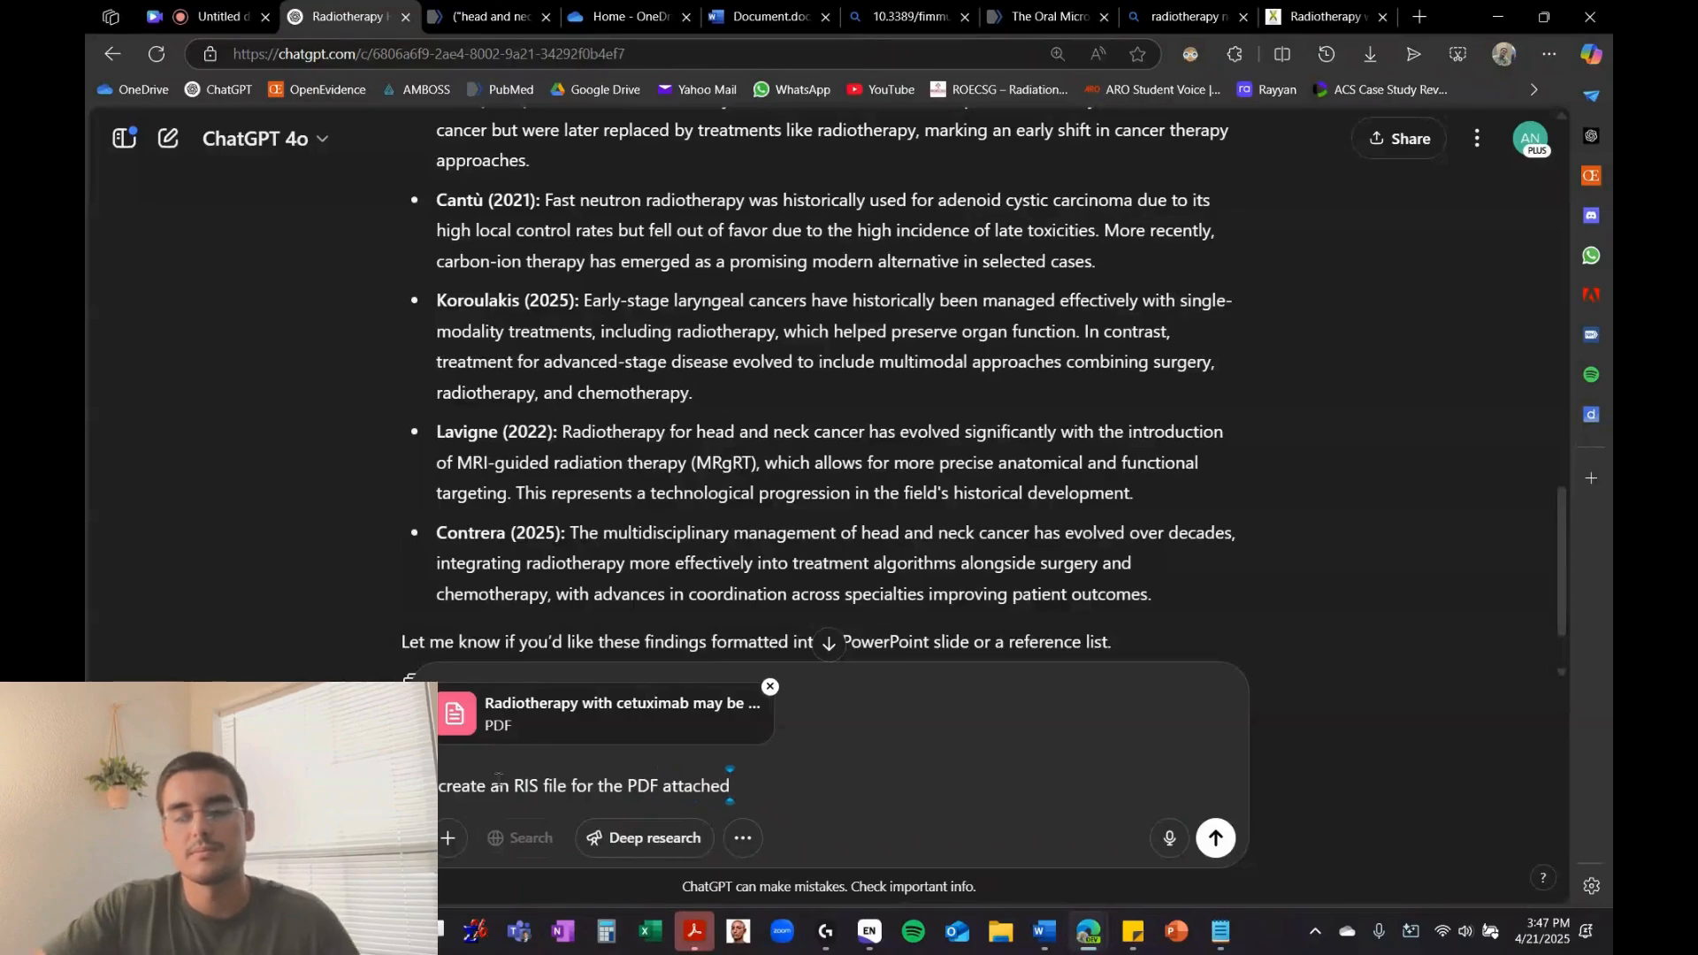
key("Return")
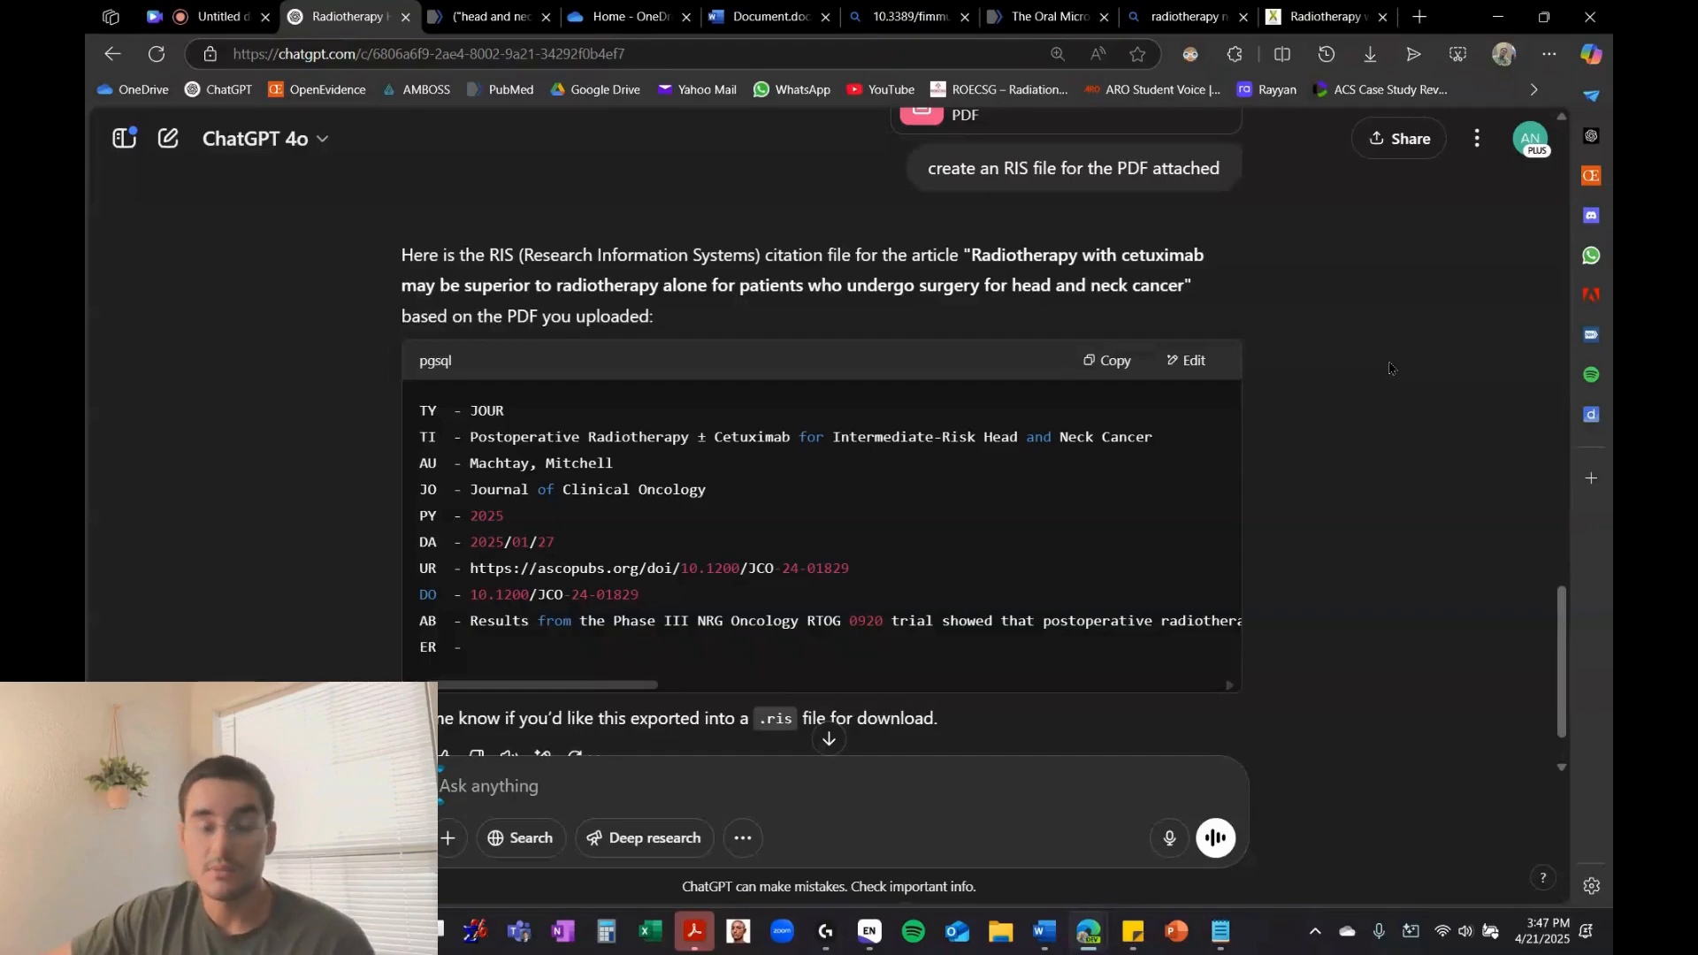
Reply "yes" to ChatGPT's offer to export the citation and download radiotherapy_cetuximab.ris
scroll(1390, 368, "down", 1)
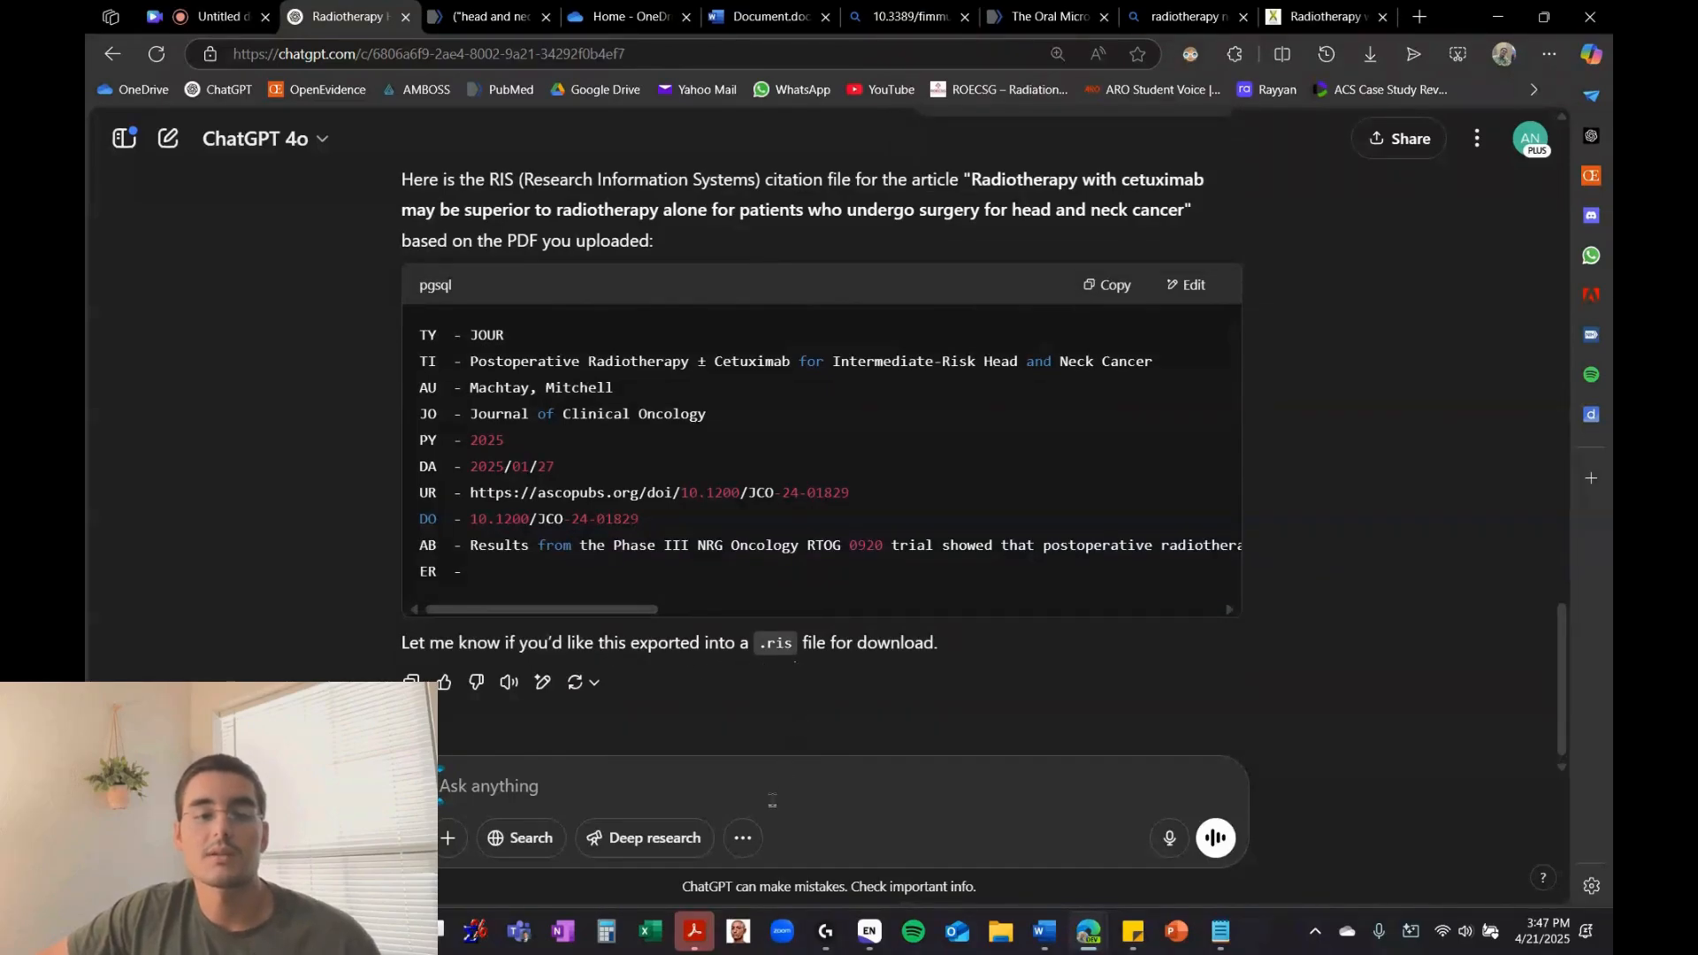
type("yes")
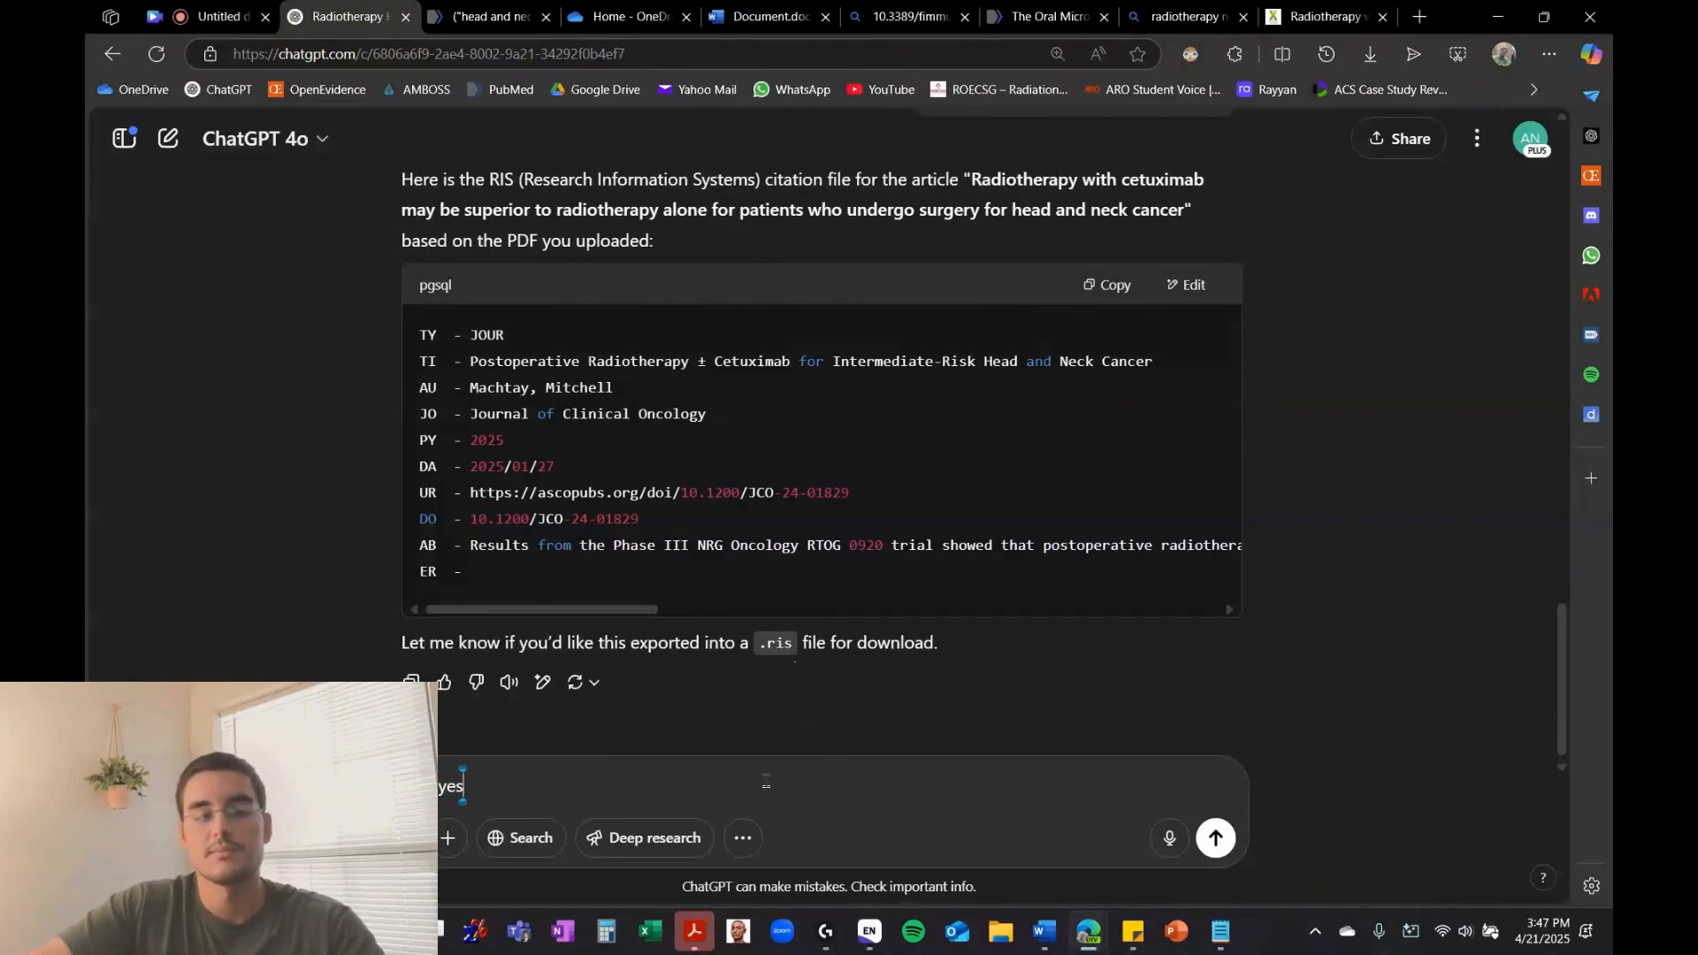
key("Return")
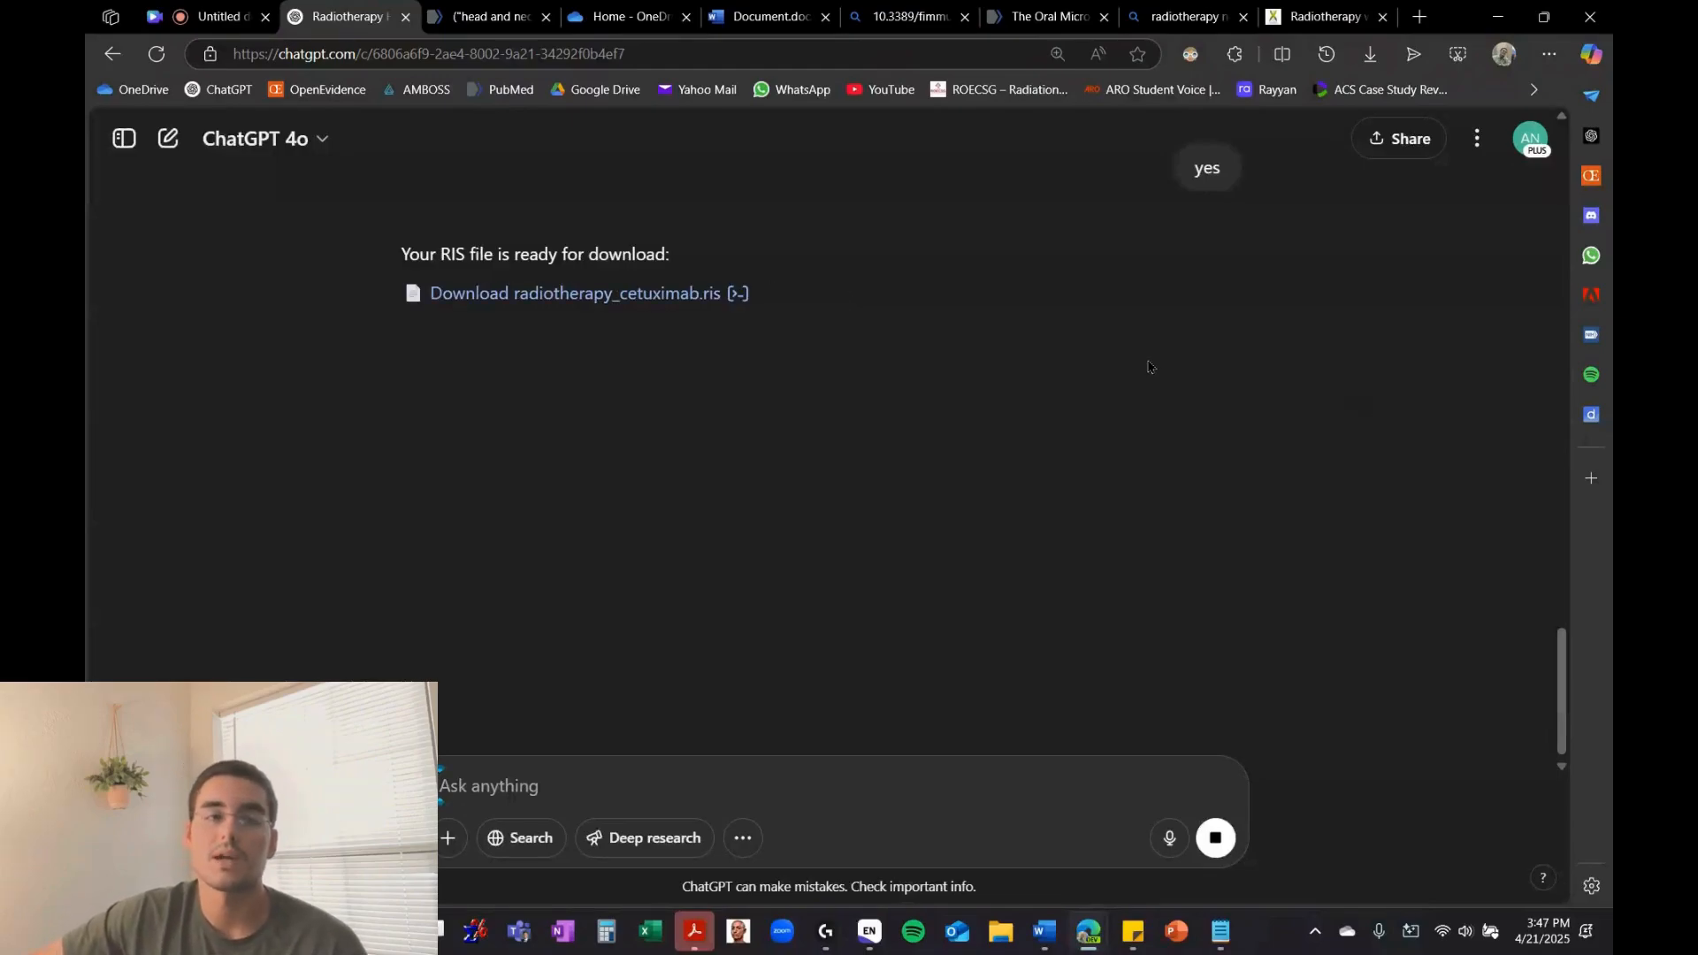
left_click(679, 303)
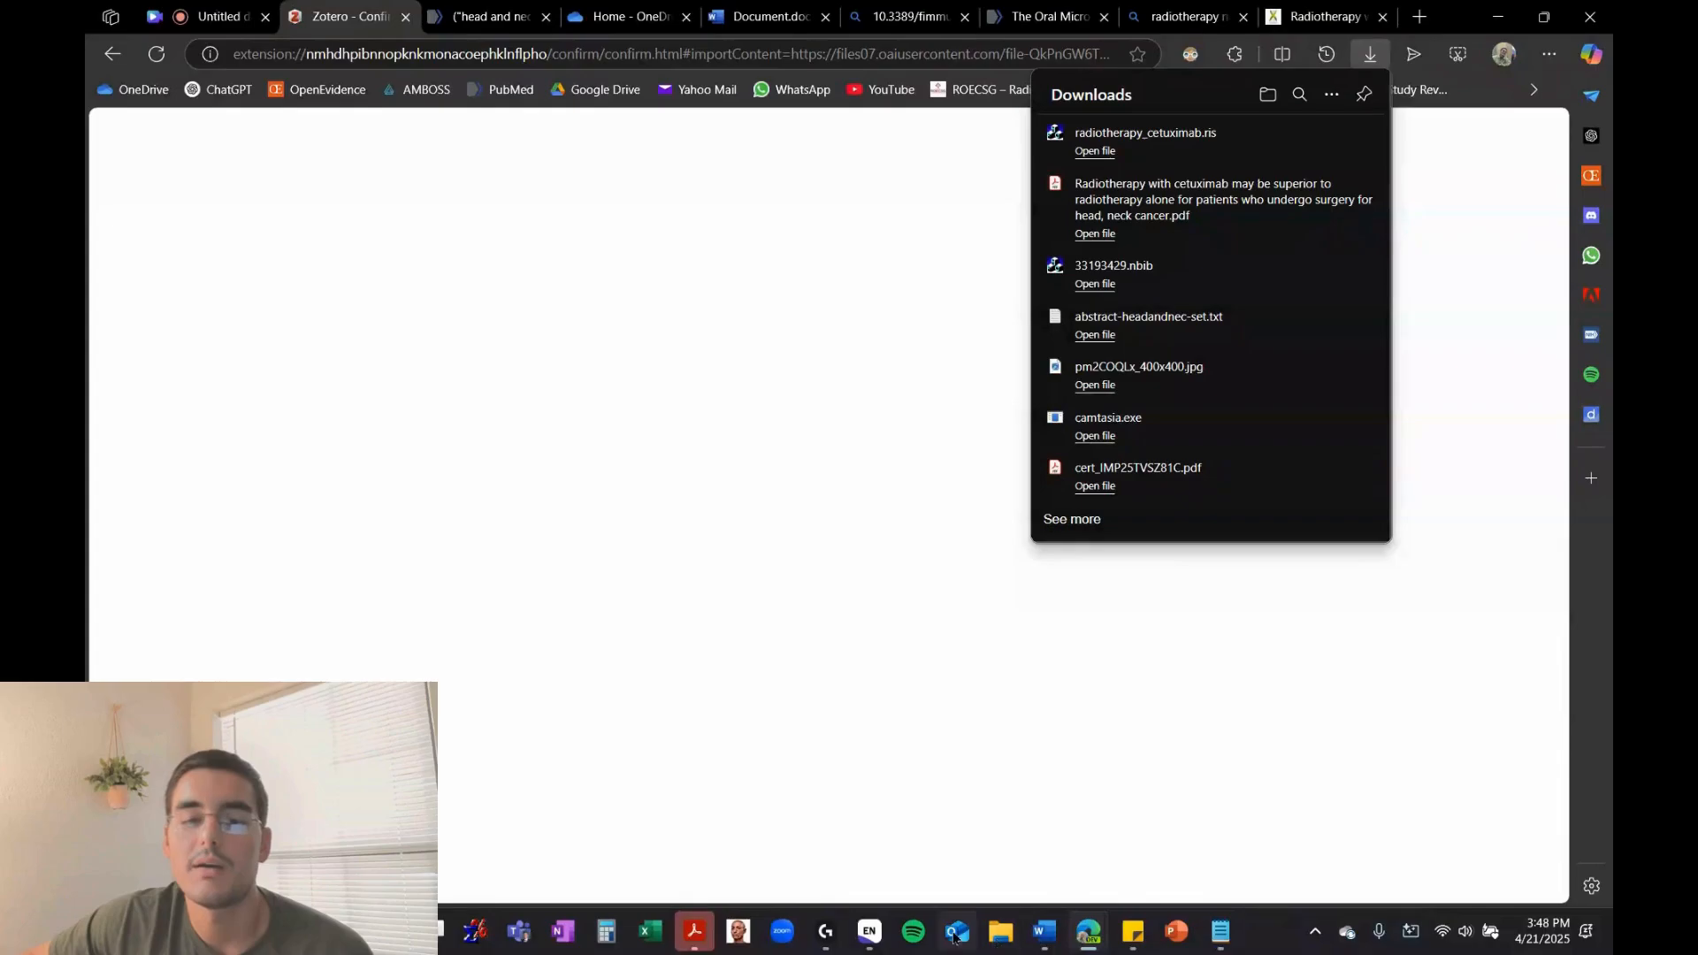
Switch to EndNote, select the imported "Postoperative Radiotherapy ± Cetuximab" reference and maximize the library window to view its details
left_click(872, 933)
left_click(406, 303)
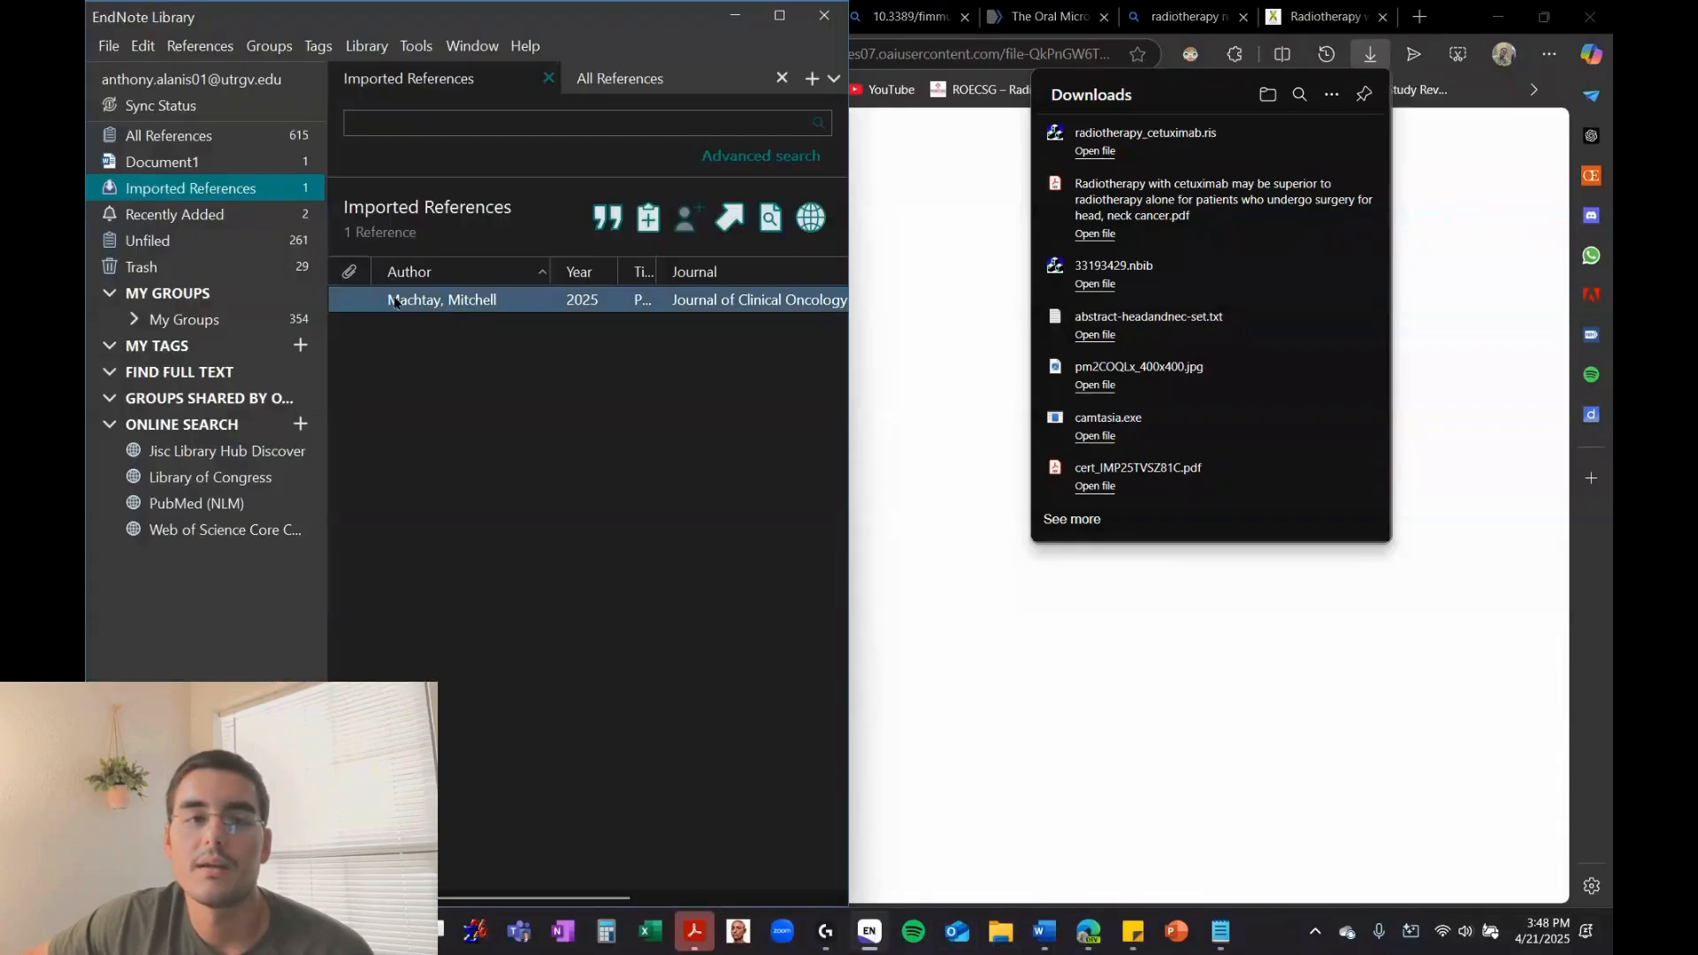
left_click(779, 15)
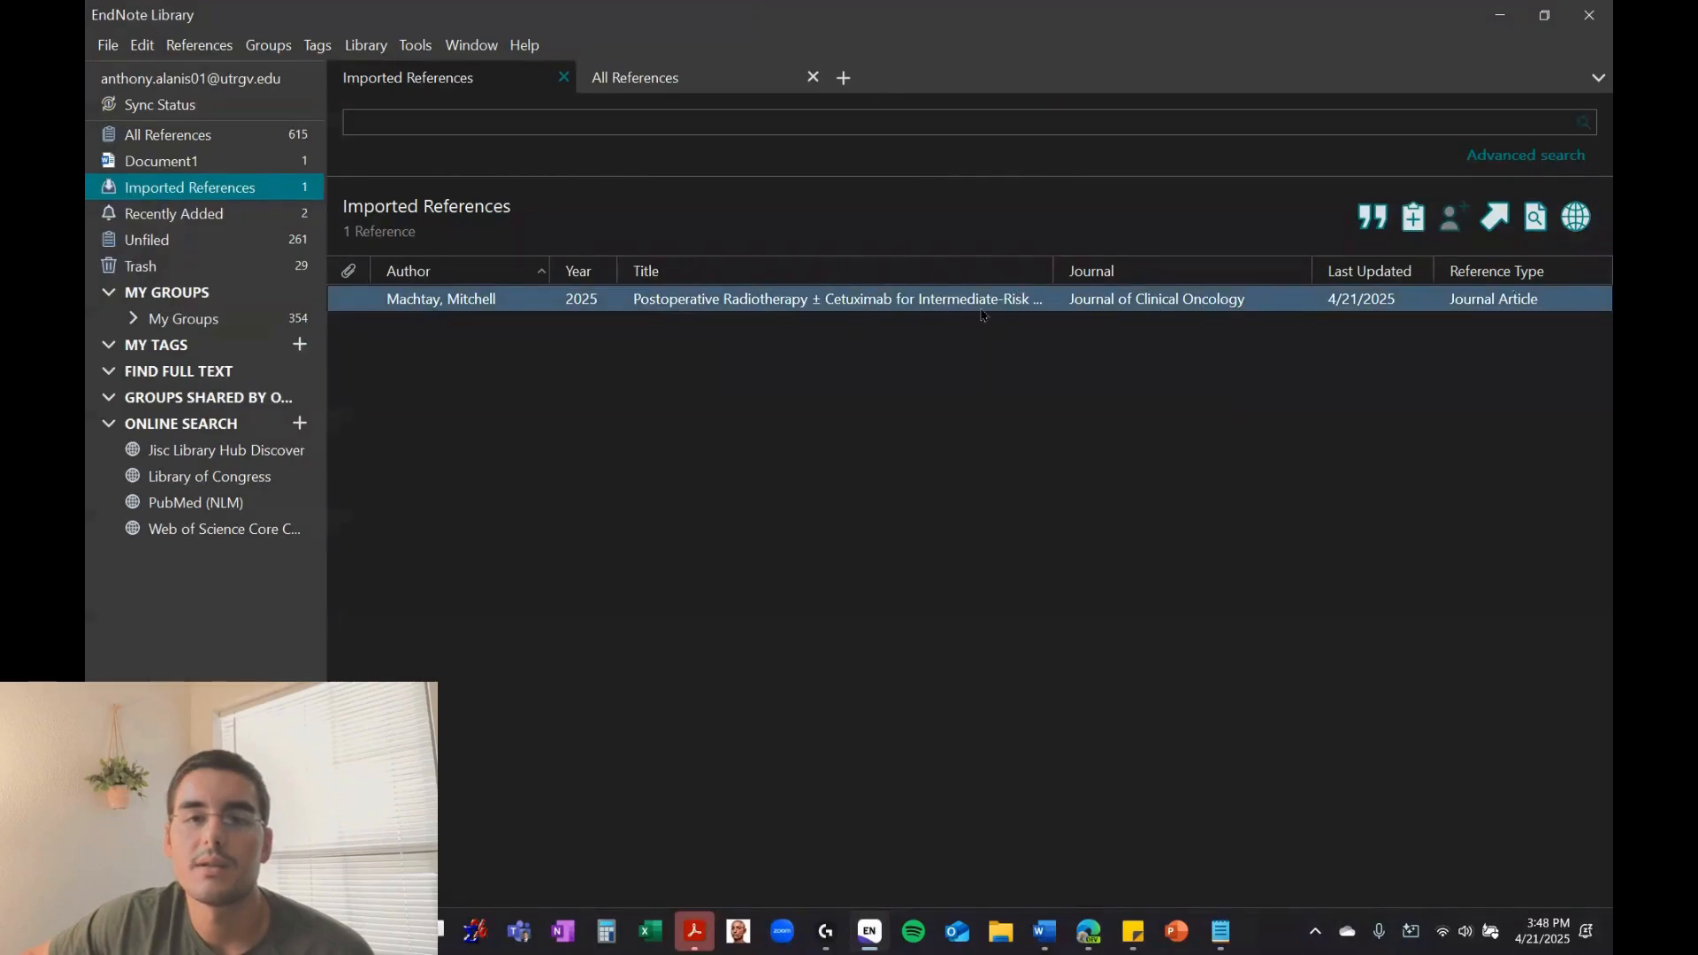
Switch to the Word demo doc and insert the selected EndNote citation on the writing line under the history of radiotherapy heading
left_click(1495, 13)
left_click(1494, 15)
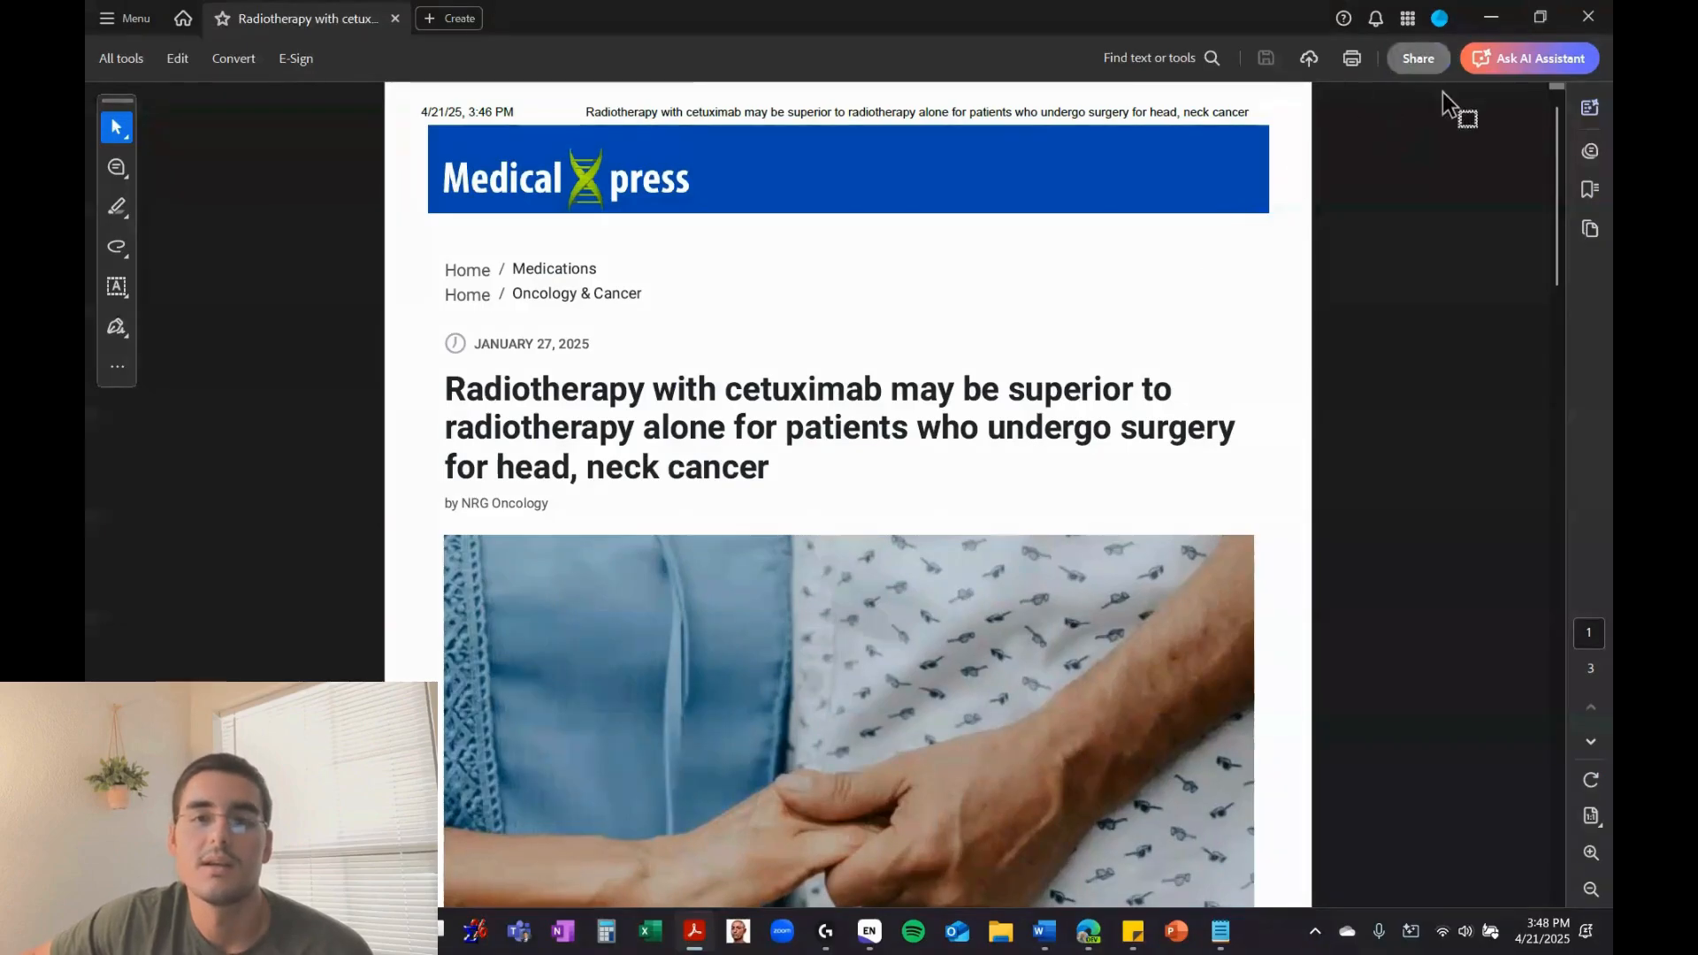
left_click(1494, 17)
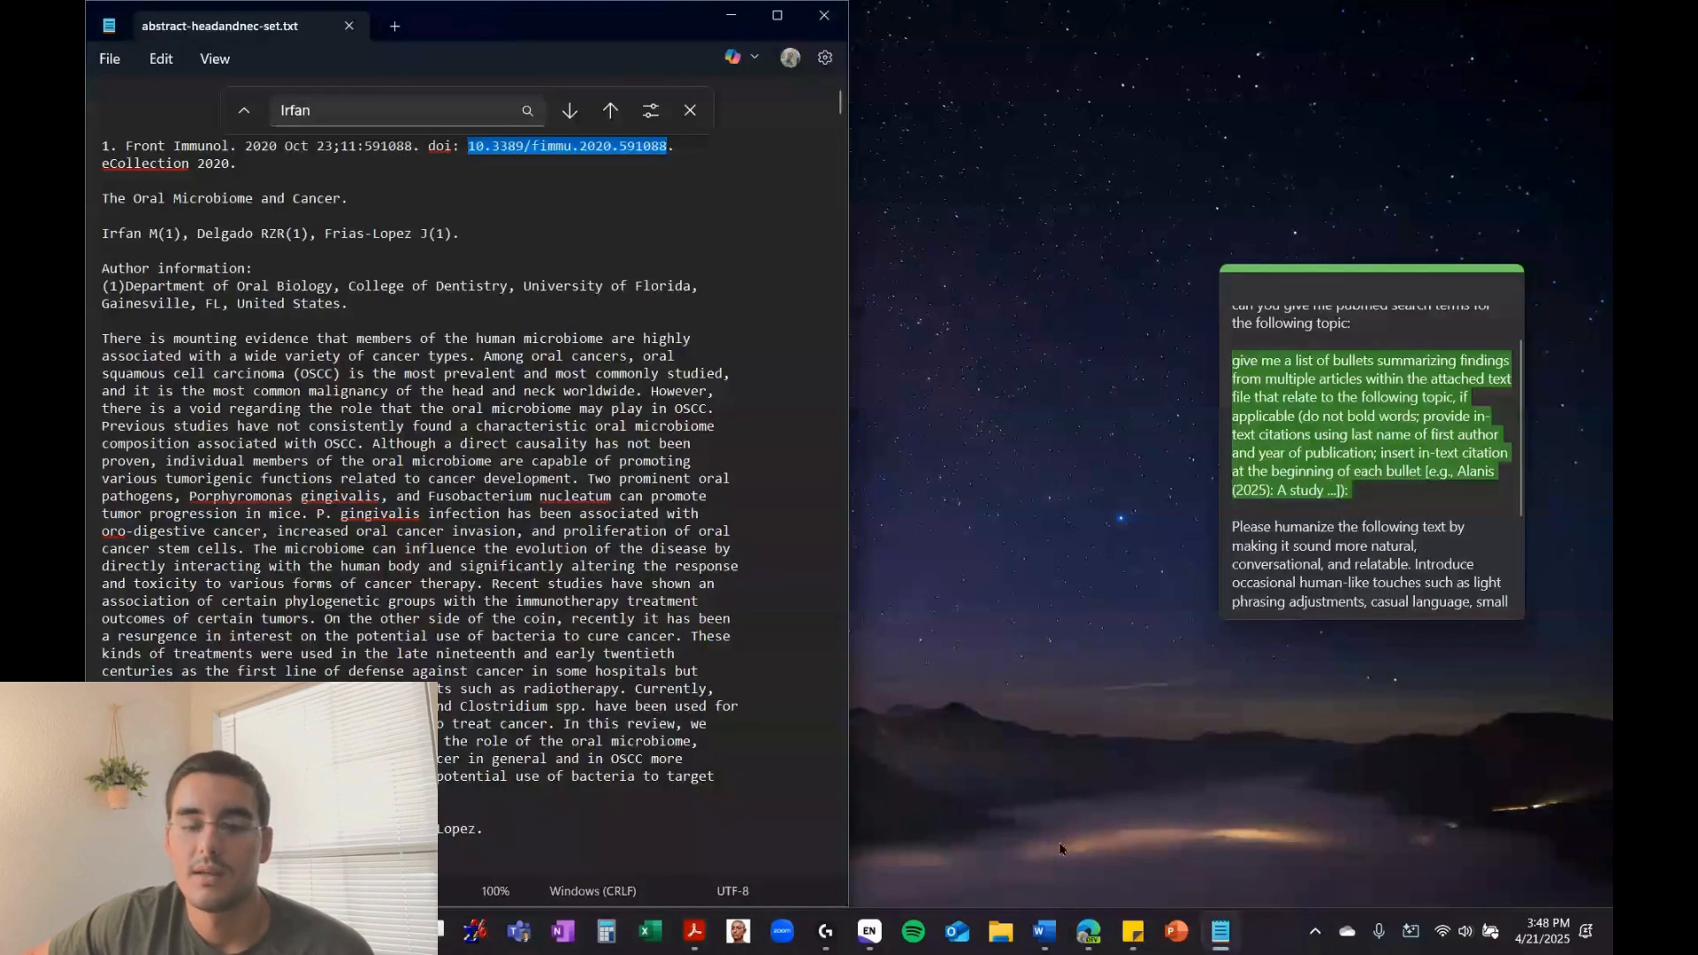
left_click(1044, 931)
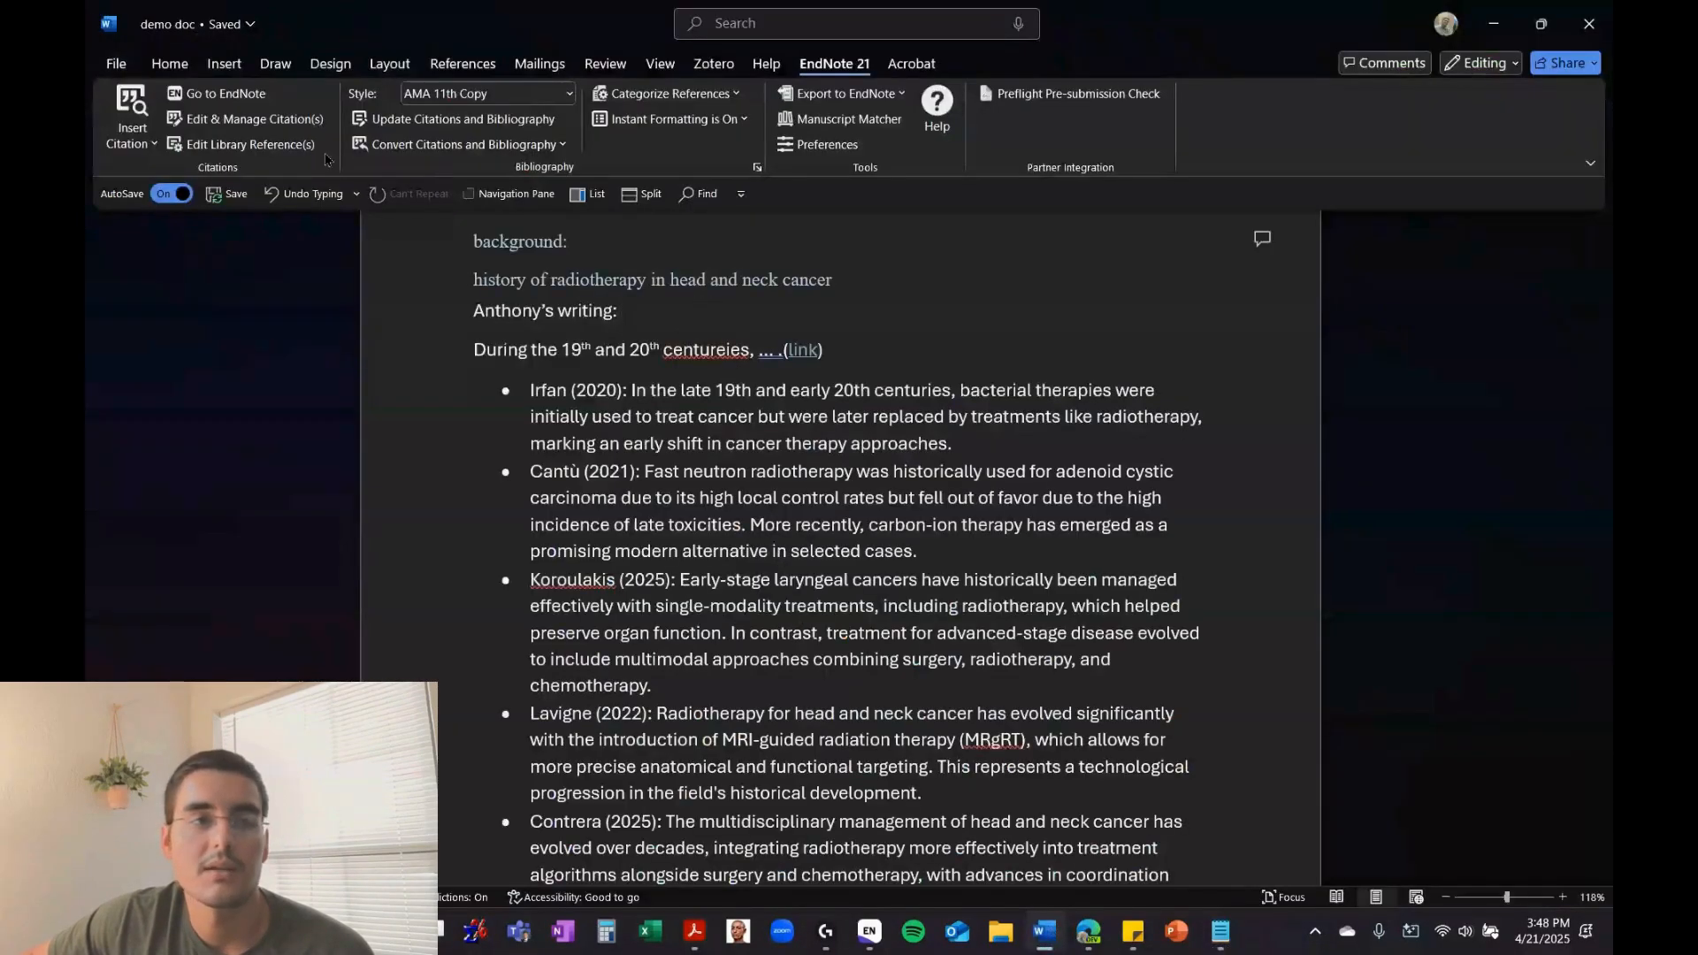
left_click(131, 137)
left_click(176, 200)
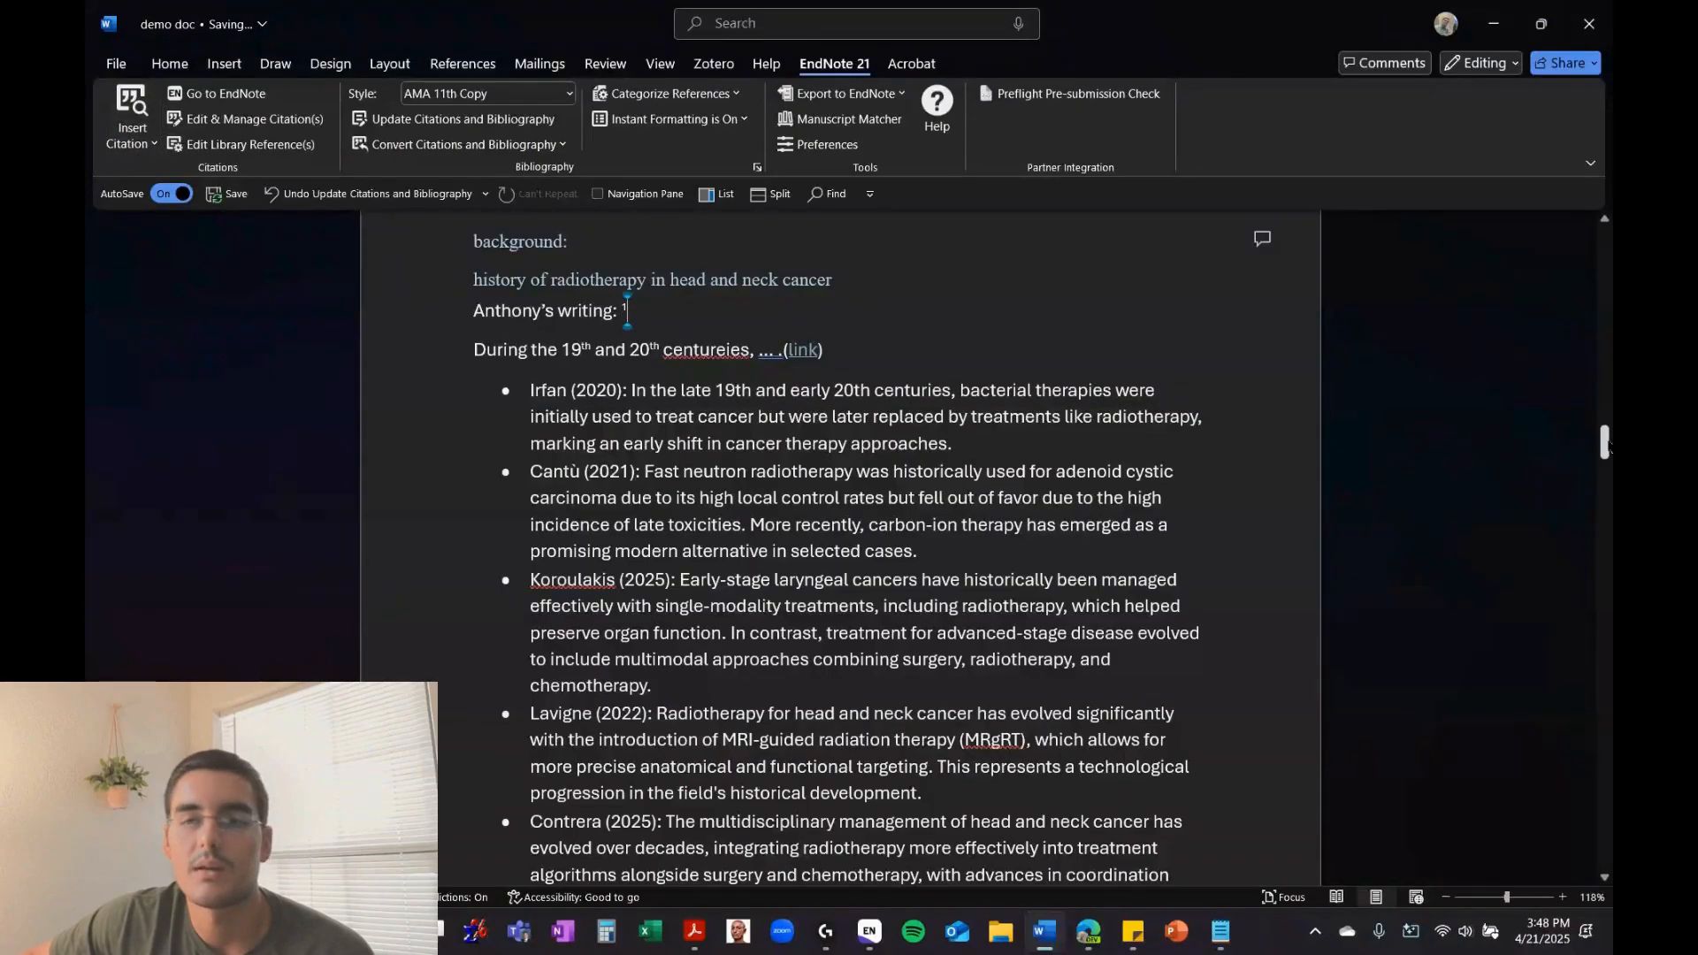
Show the navigation pane and go to the figures/tables section to examine the generated bibliography entry
left_click_drag(1606, 442, 1606, 548)
left_click(641, 194)
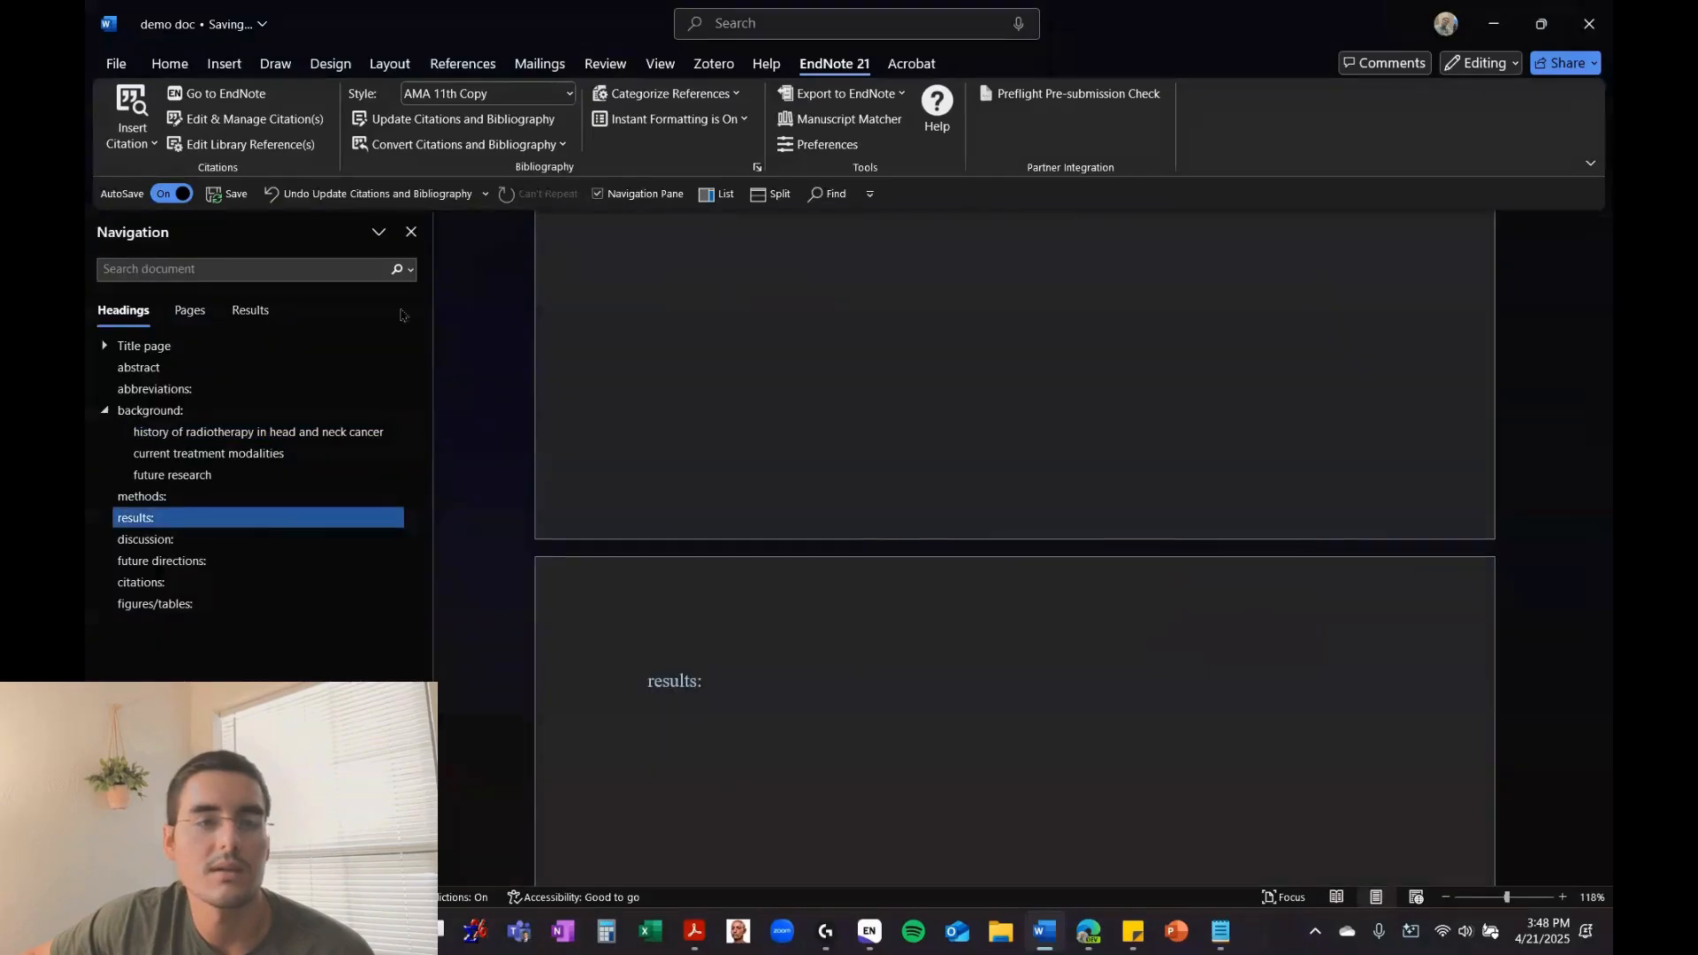
left_click(247, 584)
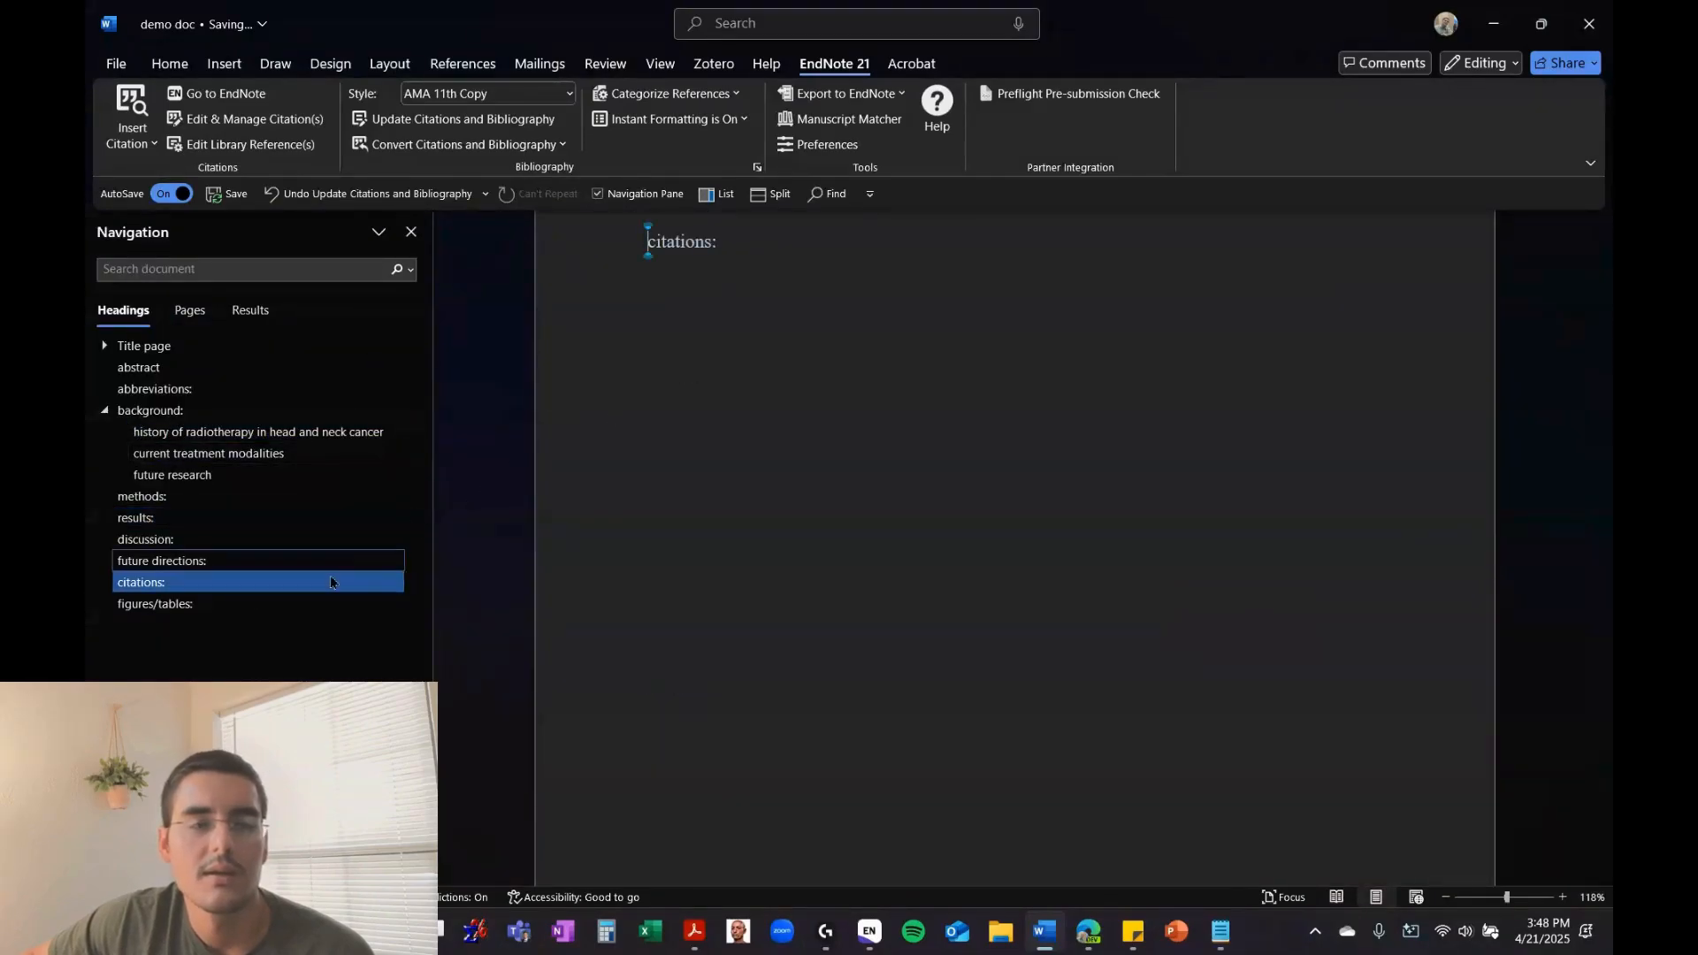
left_click(292, 605)
left_click(768, 432)
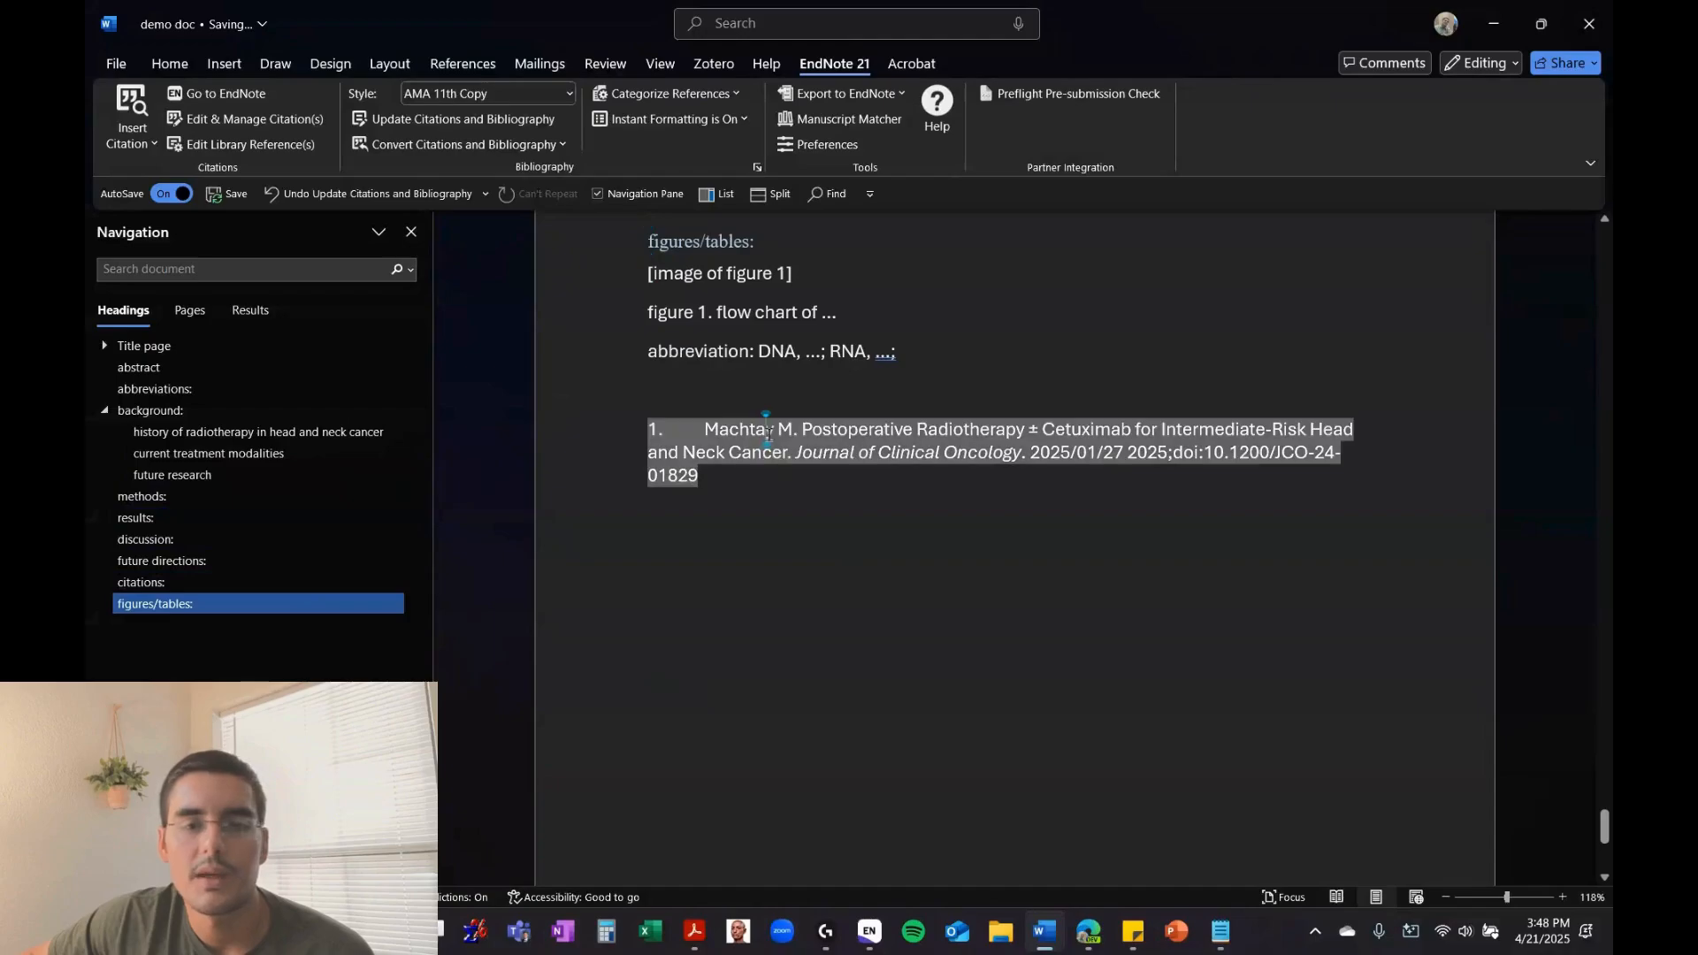
left_click(783, 484)
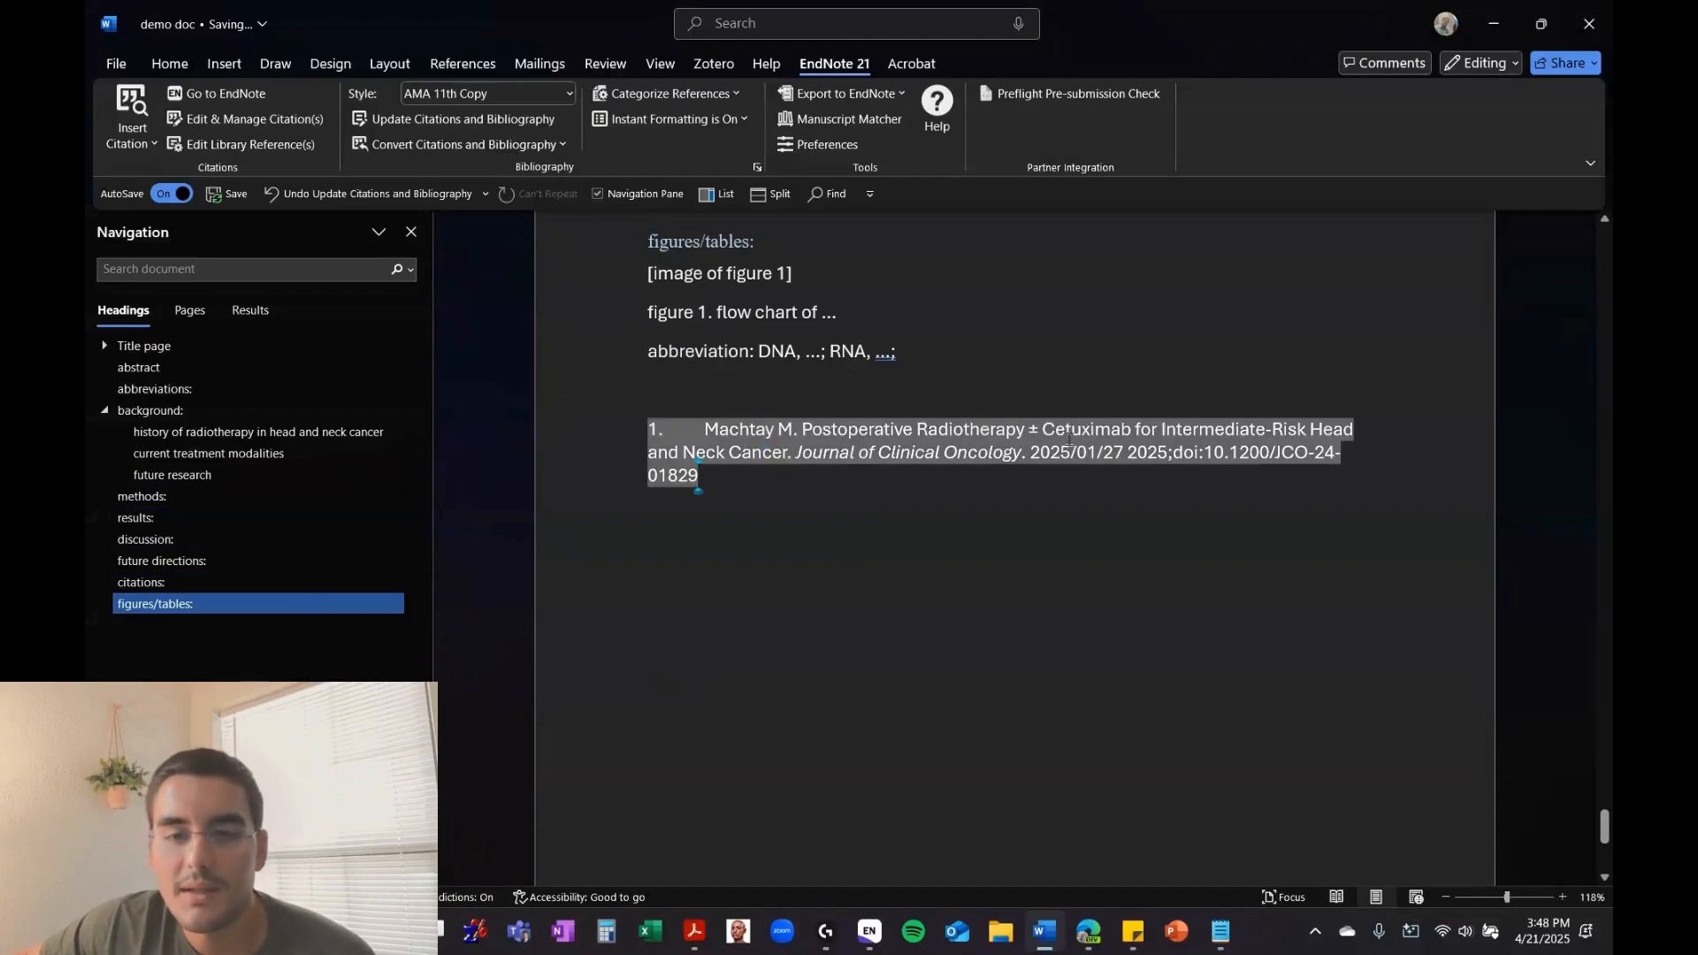
Return to the background section of the demo doc, then minimize Word and the Notepad abstract file
left_click(314, 430)
left_click(1495, 24)
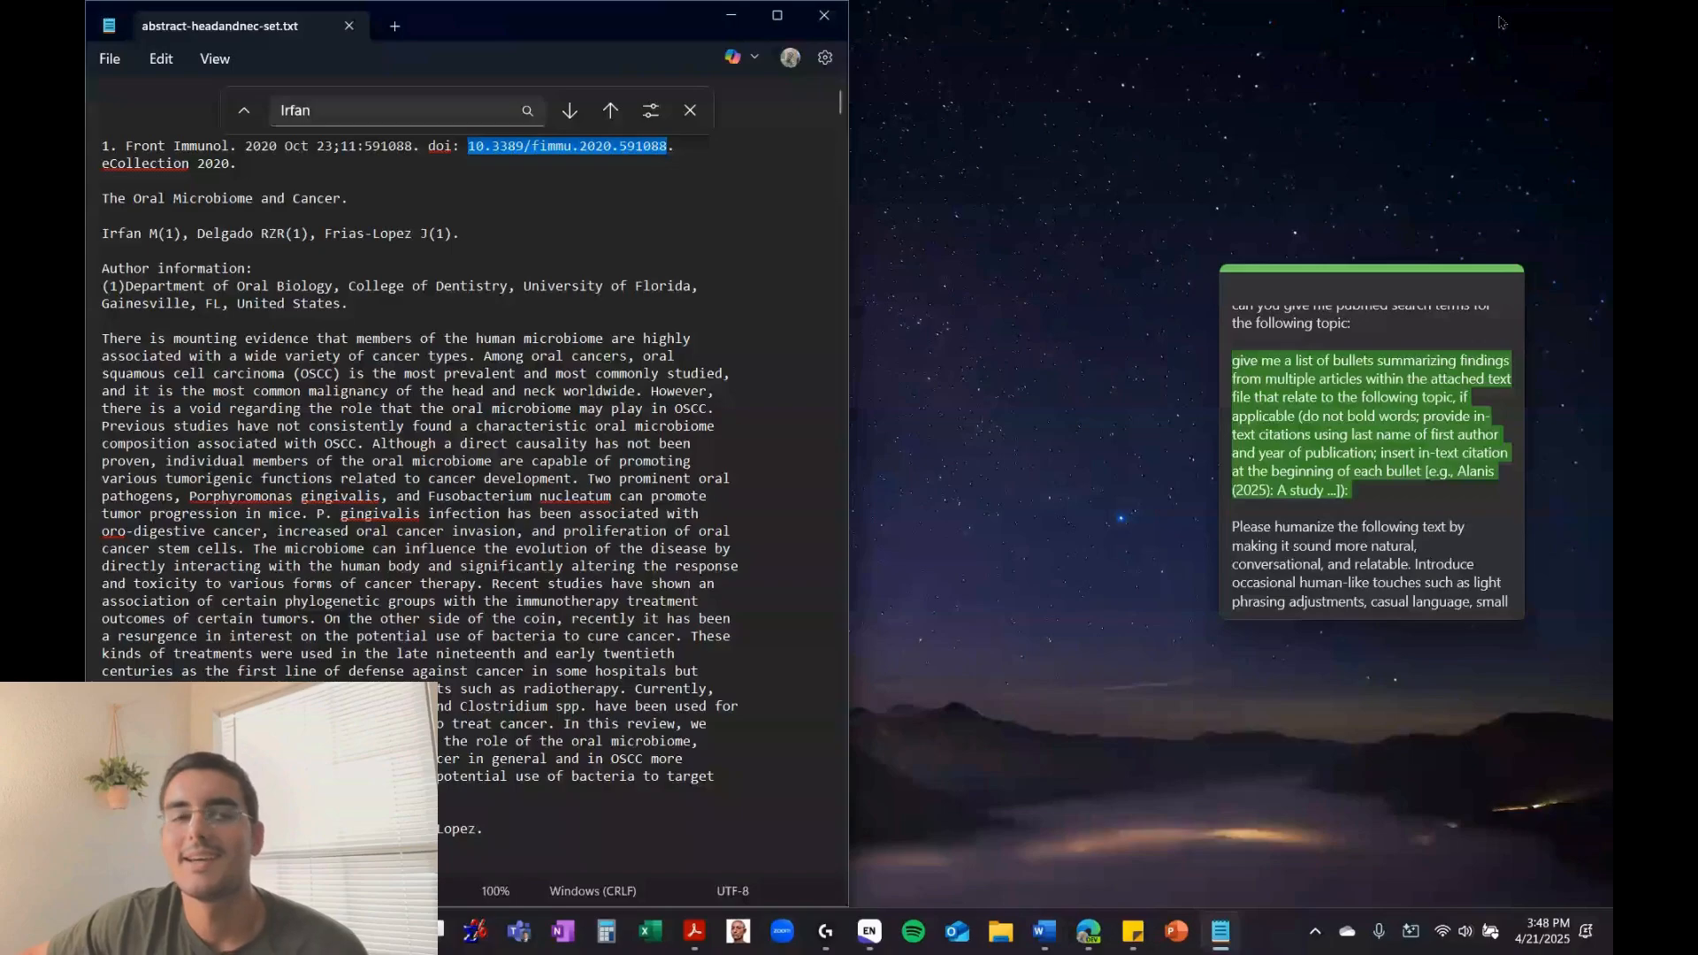
left_click(731, 15)
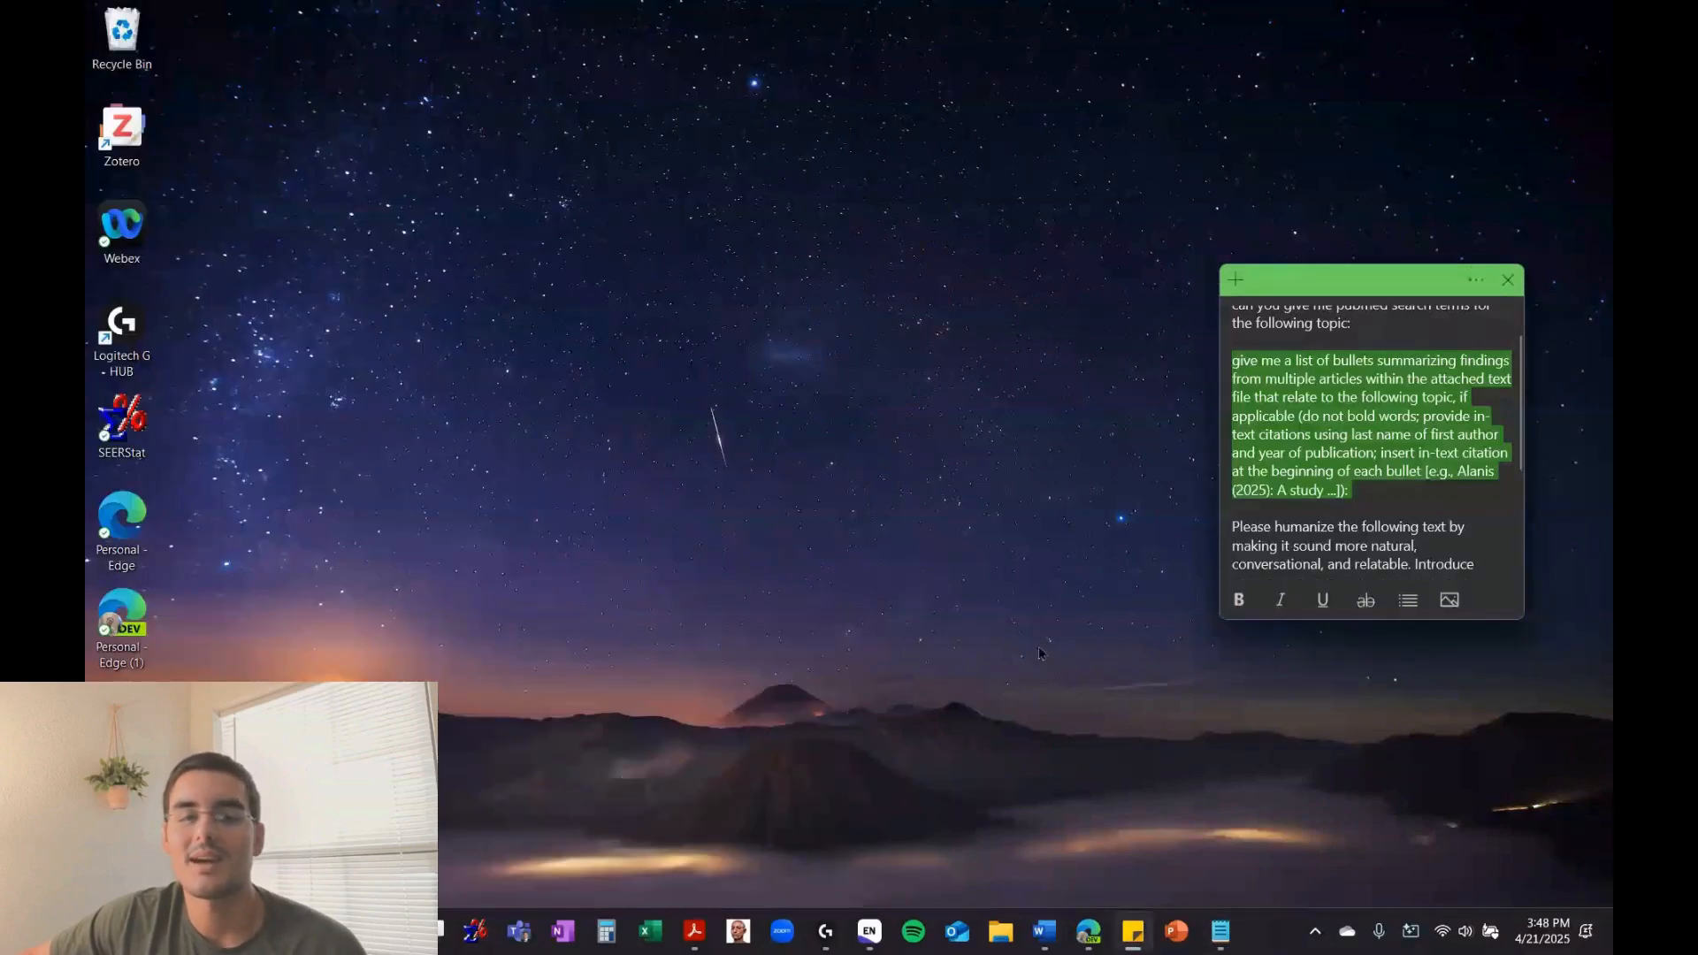
Switch to the browser, reopen the Medical Xpress cetuximab article and dismiss the full-page ad
left_click(1089, 931)
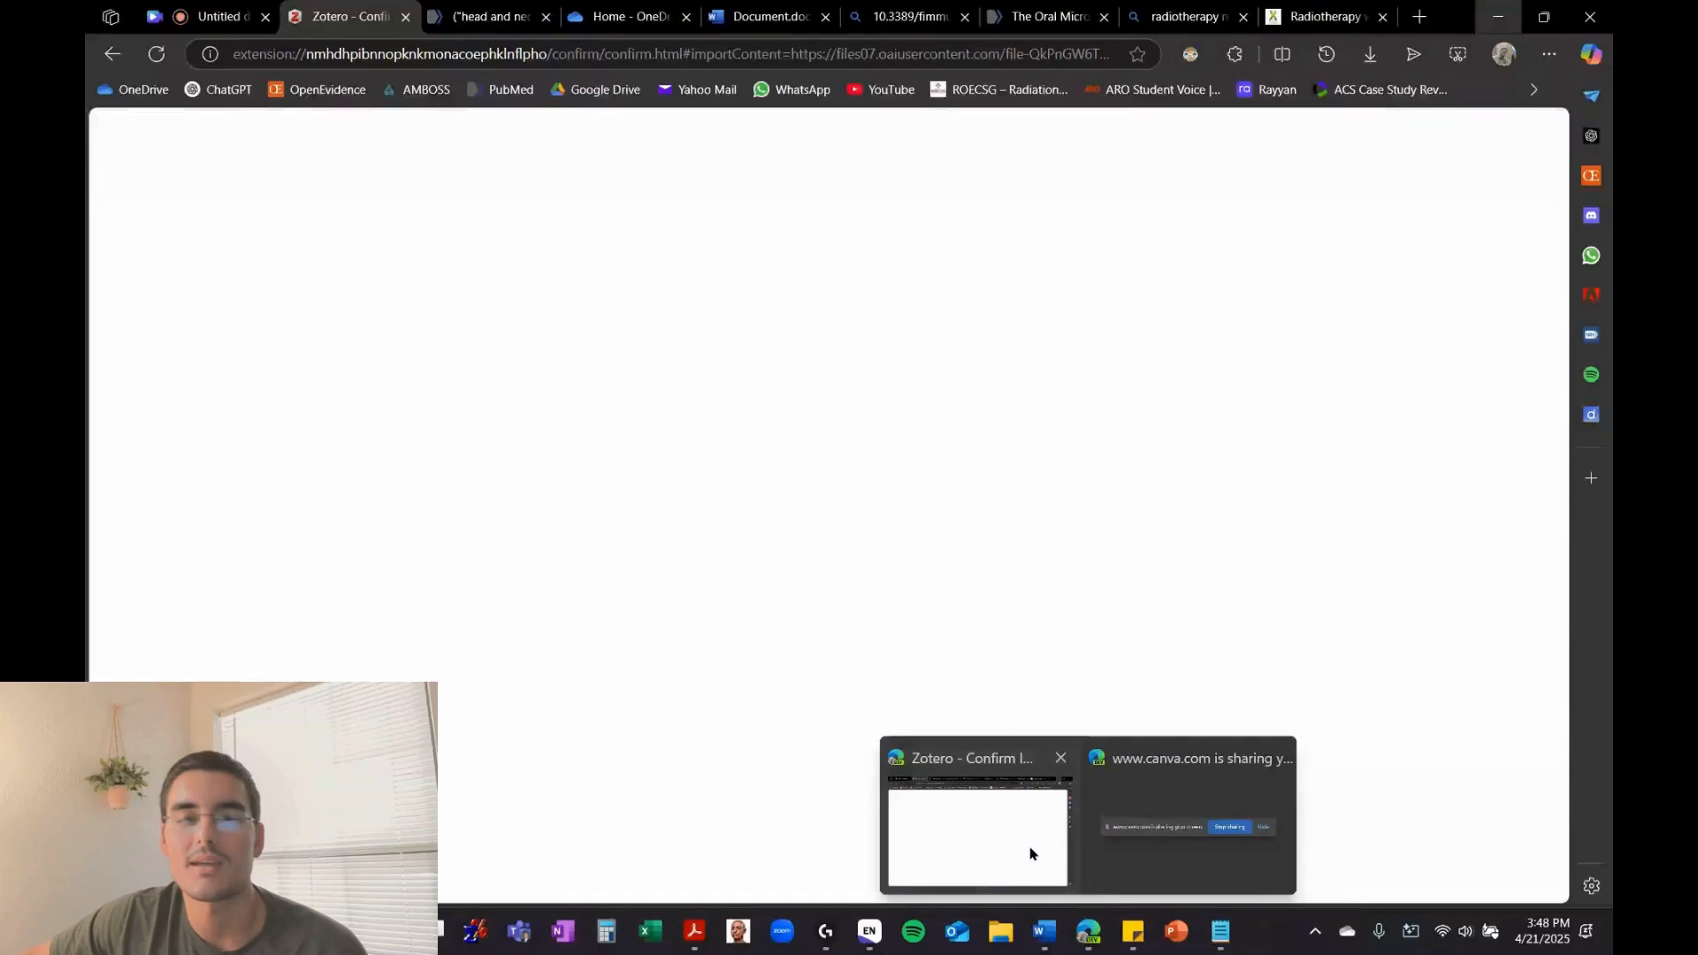
left_click(1030, 854)
left_click(1294, 11)
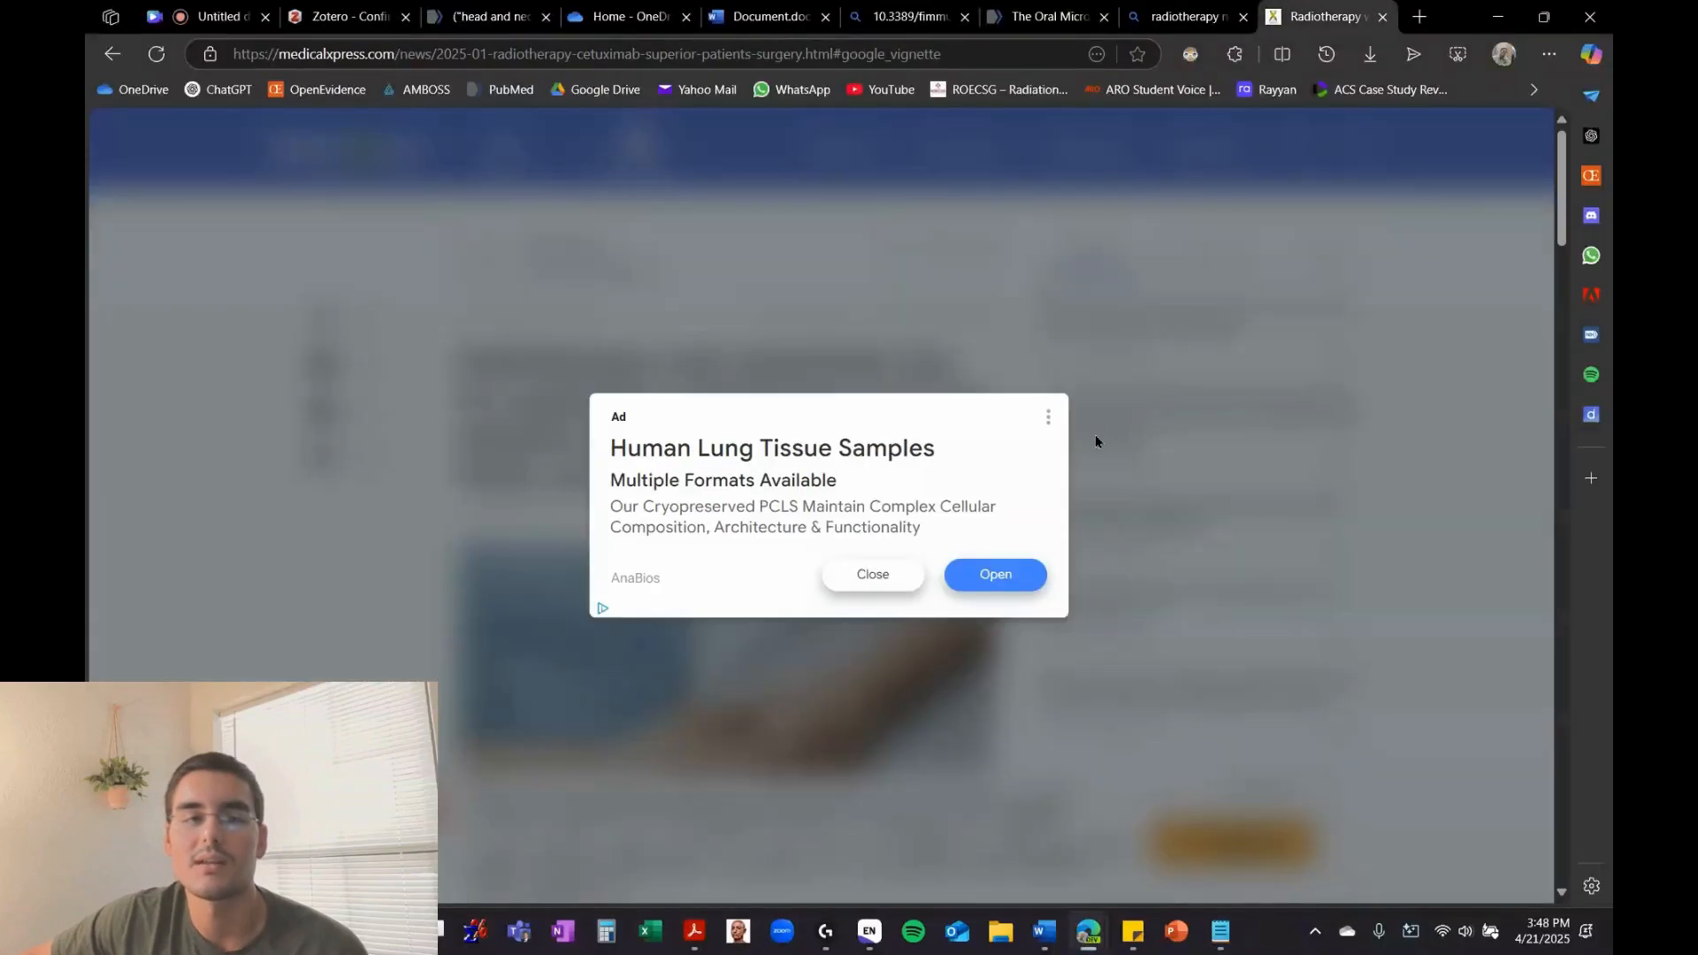
key("alt+Left")
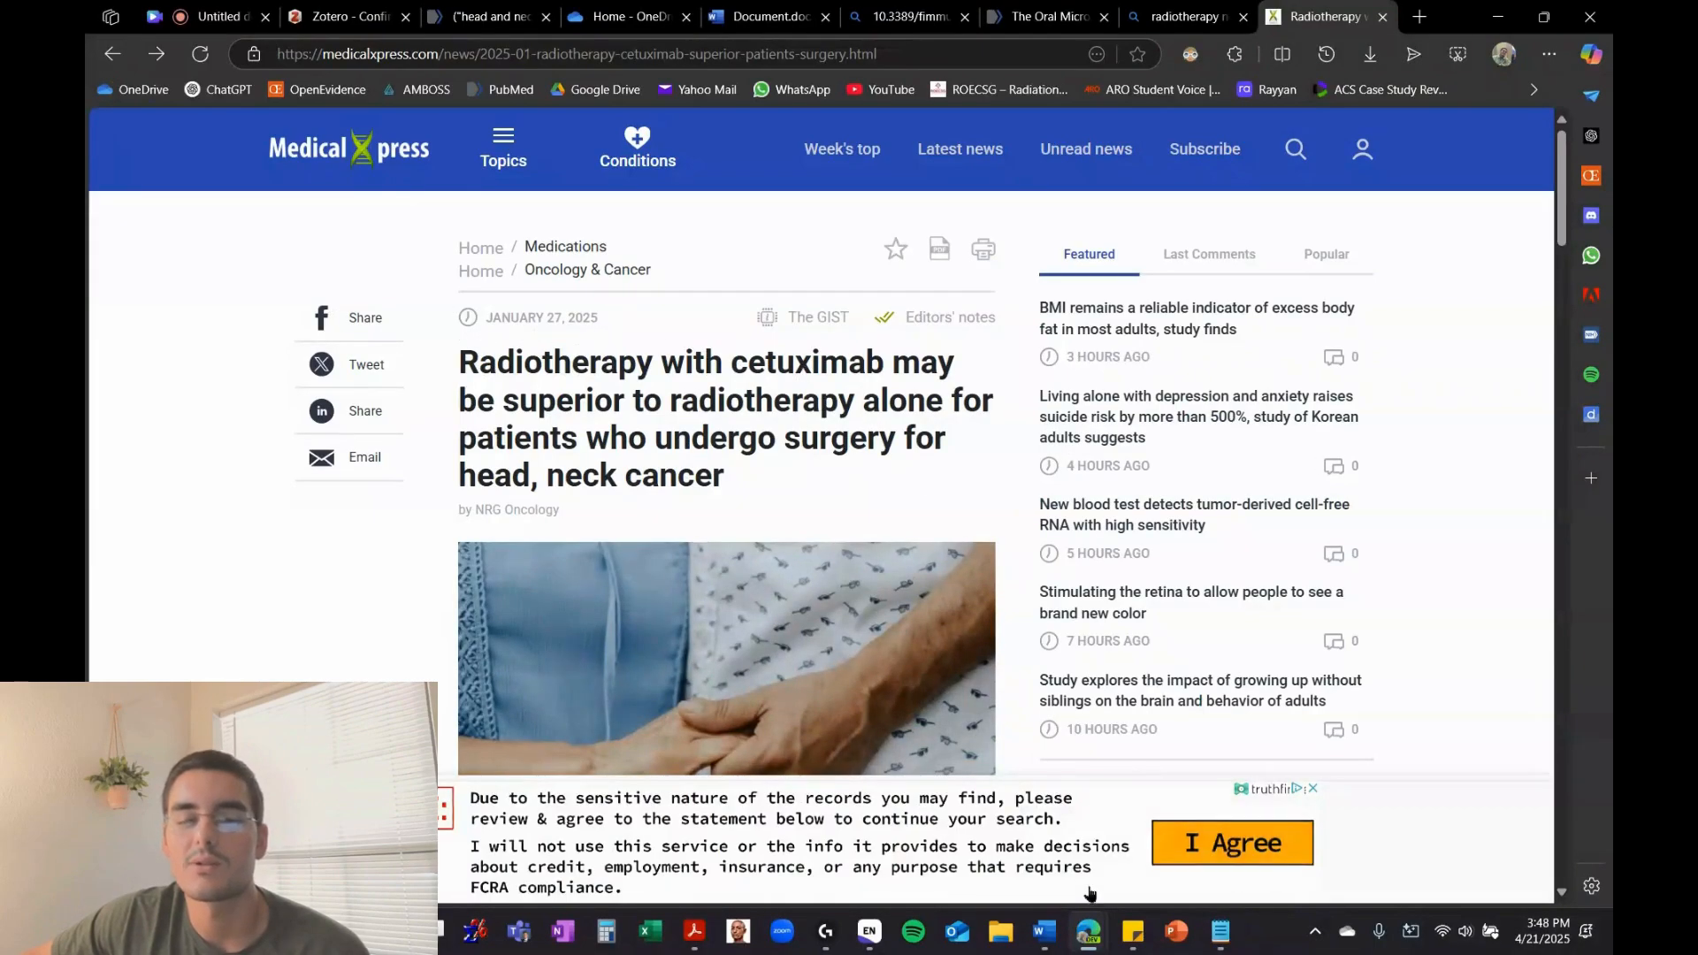
Switch to Word, examine the date and DOI of the bibliography entry under figures/tables, and minimize the document
left_click(1053, 929)
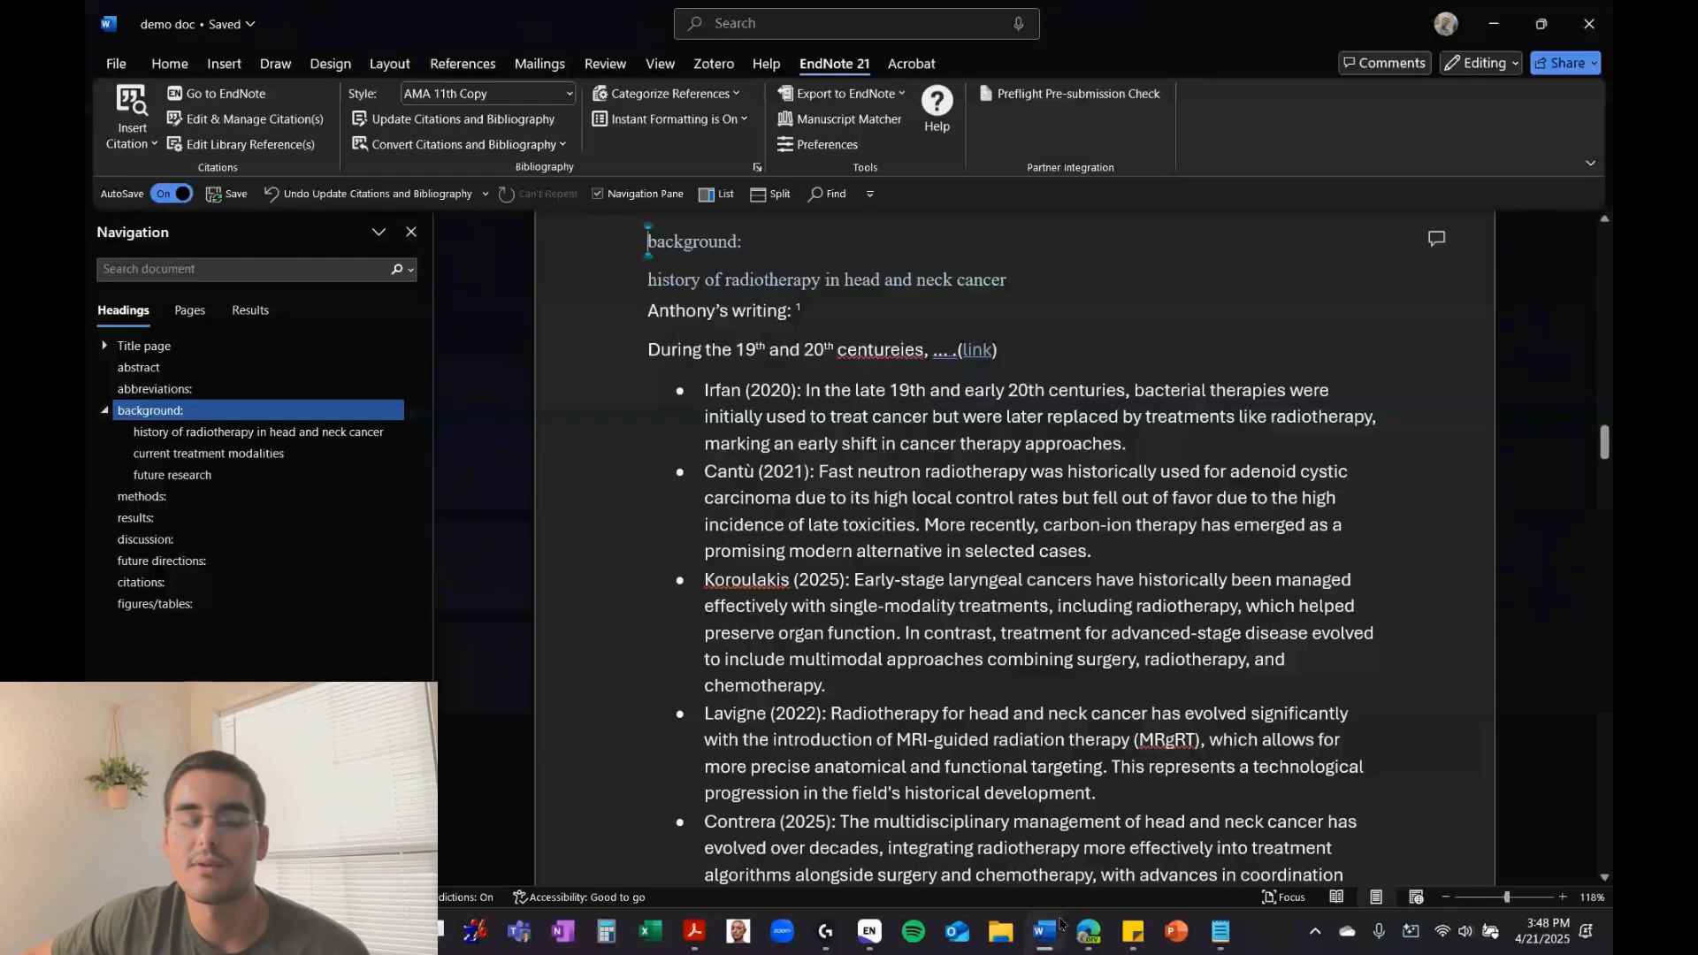
left_click(169, 604)
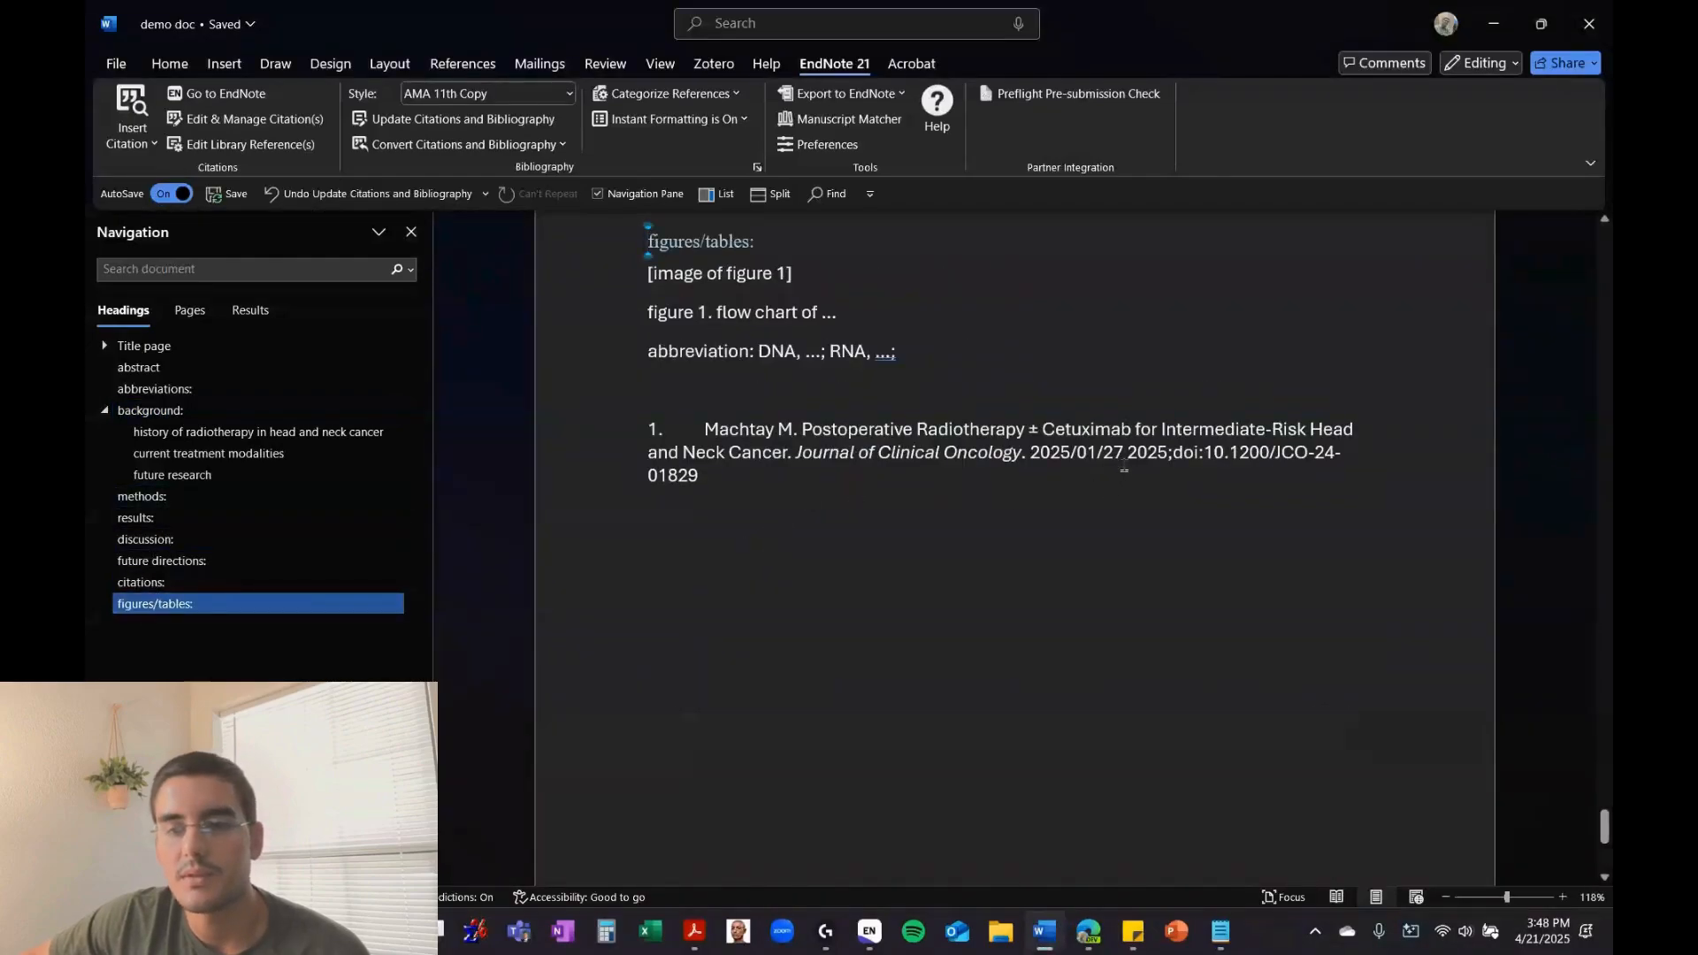
left_click_drag(1087, 455, 1124, 455)
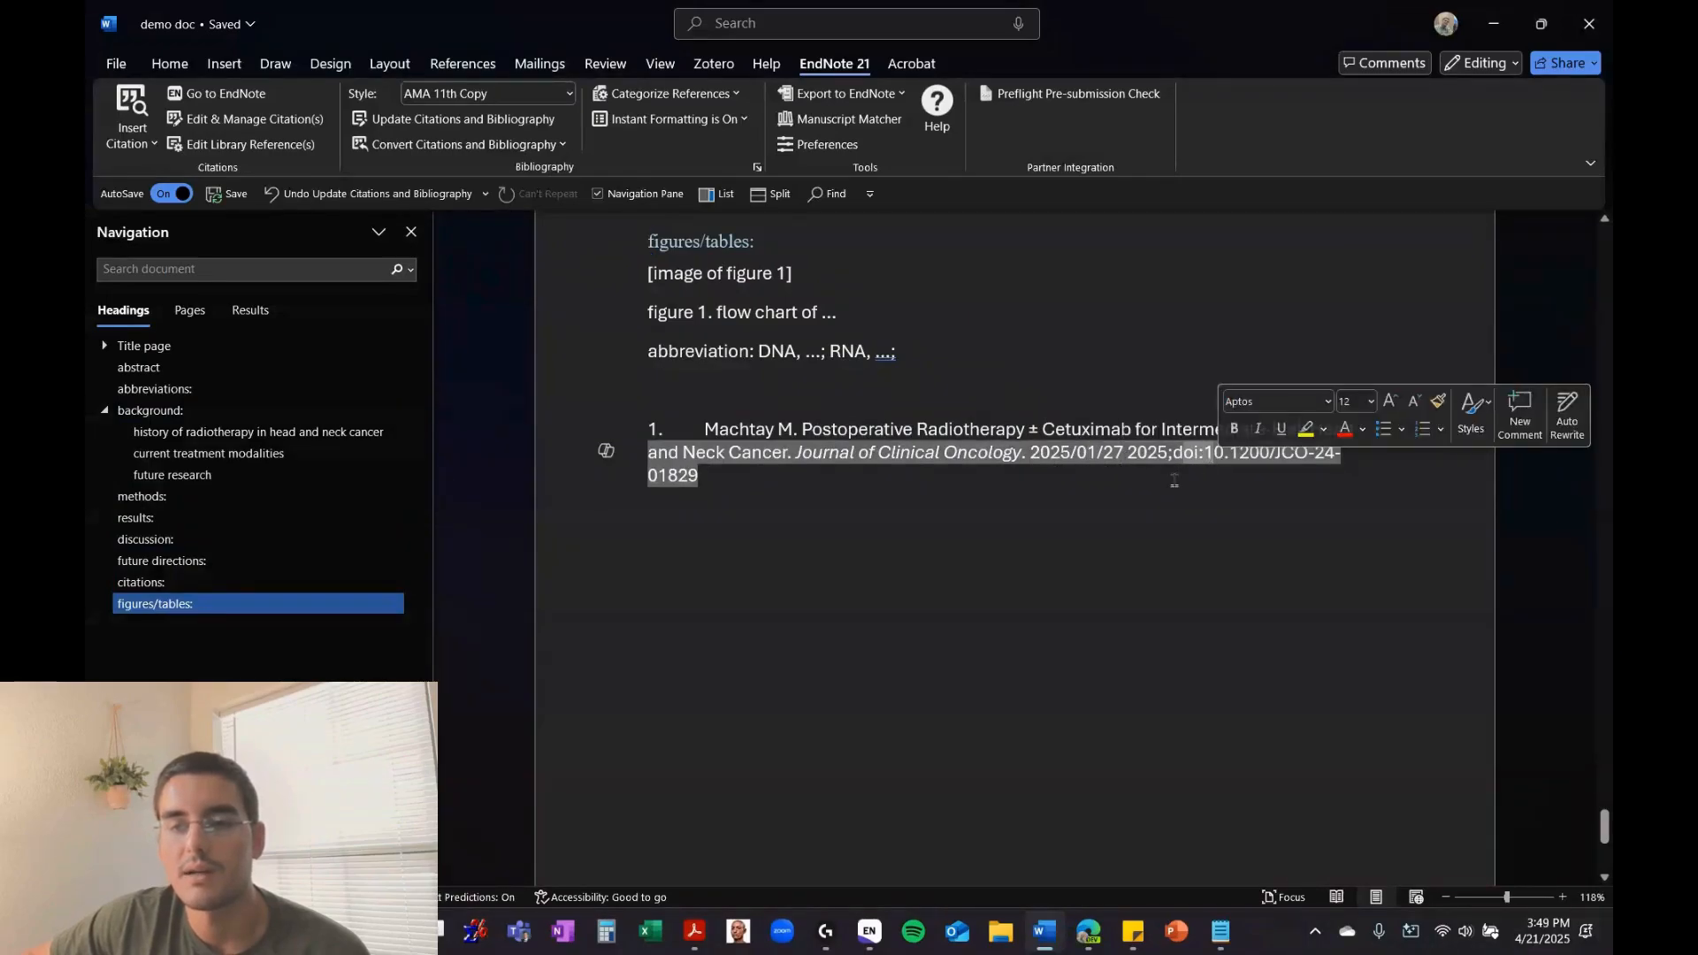
left_click(1111, 498)
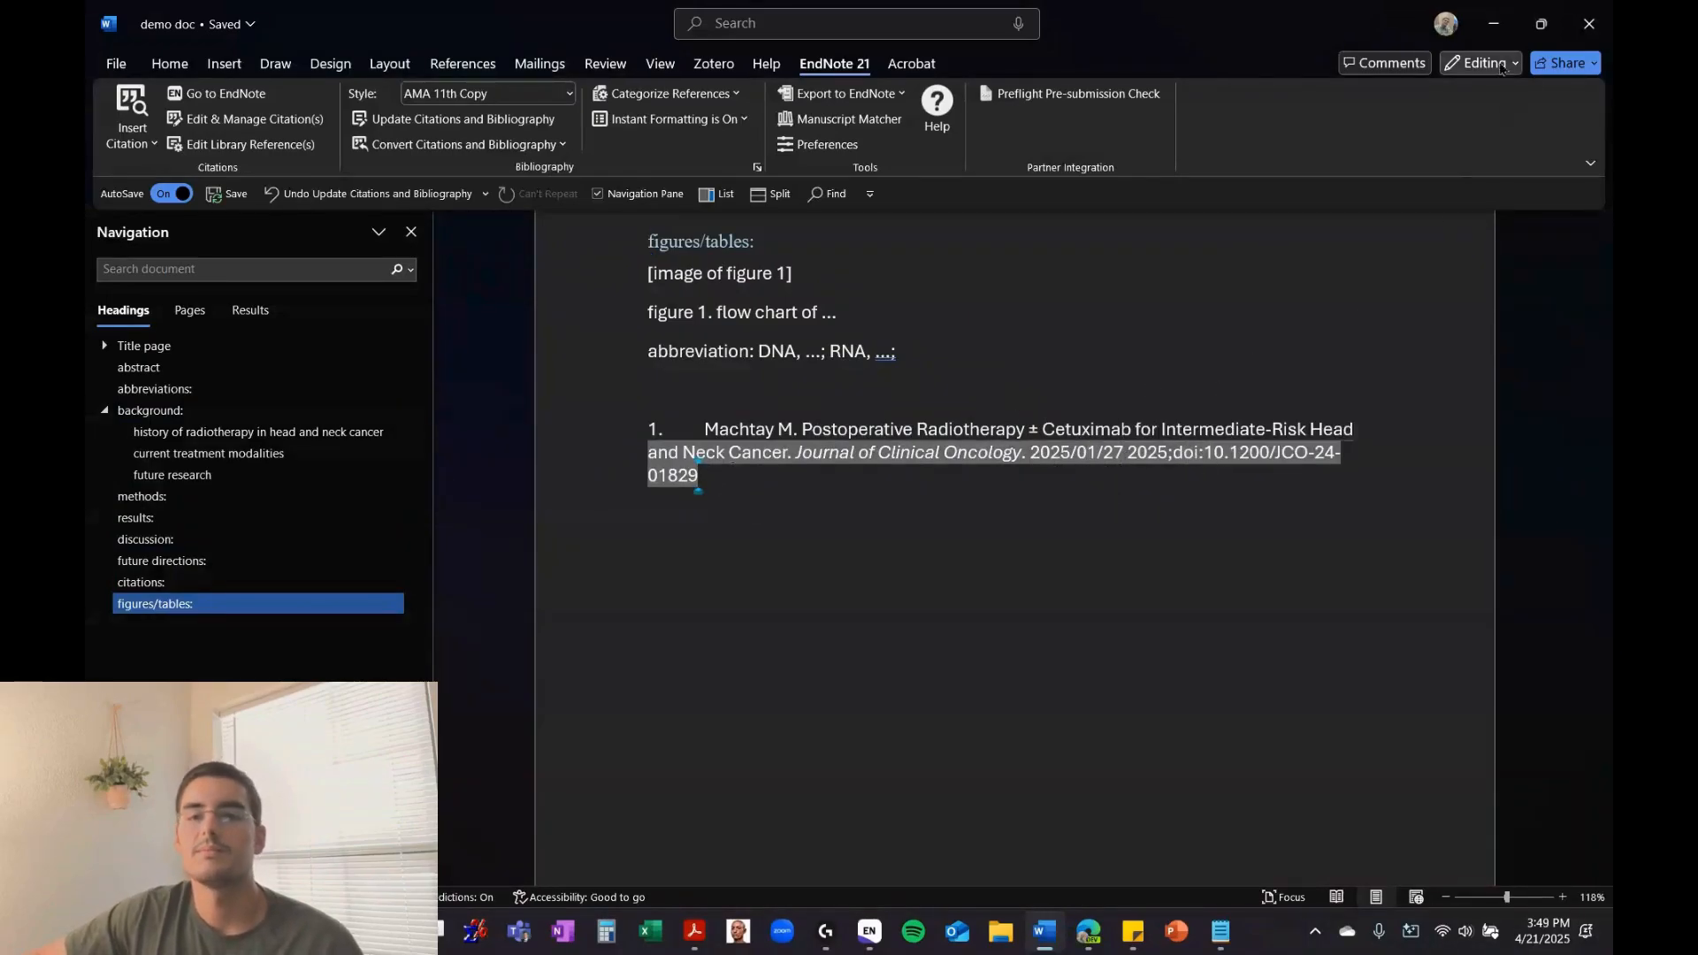
left_click(1483, 26)
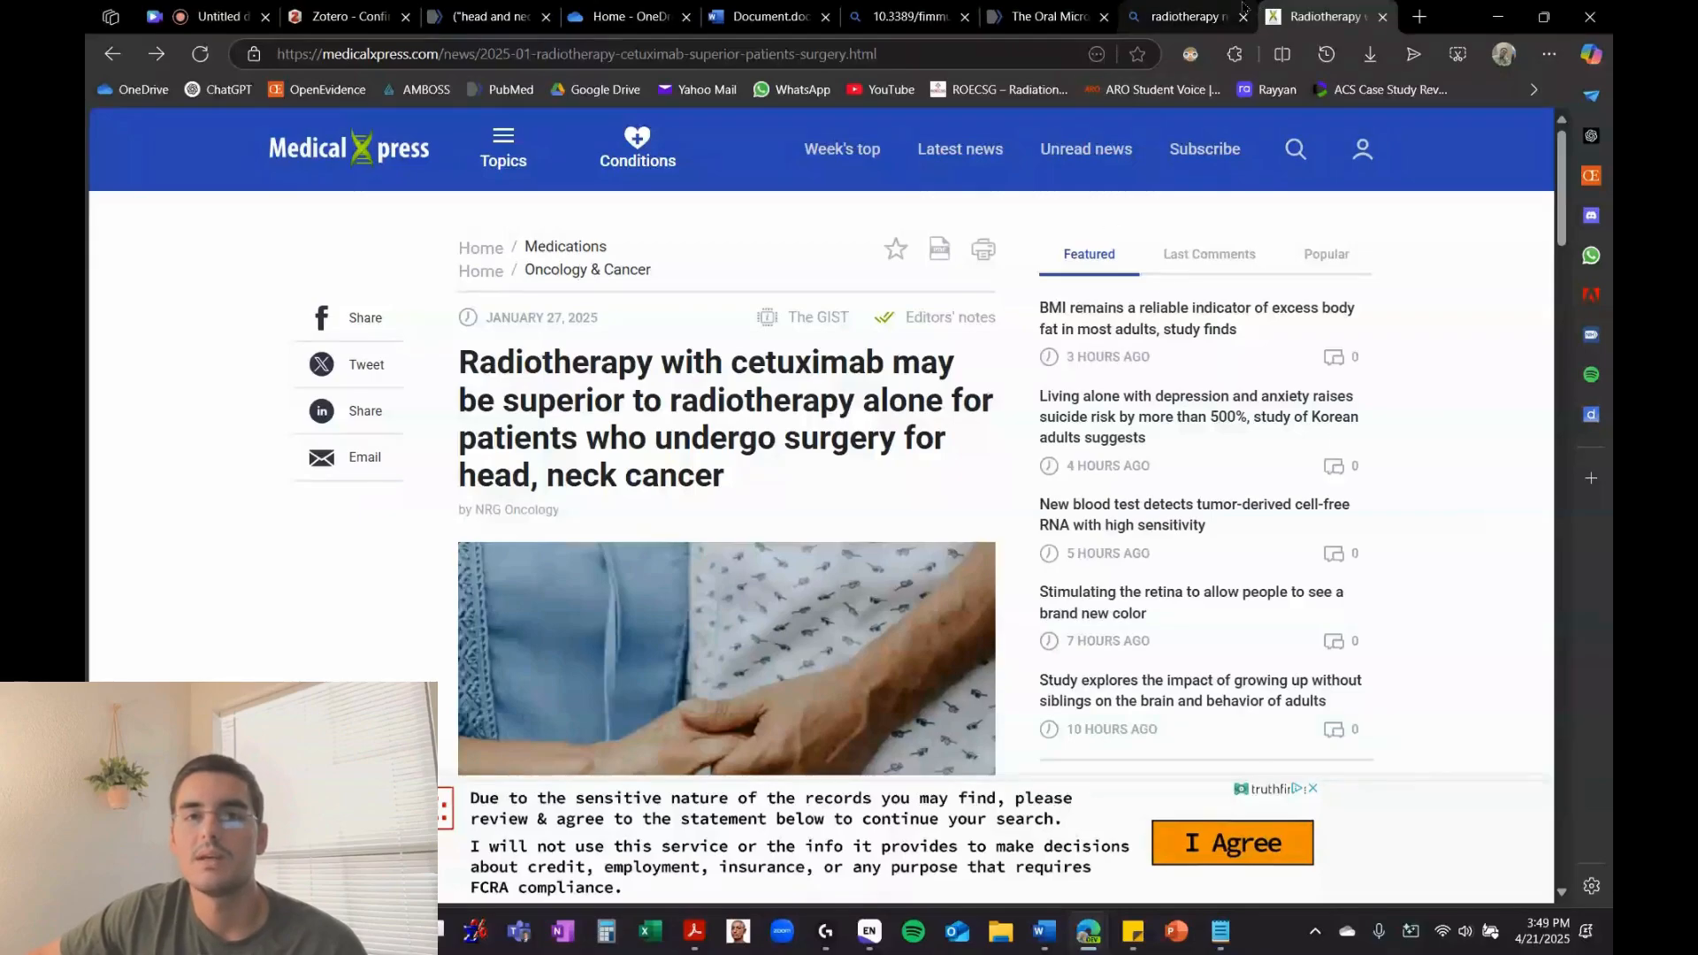
Go to the radiotherapy news search tab, minimize the browser and switch back to the Word demo doc
left_click(1181, 11)
left_click(1497, 15)
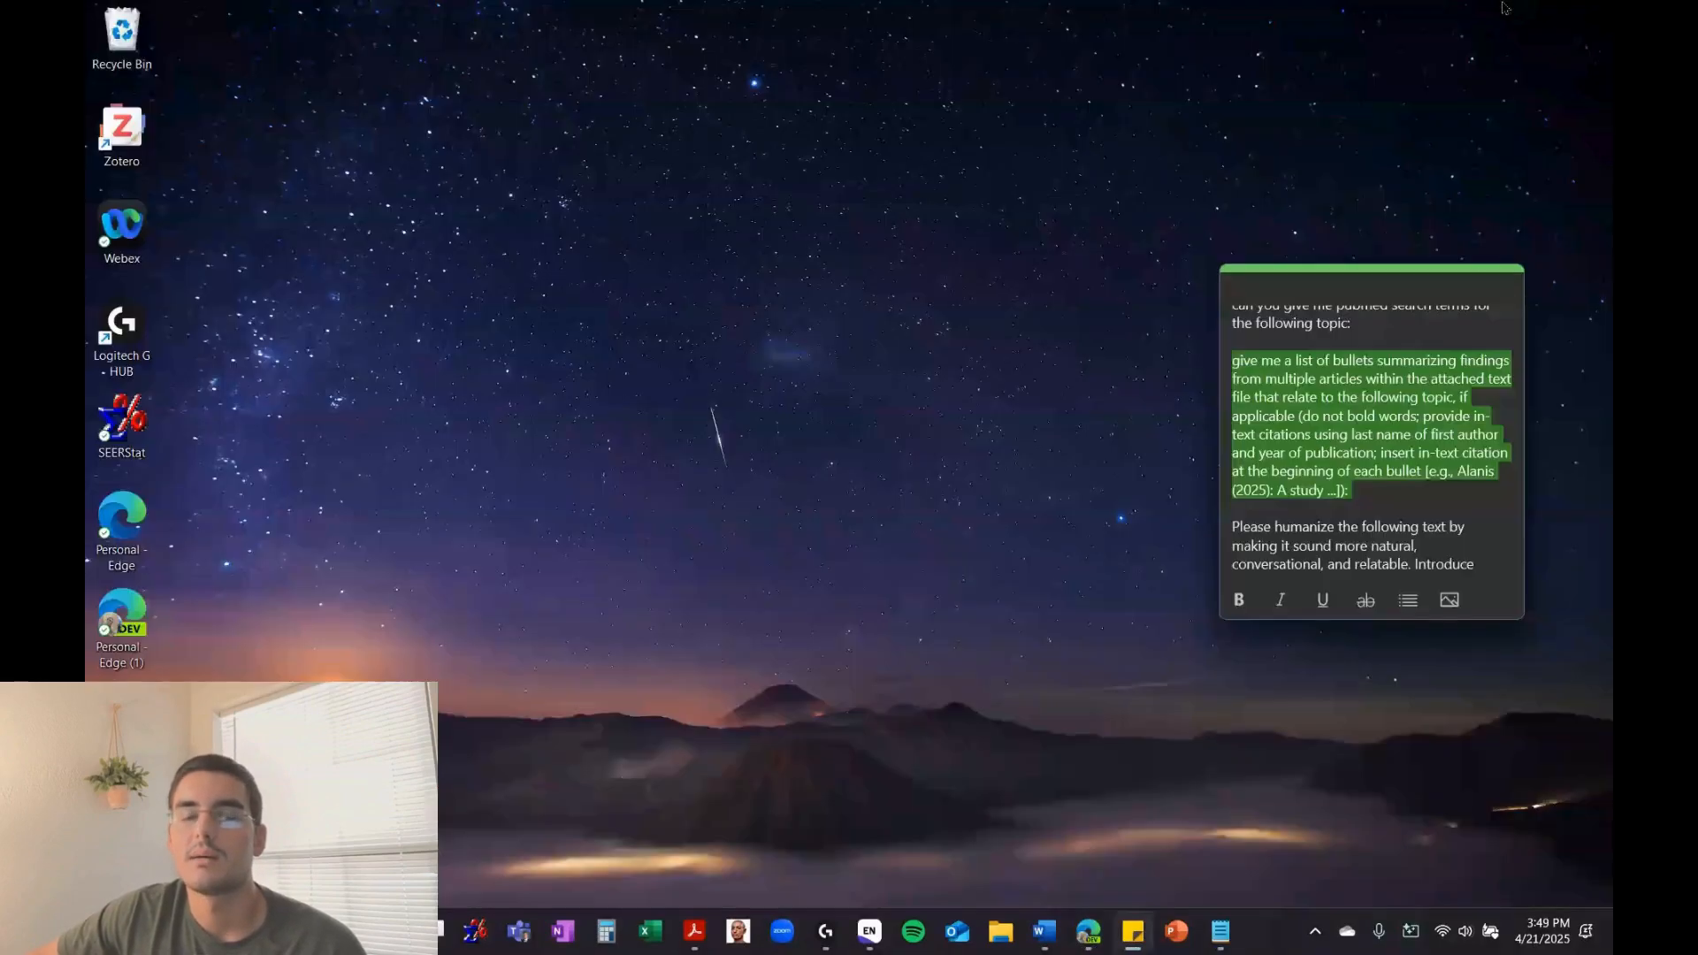
left_click(1045, 931)
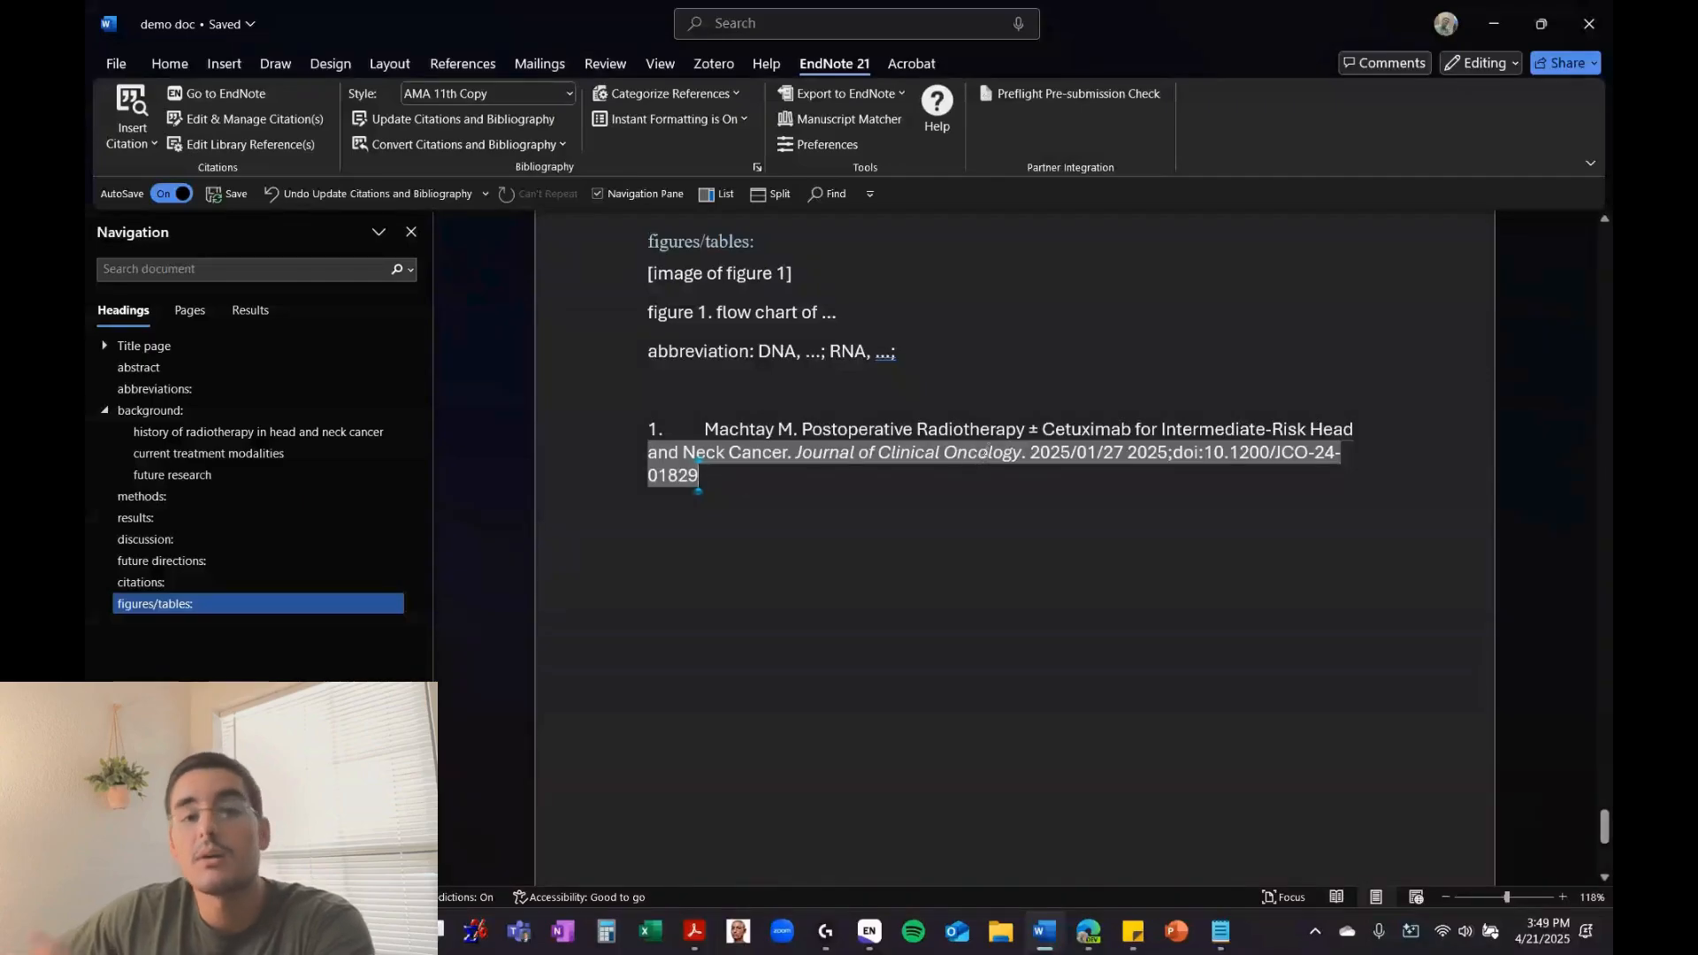
left_click(982, 336)
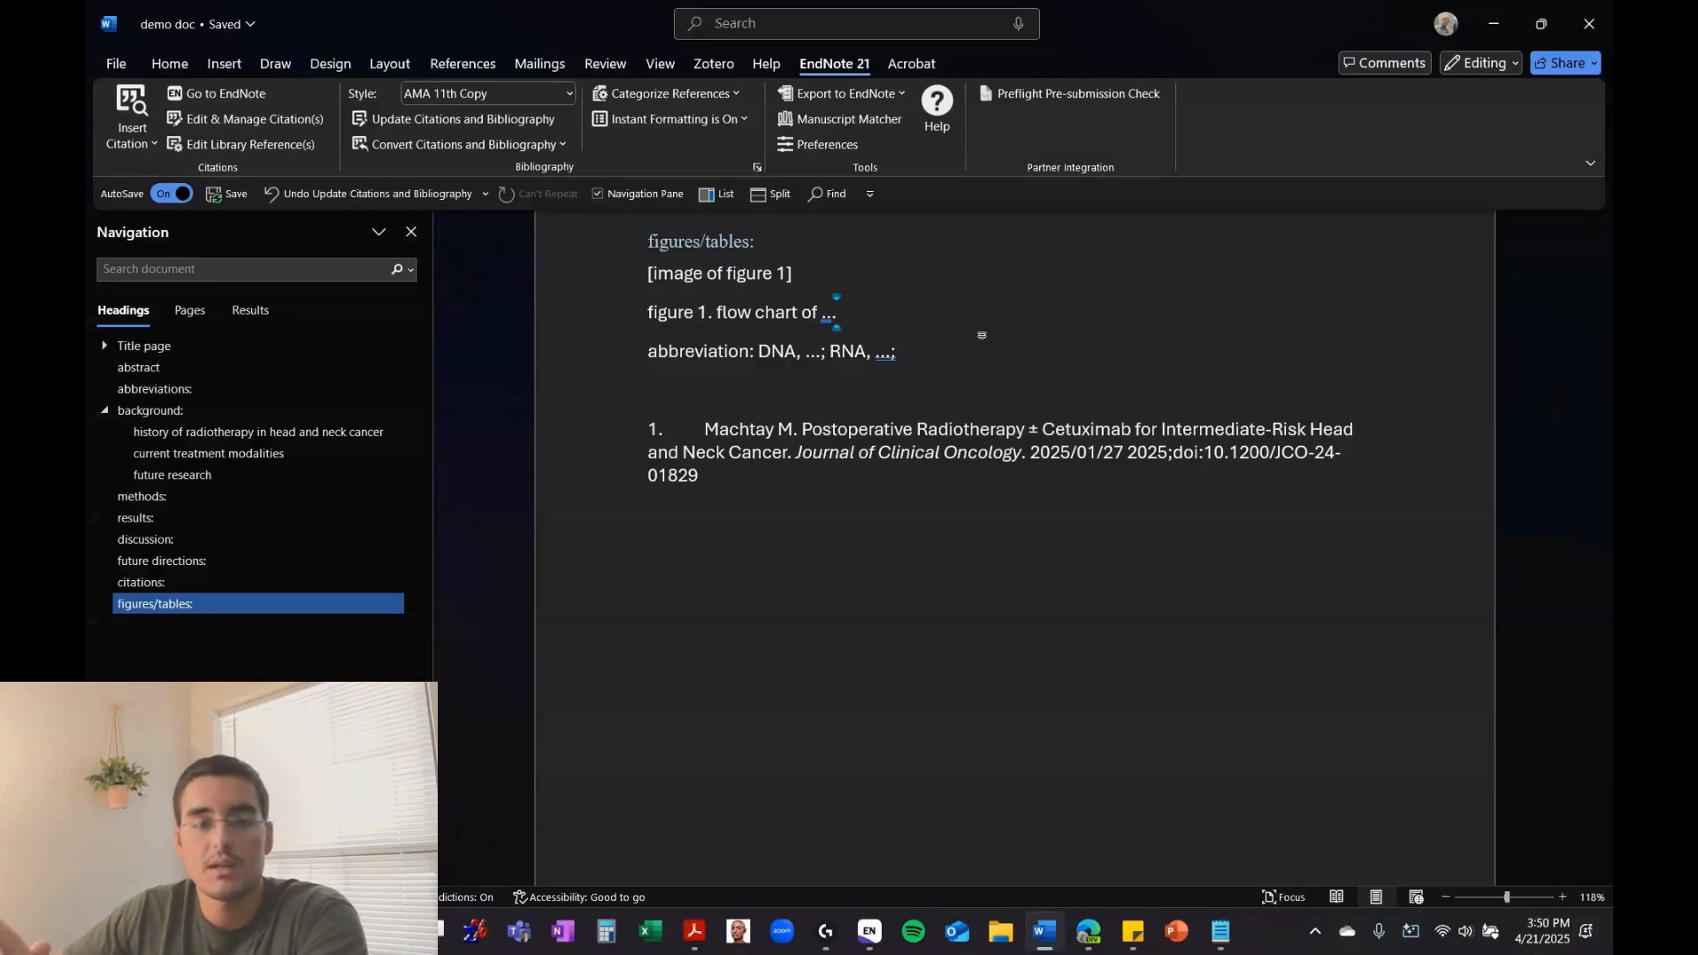
Go back to the background section, place the cursor after the inserted citation and begin switching to the browser
scroll(982, 336, "up", 3)
left_click(265, 432)
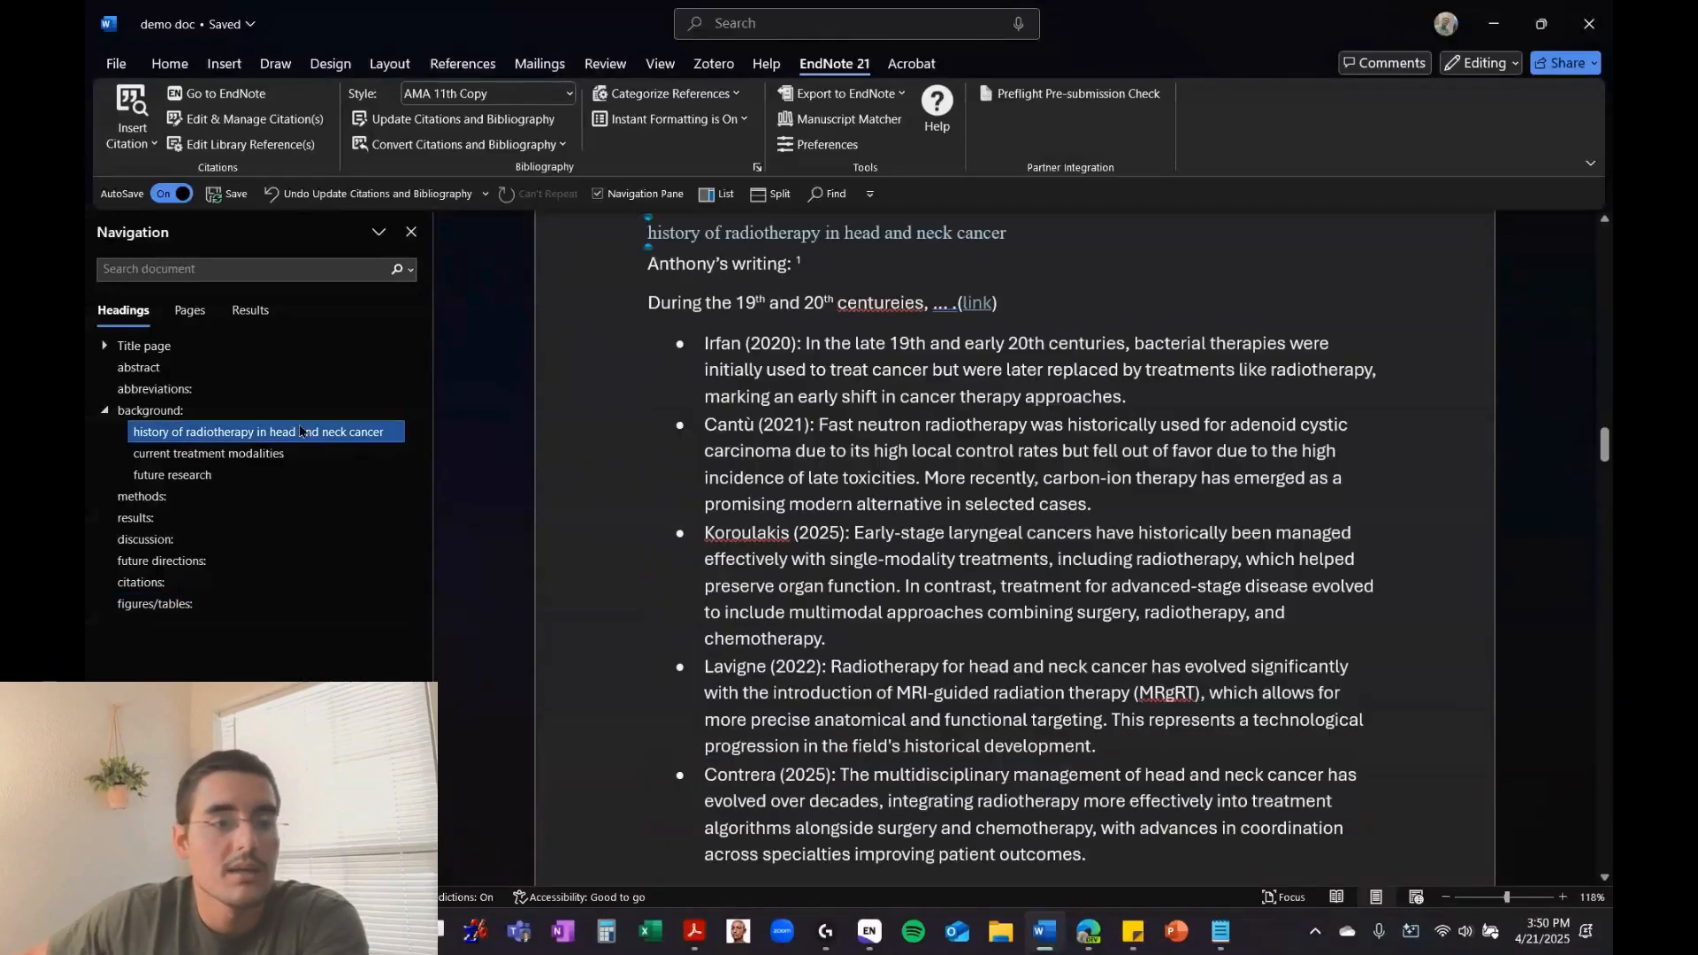
left_click(150, 410)
left_click(966, 302)
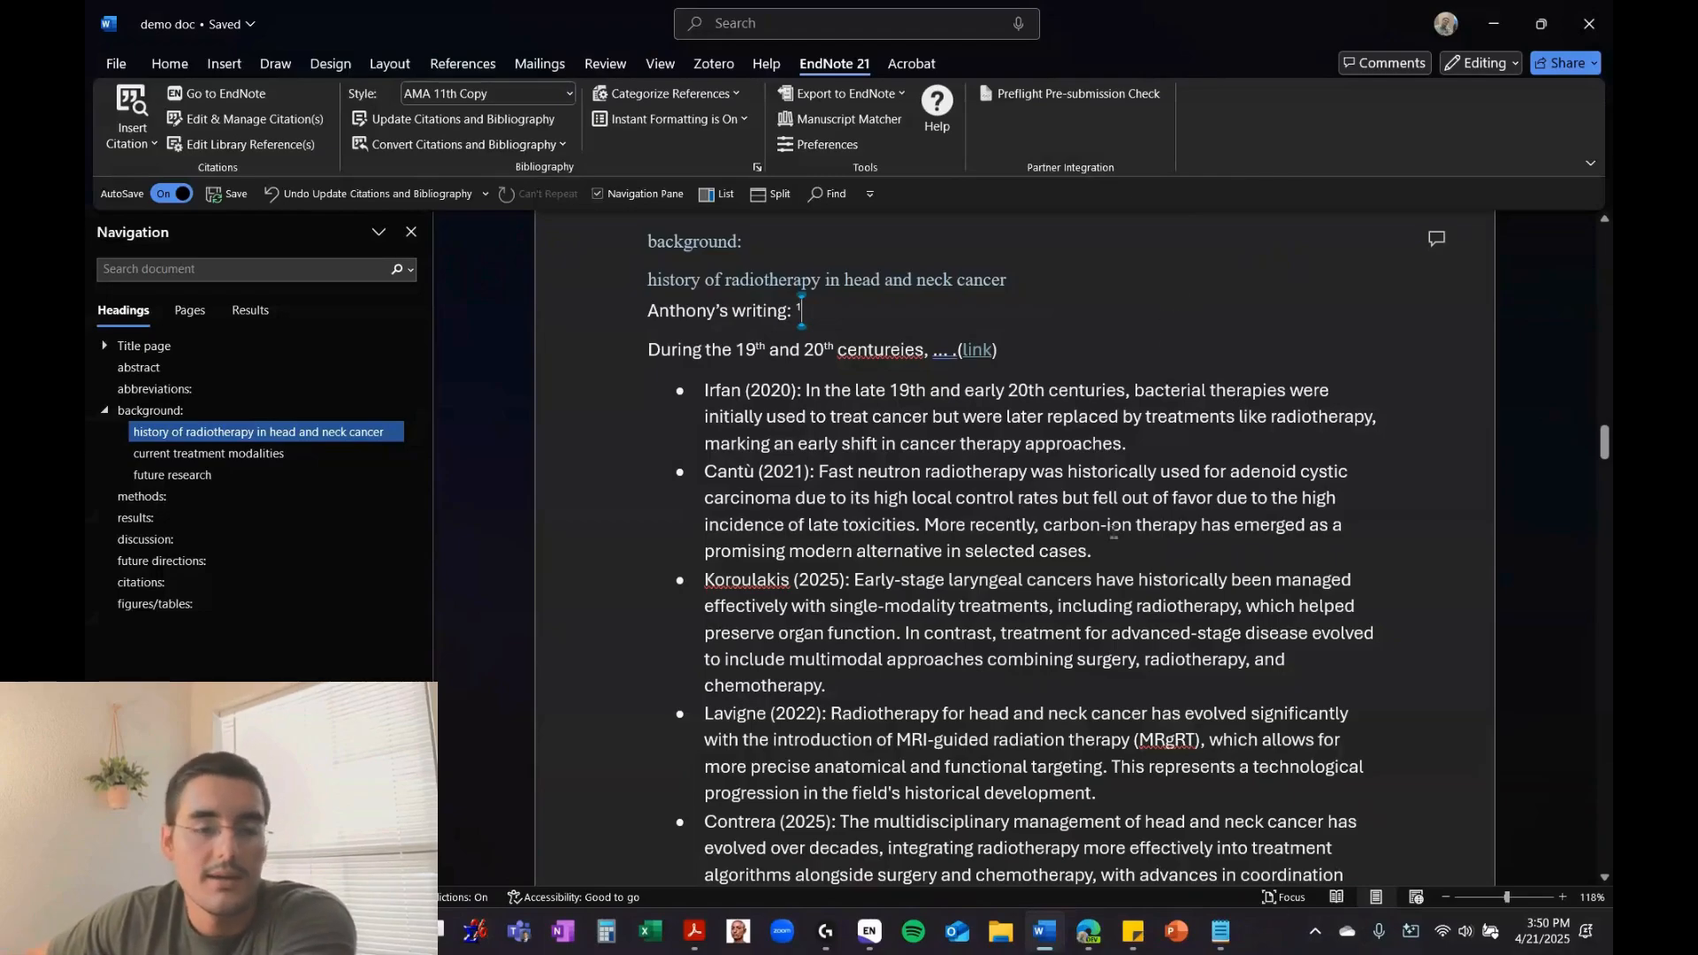
mouse_move(1089, 931)
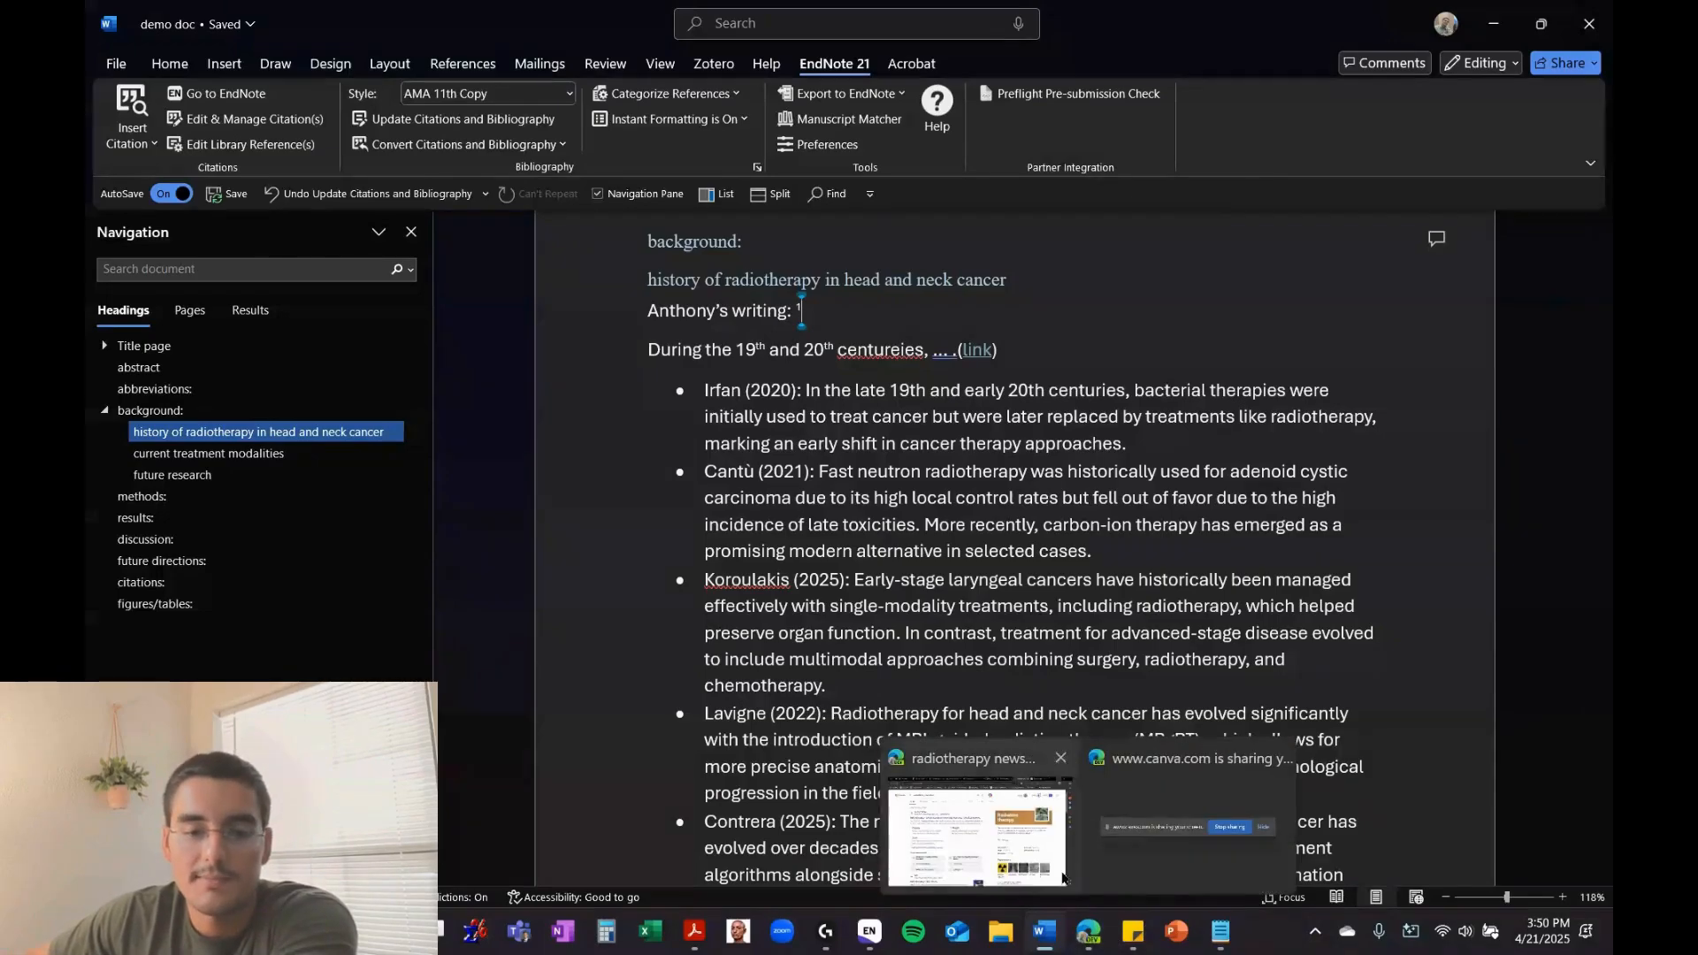